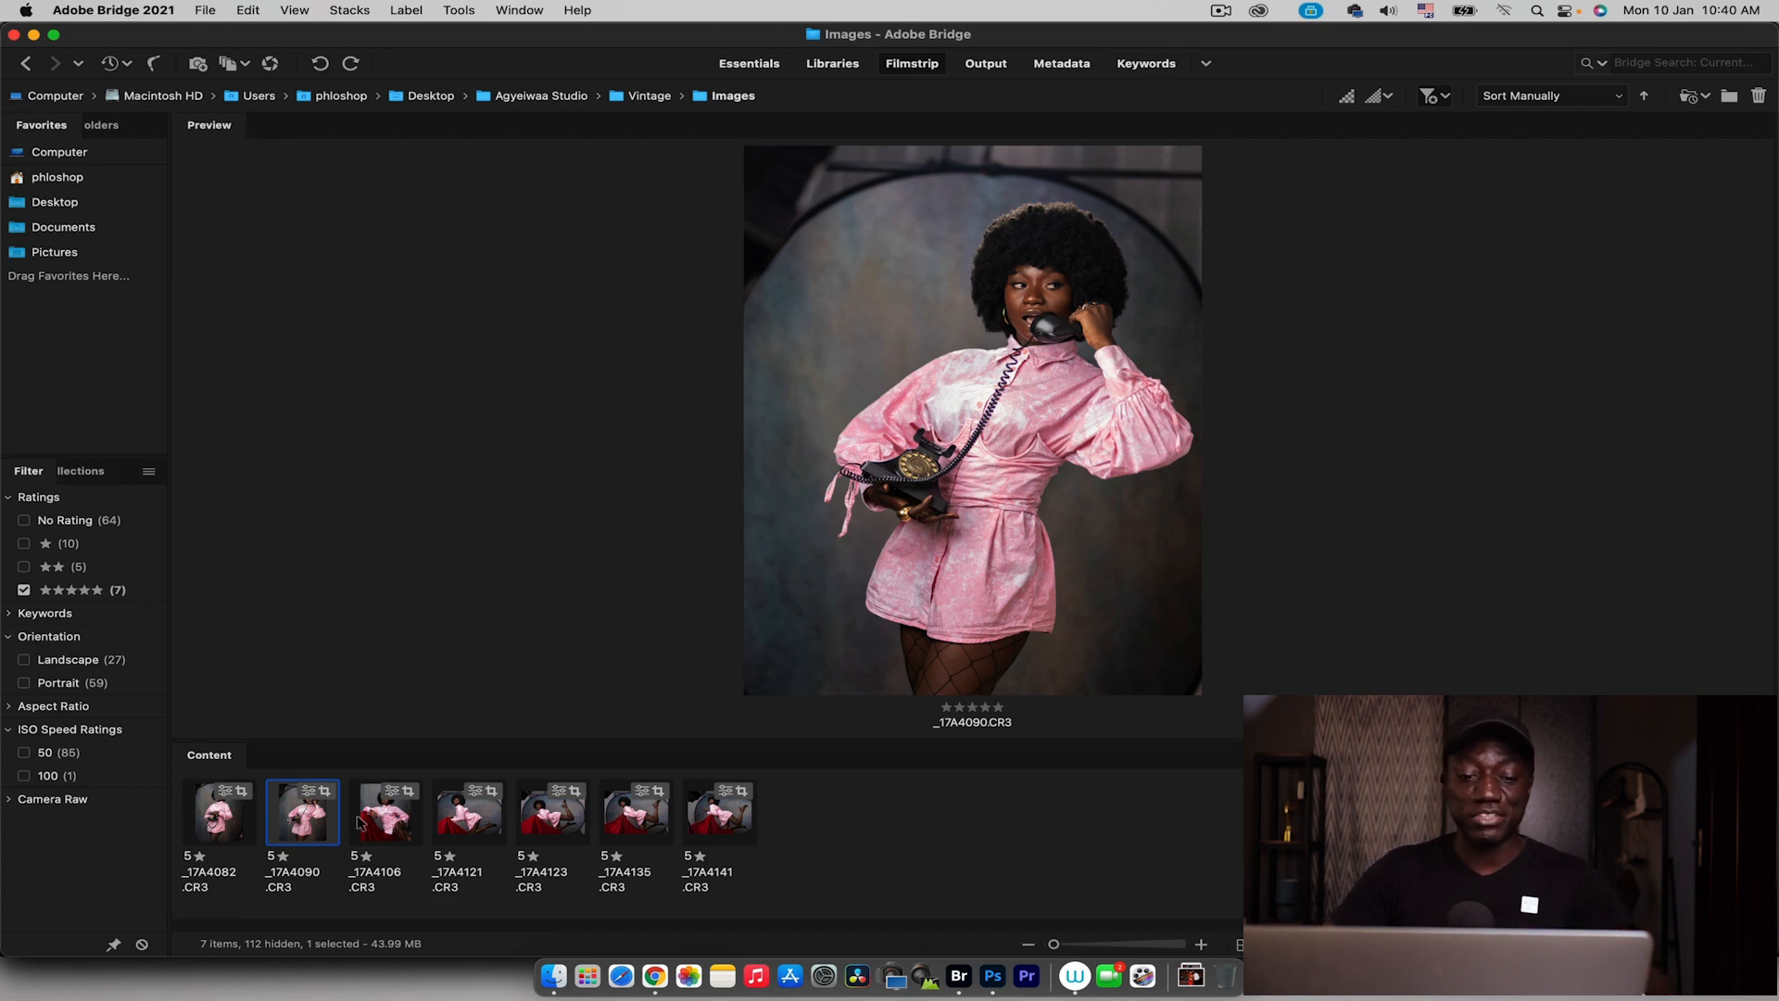
Browse the five-star photos in the Images folder and compare _17A4123.CR3 with _17A4135.CR3 side by side
key(Right)
key(Right)
key(Right)
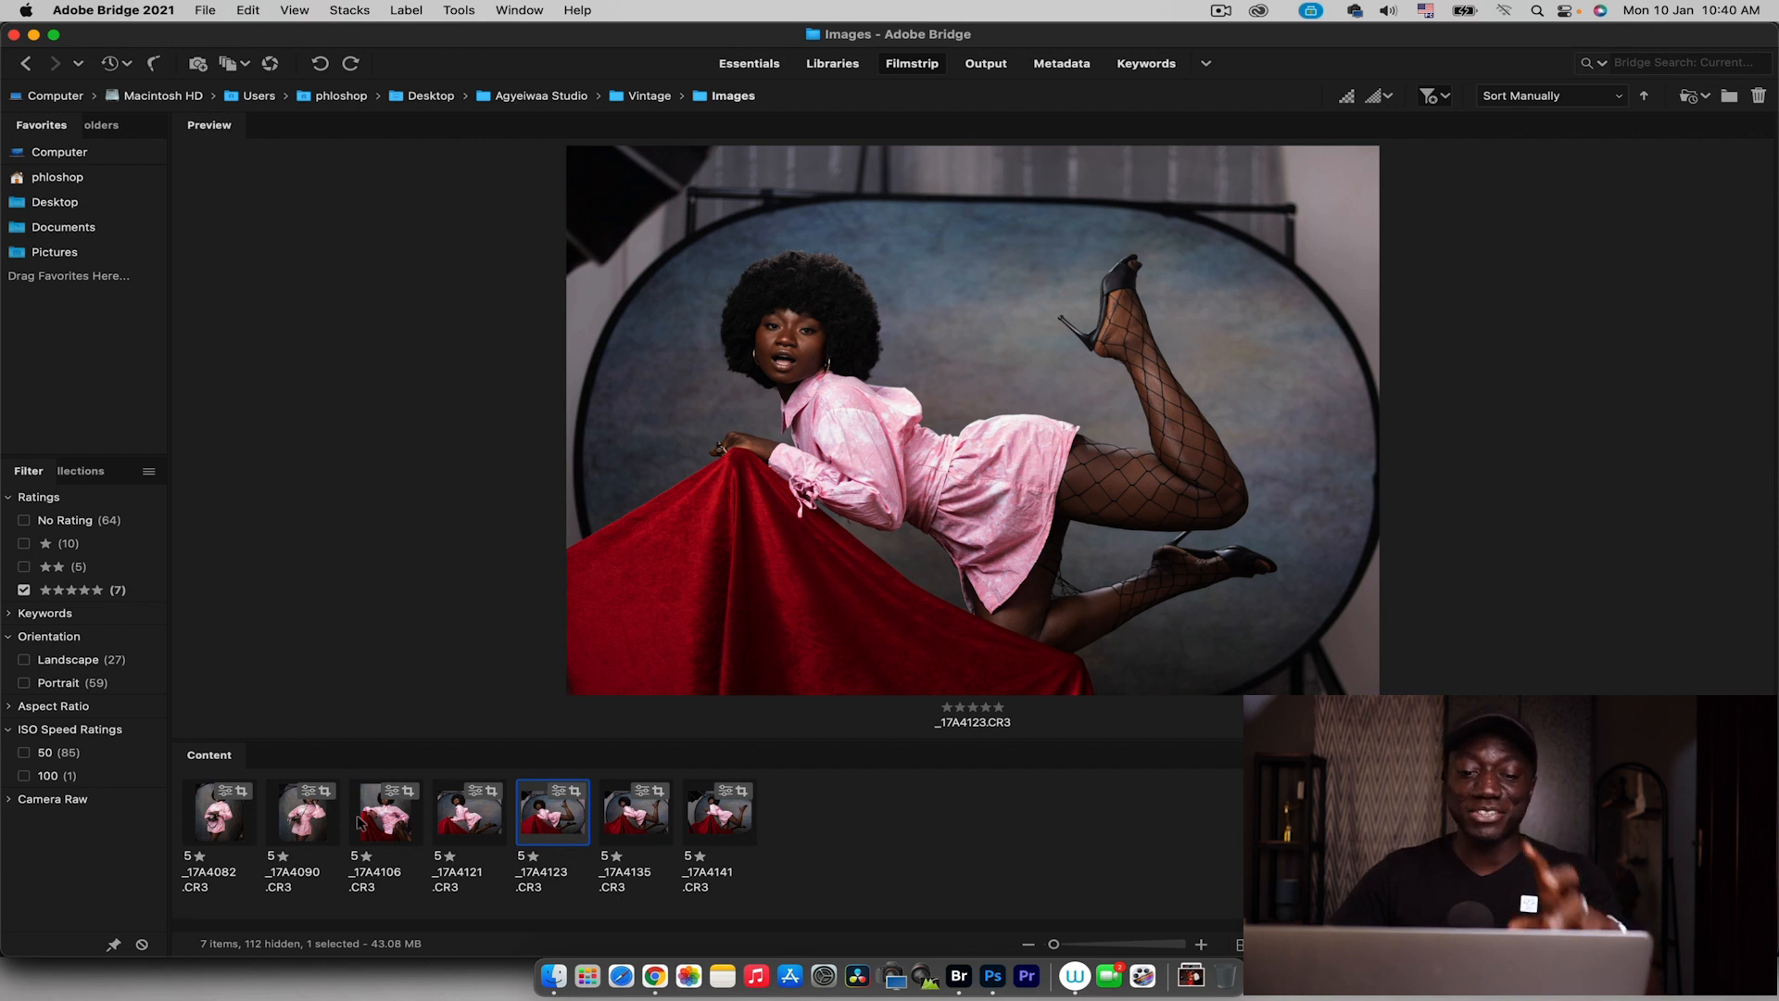
key(Right)
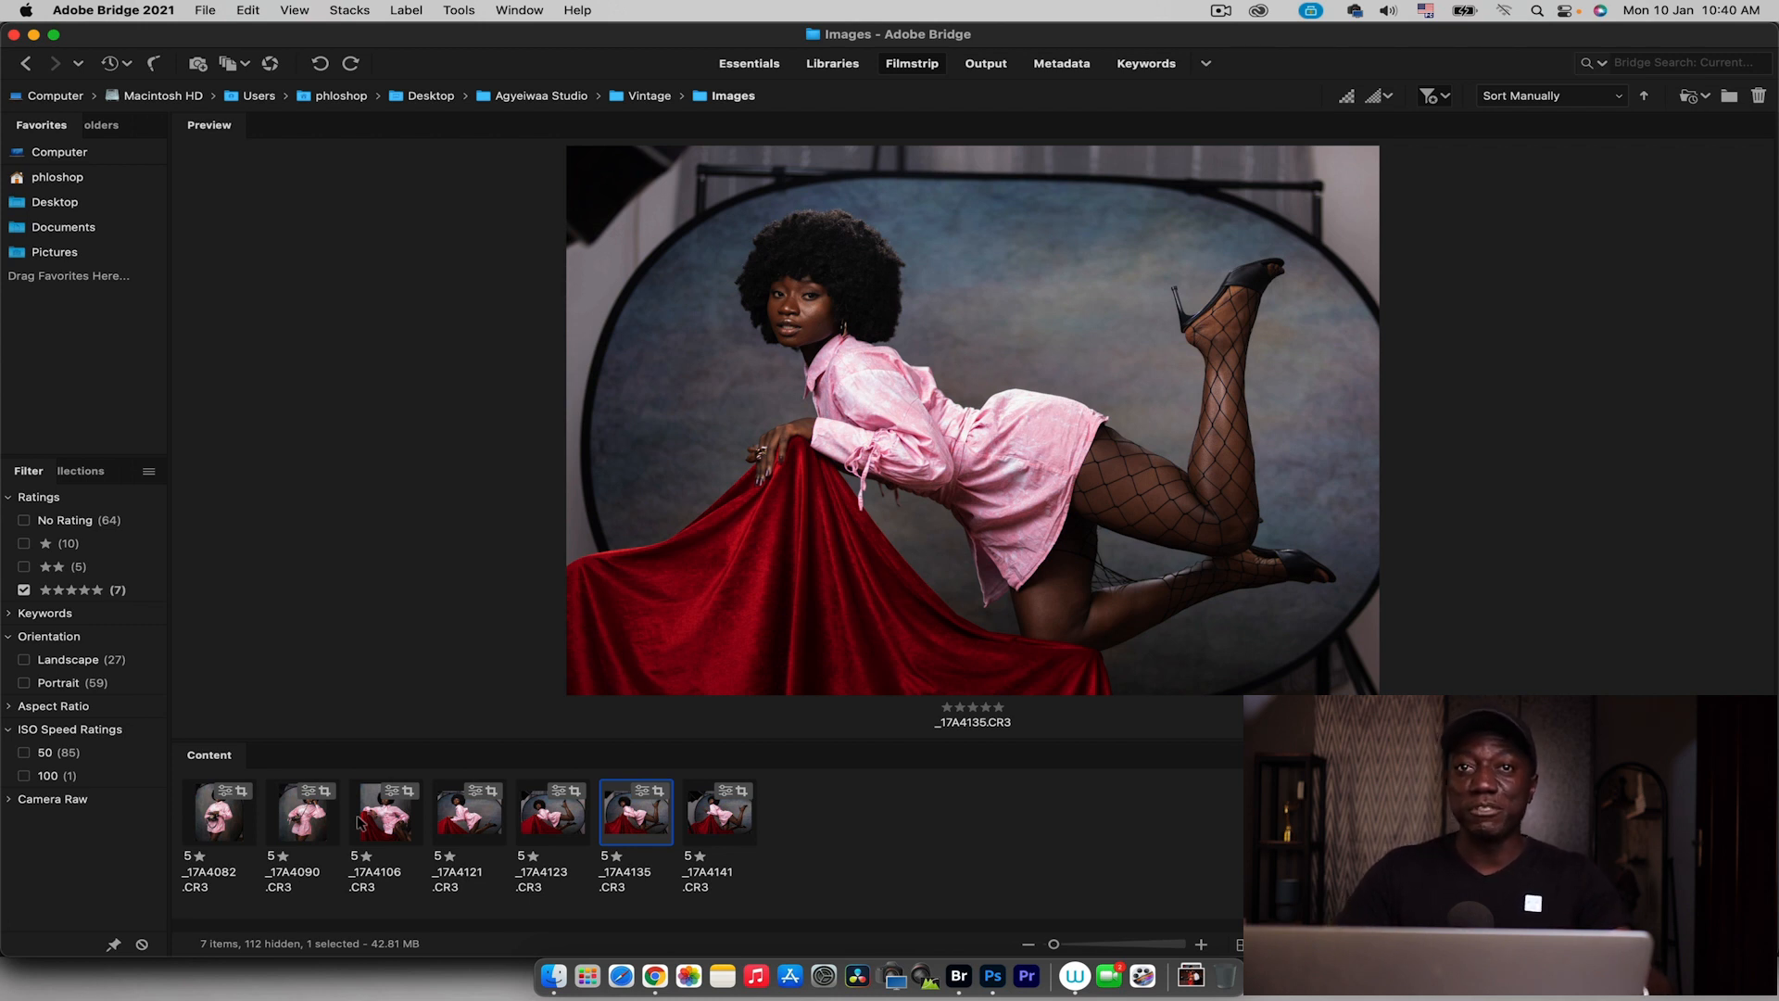
key(Left)
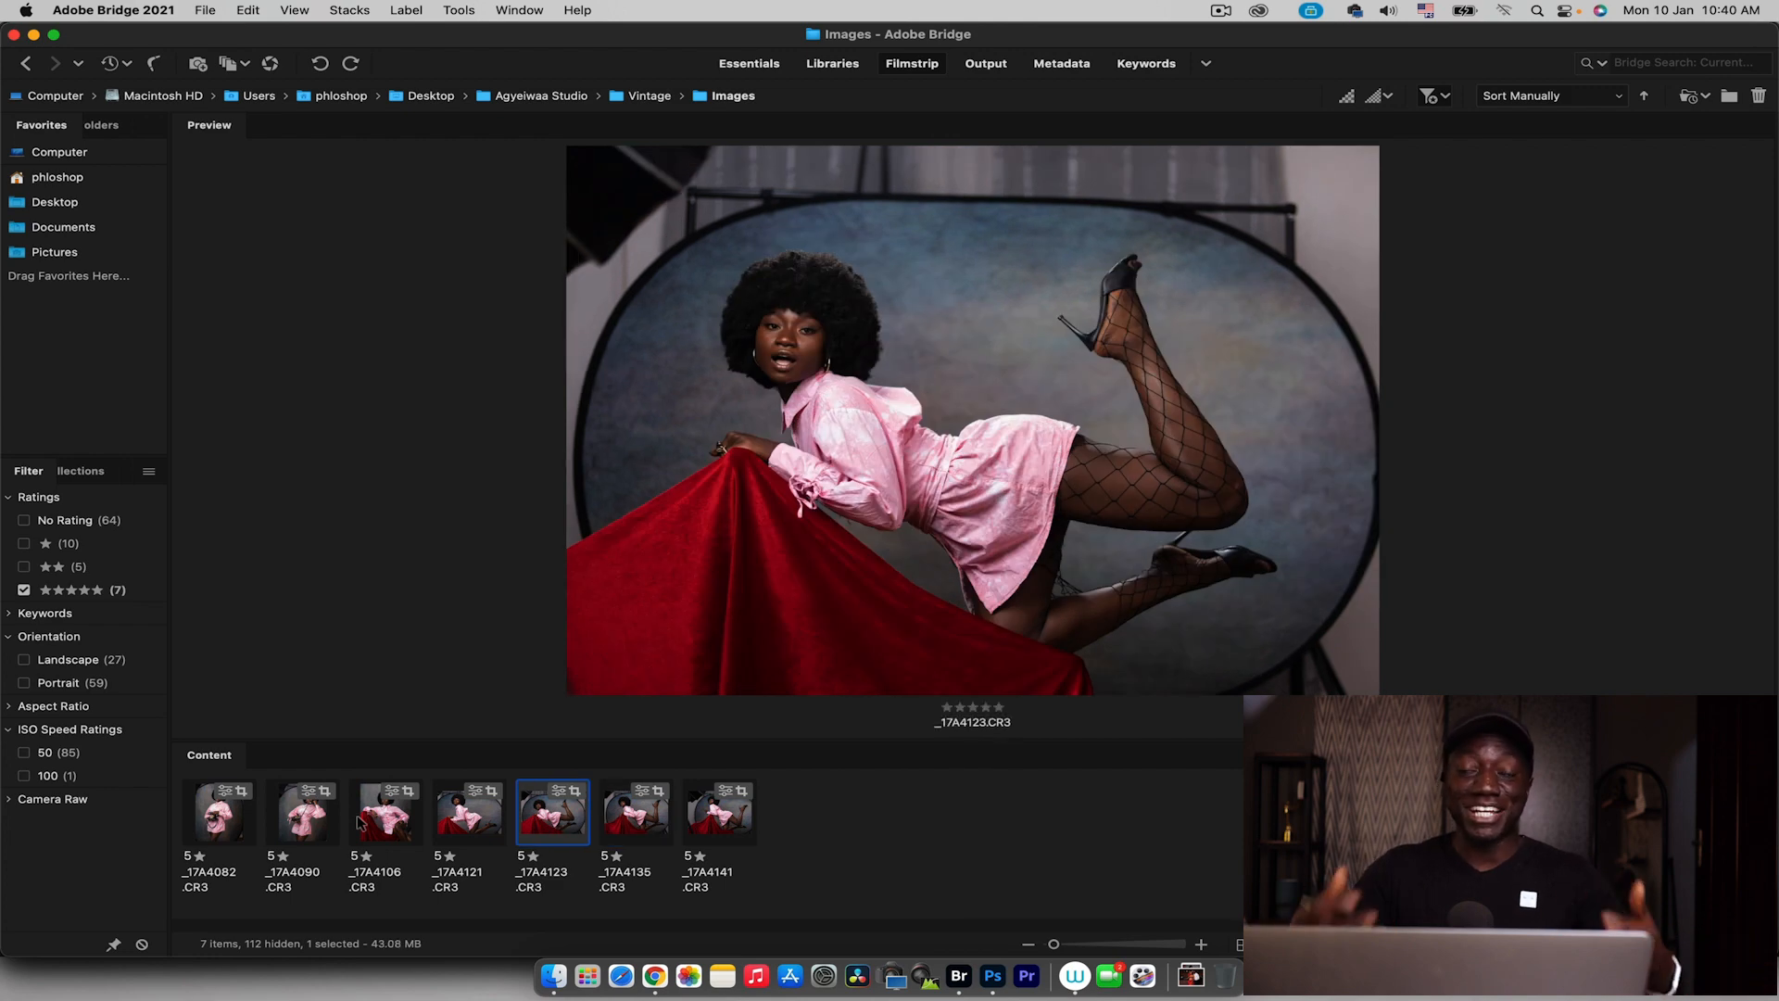
key(shift+Right)
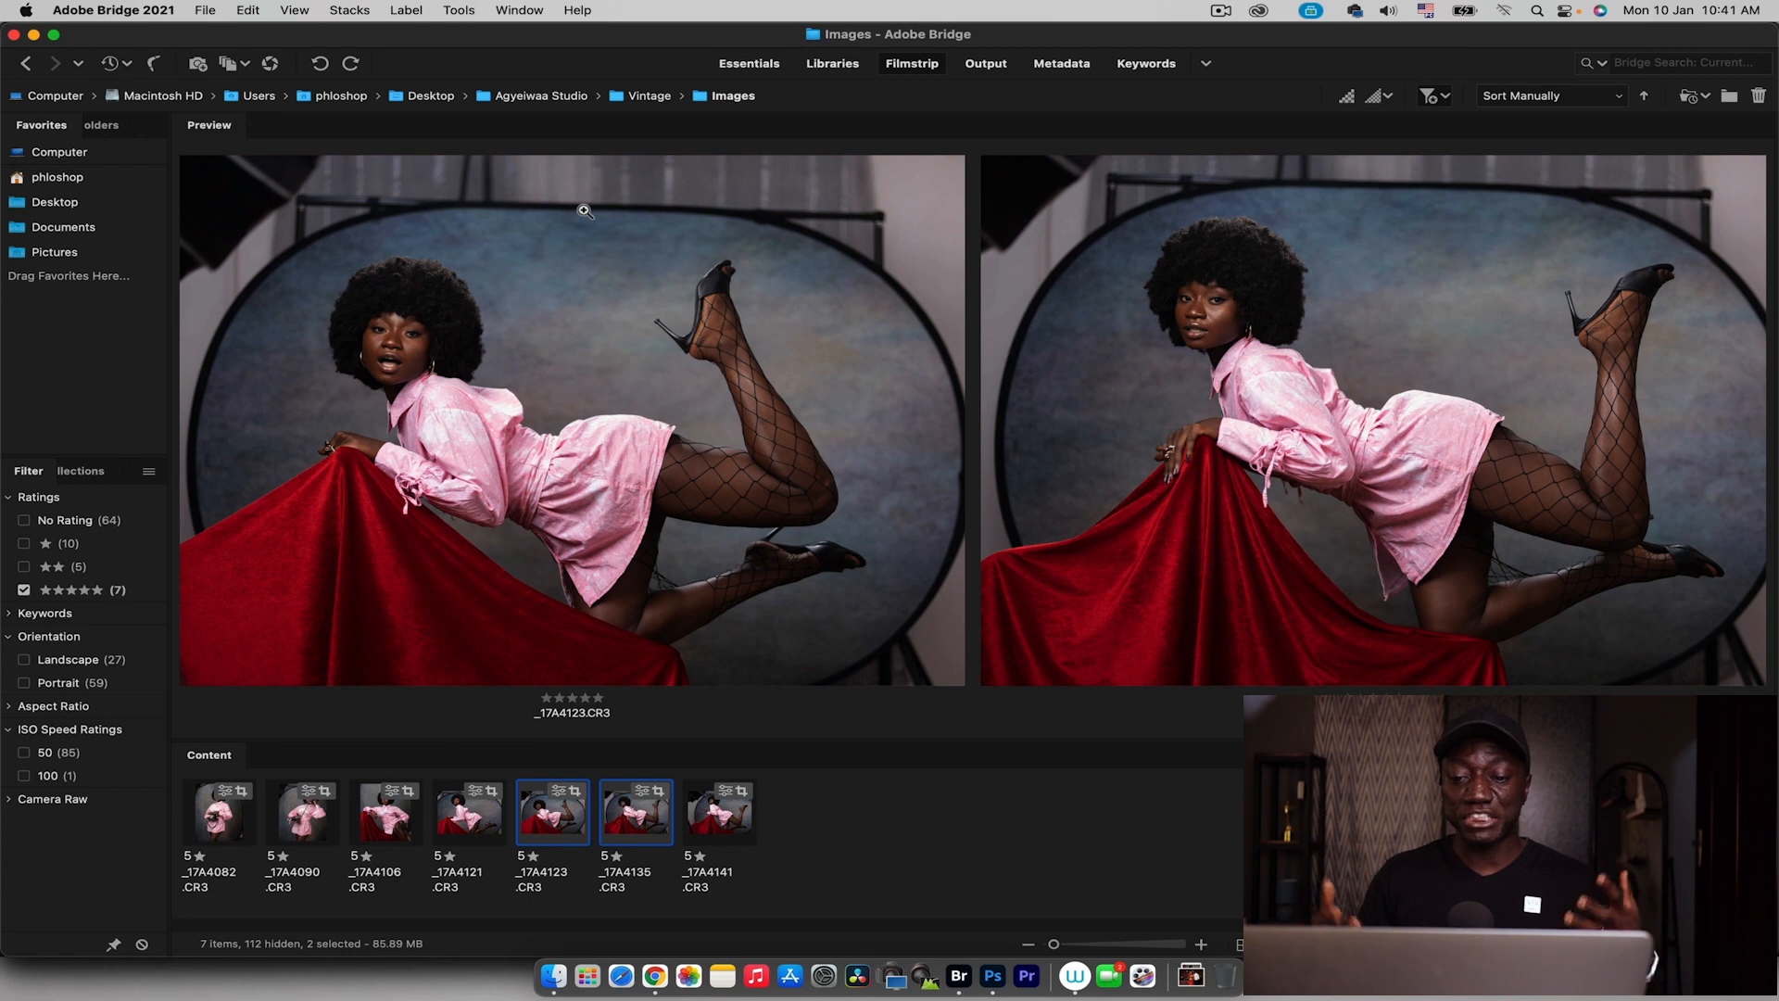
click(381, 830)
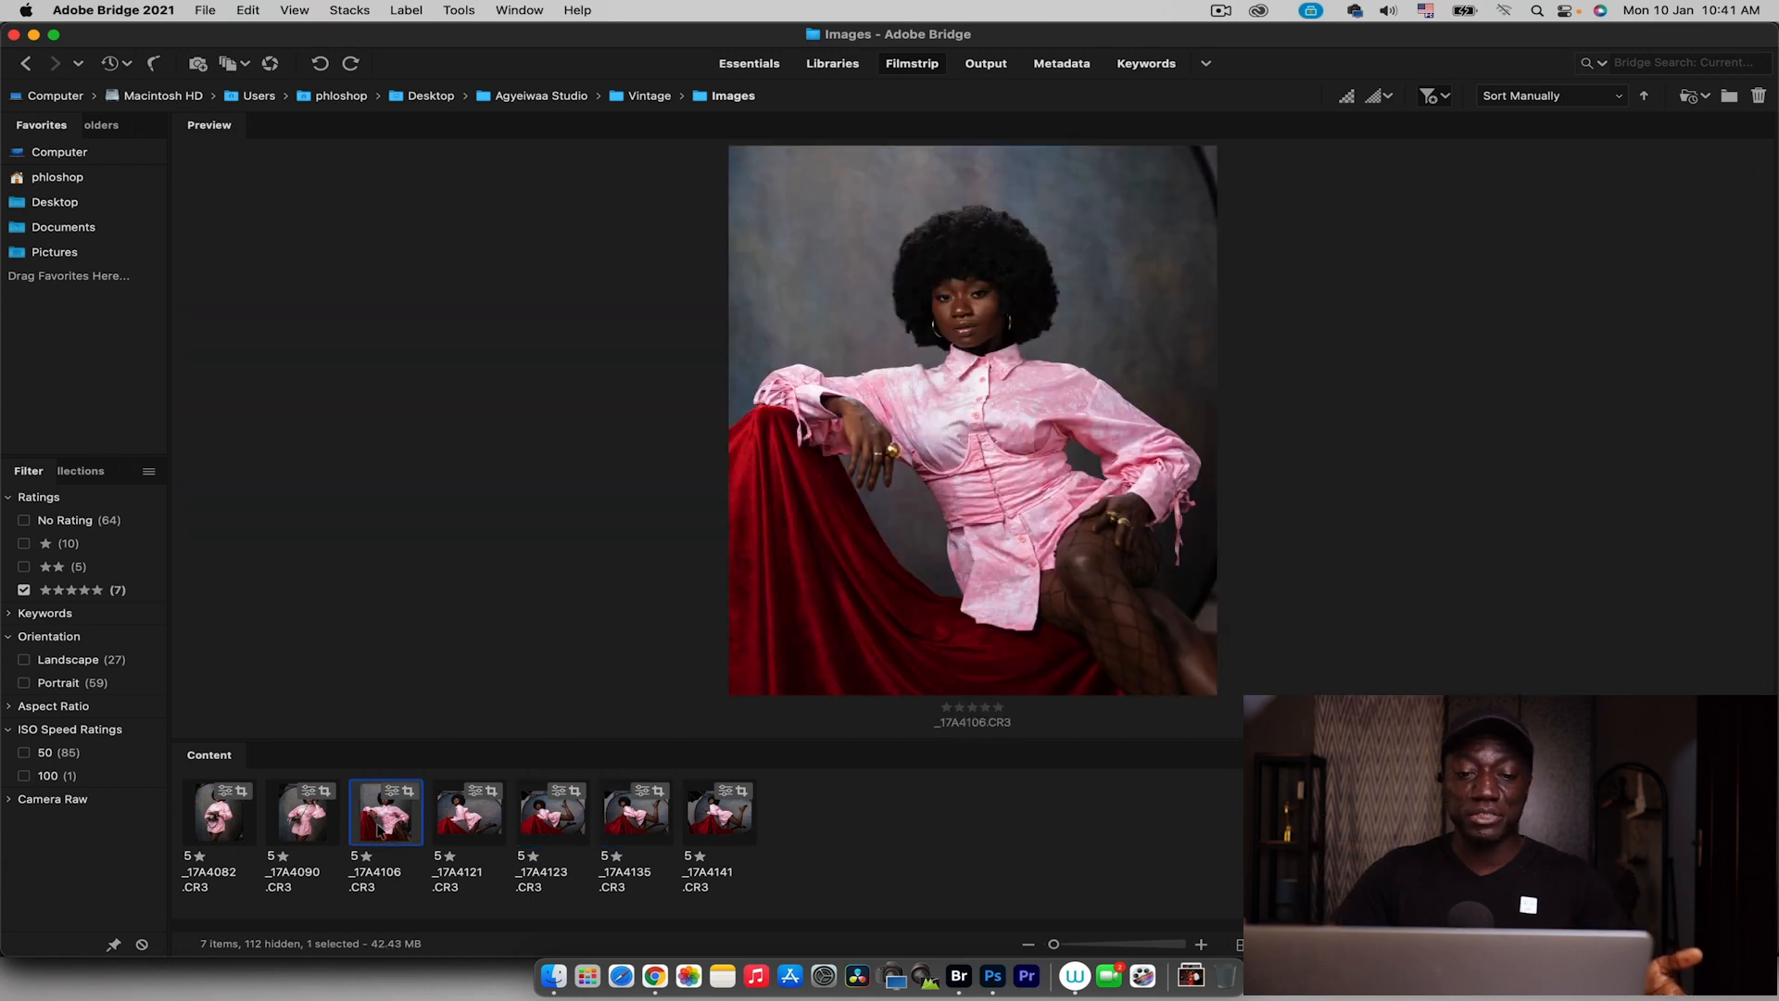
click(289, 830)
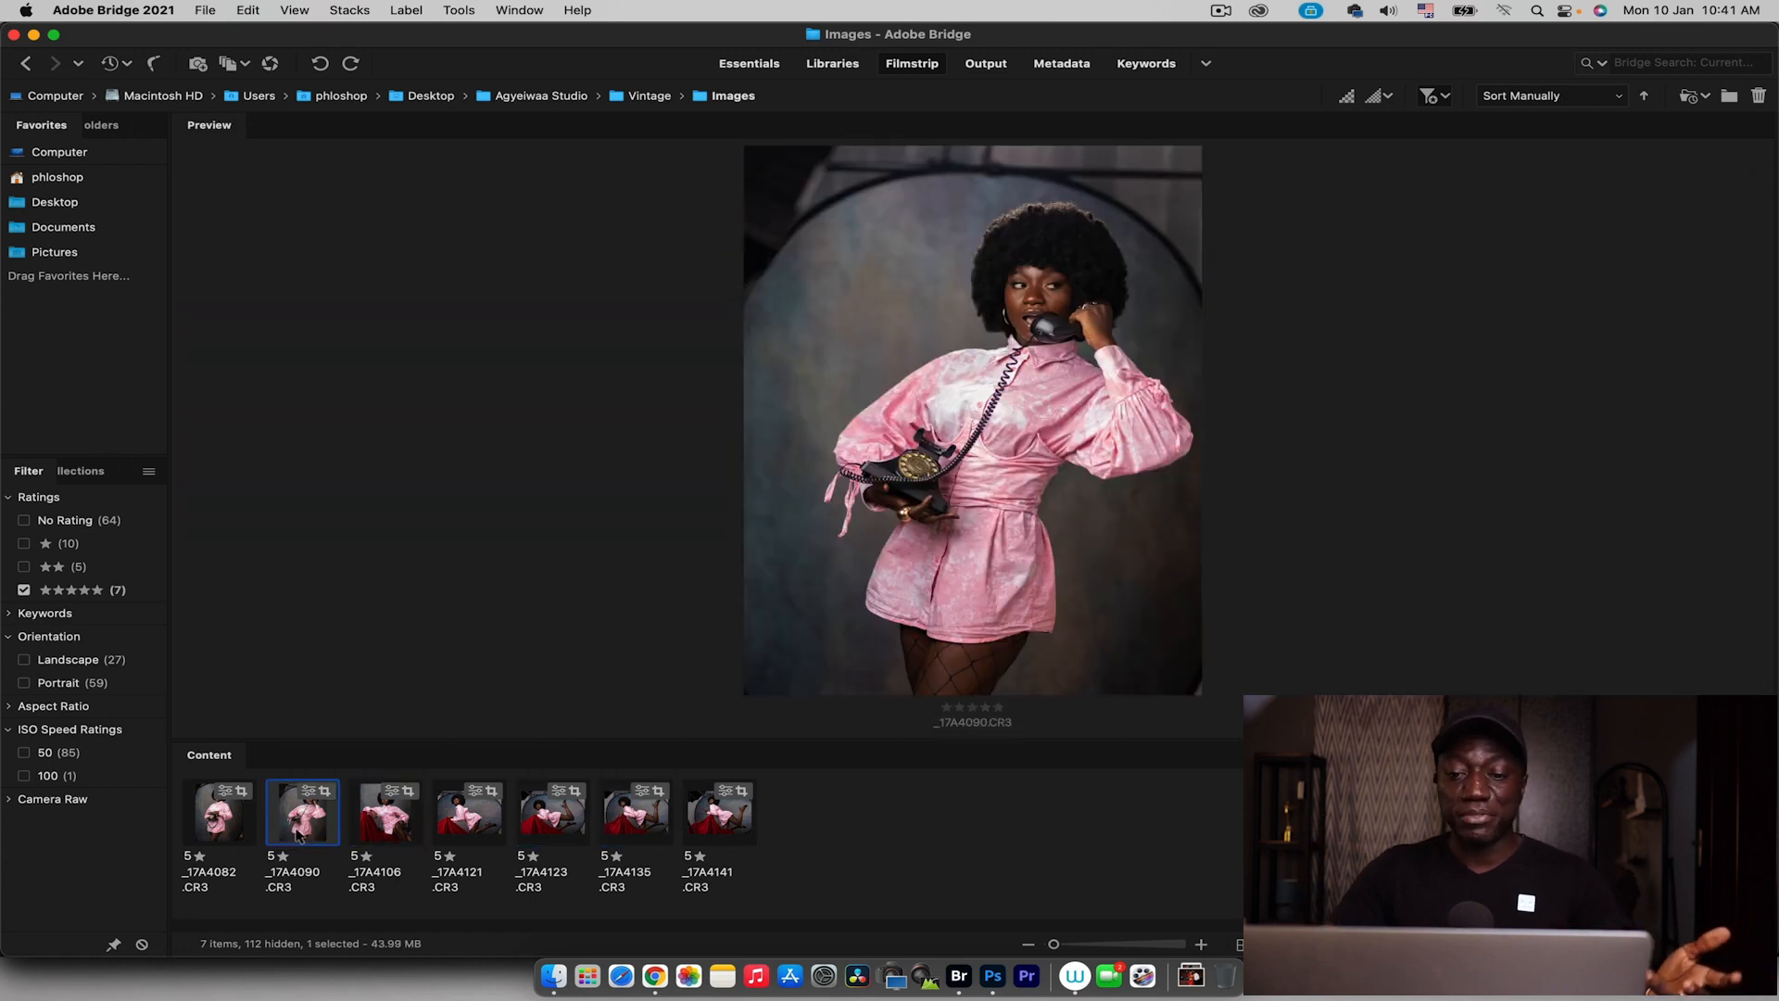
click(225, 831)
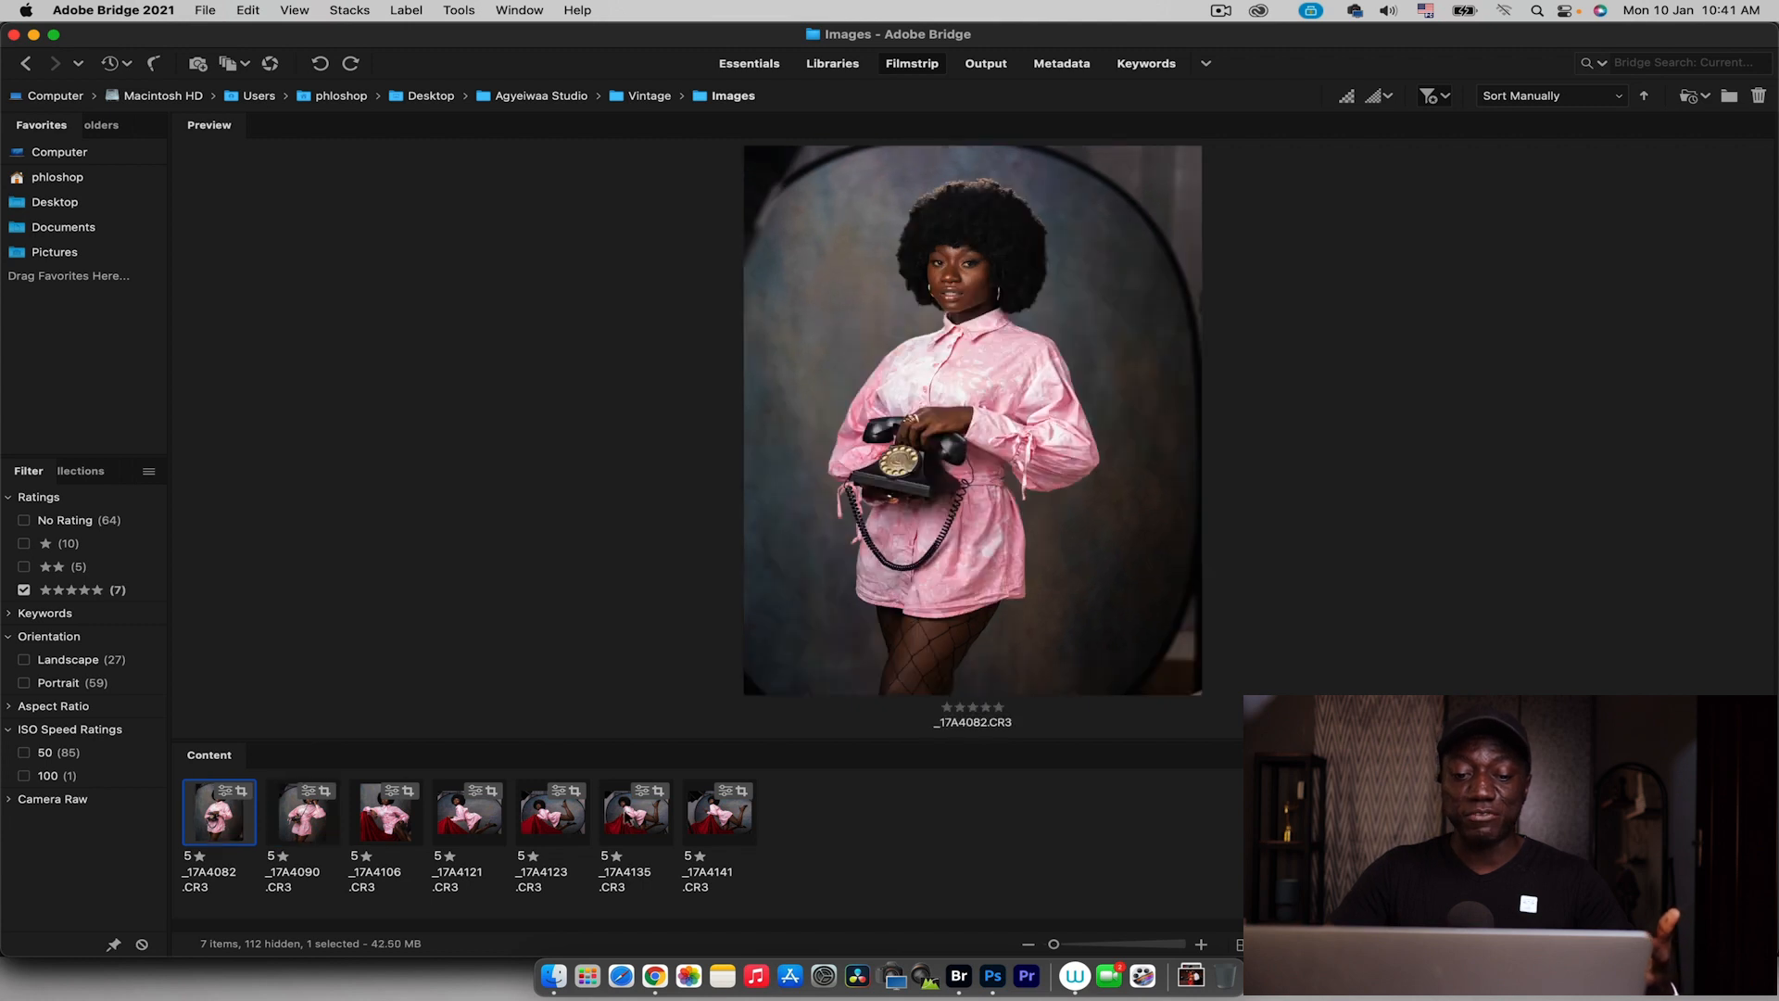
Select the photos _17A4123.CR3 and _17A4135.CR3 and load them as layers into one Photoshop document
click(557, 822)
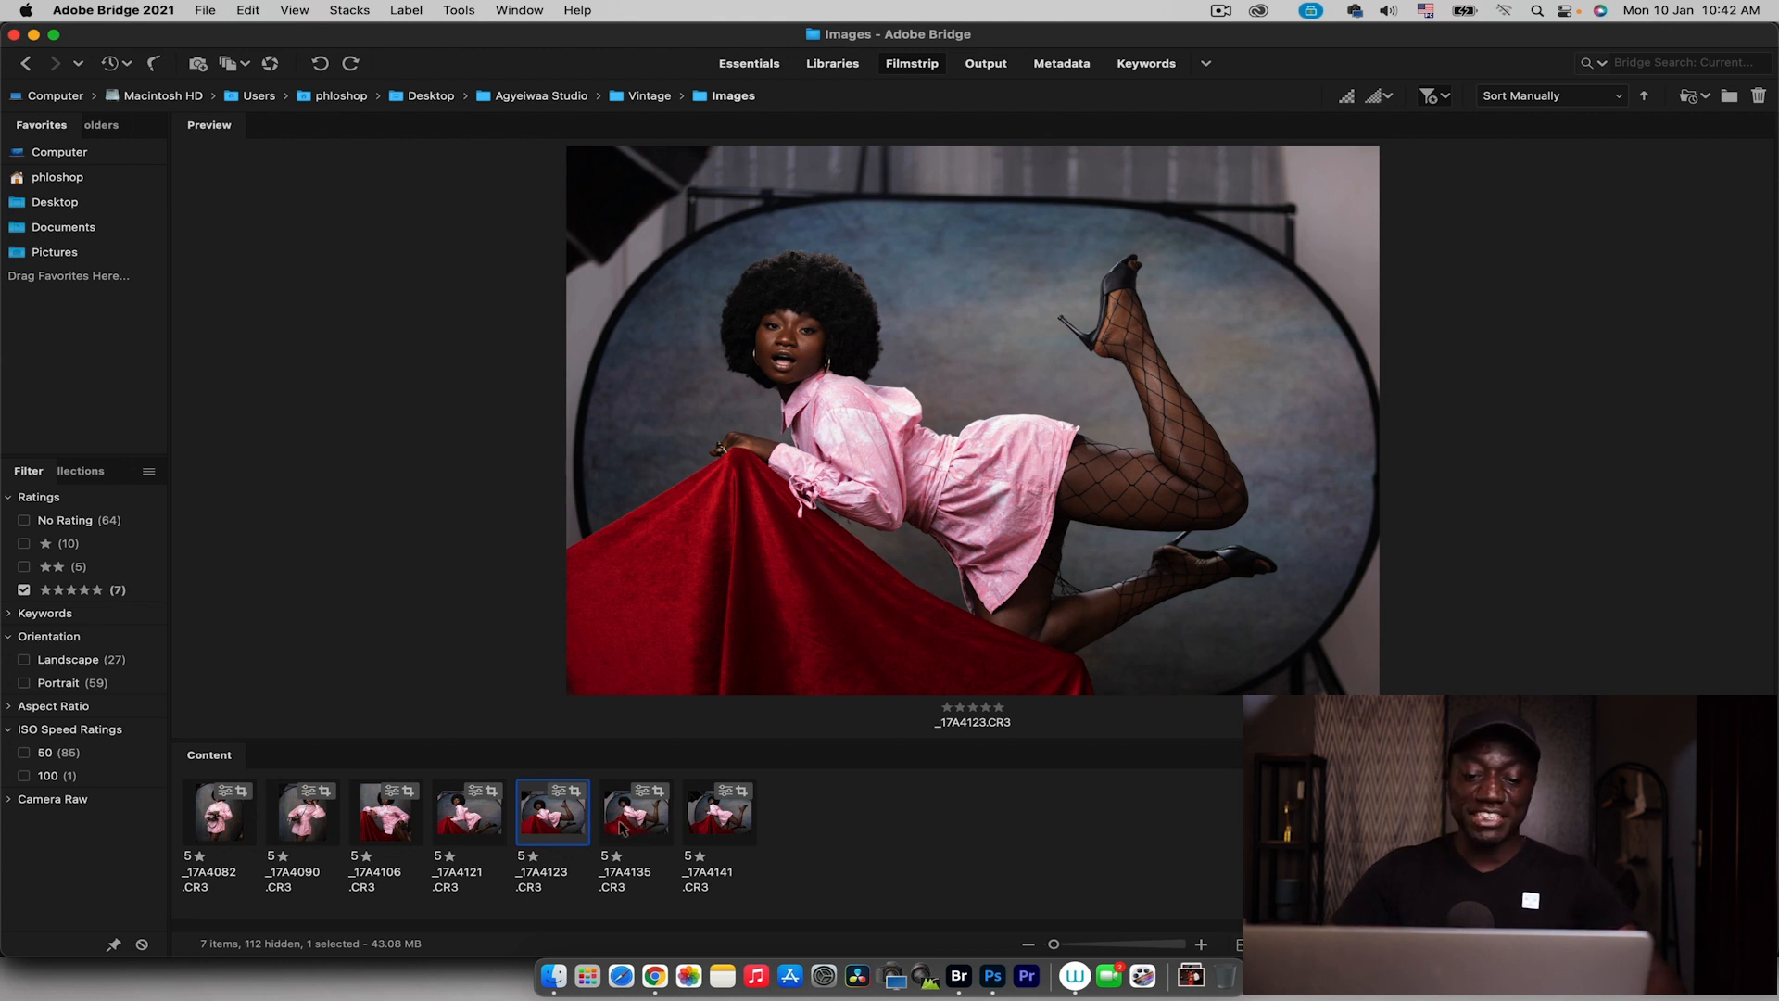
super+click(624, 828)
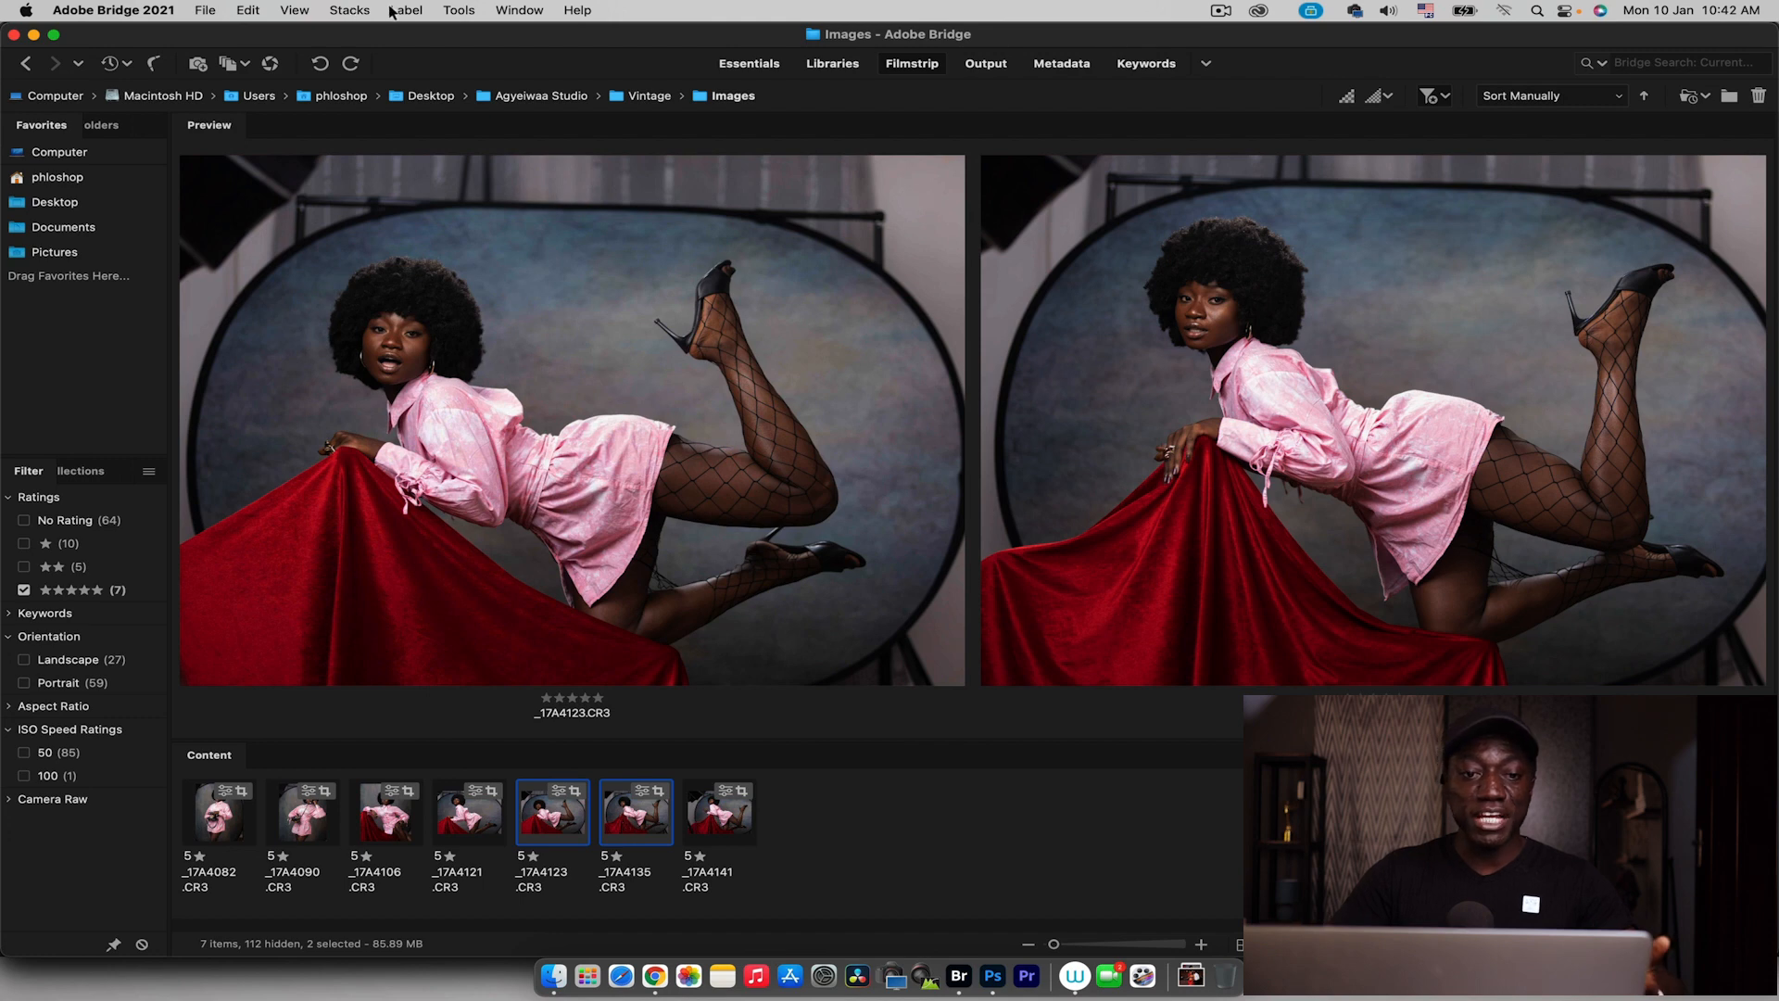
click(448, 11)
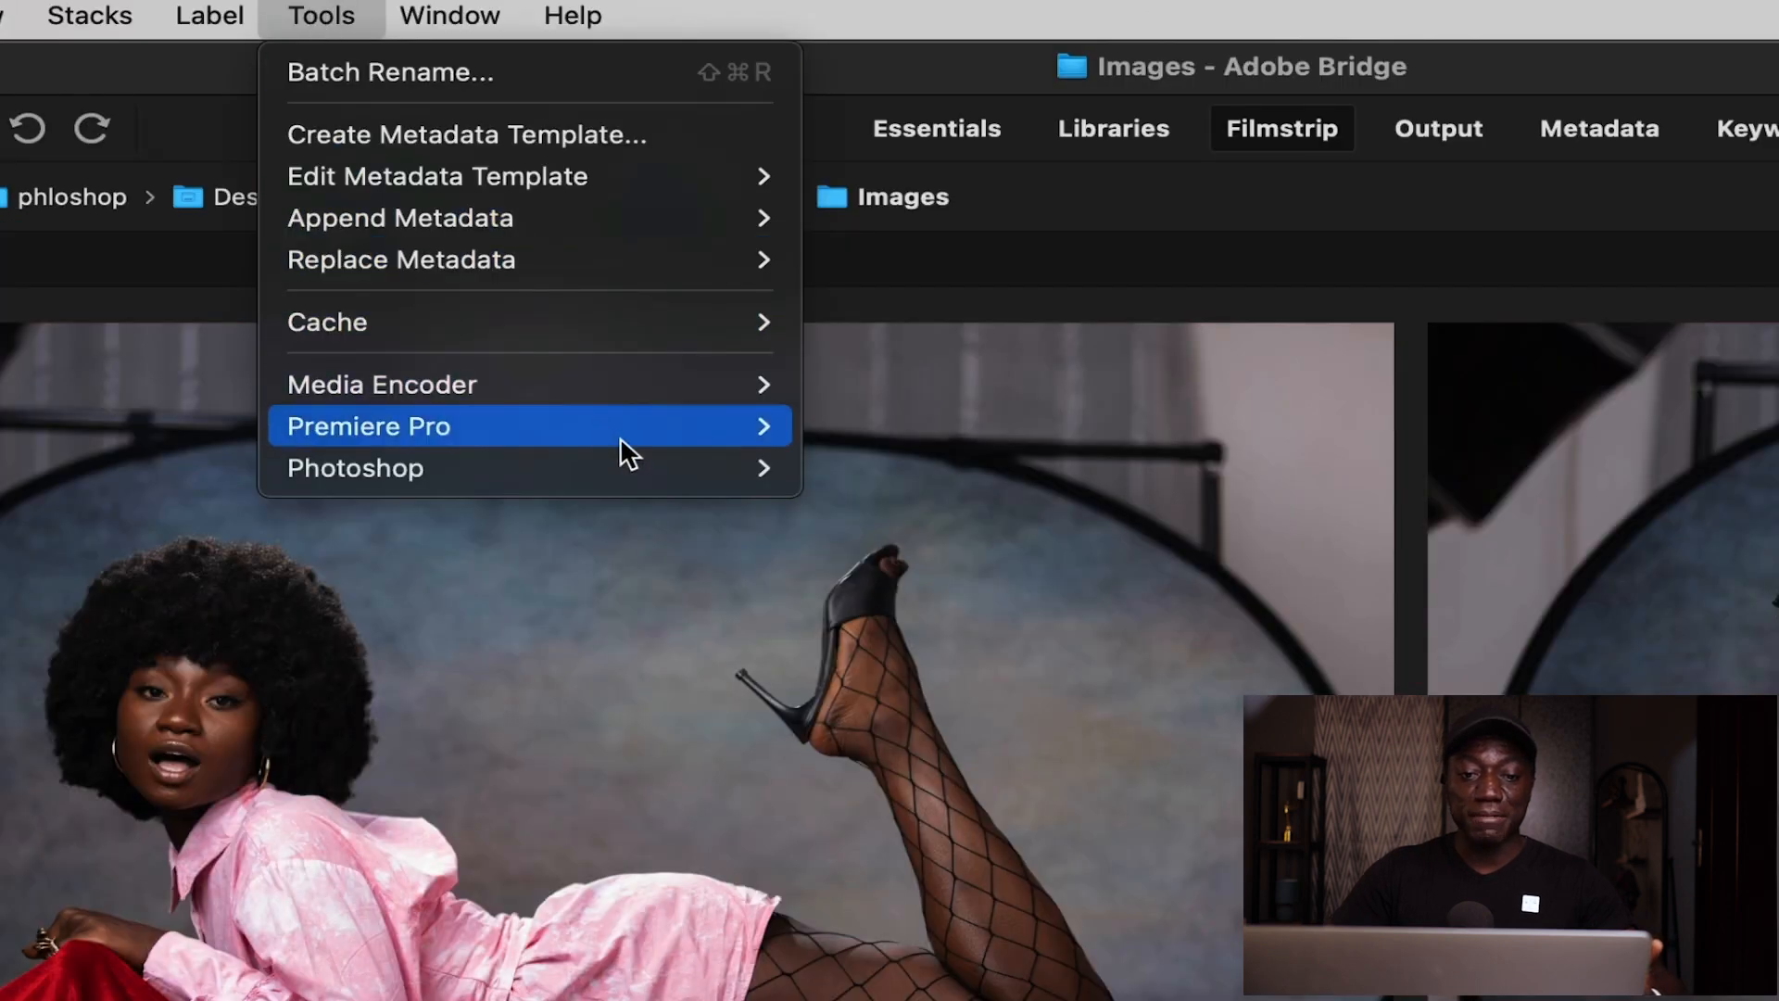
mouse_move(621, 221)
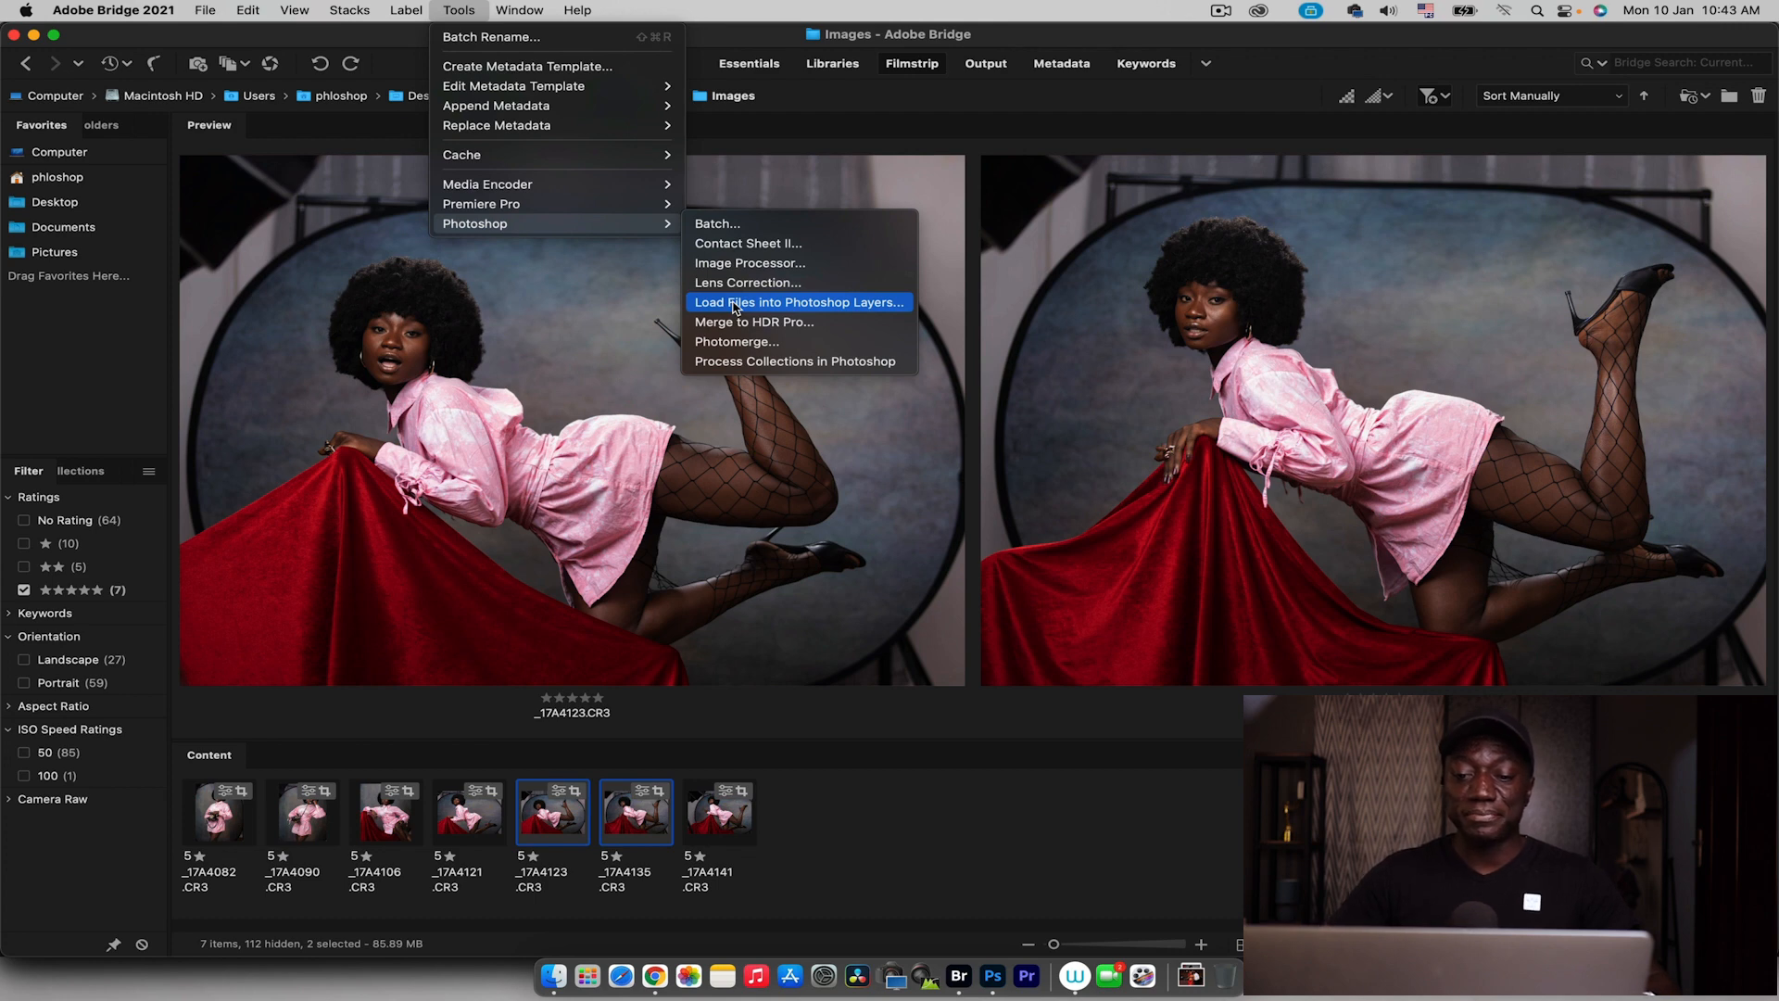
click(735, 304)
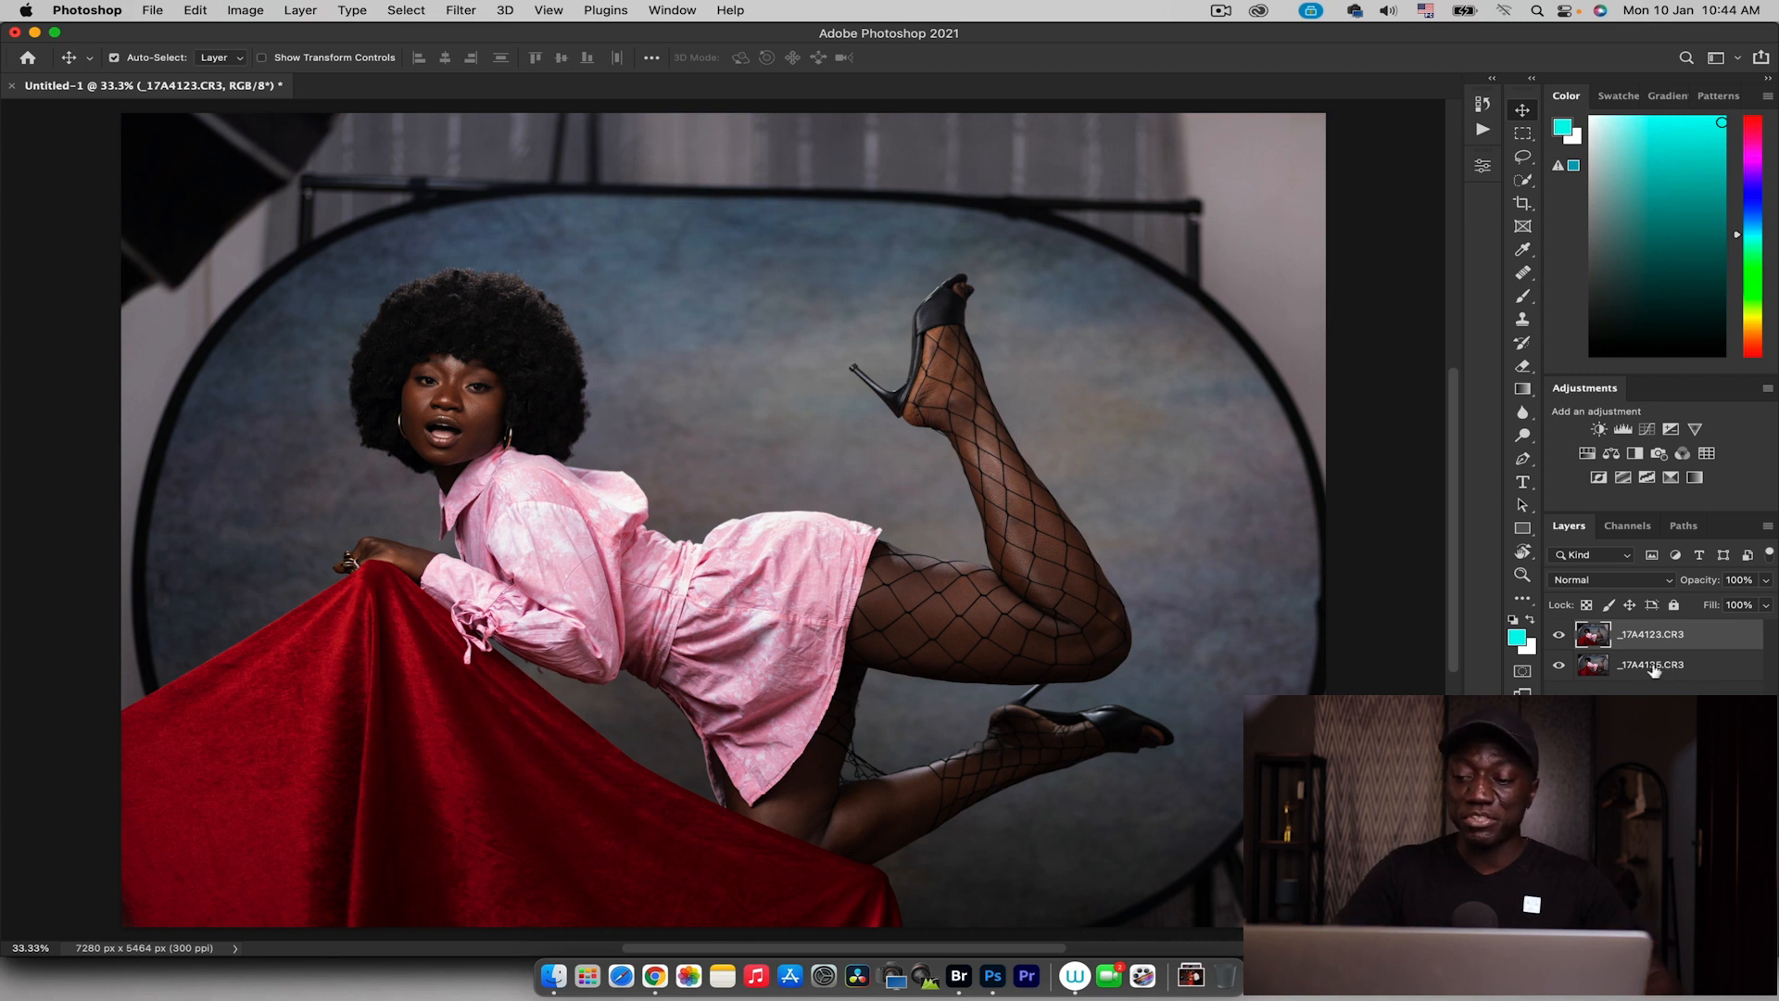
Auto-align the _17A4123.CR3 and _17A4135.CR3 layers with the Auto projection
shift+click(1649, 667)
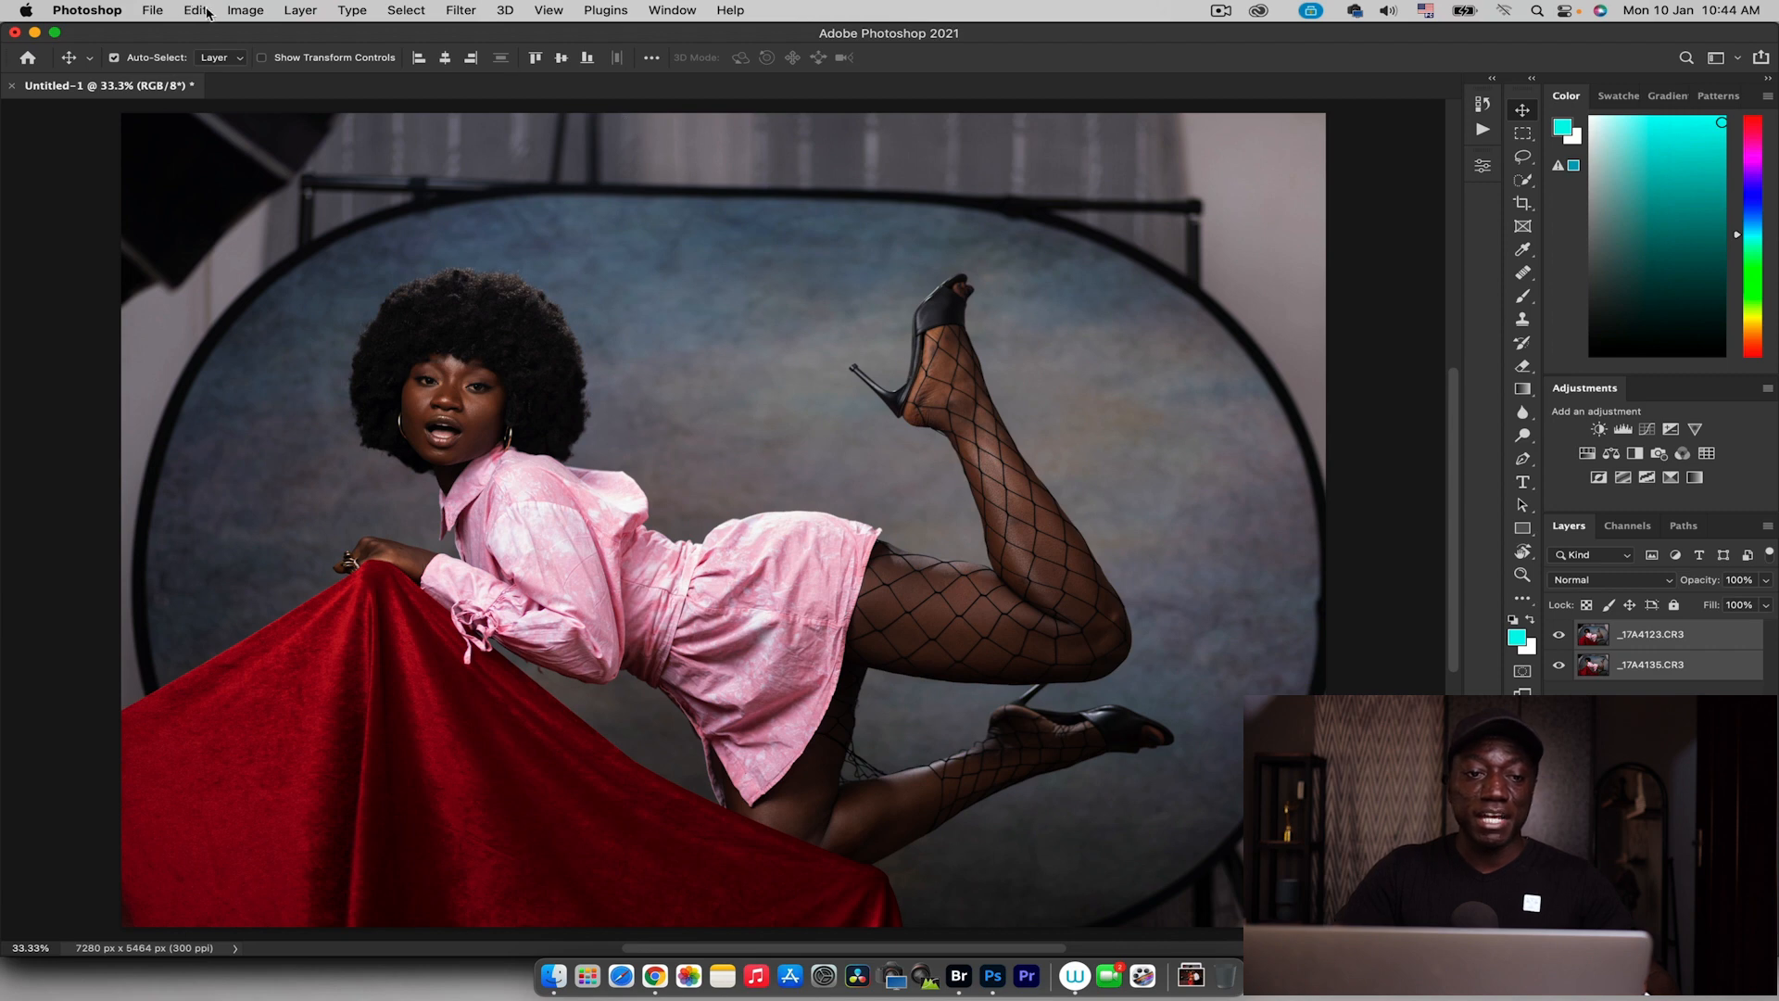
click(196, 10)
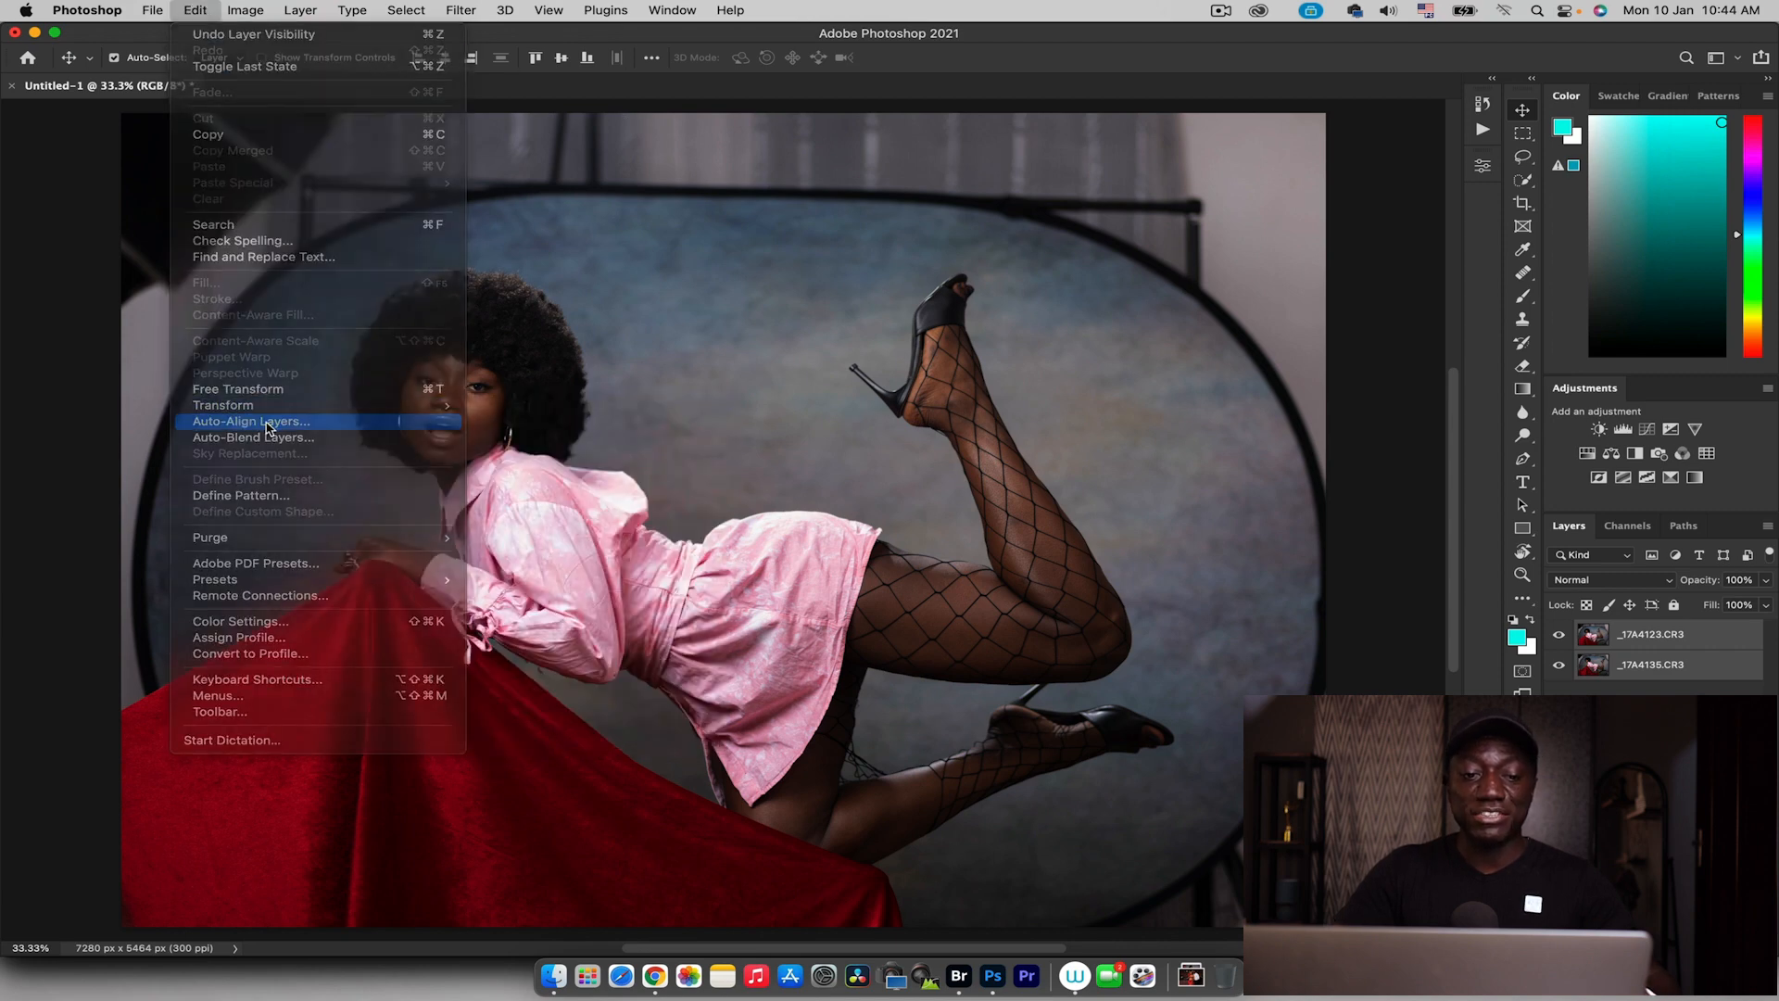
click(268, 429)
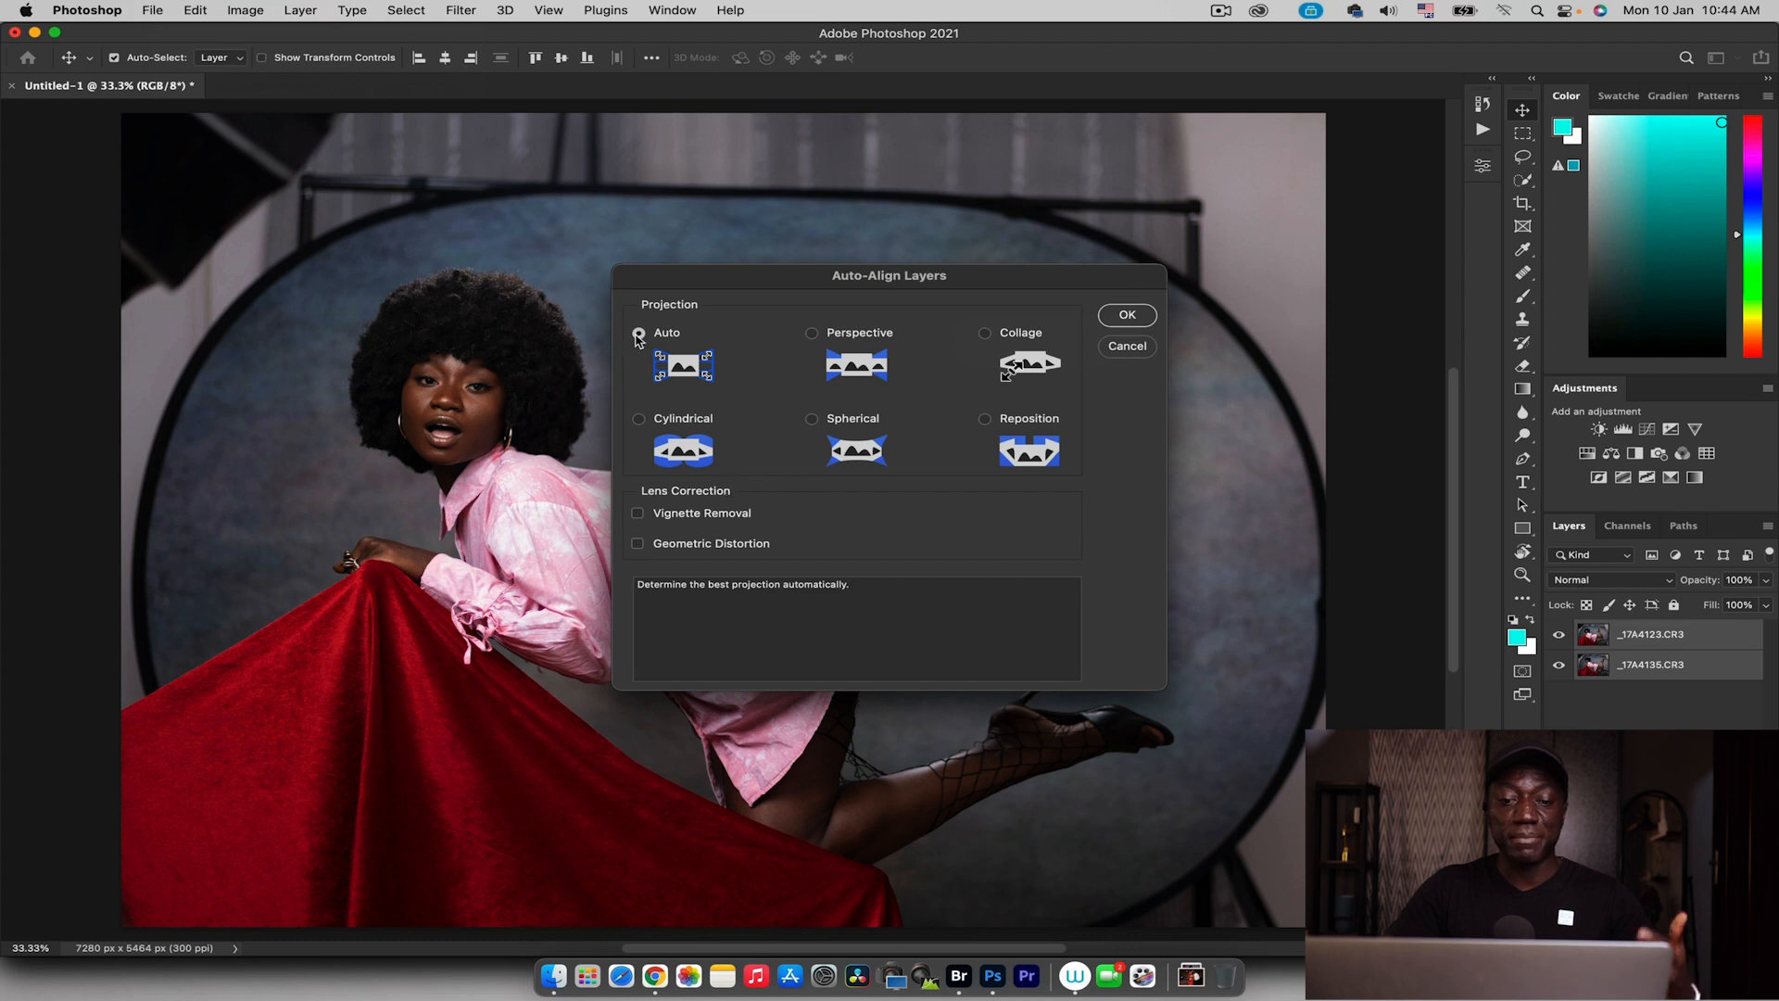
click(1123, 315)
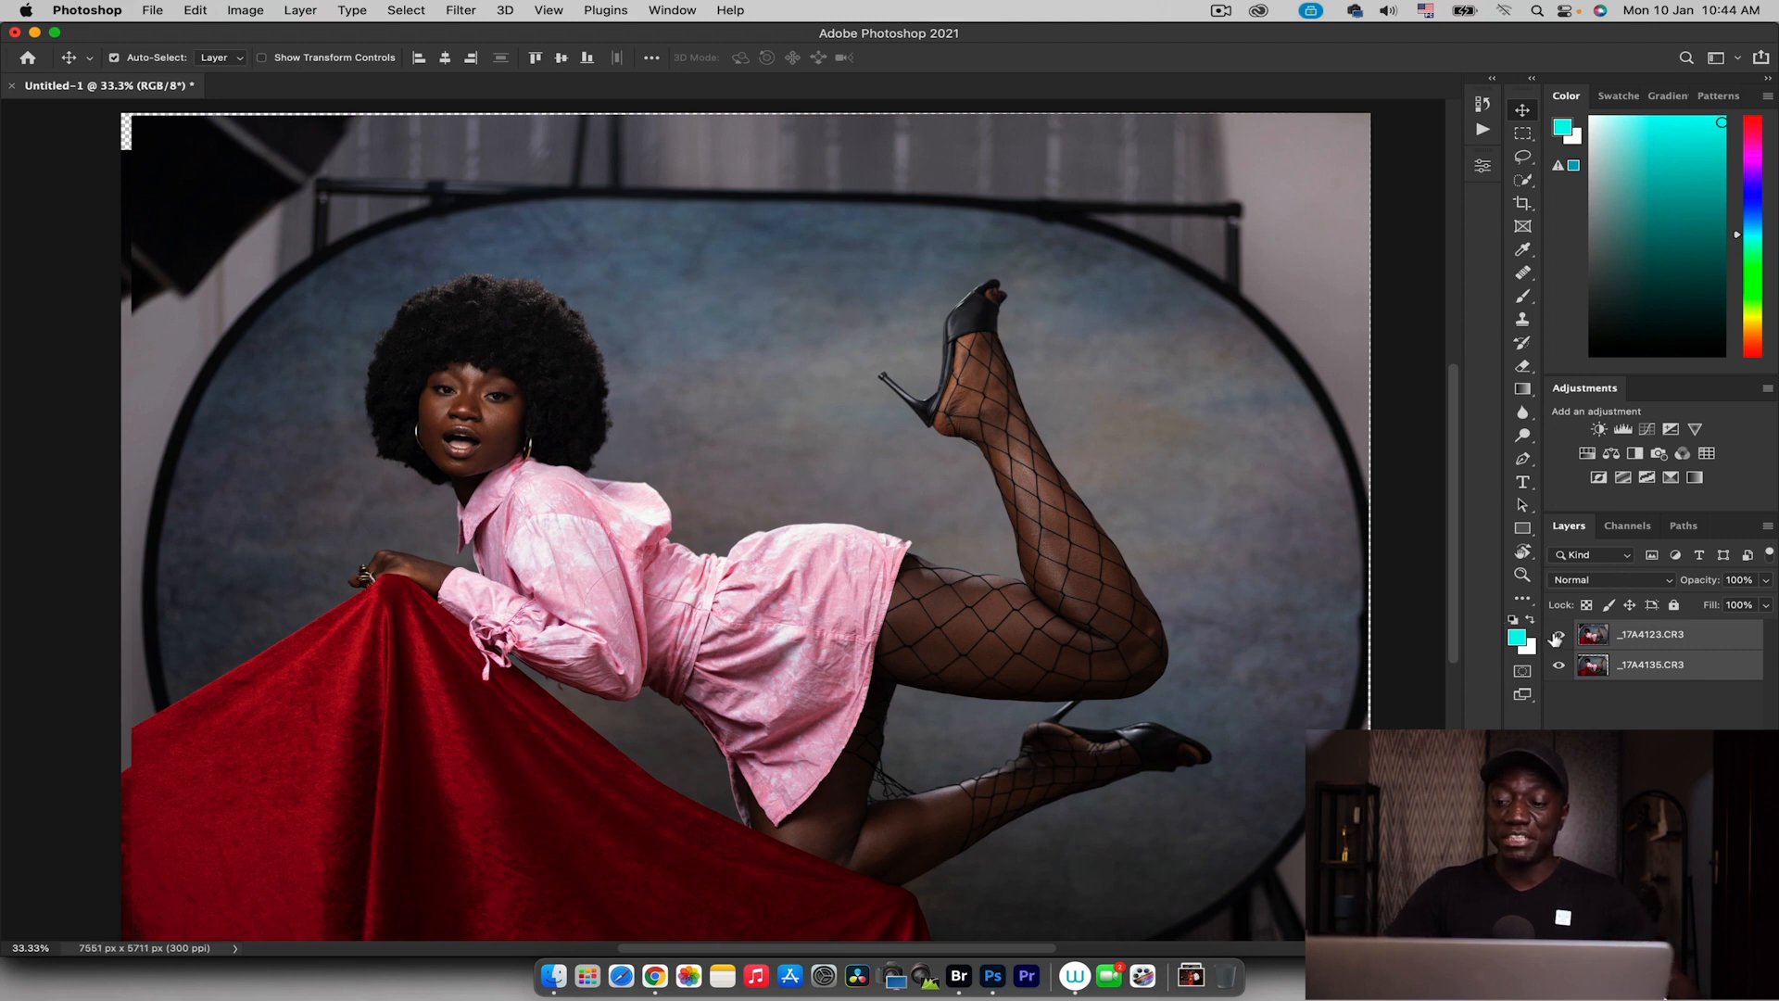
Toggle the visibility of the _17A4123.CR3 layer repeatedly to compare how the two aligned frames match
click(1561, 637)
click(1561, 637)
click(1560, 636)
click(1561, 637)
click(1560, 637)
click(1561, 637)
click(1561, 637)
click(1560, 636)
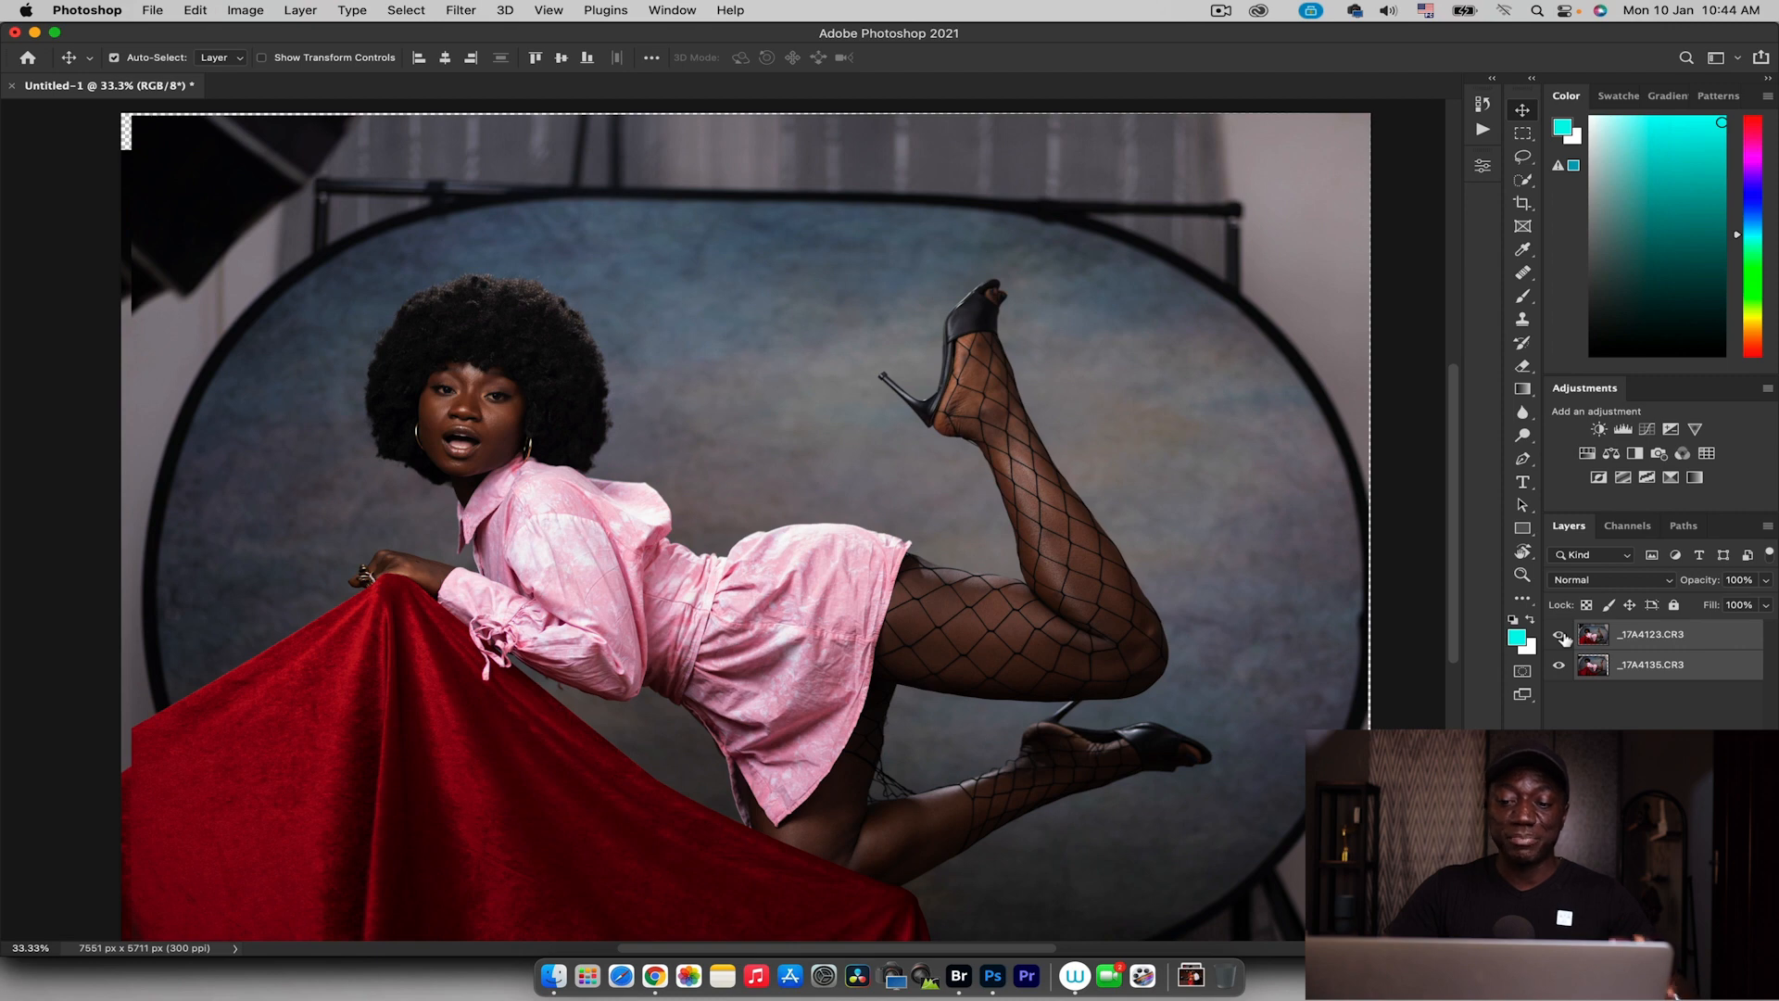
click(1561, 637)
click(1561, 637)
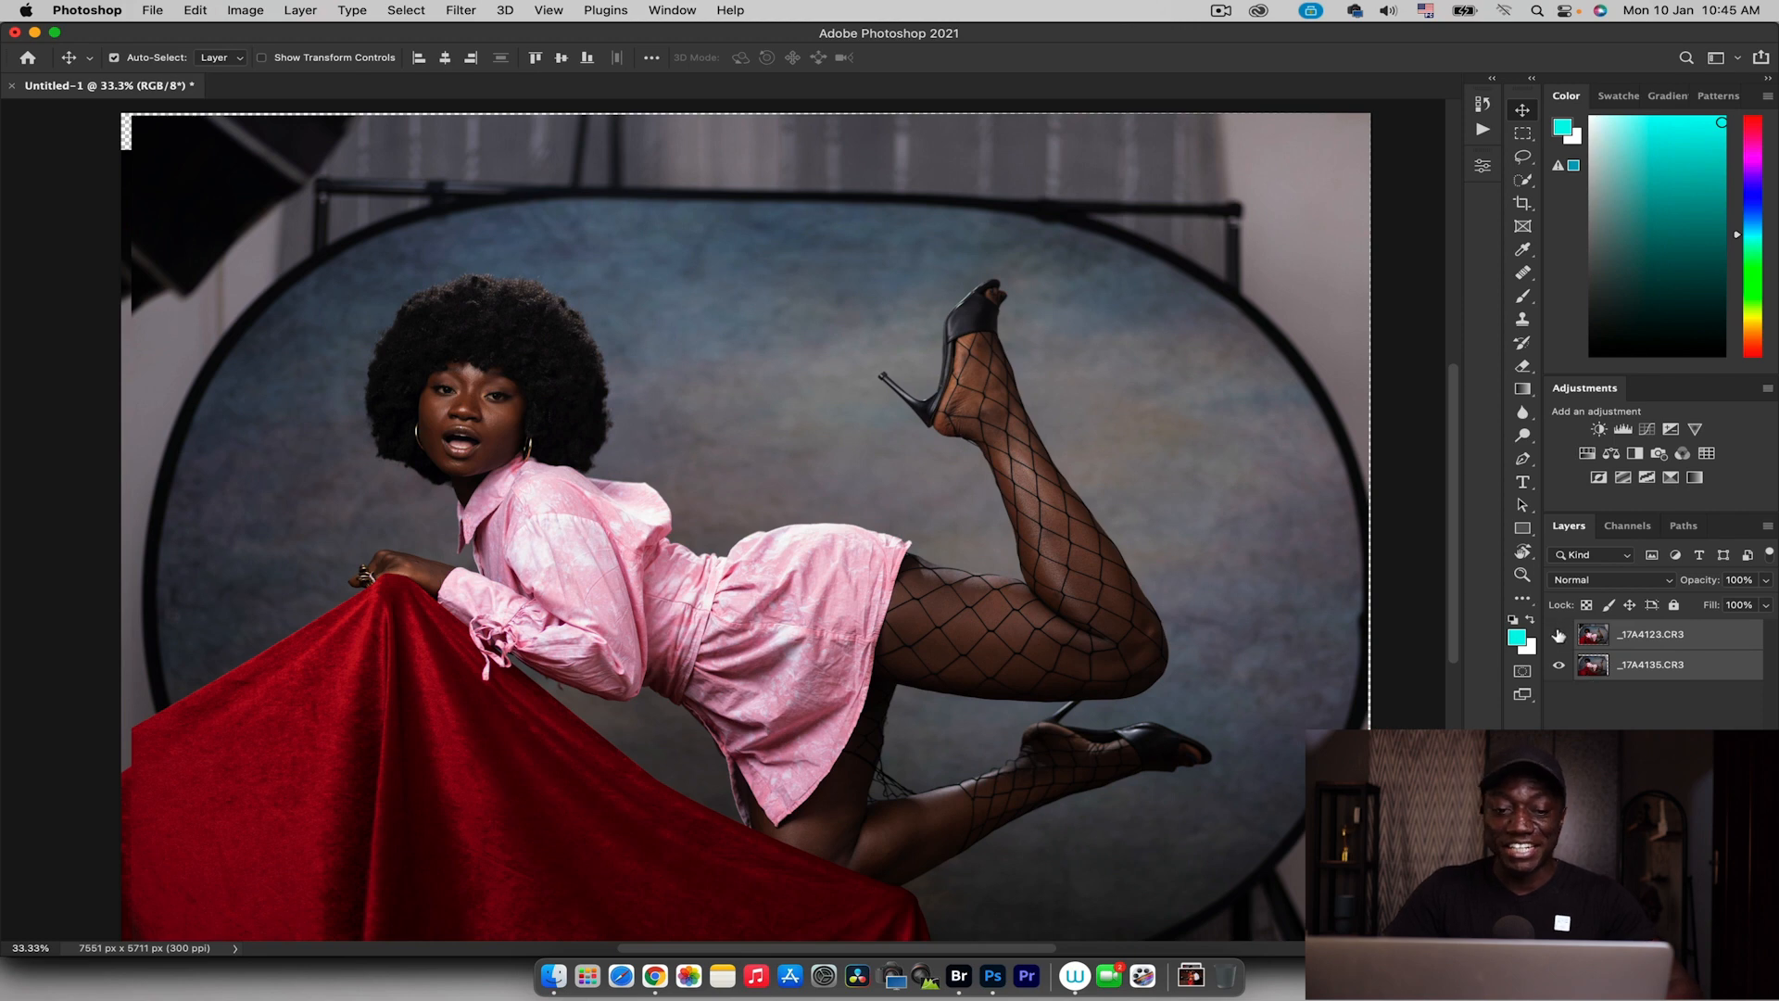
click(1559, 635)
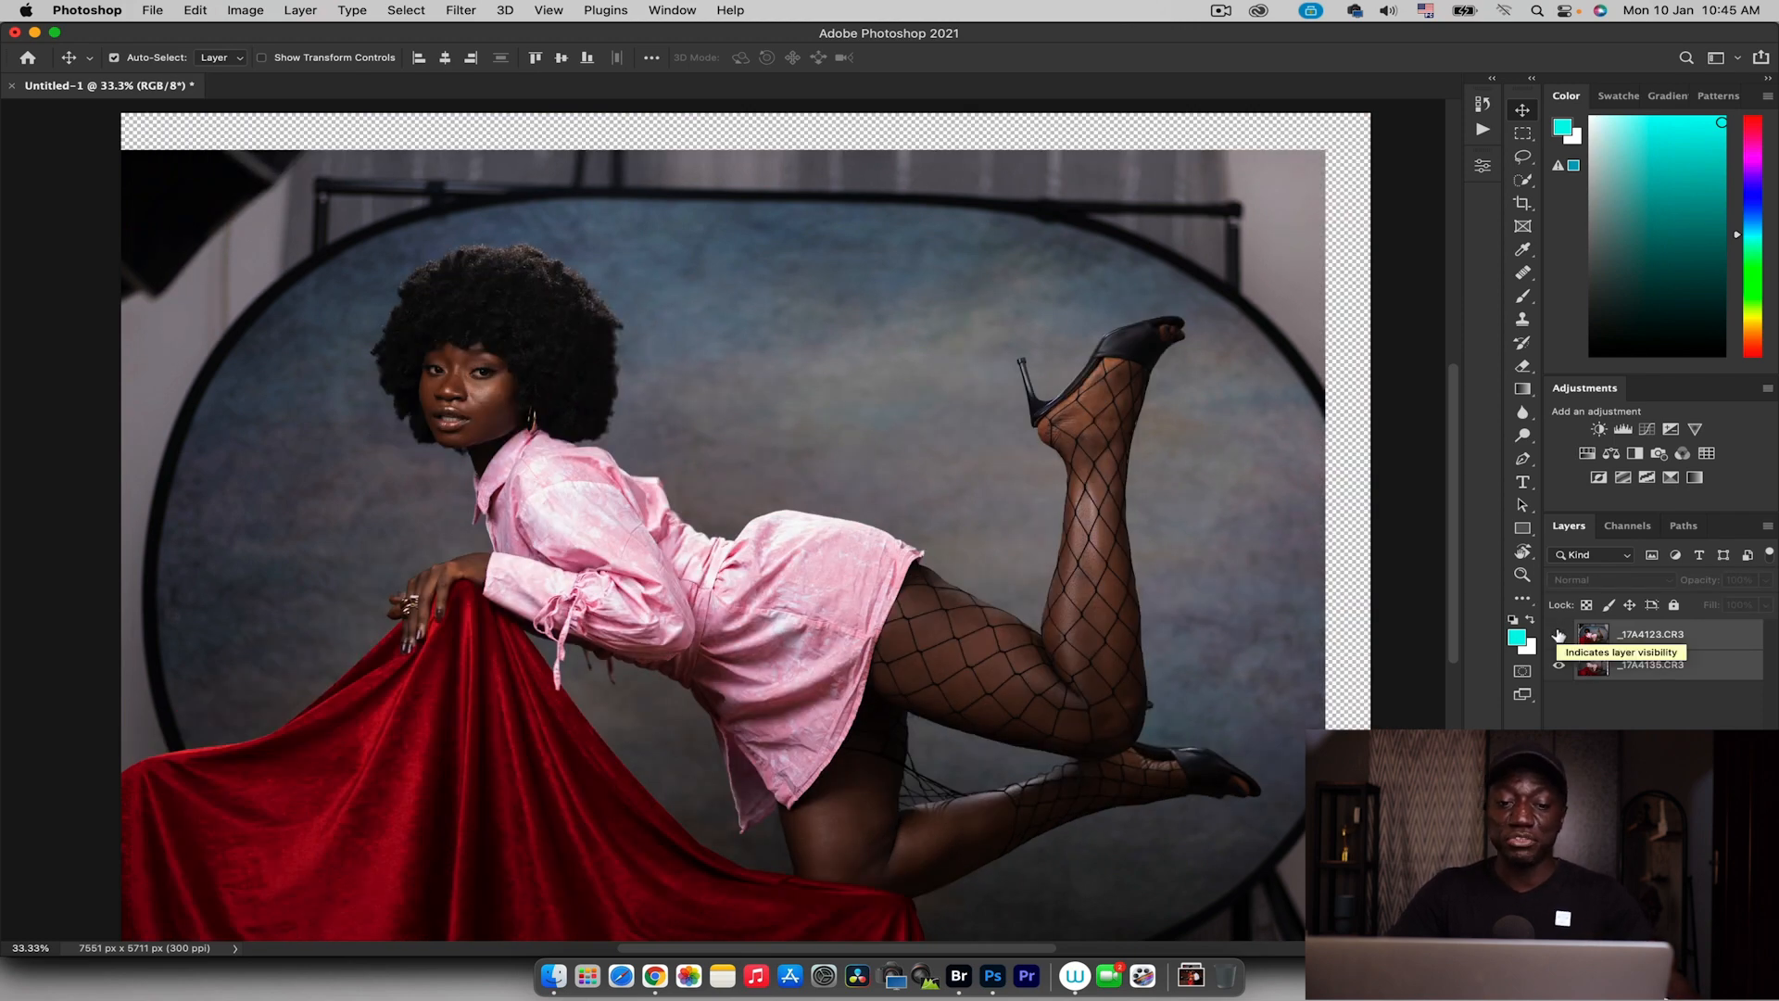
click(1561, 635)
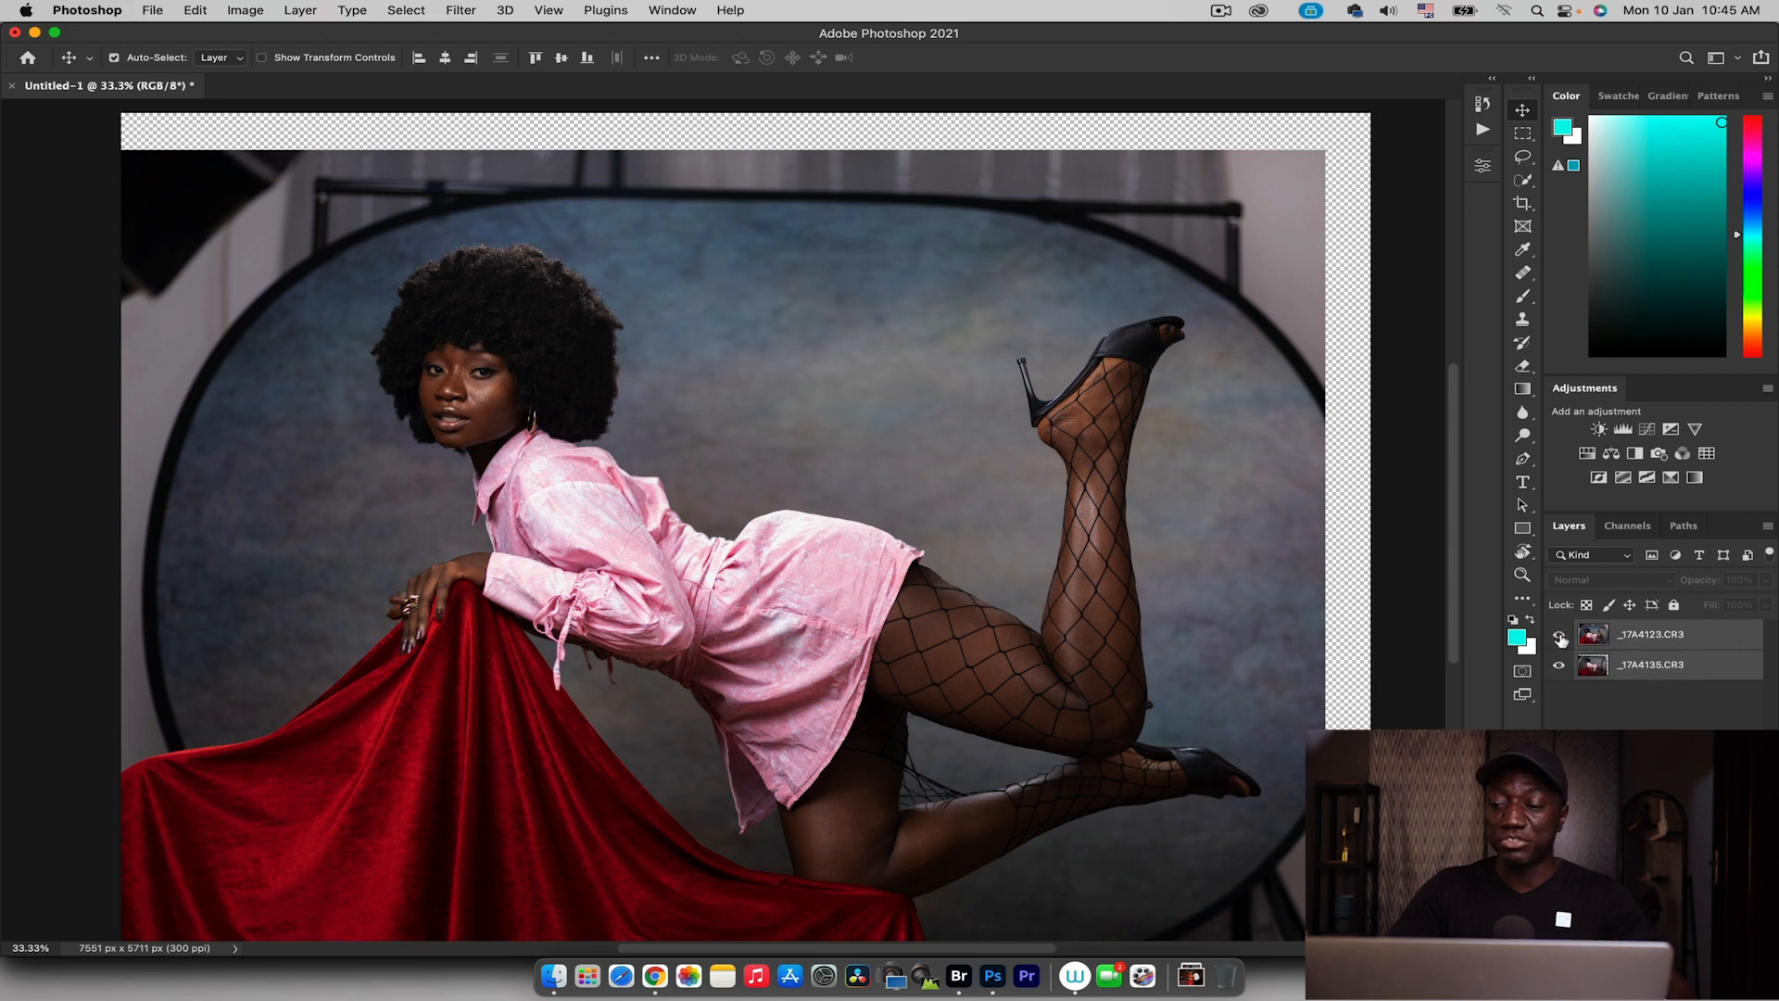
Move the _17A4123.CR3 layer below the _17A4135.CR3 layer
click(1639, 636)
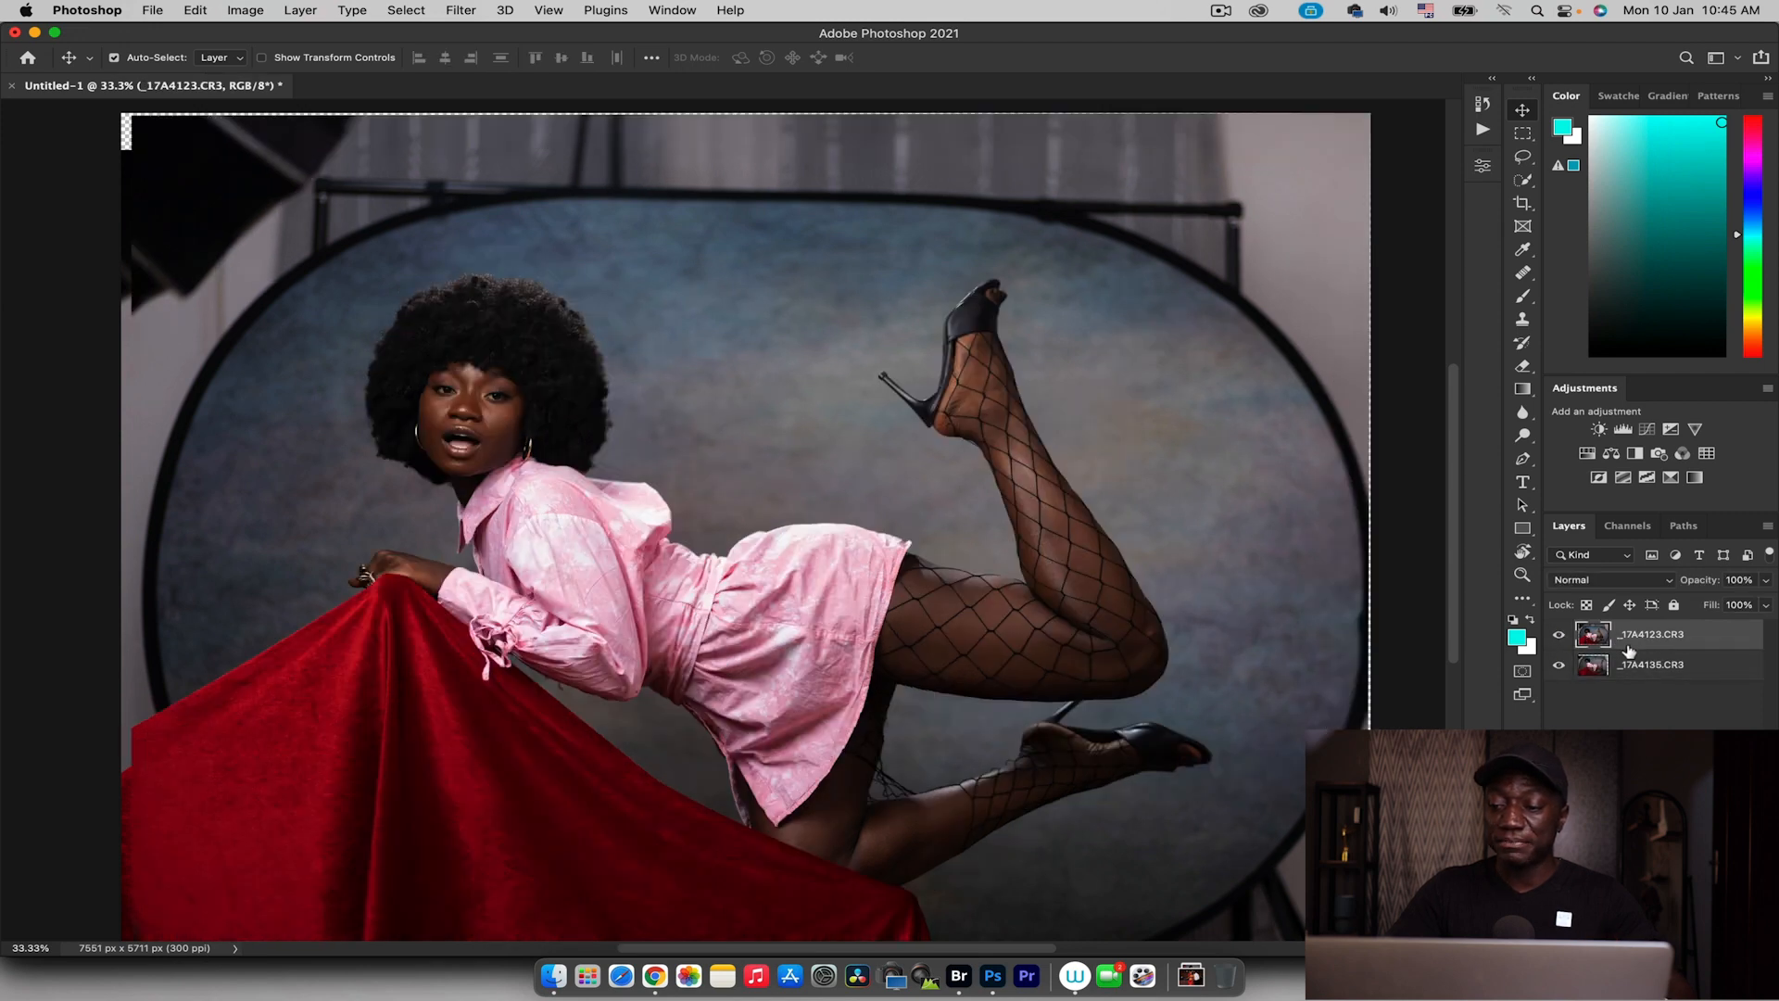
click(1566, 638)
click(1563, 638)
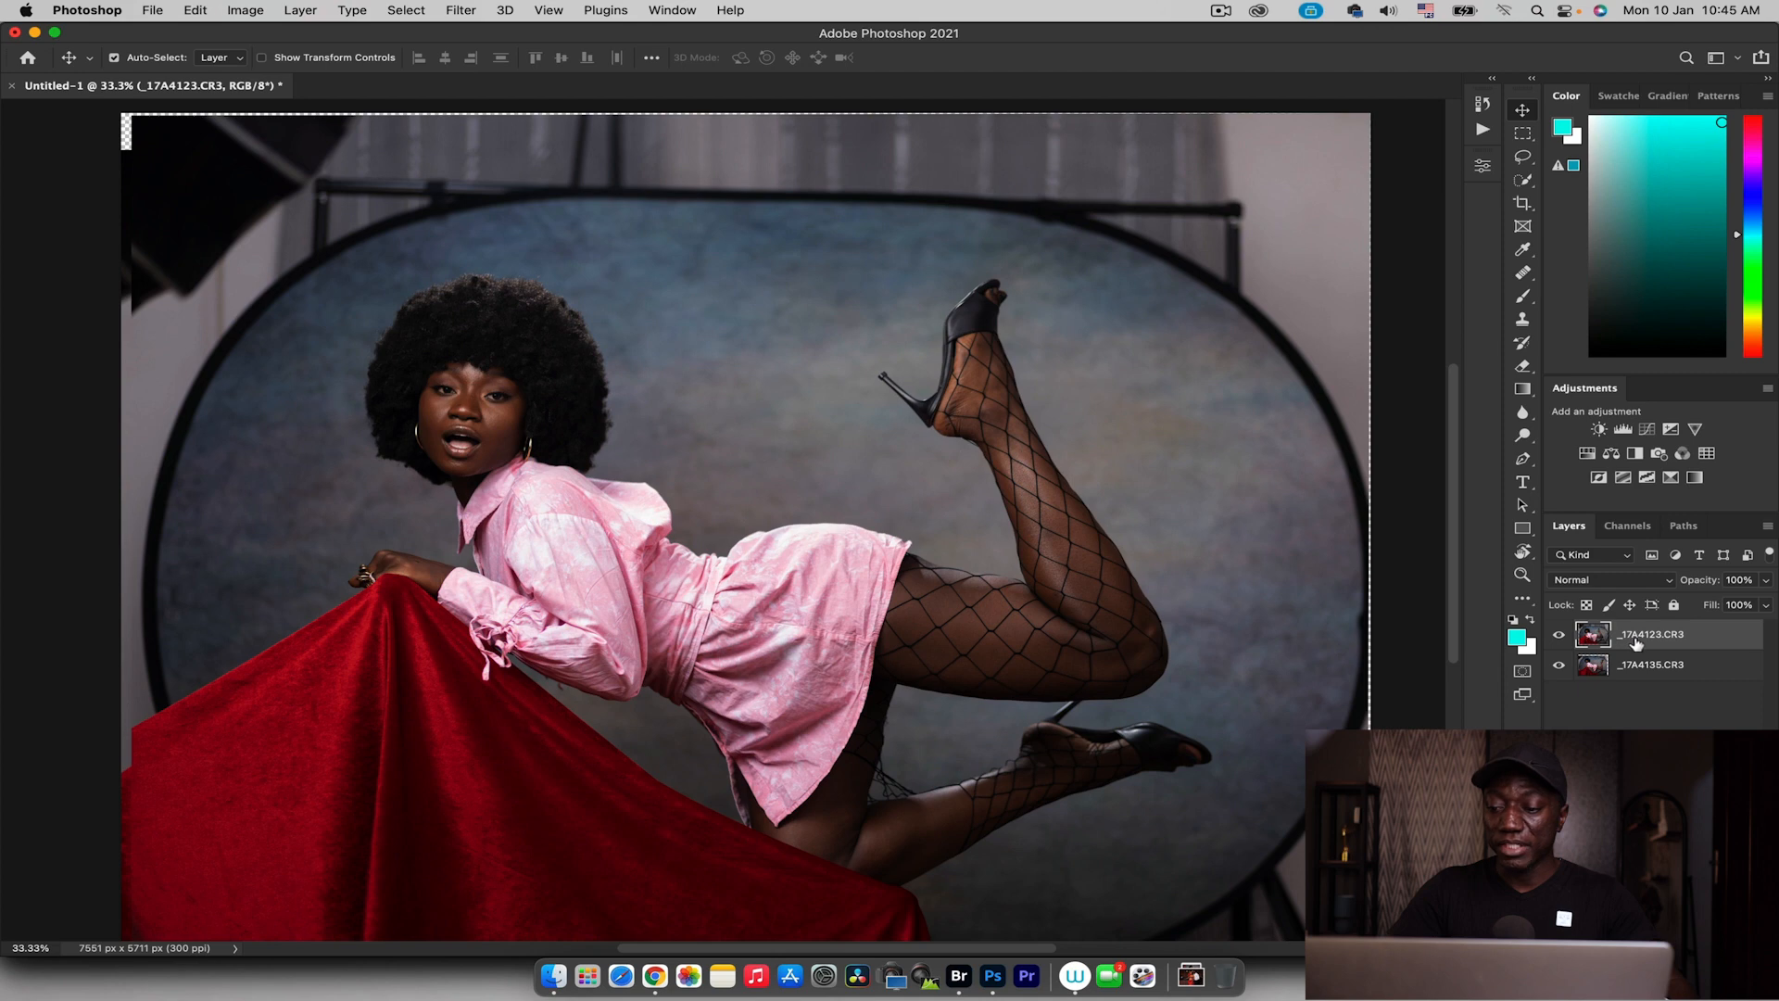
drag(1639, 640, 1639, 676)
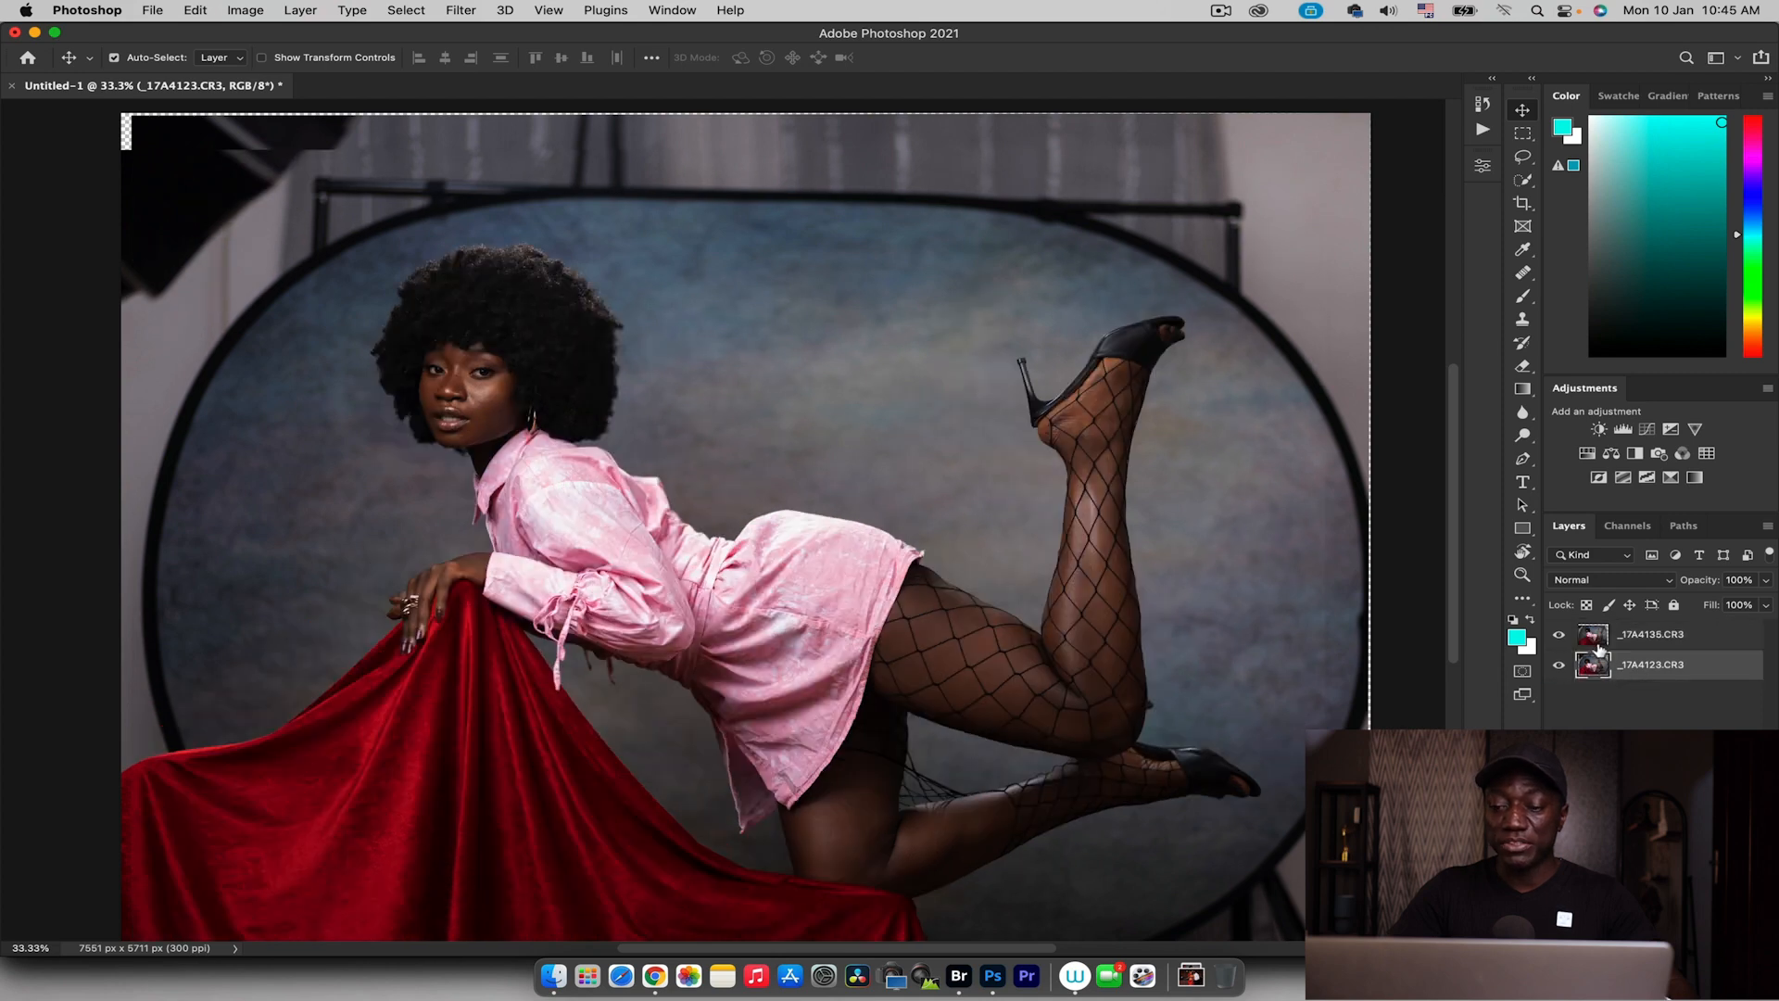
Toggle the visibility of the _17A4135.CR3 layer to compare the frames, and duplicate it with the copy hidden
click(1558, 636)
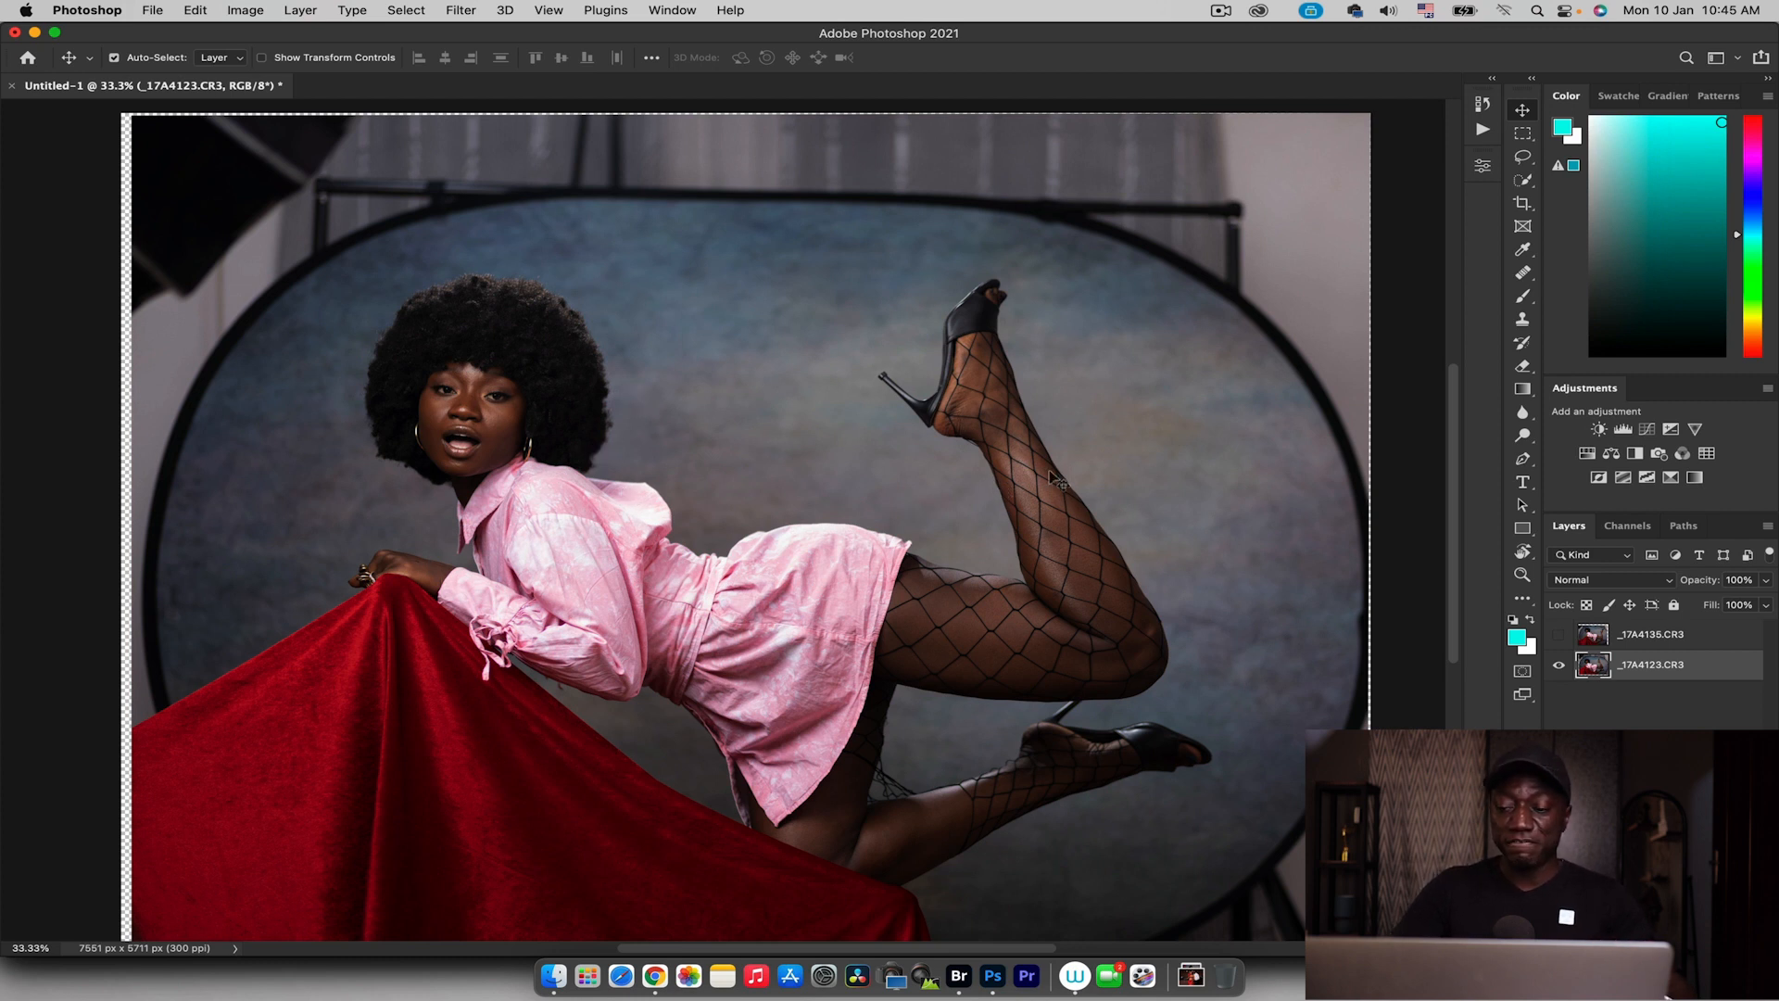
click(1560, 637)
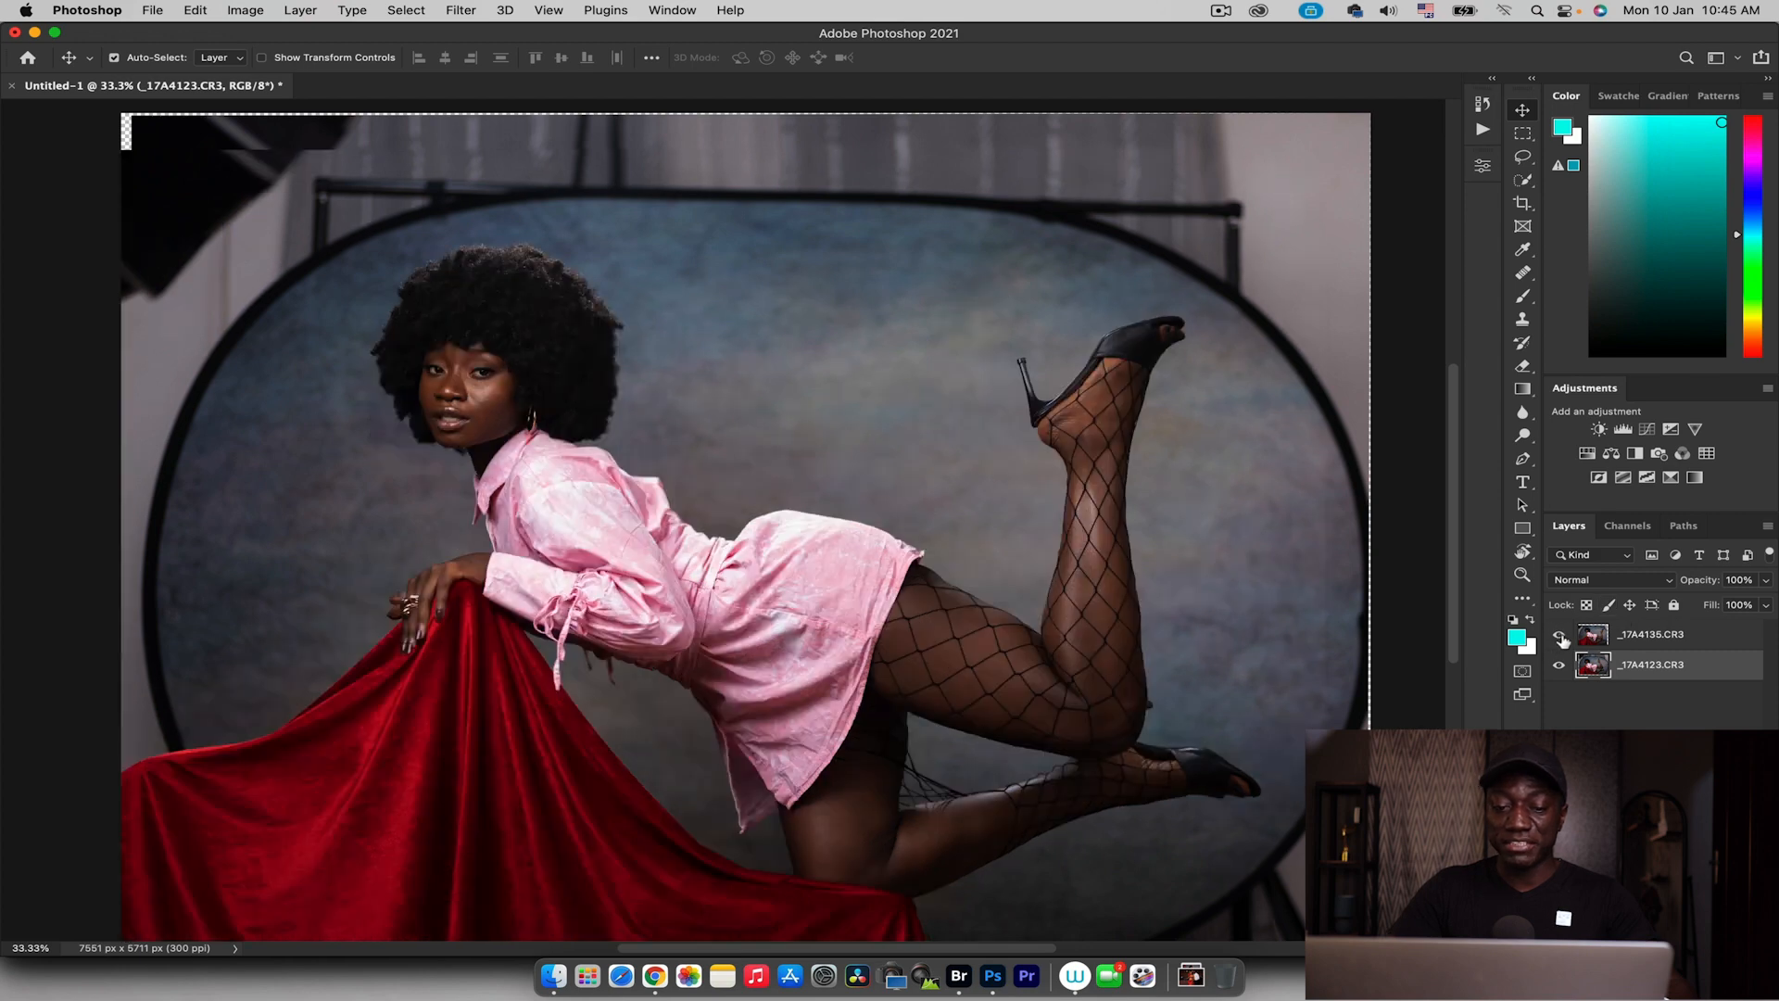
click(1600, 639)
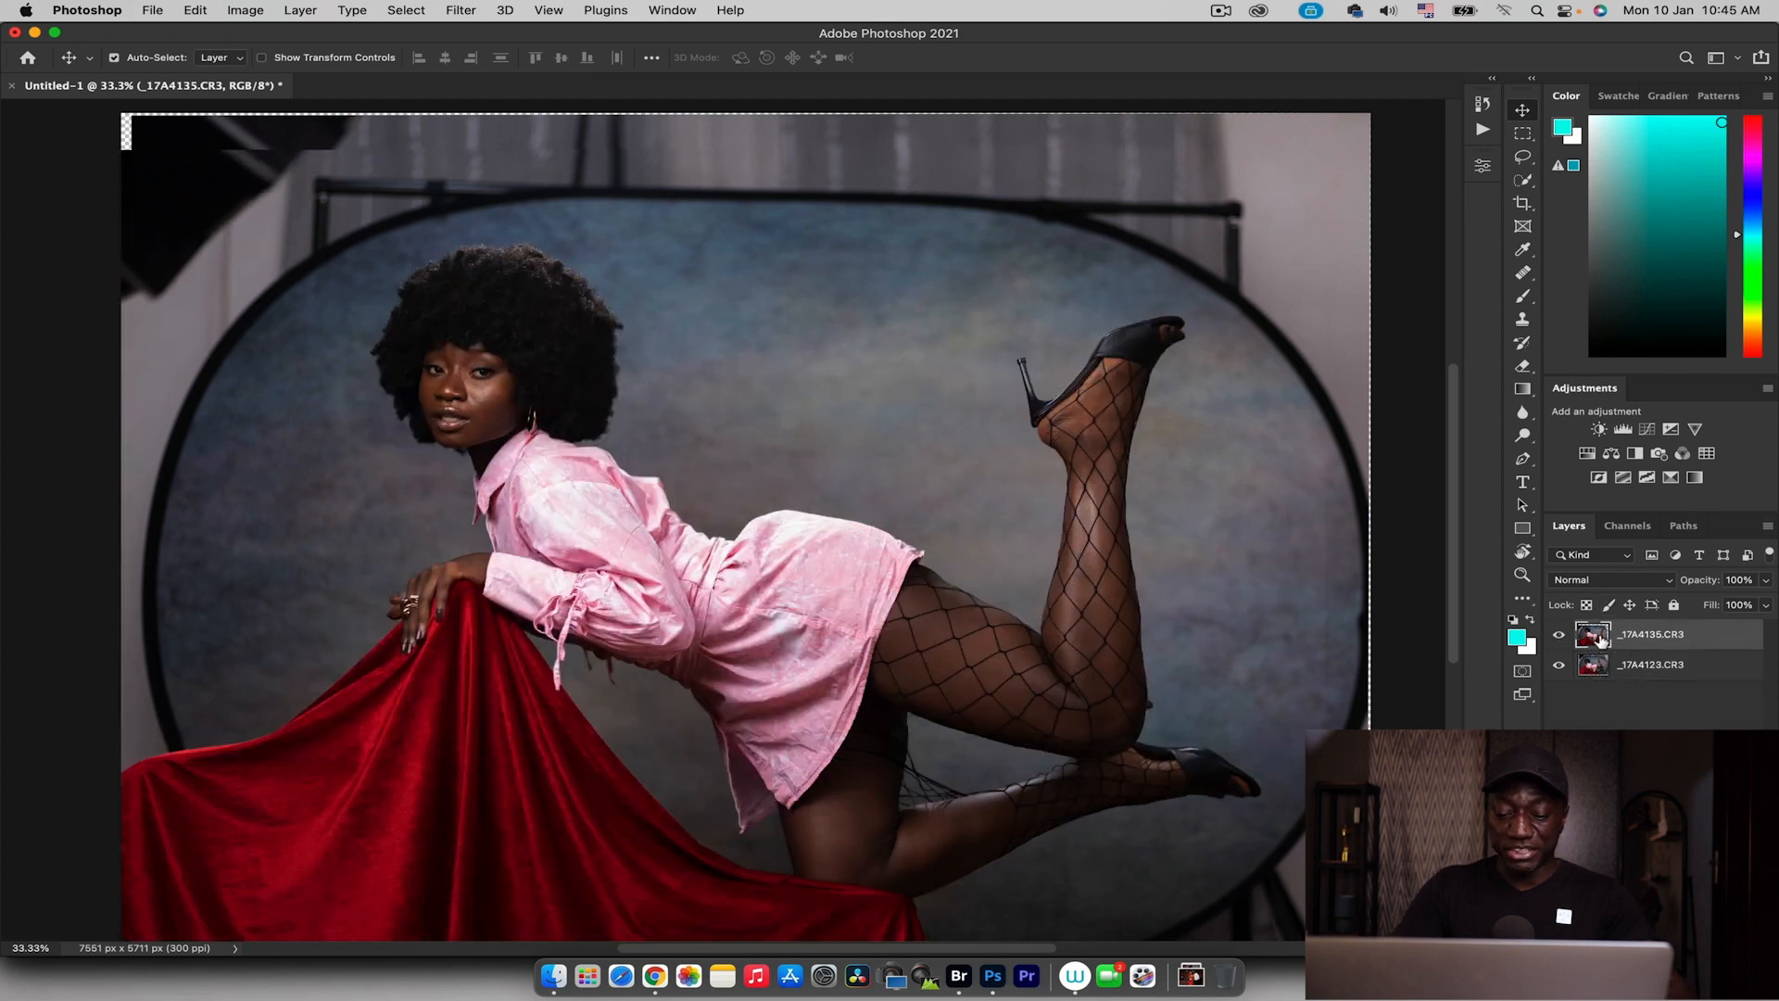
key(super+j)
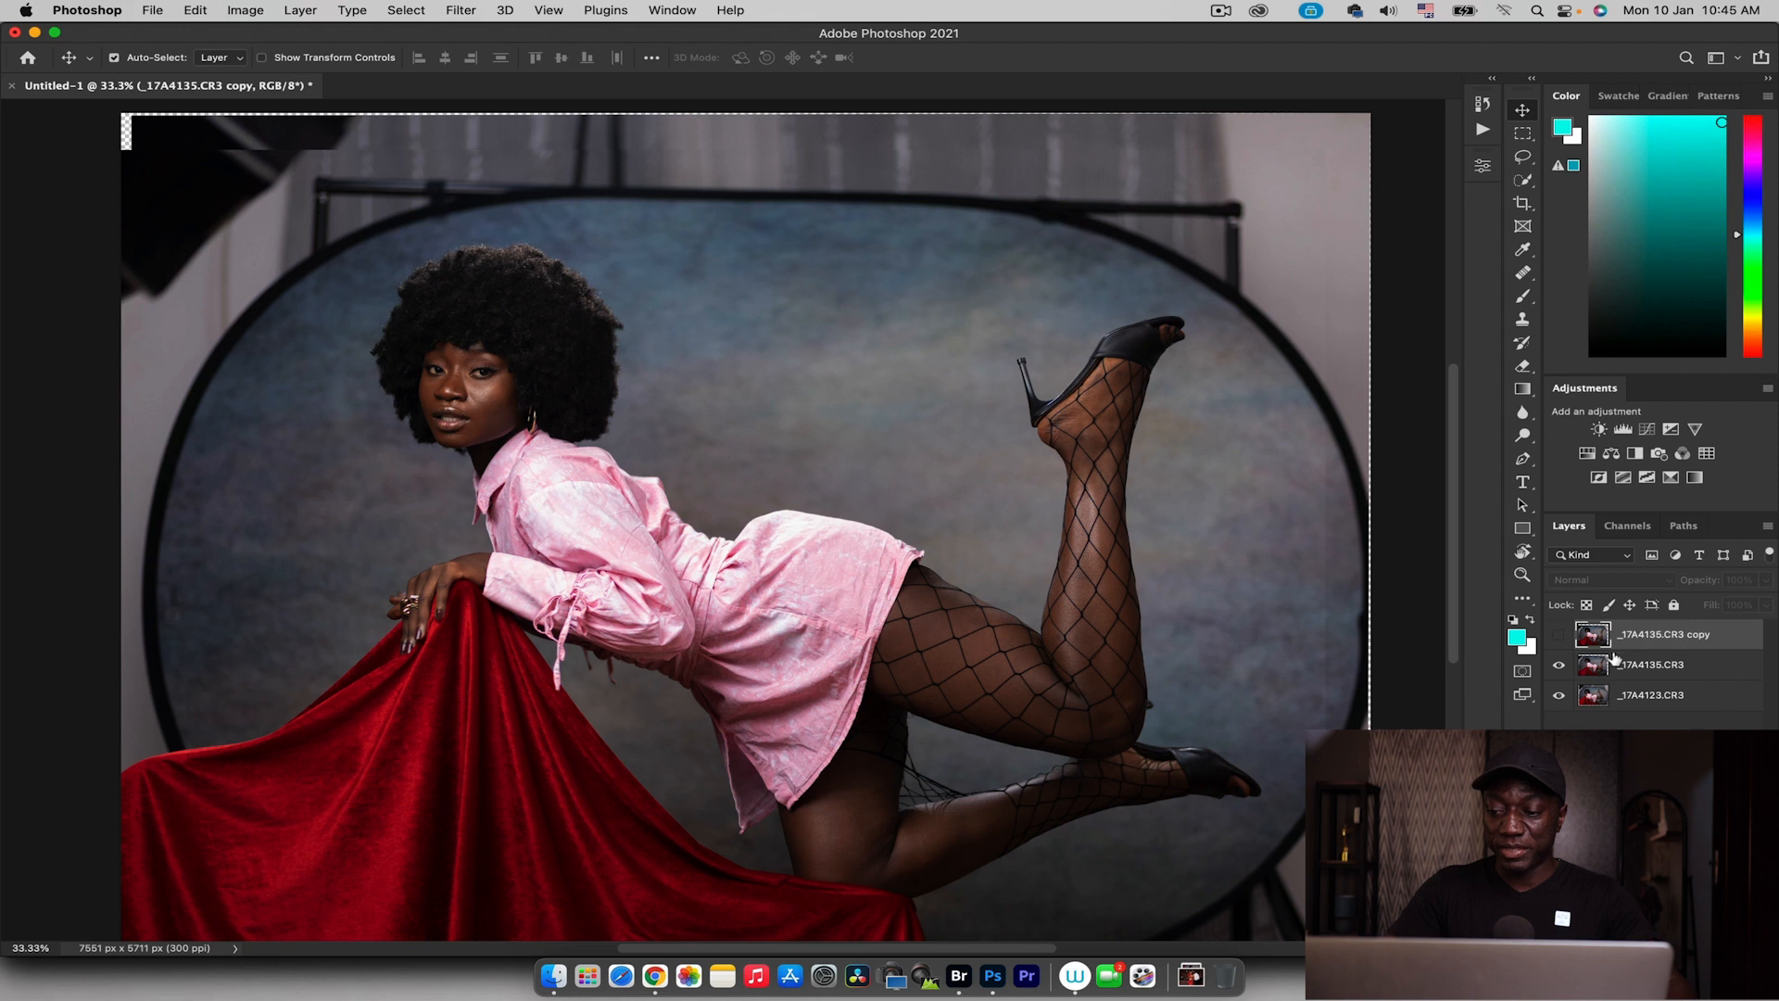
Rename the original _17A4135.CR3 layer to "Red Fabric"
click(1636, 668)
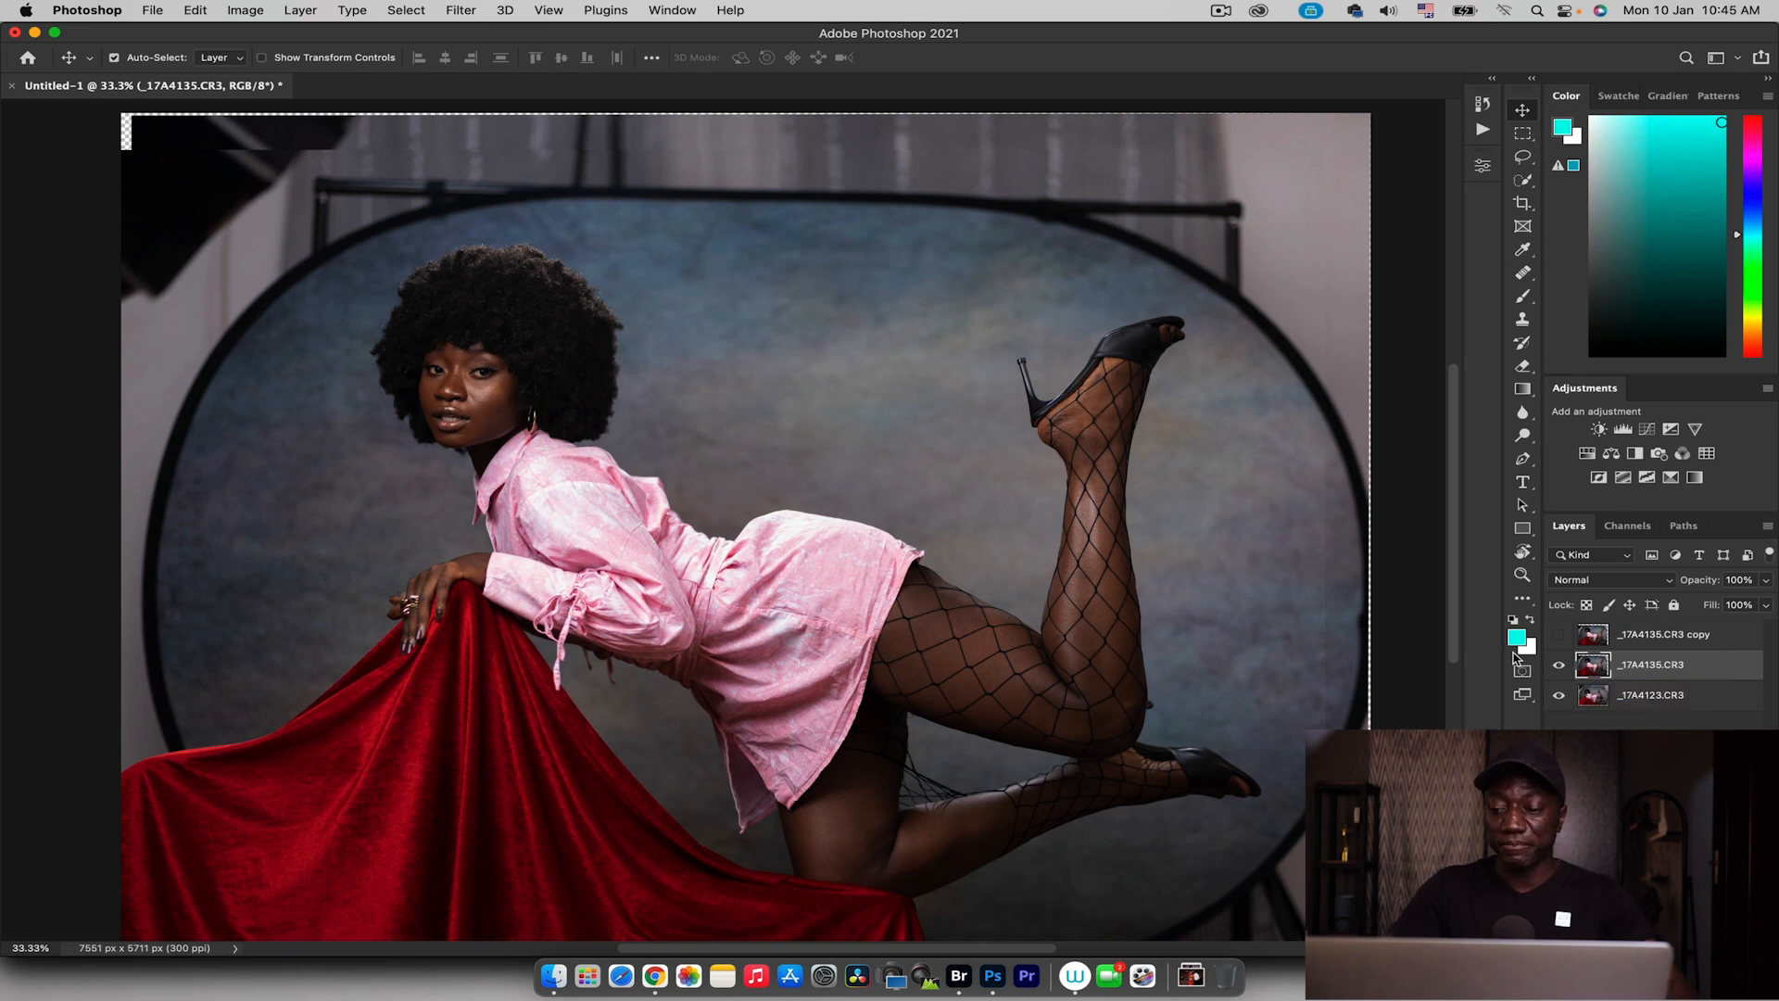
click(1561, 666)
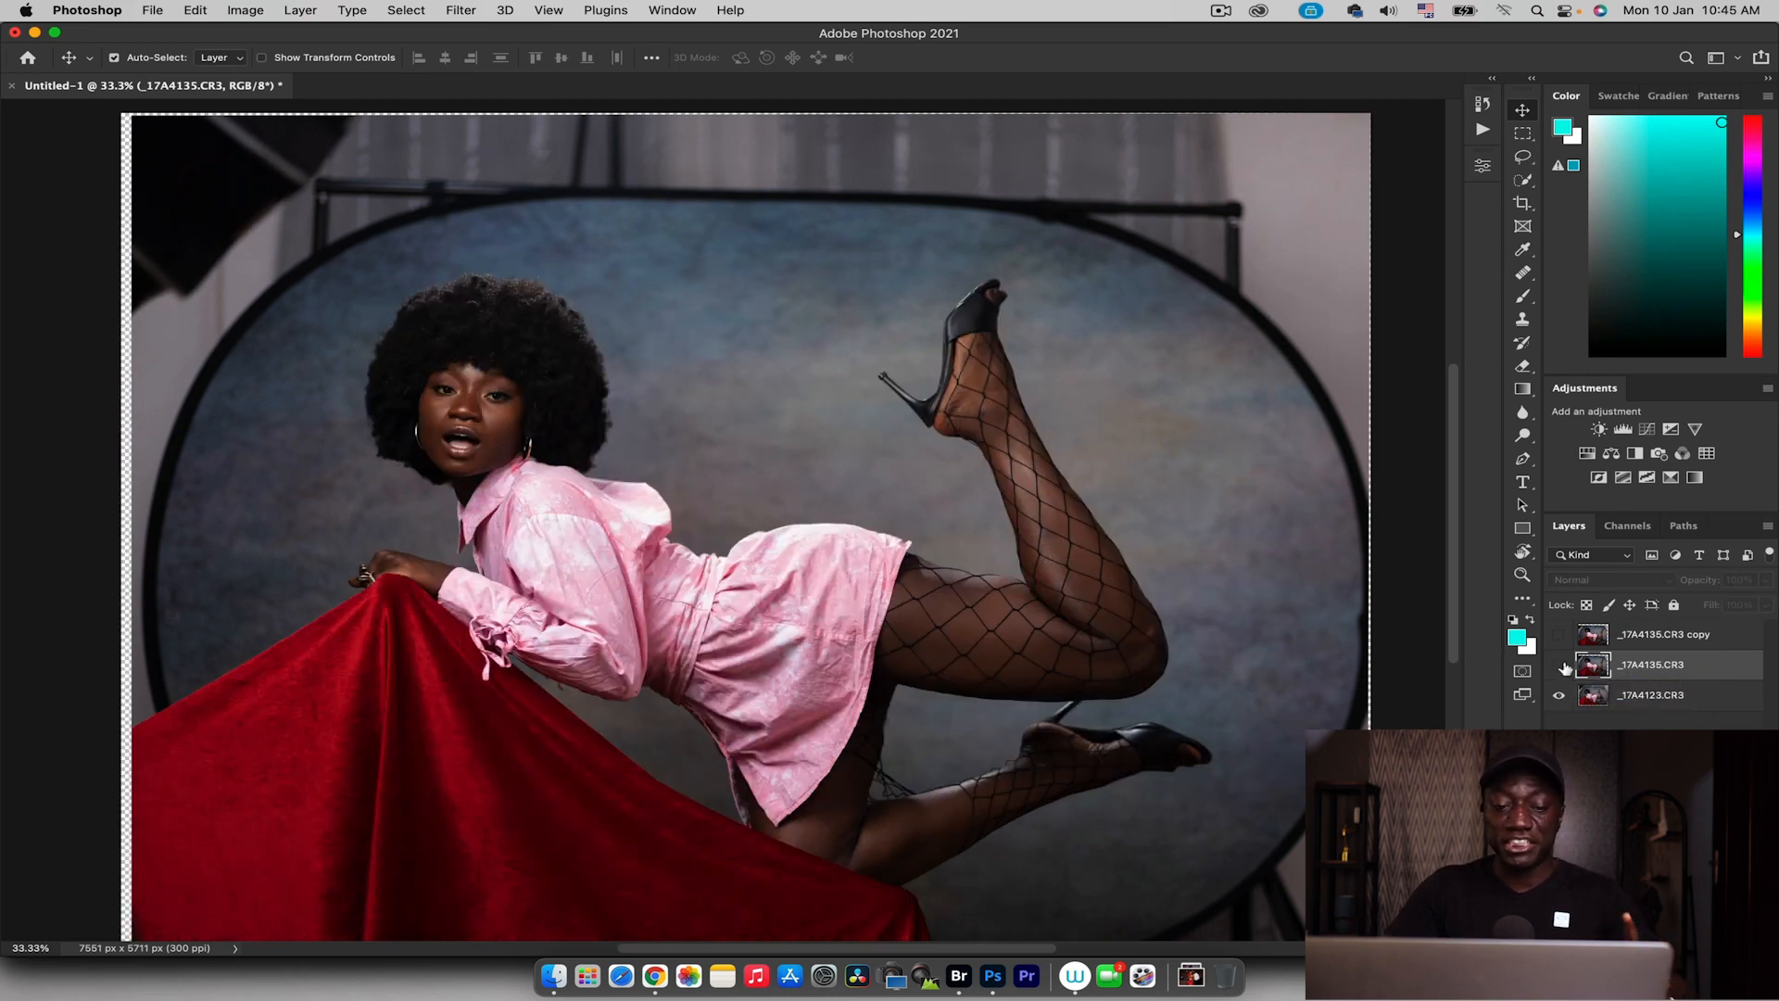
click(1562, 666)
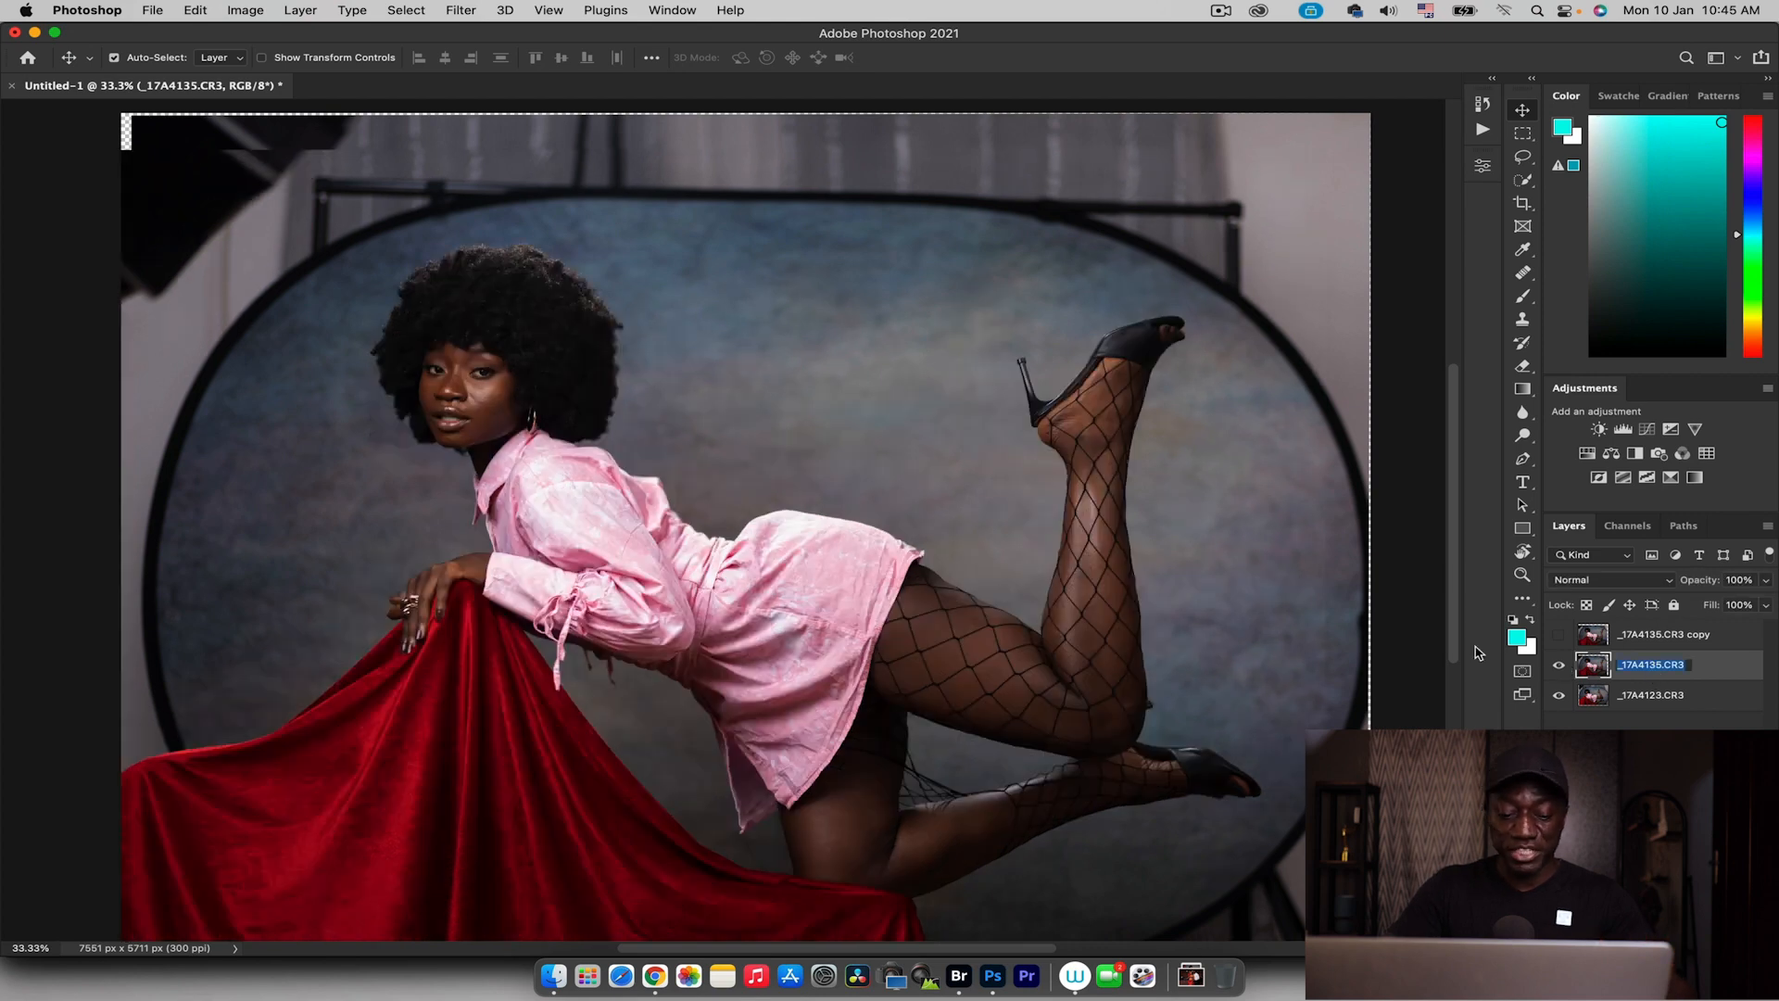
text(Red Fabric)
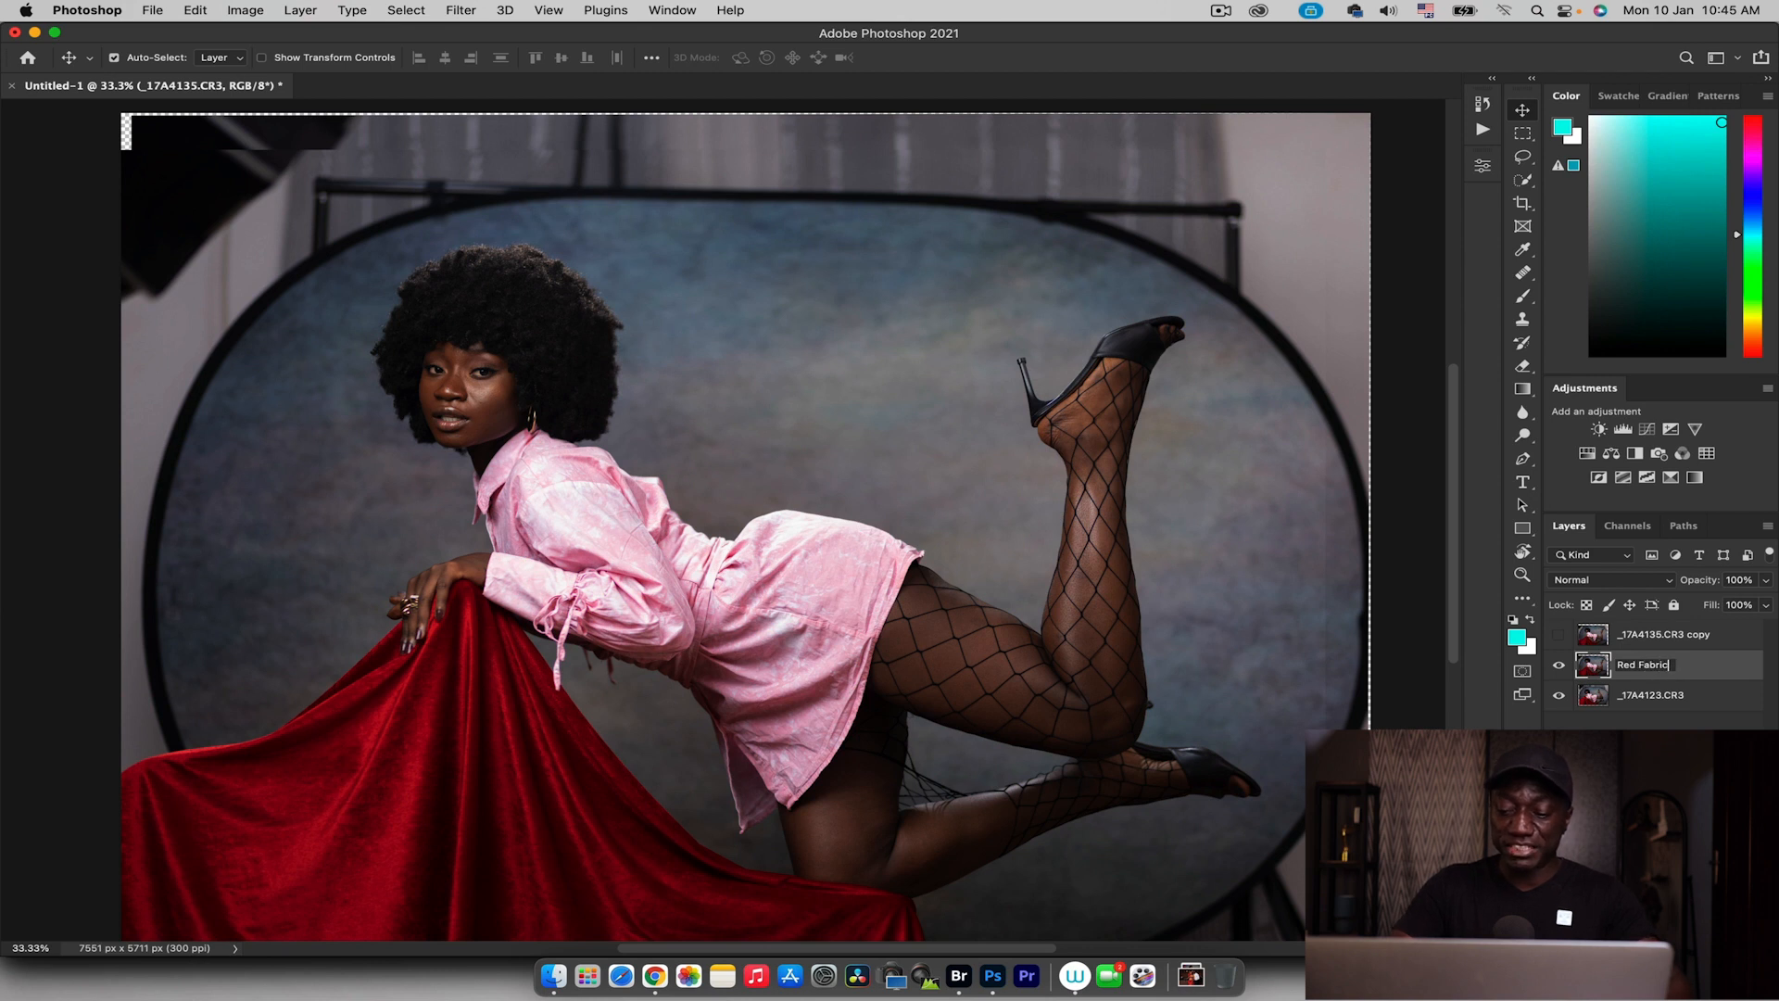
key(Return)
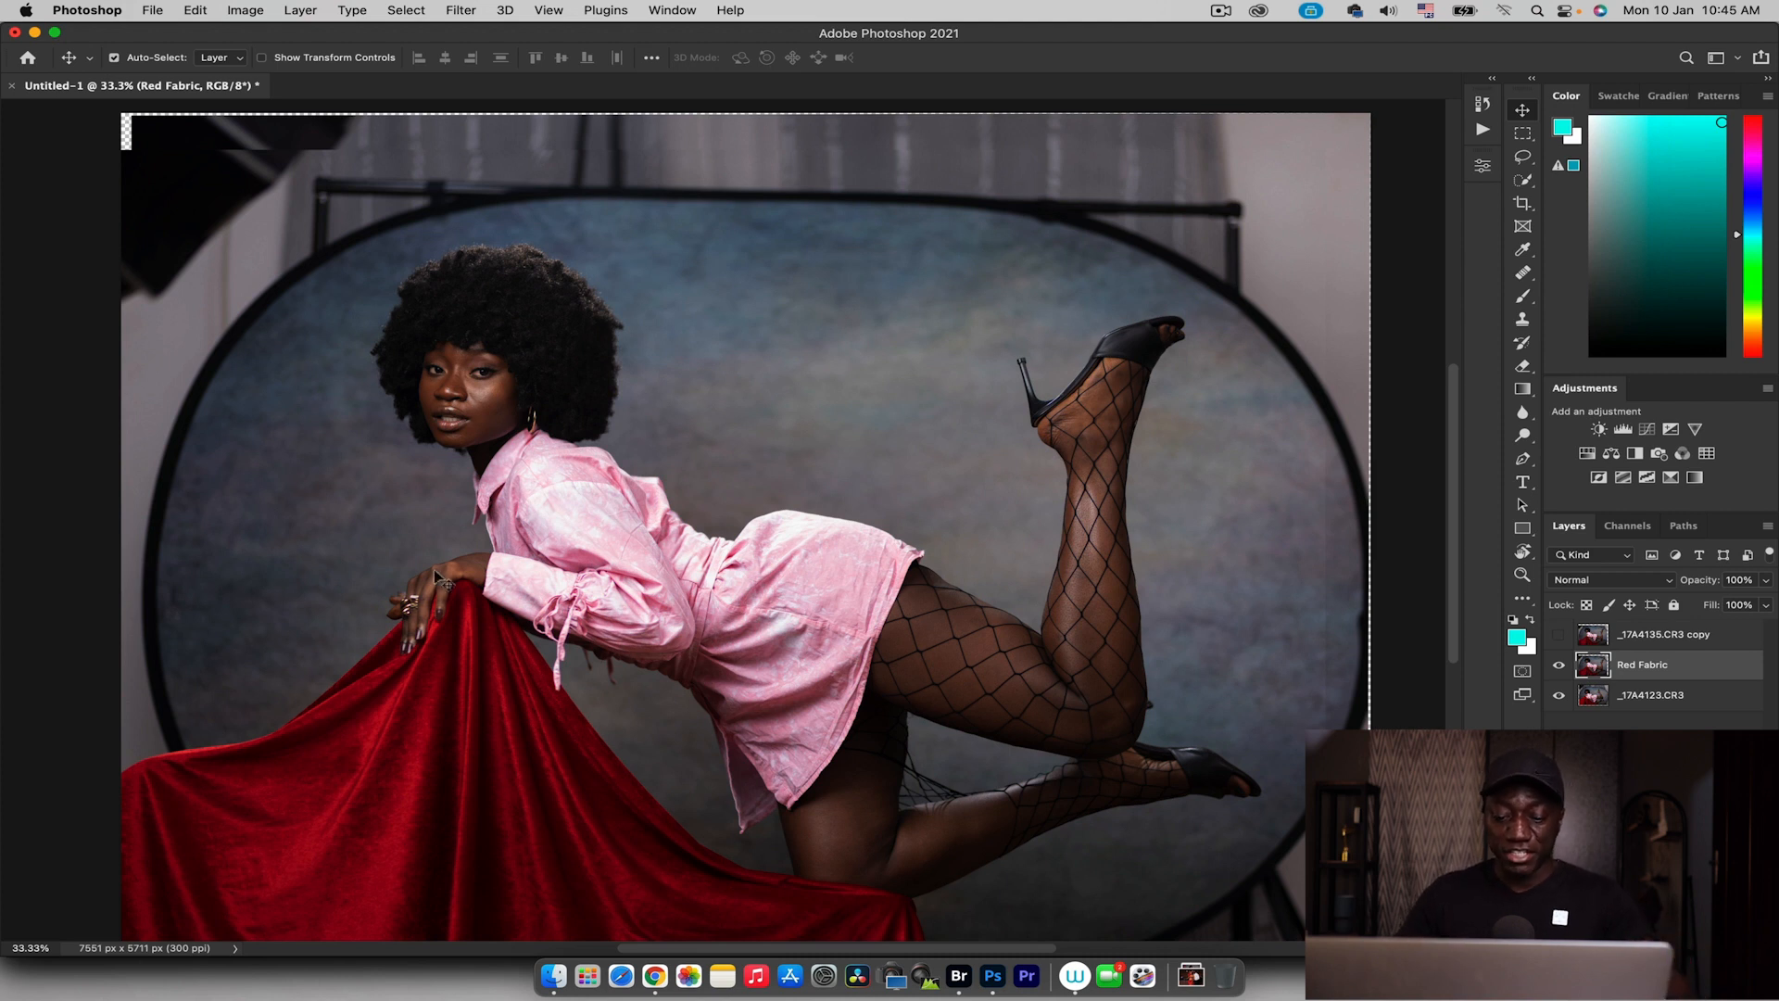
Select everything outside the red fabric and the hand on it with a loose Lasso outline on the Red Fabric layer
key(l)
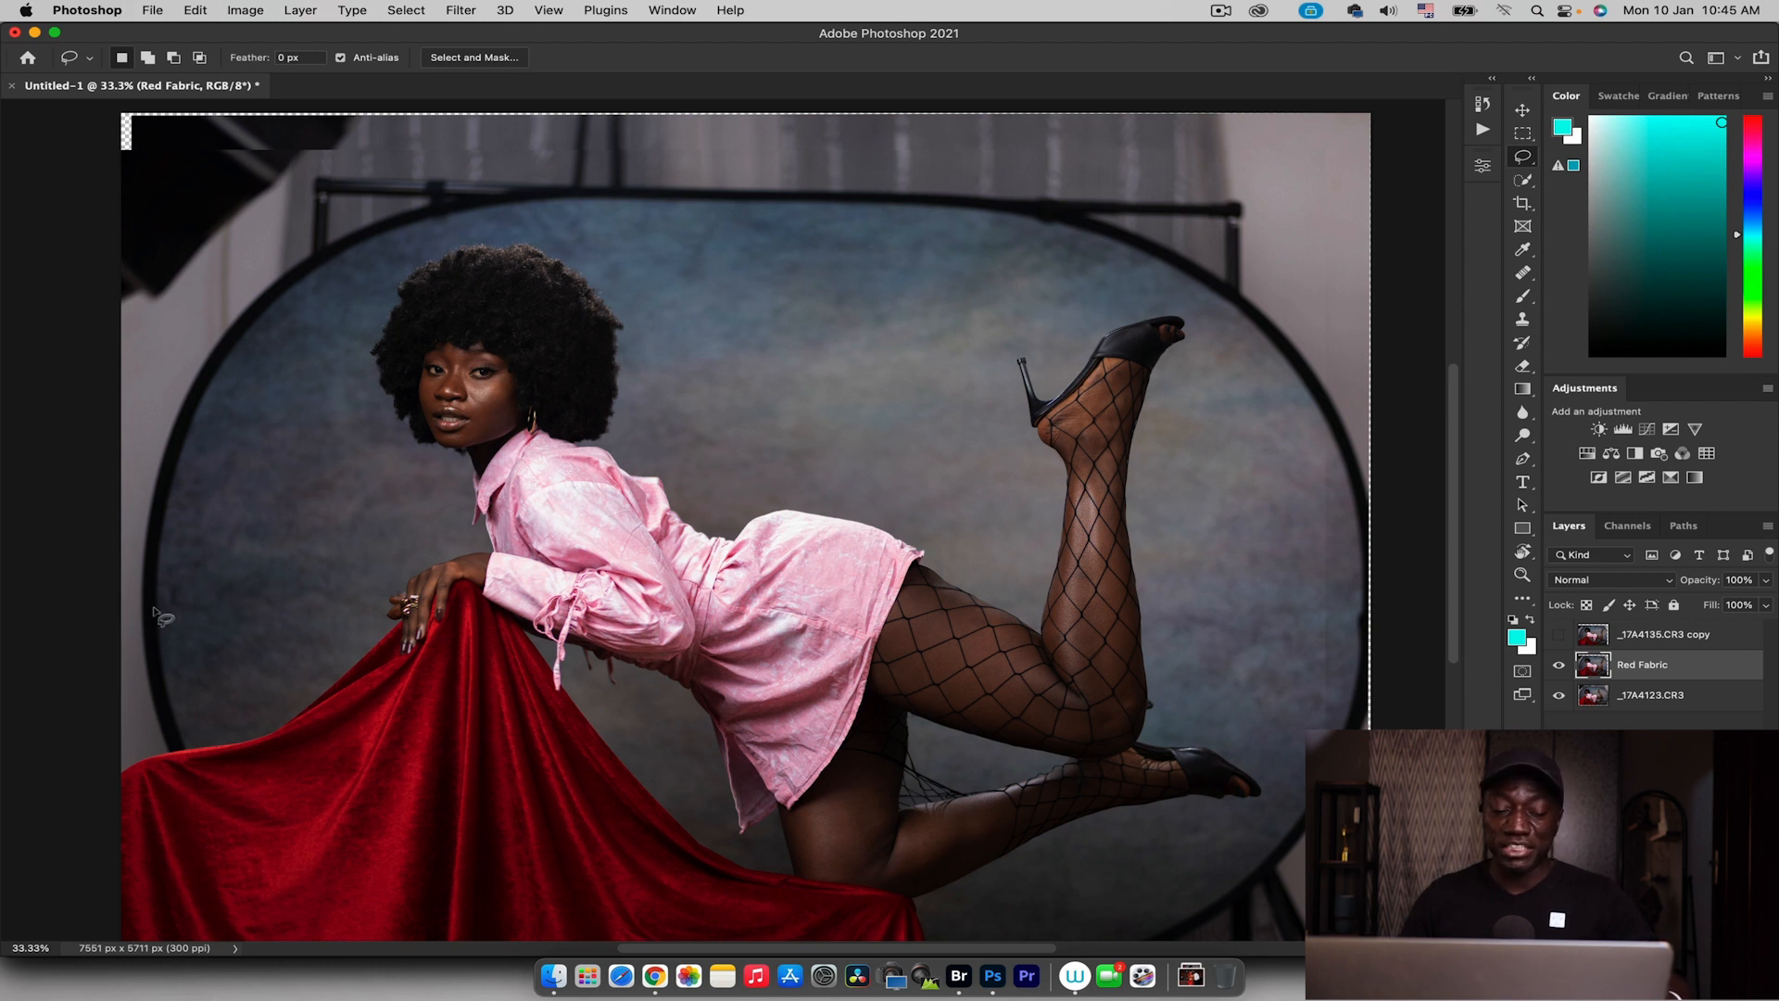
mouse_move(121, 713)
mouse_down()
mouse_move(166, 716)
mouse_move(398, 557)
mouse_move(455, 553)
mouse_move(549, 605)
mouse_move(637, 729)
mouse_move(738, 817)
mouse_move(725, 802)
mouse_move(794, 850)
mouse_move(890, 871)
mouse_up()
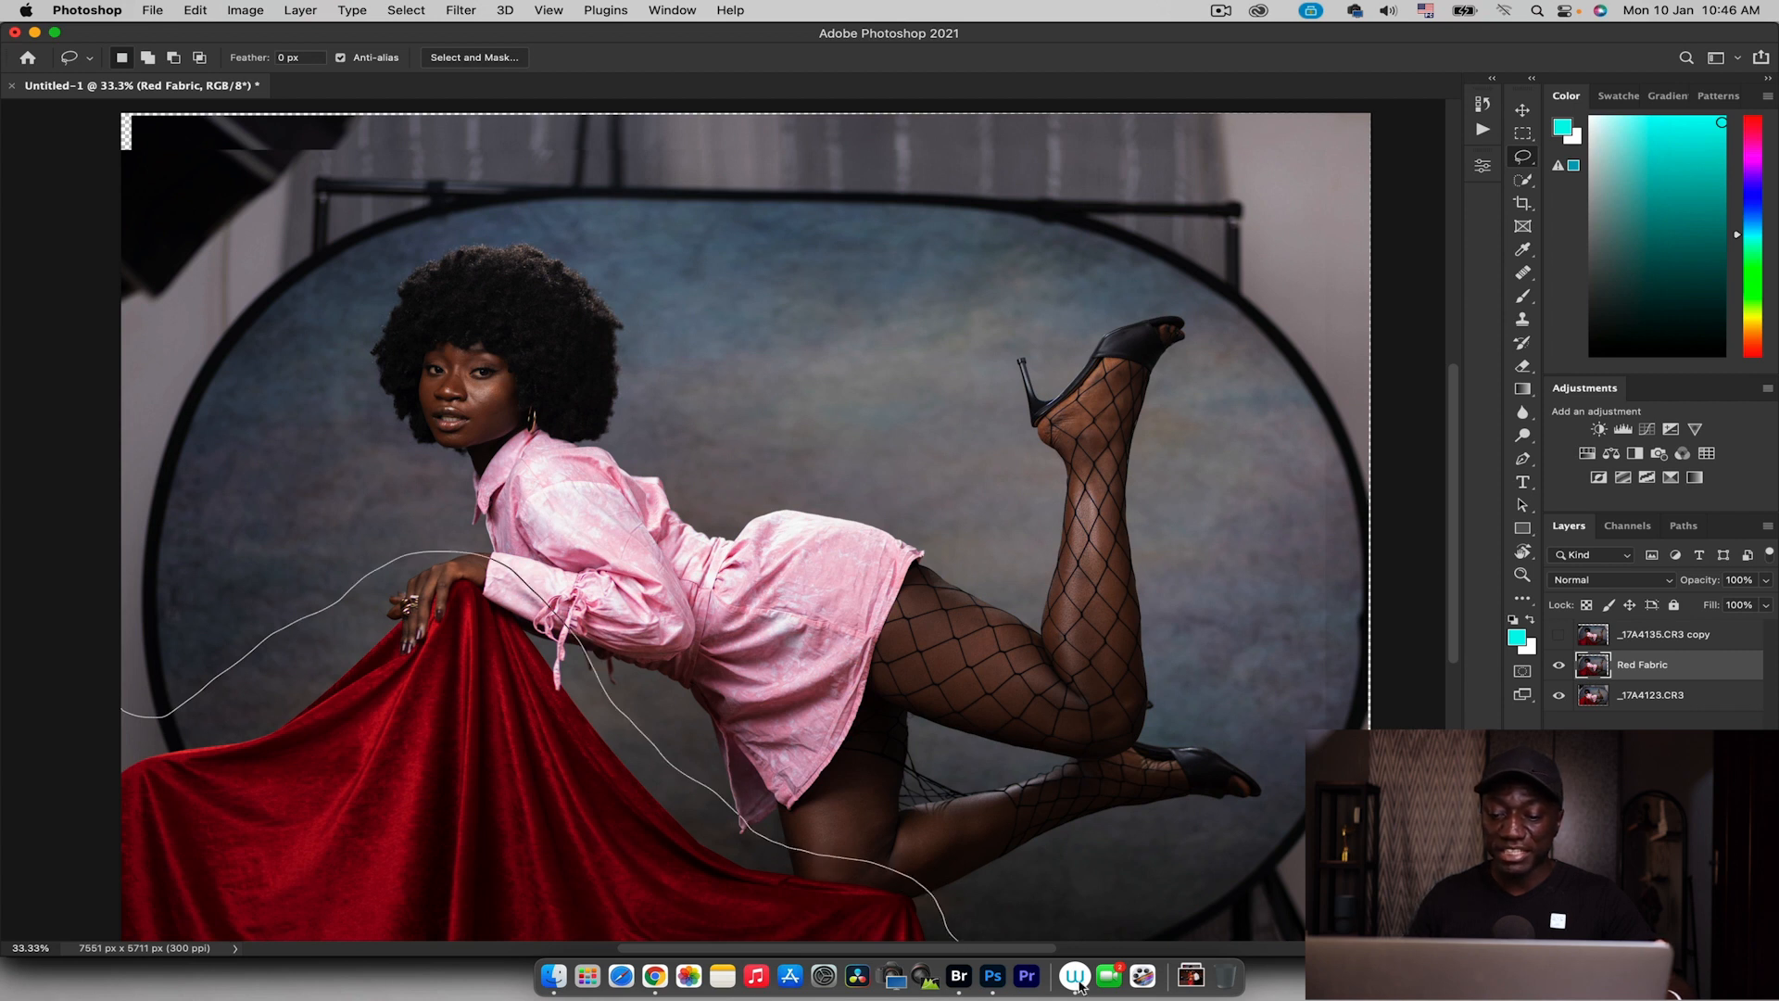
mouse_move(1428, 732)
mouse_down()
mouse_move(1423, 352)
mouse_move(1349, 89)
mouse_move(663, 61)
mouse_move(190, 116)
mouse_move(55, 293)
mouse_move(134, 737)
mouse_move(128, 718)
mouse_up()
key(z)
drag(407, 548, 369, 562)
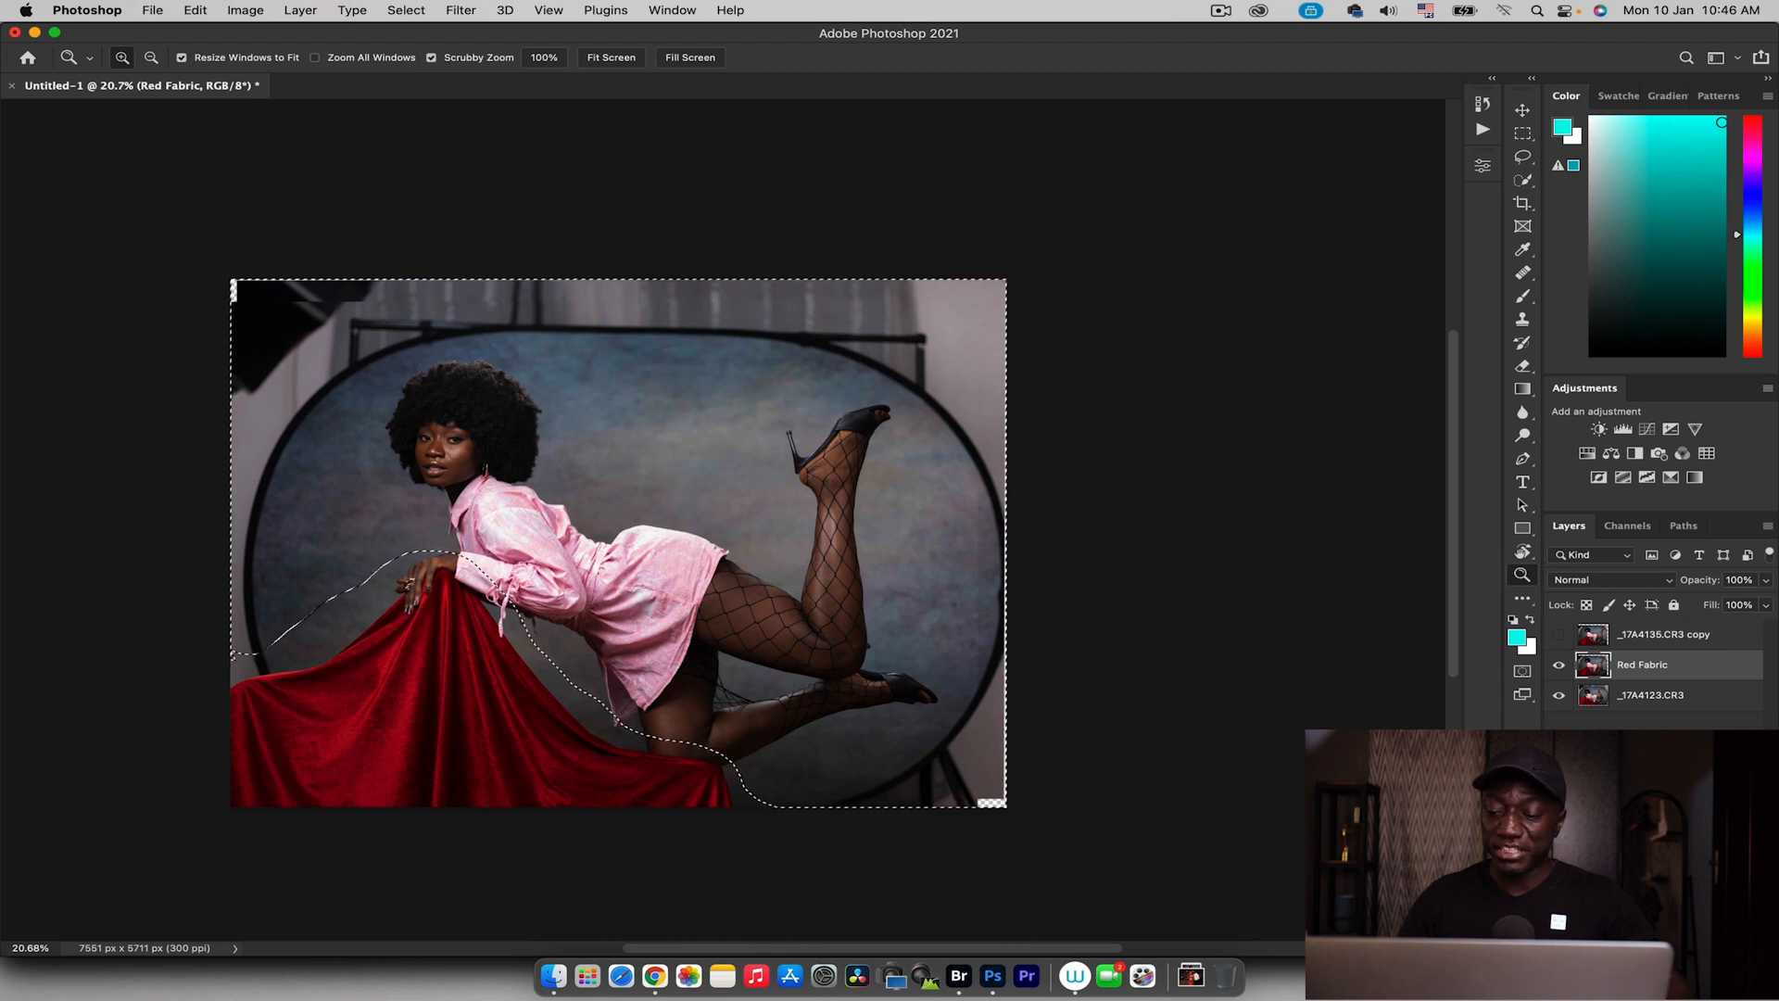
Add a layer mask to Red Fabric from the selection and invert it, briefly hiding the _17A4123.CR3 layer to check the result
click(1641, 942)
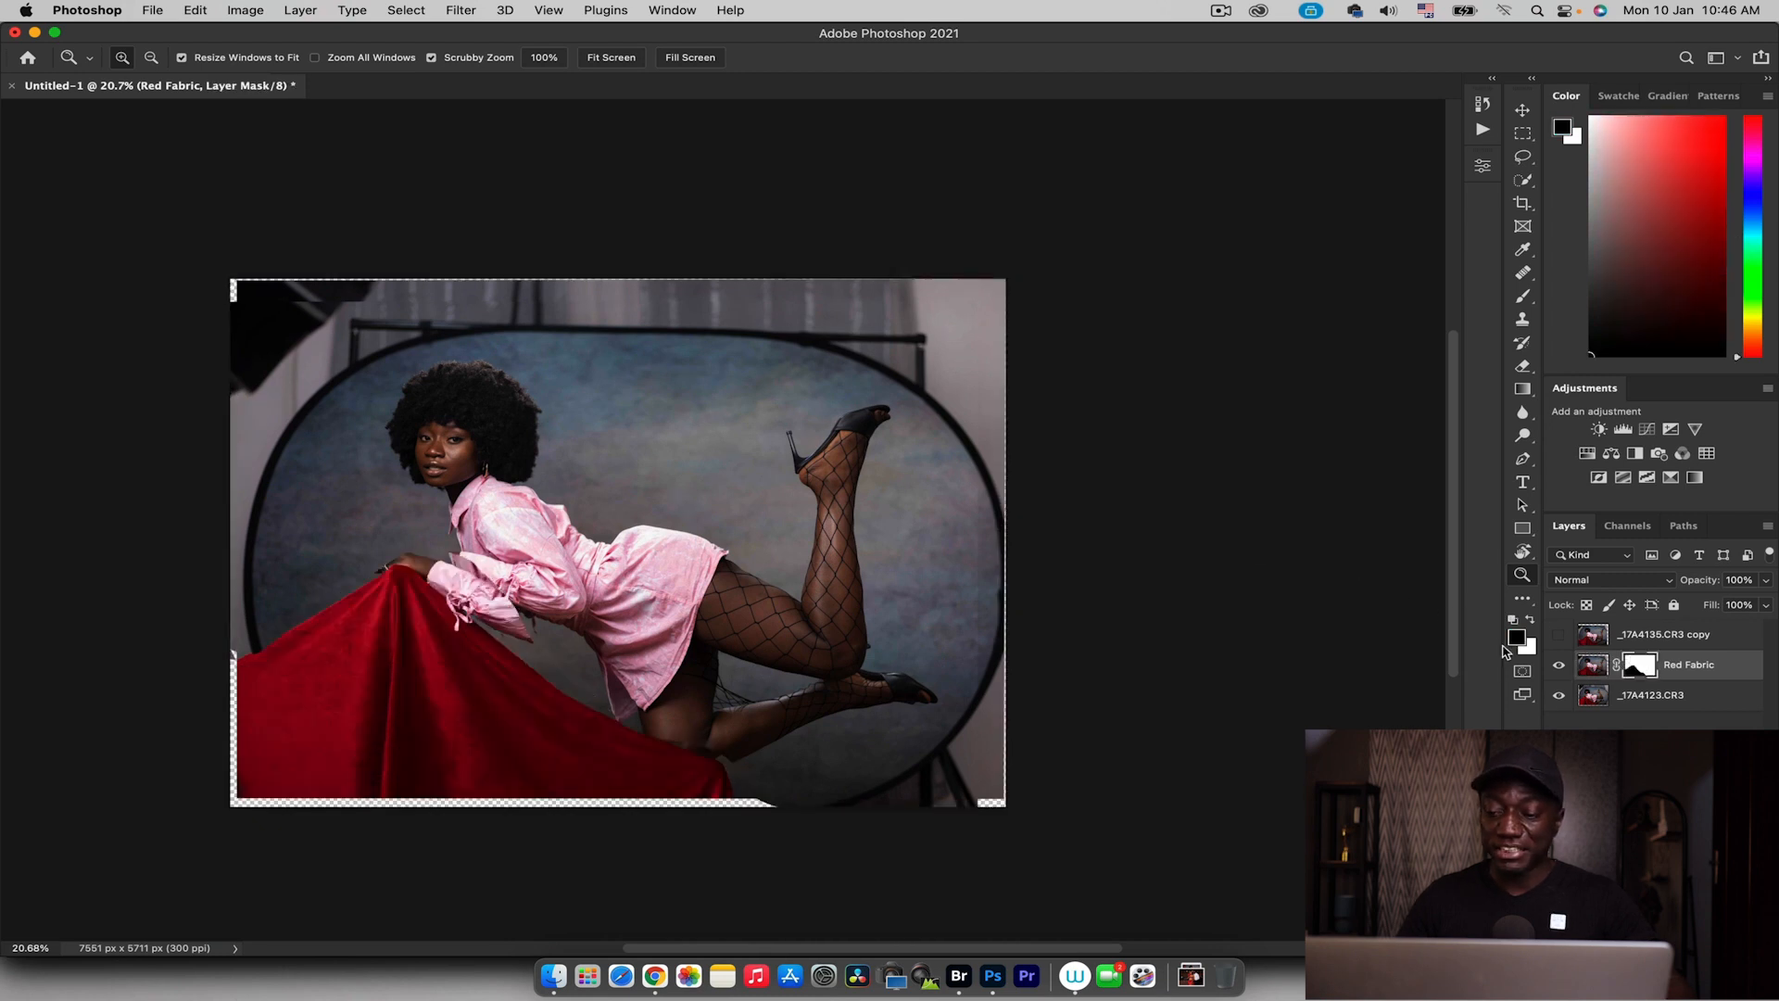
click(1560, 700)
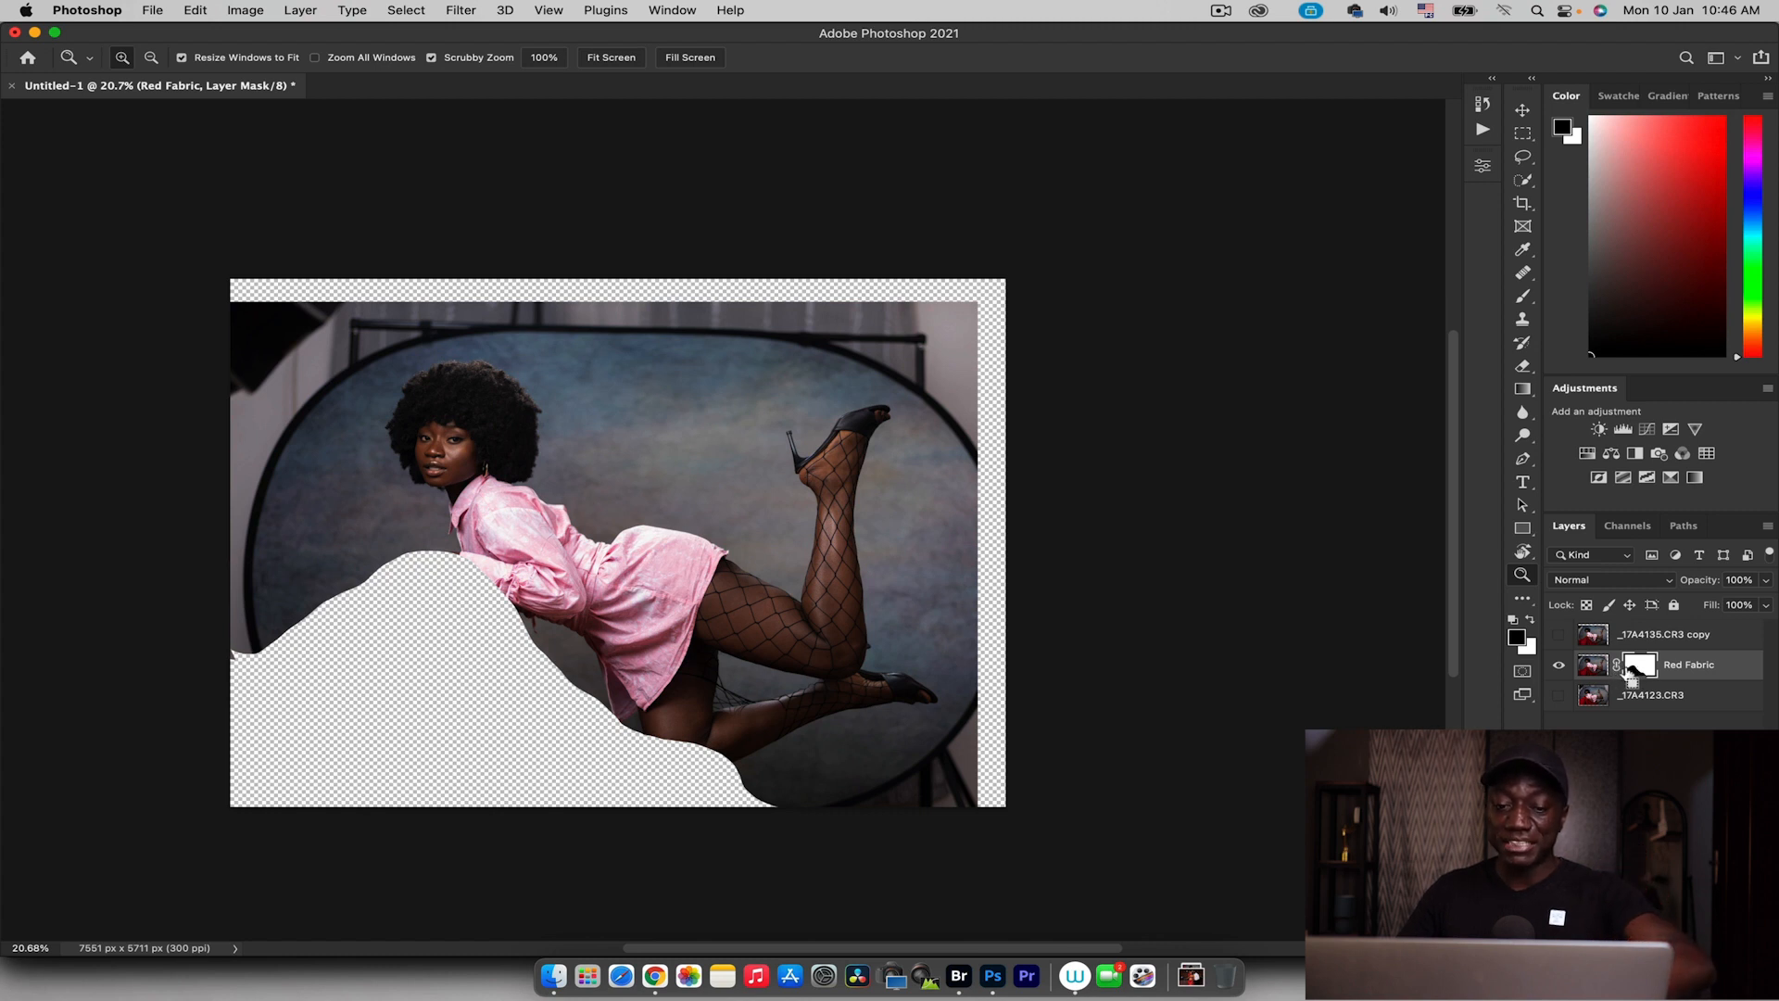
key(ctrl+i)
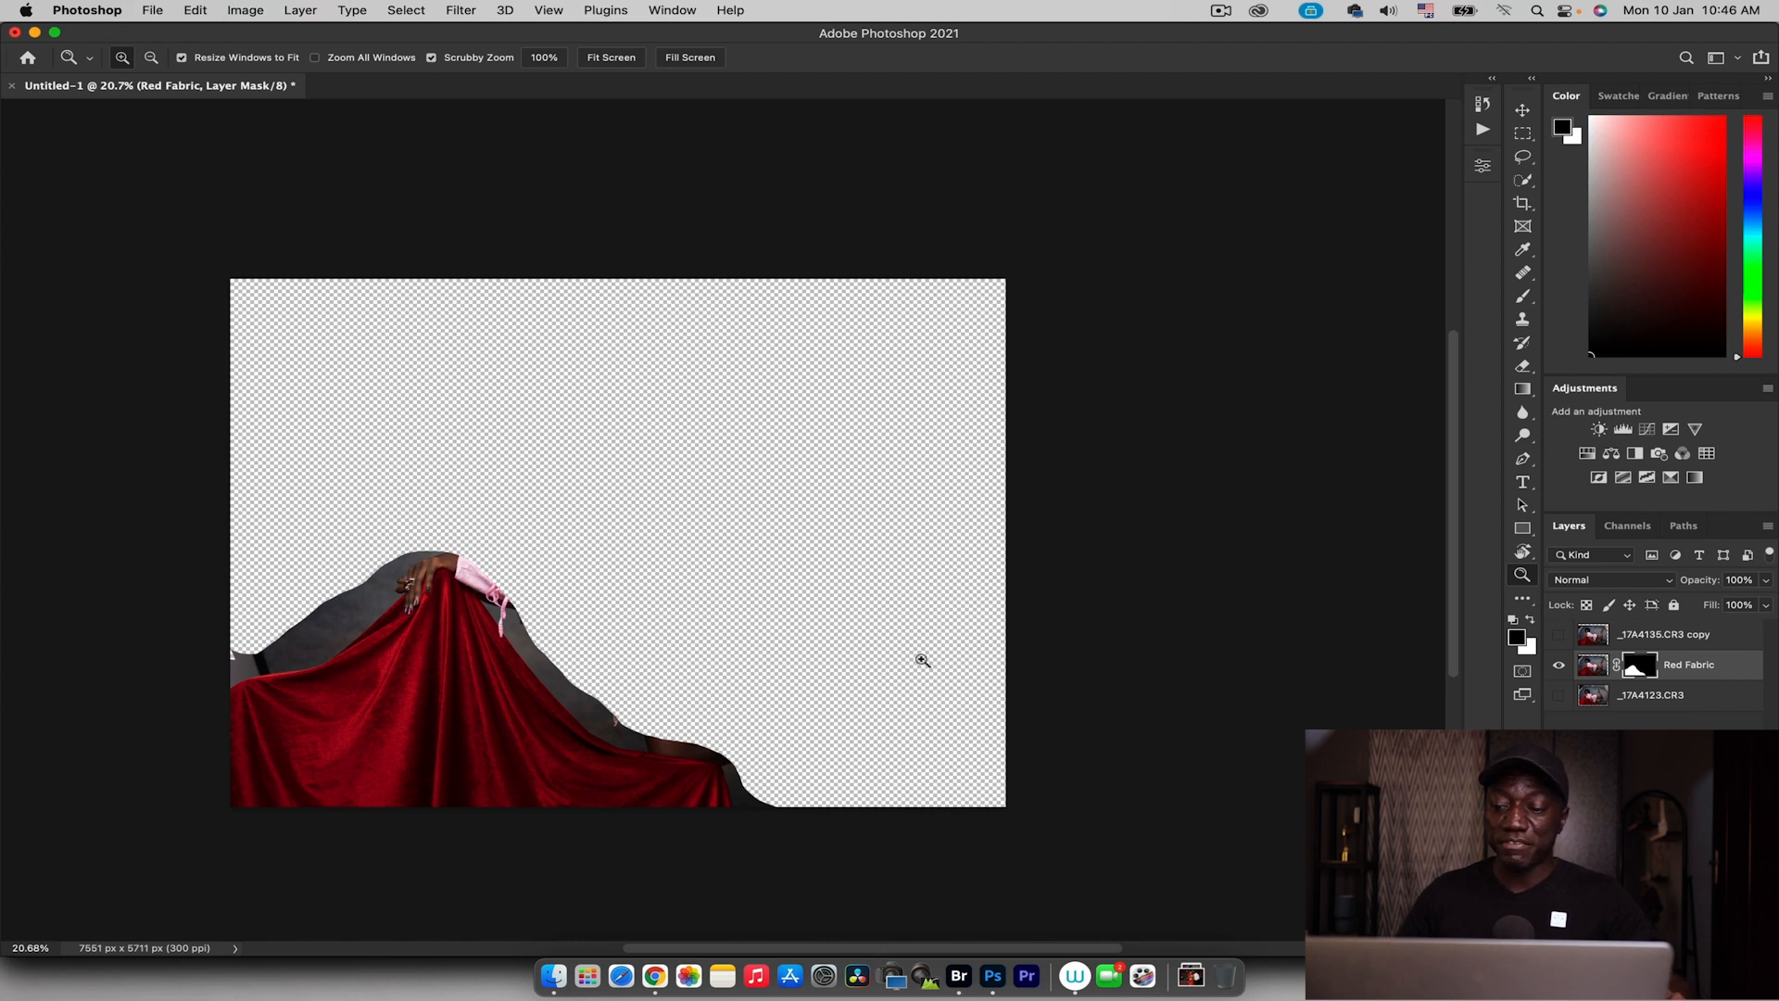
click(1560, 696)
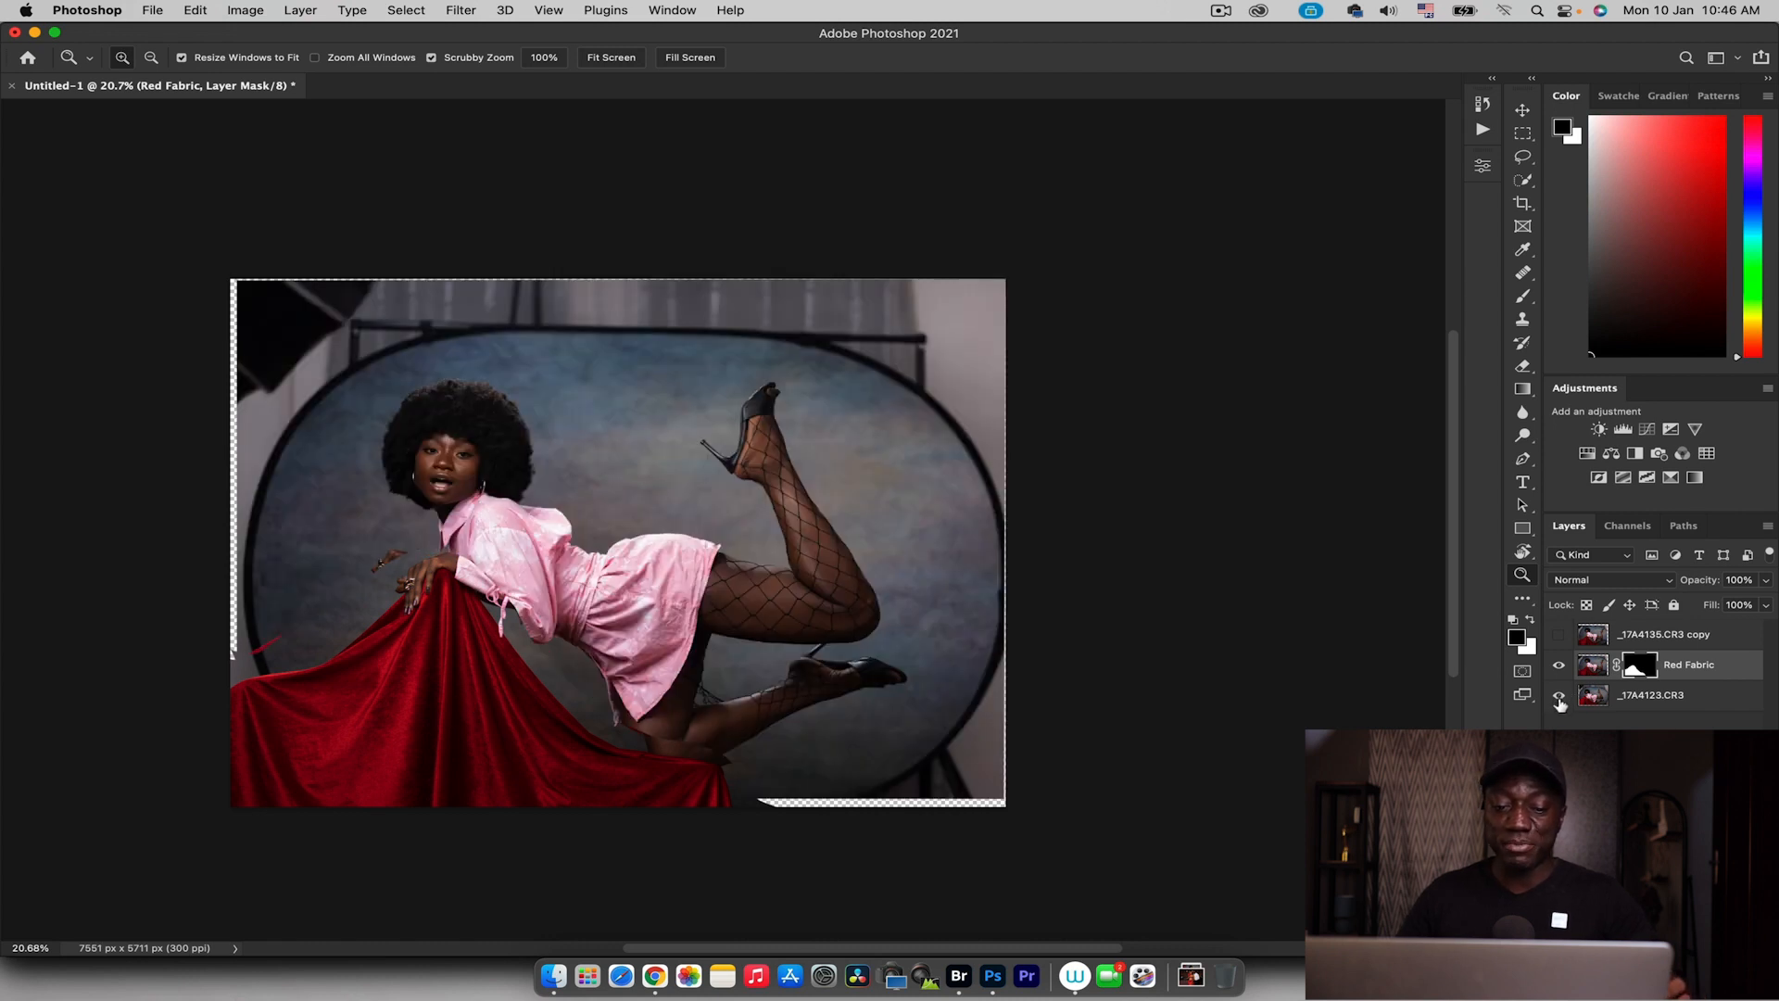
Lower Red Fabric to 85% opacity, and reposition and scale it to about 101.9% so its peak fits under the hand in the base photo
drag(390, 615, 502, 602)
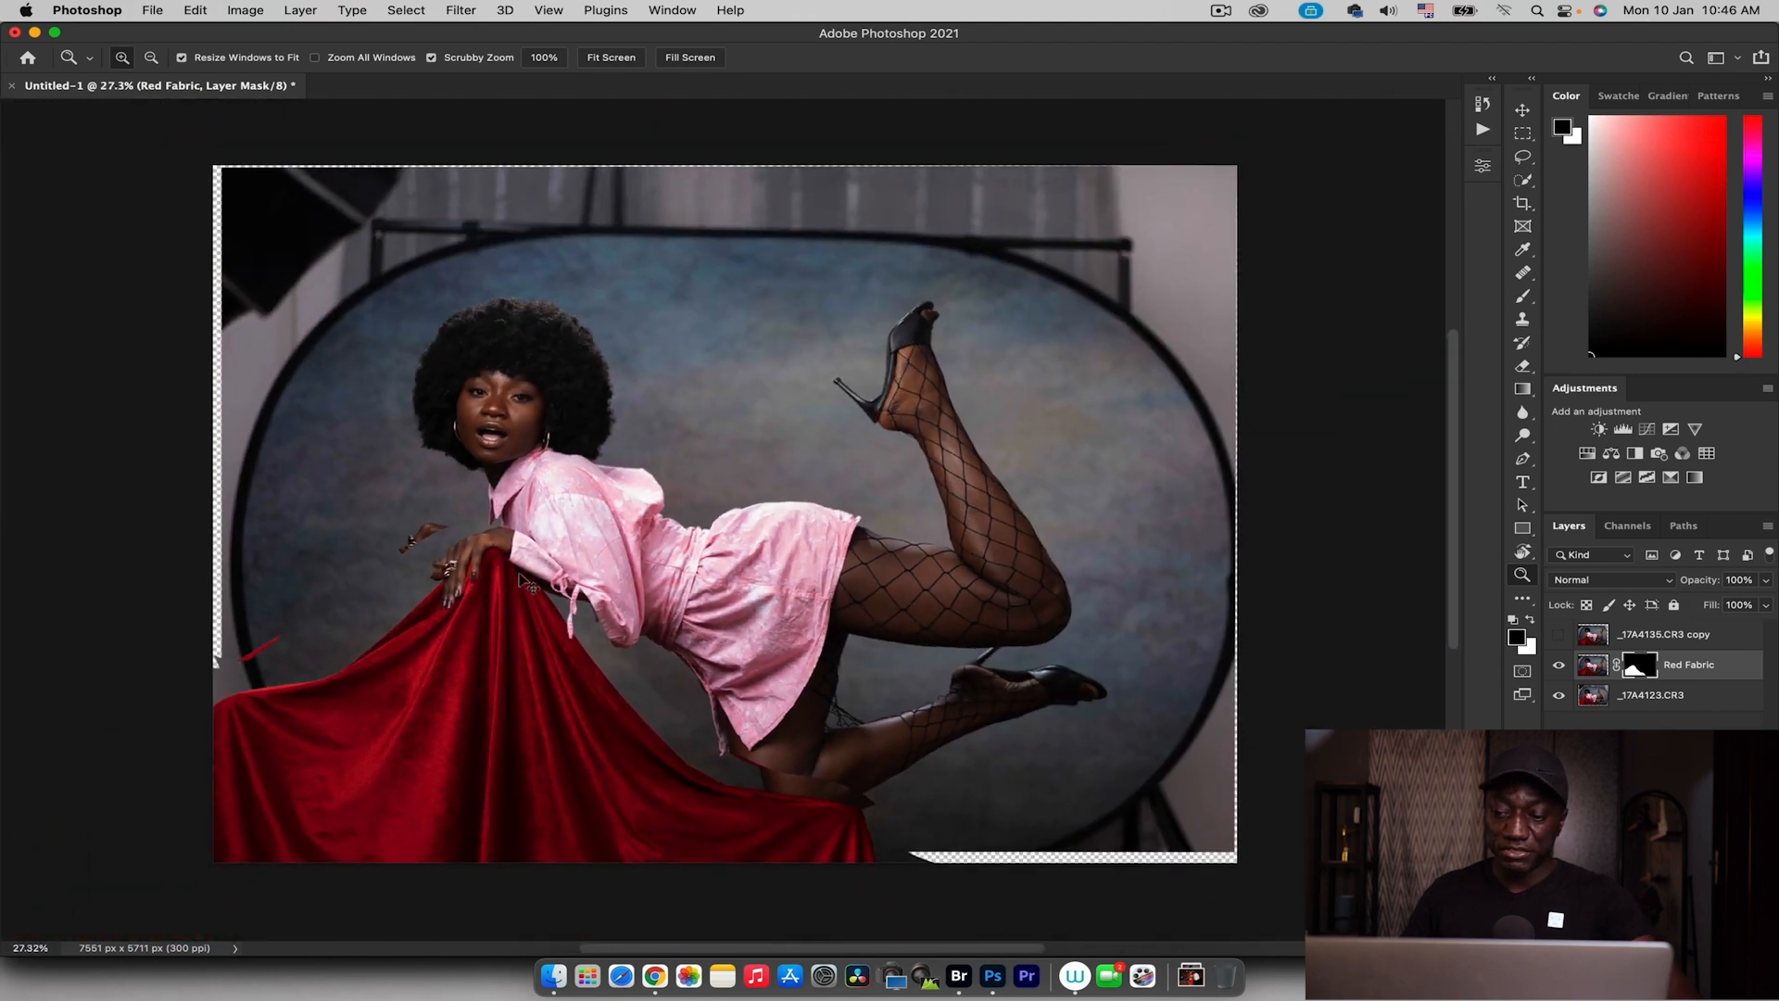
key(super+t)
mouse_move(515, 604)
mouse_down()
mouse_move(497, 652)
mouse_move(524, 660)
mouse_move(481, 637)
mouse_move(485, 601)
mouse_move(497, 656)
mouse_move(482, 603)
mouse_up()
drag(1705, 582, 1686, 584)
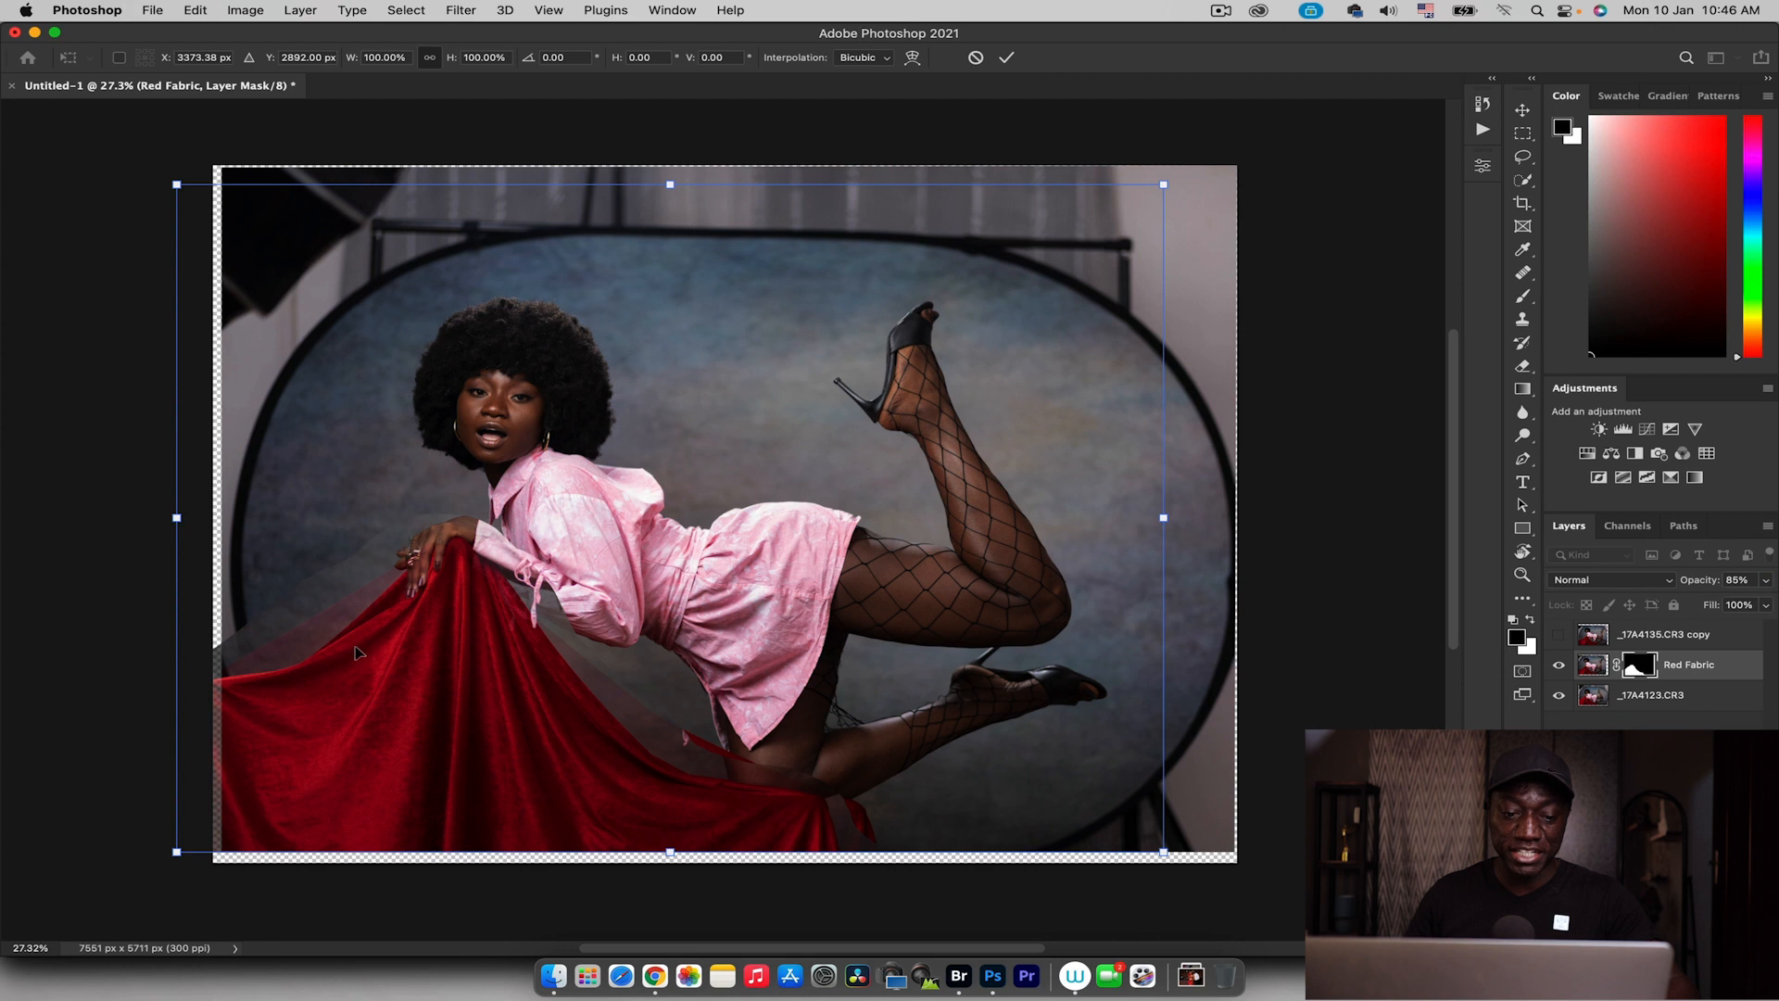
mouse_move(464, 605)
mouse_down()
mouse_move(441, 604)
mouse_move(501, 610)
mouse_move(467, 603)
mouse_up()
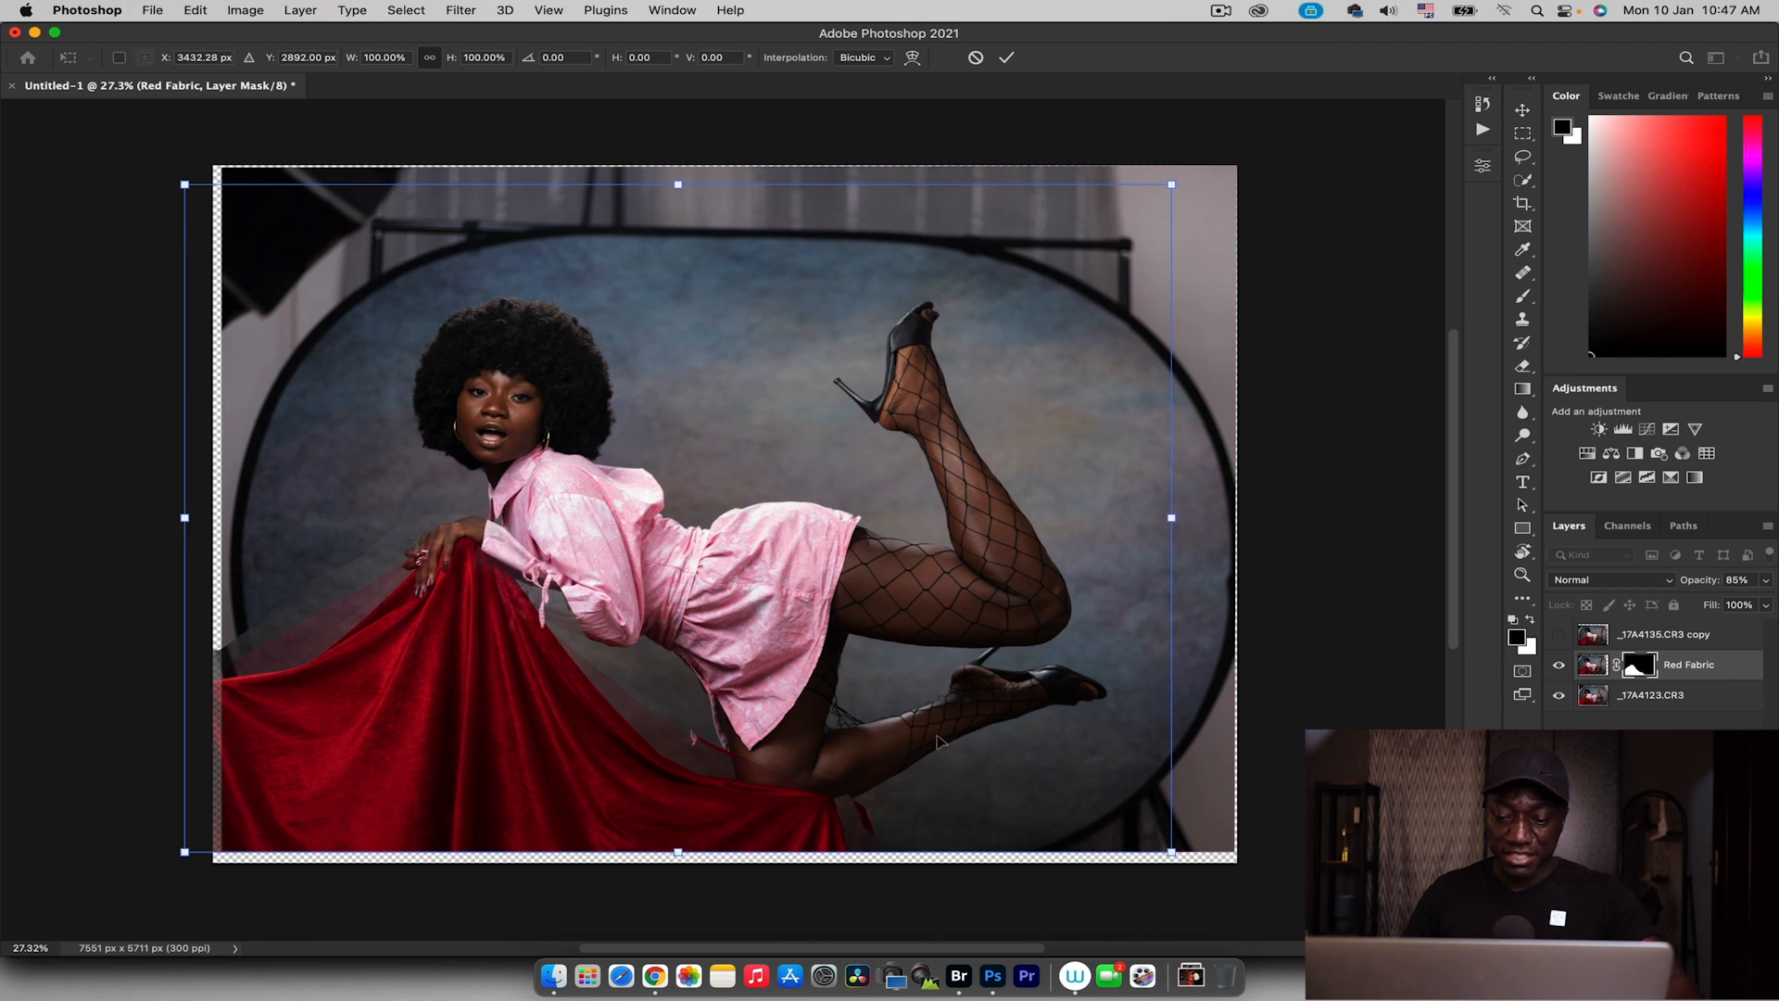
drag(1173, 853, 1181, 858)
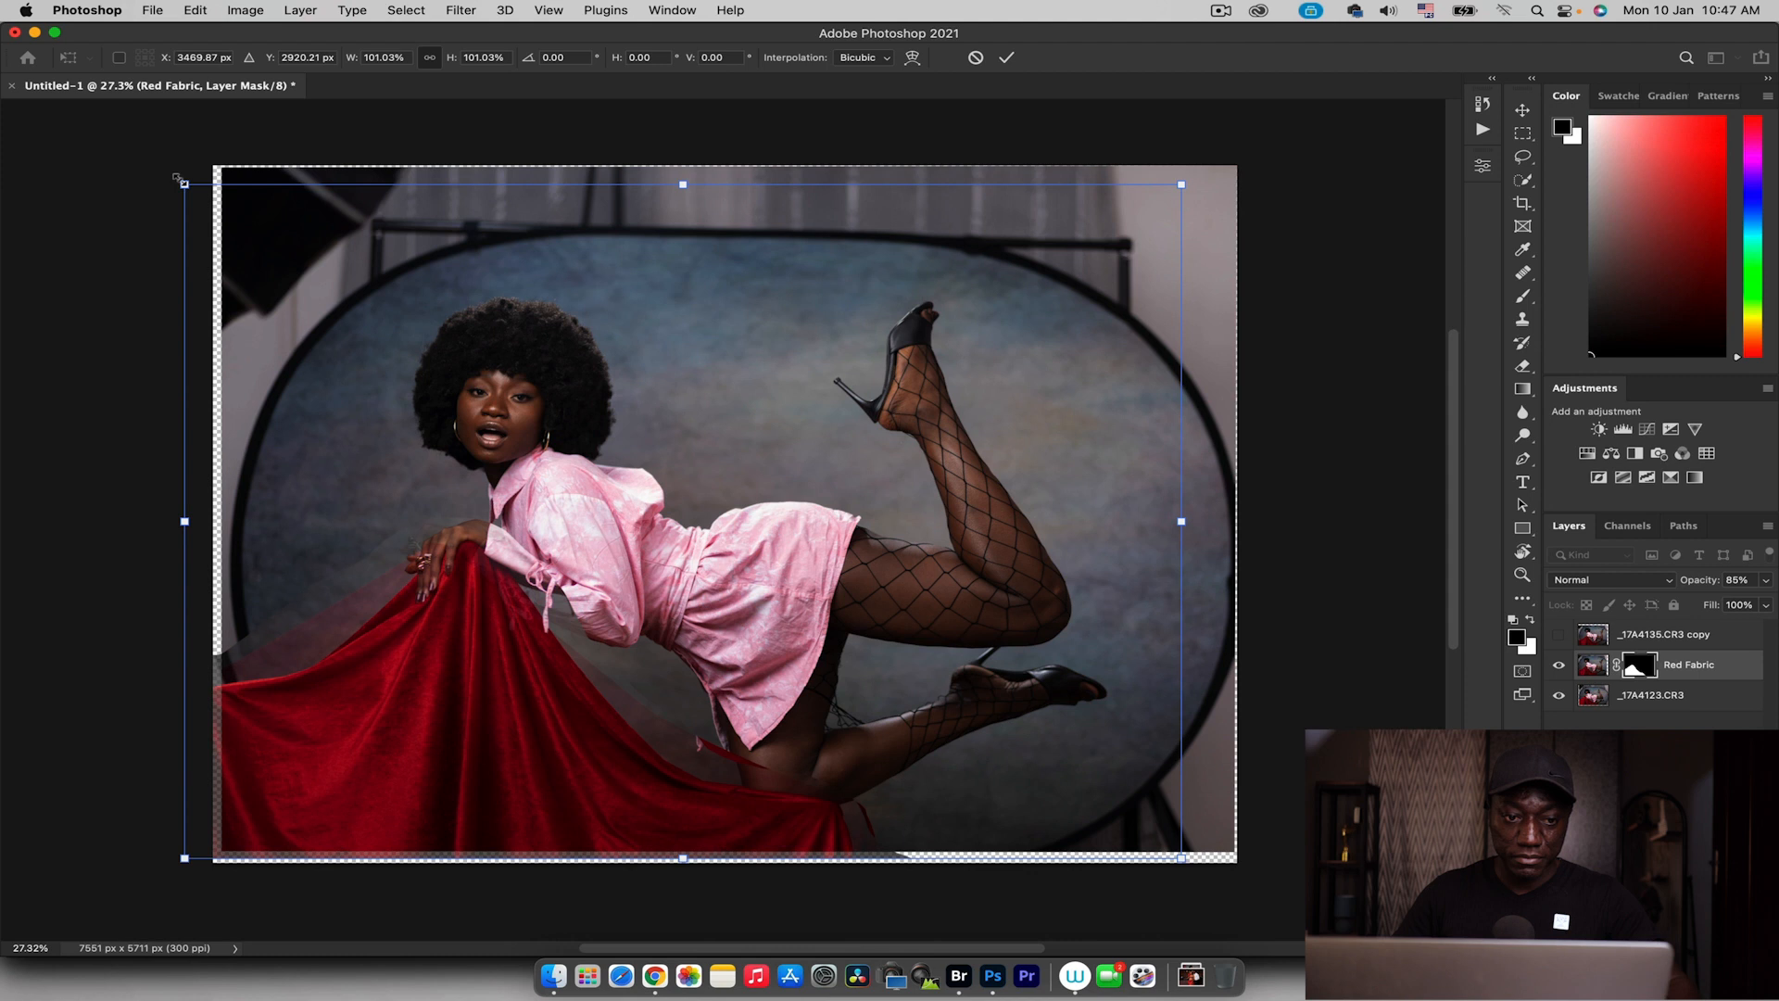
drag(184, 185, 172, 181)
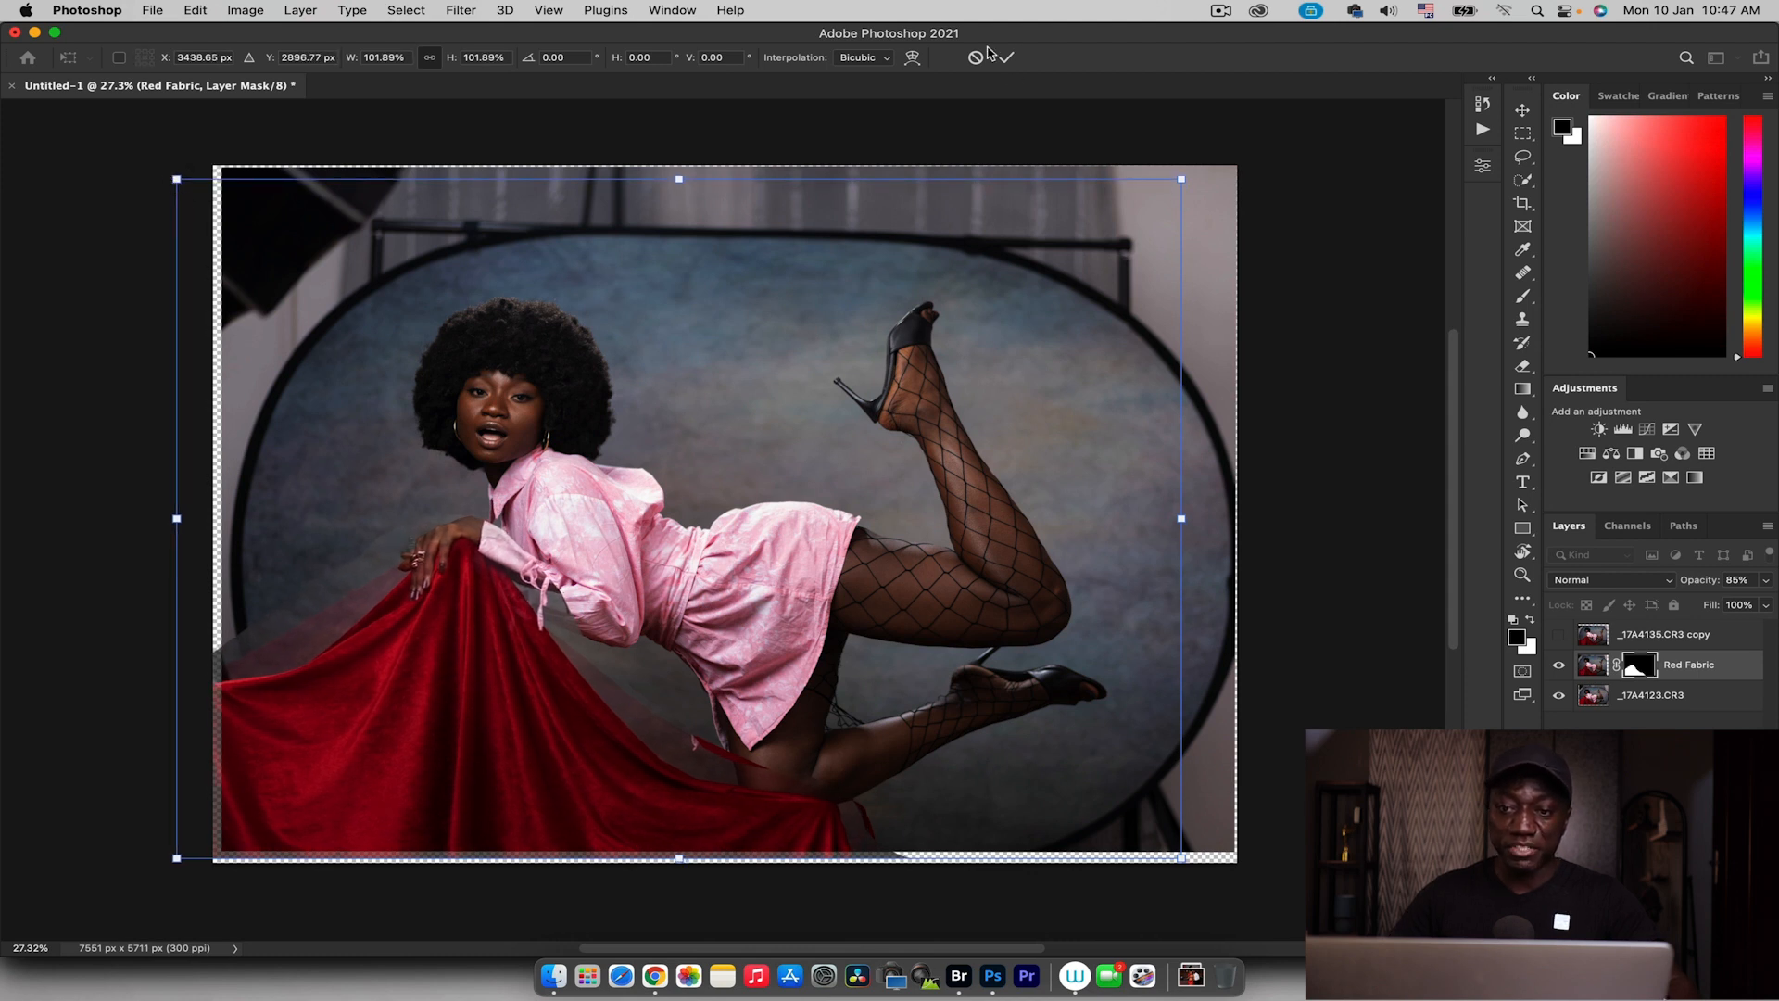
key(Return)
key(z)
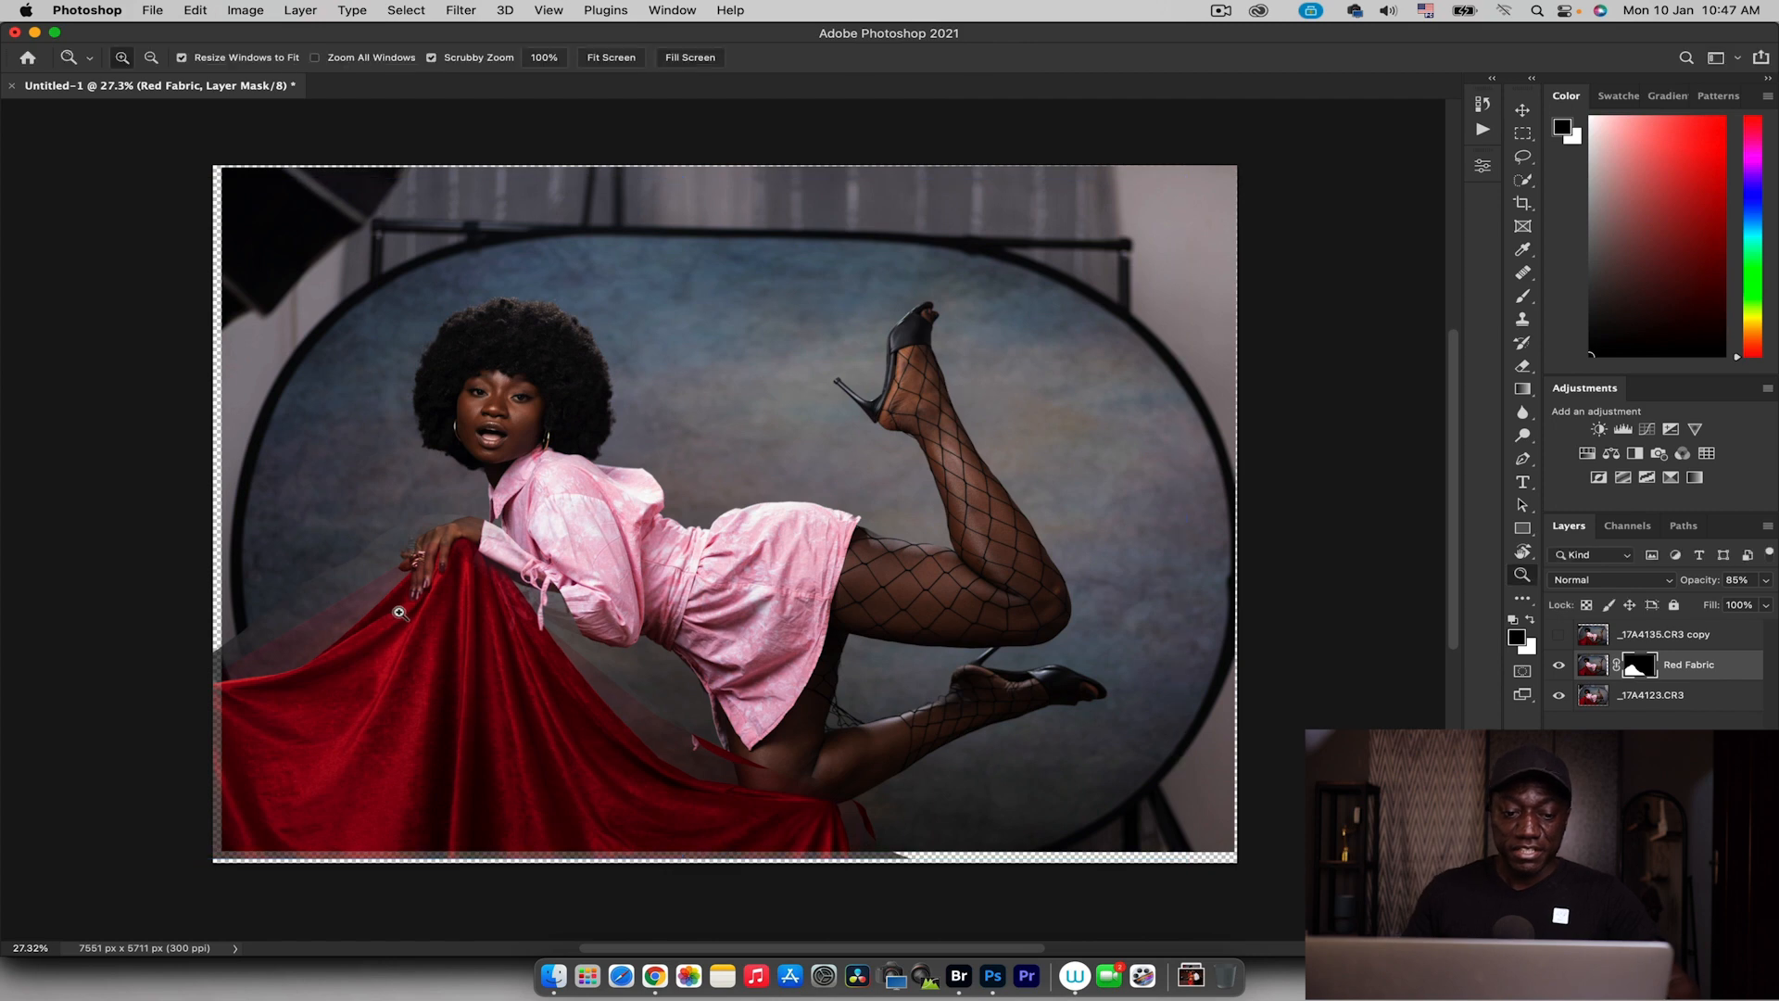
Restore Red Fabric to 100% opacity and paint its mask black over the duplicate hand and backdrop along the fabric's left slope
mouse_move(433, 567)
mouse_down()
mouse_move(500, 558)
mouse_move(449, 563)
mouse_up()
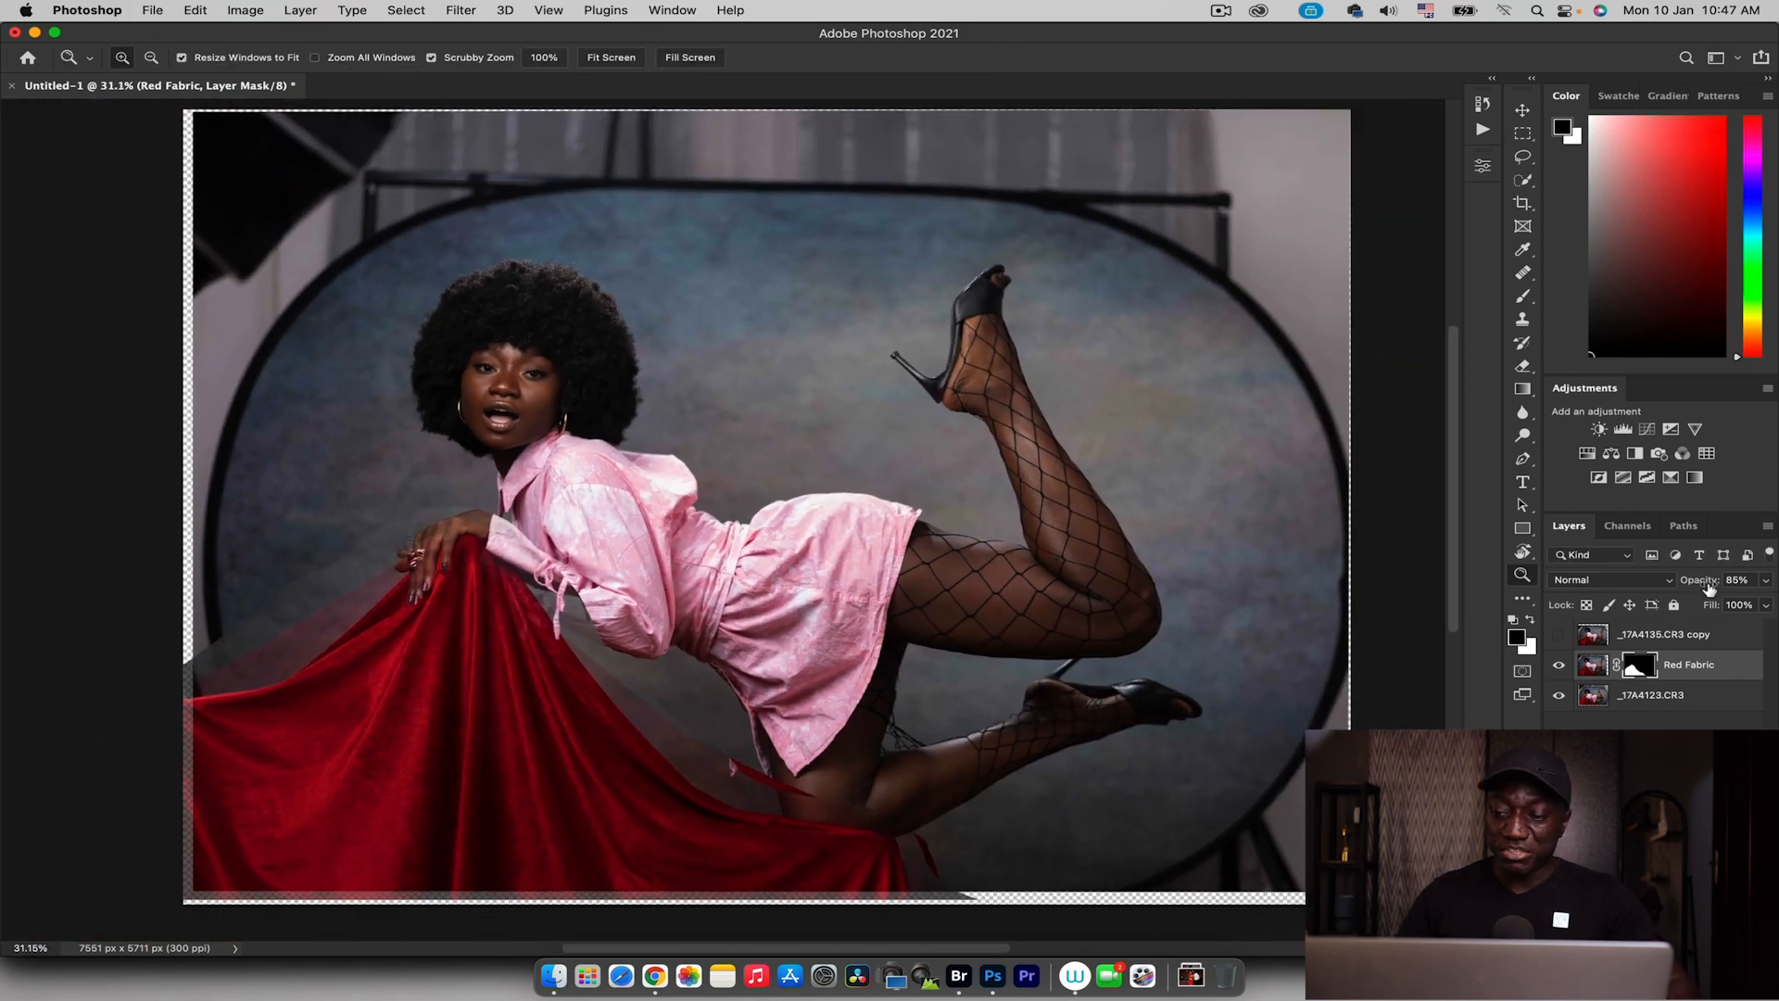
drag(1699, 586, 1774, 580)
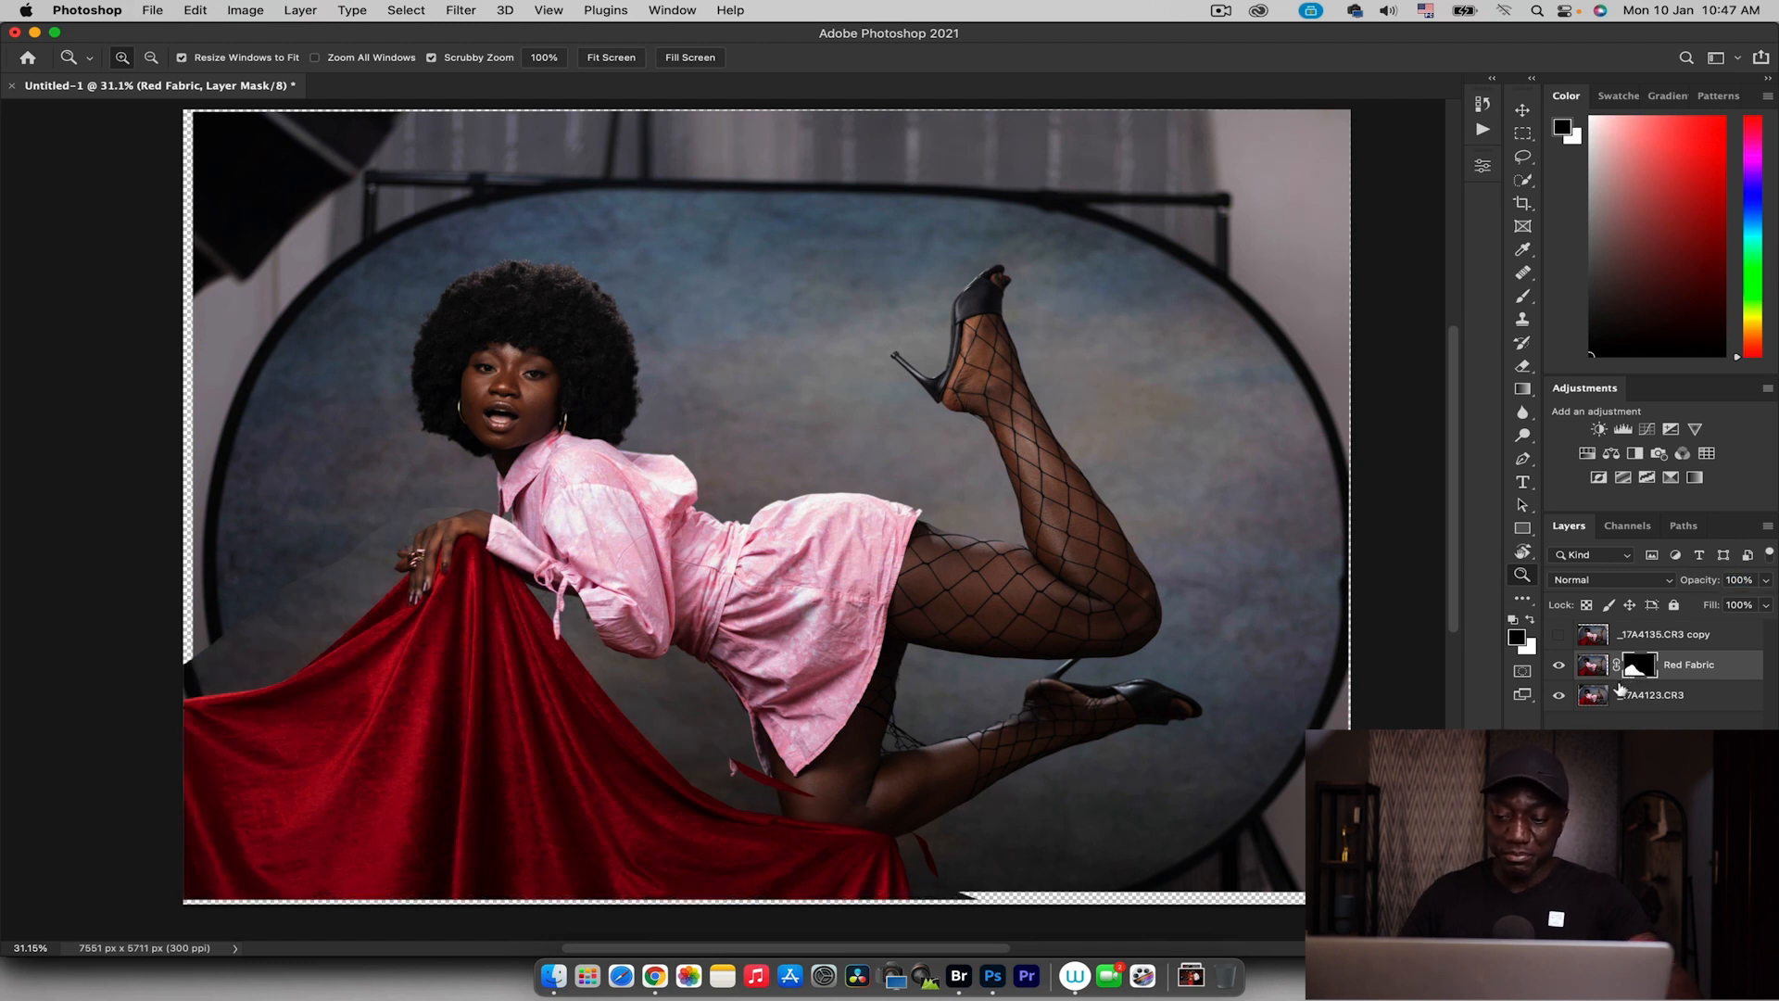
key(b)
mouse_move(442, 510)
mouse_down()
mouse_move(390, 554)
mouse_move(473, 501)
mouse_move(504, 519)
mouse_move(499, 543)
mouse_move(497, 526)
mouse_move(466, 536)
mouse_move(492, 533)
mouse_move(465, 278)
mouse_up()
drag(437, 467, 432, 401)
mouse_move(361, 543)
mouse_down()
mouse_move(258, 624)
mouse_move(364, 546)
mouse_move(279, 631)
mouse_move(158, 647)
mouse_move(143, 695)
mouse_up()
drag(434, 525, 392, 581)
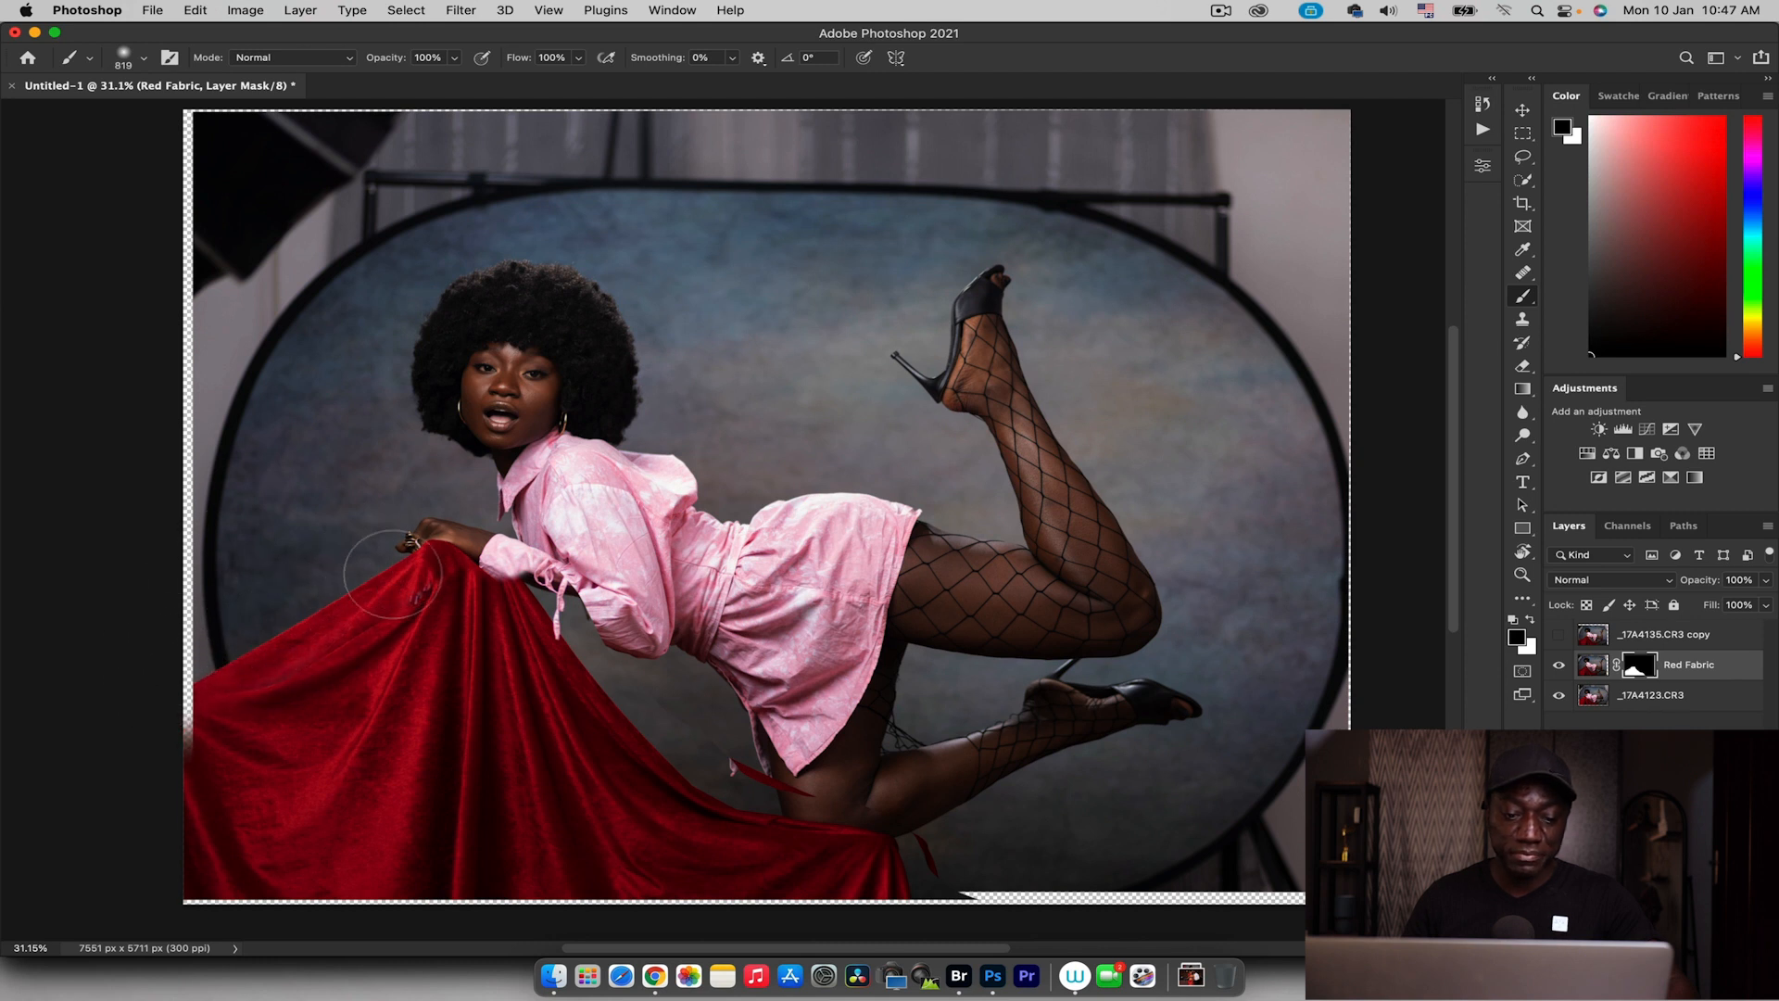
Mask out the excess along the fabric's right slope and erase the leftover fingertips below the hand, reducing the brush to 219 px
mouse_move(519, 556)
mouse_down()
mouse_move(593, 644)
mouse_move(647, 676)
mouse_move(623, 630)
mouse_move(658, 681)
mouse_move(653, 653)
mouse_move(783, 755)
mouse_move(693, 709)
mouse_move(757, 768)
mouse_move(739, 763)
mouse_move(914, 823)
mouse_move(935, 843)
mouse_move(928, 883)
mouse_move(871, 784)
mouse_up()
ctrl+alt+drag(481, 596, 438, 603)
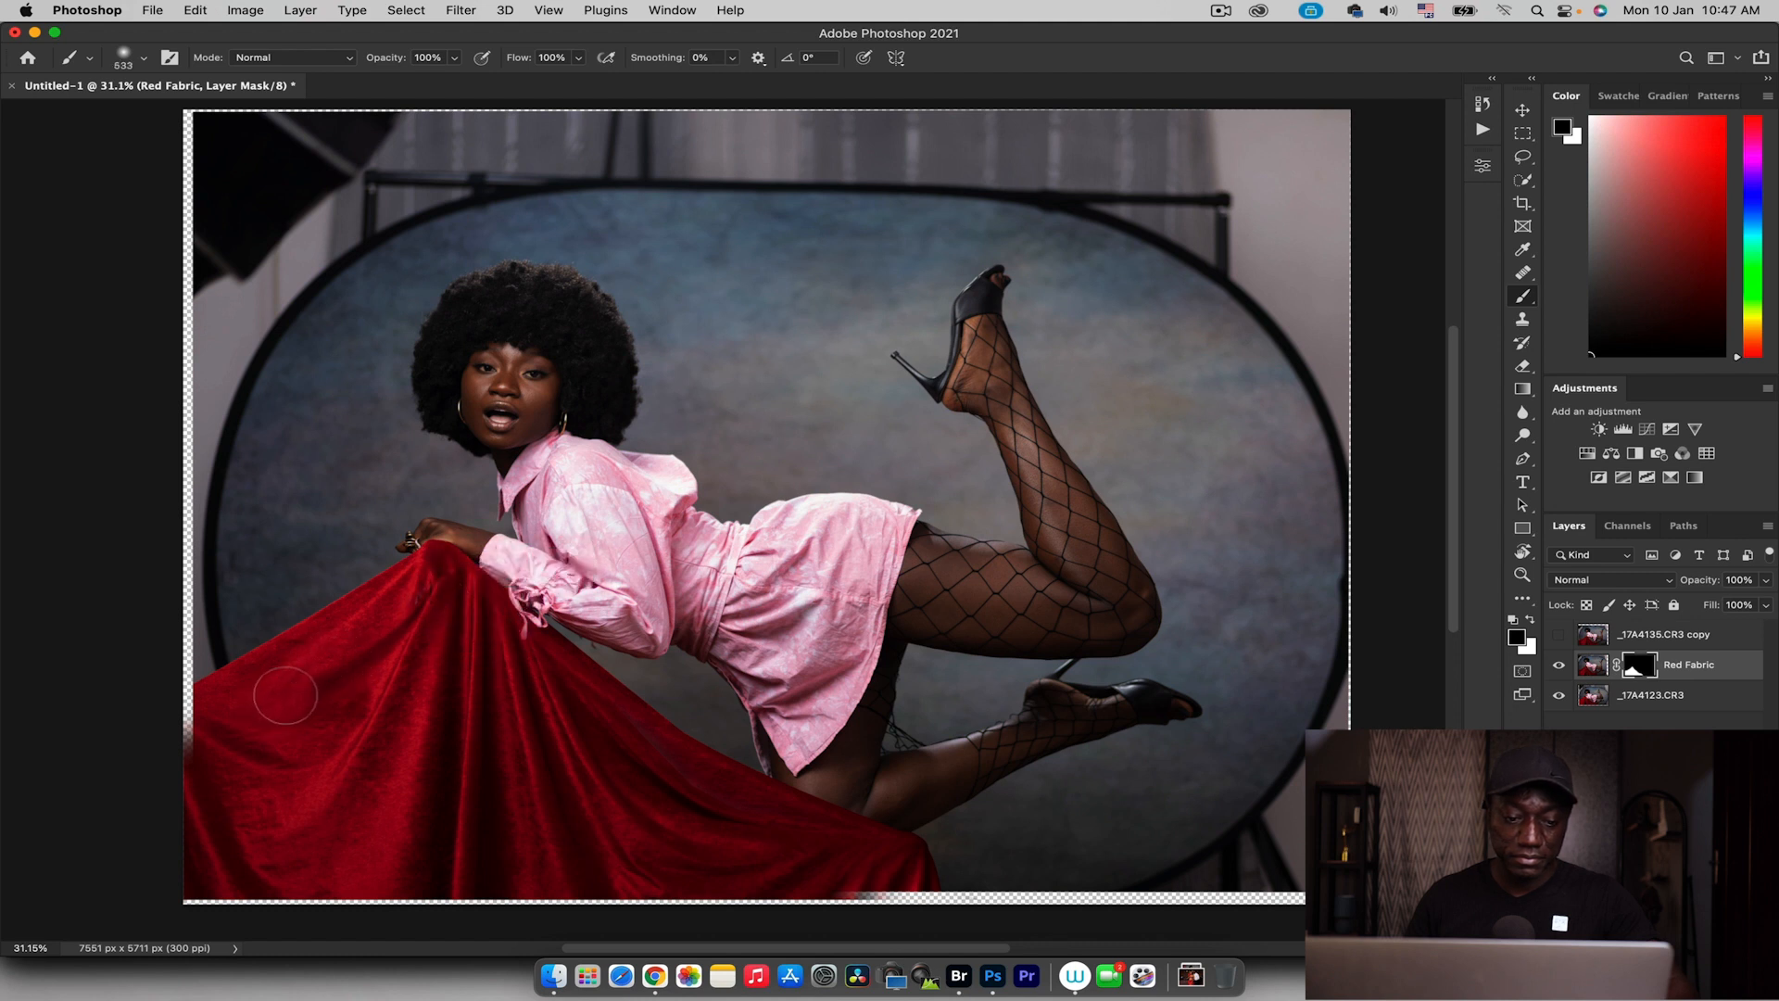
key(x)
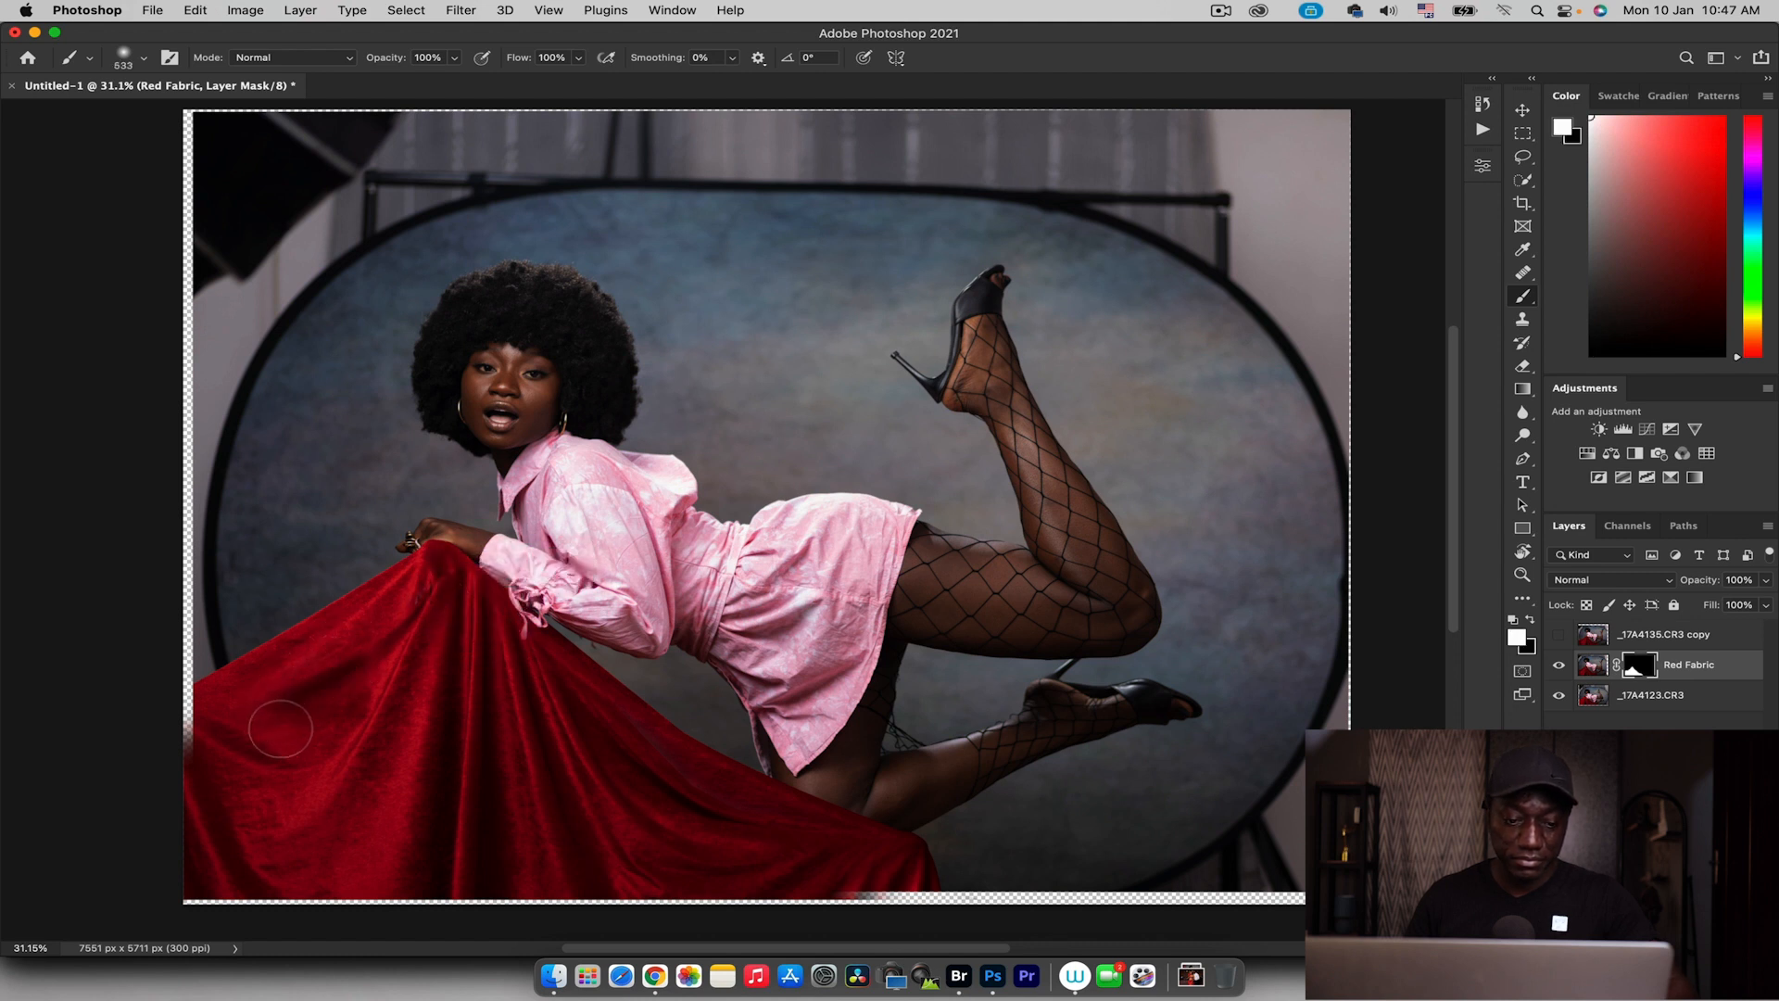
mouse_move(427, 642)
ctrl+alt+mouse_down()
mouse_move(398, 644)
mouse_move(416, 604)
ctrl+alt+mouse_up()
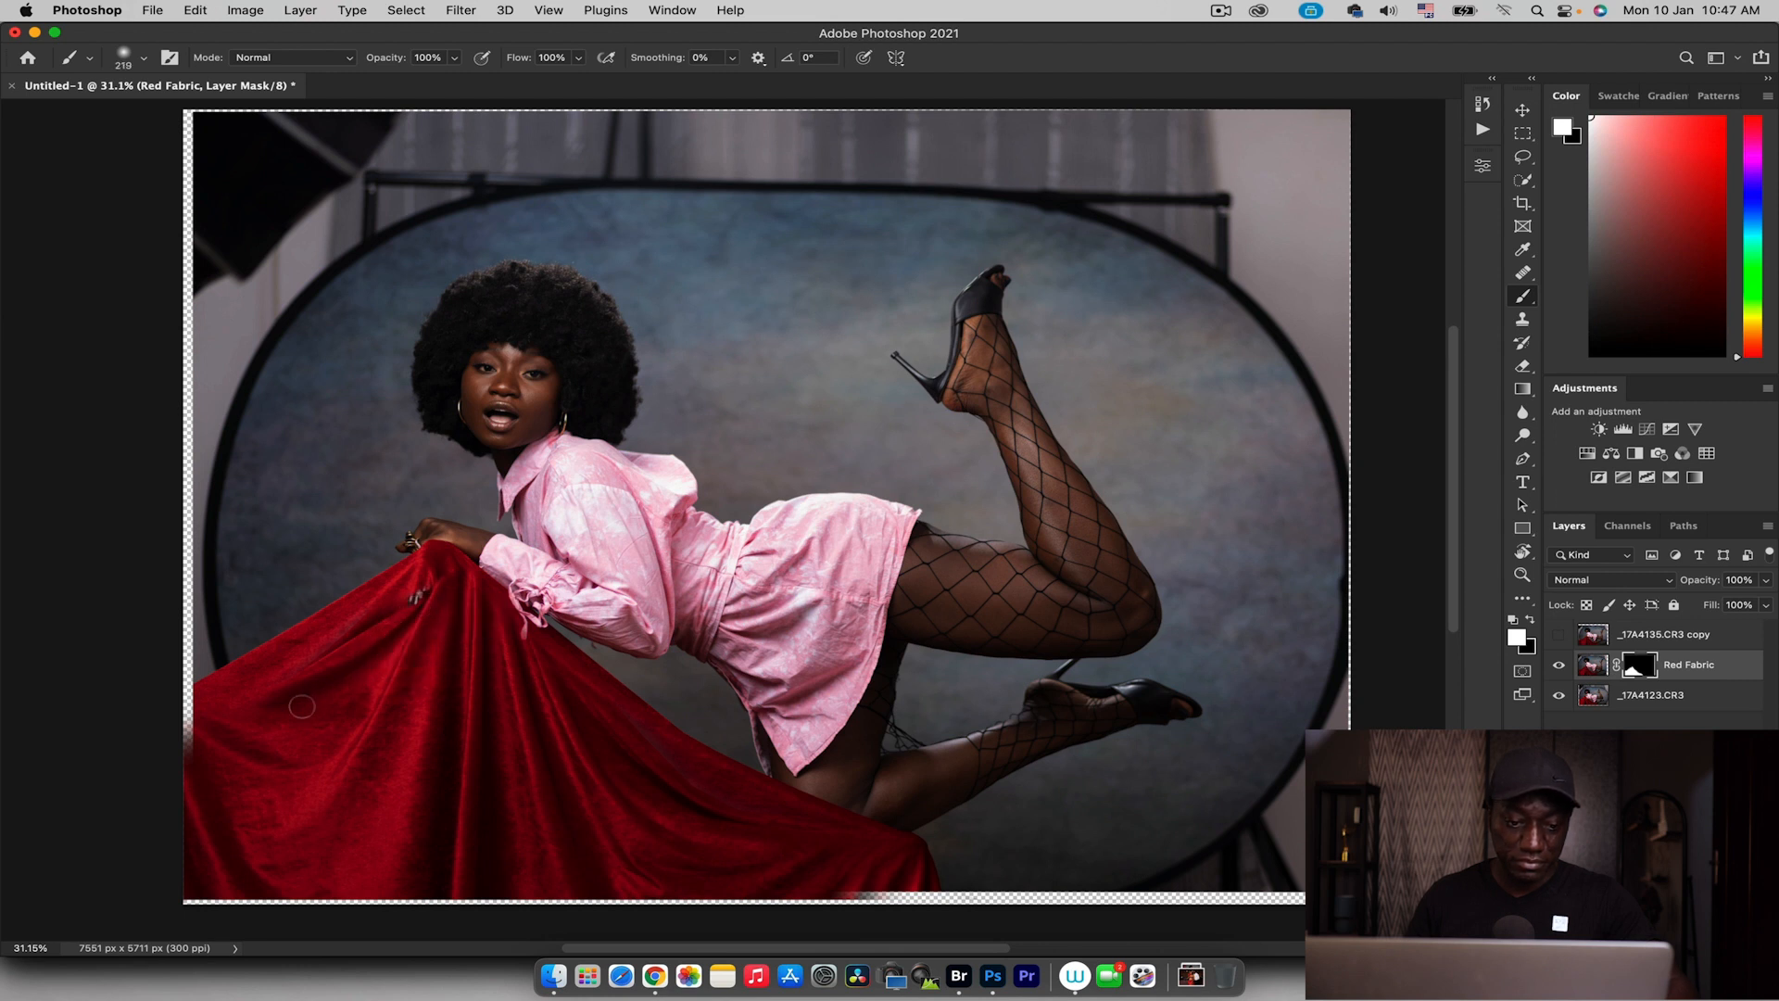
key(x)
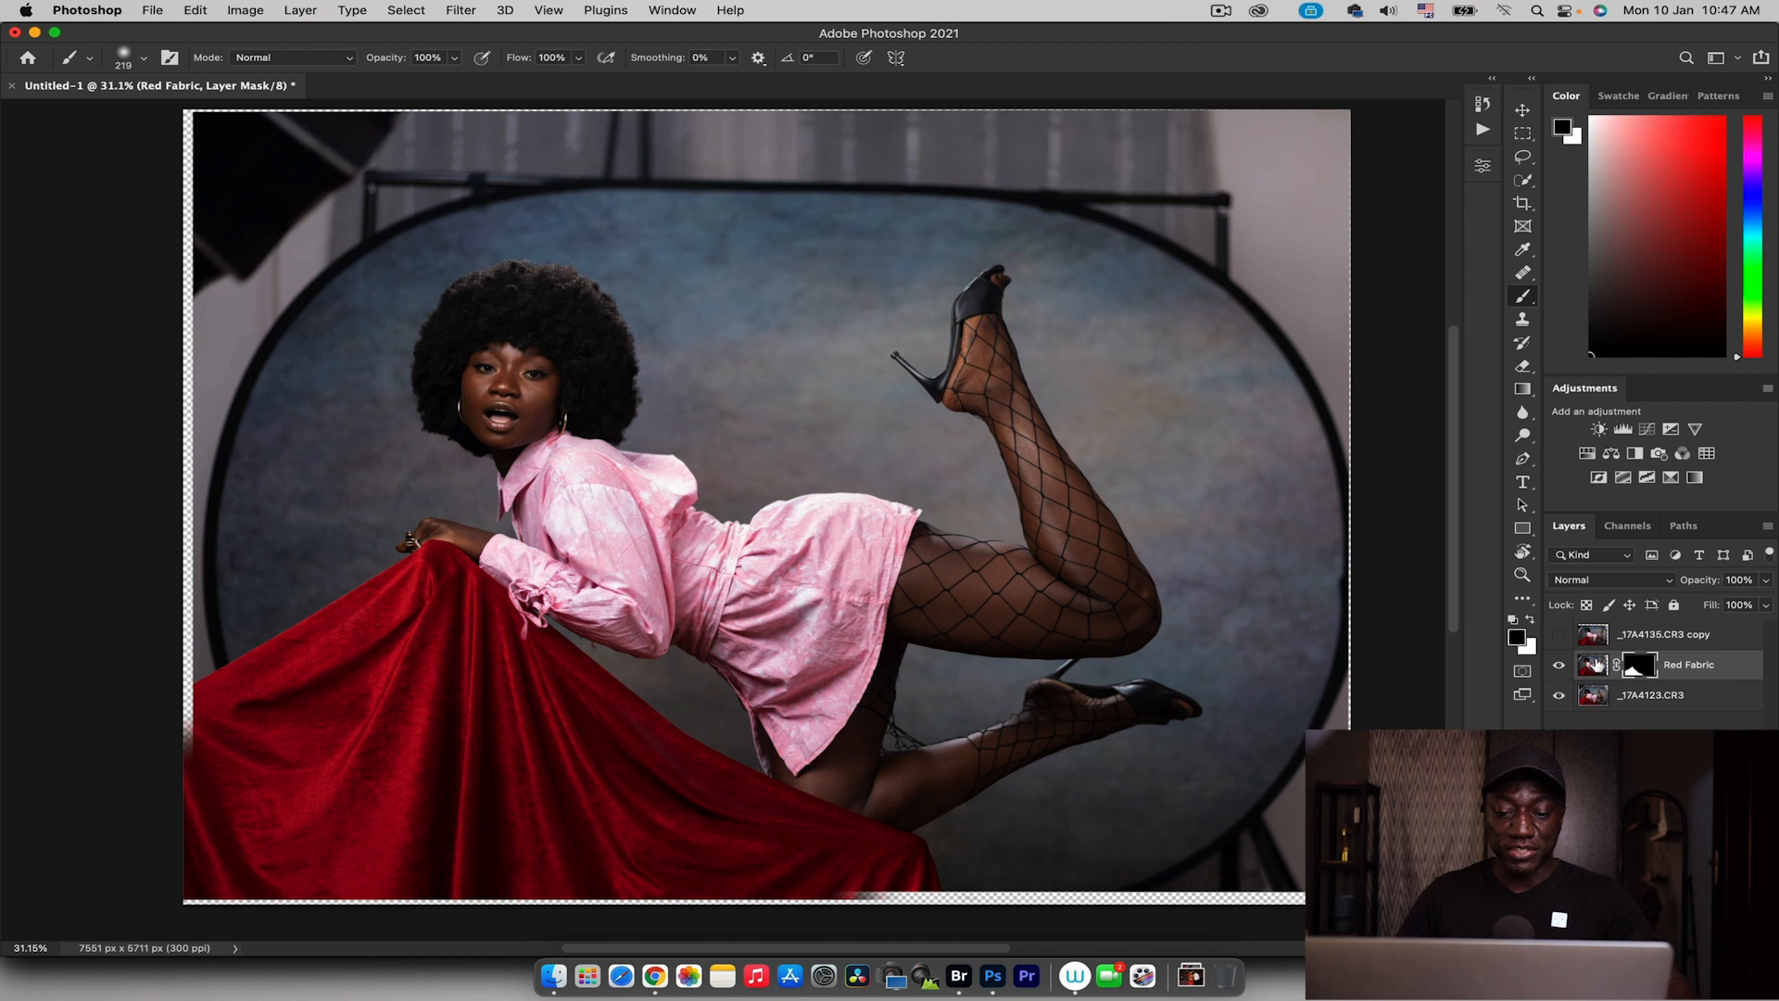
Toggle the visibility of the masked Red Fabric layer to compare the composite with the base photo
click(1558, 664)
click(1557, 664)
click(1556, 664)
click(1555, 663)
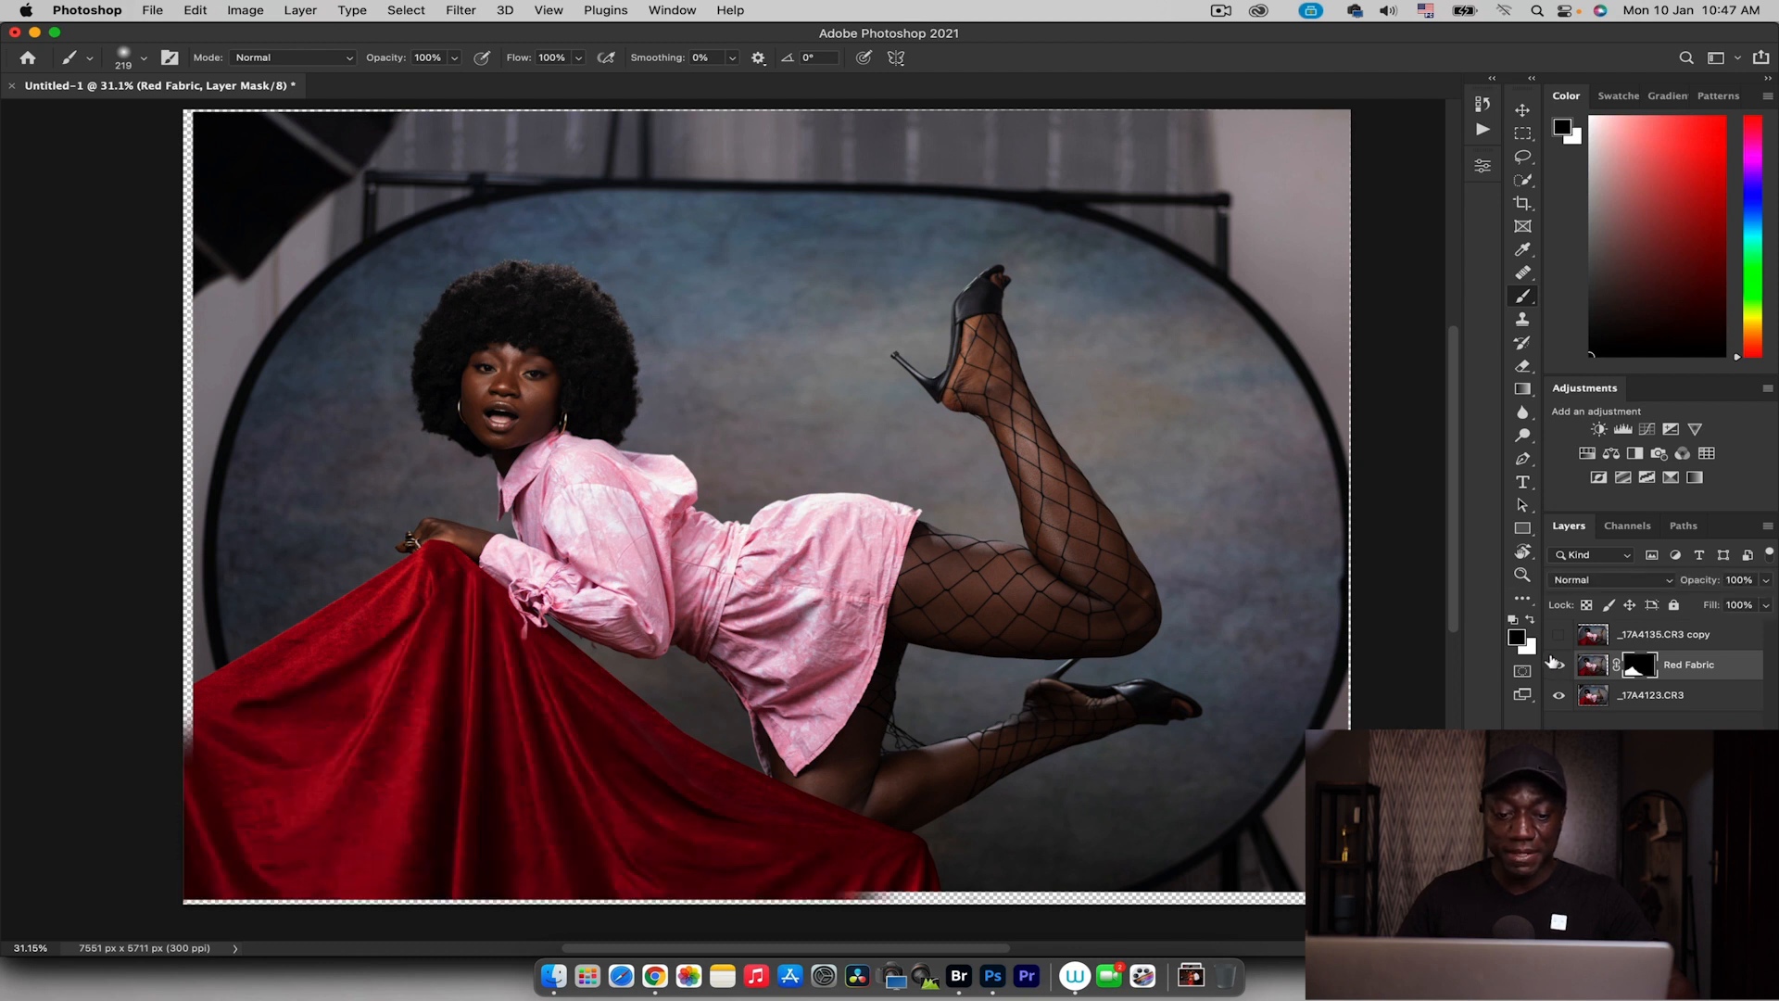
click(1553, 664)
click(1553, 664)
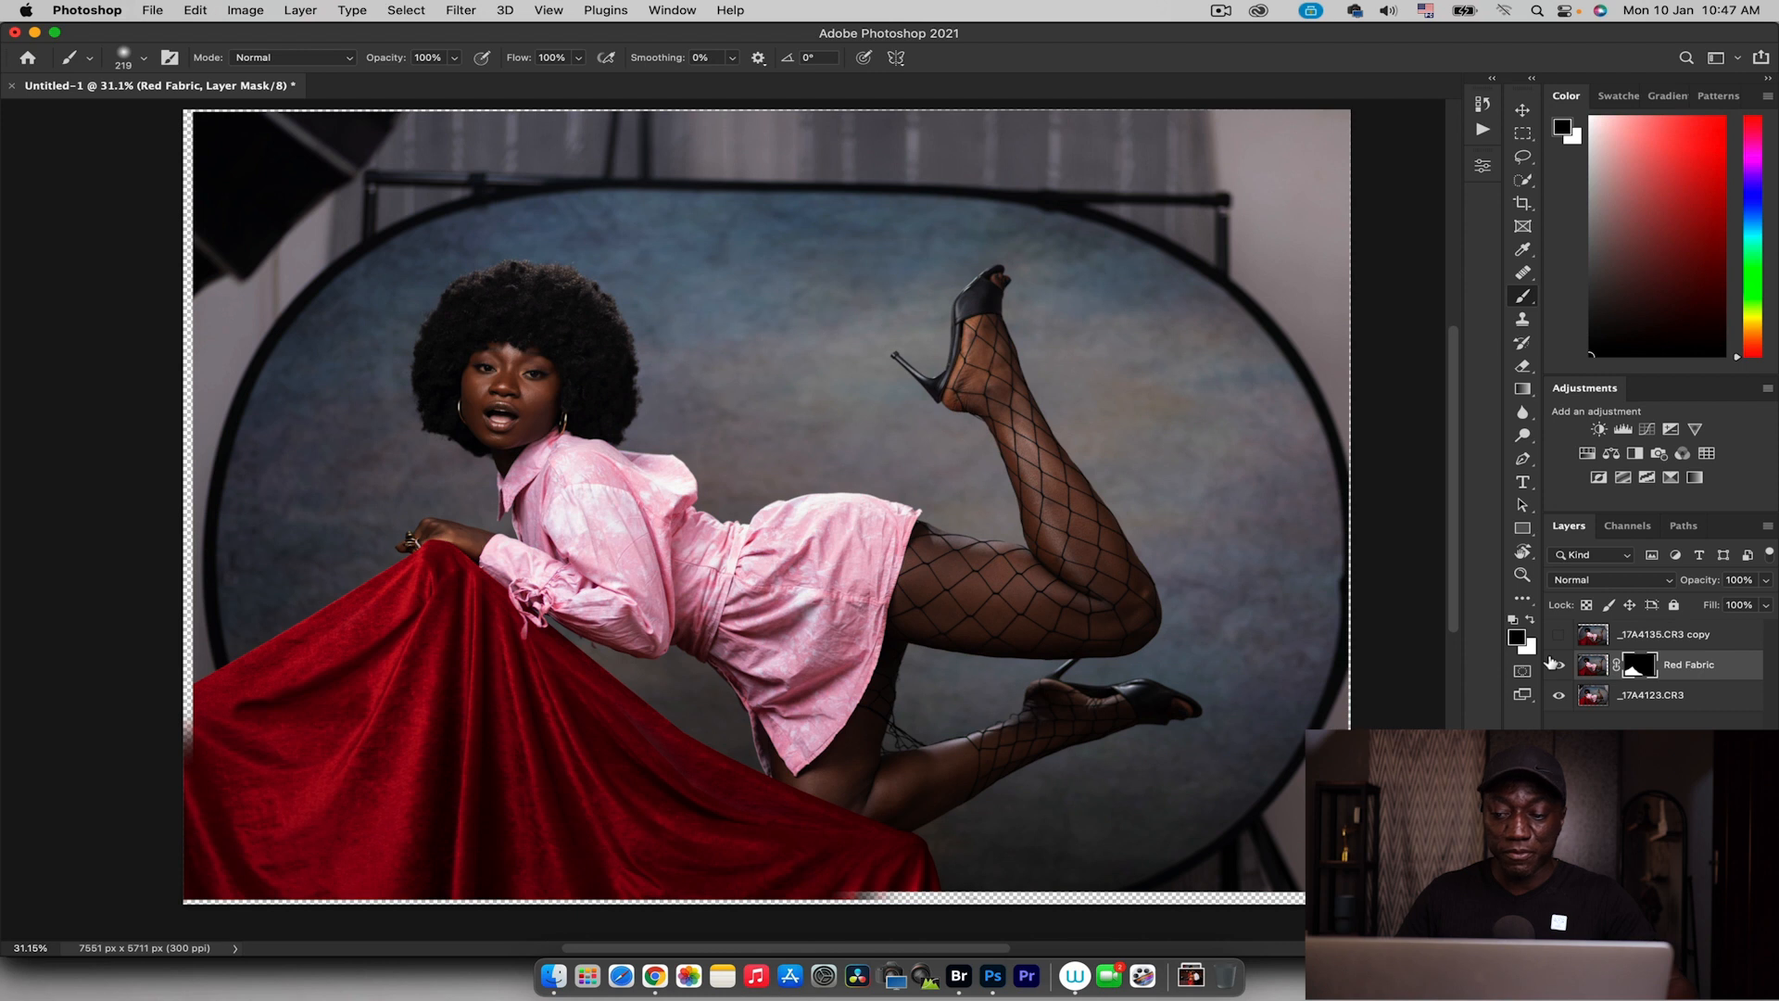
Apply the Red Fabric layer mask, and warp the fabric slightly so its peak, left side and lower folds fit the base photo
right_click(1640, 674)
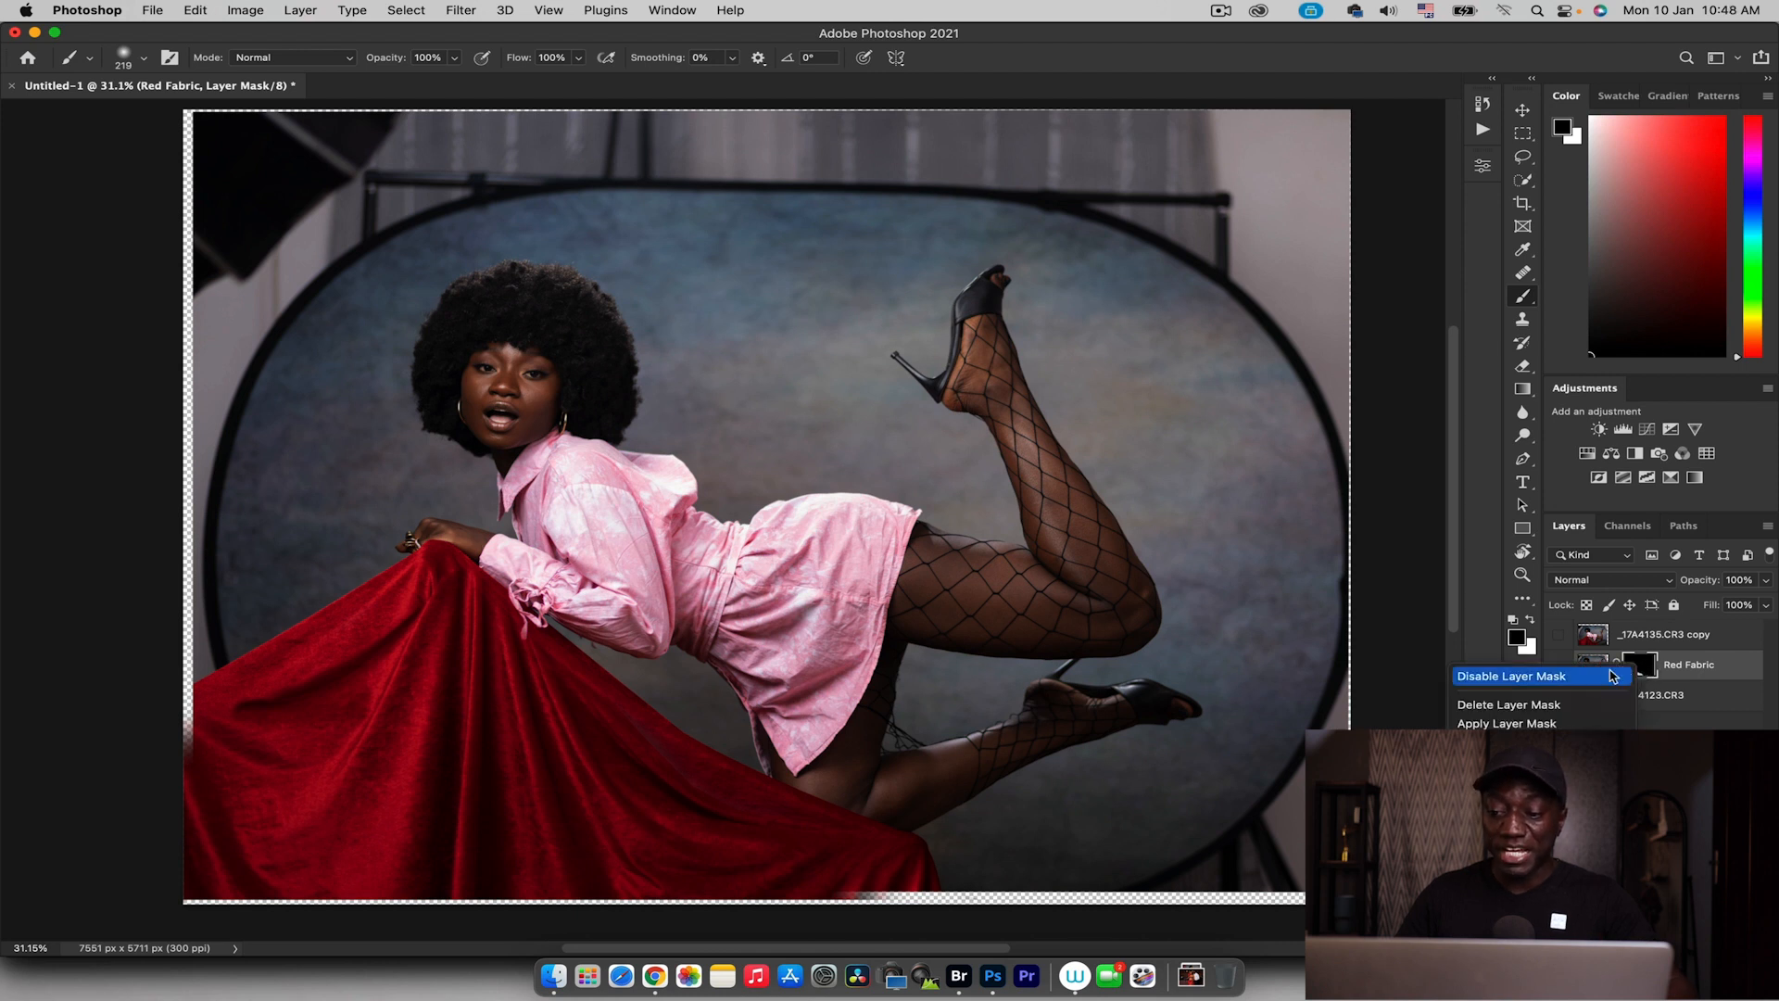
click(1507, 724)
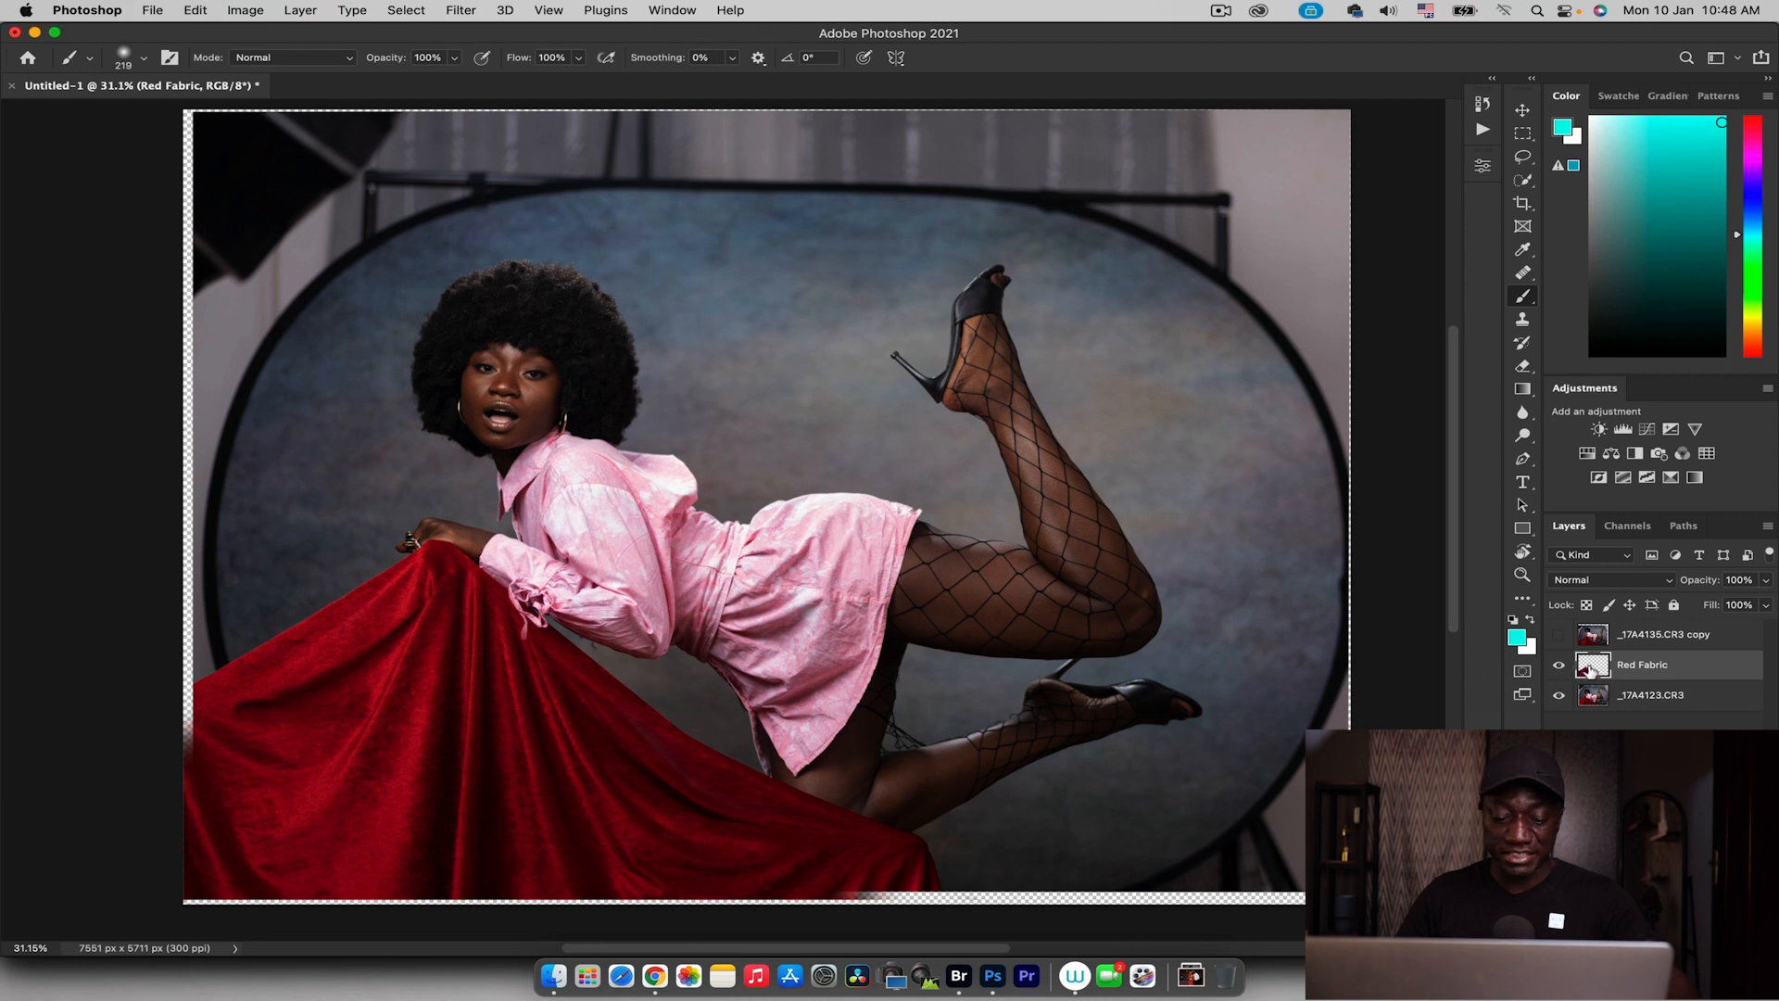
key(super+t)
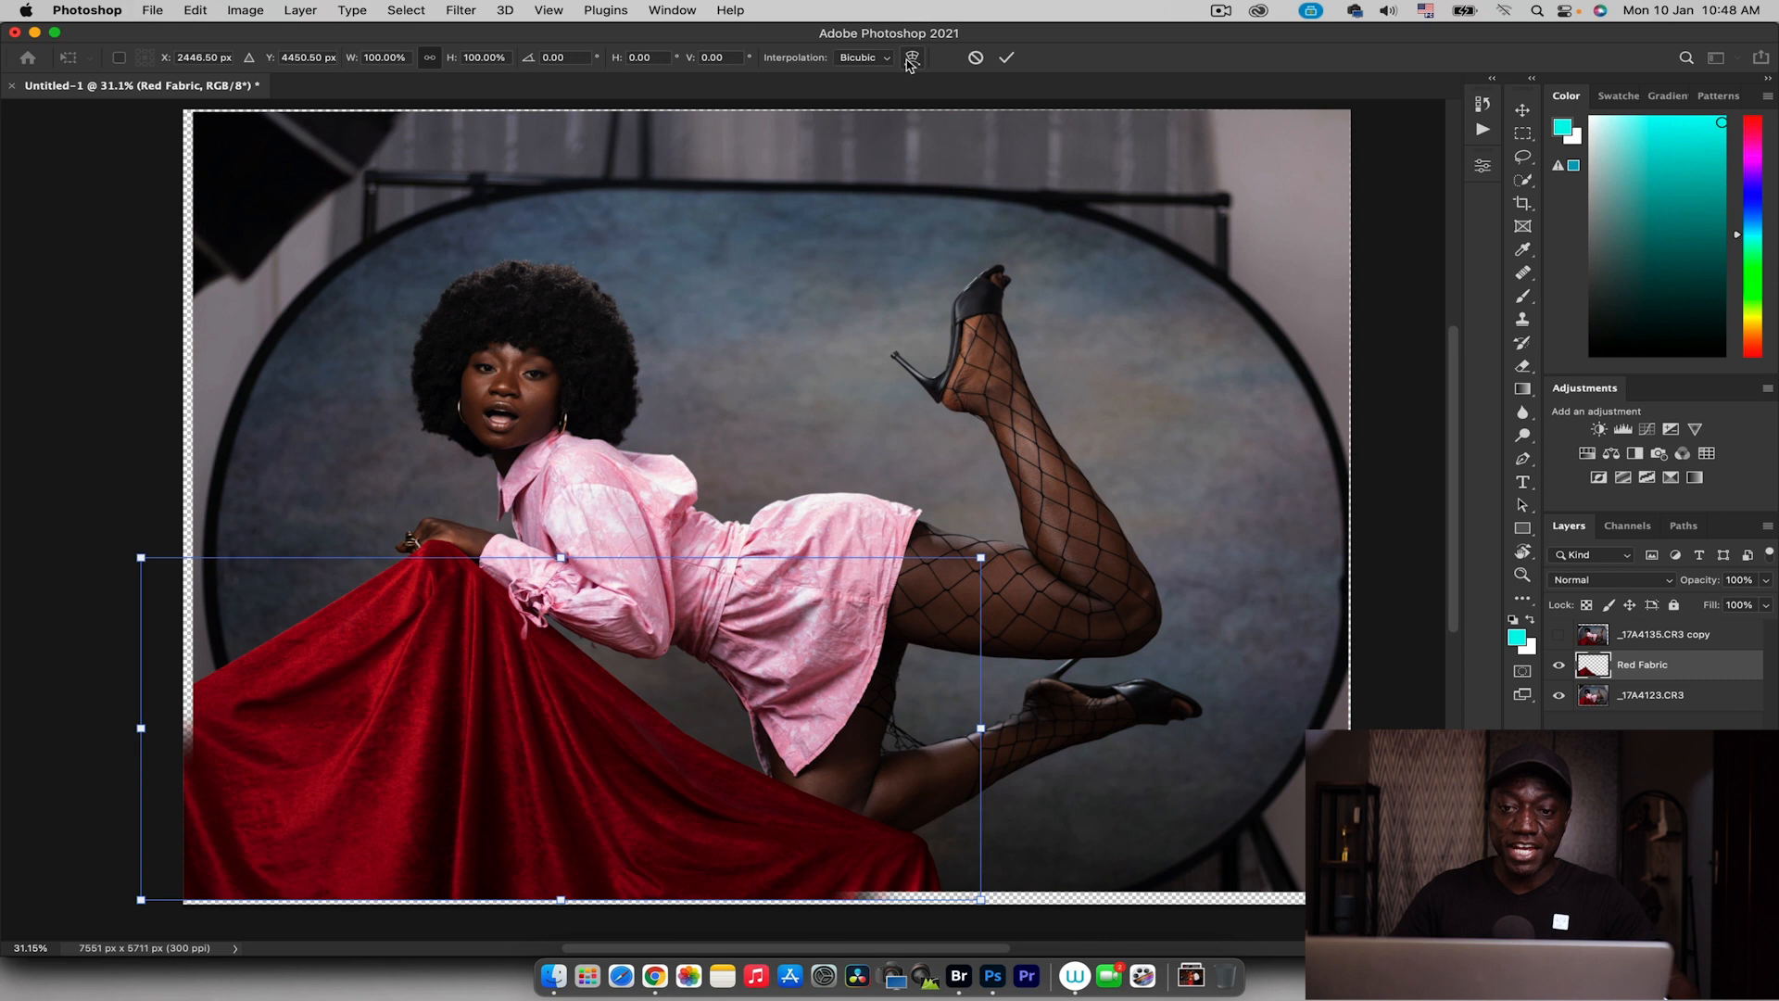
click(912, 59)
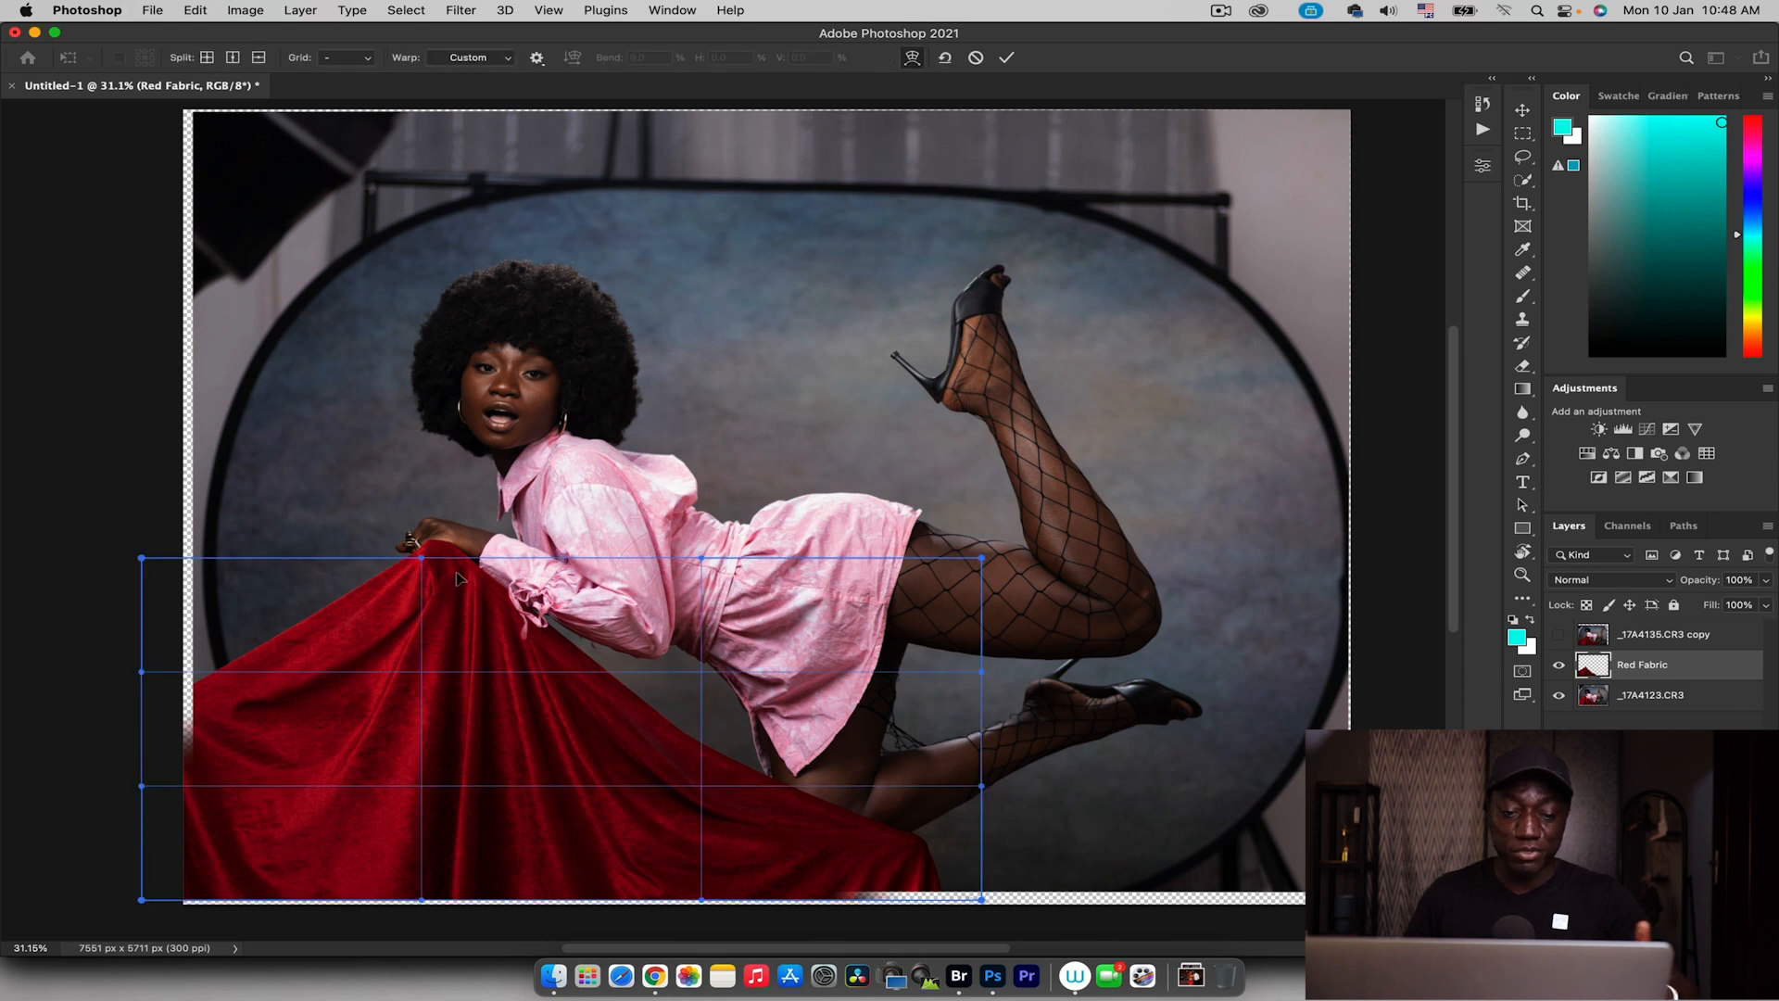
mouse_move(443, 576)
mouse_down()
mouse_move(434, 594)
mouse_move(428, 563)
mouse_up()
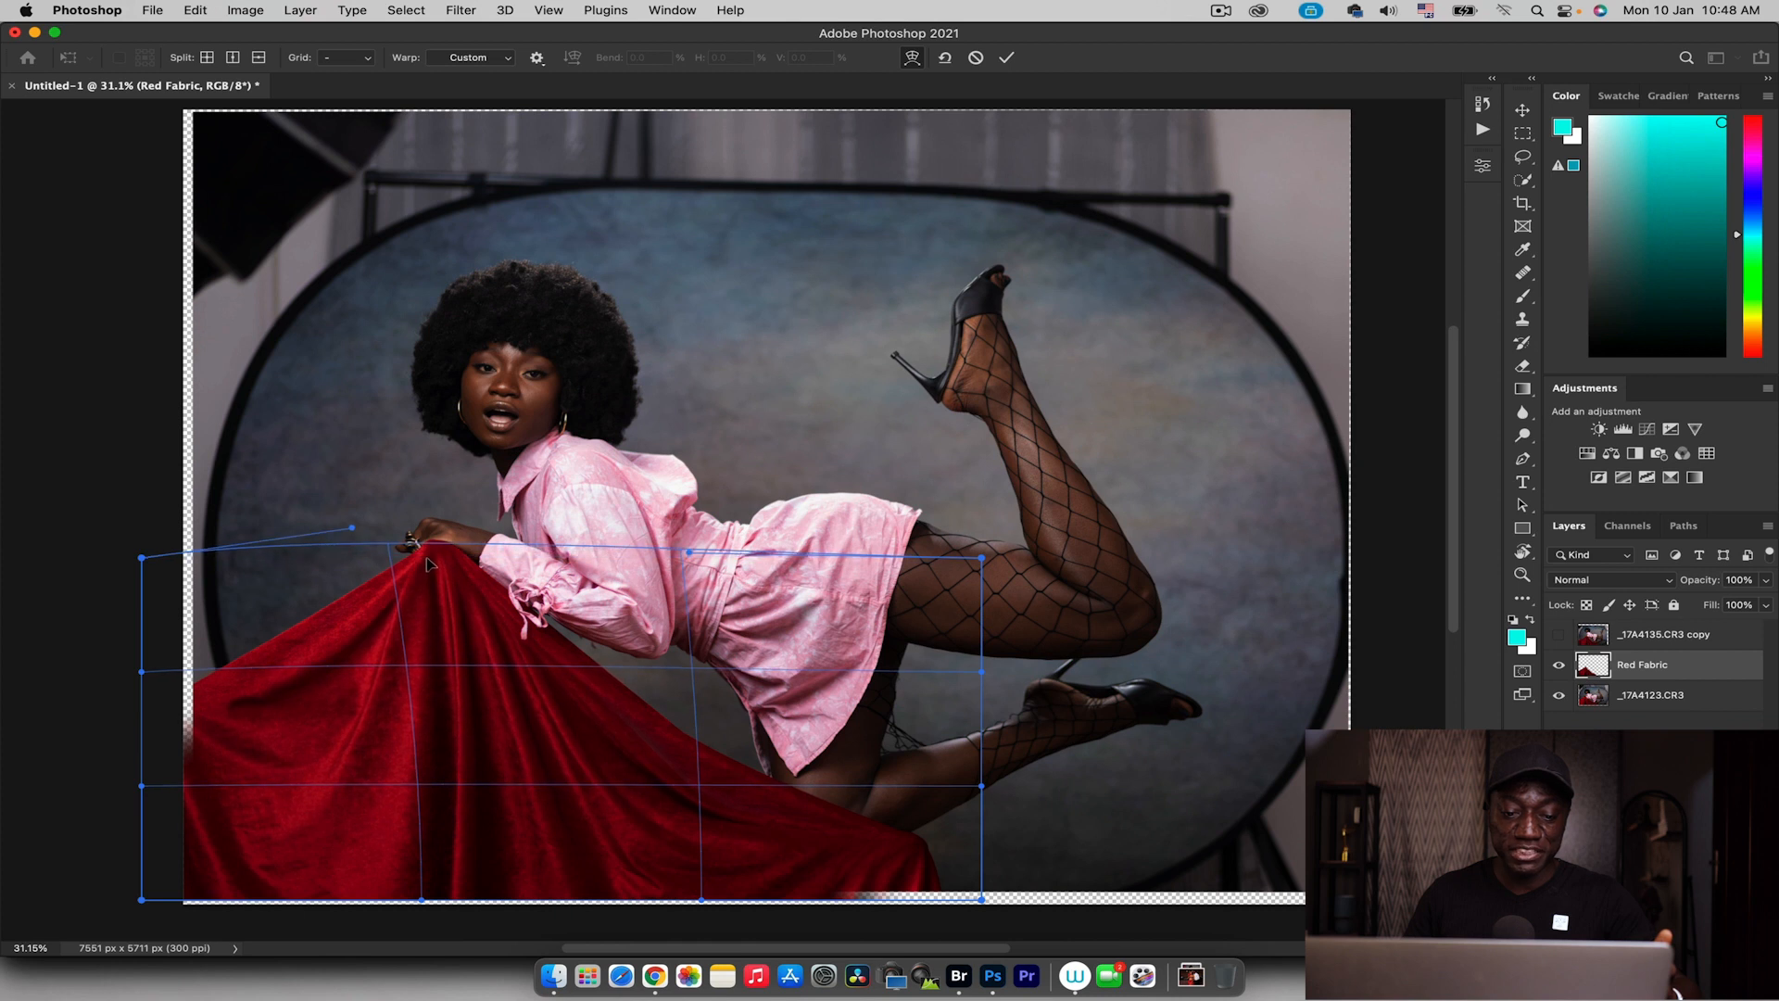
drag(270, 708, 257, 708)
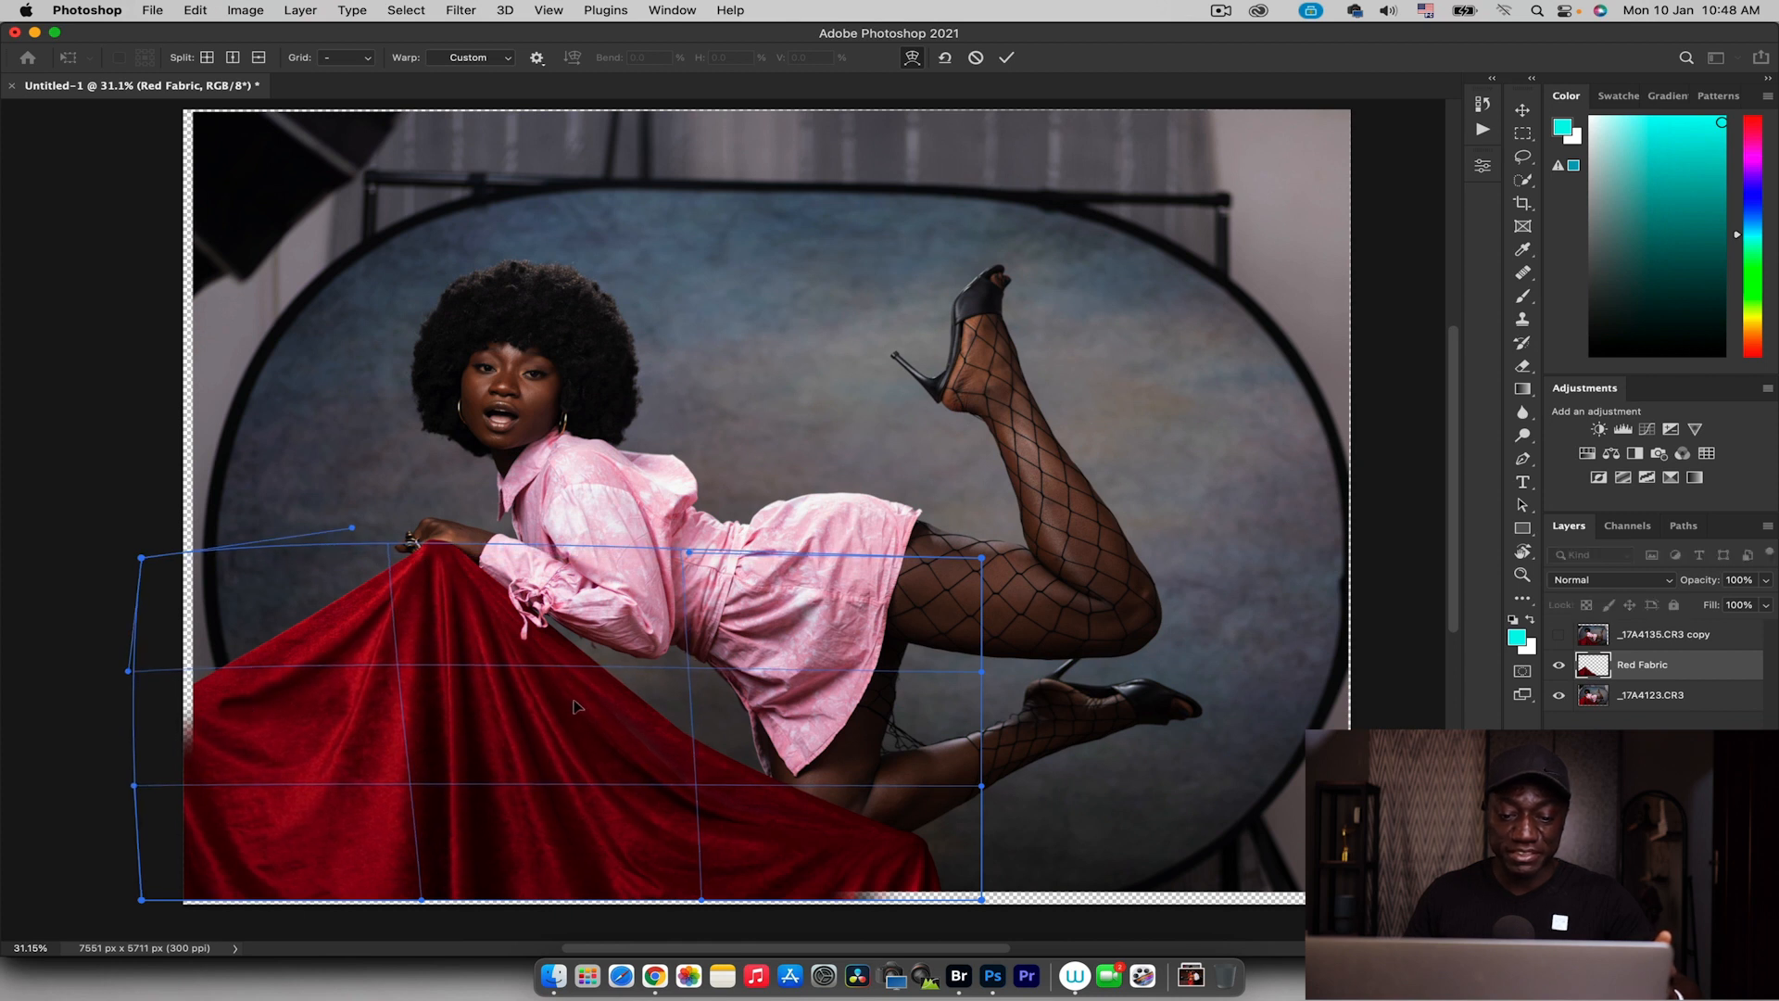
drag(734, 814, 740, 813)
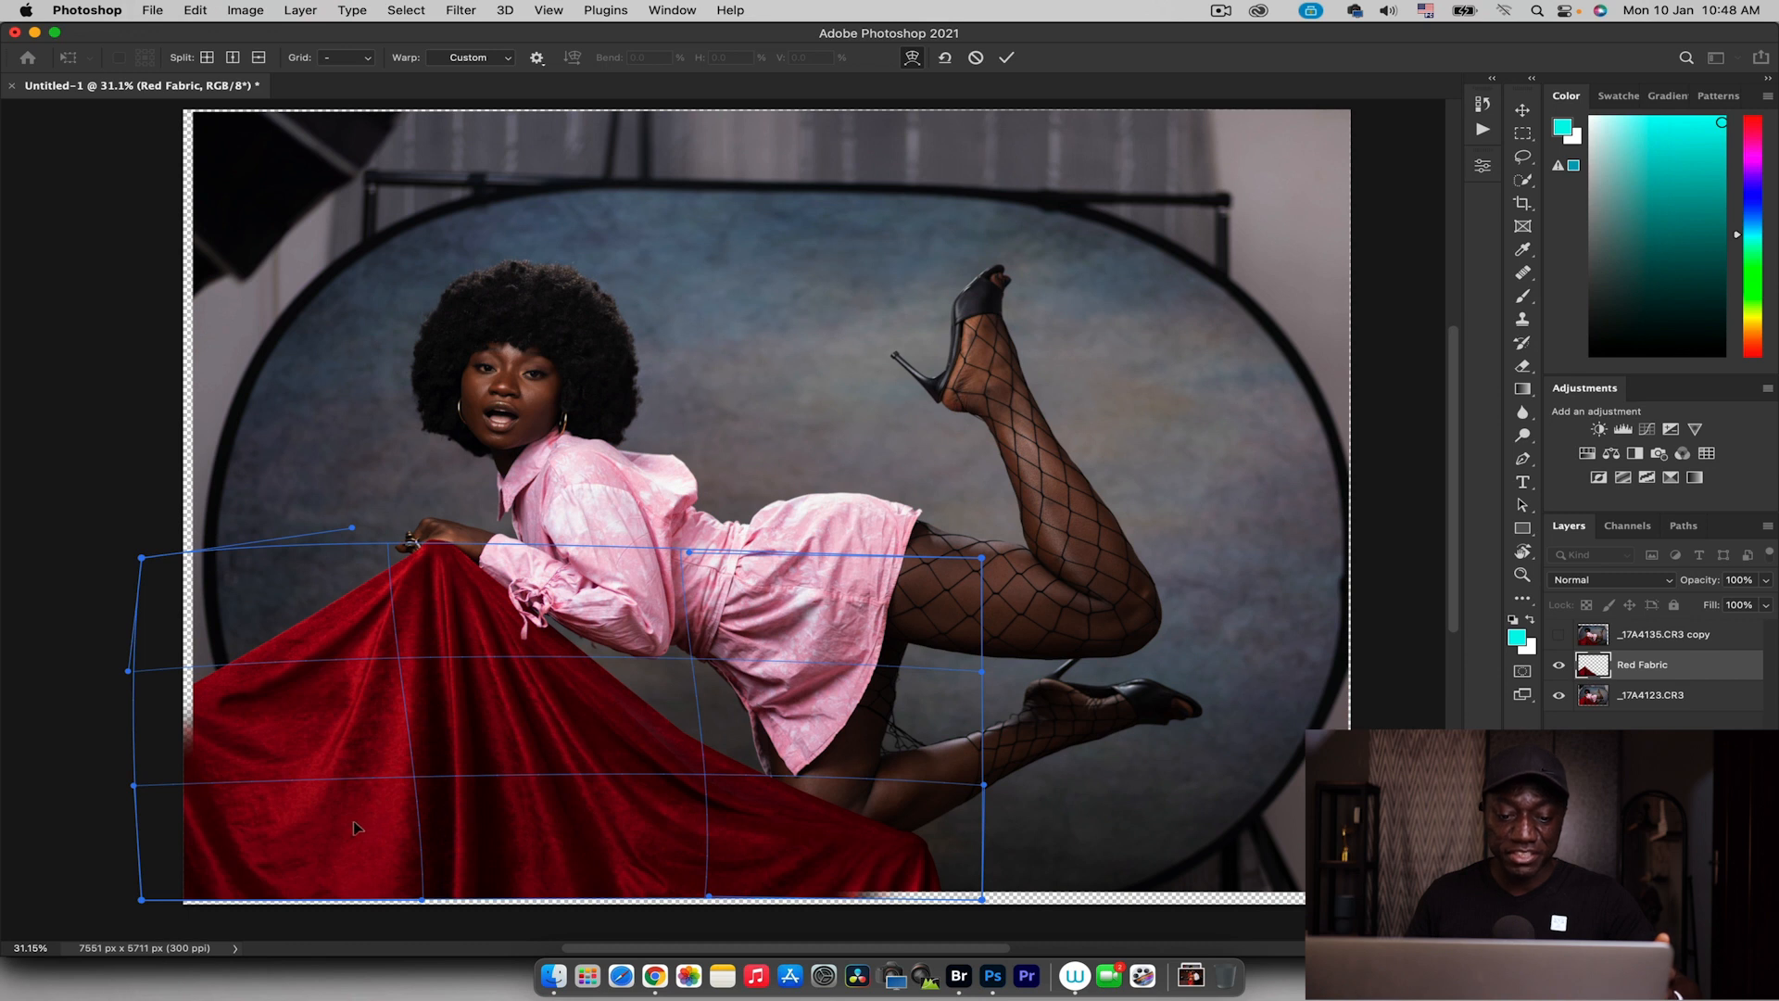
drag(375, 814, 337, 784)
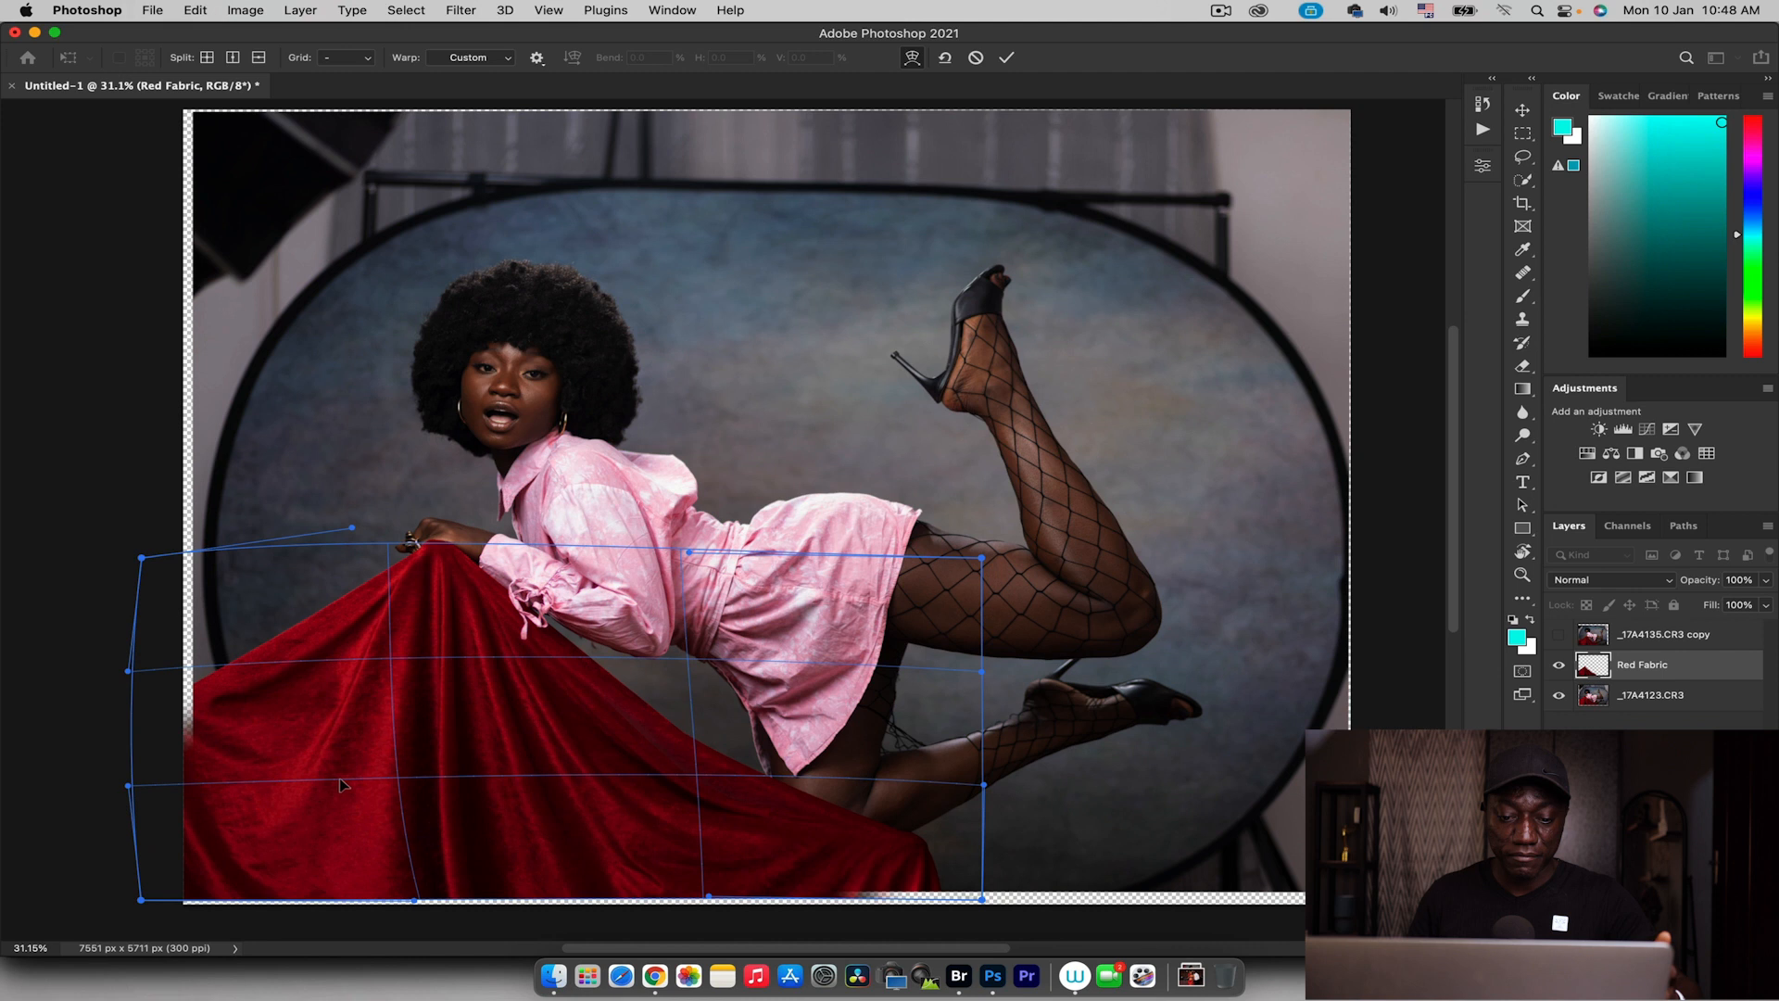
drag(684, 803, 703, 771)
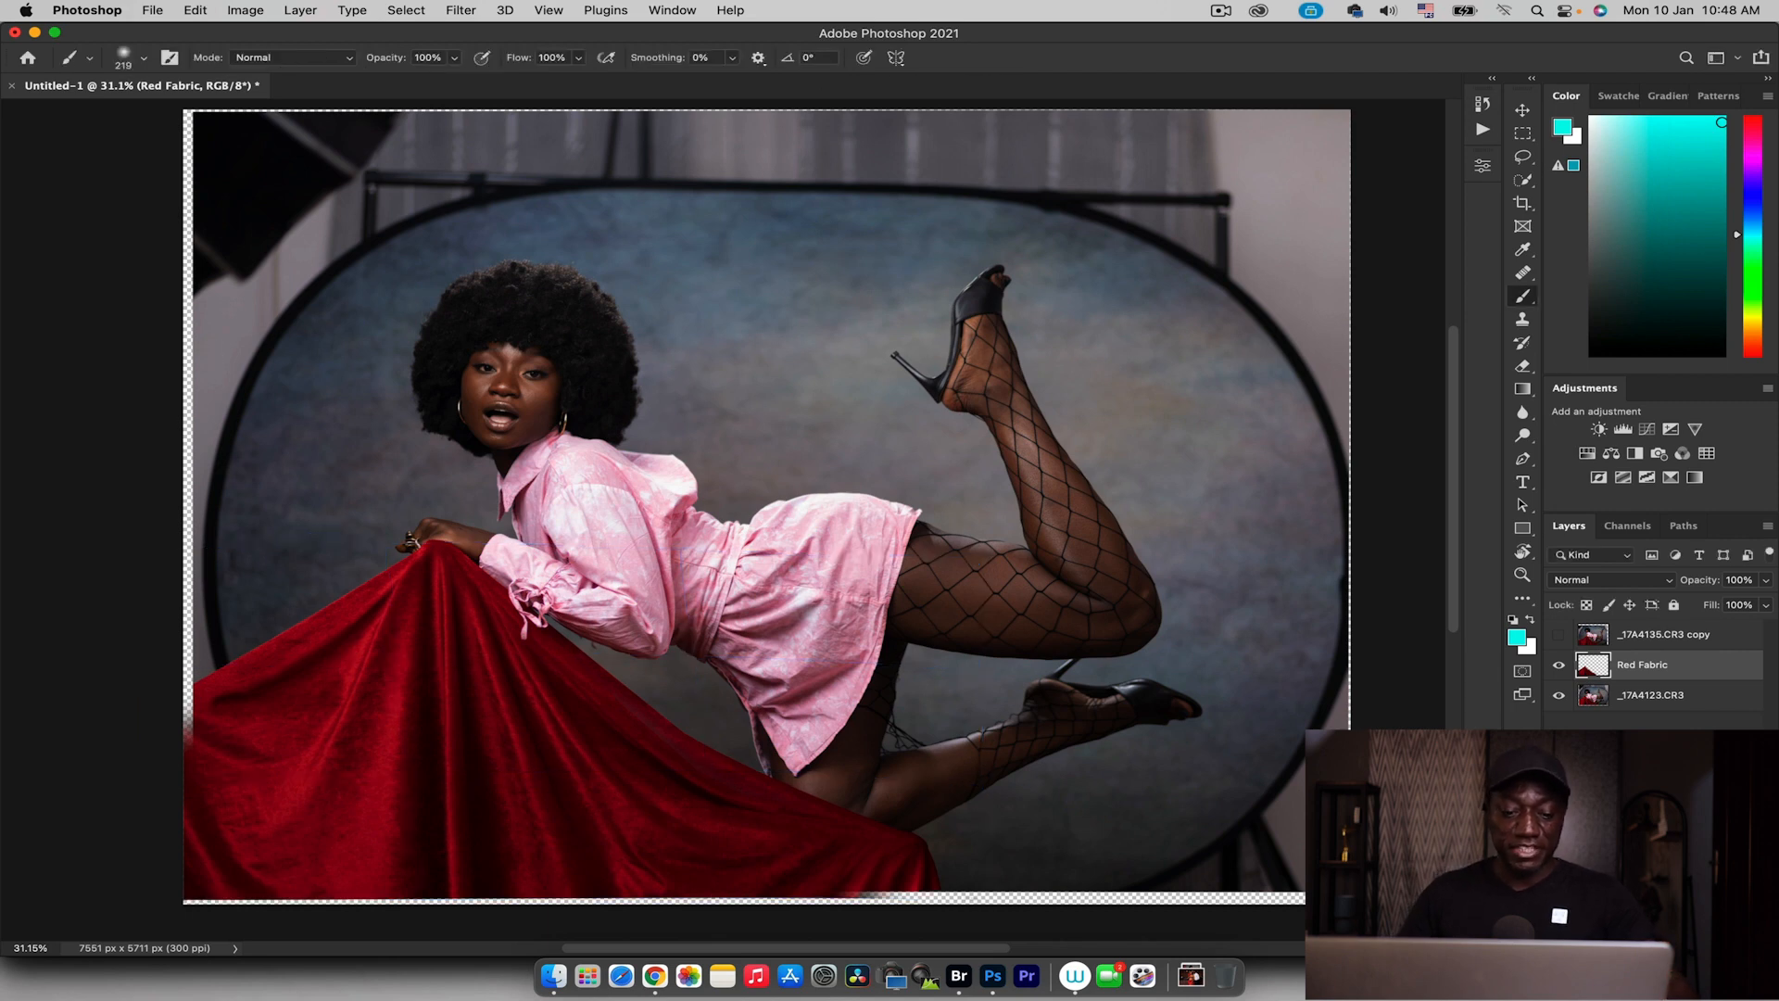
Review the whole composite and compare it with and without the warped Red Fabric layer
key(z)
mouse_move(557, 547)
mouse_down()
mouse_move(496, 547)
mouse_move(540, 548)
mouse_up()
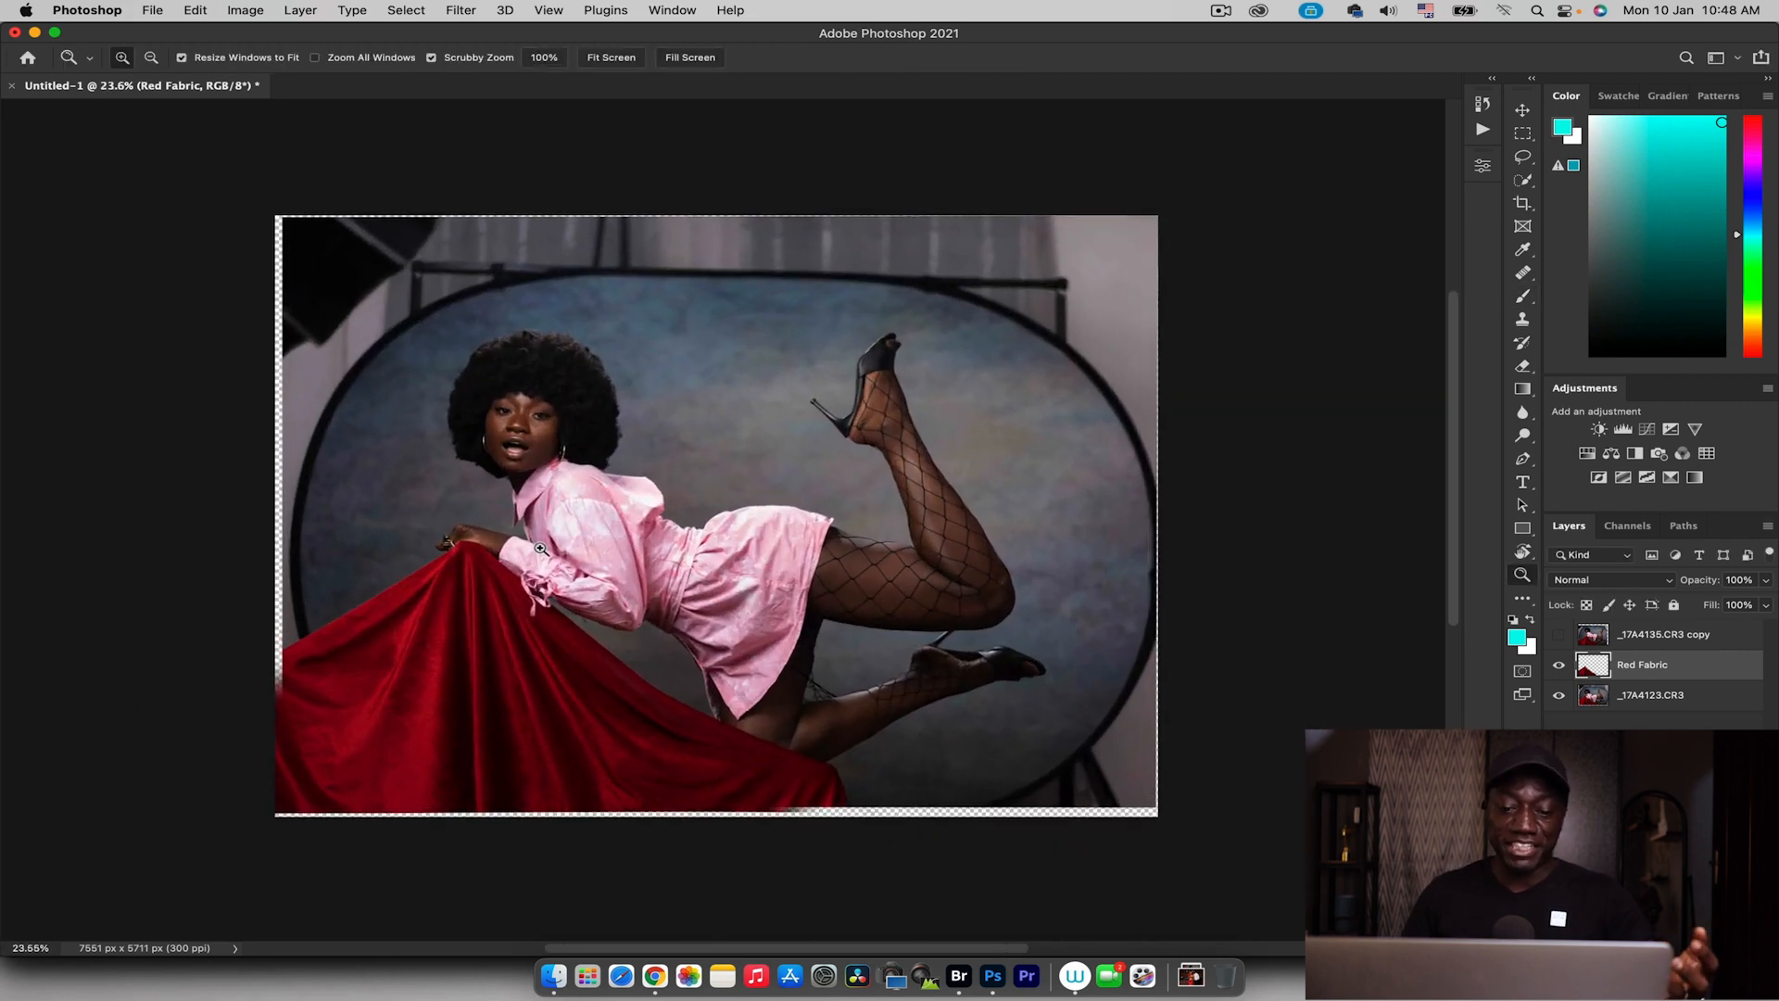
drag(561, 471, 594, 469)
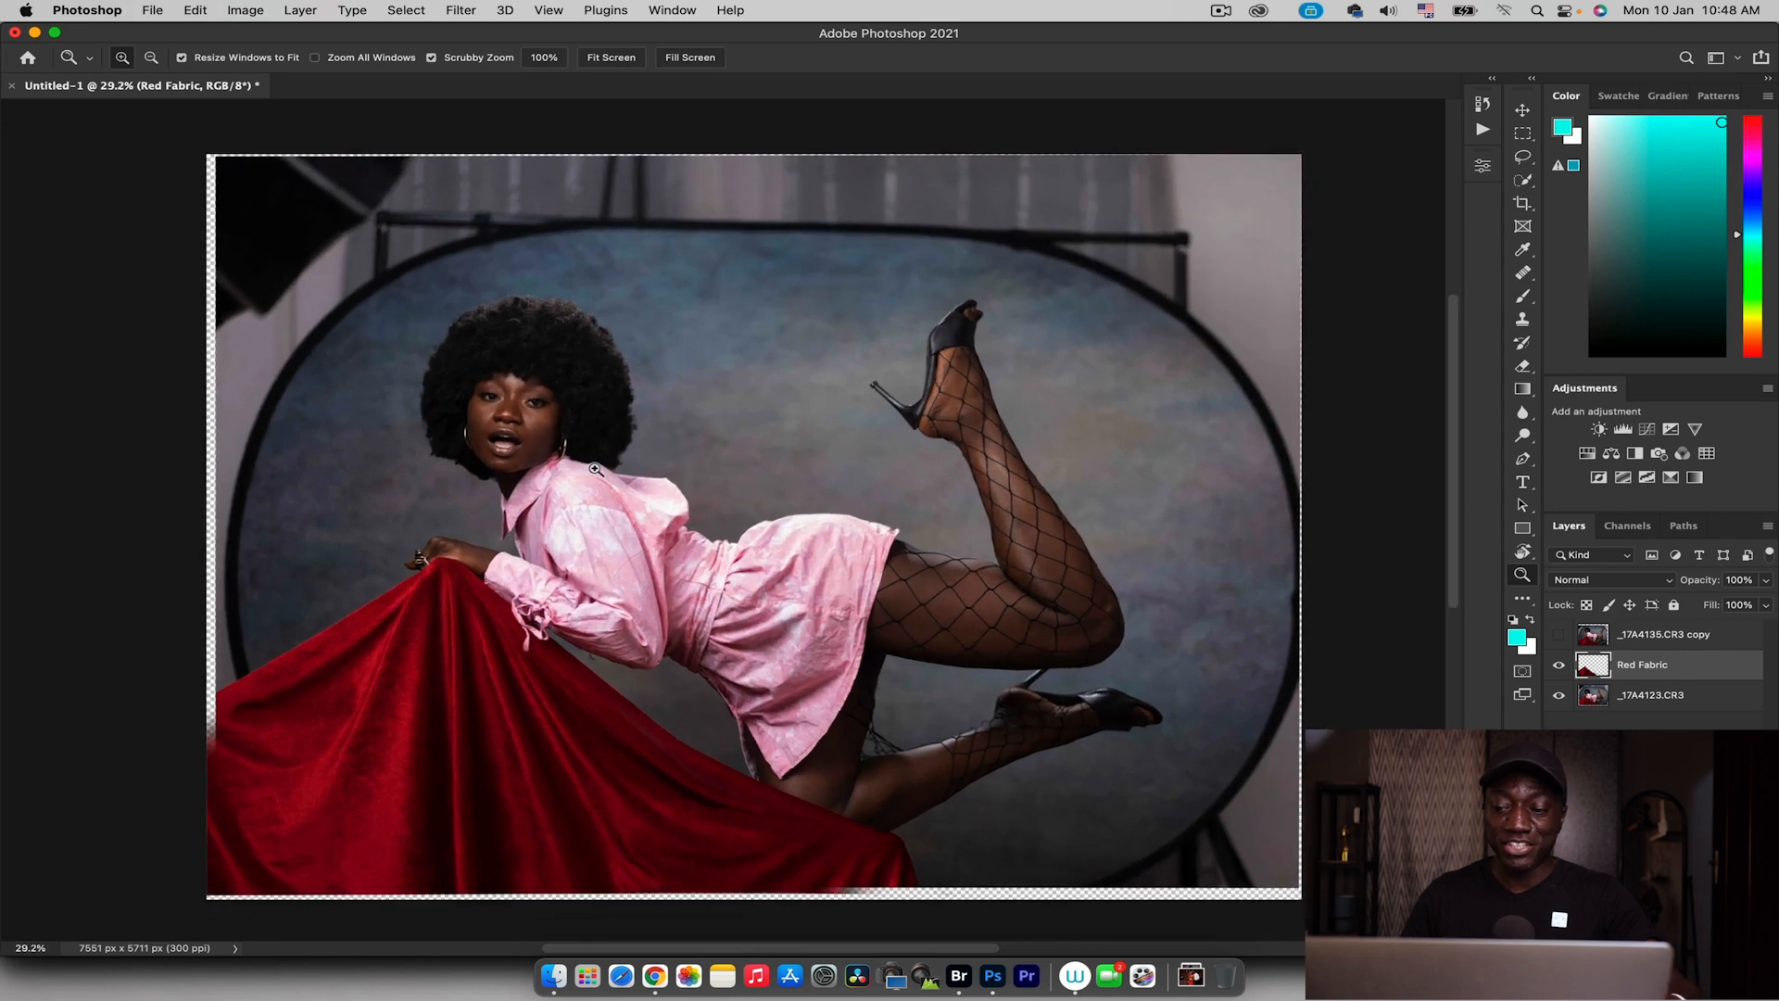
click(1561, 666)
click(1561, 665)
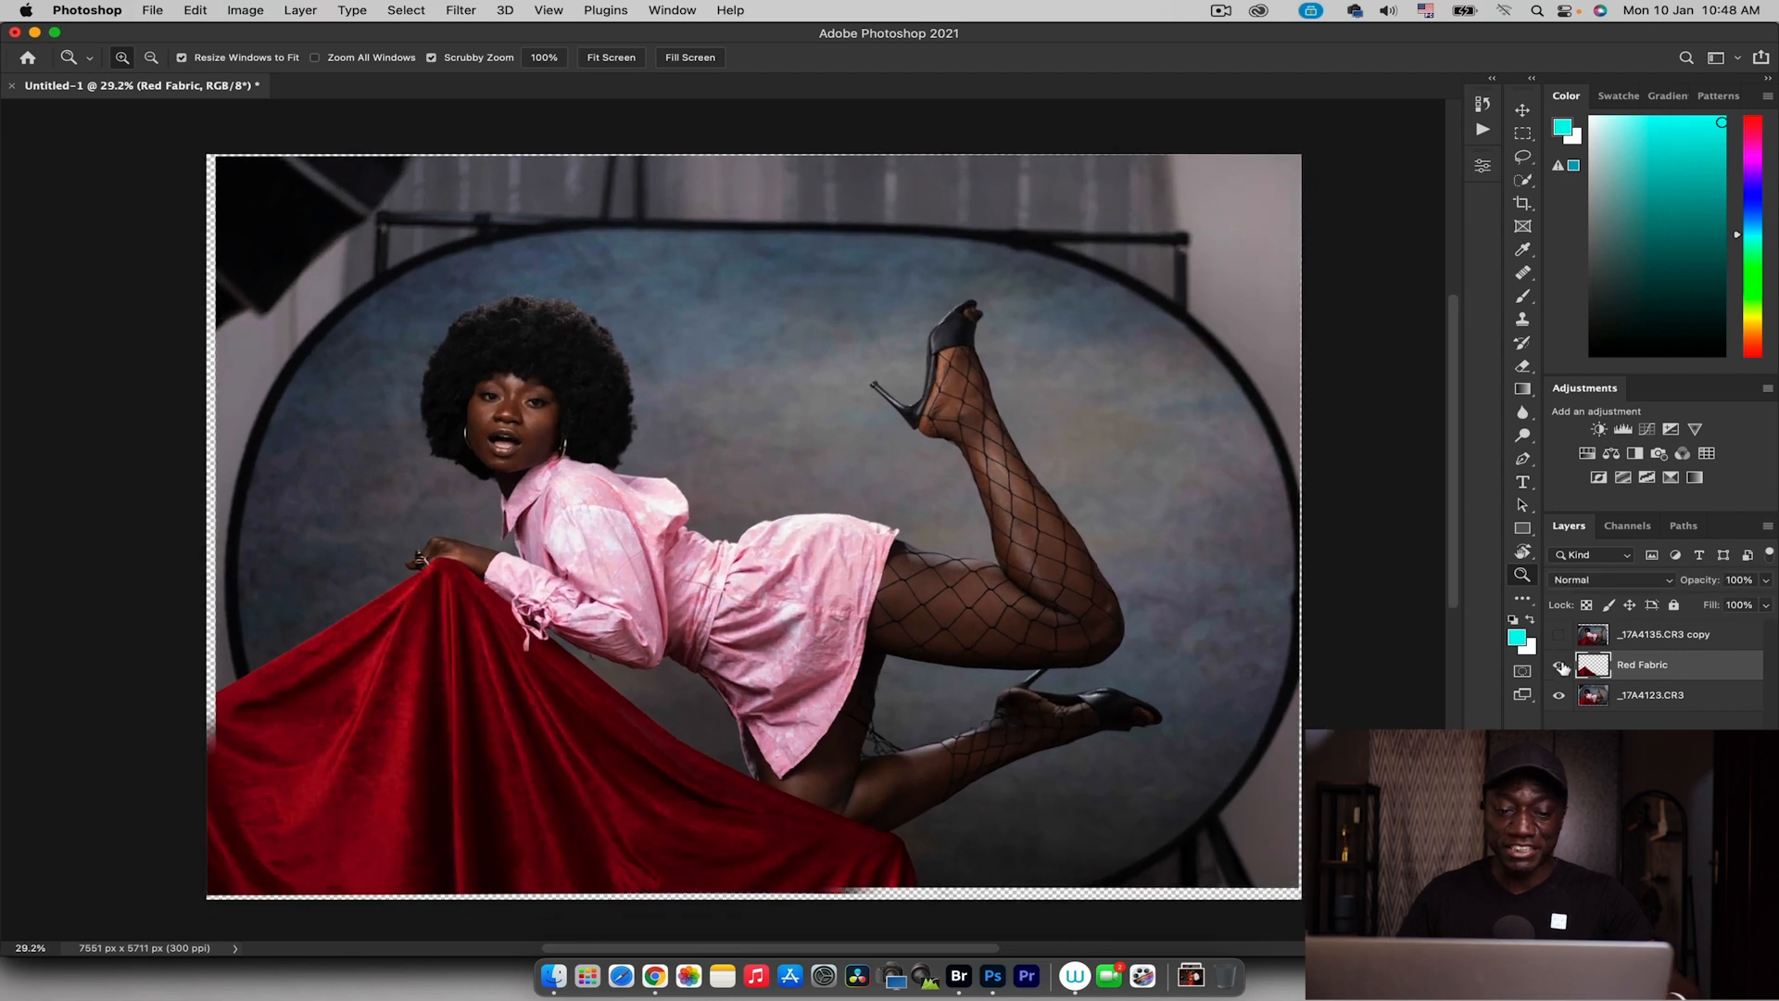
click(1561, 666)
click(1561, 666)
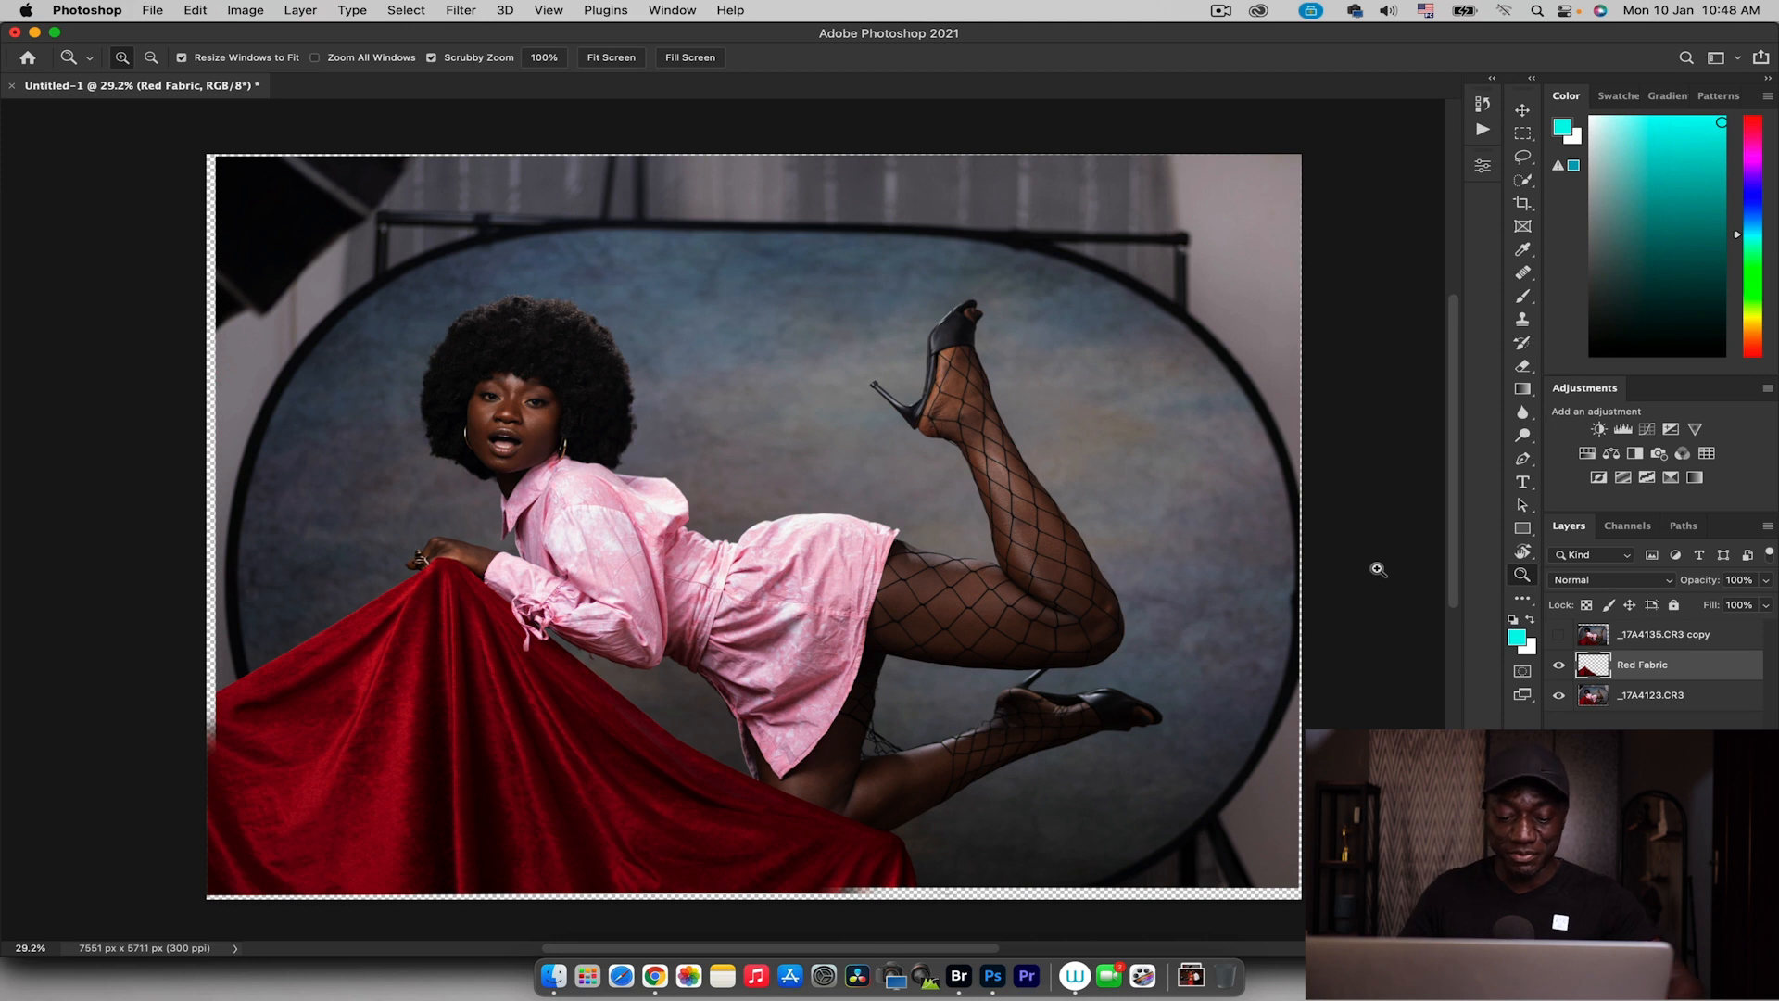
Crop the canvas on all sides to about 6887 × 5208 px, cutting off the transparent edges and the blurred fabric border
key(c)
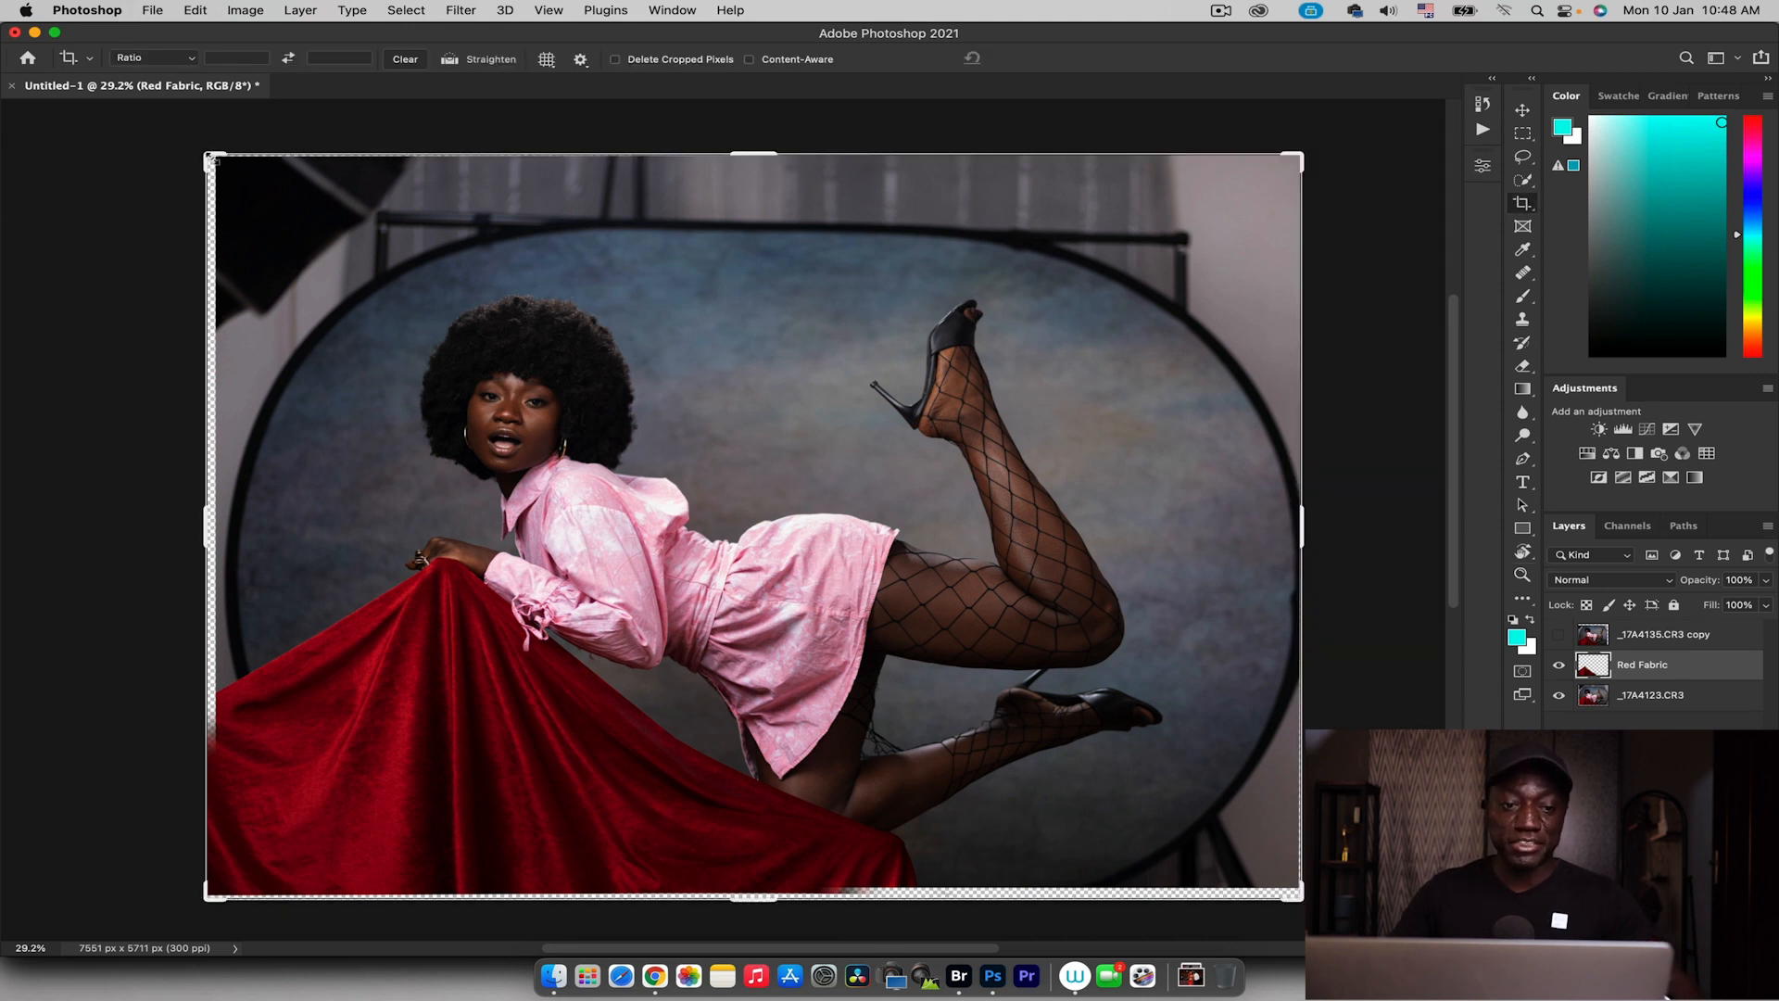
drag(206, 158, 228, 171)
drag(1280, 169, 1267, 173)
drag(1268, 874, 1252, 868)
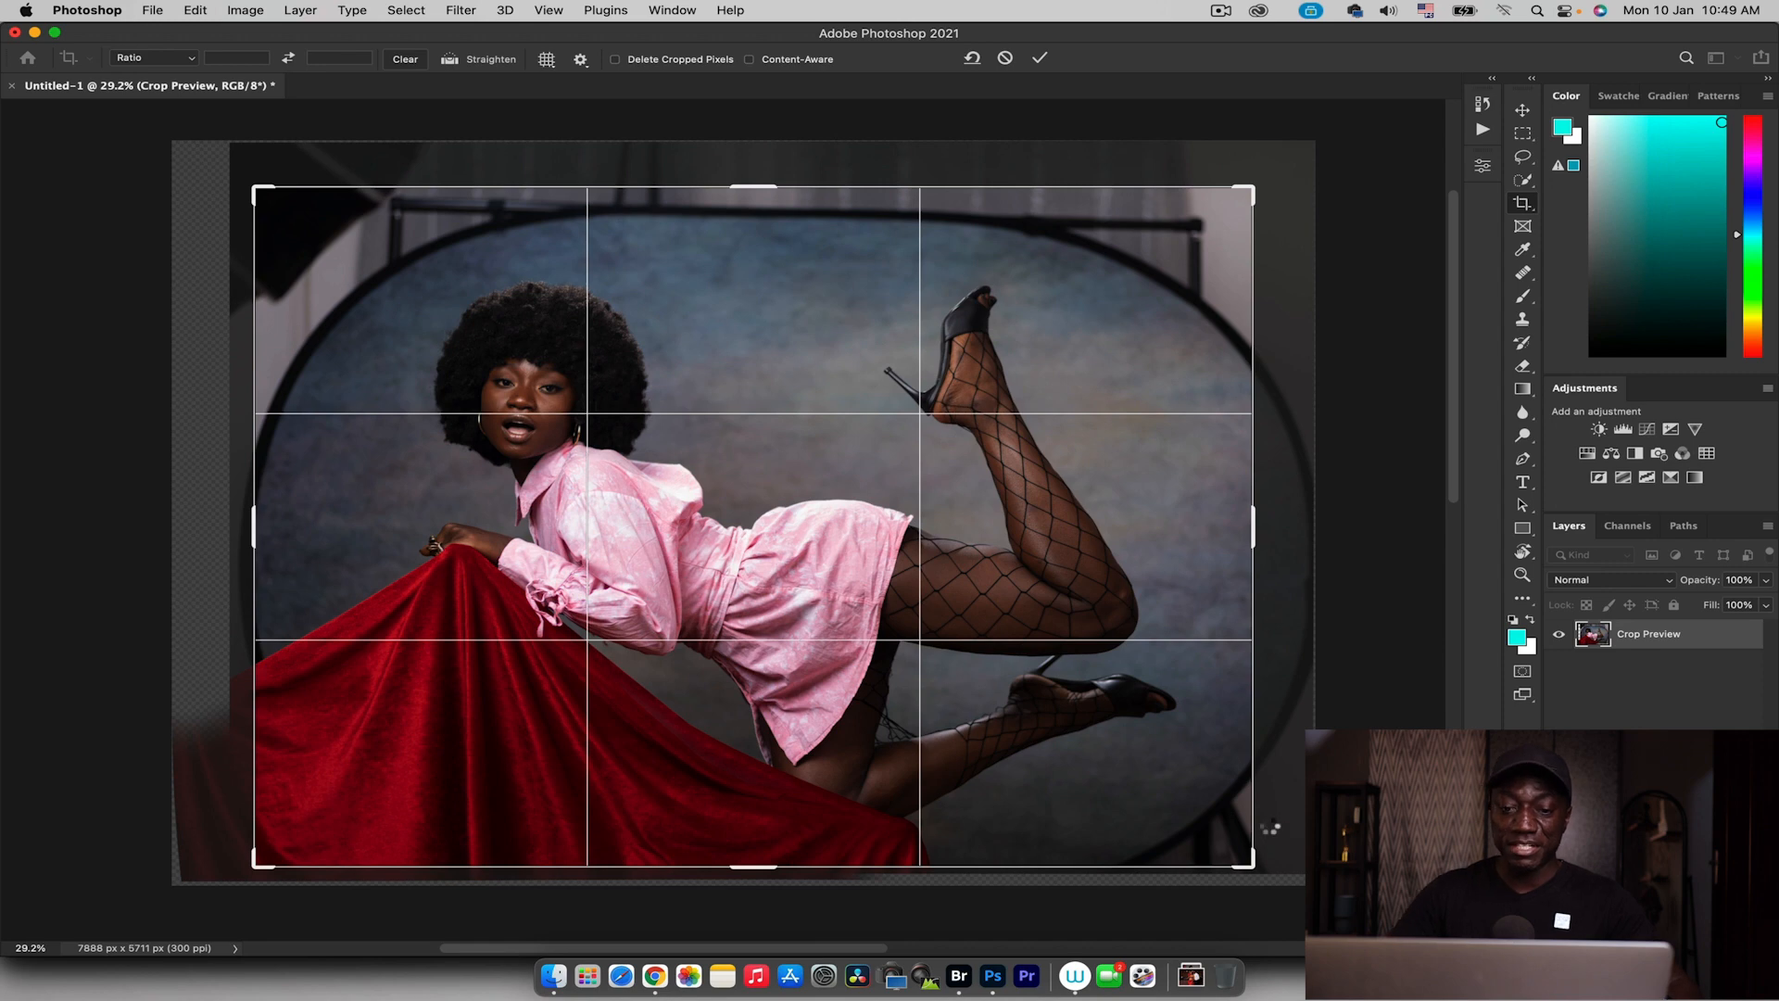
key(Return)
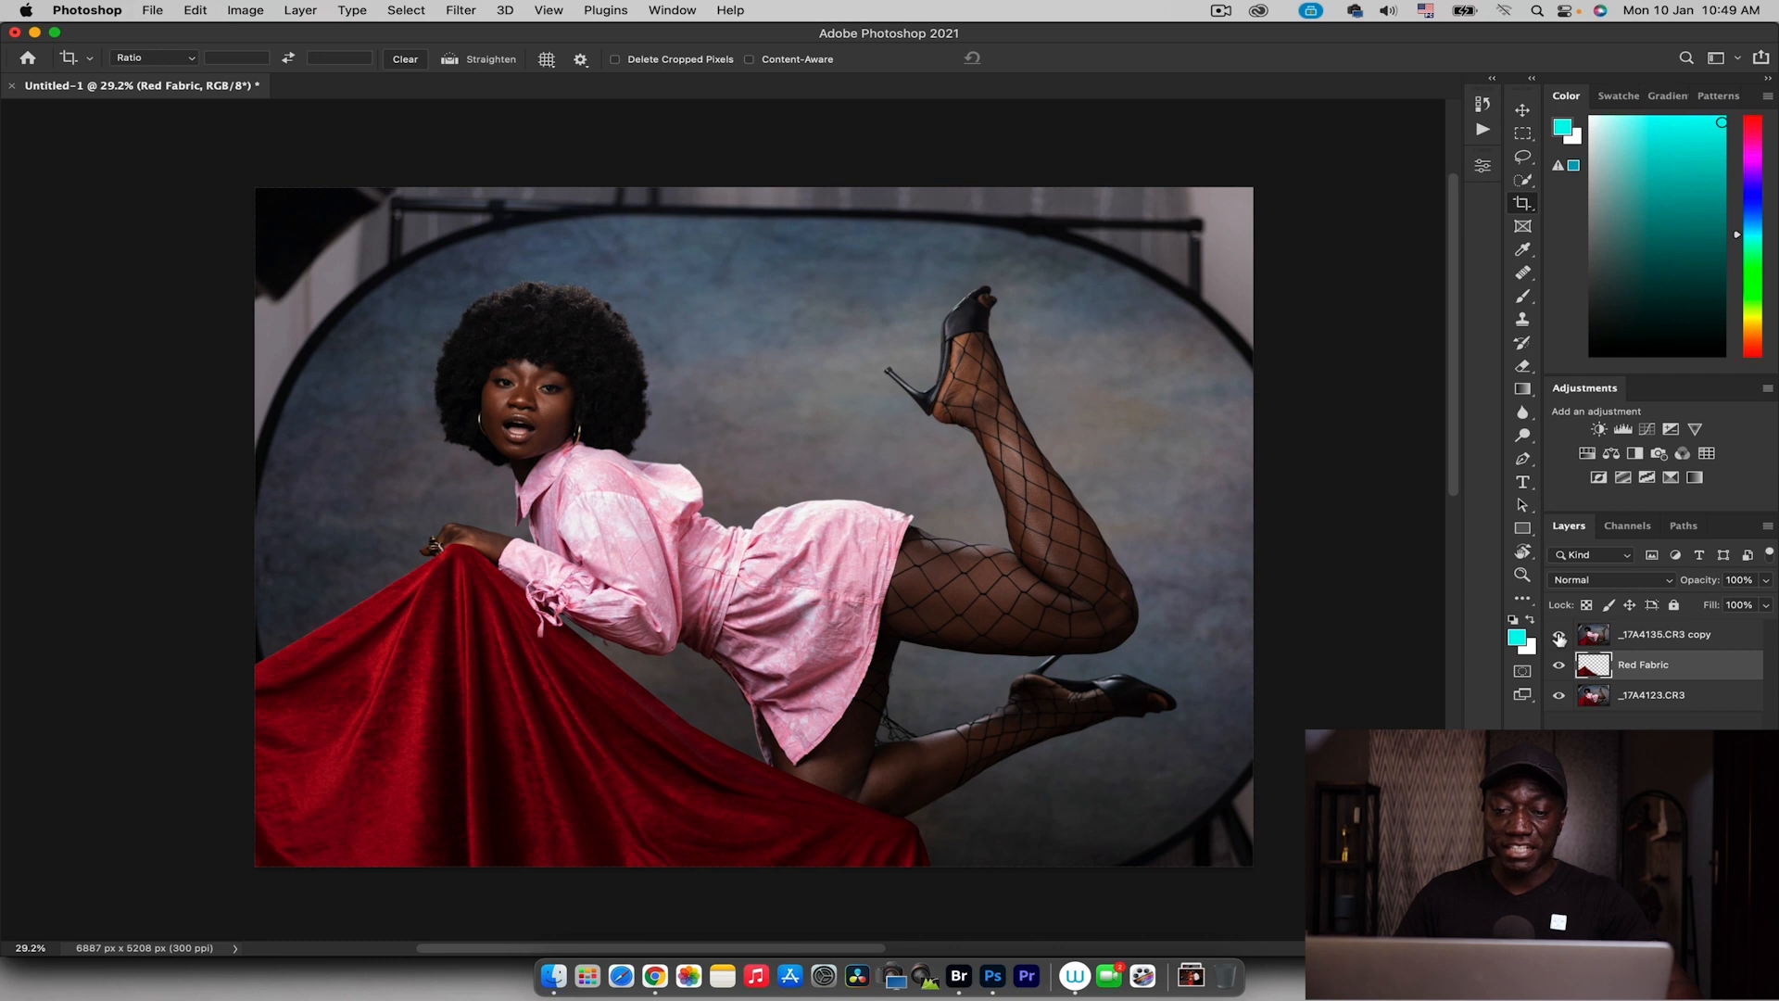
Show the _17A4135.CR3 copy layer, copy a lassoed area around the upper back from it to a new layer, and hide the source layer
click(1560, 635)
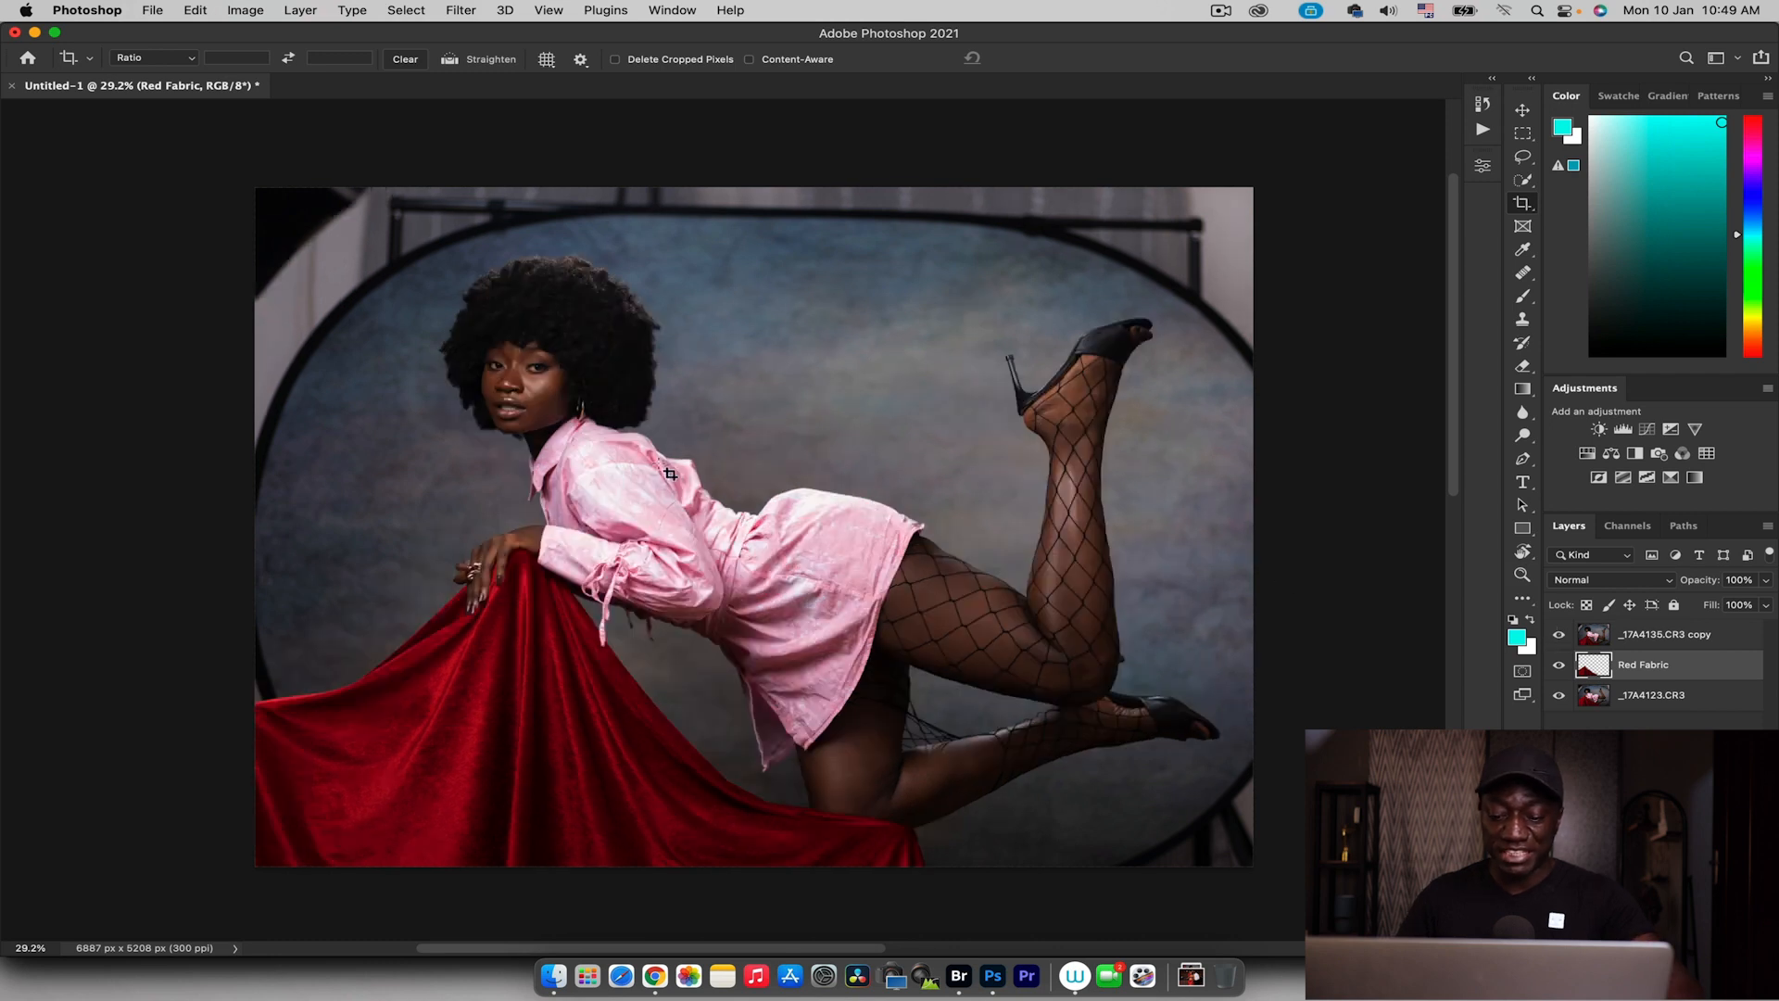
key(l)
mouse_move(652, 395)
mouse_down()
mouse_move(606, 416)
mouse_move(608, 469)
mouse_up()
mouse_move(795, 515)
mouse_down()
mouse_move(779, 459)
mouse_move(660, 393)
mouse_up()
key(super+j)
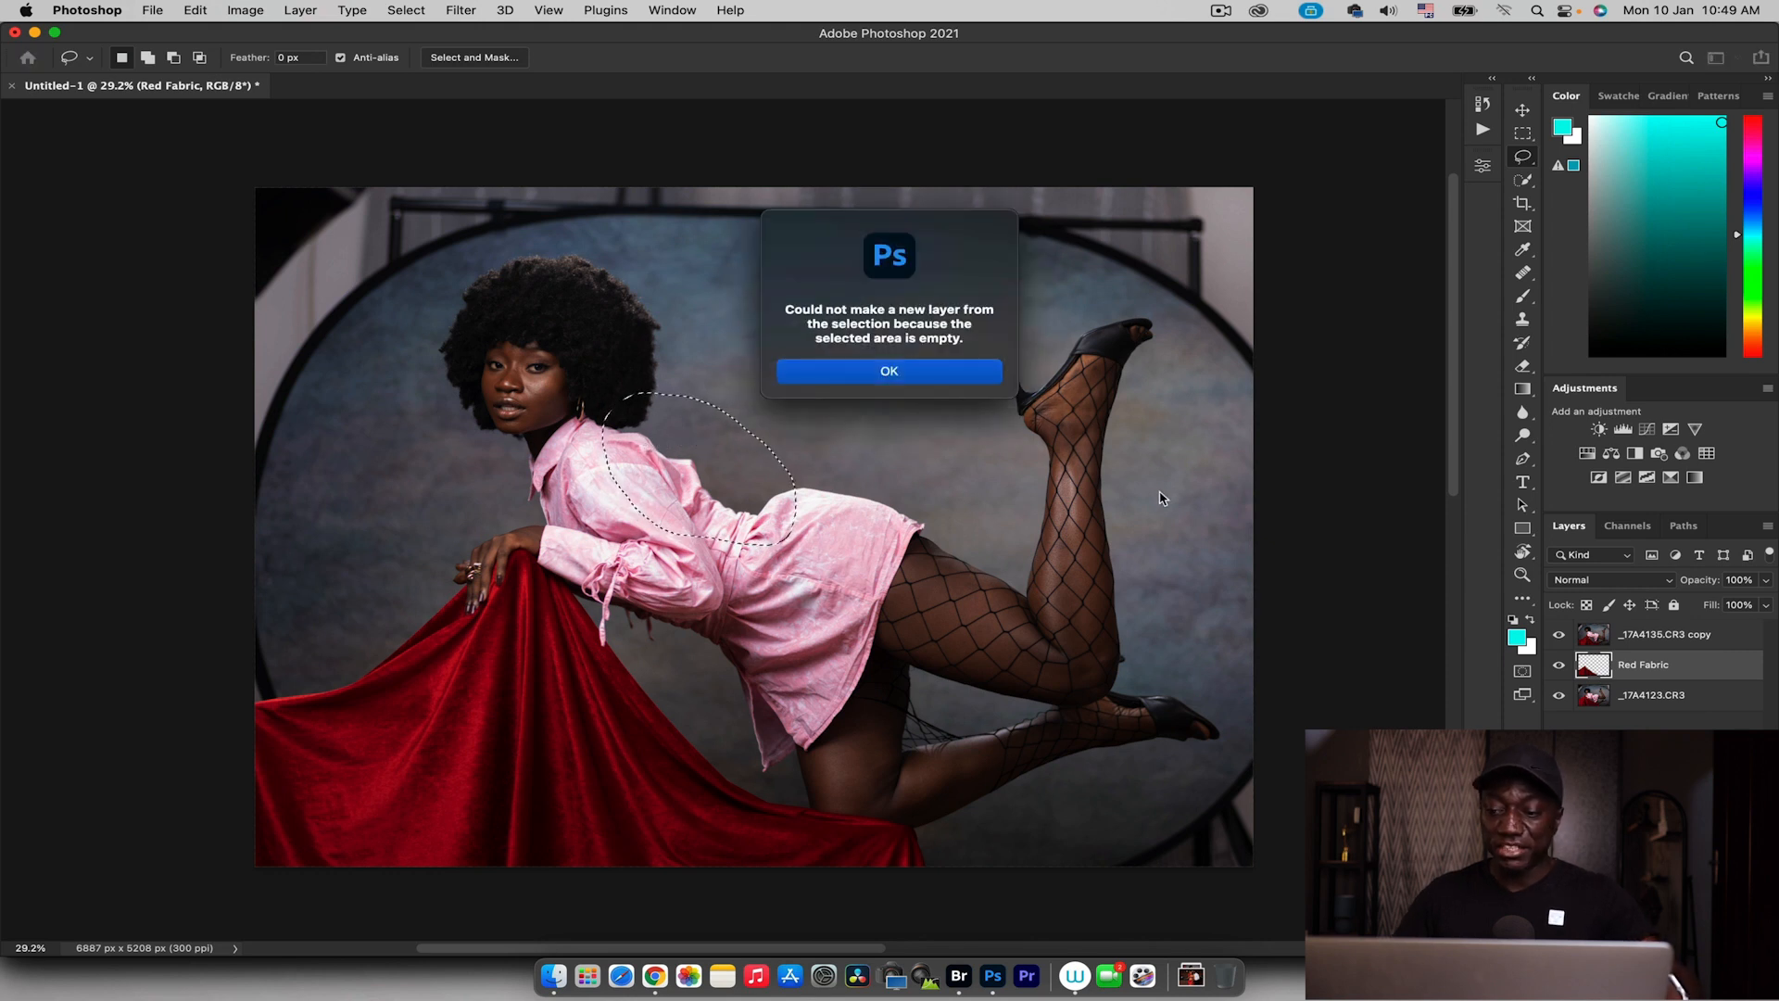
click(923, 375)
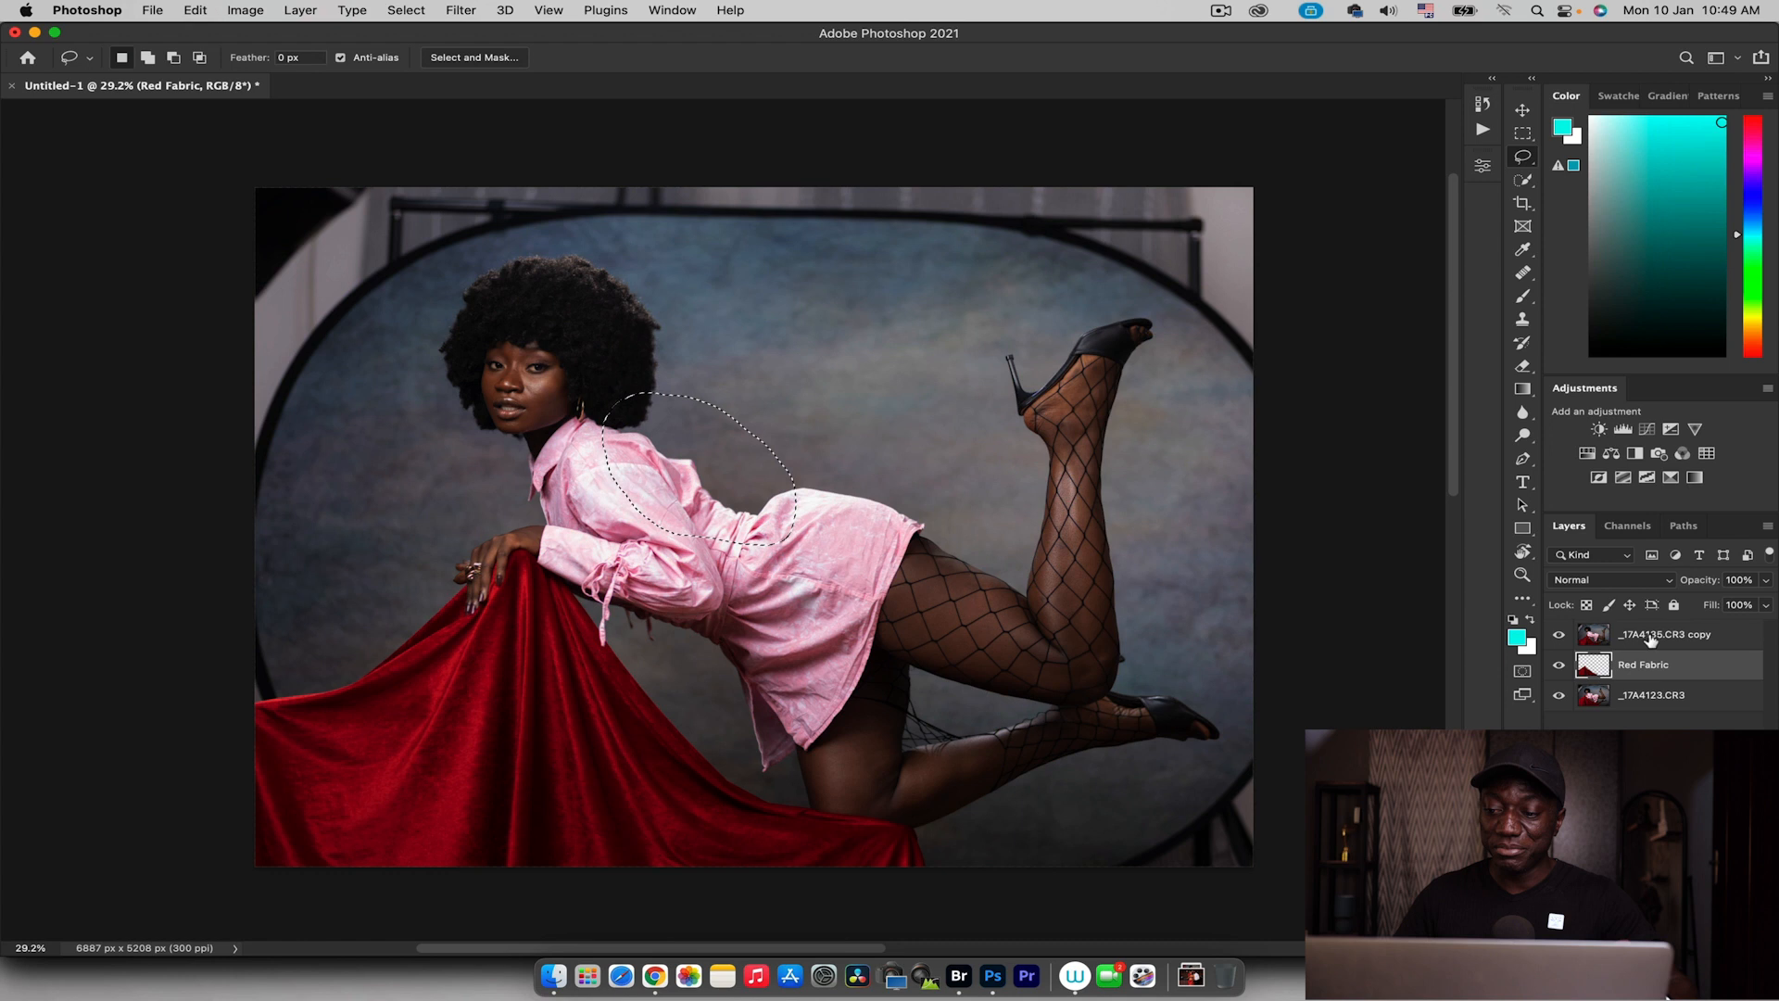
click(1659, 633)
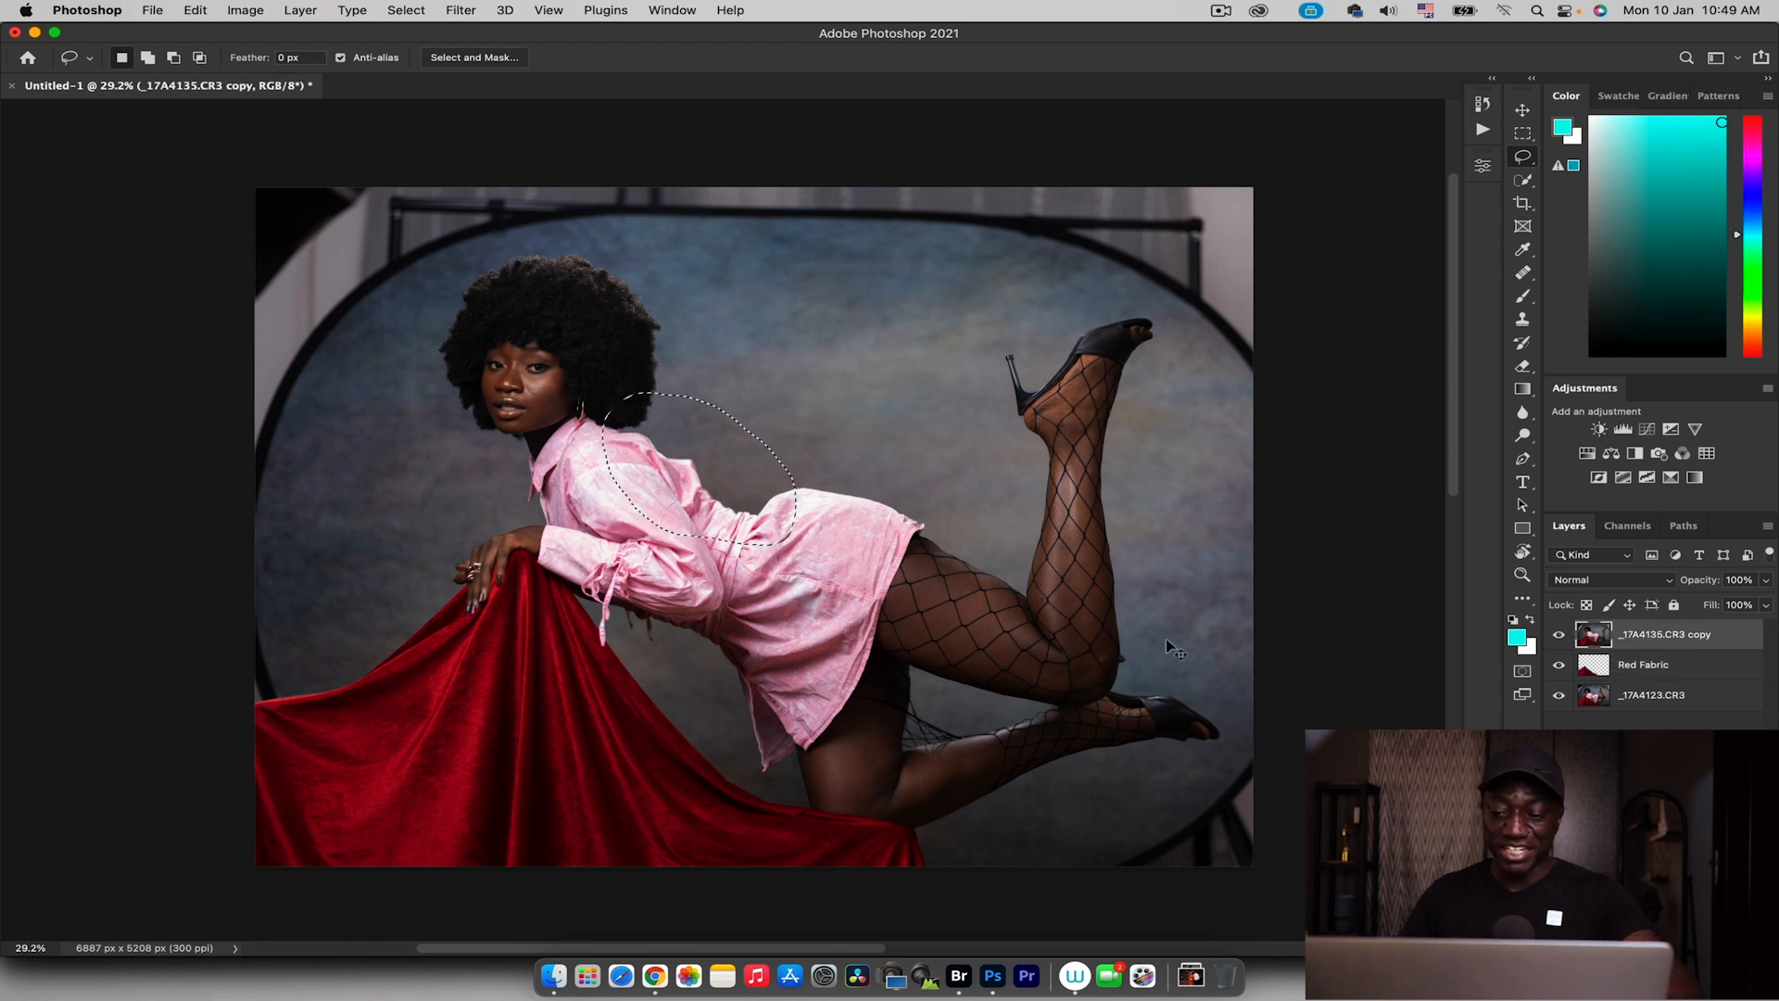
key(super+j)
click(1562, 668)
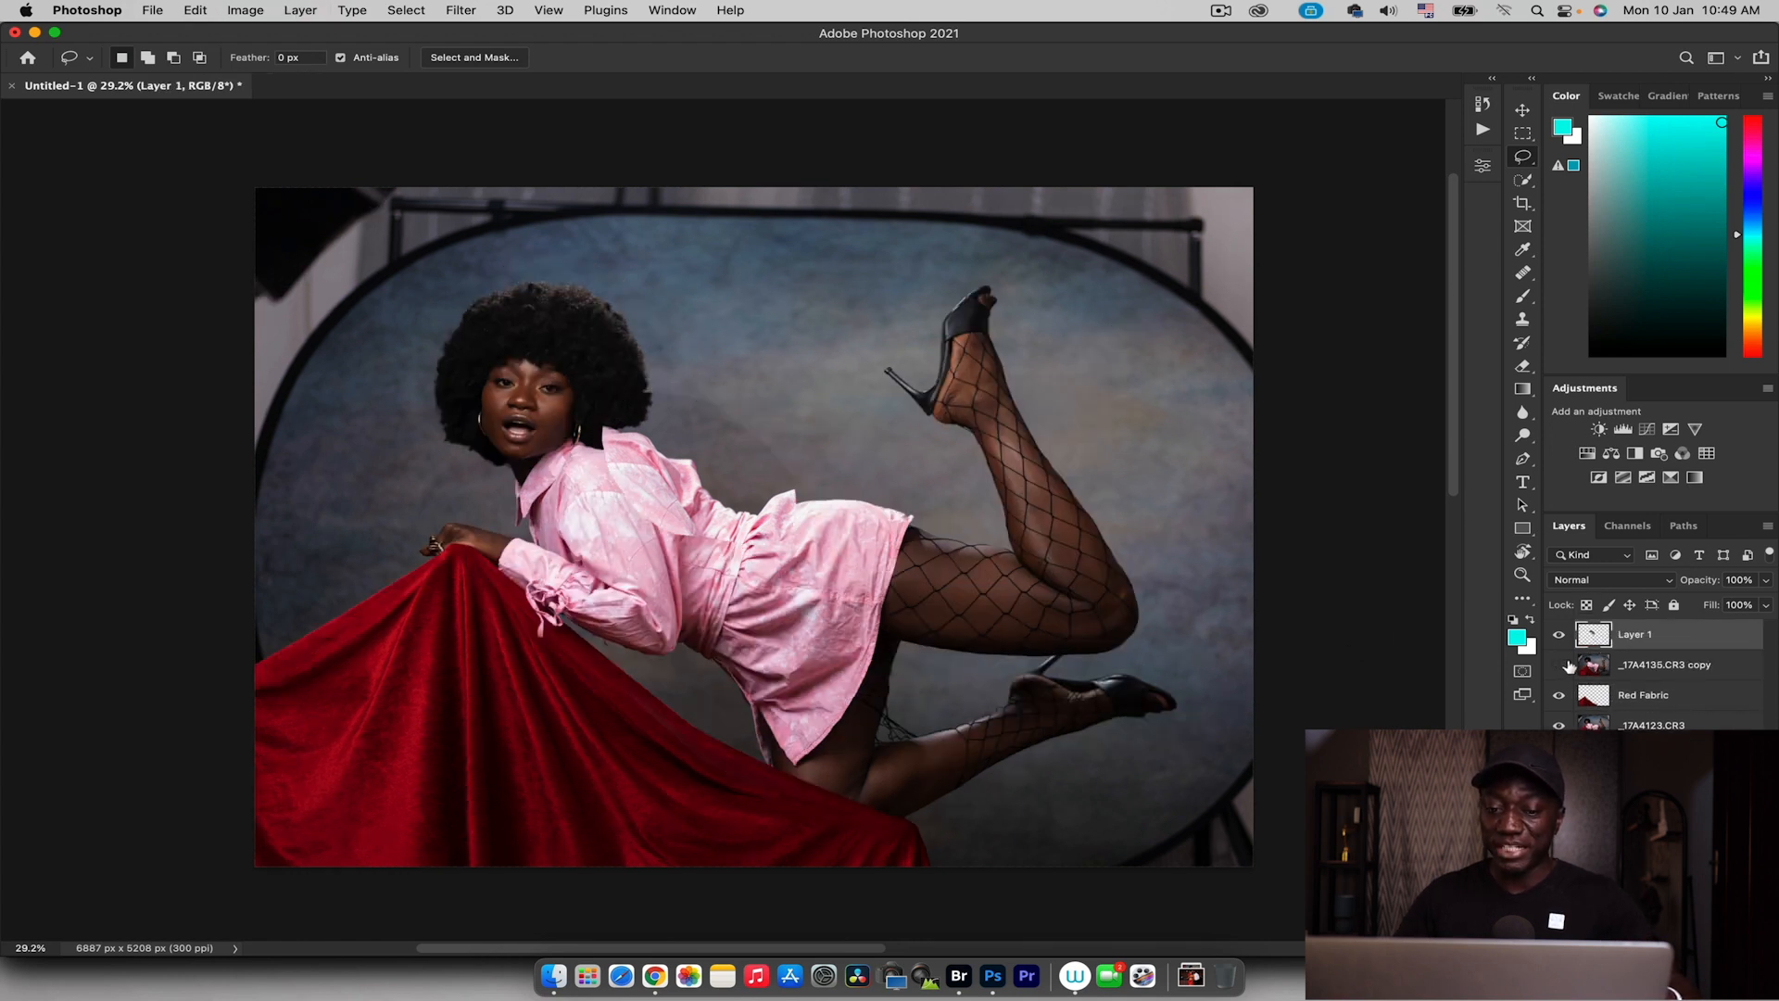
Lower Layer 1's opacity to 84% and transform the back patch to fit the dress, rotating it about -1.57° and enlarging it to about 100.86% × 100.39%
key(z)
drag(645, 491, 1208, 484)
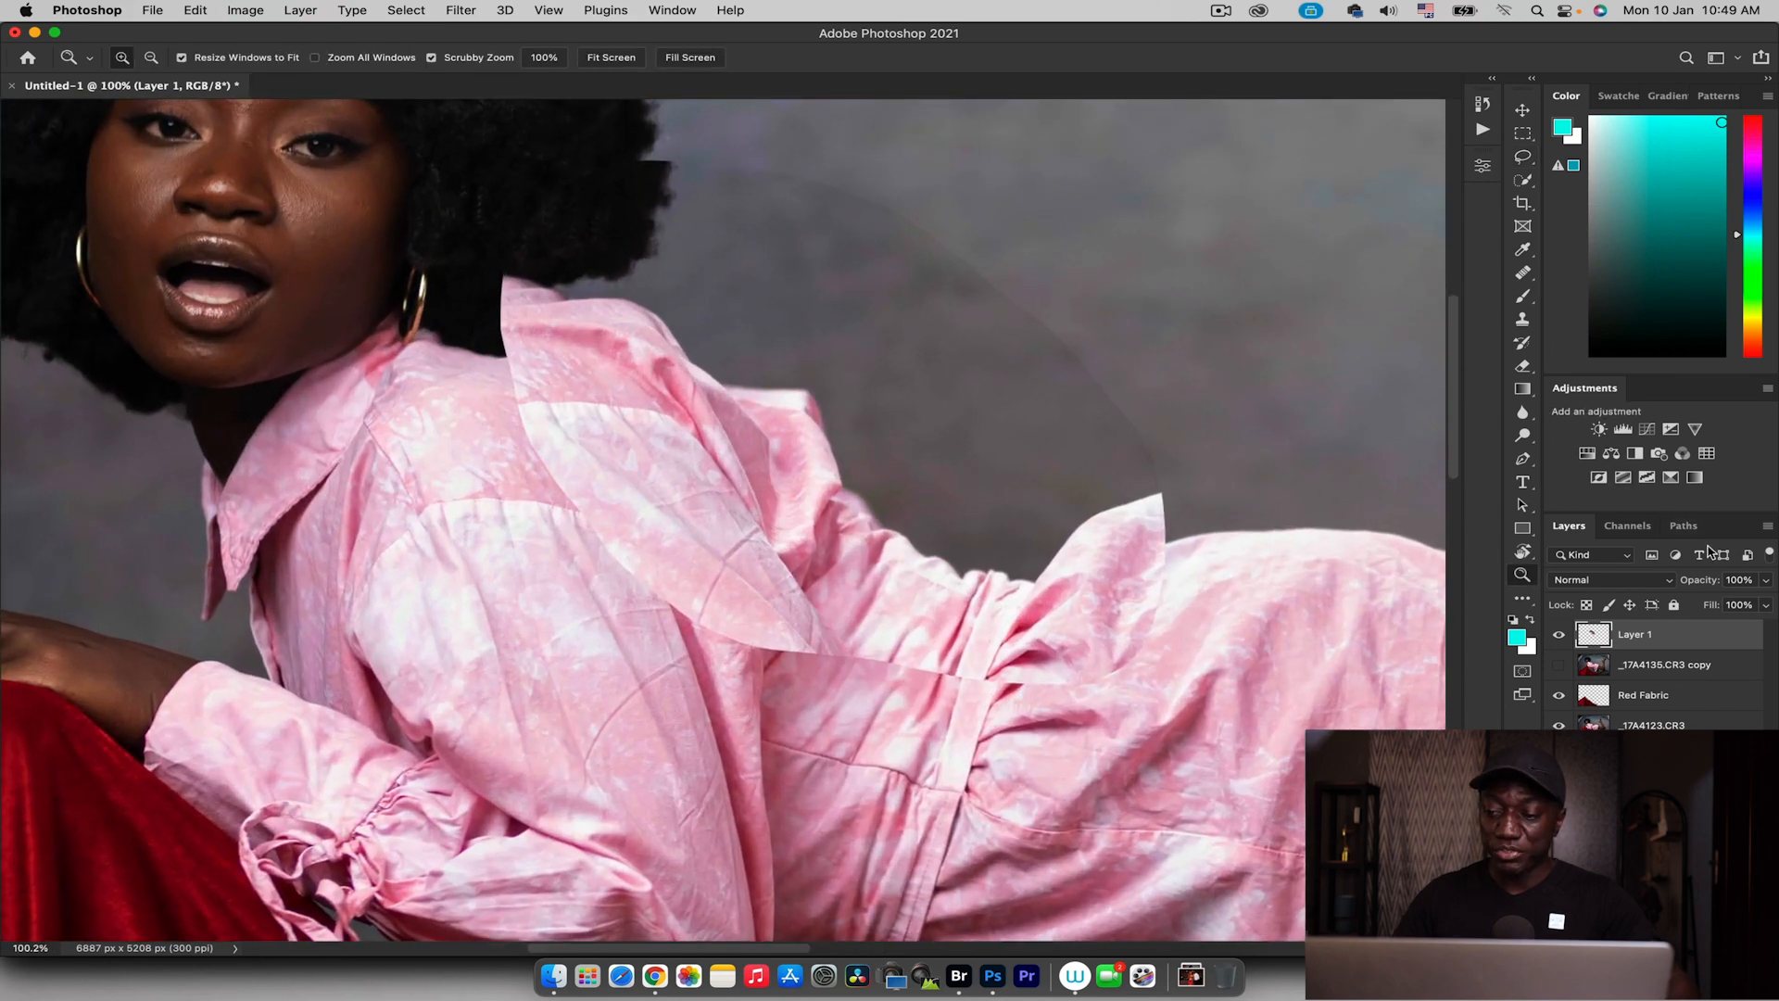
drag(1699, 581, 1688, 585)
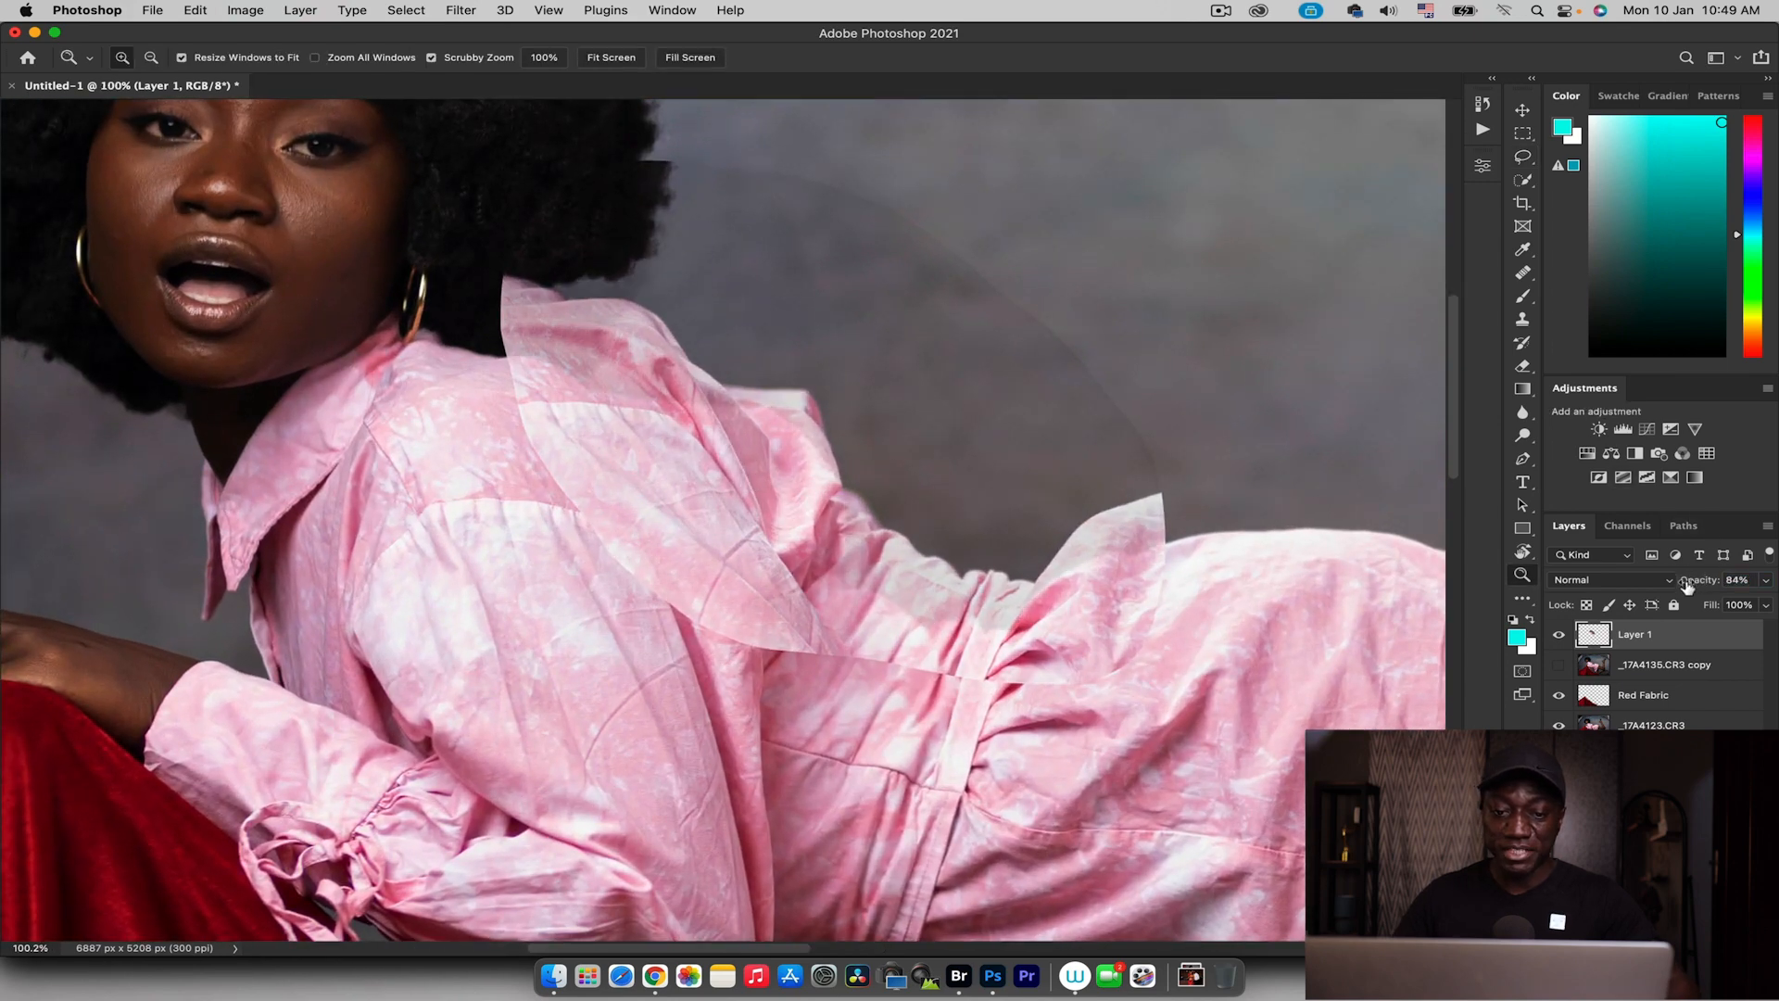
key(super+t)
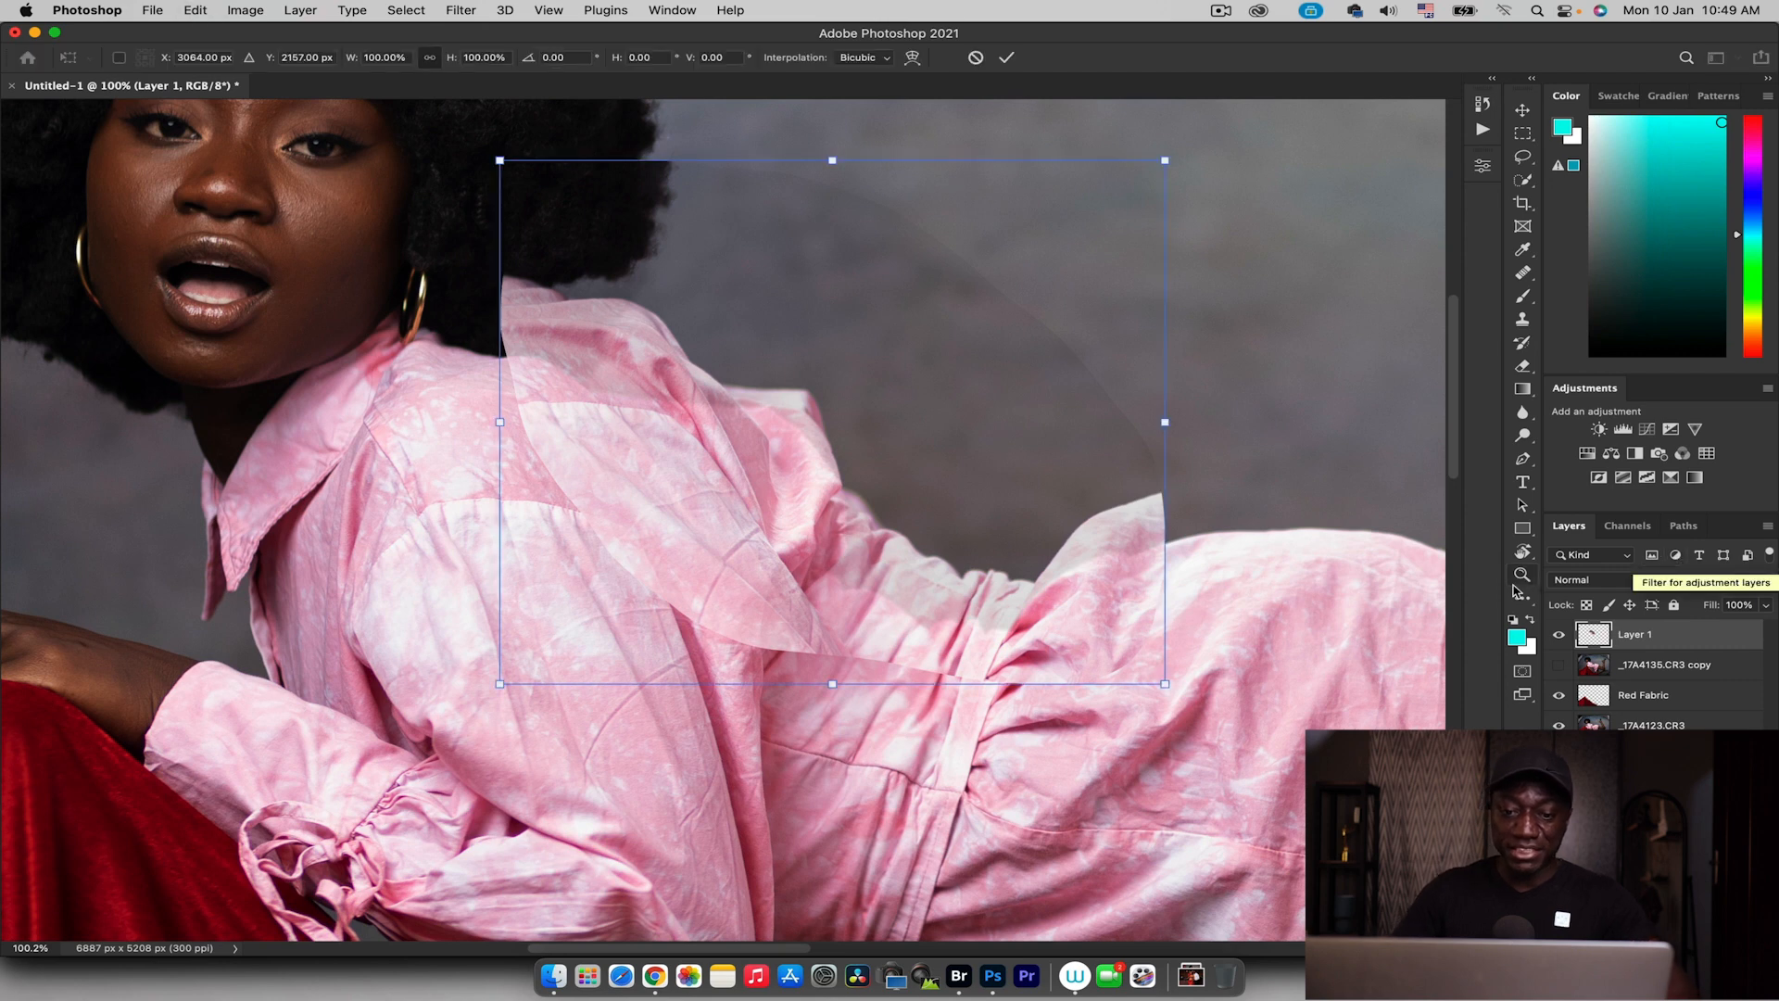
drag(748, 372, 743, 441)
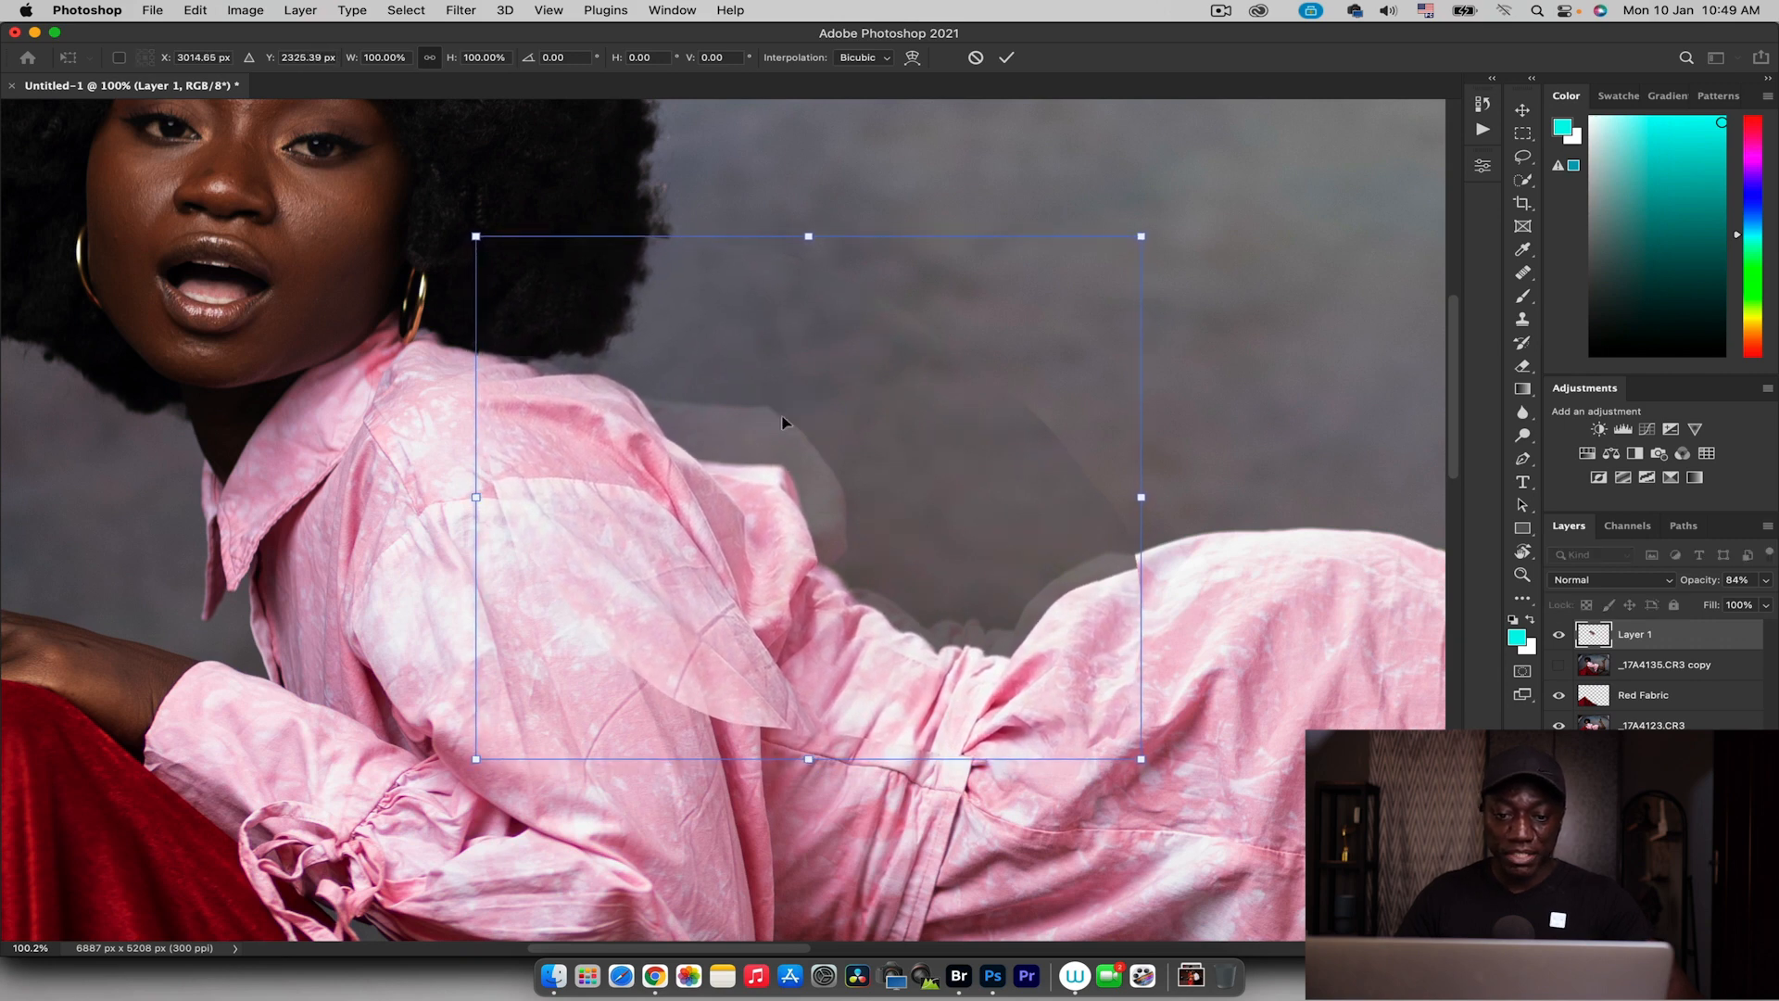
drag(1181, 327, 1175, 317)
drag(854, 439, 851, 429)
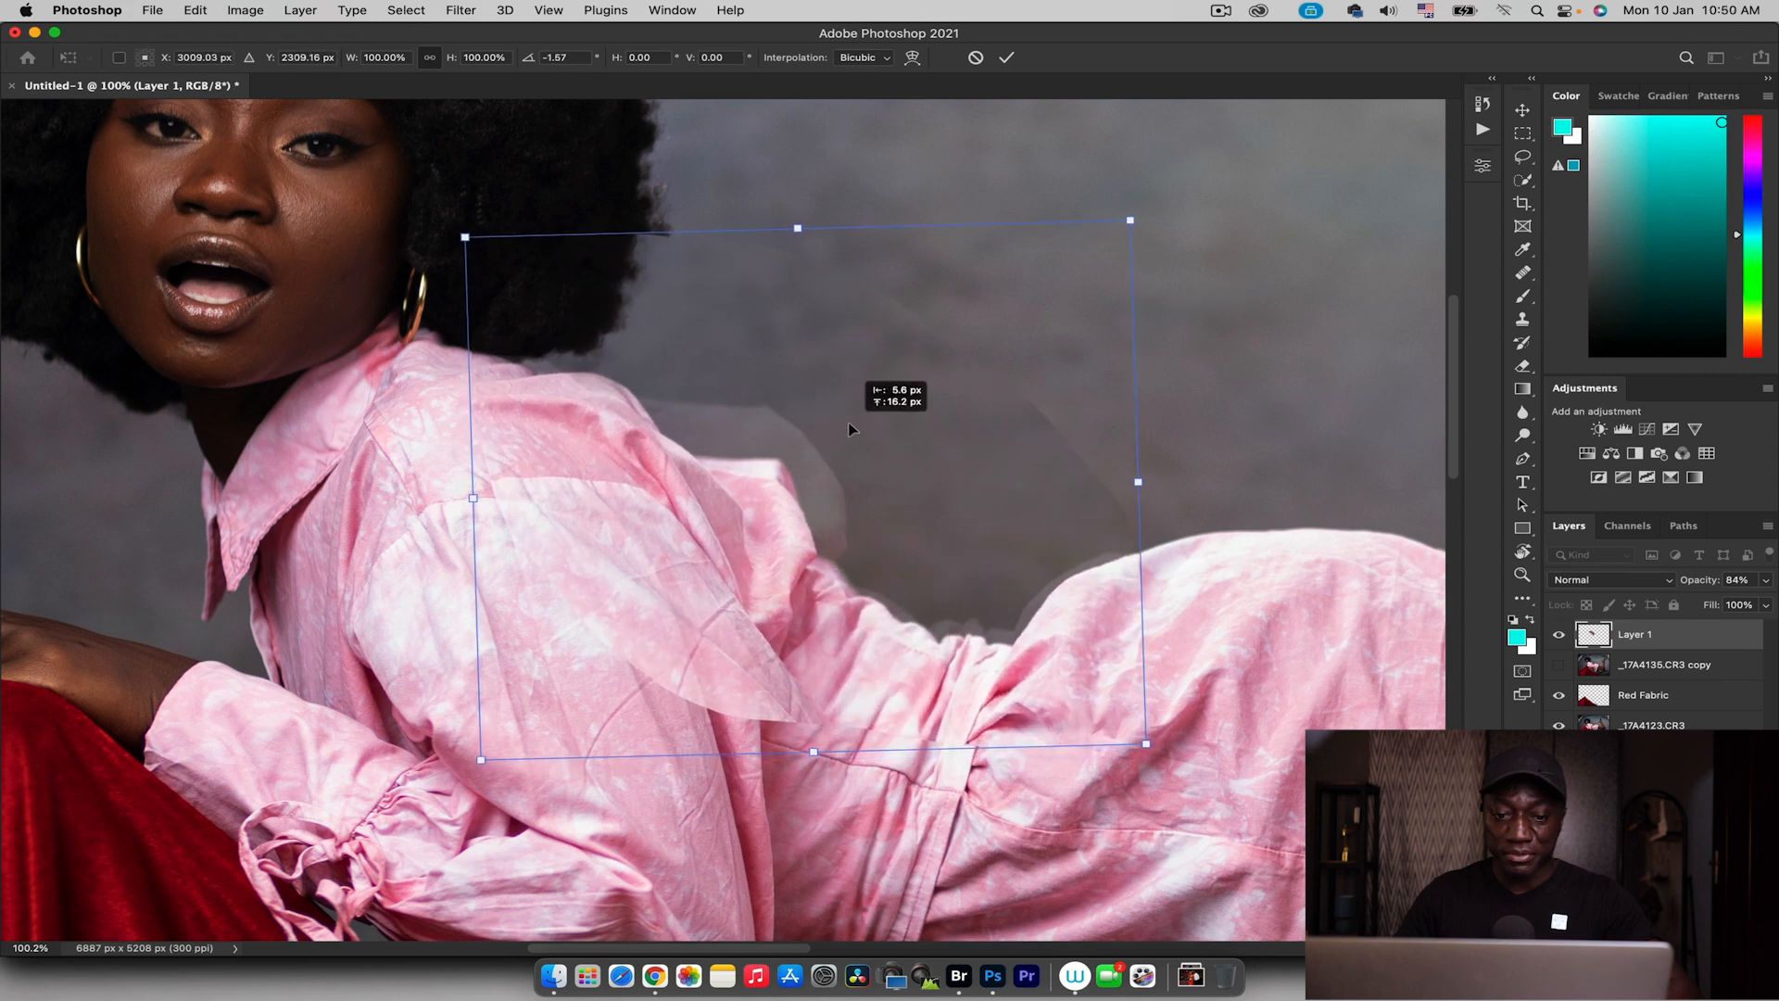
drag(851, 430, 854, 430)
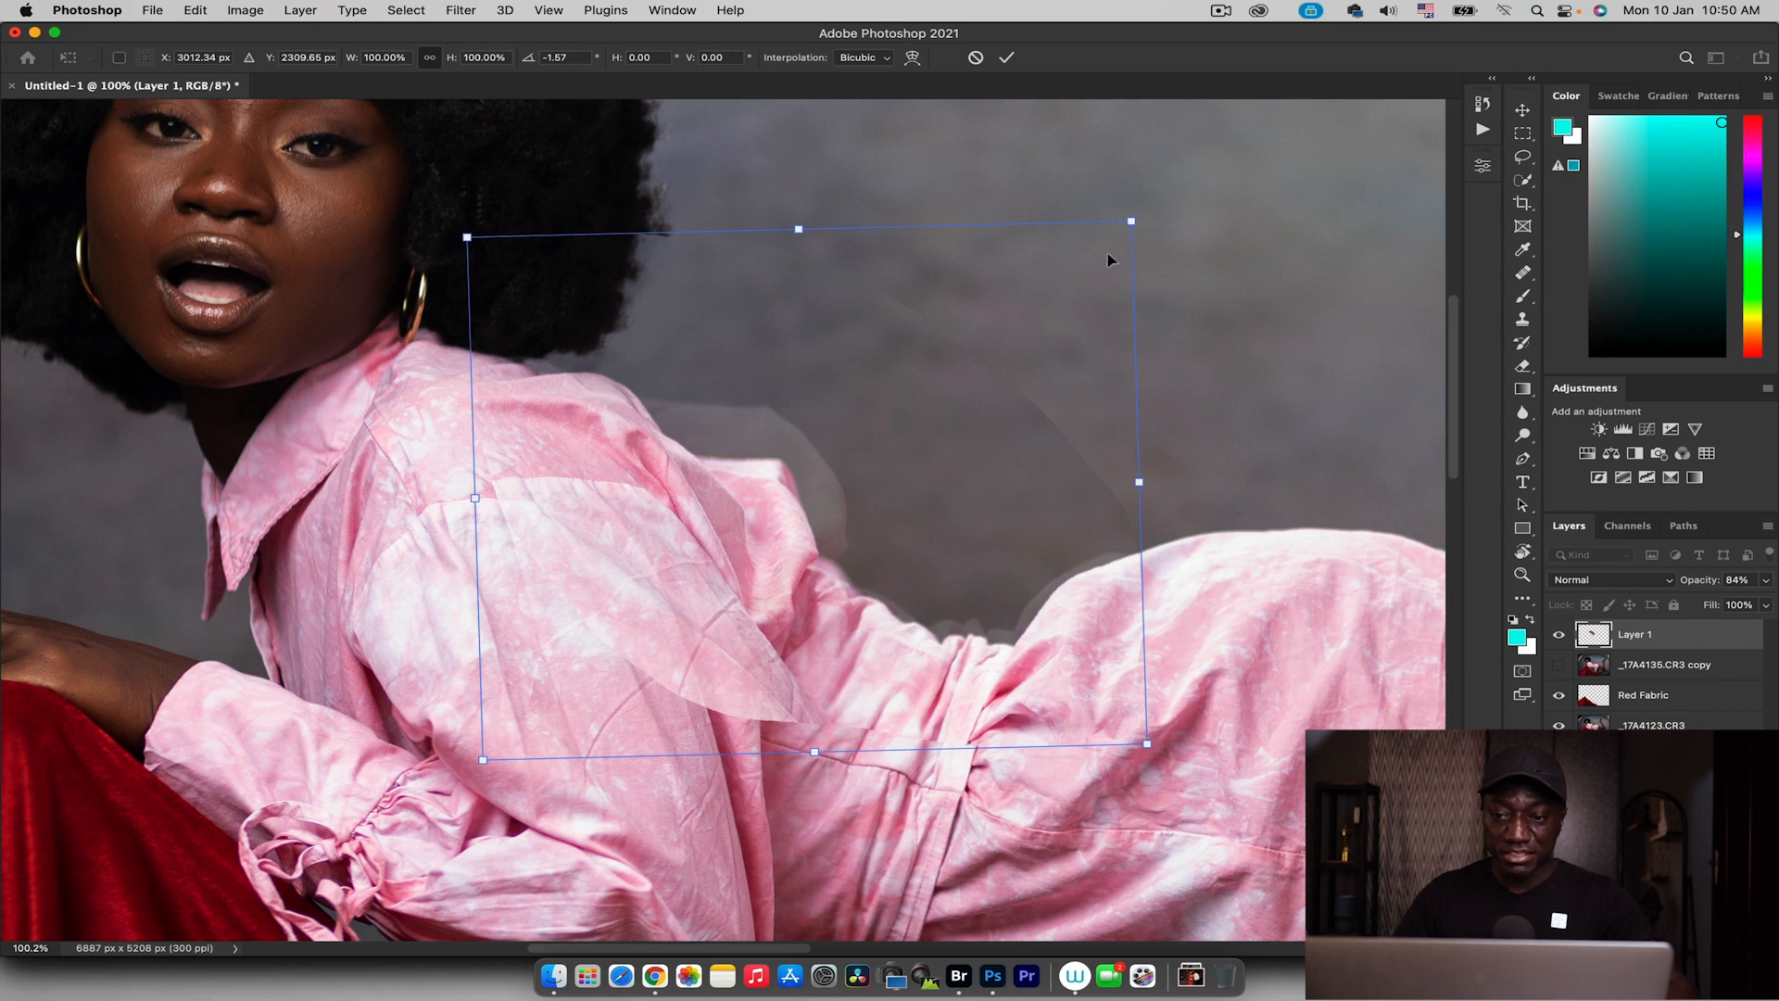
drag(1132, 221, 1129, 222)
drag(466, 238, 461, 237)
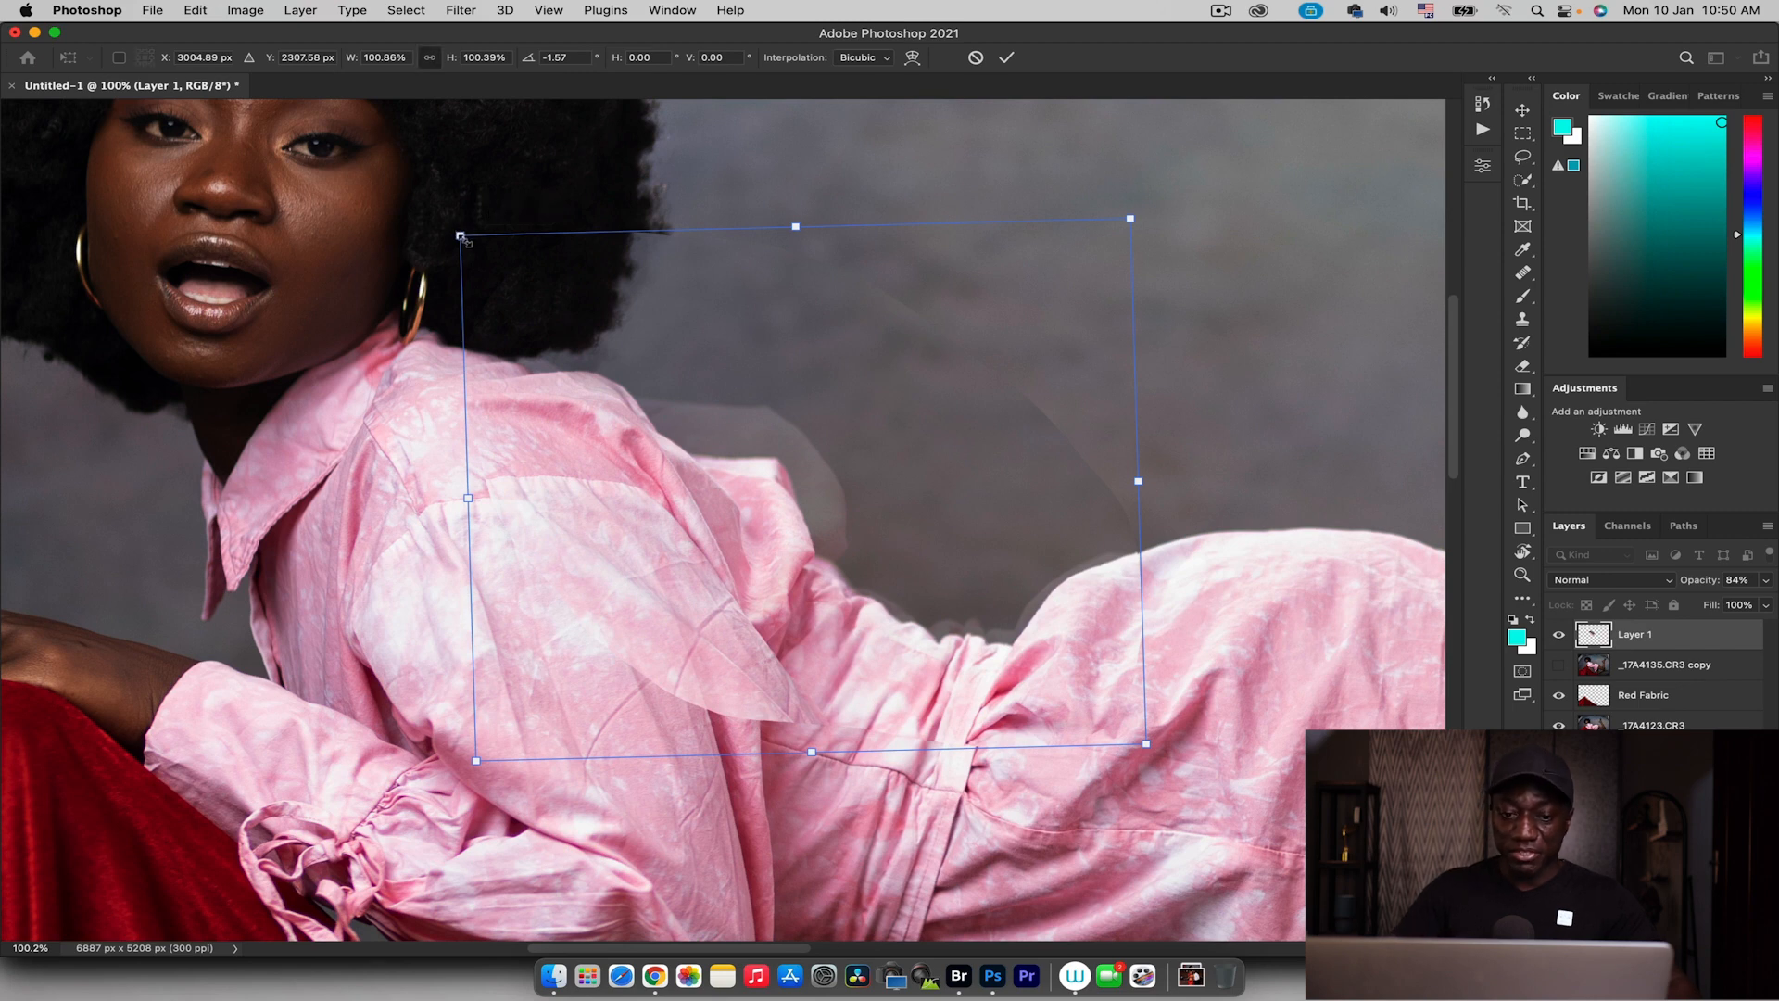
key(Return)
Restore Layer 1's opacity to 100%, add a layer mask, and mask out the patch's edges over the sleeve, shoulder and hair
key(z)
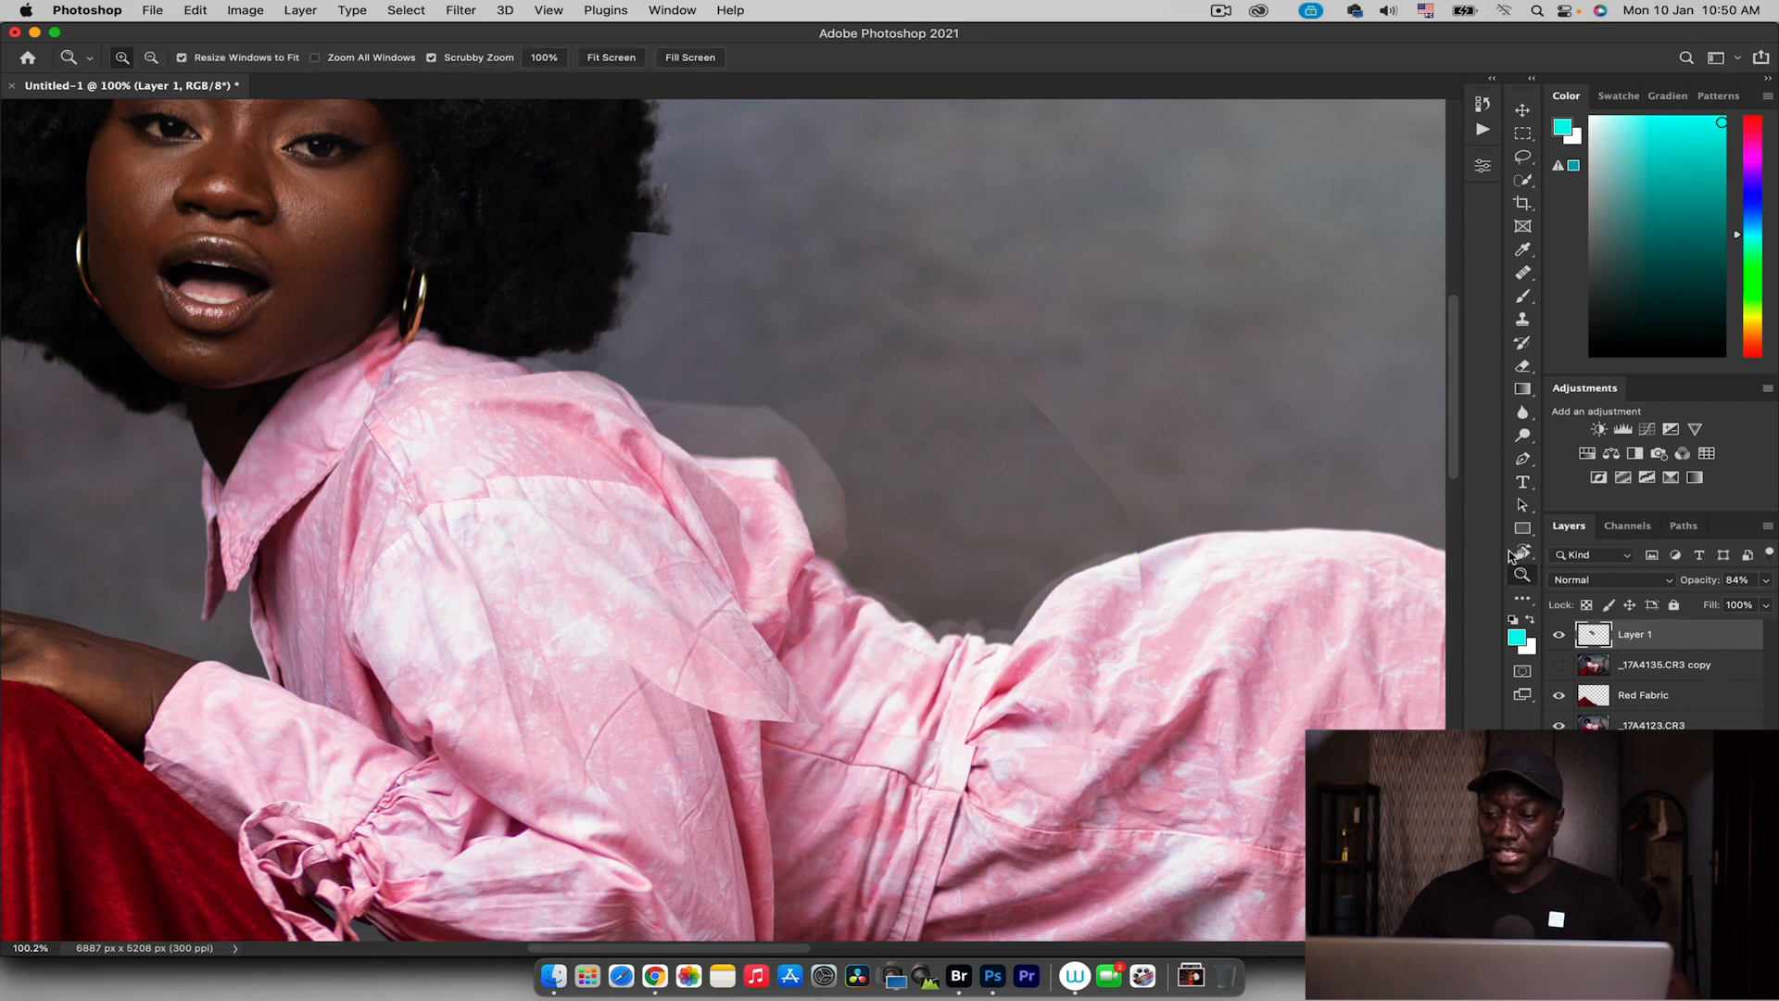
drag(1695, 578, 1772, 578)
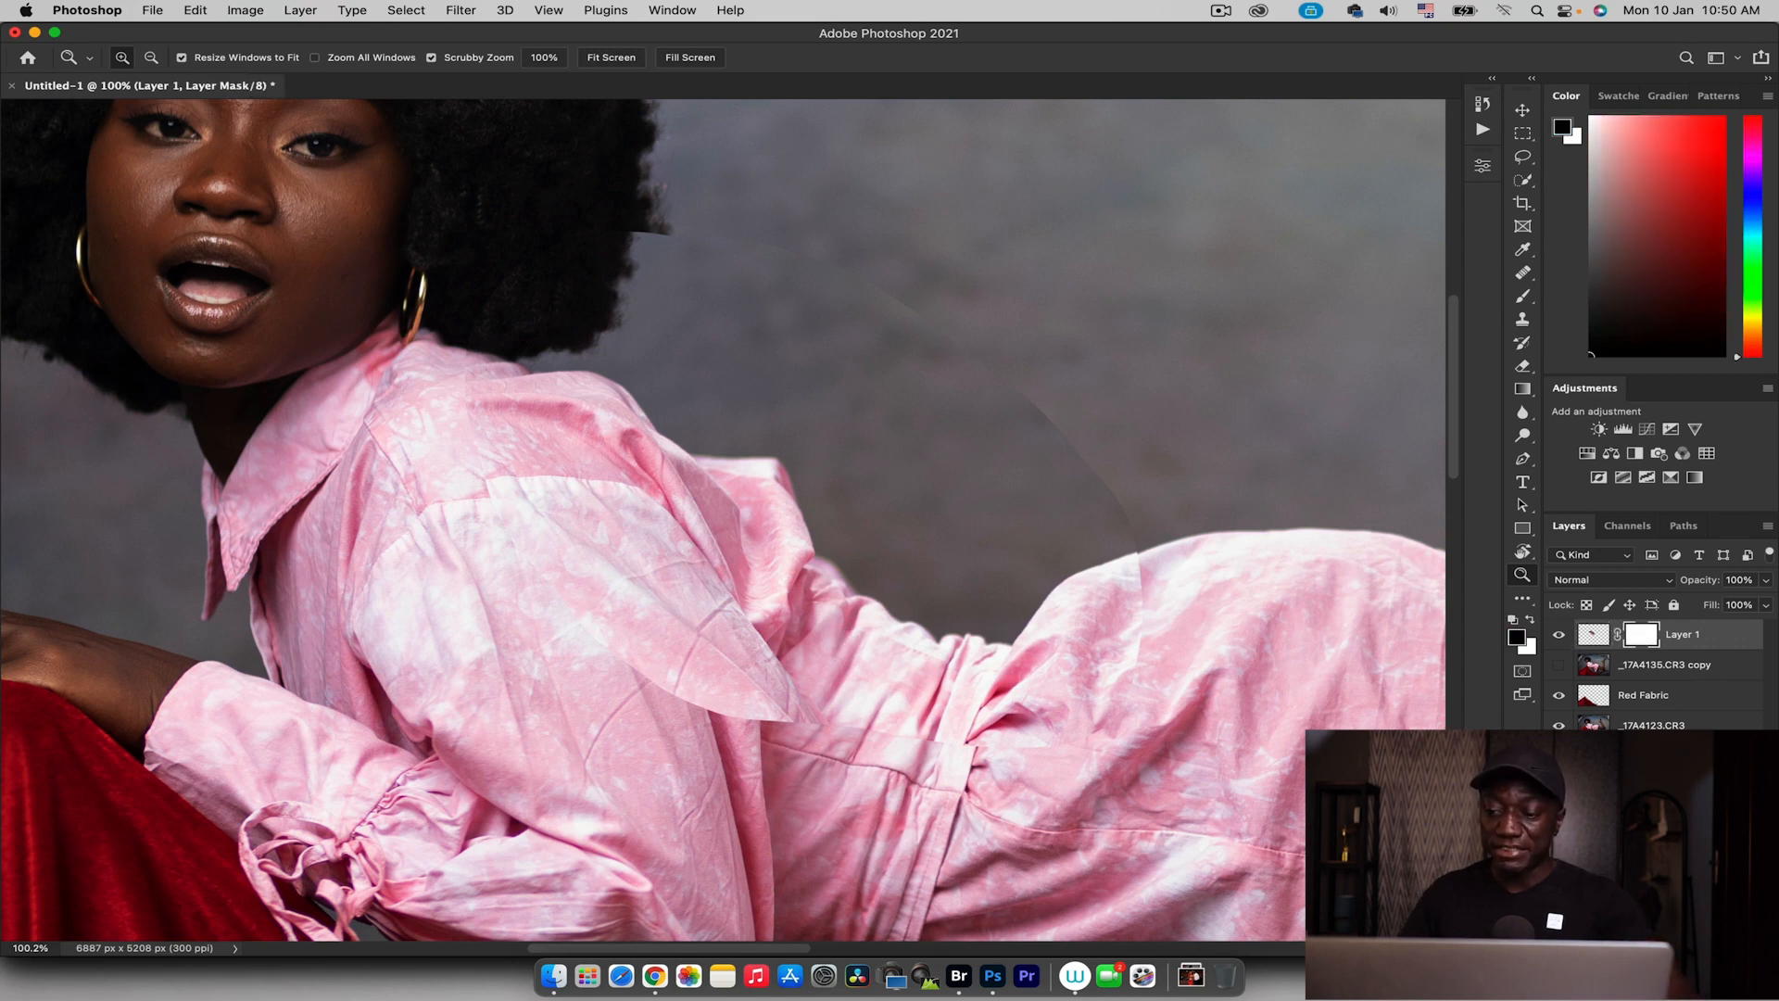
key(b)
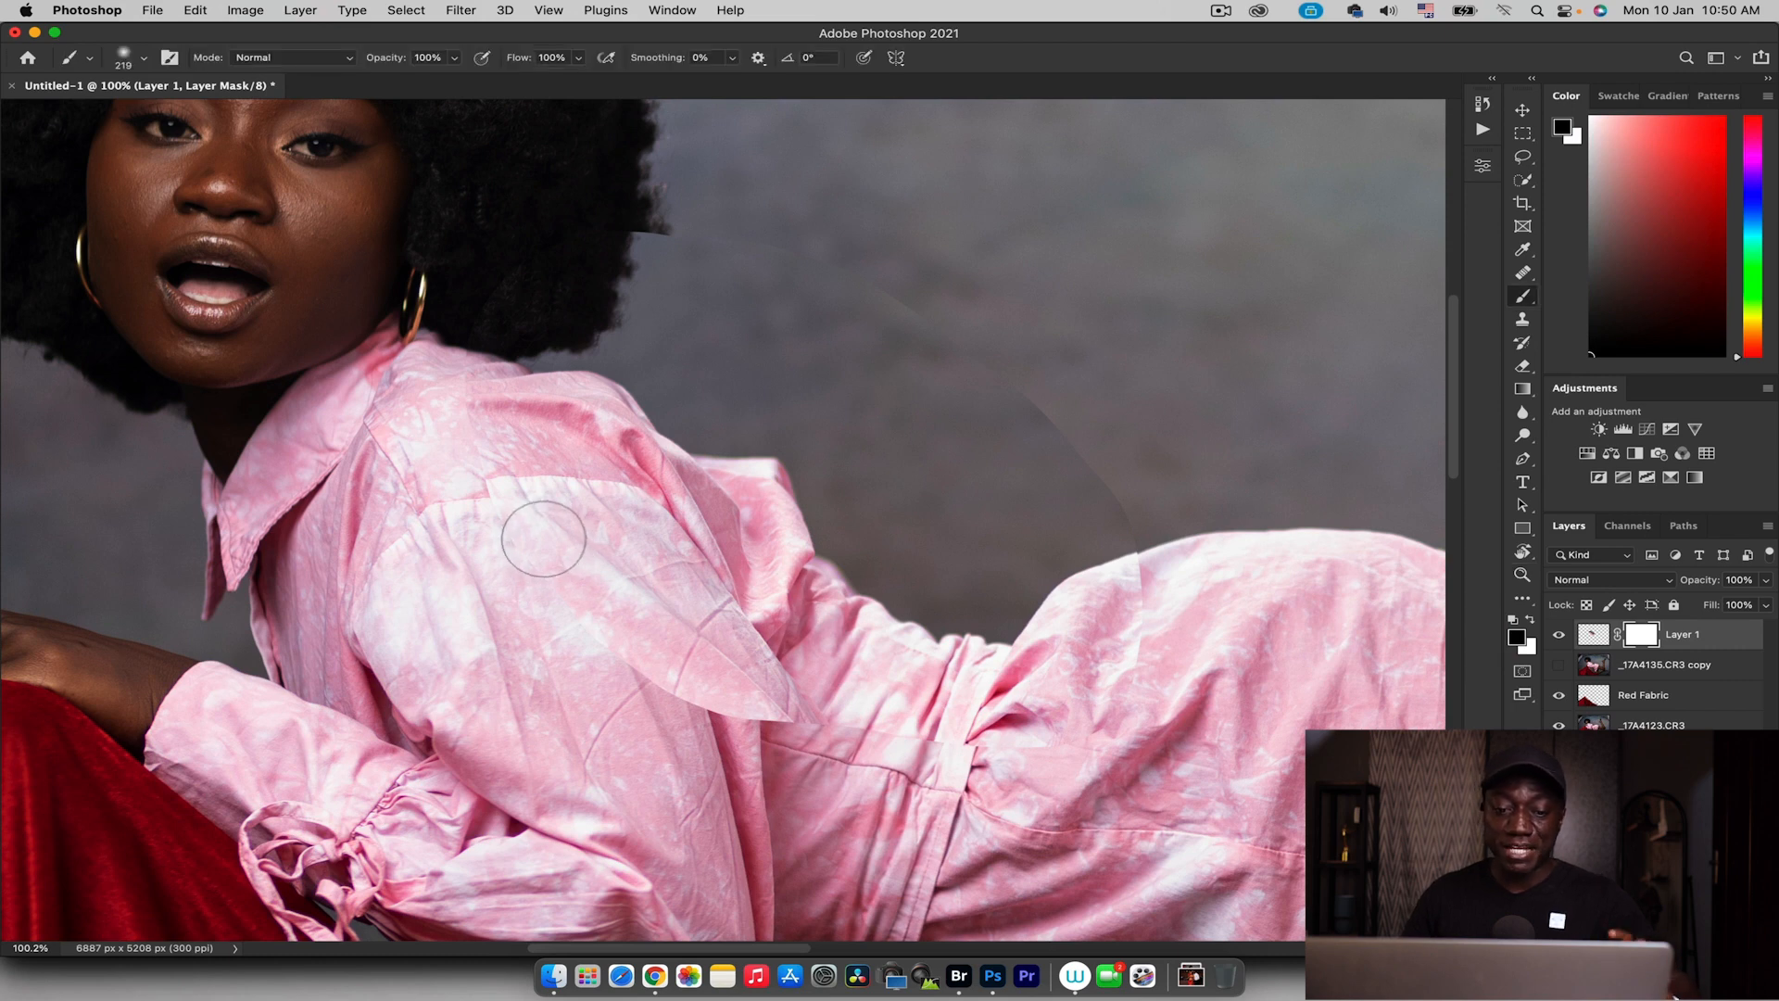
mouse_move(519, 521)
mouse_down()
mouse_move(492, 504)
mouse_move(489, 526)
mouse_move(581, 510)
mouse_move(639, 524)
mouse_move(723, 603)
mouse_move(679, 716)
mouse_up()
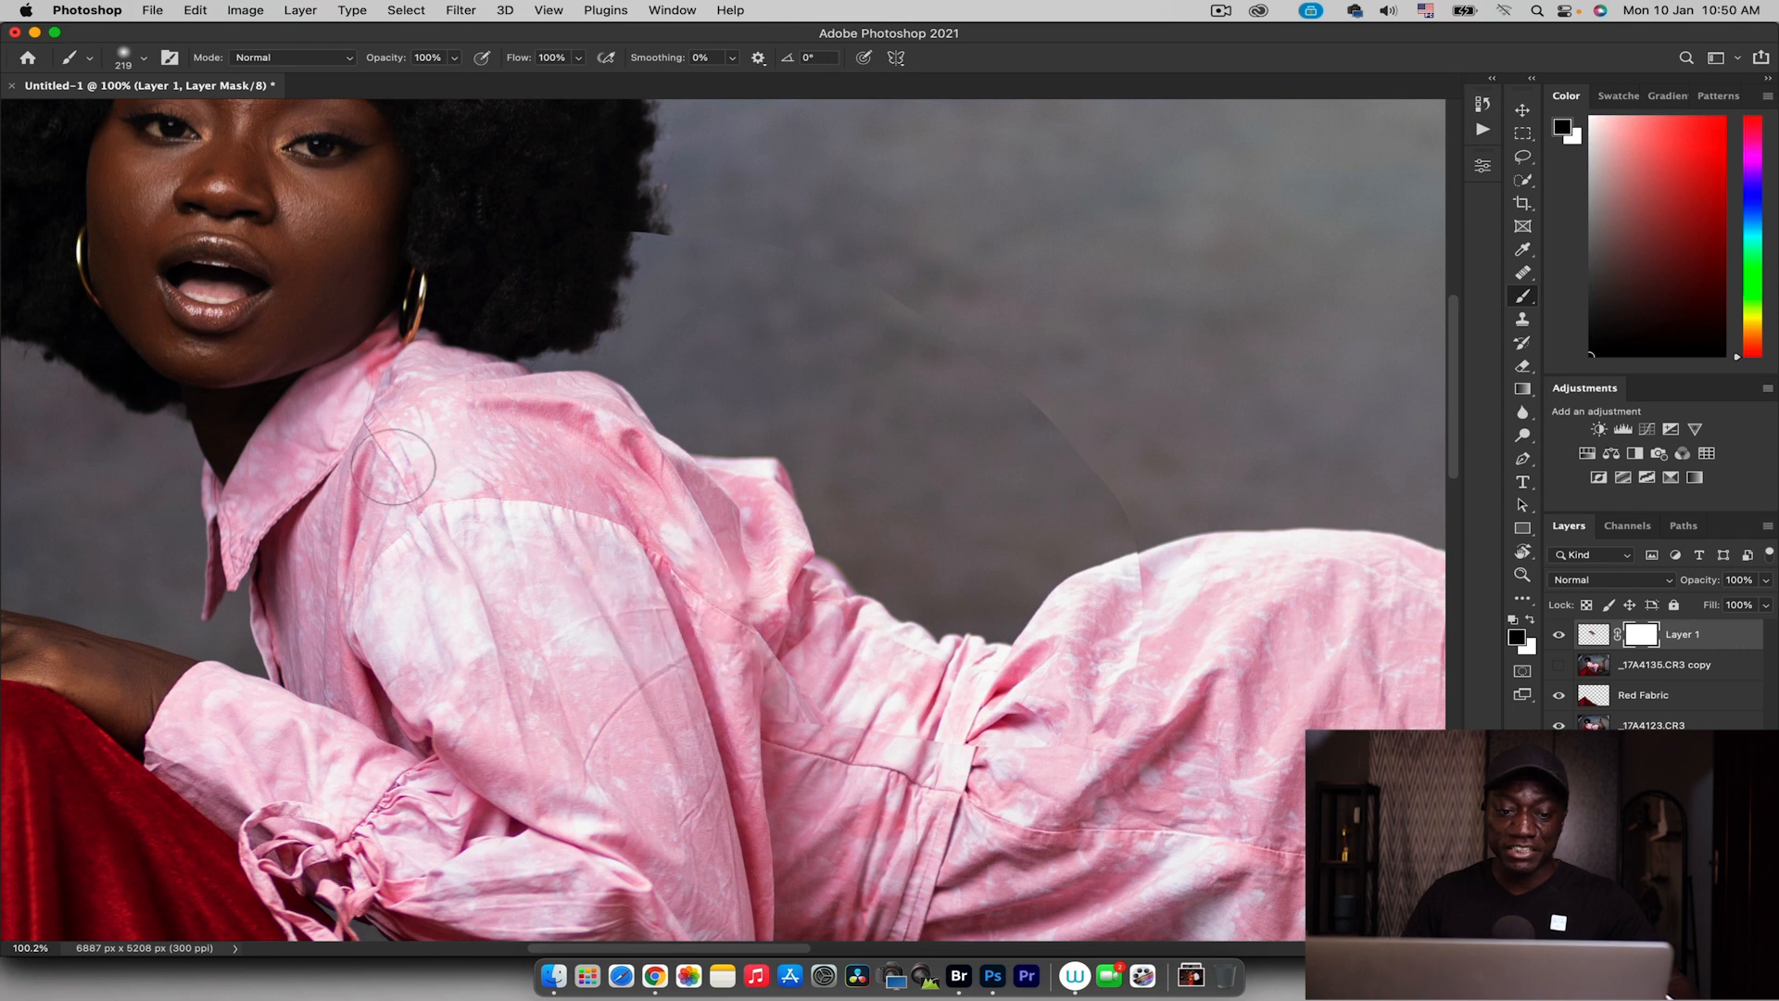
drag(462, 383, 402, 389)
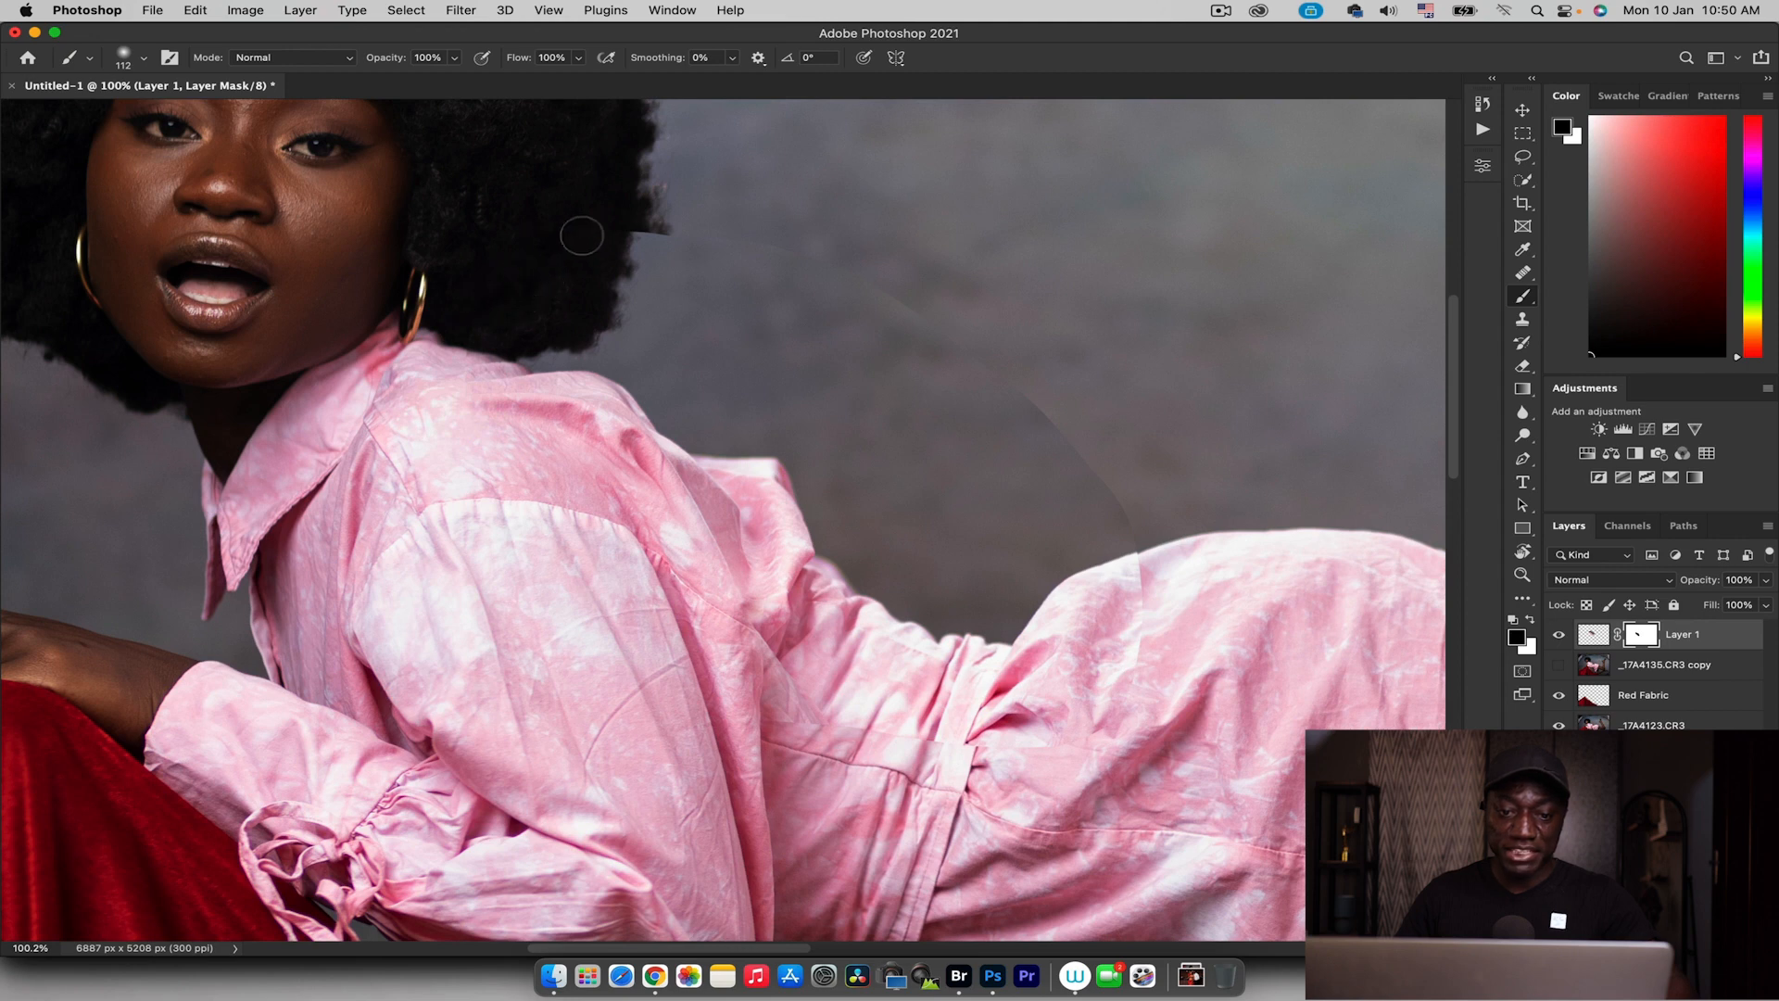
drag(624, 226, 644, 226)
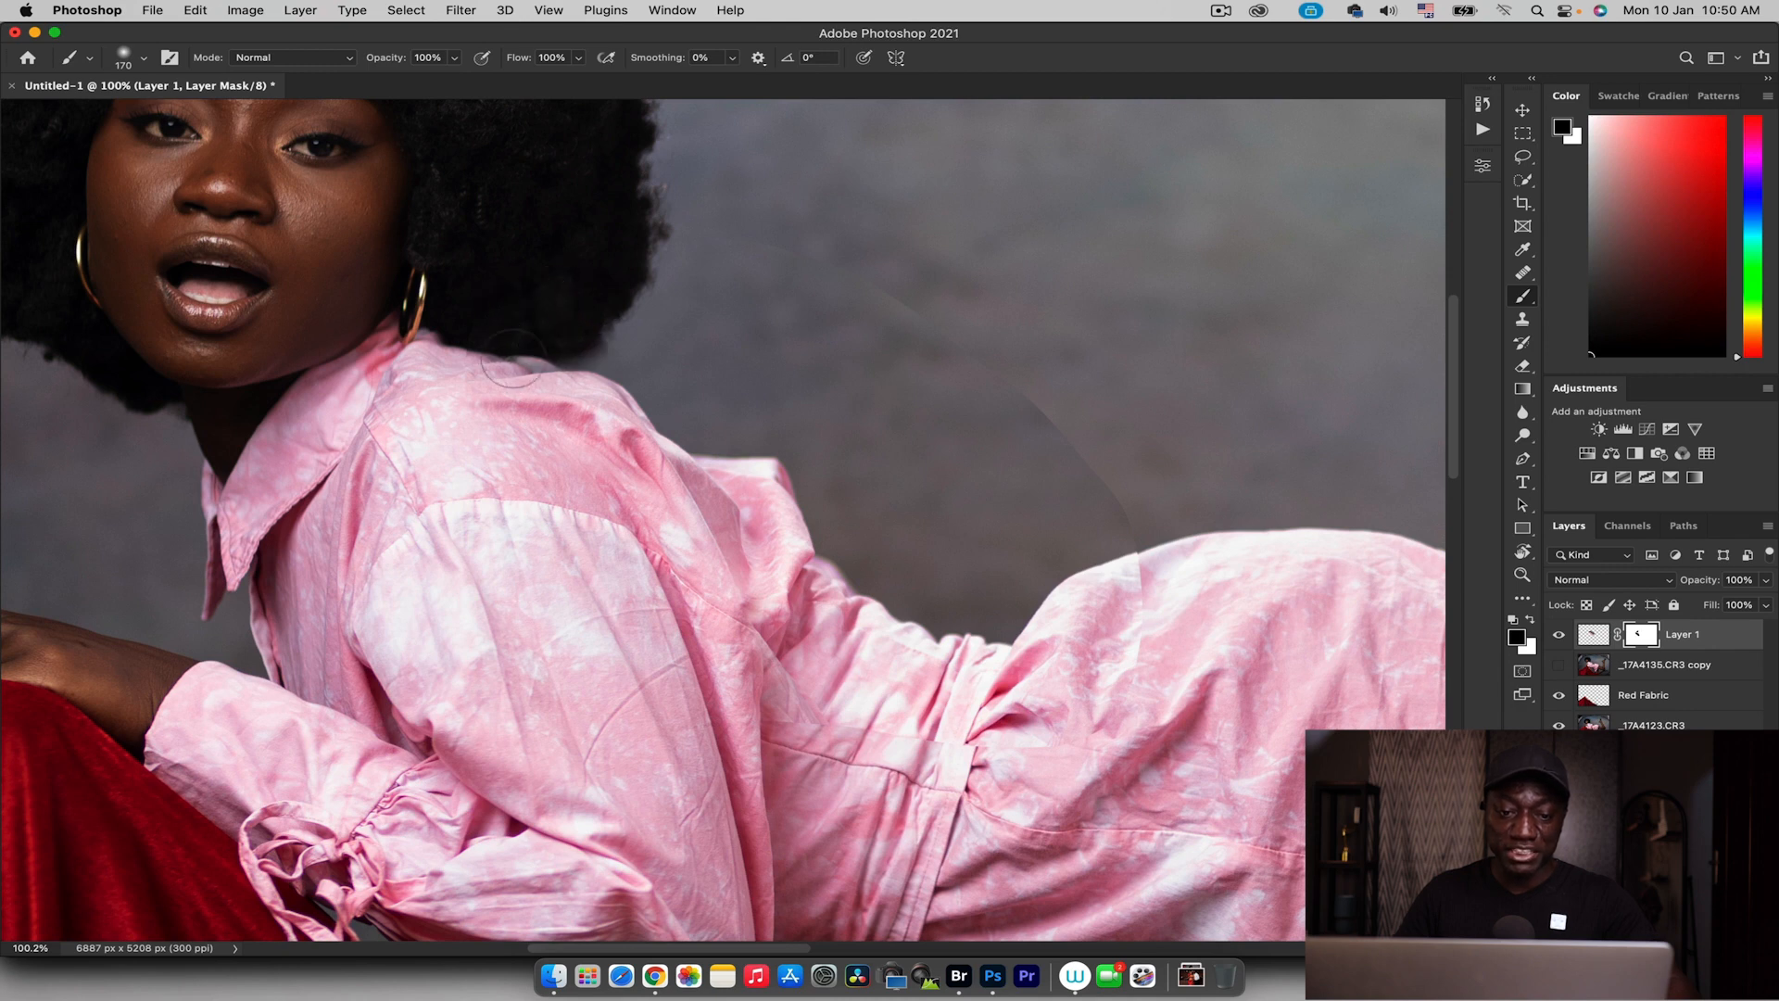
Mask out the patch's edges across the backdrop, hip and waist, using 34% brush flow to soften the blend at the waist
drag(516, 346, 478, 346)
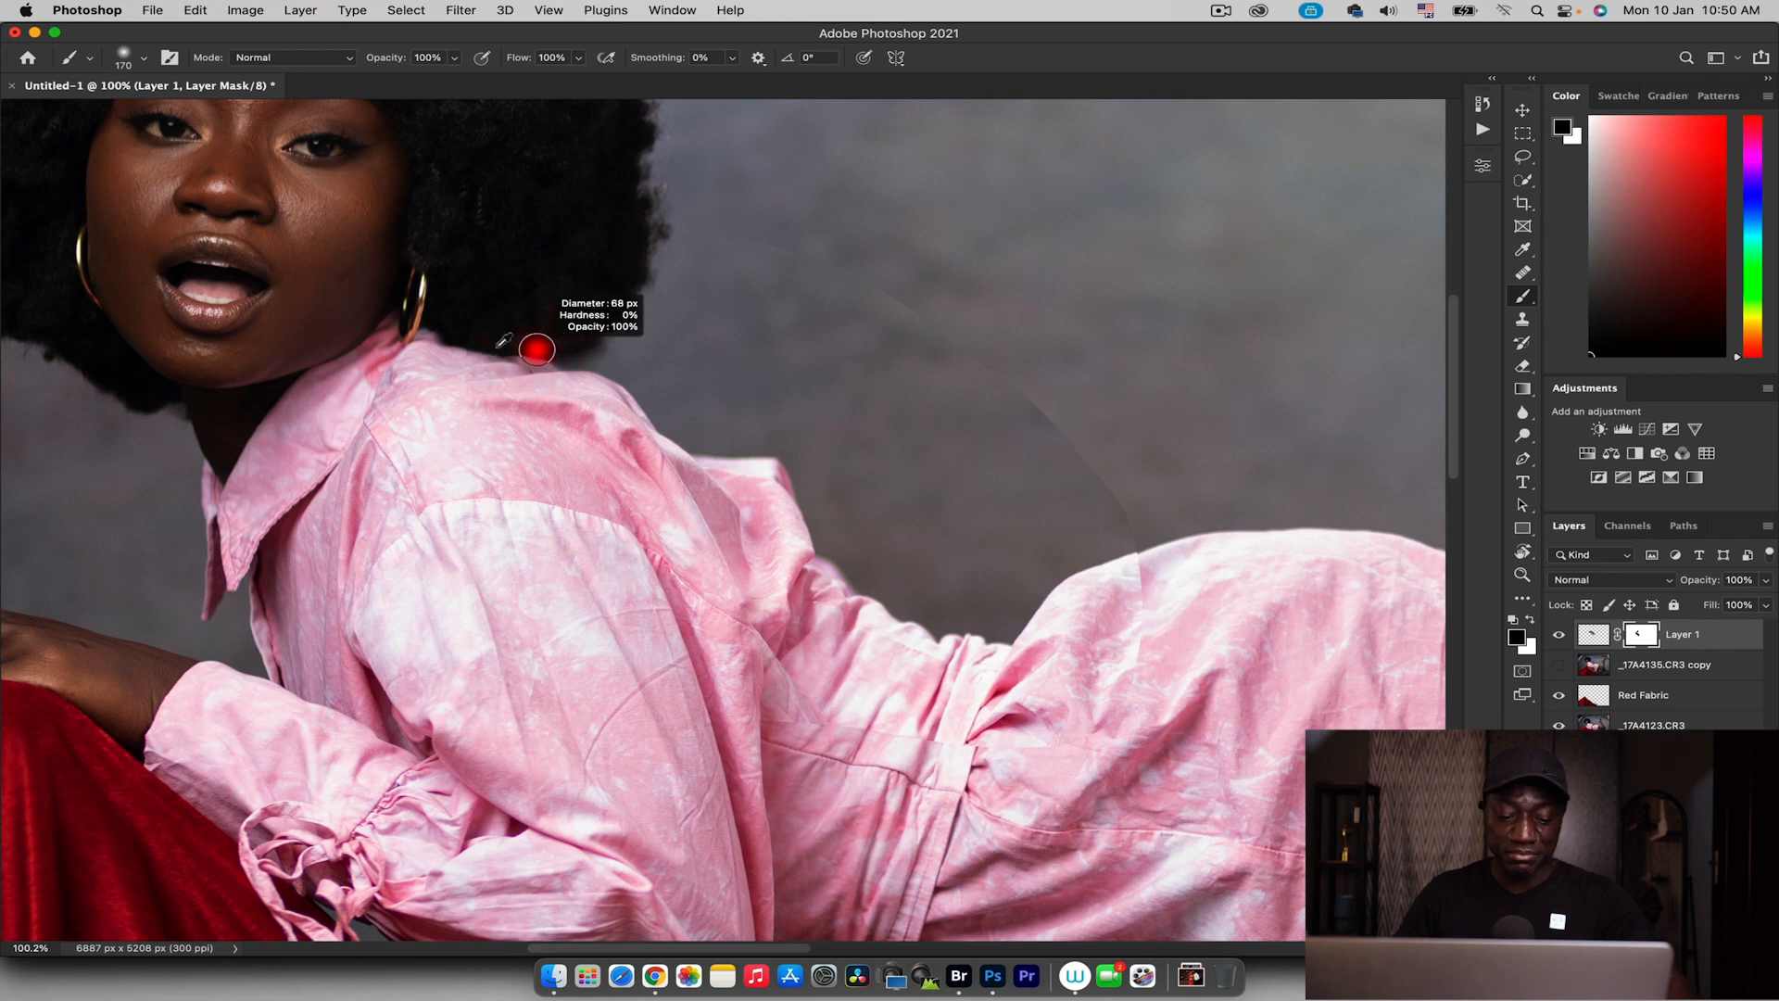
key(x)
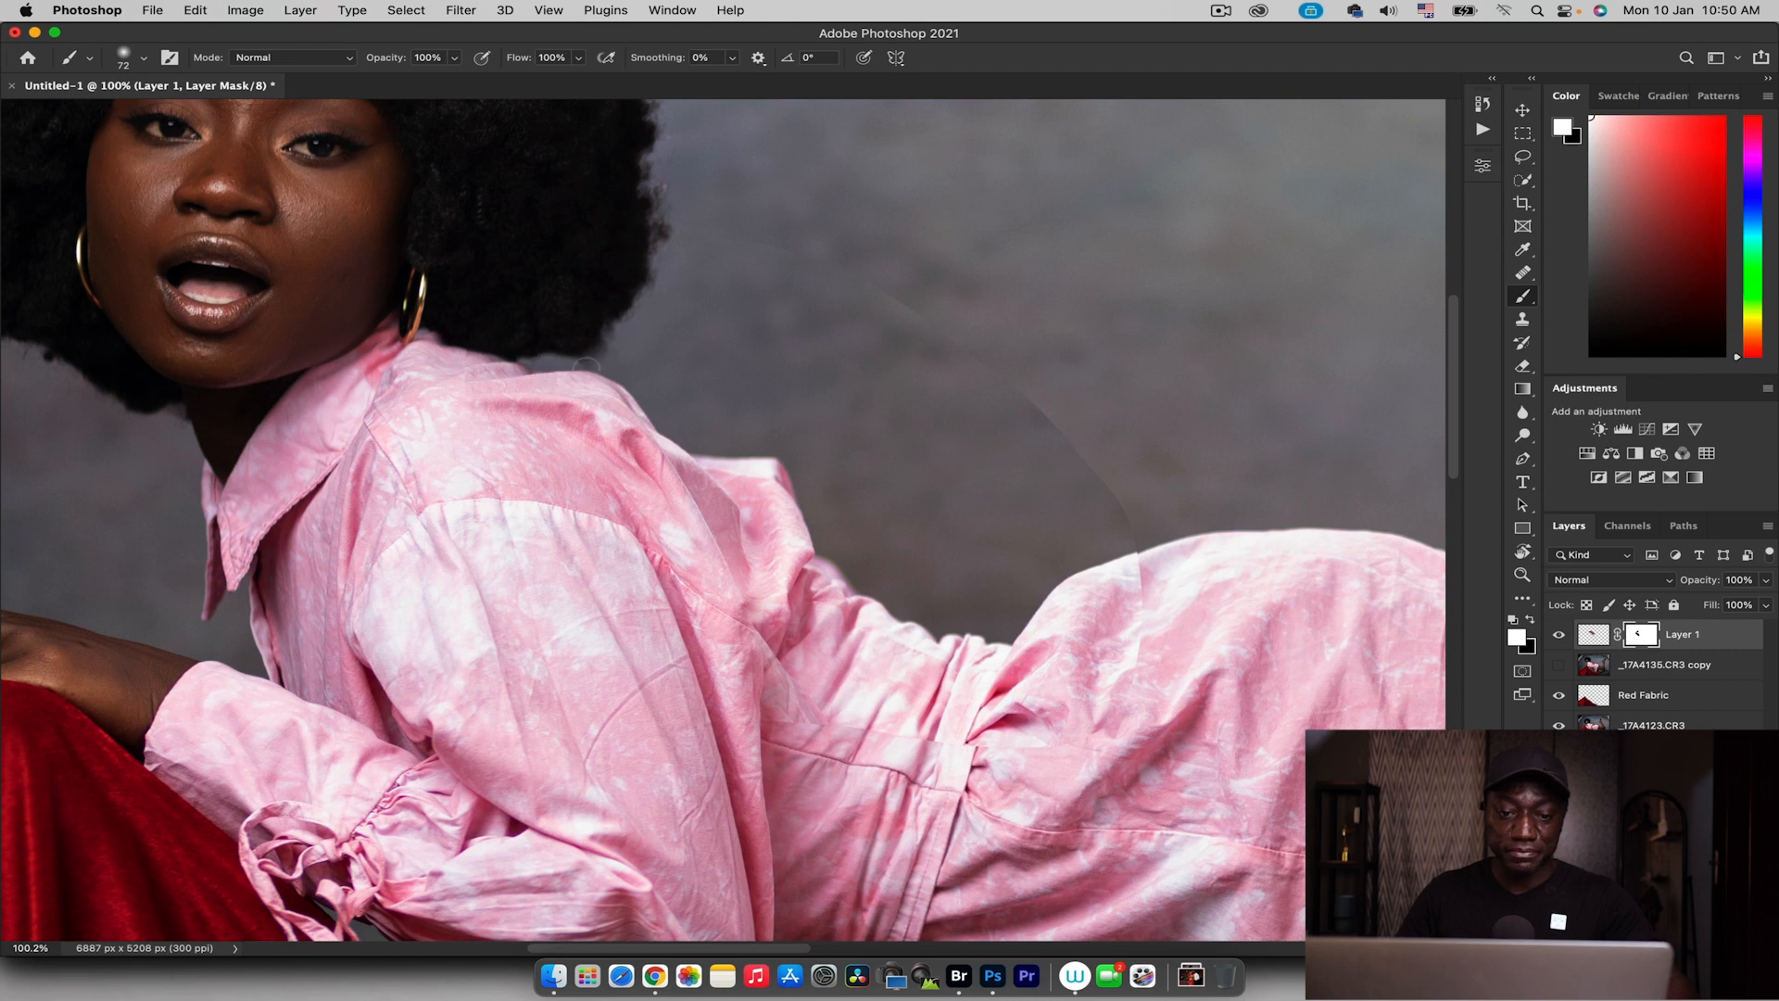
drag(587, 325, 649, 325)
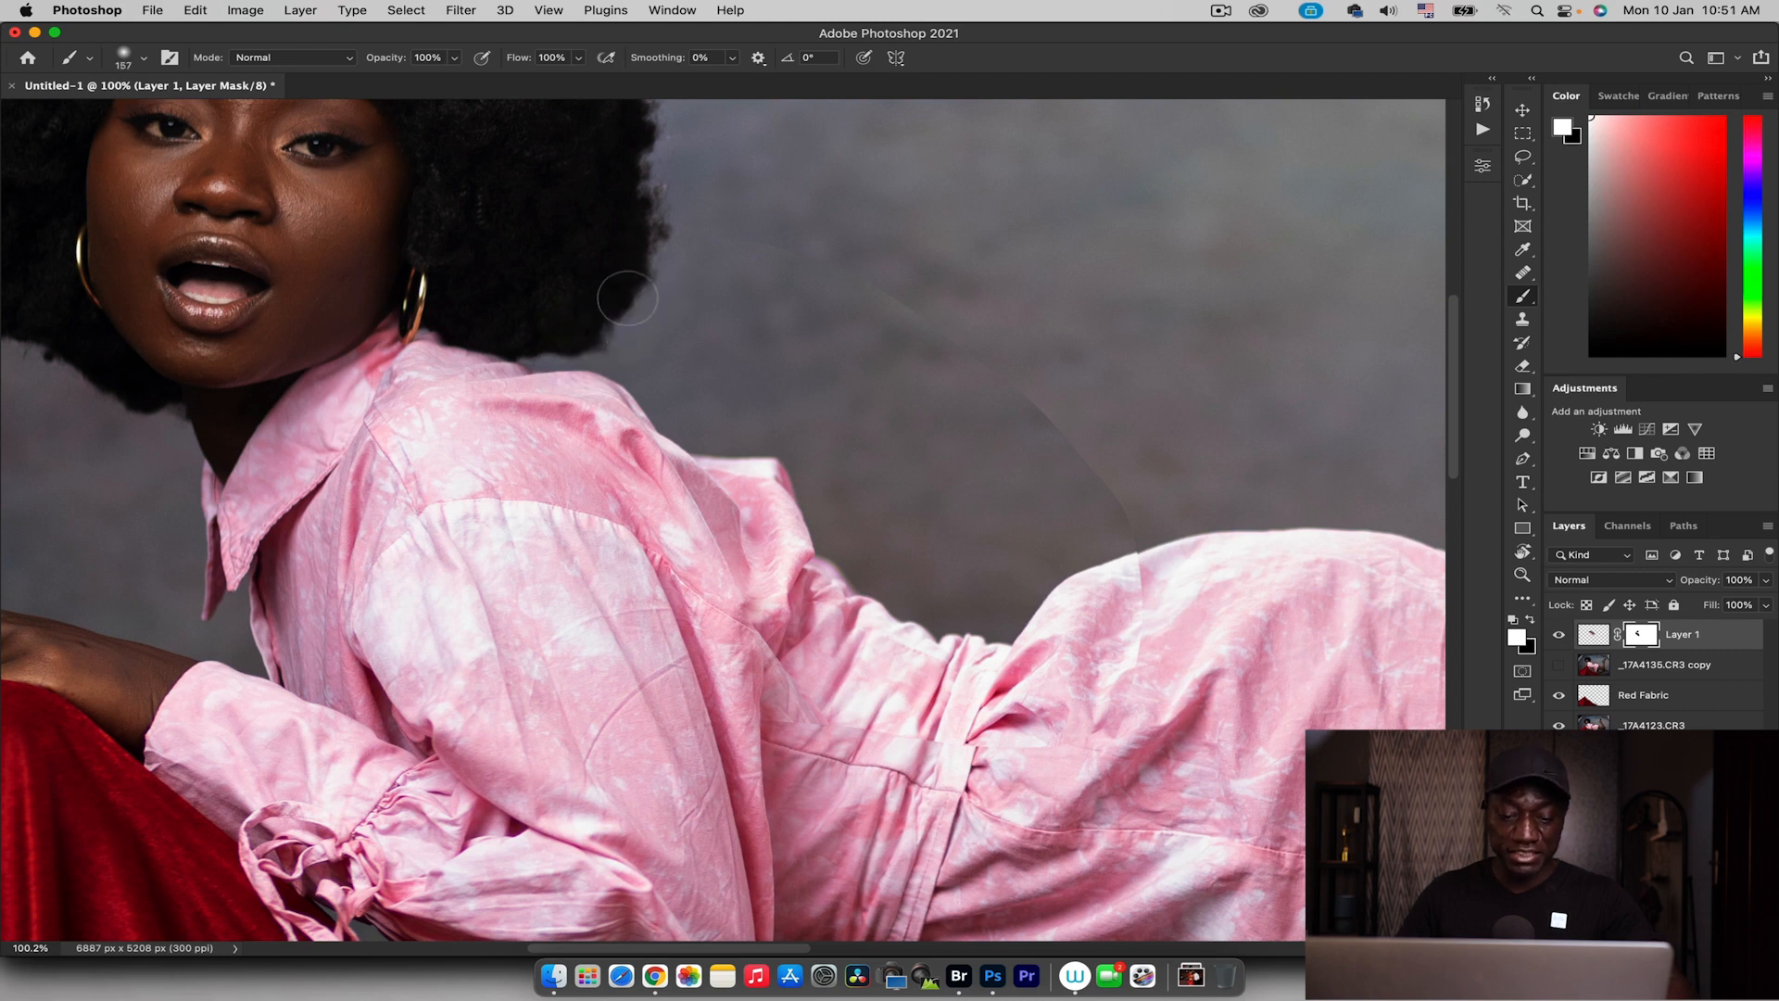
key(x)
mouse_move(734, 229)
mouse_down()
mouse_move(831, 279)
mouse_move(909, 271)
mouse_move(981, 337)
mouse_move(996, 401)
mouse_move(1054, 421)
mouse_move(1013, 436)
mouse_move(1006, 402)
mouse_move(1068, 440)
mouse_up()
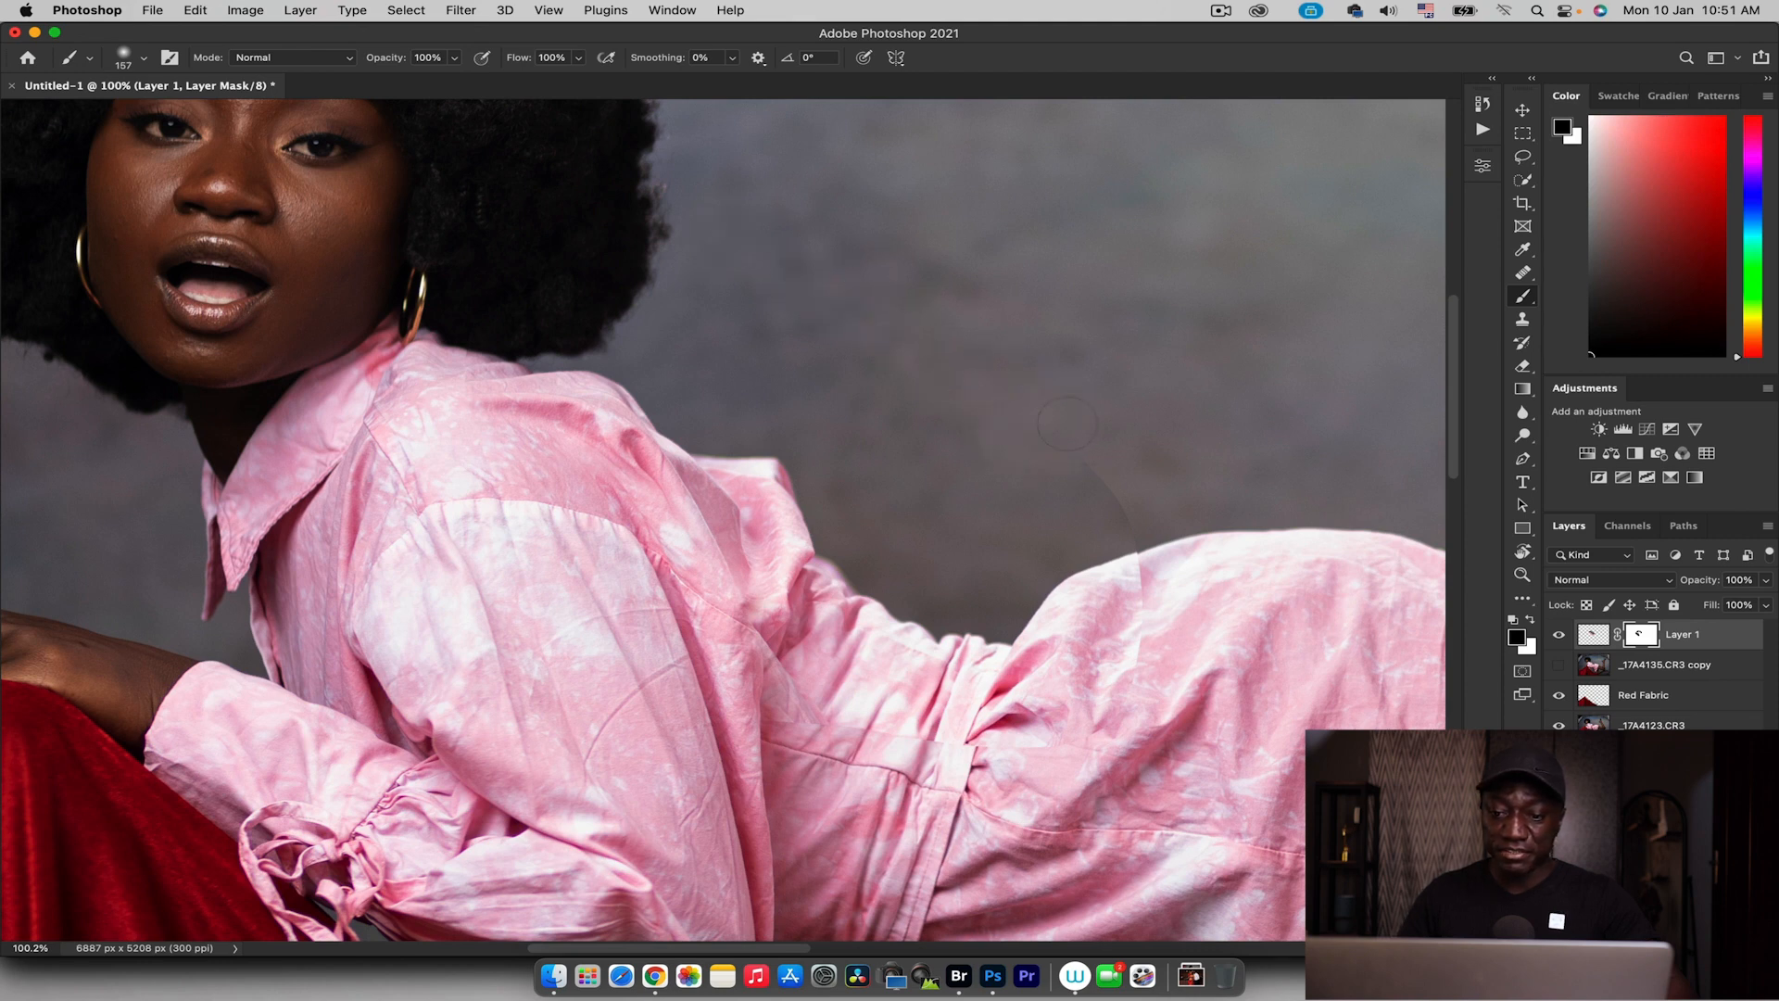
mouse_move(1112, 522)
mouse_down()
mouse_move(1126, 584)
mouse_move(1099, 584)
mouse_move(1117, 646)
mouse_move(1065, 709)
mouse_move(950, 733)
mouse_move(945, 696)
mouse_move(834, 682)
mouse_move(767, 648)
mouse_move(774, 615)
mouse_up()
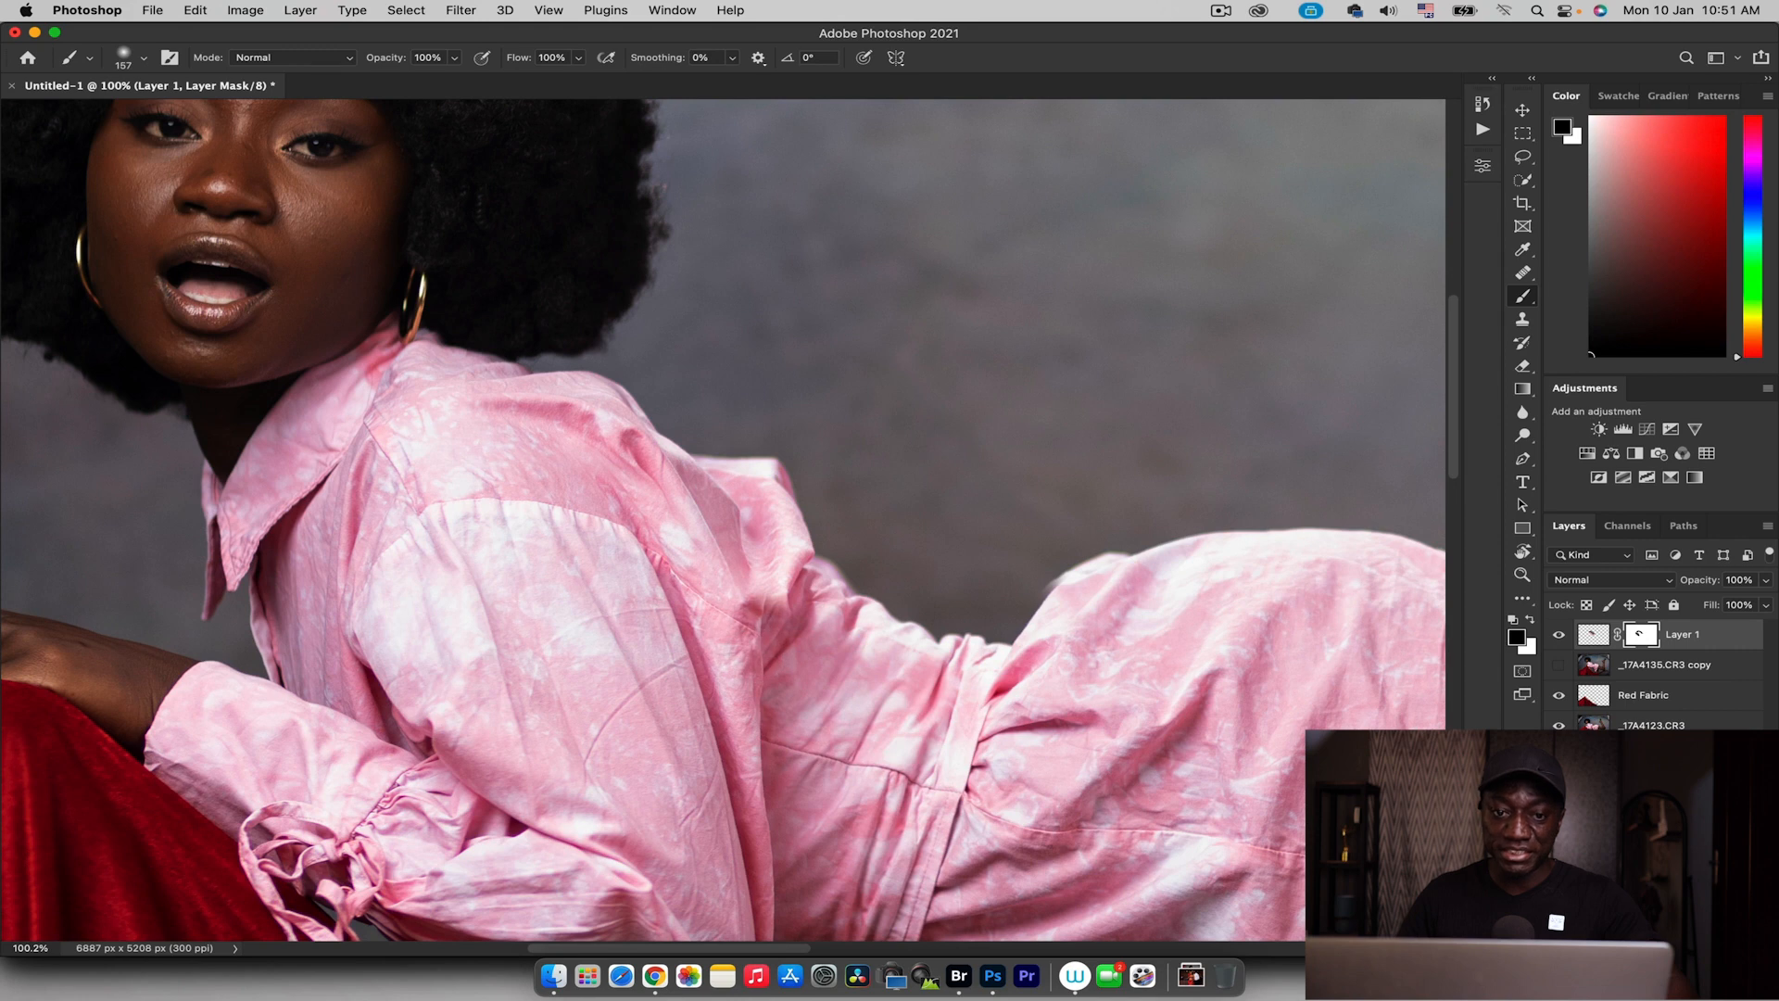
drag(522, 63, 470, 63)
mouse_move(736, 621)
mouse_down()
mouse_move(692, 588)
mouse_move(765, 598)
mouse_move(822, 678)
mouse_up()
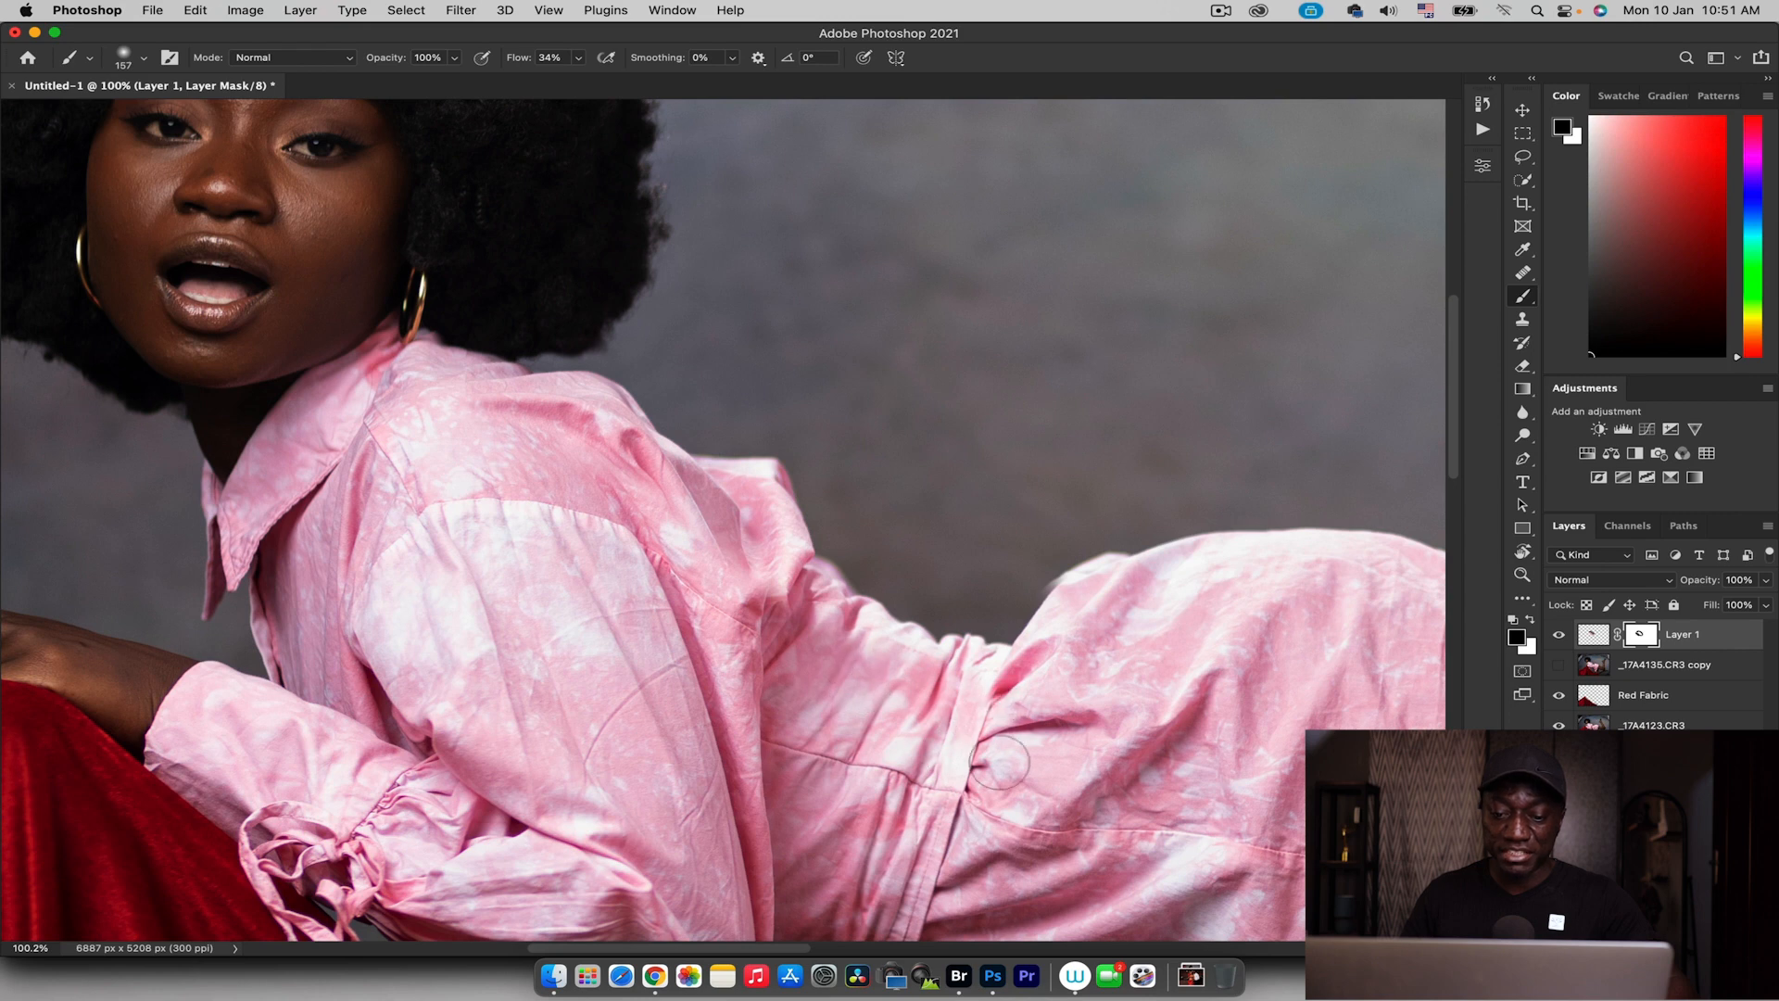
Toggle Layer 1's visibility to compare the dress with and without the masked back patch
click(1557, 636)
click(1554, 637)
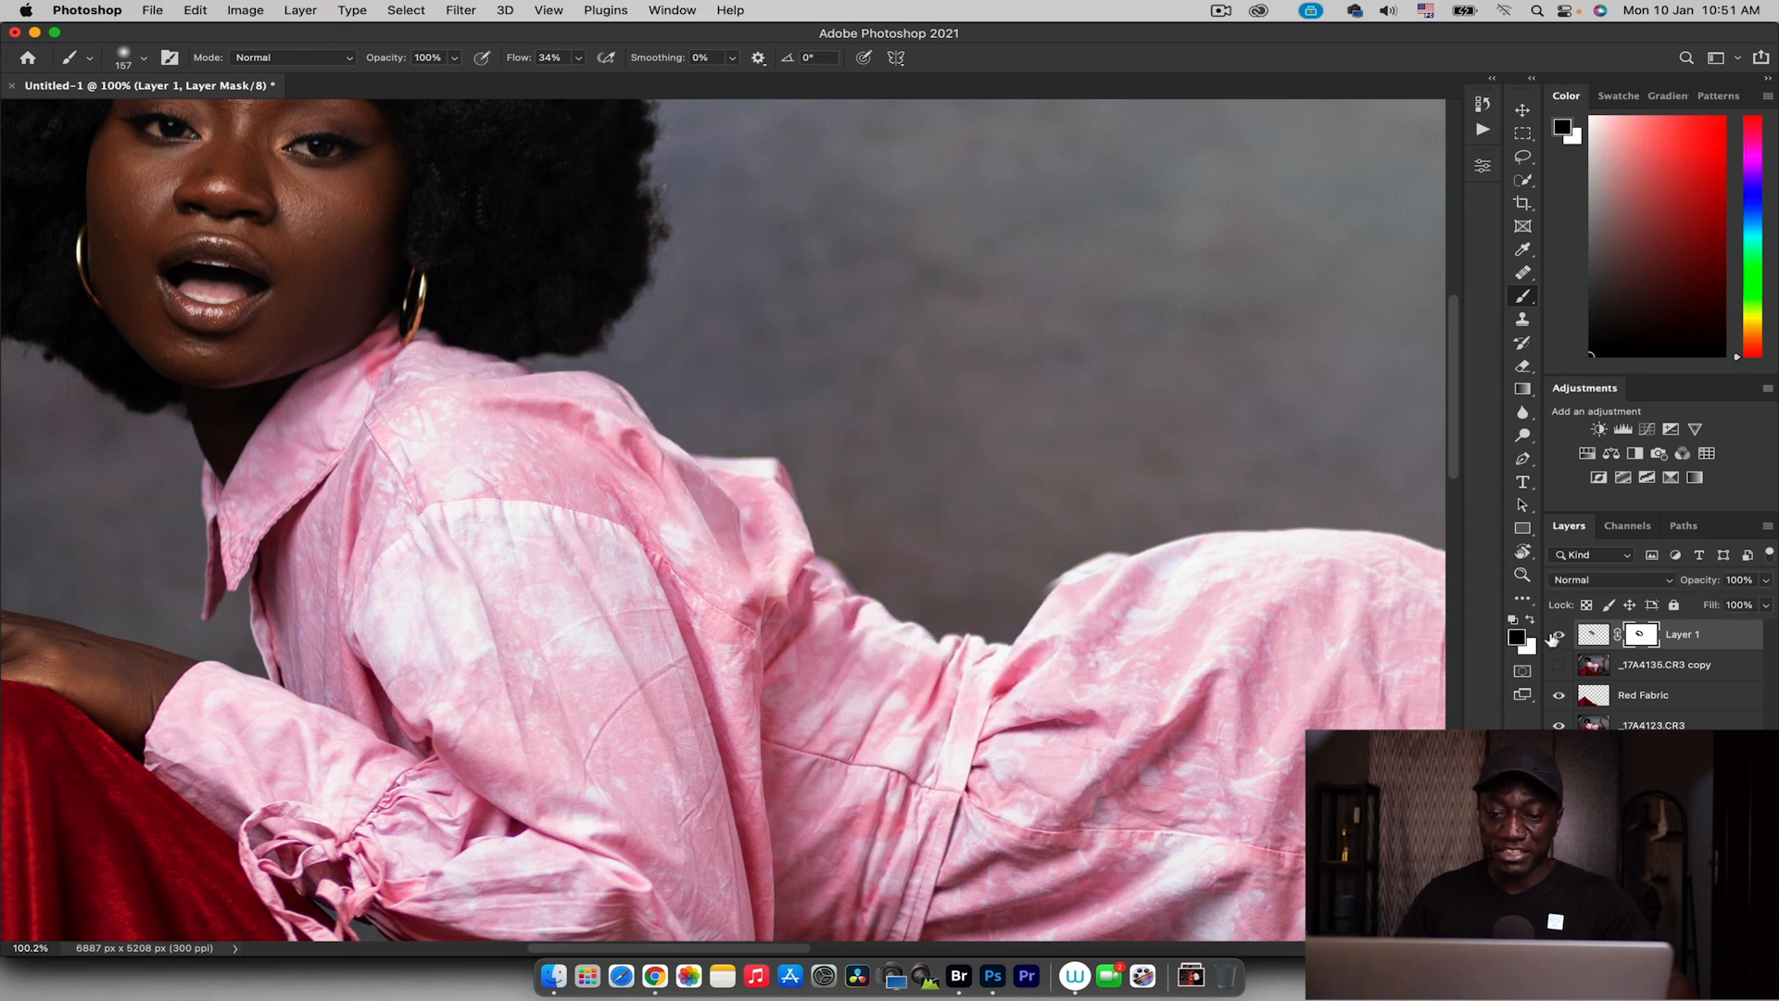
click(1548, 637)
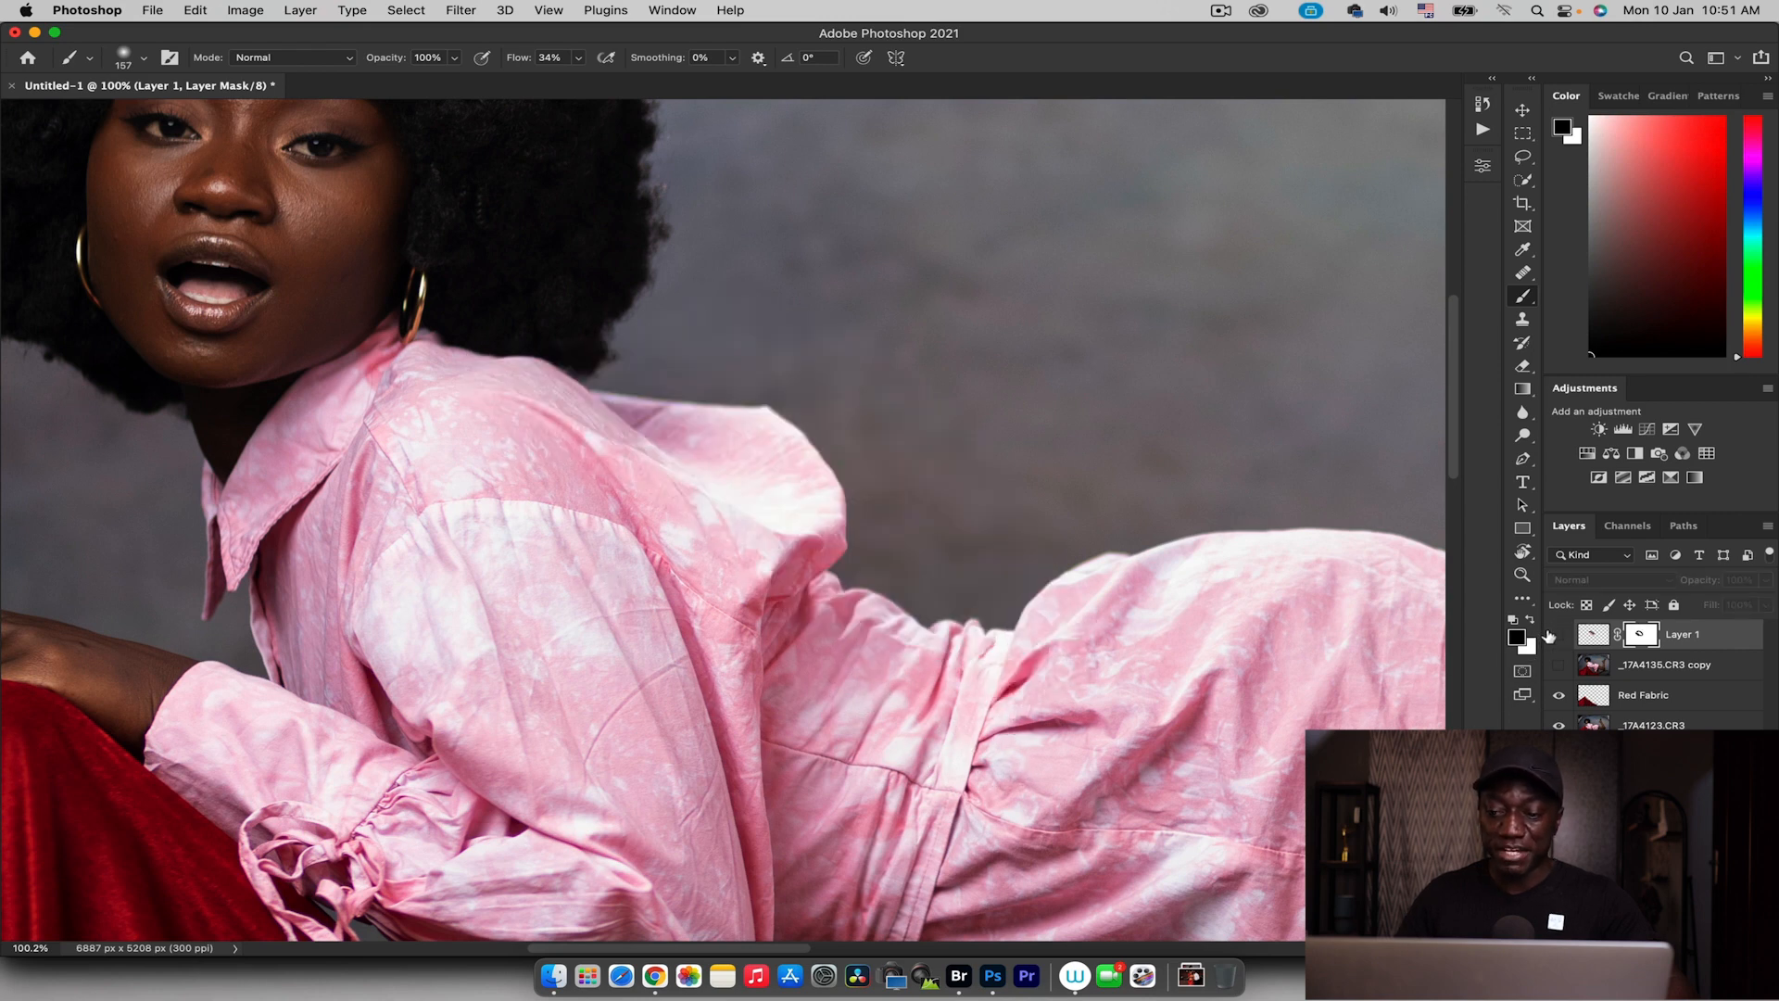
click(1560, 638)
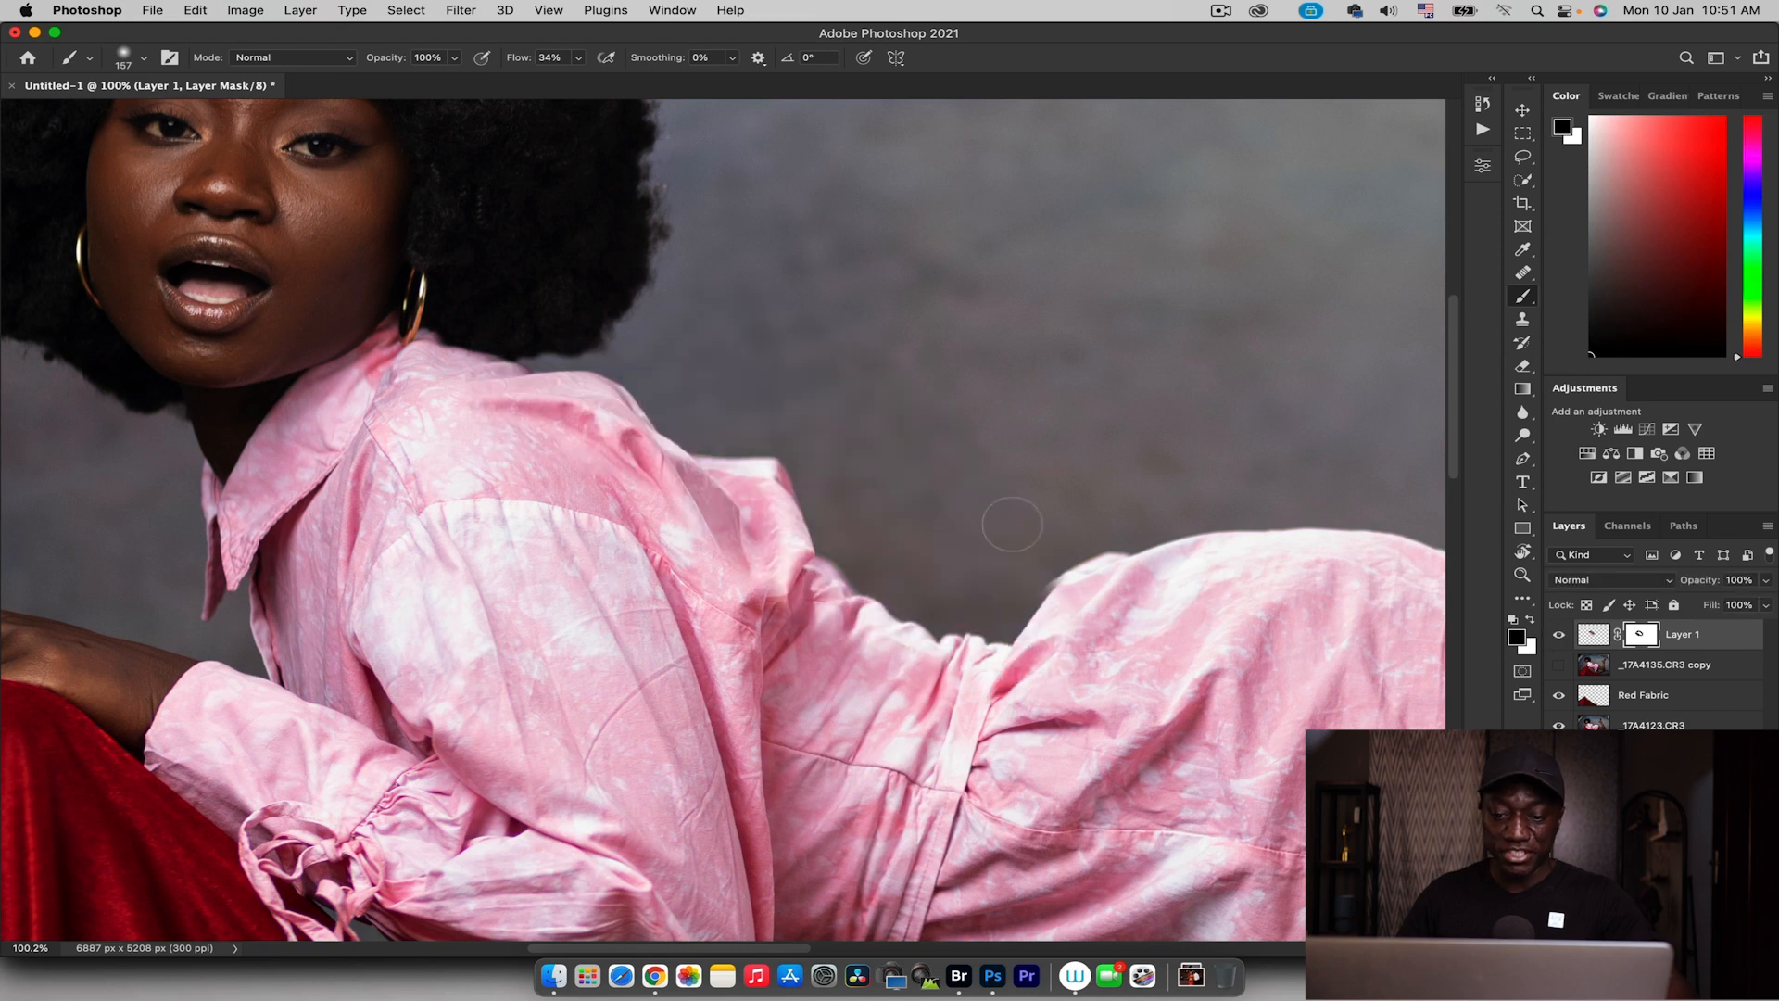
Refine the Layer 1 mask along the hip's upper contour with smaller brushes, alternating black and white to smooth the bump
key(x)
drag(1042, 561, 1058, 562)
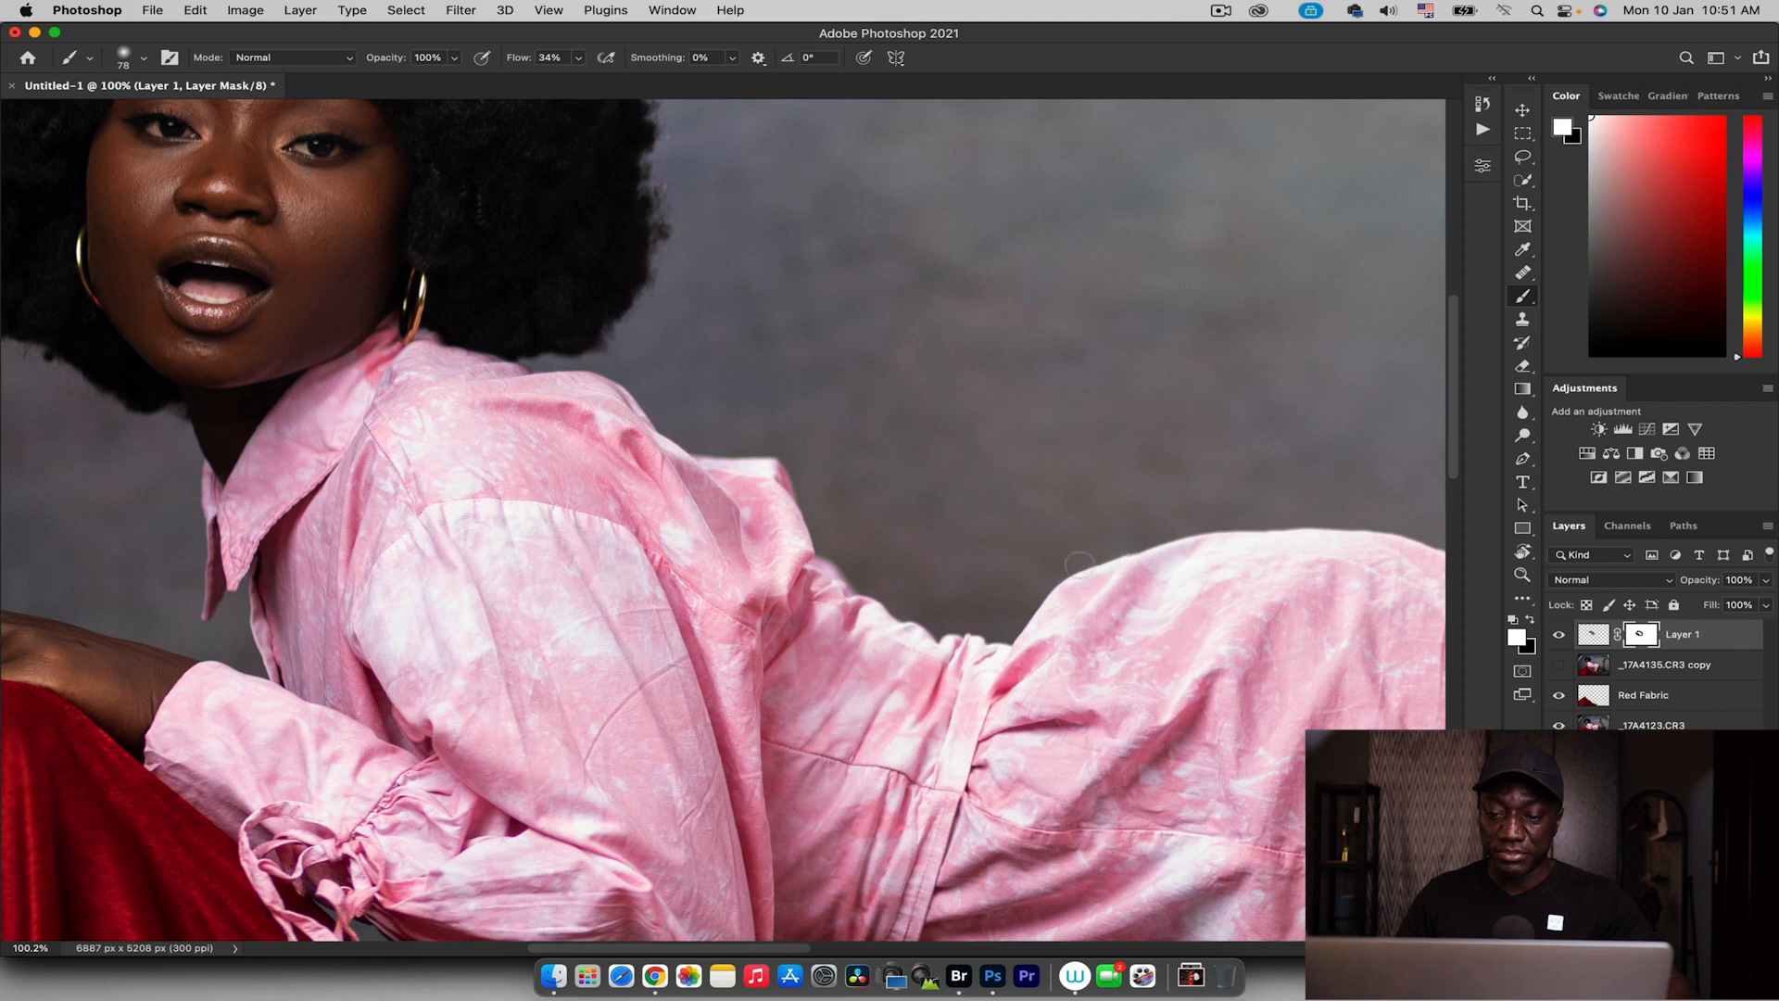
click(1115, 537)
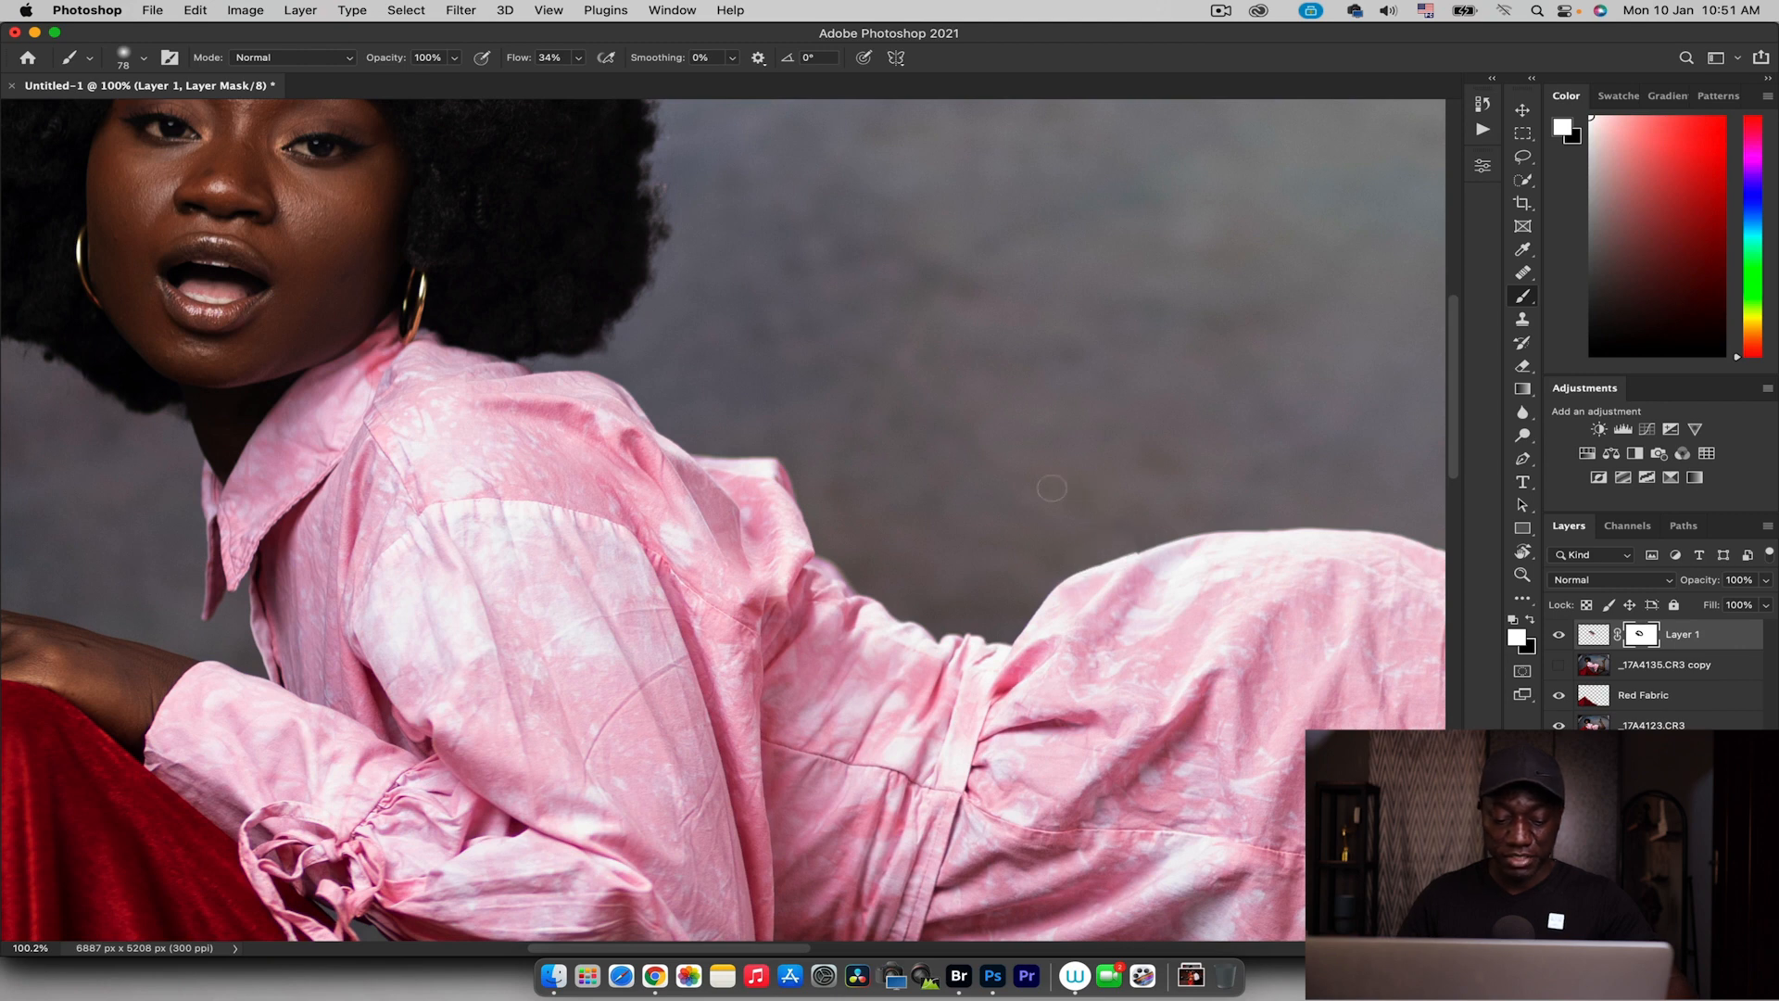
key(x)
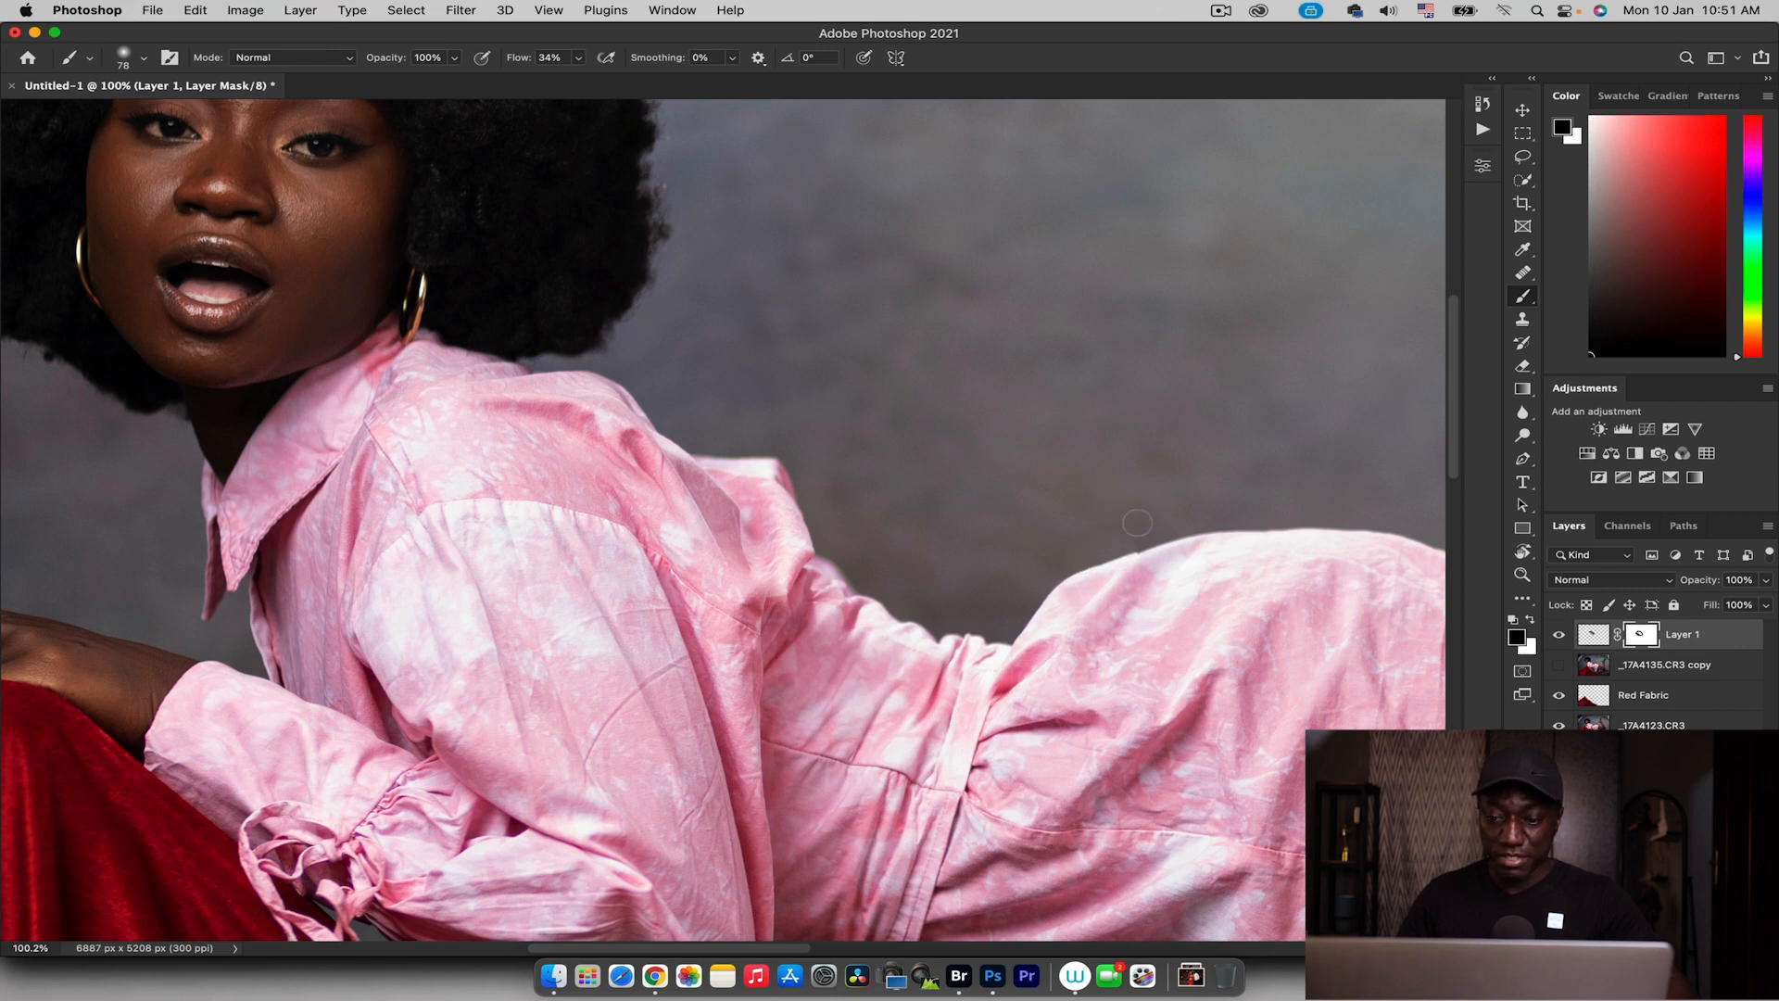
ctrl+alt+drag(1132, 534, 1116, 533)
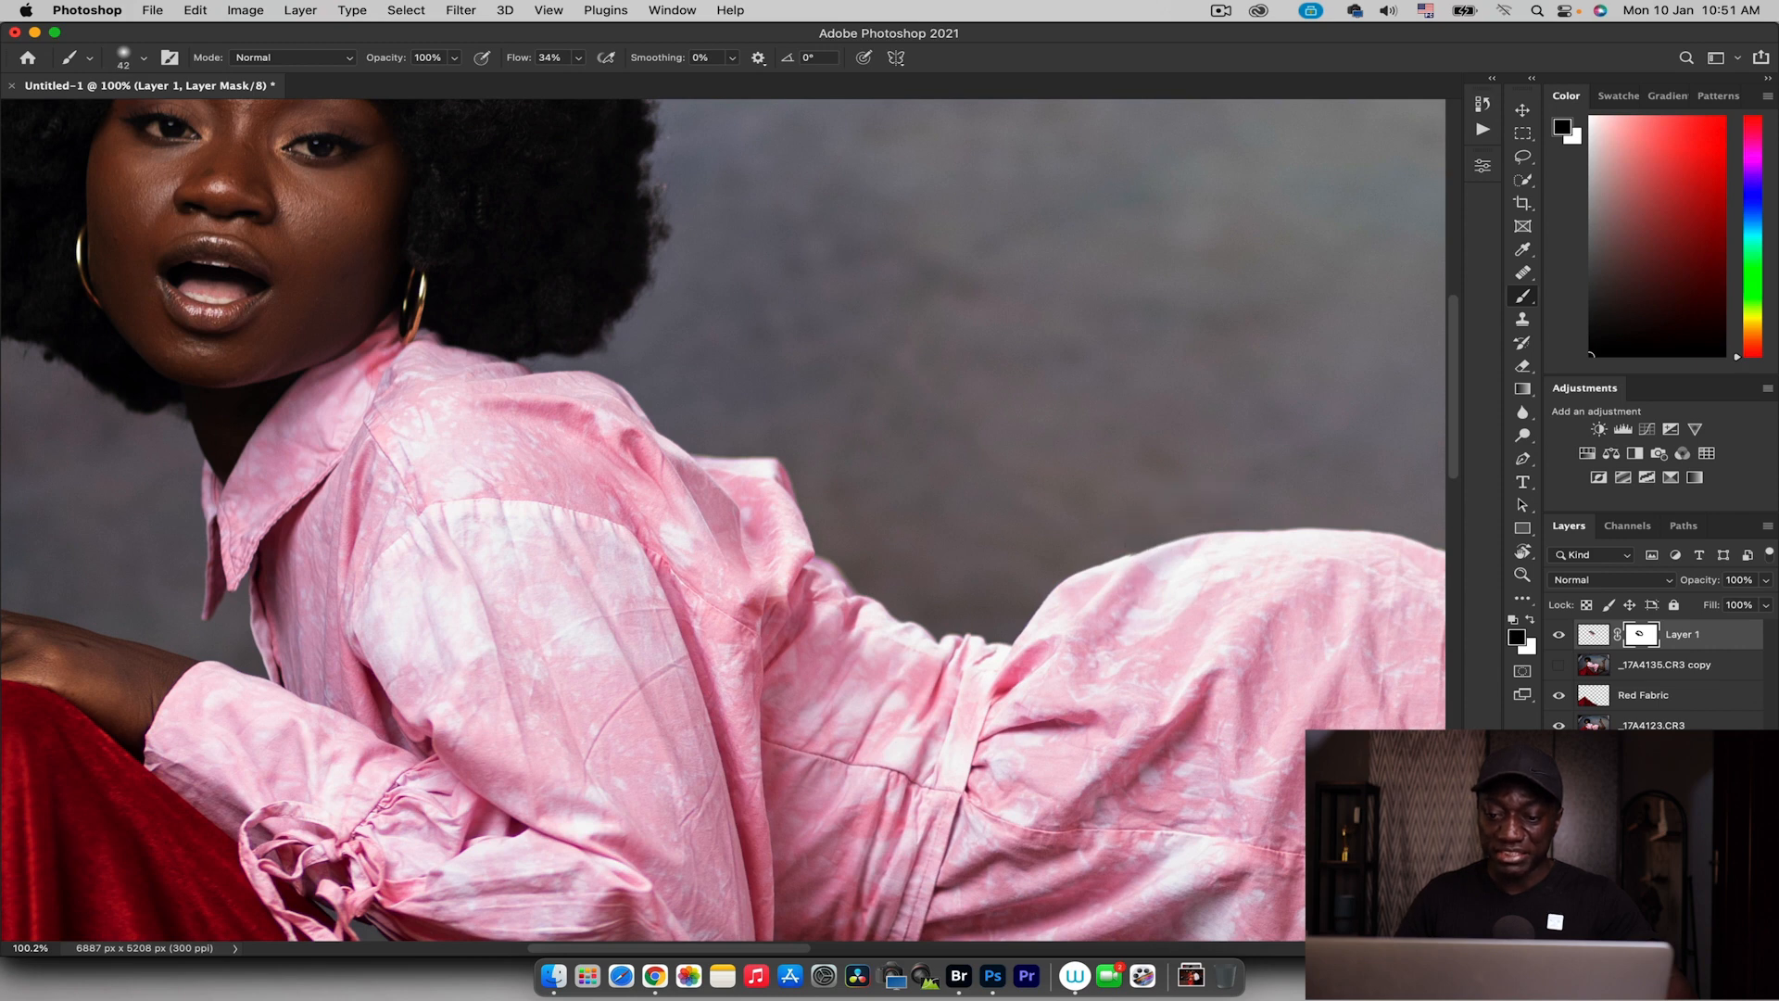
key(x)
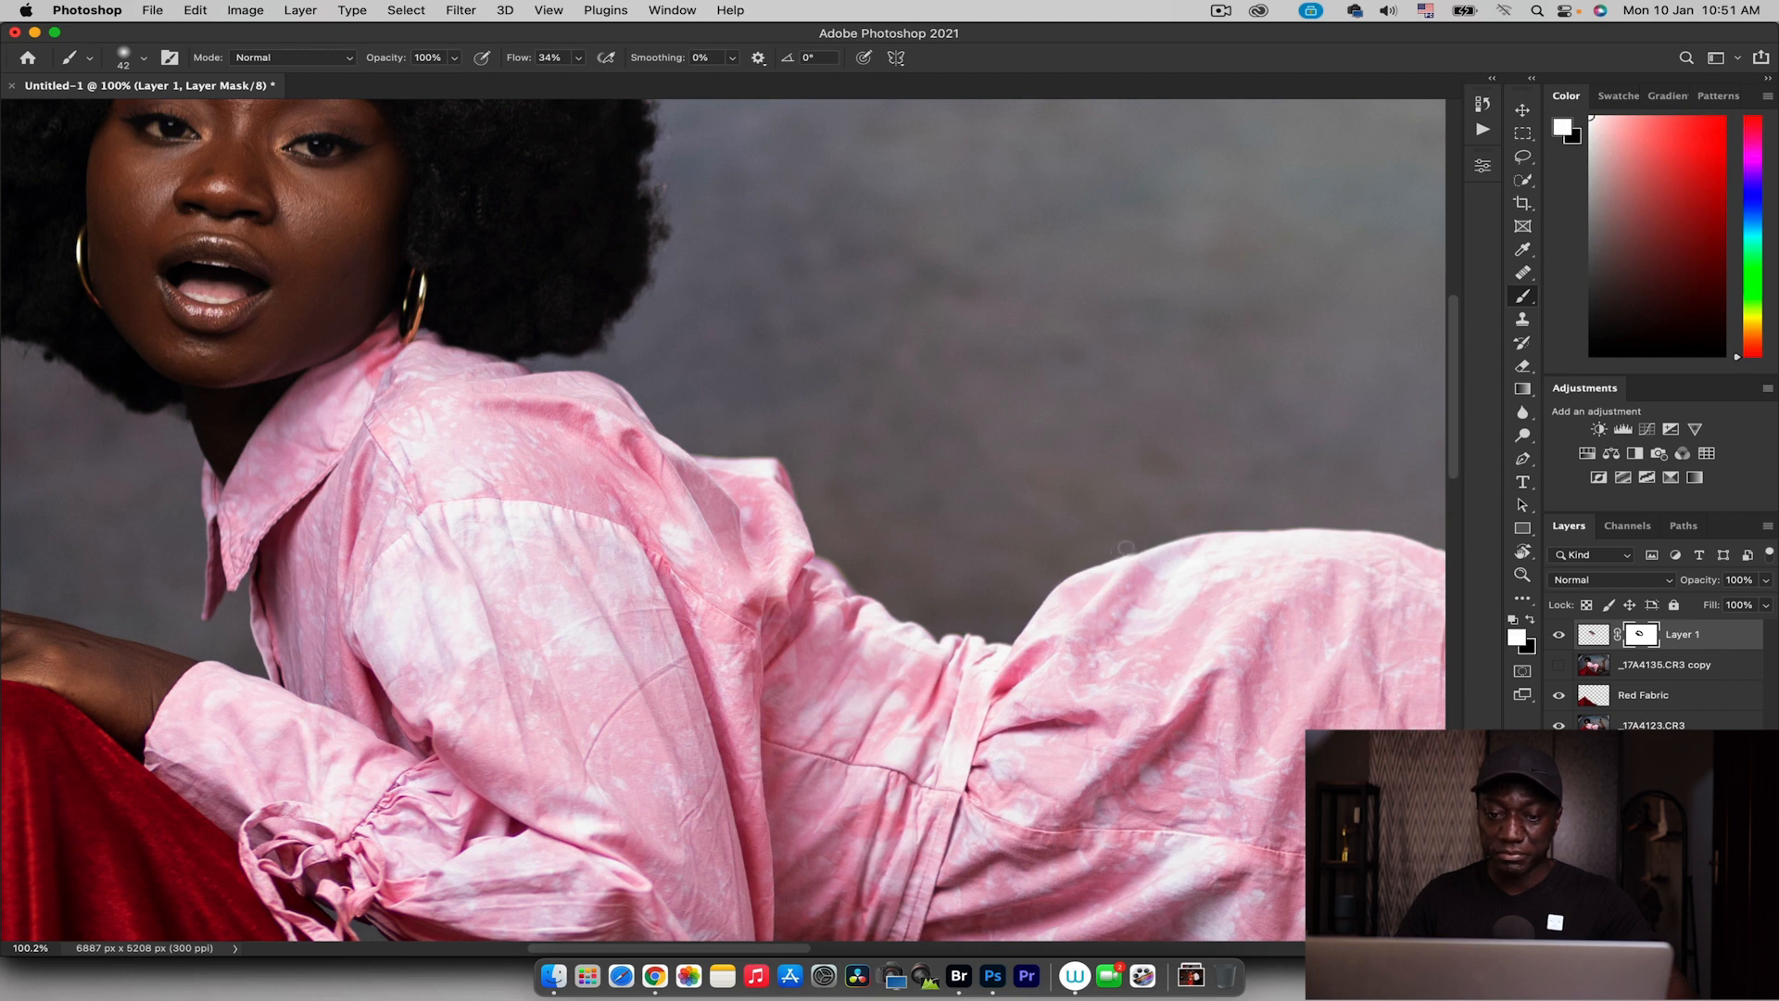
Review the whole composite and the dress's back up close, comparing both with and without Layer 1
key(z)
drag(866, 504, 771, 522)
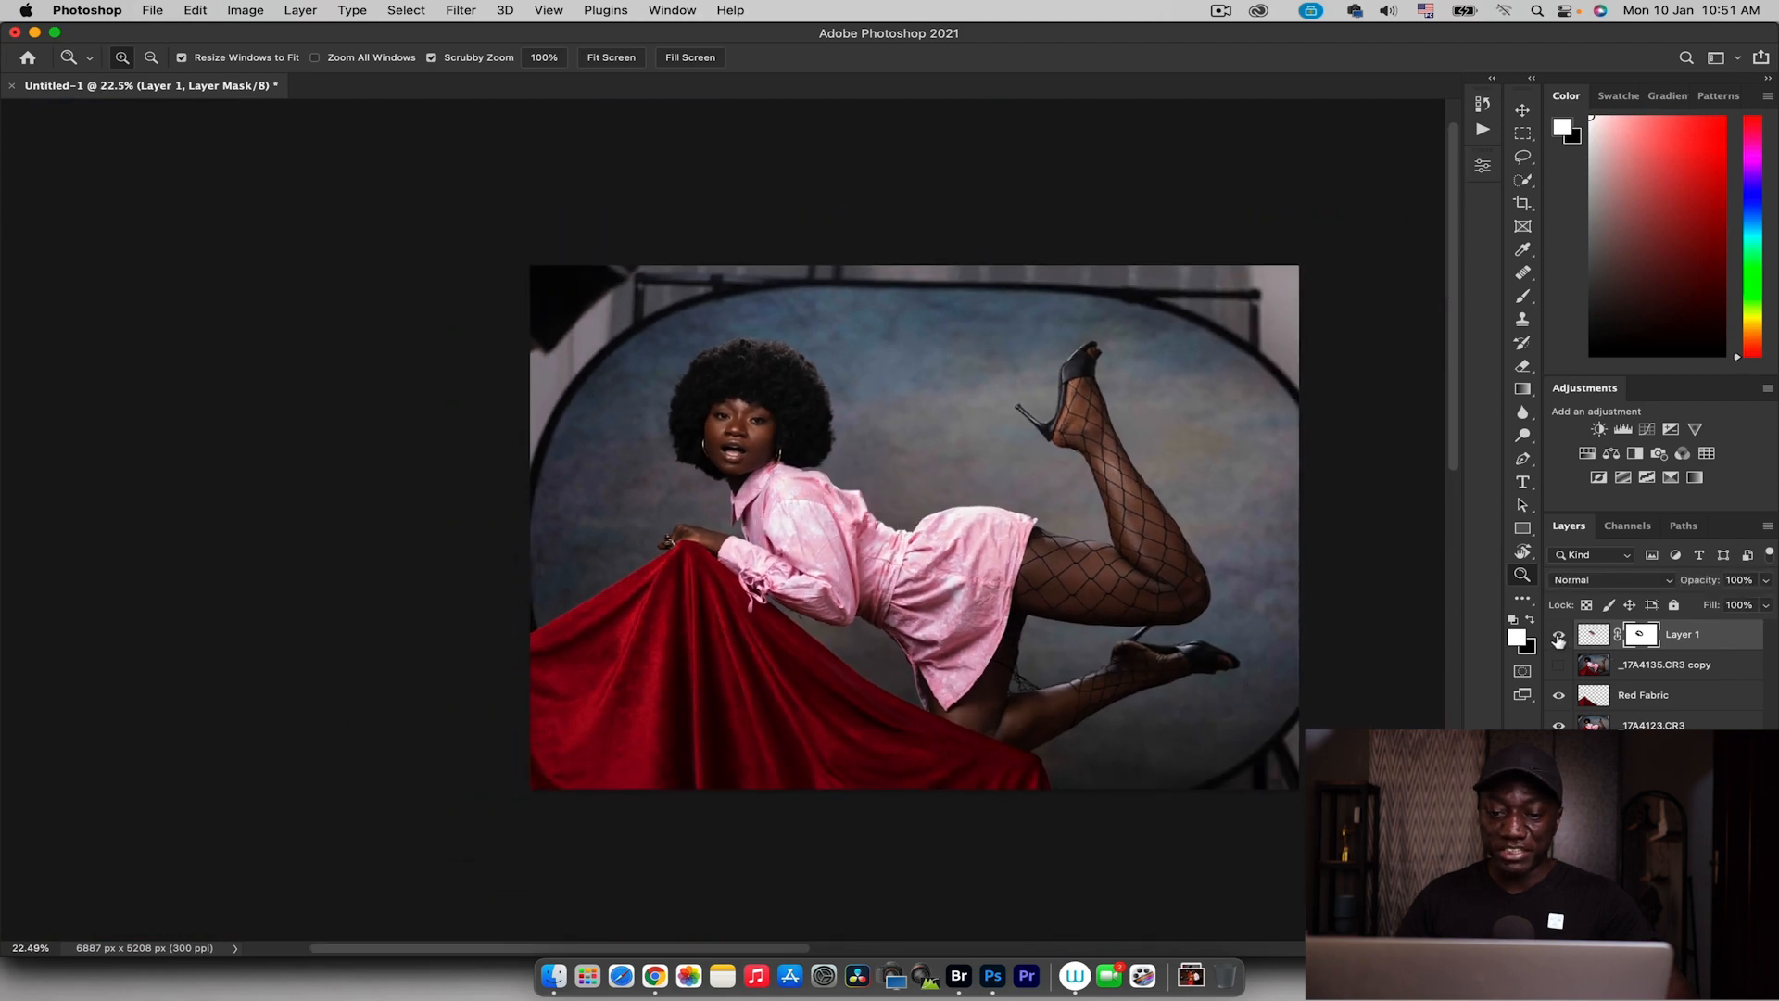
click(1558, 635)
click(1557, 635)
drag(868, 529, 970, 492)
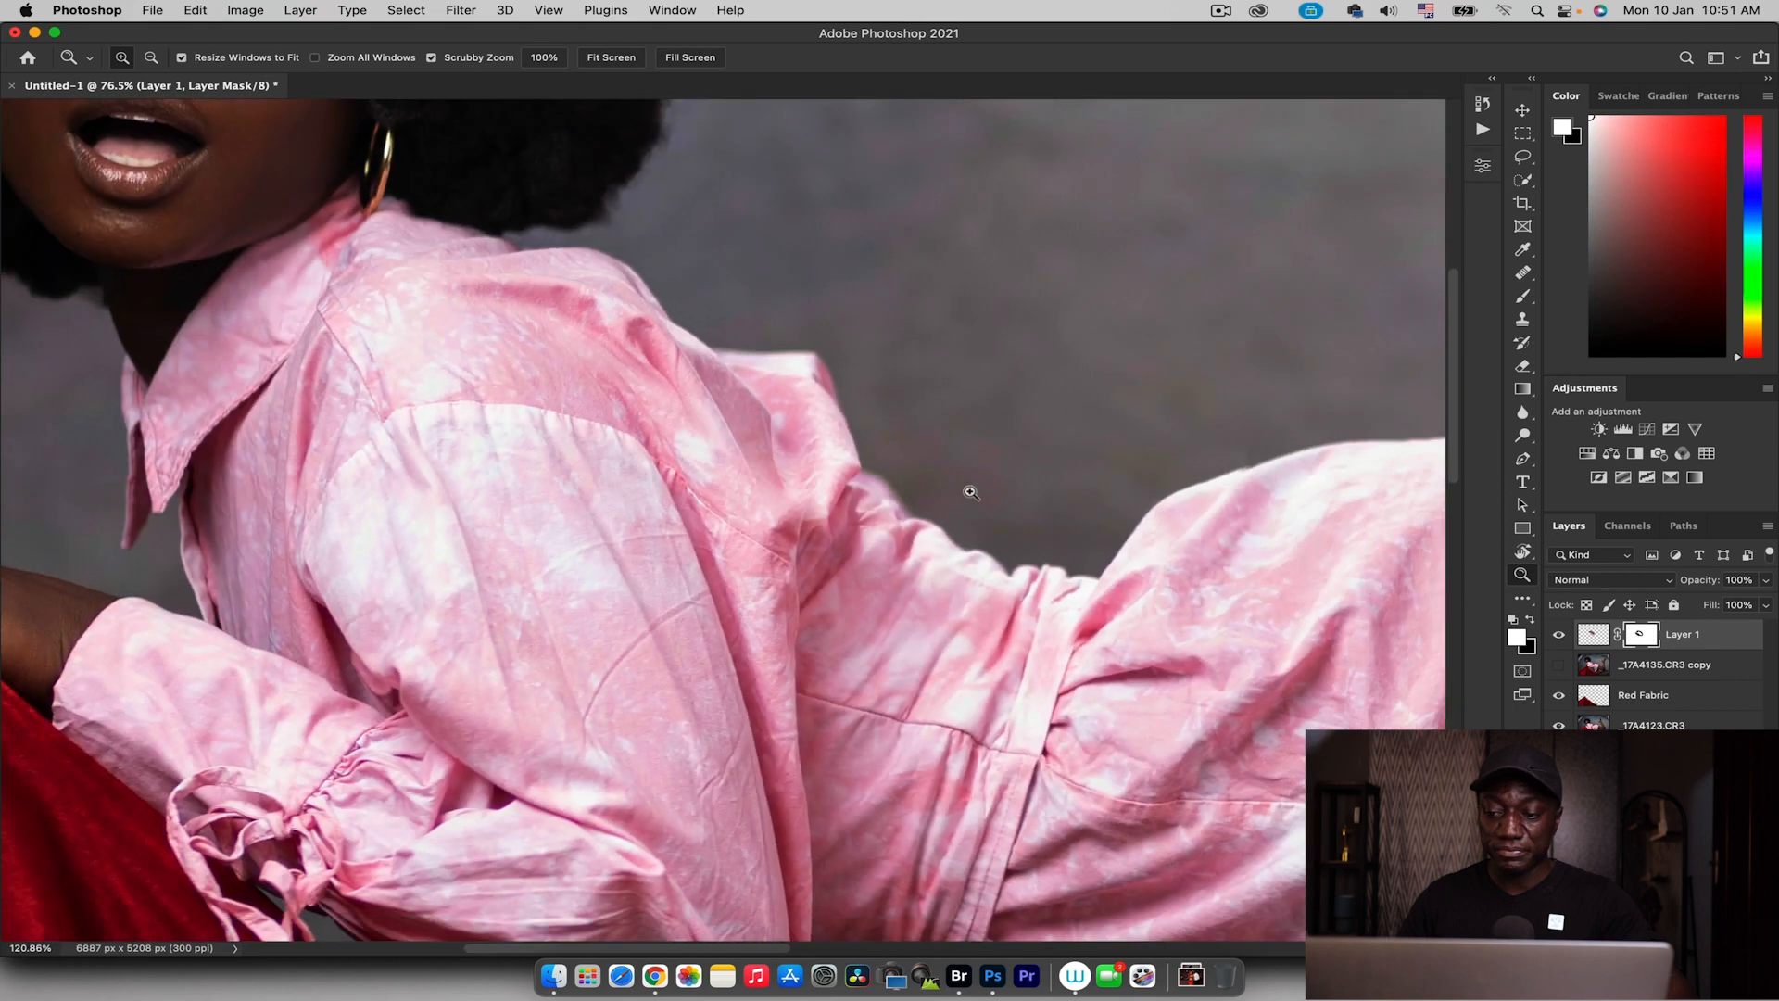
click(1557, 636)
click(1554, 637)
click(1558, 636)
click(1558, 636)
click(1553, 637)
click(1553, 637)
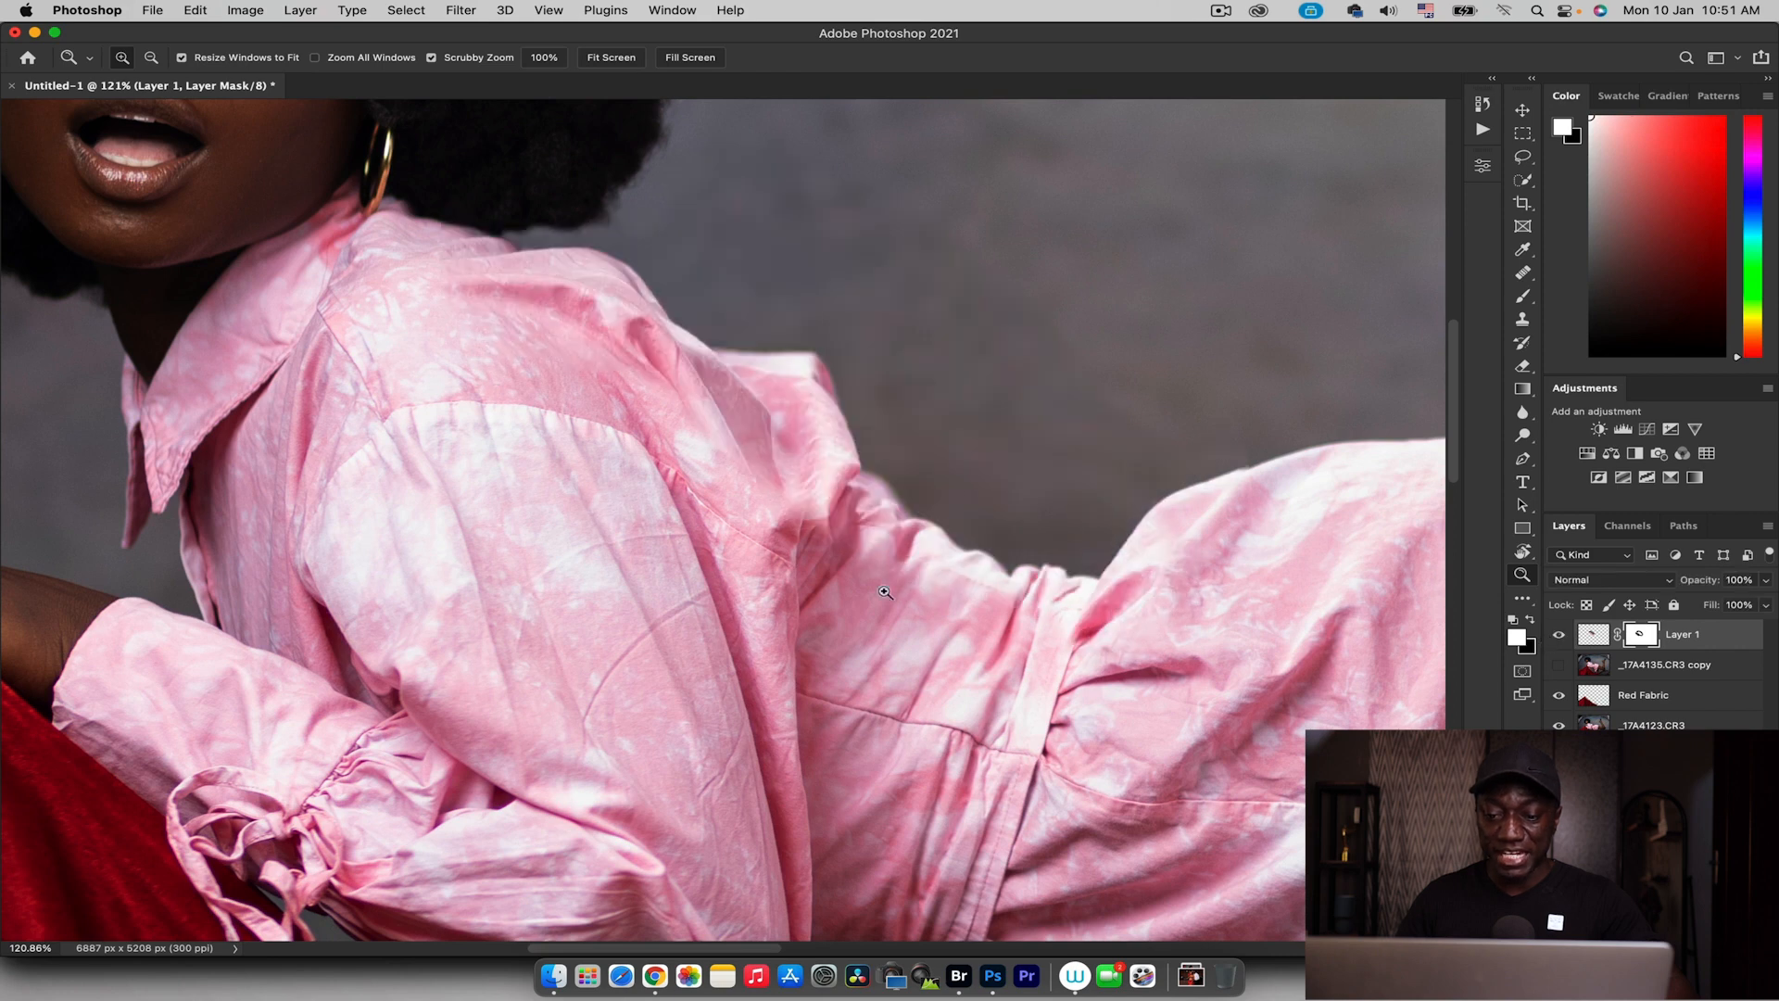
Paint white at 34% flow on the Layer 1 mask along the waist and hip contour to restore parts of the patch
key(b)
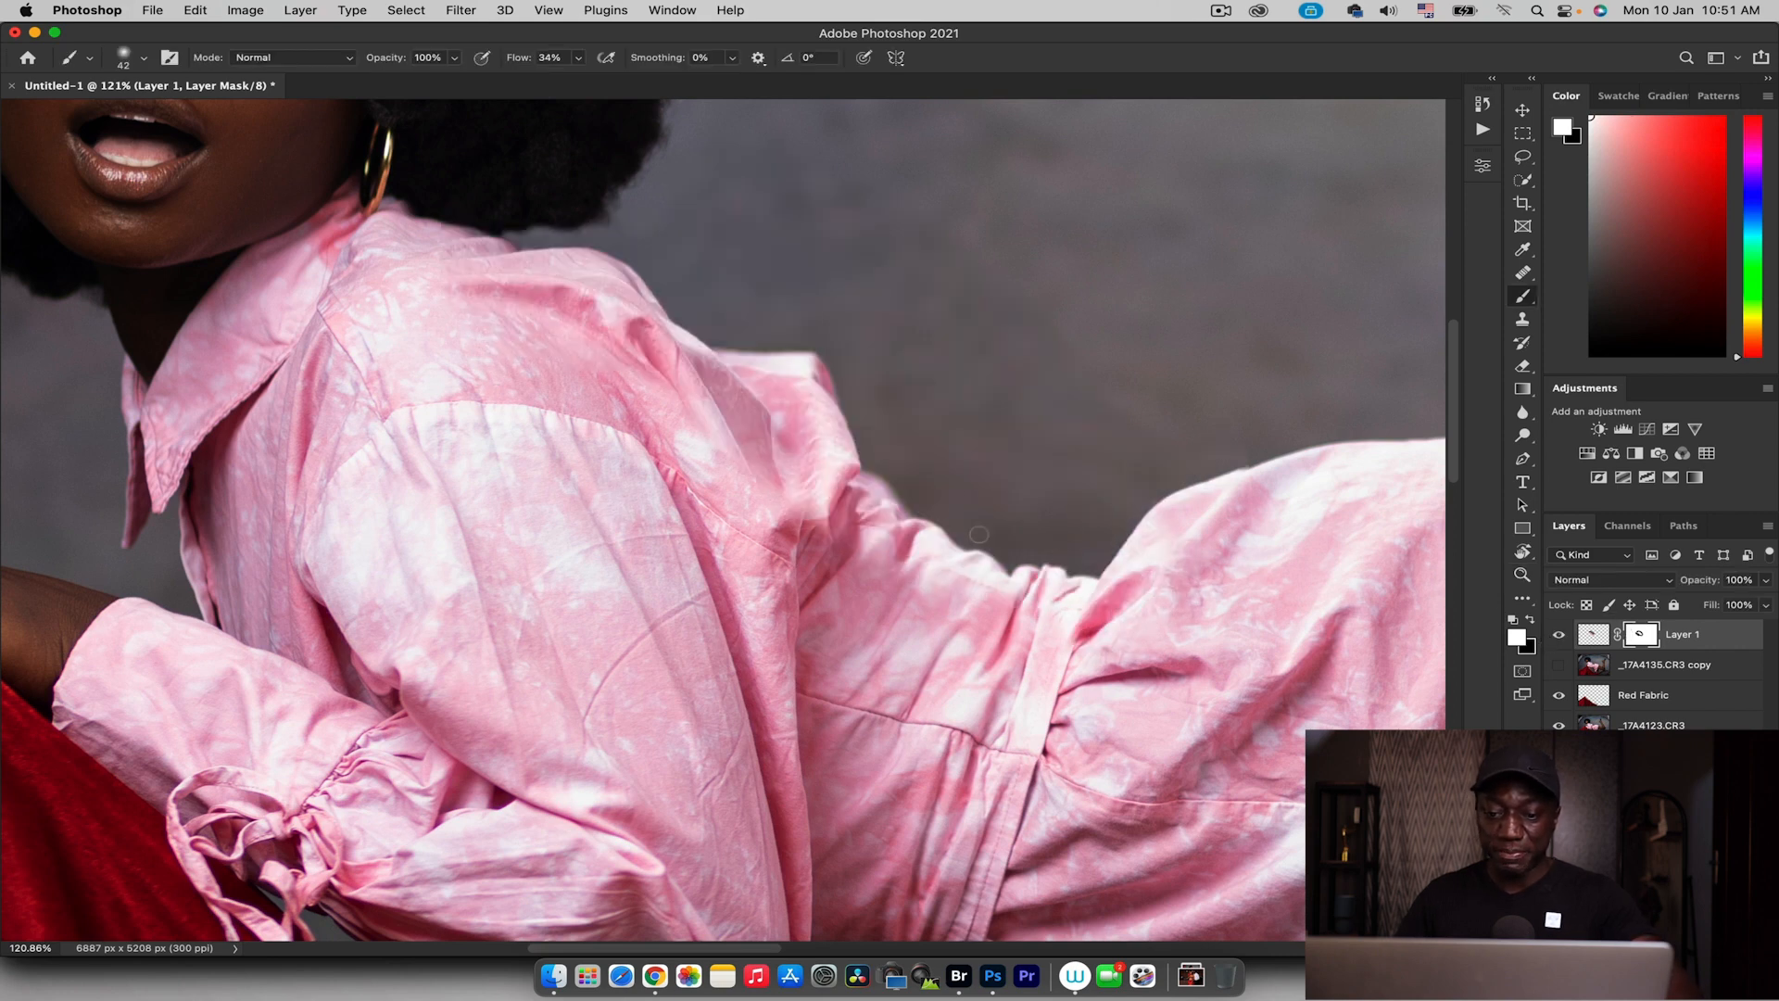
mouse_move(935, 535)
mouse_down()
mouse_move(988, 533)
mouse_move(940, 492)
mouse_move(921, 509)
mouse_move(975, 543)
mouse_move(1061, 555)
mouse_move(1052, 639)
mouse_move(1103, 553)
mouse_move(1102, 577)
mouse_move(1109, 535)
mouse_move(1192, 484)
mouse_up()
key(x)
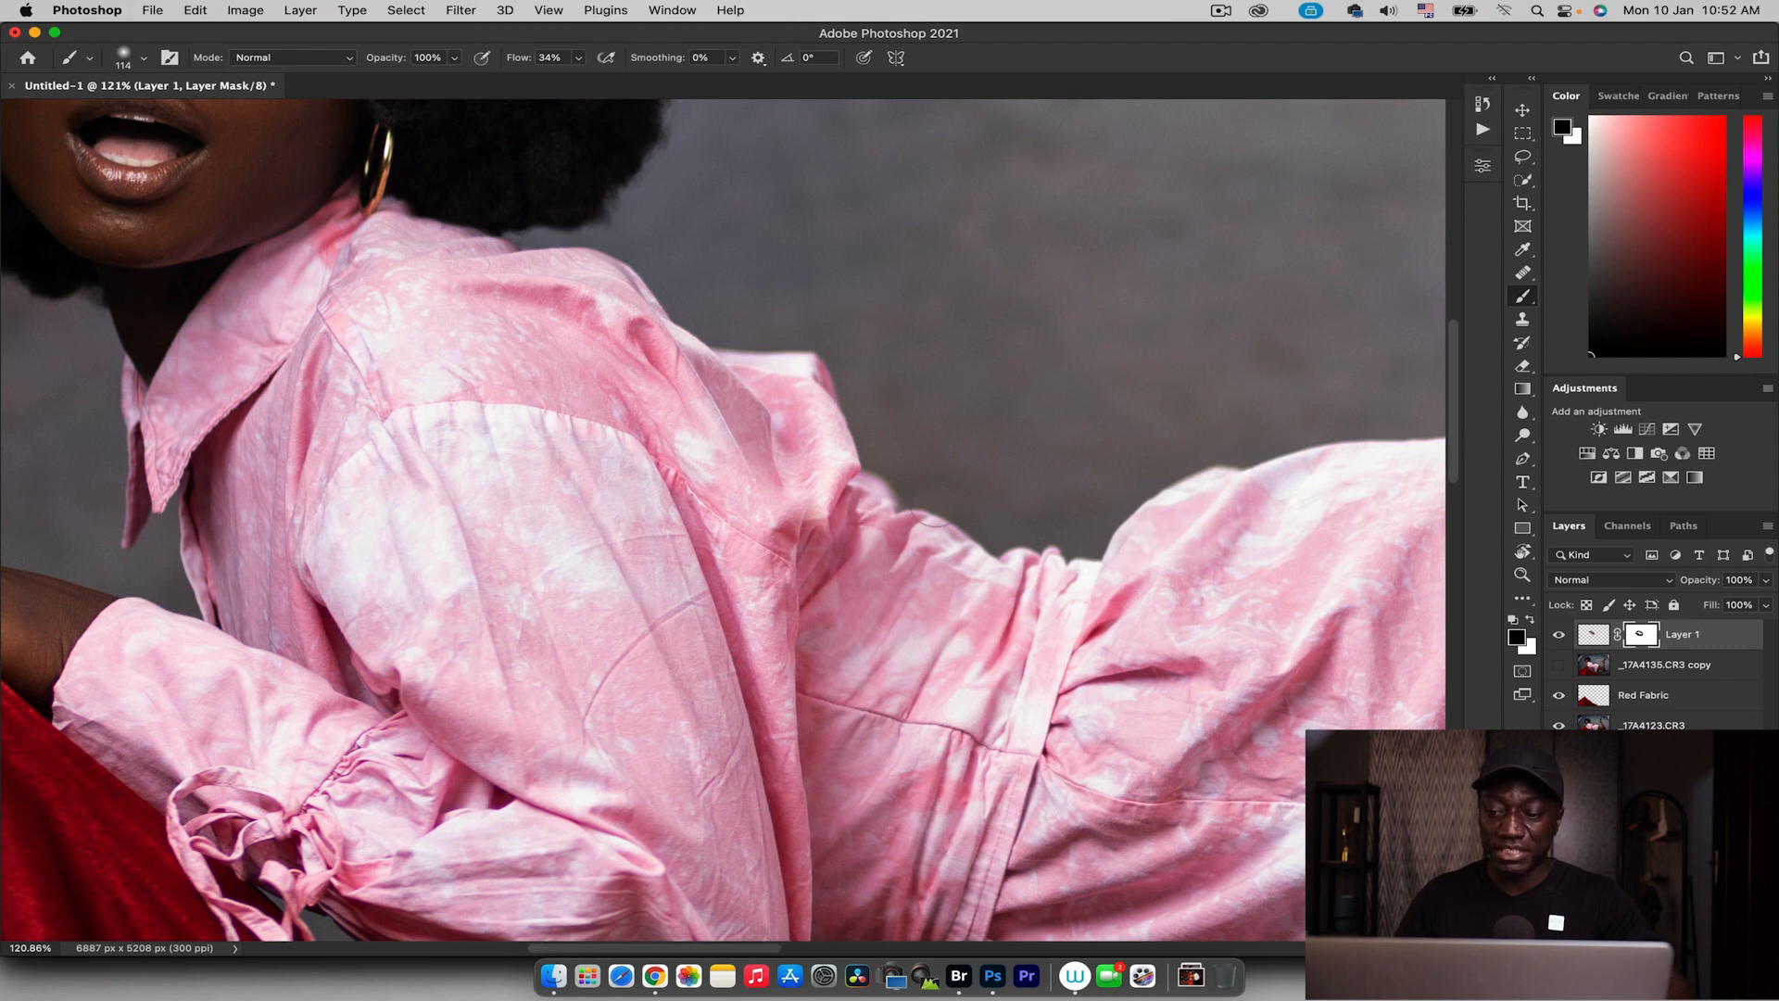
Compare the dress with and without Layer 1, and inspect the layer's mask on its own
click(1558, 640)
click(1556, 643)
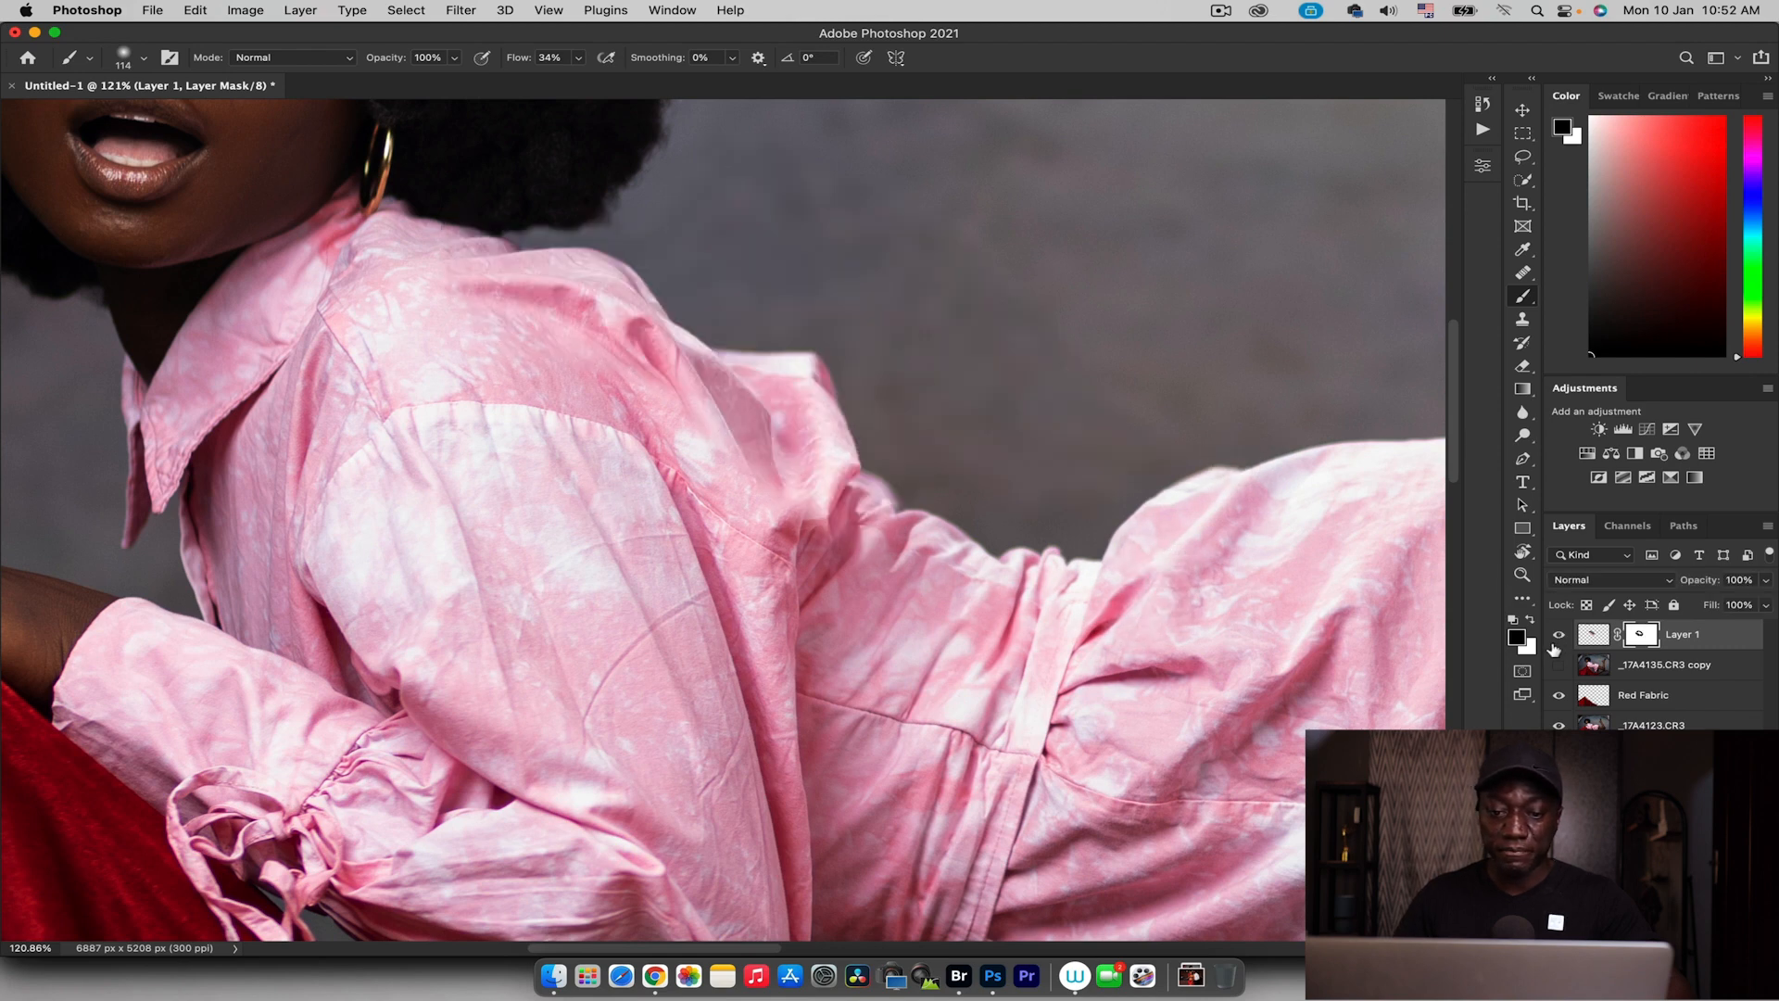
click(1558, 638)
click(1558, 638)
click(1558, 637)
click(1558, 638)
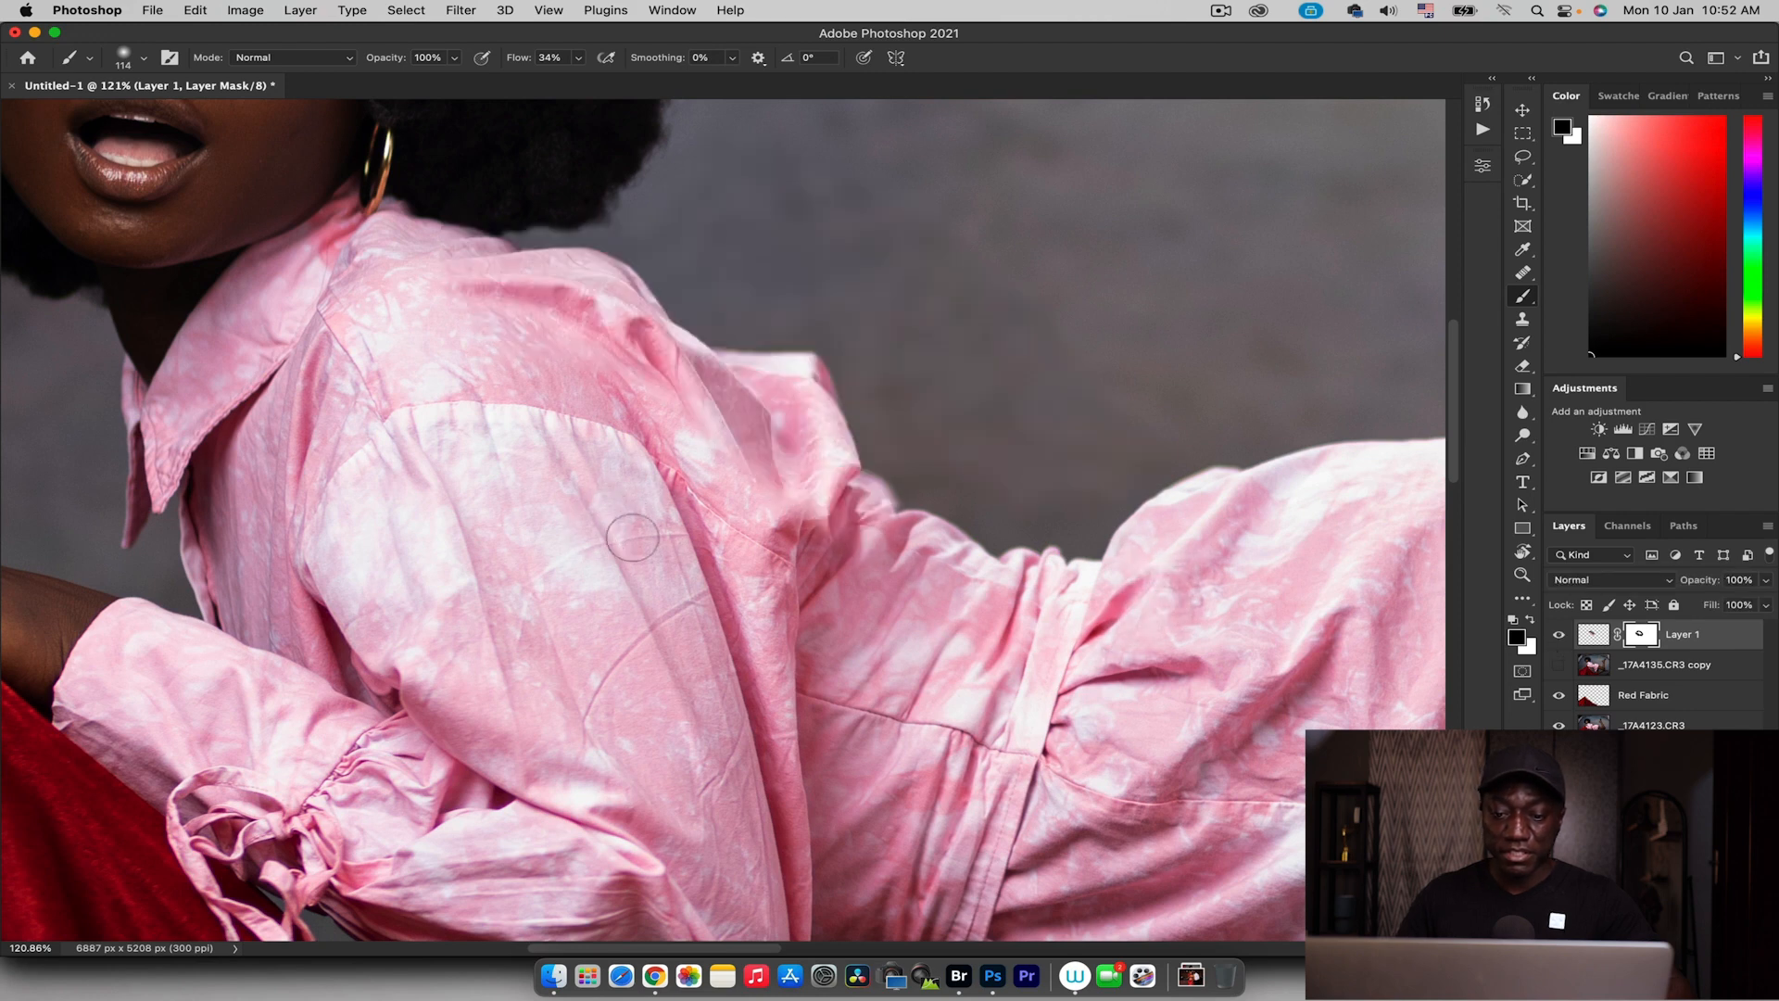
alt+click(1639, 636)
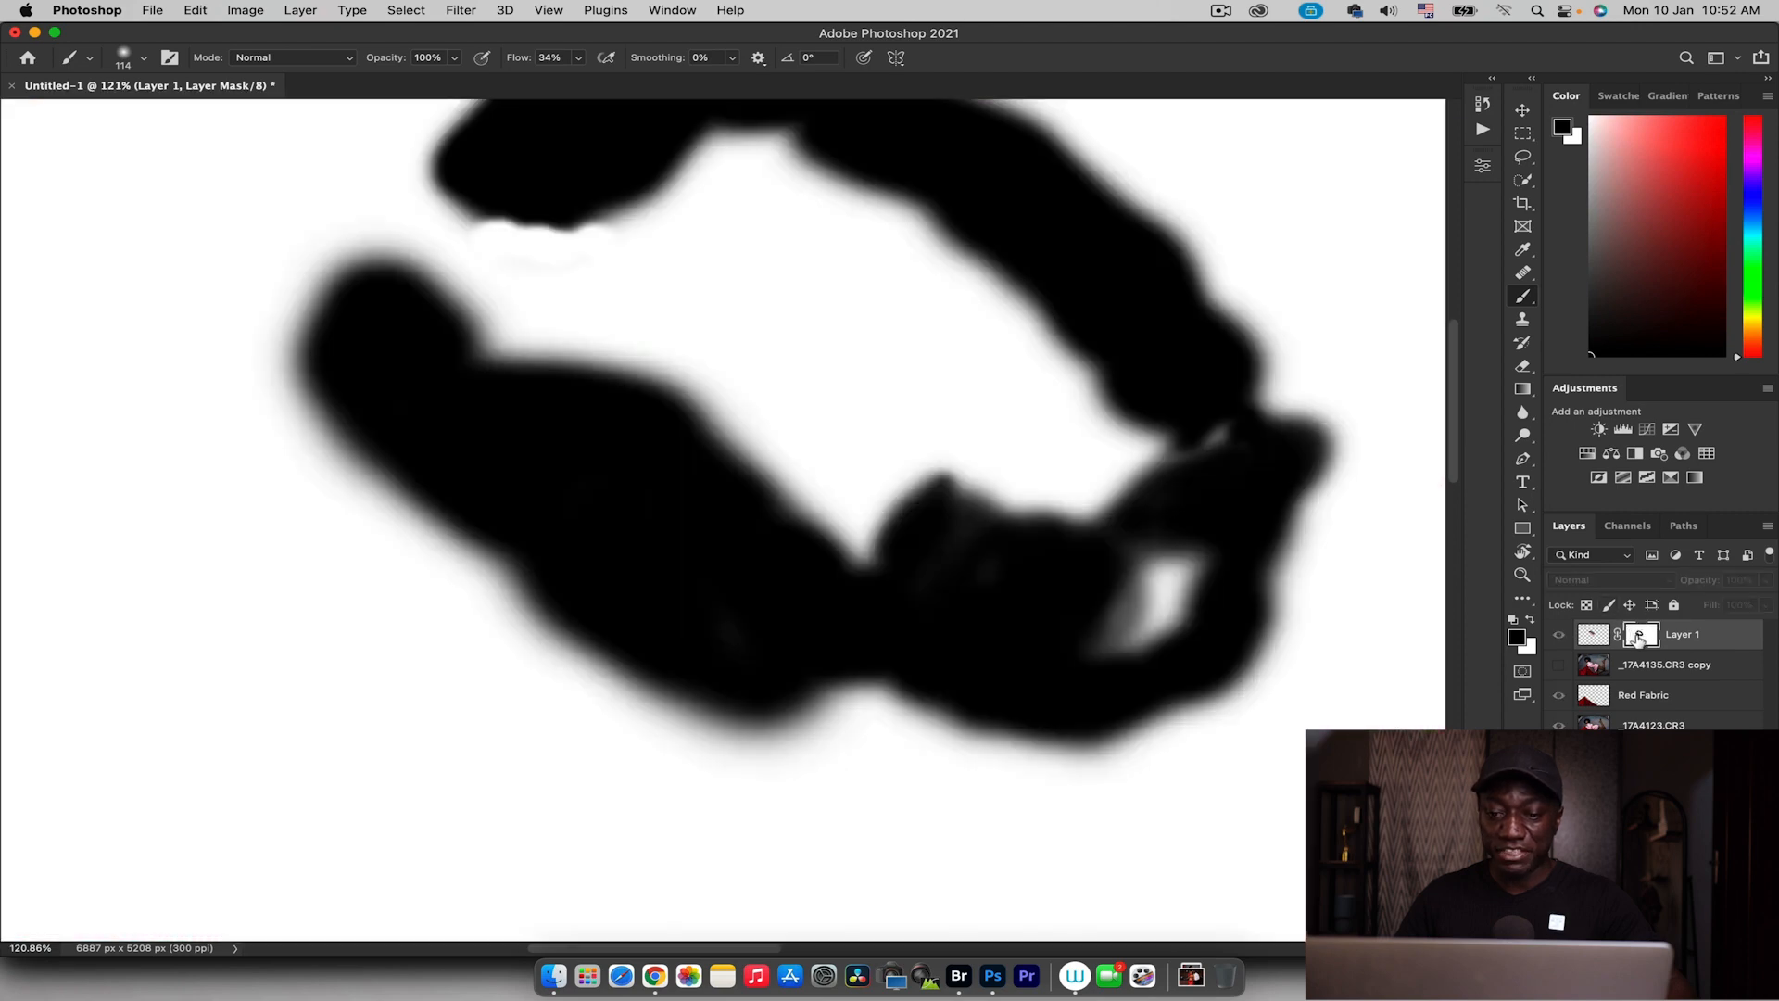
alt+click(1639, 638)
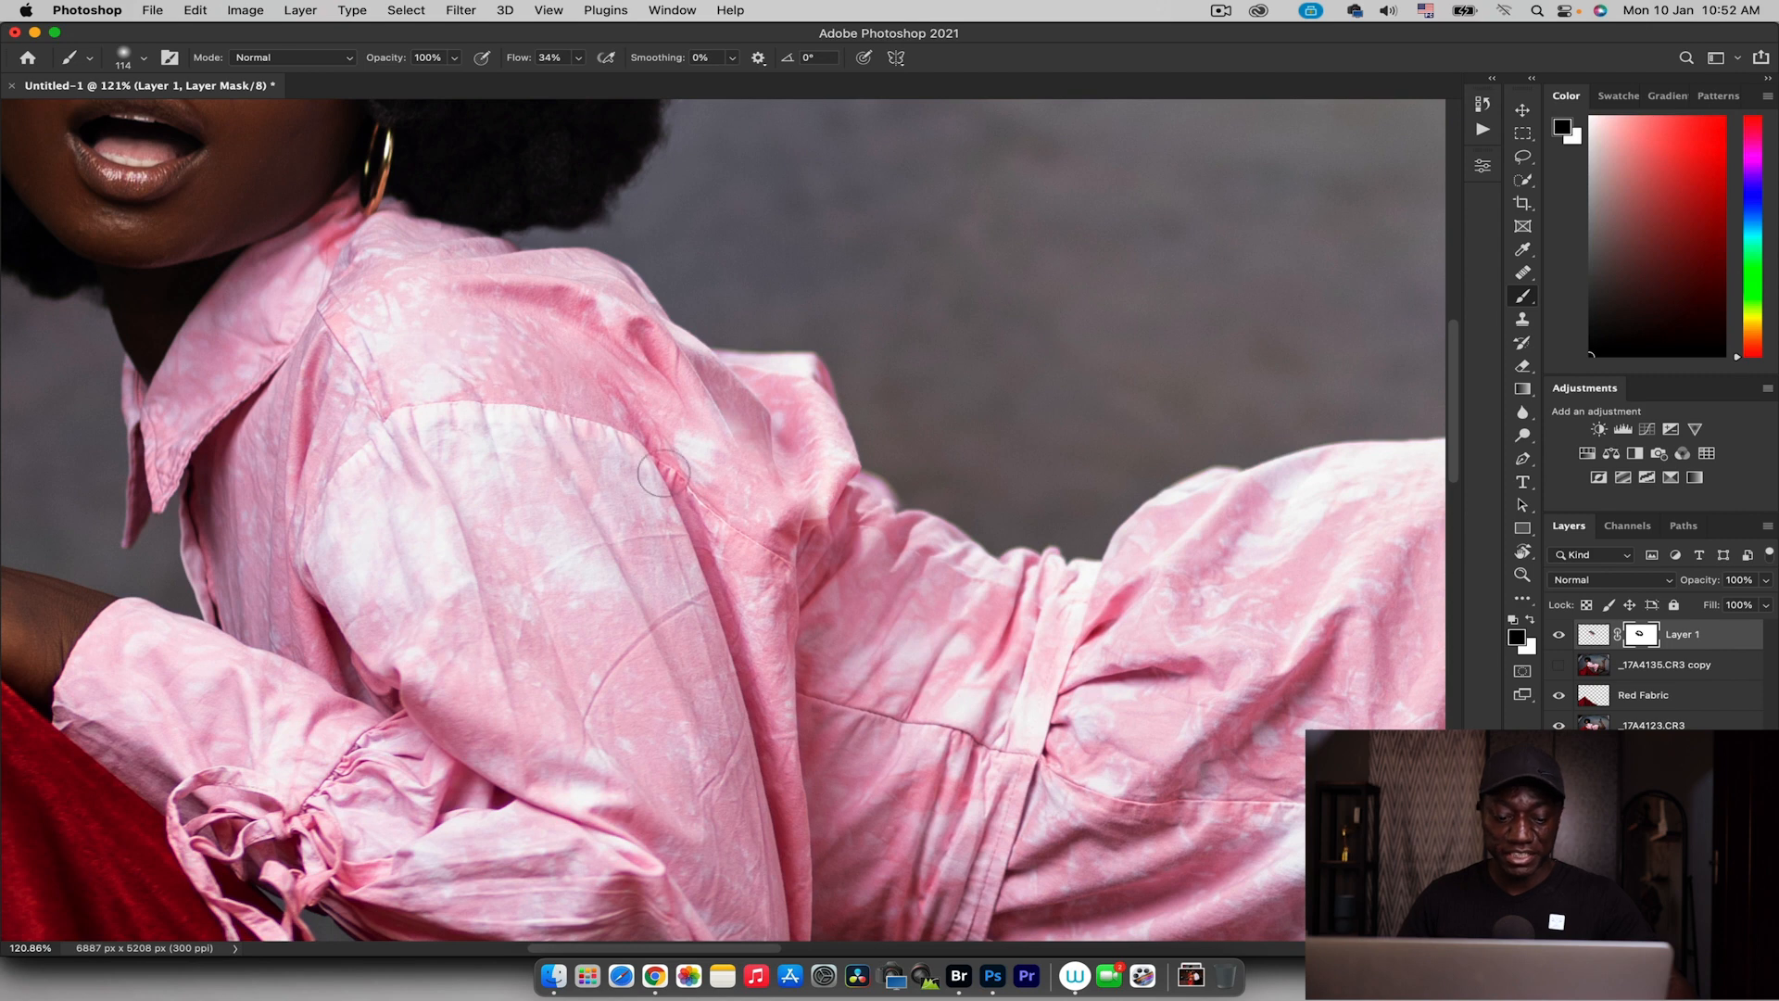
Merge Layer 1, _17A4135.CR3 copy and Red Fabric into a single layer above the _17A4123.CR3 photo
key(z)
mouse_move(735, 448)
mouse_down()
mouse_move(556, 448)
mouse_move(593, 449)
mouse_up()
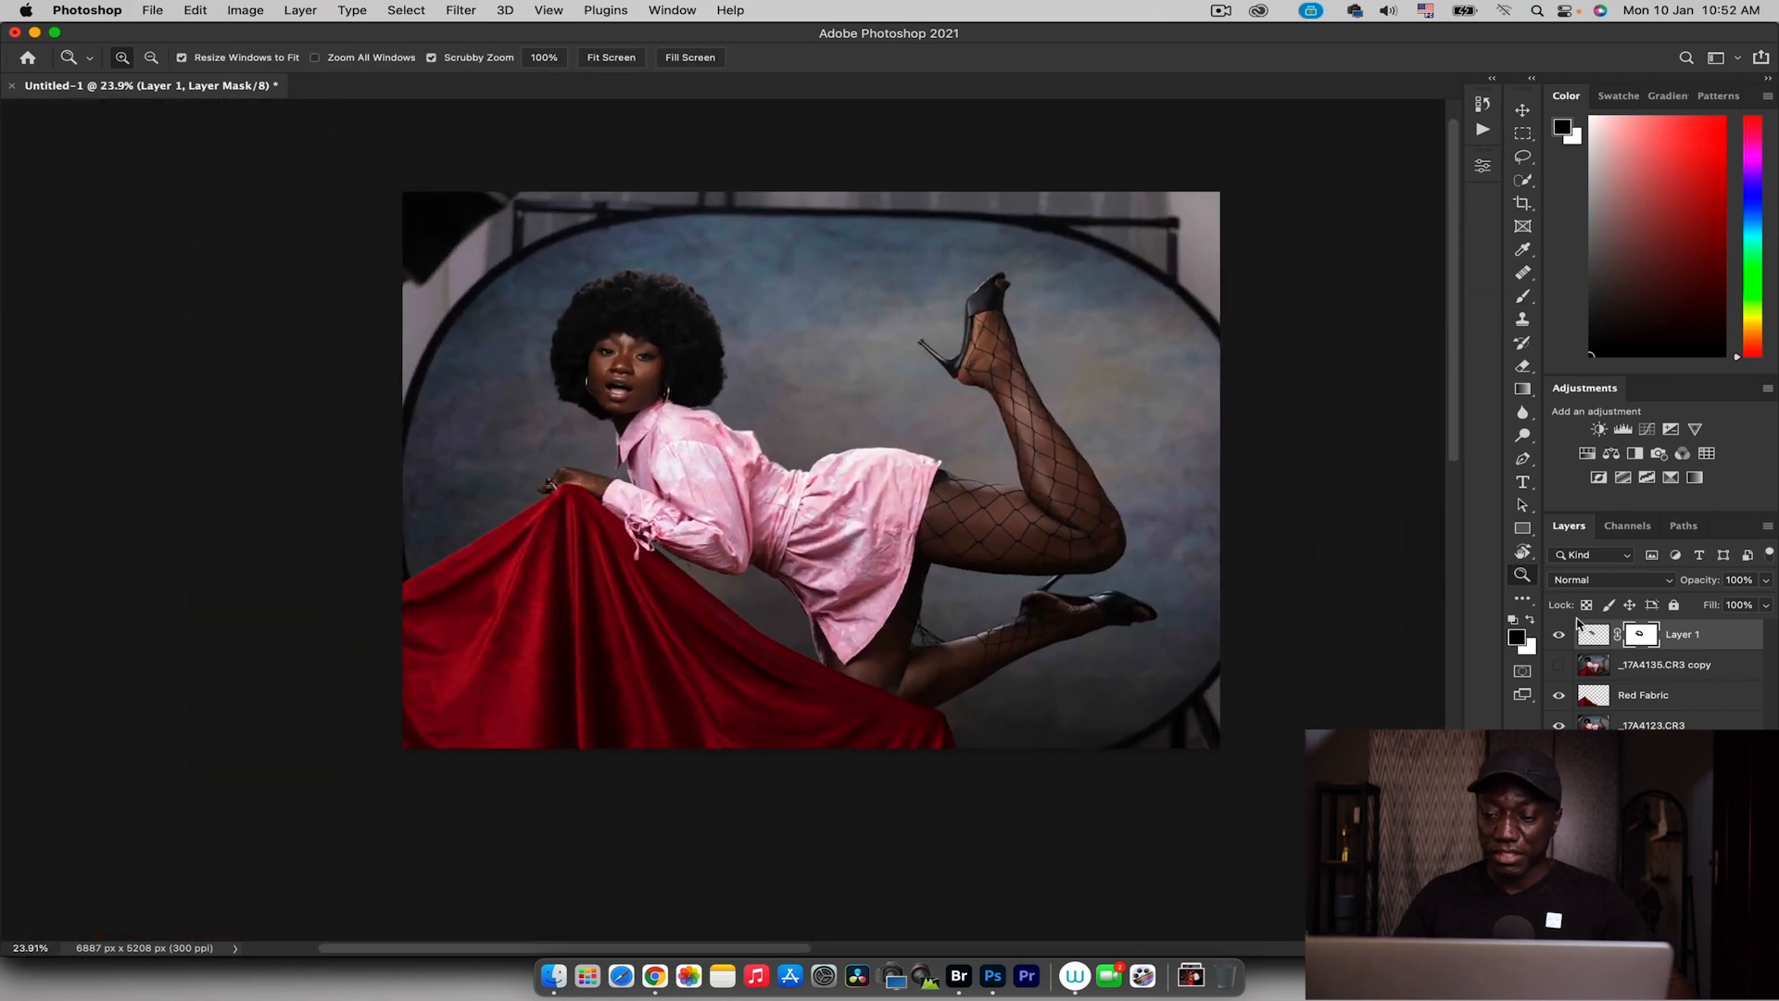
shift+click(1652, 696)
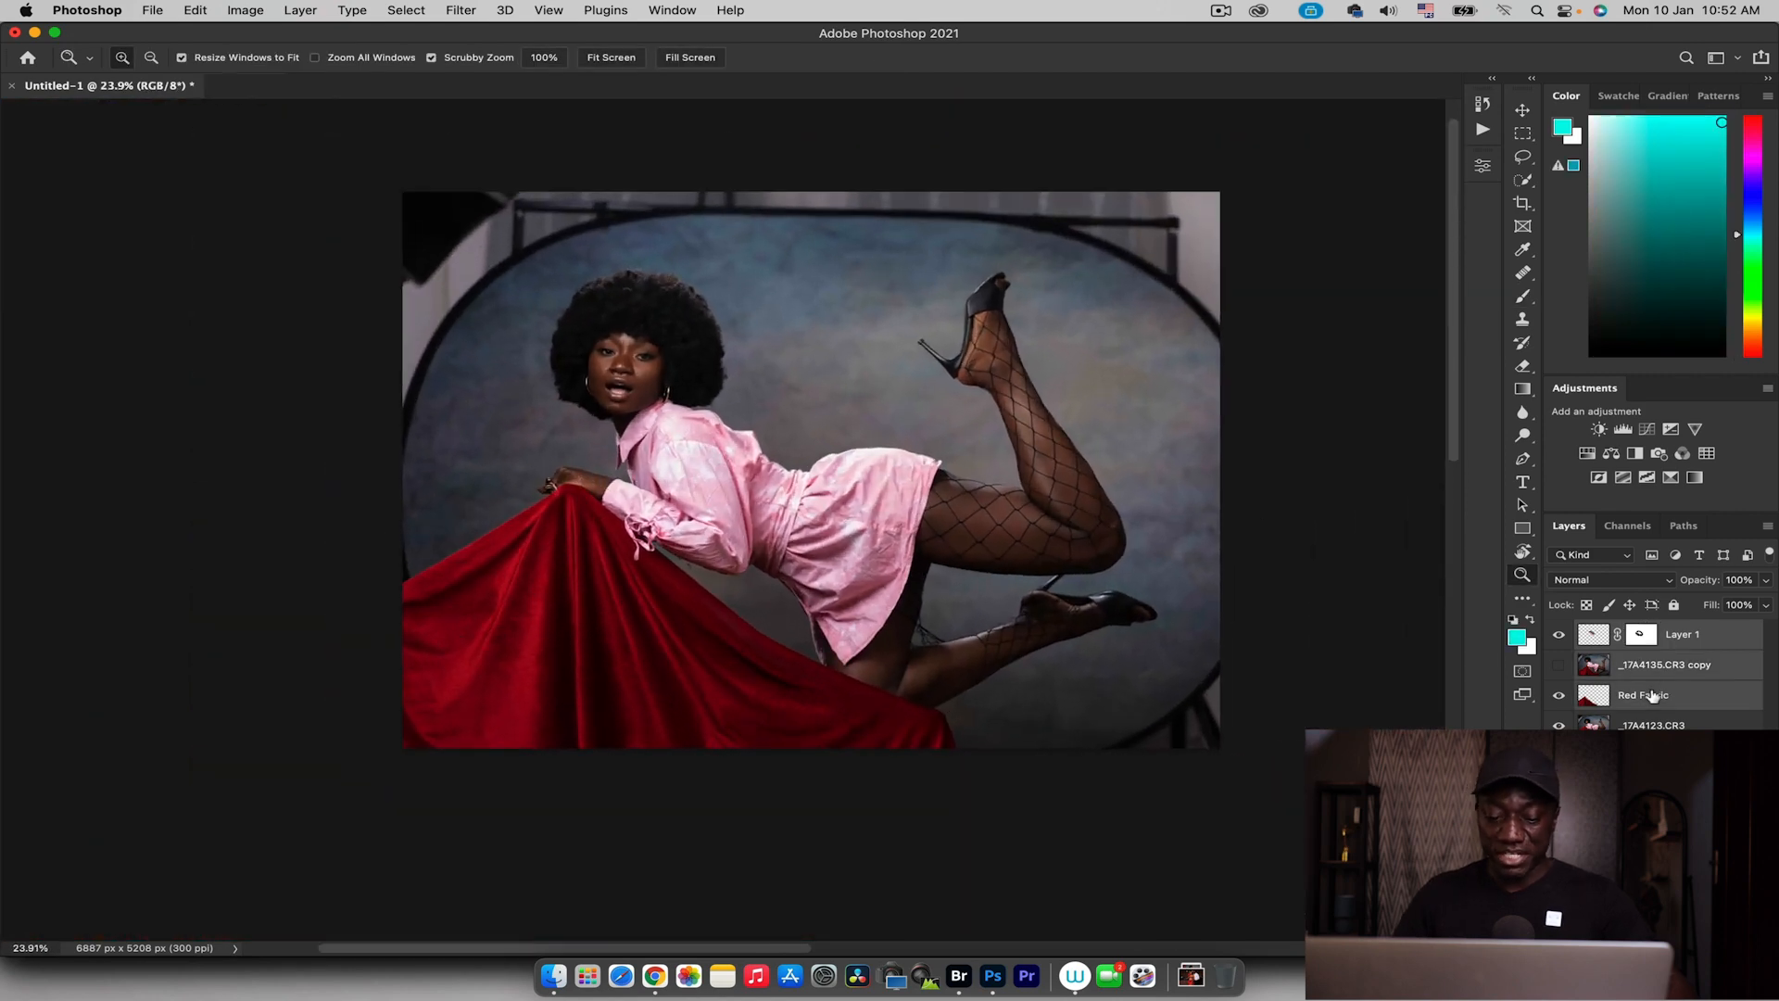
key(super+e)
Toggle the merged layer's visibility to compare the composite with the original _17A4123.CR3 photo
click(1558, 637)
click(1558, 636)
click(1558, 637)
click(1558, 637)
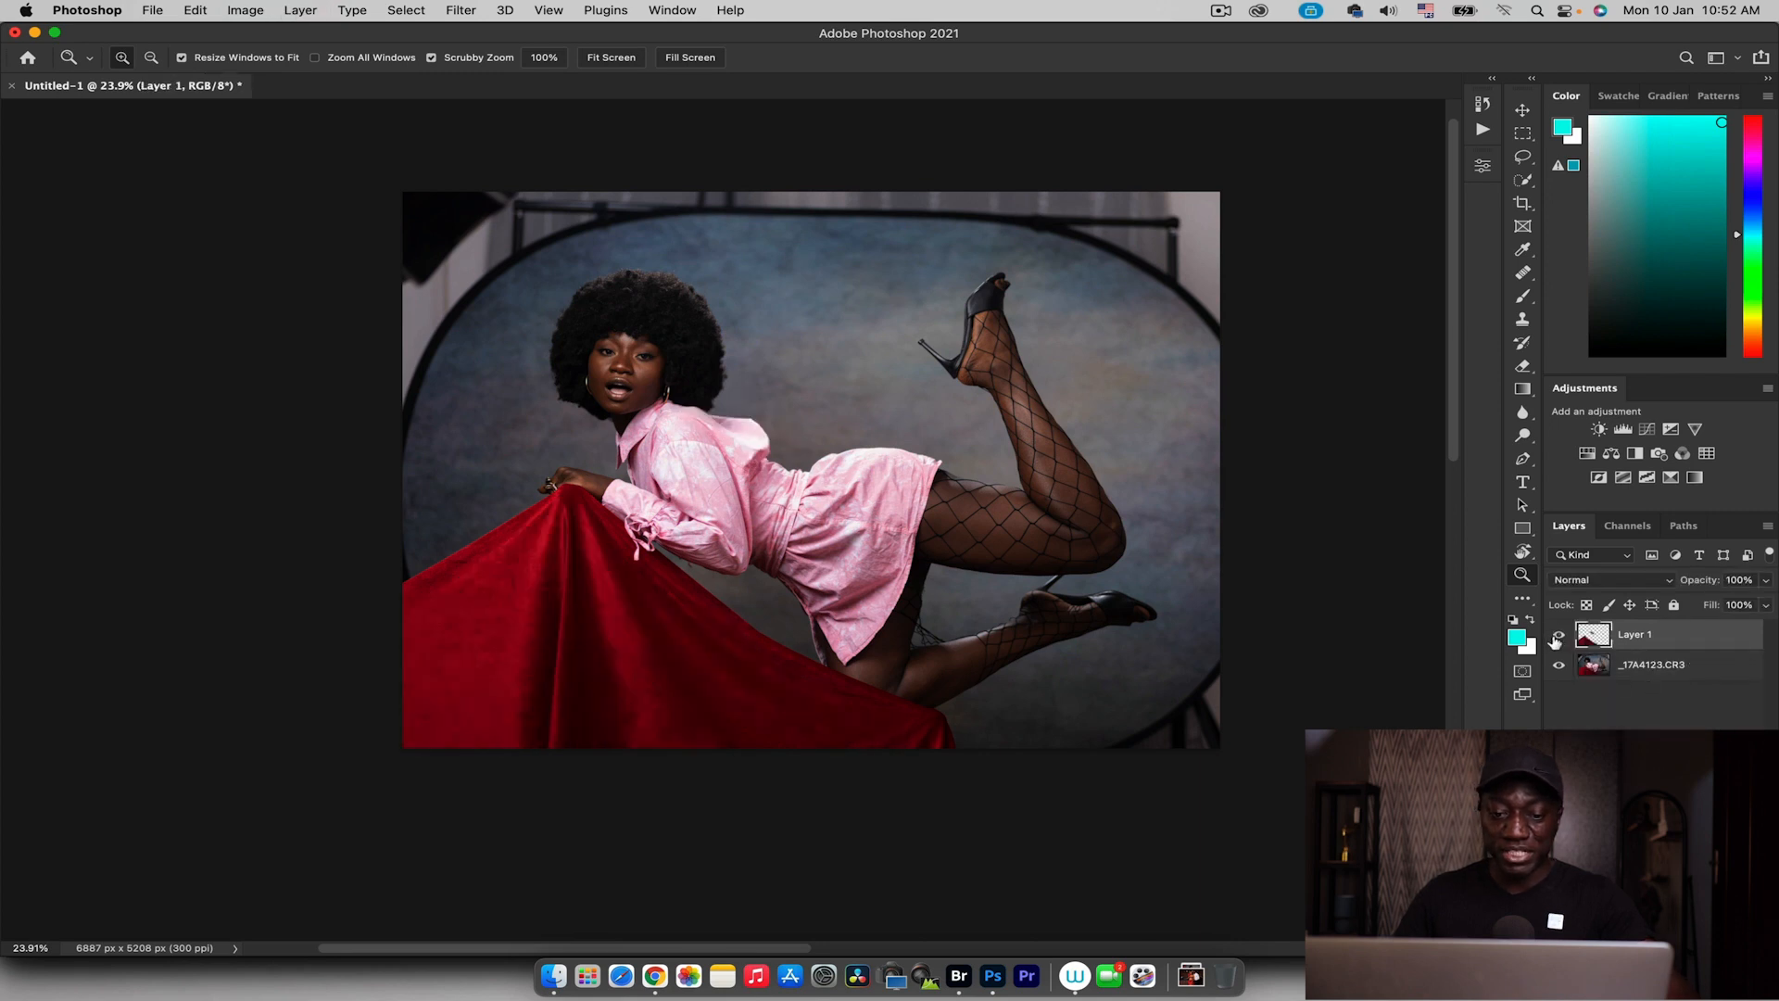
click(1558, 636)
click(1558, 637)
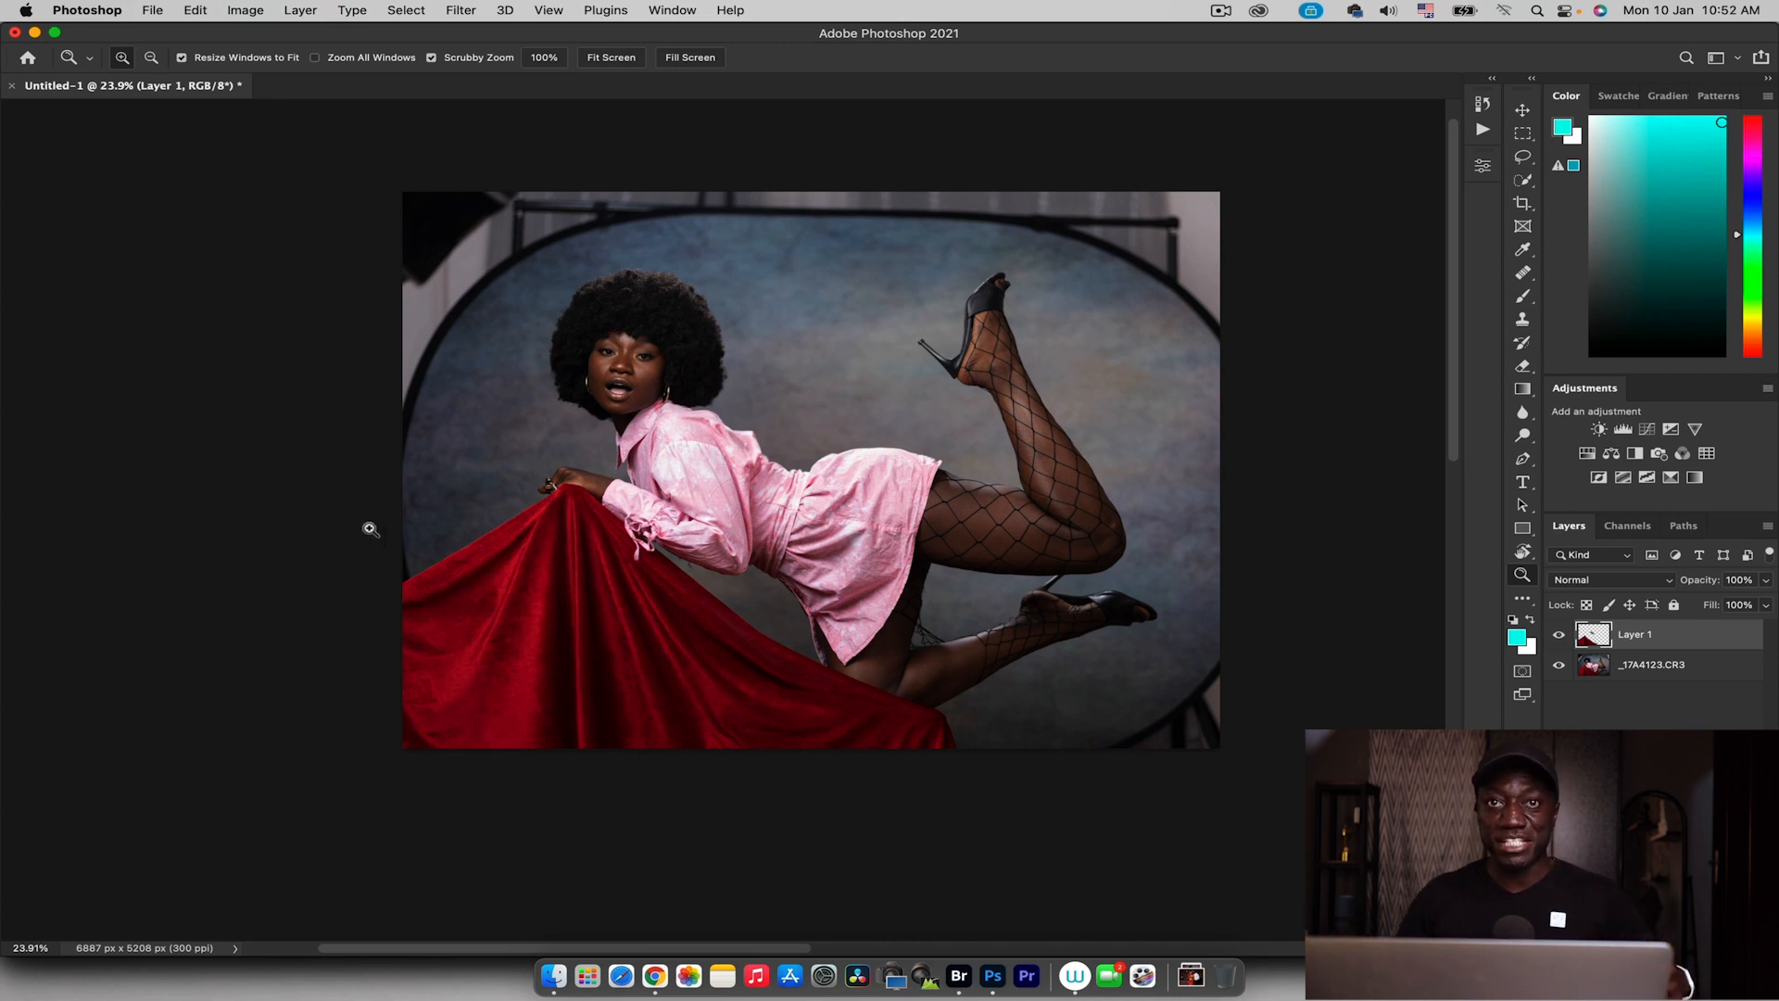
Clone clean backdrop texture over the dark frame at the image's left edge, above the red fabric
drag(419, 573, 517, 556)
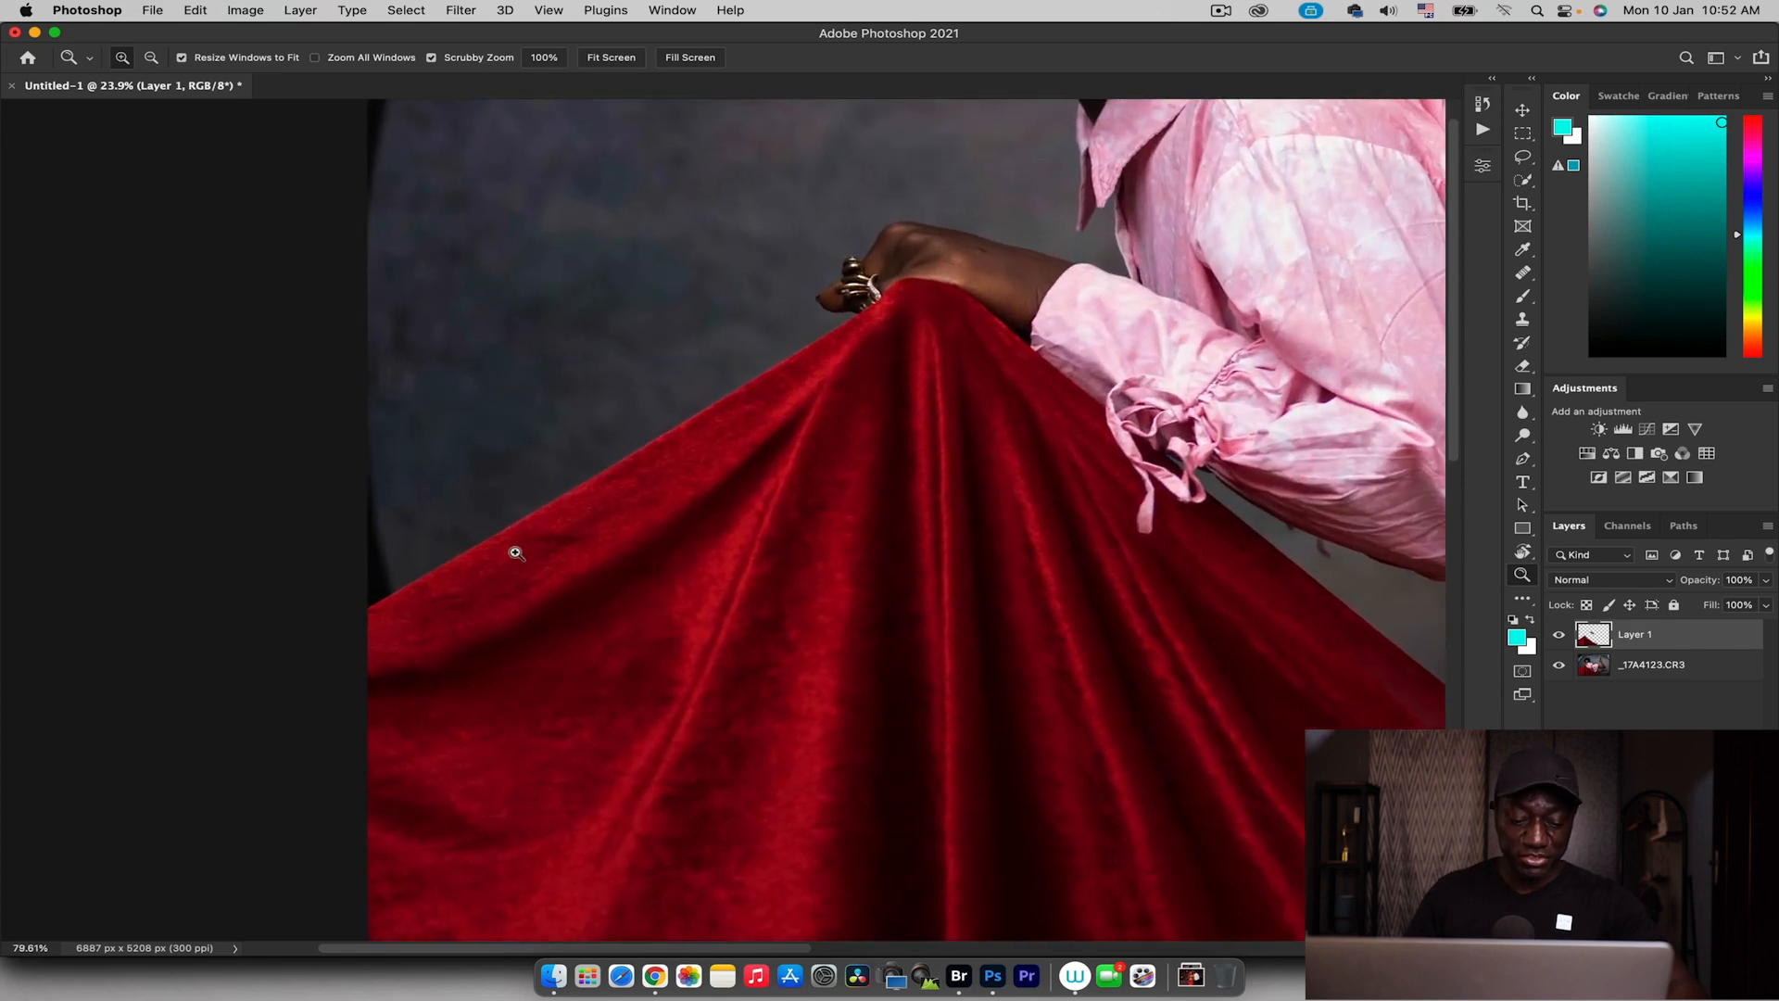
key(s)
drag(433, 485, 359, 504)
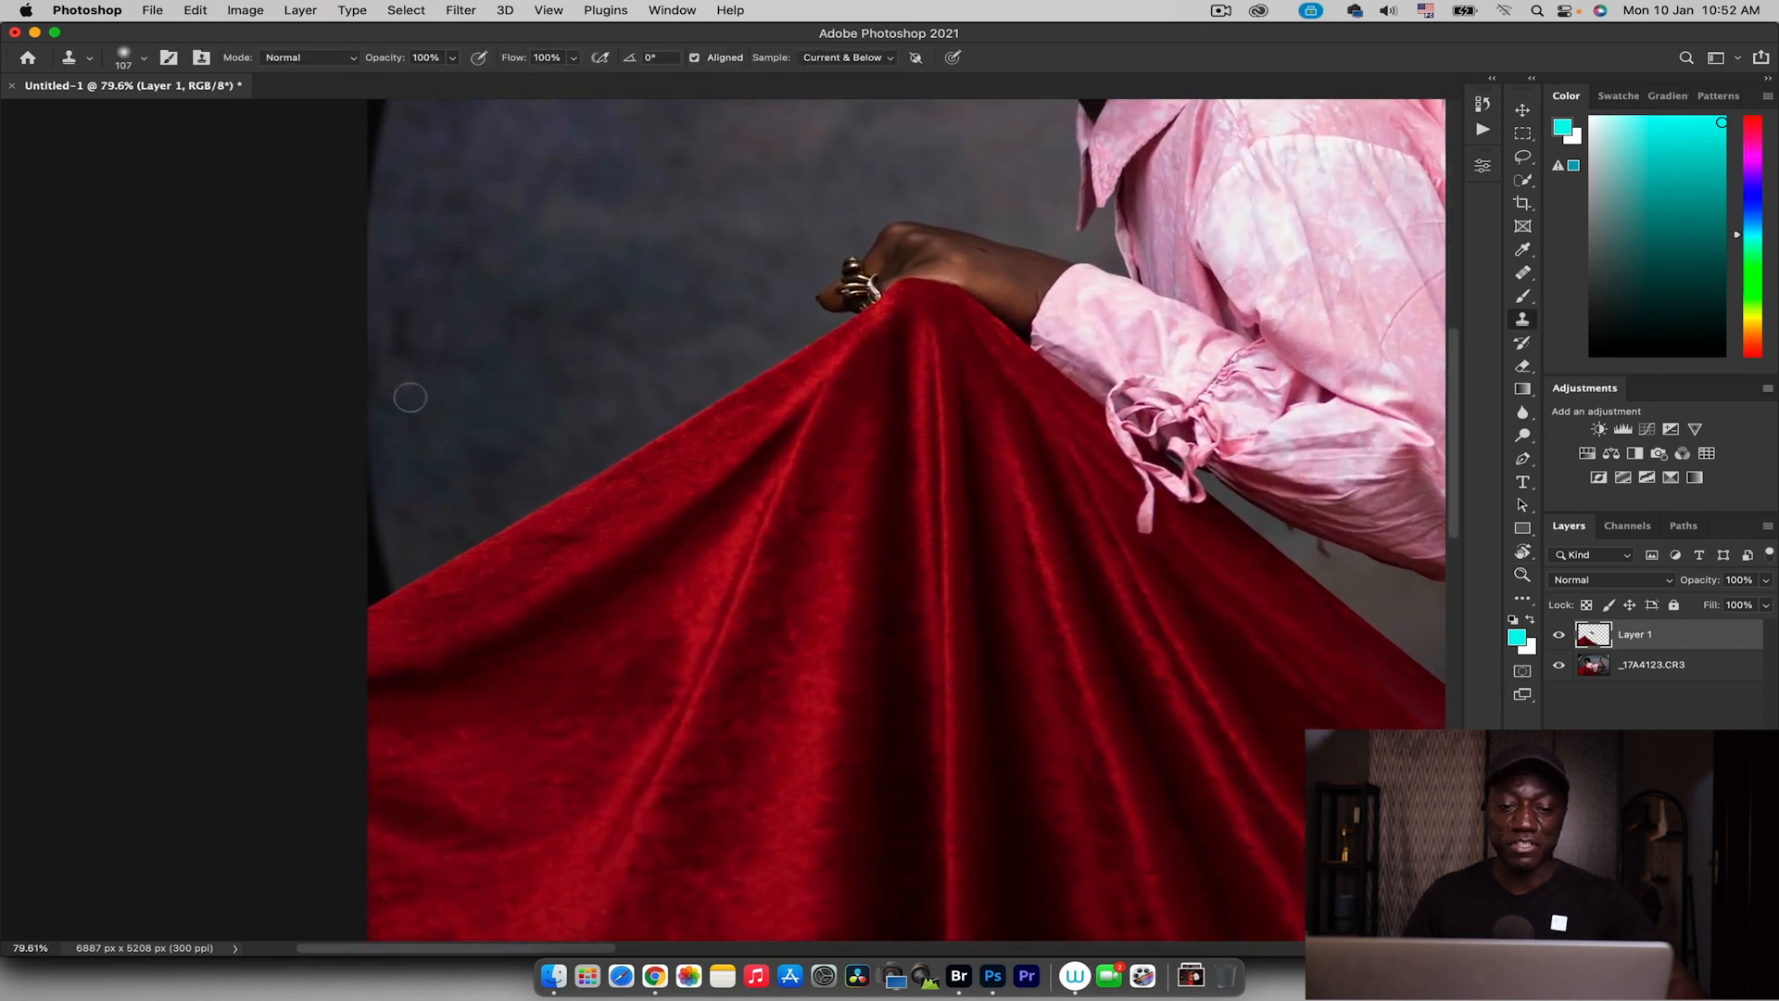
alt+click(405, 453)
drag(369, 461, 358, 464)
drag(389, 365, 415, 407)
alt+click(437, 417)
mouse_move(357, 508)
mouse_down()
mouse_move(392, 515)
mouse_move(387, 550)
mouse_up()
alt+click(429, 456)
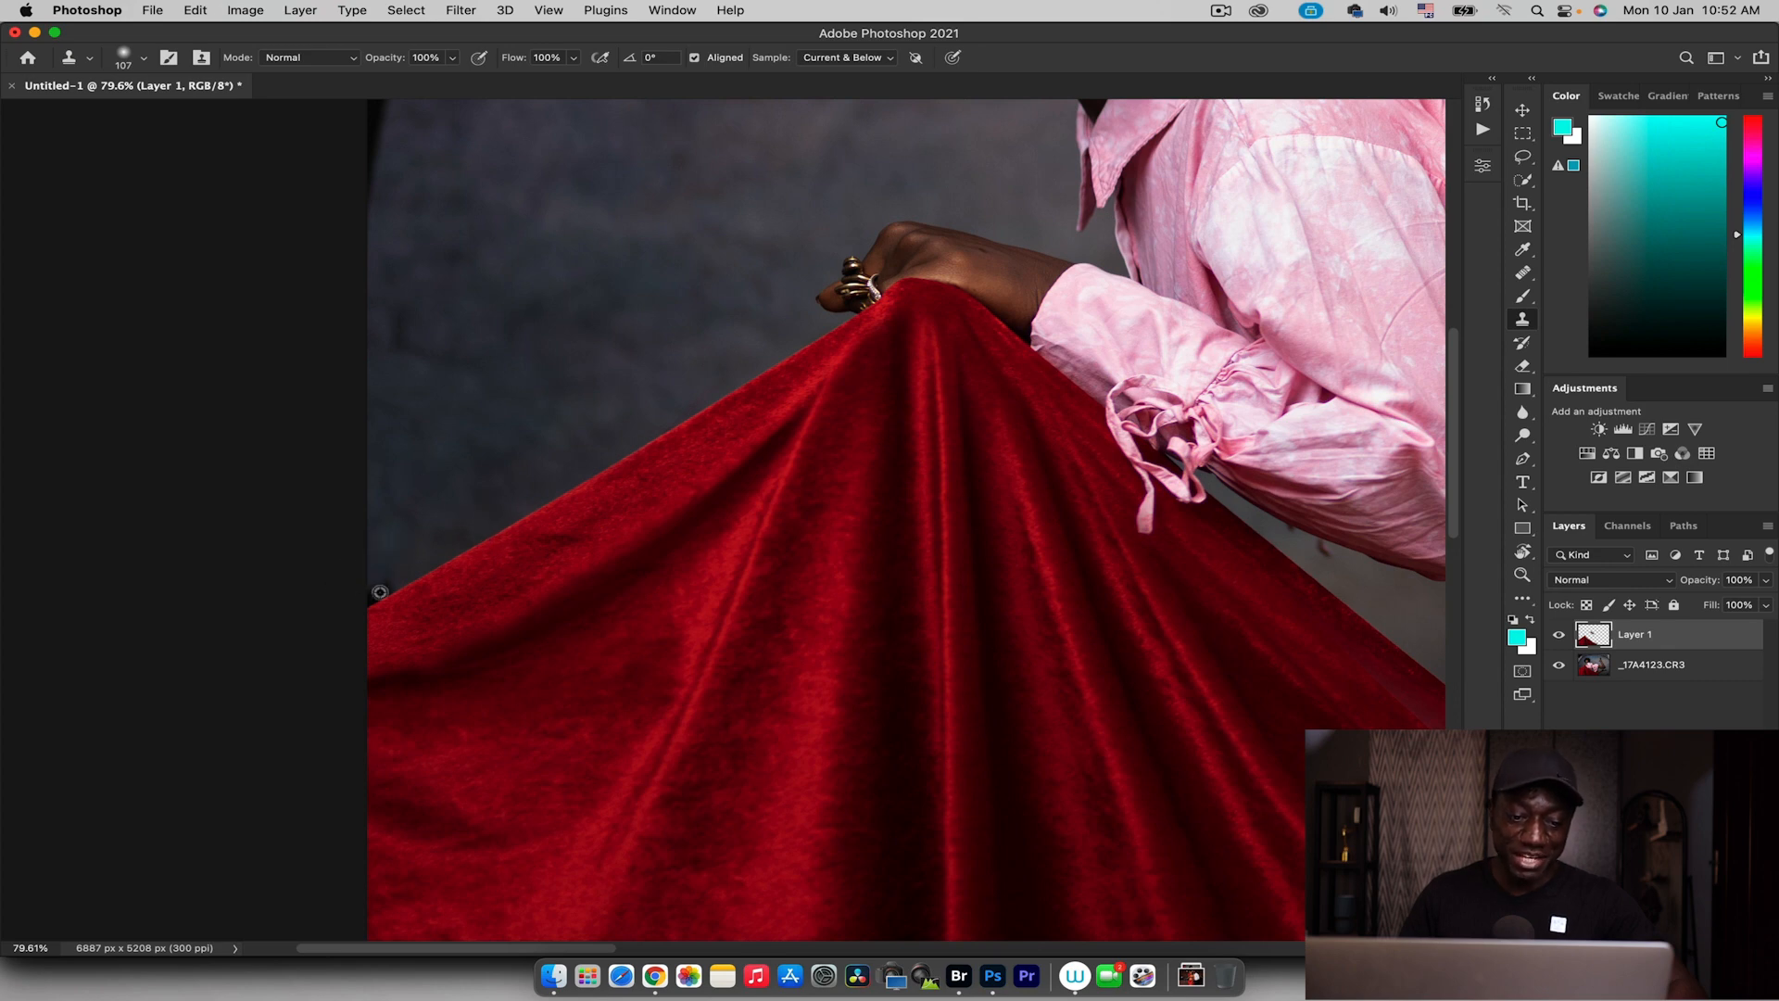
Clone the fabric's clean upper edge over the dark remnant where the fabric meets the image's left border
key(z)
drag(370, 588, 413, 576)
key(s)
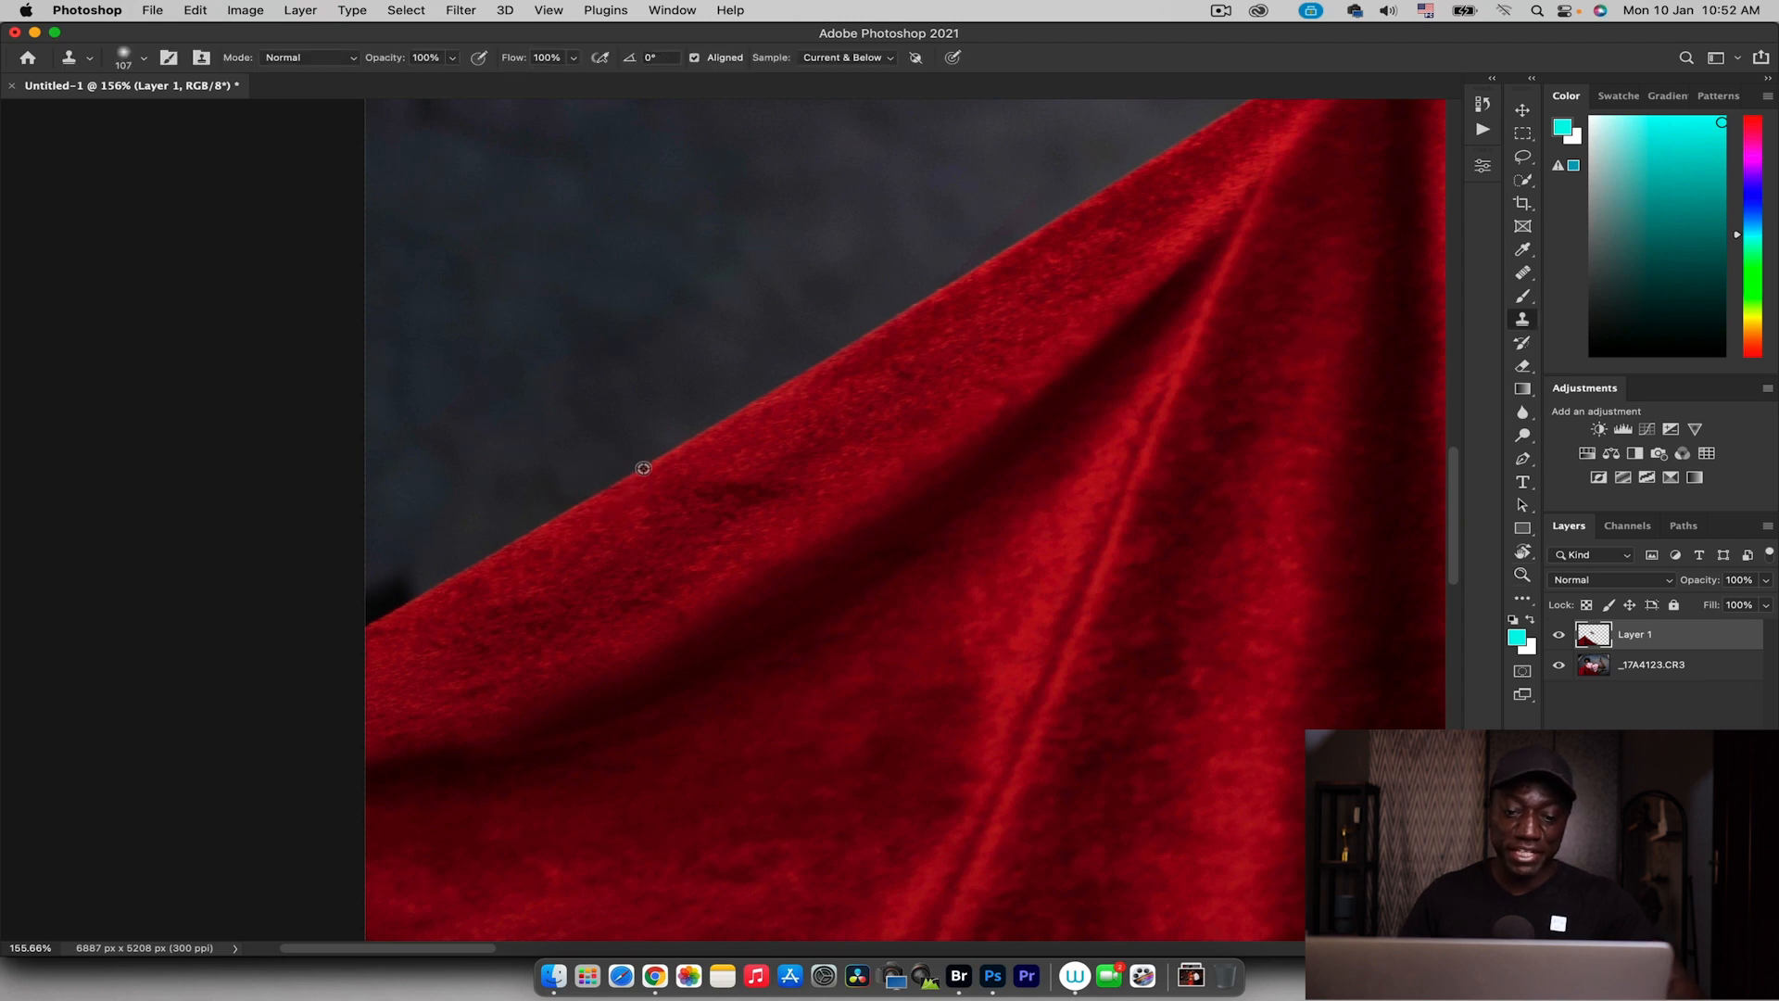
alt+click(644, 467)
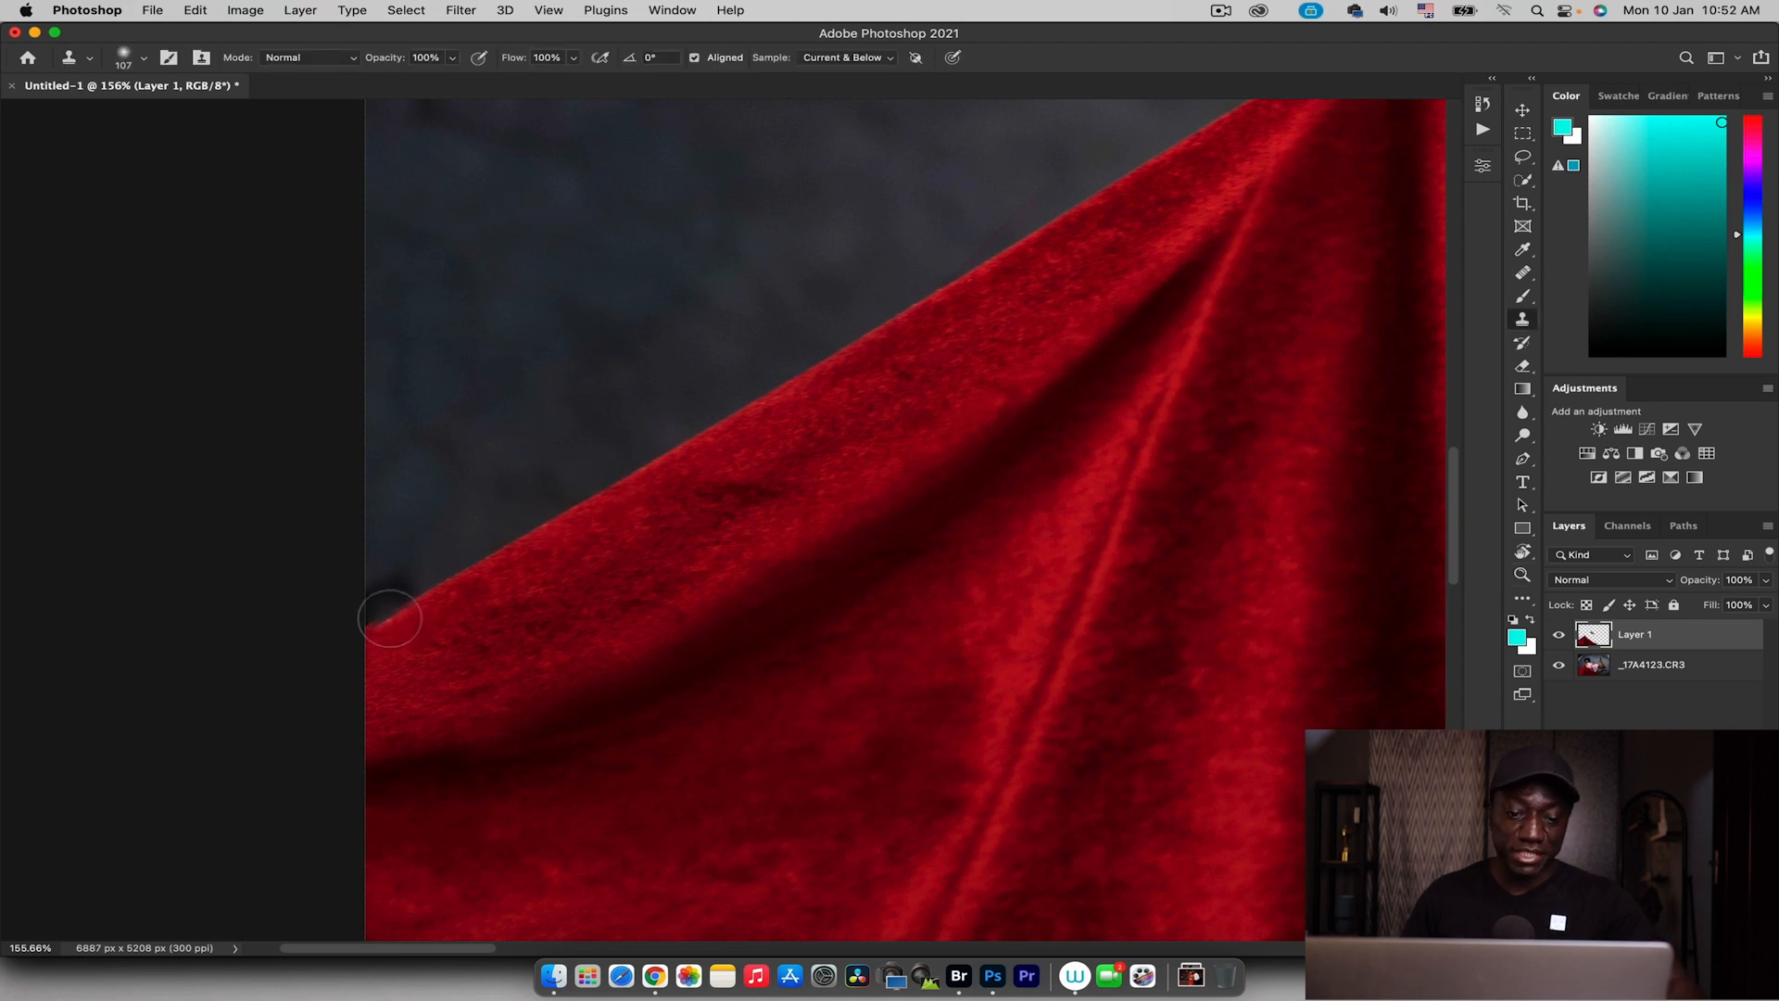
mouse_move(396, 612)
mouse_down()
mouse_move(410, 578)
mouse_move(382, 587)
mouse_move(382, 518)
mouse_move(414, 485)
mouse_up()
Stamp all visible layers into a new layer and merge it down into Layer 1
key(z)
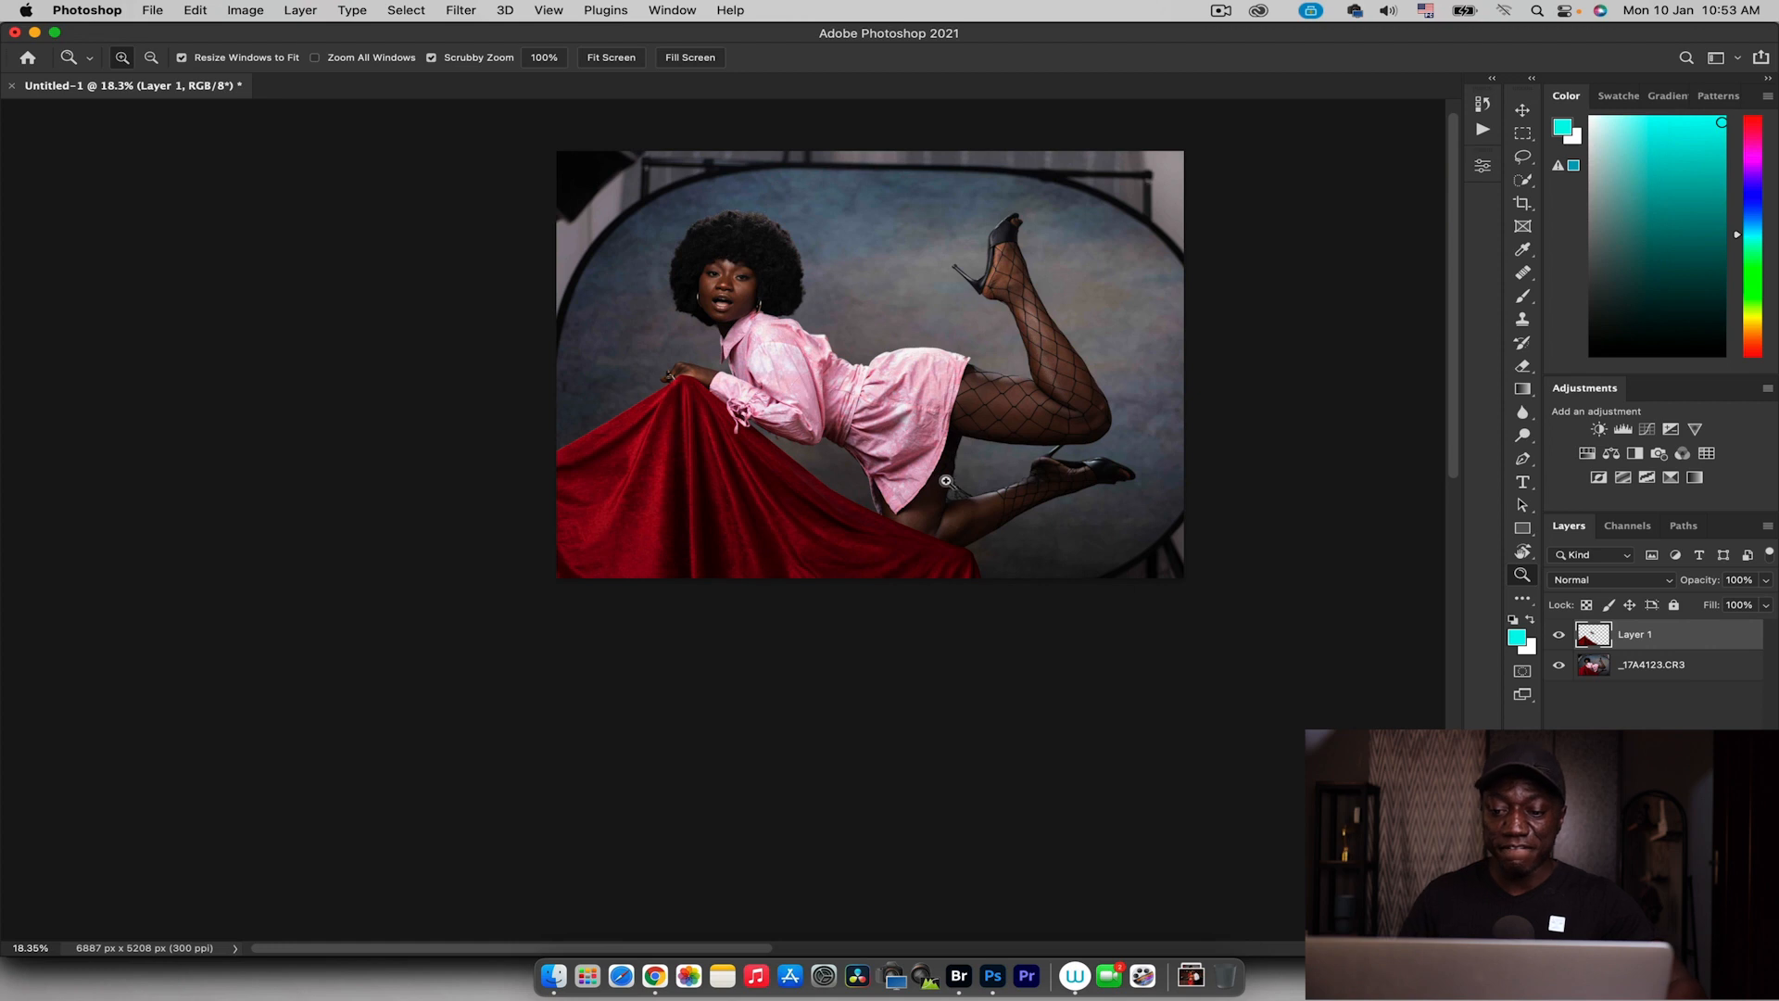
drag(749, 276, 603, 350)
drag(724, 370, 684, 370)
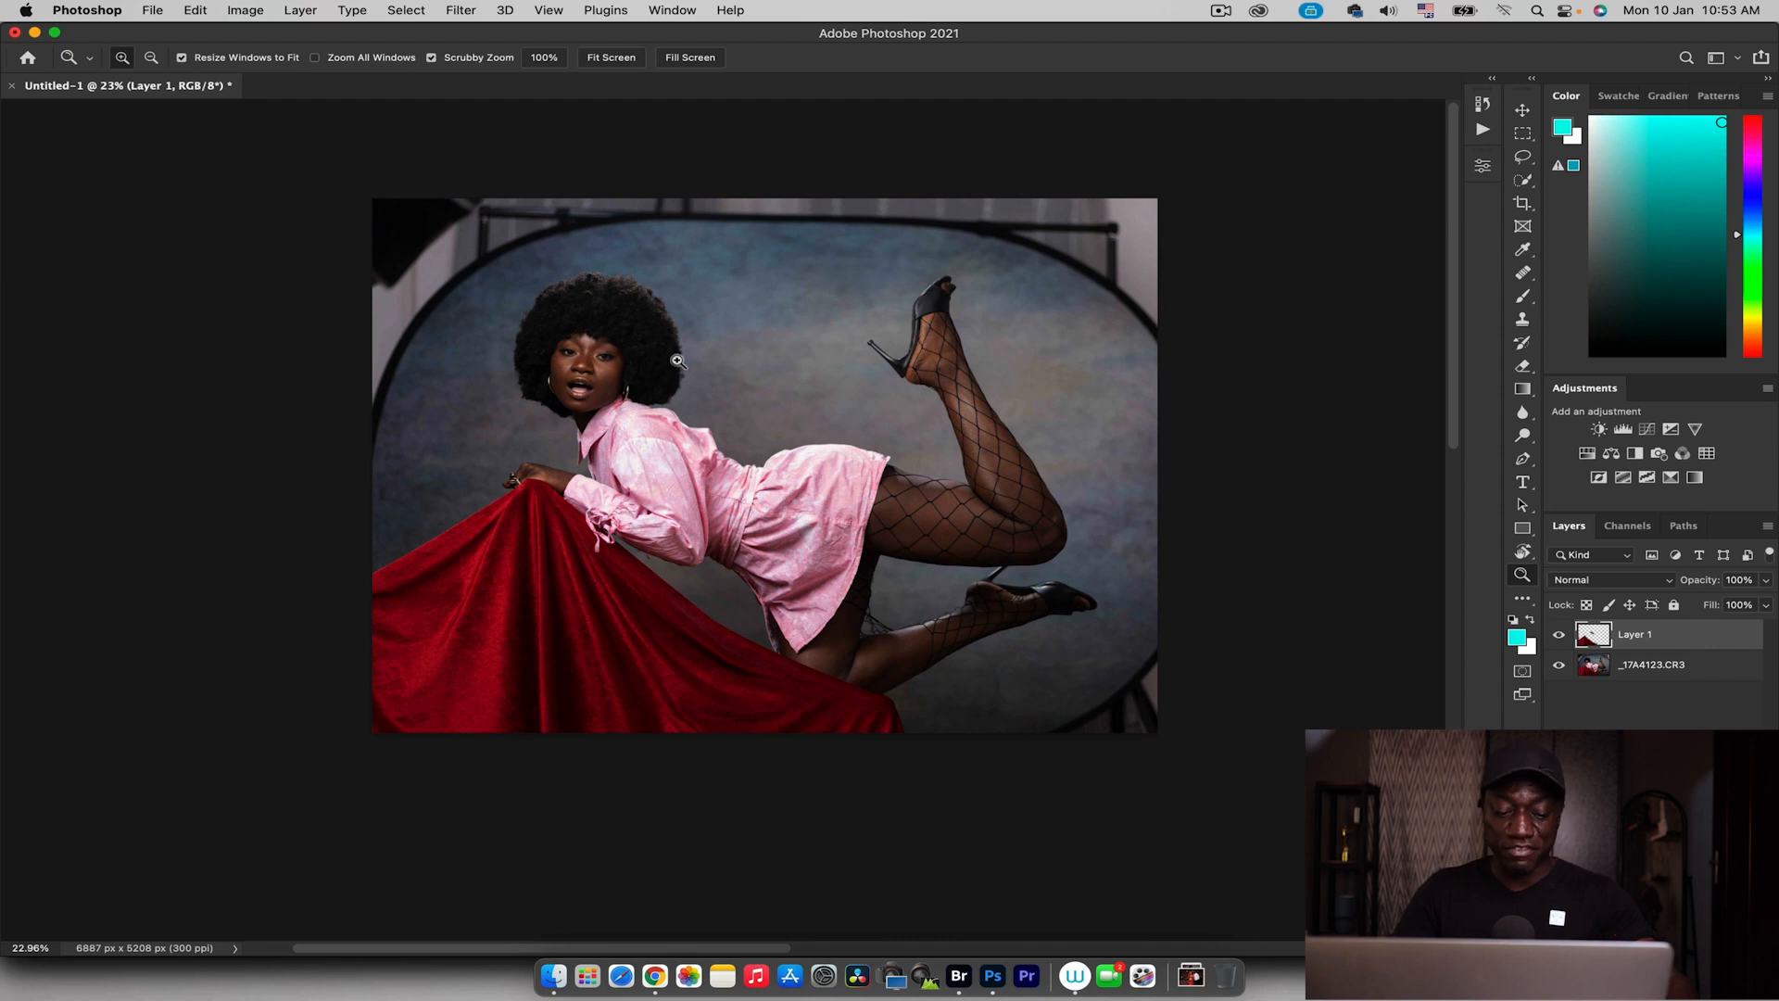
key(alt)
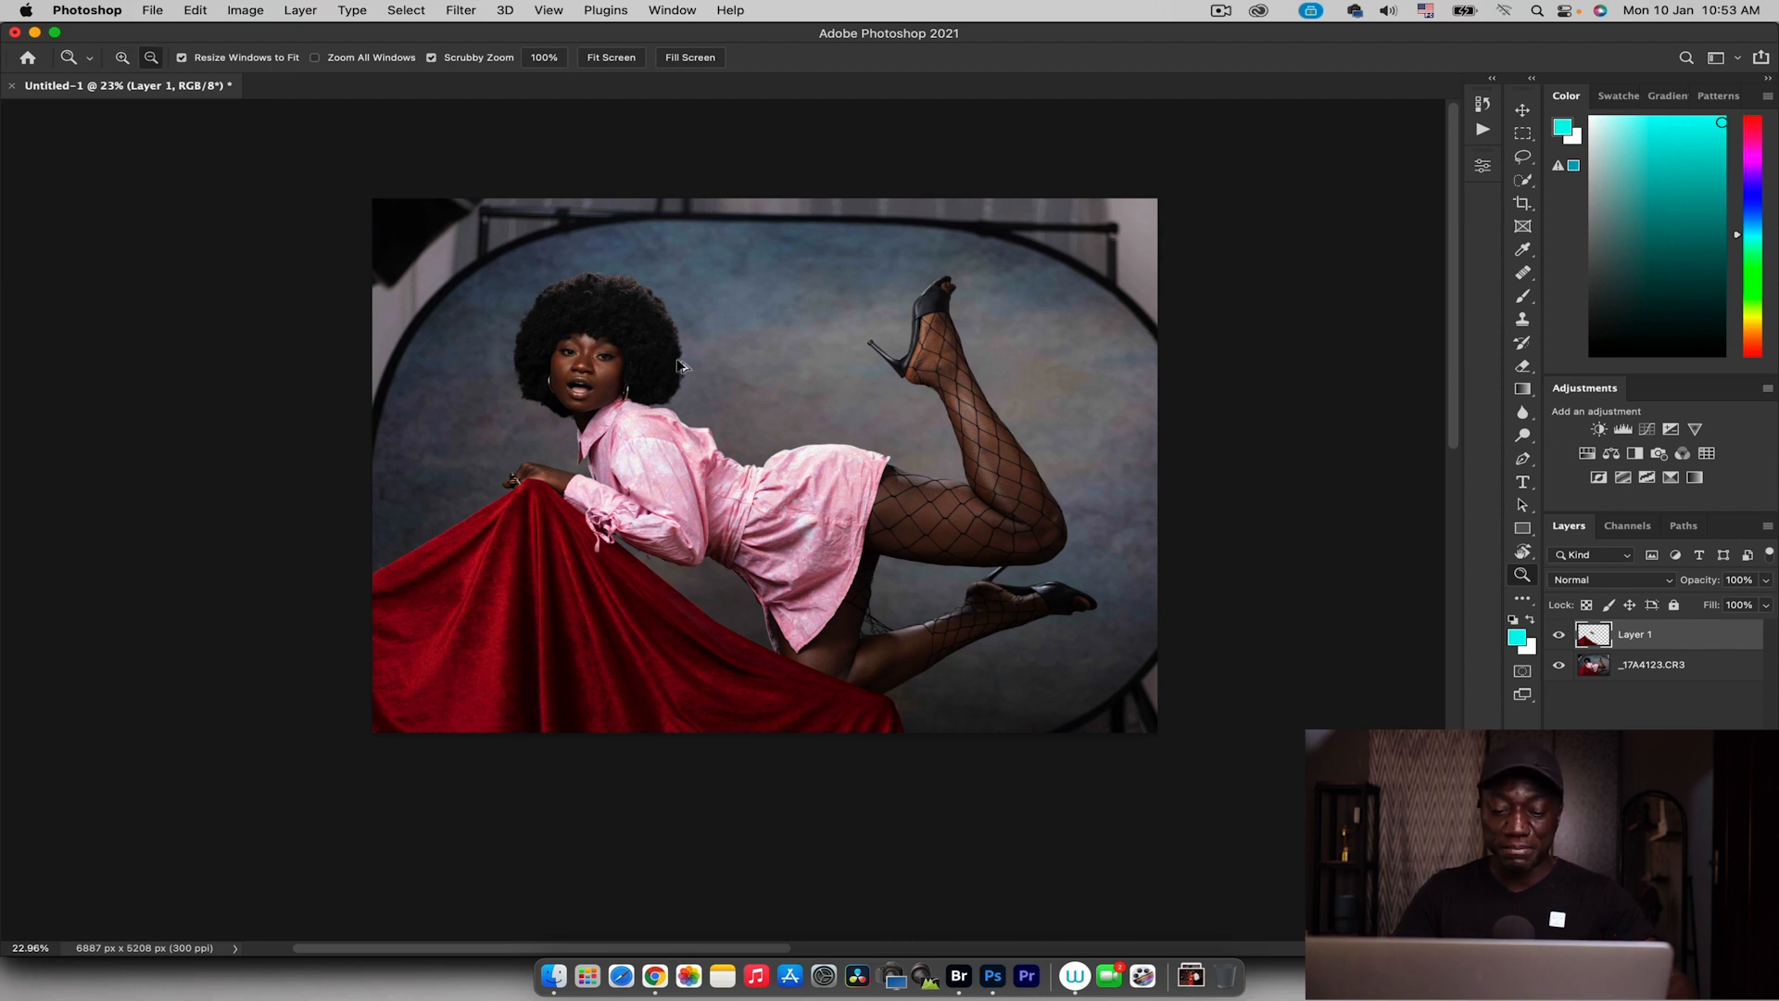
key(super+alt+shift+e)
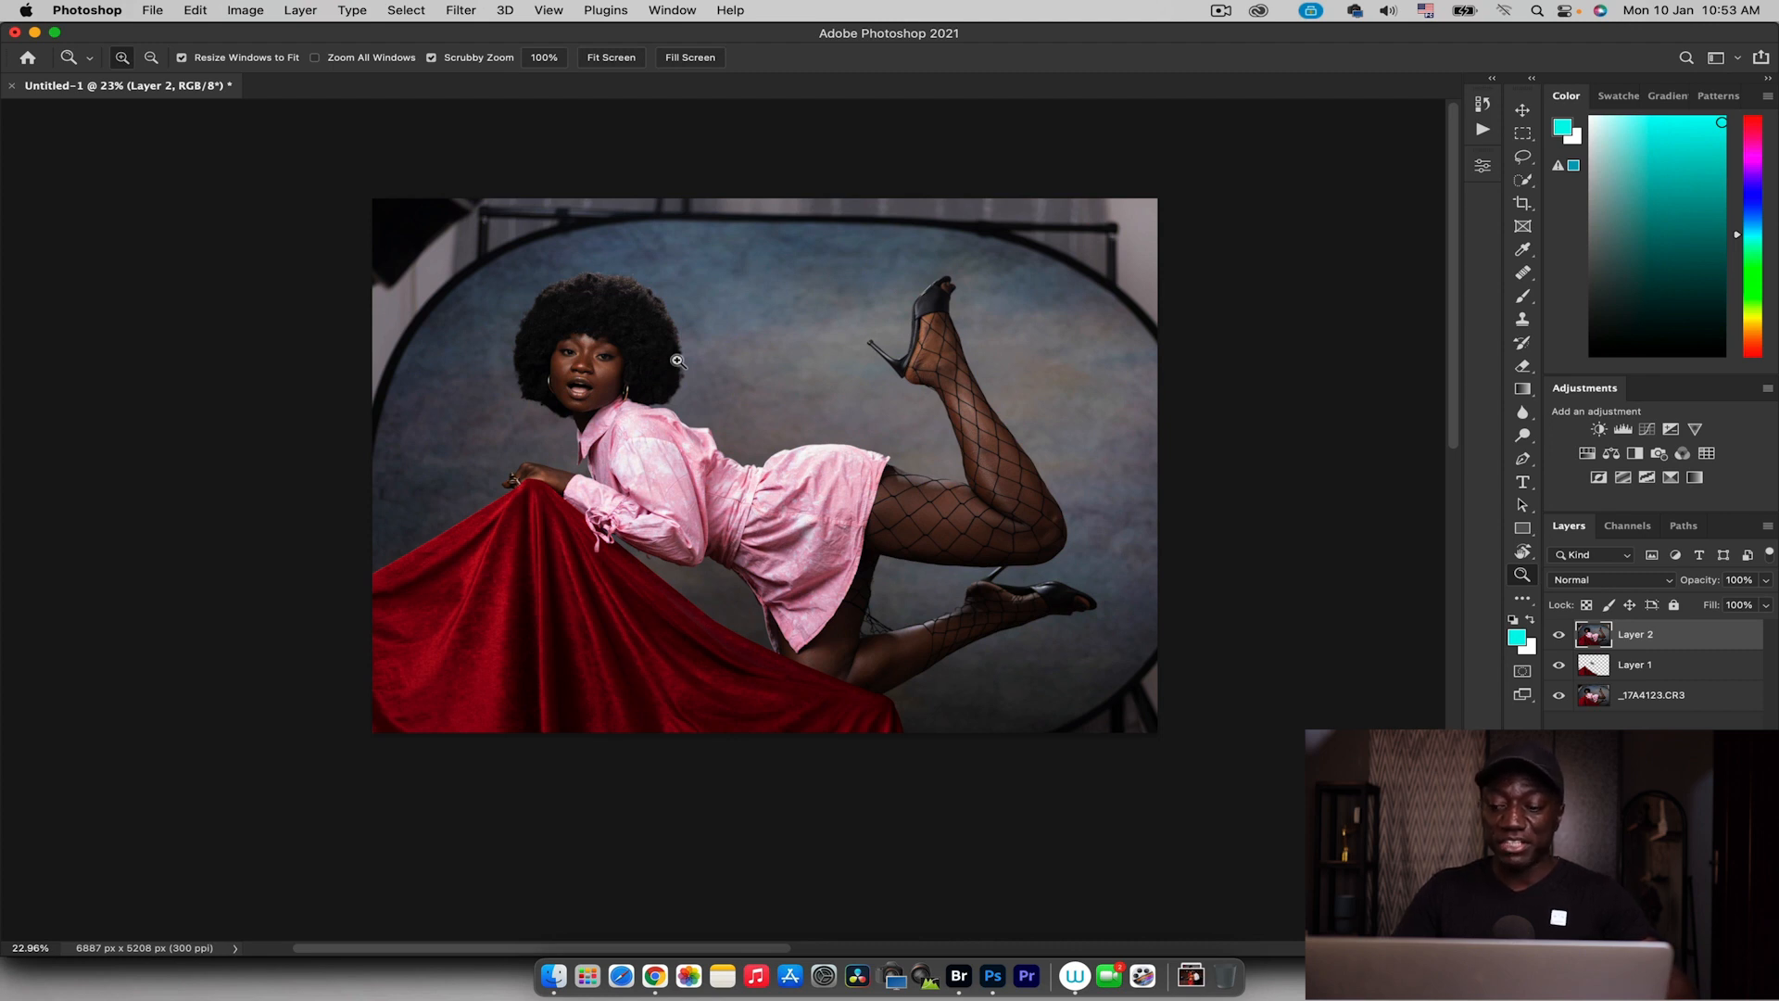
key(super+e)
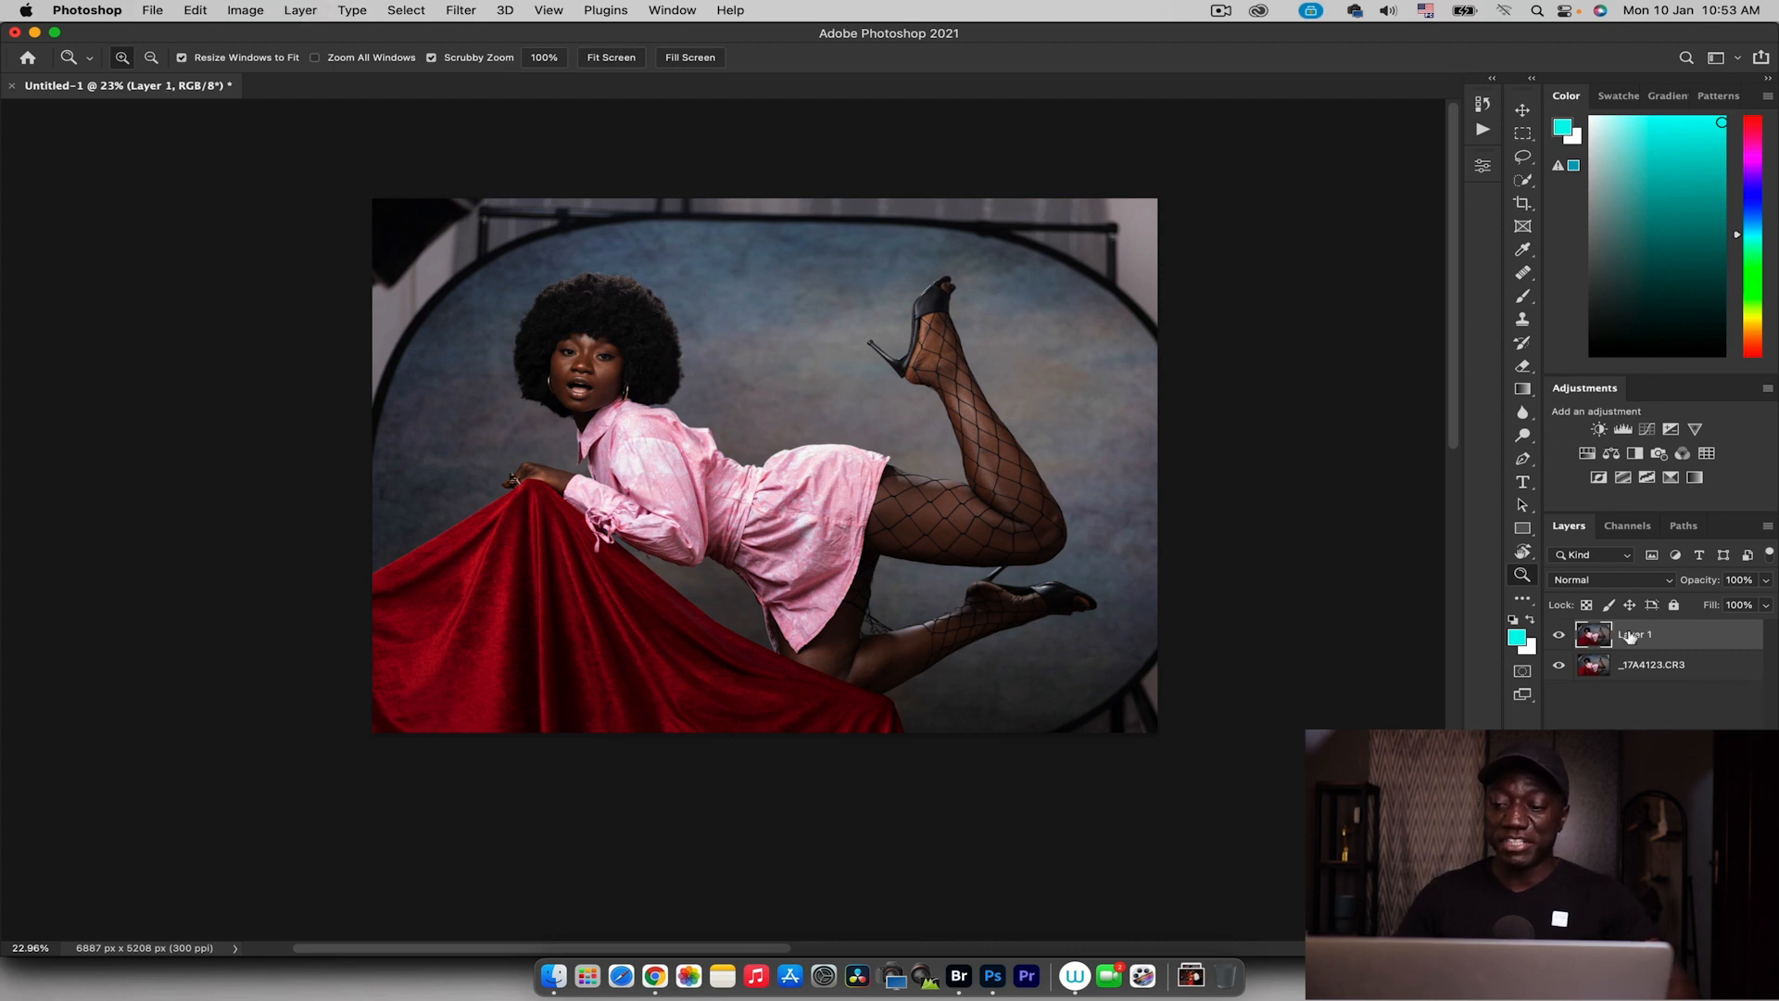
Compare the full composite in Layer 1 with the untouched photo beneath it
click(1560, 637)
click(1560, 636)
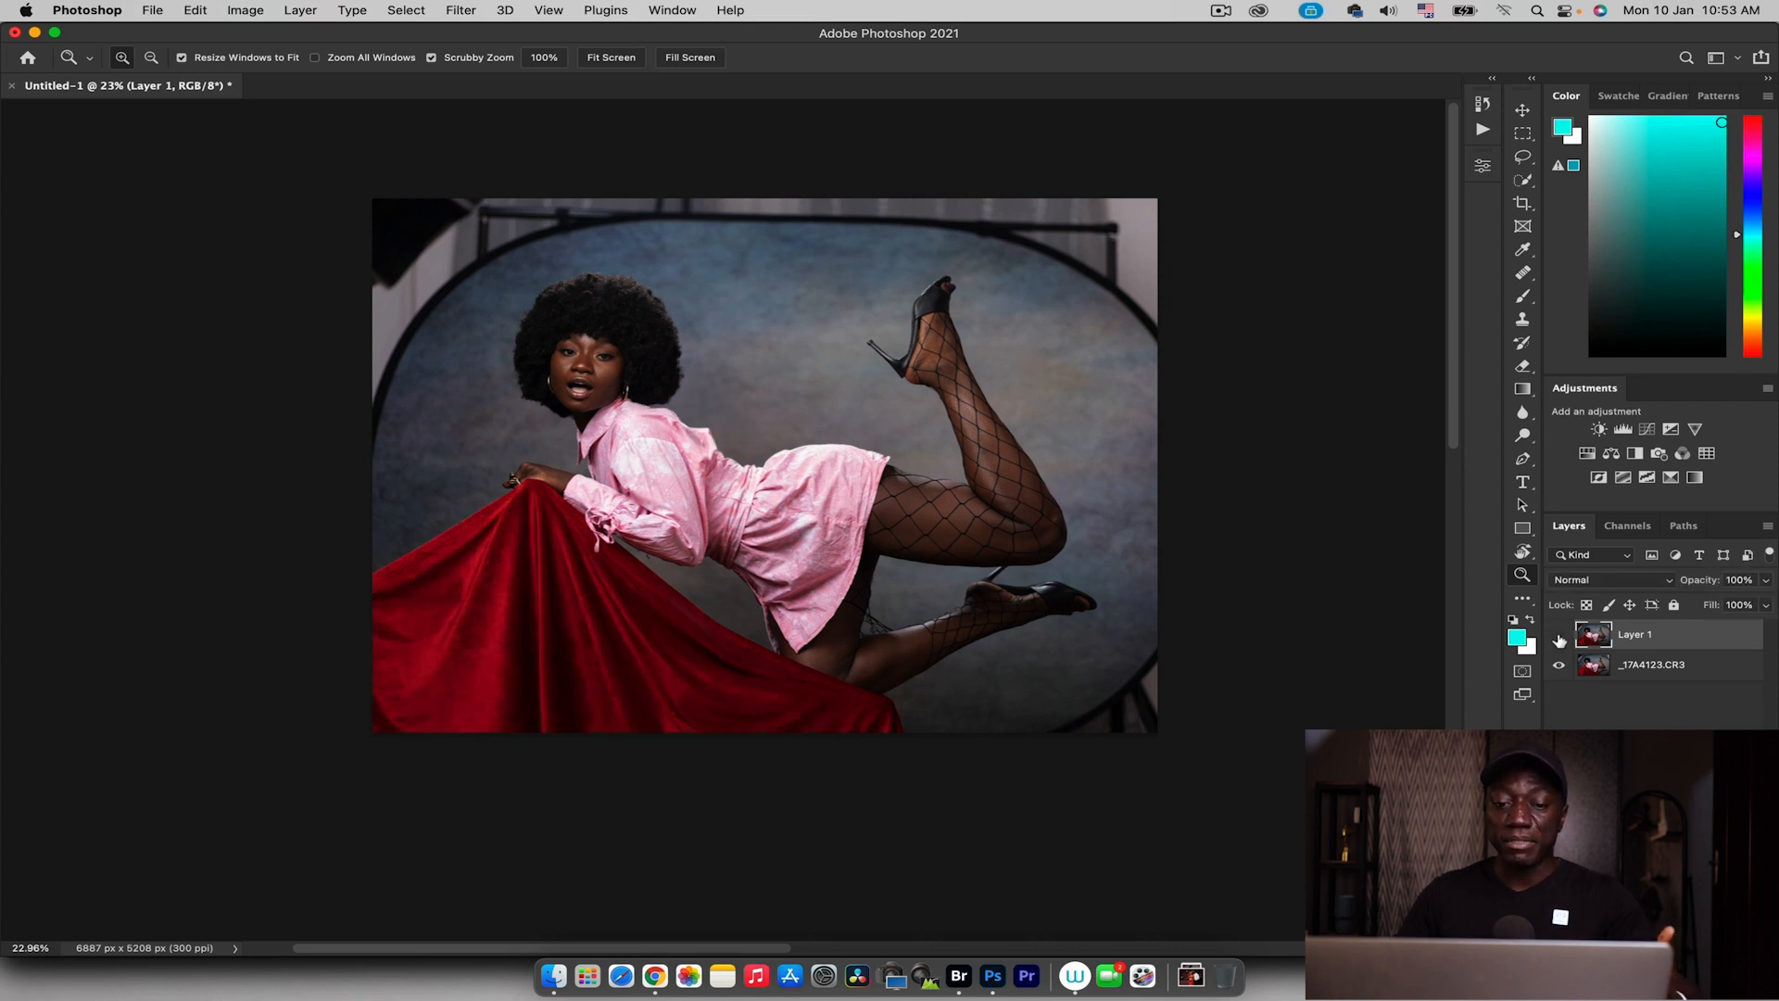
click(1560, 637)
click(1560, 637)
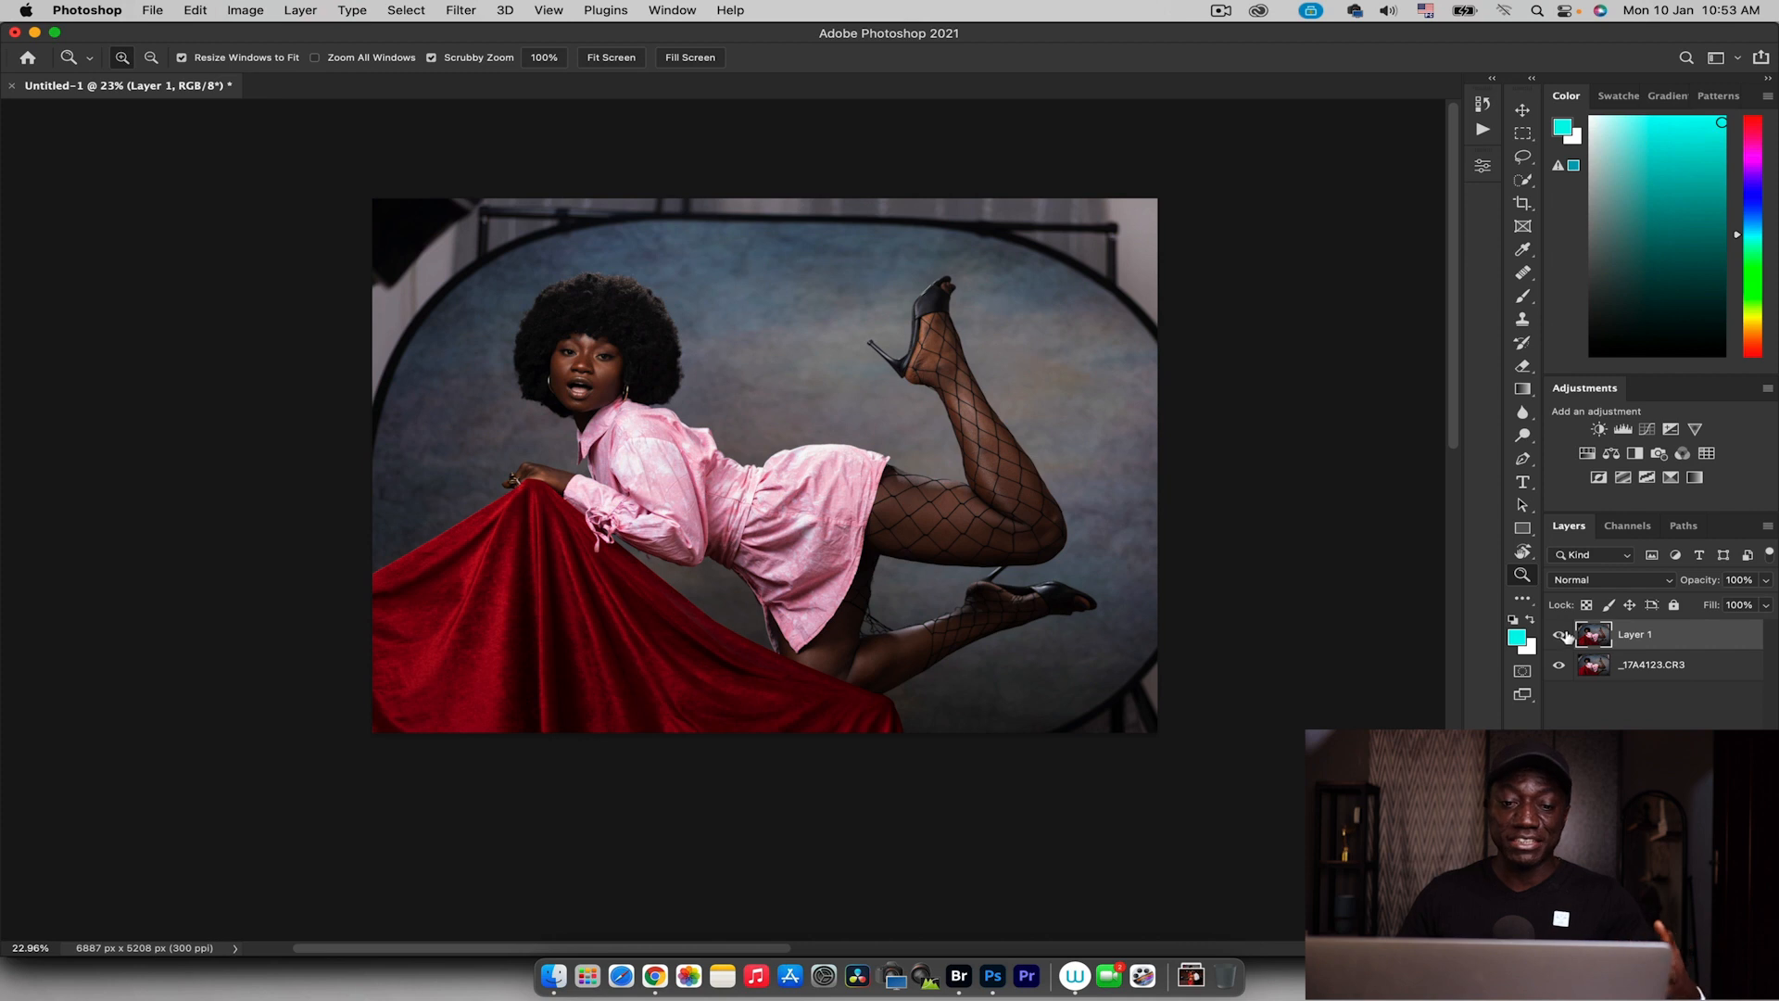
Lasso the dark backdrop frame and stand in the image's lower-right corner
drag(466, 341, 513, 348)
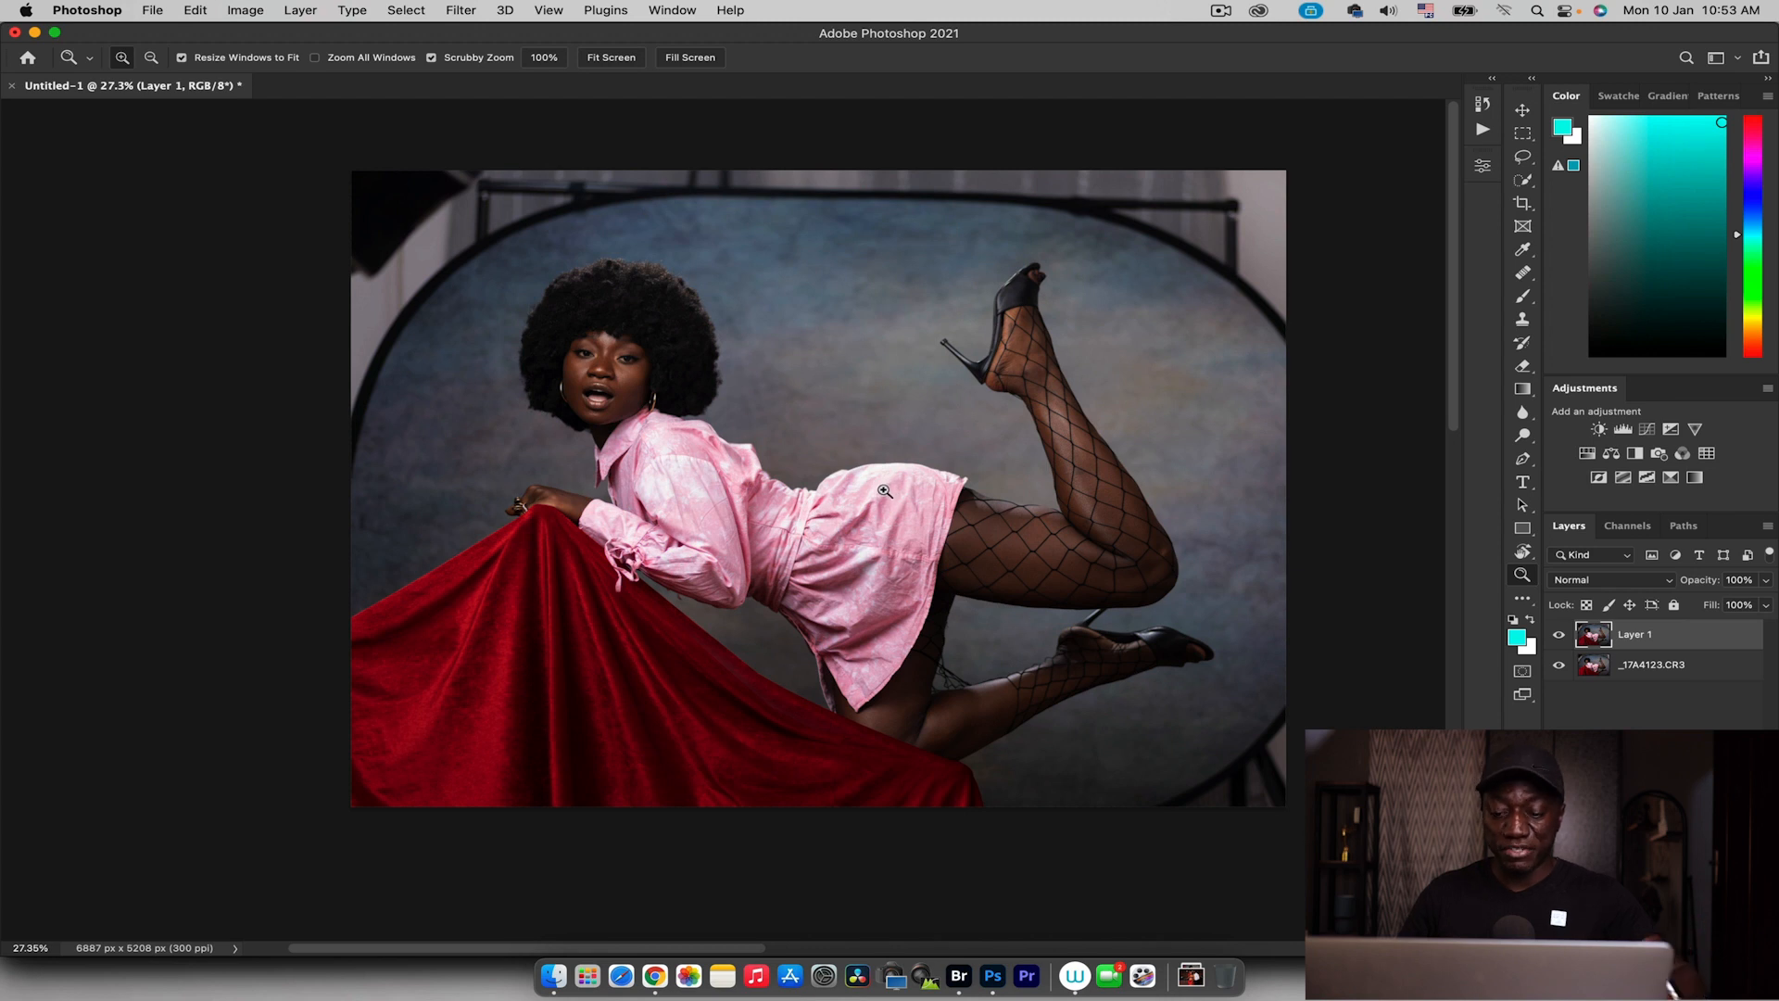
key(l)
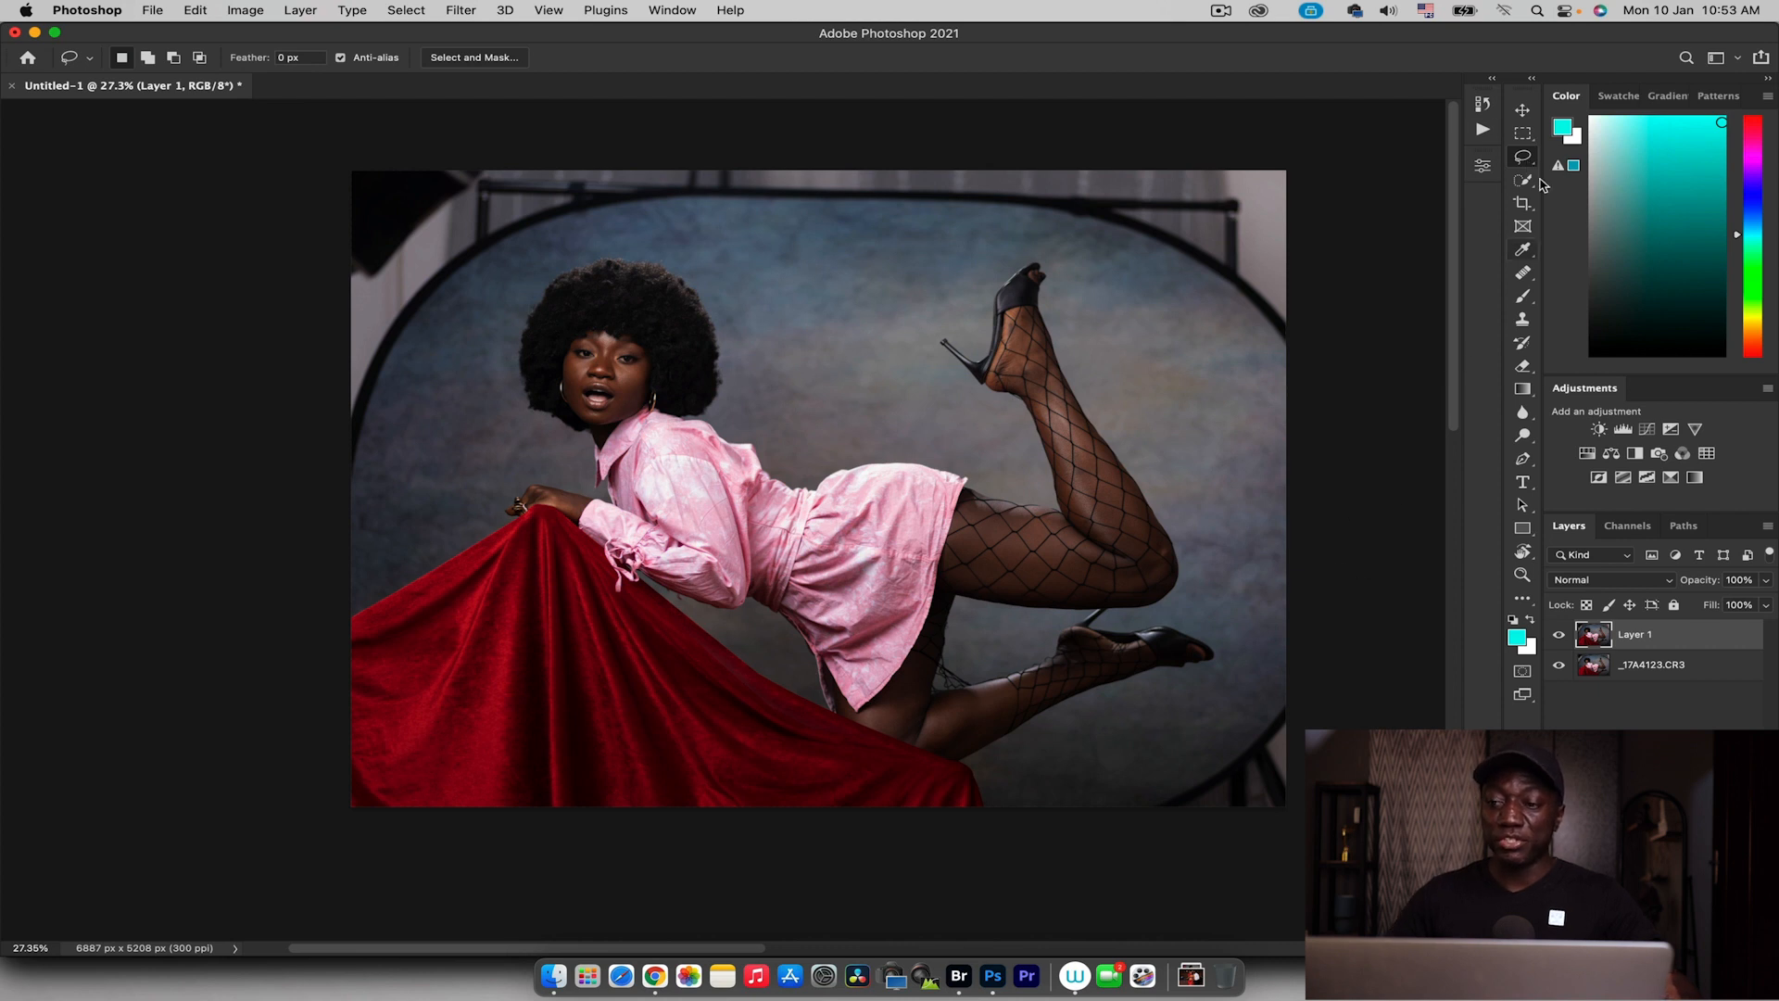
mouse_move(1300, 697)
mouse_down()
mouse_move(1173, 789)
mouse_move(1159, 832)
mouse_move(1273, 839)
mouse_up()
drag(1307, 704, 1290, 695)
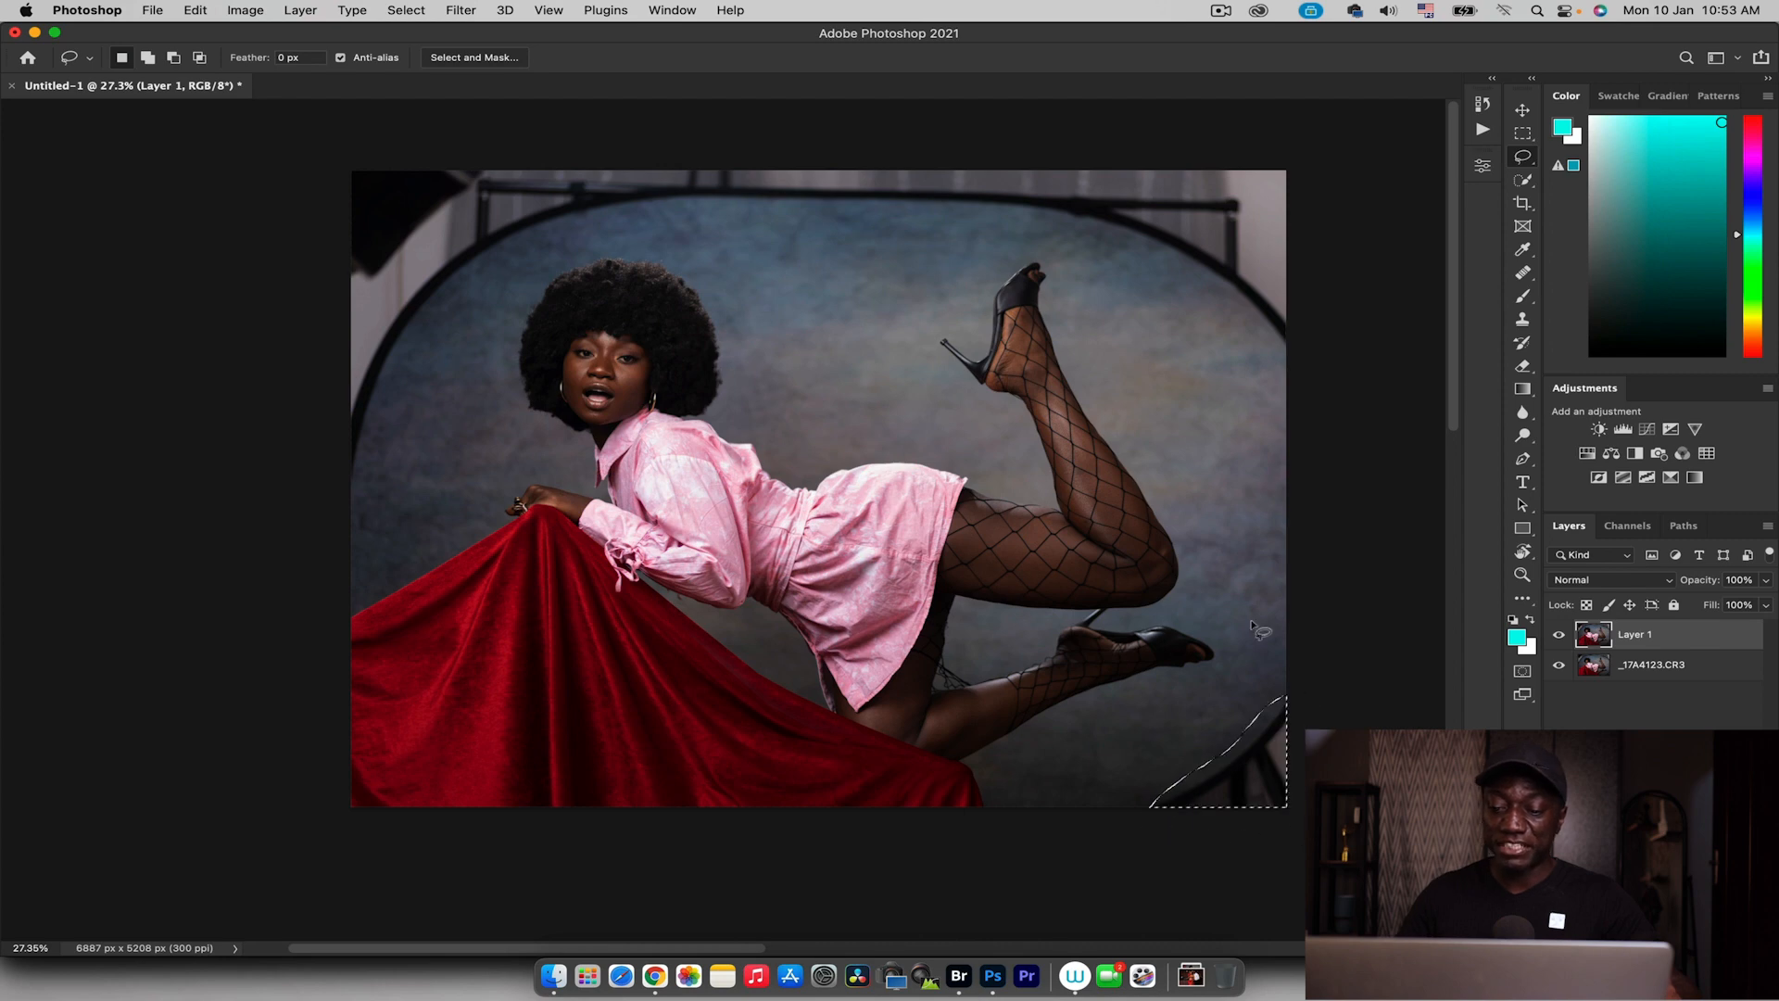
Content-Aware Fill the selected corner to a new layer, excluding the shoe heel and the gap between the legs from the sampling area
click(196, 10)
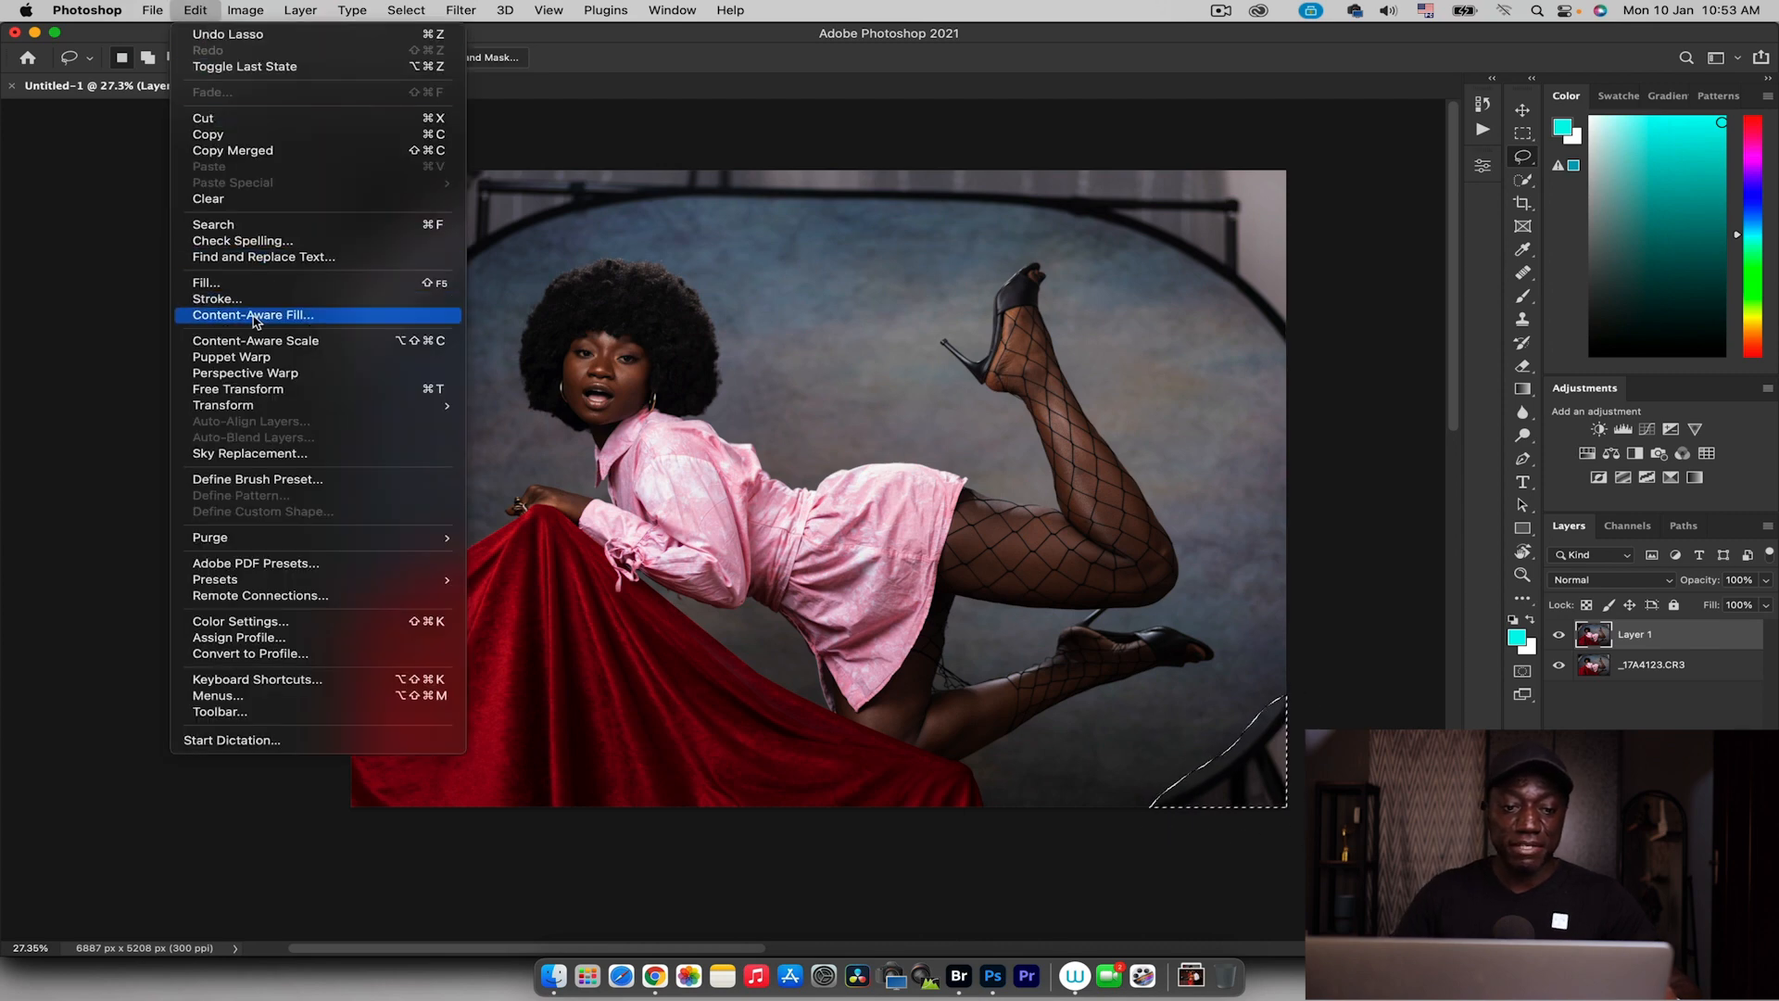
click(254, 315)
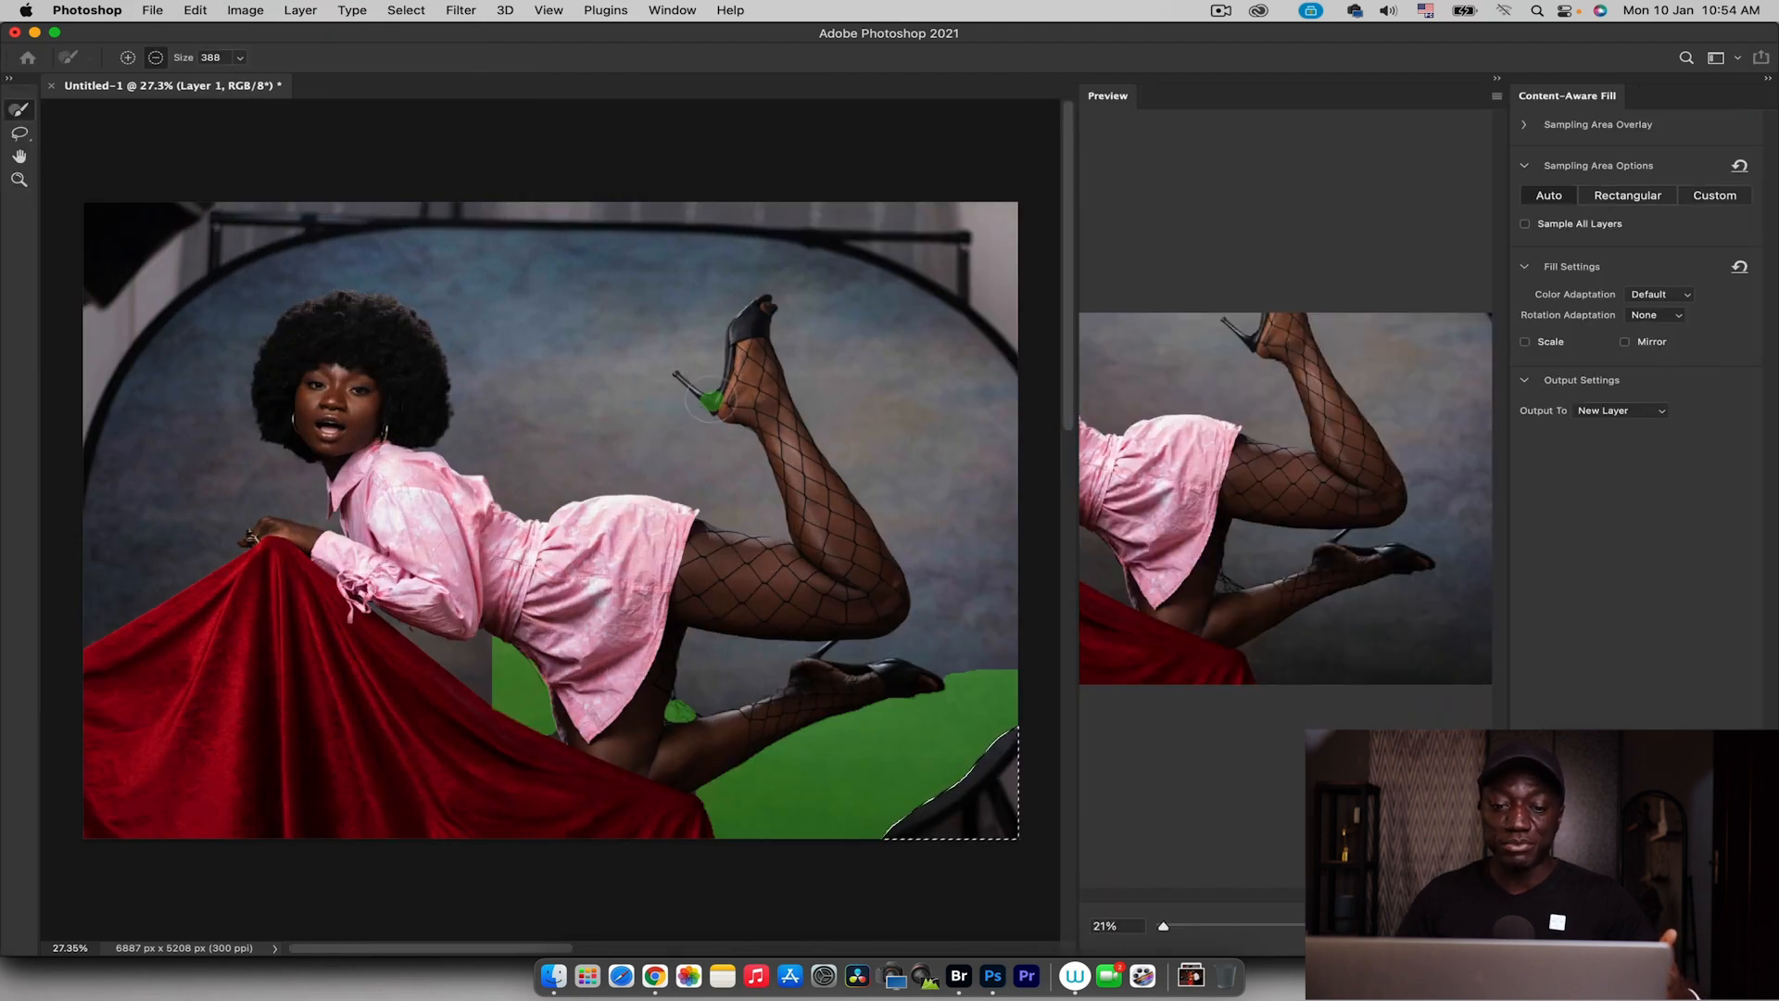
alt+click(710, 399)
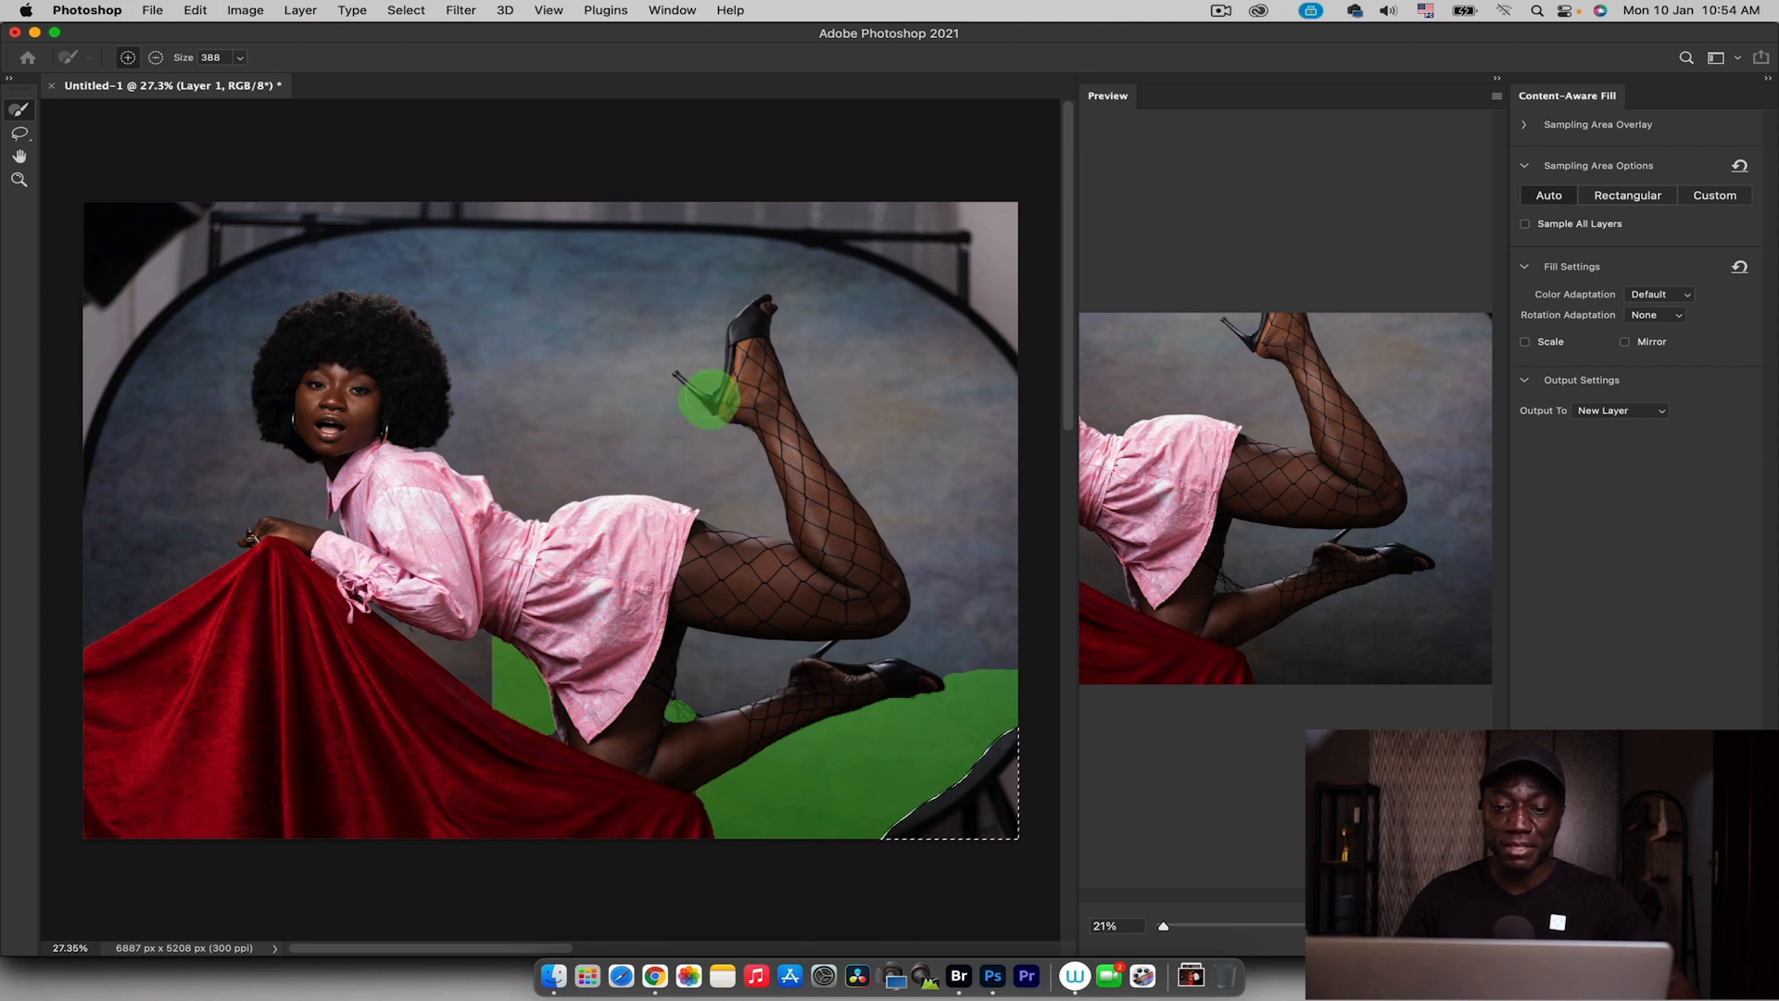
alt+click(710, 399)
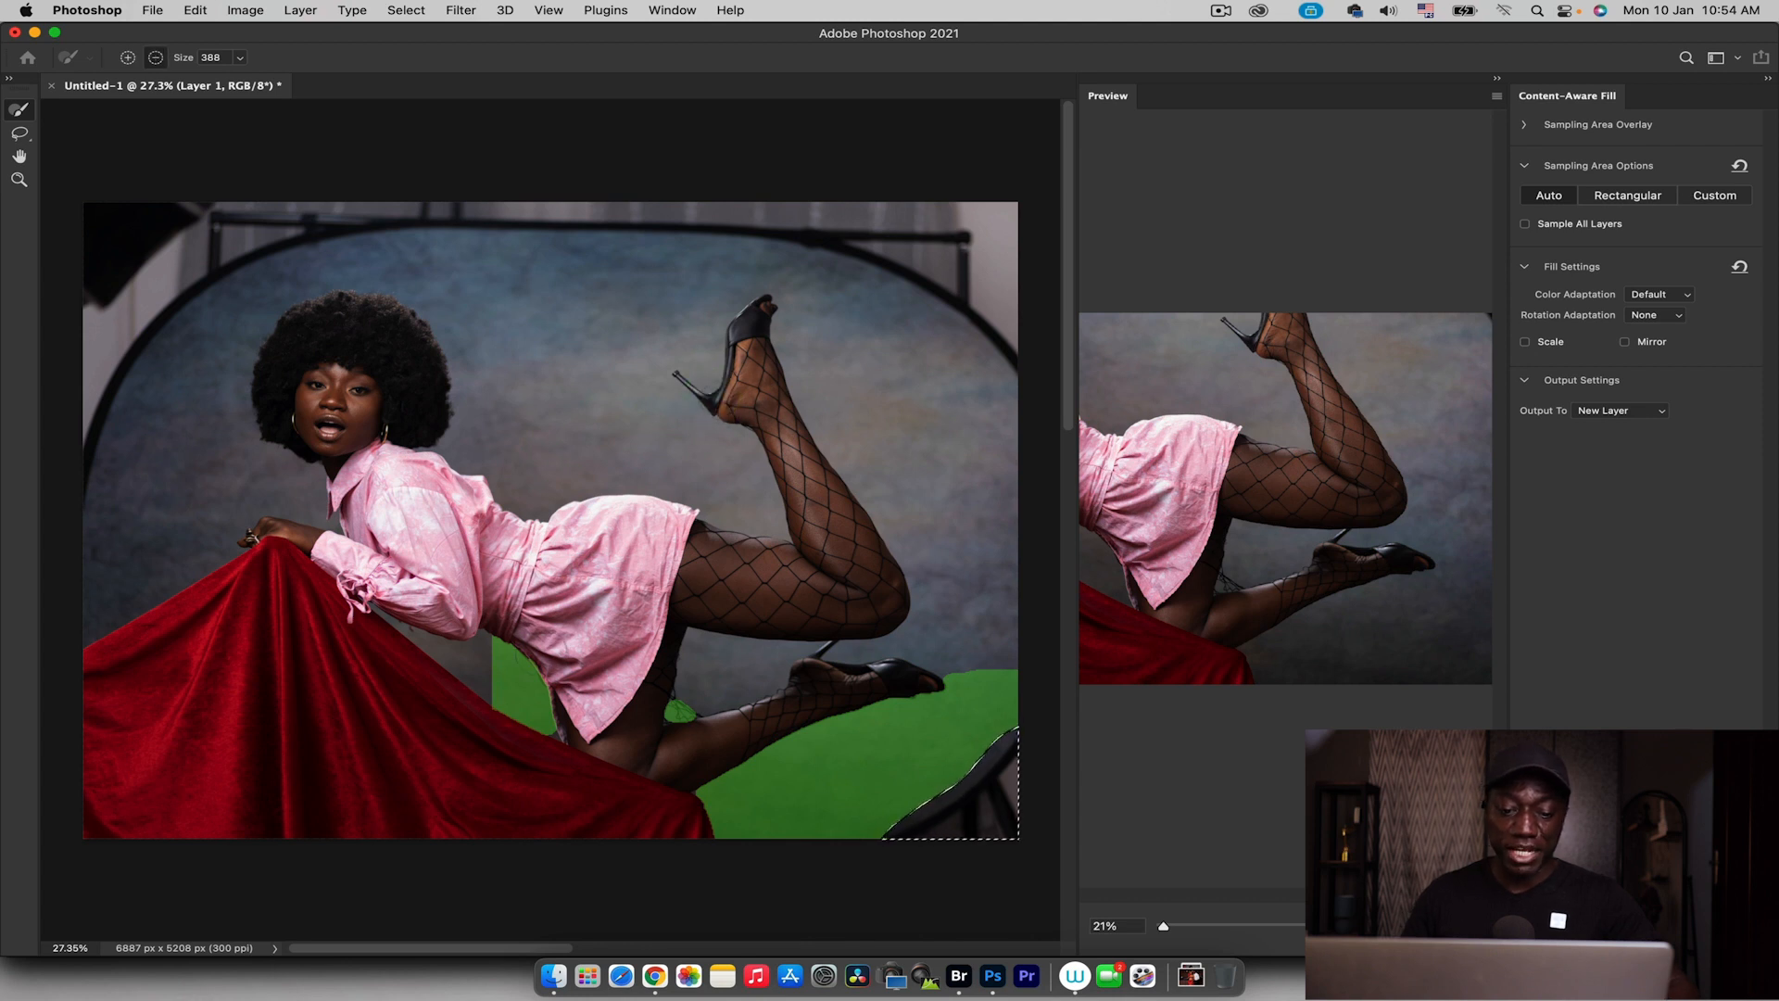
drag(673, 700, 673, 704)
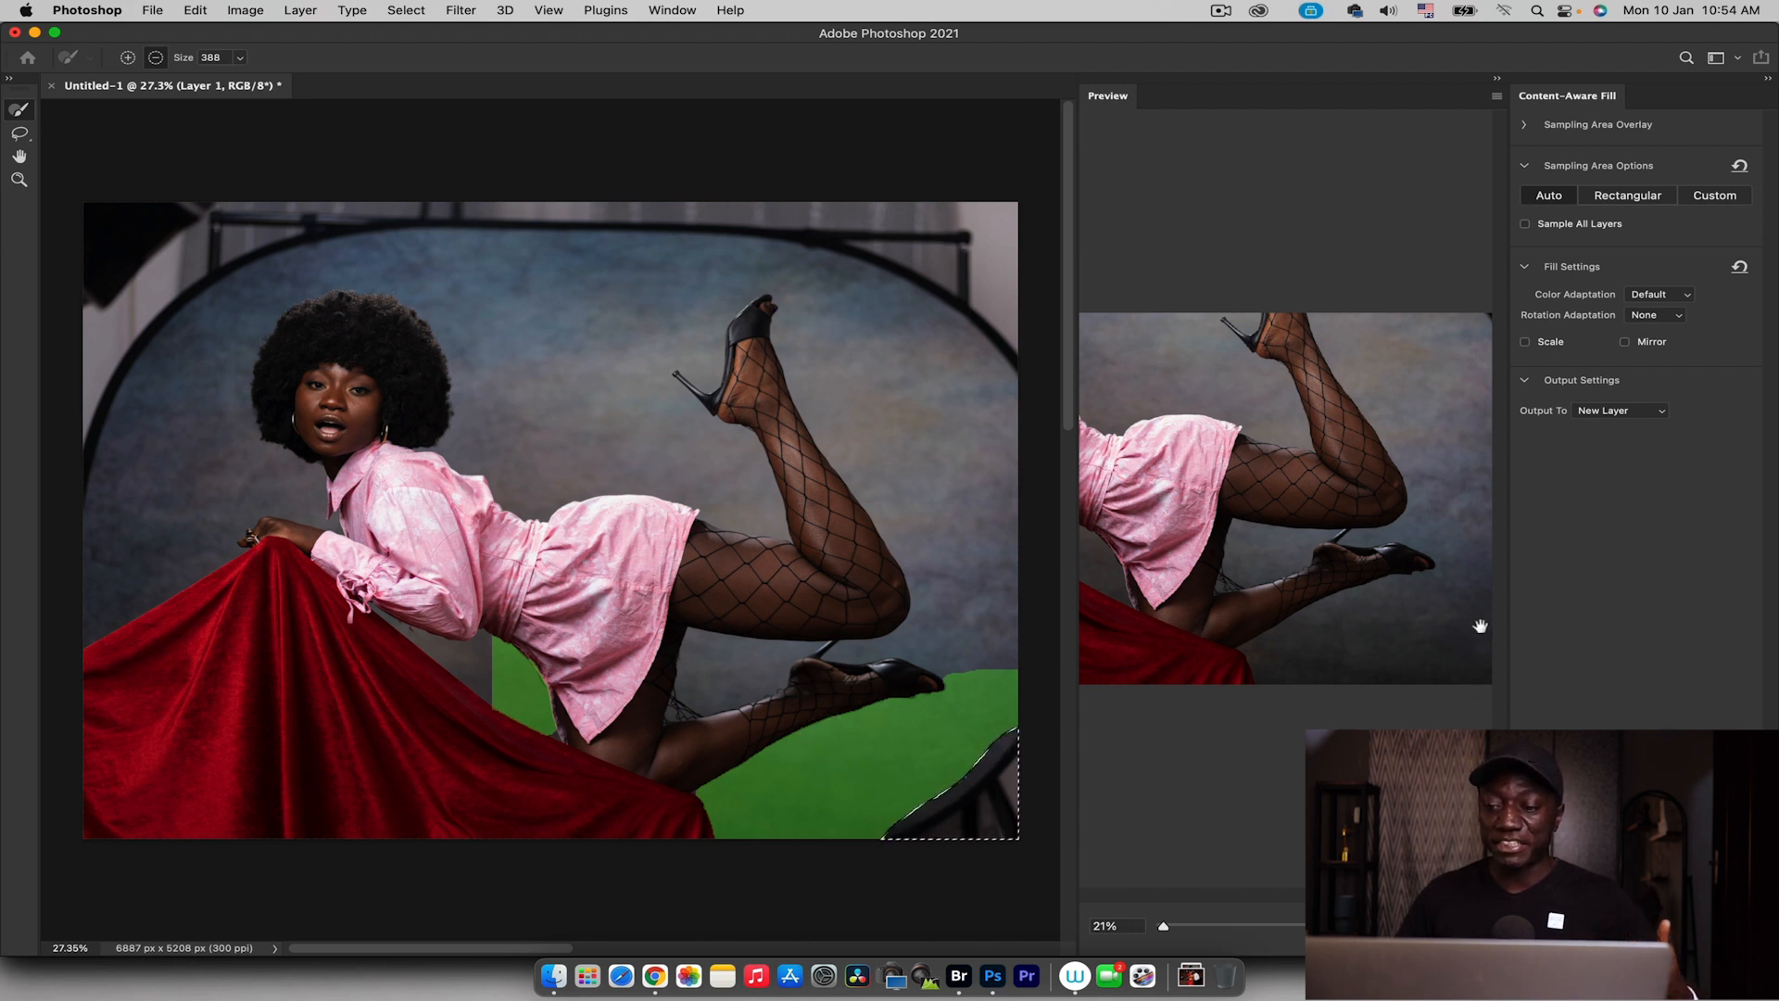
key(Return)
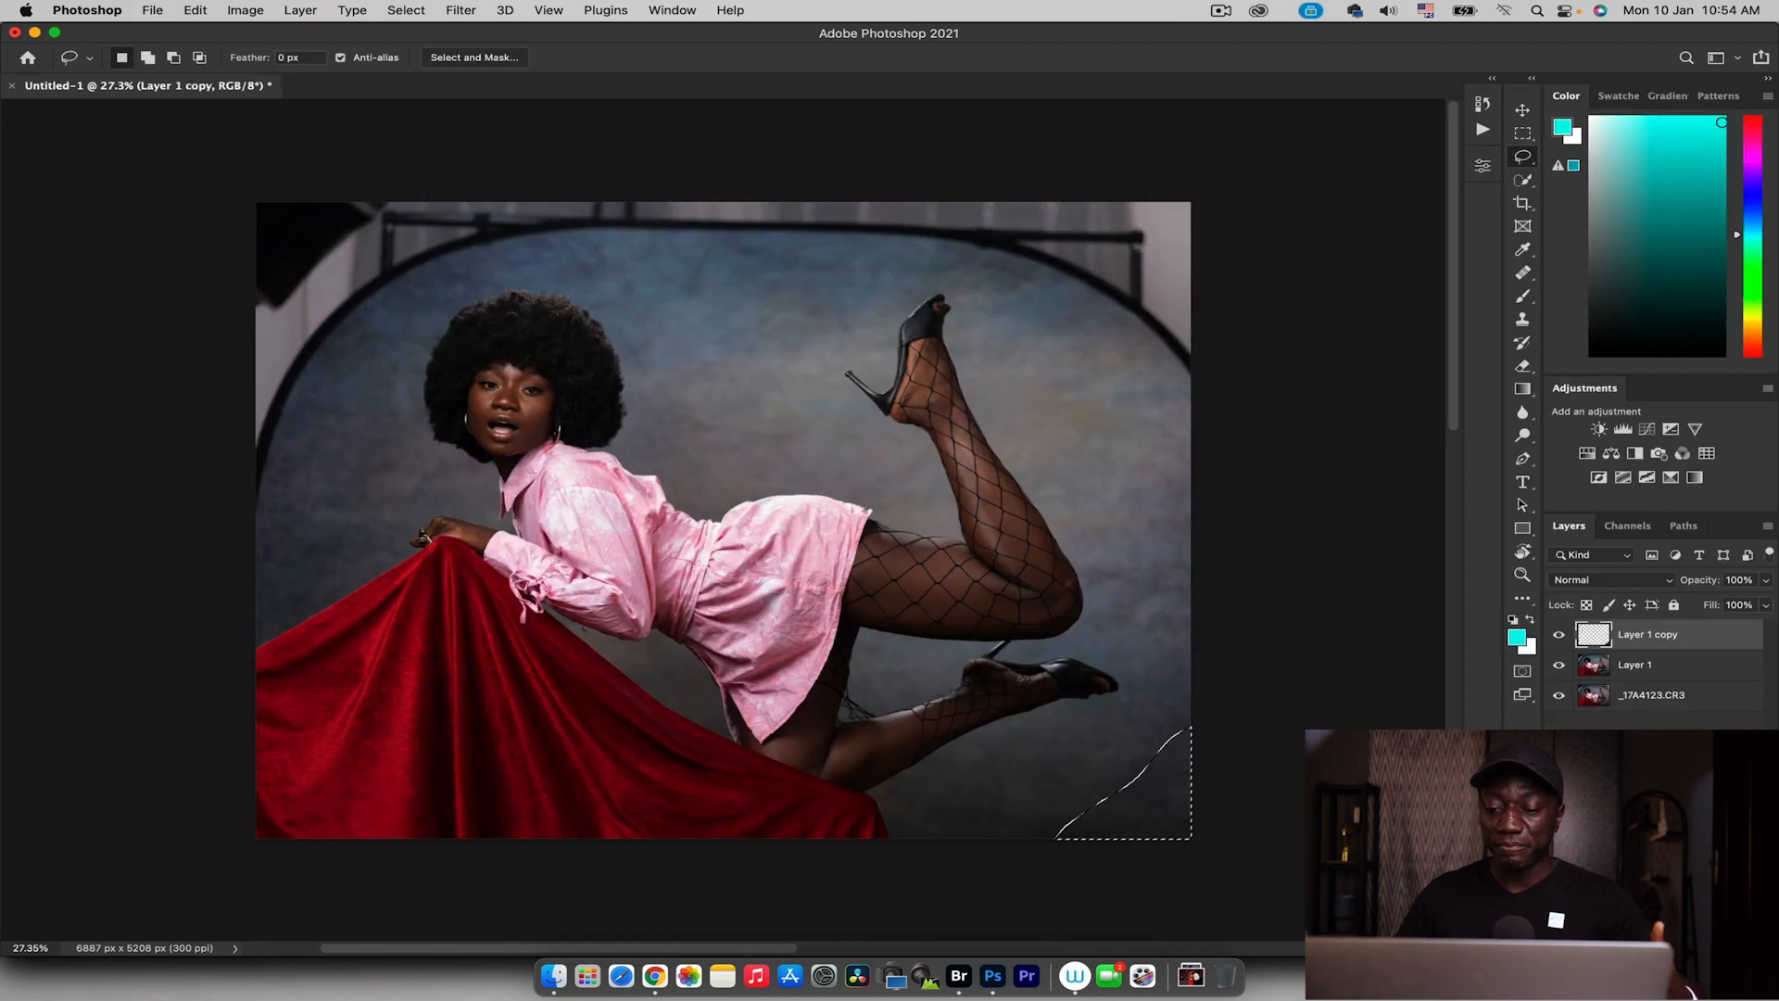
Deselect the corner, compare it with and without the filled layer, and merge that layer down into Layer 1
key(super+d)
click(1560, 638)
click(1559, 638)
click(1560, 638)
click(1560, 637)
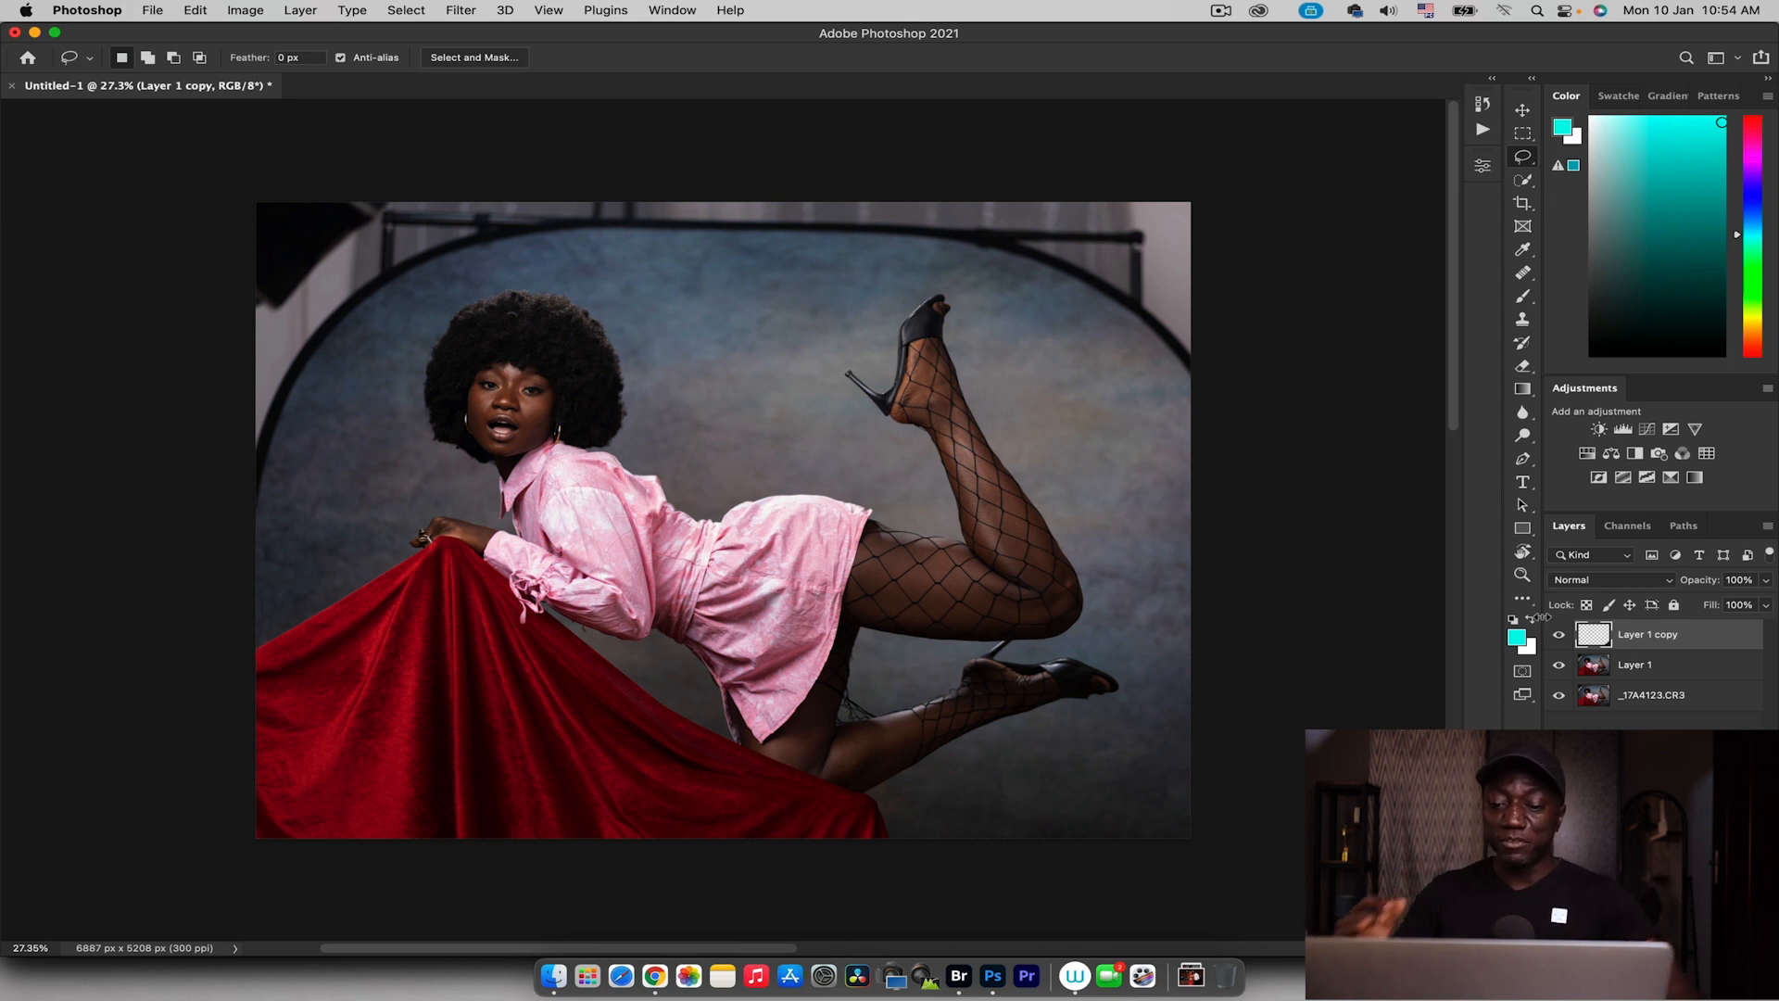
key(super+e)
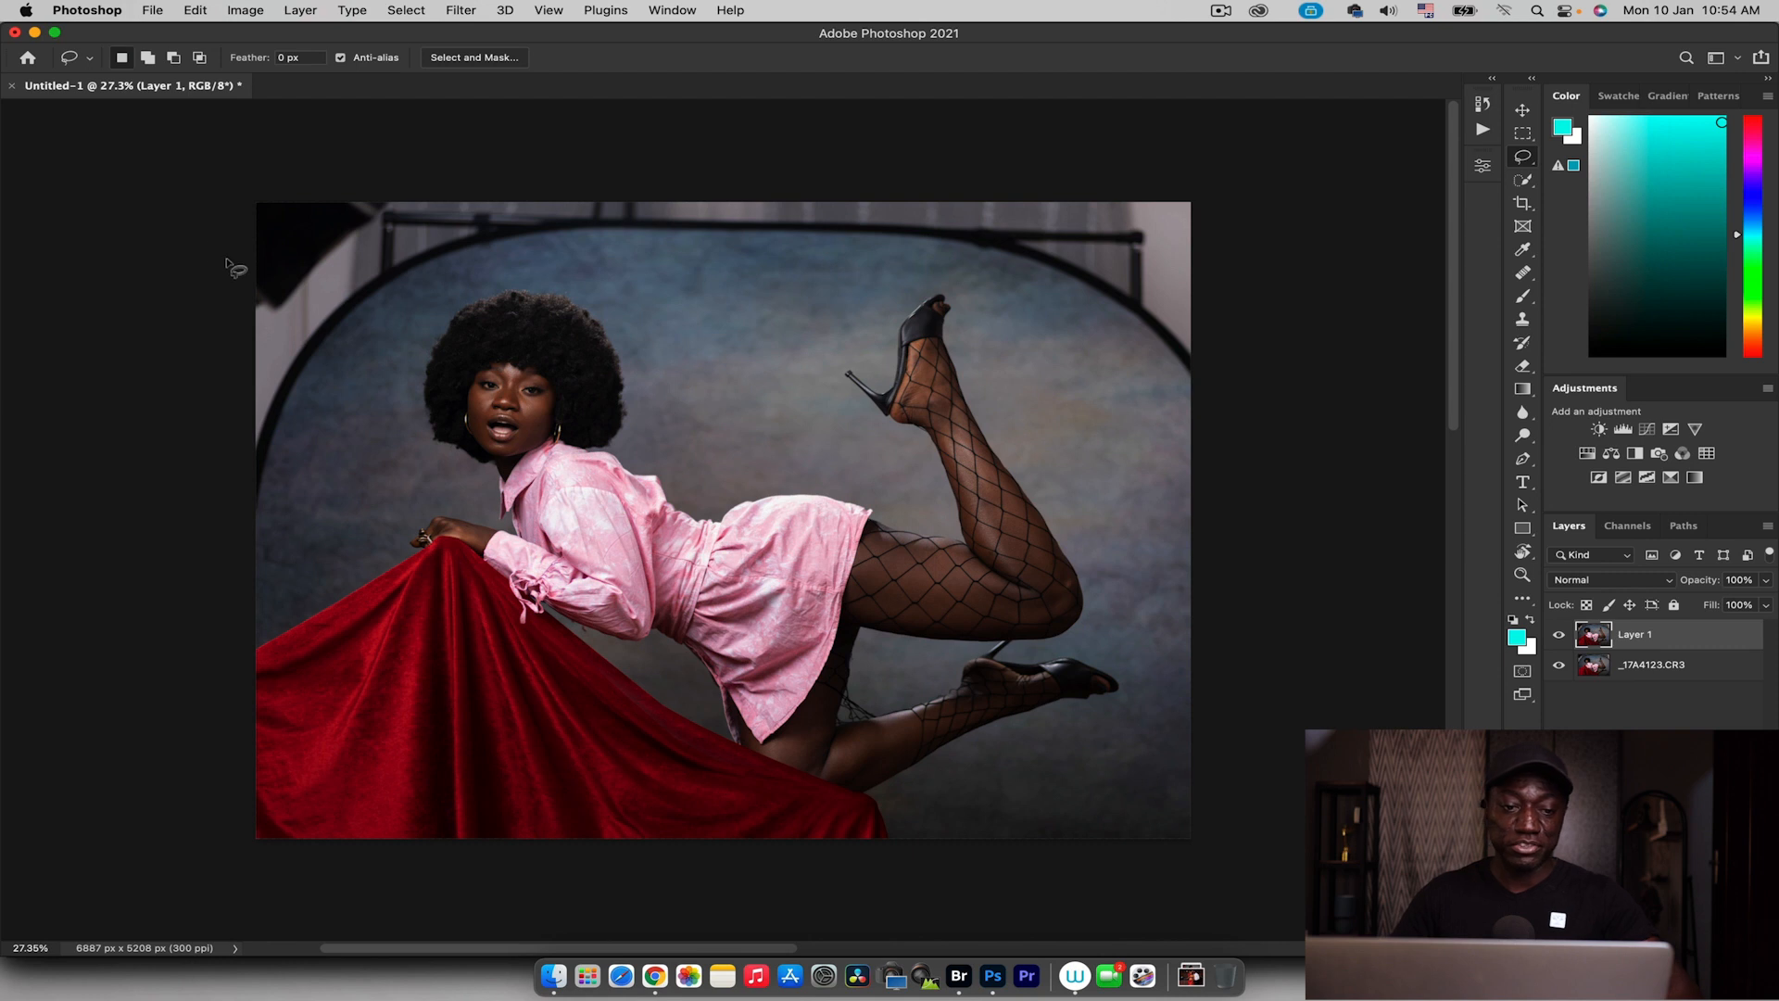
Lasso the exposed studio area and black frame around the top of the backdrop, down both upper sides of the image
drag(224, 182, 208, 493)
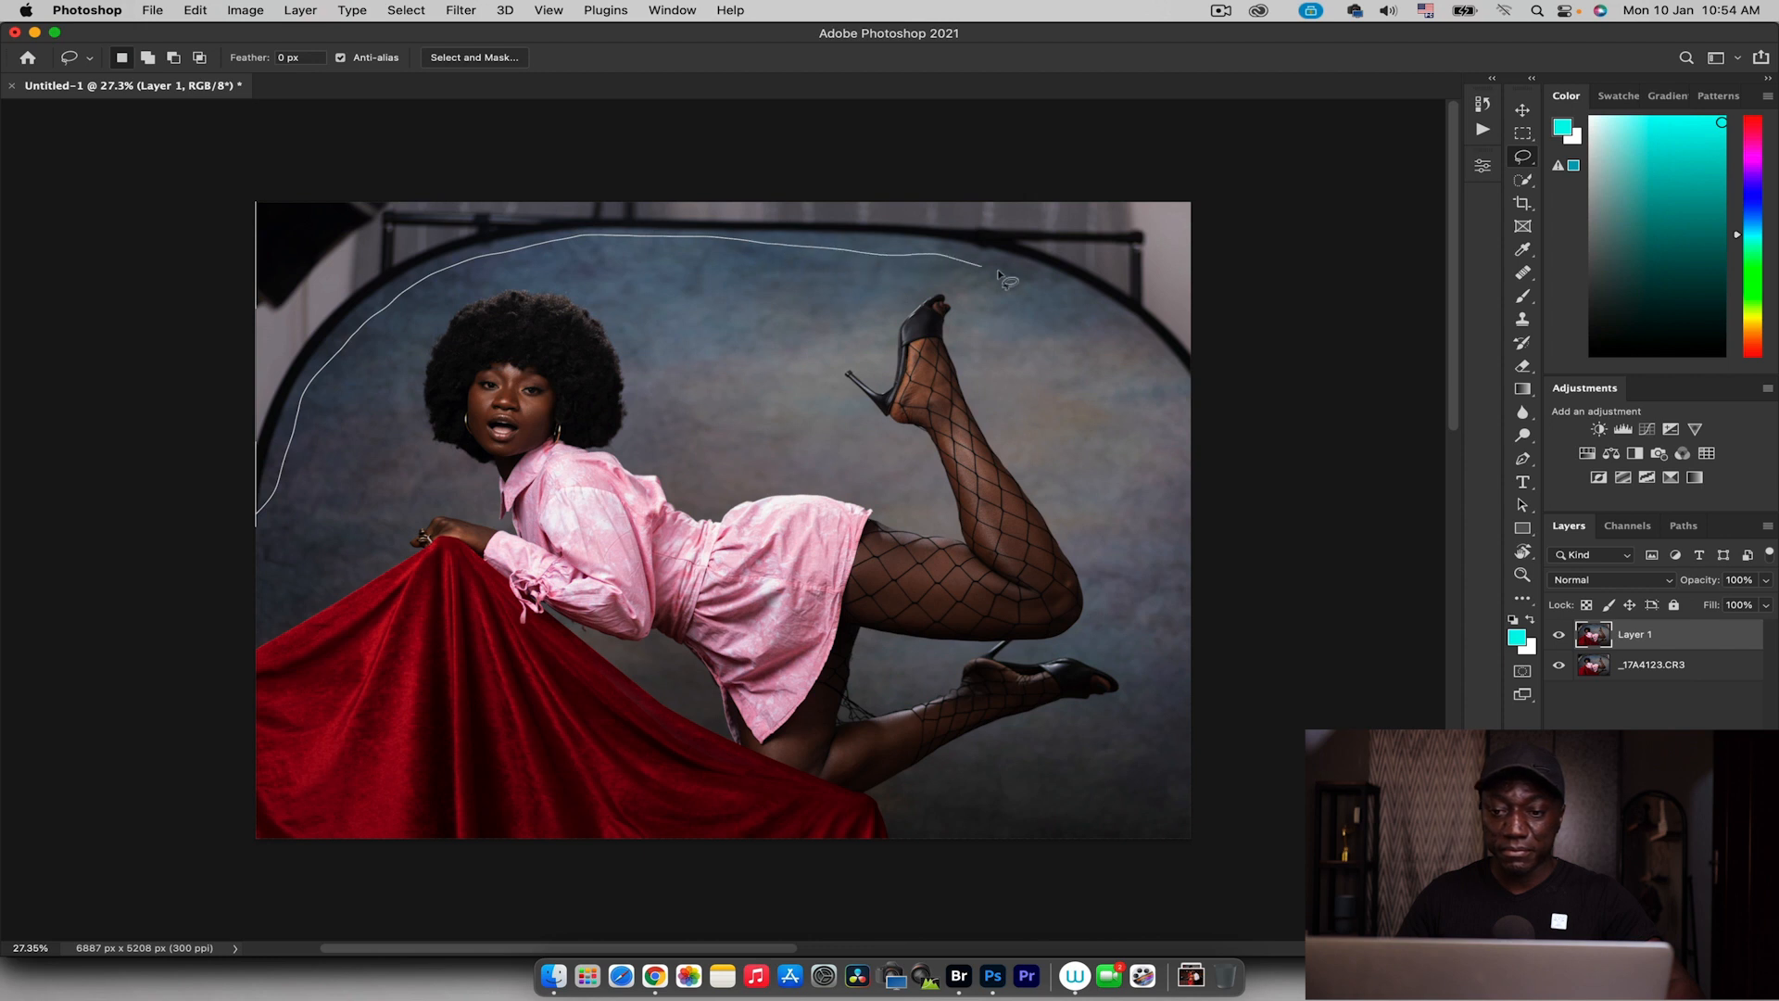
mouse_move(1156, 151)
mouse_down()
mouse_move(535, 115)
mouse_move(264, 188)
mouse_up()
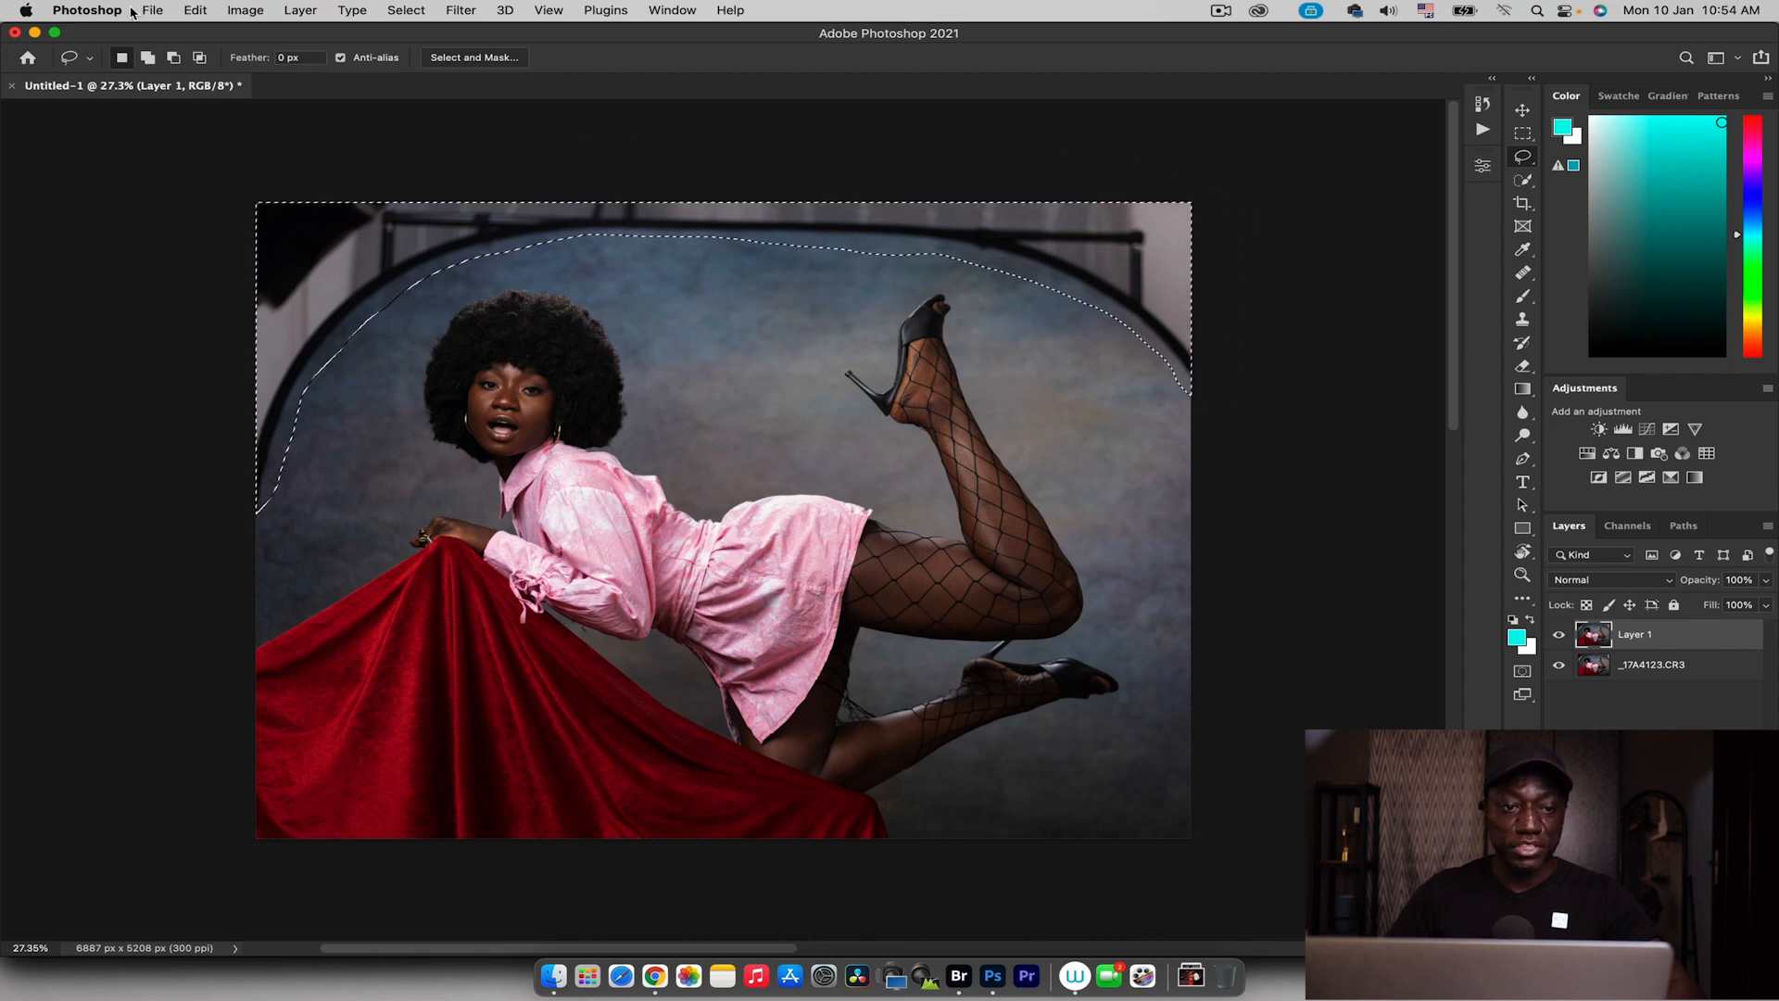
Start Content-Aware Fill for the selected studio area and exclude the raised shoe and calf from sampling with a size 200 brush
click(196, 11)
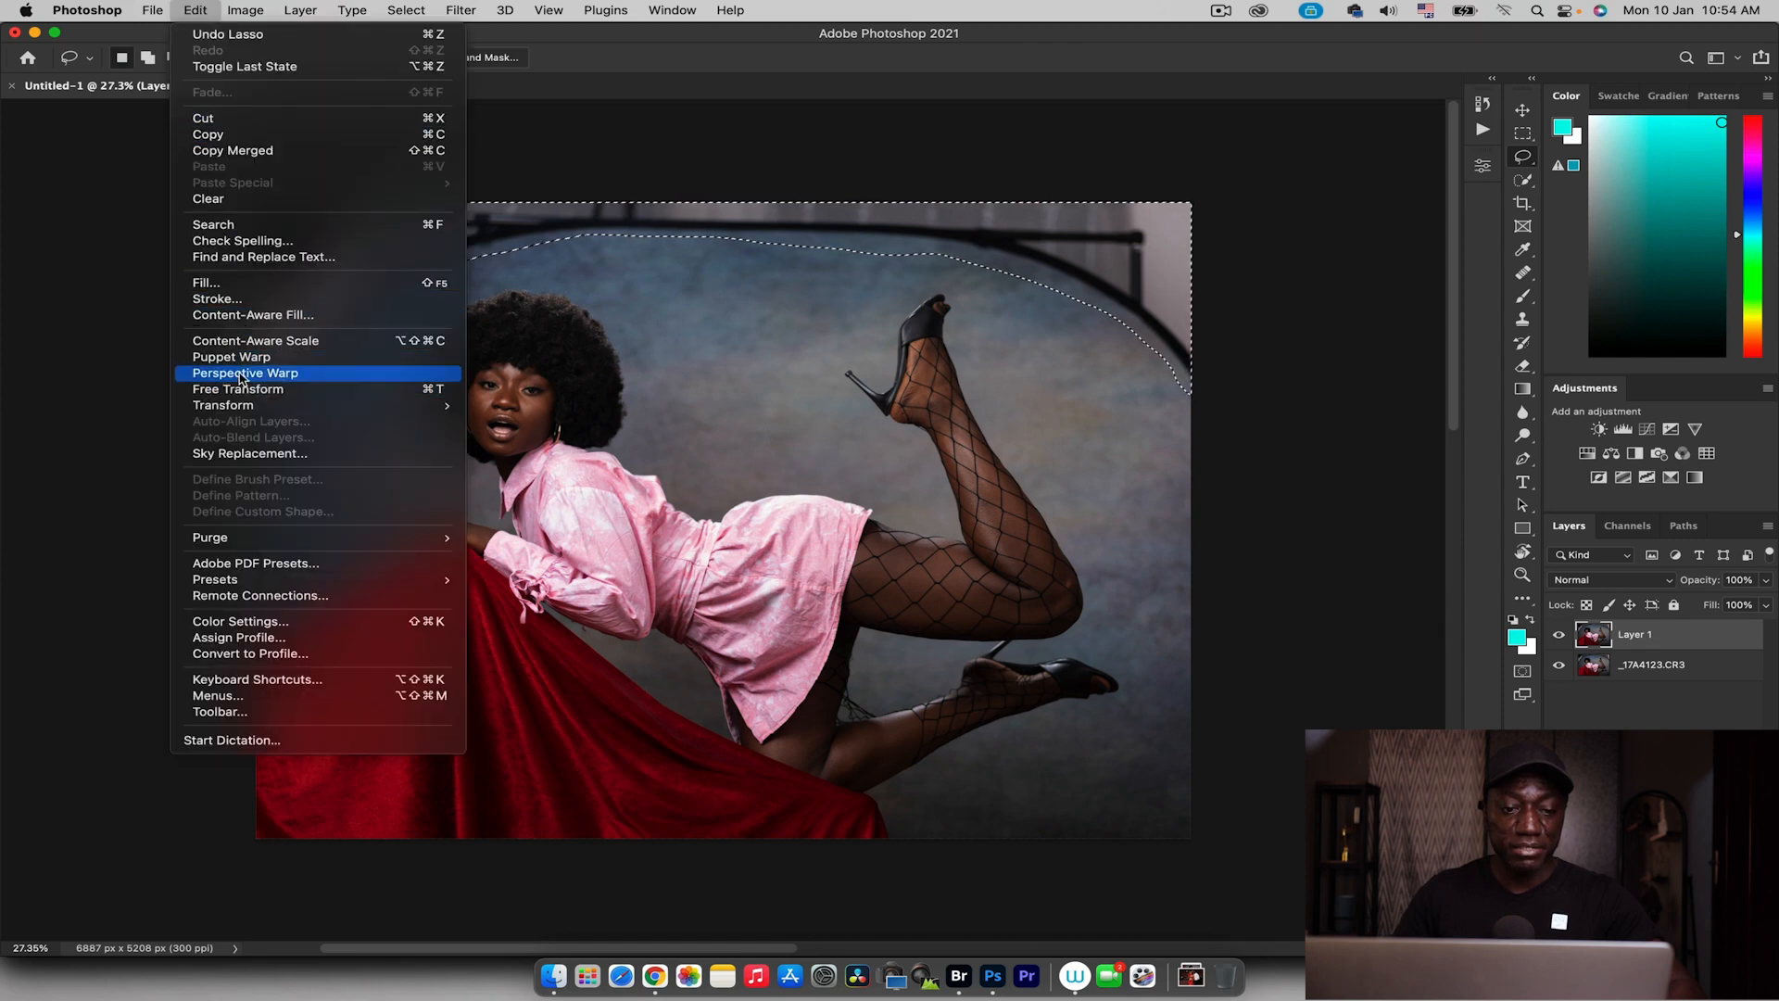
click(239, 316)
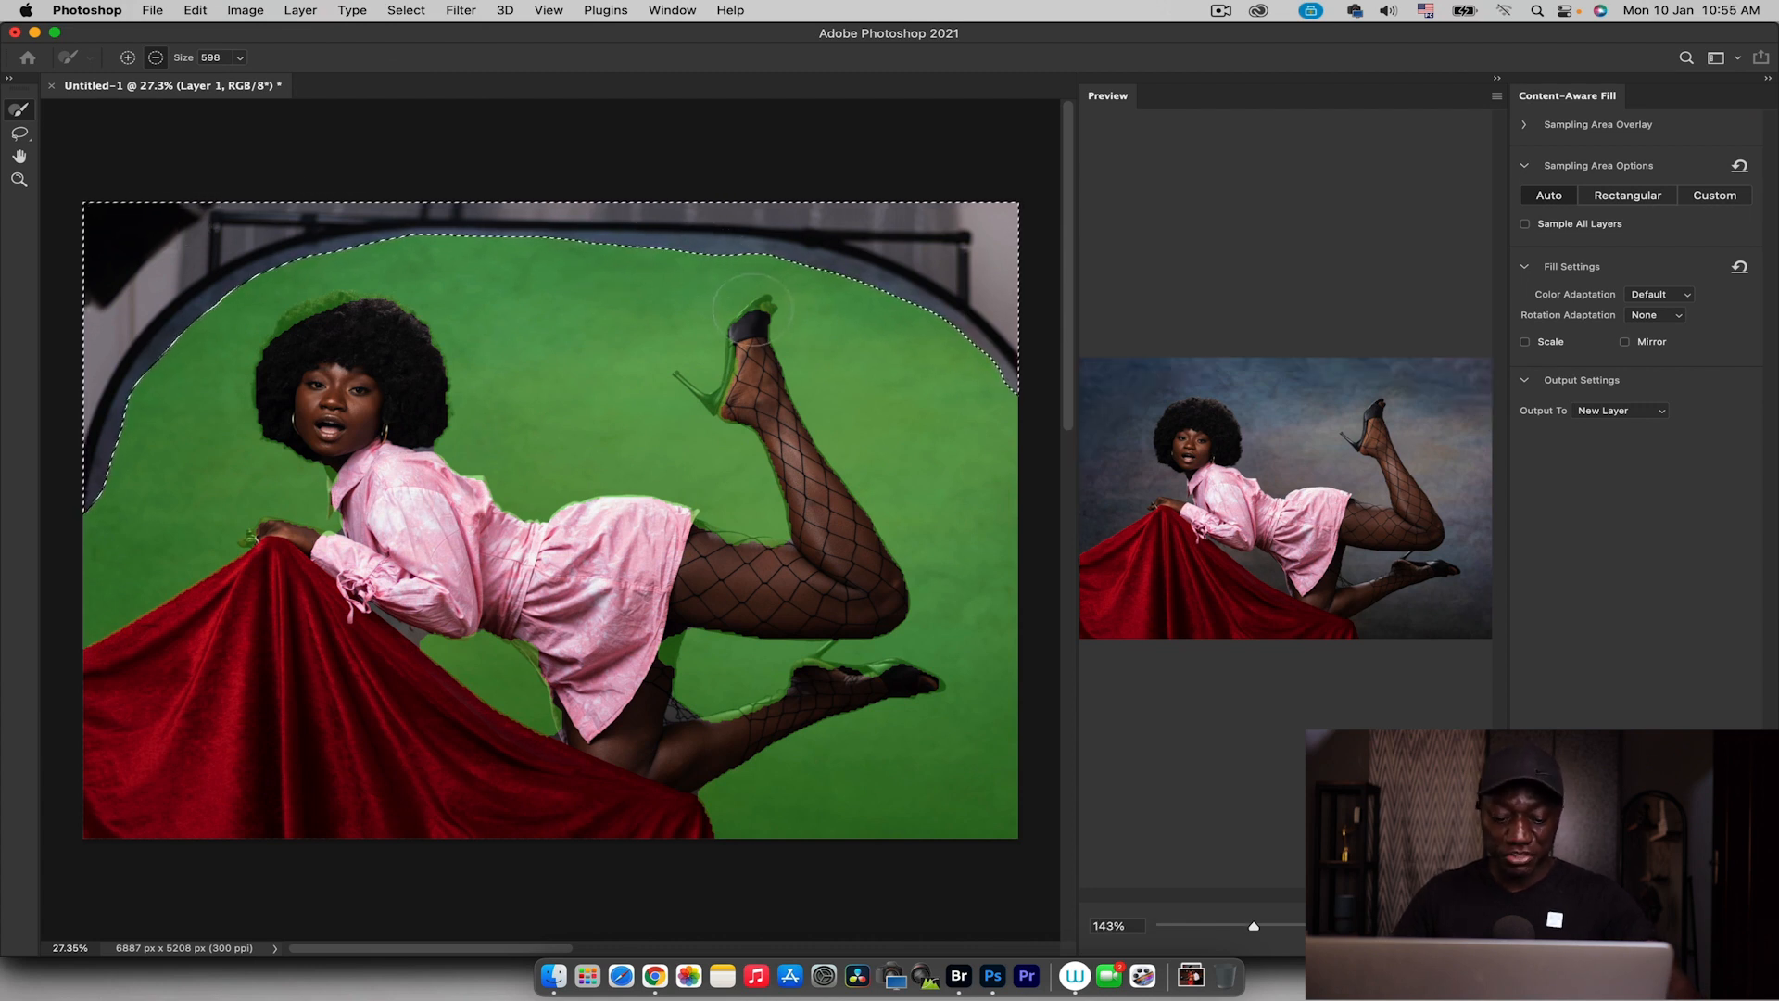
key(bracketleft)
key(bracketleft)
key(bracketleft)
key(bracketleft)
key(bracketleft)
key(bracketleft)
key(bracketleft)
key(bracketleft)
key(bracketleft)
mouse_move(755, 306)
mouse_down()
mouse_move(771, 304)
mouse_move(737, 330)
mouse_move(715, 408)
mouse_move(675, 375)
mouse_move(760, 454)
mouse_move(790, 523)
mouse_move(704, 530)
mouse_up()
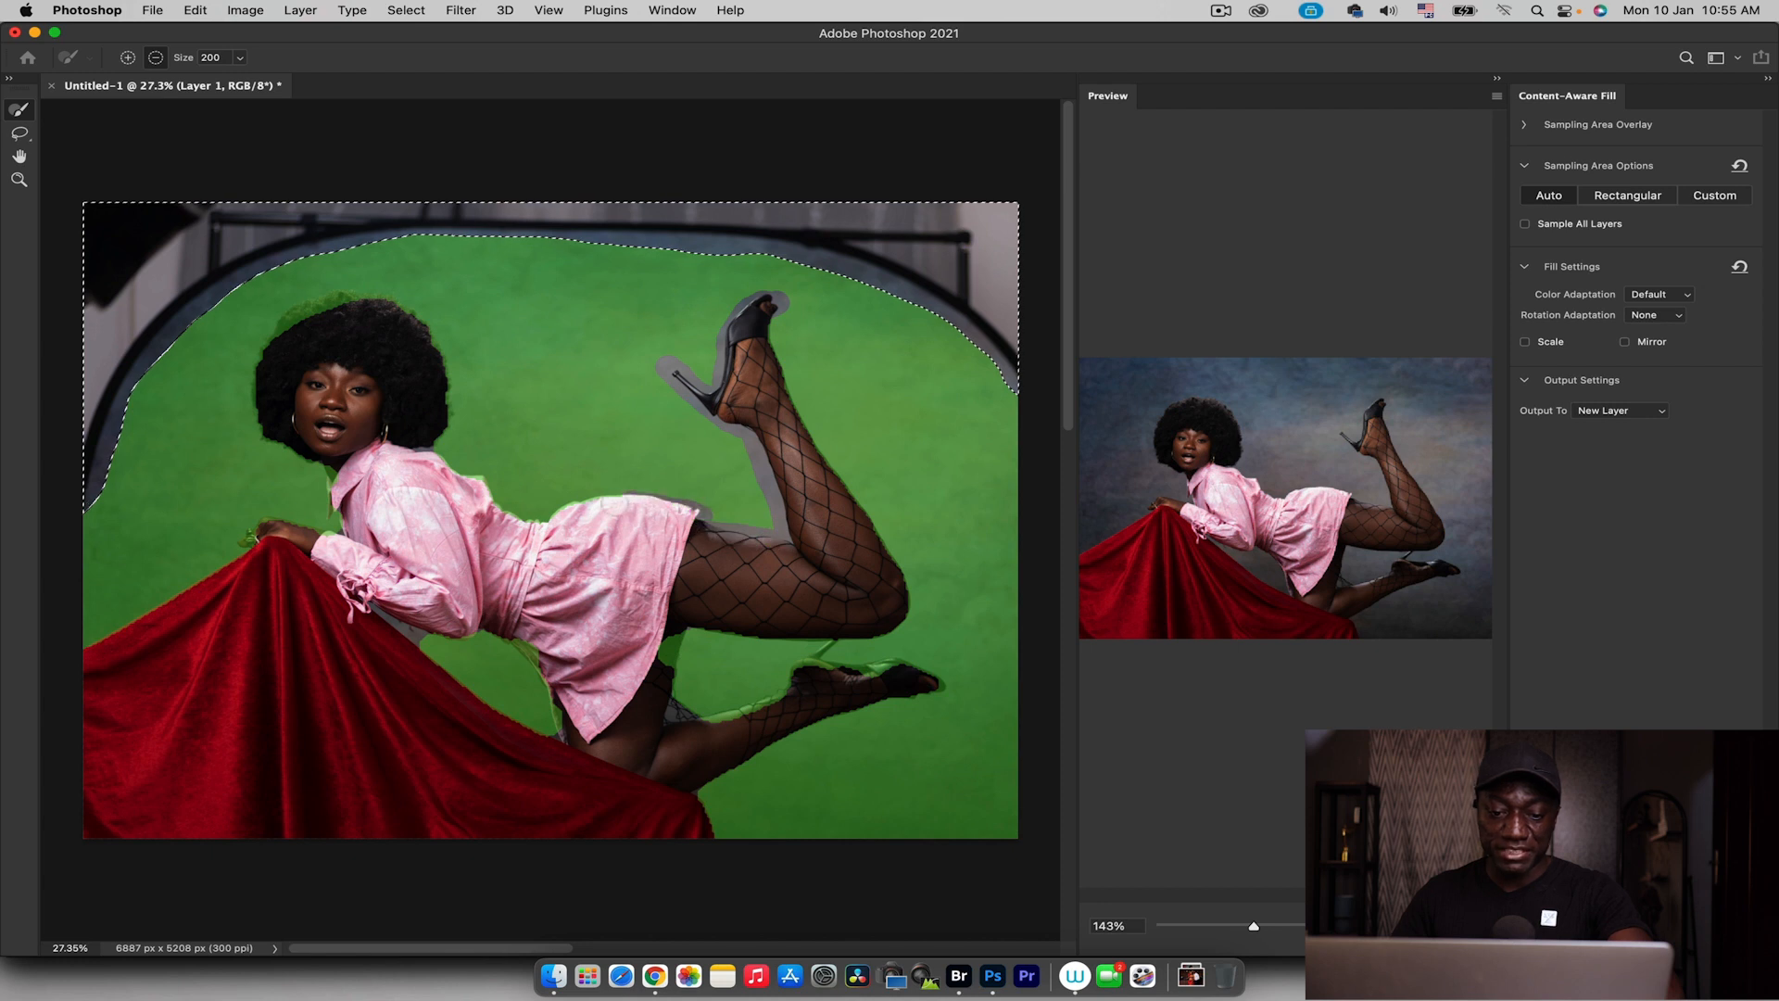
Exclude the lower leg and shoe, dress underside, hand, collar, hair and red fabric edge from the fill's sampling area
drag(677, 637, 690, 712)
drag(787, 678, 822, 653)
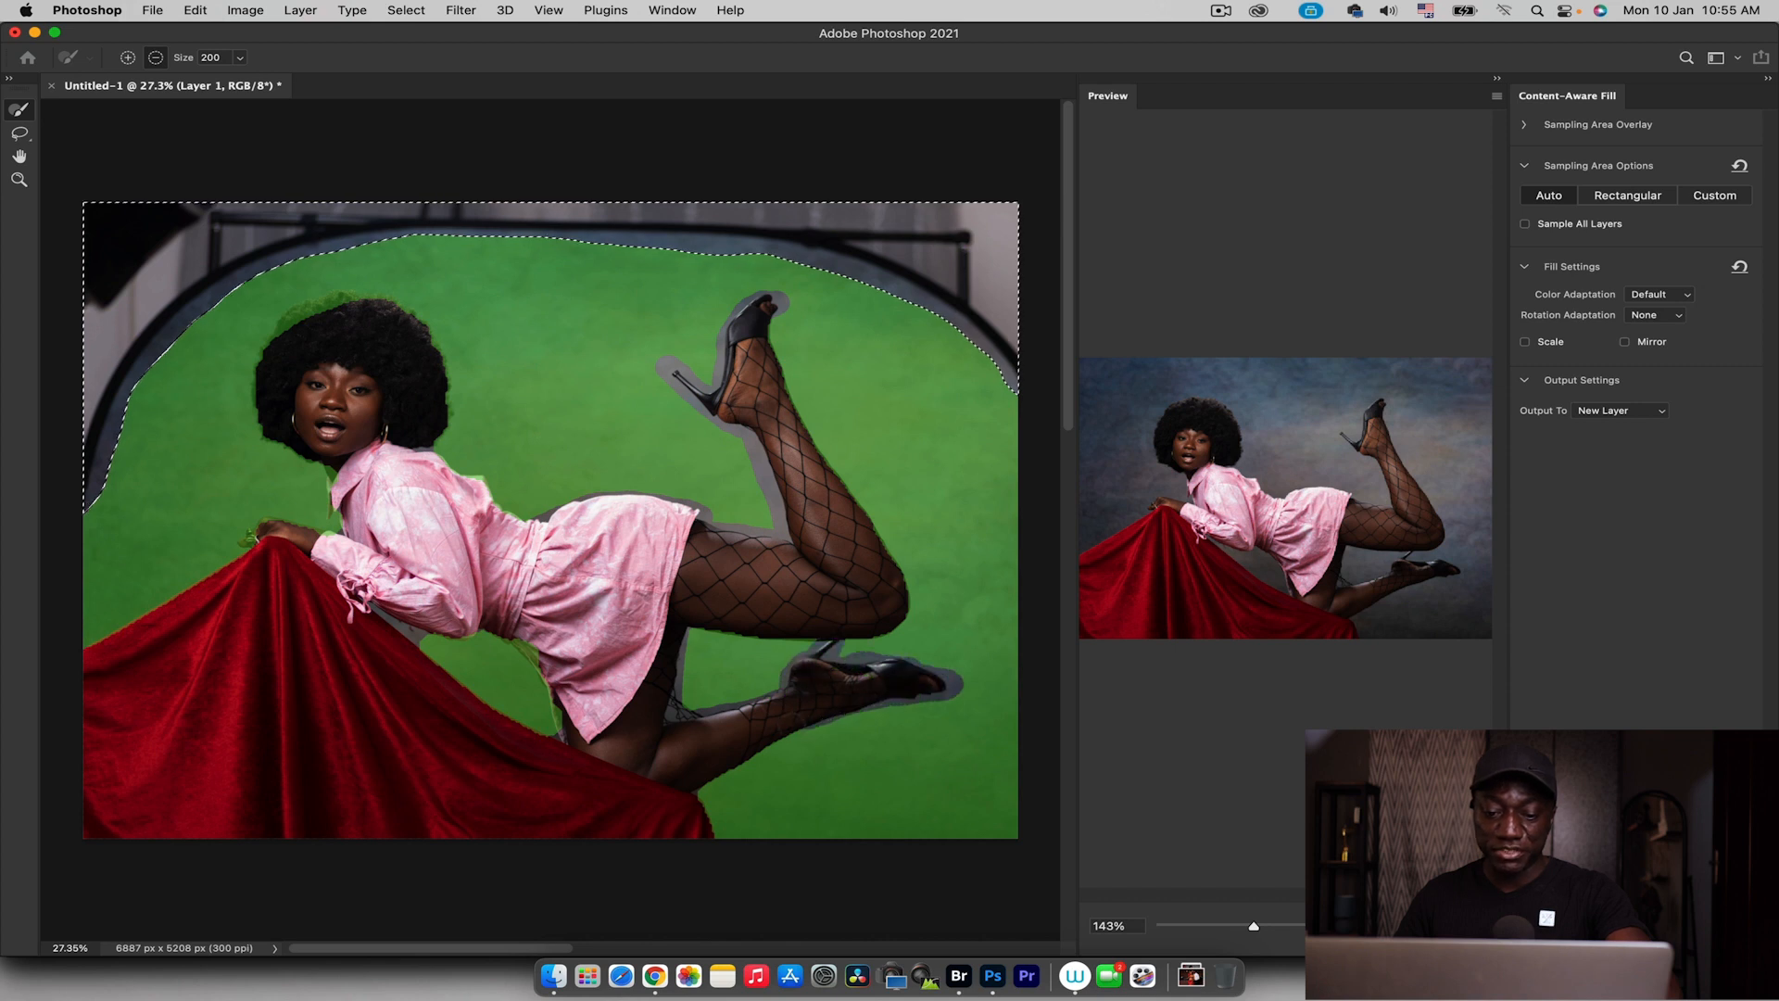
drag(565, 721, 529, 659)
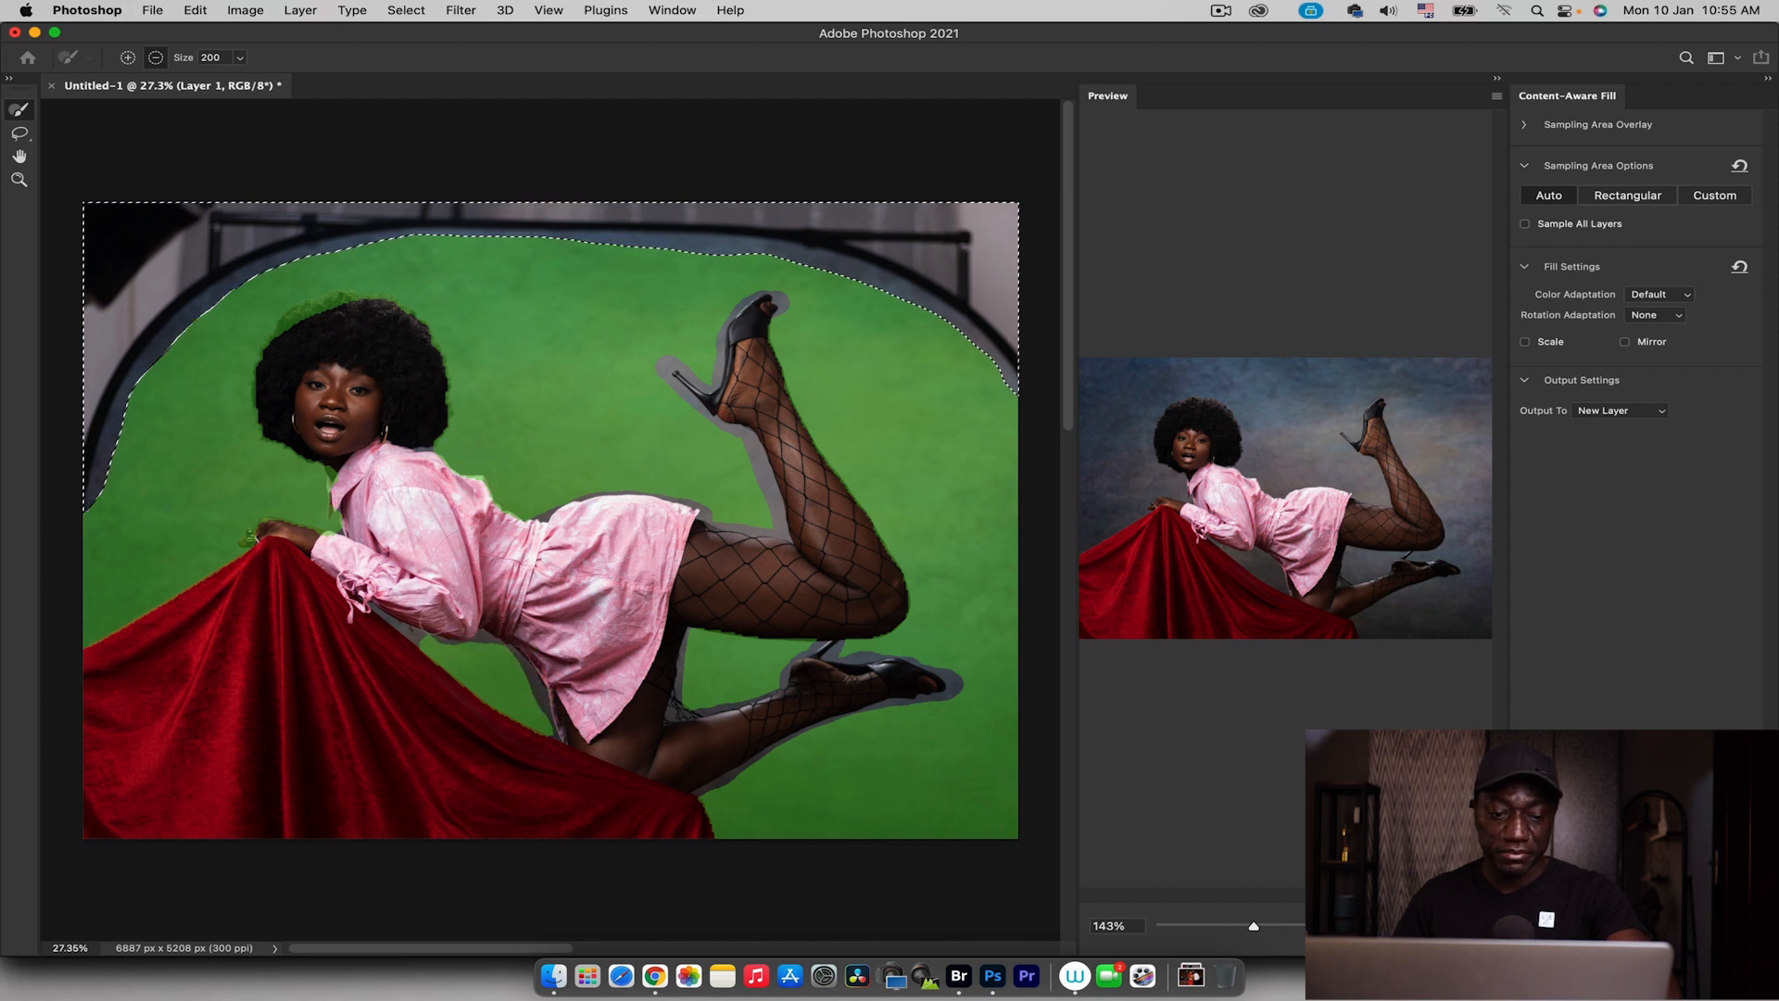
drag(248, 533, 243, 546)
drag(333, 490, 330, 508)
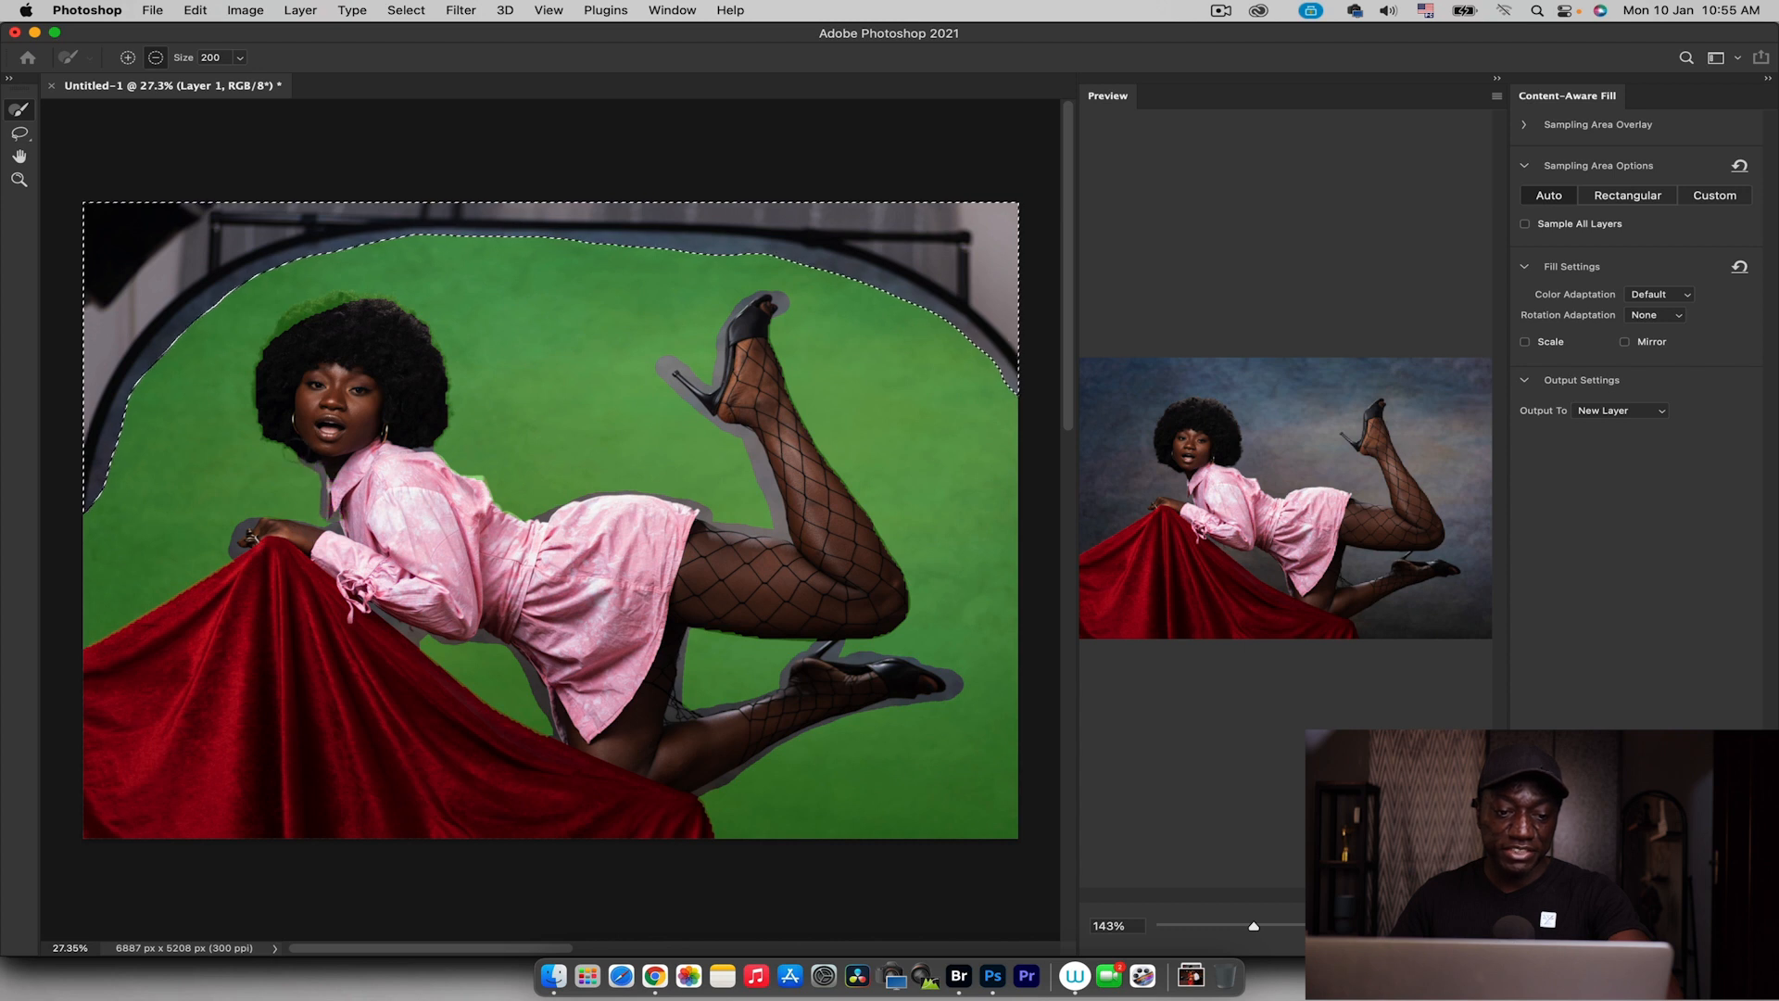
drag(283, 311, 339, 295)
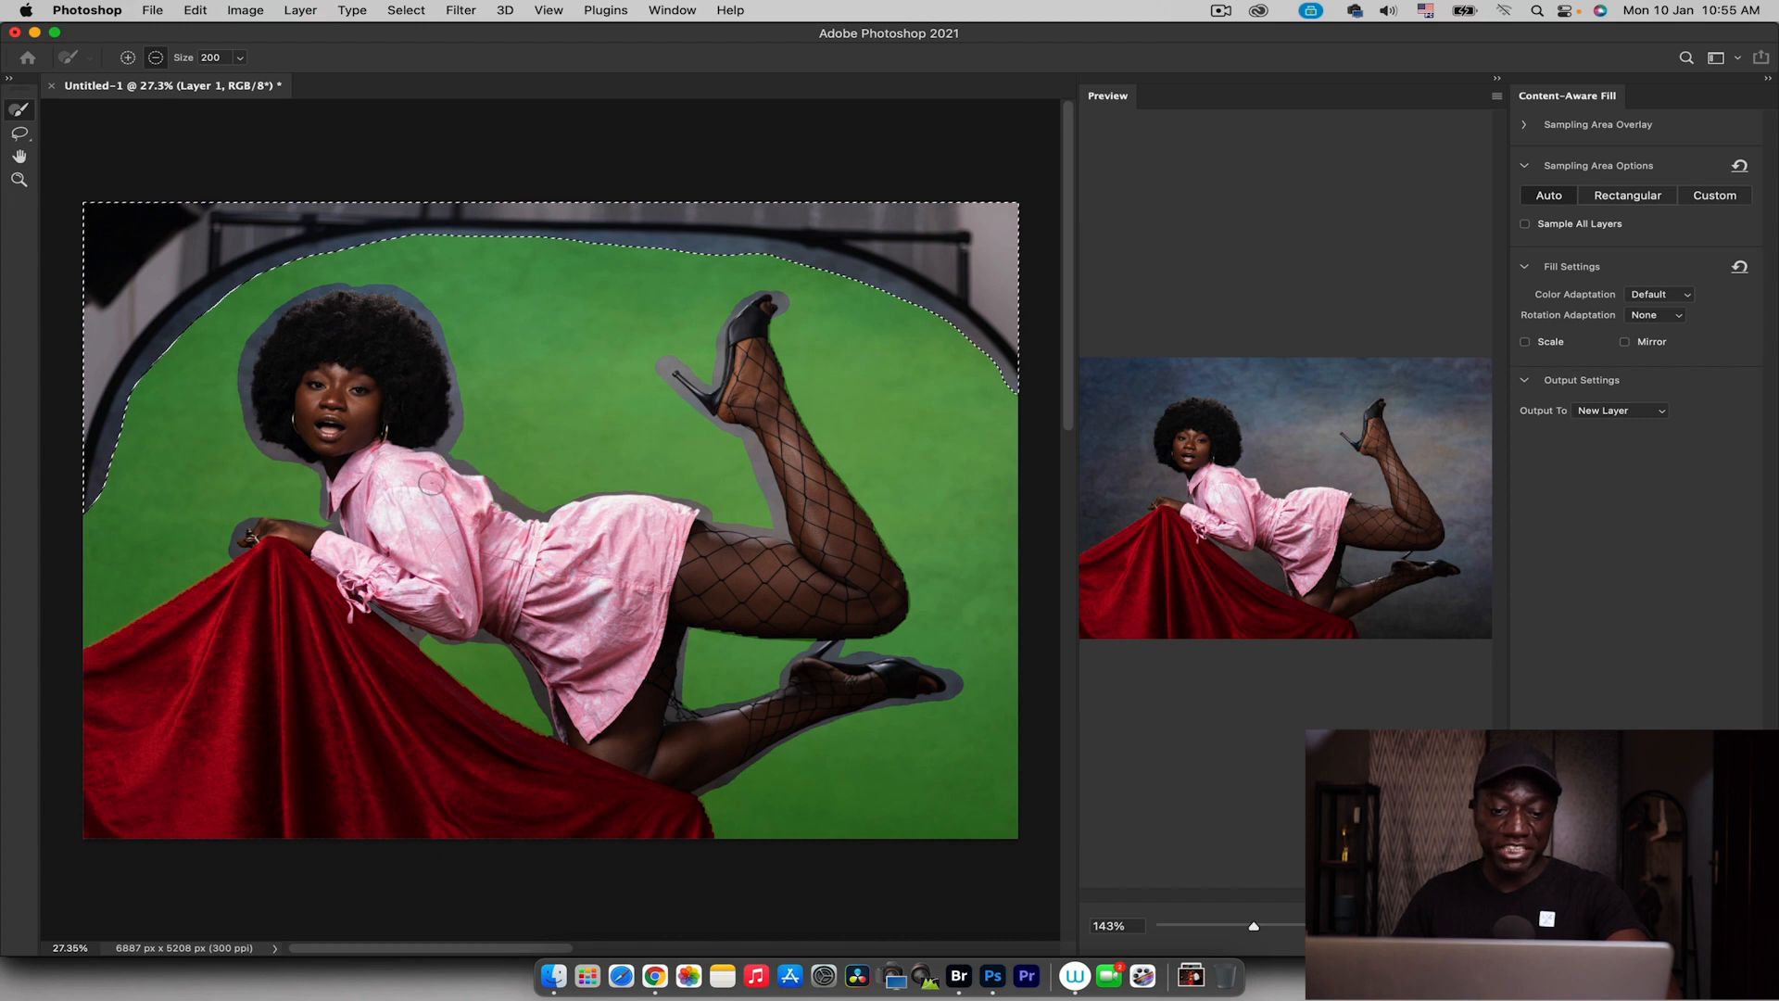
drag(177, 594, 101, 647)
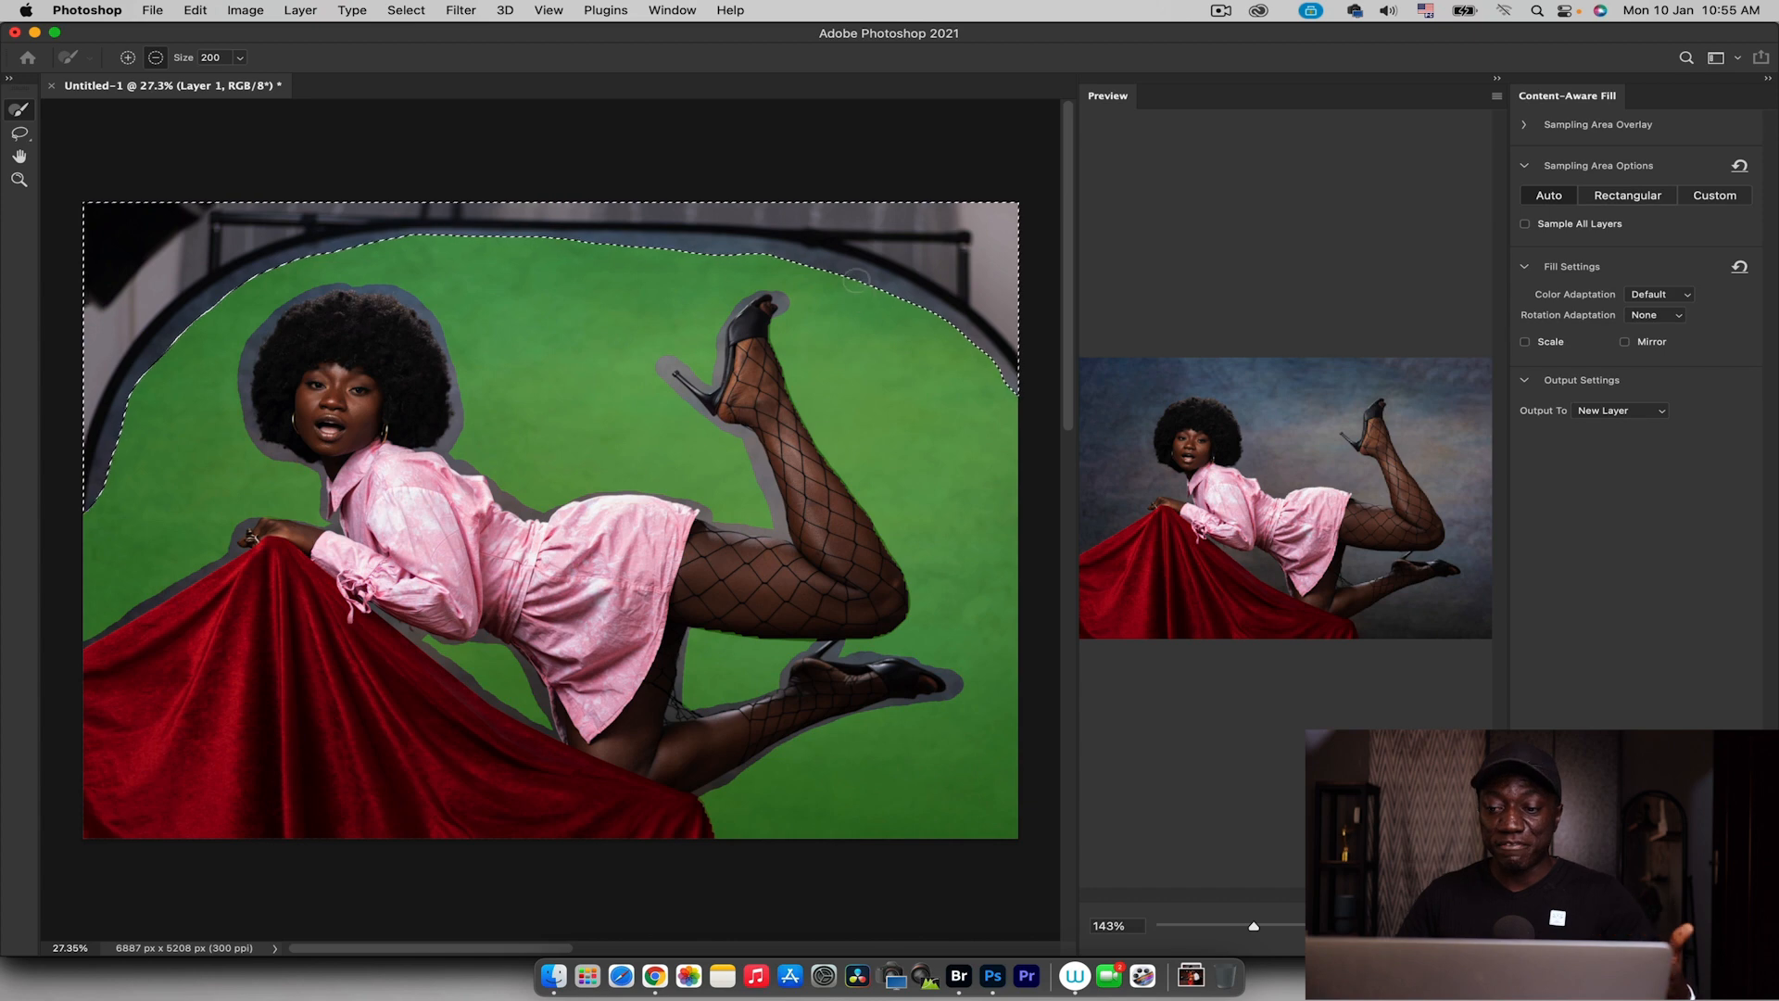
Apply the Content-Aware Fill to a new layer, deselect, and merge the filled layer down into Layer 1
key(Return)
key(super+d)
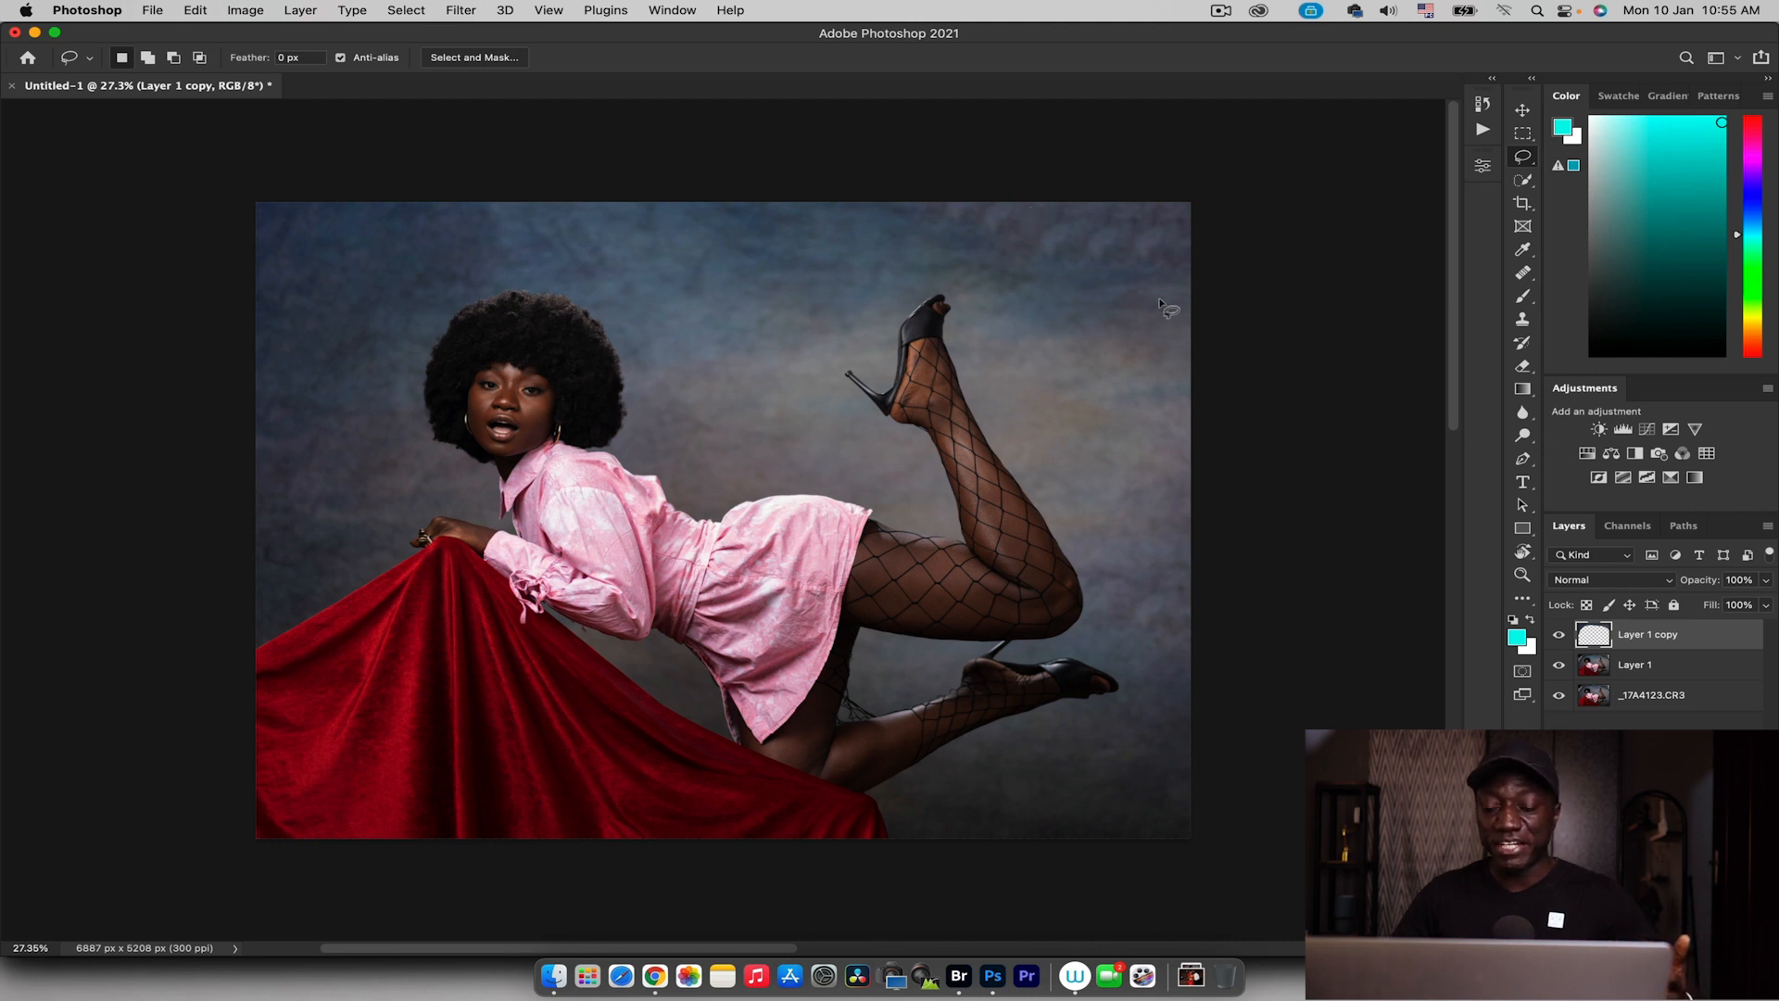
key(BackSpace)
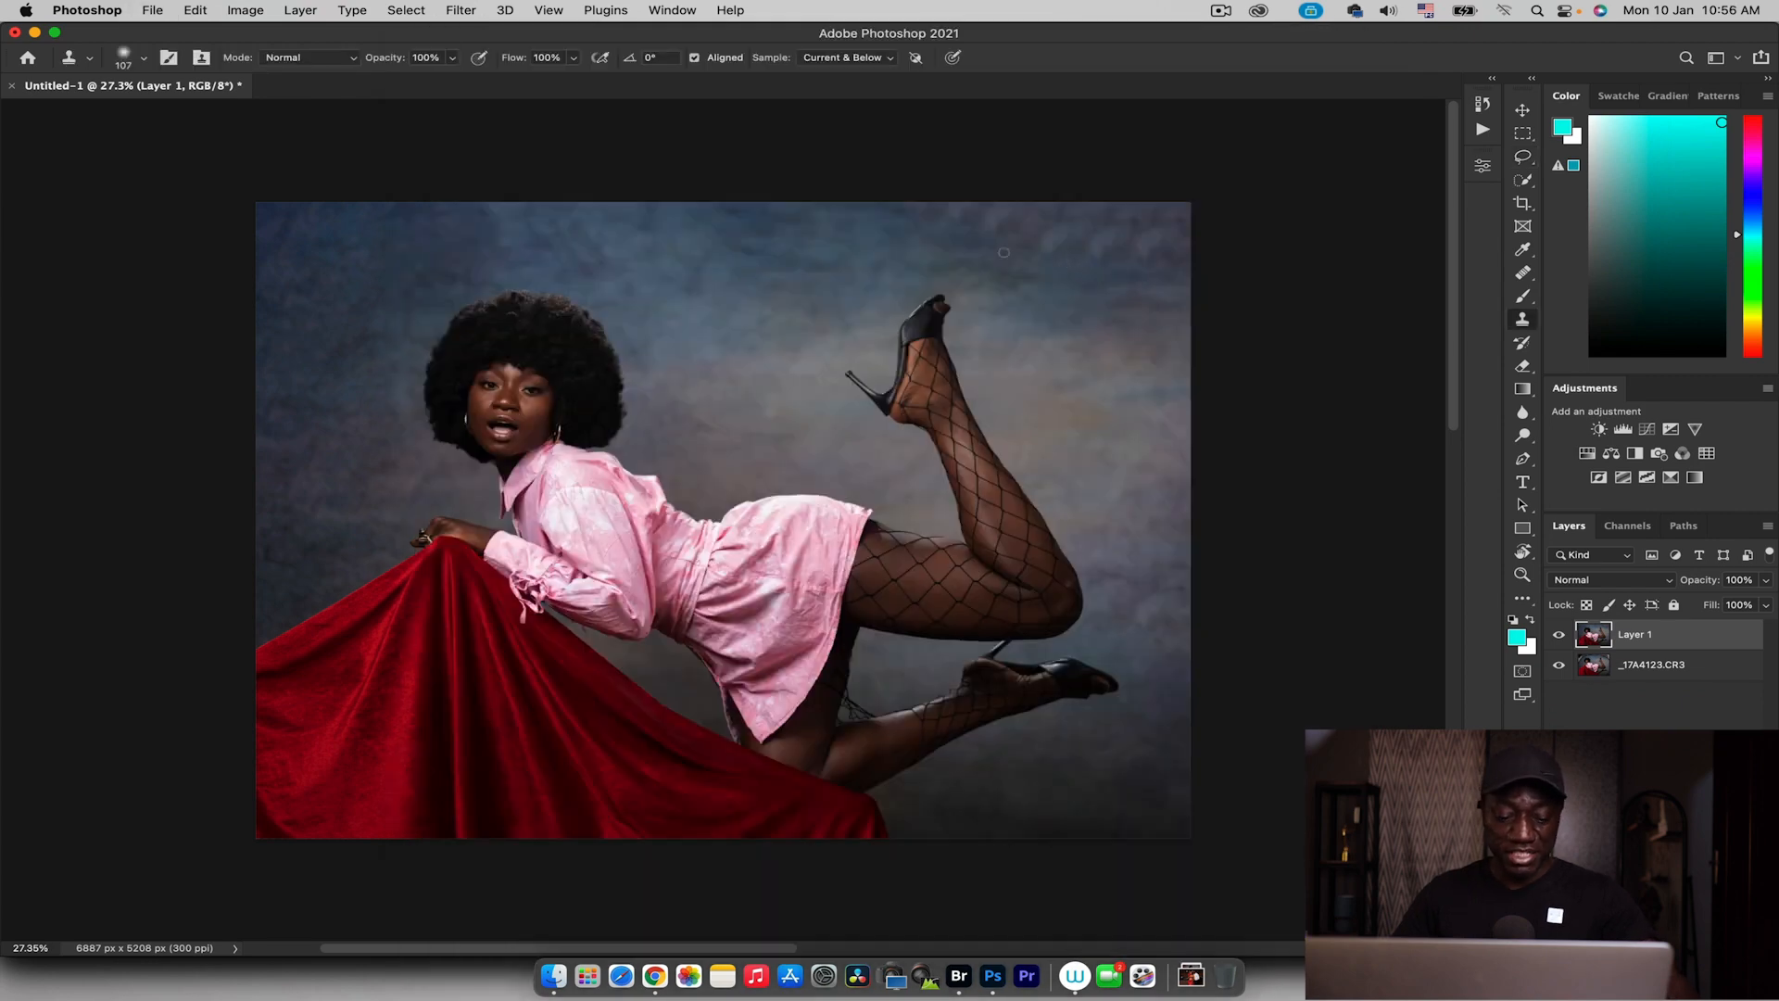
Clone backdrop texture over the image's upper-right corner on a new layer, using a 544 px Clone Stamp at 18% flow
drag(962, 256, 1014, 248)
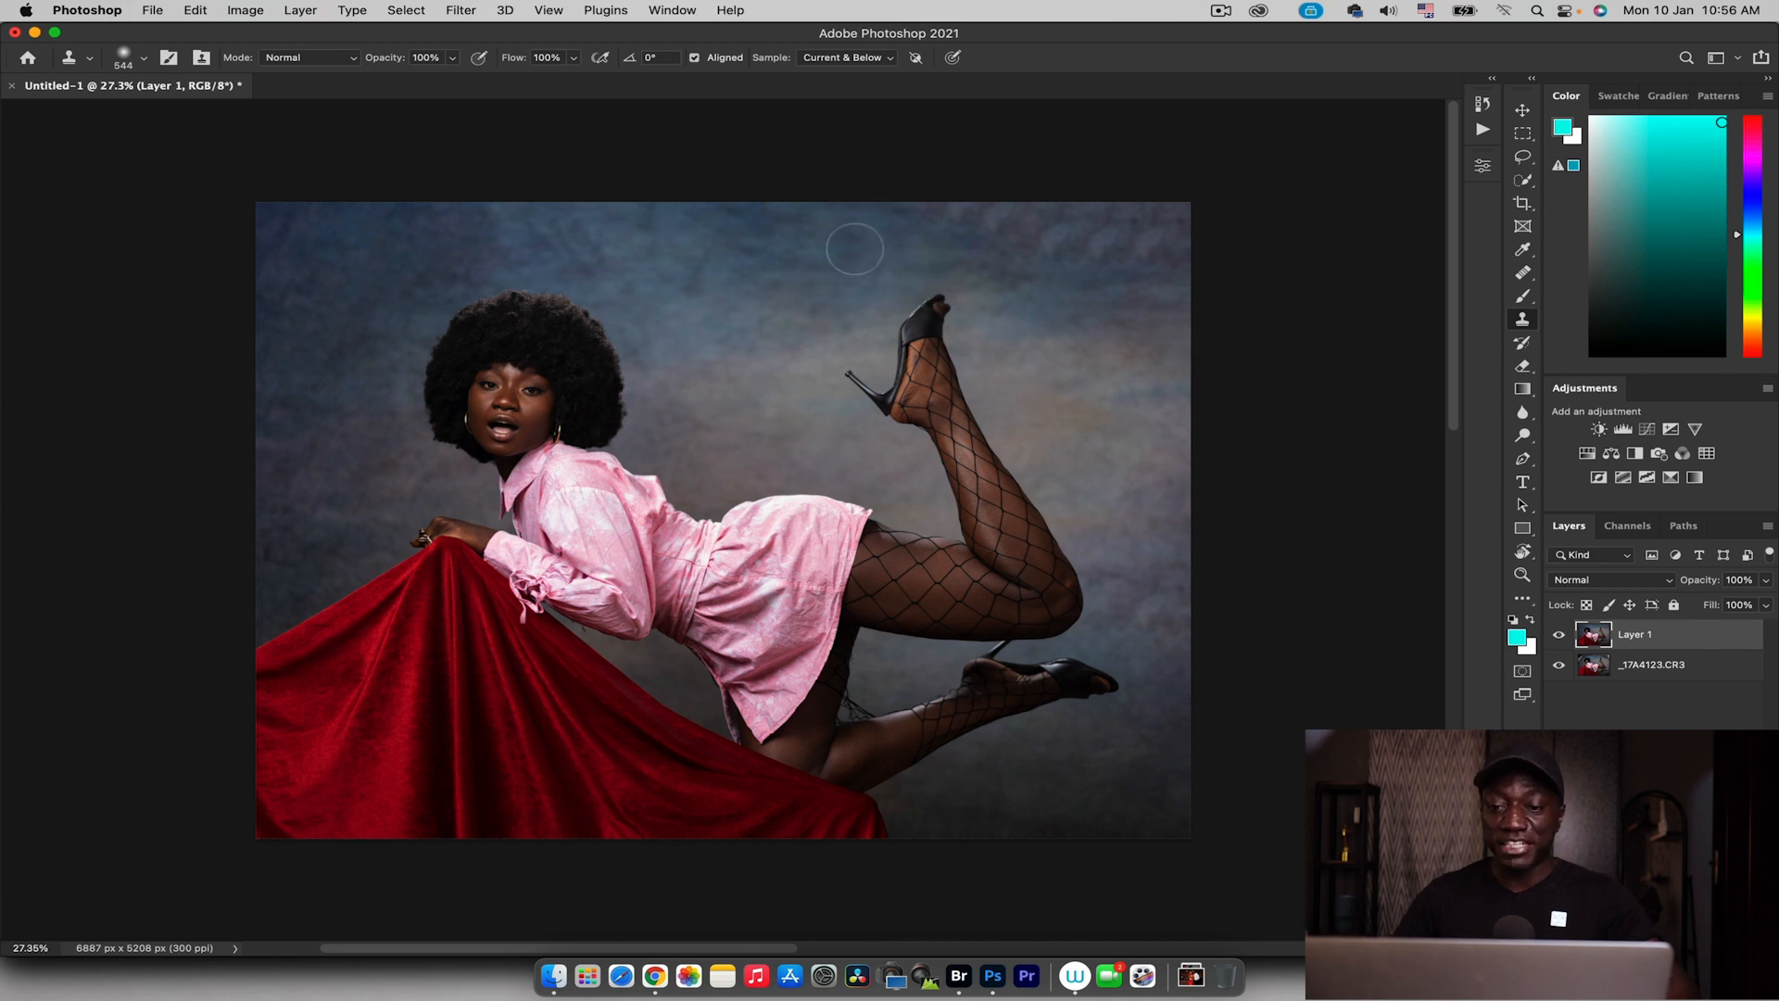
key(super+alt+shift+n)
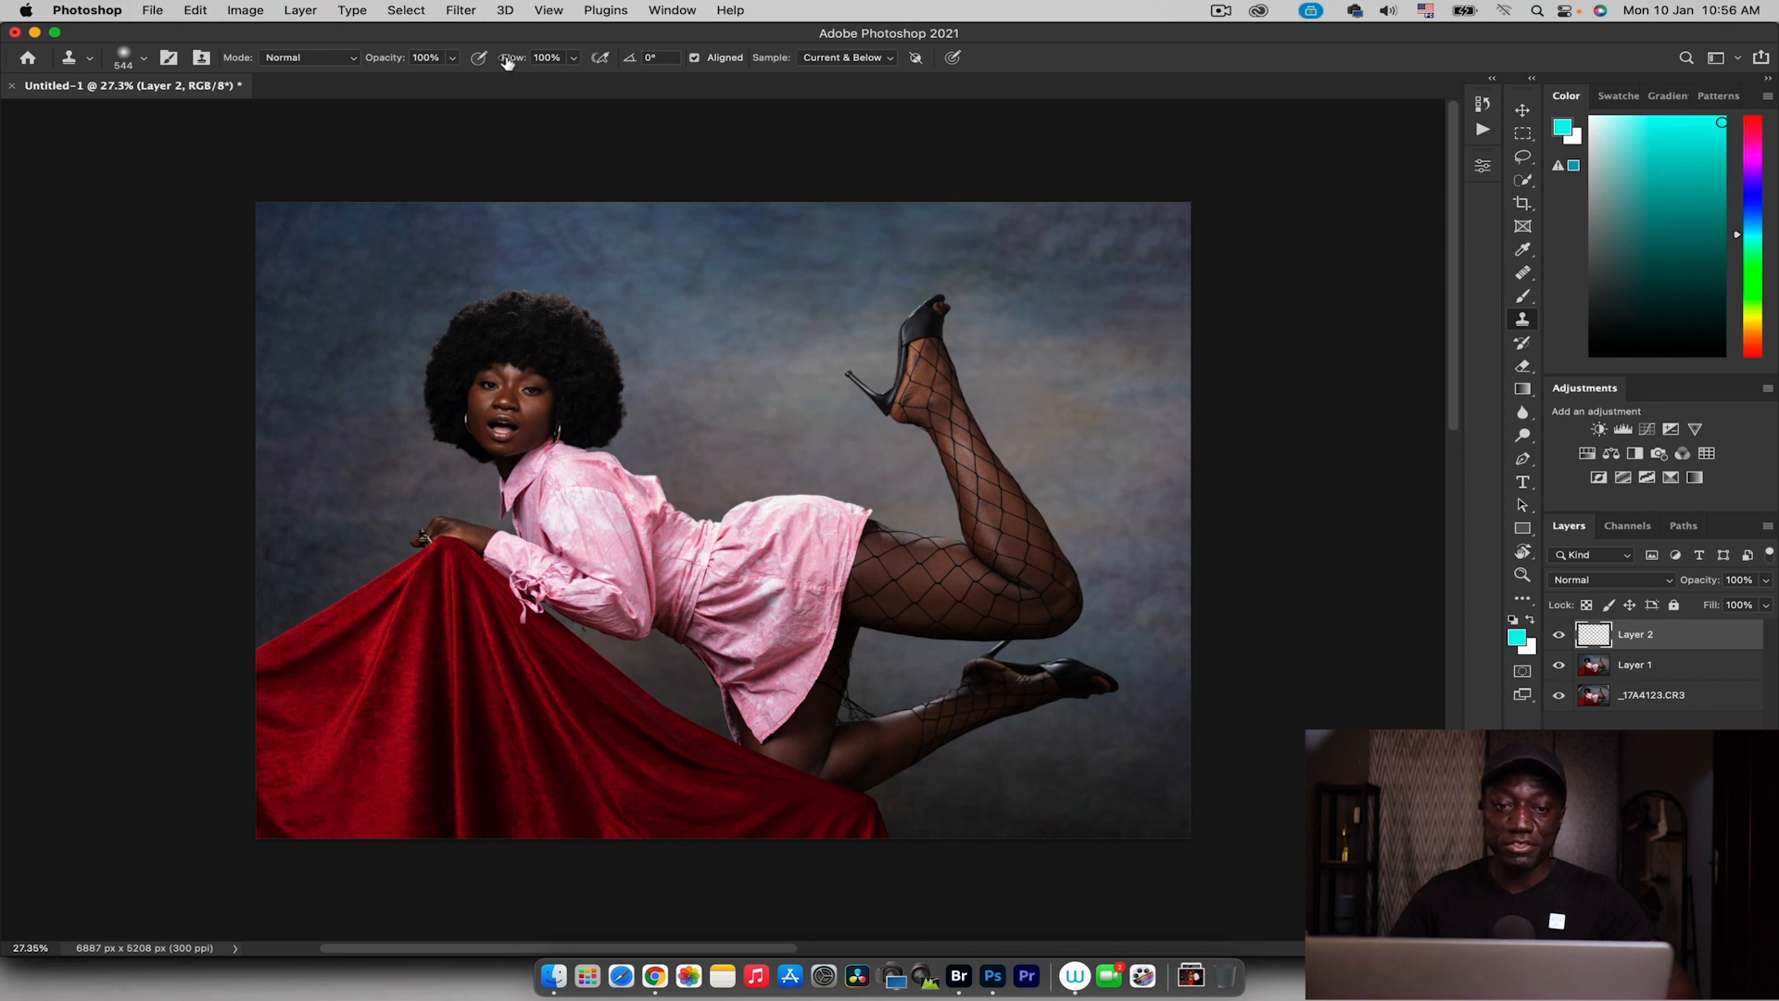
text(18)
key(Return)
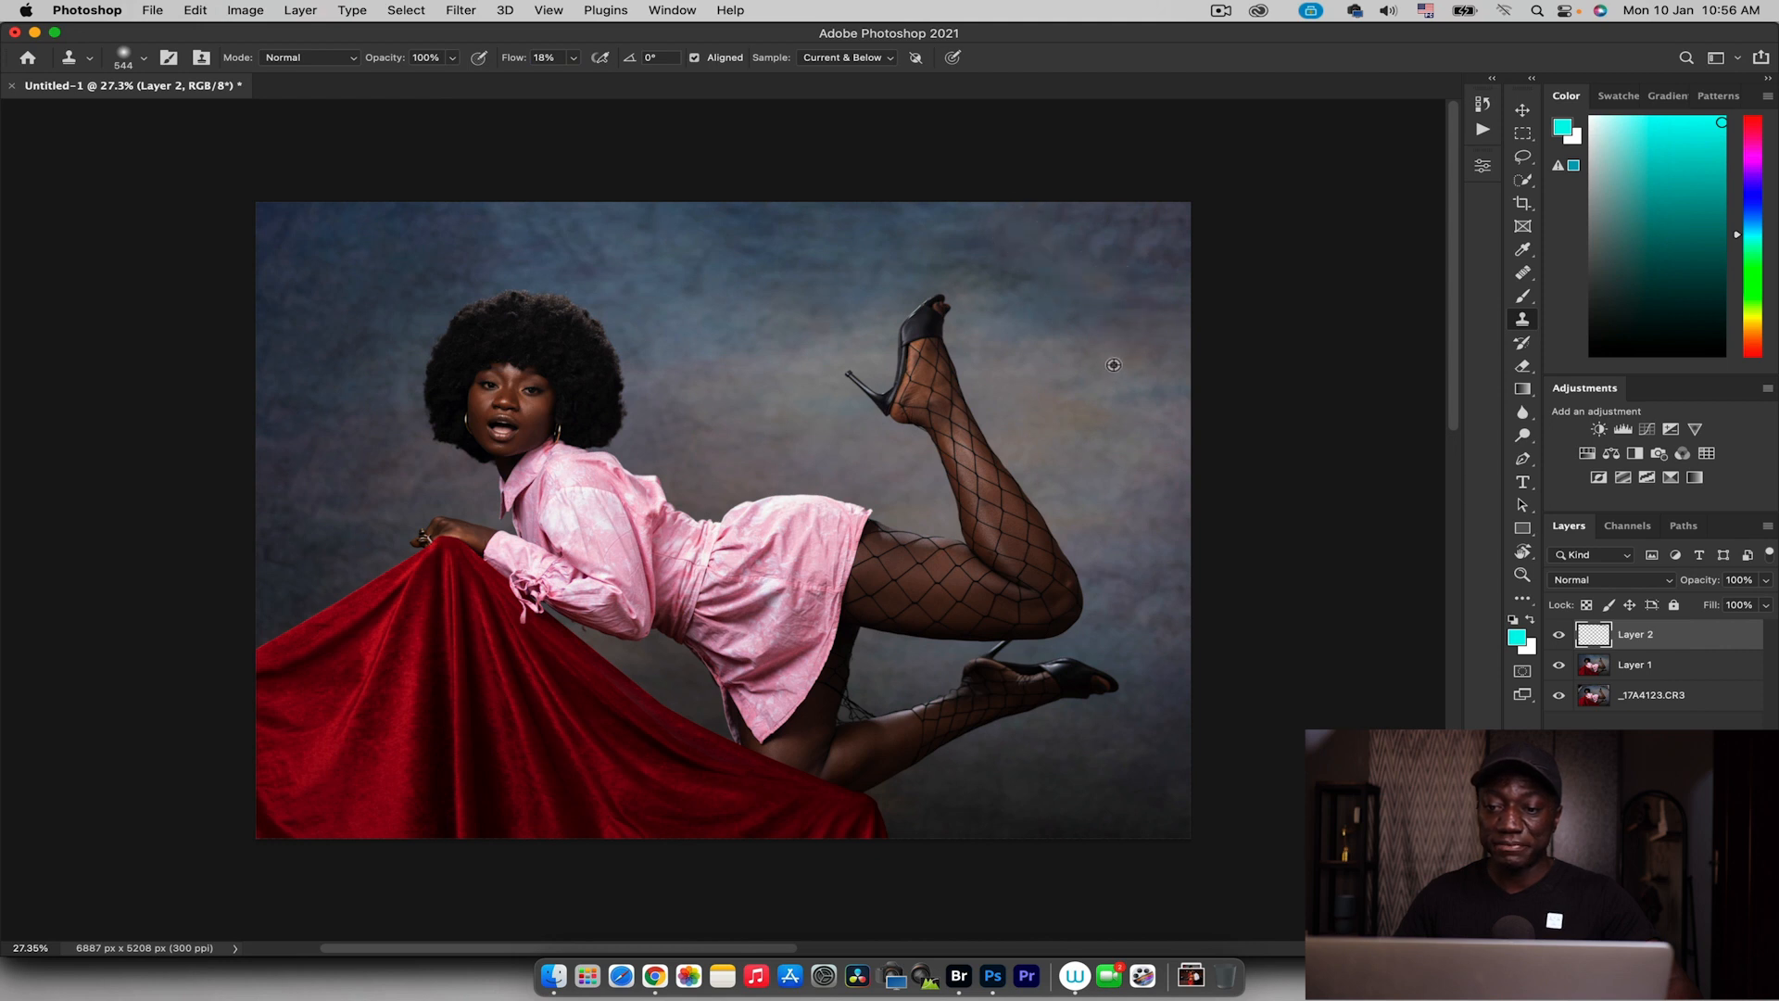
click(752, 261)
key(super+z)
mouse_move(1086, 209)
mouse_down()
mouse_move(1144, 237)
mouse_move(1159, 197)
mouse_move(1186, 210)
mouse_up()
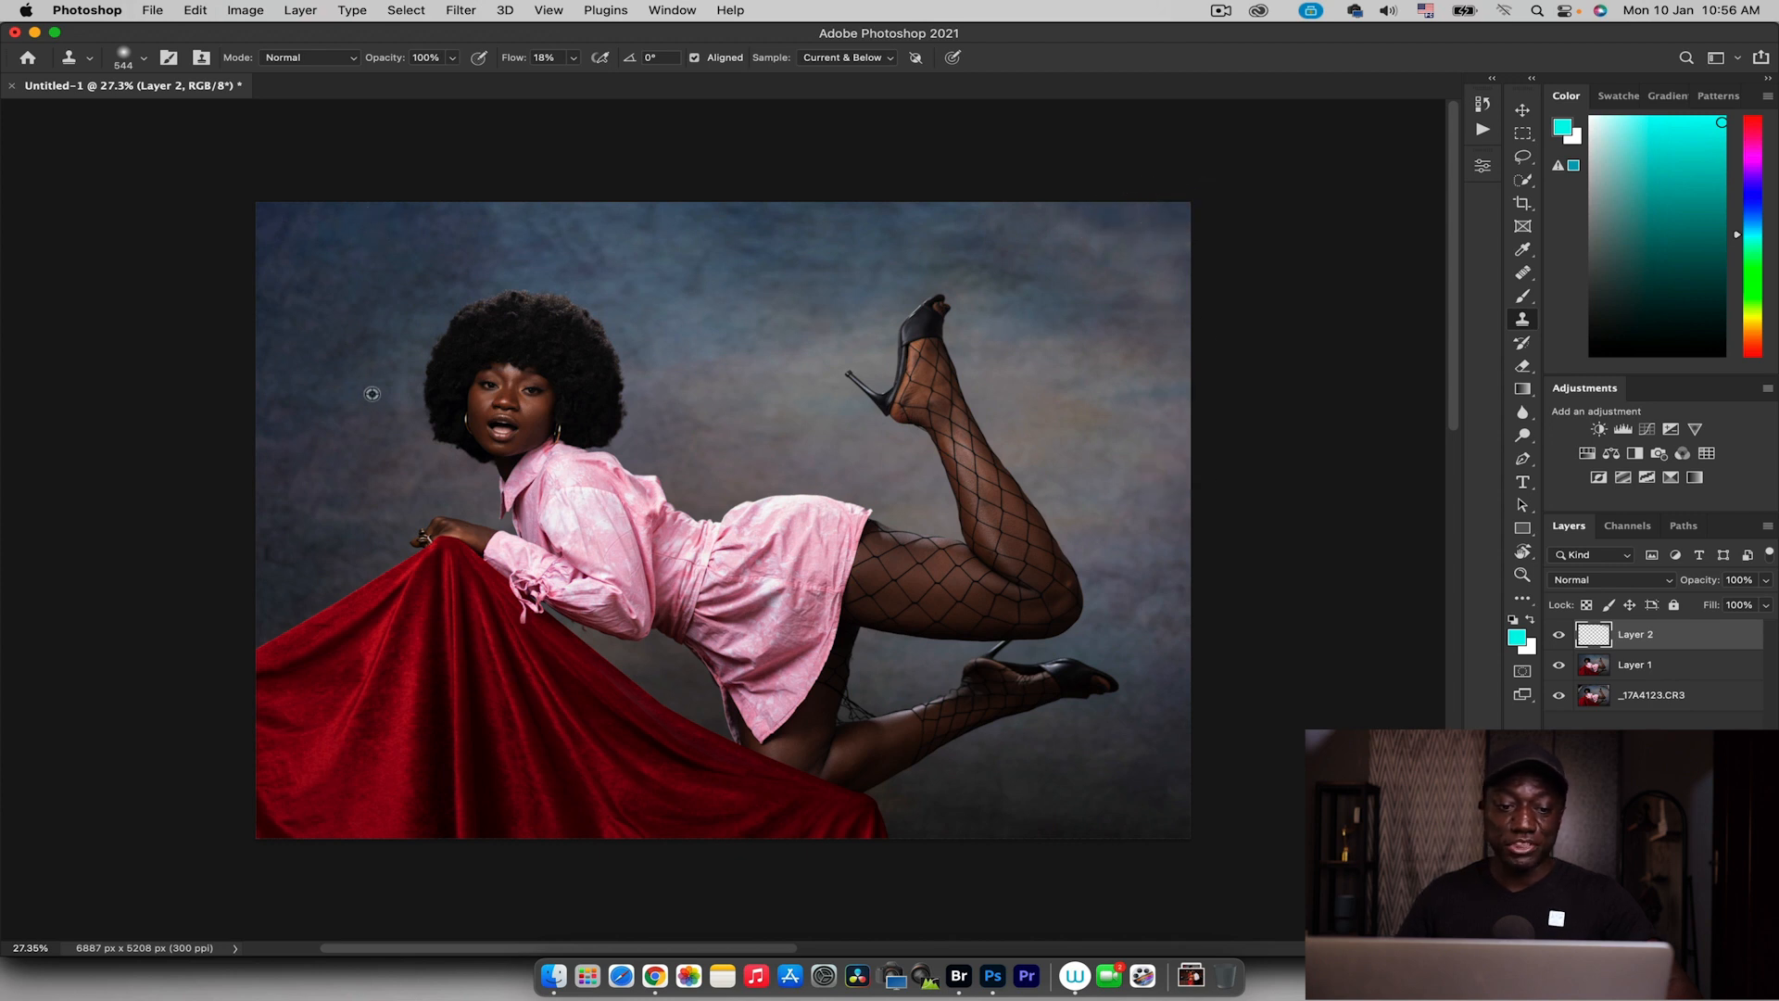
Clone clean backdrop texture over the image's left side above the red fabric and its upper-left corner
alt+click(311, 453)
mouse_move(304, 534)
mouse_down()
mouse_move(278, 537)
mouse_move(330, 544)
mouse_up()
mouse_move(269, 230)
mouse_down()
mouse_move(290, 276)
mouse_move(361, 250)
mouse_move(305, 265)
mouse_move(302, 284)
mouse_move(276, 227)
mouse_up()
alt+click(362, 249)
alt+click(365, 279)
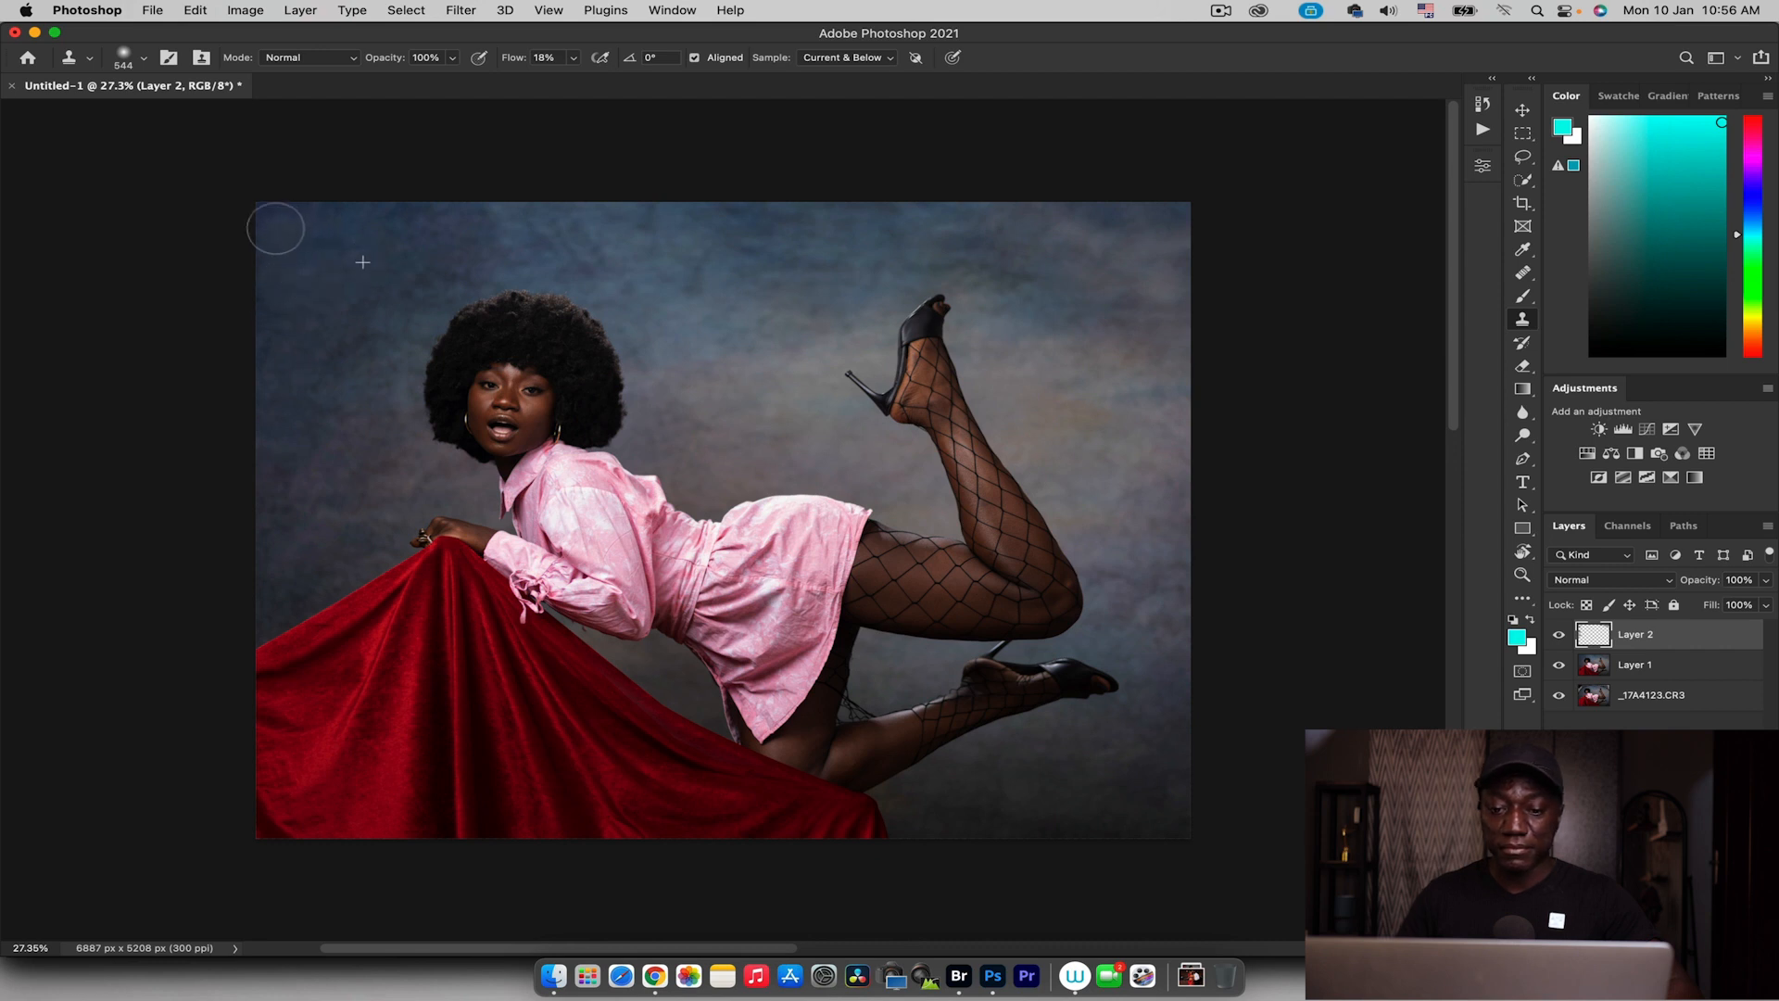
Merge the cloned Layer 2 down into Layer 1 and compare the image with and without Layer 1
key(z)
mouse_move(602, 397)
mouse_down()
mouse_move(533, 402)
mouse_move(577, 408)
mouse_up()
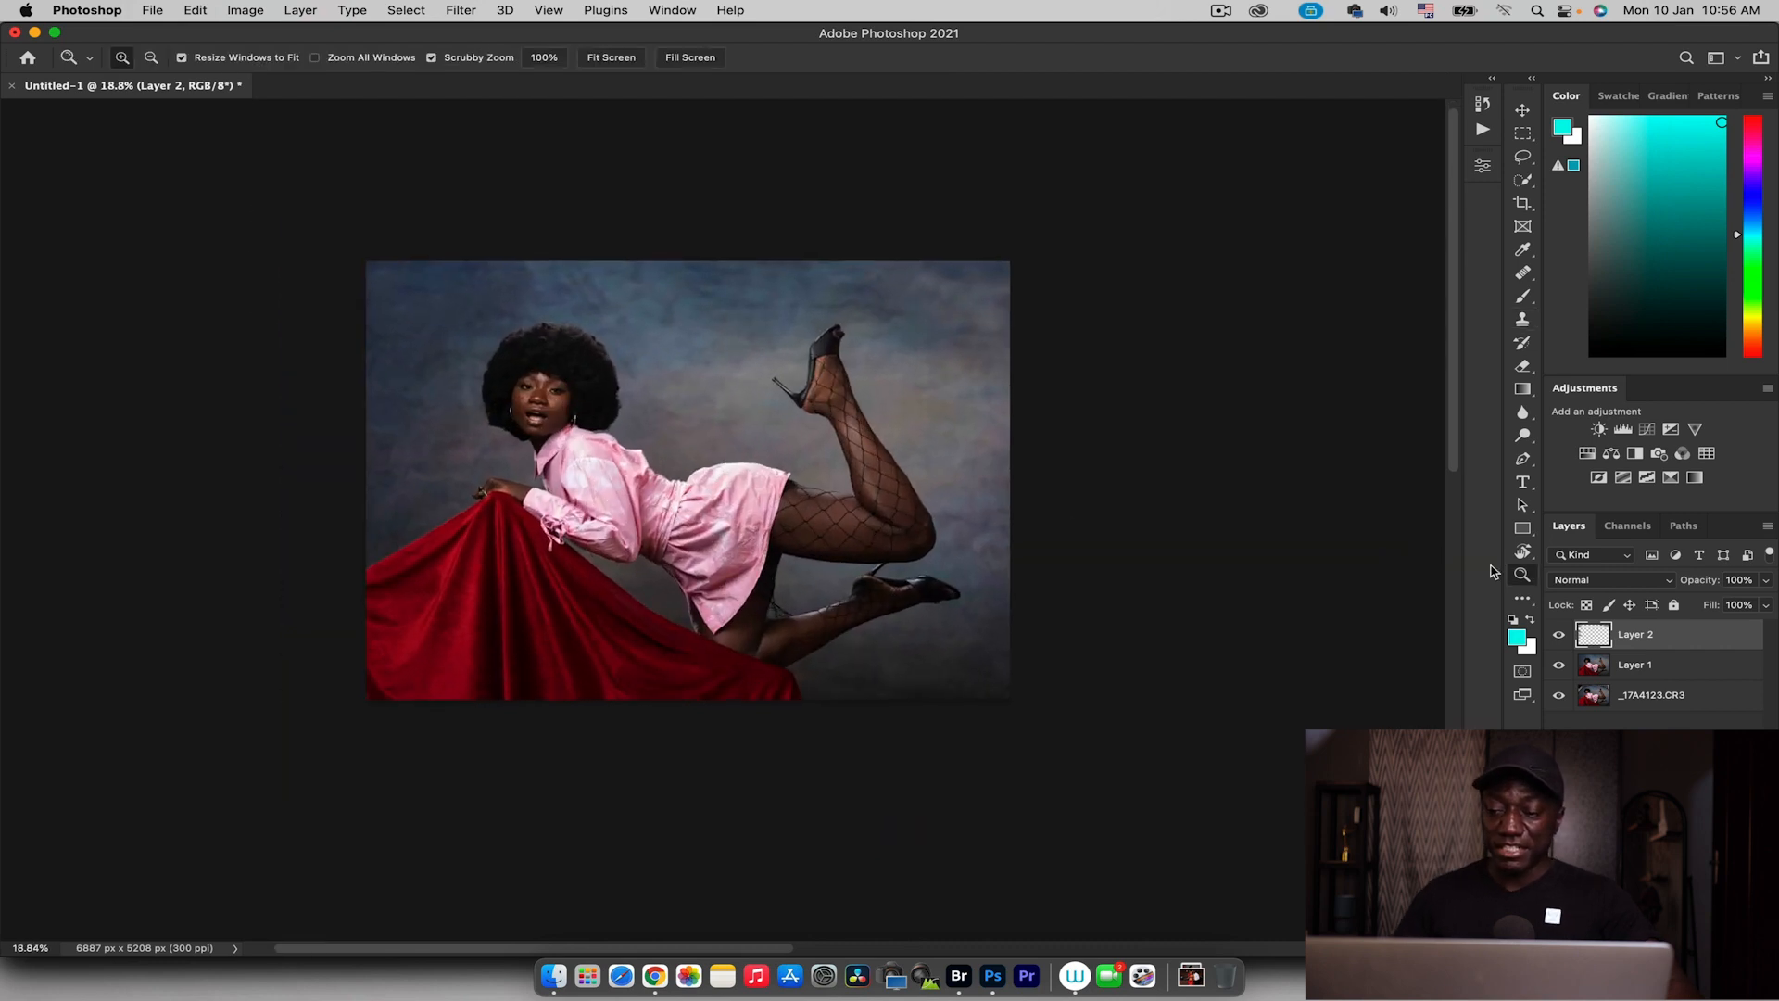
key(super+e)
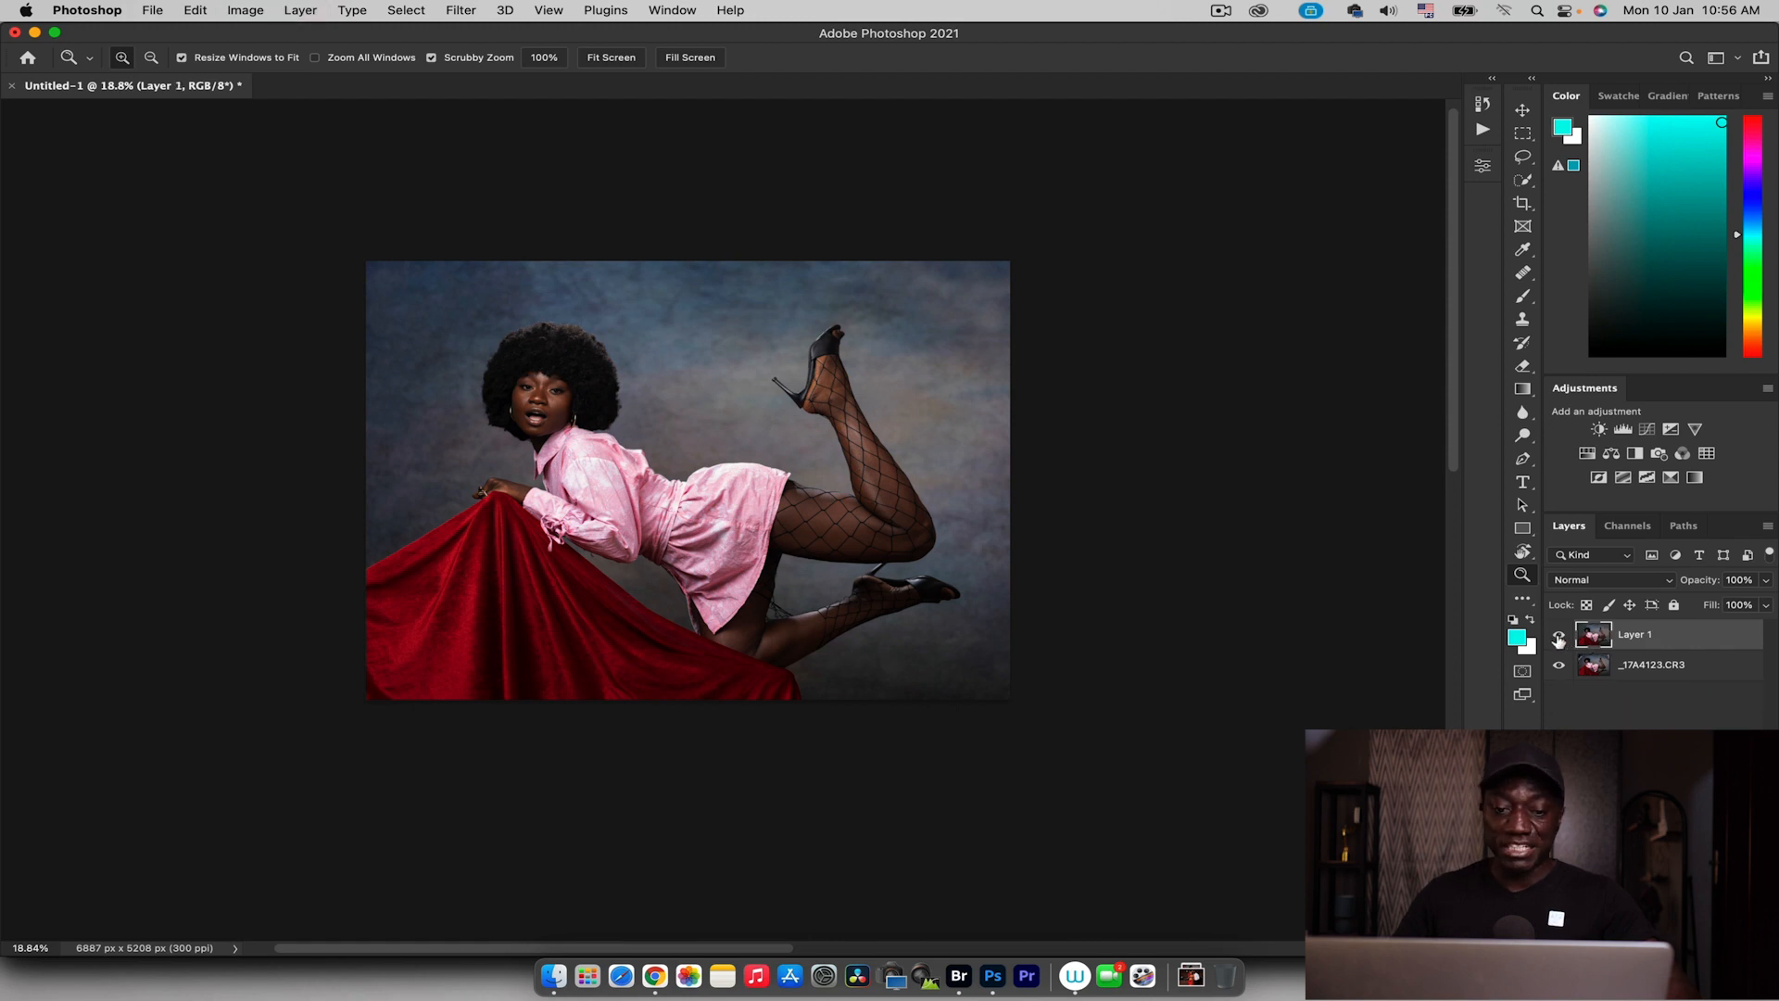
click(1559, 637)
click(1558, 636)
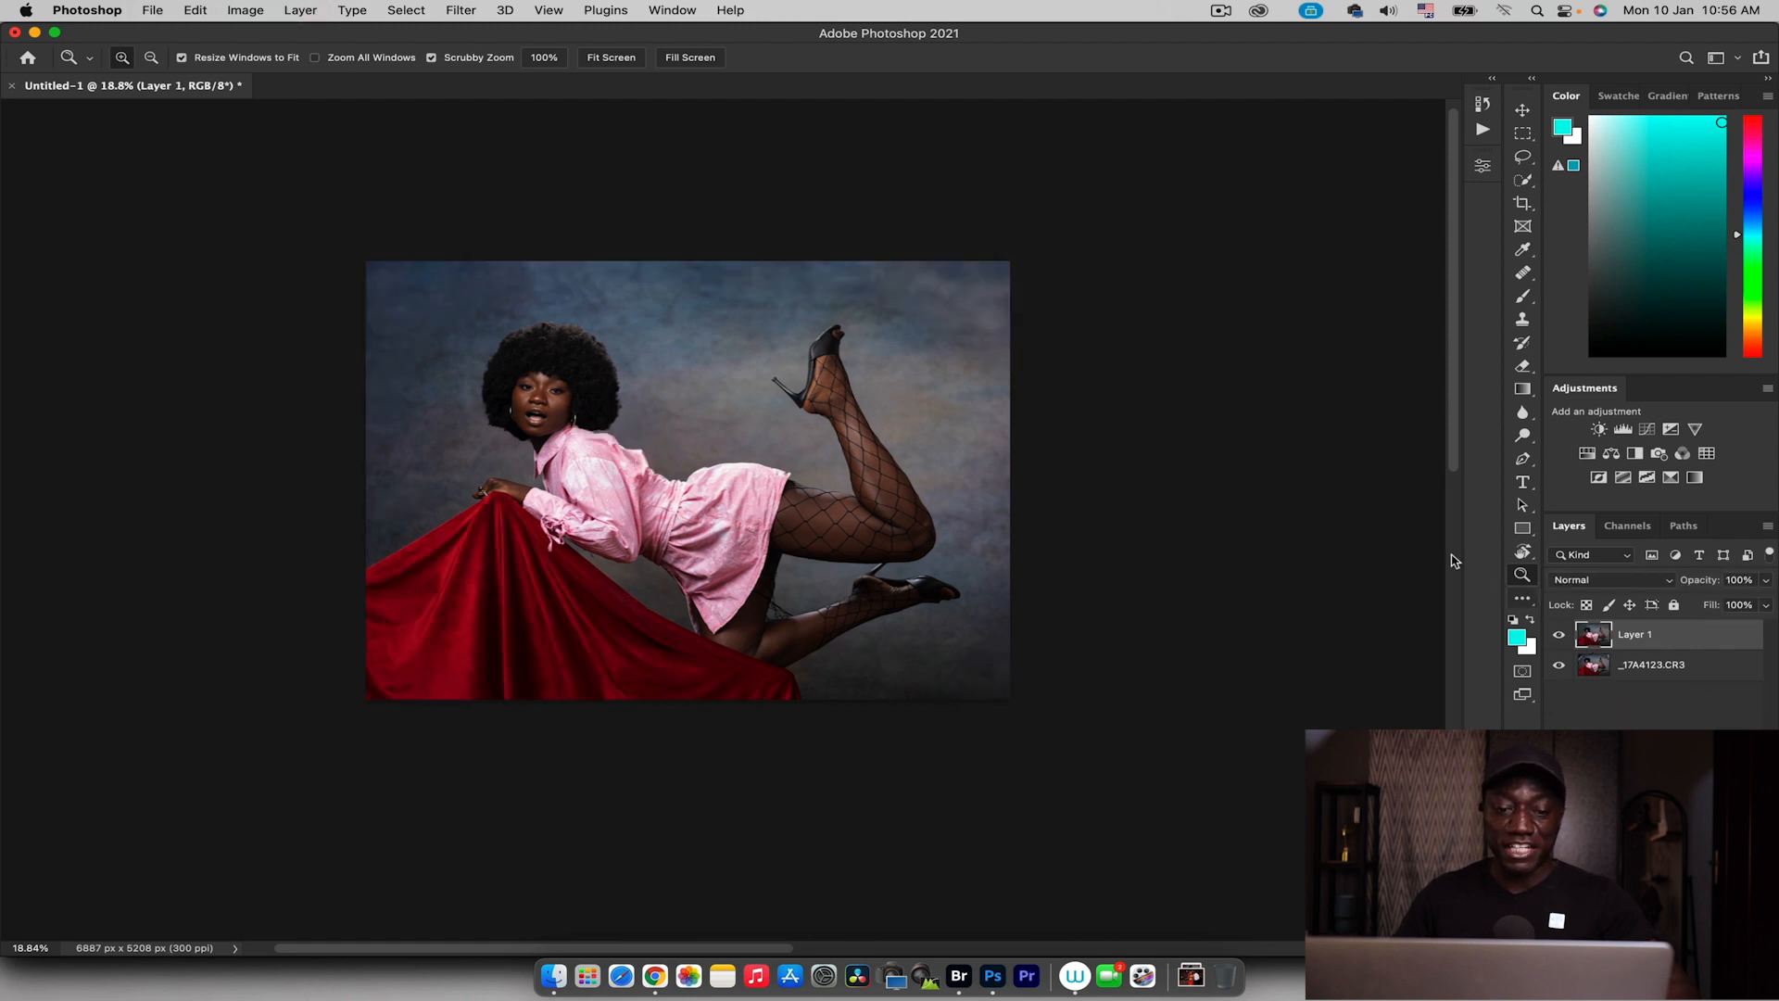
Crop narrow strips off the top and bottom of the image, giving a 6887 x 4820 px canvas
drag(608, 423, 621, 413)
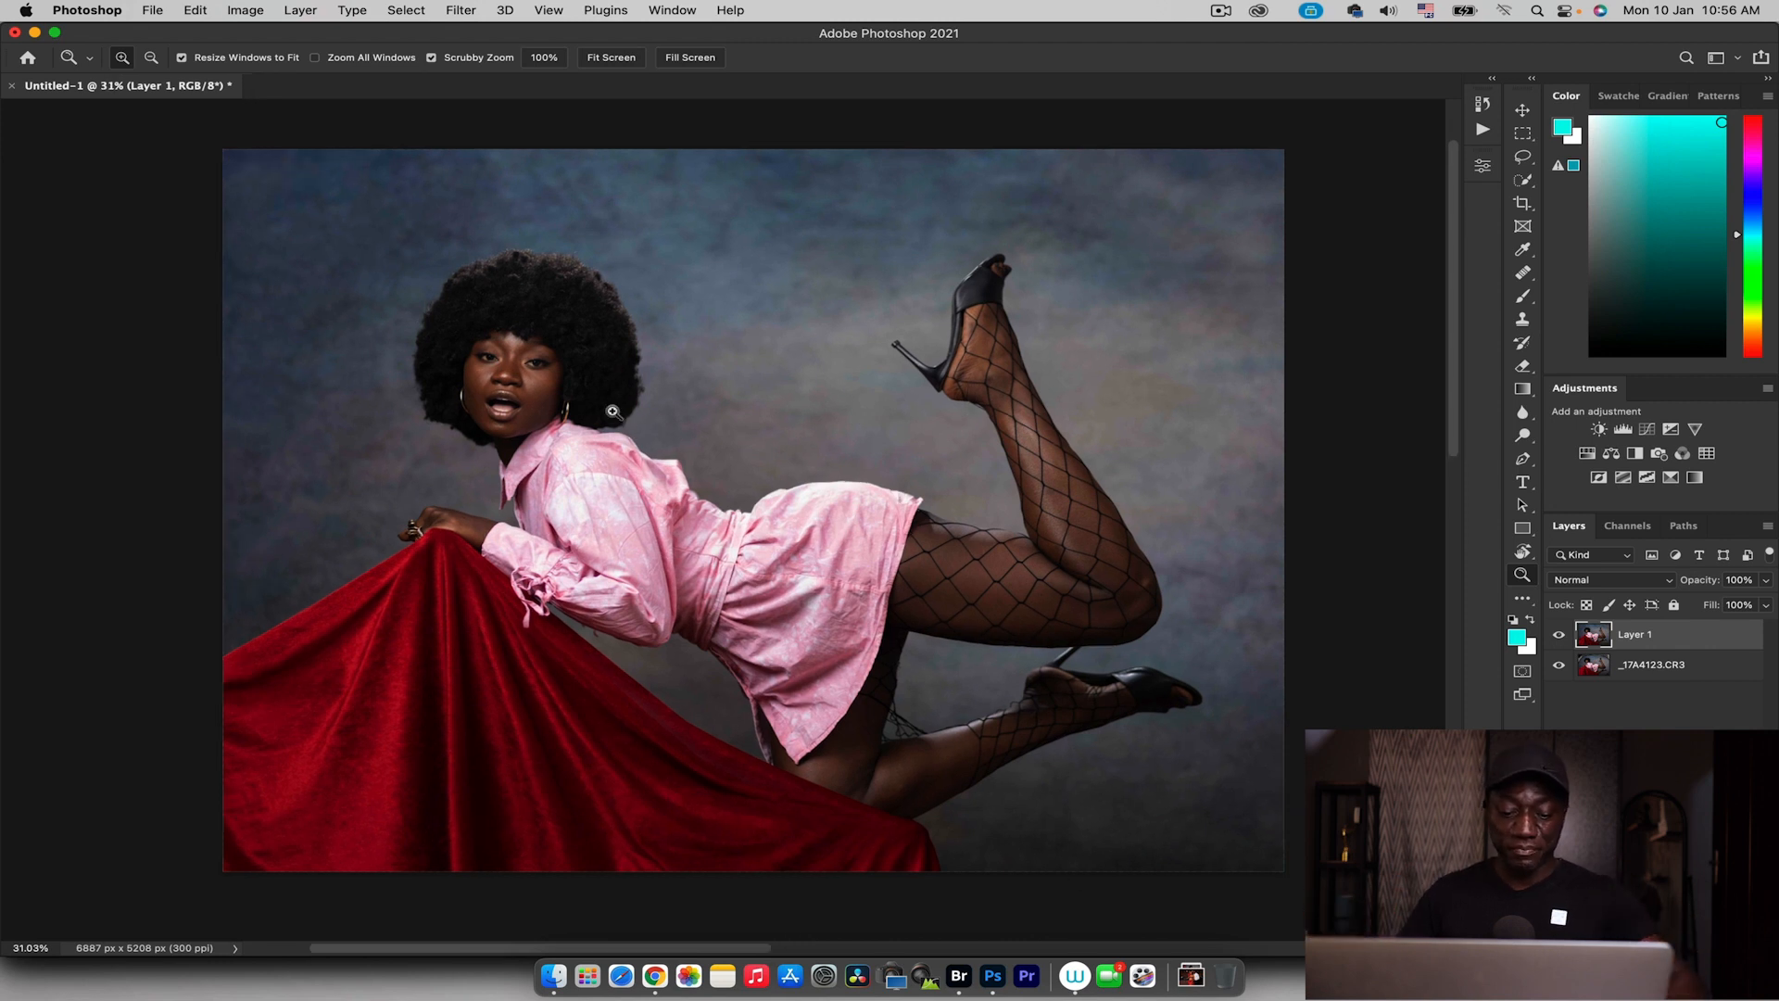
key(c)
drag(744, 149, 750, 167)
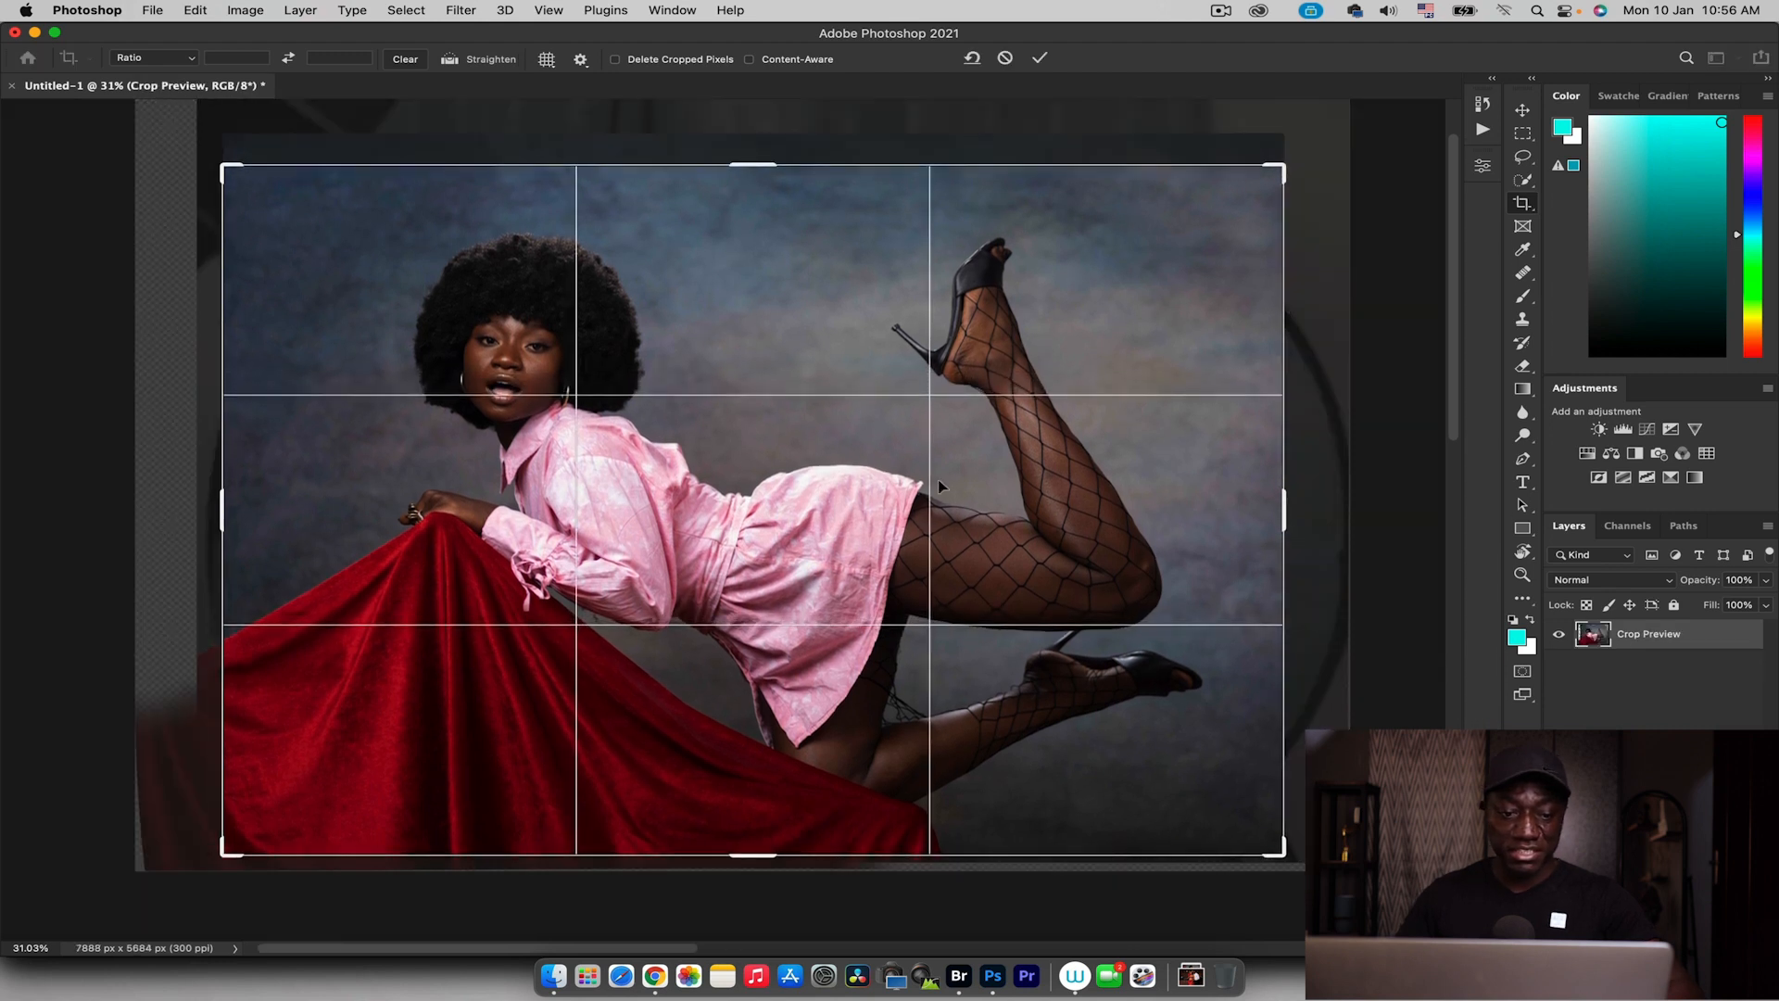
drag(762, 167, 754, 171)
drag(768, 852, 765, 844)
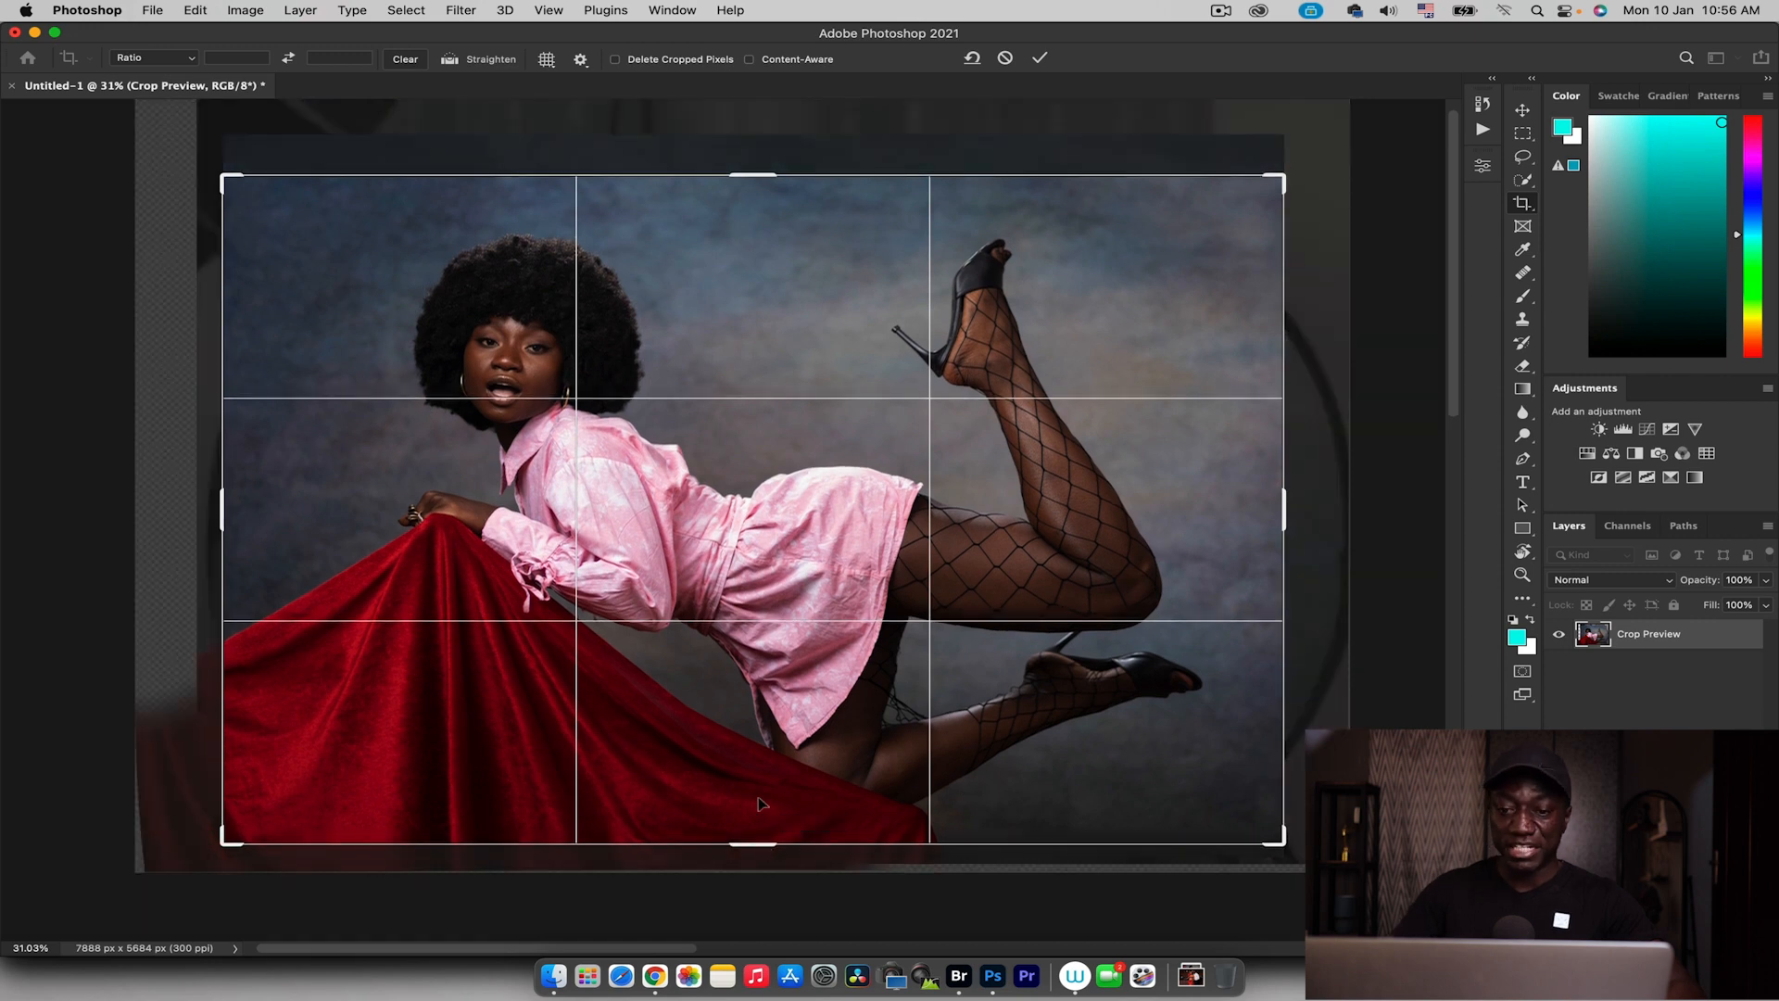
key(Return)
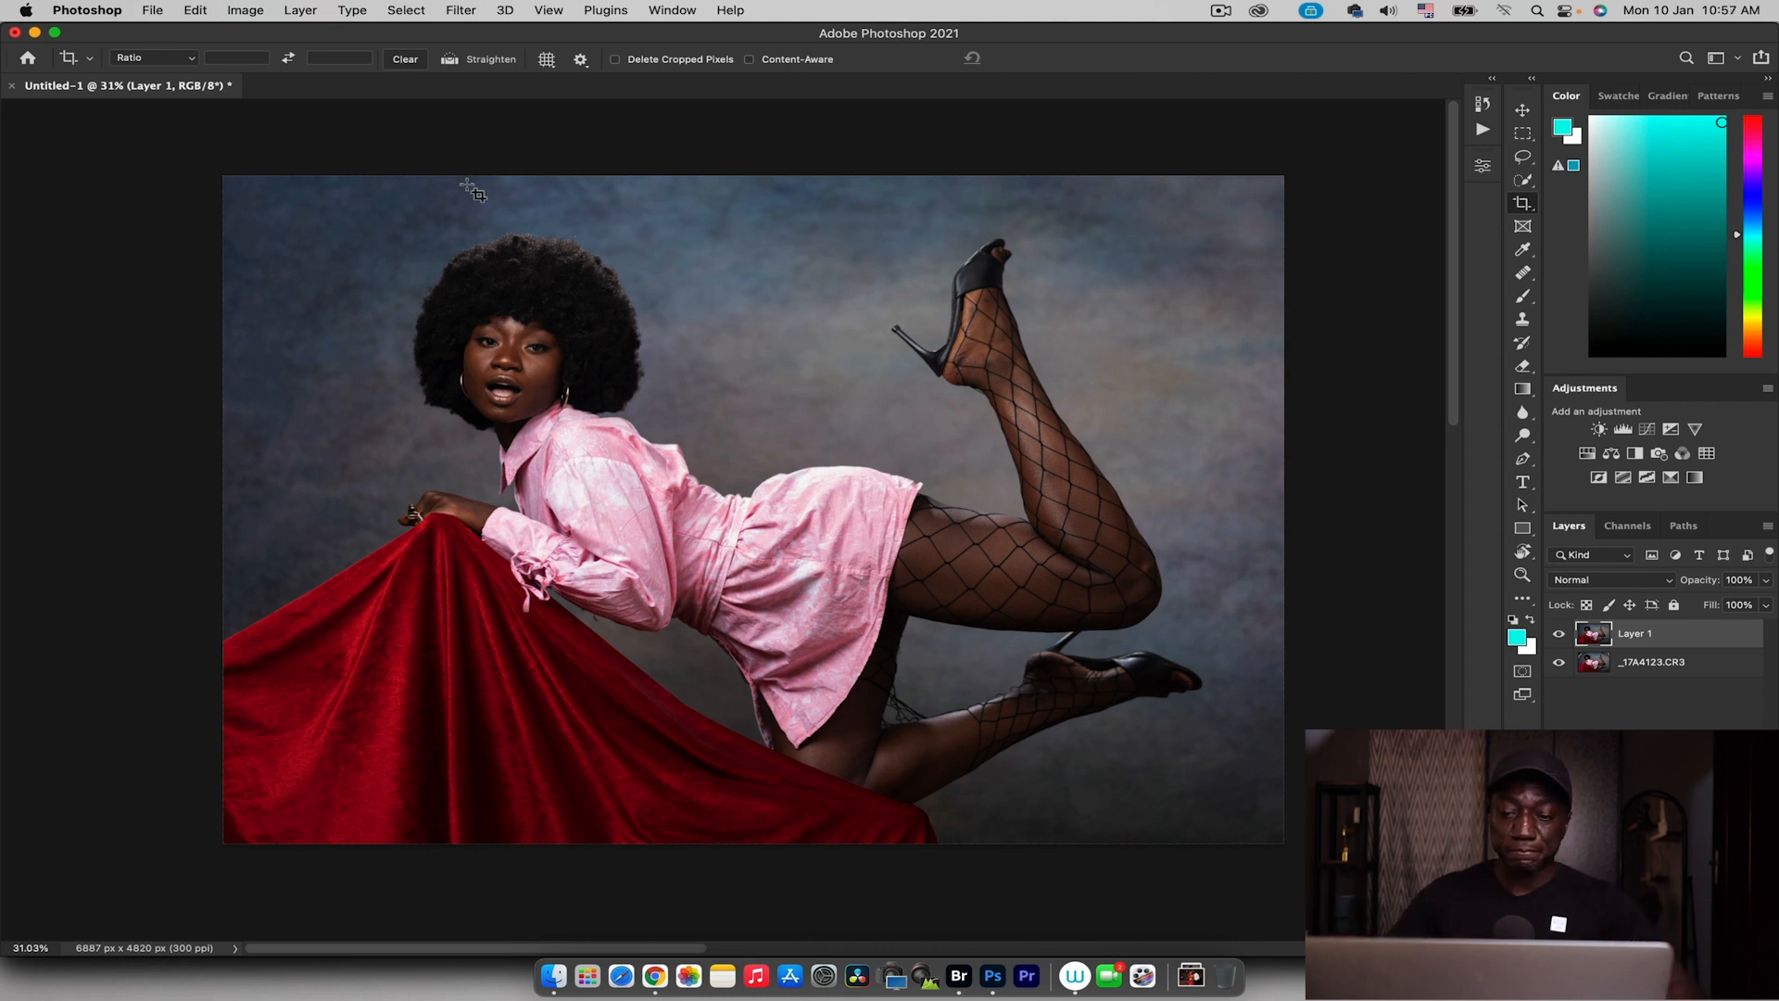
Open Layer 1 in Liquify and smooth the bumps along the dress's upper back using a Forward Warp brush of about size 200
click(460, 10)
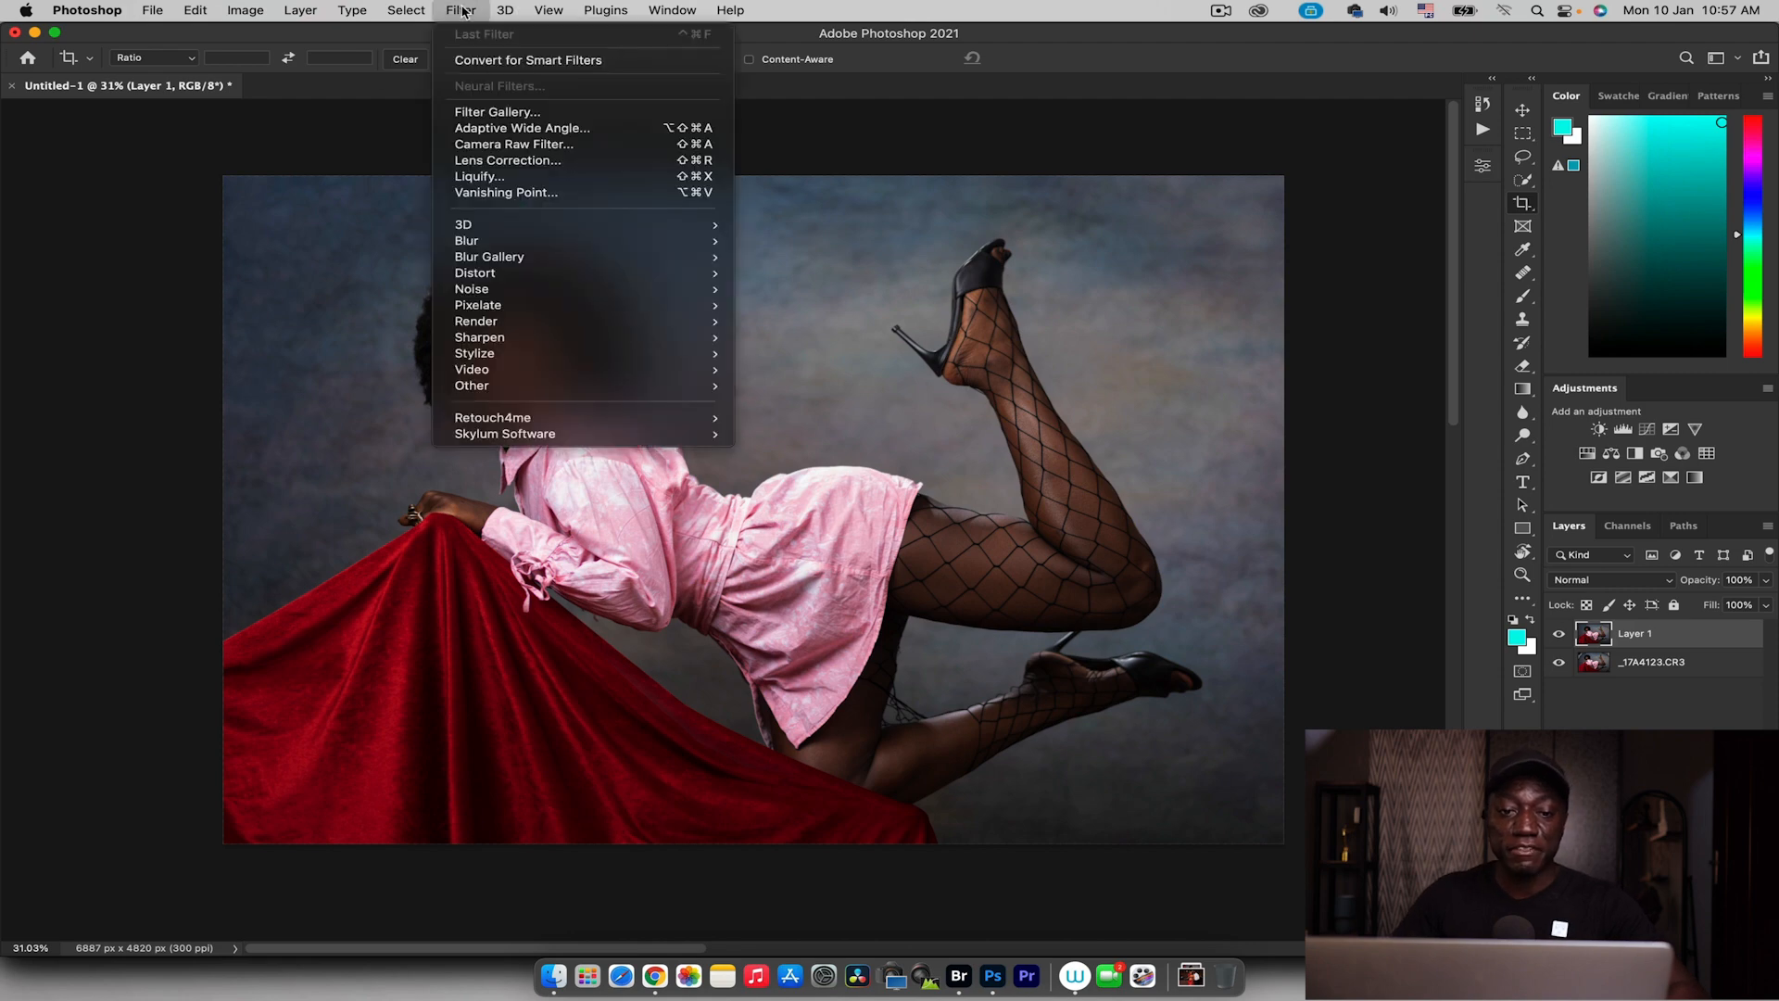
click(481, 185)
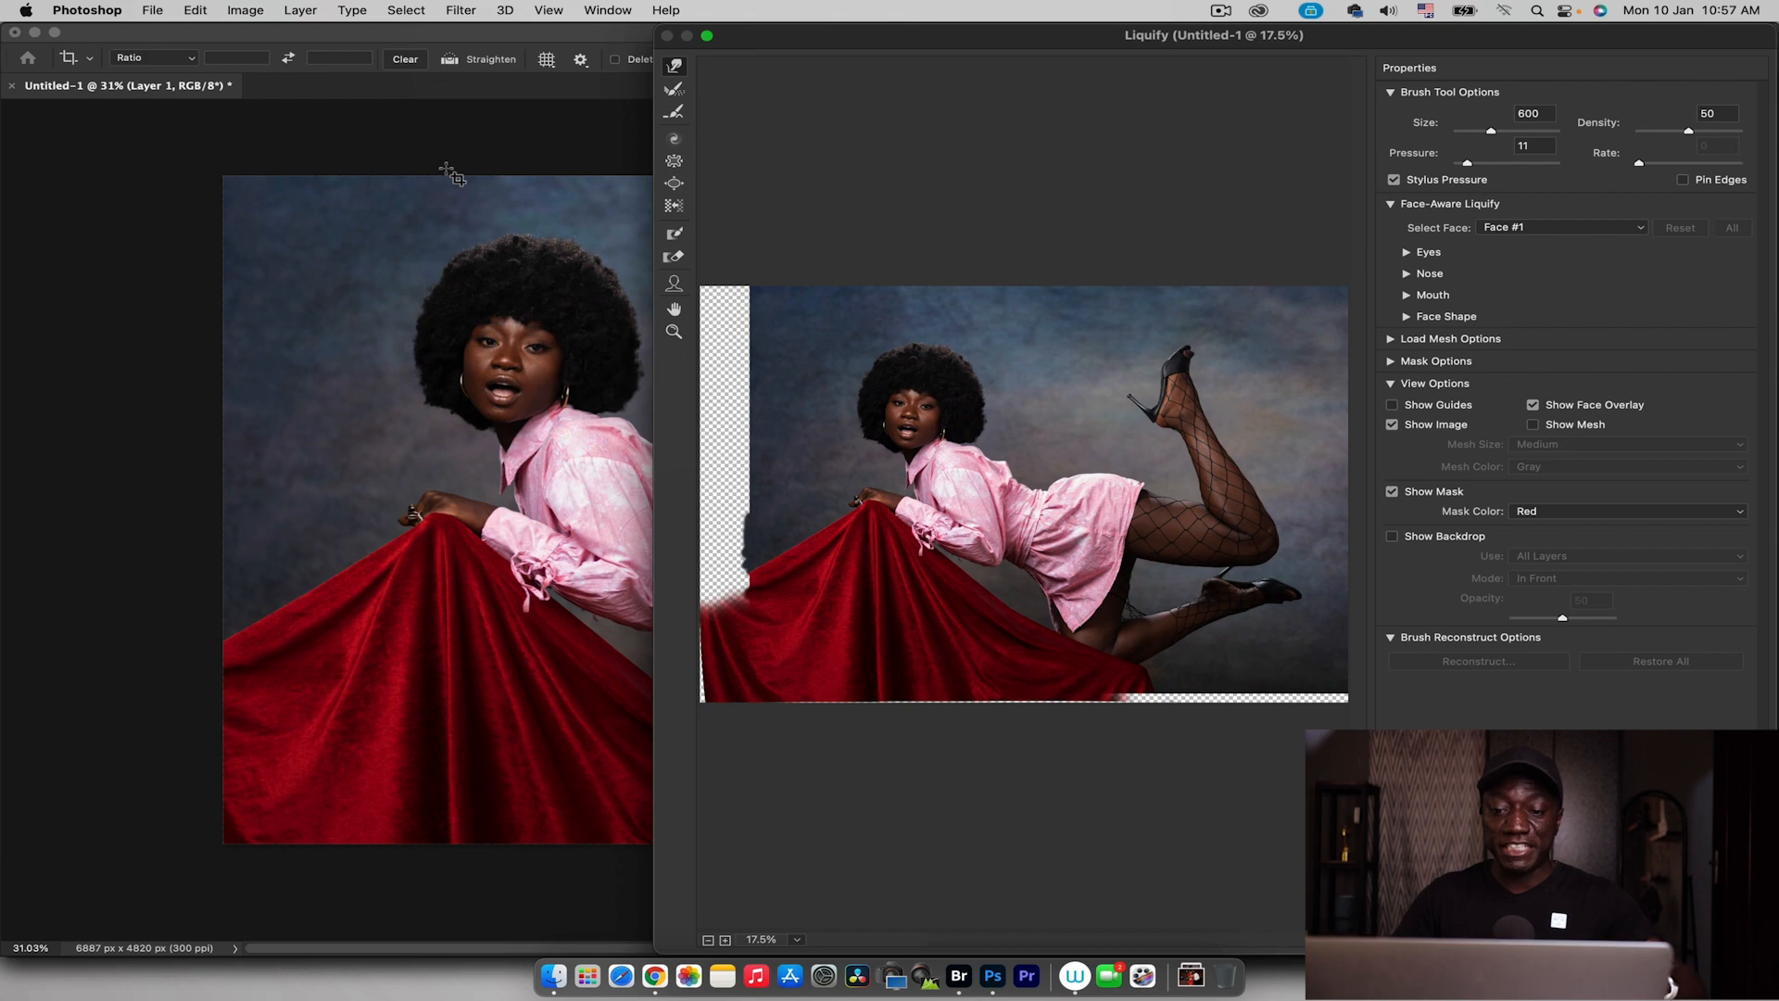
key(z)
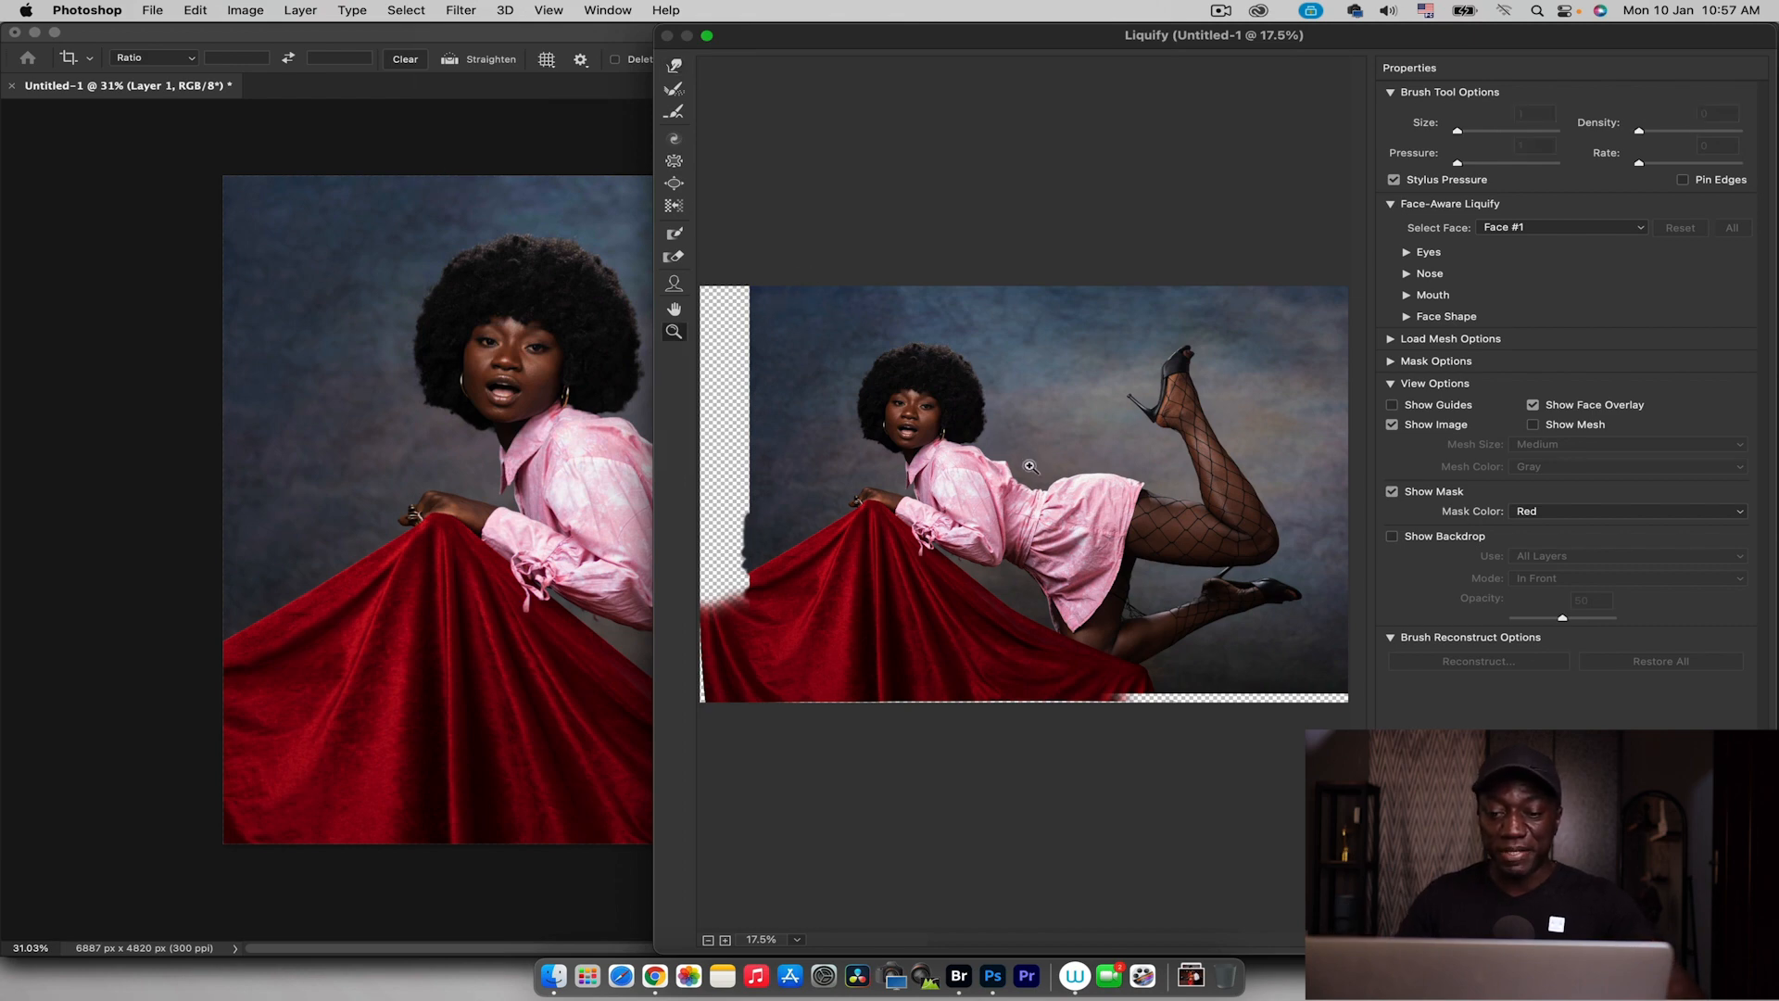
click(1026, 466)
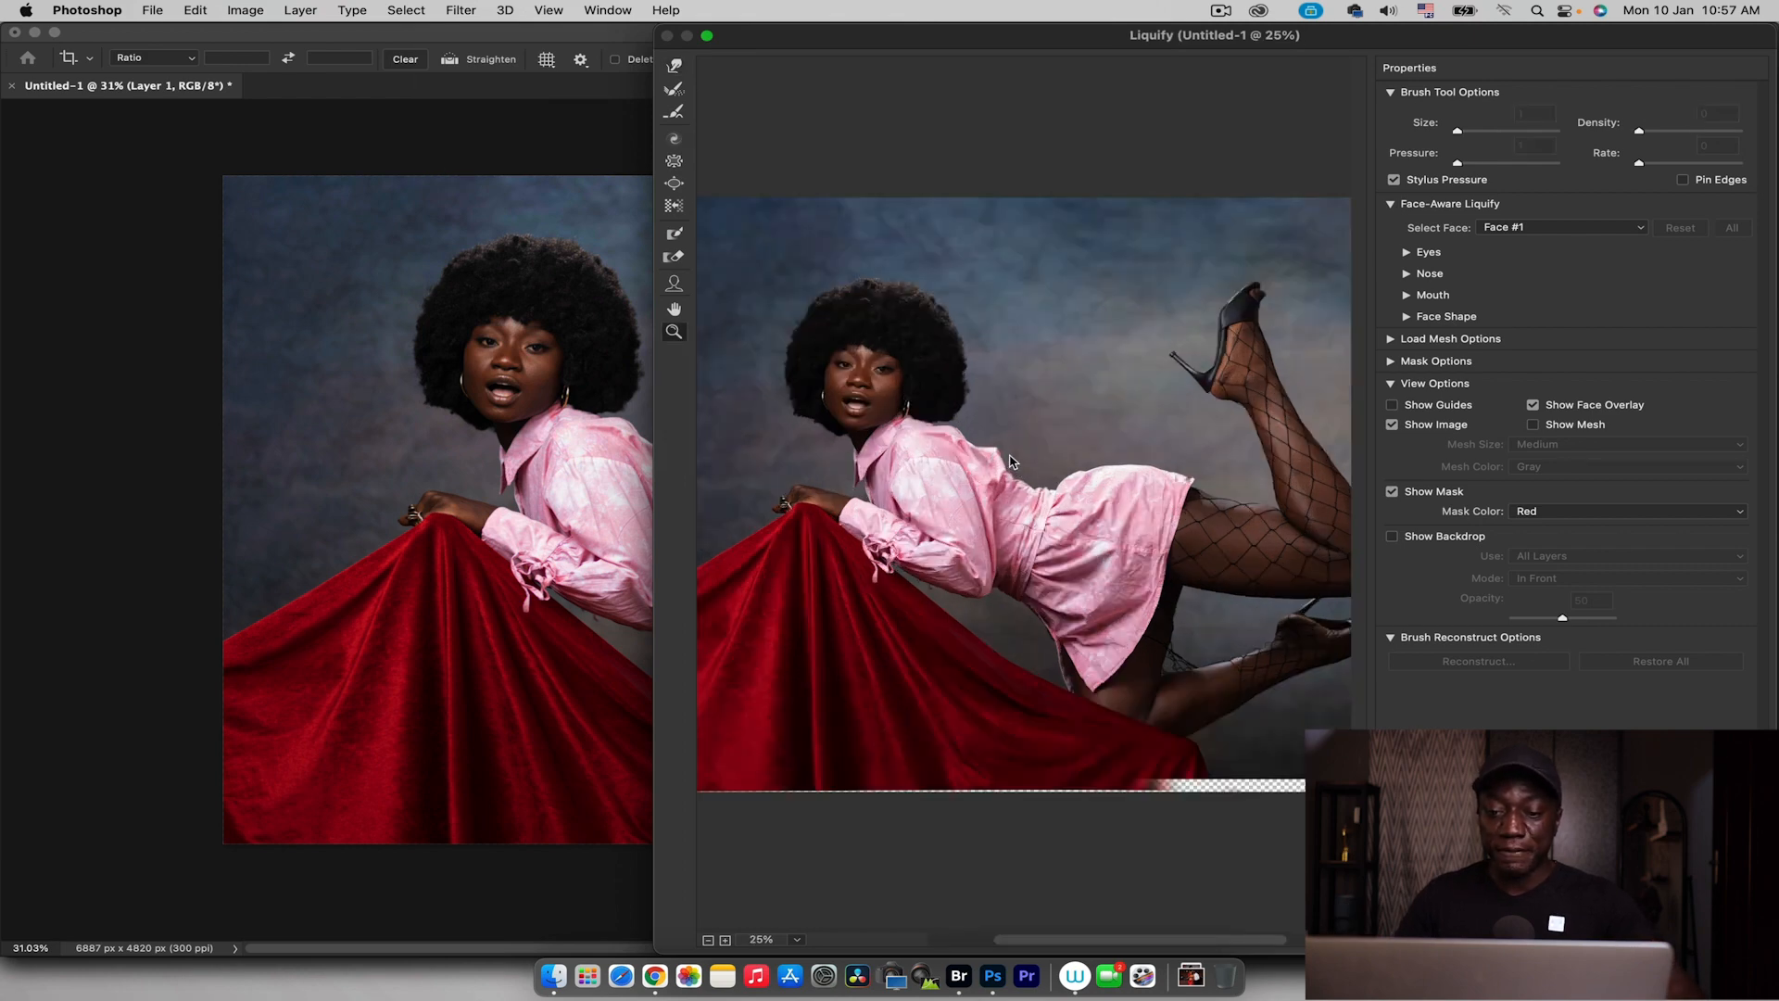
click(1007, 463)
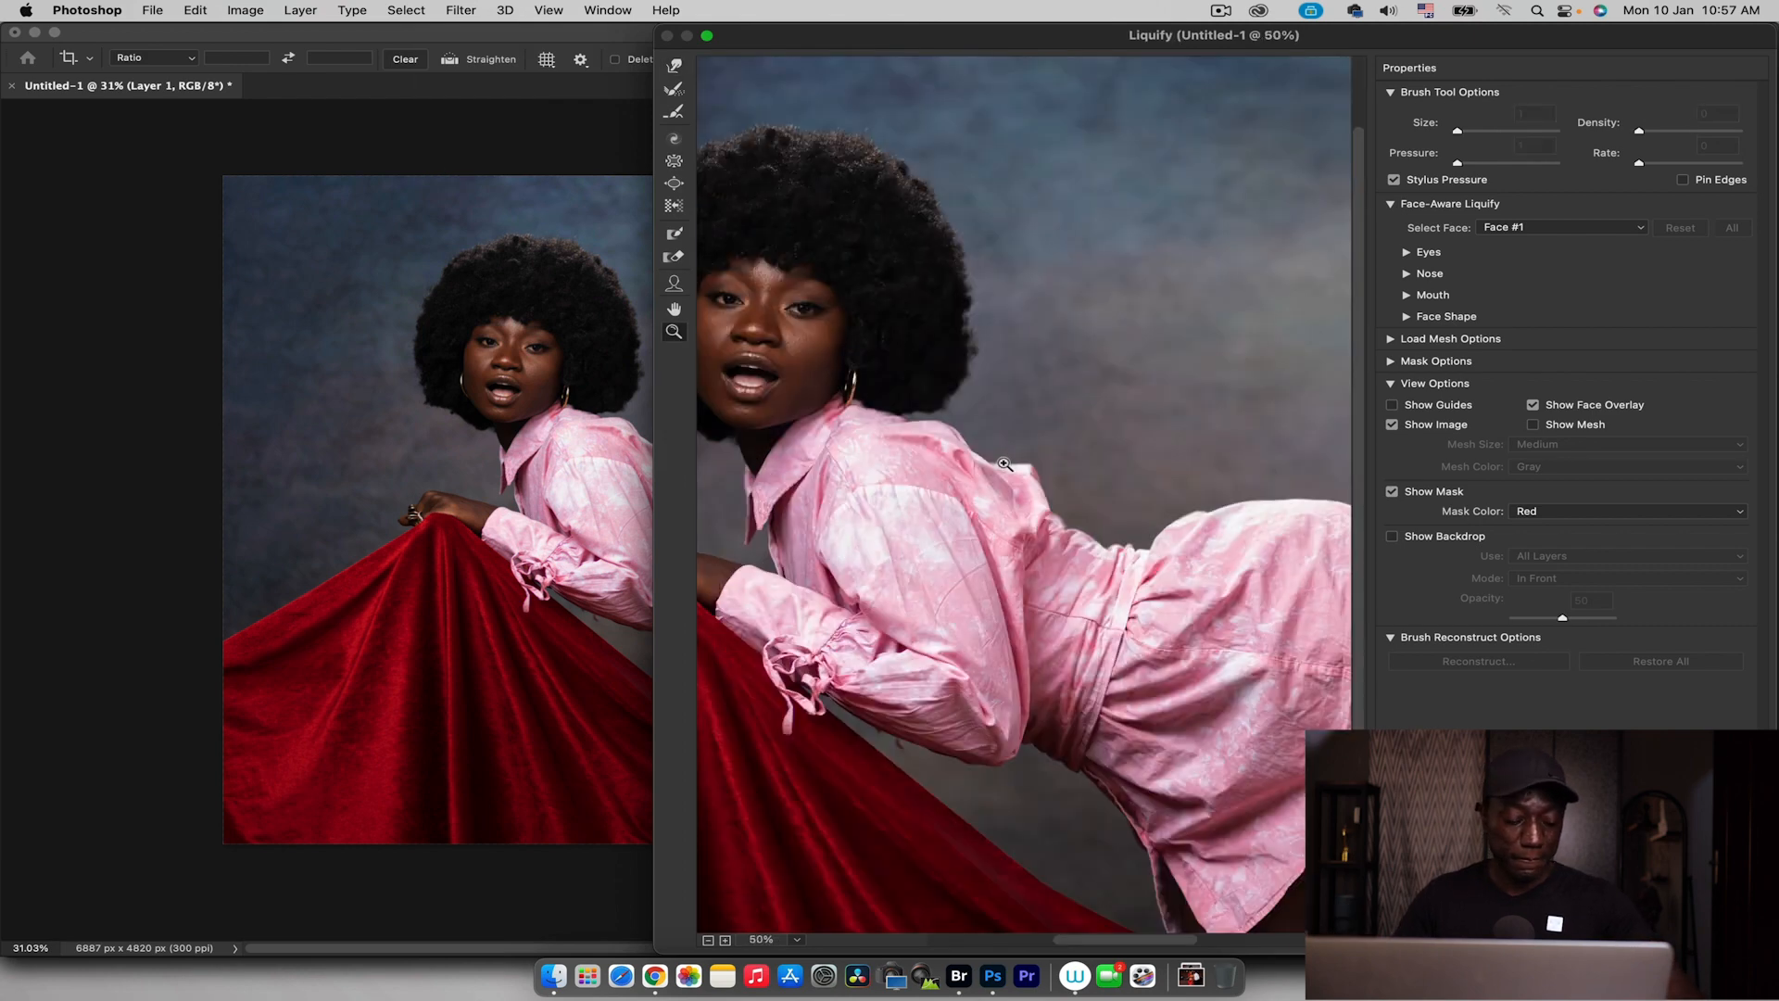
click(675, 67)
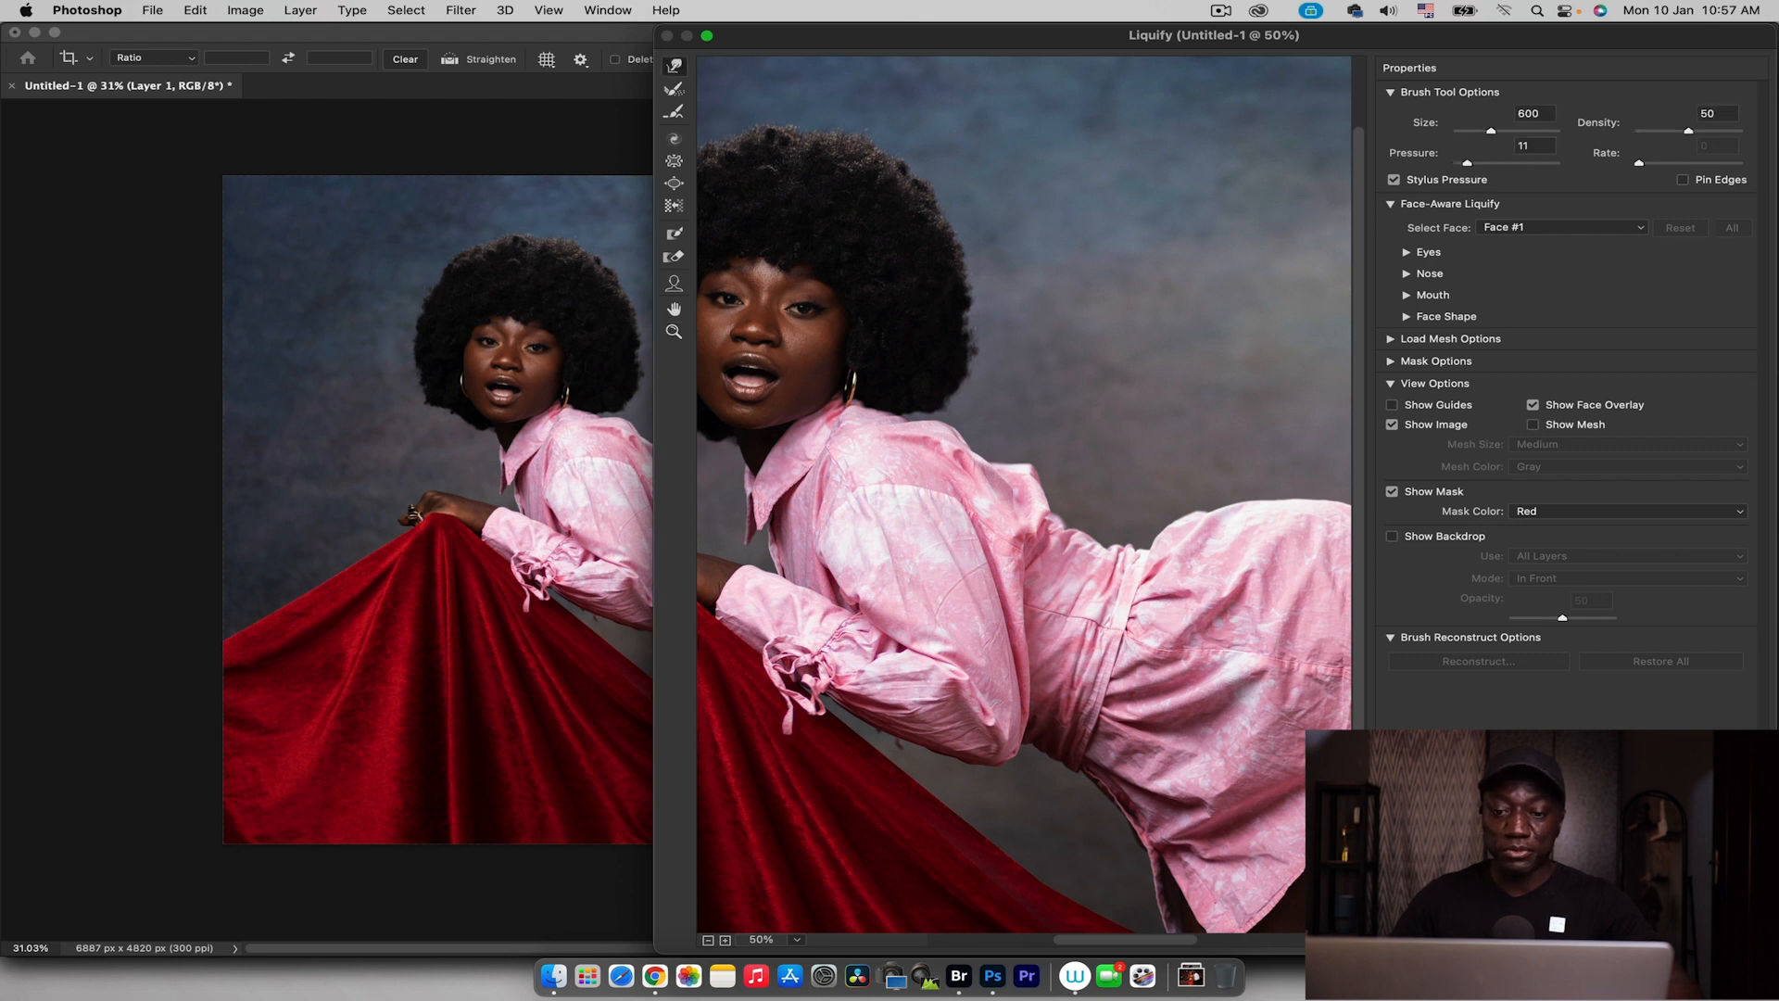
key([)
key([)
key([)
key([)
key([)
key([)
key([)
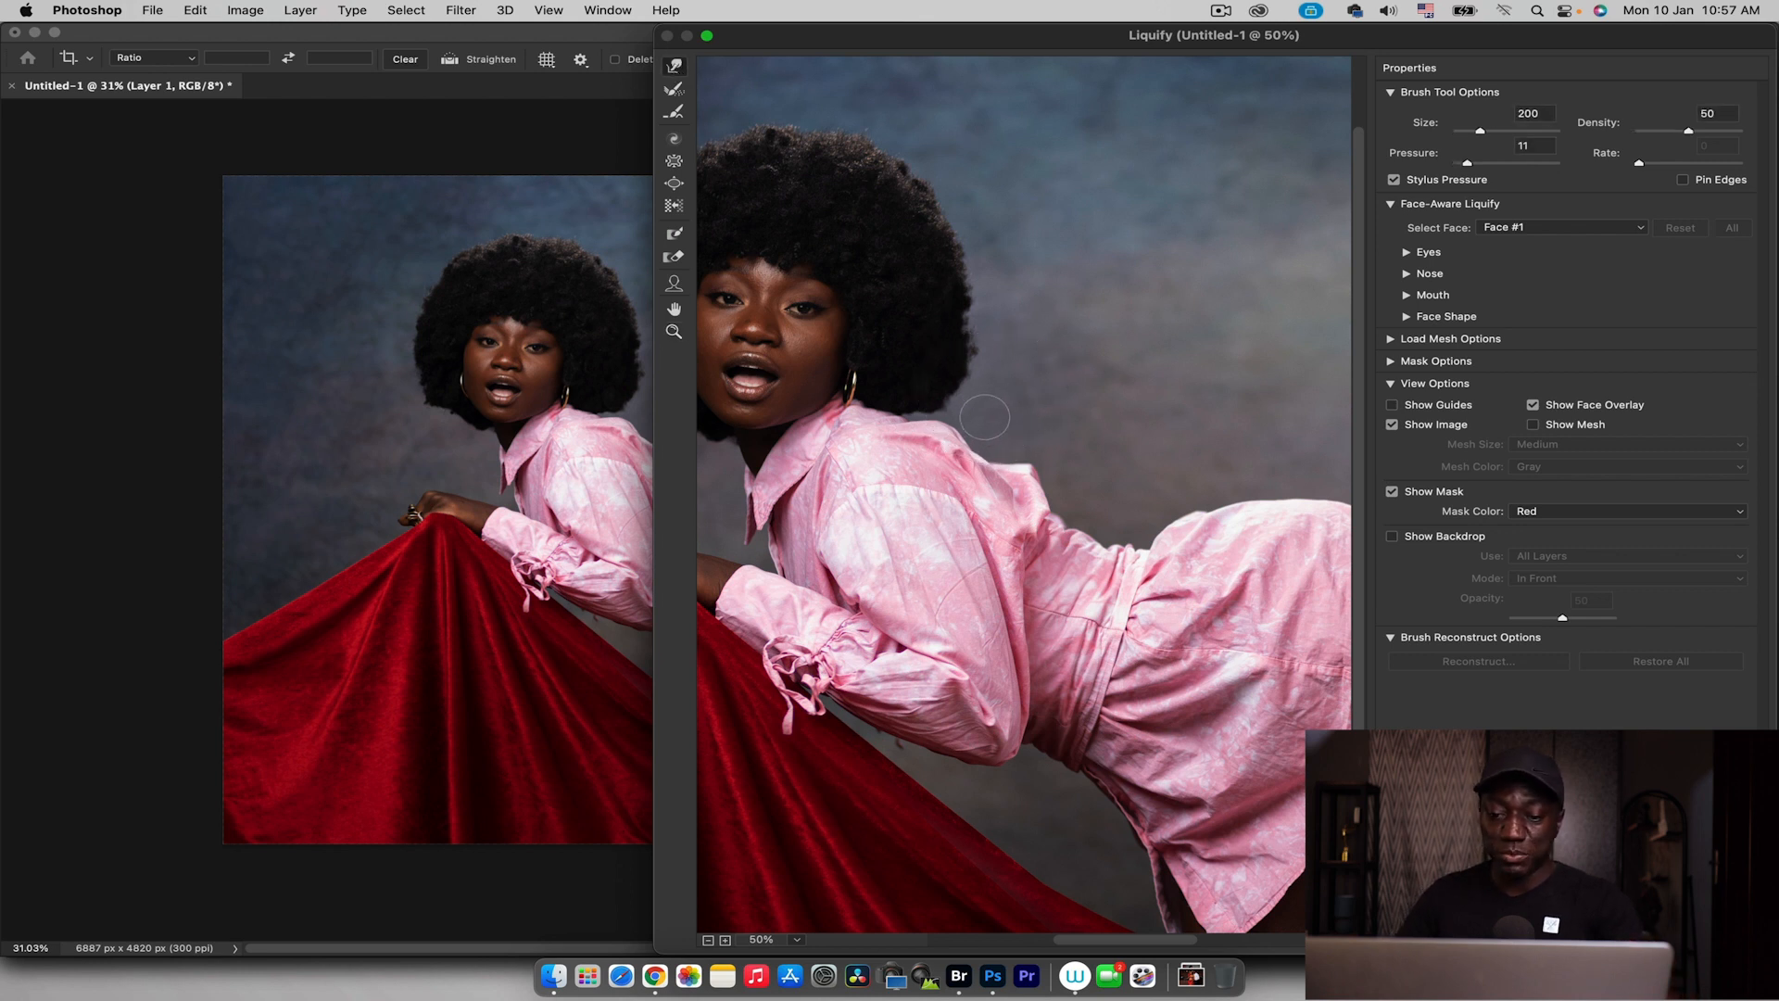
drag(973, 419, 955, 428)
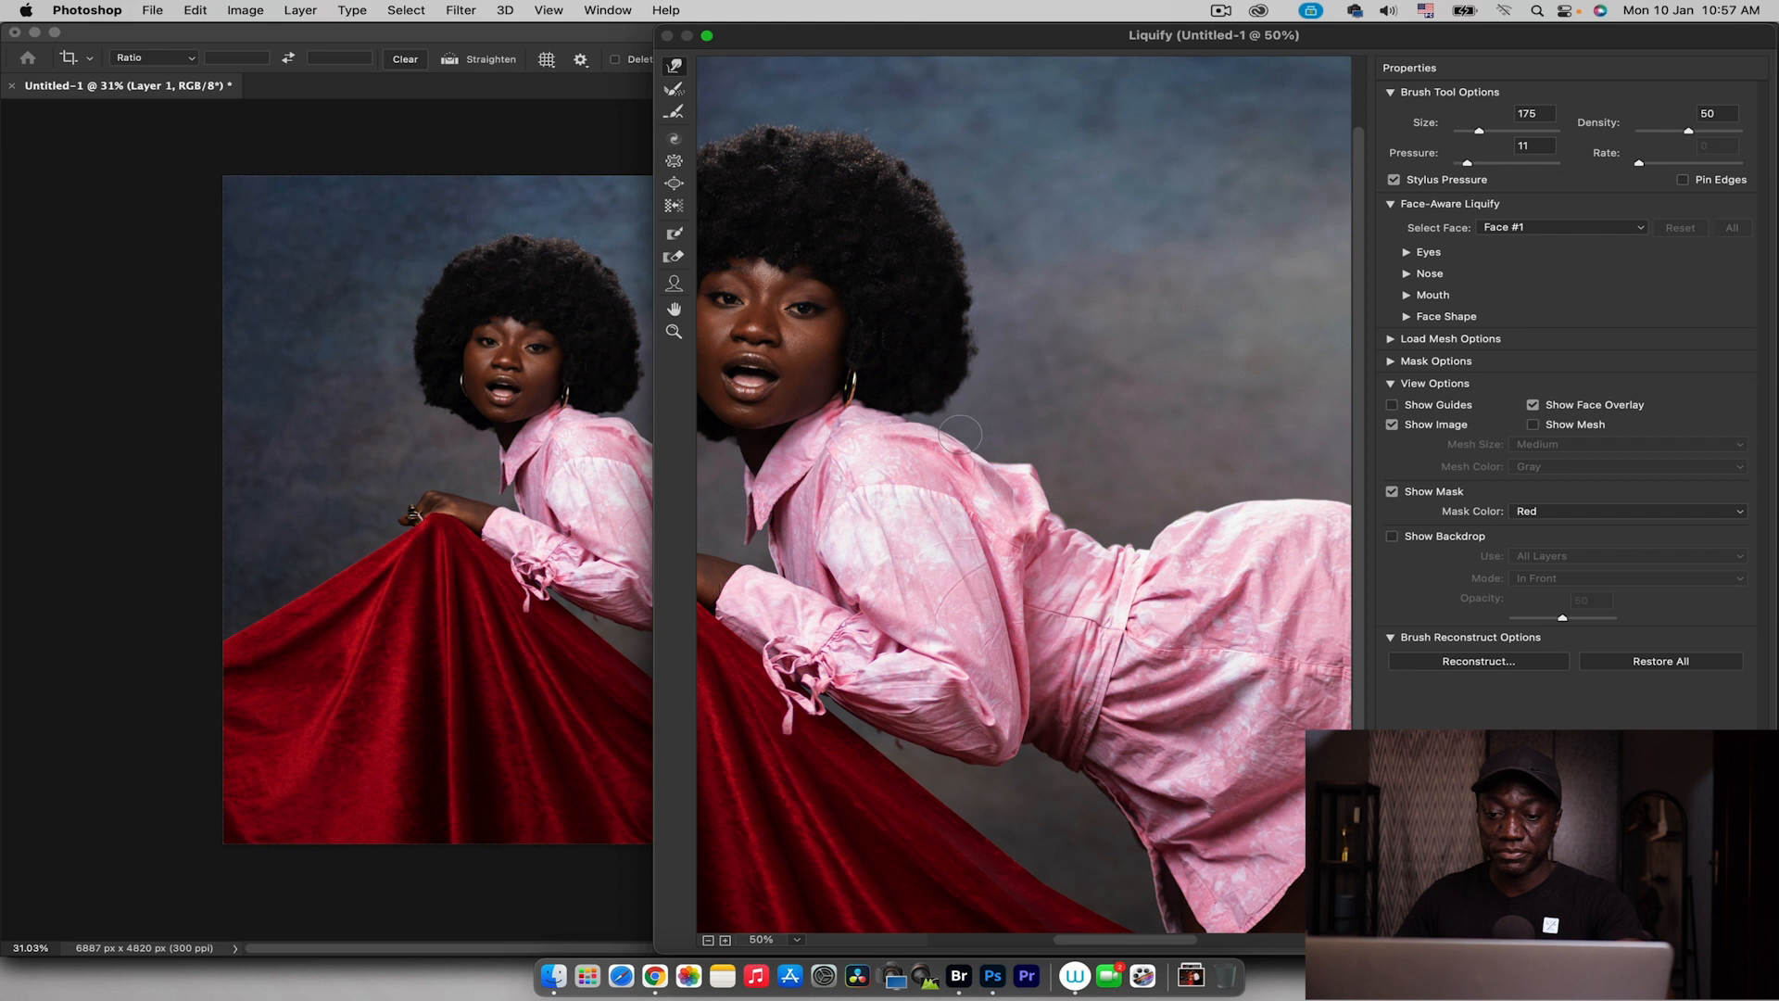
key(bracketright)
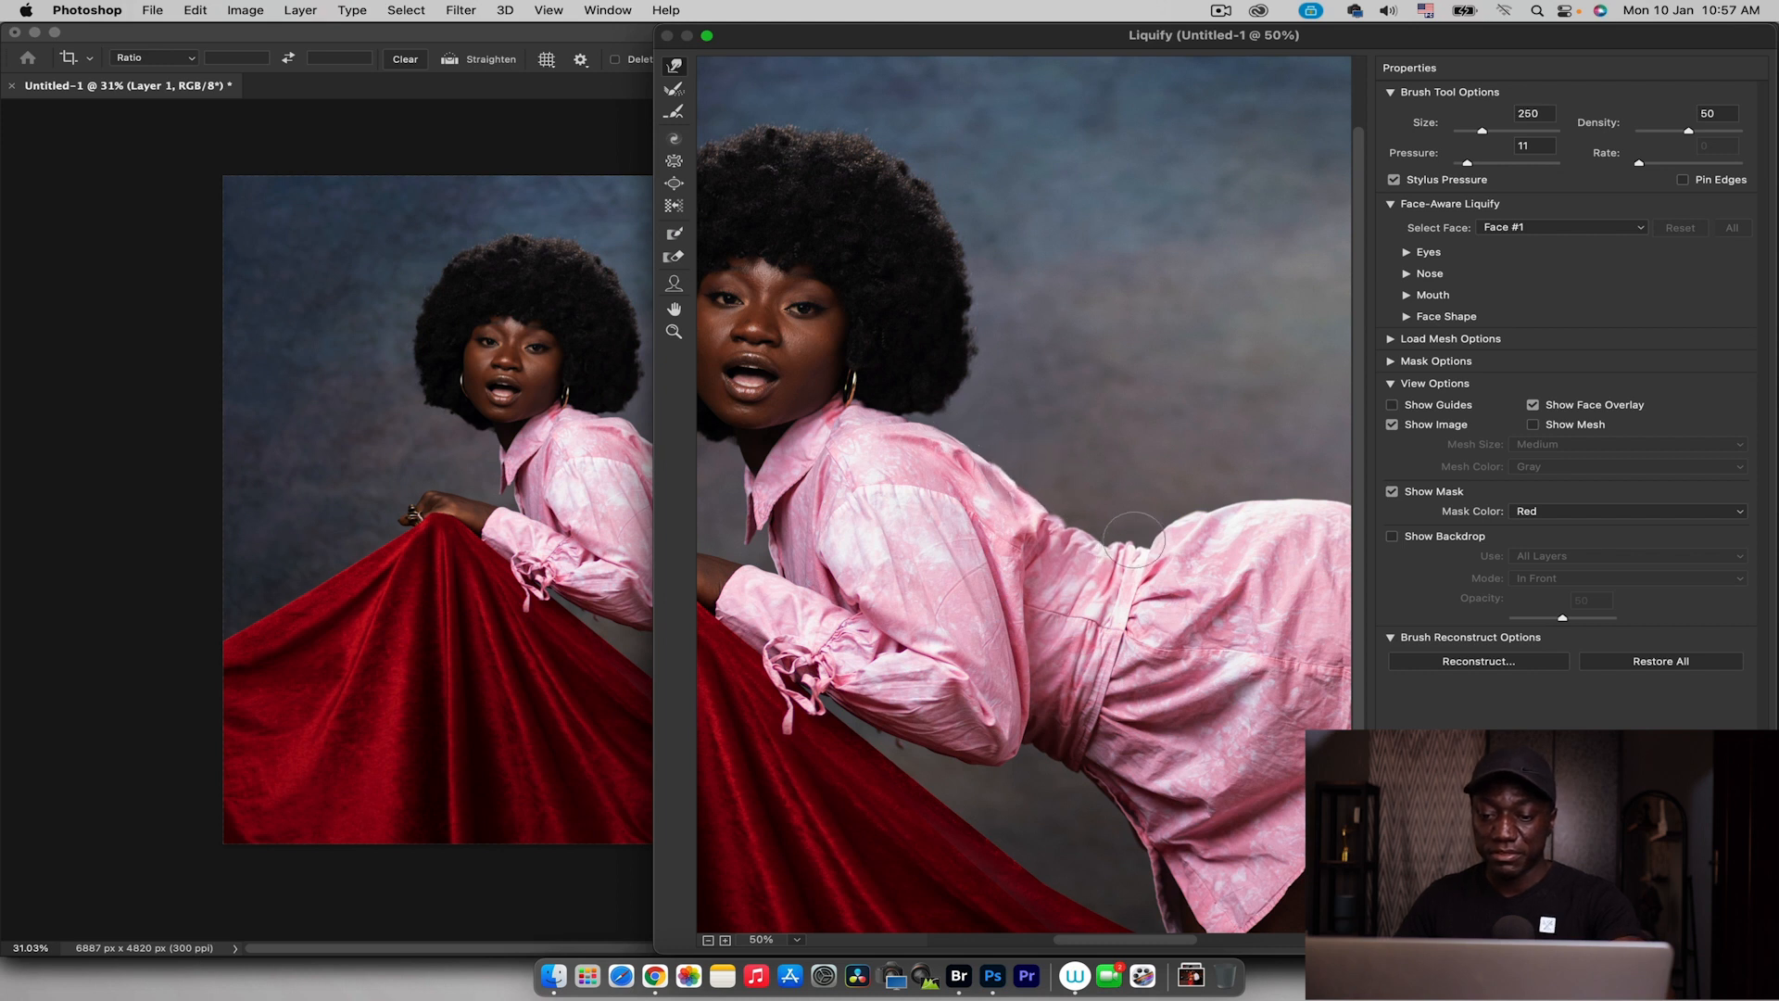
Reshape the dress's upper contour over the hips with the Forward Warp brush at size 600
key(bracketleft)
key(bracketleft)
key(bracketleft)
key(bracketleft)
key(bracketleft)
key(bracketleft)
key(bracketleft)
key(bracketleft)
drag(1094, 538, 921, 484)
key(bracketright)
key(bracketright)
key(bracketright)
key(bracketright)
key(bracketright)
key(bracketright)
key(bracketright)
key(bracketright)
key(bracketright)
key(bracketright)
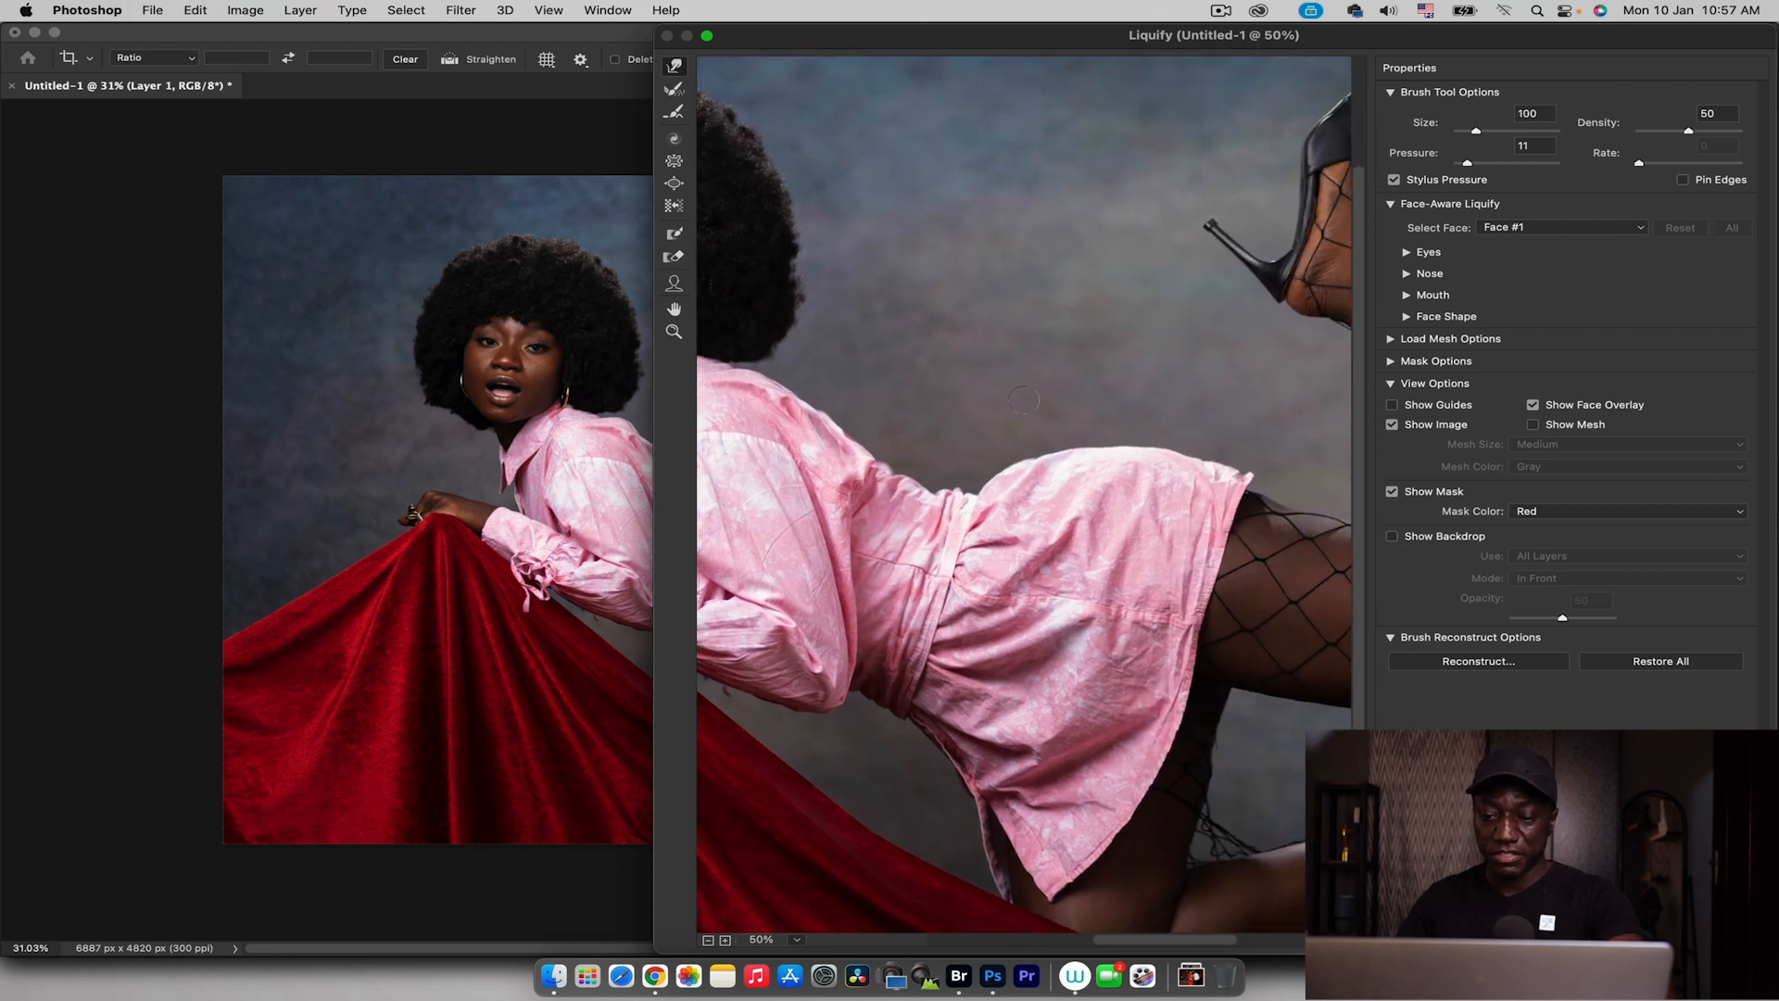
drag(1102, 473, 1102, 425)
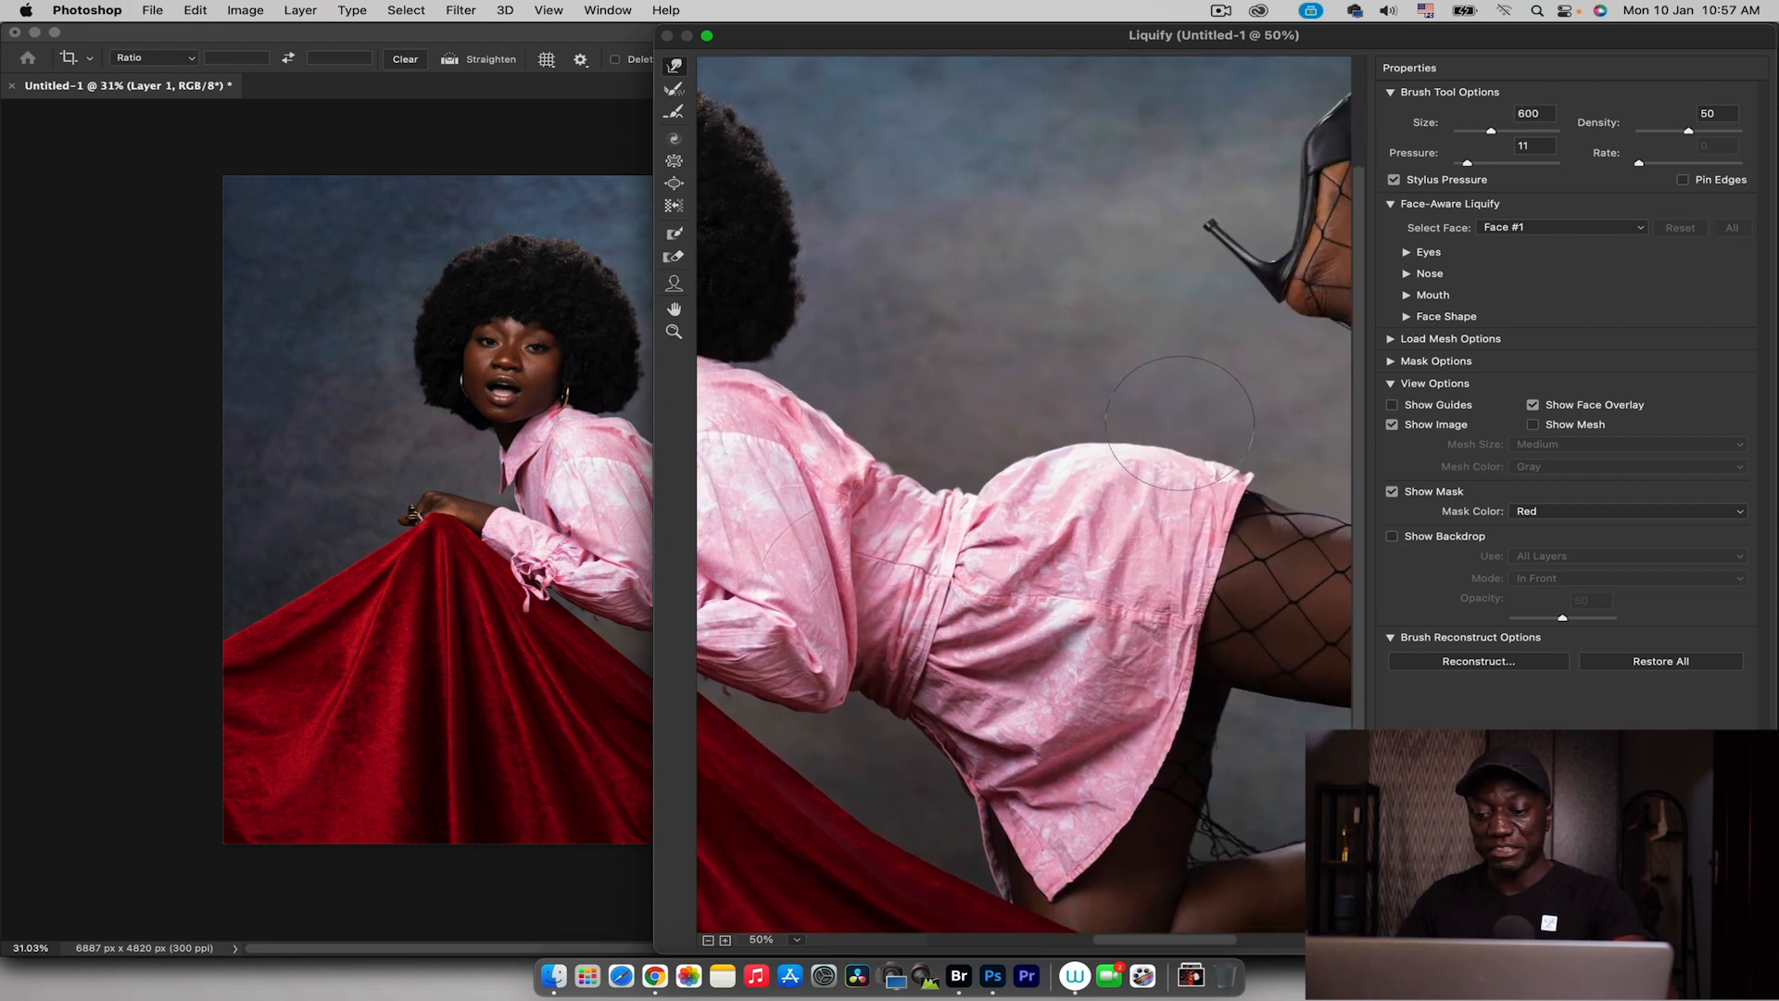
Refine the lower edge of the hair beside the face with the Forward Warp brush at size 250
mouse_move(834, 496)
mouse_down()
mouse_move(1107, 511)
mouse_move(1145, 540)
mouse_up()
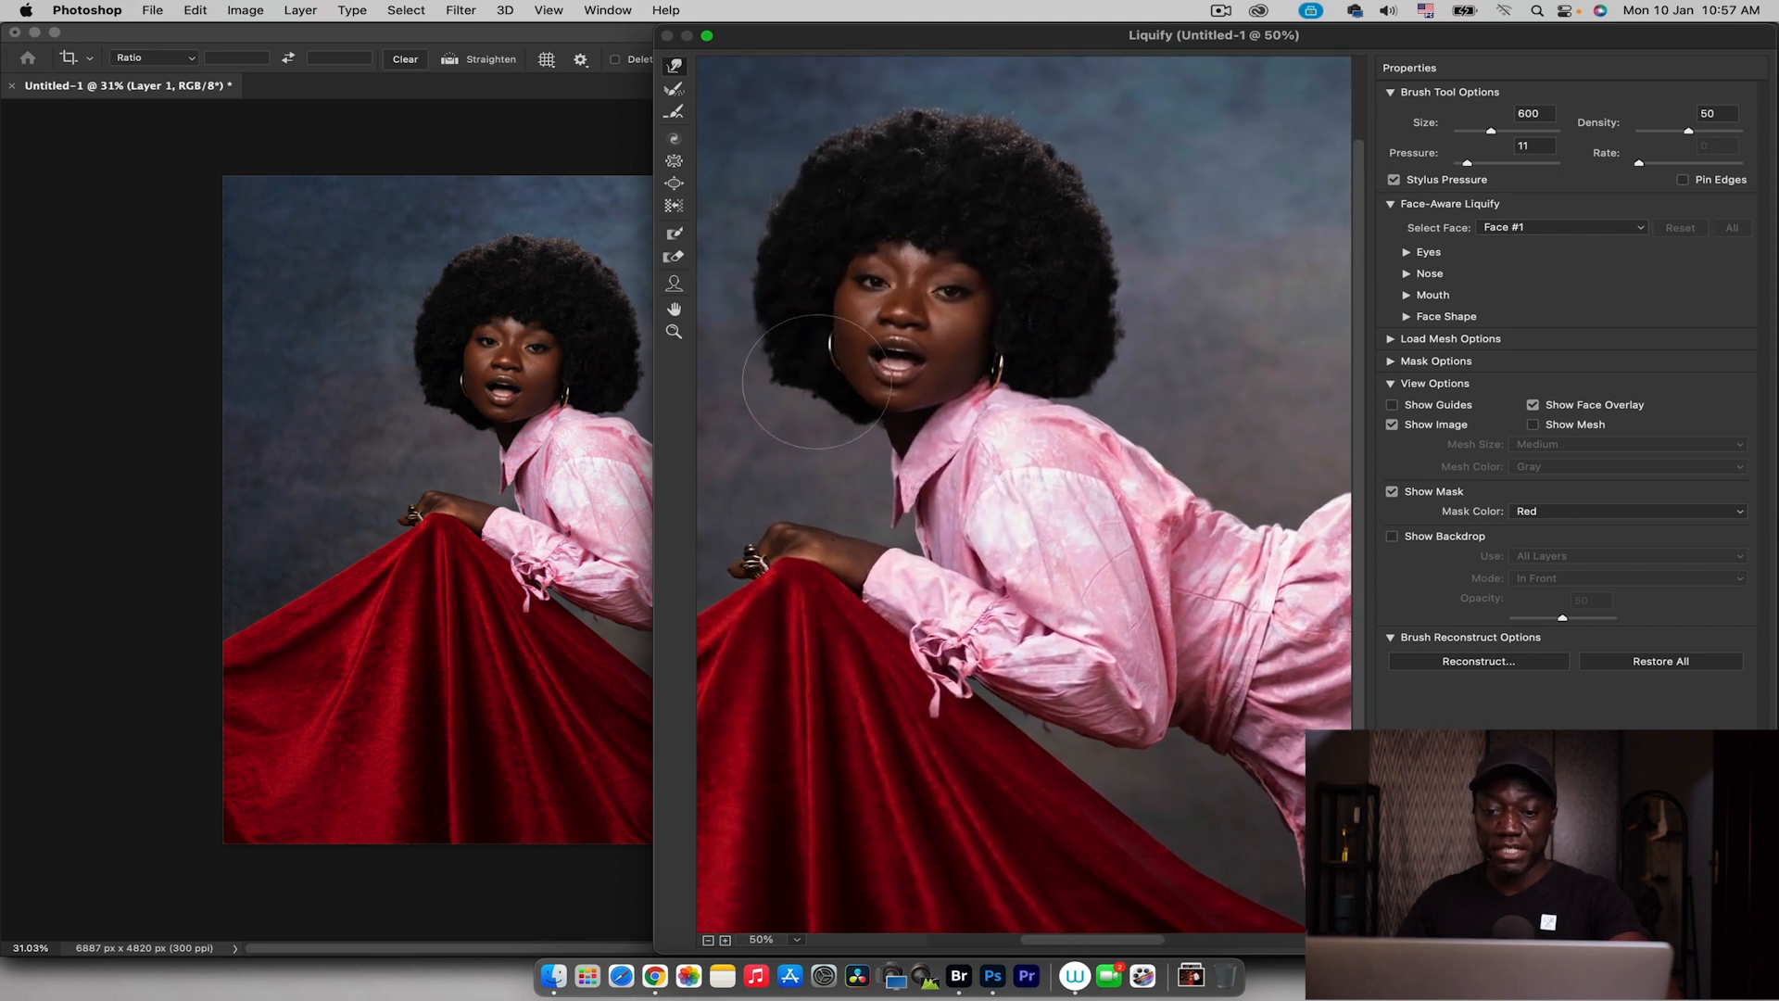
key(bracketleft)
key(bracketleft)
key(bracketleft)
key(bracketleft)
key(bracketleft)
key(bracketleft)
key(bracketleft)
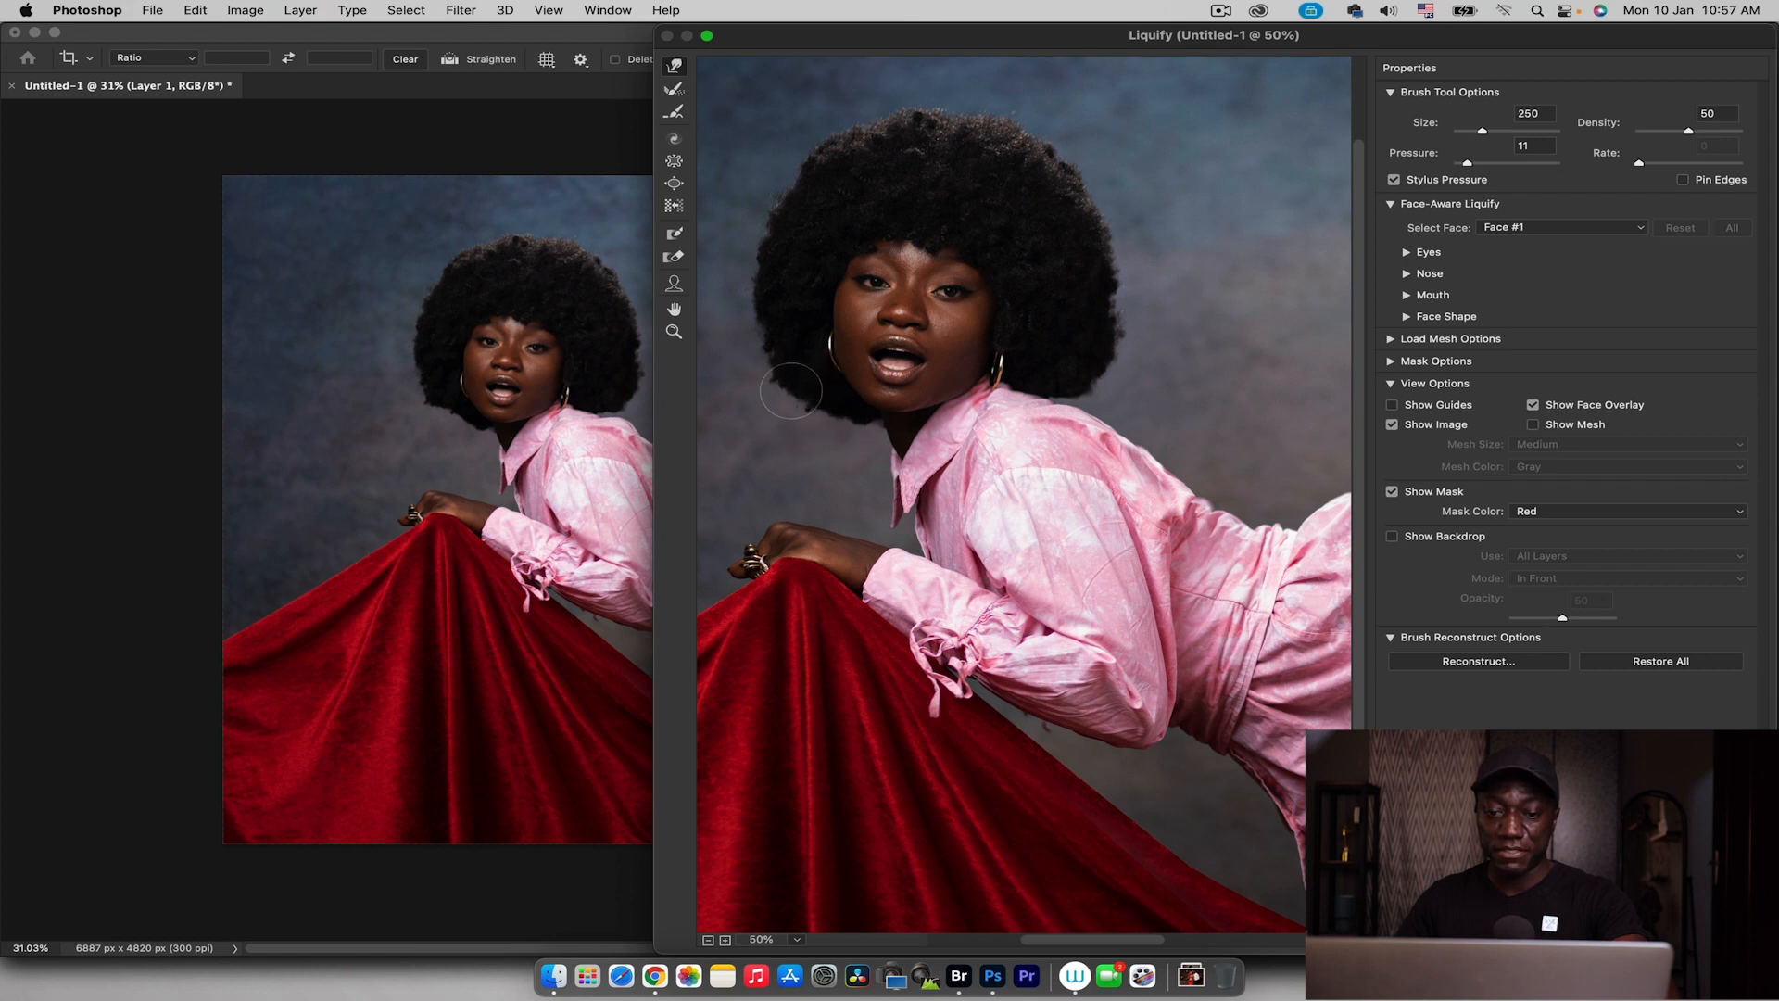
Round off the hair's crown and outer contour with the Forward Warp brush at sizes 500 and 250, and apply the Liquify changes
key(bracketright)
key(bracketright)
key(bracketright)
key(bracketright)
key(bracketright)
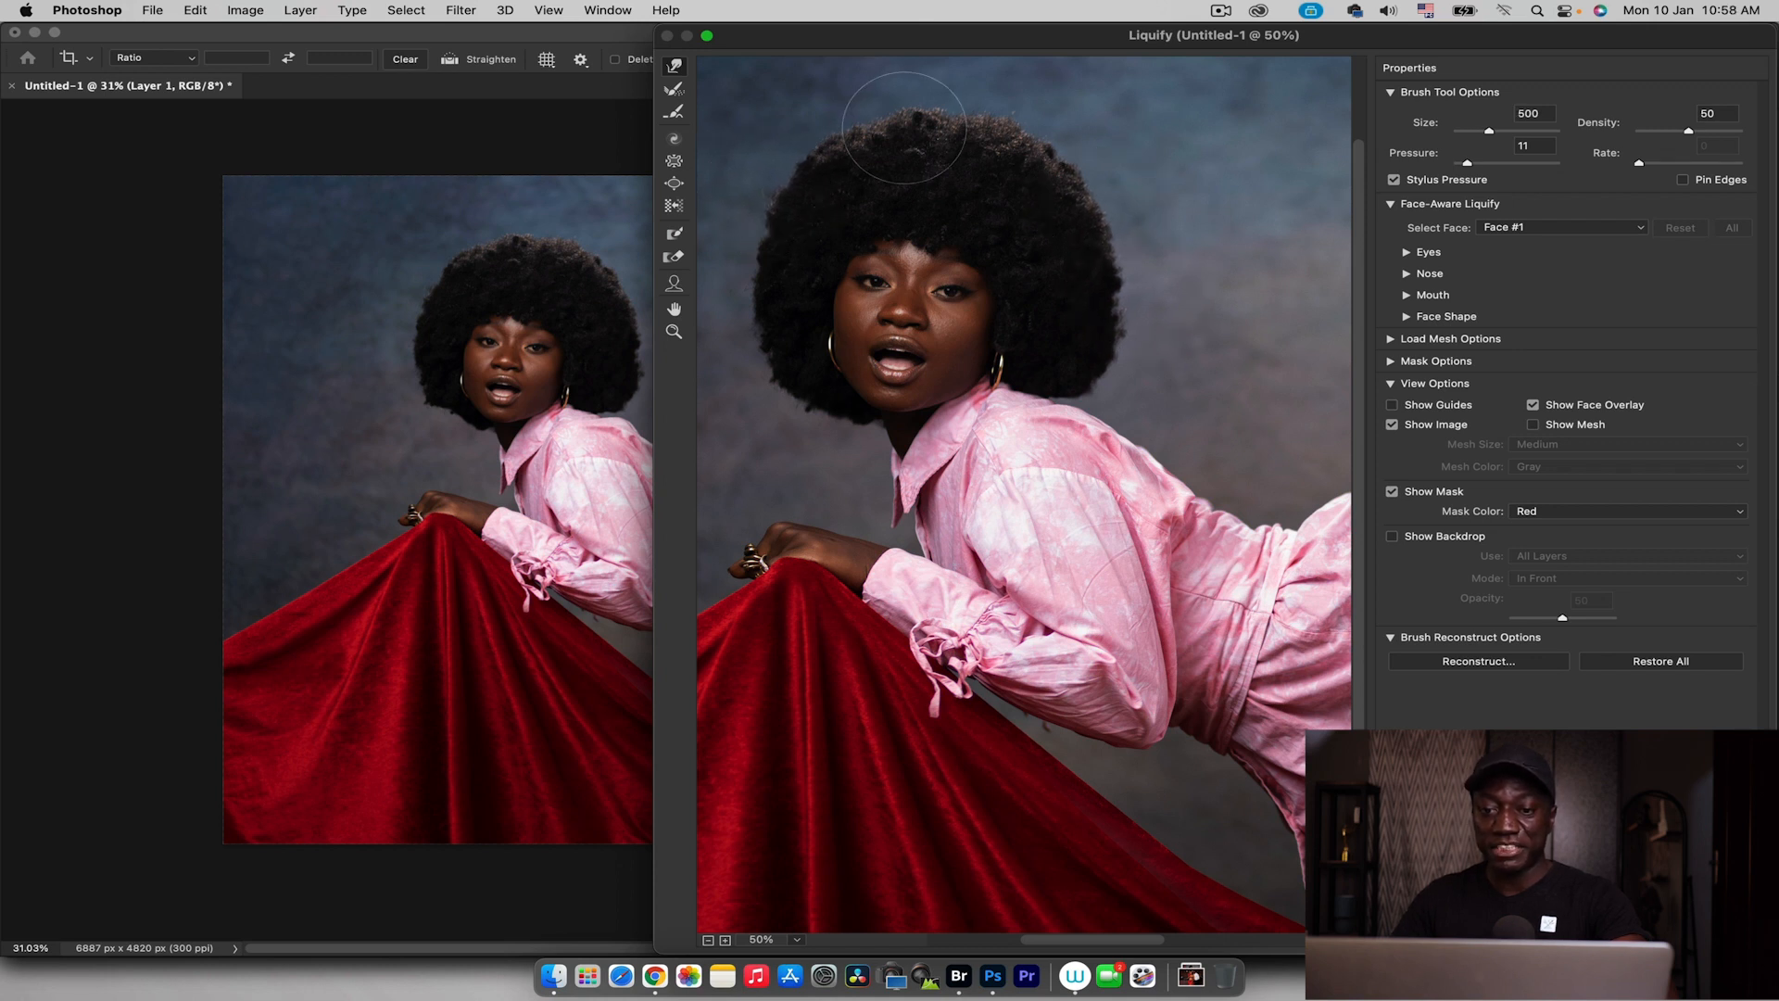
key(bracketleft)
key(bracketleft)
key(bracketleft)
key(bracketleft)
key(bracketleft)
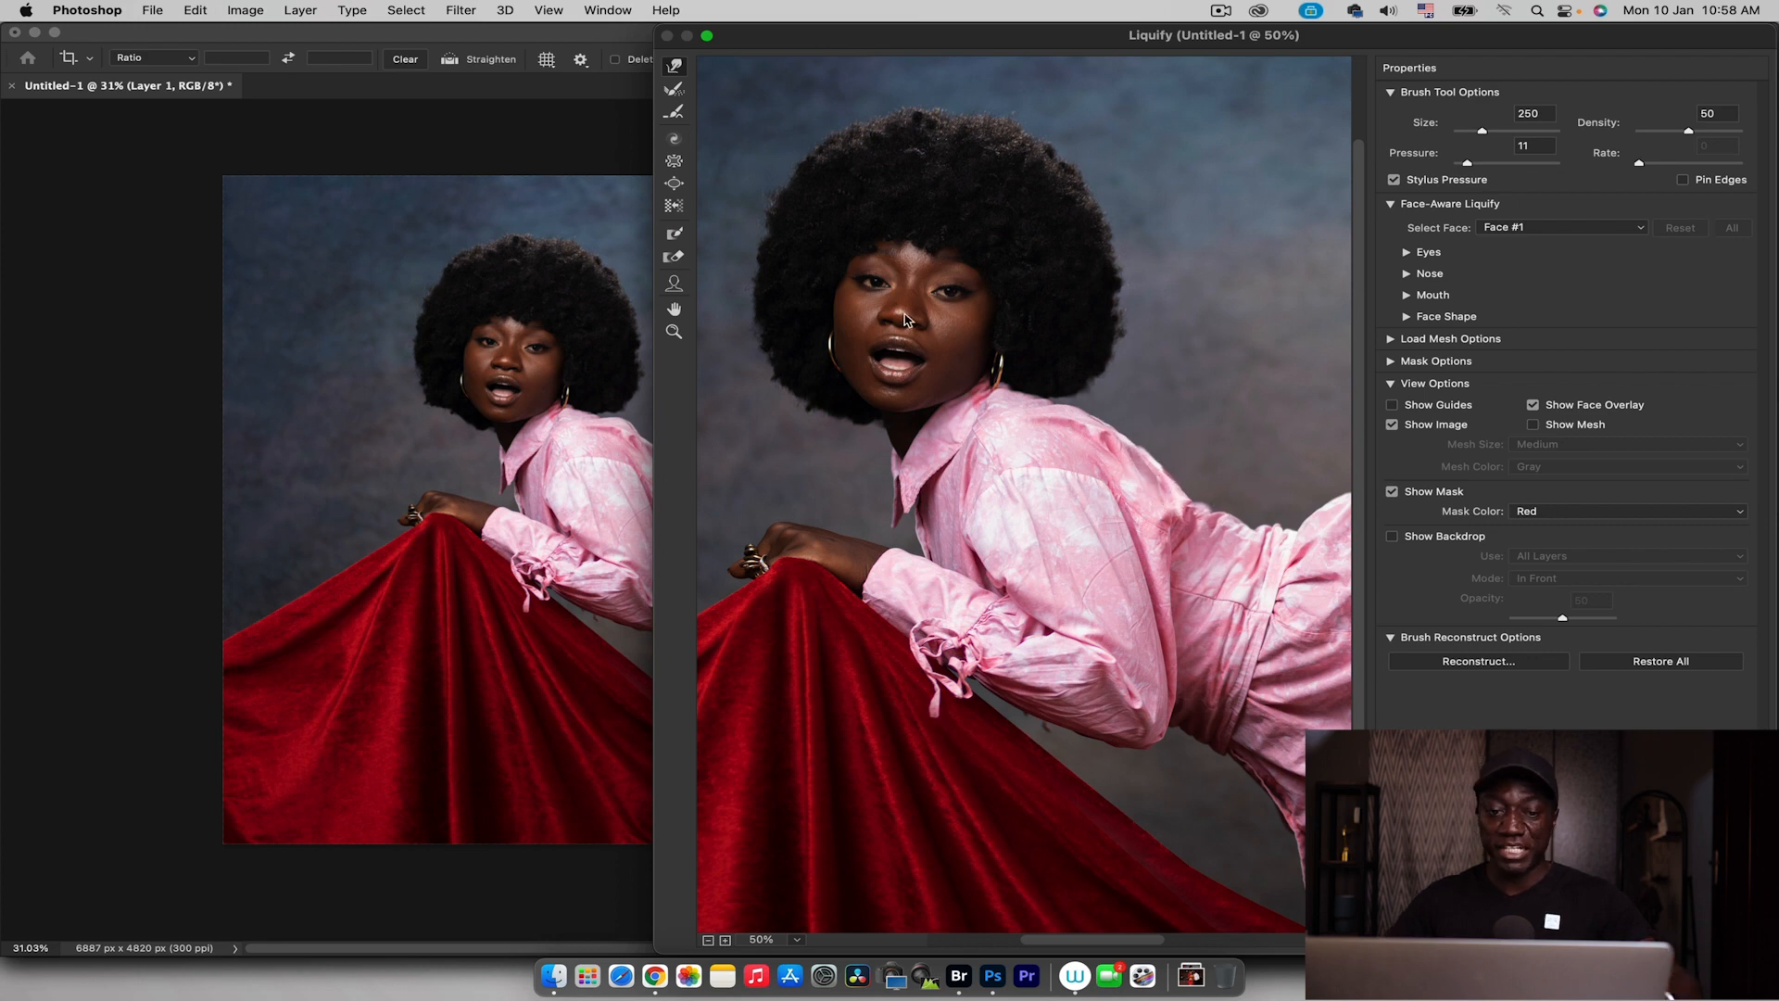
key(Return)
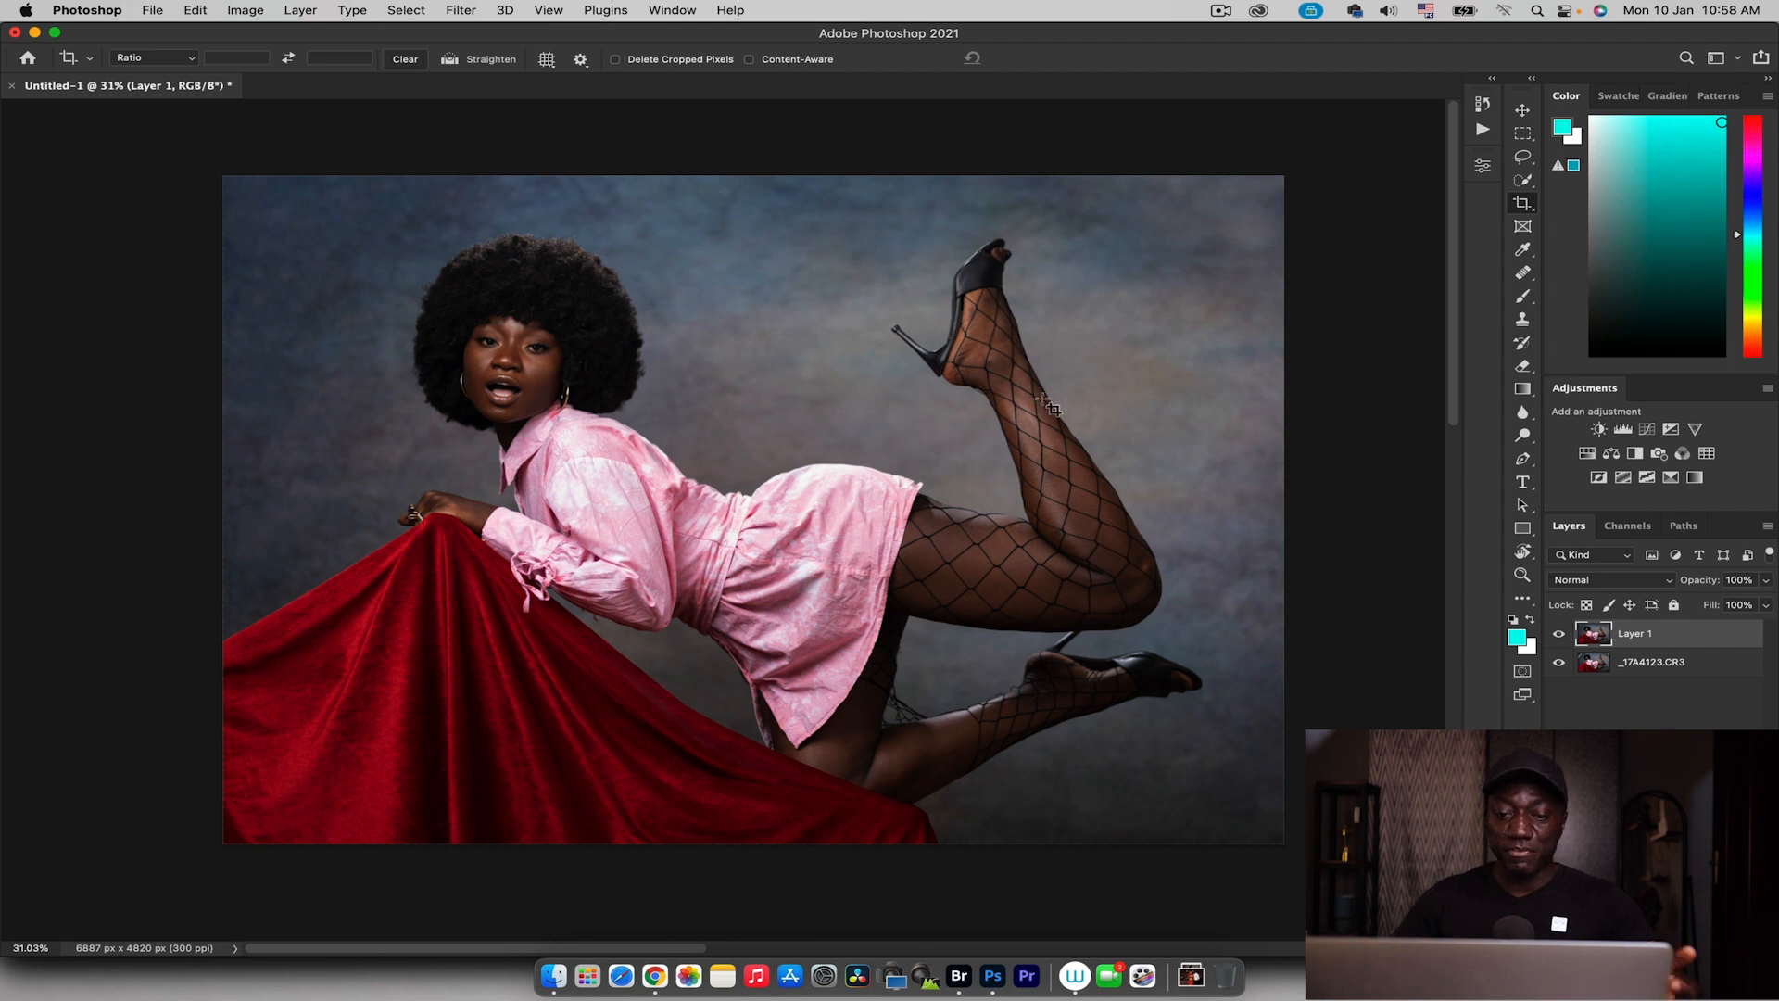
Compare the image with and without Layer 1
click(1559, 637)
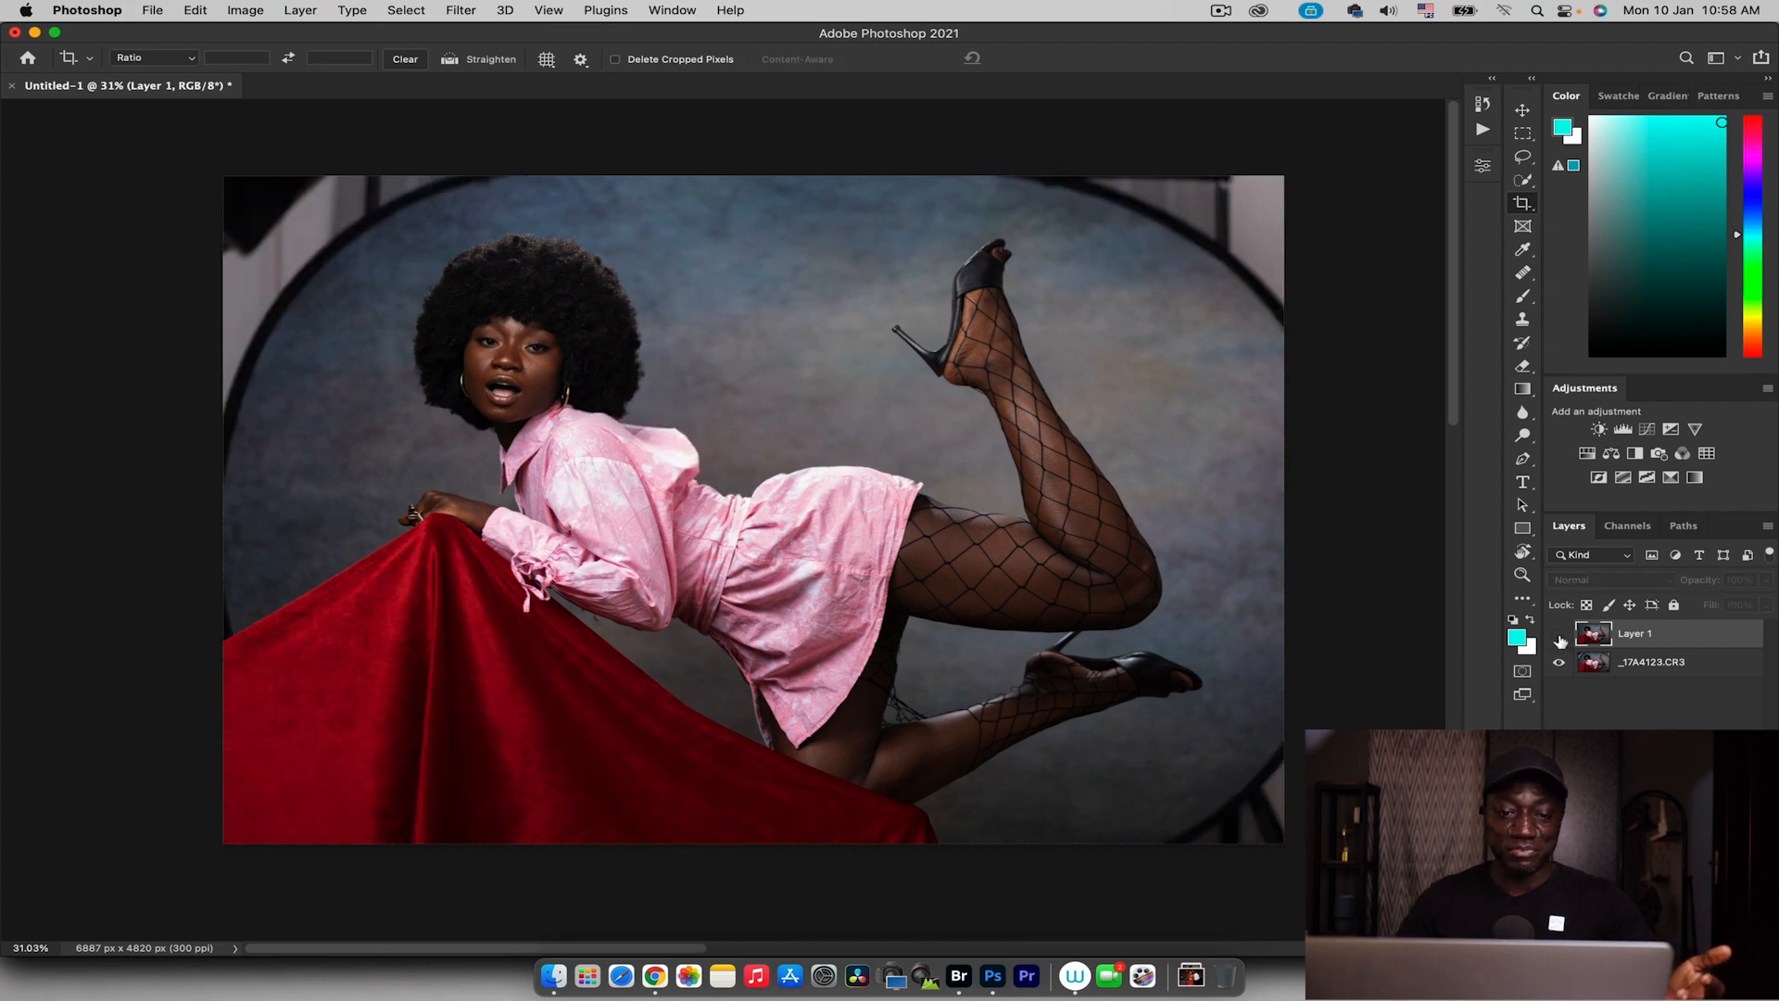
click(1557, 639)
click(1557, 639)
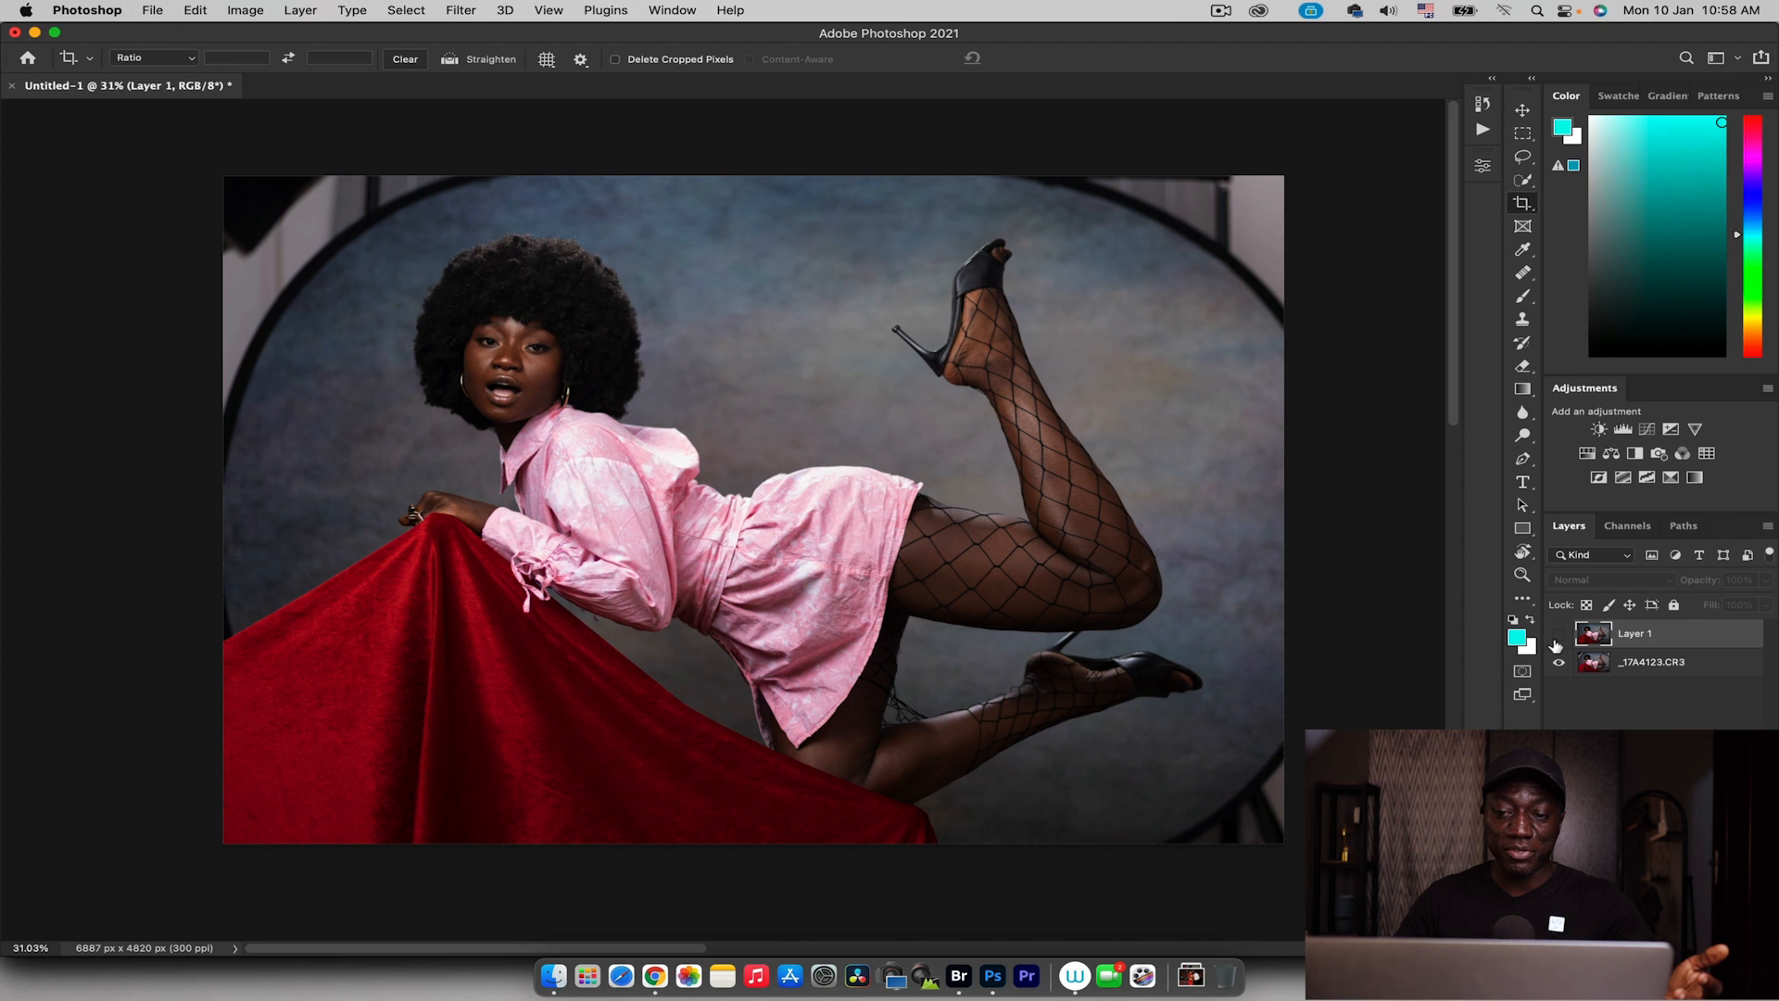
click(1557, 640)
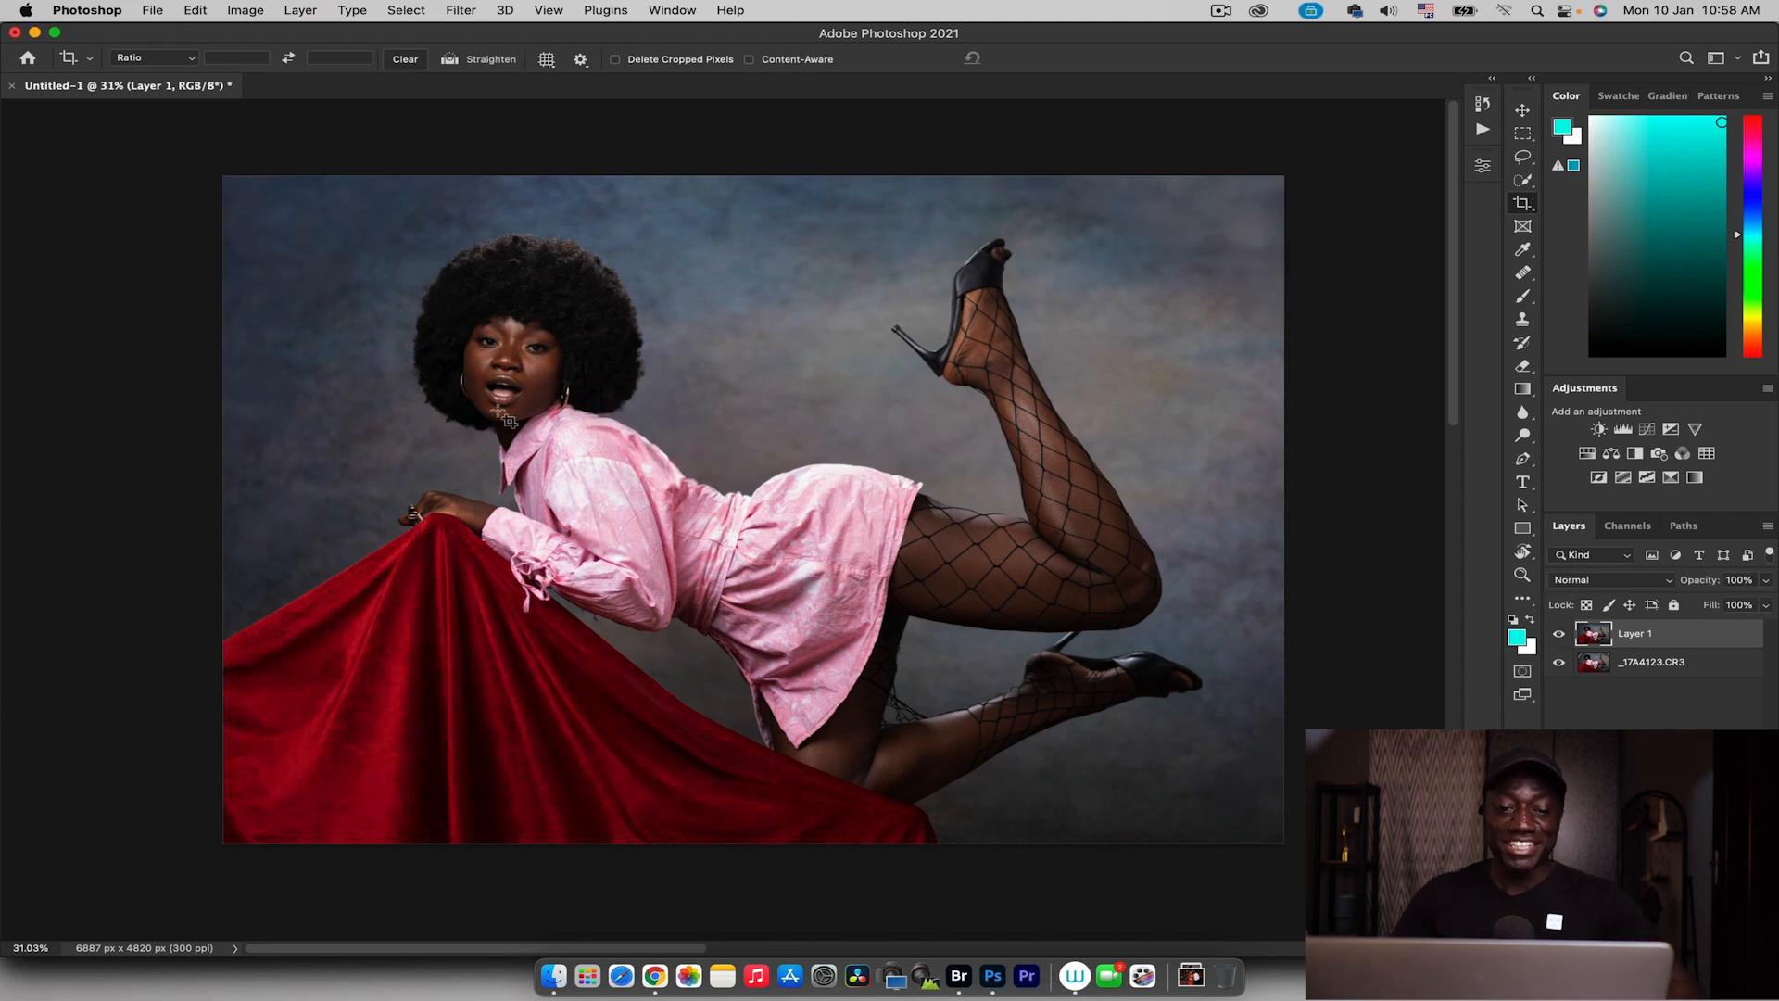
Add a new empty layer above Layer 1 and retouch the facial skin blemishes on it with the Healing Brush at size 12
key(z)
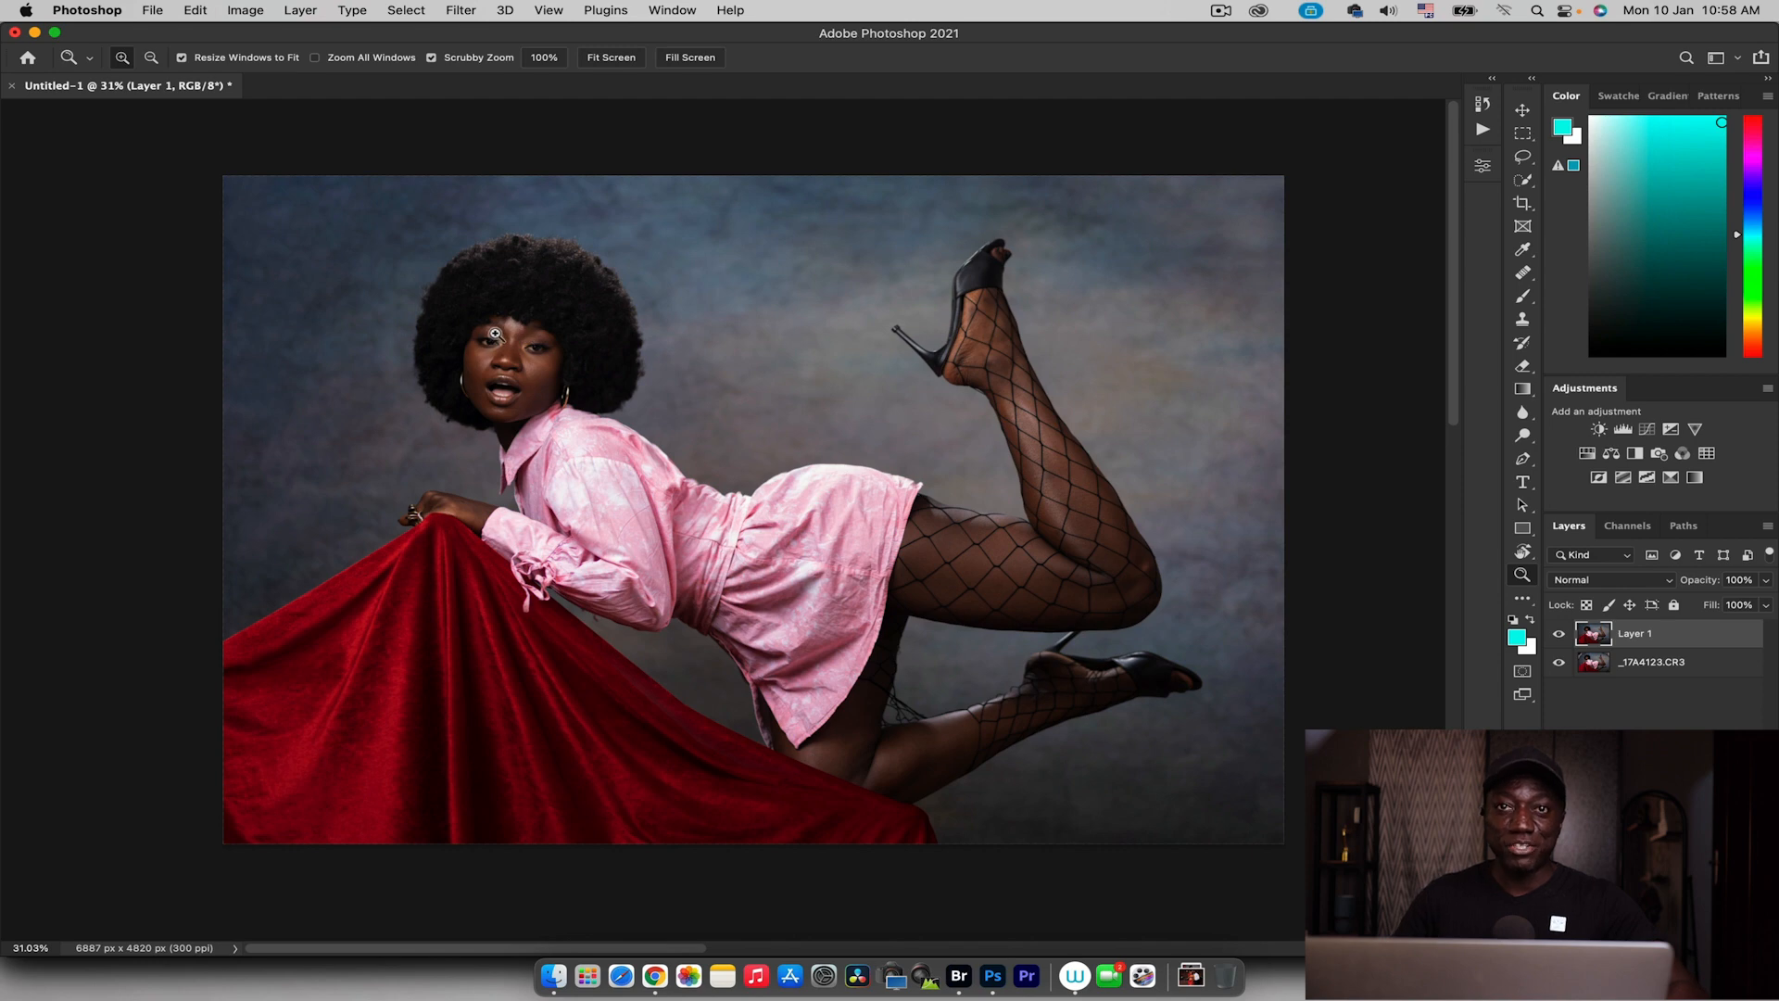
drag(501, 343, 634, 333)
drag(633, 529, 598, 453)
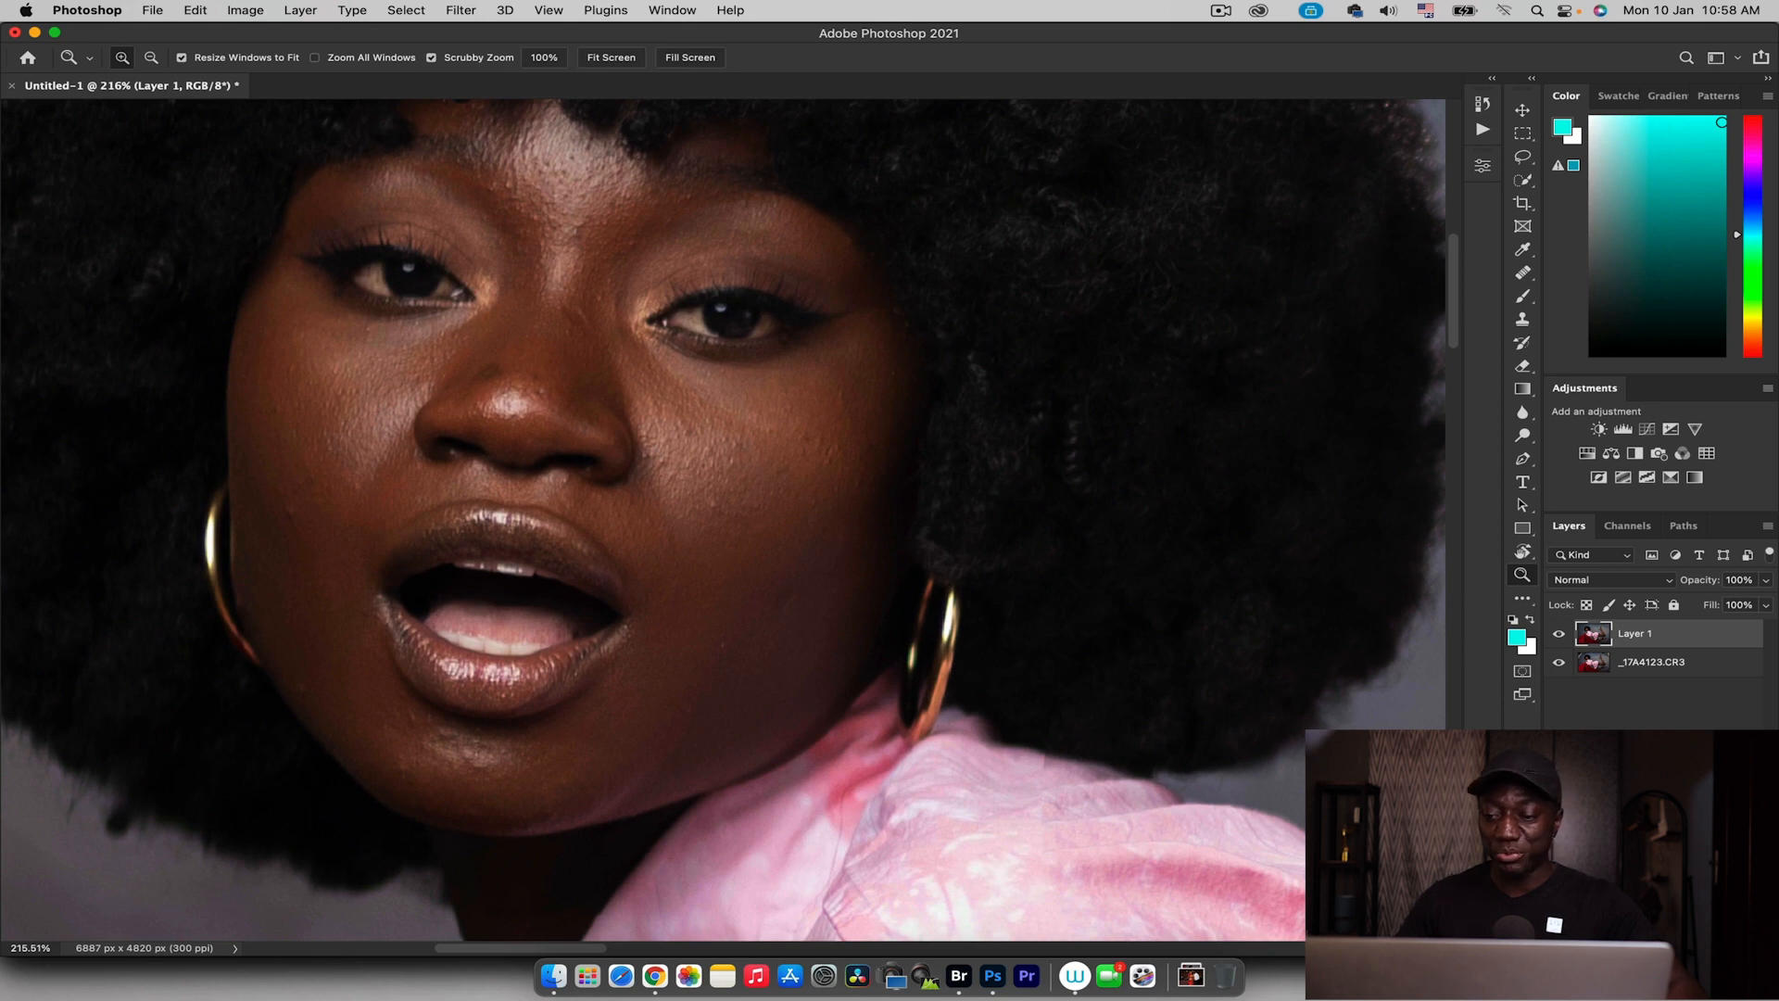
key(alt+shift+super+n)
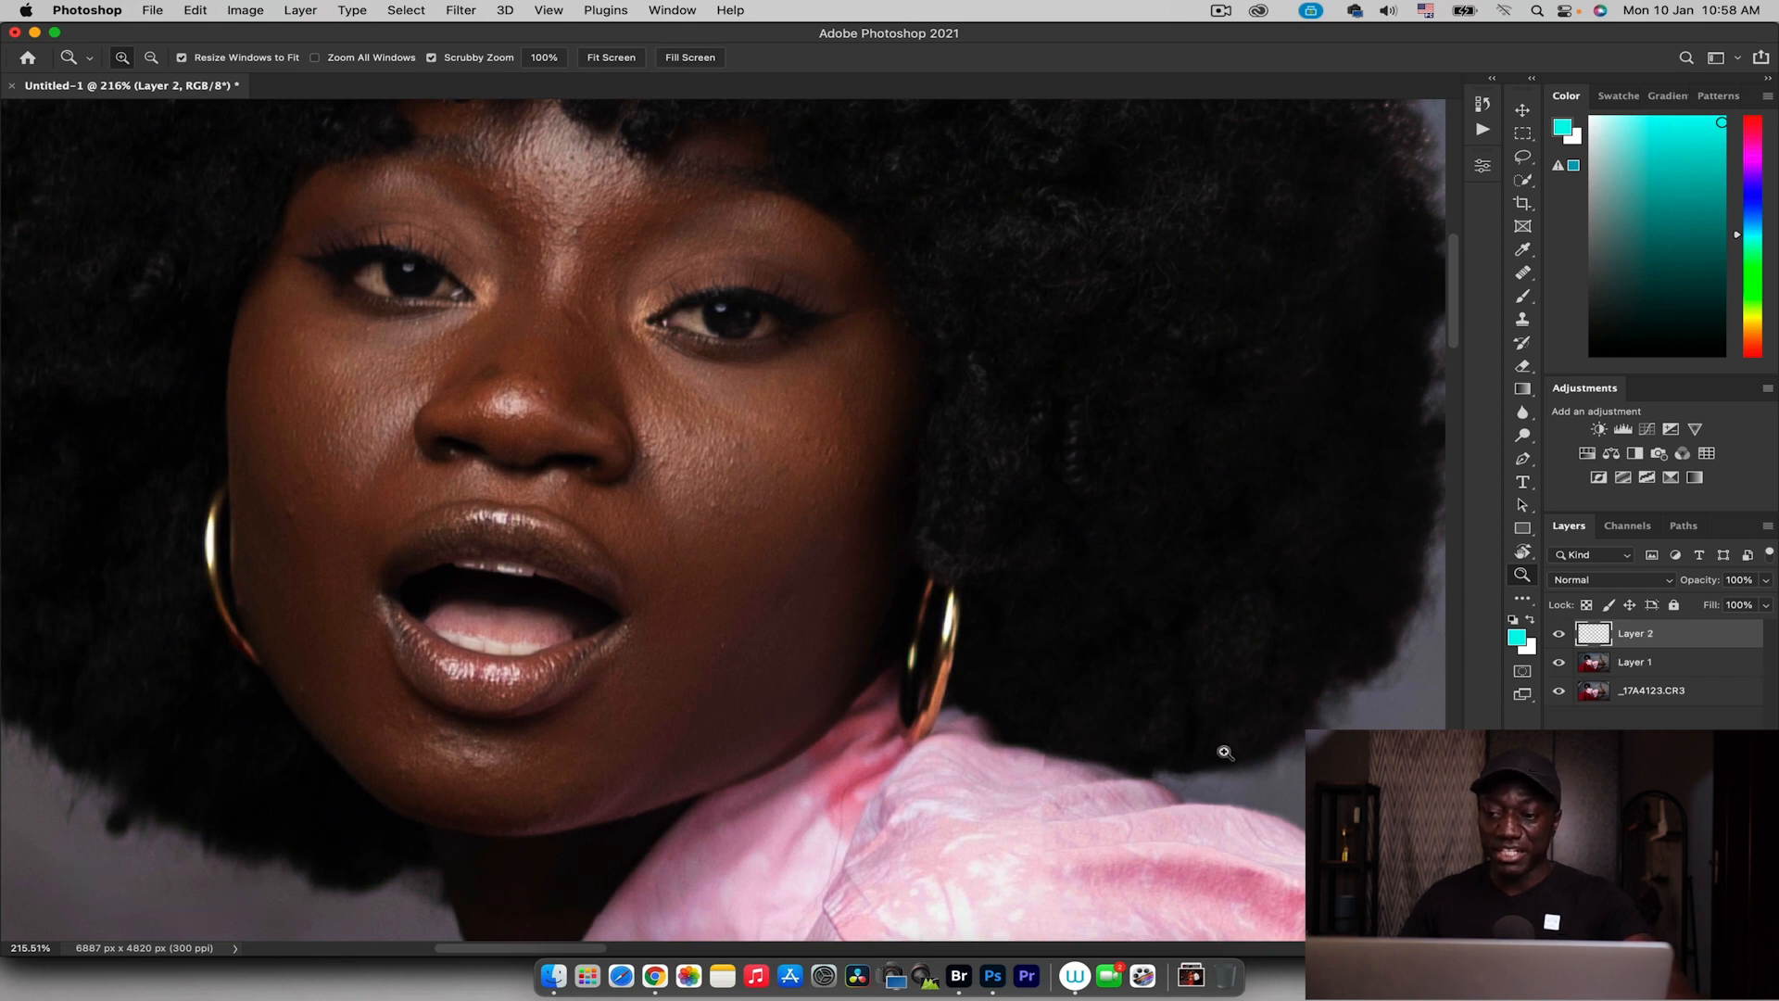
key(j)
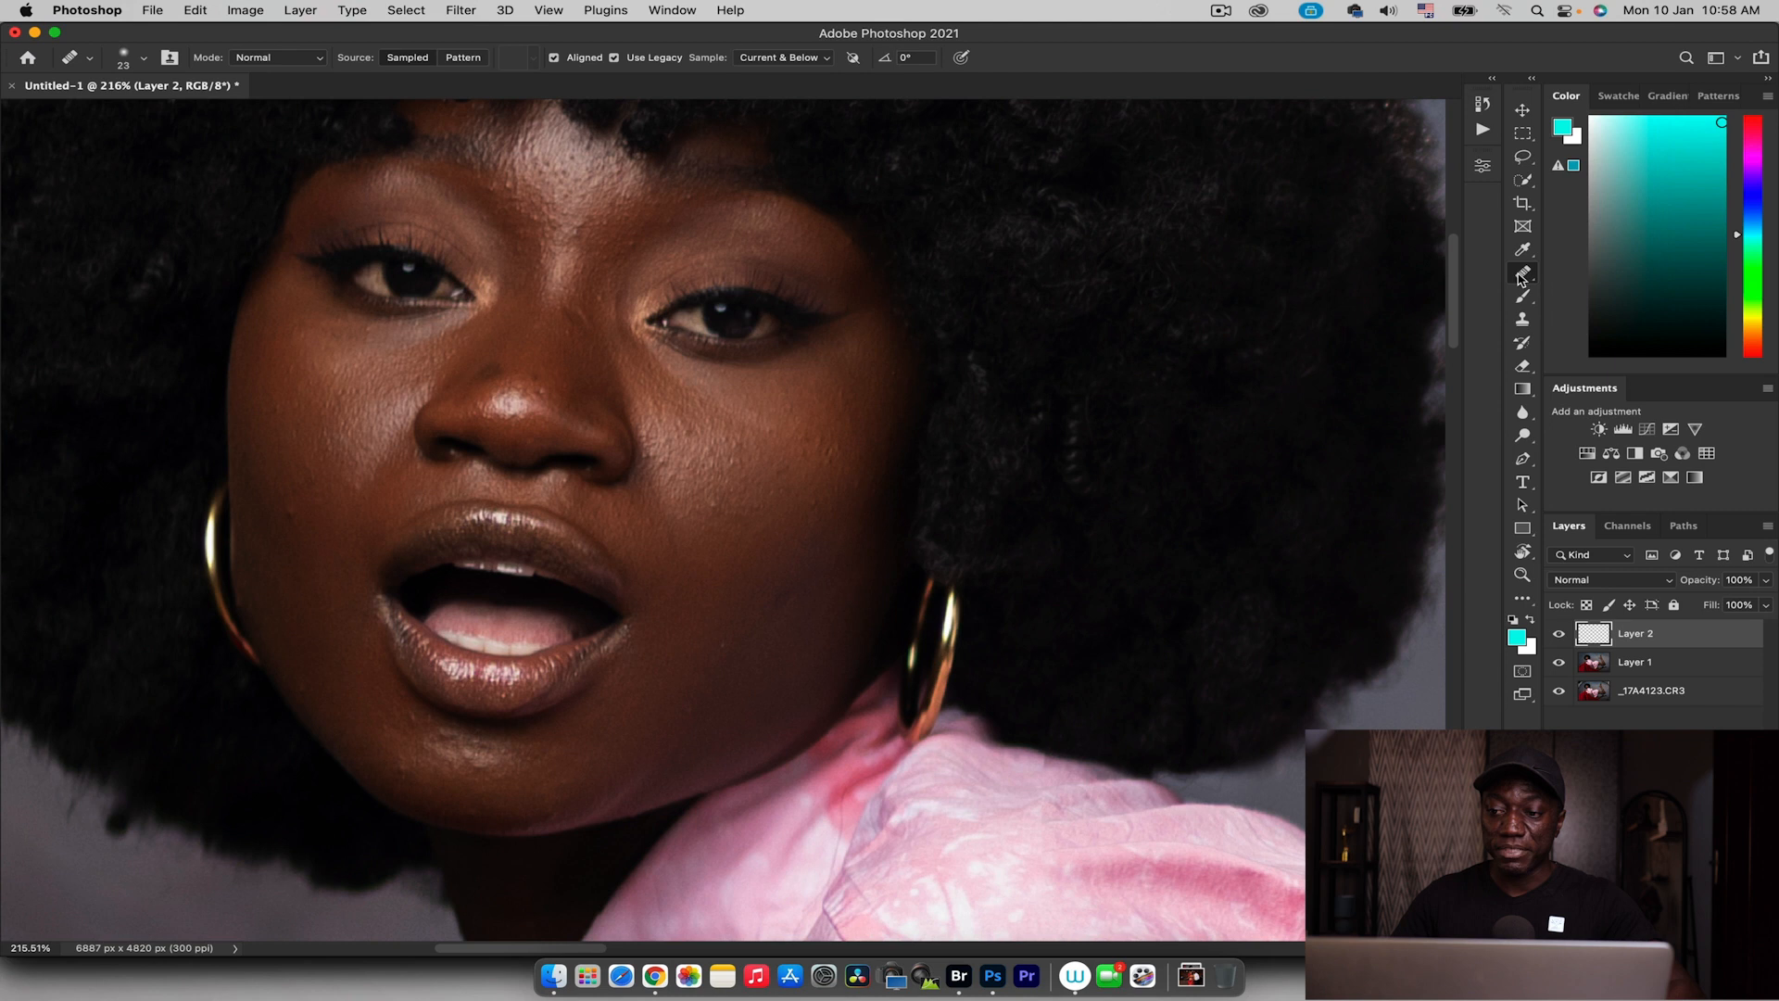
ctrl+alt+drag(554, 368, 544, 375)
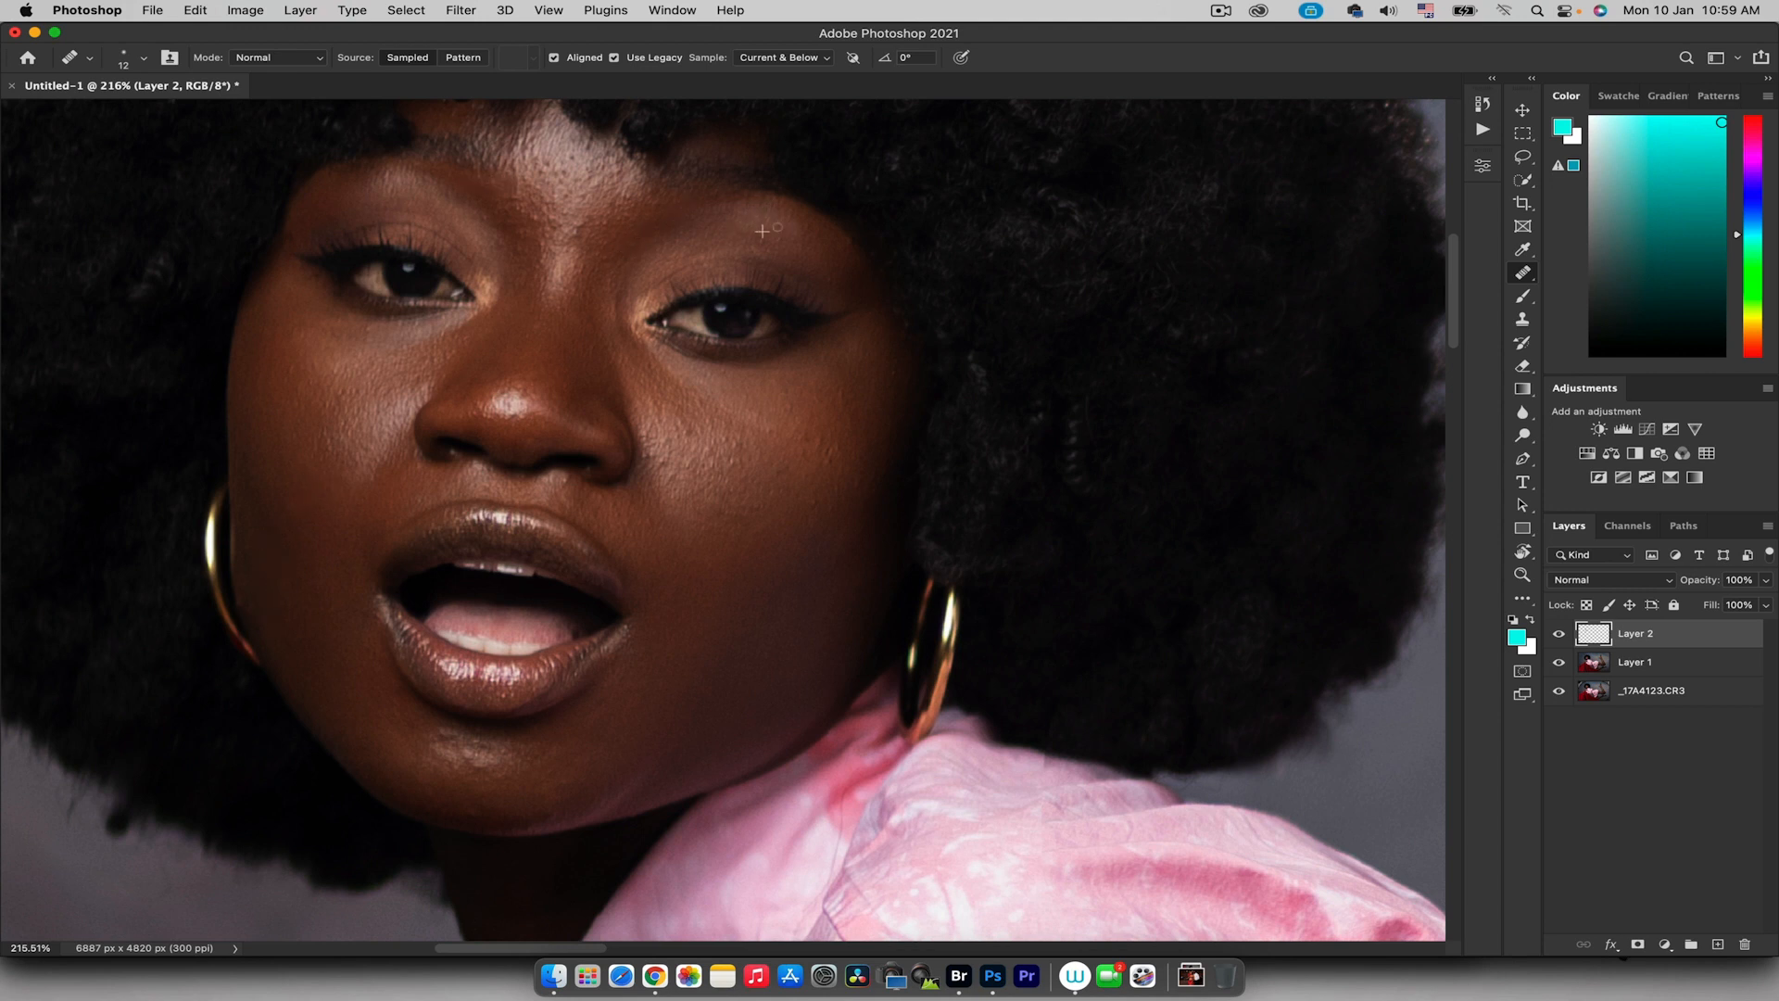
drag(507, 202, 513, 227)
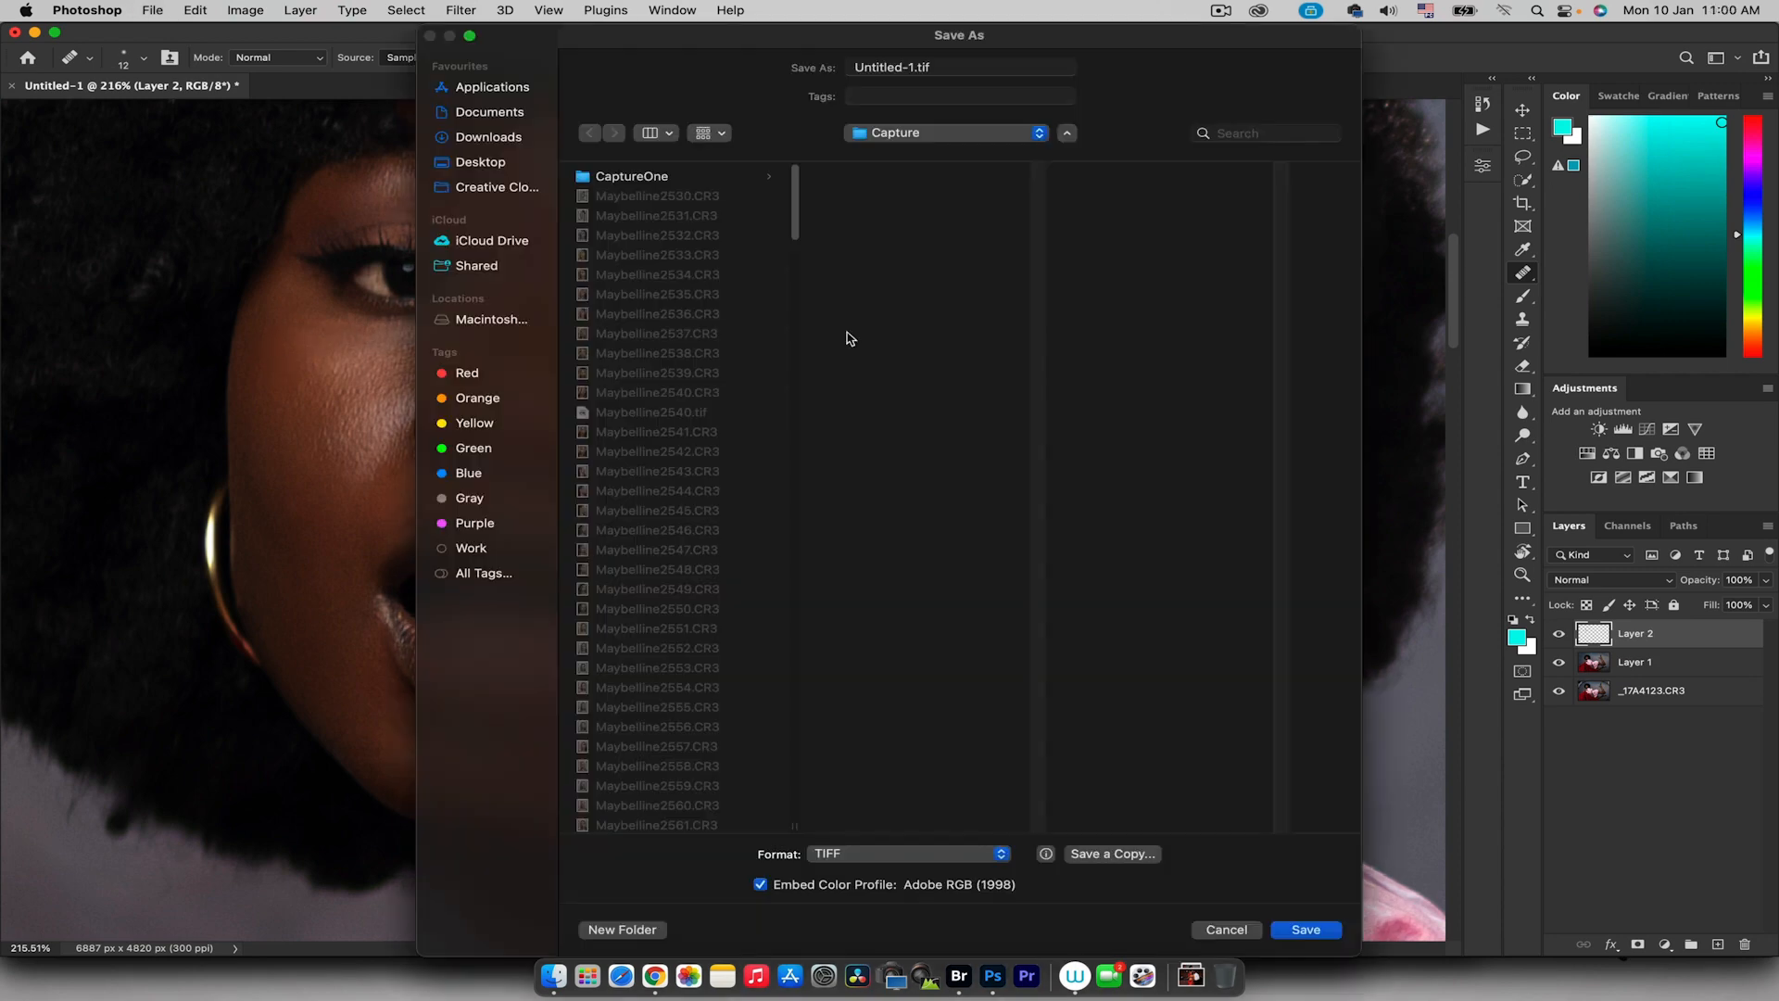
Save the document as the TIFF file Untitled-1.tif in a new folder named Edits, accepting the format options
key(super+shift+s)
click(634, 354)
click(864, 219)
click(602, 929)
text(Edits)
key(Return)
click(1305, 929)
click(1142, 380)
click(890, 350)
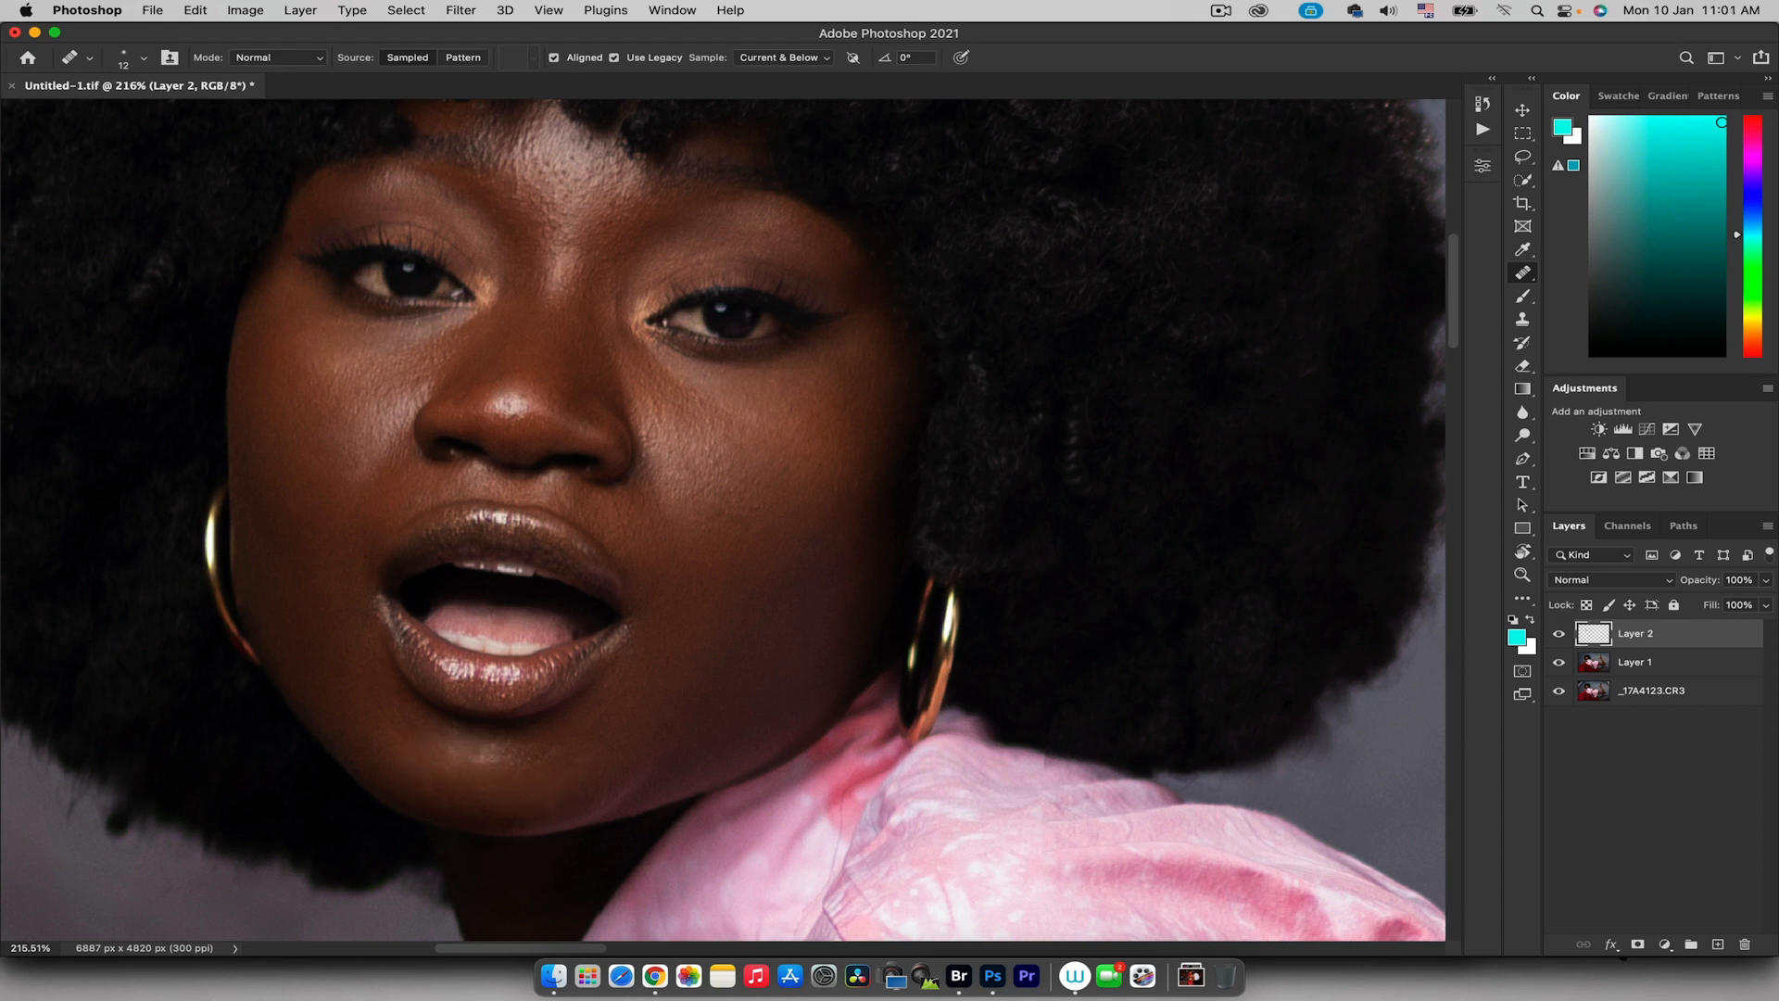
Clean the stray marks on the backdrop beneath the sleeve with the Clone Stamp on Layer 2
key(z)
drag(463, 320, 315, 319)
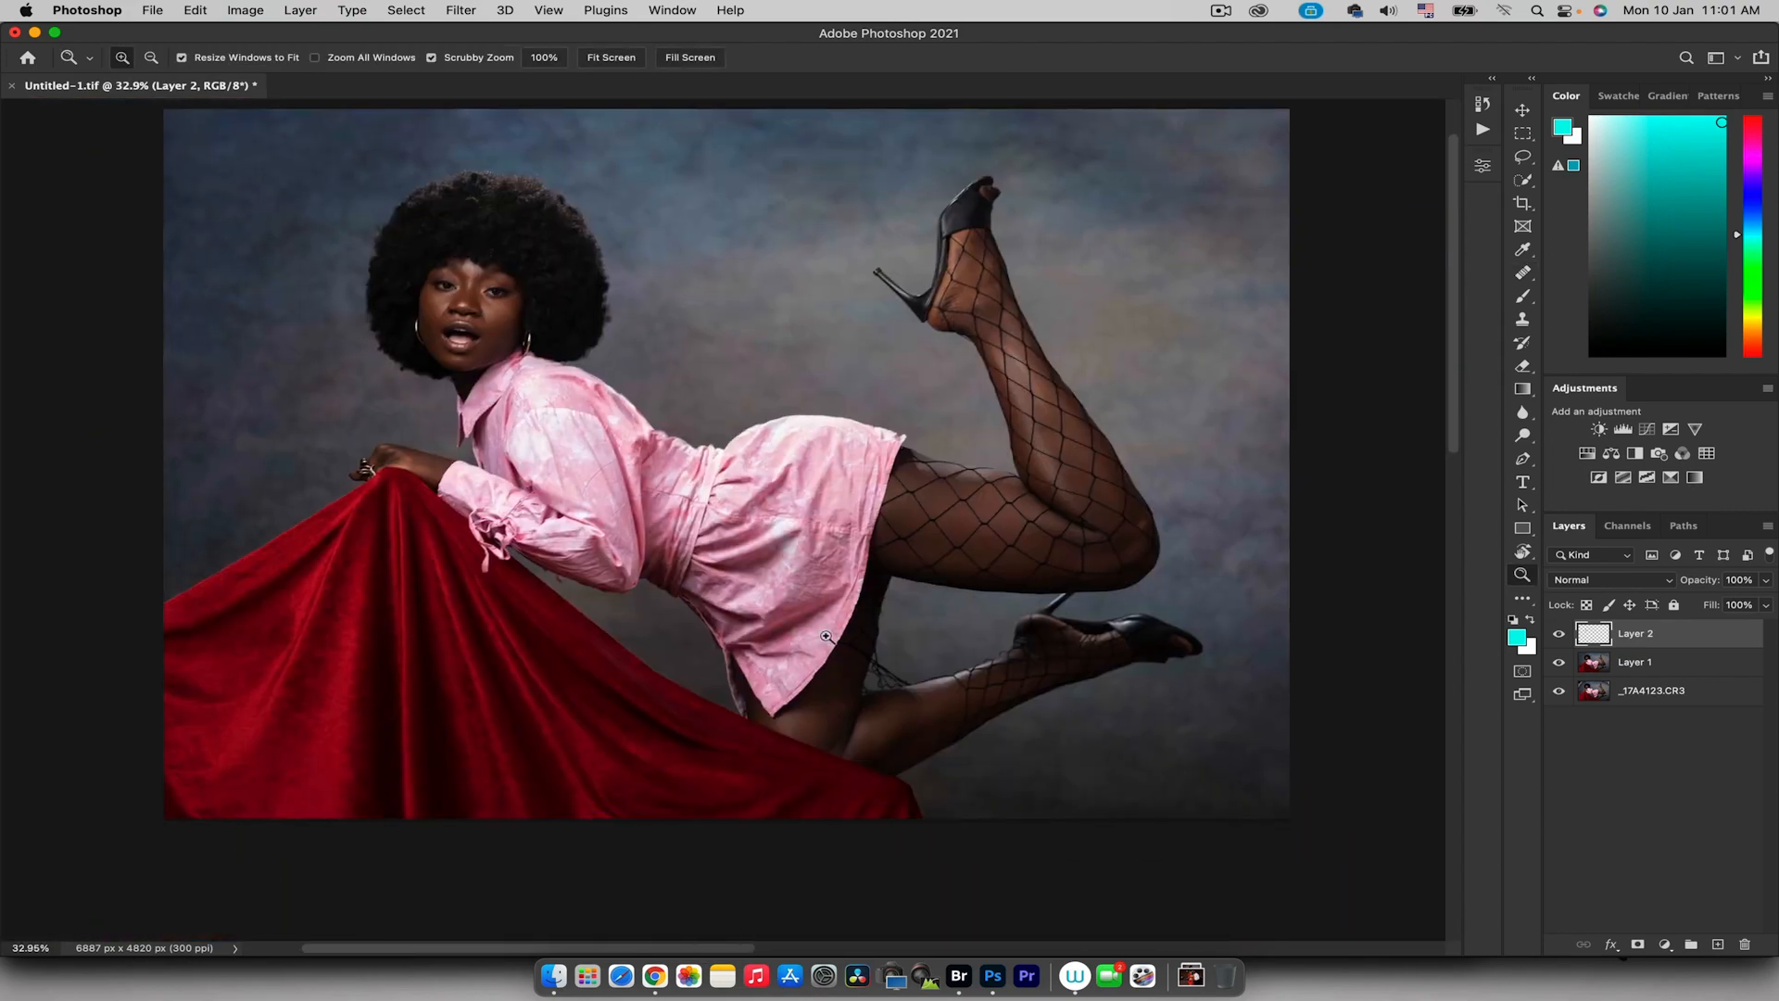
drag(704, 603, 822, 603)
drag(407, 444, 505, 444)
key(s)
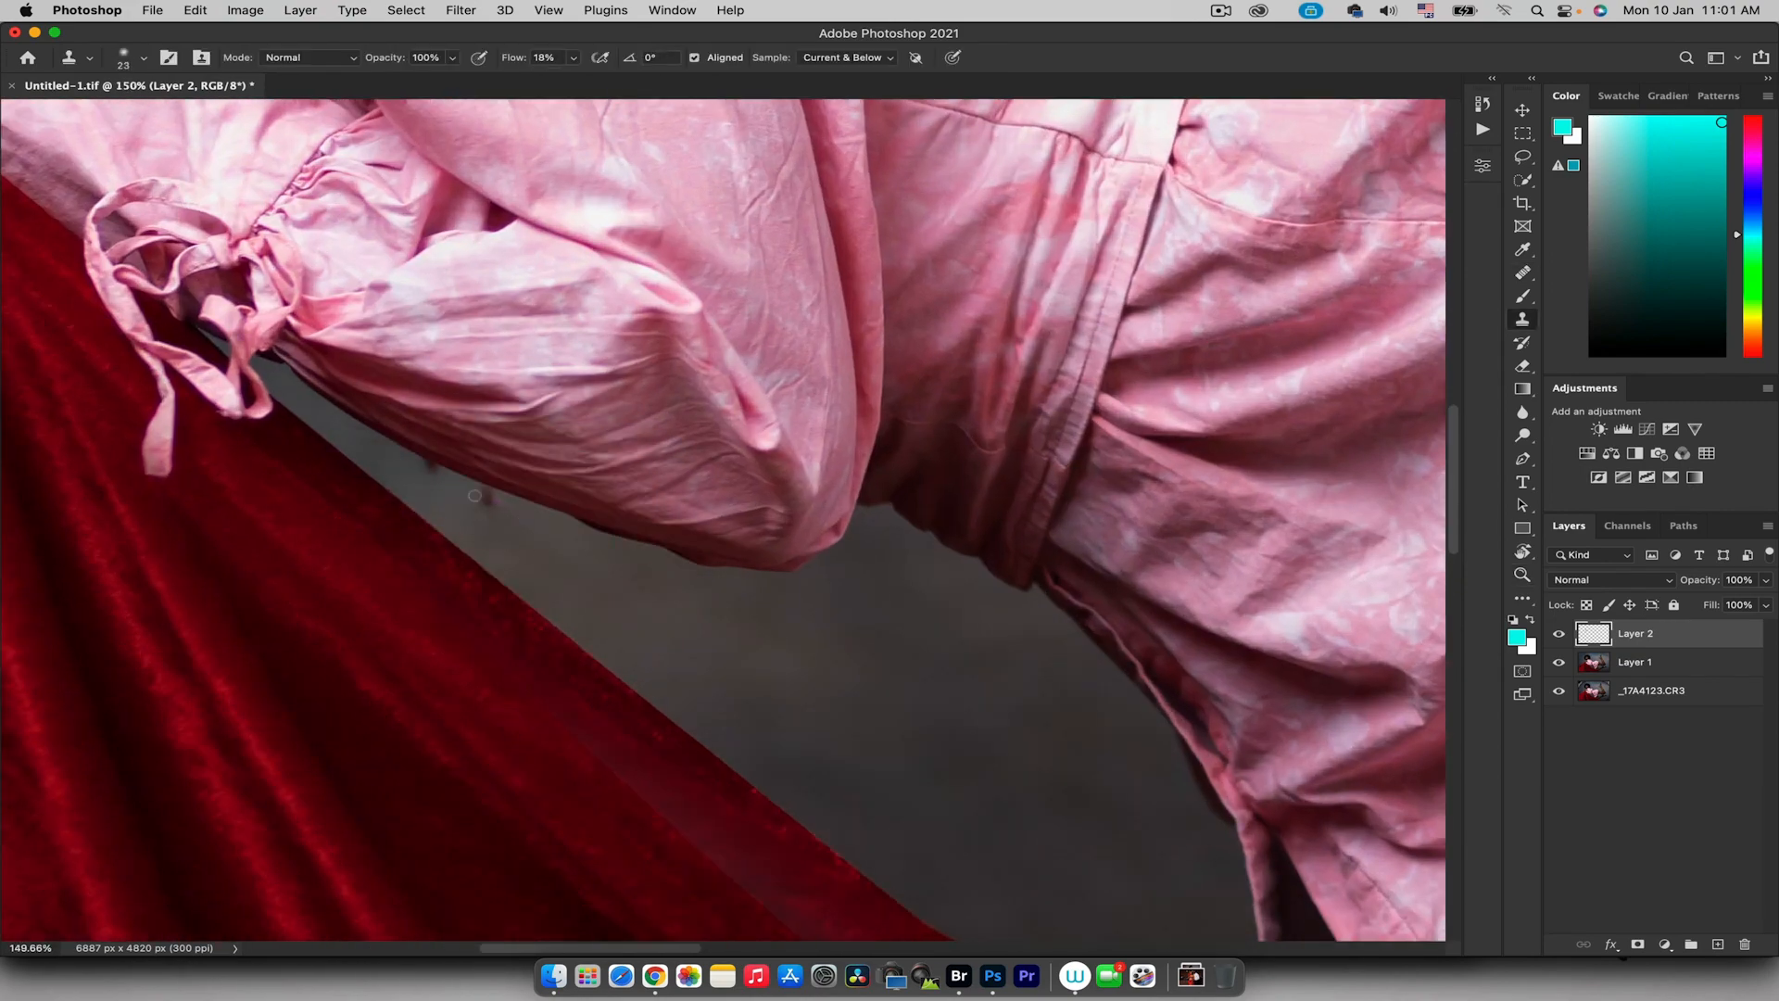
Retouch the skin of the raised foot and ankle with the Healing Brush at size 29
key(z)
drag(537, 468, 398, 468)
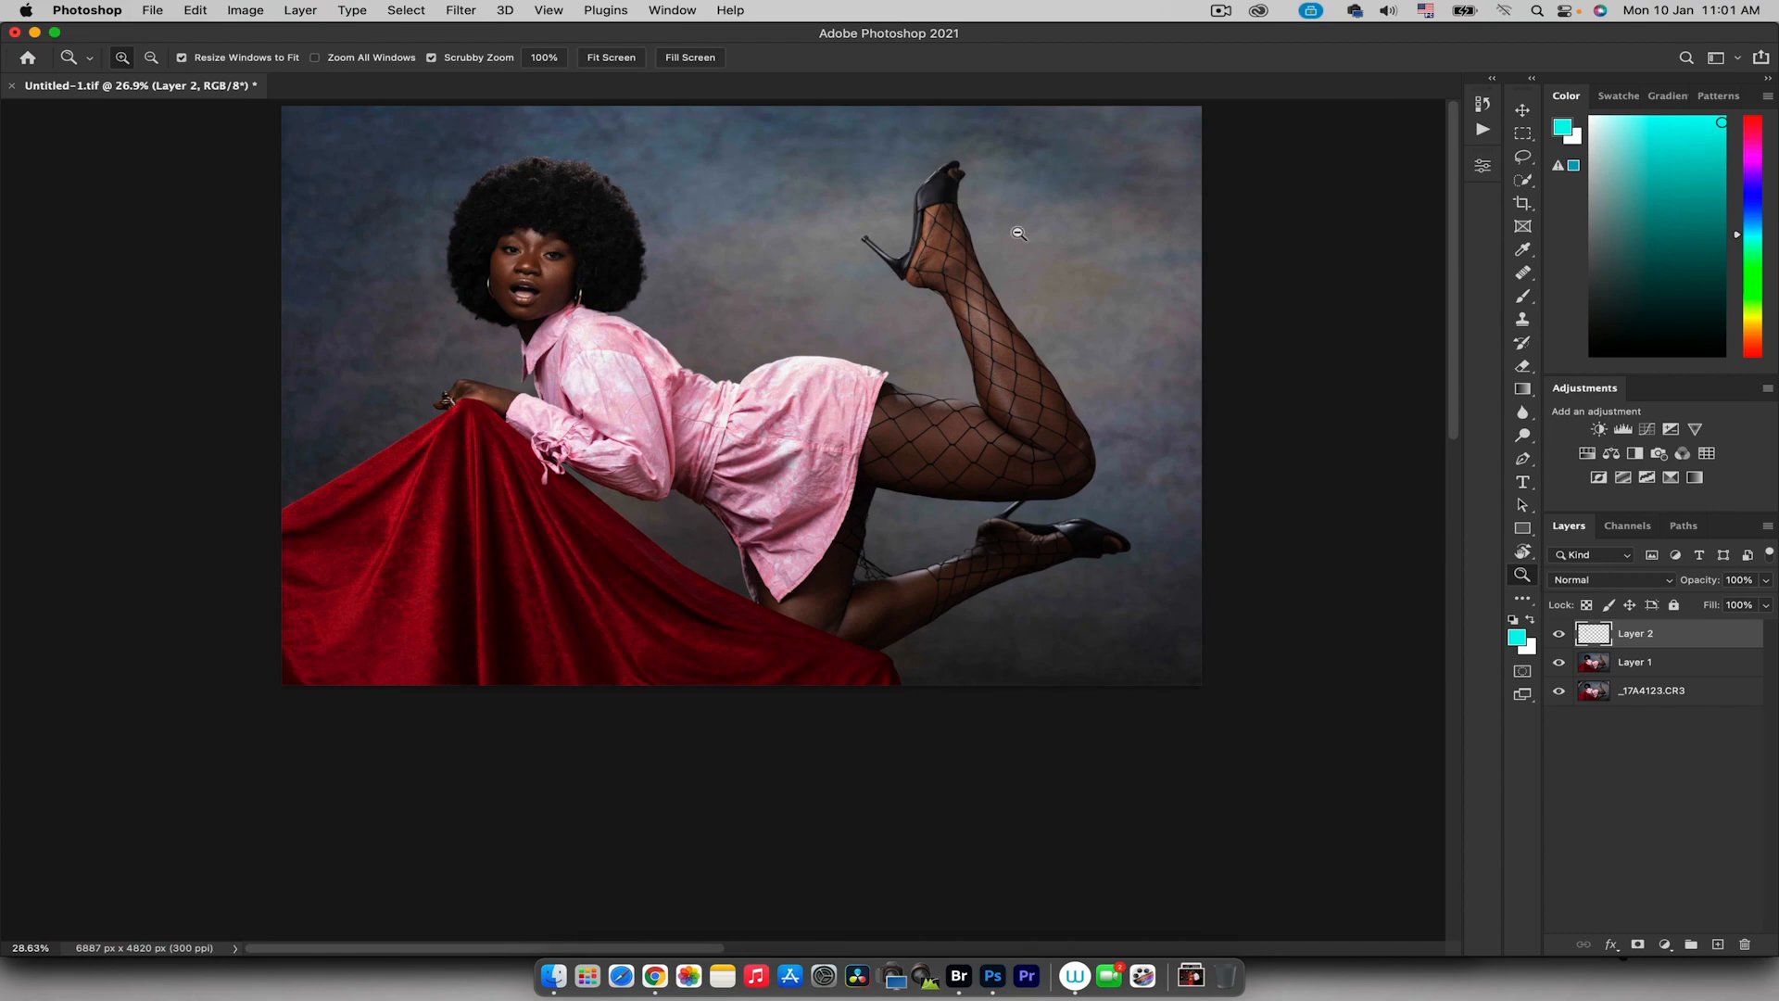
drag(997, 185, 1103, 185)
drag(845, 388, 913, 387)
key(j)
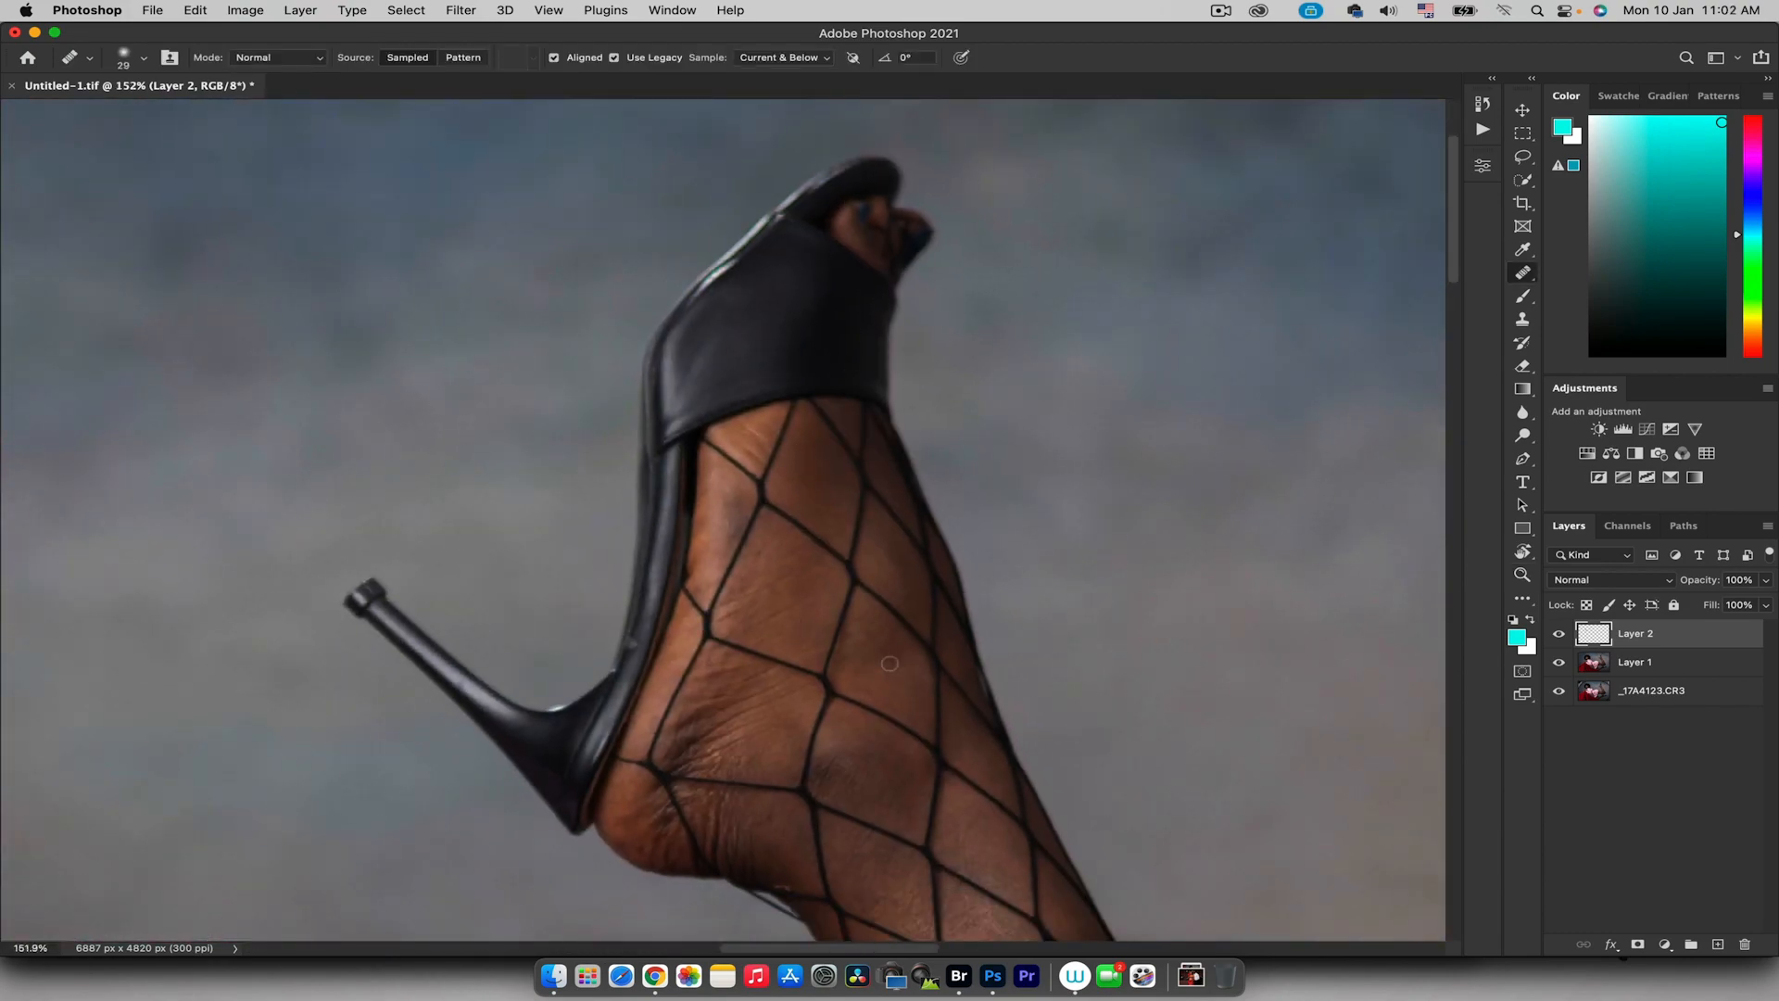
scroll(889, 664, down, 10)
Retouch the bare thigh just above the red fabric with the Healing Brush, sampling nearby skin
key(z)
drag(877, 492, 769, 492)
key(s)
drag(593, 603, 677, 602)
key(z)
key(j)
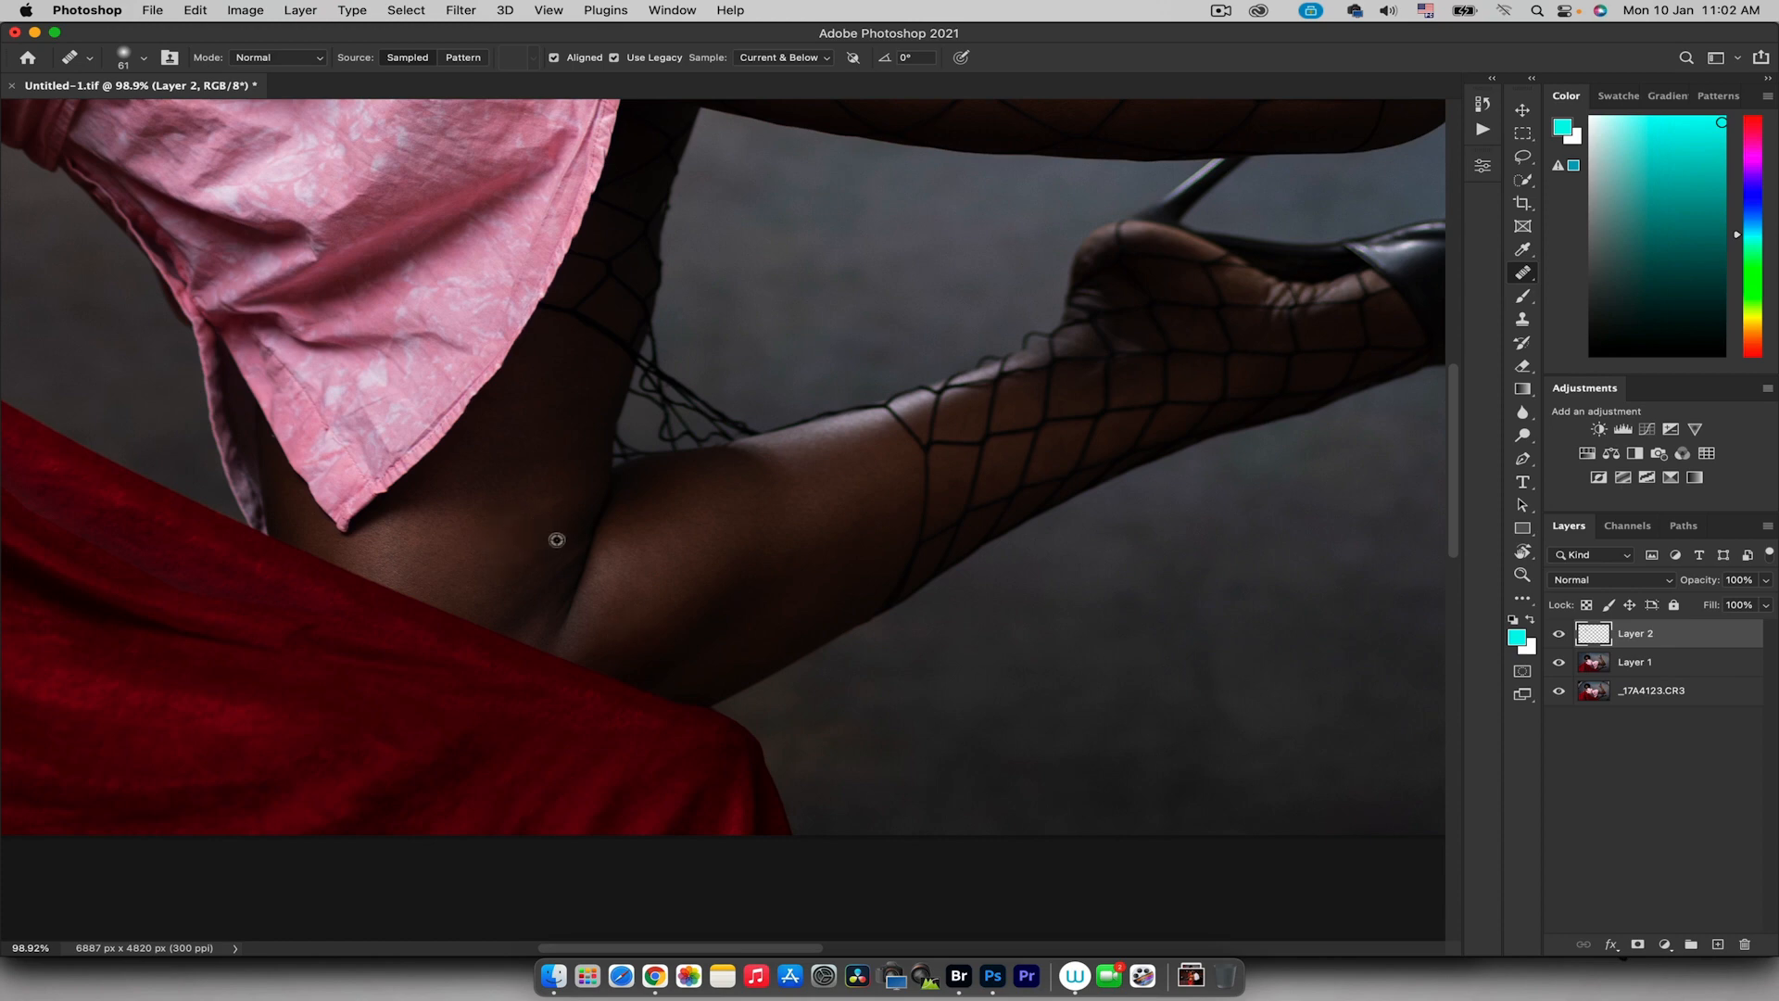
alt+click(556, 540)
drag(533, 575, 514, 582)
Compare the image with and without Layer 2, first over the whole picture and close up on the face
key(z)
mouse_move(589, 461)
mouse_down()
mouse_move(469, 469)
mouse_move(508, 393)
mouse_move(519, 406)
mouse_move(771, 346)
mouse_up()
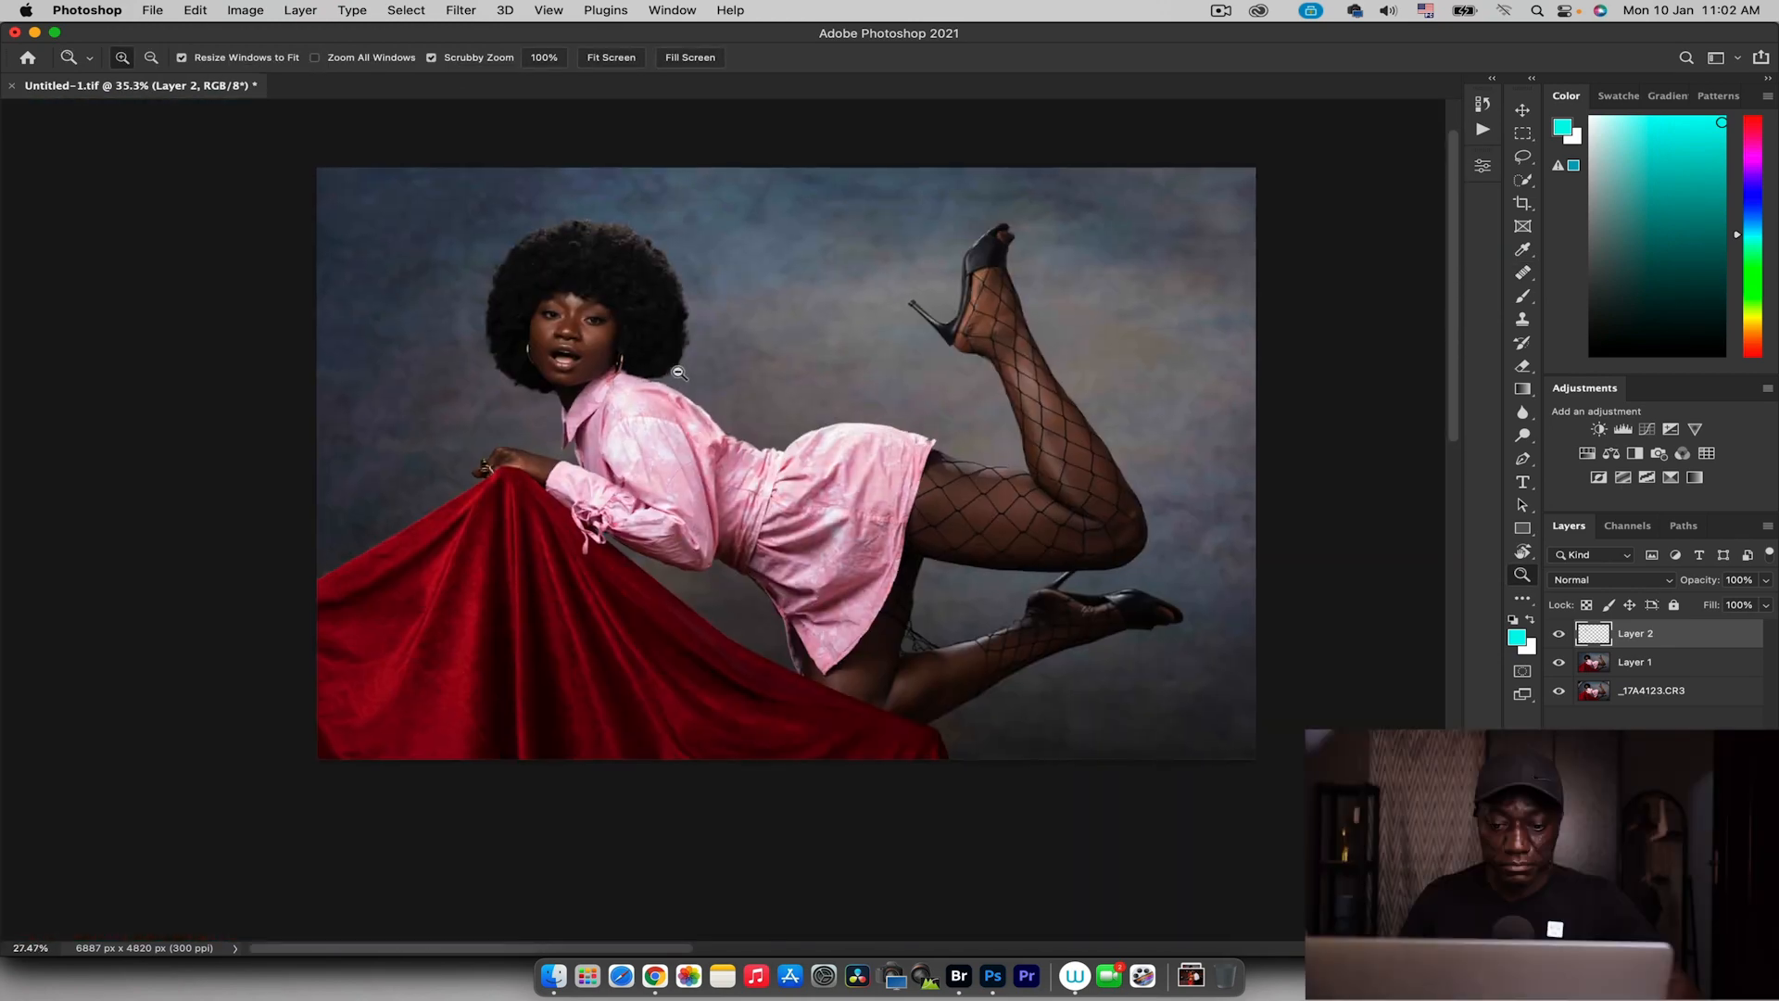
click(1560, 635)
click(1560, 635)
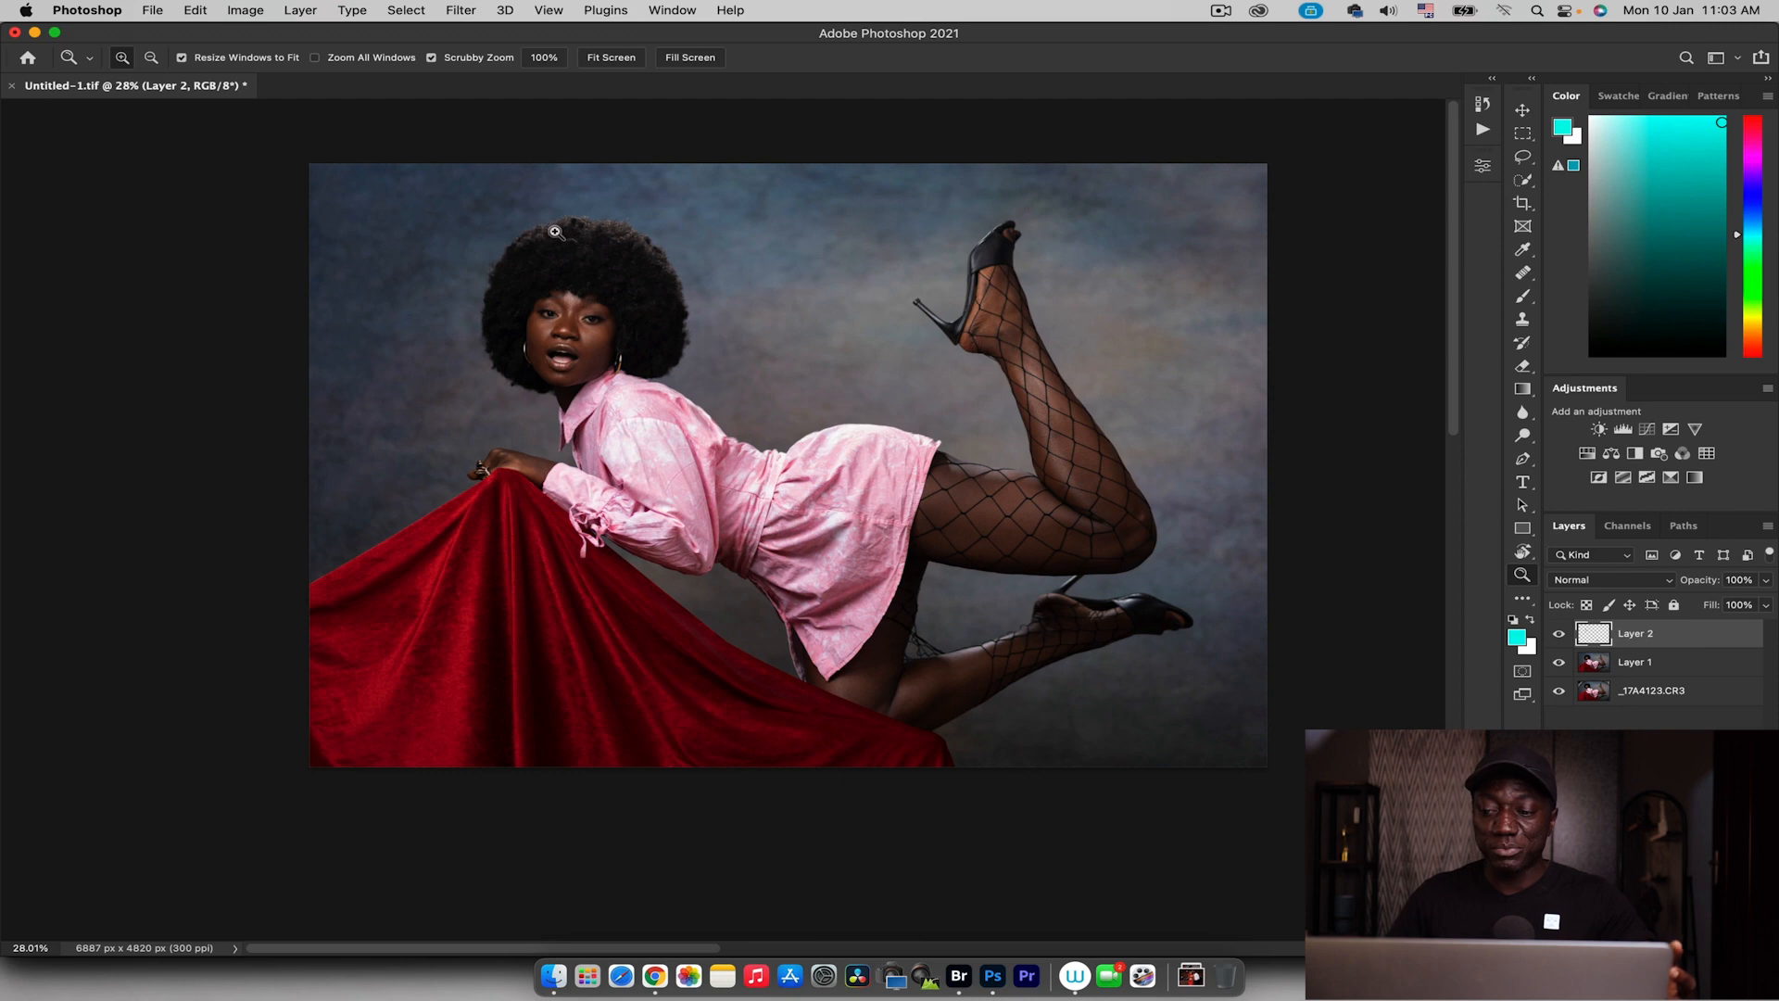
drag(576, 275, 723, 266)
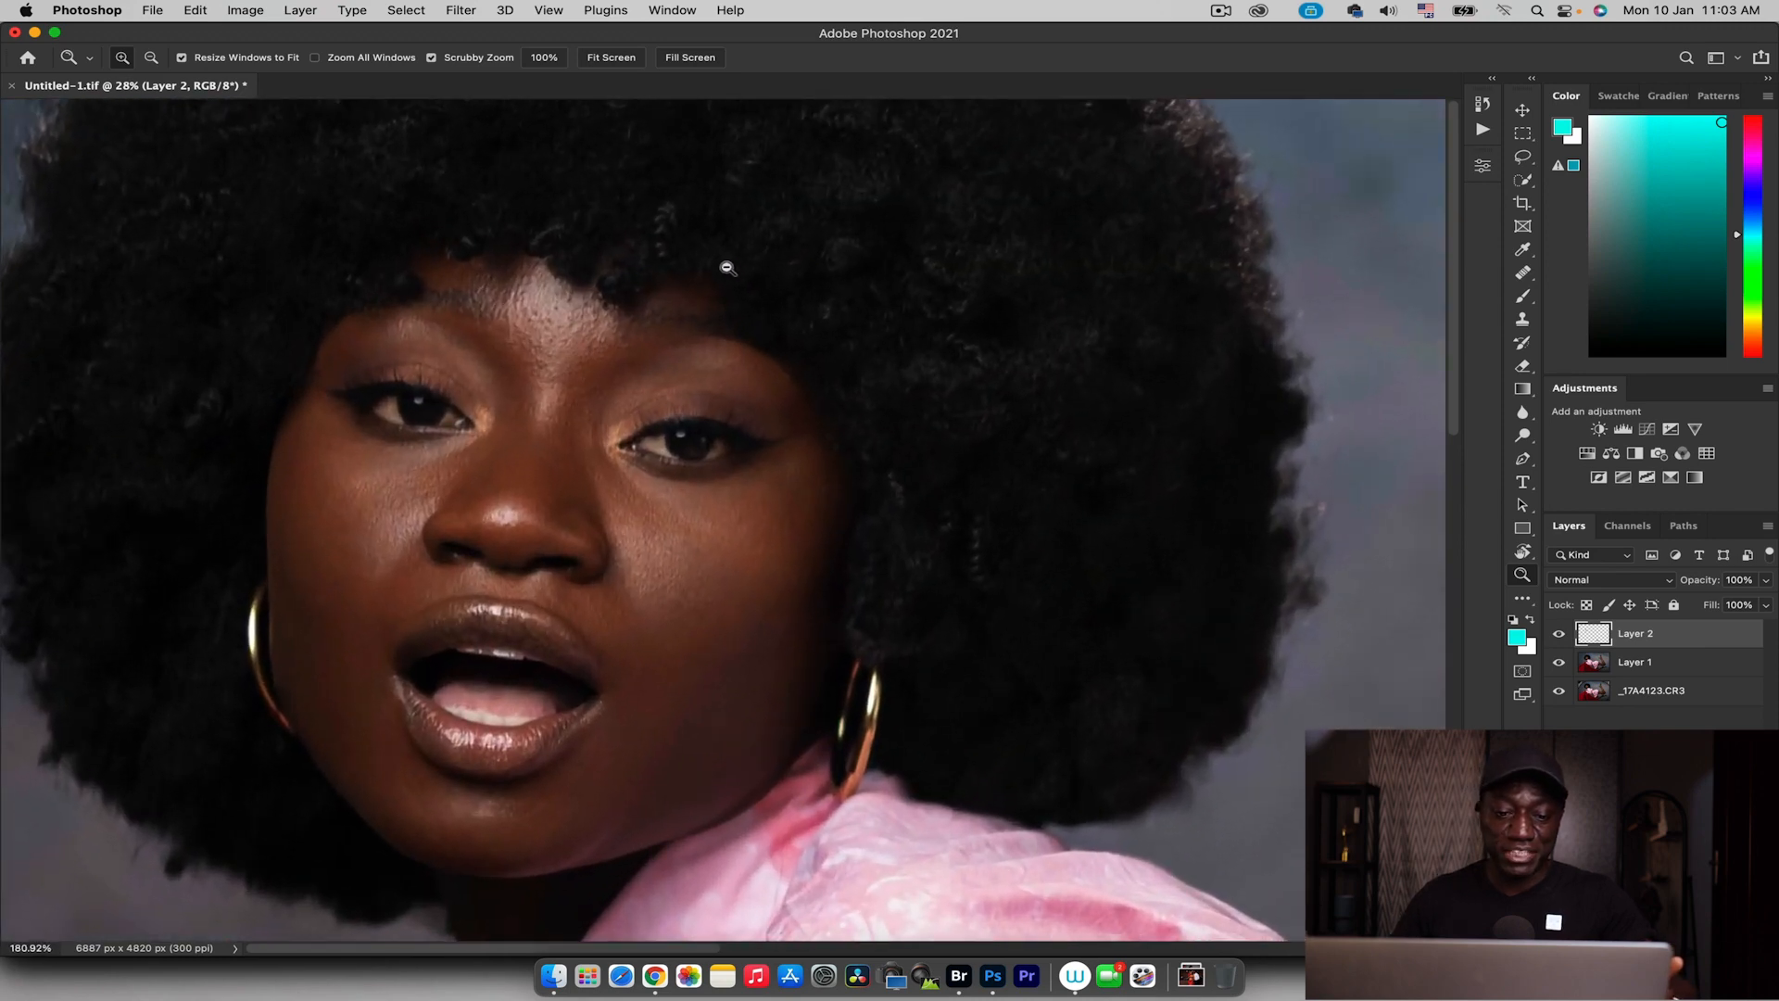
click(1561, 635)
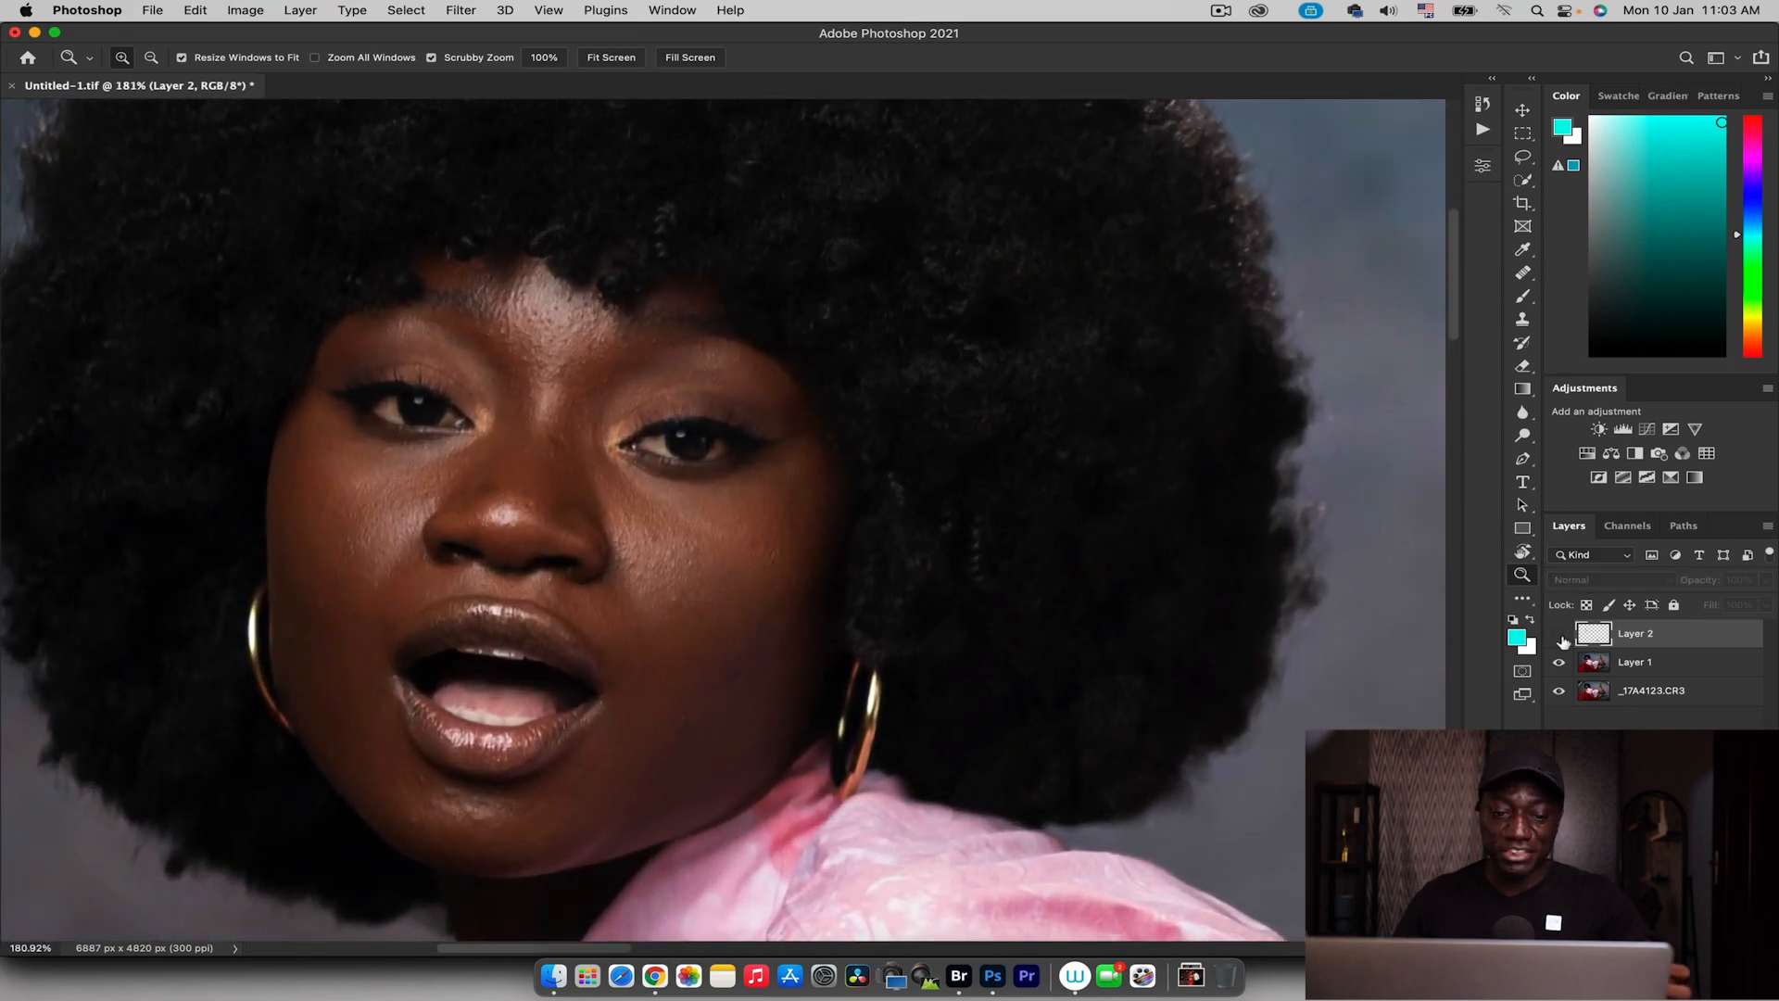
click(1561, 636)
click(1561, 636)
click(1561, 636)
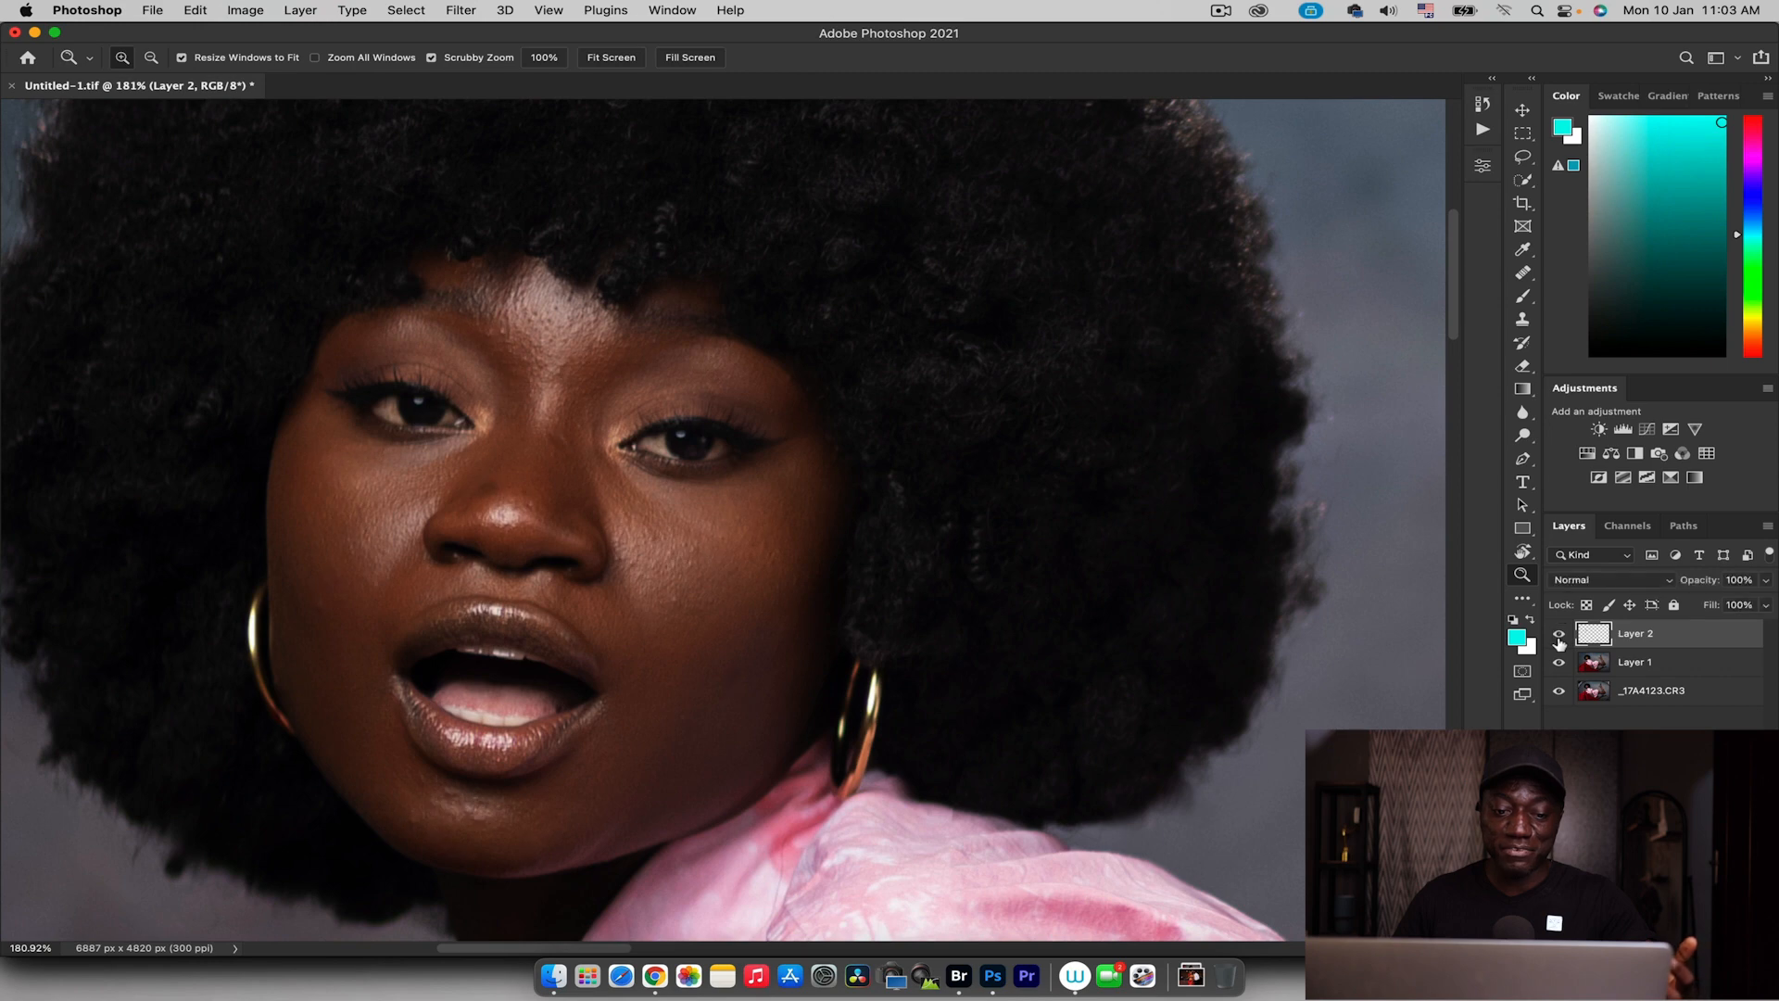
Run the 16 Bit FS action, setting its Gaussian Blur radius to 8 pixels while previewing the face
drag(823, 408, 659, 470)
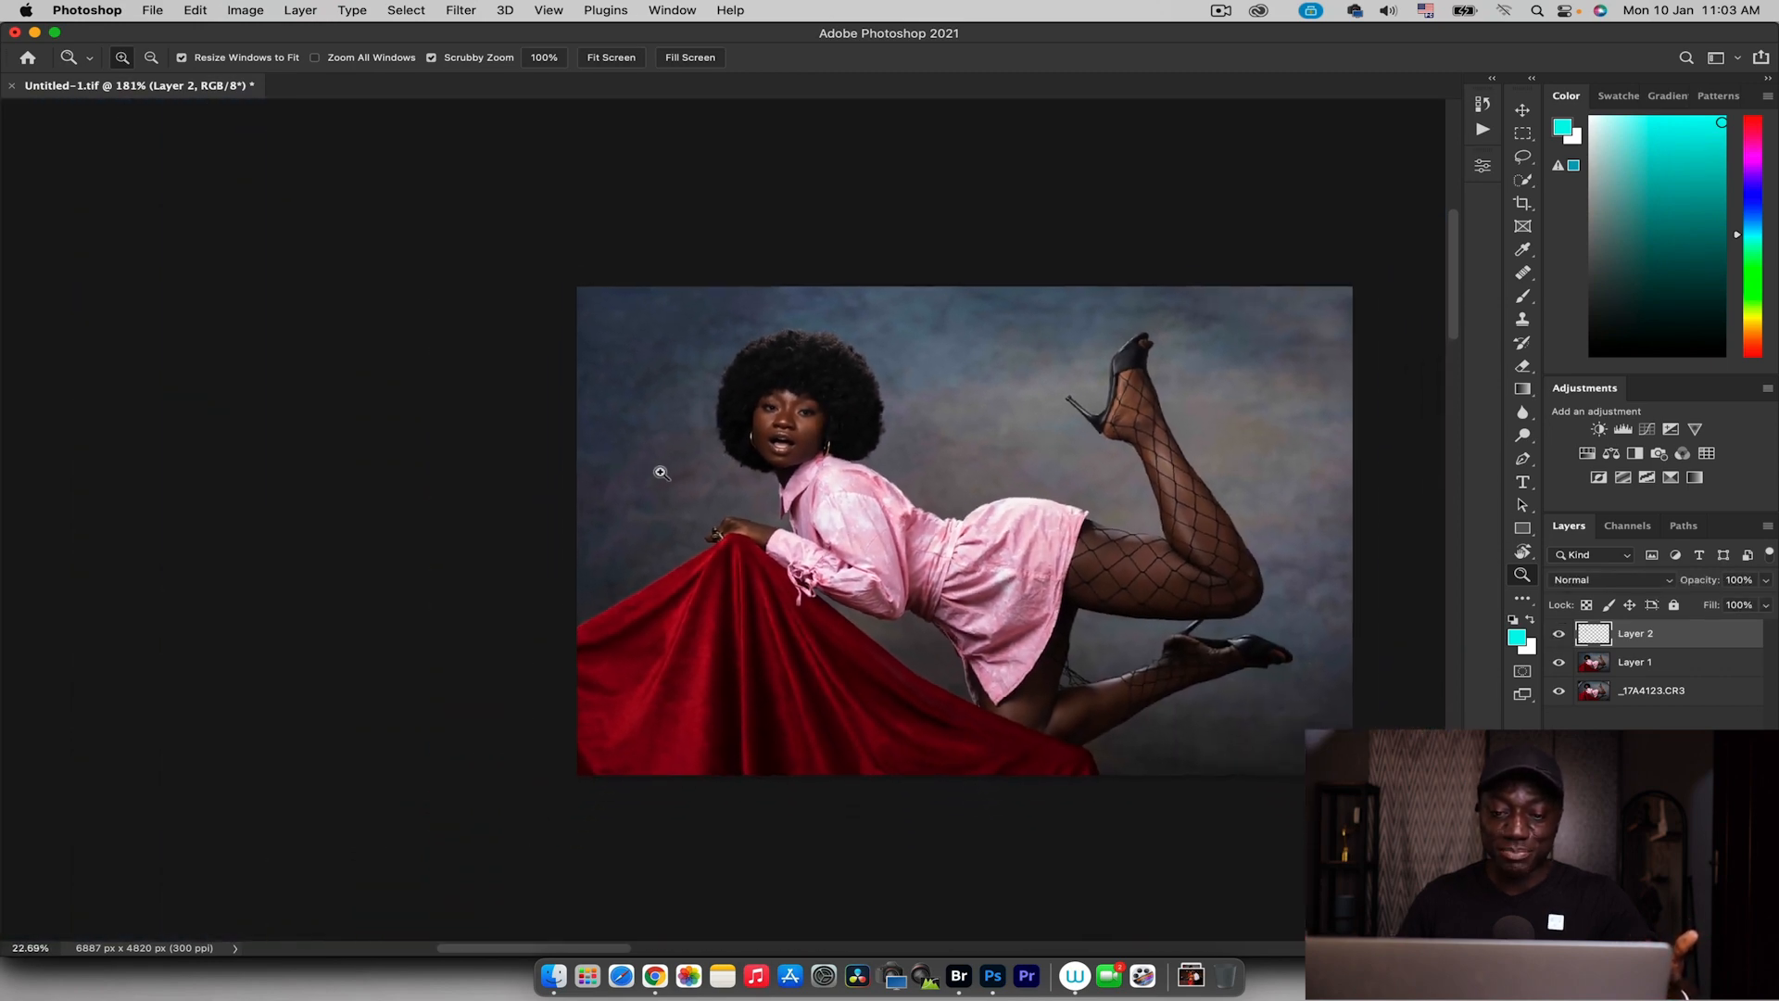
drag(1179, 429, 1227, 437)
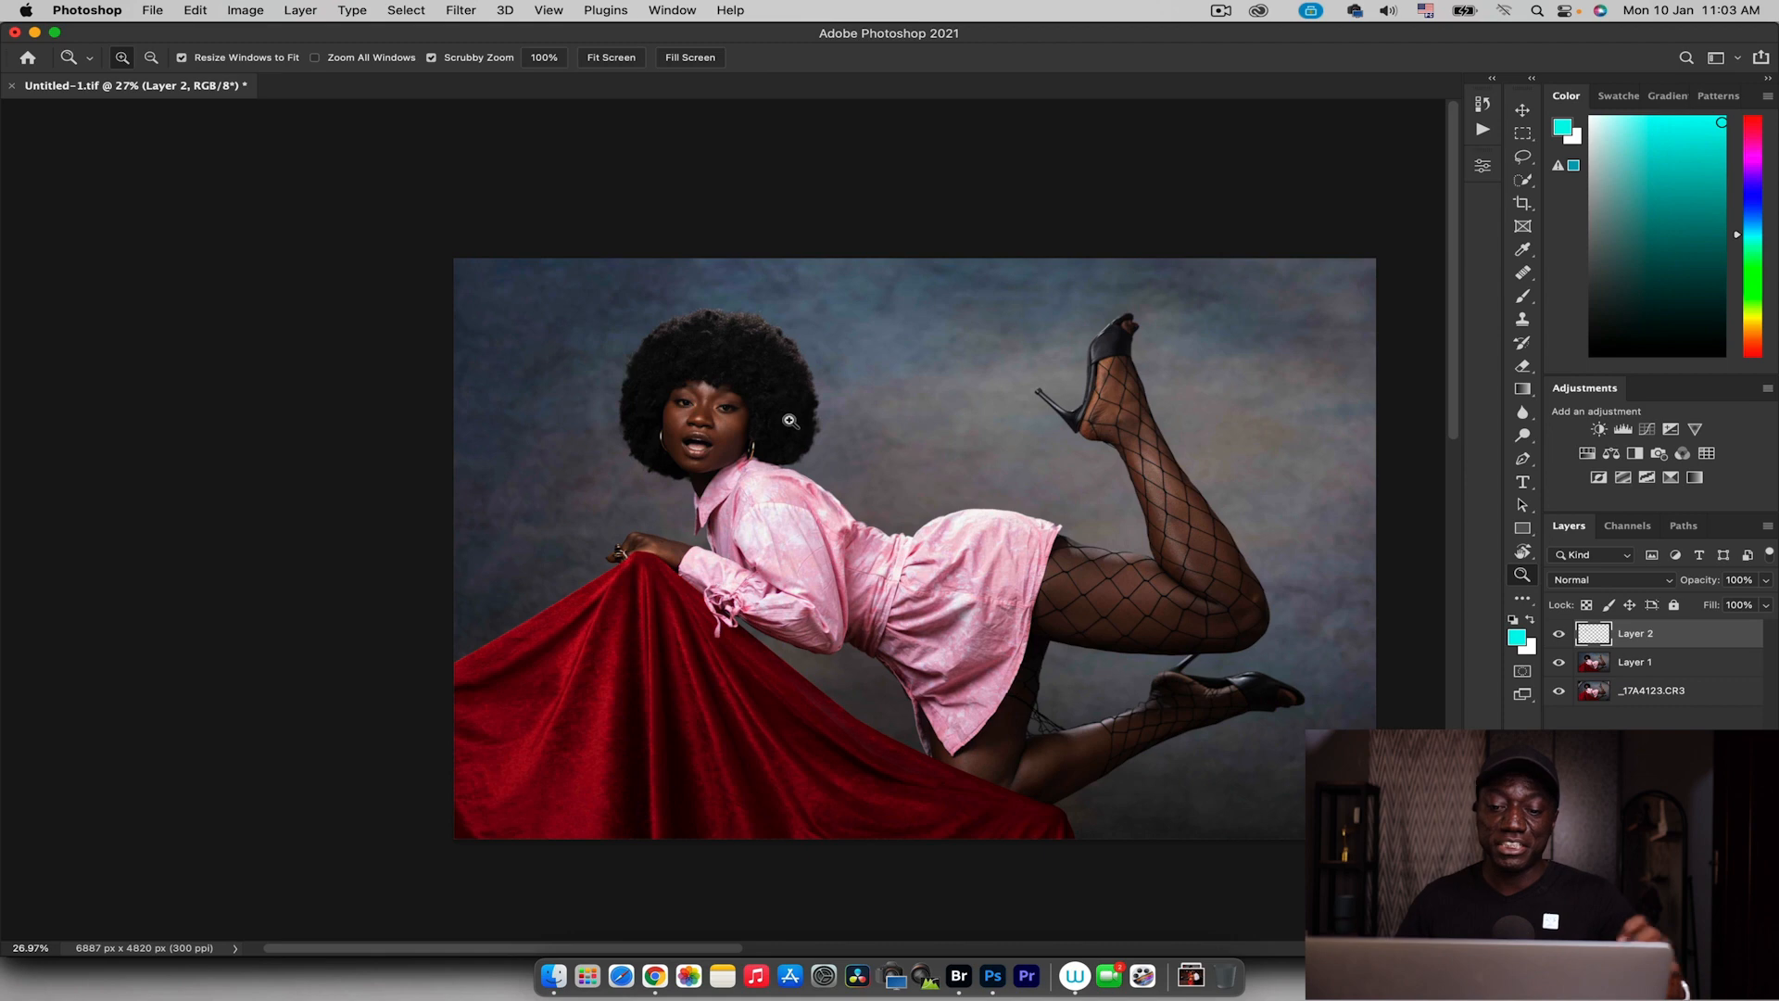
drag(854, 372, 718, 329)
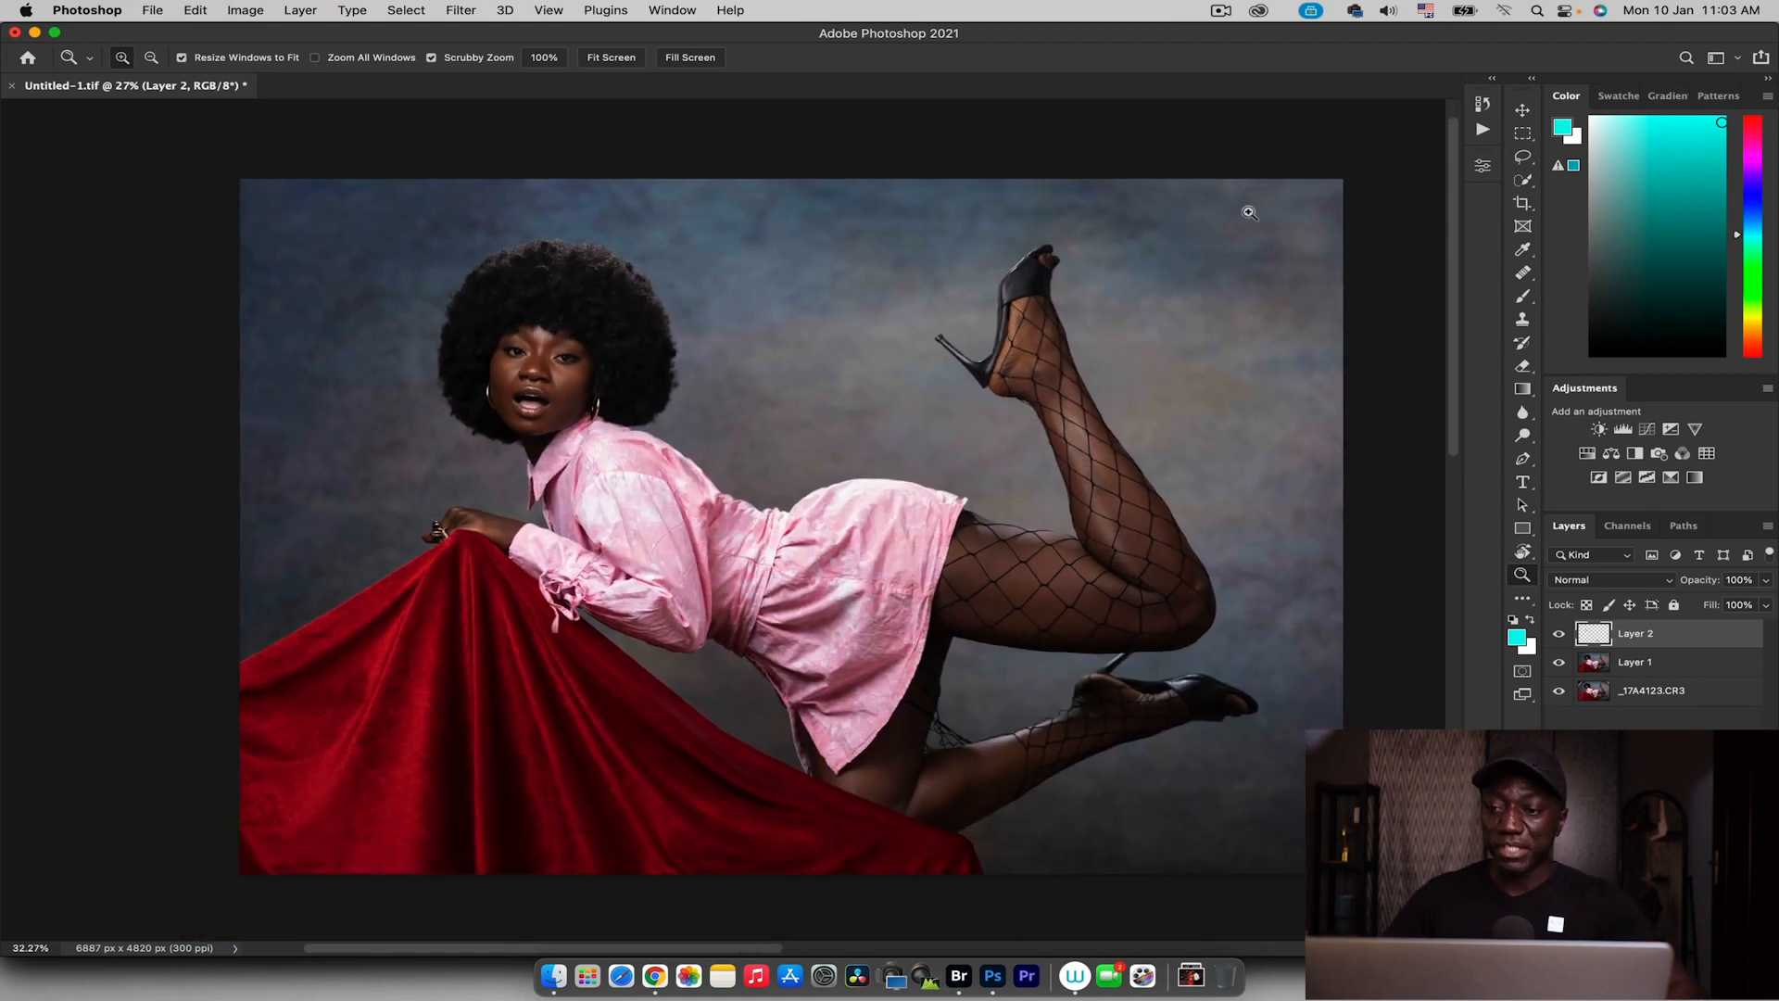
click(1483, 129)
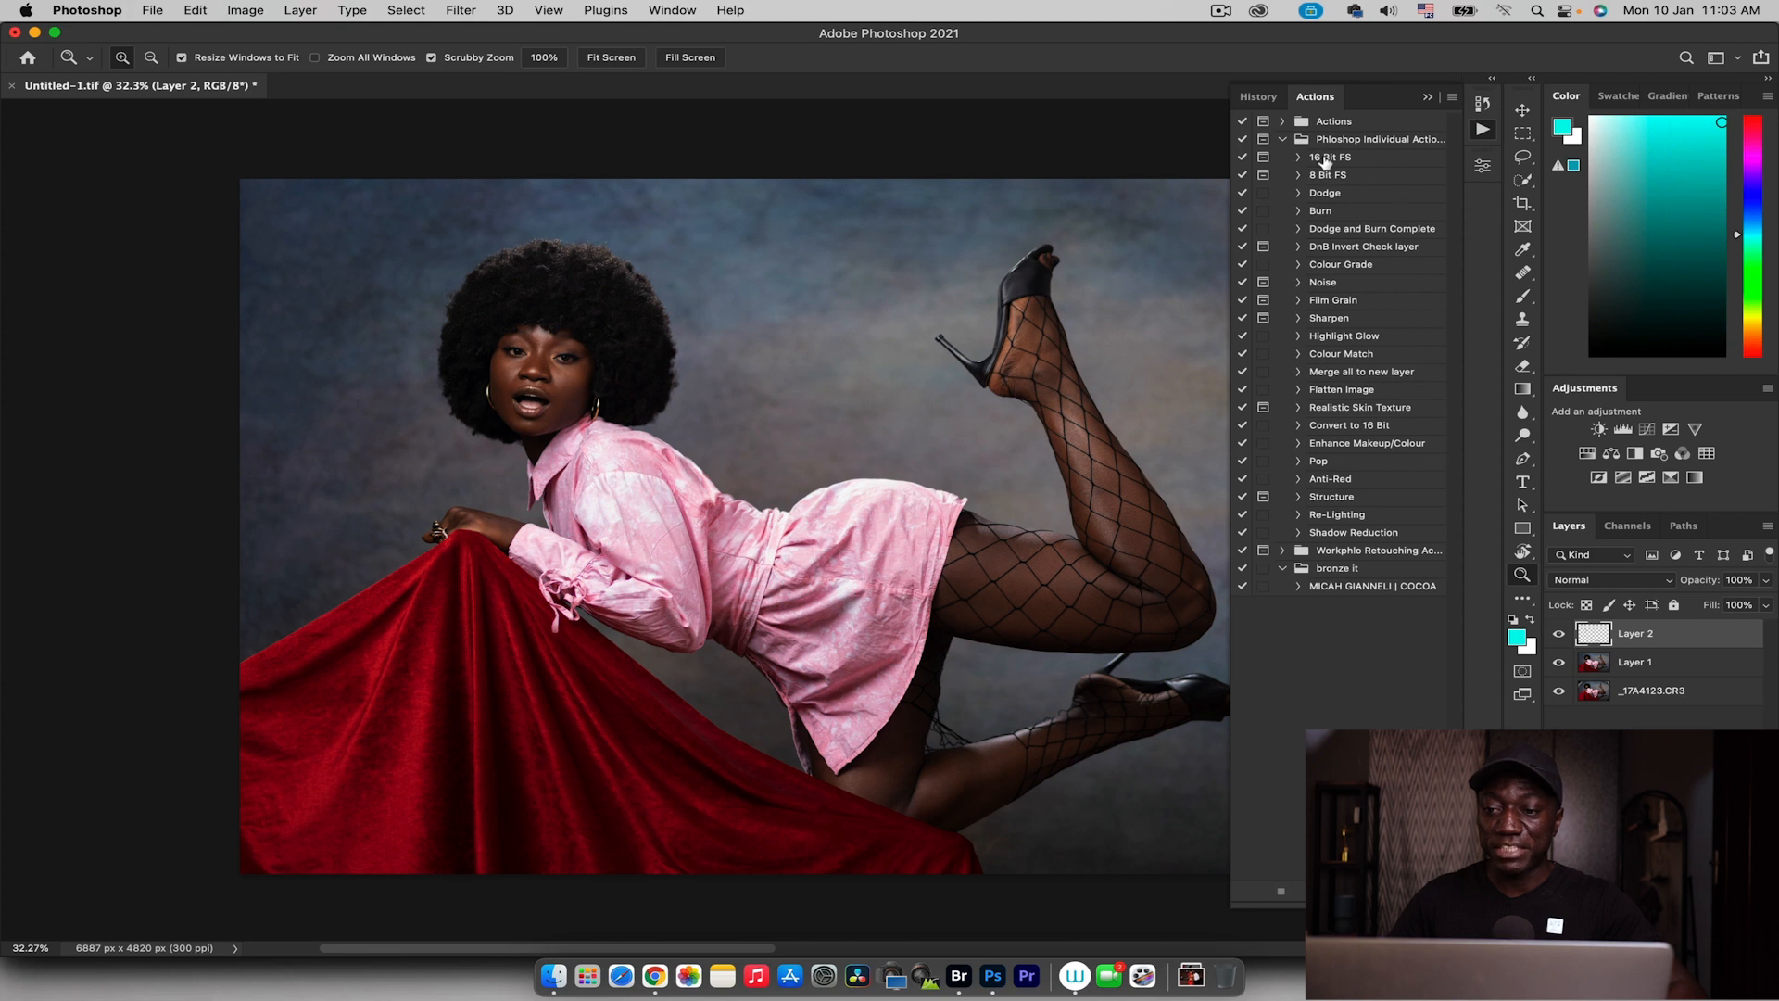
click(1327, 160)
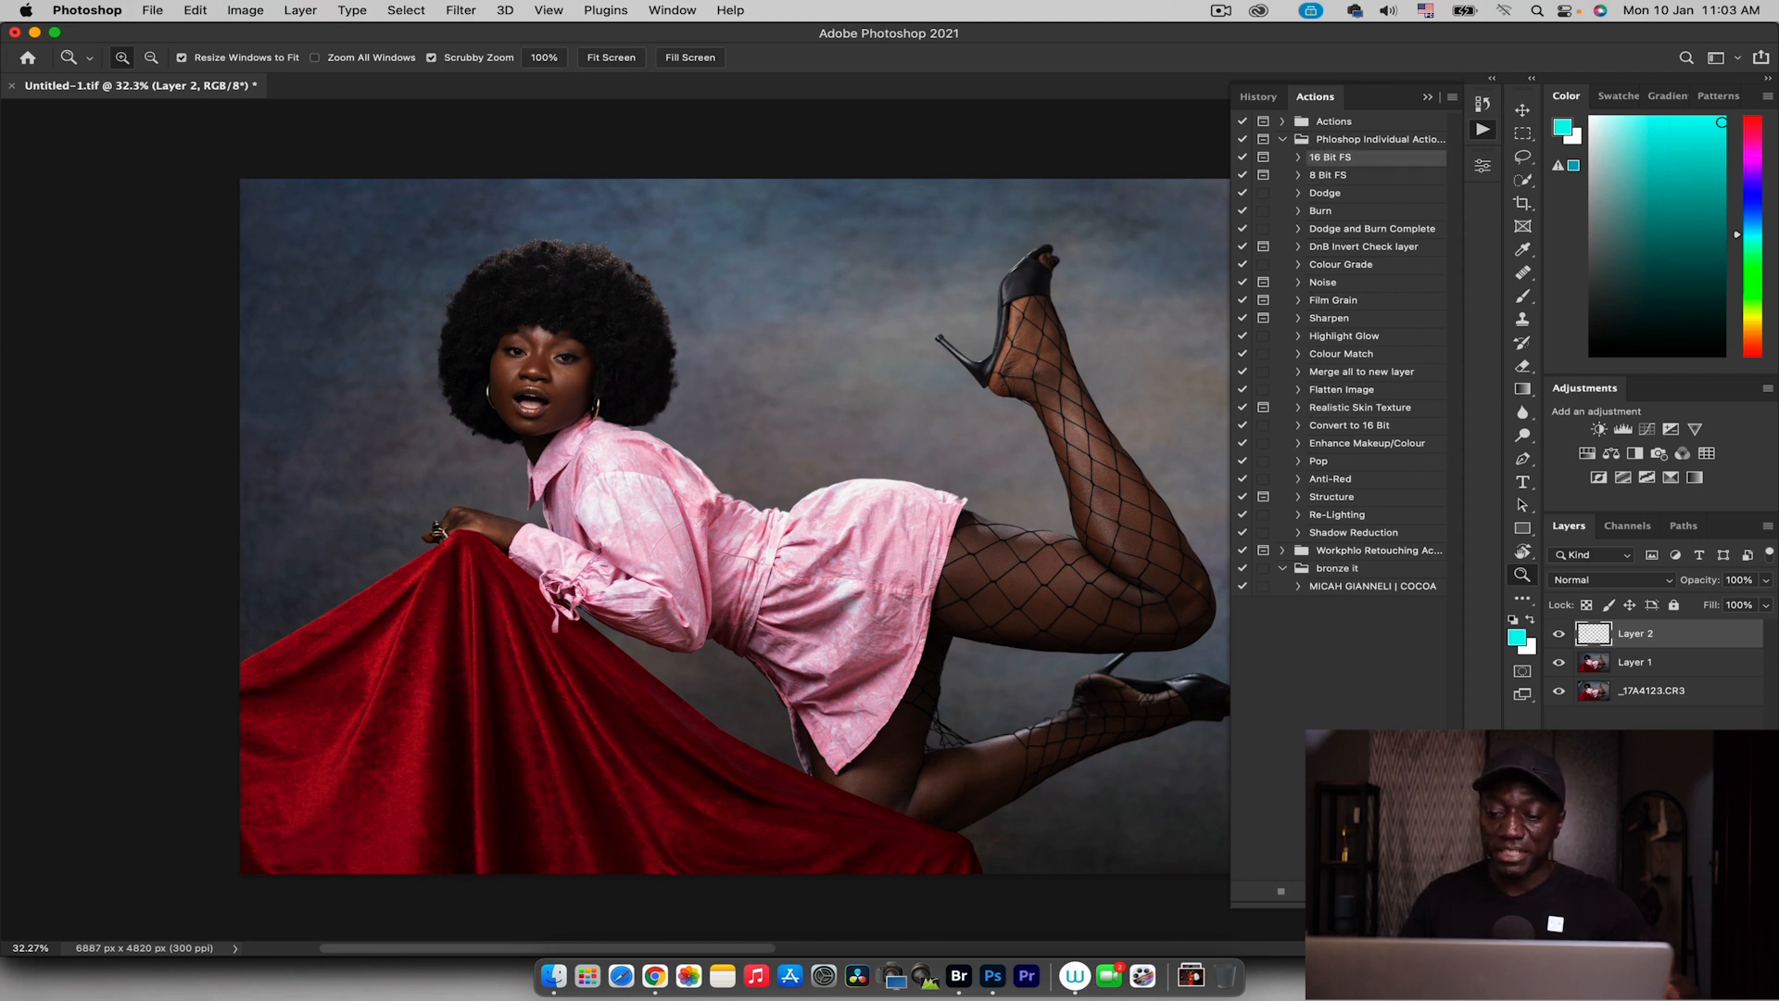
click(1343, 890)
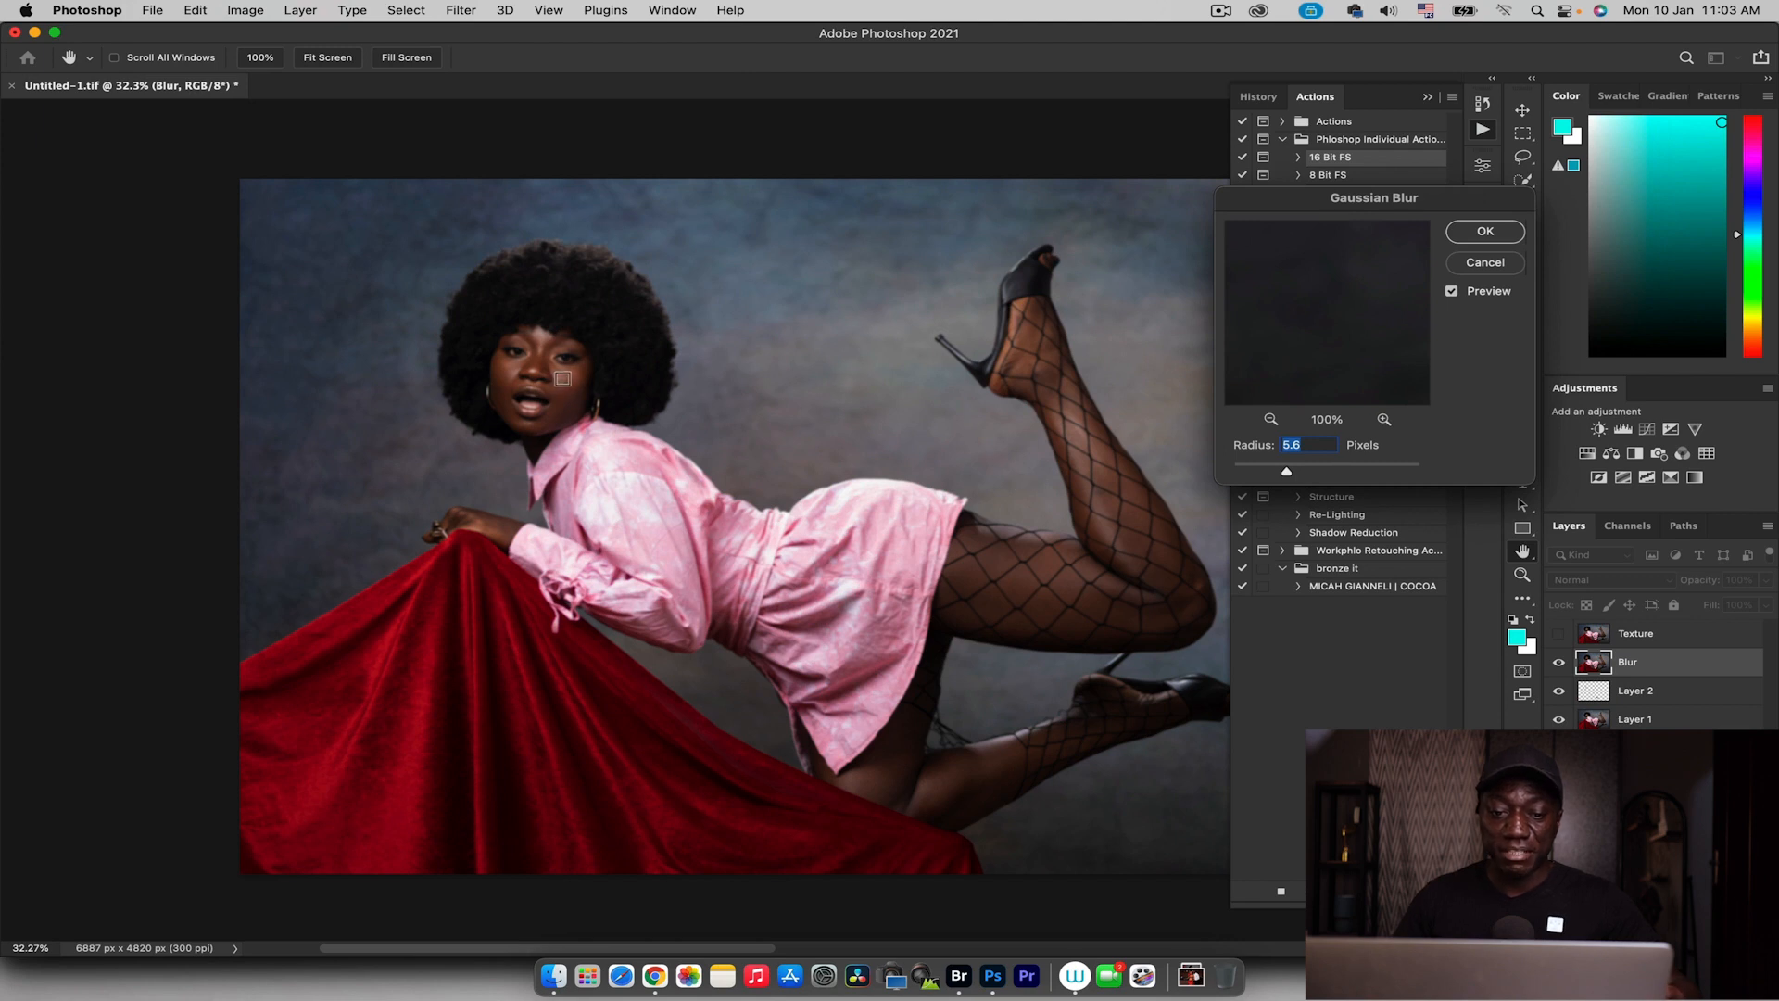
click(562, 384)
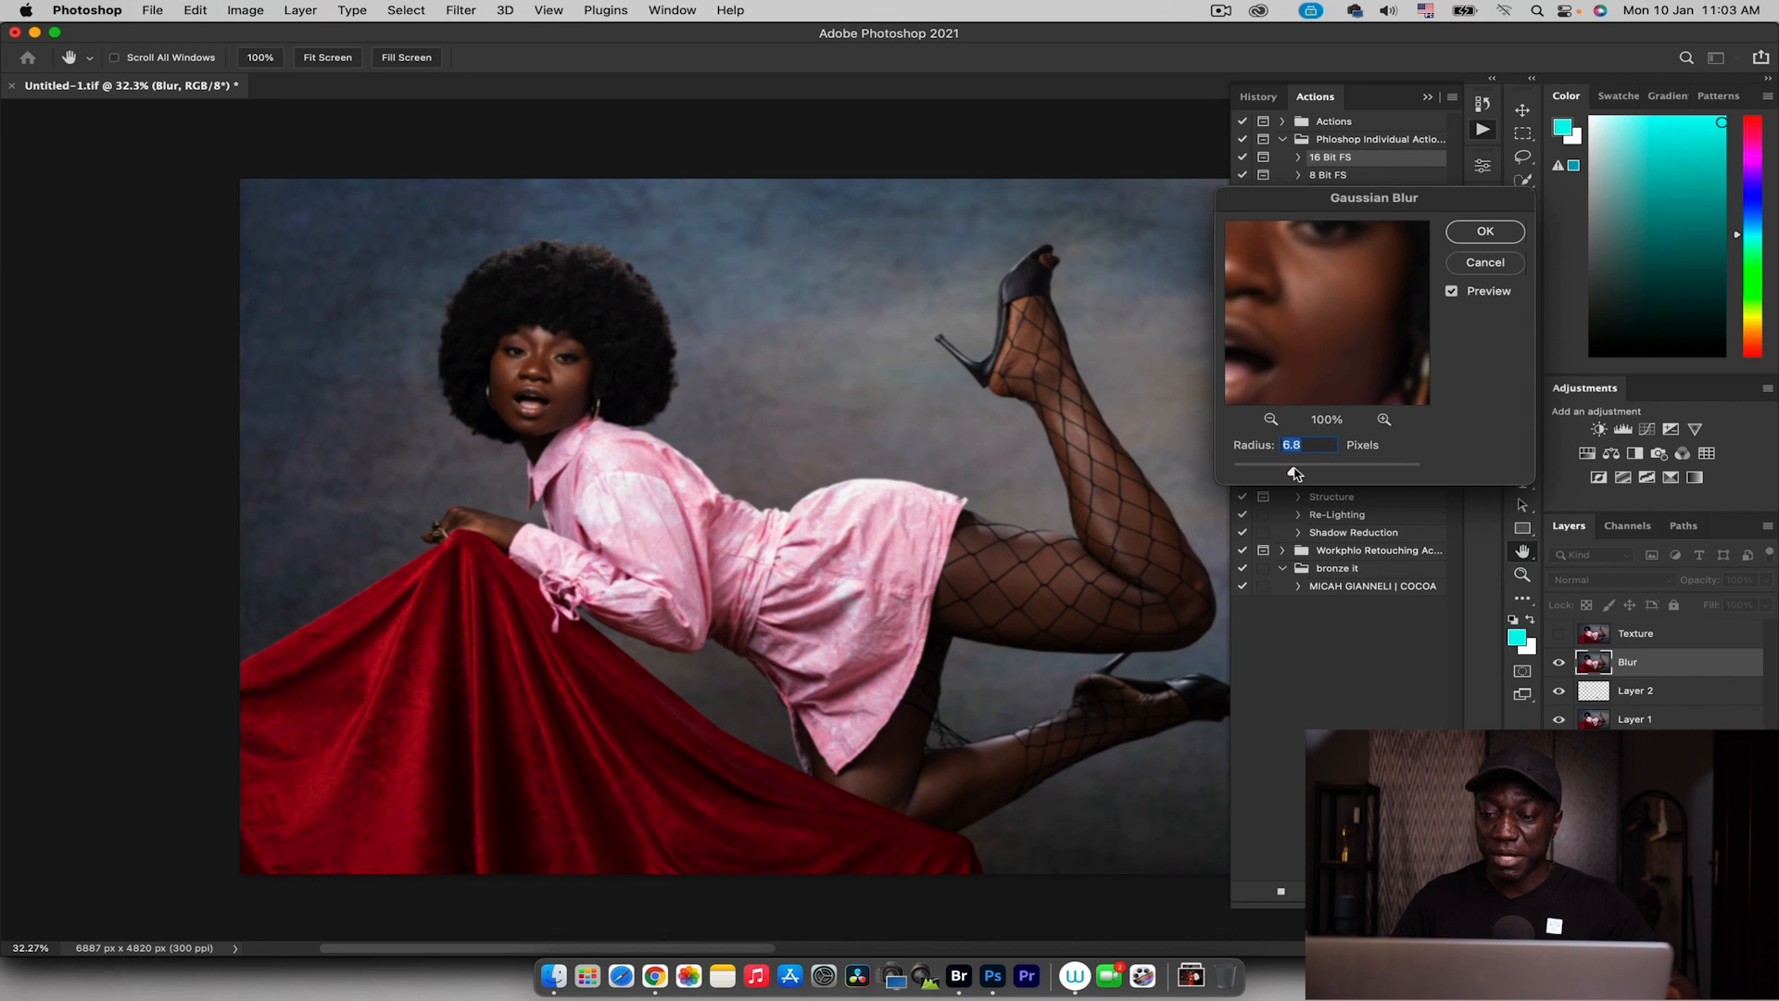
click(1469, 237)
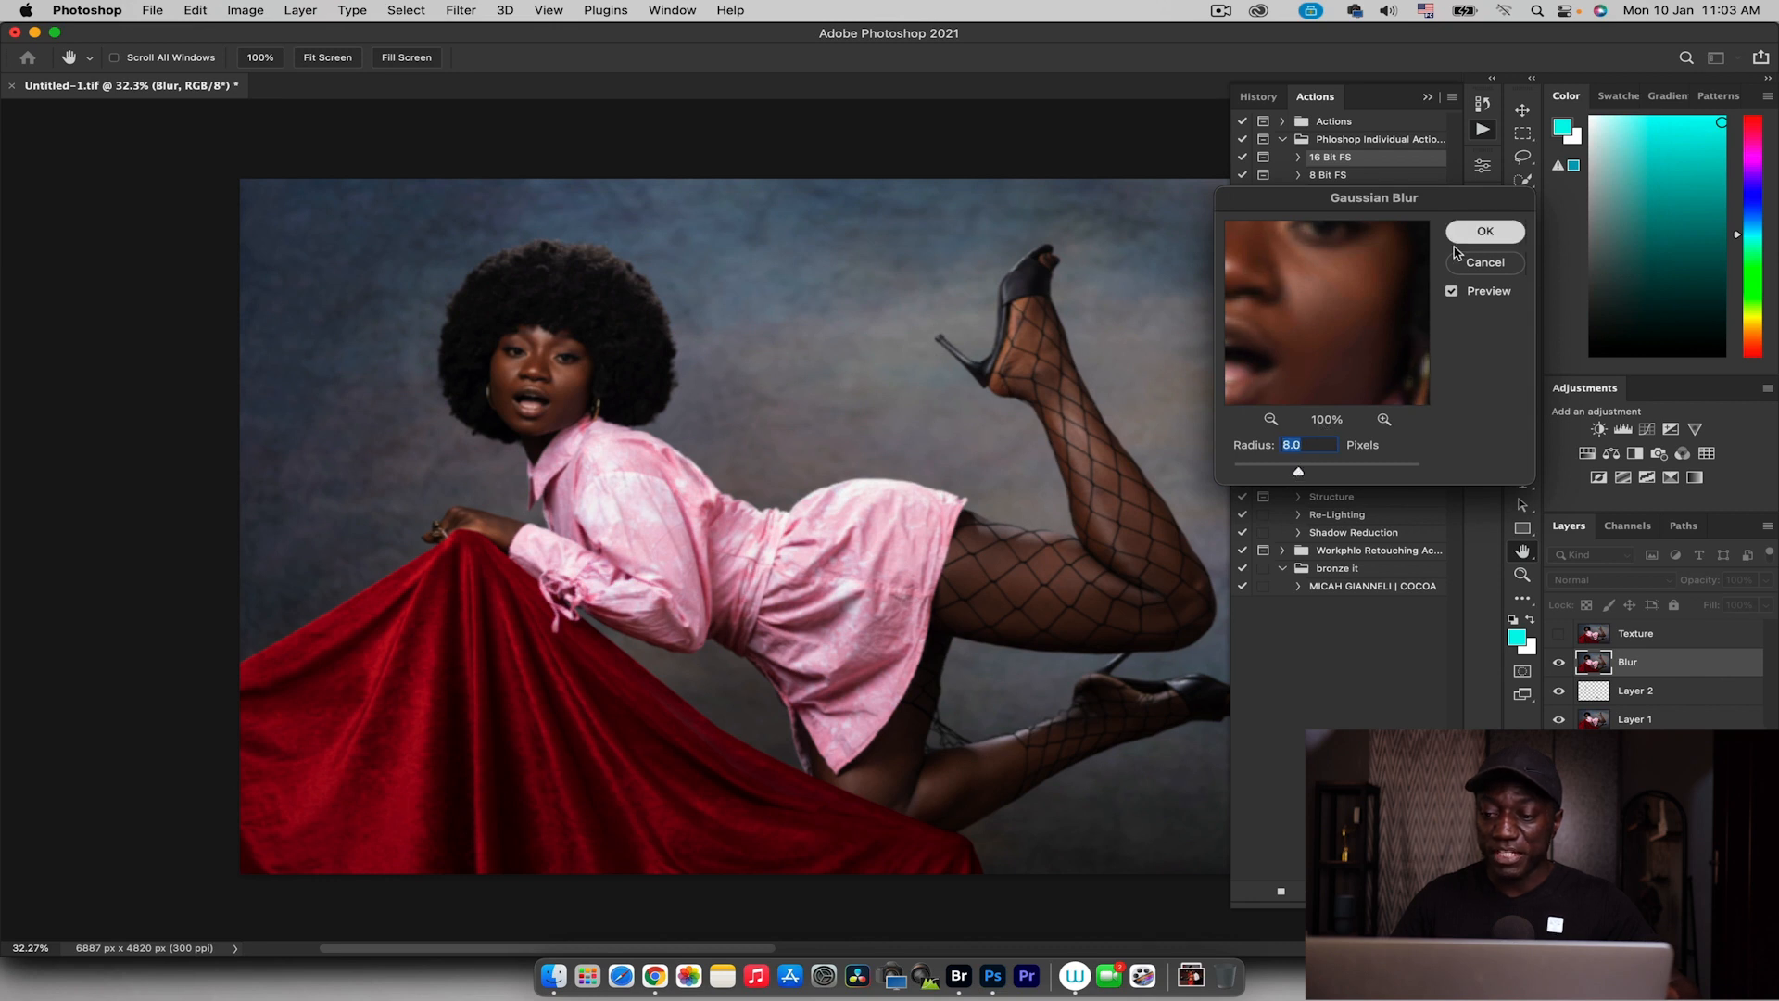
Increase the contrast of Curves 1 in the FS Helper group, setting the shadow point to input 60, output 45 and raising the highlight point
click(1560, 630)
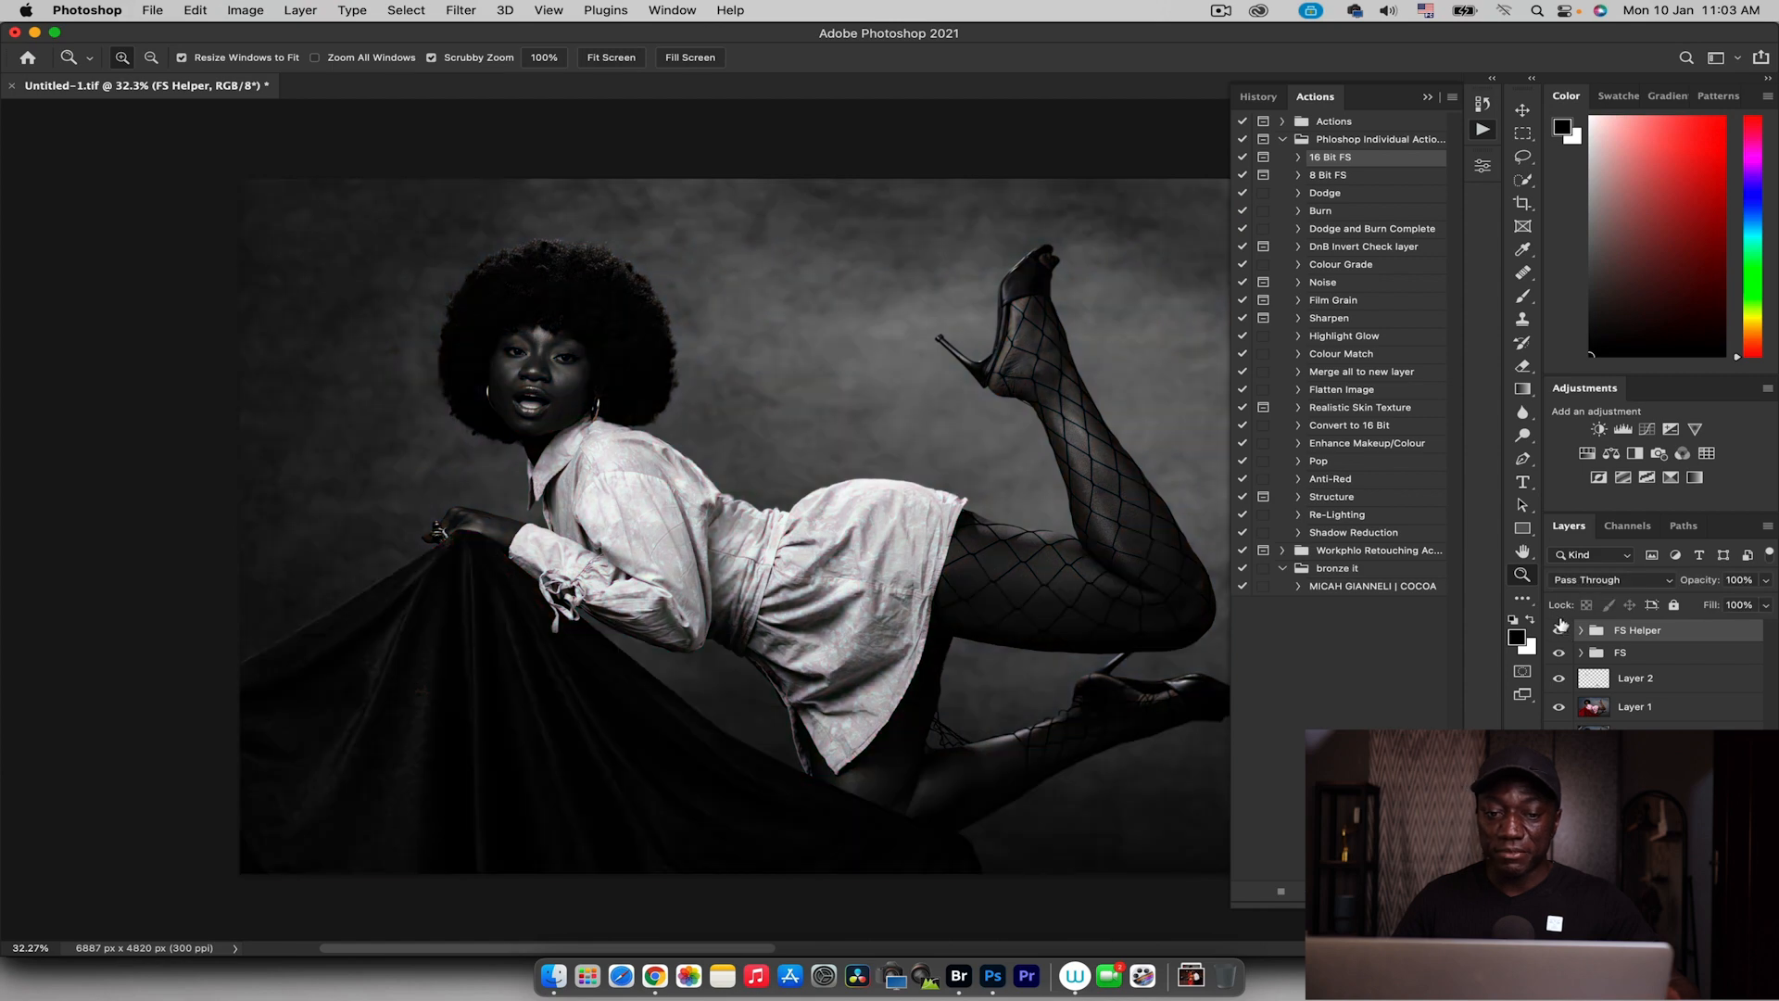
drag(544, 352, 655, 341)
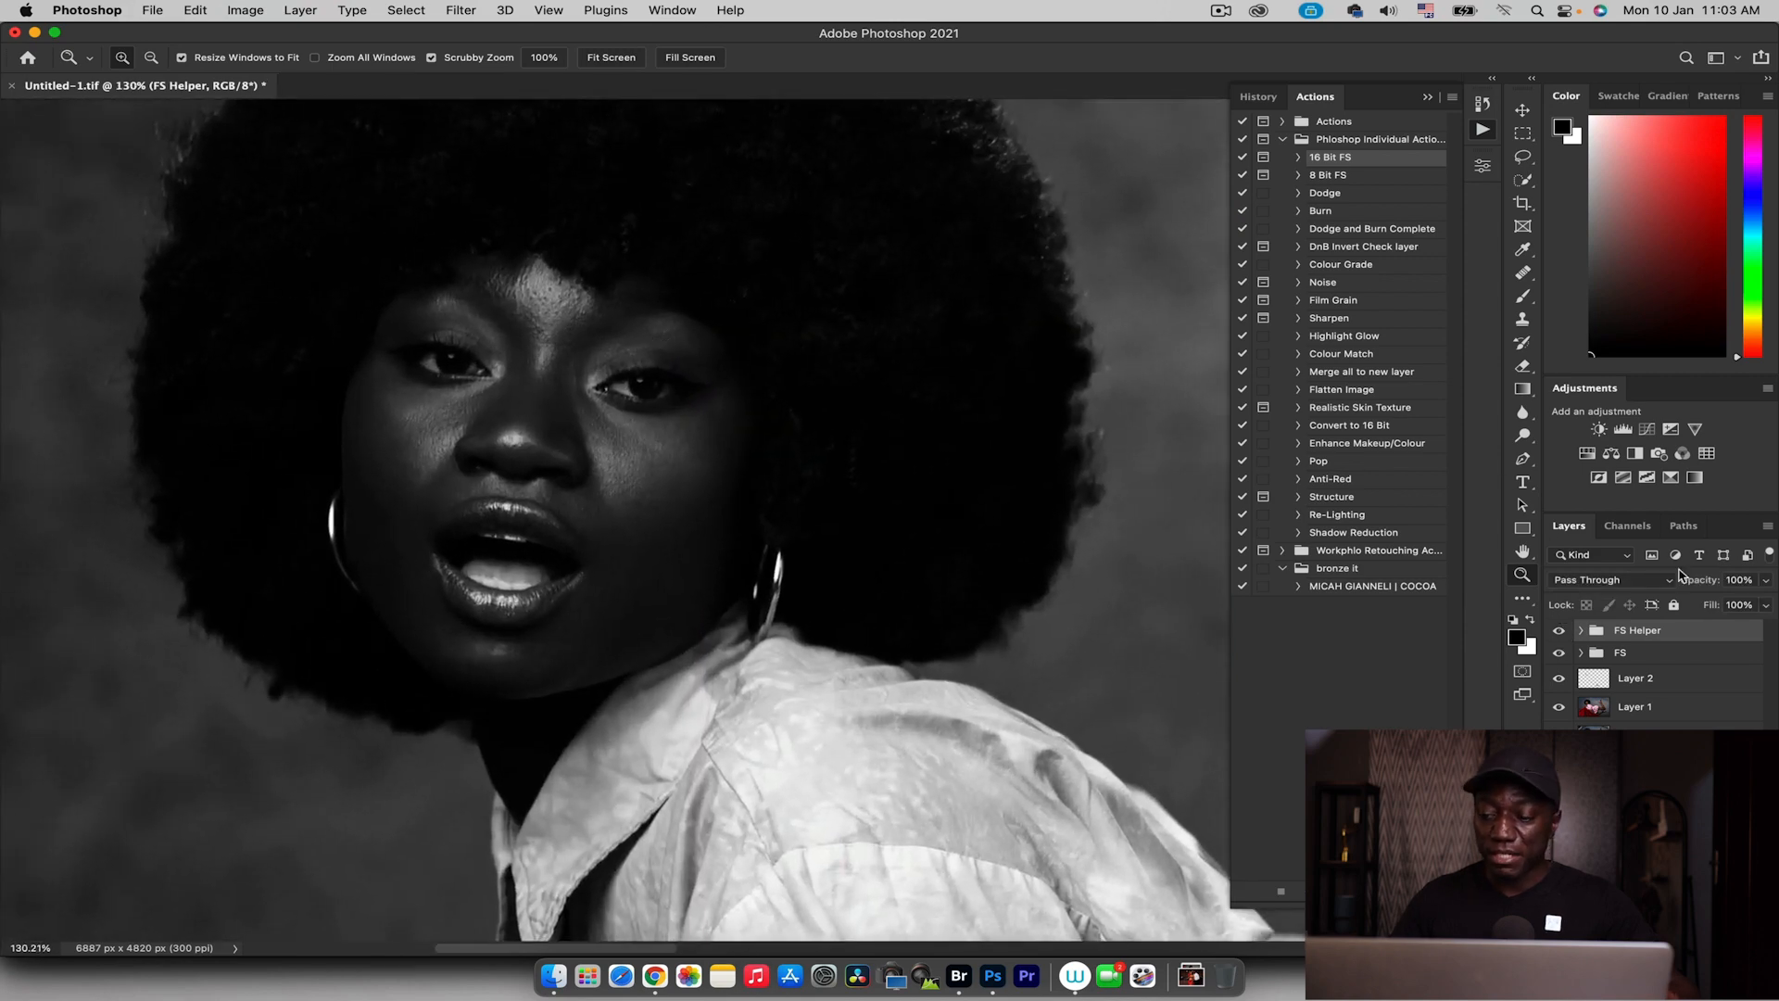
click(1582, 630)
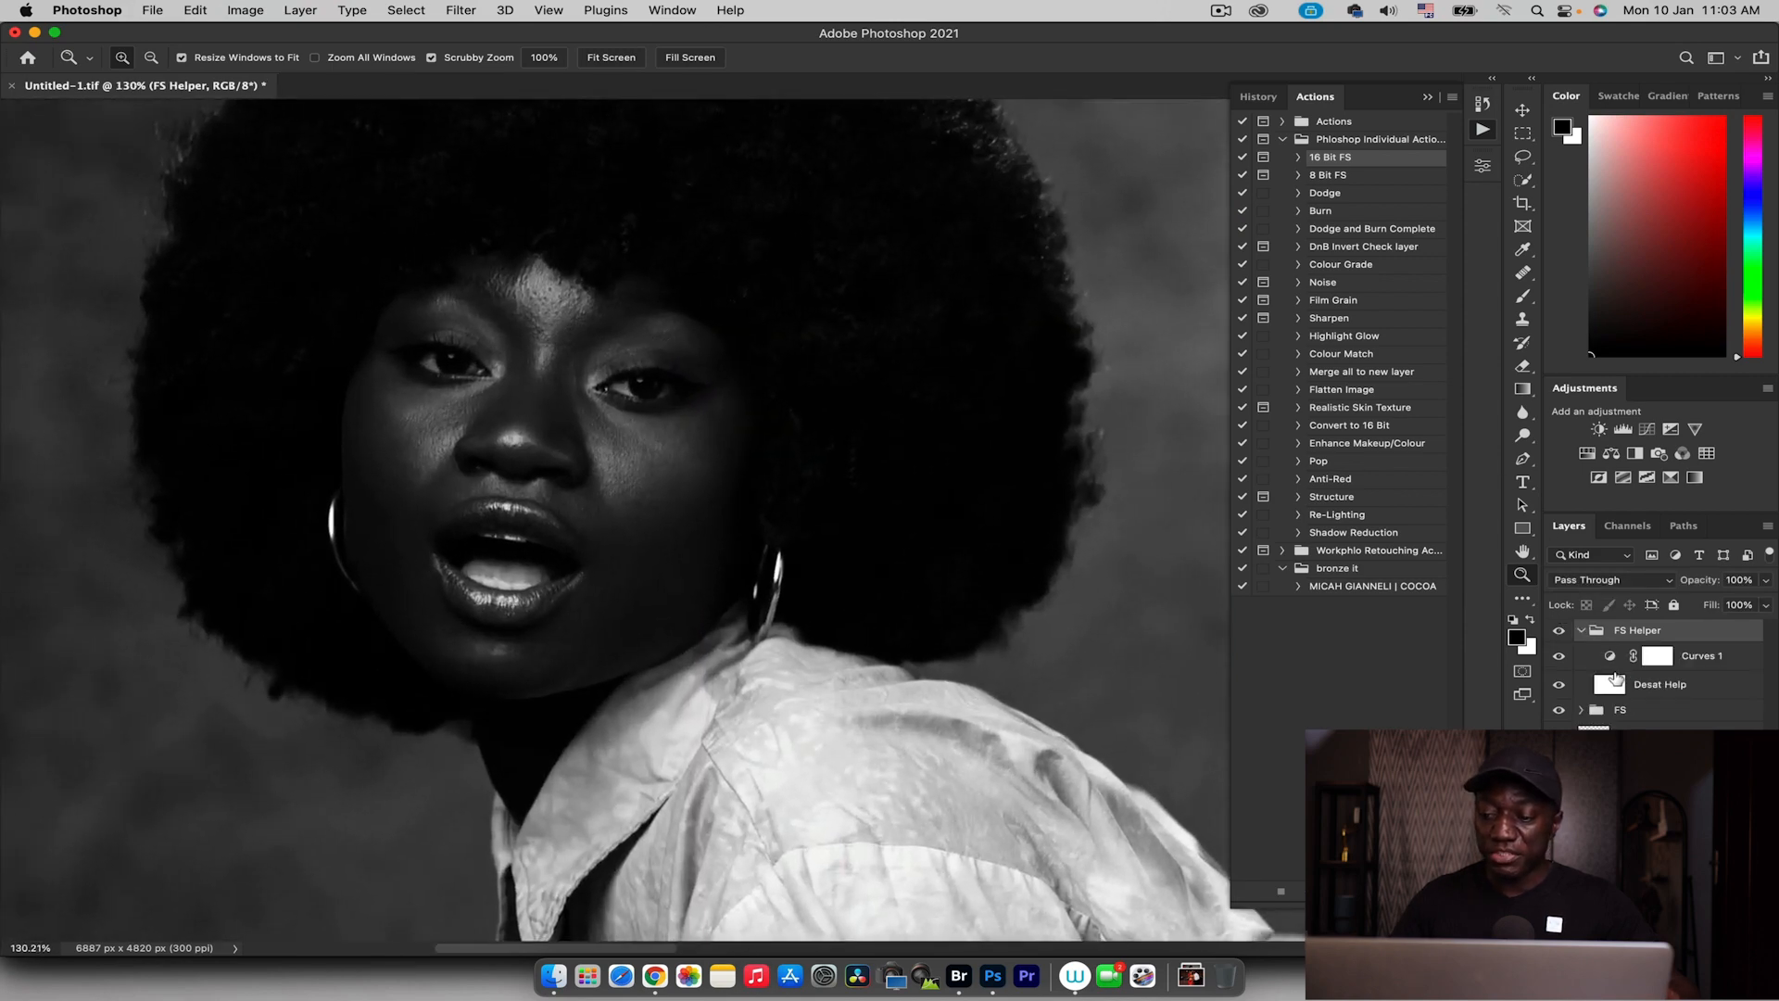
double_click(1610, 658)
drag(1341, 354, 1332, 345)
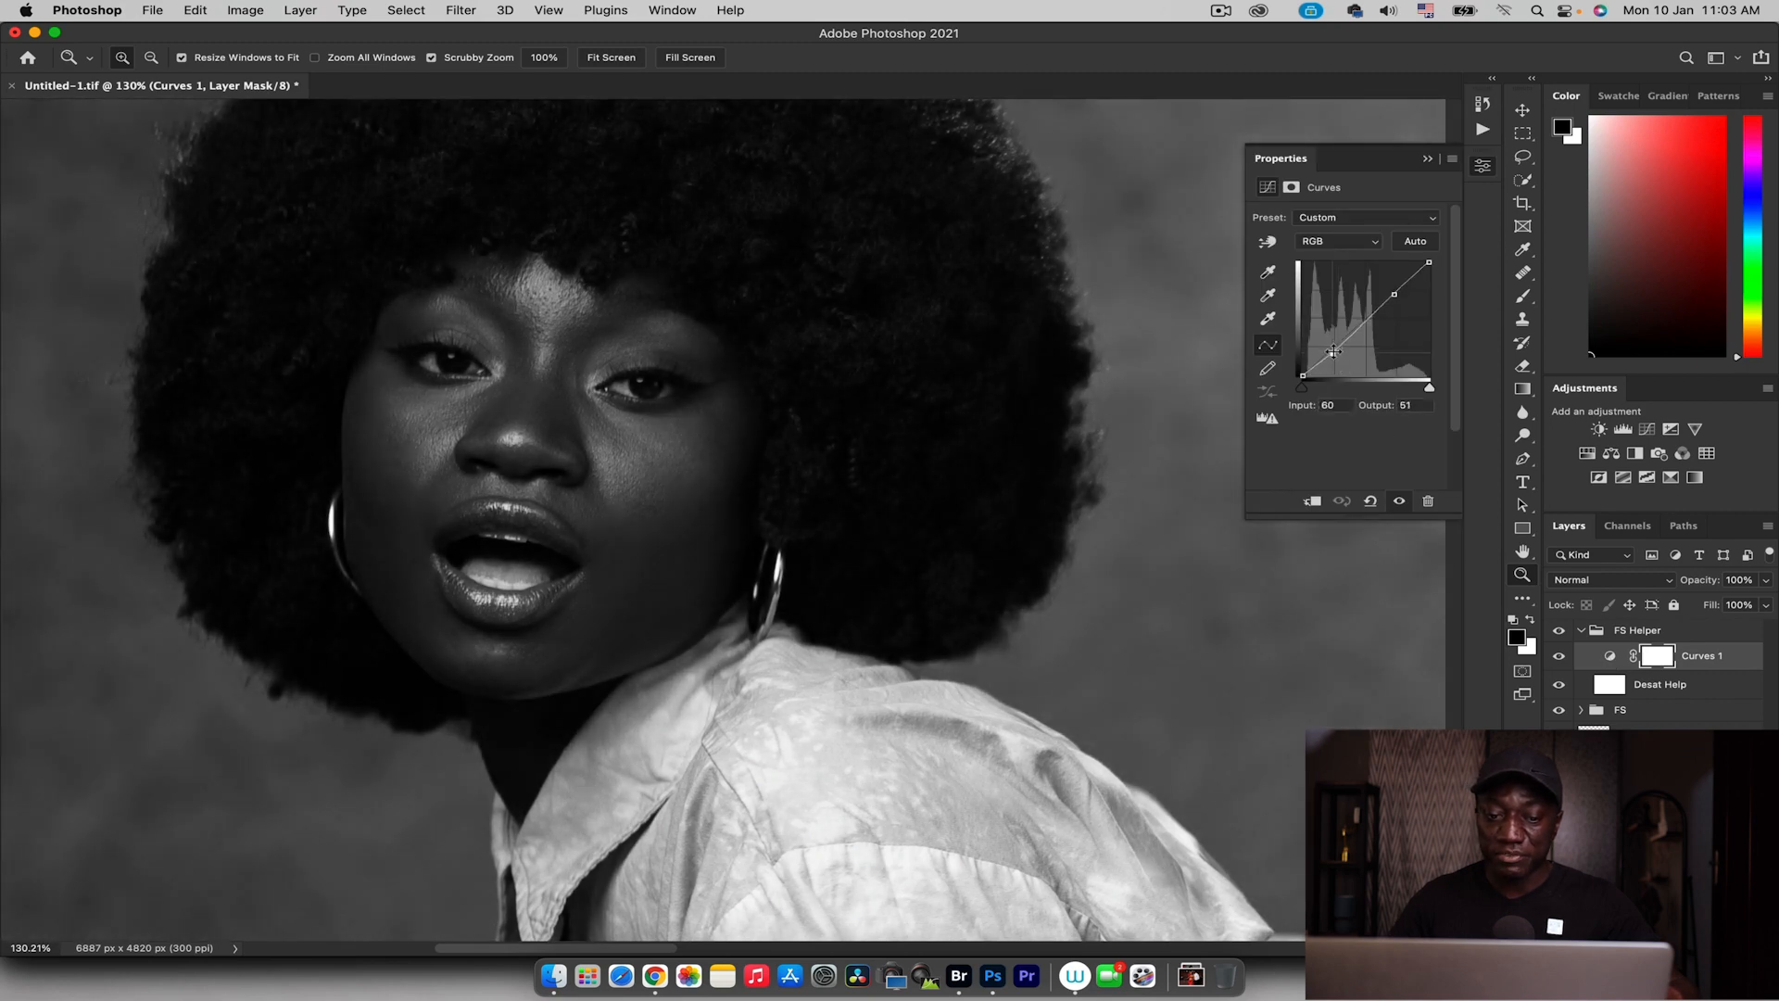
drag(1395, 294, 1392, 287)
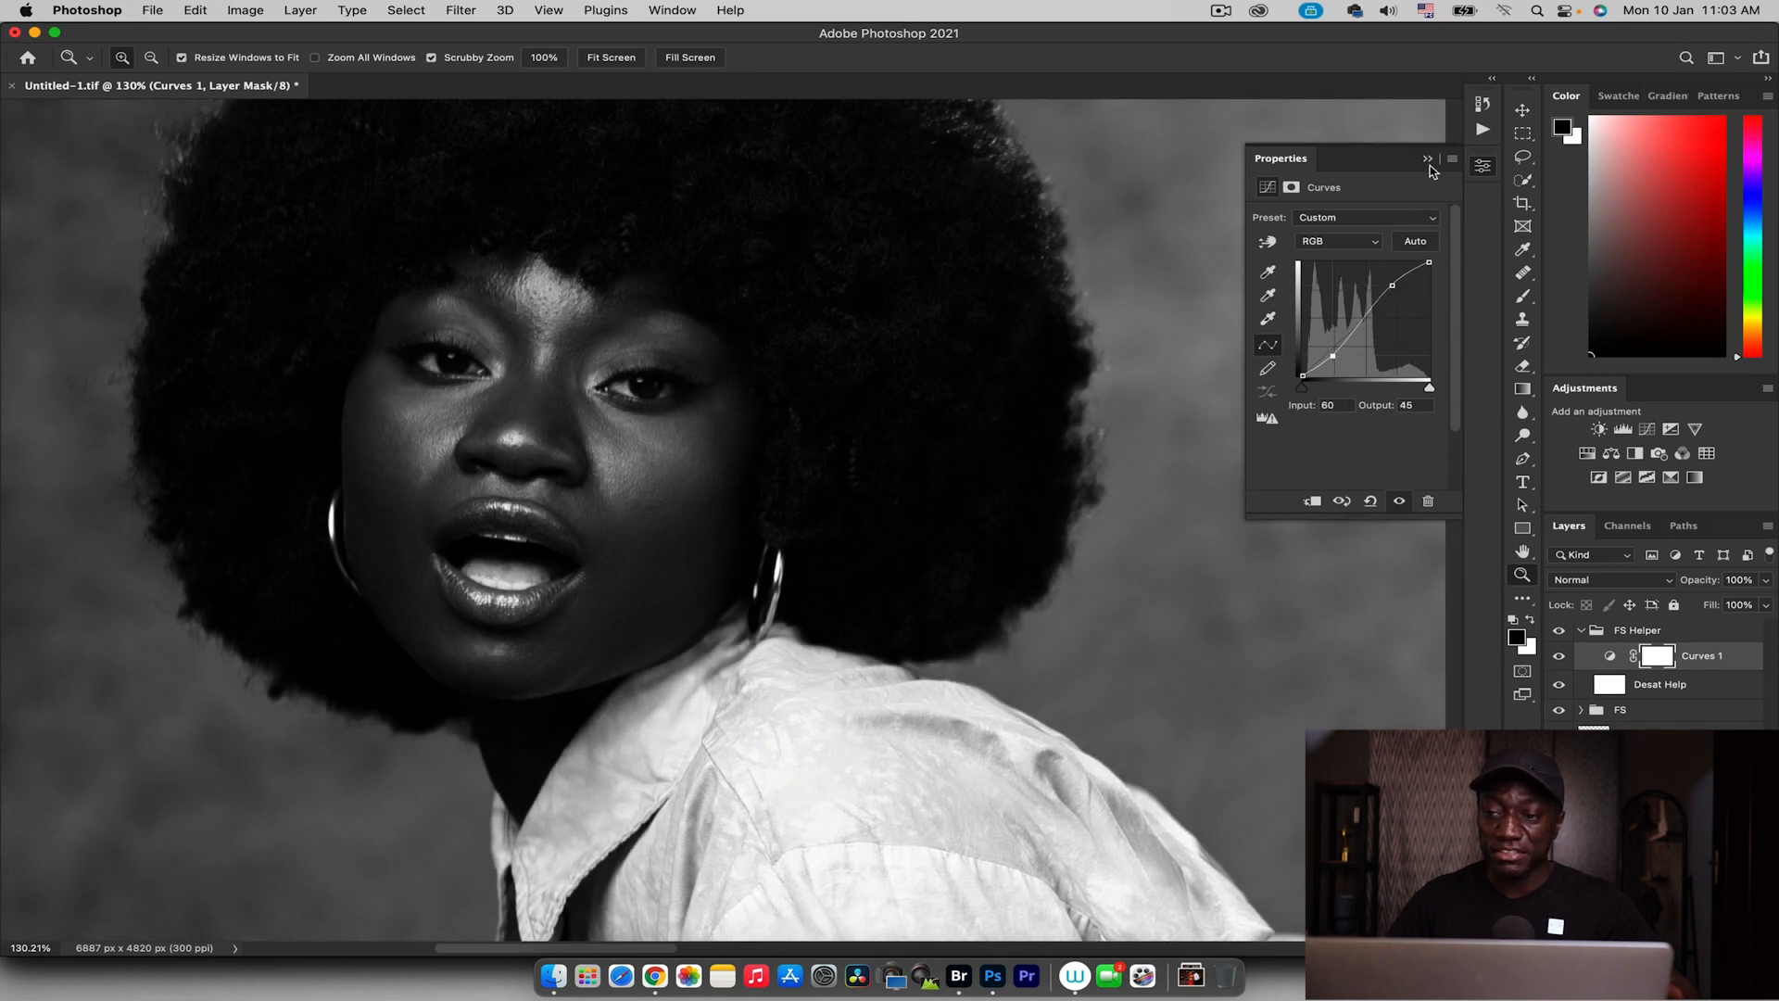
click(1430, 165)
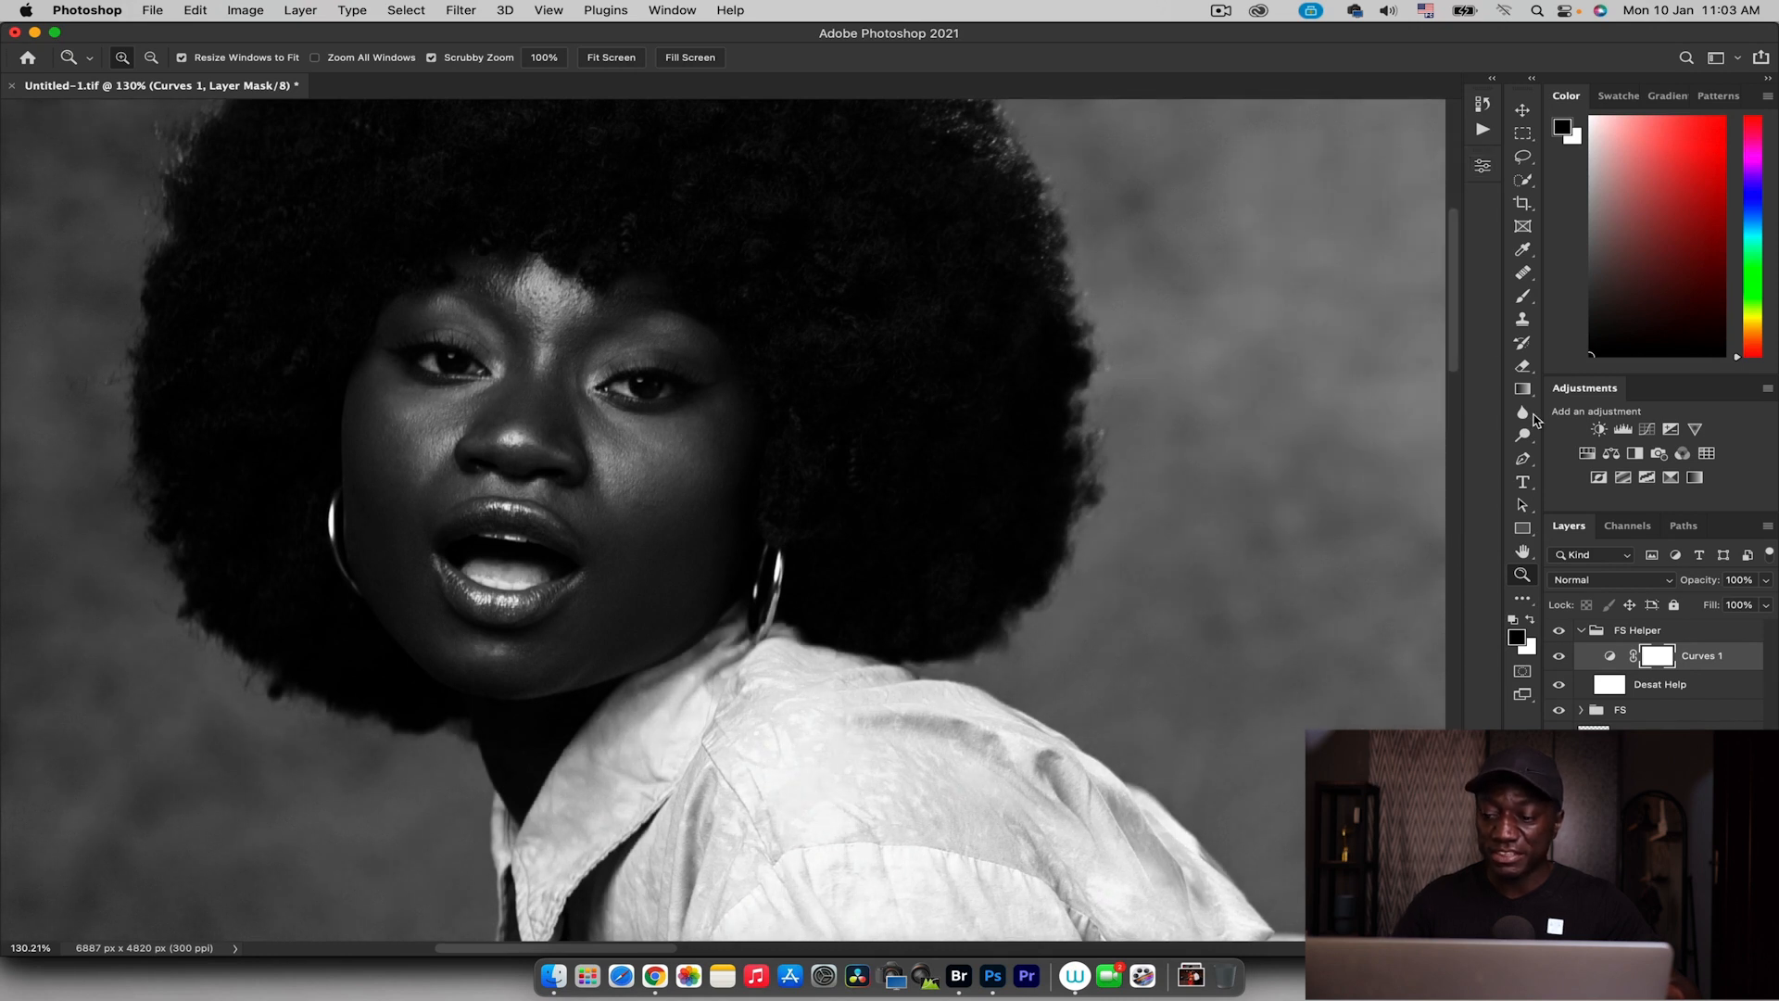
Smooth the cheek skin on the Blur copy layer with the Mixer Brush reduced to size 70
click(1673, 996)
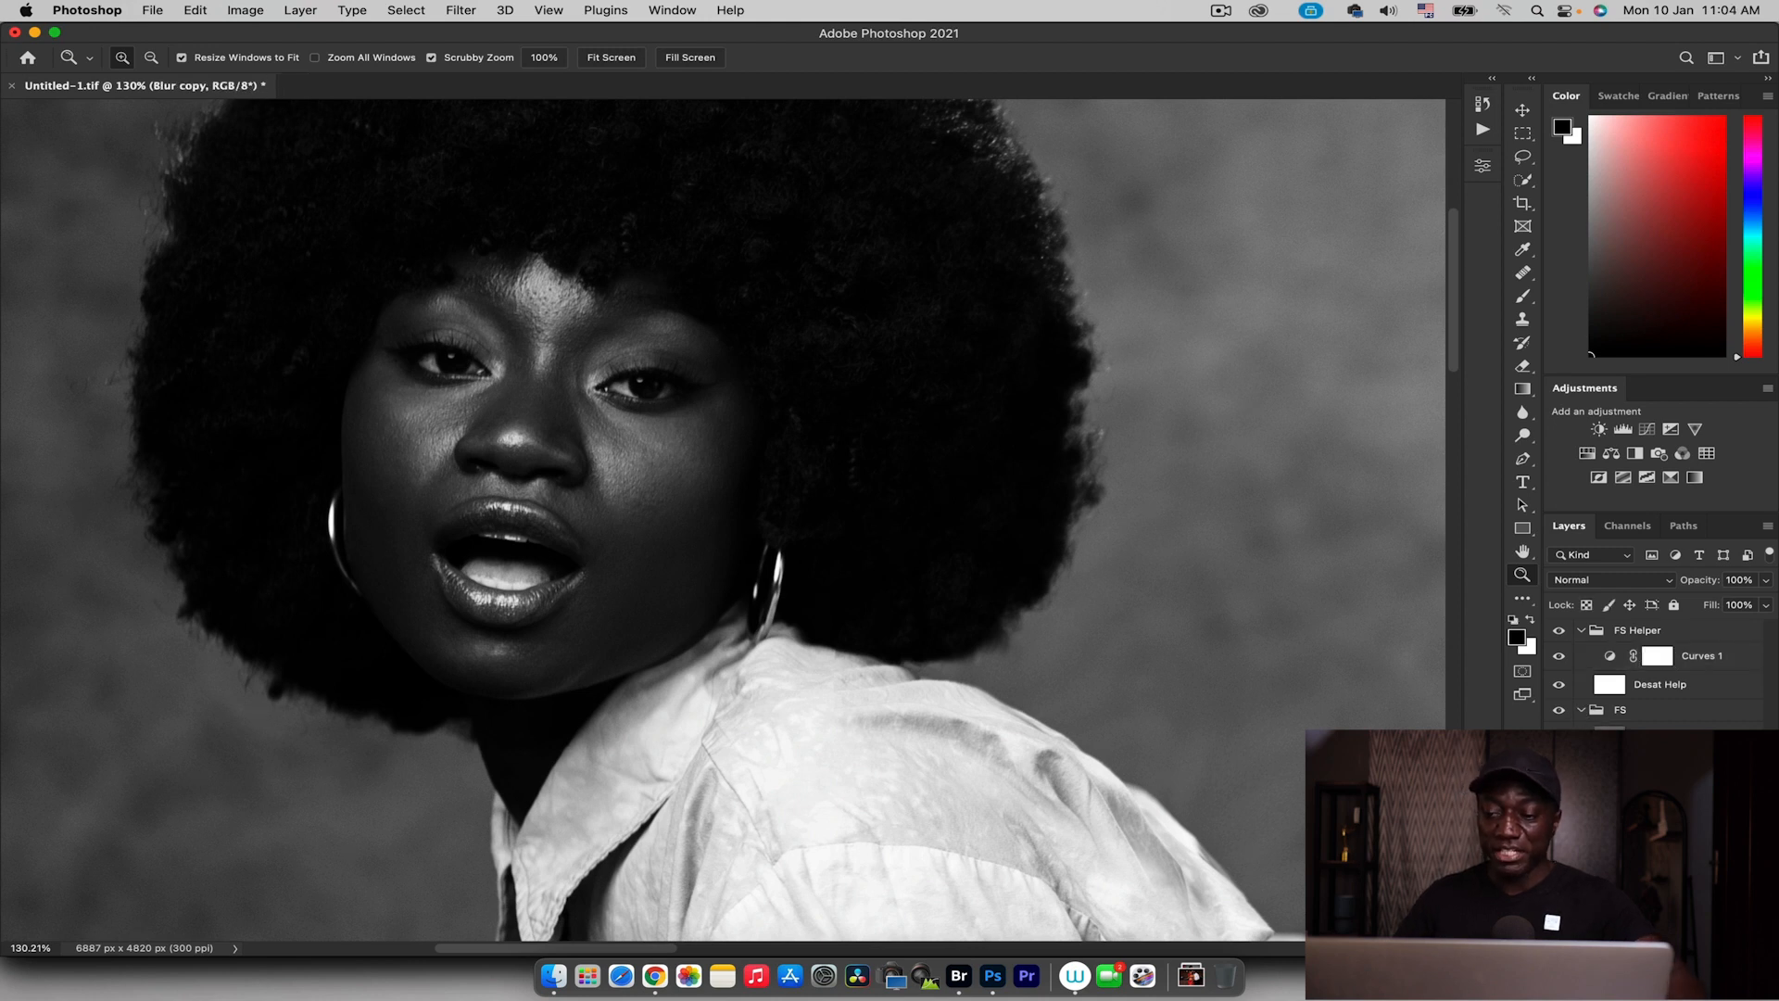
key(b)
right_click(1523, 298)
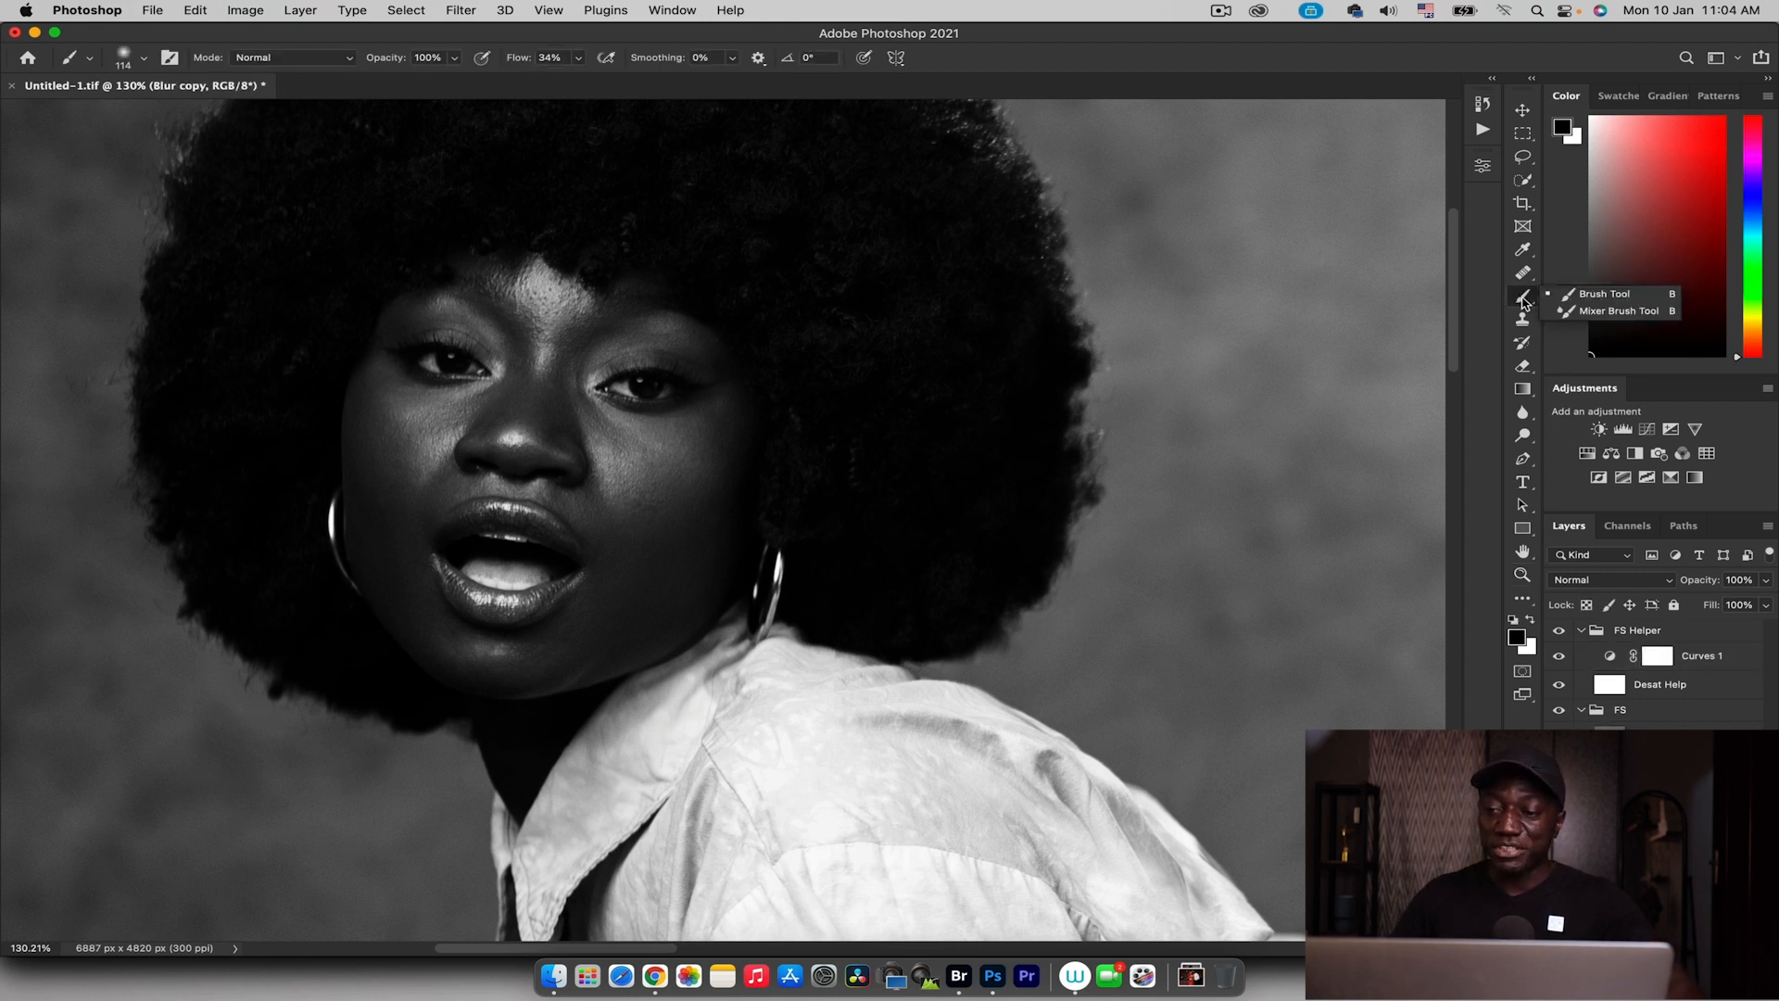
click(1572, 312)
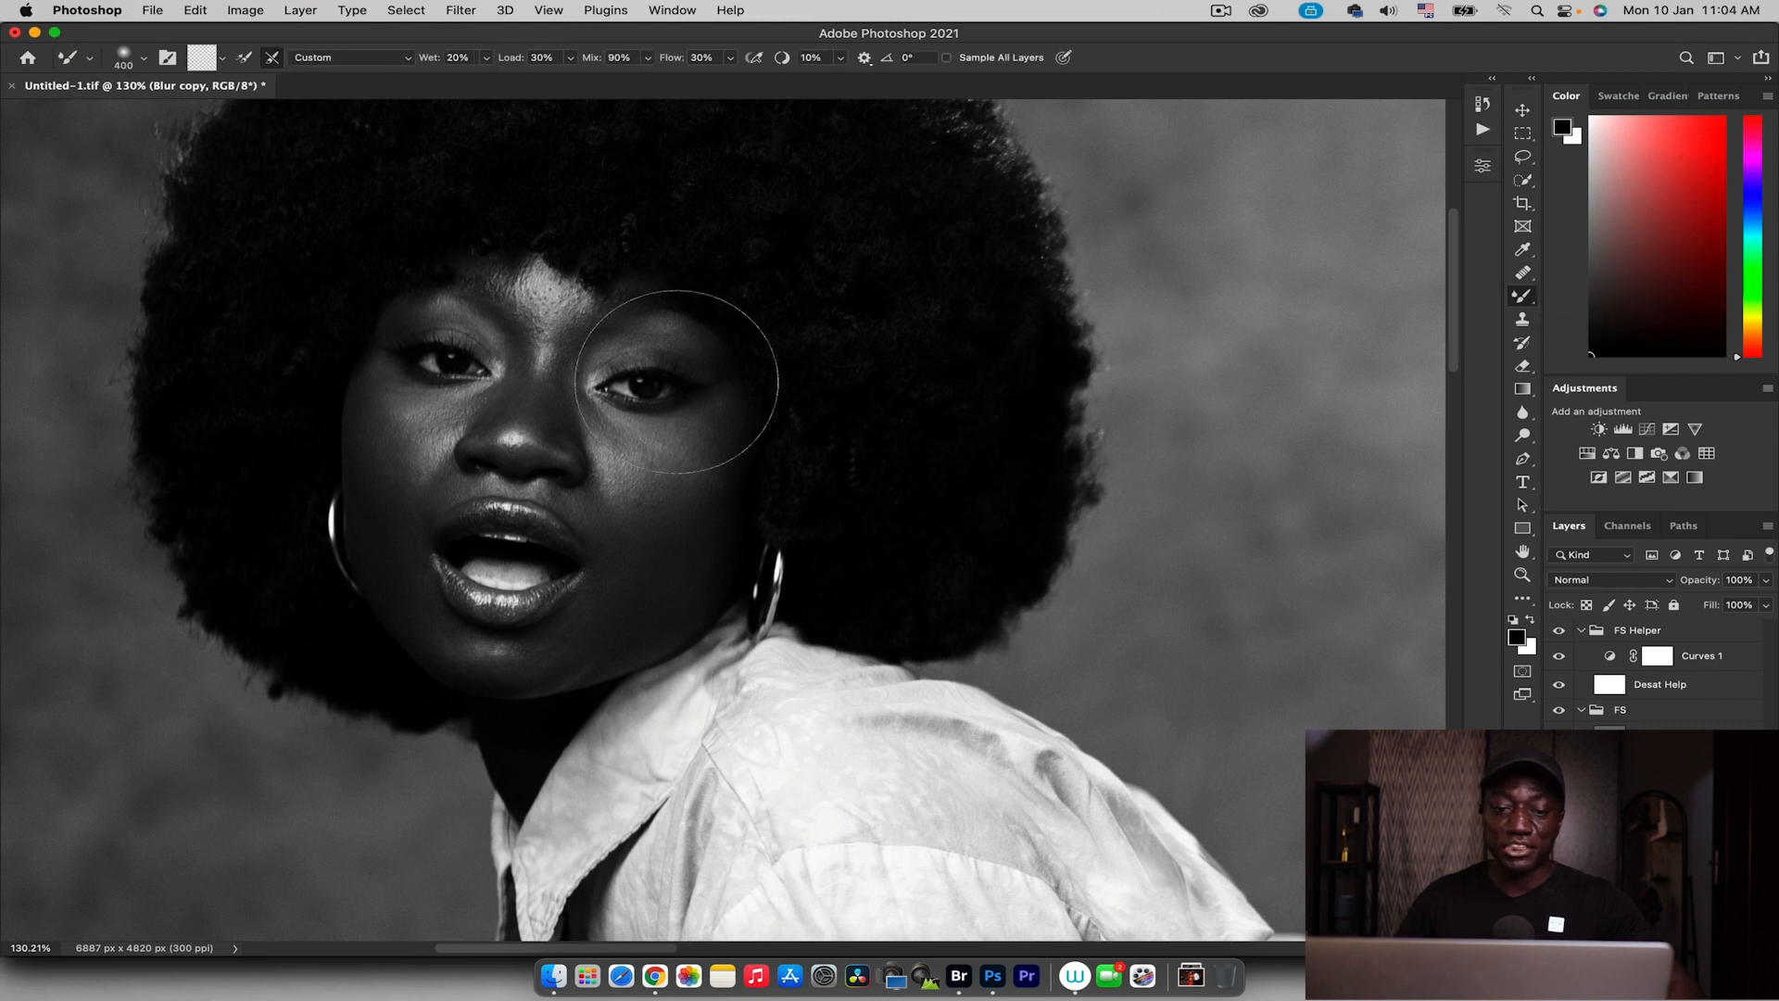
key(bracketleft)
key(bracketleft)
key(bracketleft)
key(bracketleft)
key(bracketleft)
key(bracketleft)
key(bracketleft)
key(bracketleft)
key(bracketleft)
key(bracketleft)
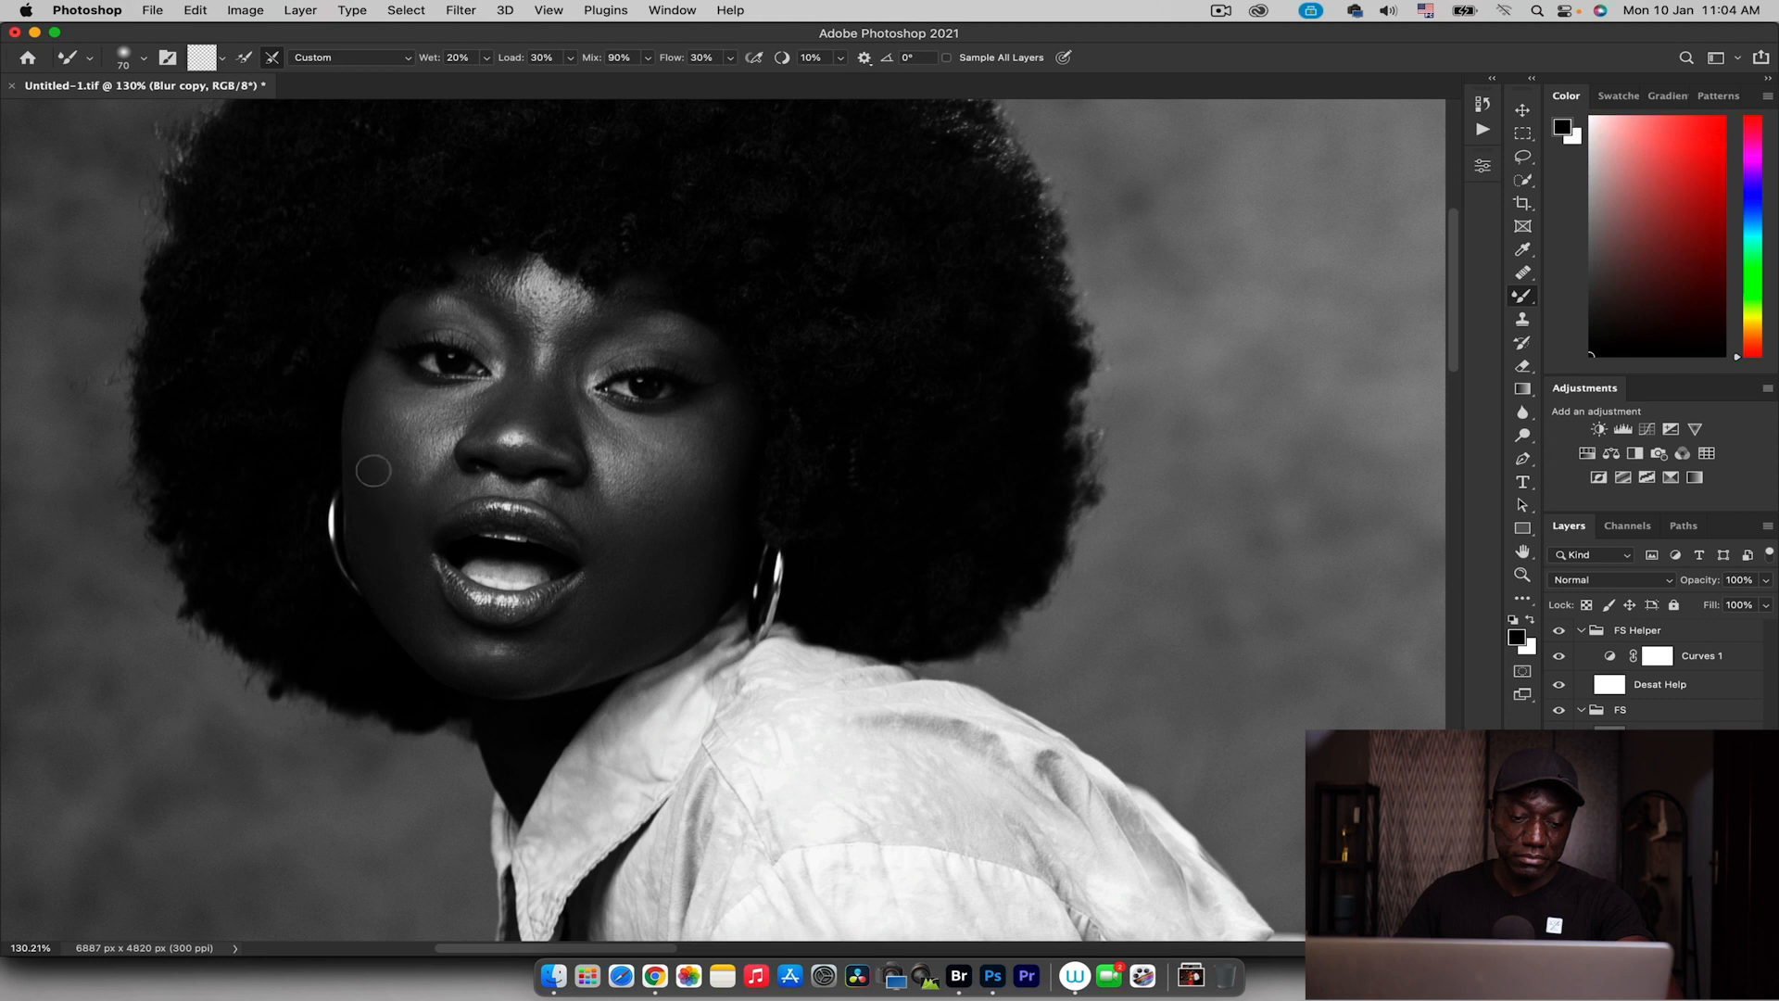
Blend the uneven tones around the eyes, cheeks and chin with the Mixer Brush, varying its size between 50 and 70
key(bracketleft)
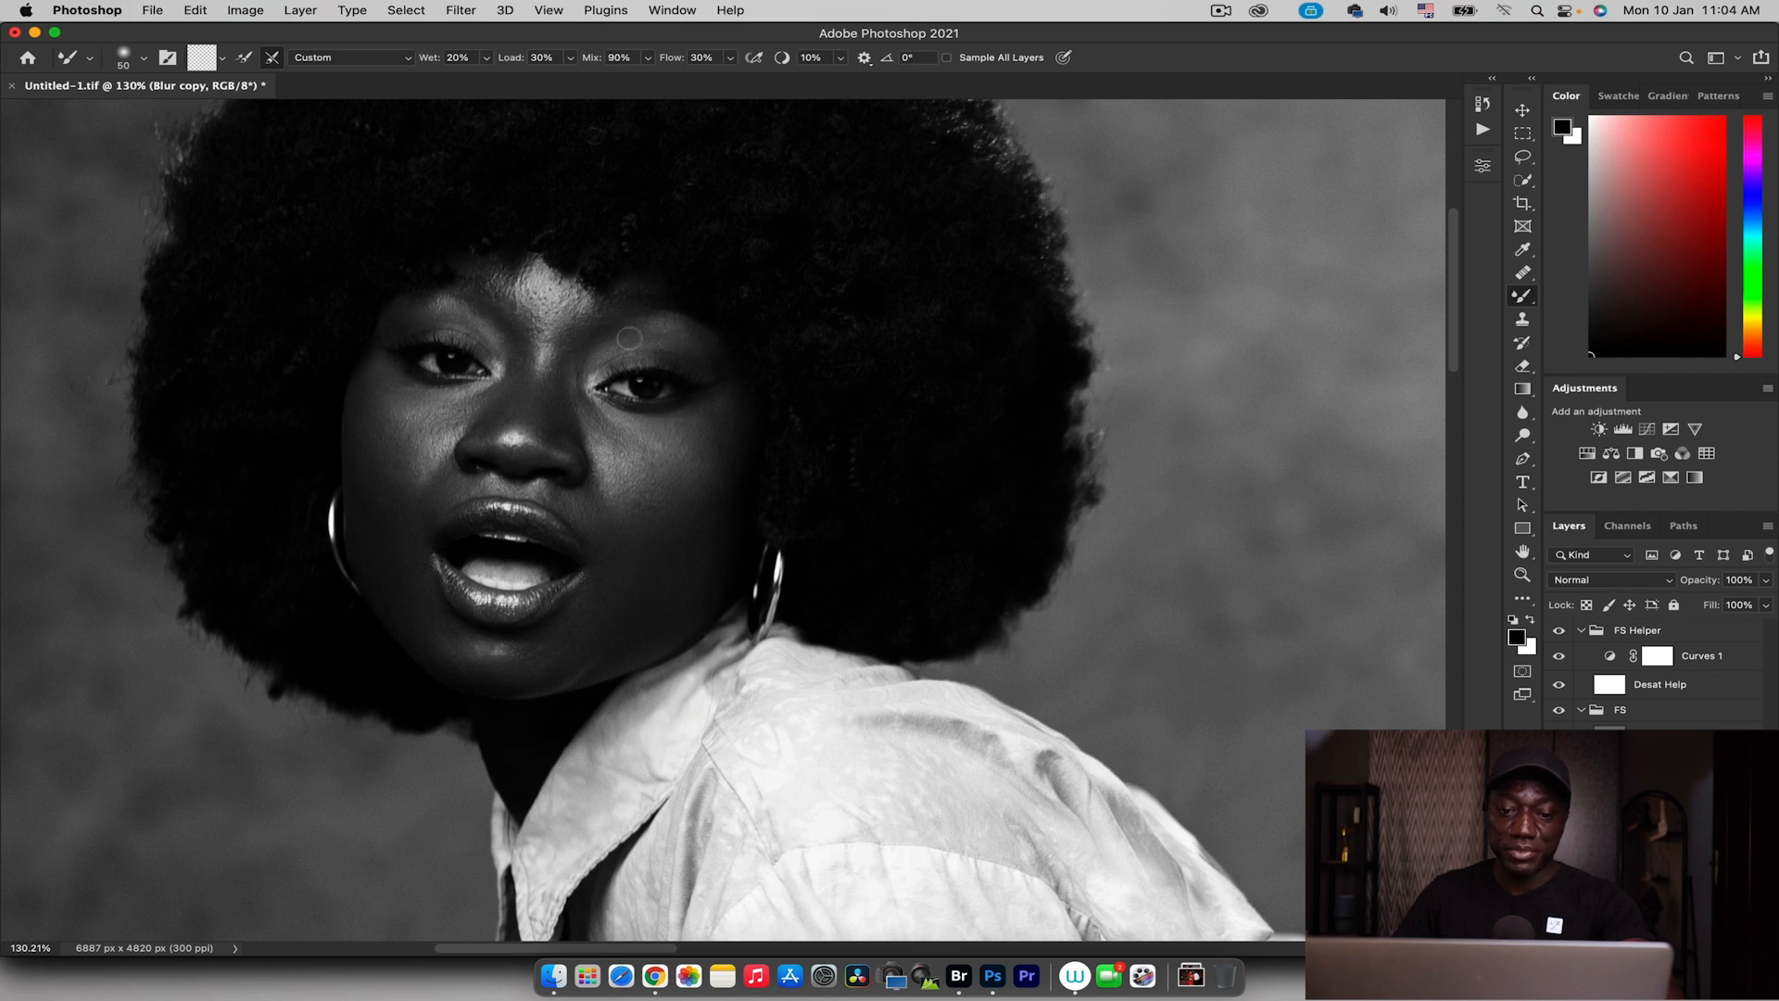
key(bracketright)
key(bracketright)
key(bracketleft)
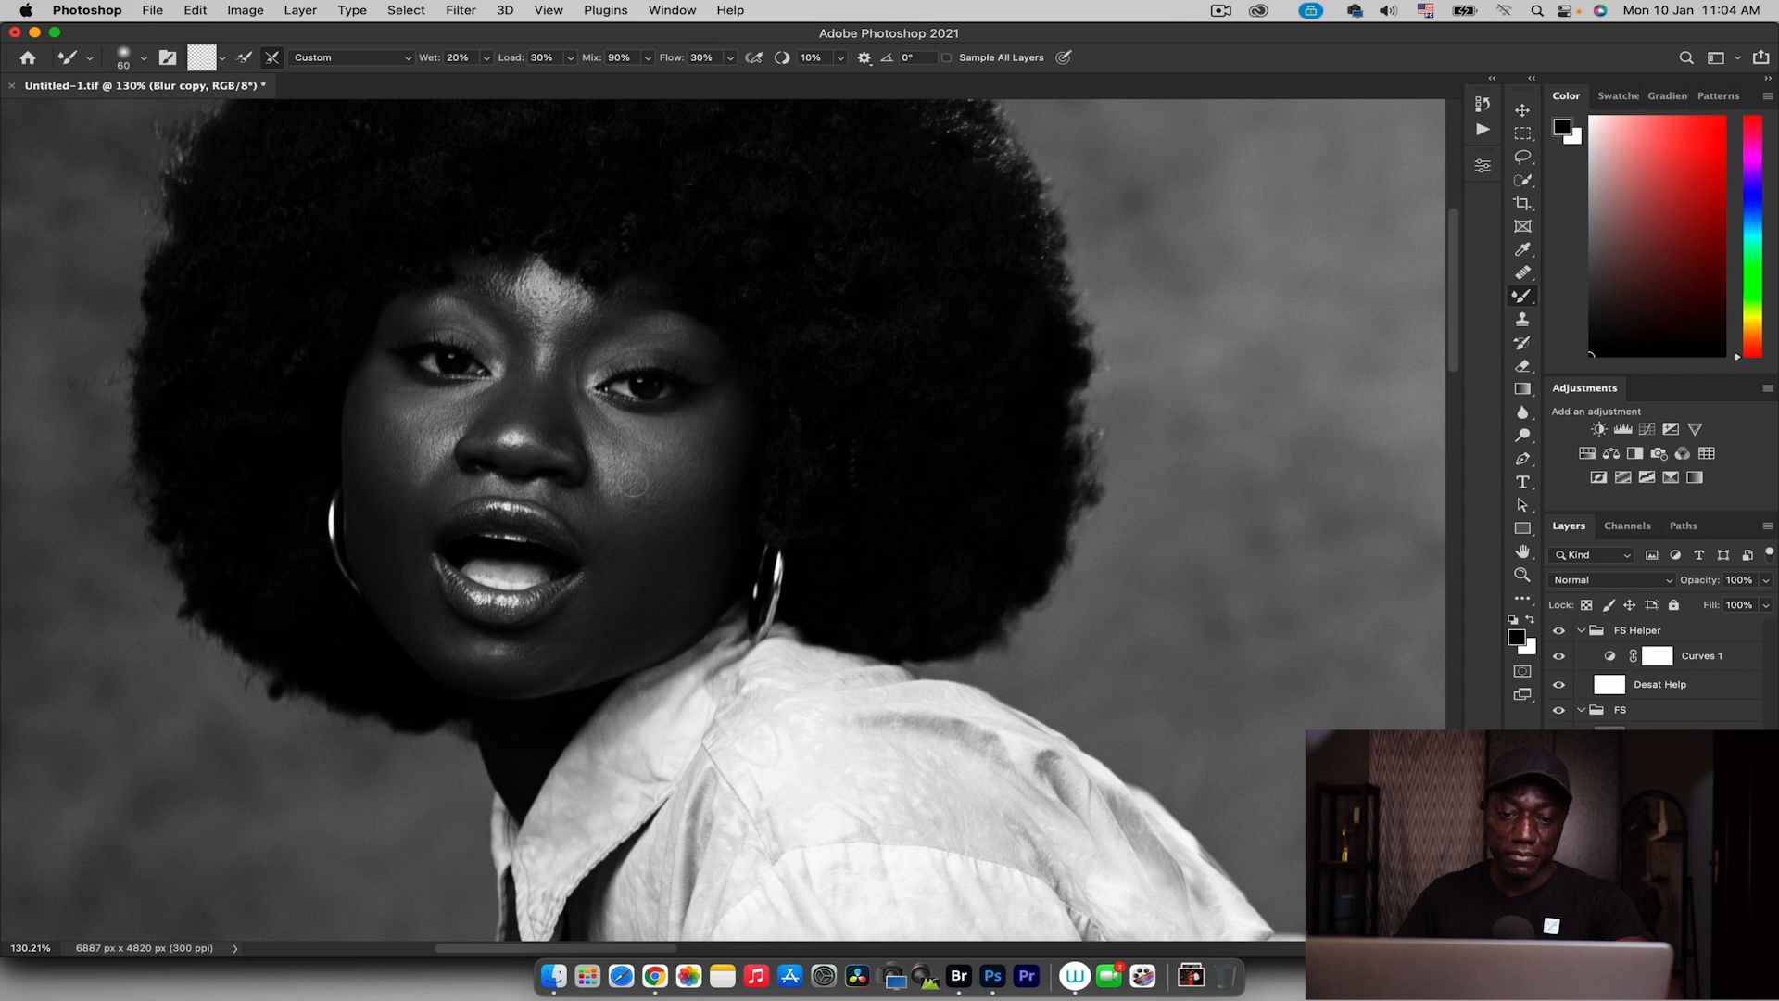
key(bracketleft)
key(bracketleft)
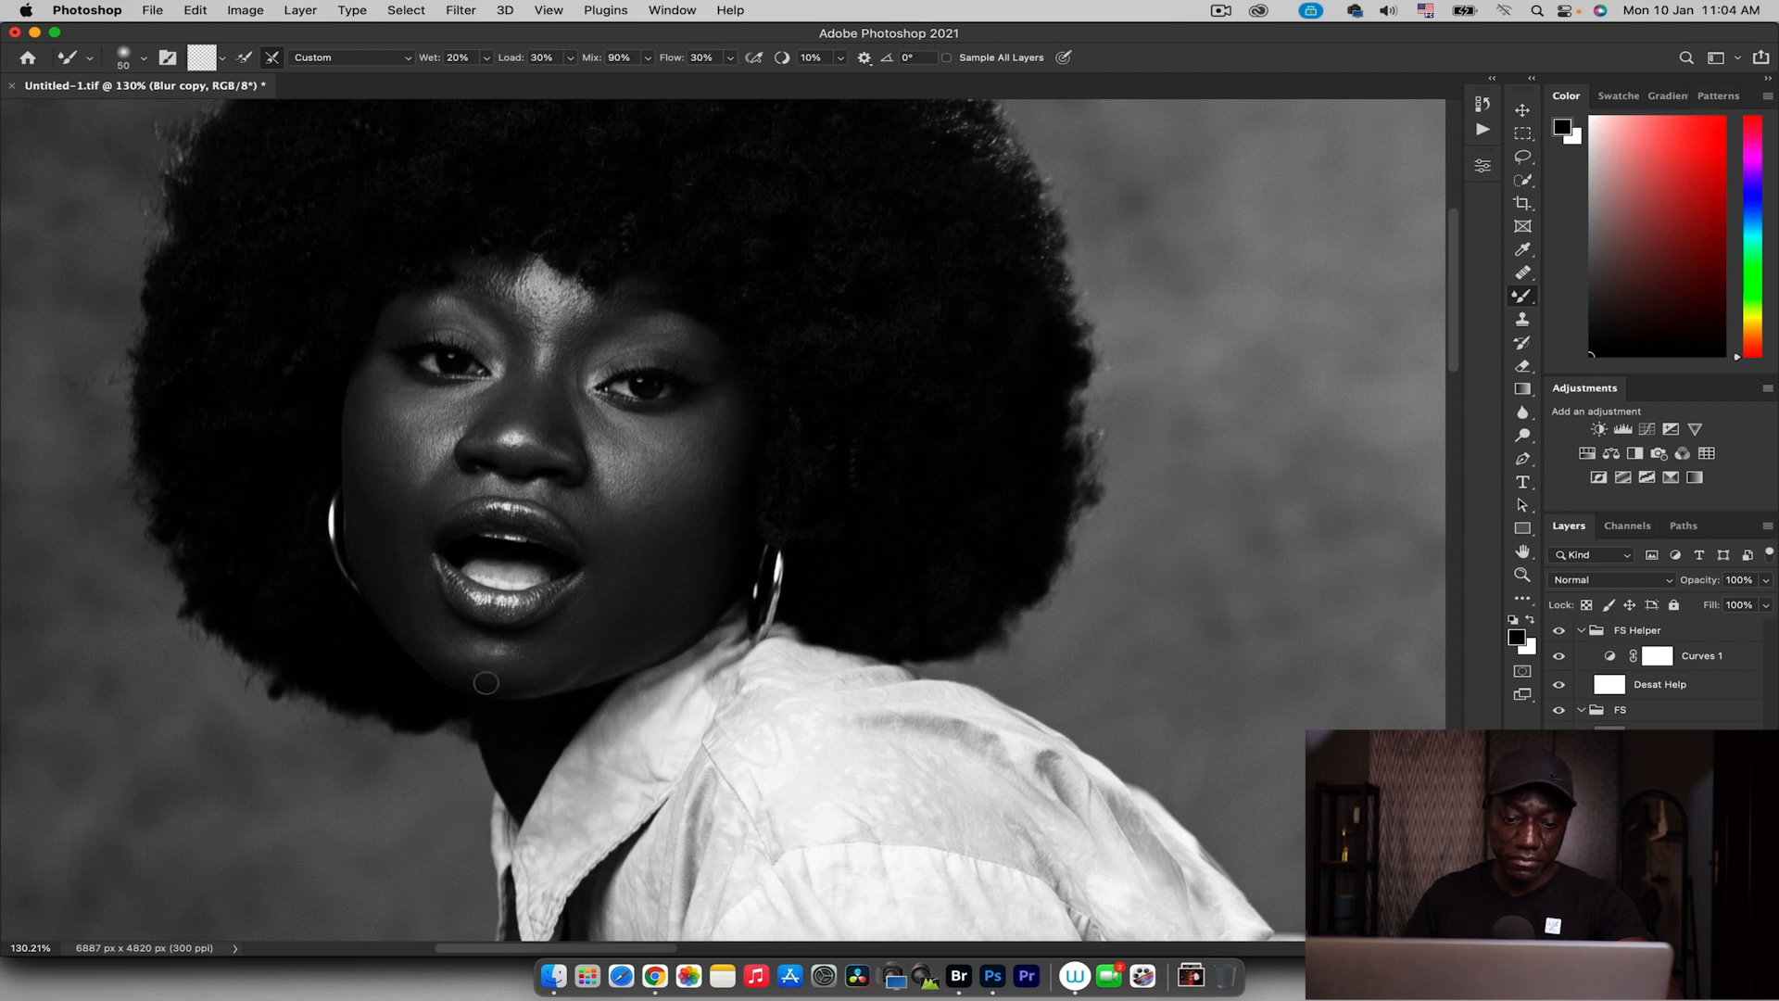
key(bracketright)
key(bracketright)
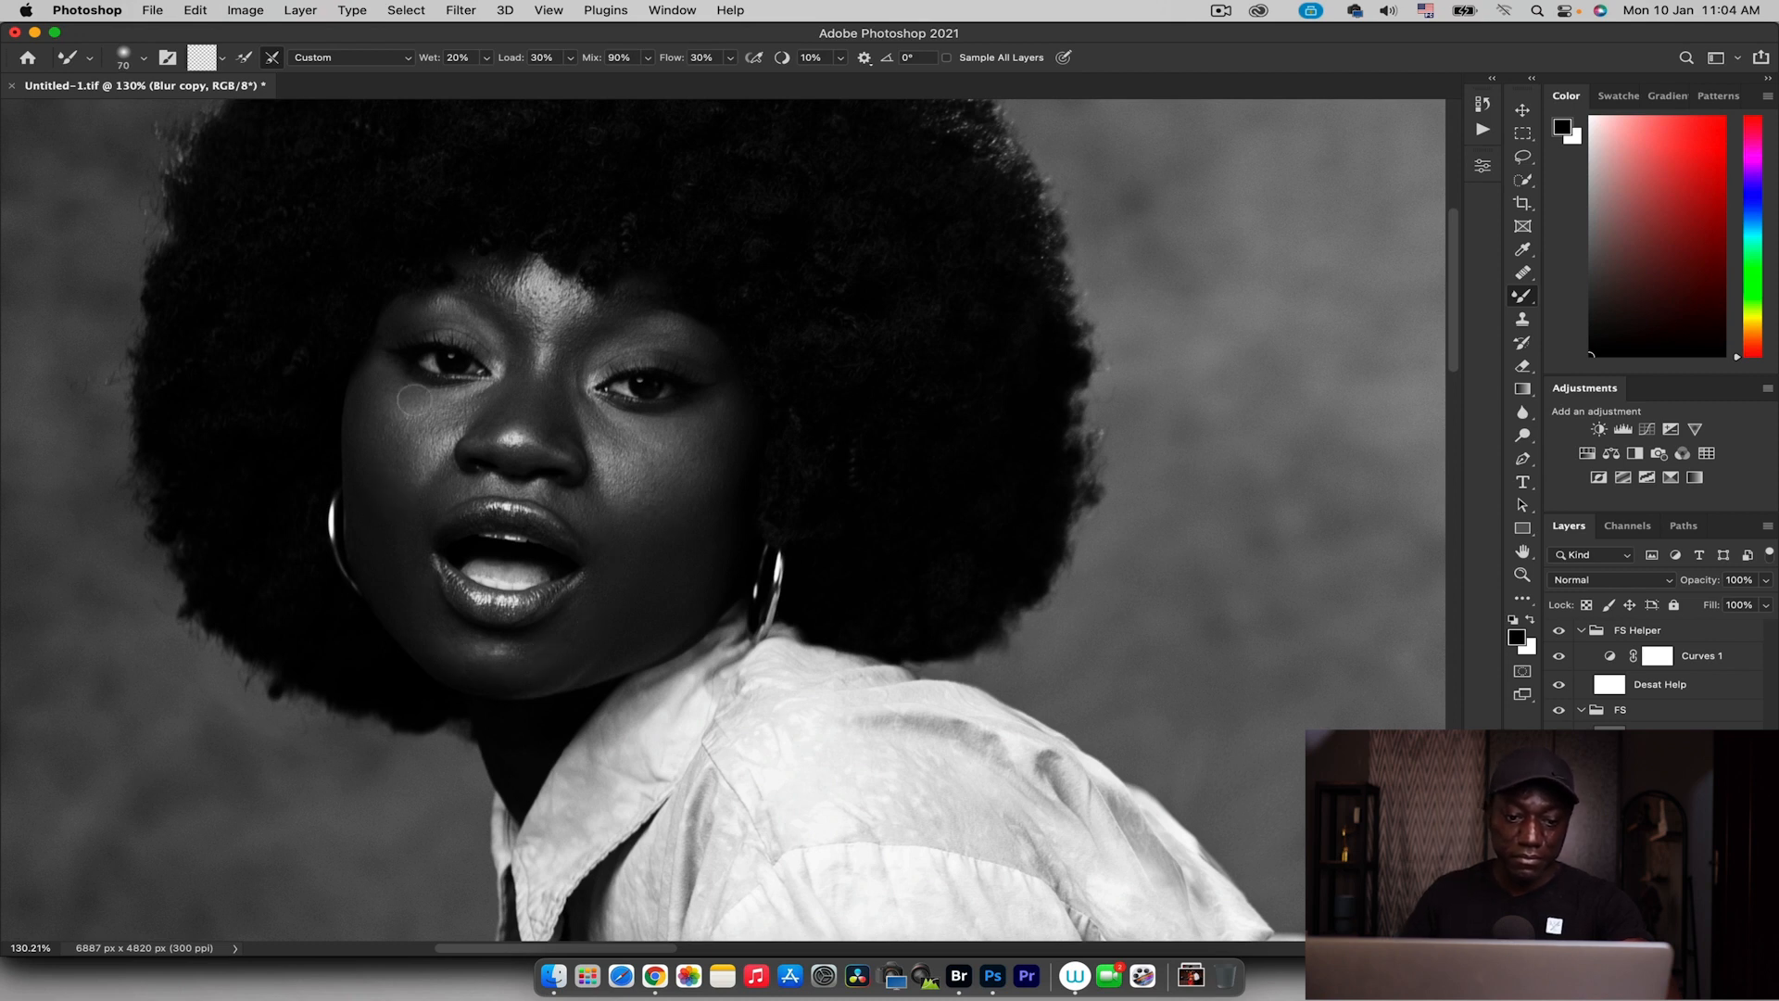
Set the Mixer Brush's Mix to 54% and blend the skin of the lower face and the raised calf at size 70
drag(597, 472, 549, 120)
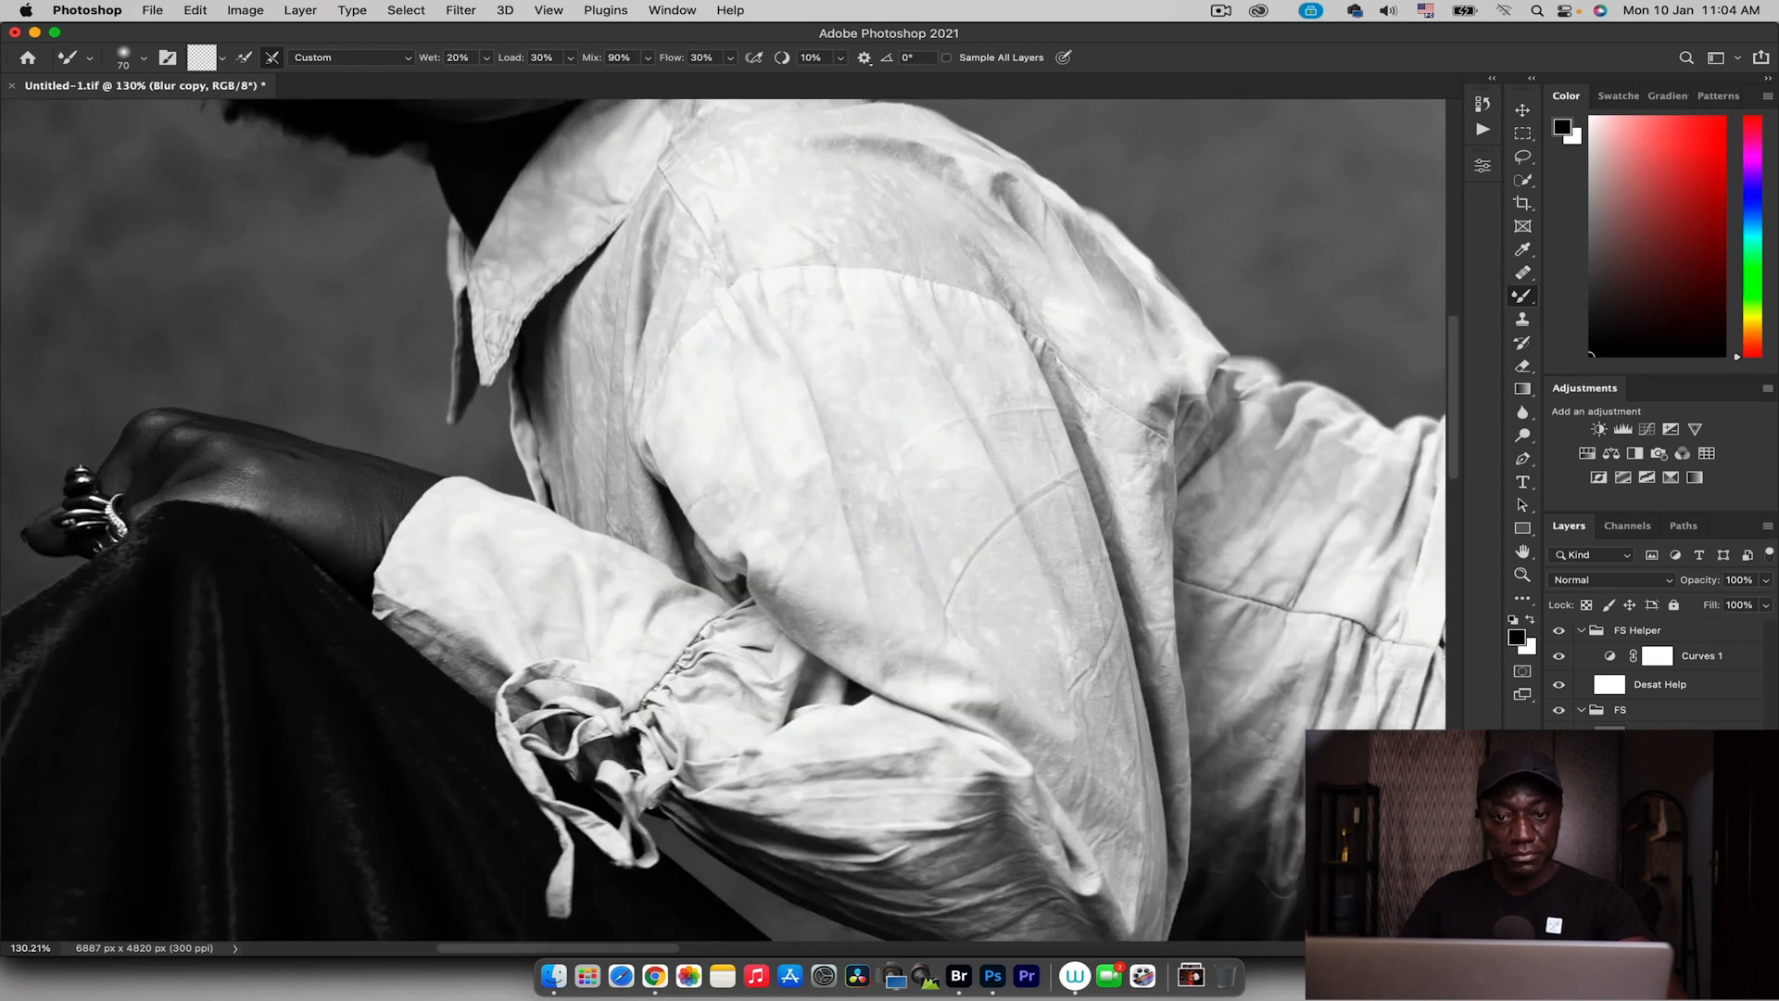
scroll(424, 330, up, 5)
drag(595, 58, 567, 58)
drag(525, 257, 535, 475)
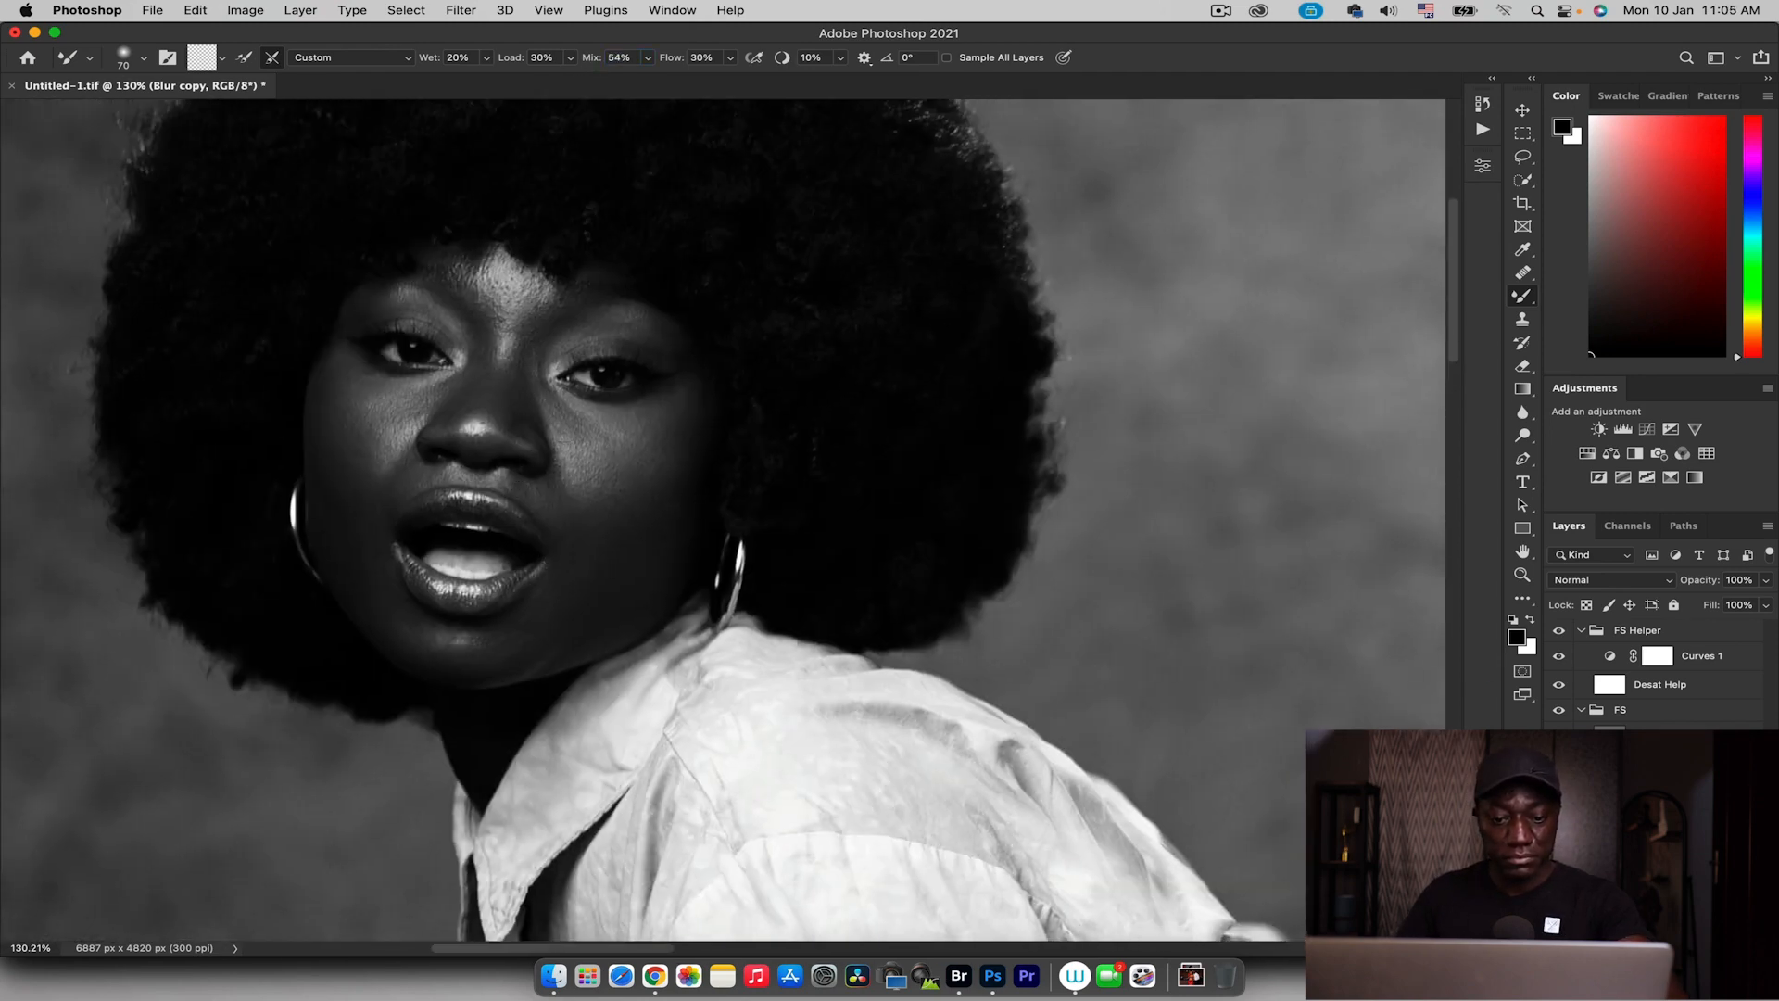
drag(625, 526, 441, 661)
scroll(441, 662, up, 5)
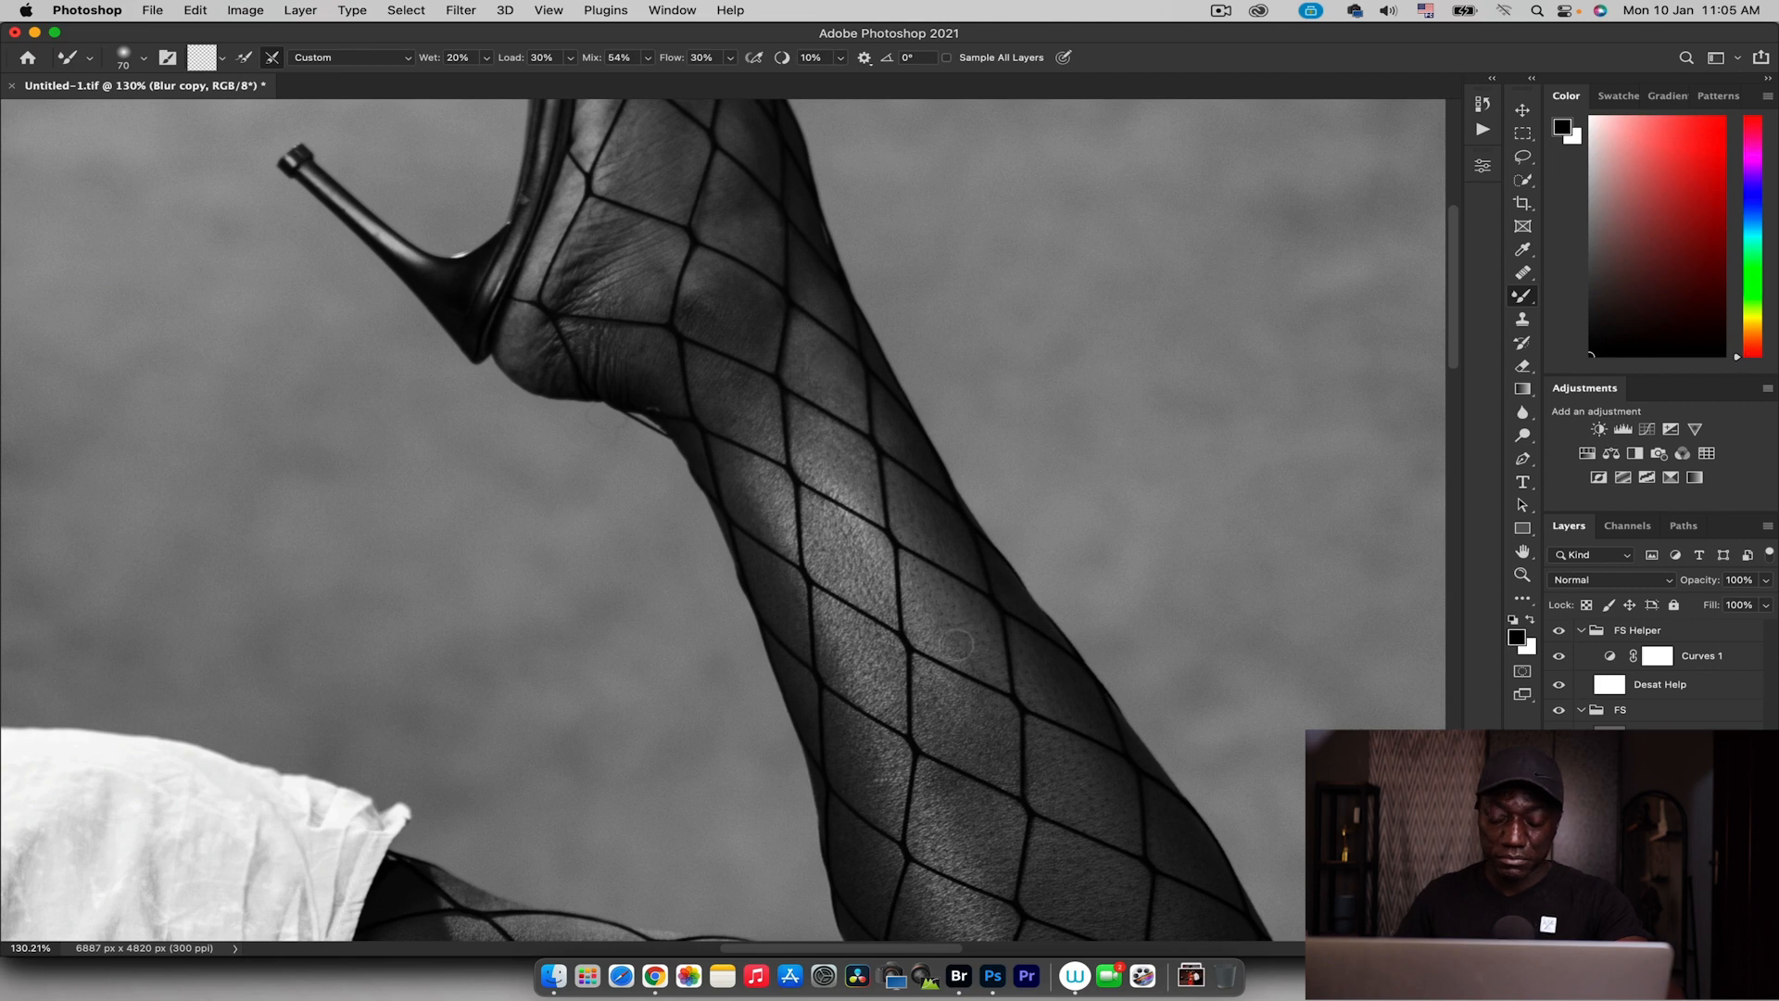
Hide the FS Helper group and collapse it to view the photo in color
scroll(723, 449, down, 5)
key(z)
drag(719, 448, 627, 316)
click(1559, 630)
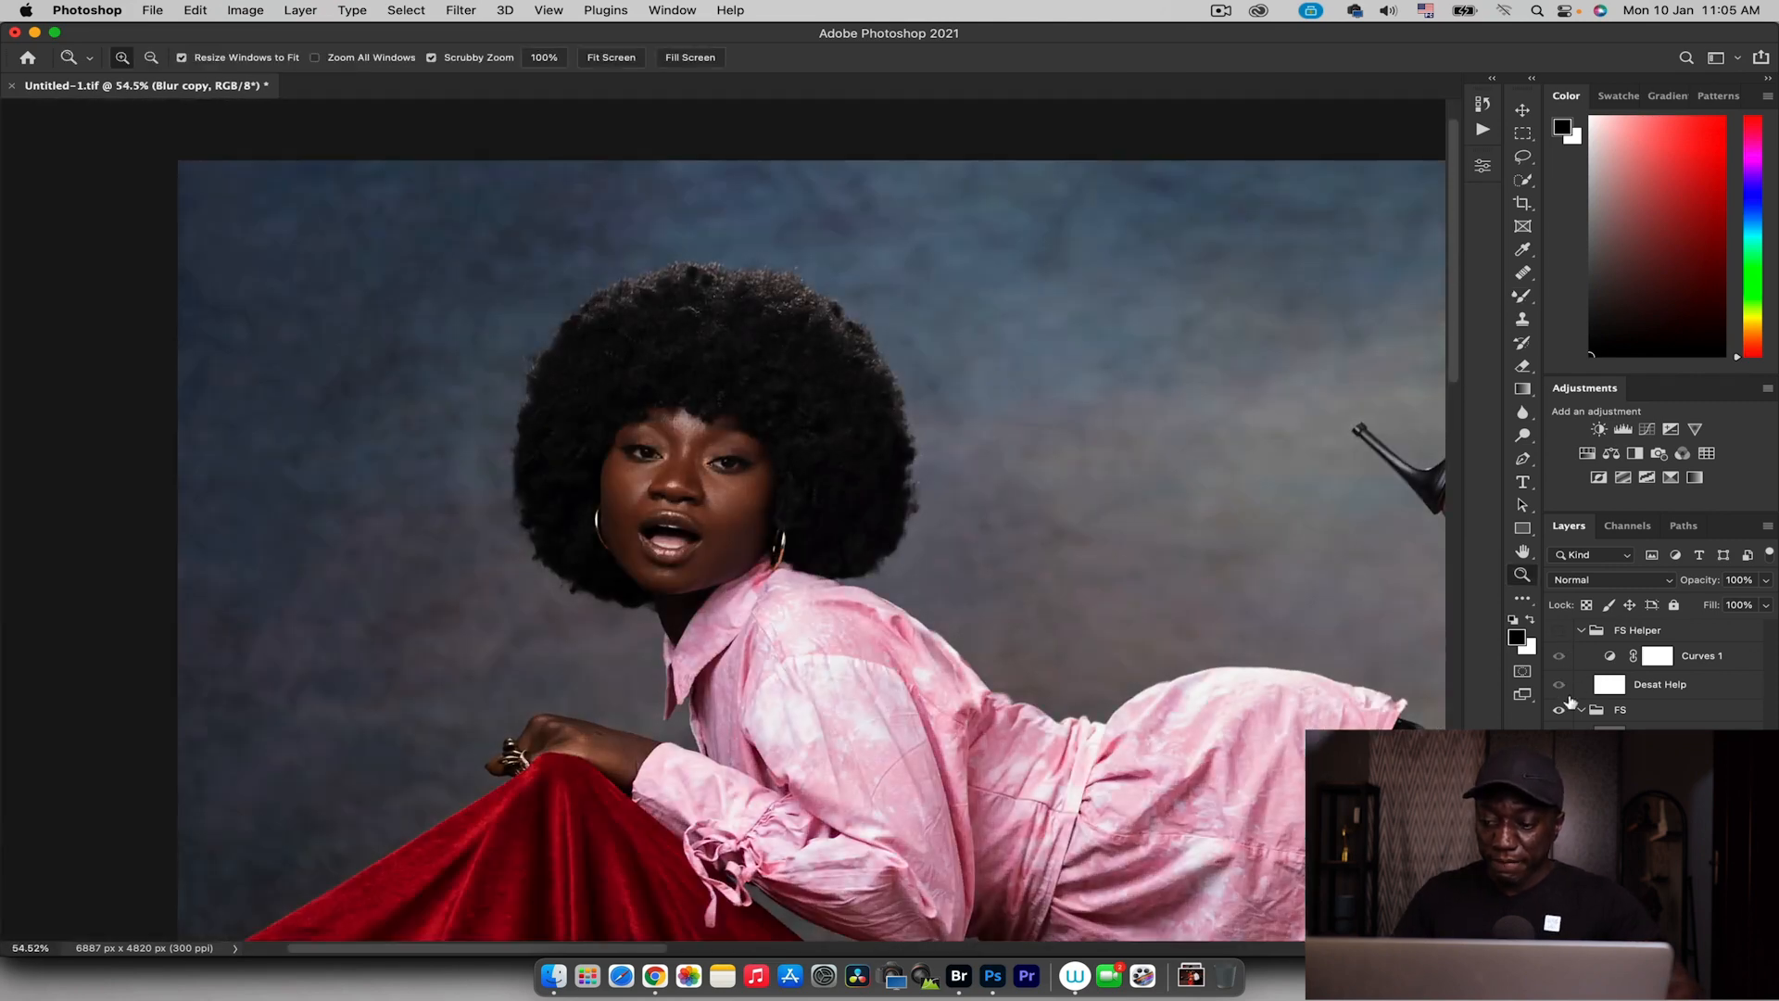
click(1581, 631)
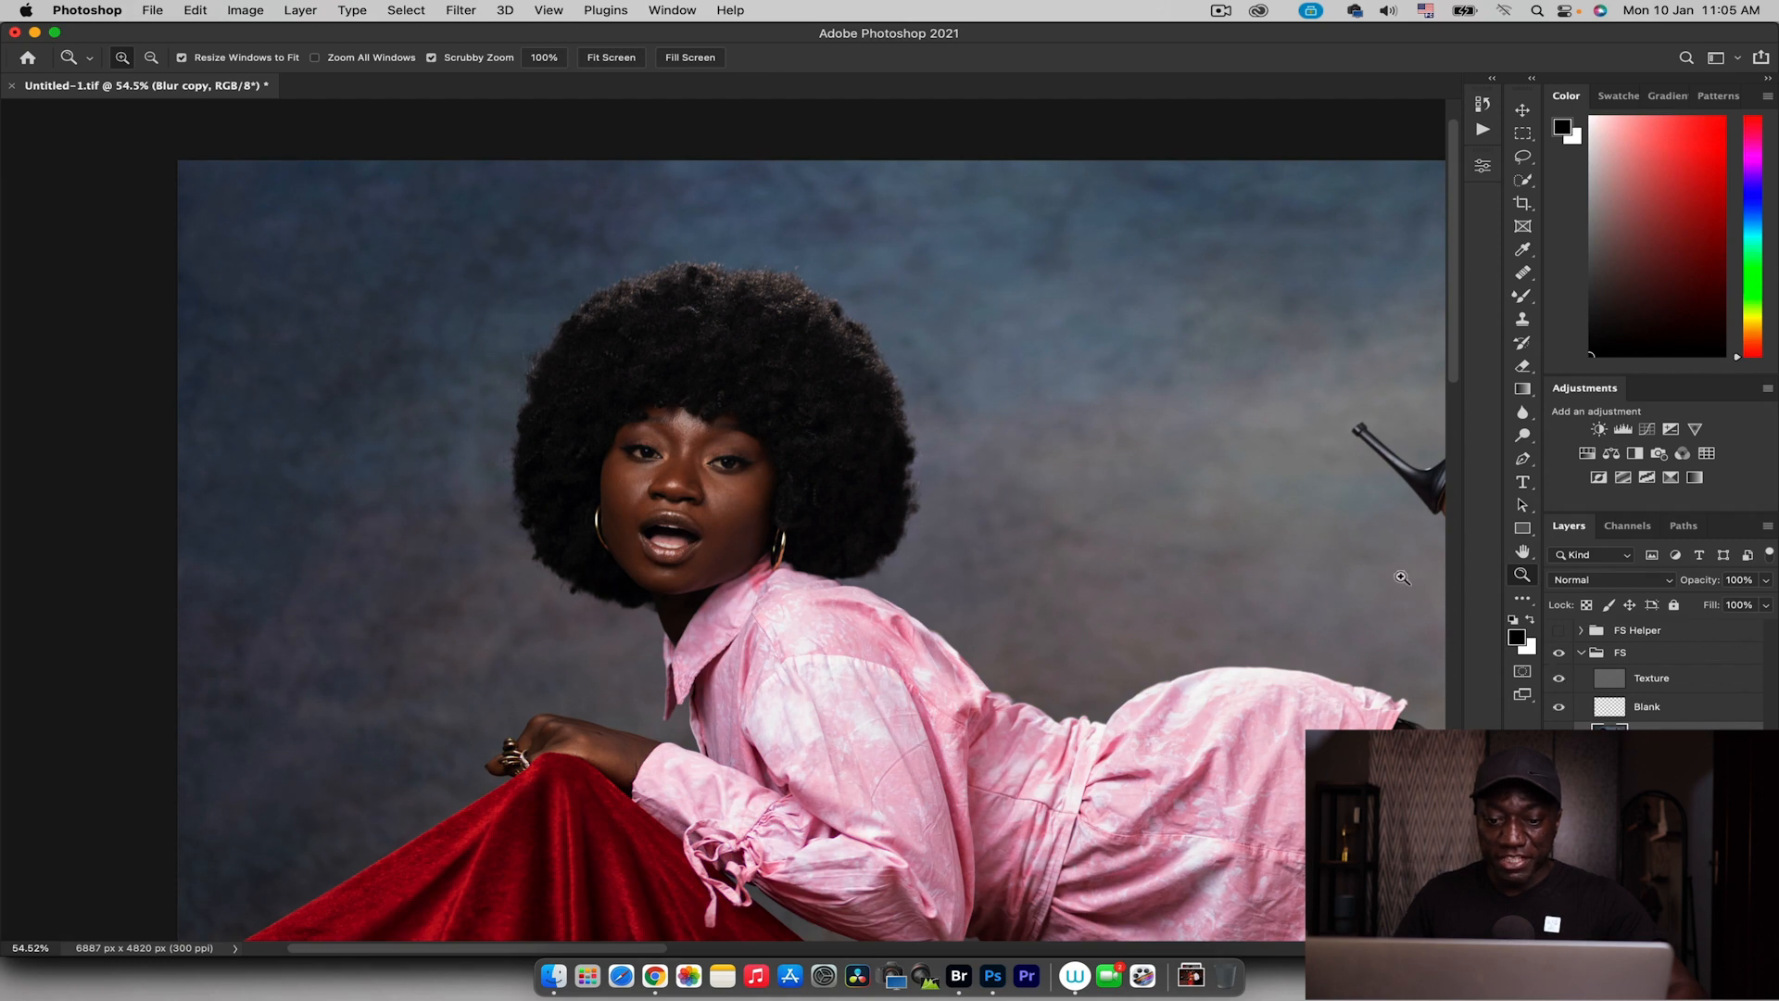
Switch back to the Mixer Brush over the model's legs and set its size to 150
drag(977, 495, 686, 386)
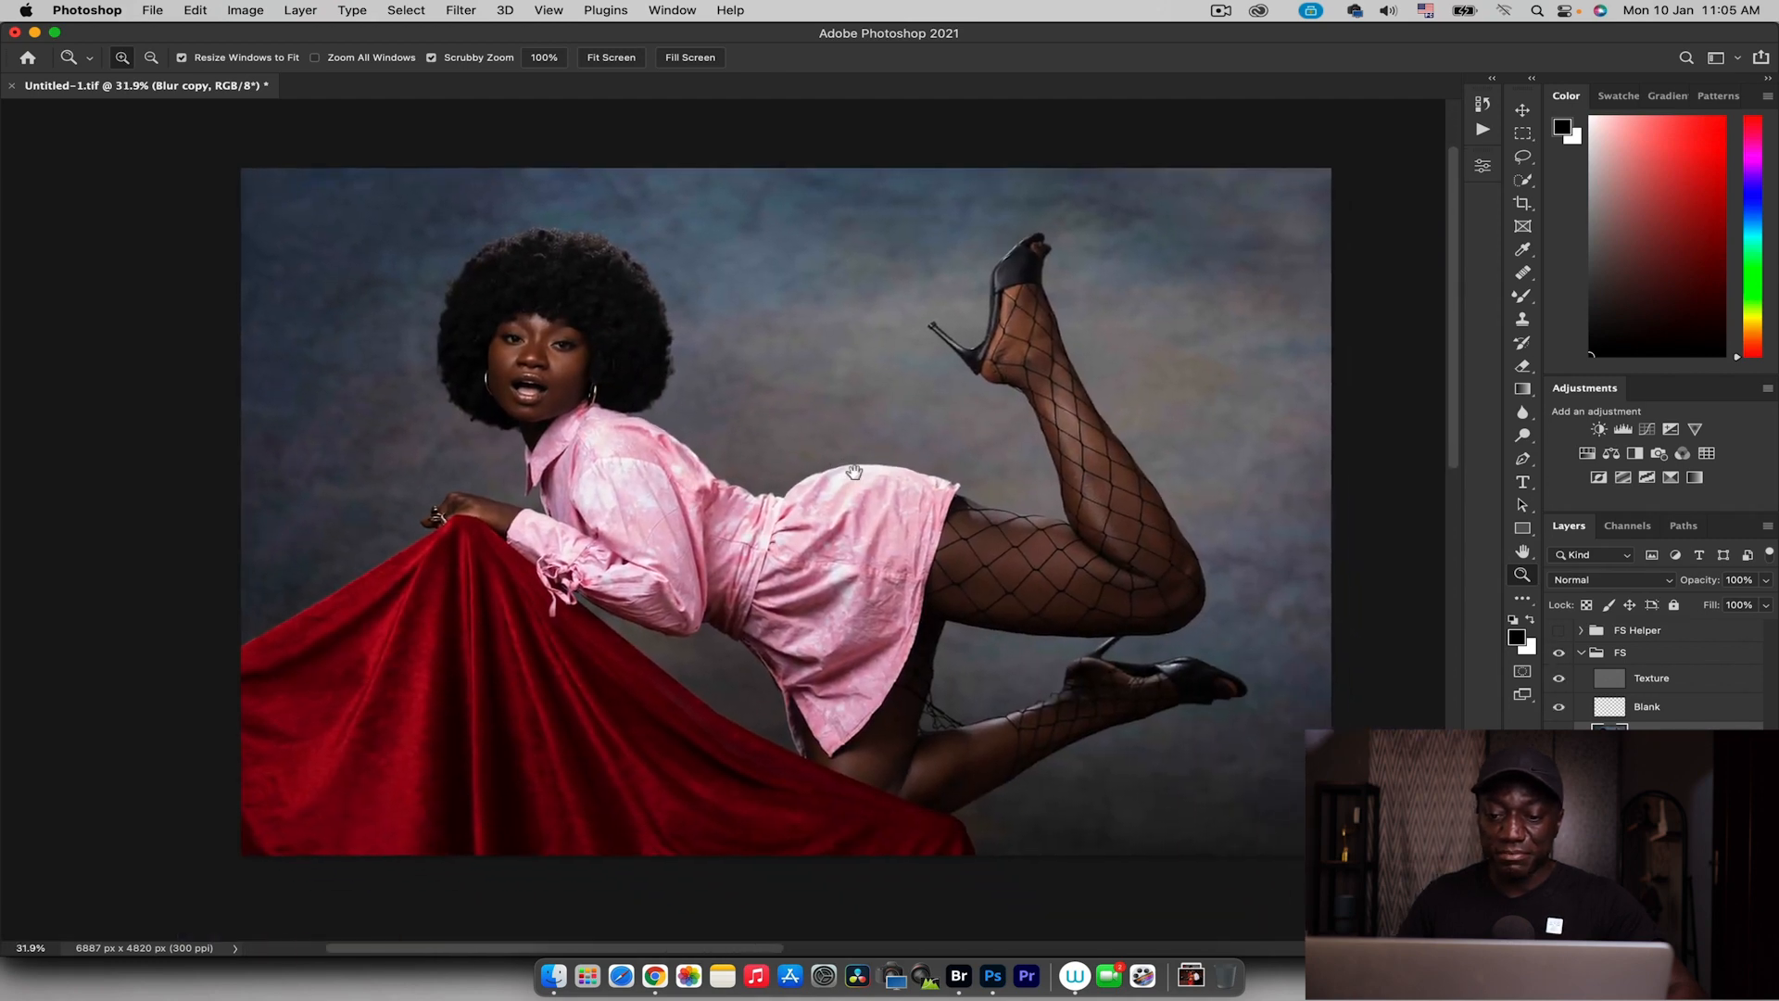
drag(901, 729, 1039, 754)
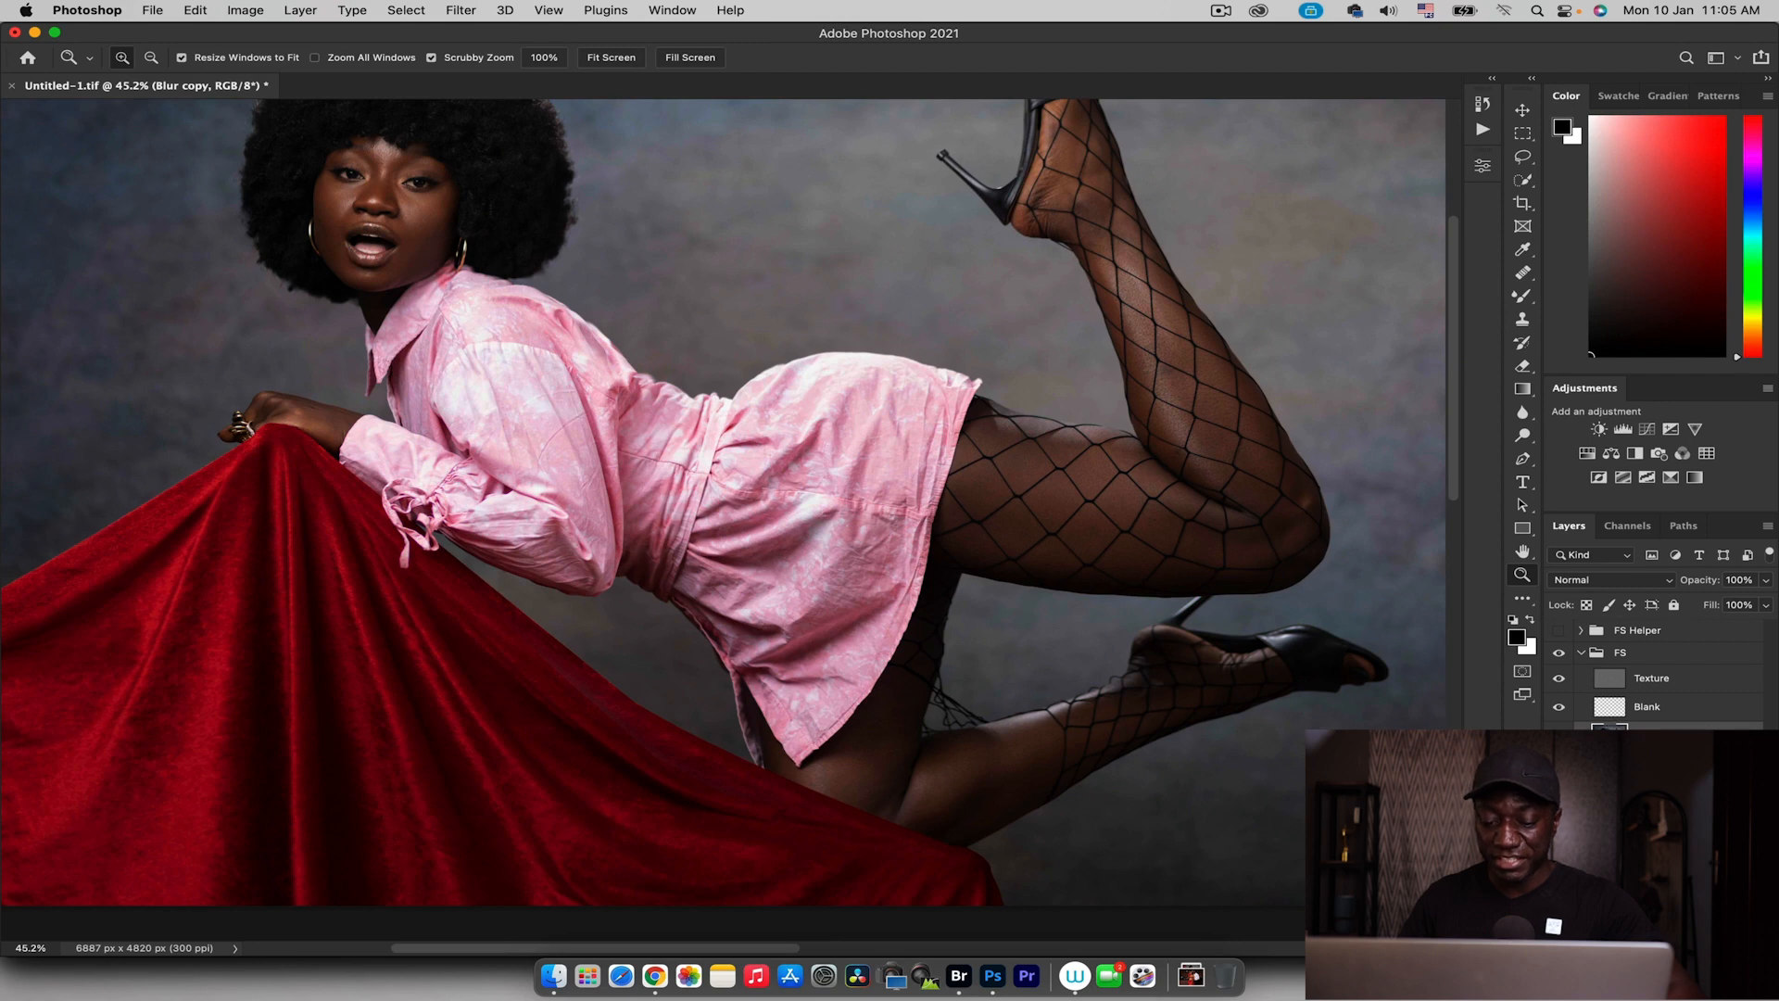
key(b)
key(bracketright)
key(bracketright)
key(bracketright)
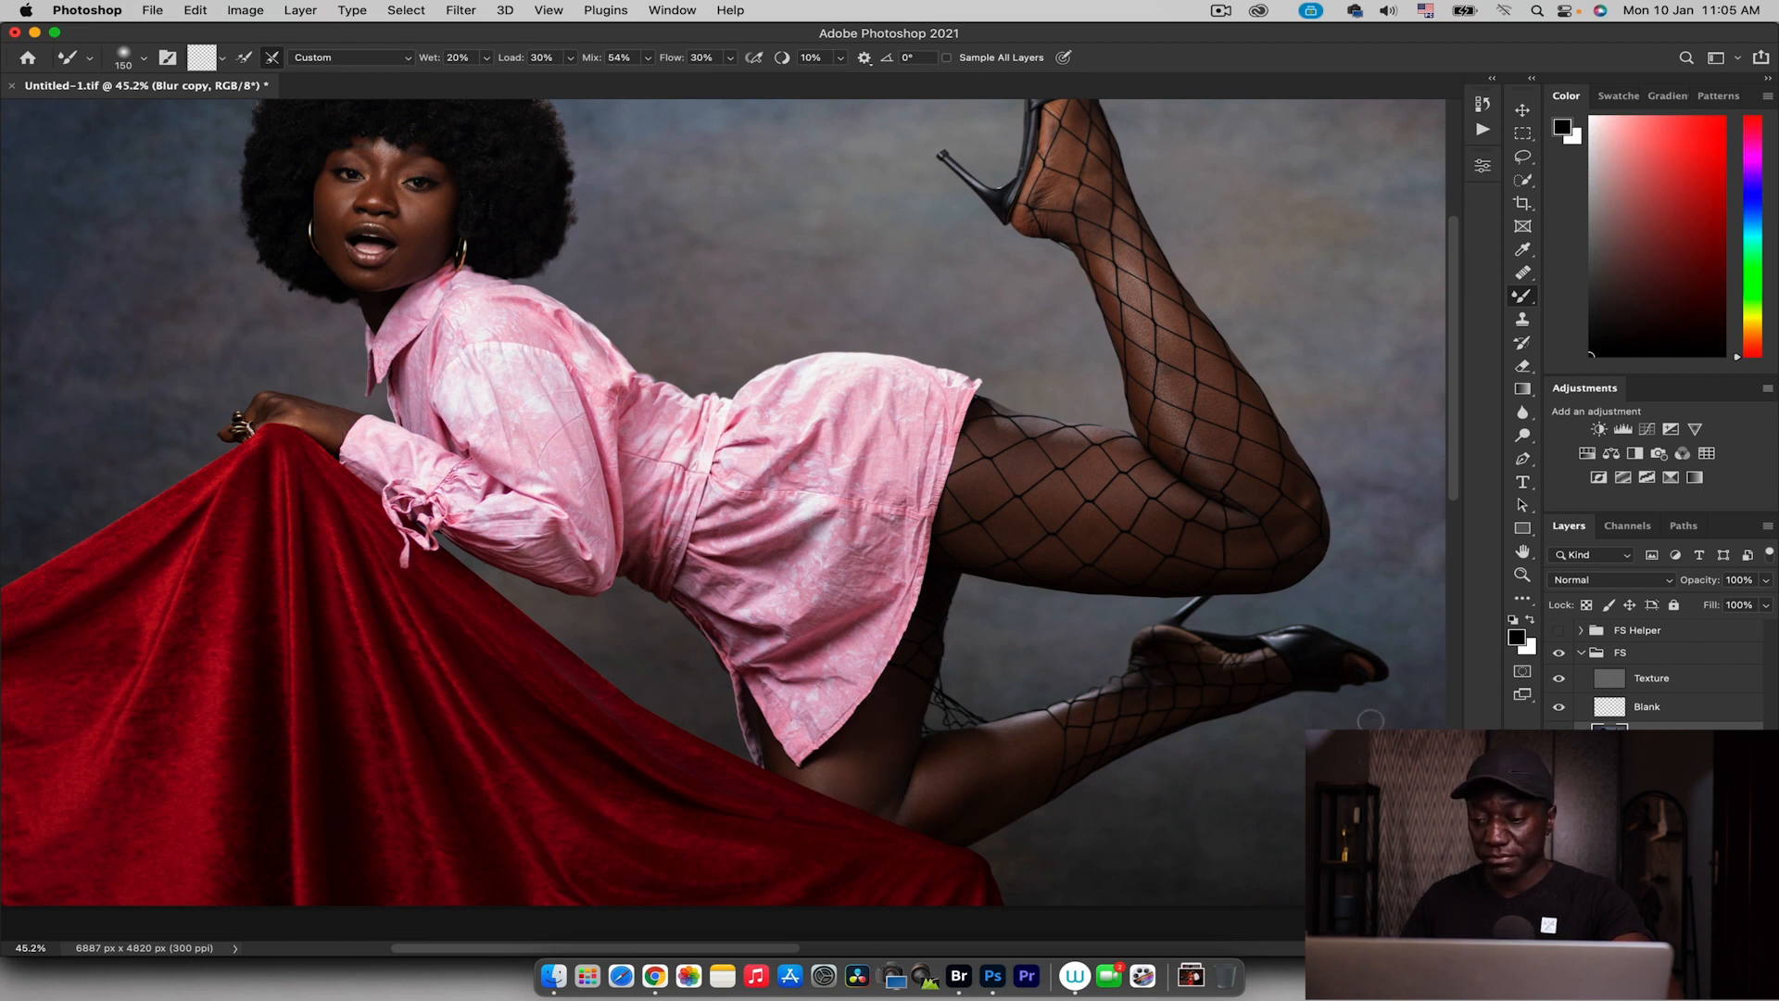
key(bracketleft)
key(bracketleft)
key(bracketleft)
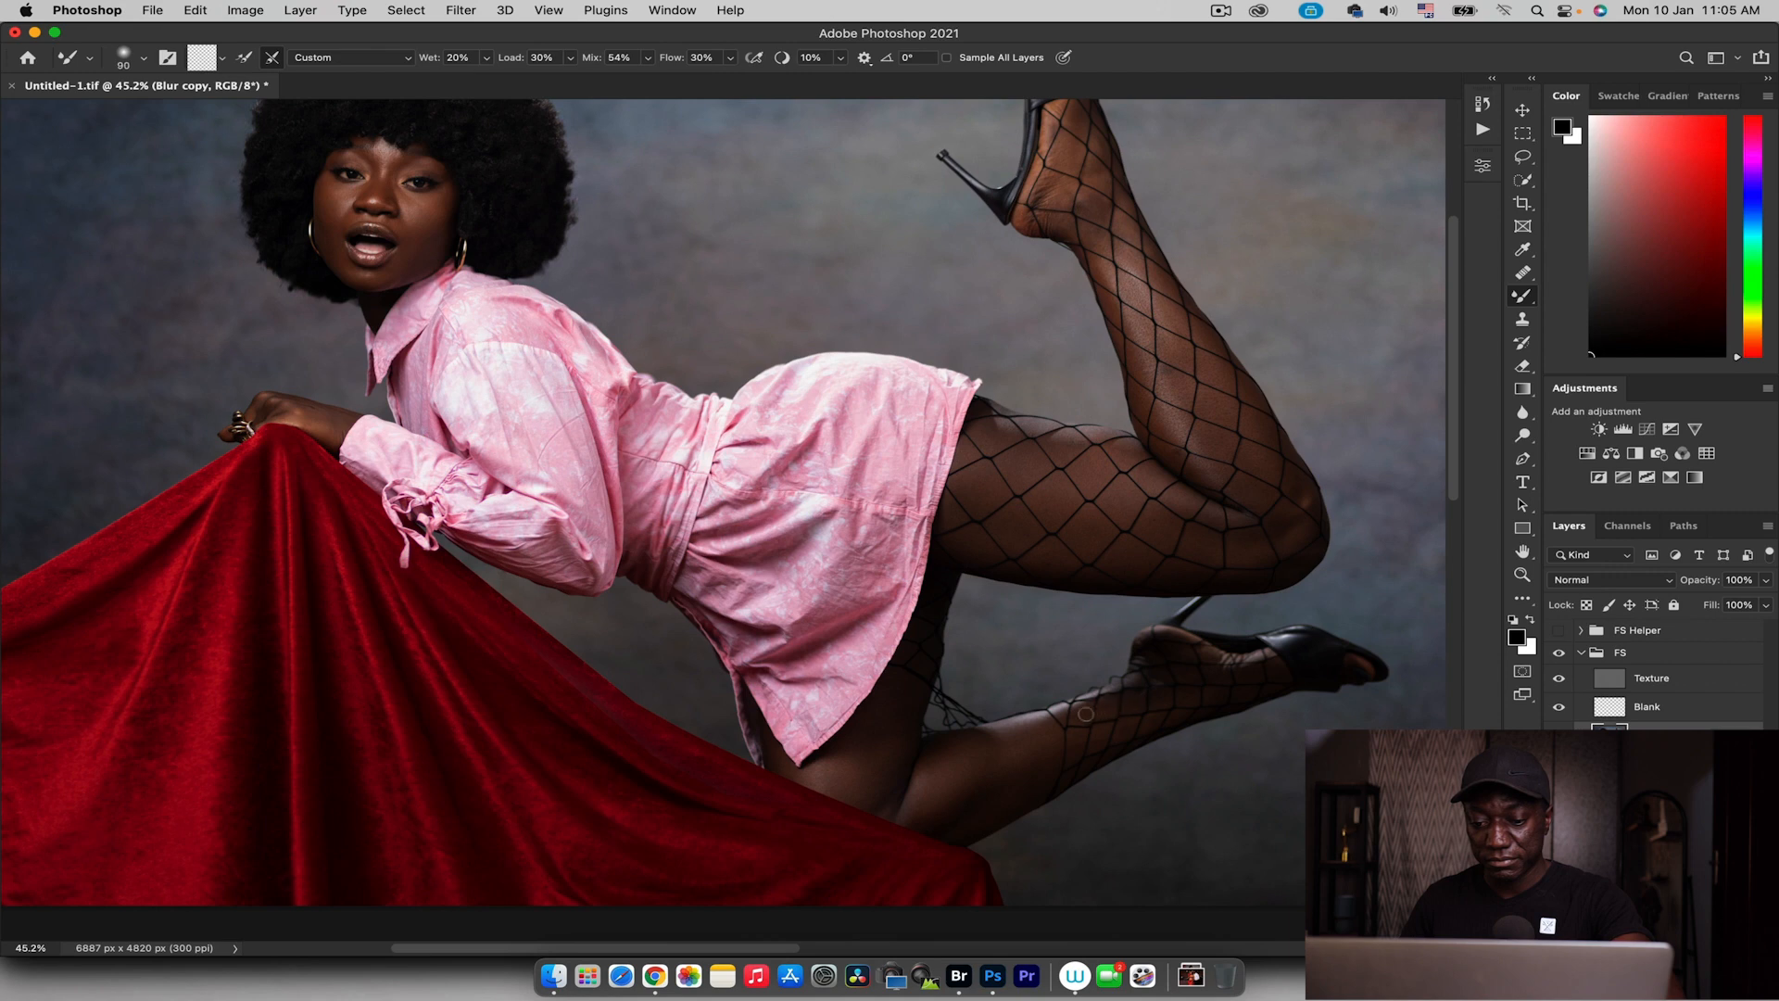
key(bracketright)
key(bracketright)
key(bracketright)
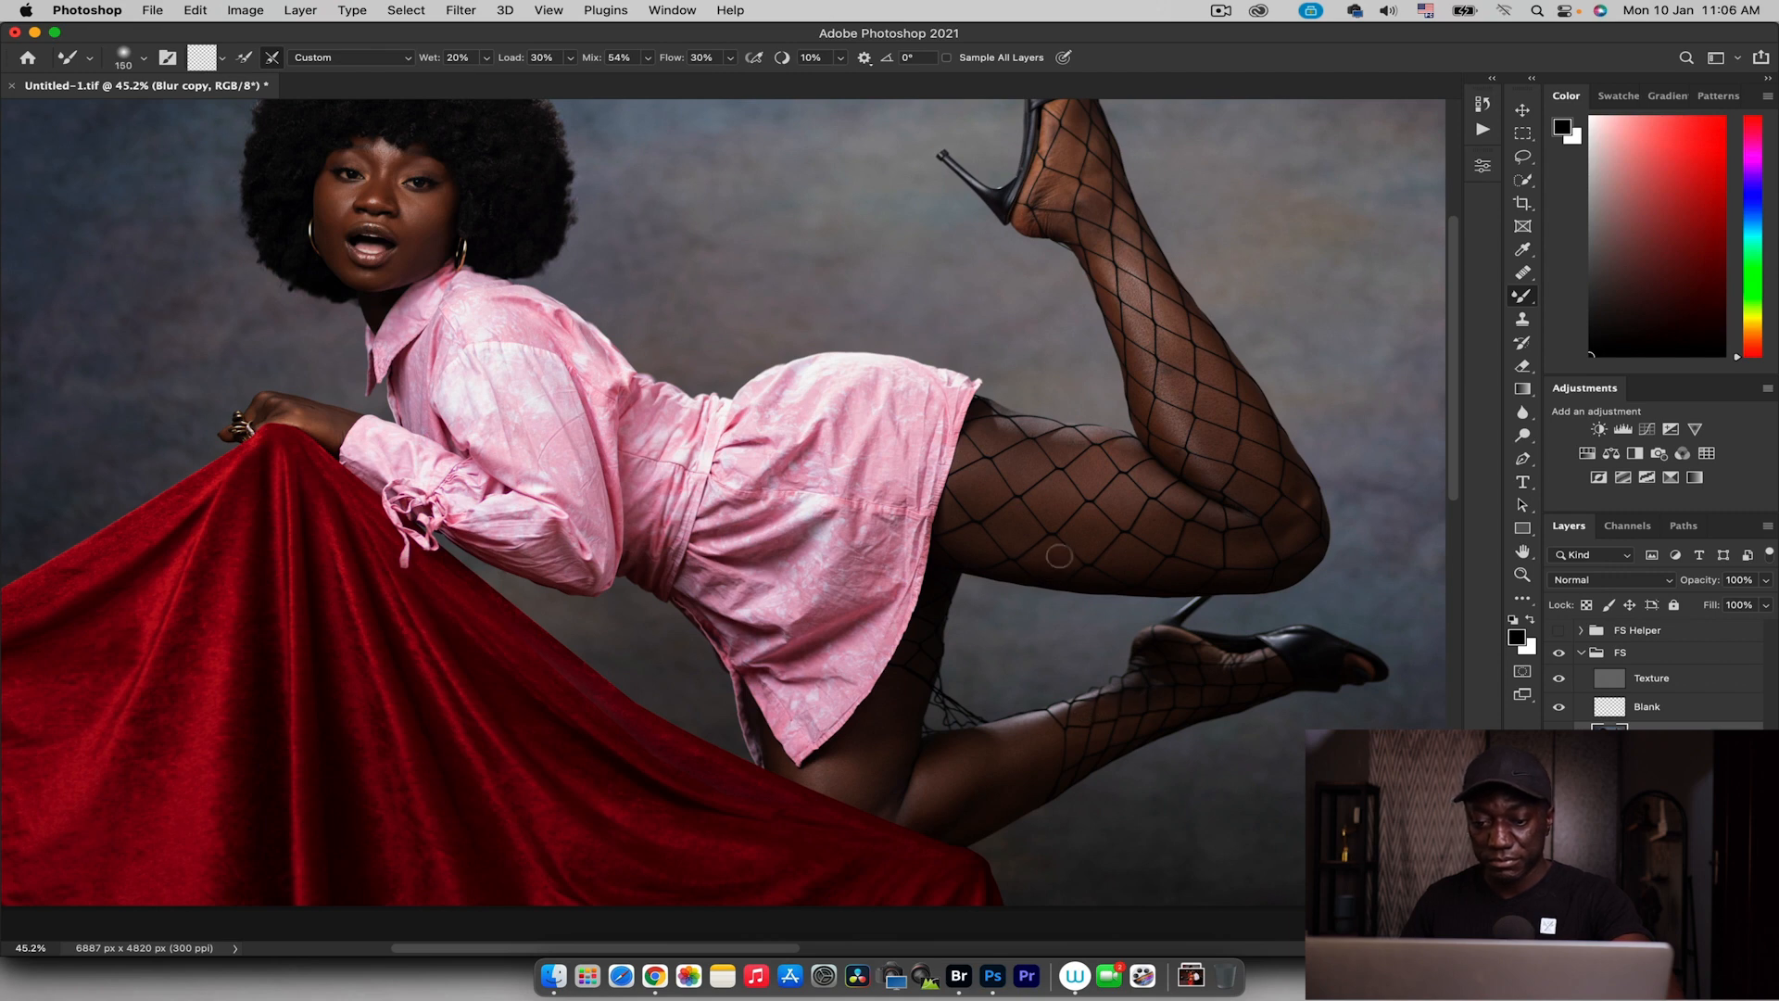
Collapse the FS group and delete the FS Helper group
click(1582, 653)
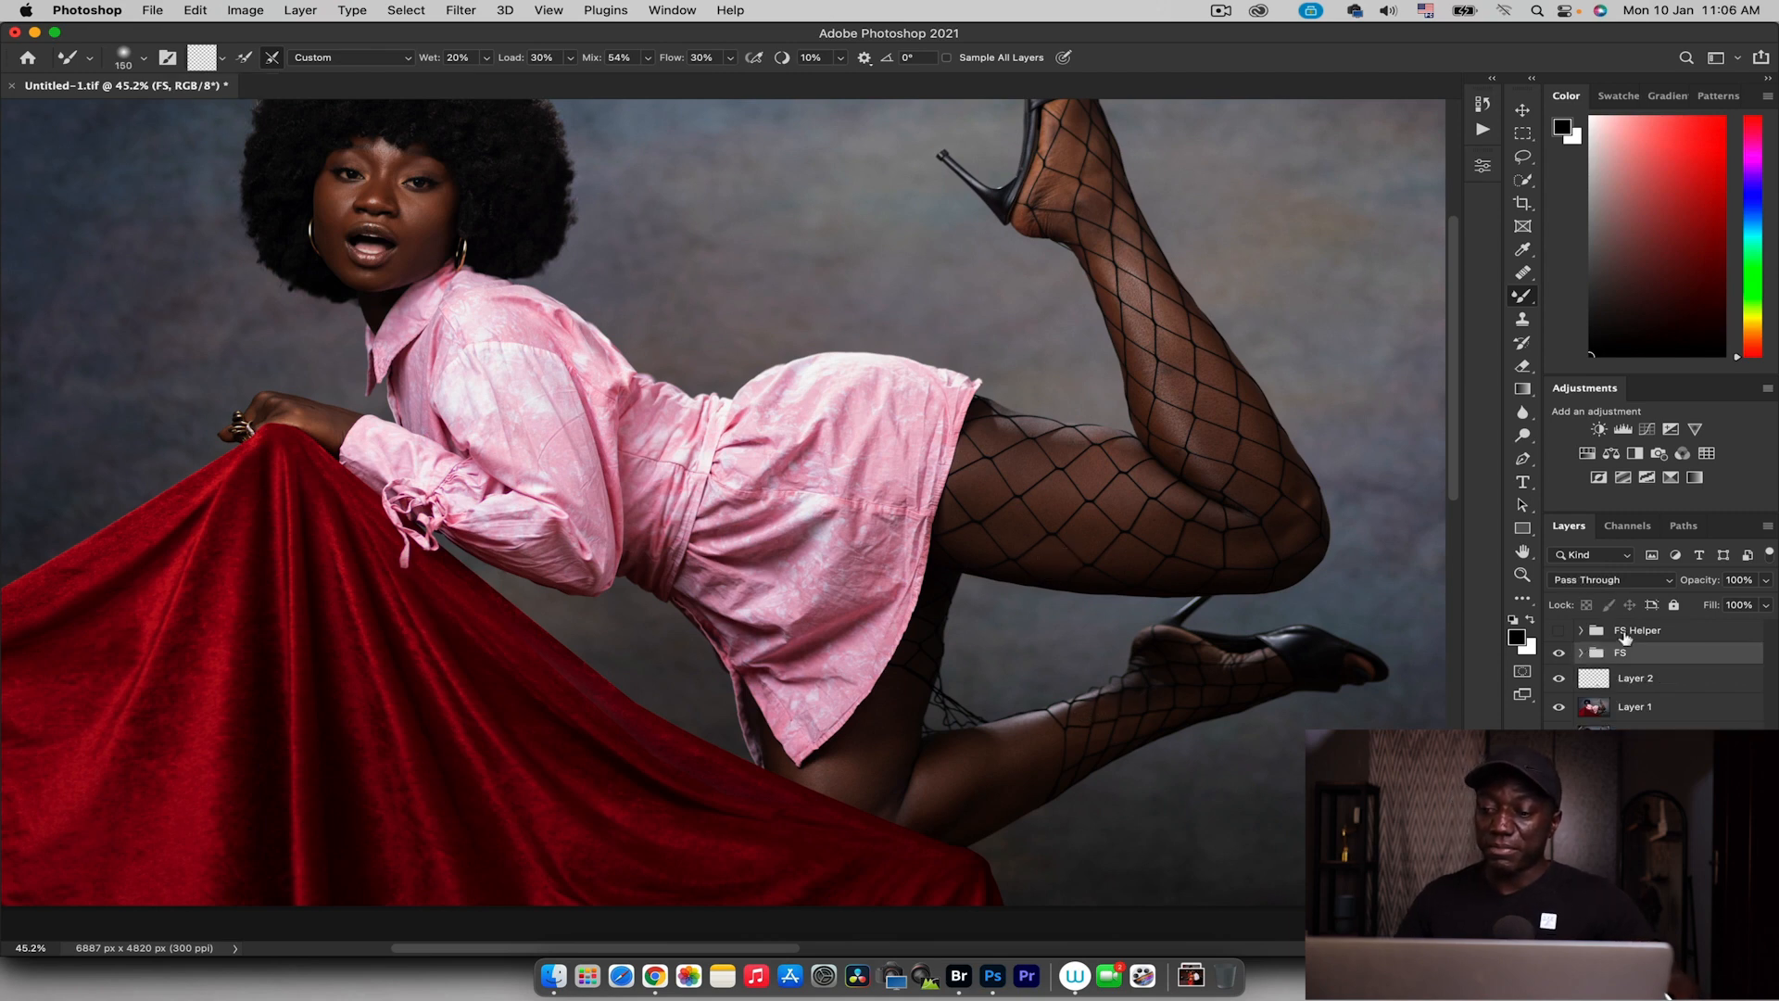
click(1600, 635)
key(Delete)
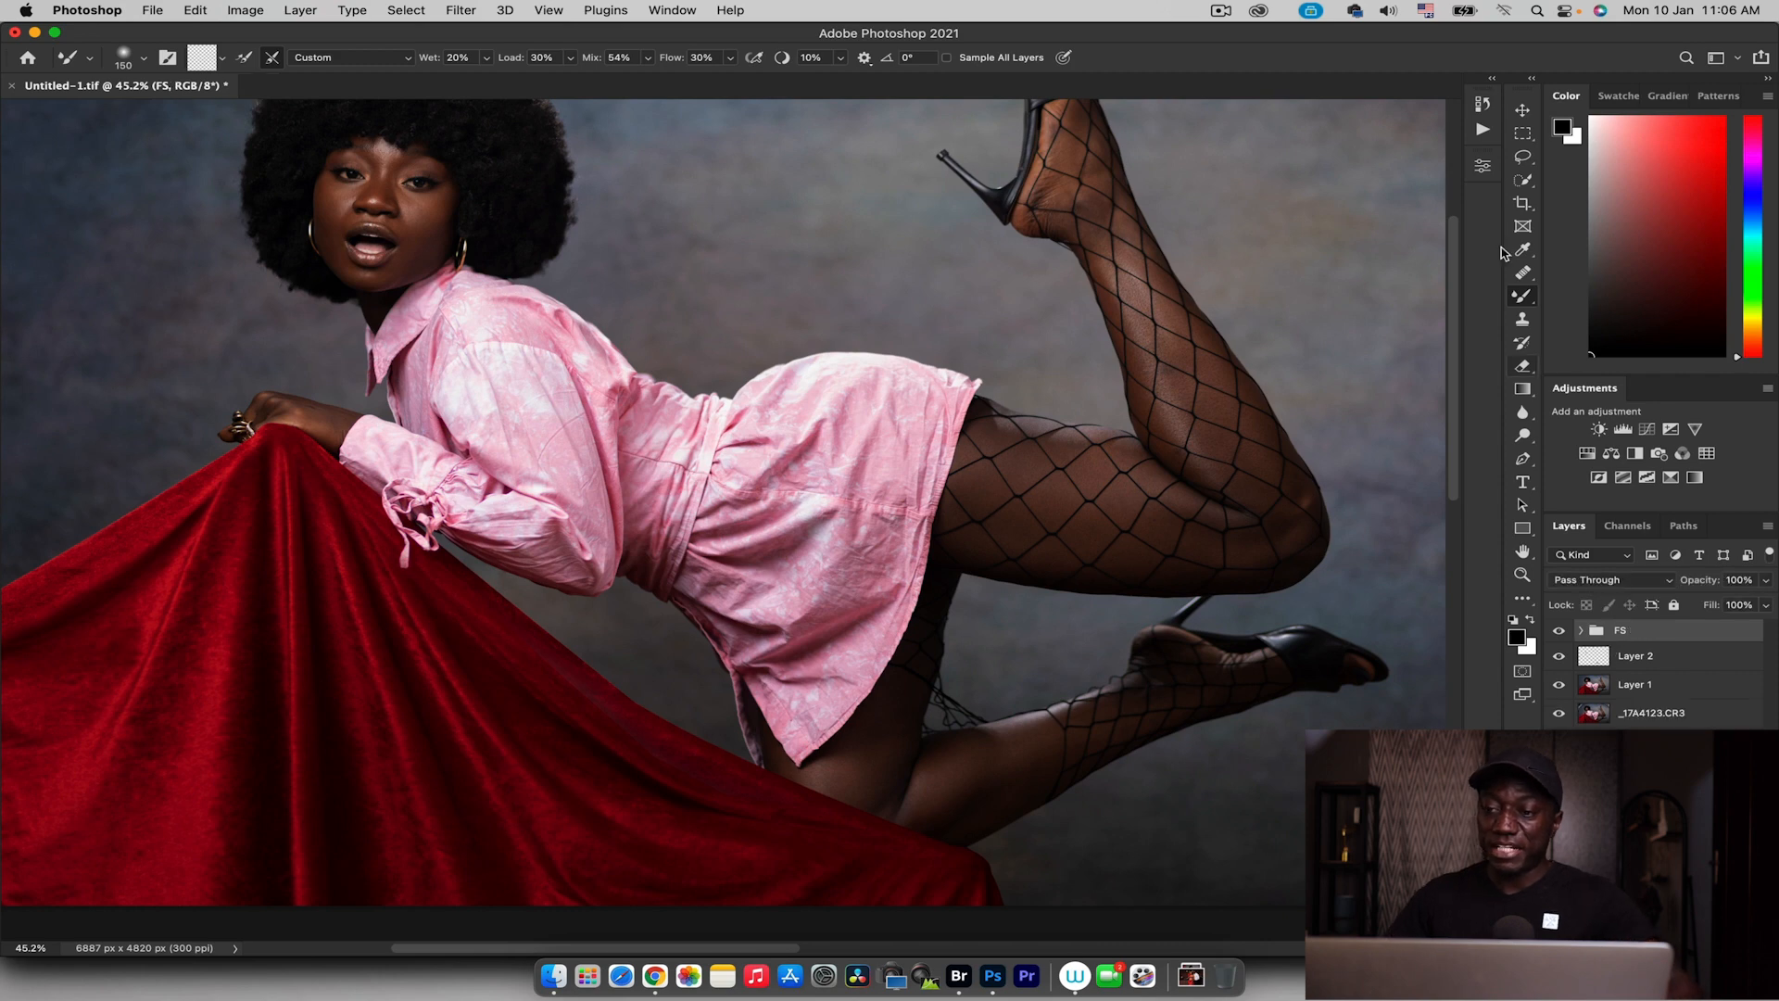
Run the Dodge and Burn Complete action above the FS group
click(1483, 130)
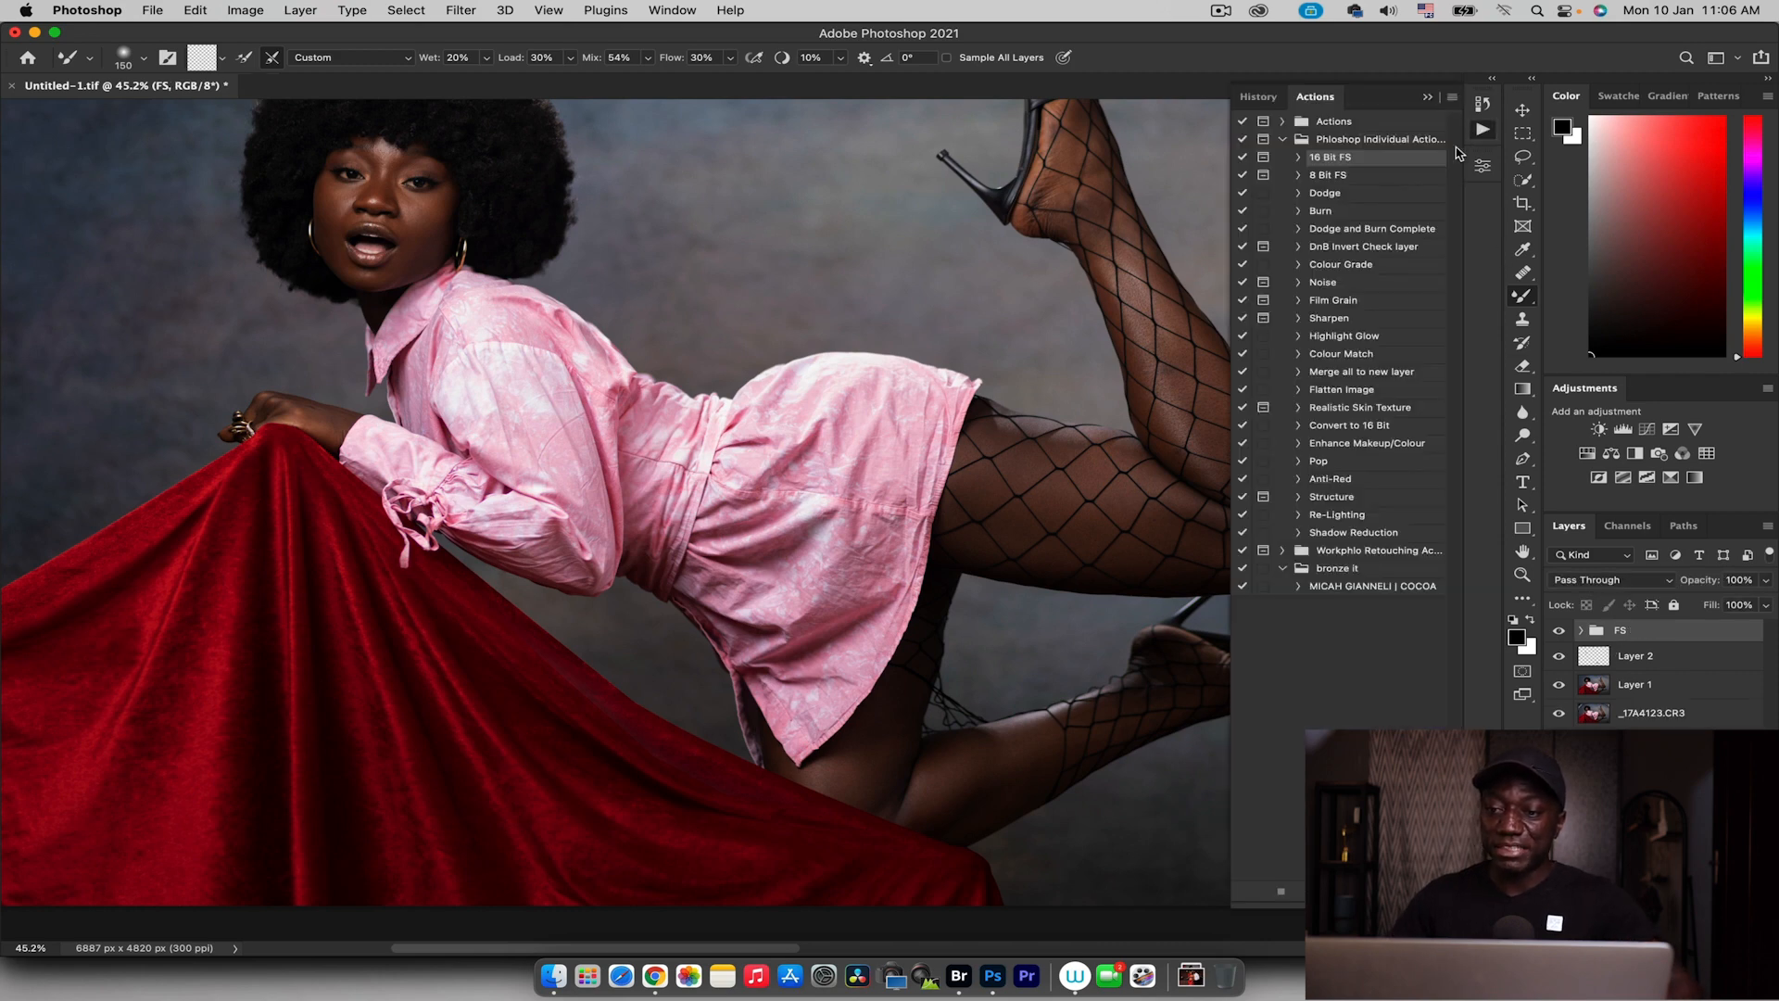
click(1337, 231)
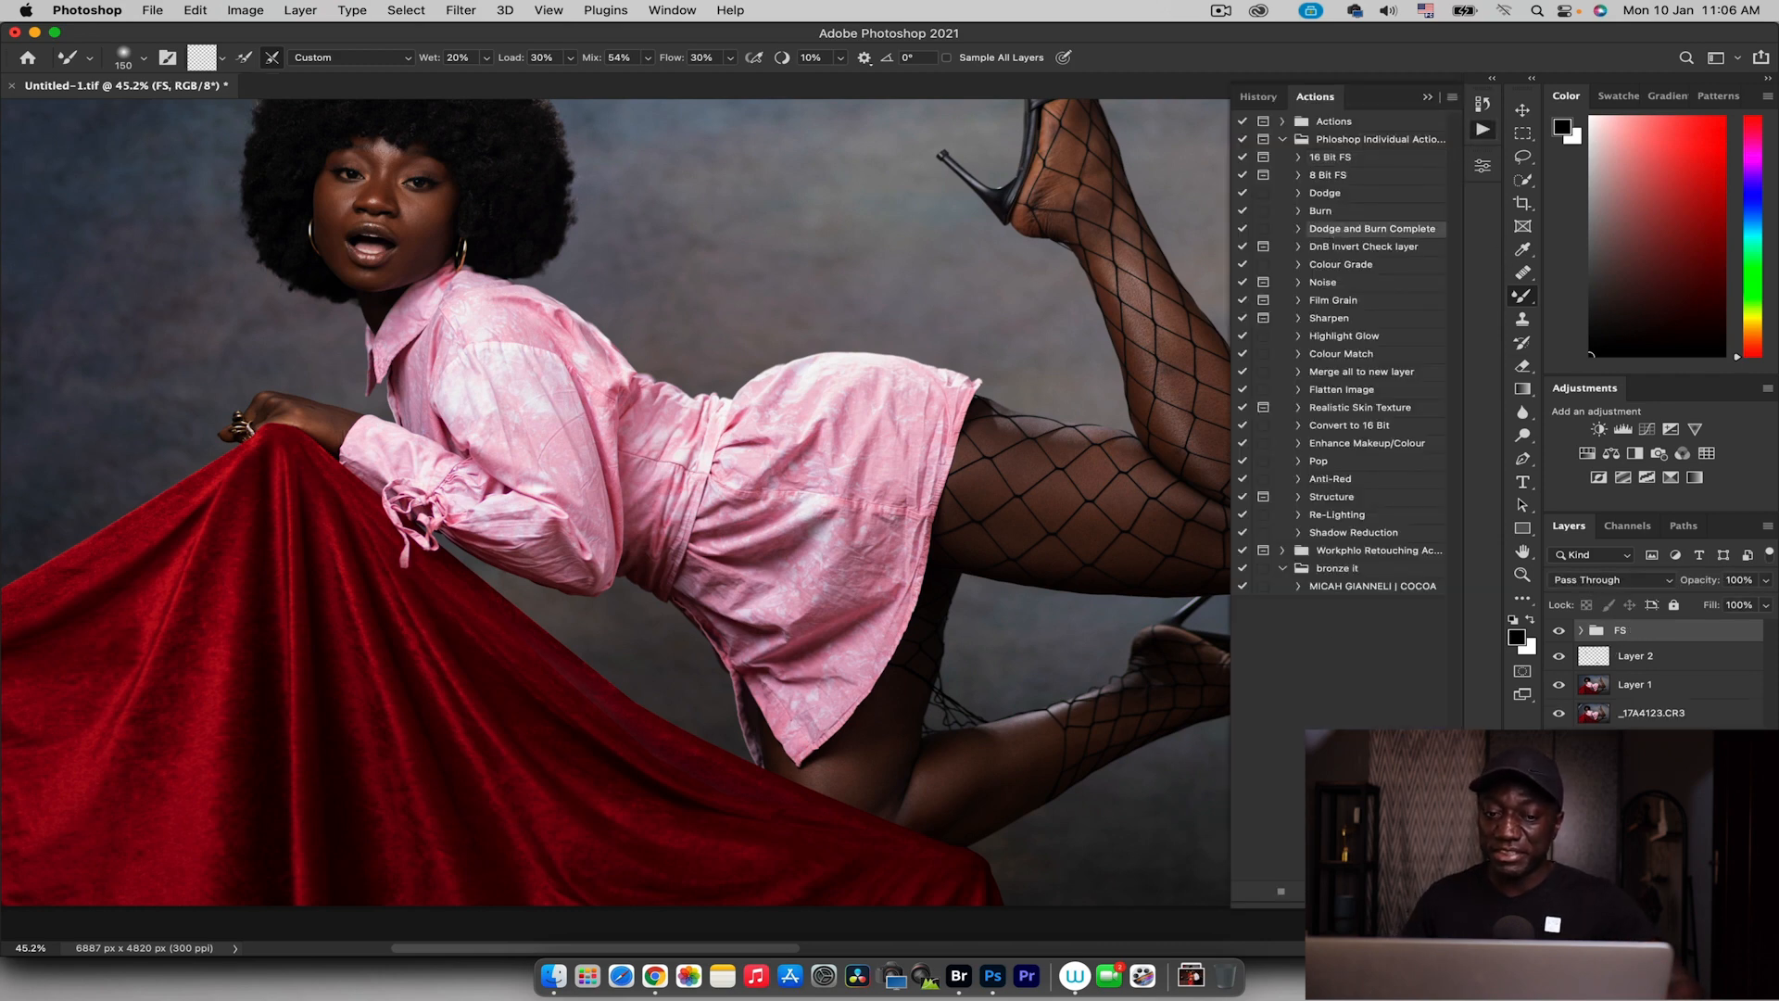
click(1336, 891)
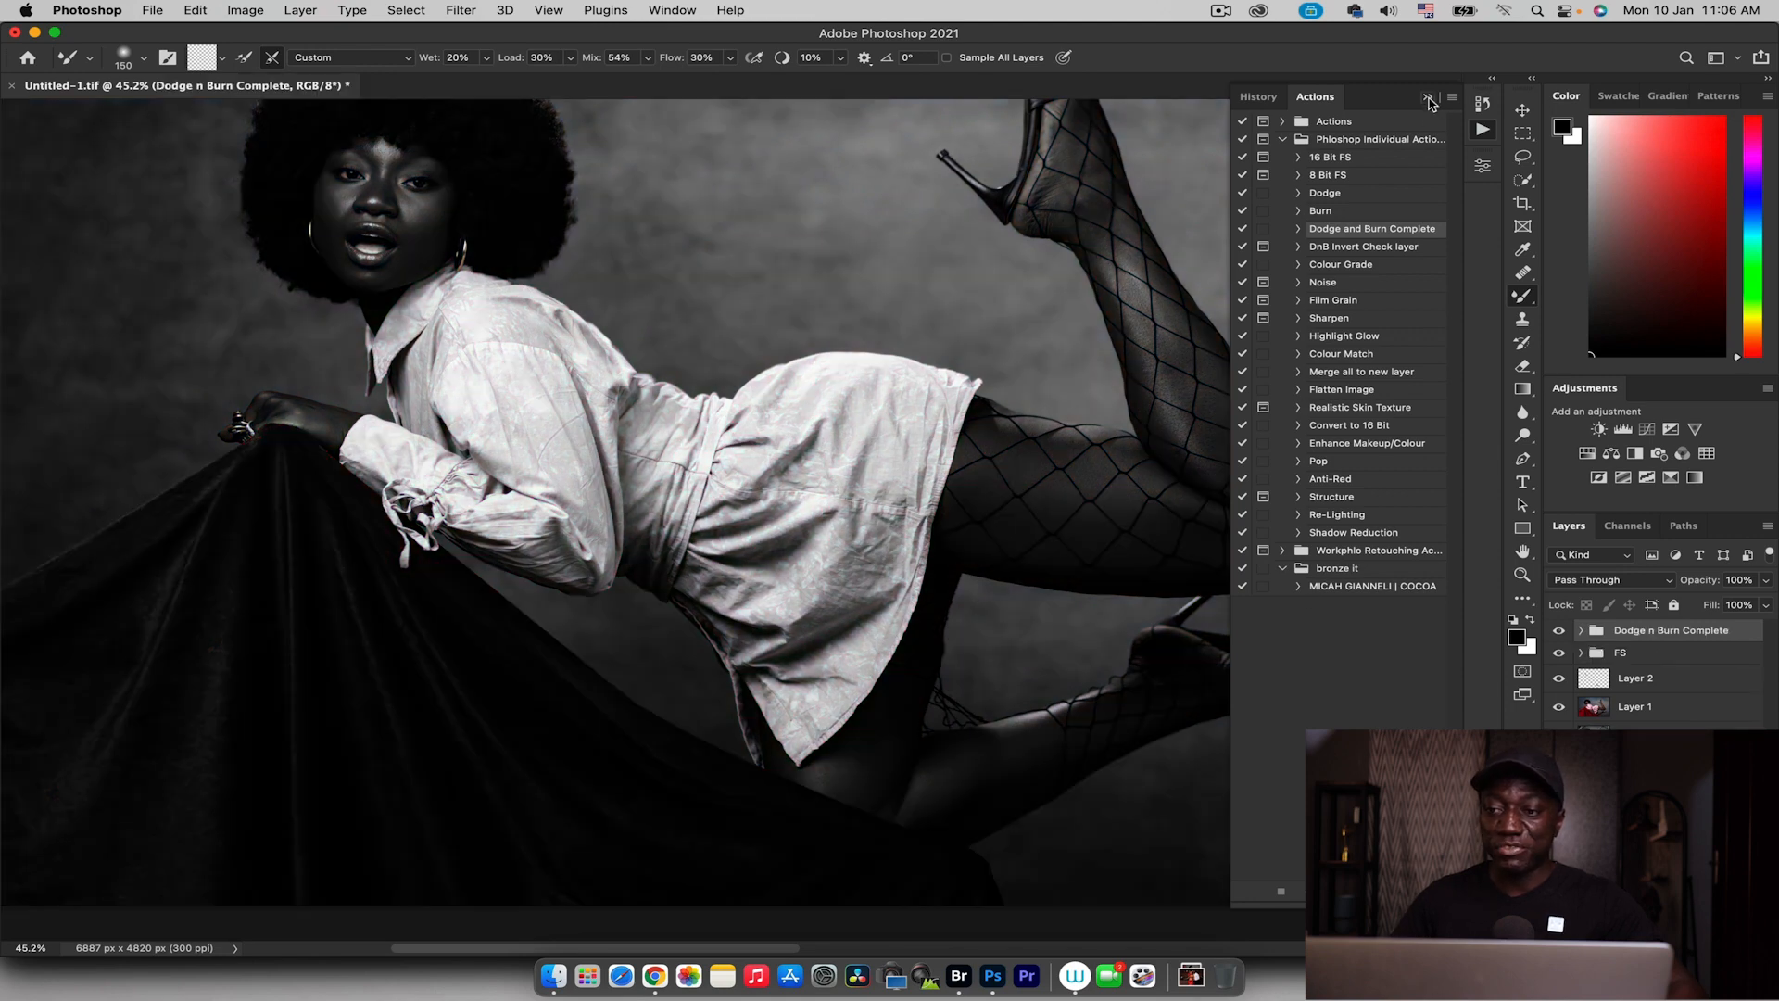
click(1430, 99)
click(799, 334)
key(Return)
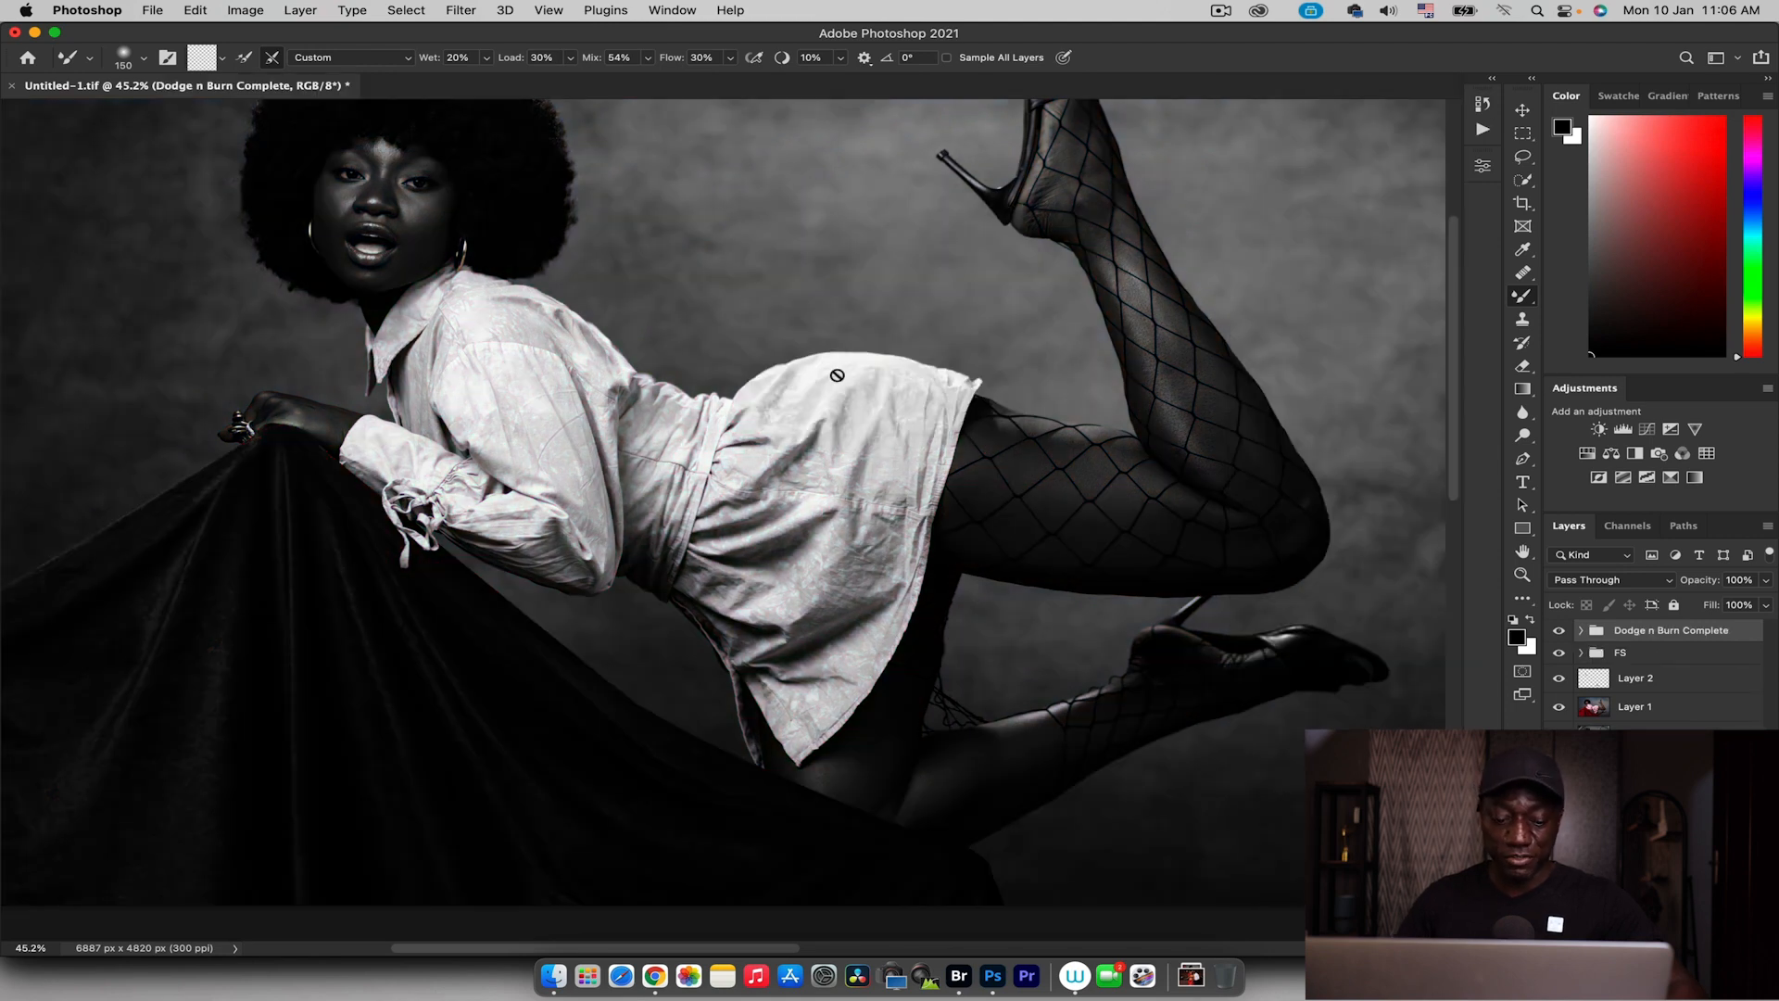
Brighten the Contrast curves layer in the Dodge n Burn Complete group, moving the lower point to input 72, output 76 and raising the upper point
key(z)
drag(821, 383, 771, 389)
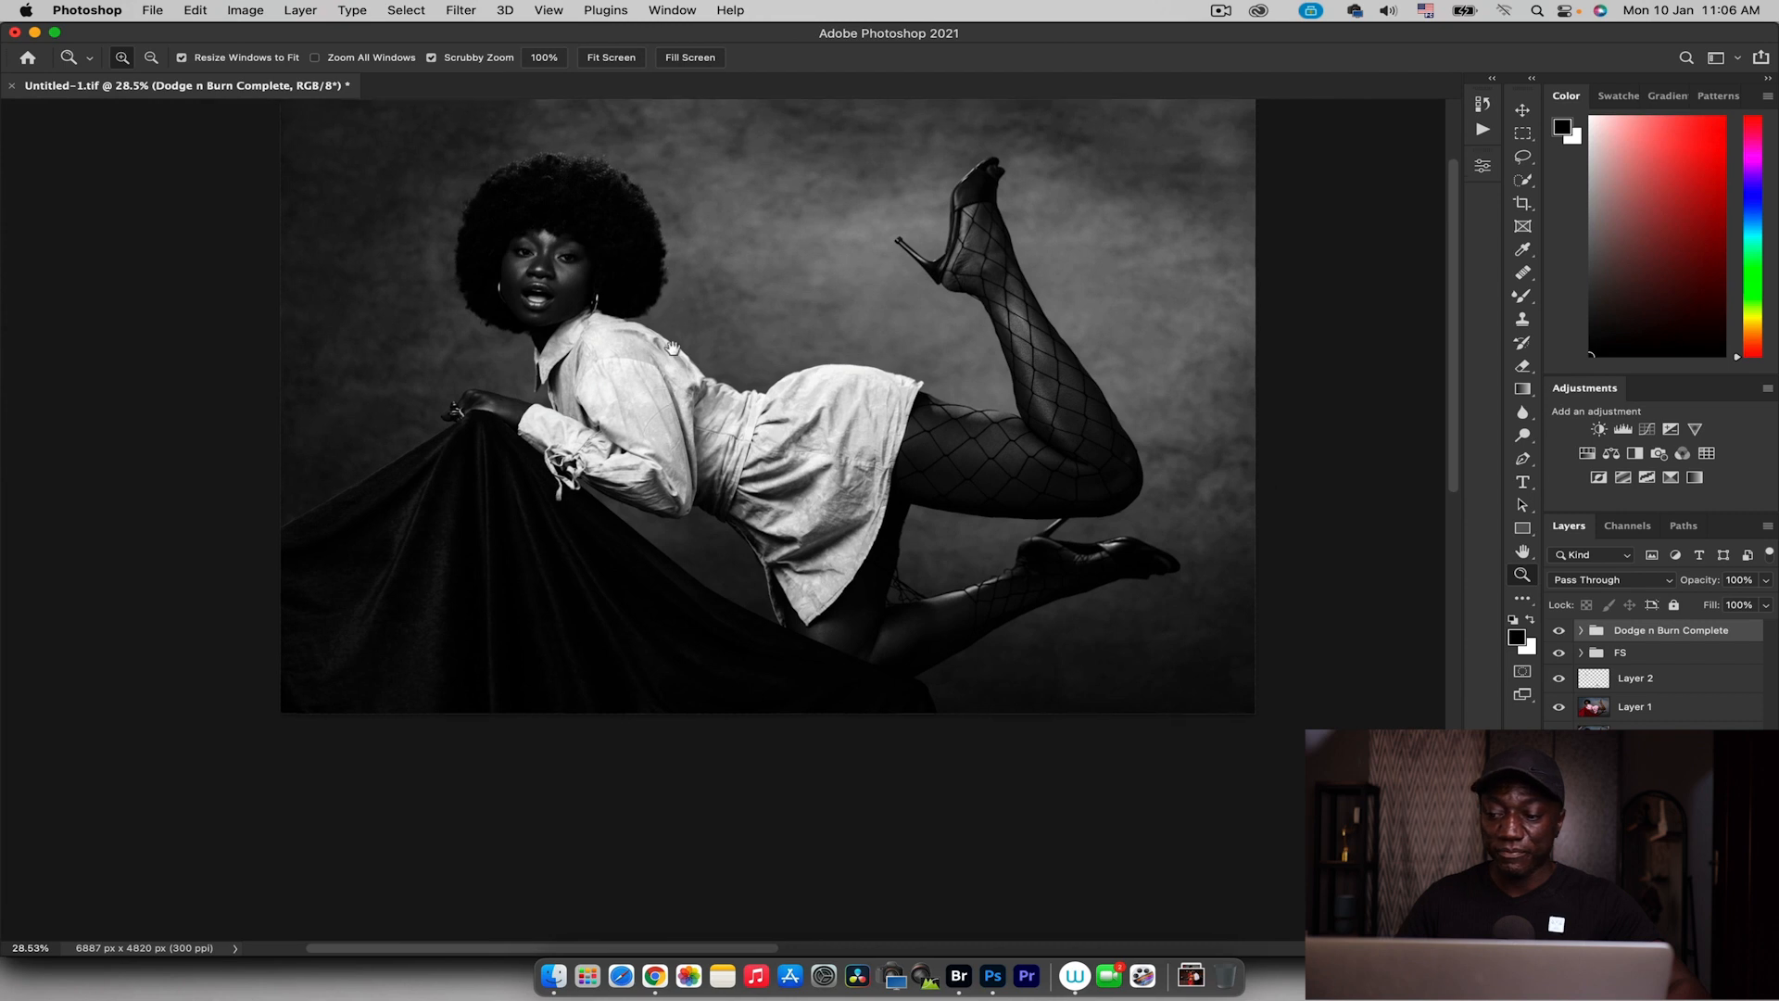
click(1582, 631)
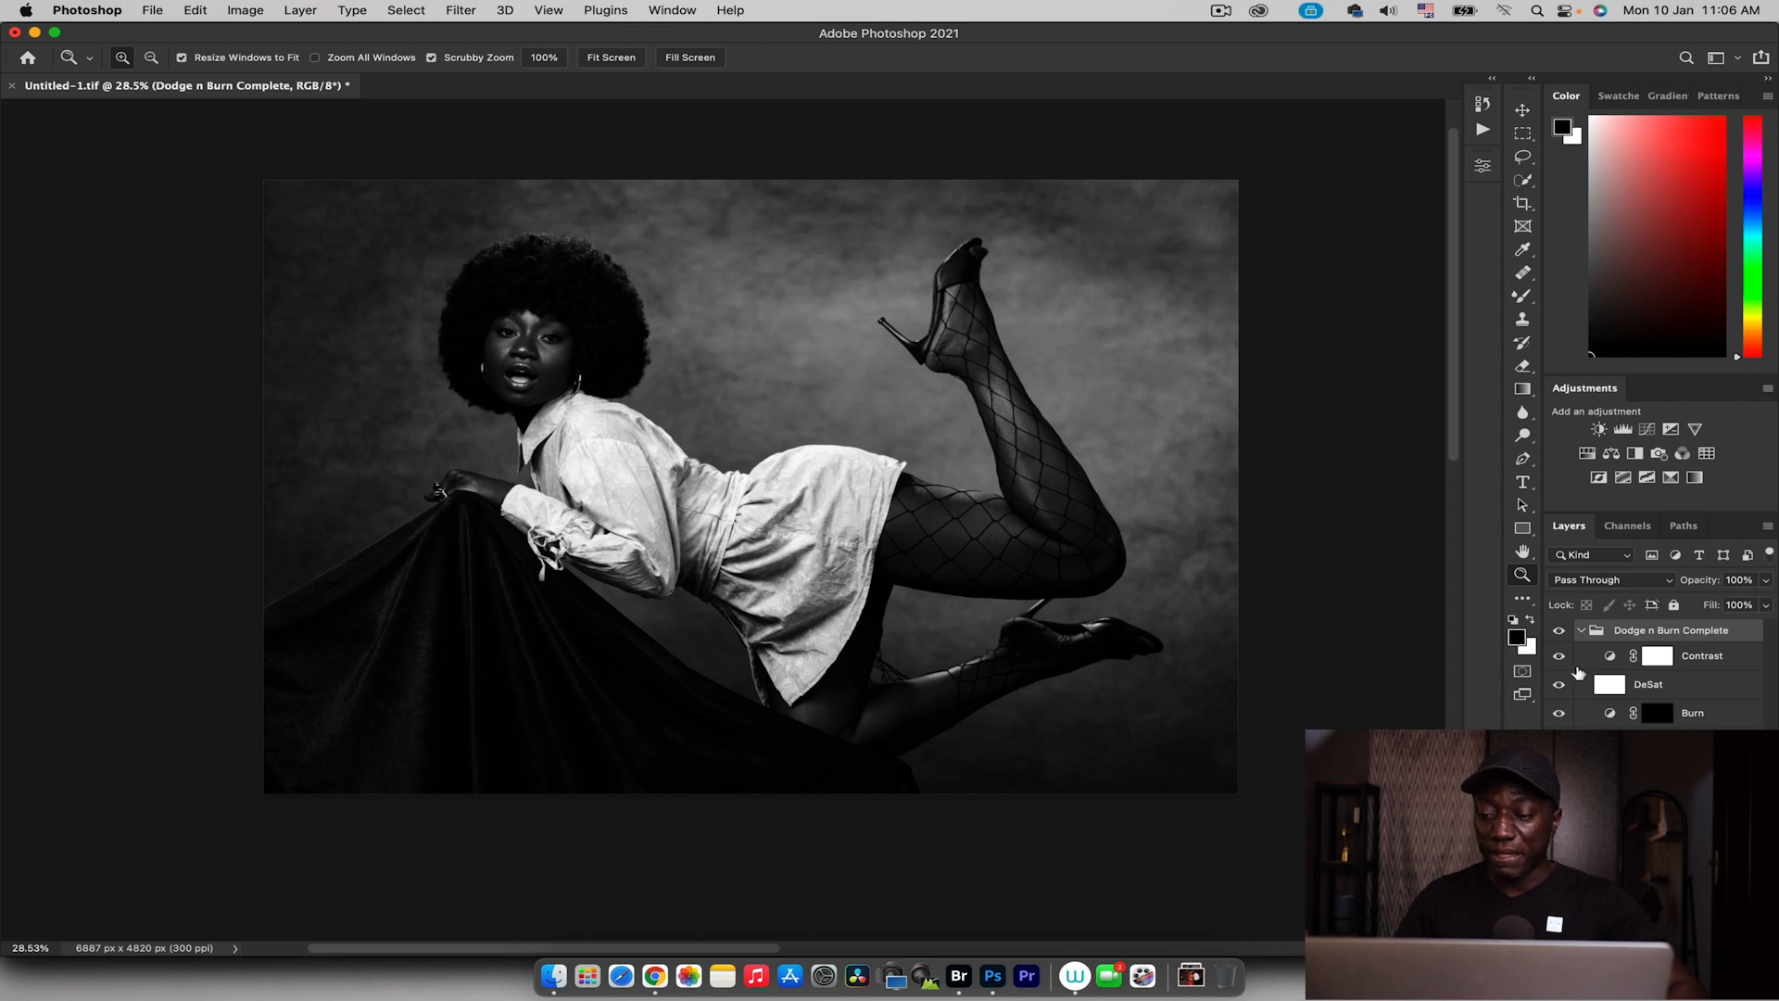
double_click(1610, 655)
drag(1342, 353, 1339, 348)
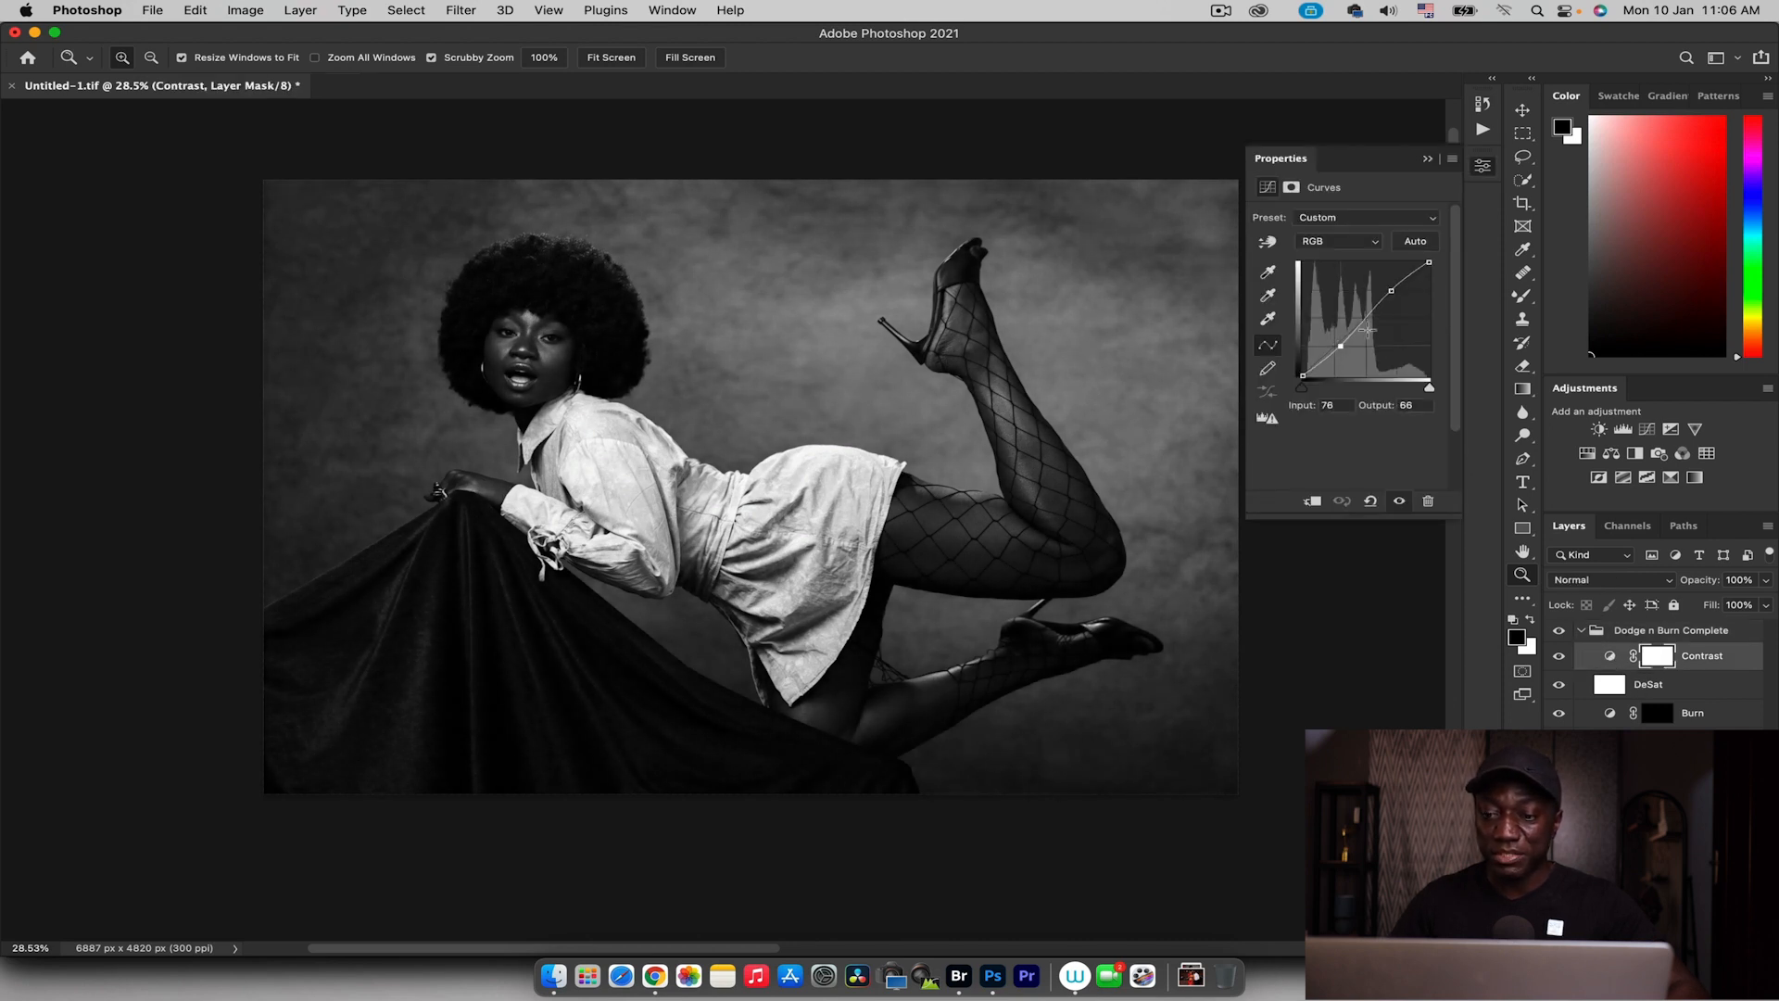
drag(1391, 290, 1391, 283)
drag(1340, 345, 1338, 338)
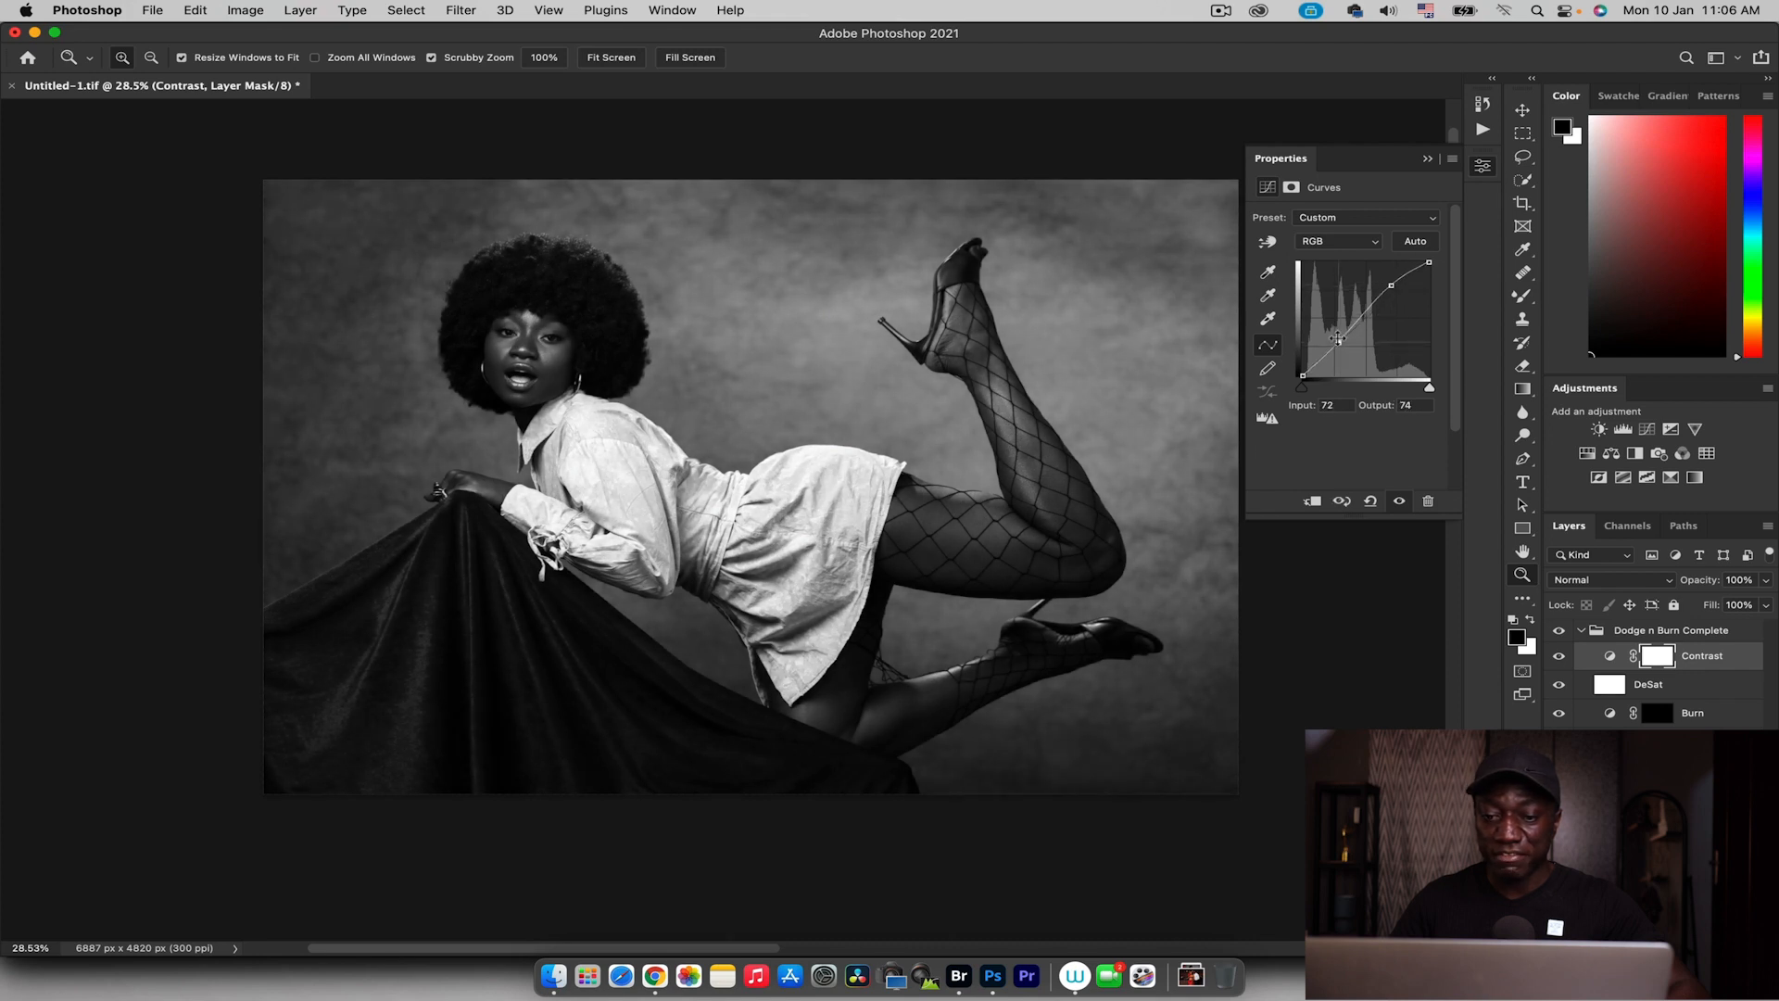
click(1391, 285)
click(1431, 156)
Target the Dodge layer mask and set up the regular Brush tool with 2% flow and white as the foreground color
drag(521, 334, 609, 429)
drag(597, 399, 607, 379)
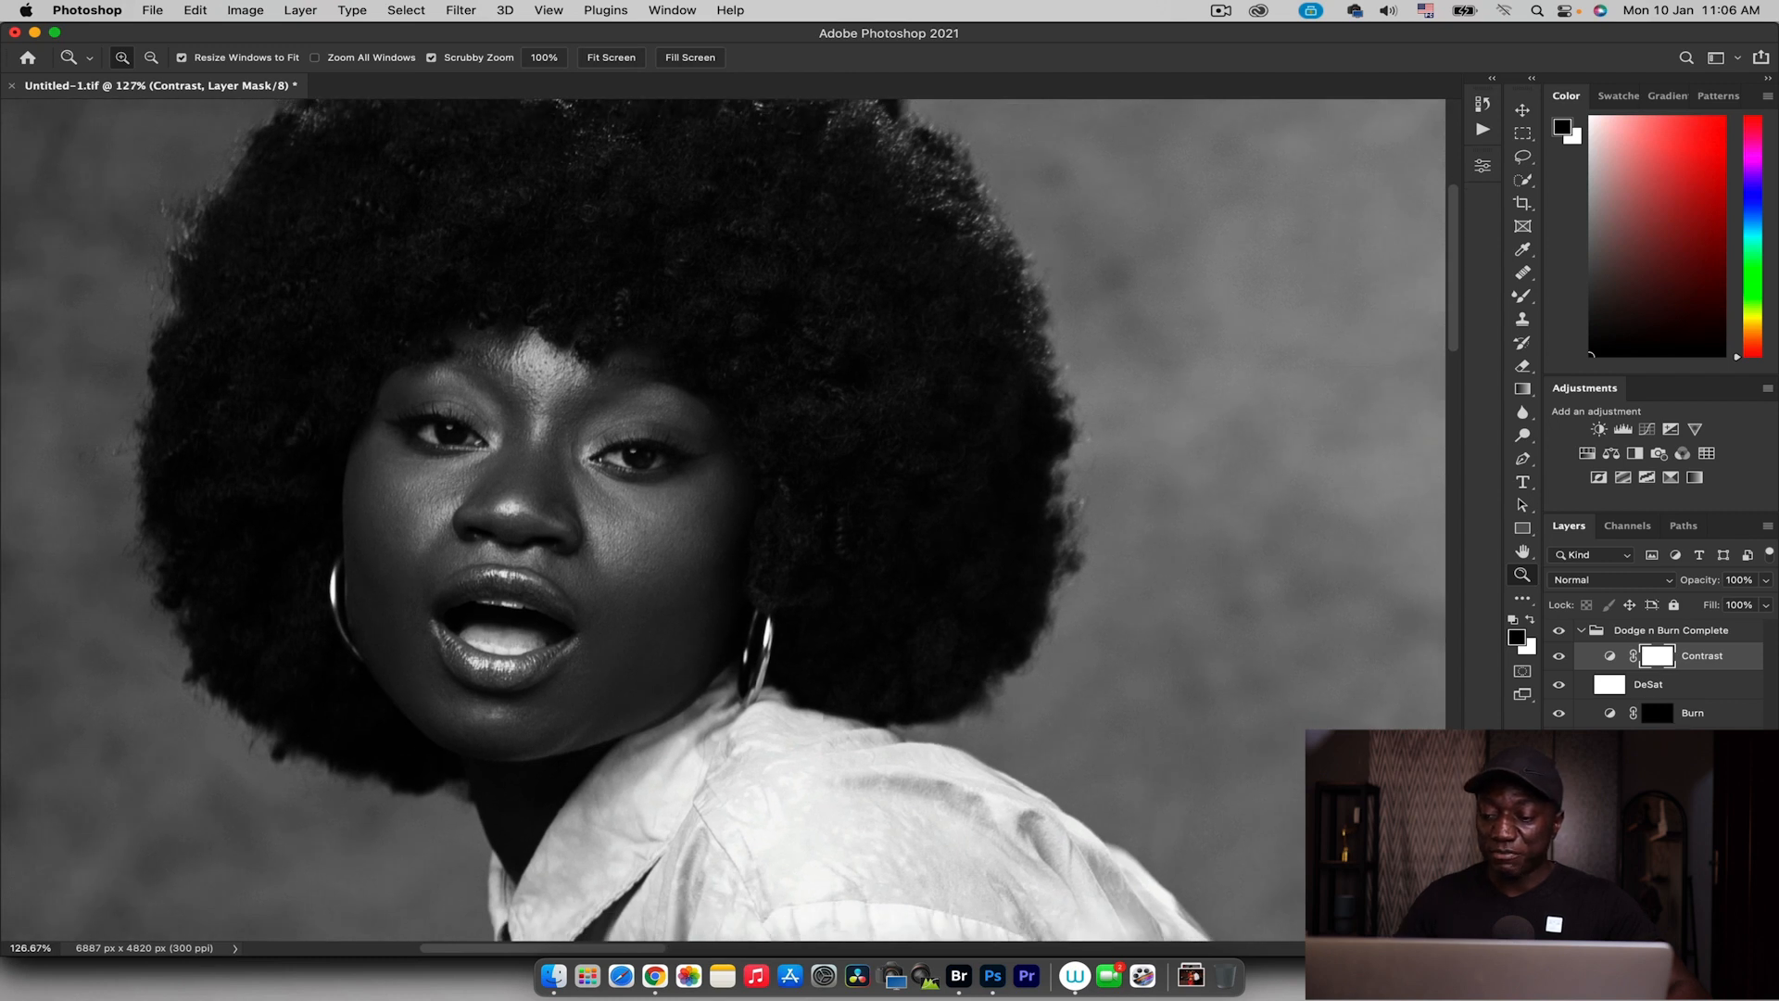
click(1657, 741)
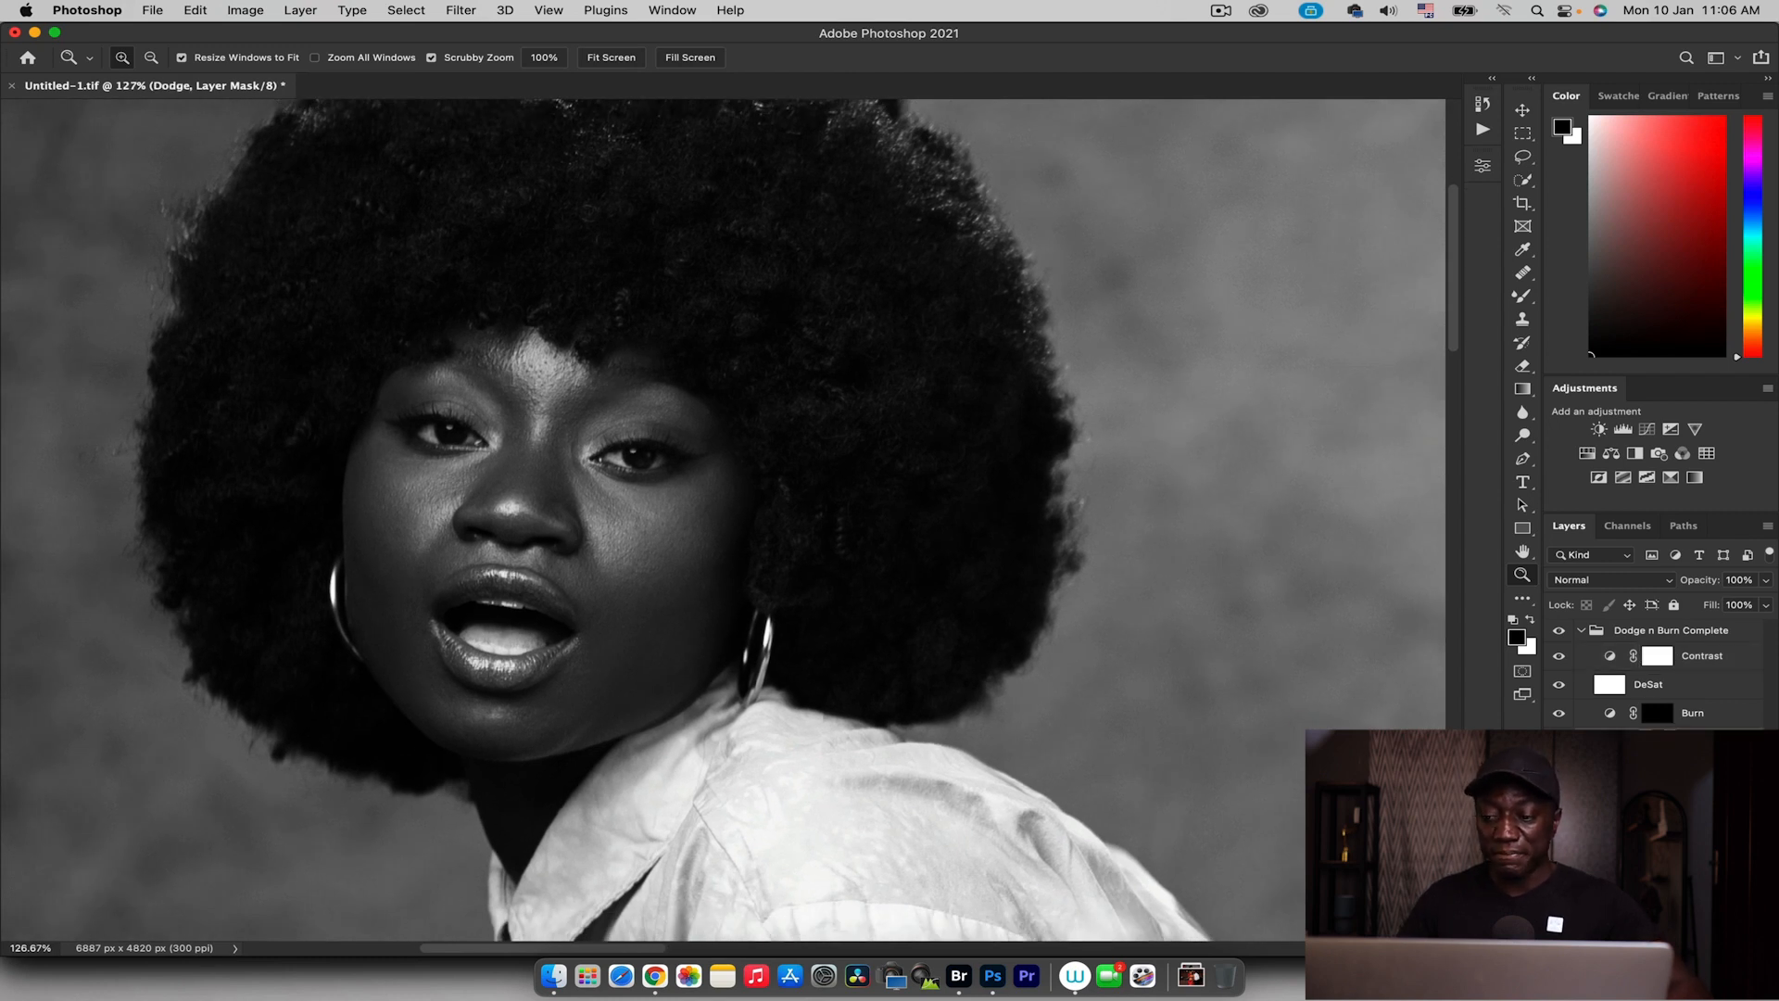
key(b)
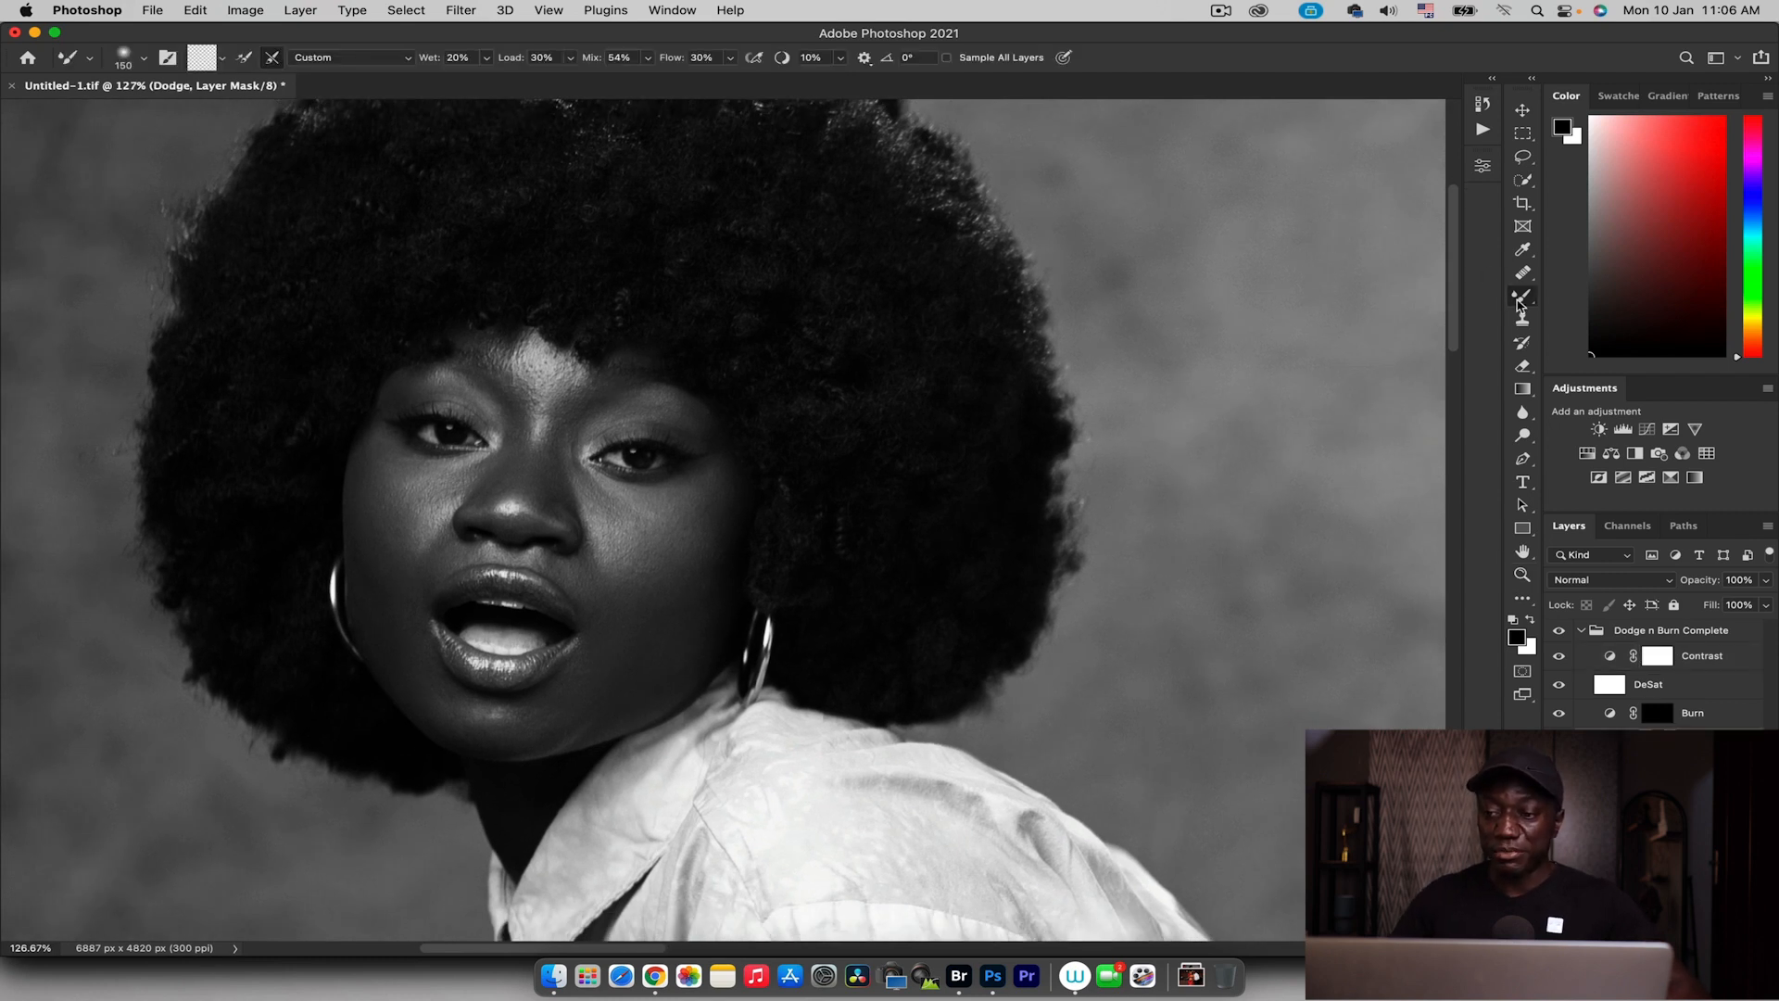
click(1521, 304)
click(1604, 294)
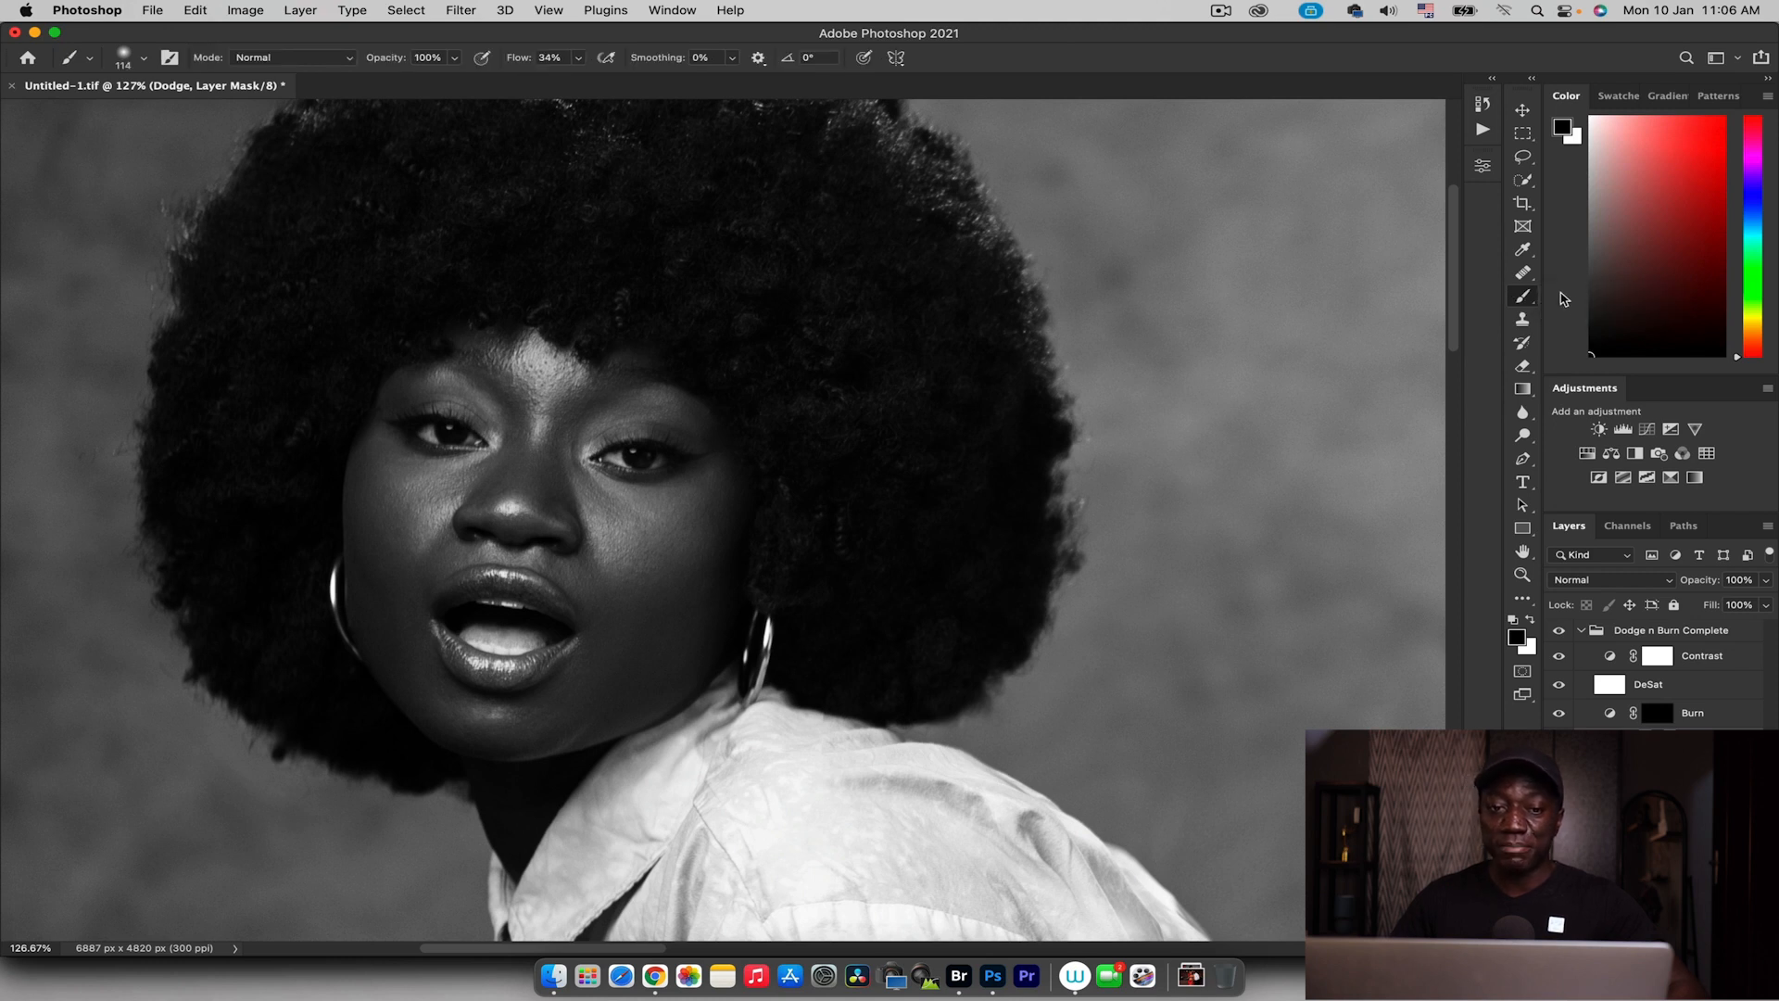
drag(515, 61, 473, 76)
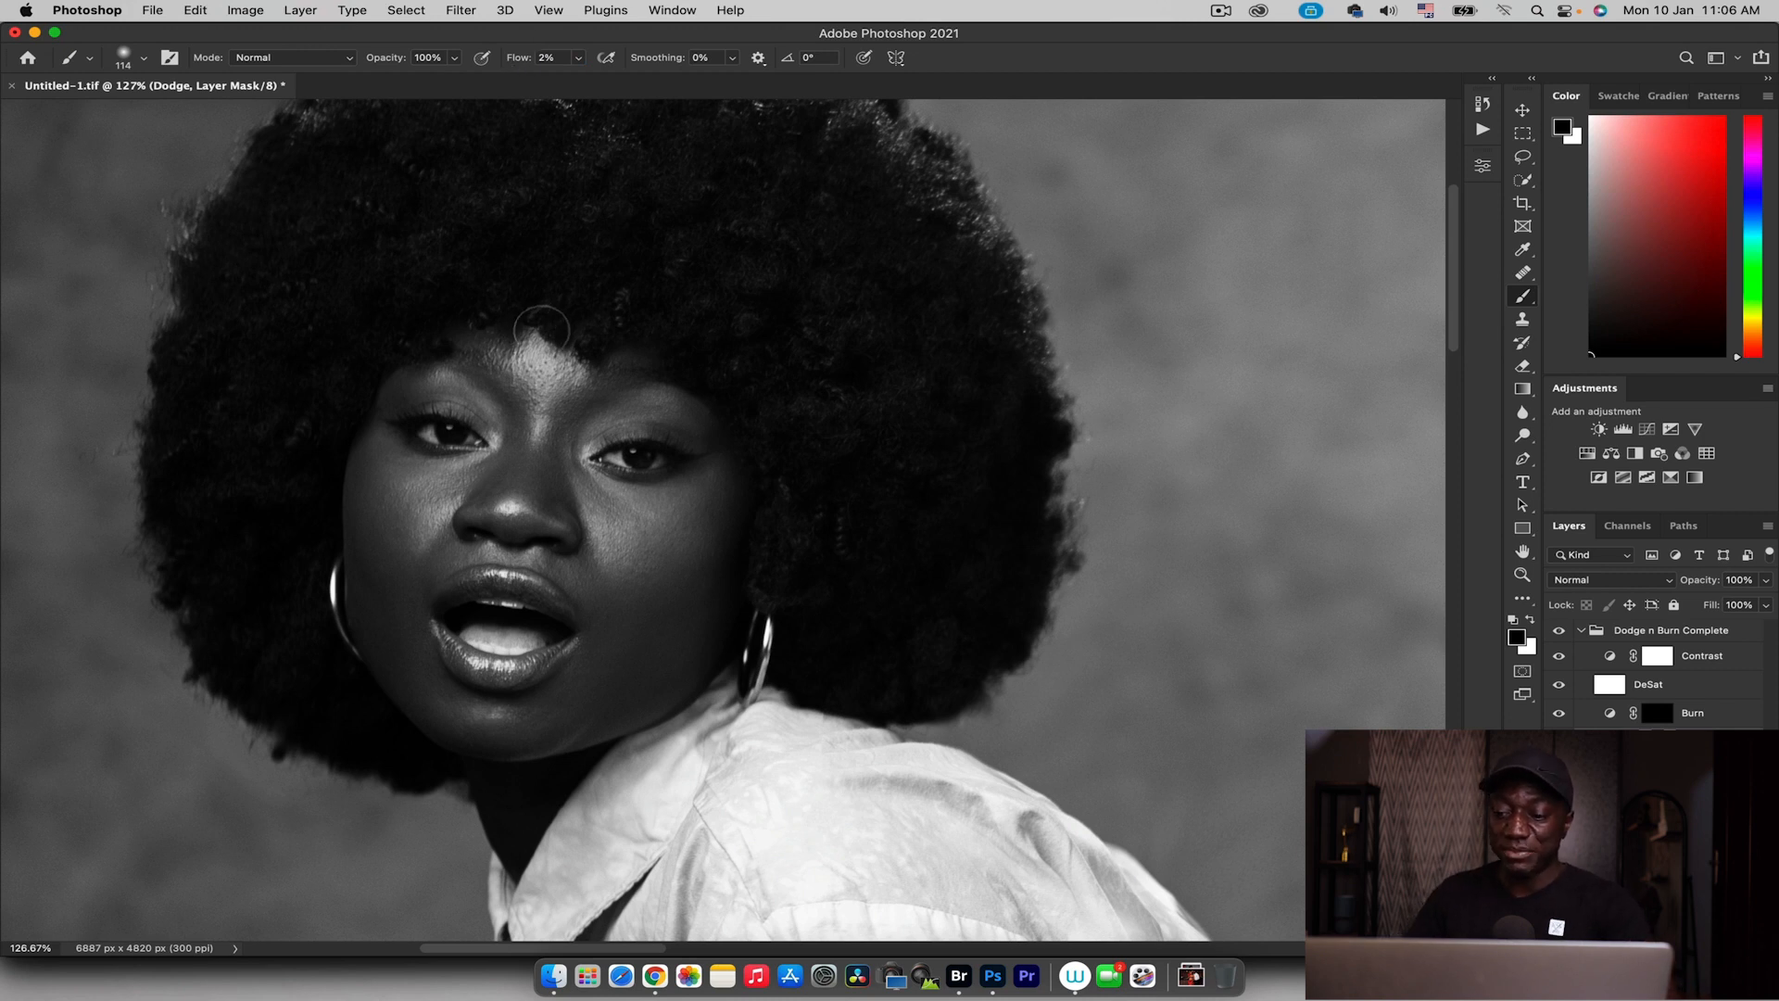
key(x)
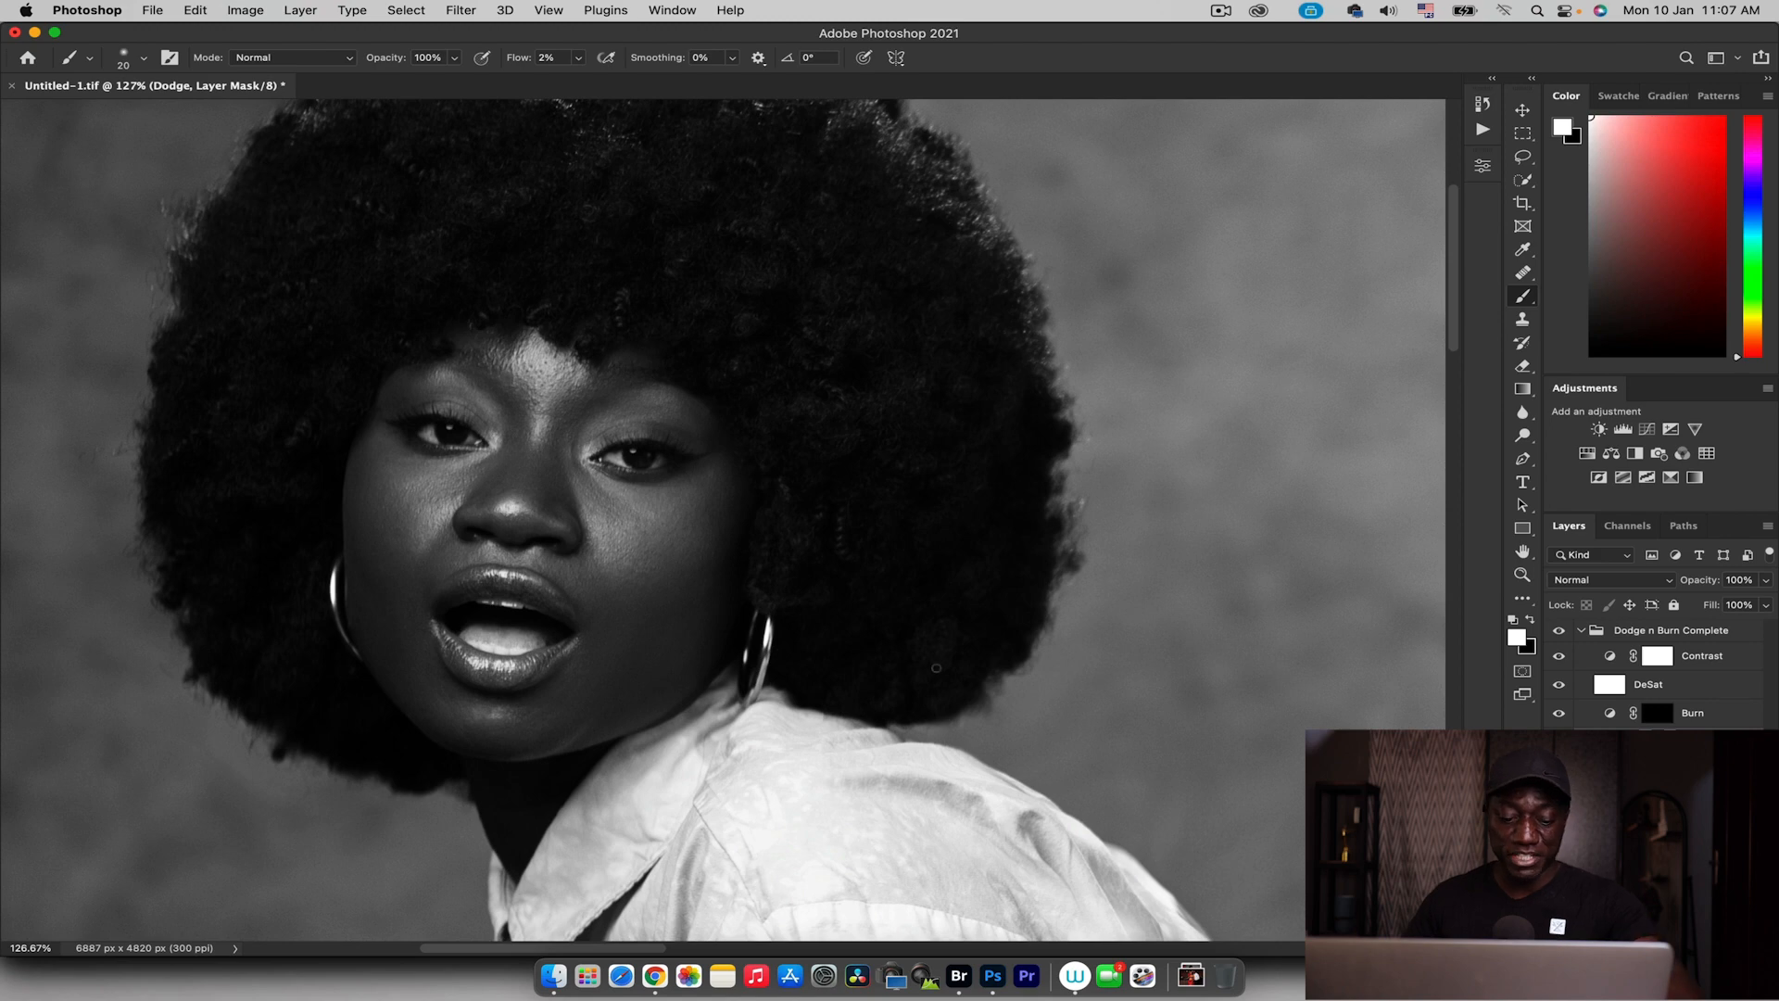
Inspect the facial skin up close and dodge the cheek beside the mouth on the Dodge mask, varying the soft brush between about 20 and 35
key(z)
drag(574, 545, 676, 543)
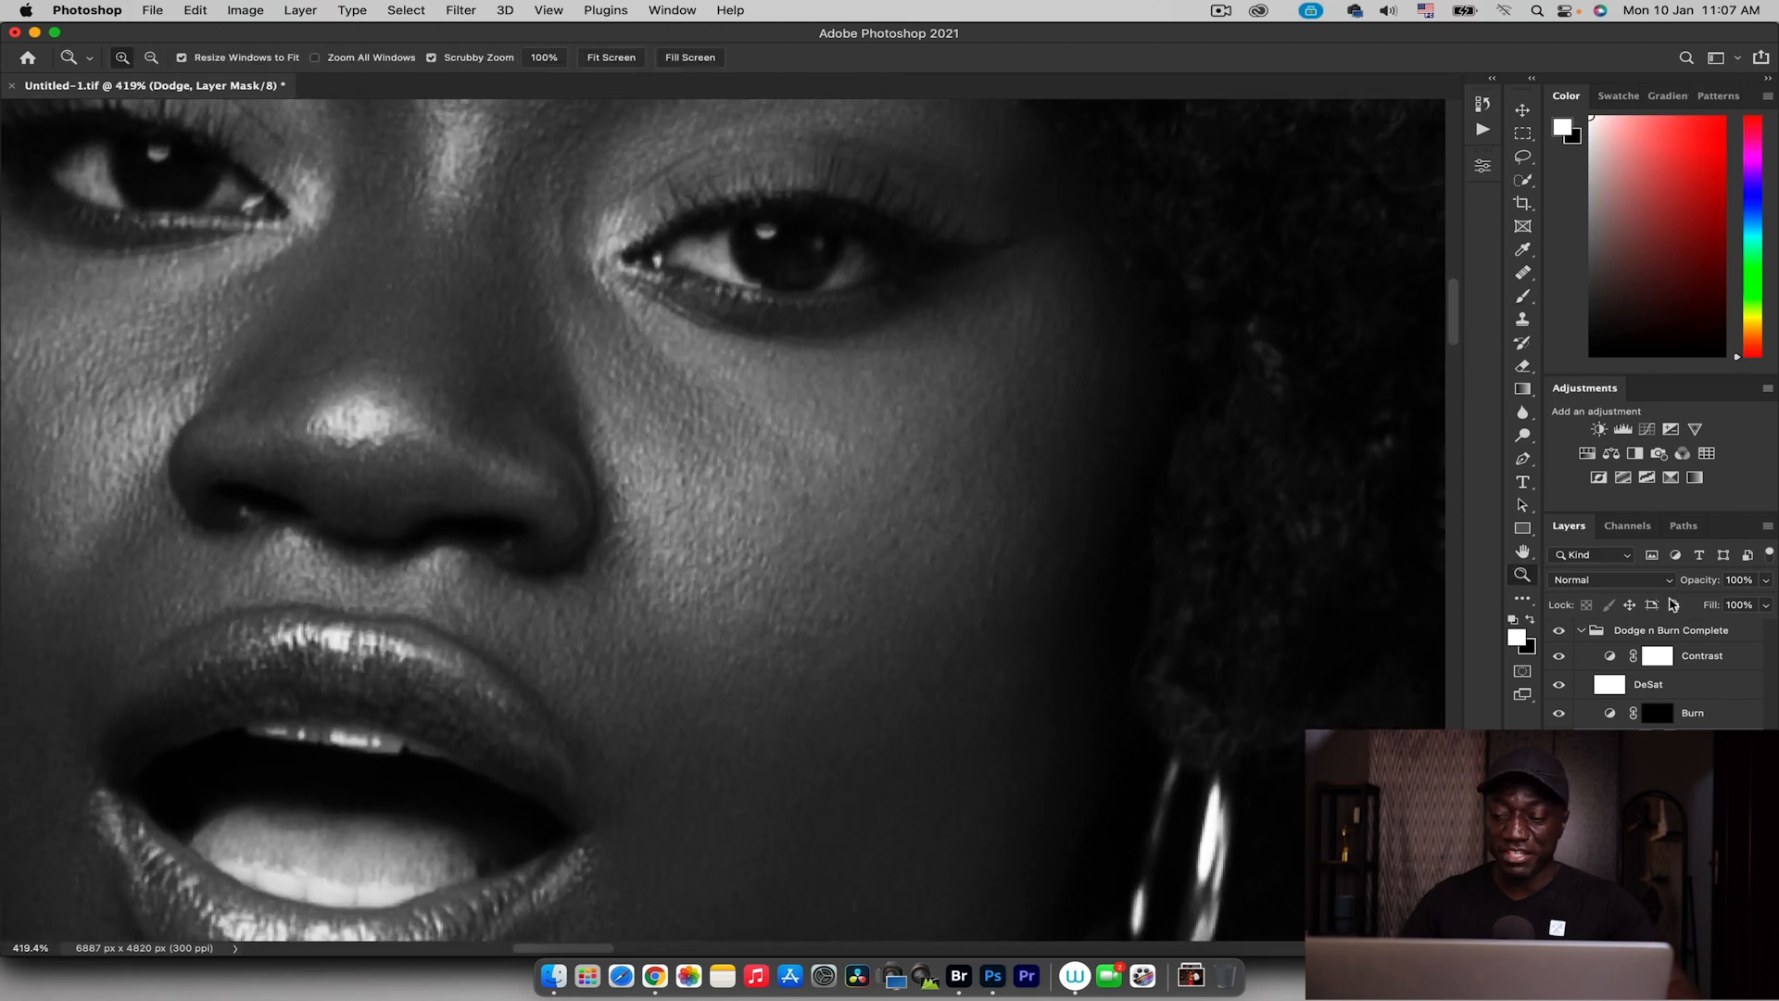
click(1559, 741)
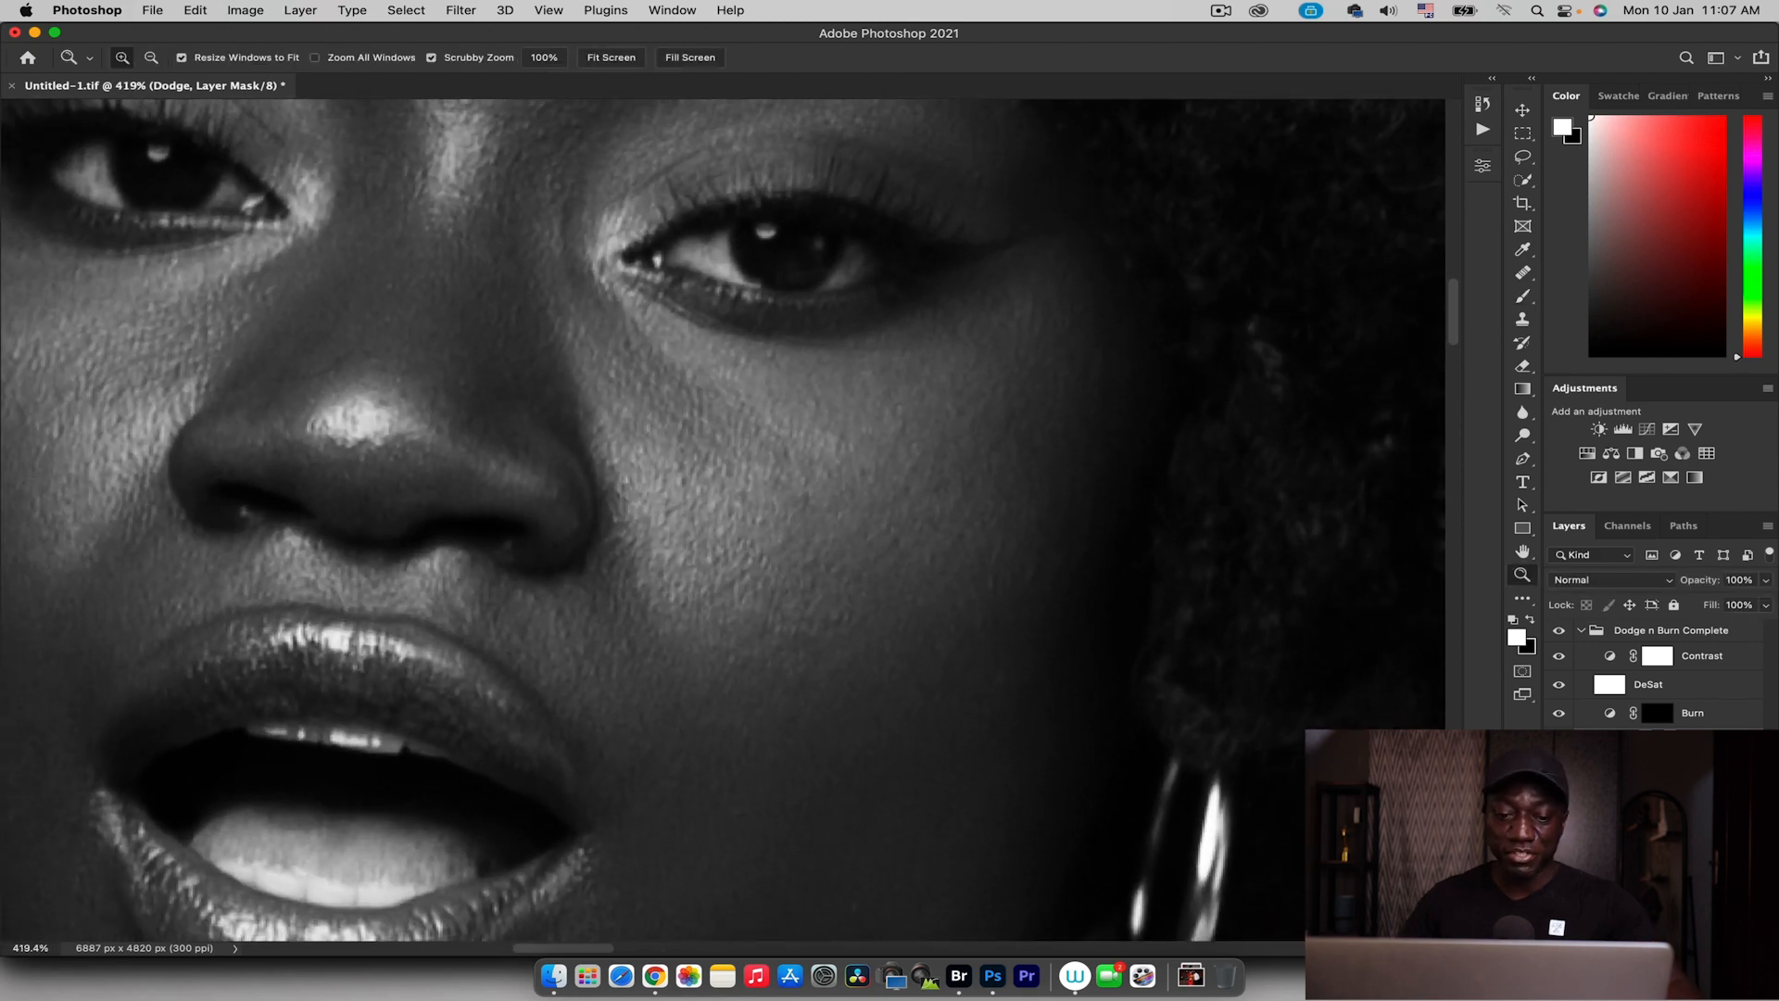
drag(846, 581, 730, 565)
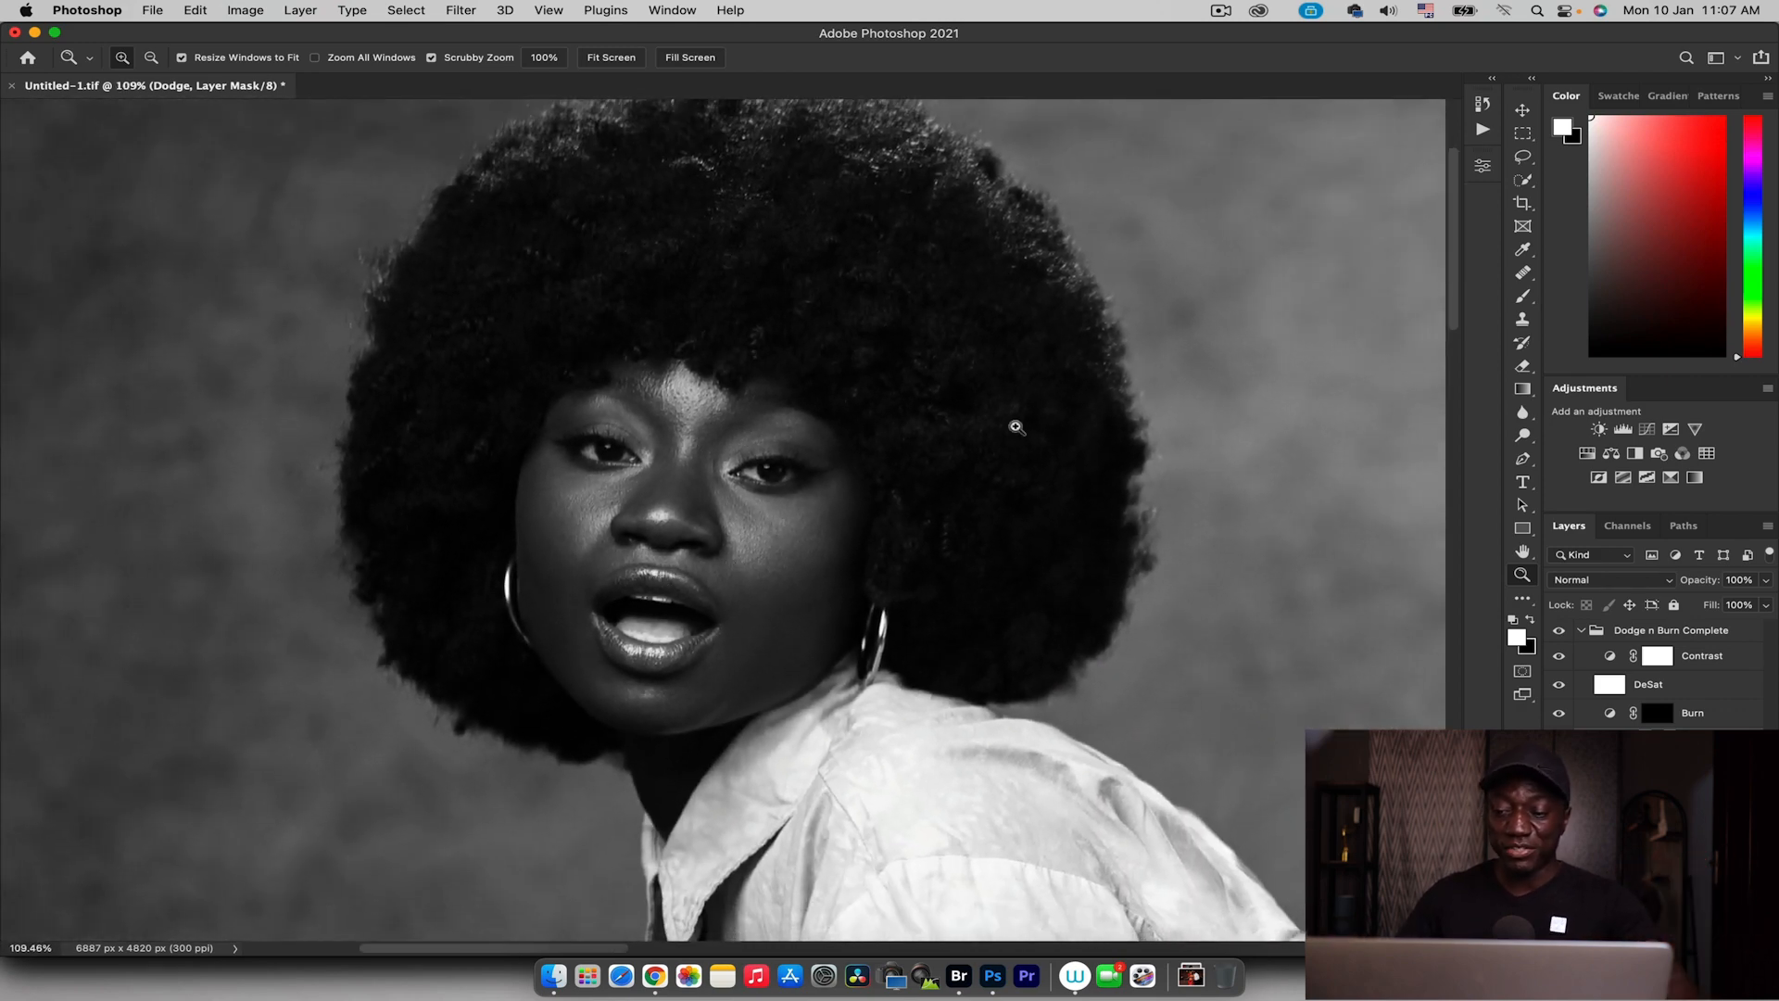
key(b)
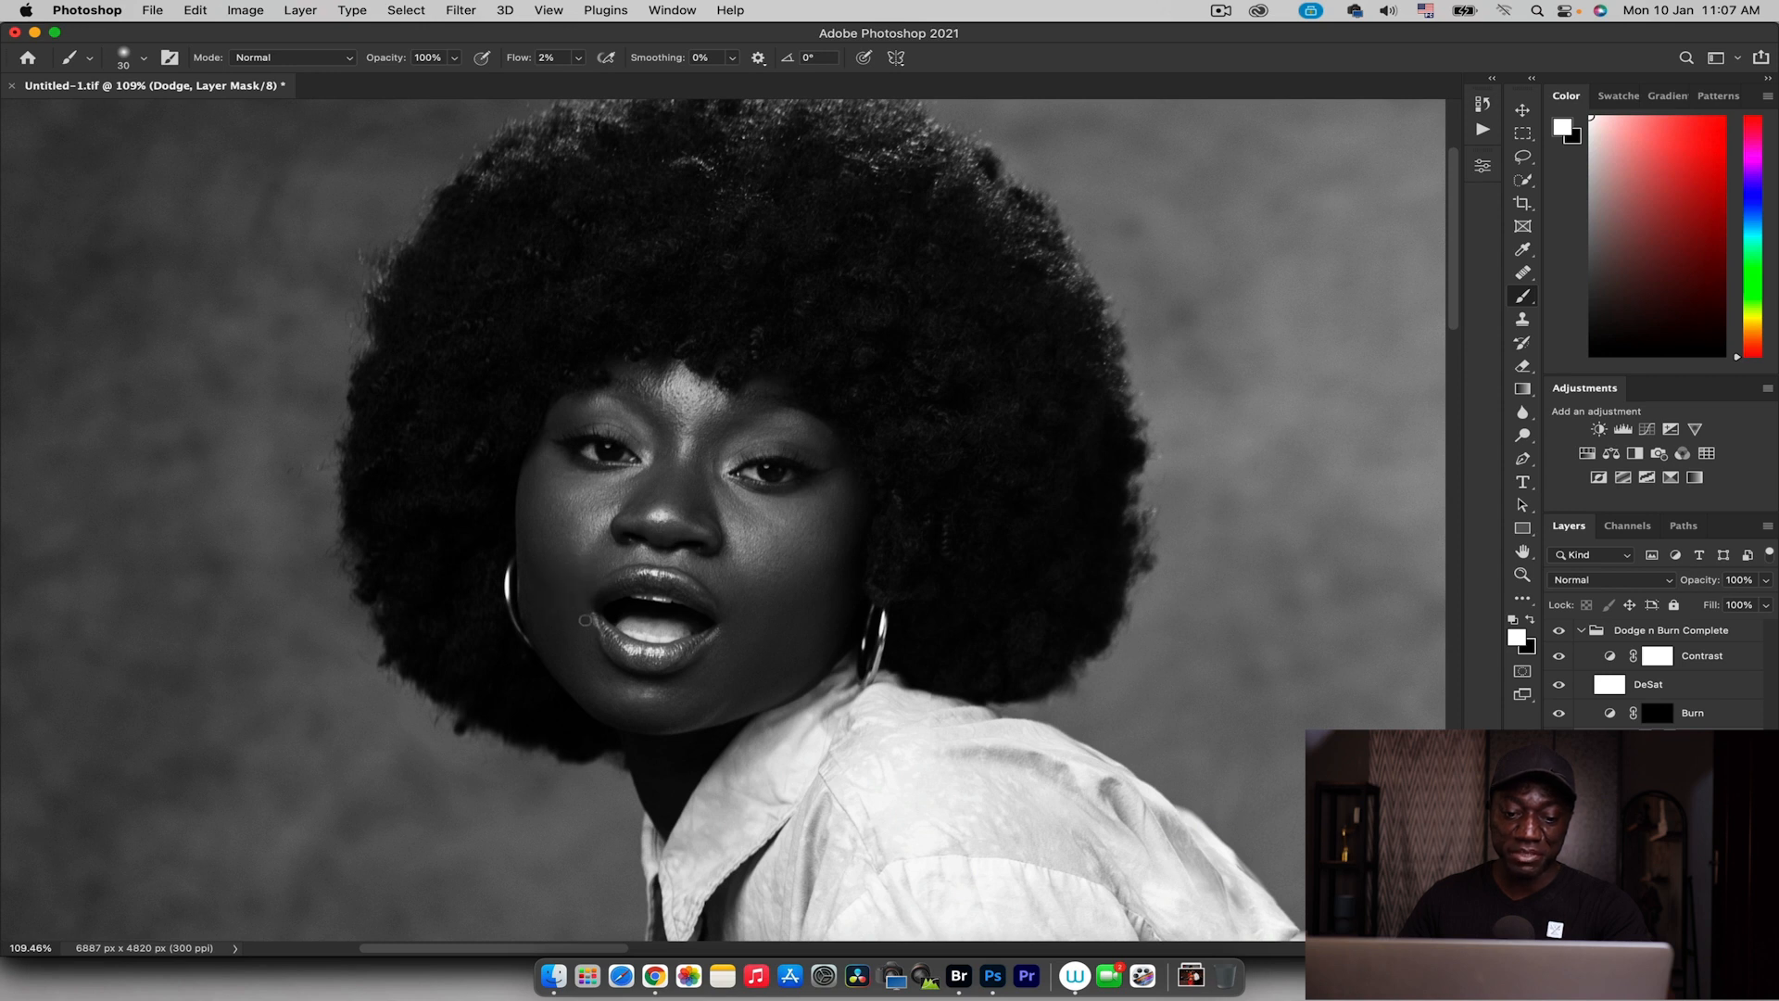
key(bracketleft)
key(bracketright)
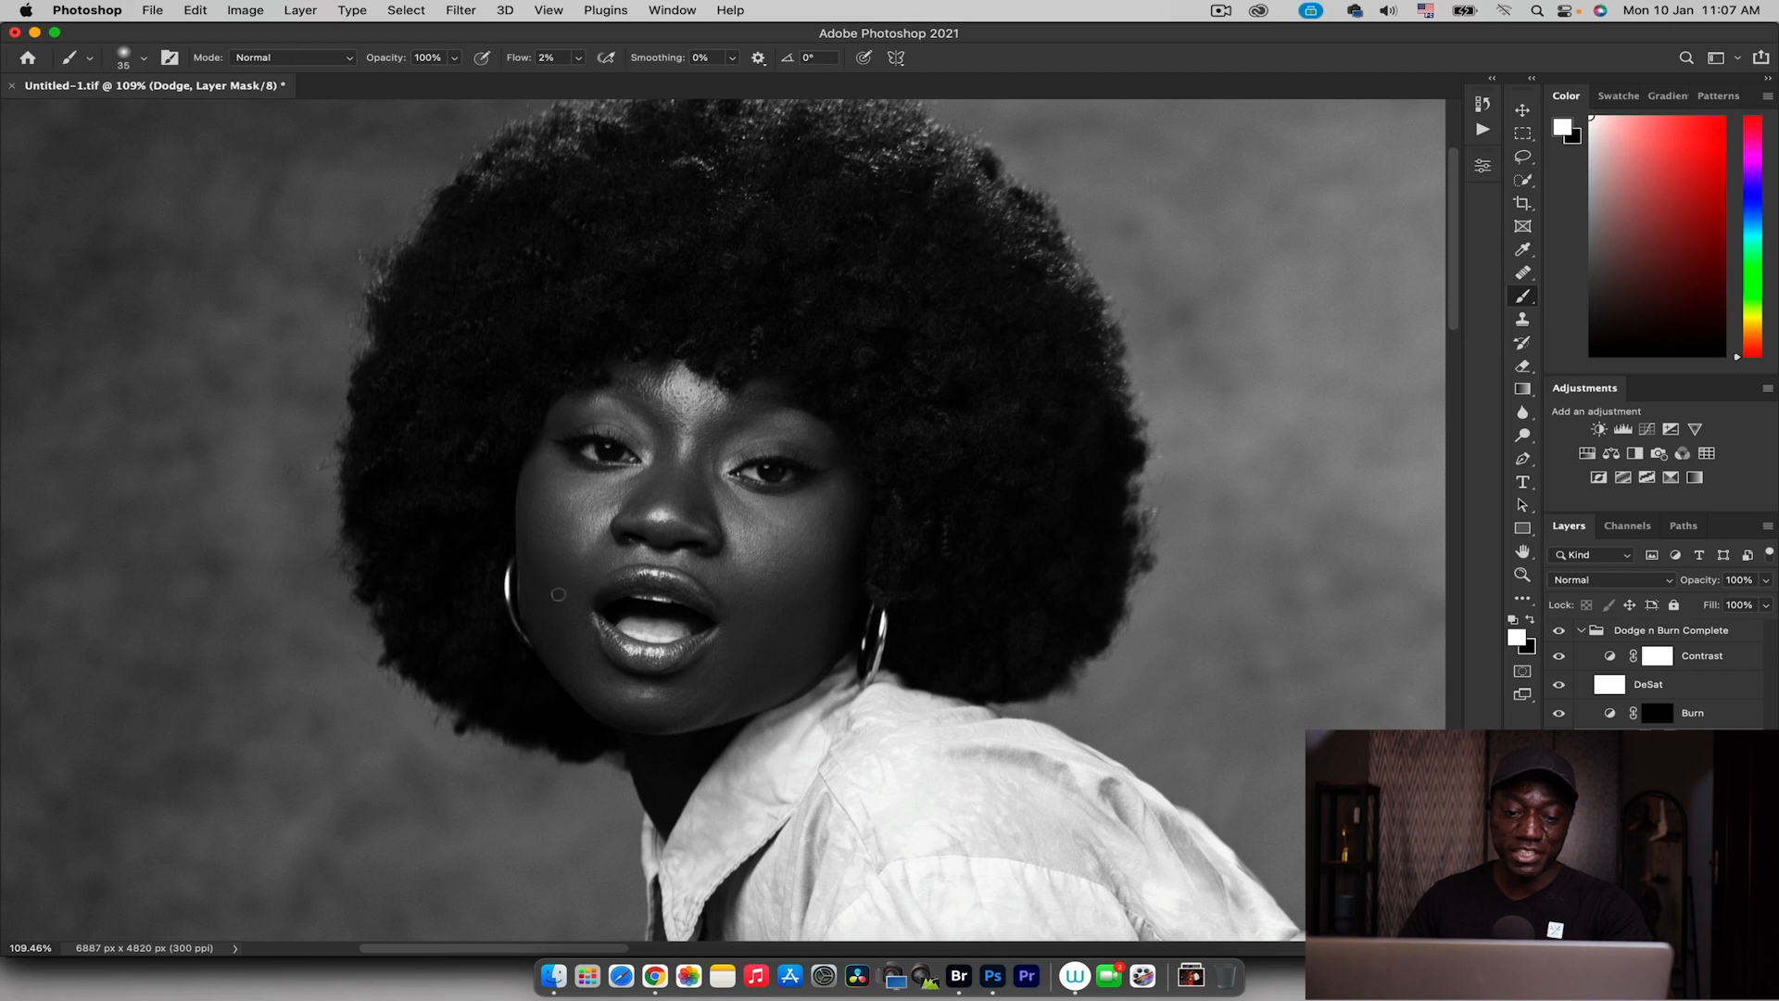
key(bracketleft)
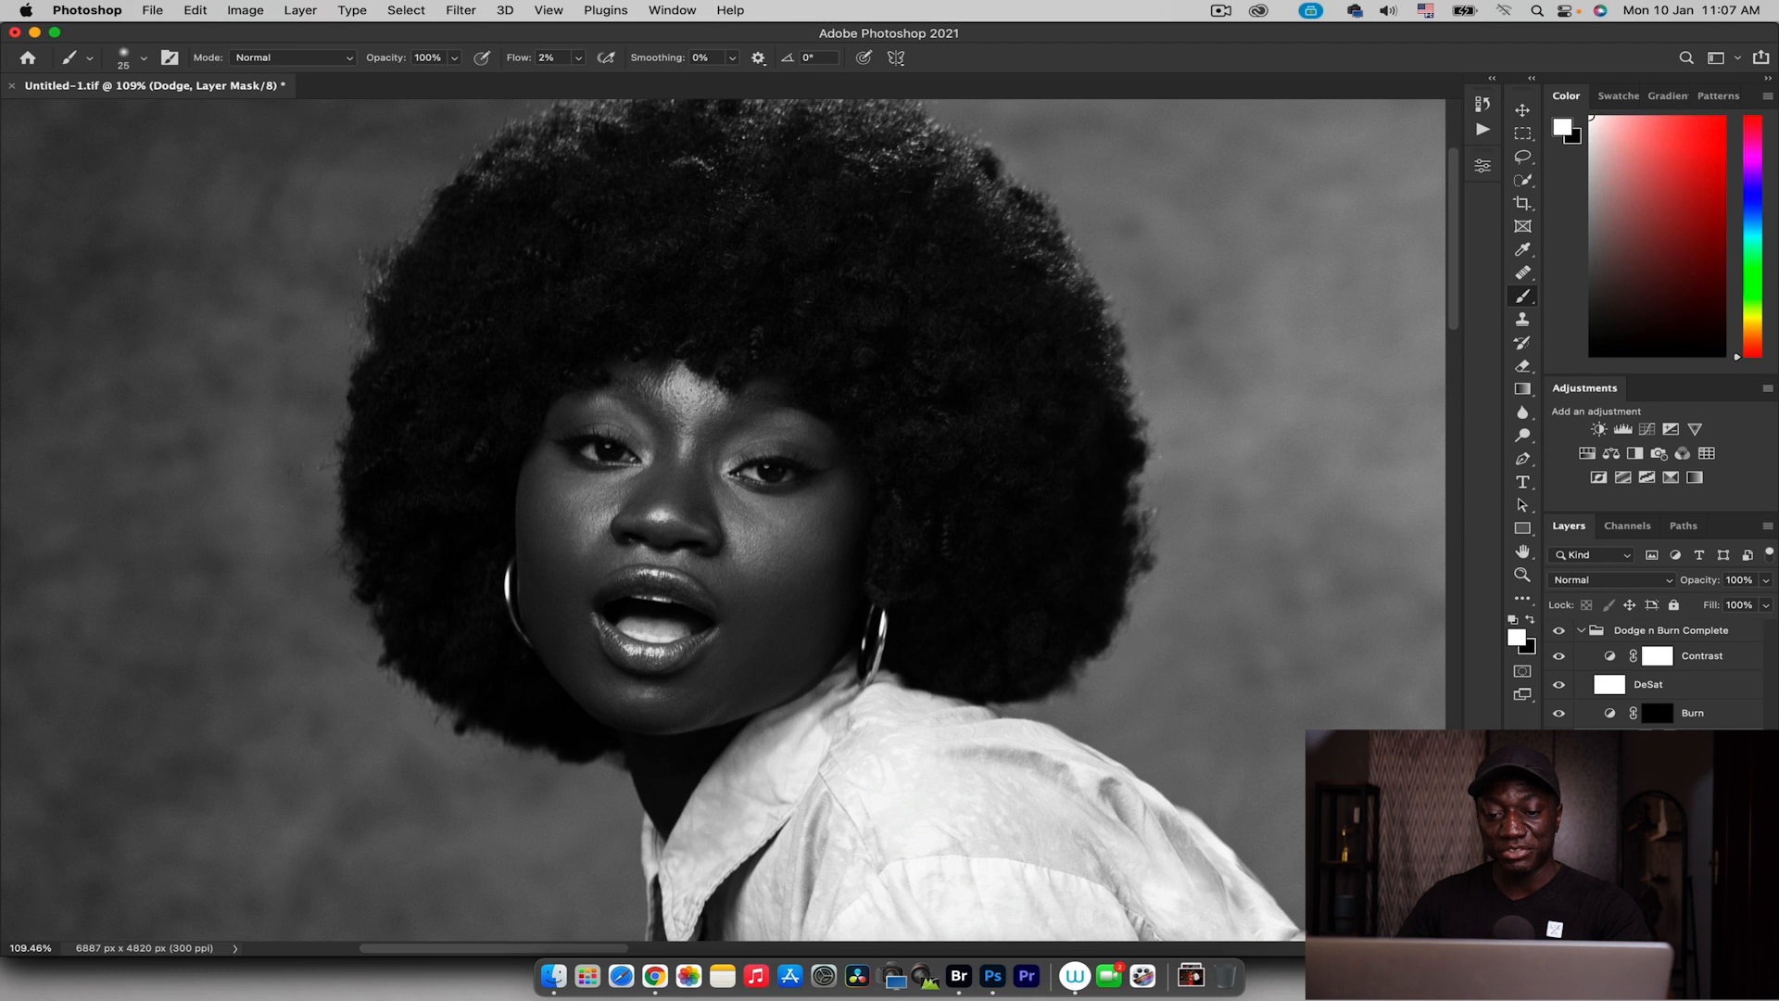
key(bracketleft)
key(bracketleft)
key(bracketleft)
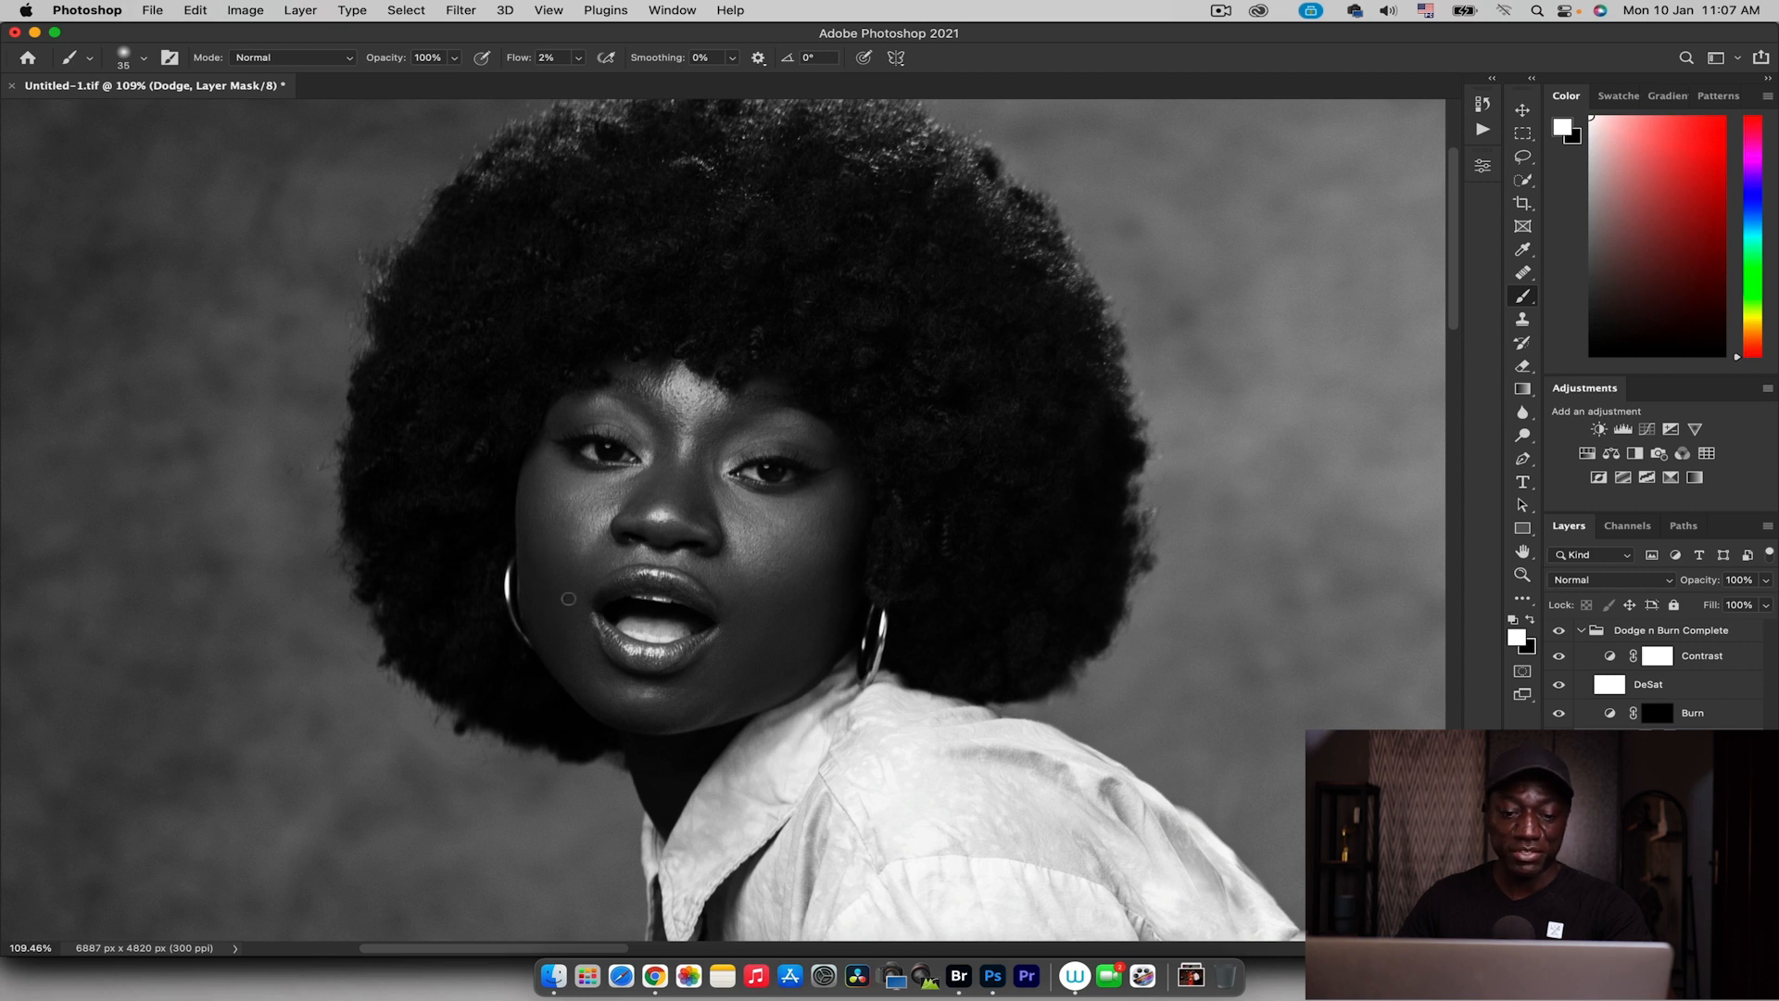
key(bracketright)
key(bracketleft)
key(bracketleft)
key(bracketleft)
key(bracketleft)
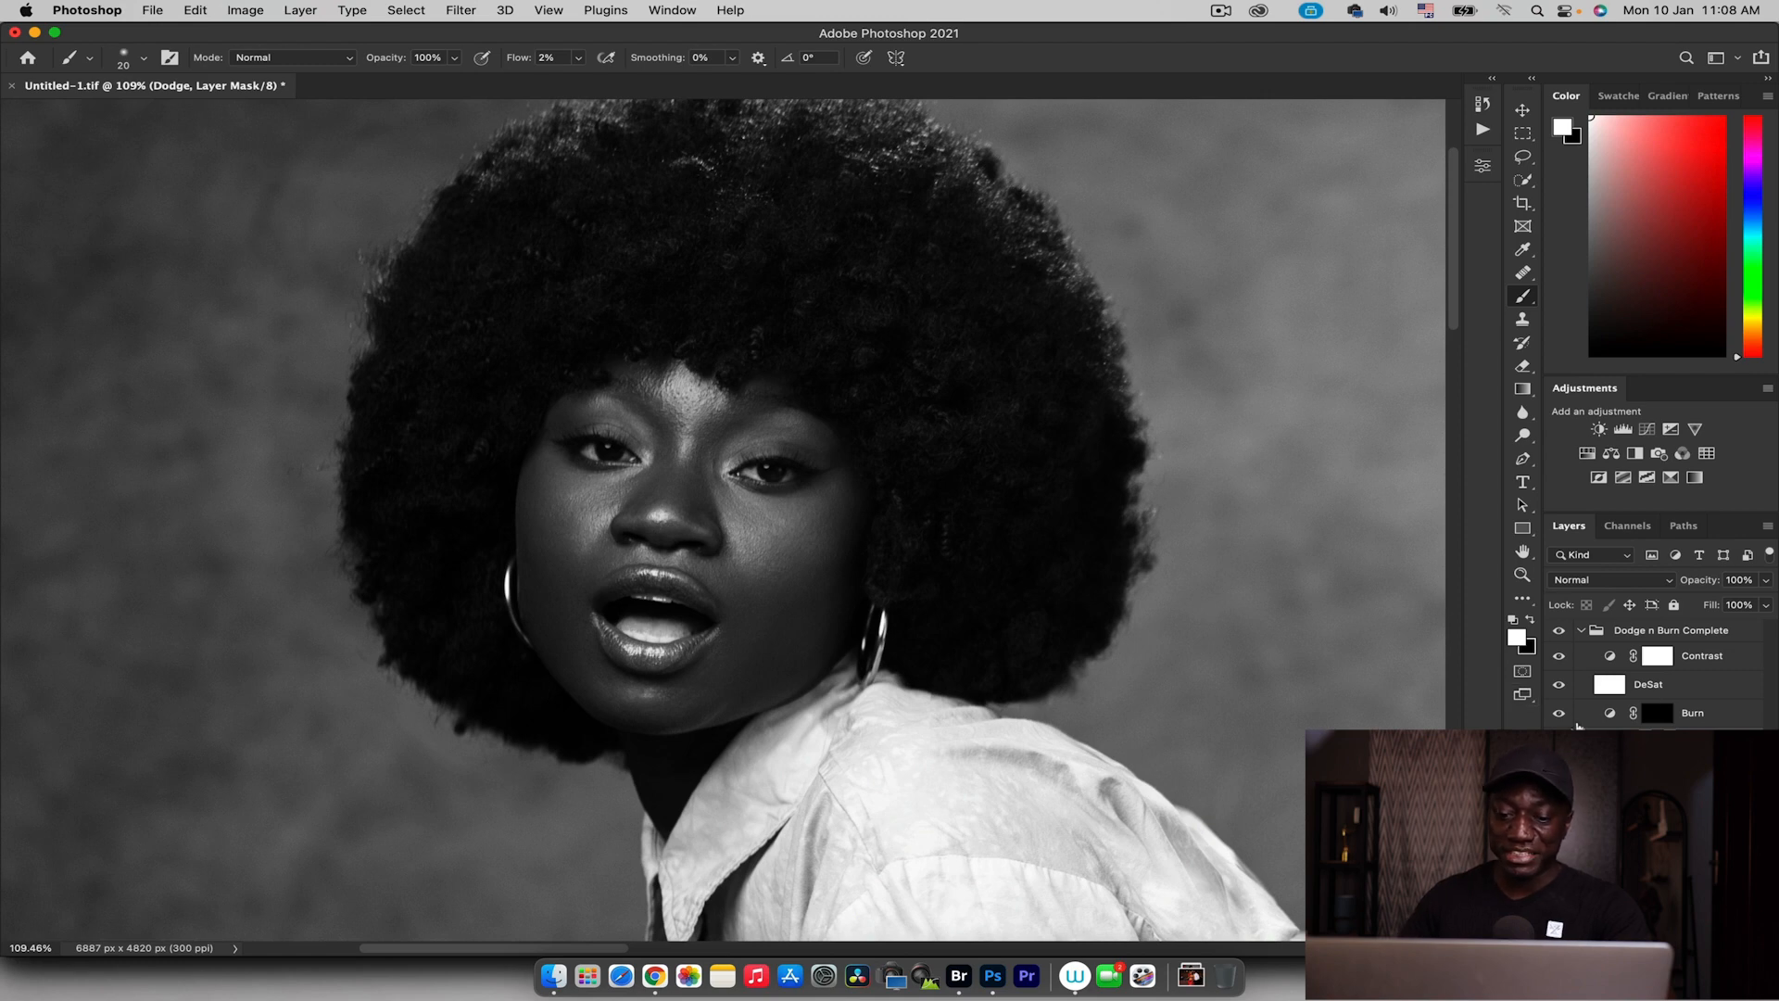
Dodge the dark patches on the chin below the lower lip on the Dodge mask, varying the brush between about 10 and 25
key(z)
drag(681, 669, 681, 669)
scroll(682, 669, down, 3)
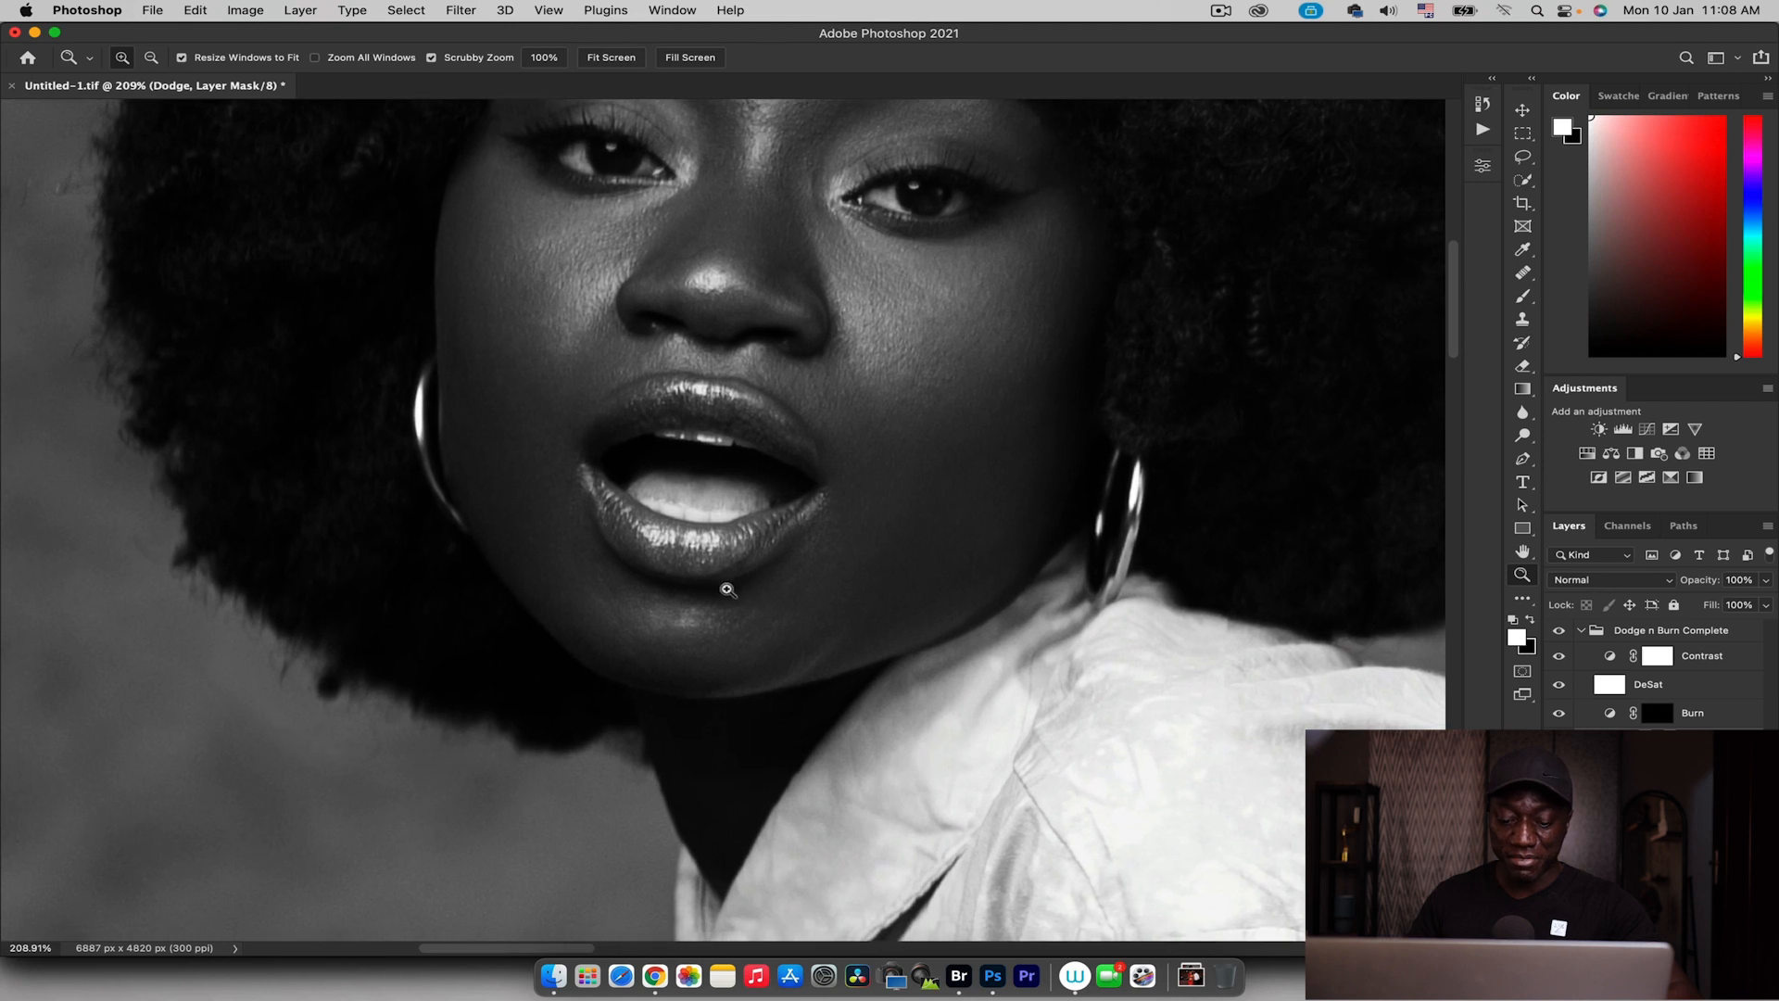
key(b)
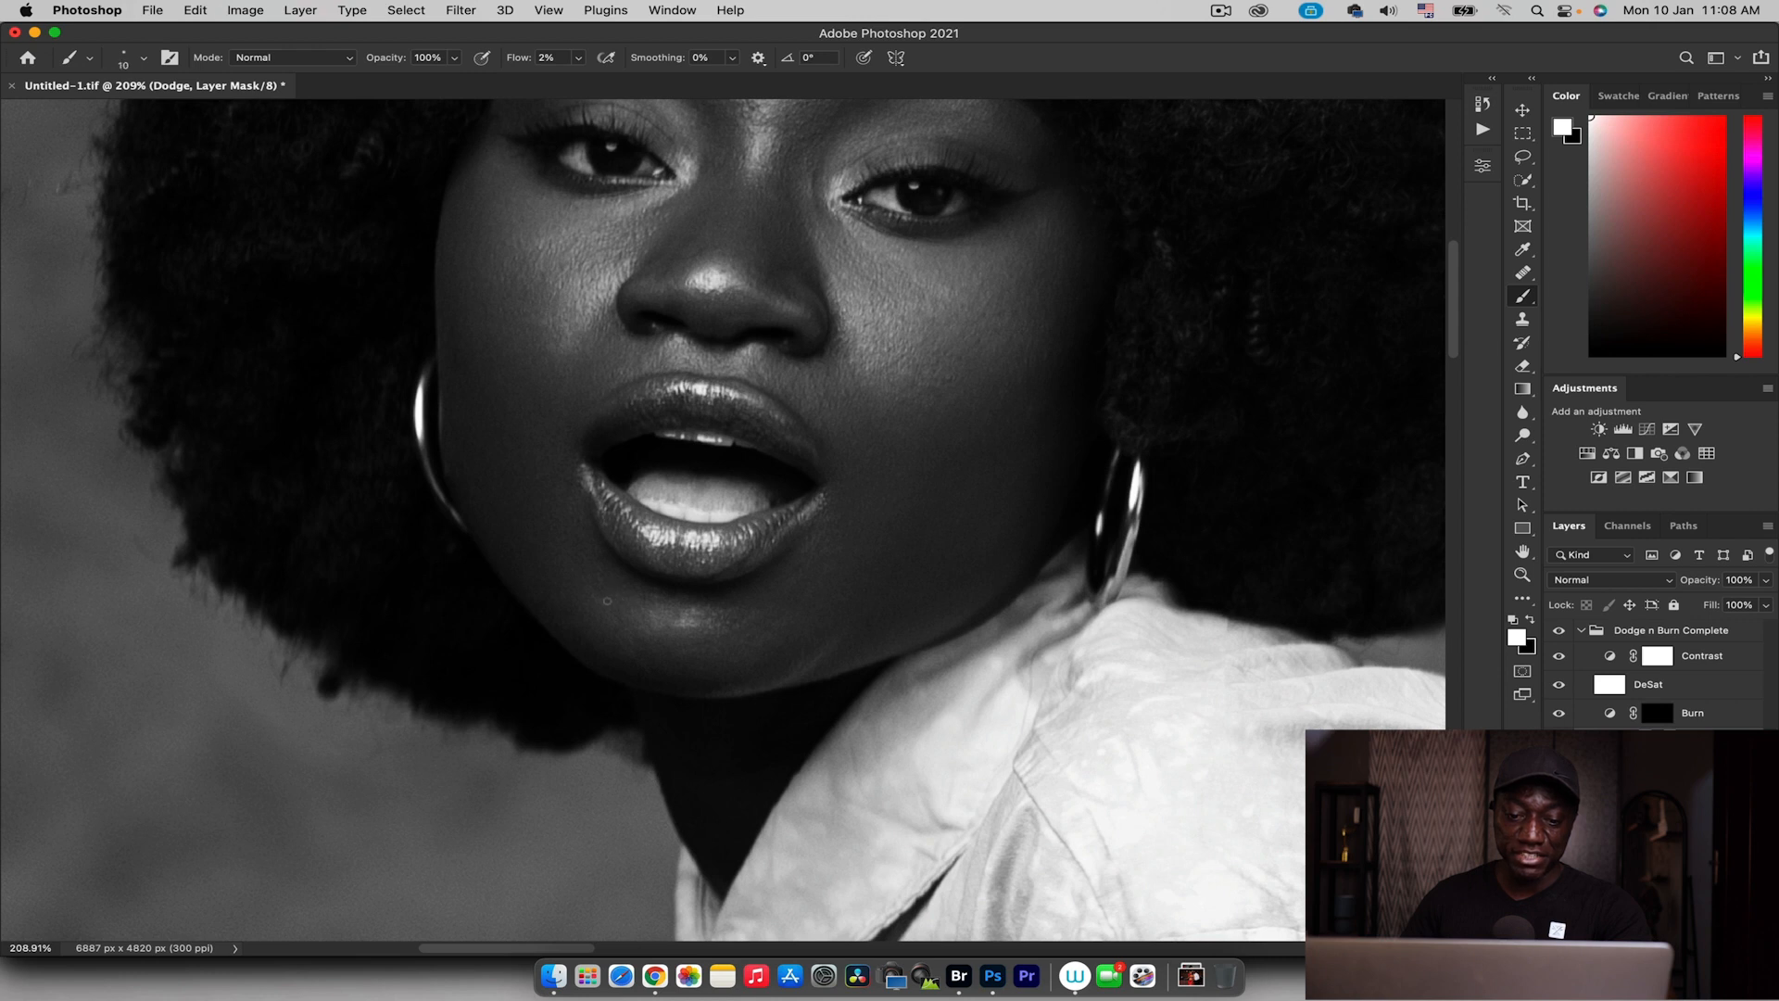
key(bracketleft)
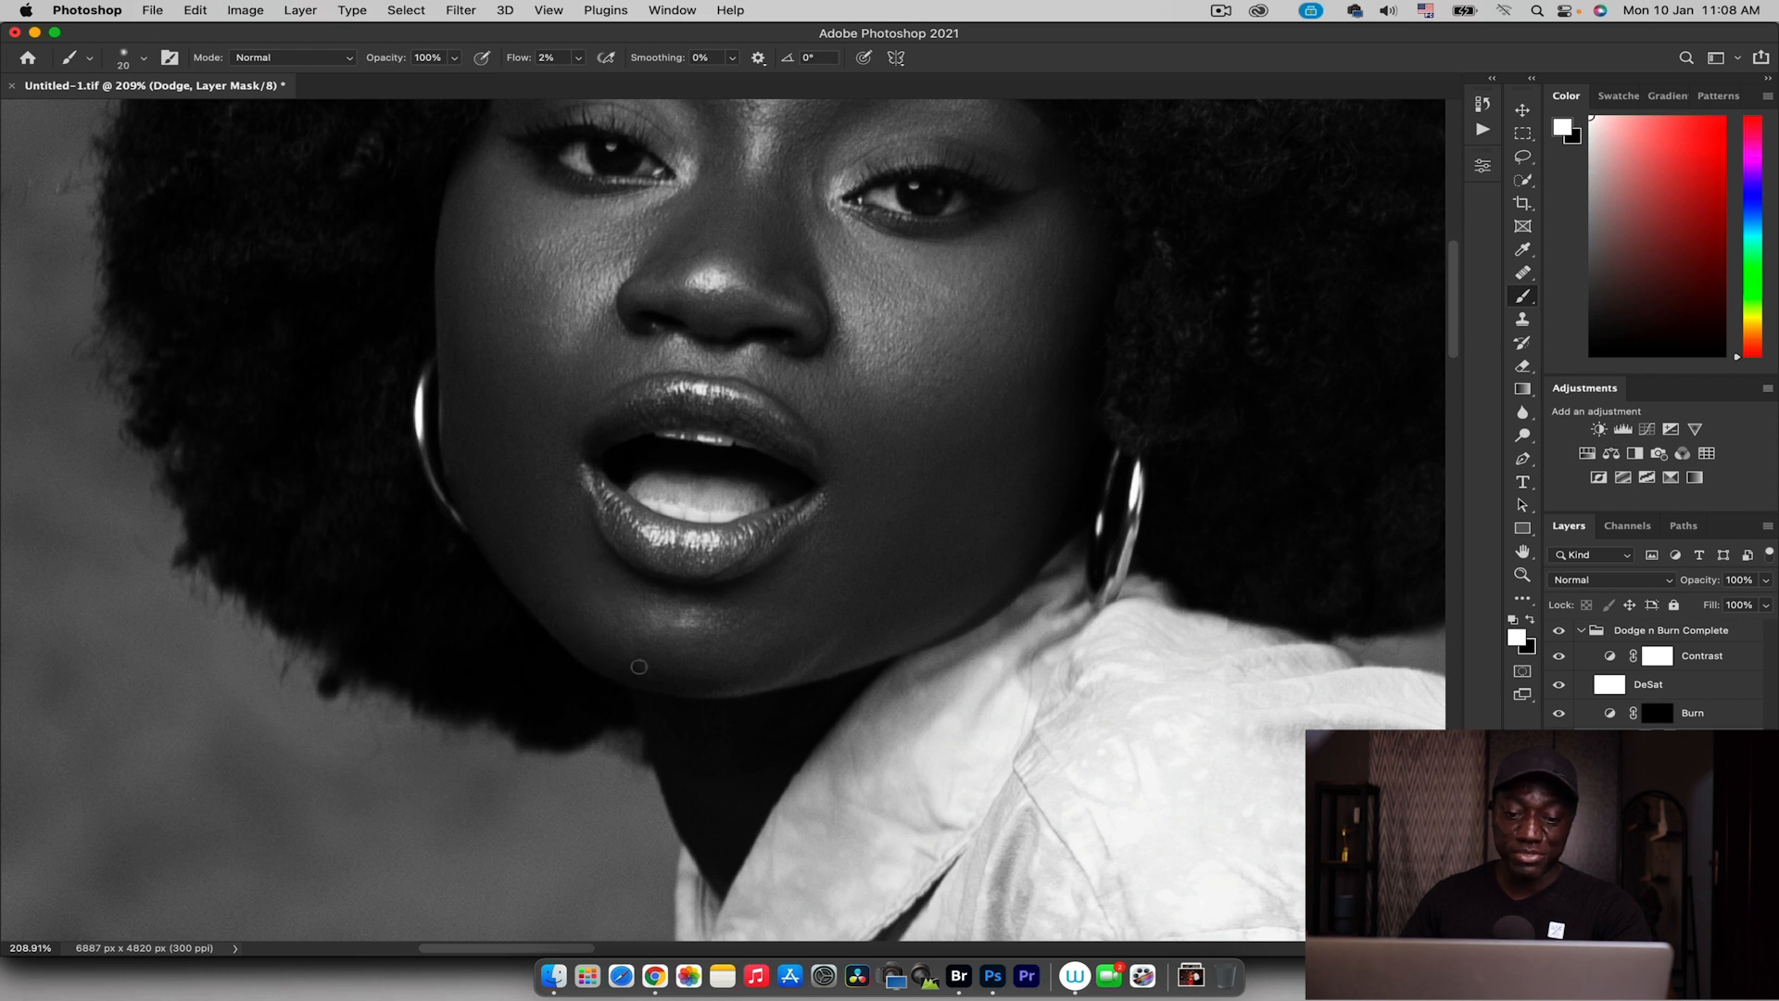
key(bracketleft)
key(bracketright)
key(bracketright)
key(bracketright)
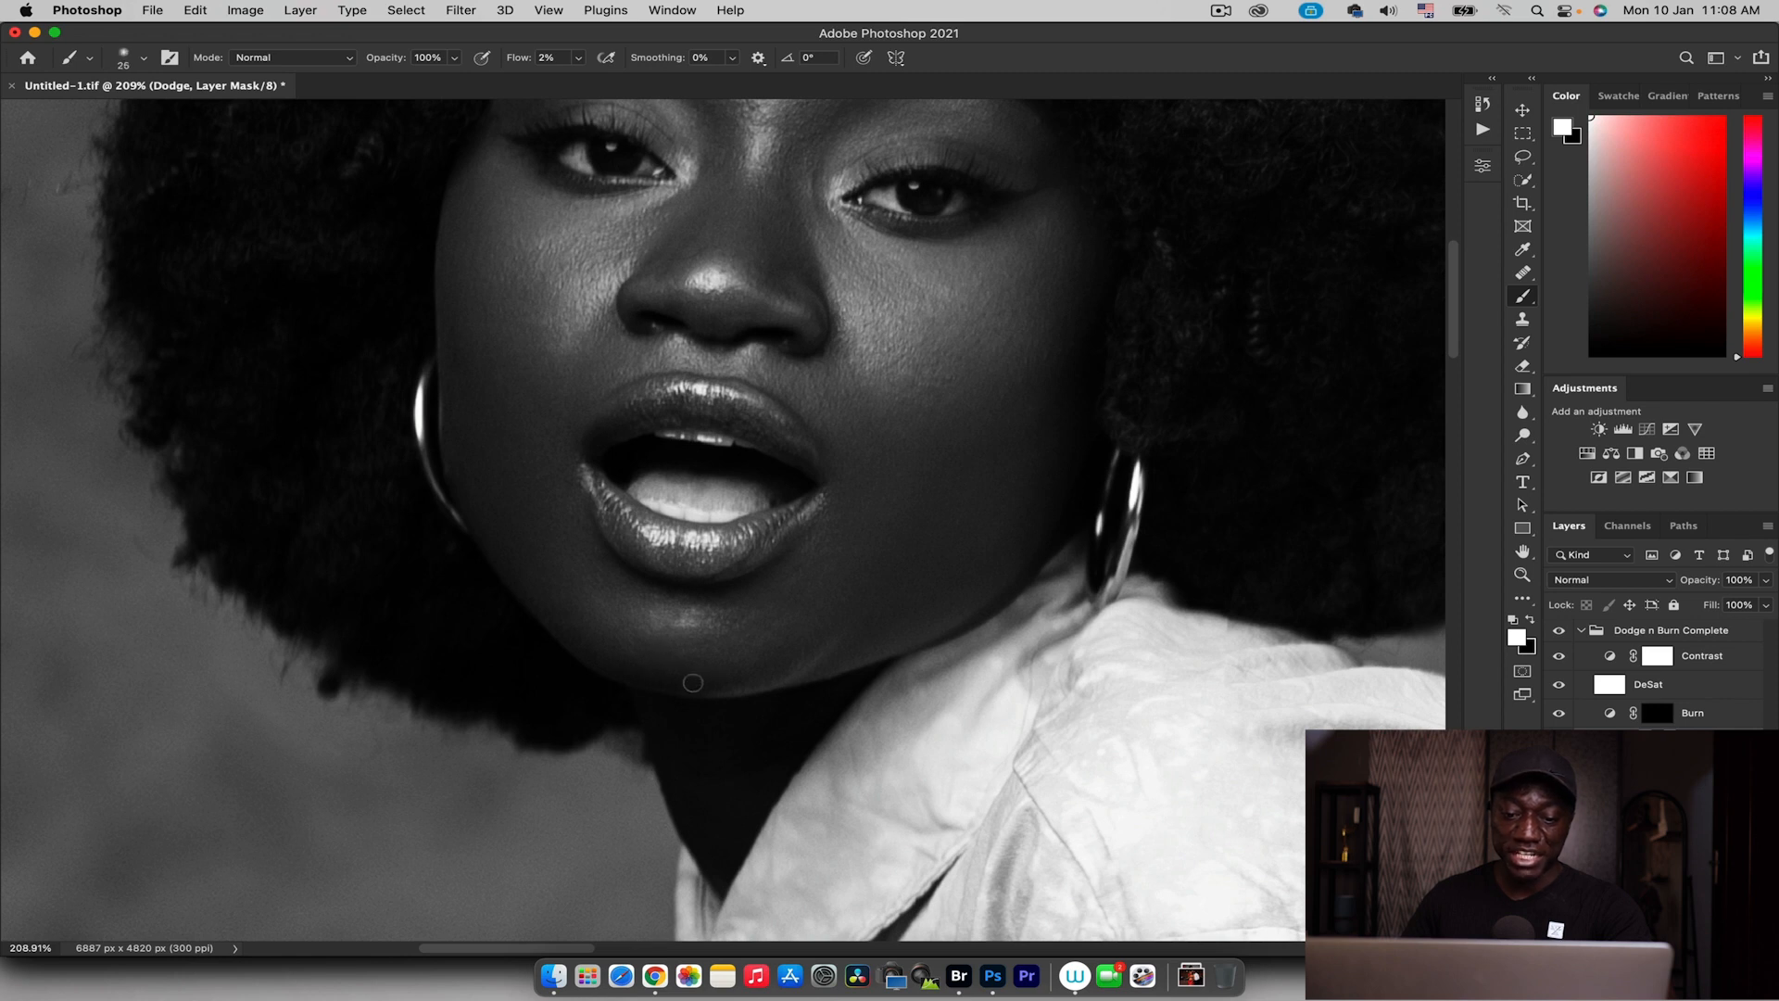
Dodge along the underside of the jaw and beside the corner of the mouth with a brush of about 9 to 20
key(bracketleft)
key(bracketleft)
key(bracketleft)
key(bracketleft)
key(bracketleft)
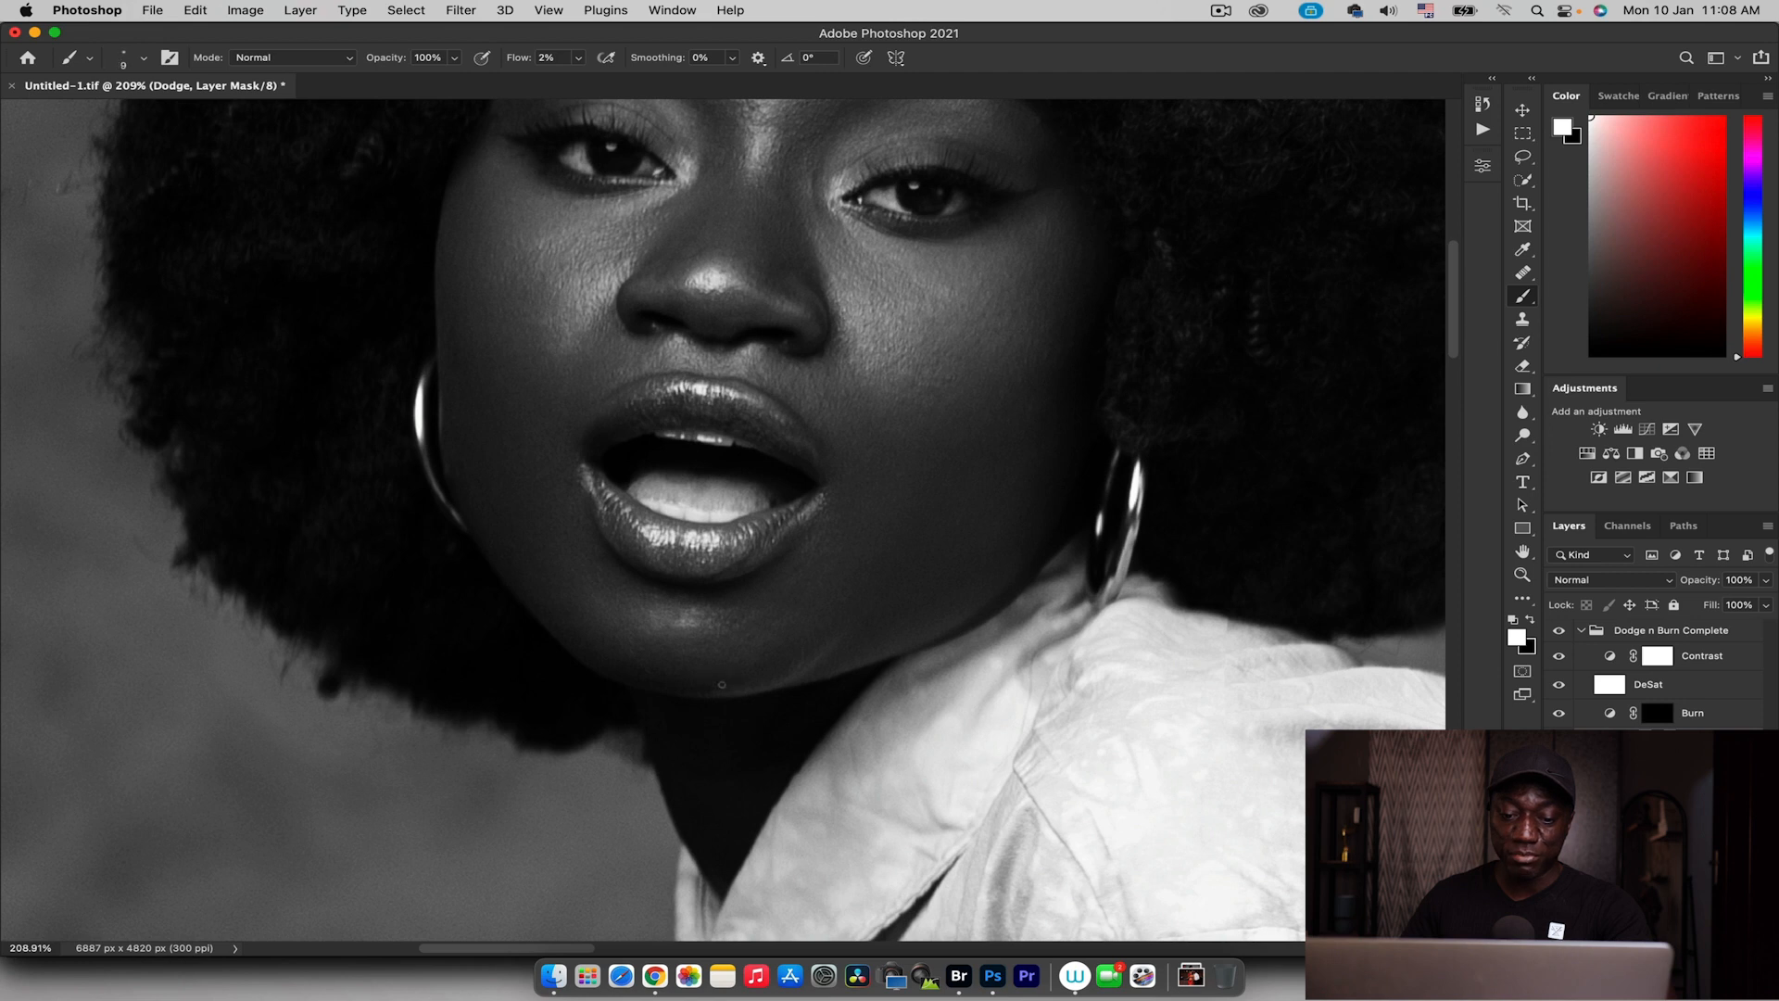
key(bracketleft)
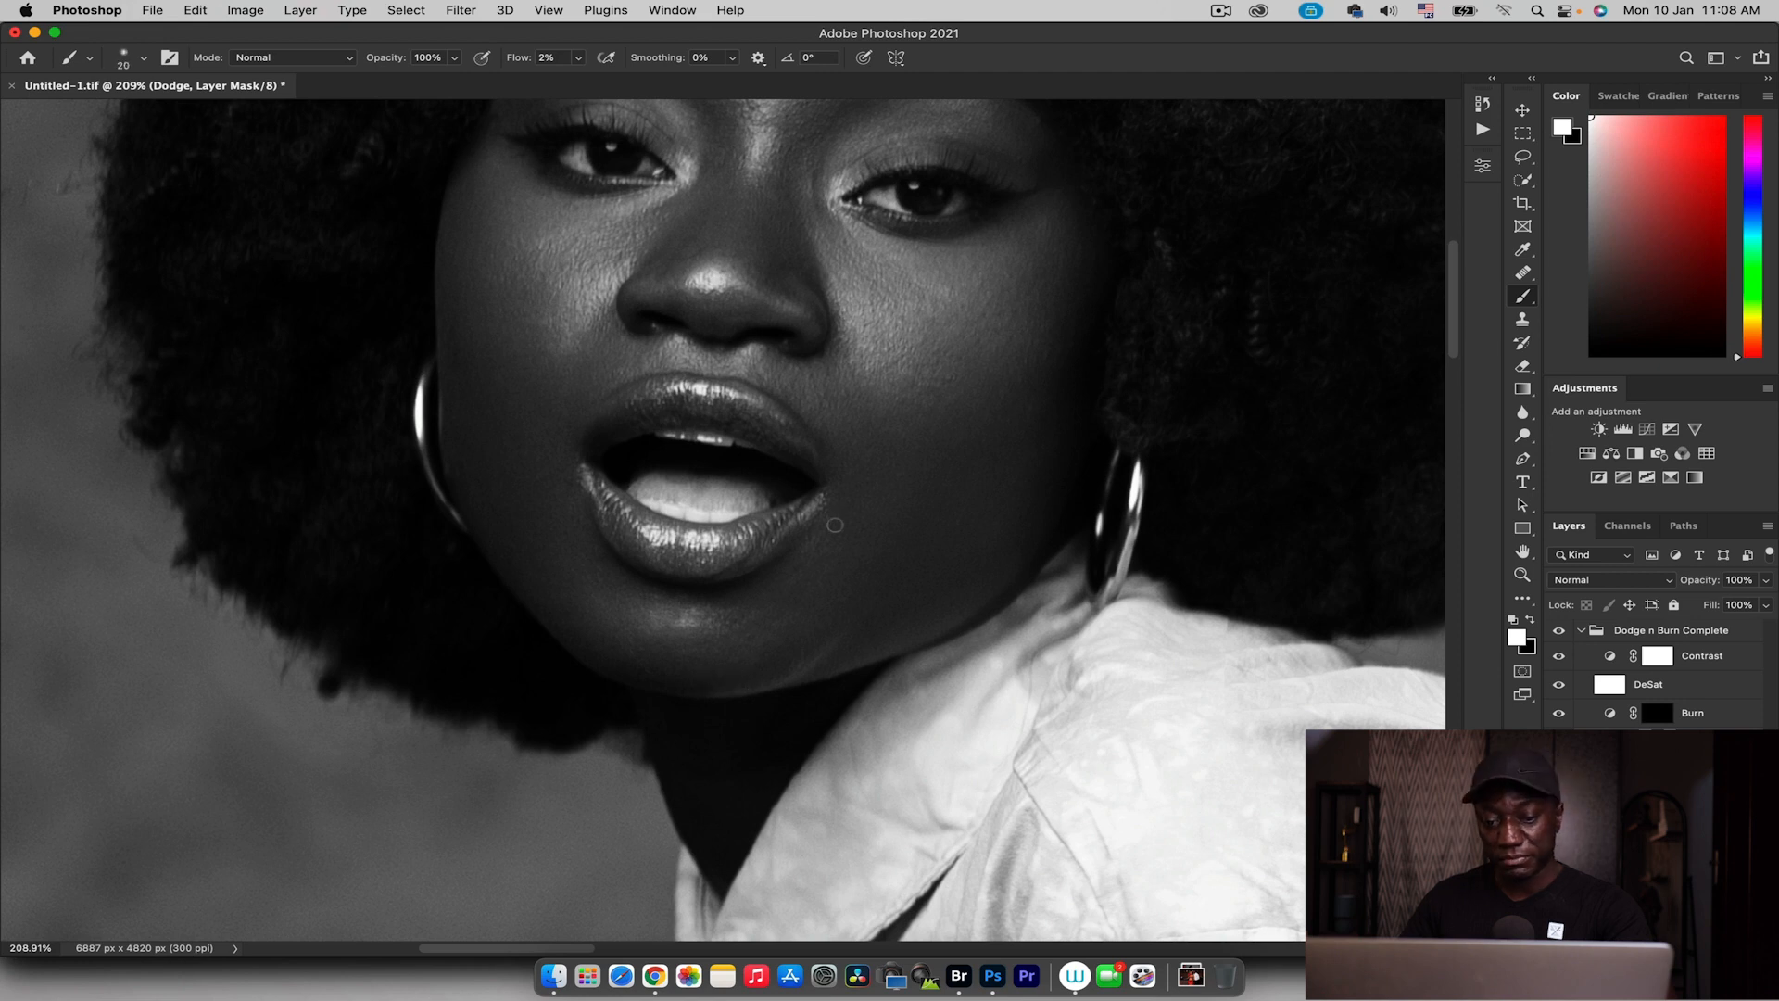
key(bracketleft)
key(bracketleft)
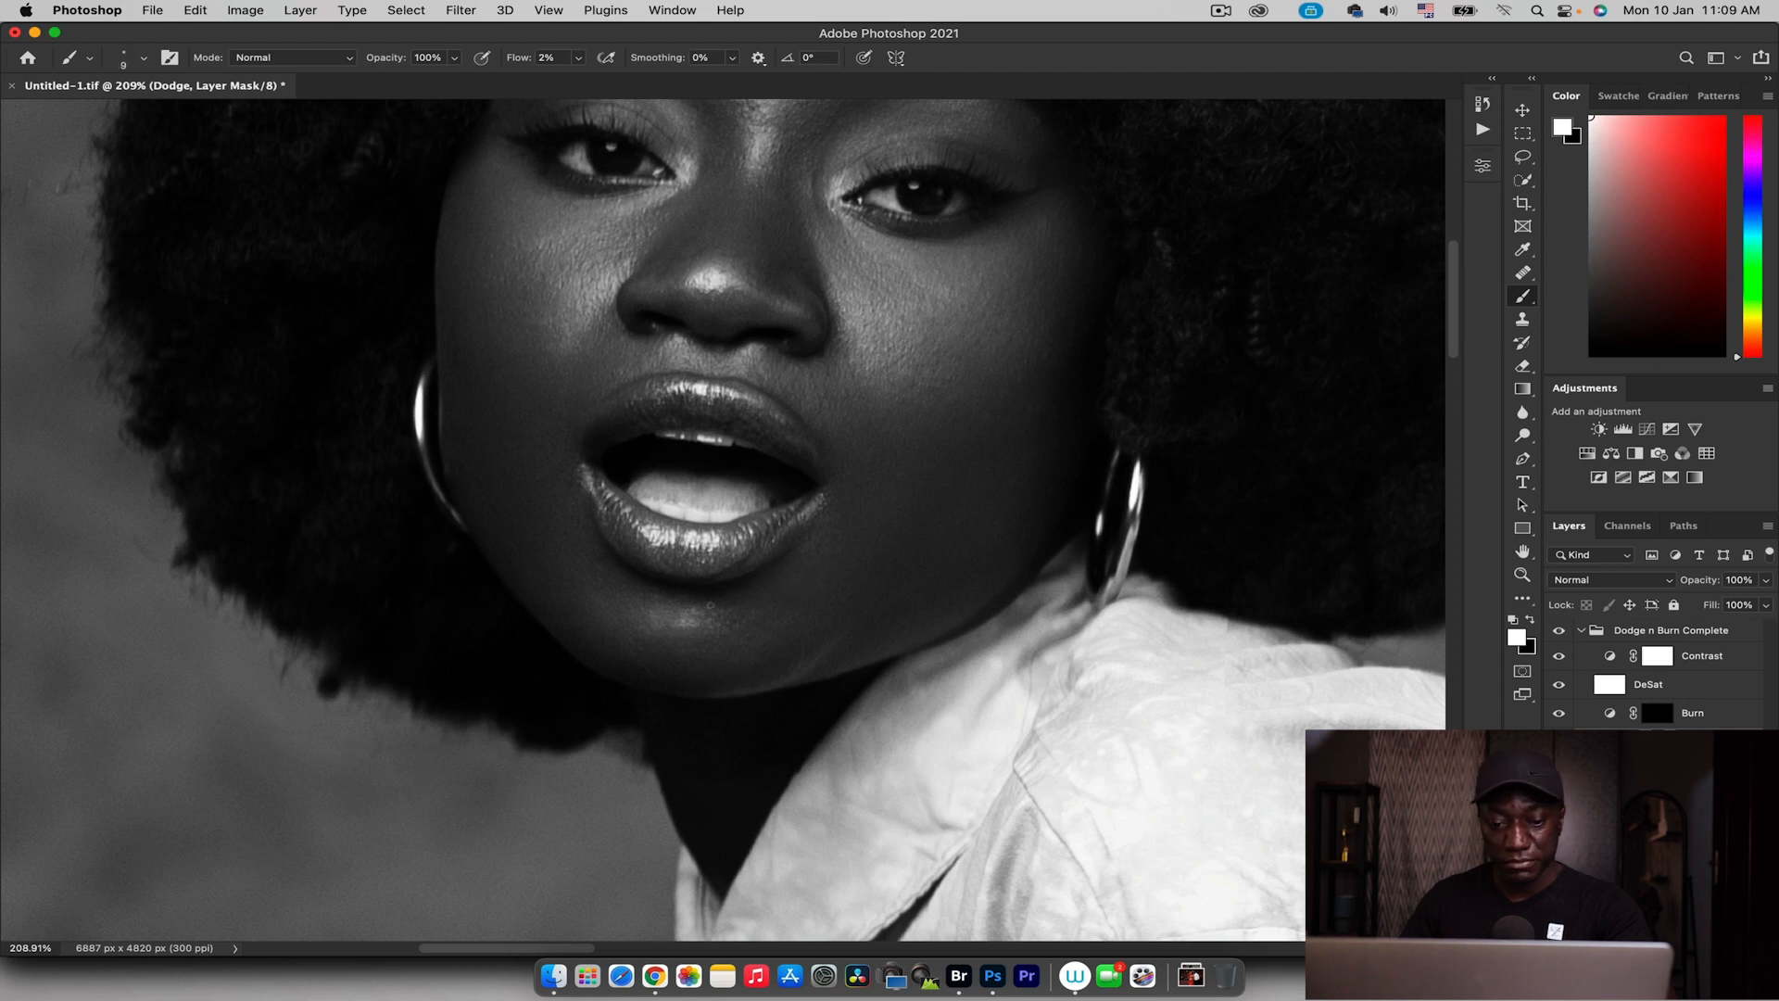
key(bracketright)
key(bracketright)
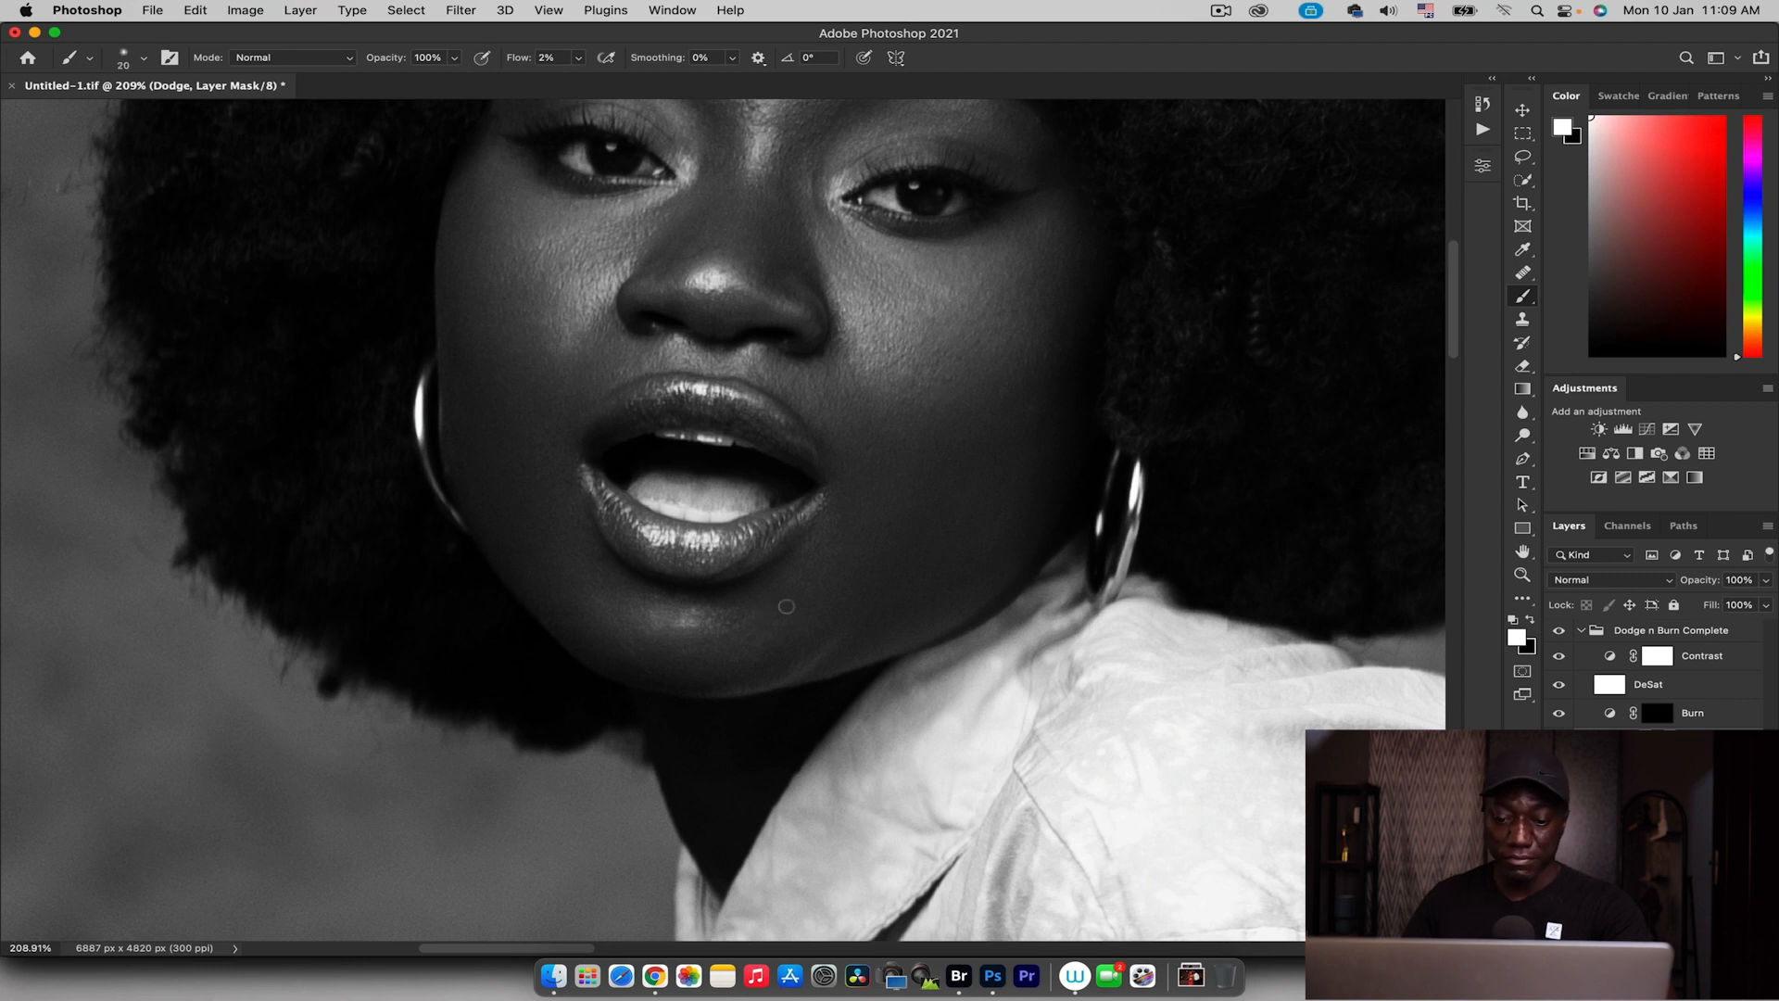
Even out the forehead above the eyebrow on the Dodge mask with the brush at size 15
scroll(777, 667, up, 5)
scroll(778, 668, right, 3)
key(bracketleft)
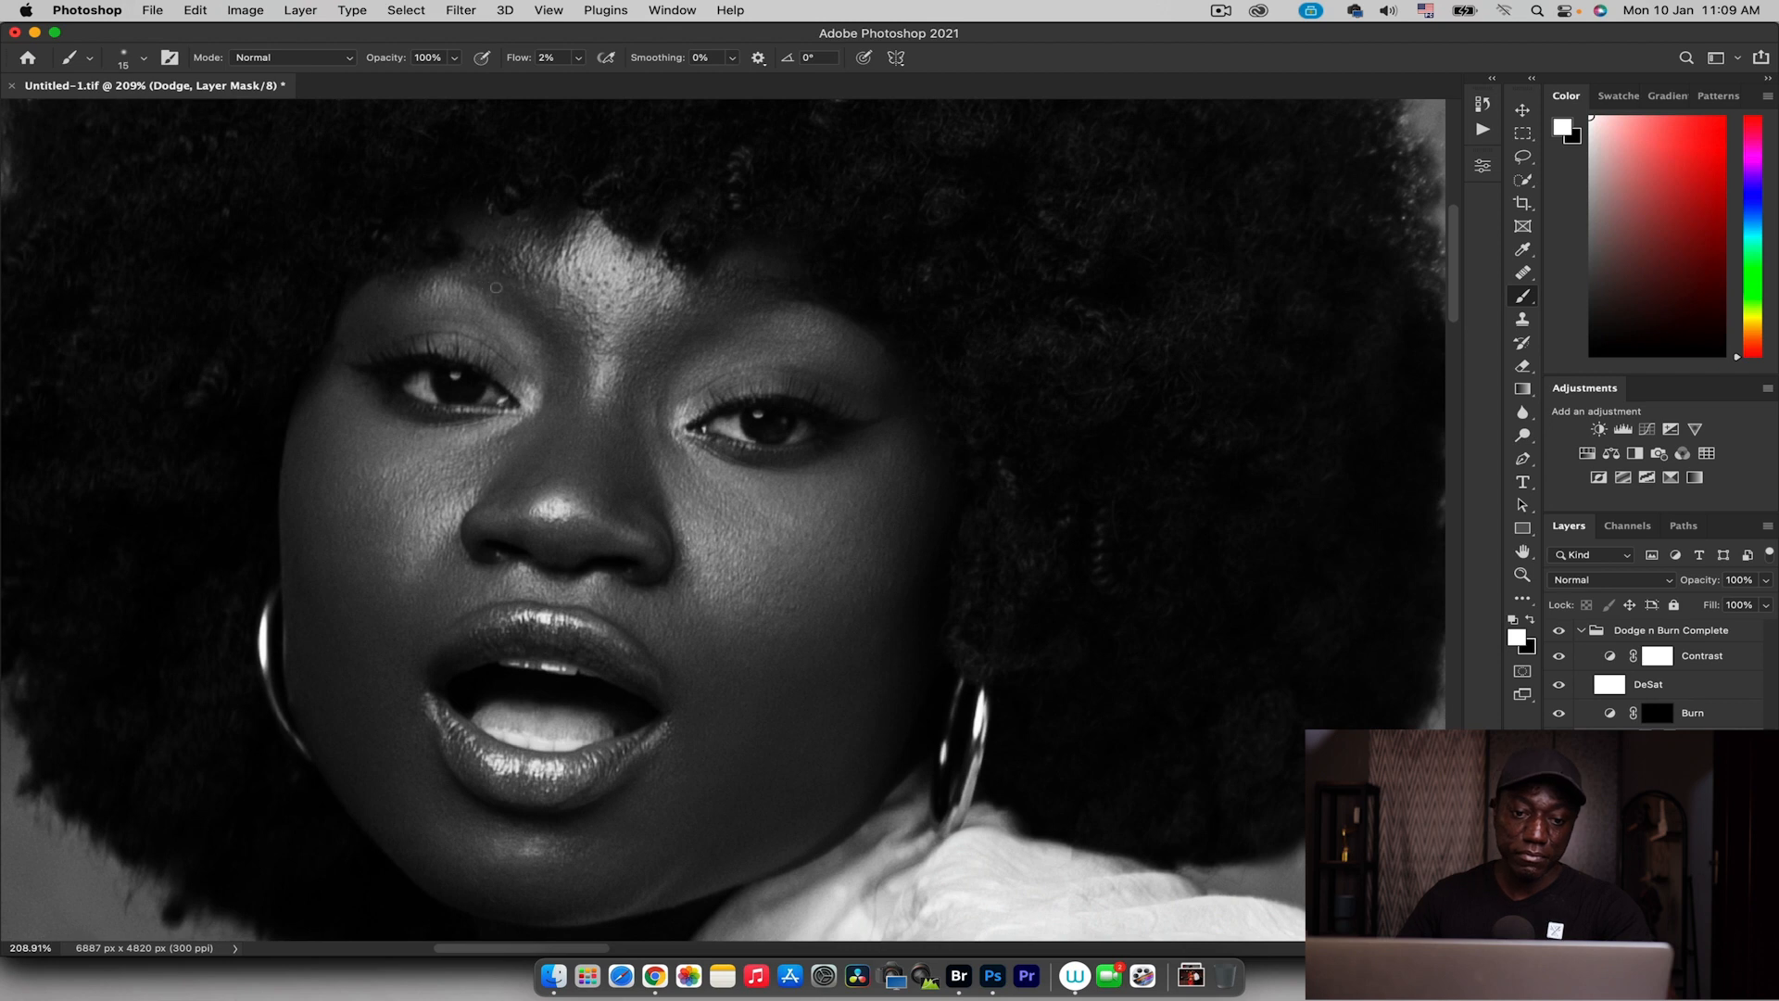
Dodge the back of the hand resting on the draped fabric with the brush at size 40
key(z)
drag(649, 176, 542, 185)
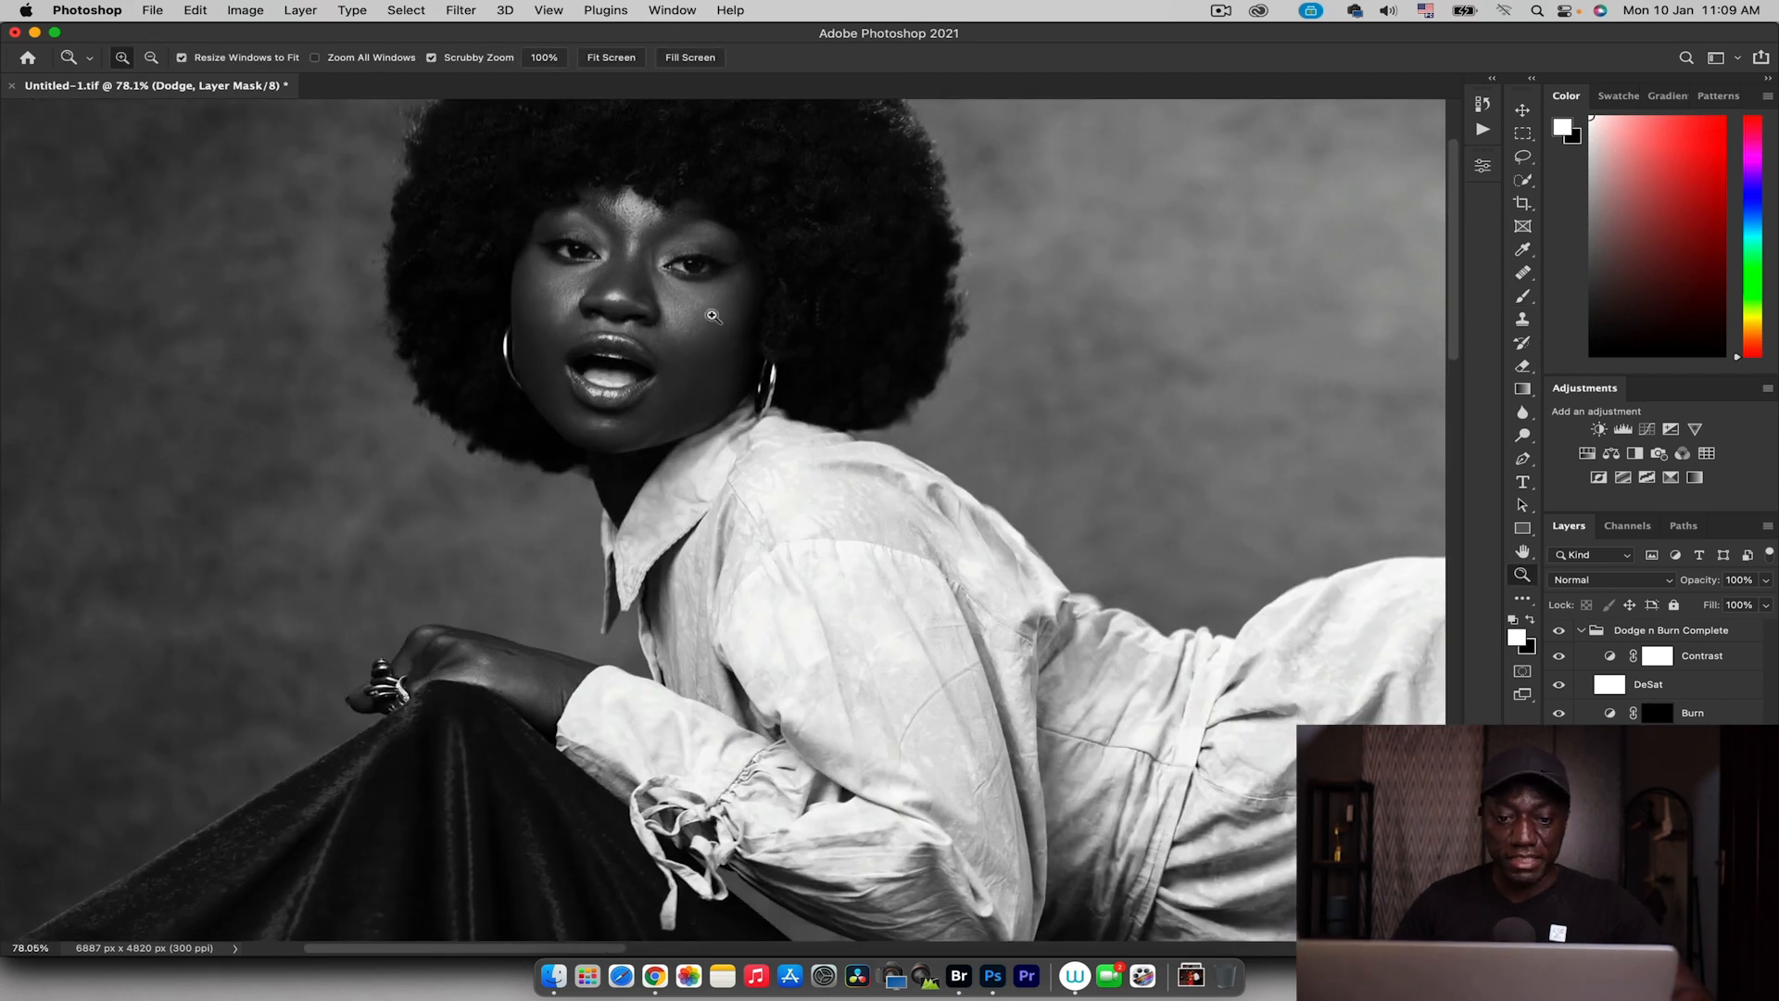
drag(710, 321, 740, 311)
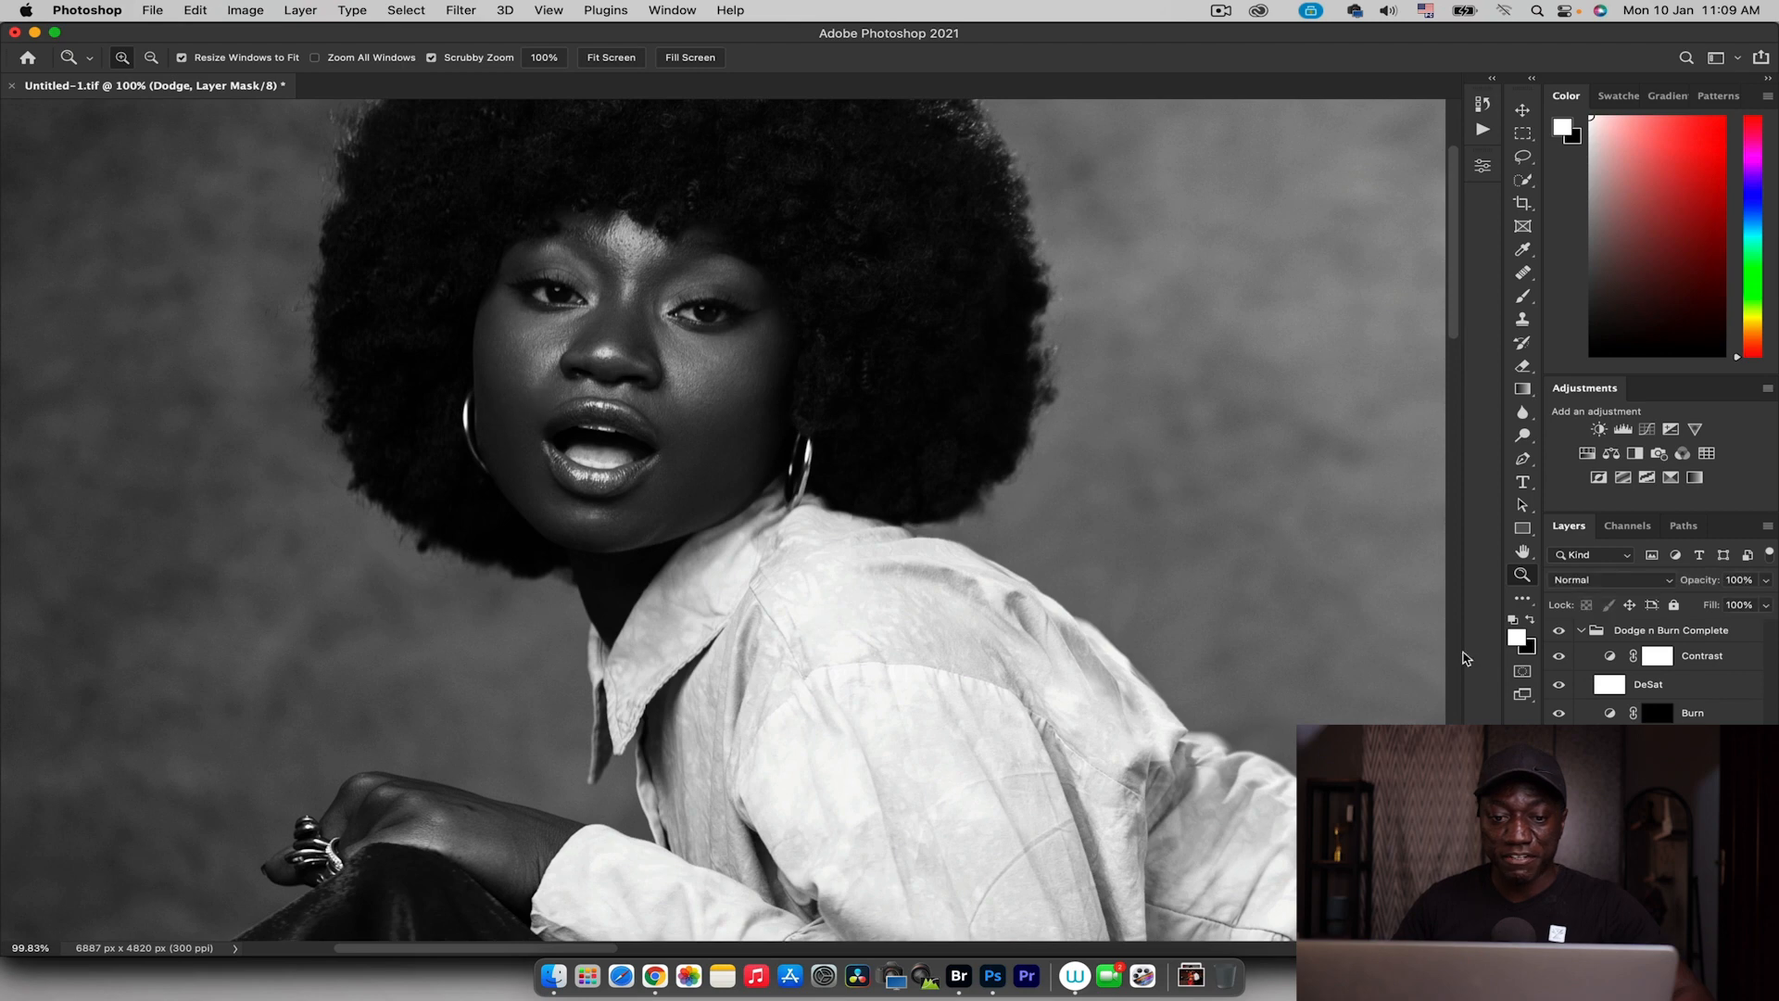
scroll(736, 581, down, 5)
key(b)
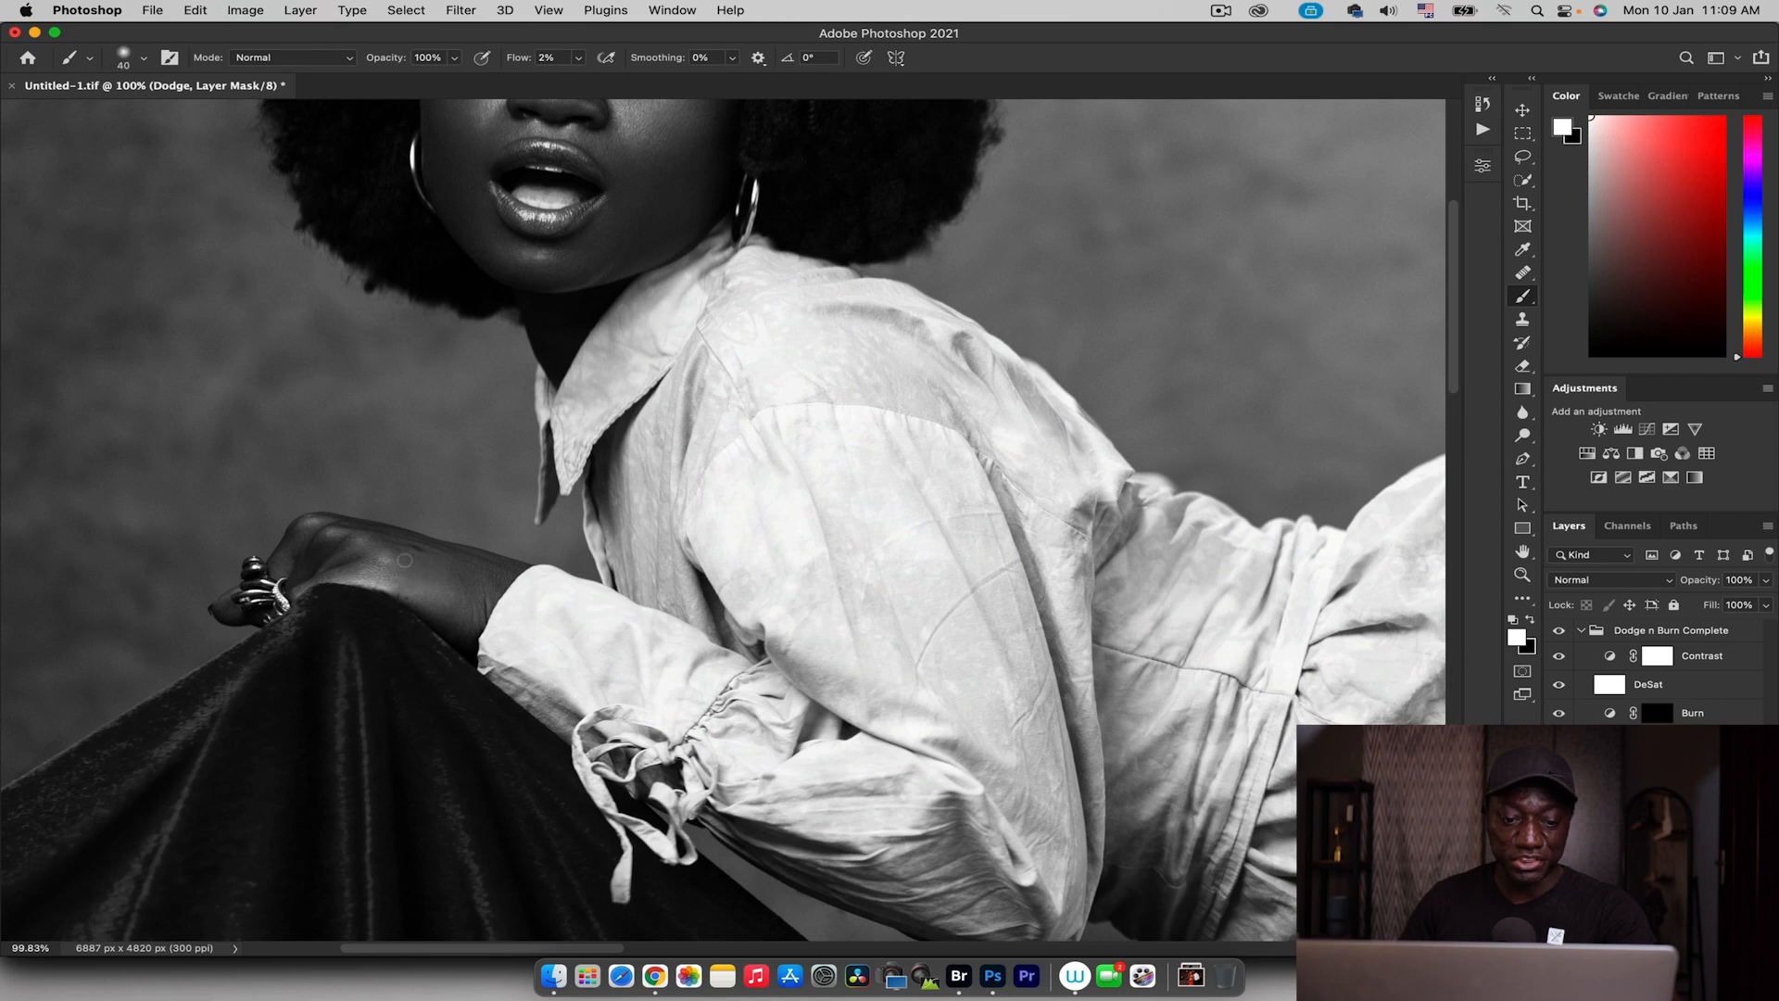
Dodge the legs on the Dodge mask, enlarging the soft brush in stages from about 60 to 250
scroll(607, 505, right, 10)
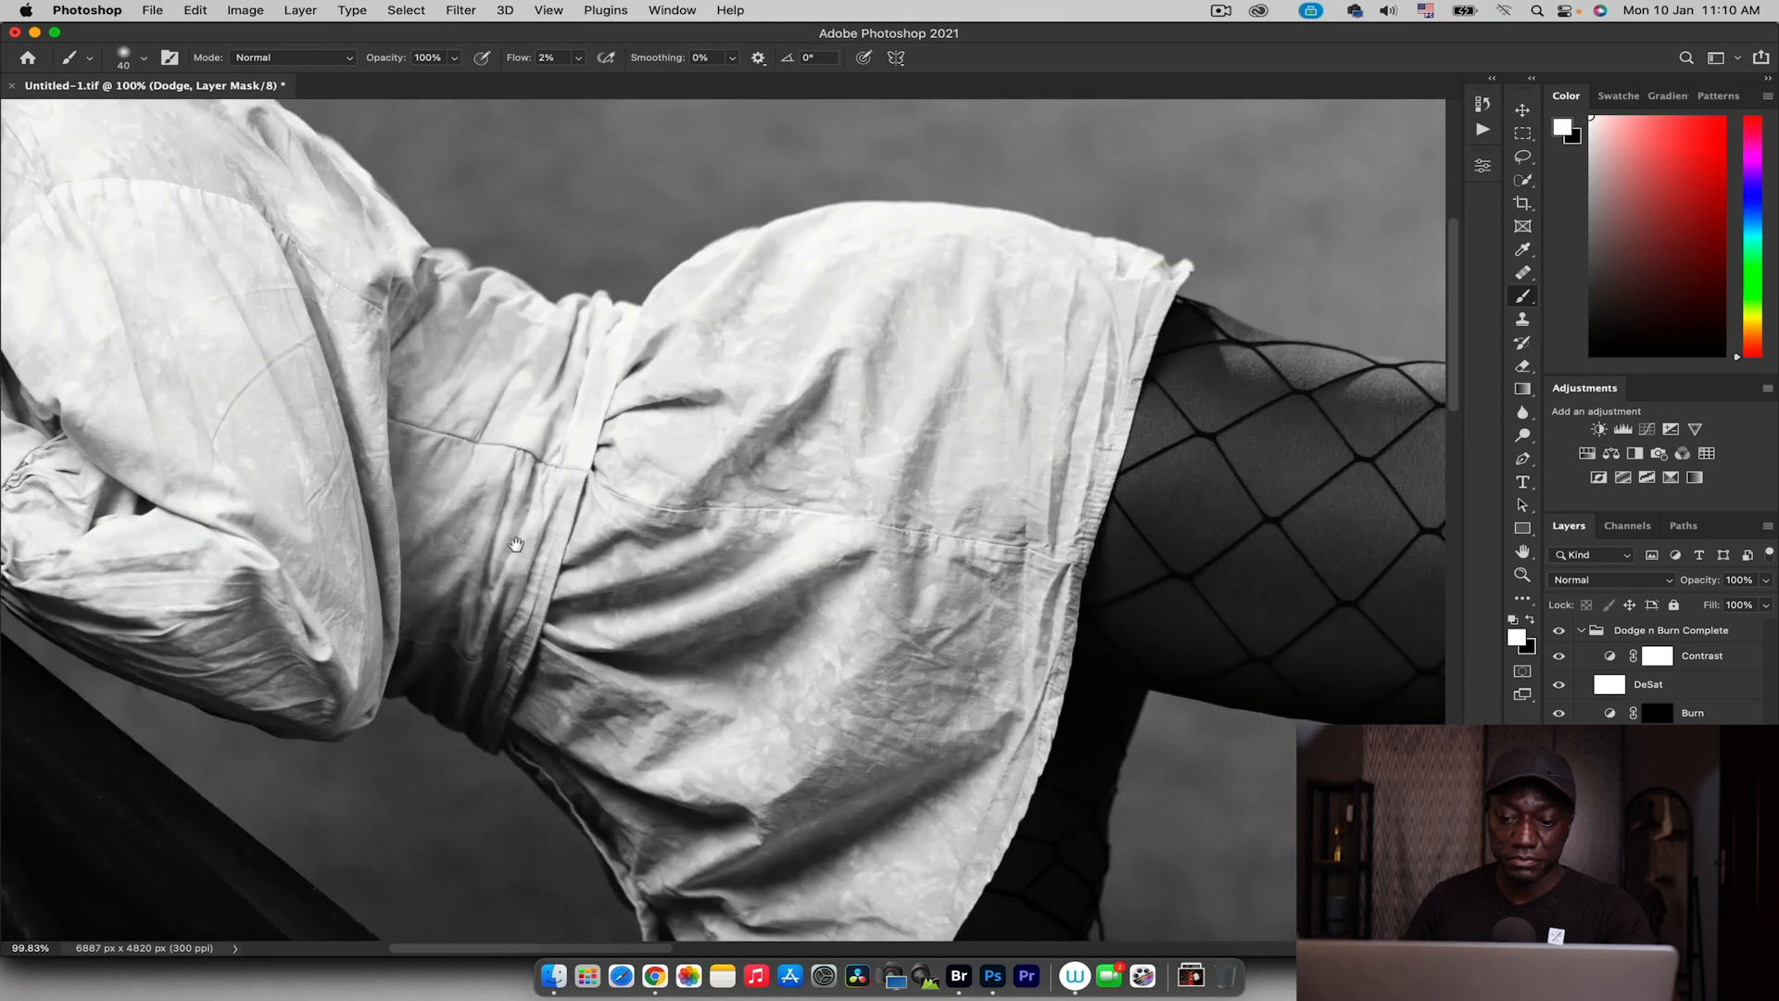
key(z)
drag(607, 505, 477, 505)
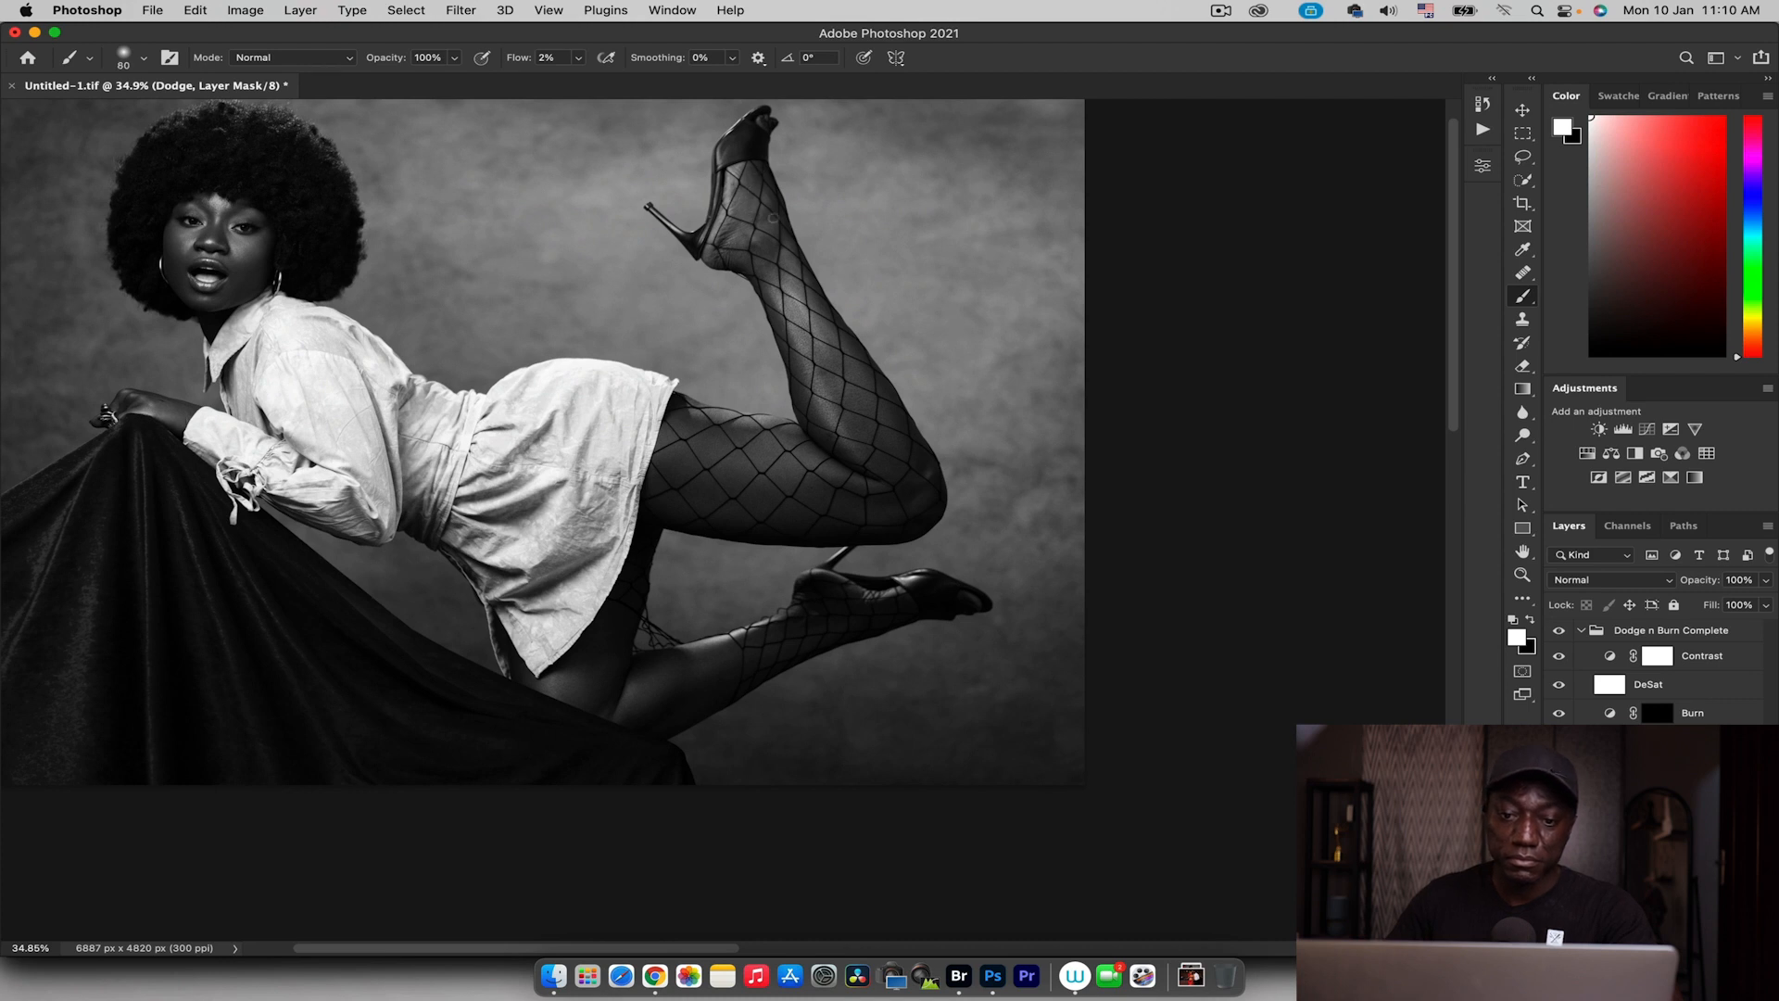
key(bracketright)
key(bracketright)
key(bracketright)
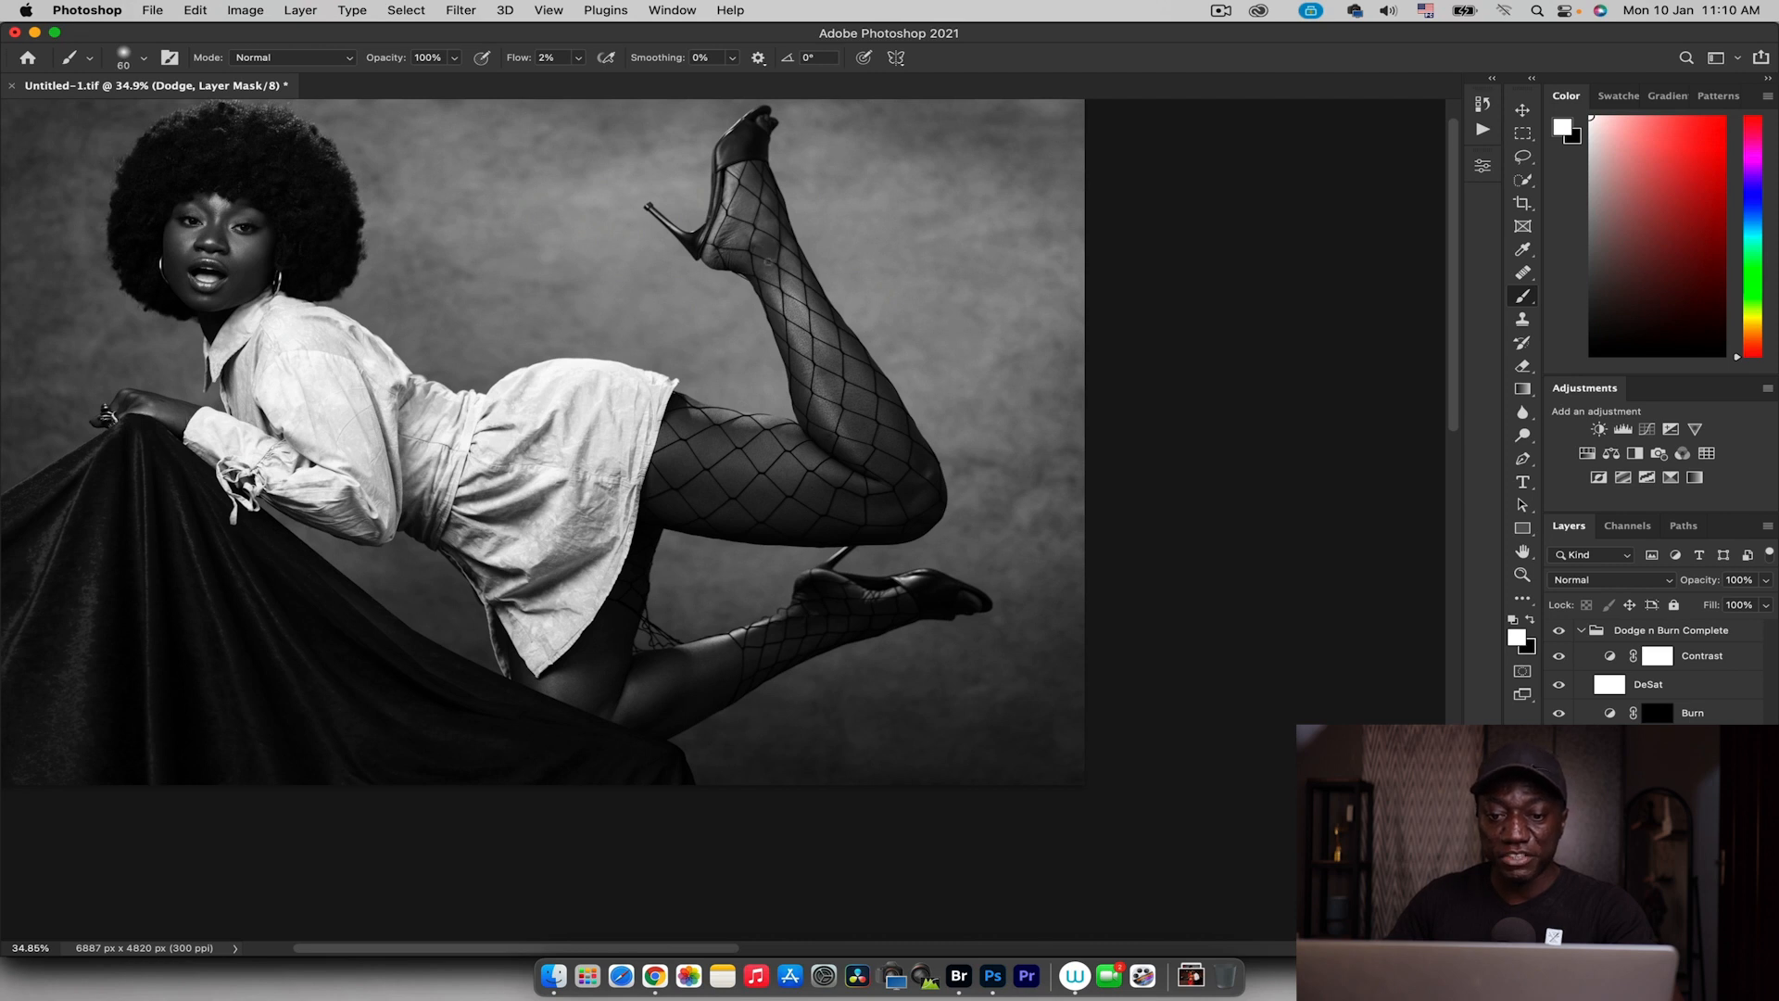
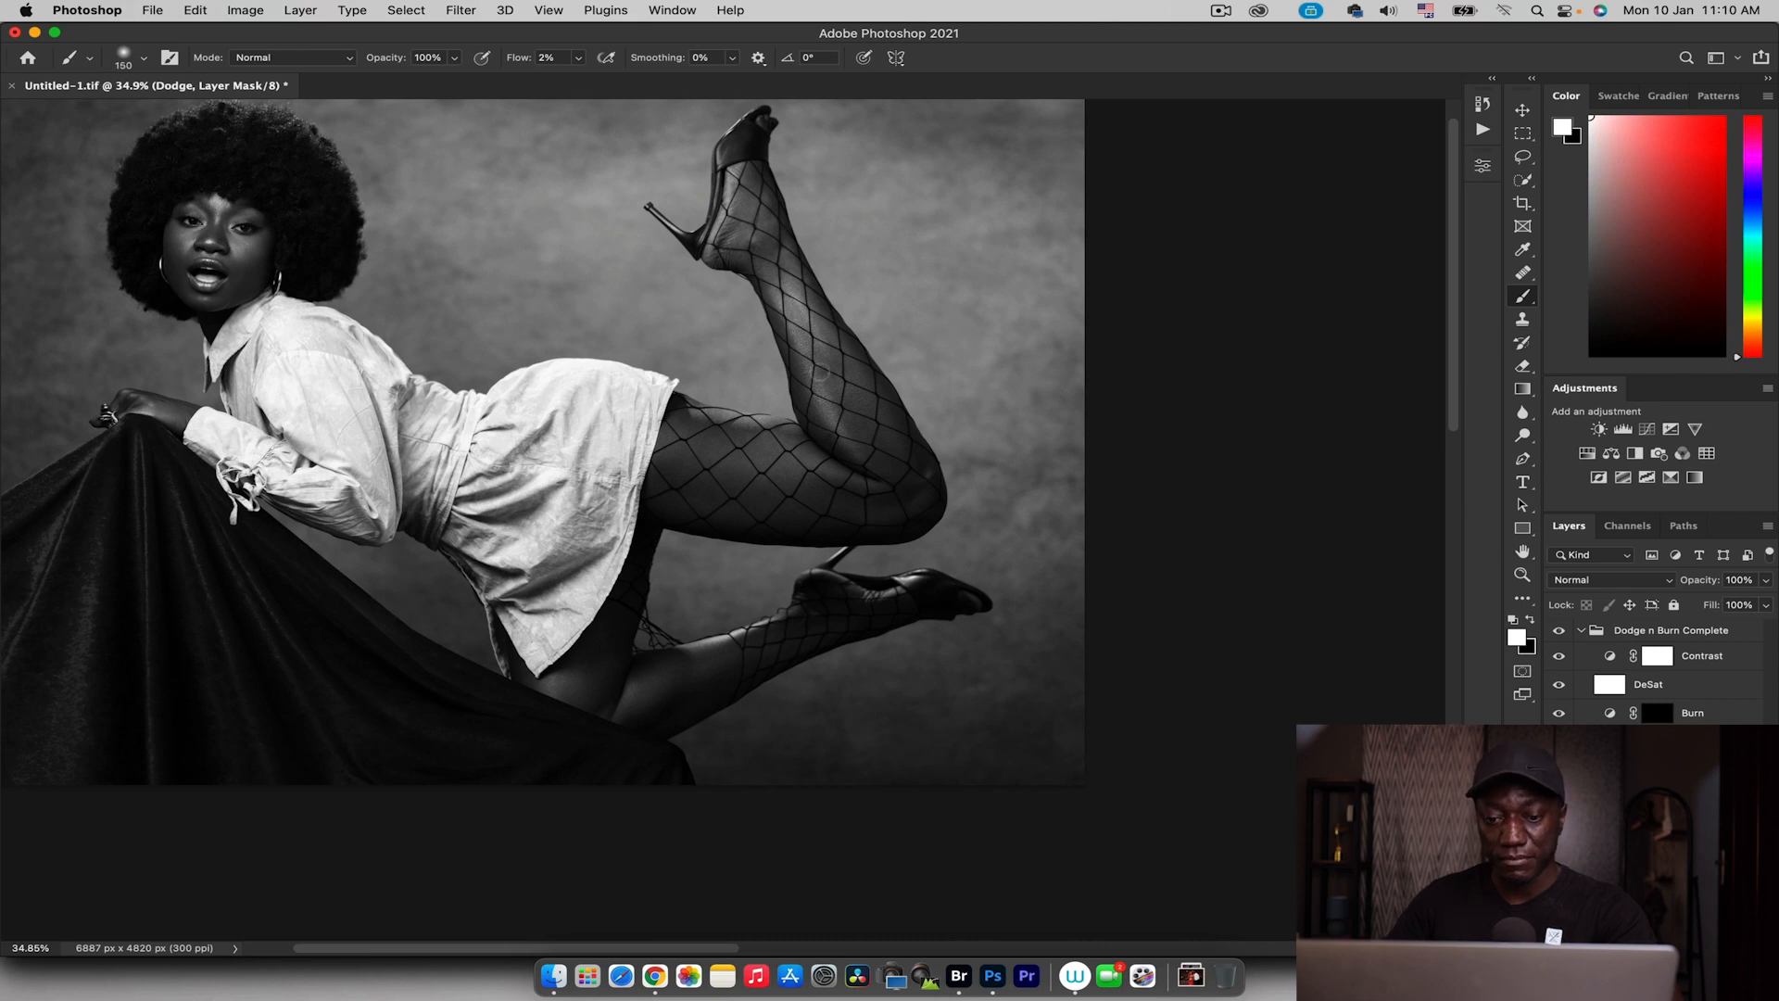
key(bracketright)
key(bracketright)
key(bracketright)
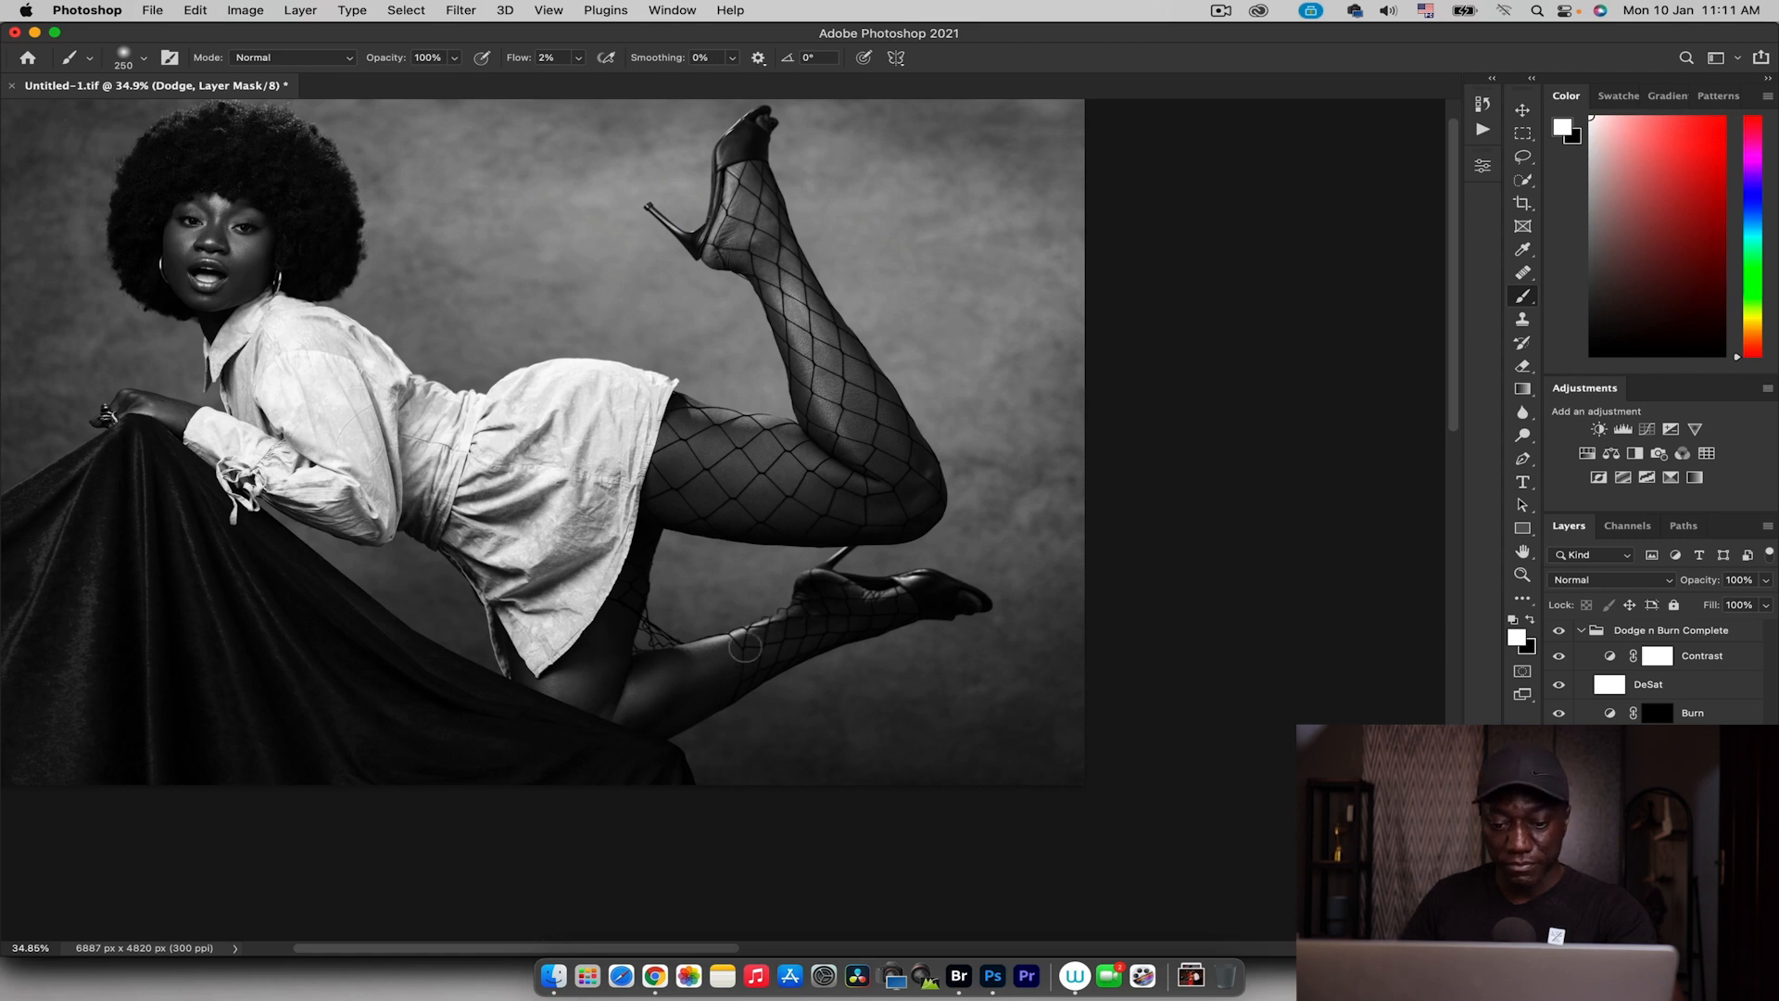
Target the Burn layer mask and burn around the forehead and outer cheek, reducing the brush from 90 to 60
key(z)
drag(311, 188, 408, 195)
drag(409, 347, 774, 376)
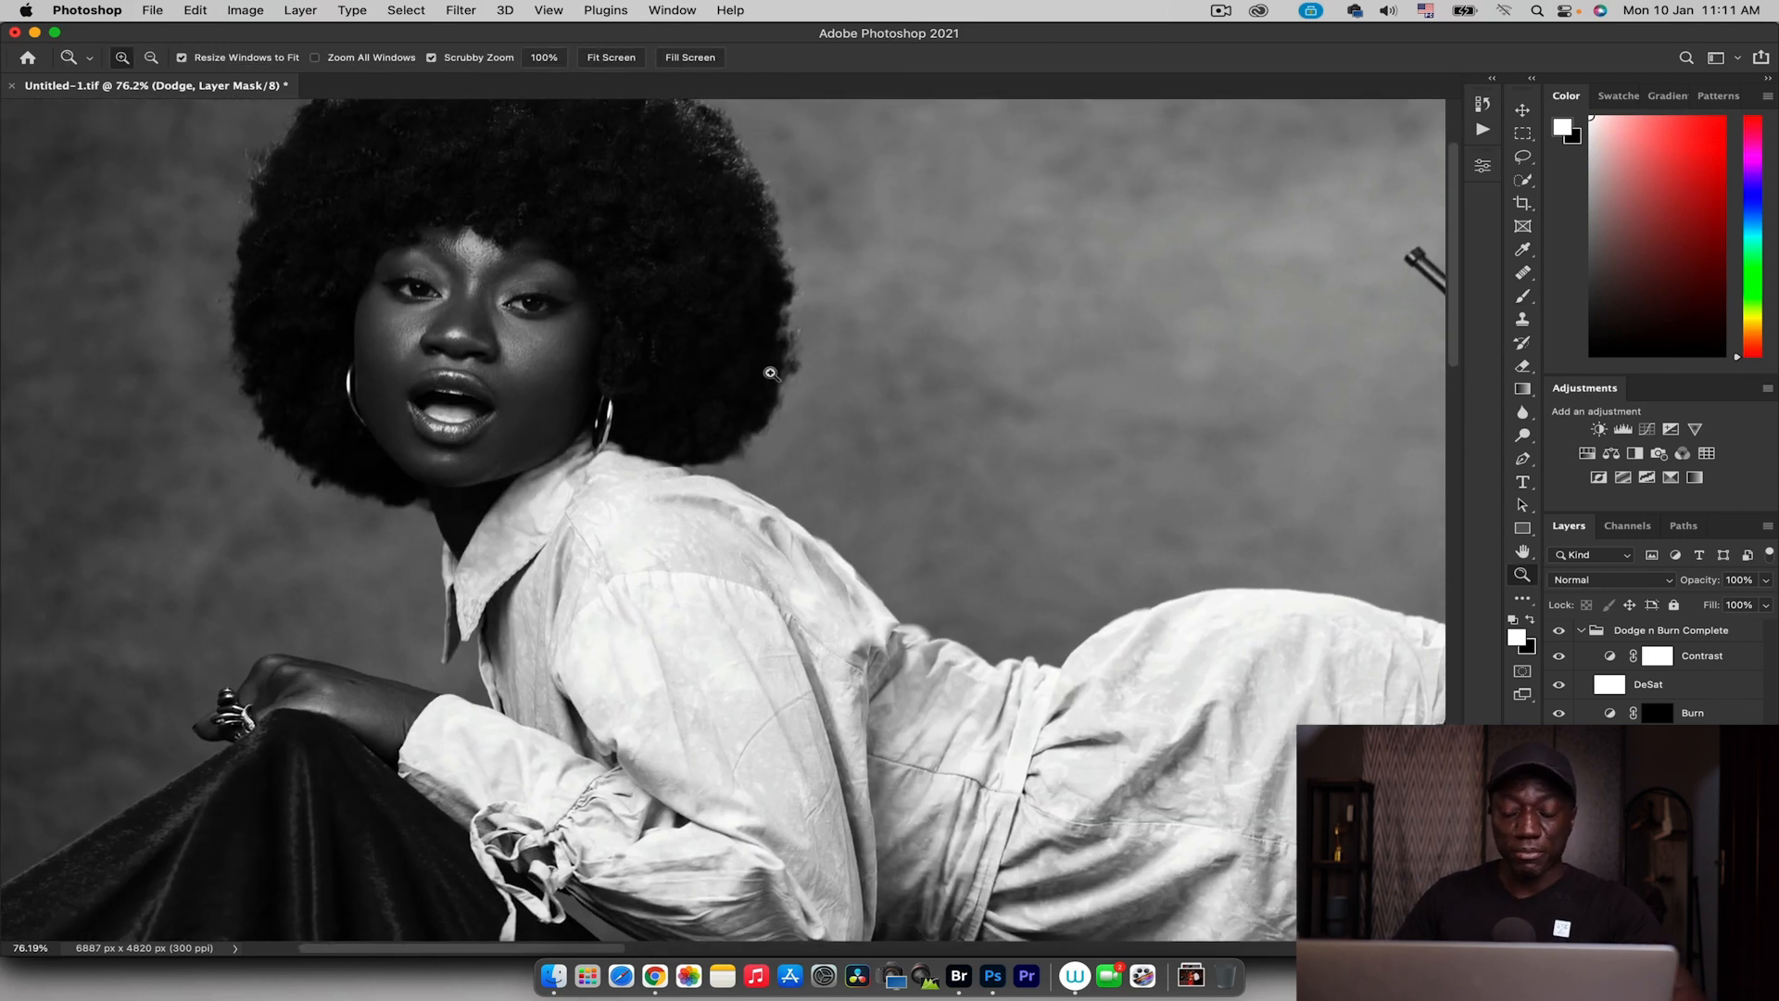
click(1657, 712)
key(b)
key(bracketleft)
key(bracketleft)
key(bracketleft)
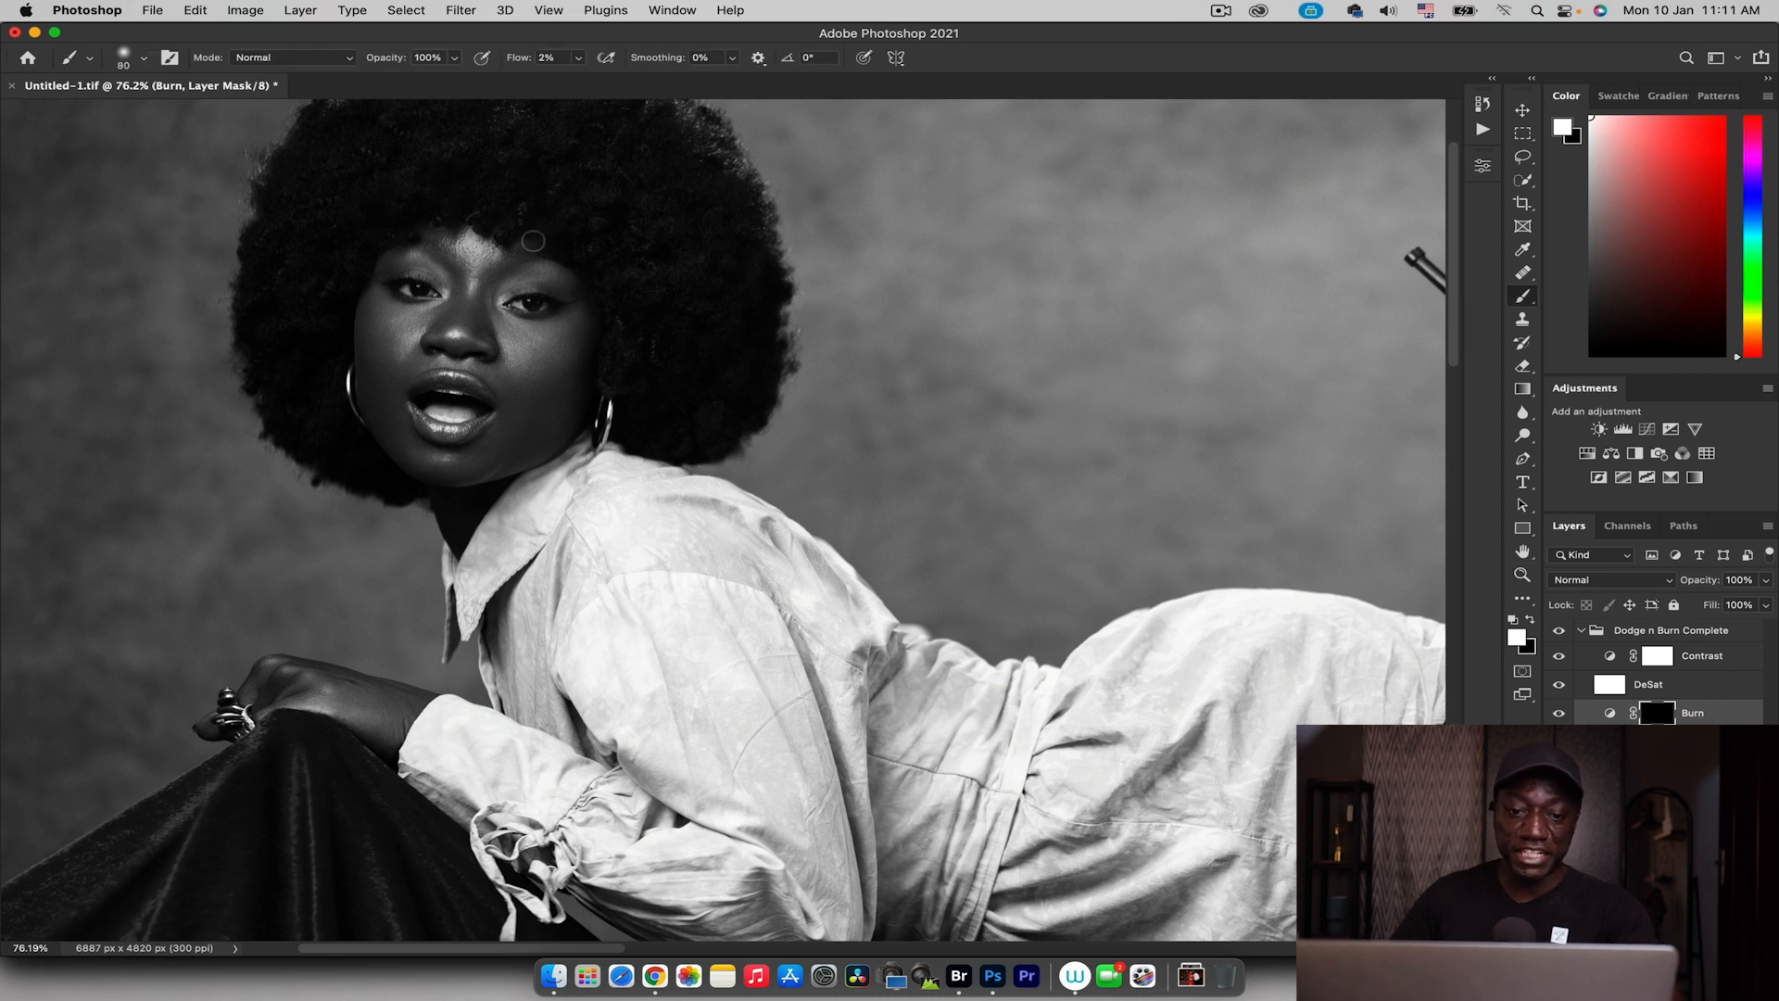
key(bracketleft)
key(bracketleft)
key(bracketleft)
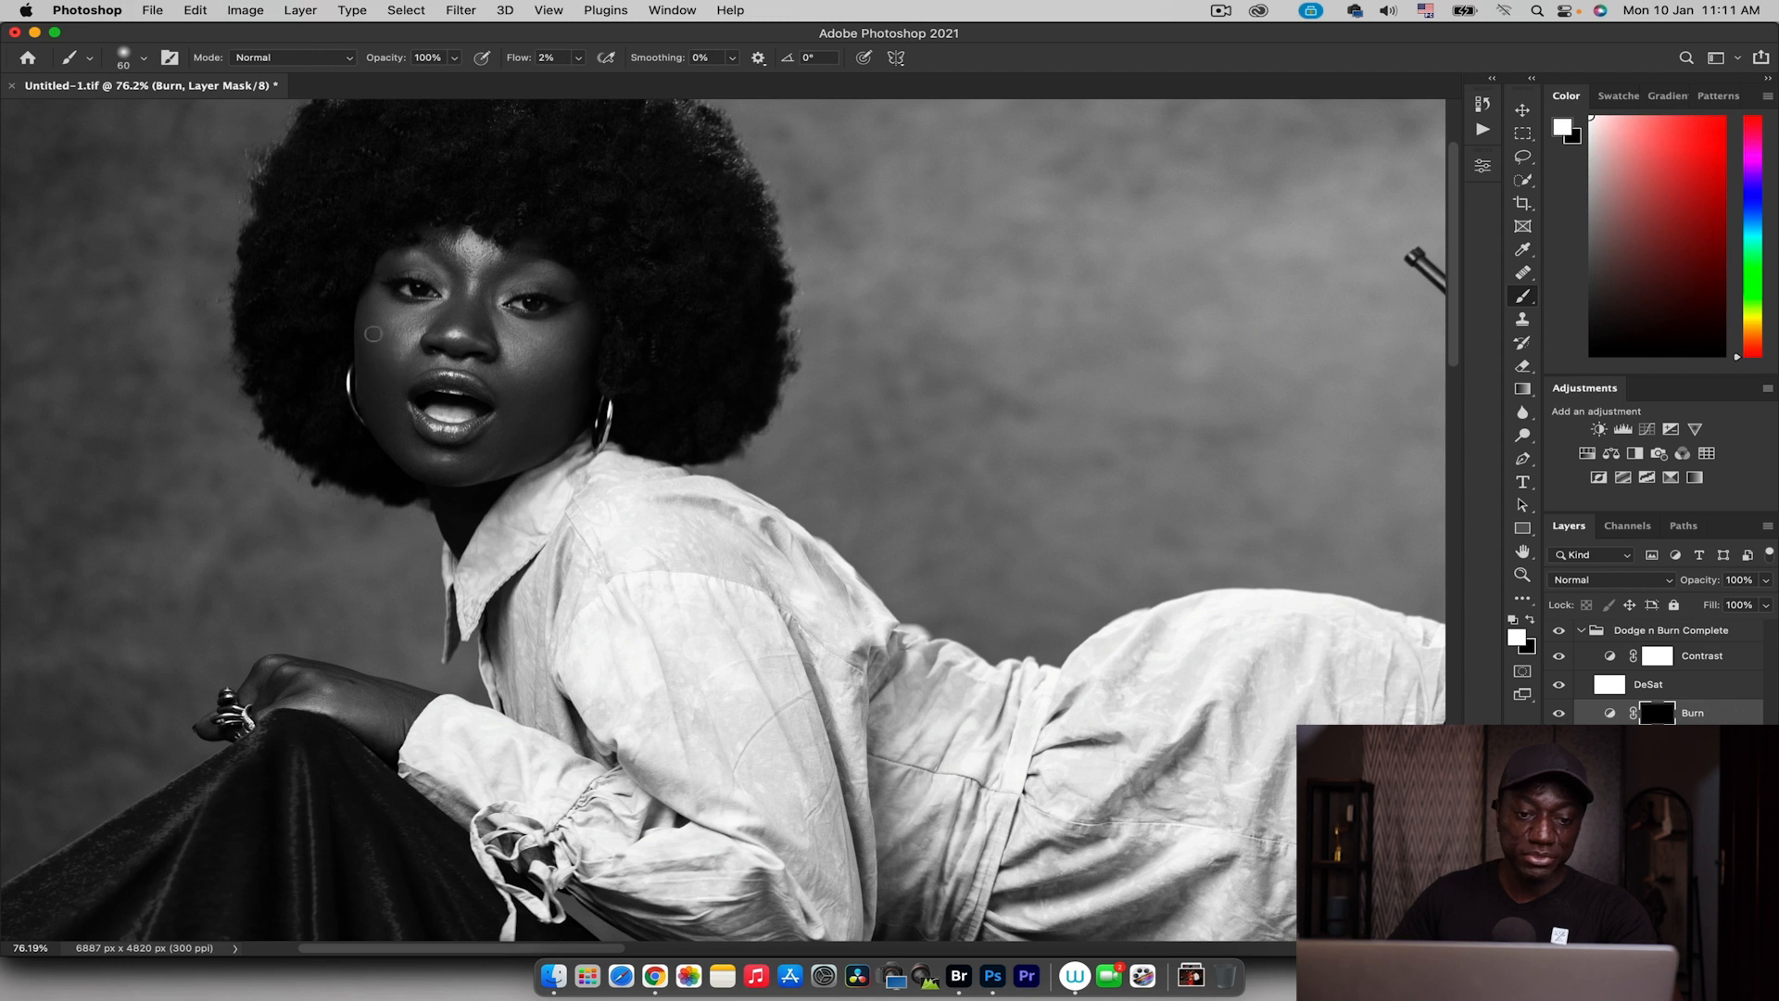
Burn the shadowed cheek and jaw beside the earring, reducing the brush from 100 to about 70
key(bracketright)
key(bracketright)
key(bracketright)
key(bracketright)
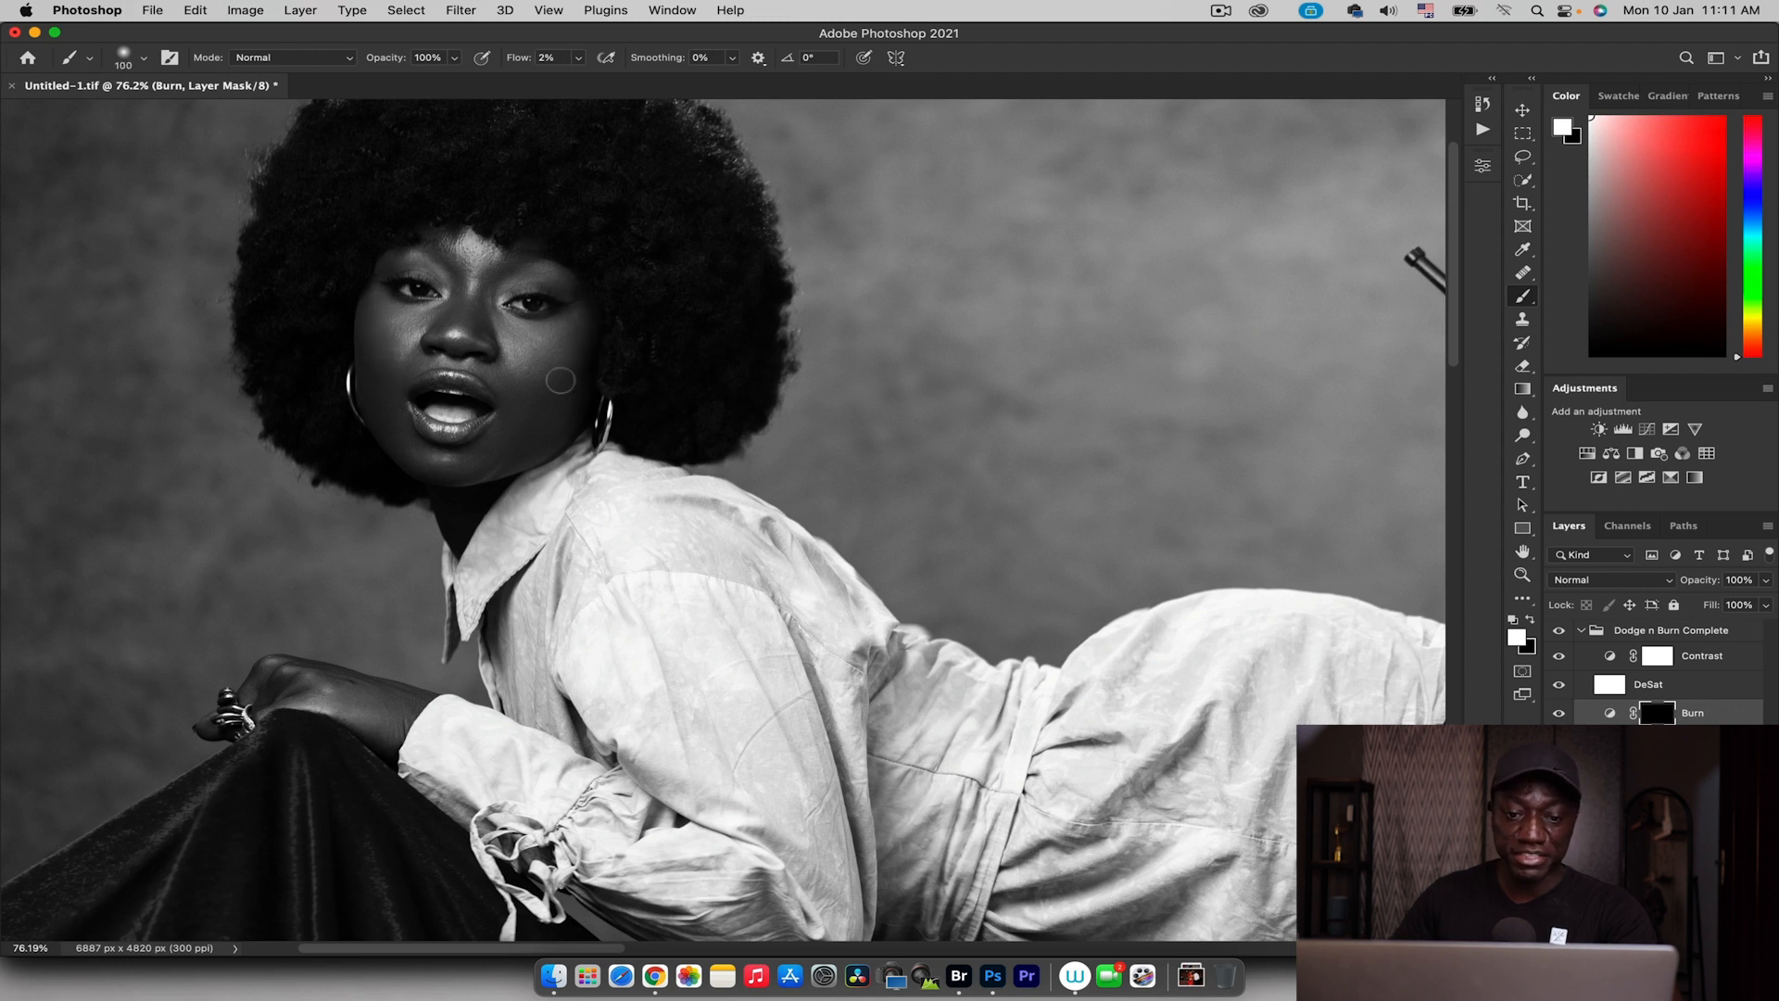
key(bracketleft)
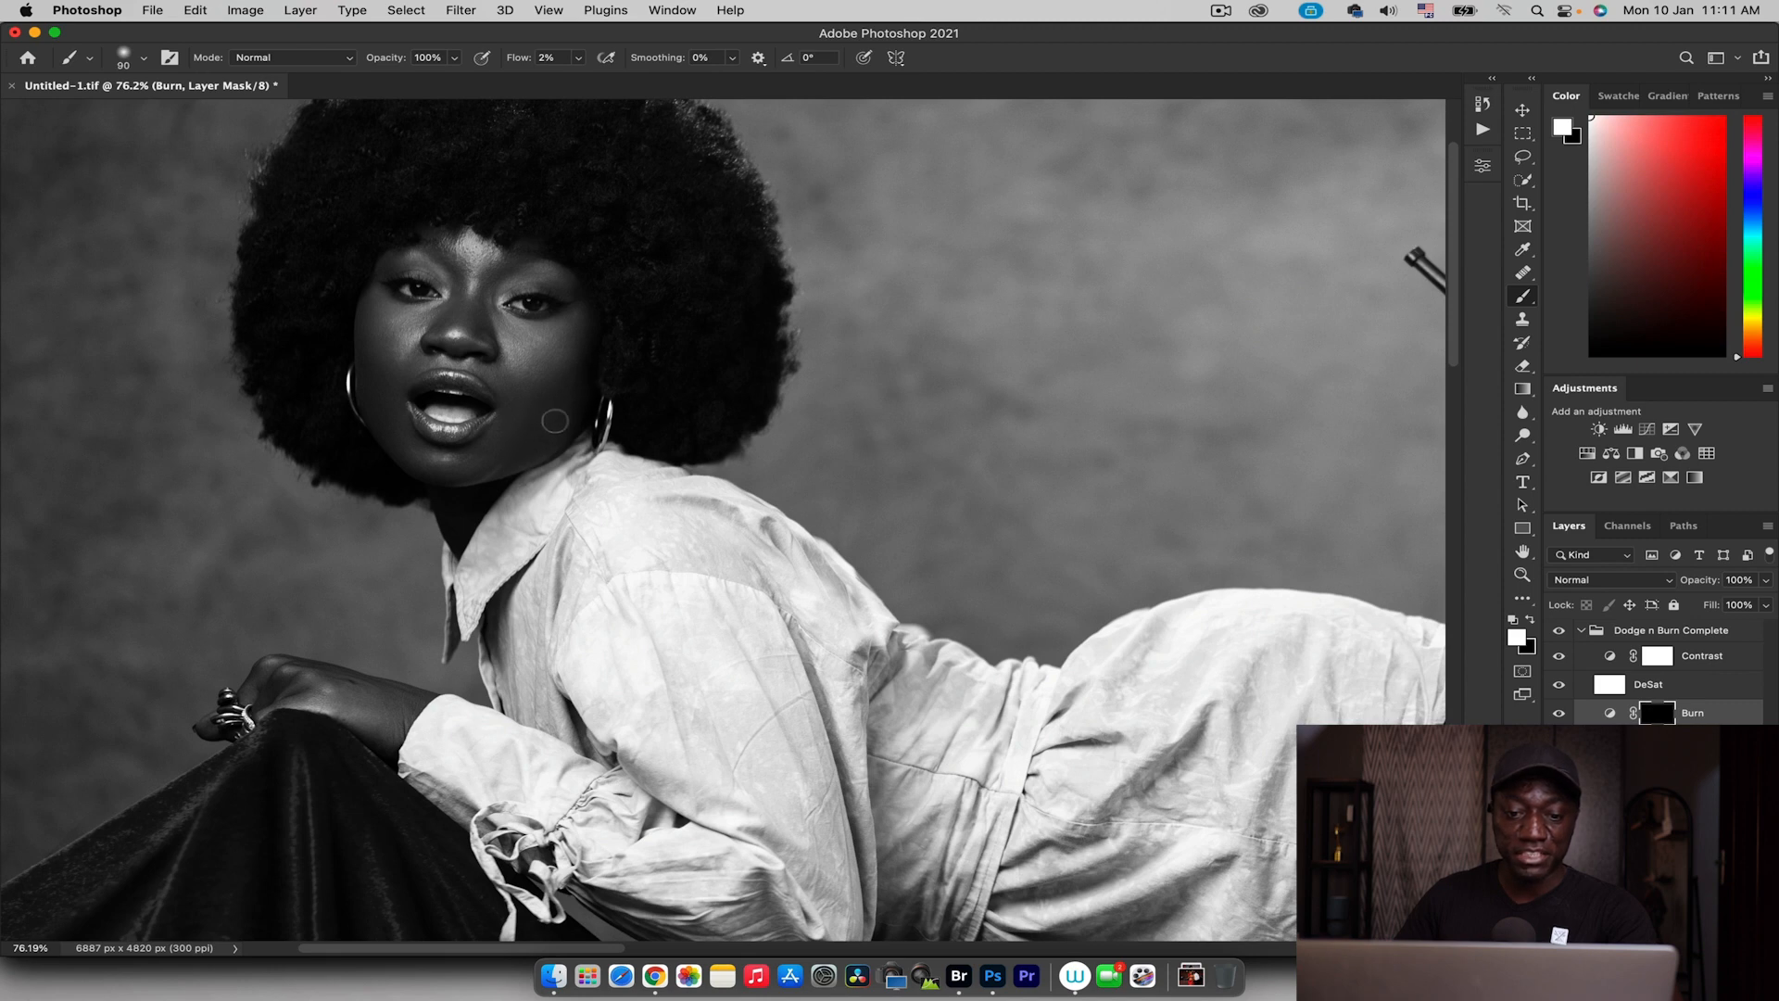
key(bracketleft)
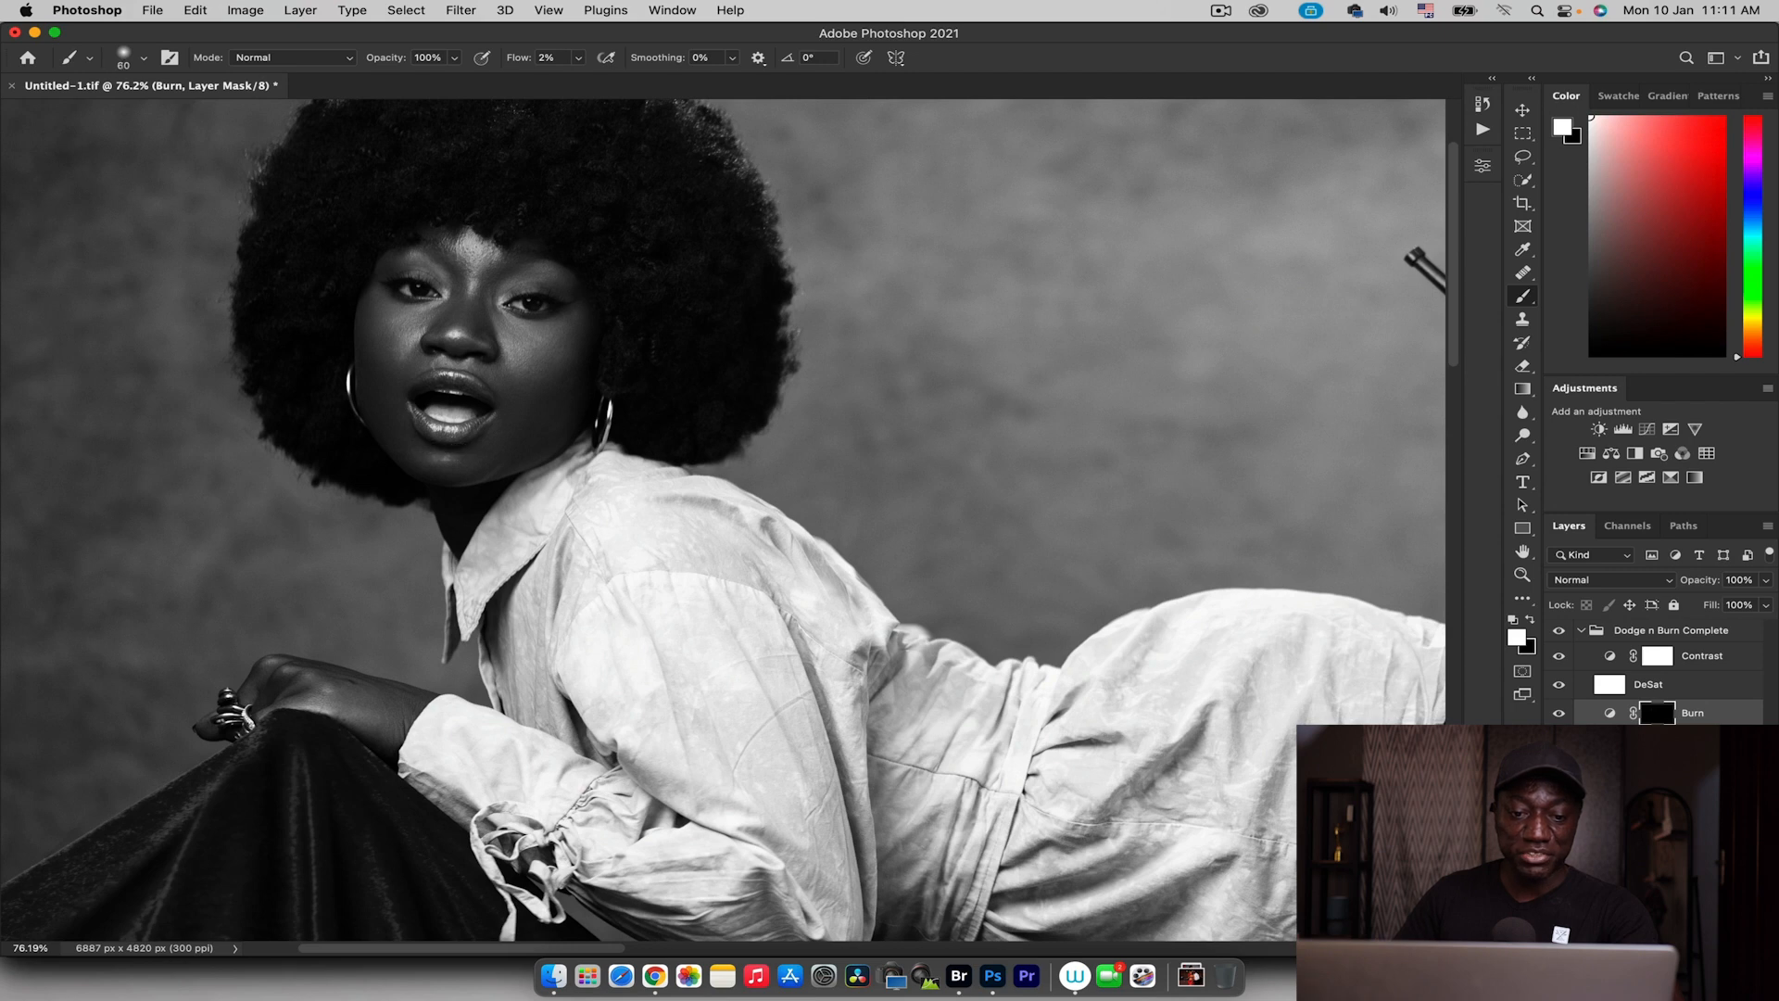
key(bracketleft)
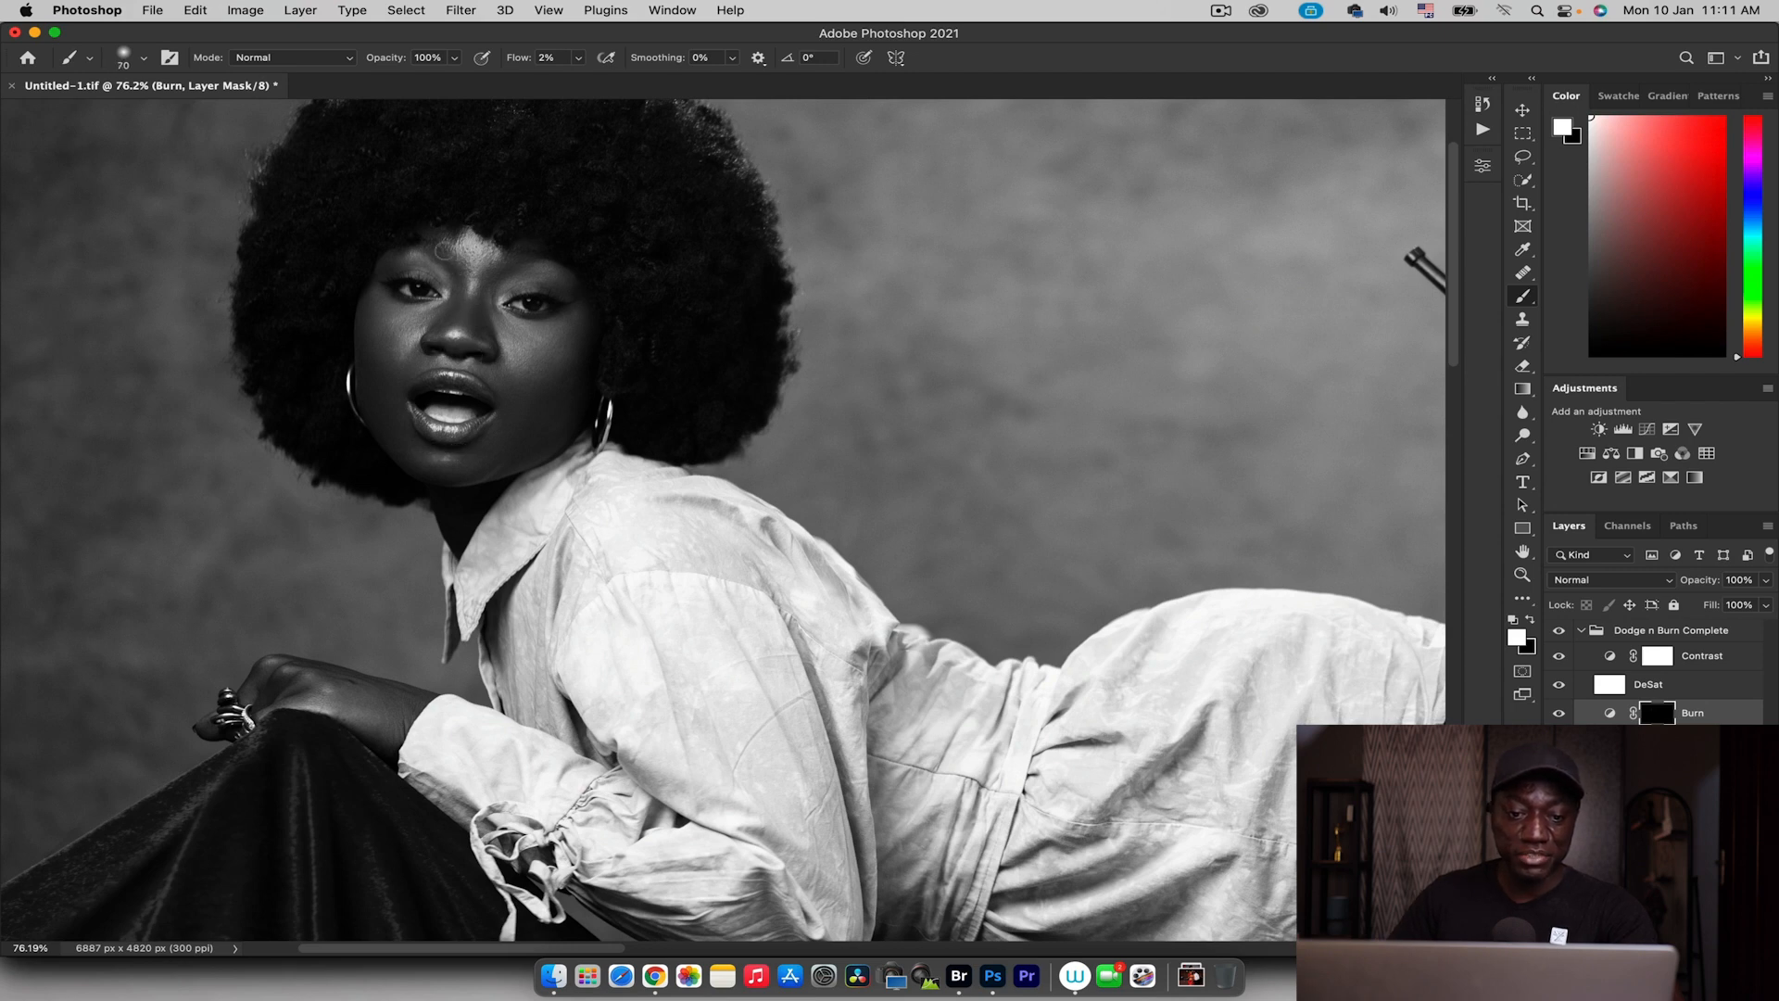
Burn the hand and wrist beside the shirt cuff, using a brush between 50 and 80
key(bracketleft)
key(bracketleft)
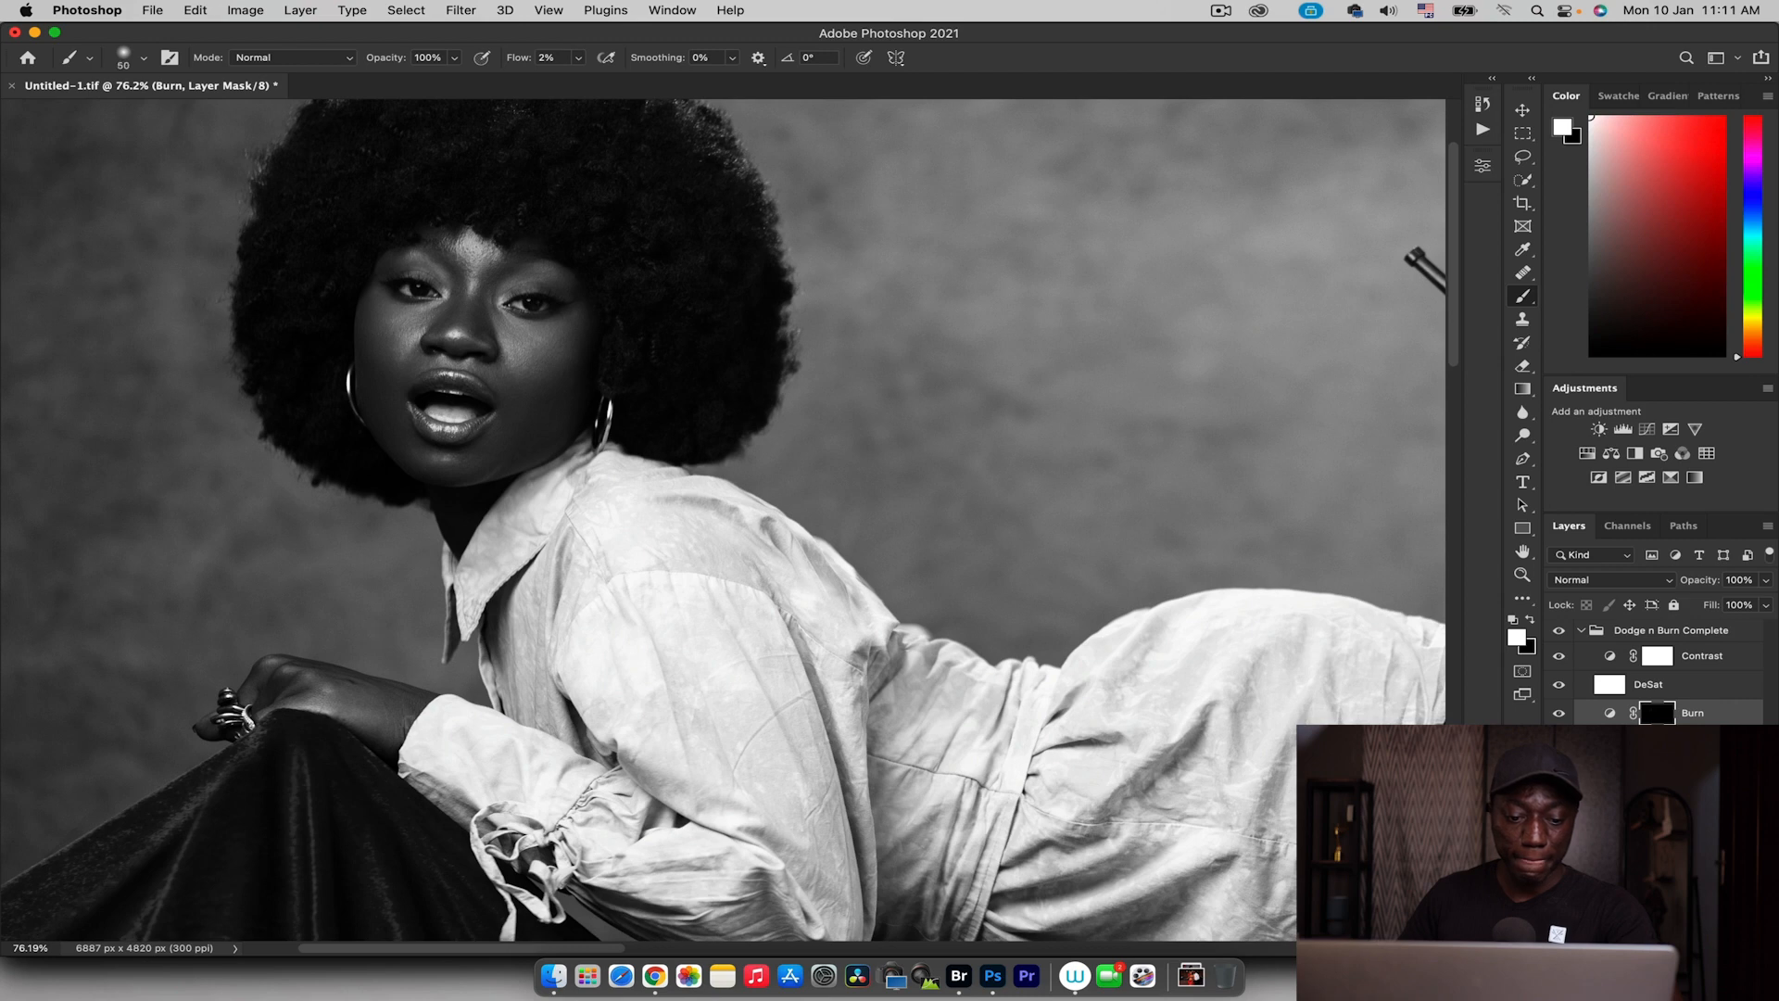
key(bracketright)
key(bracketright)
key(bracketright)
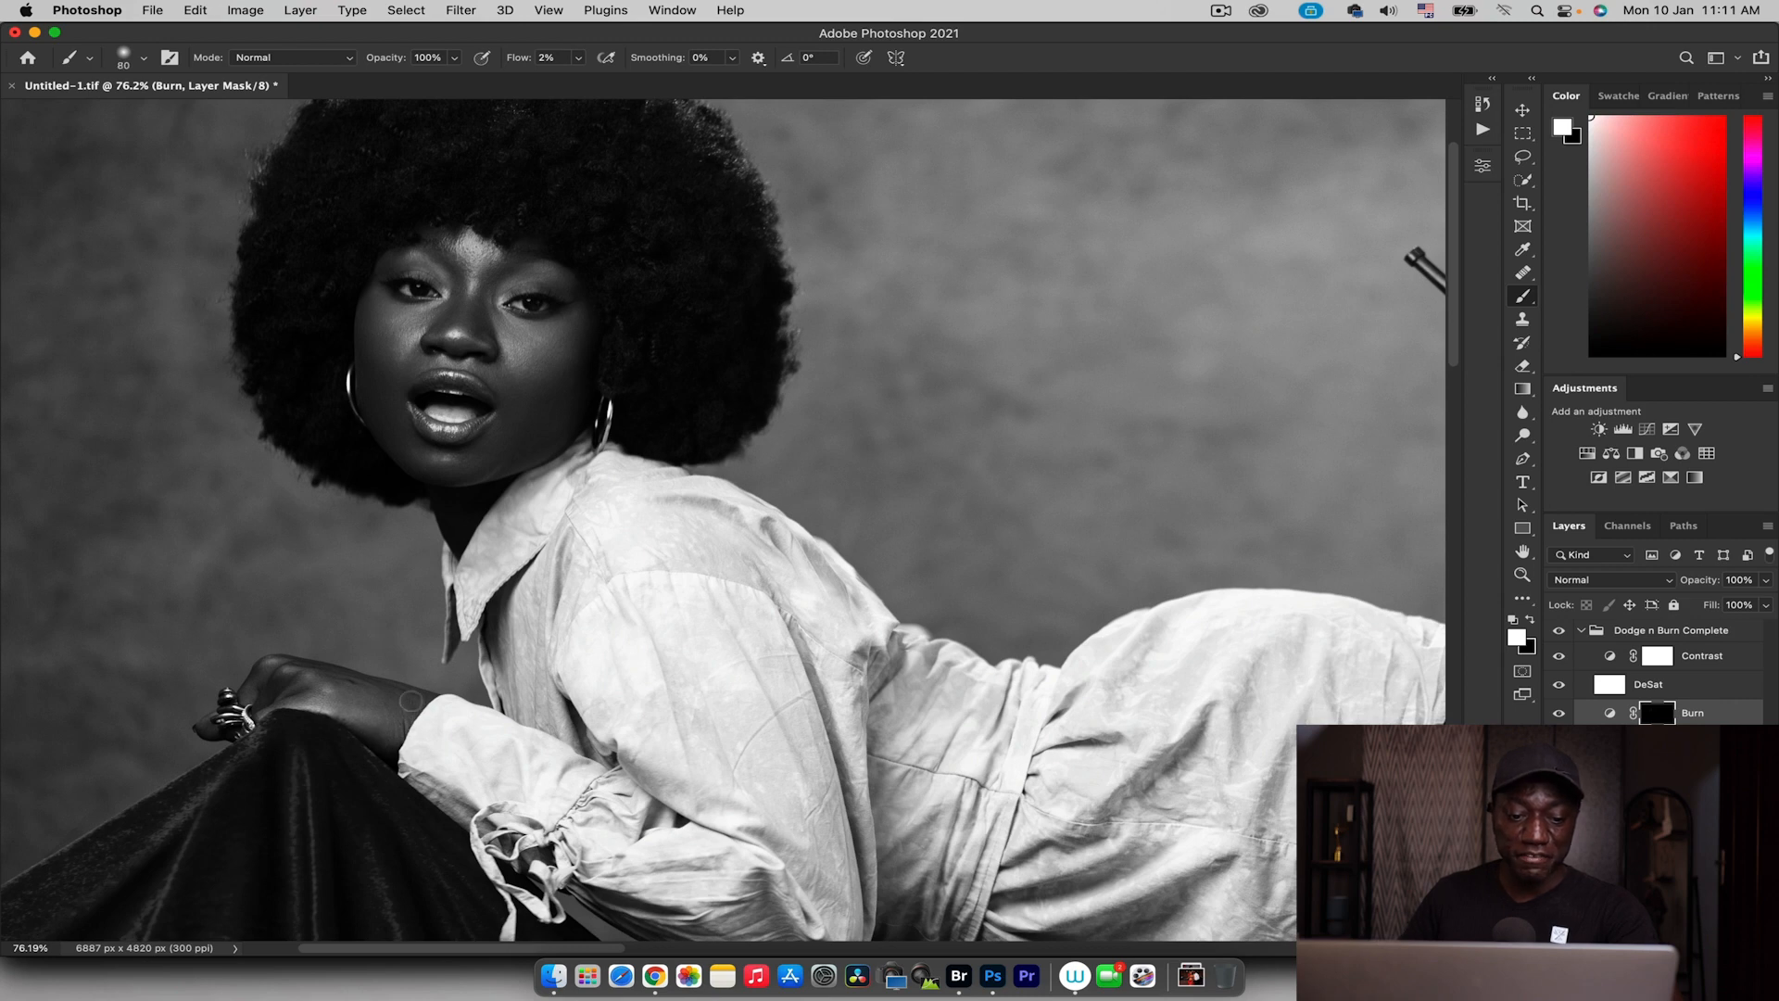
Burn the lower leg between the knee and the shoe on the Burn mask with a brush of 150 to 175
drag(806, 783, 568, 576)
drag(954, 824, 516, 582)
drag(669, 675, 594, 496)
key(bracketright)
key(bracketright)
key(bracketright)
key(bracketright)
key(bracketright)
key(bracketleft)
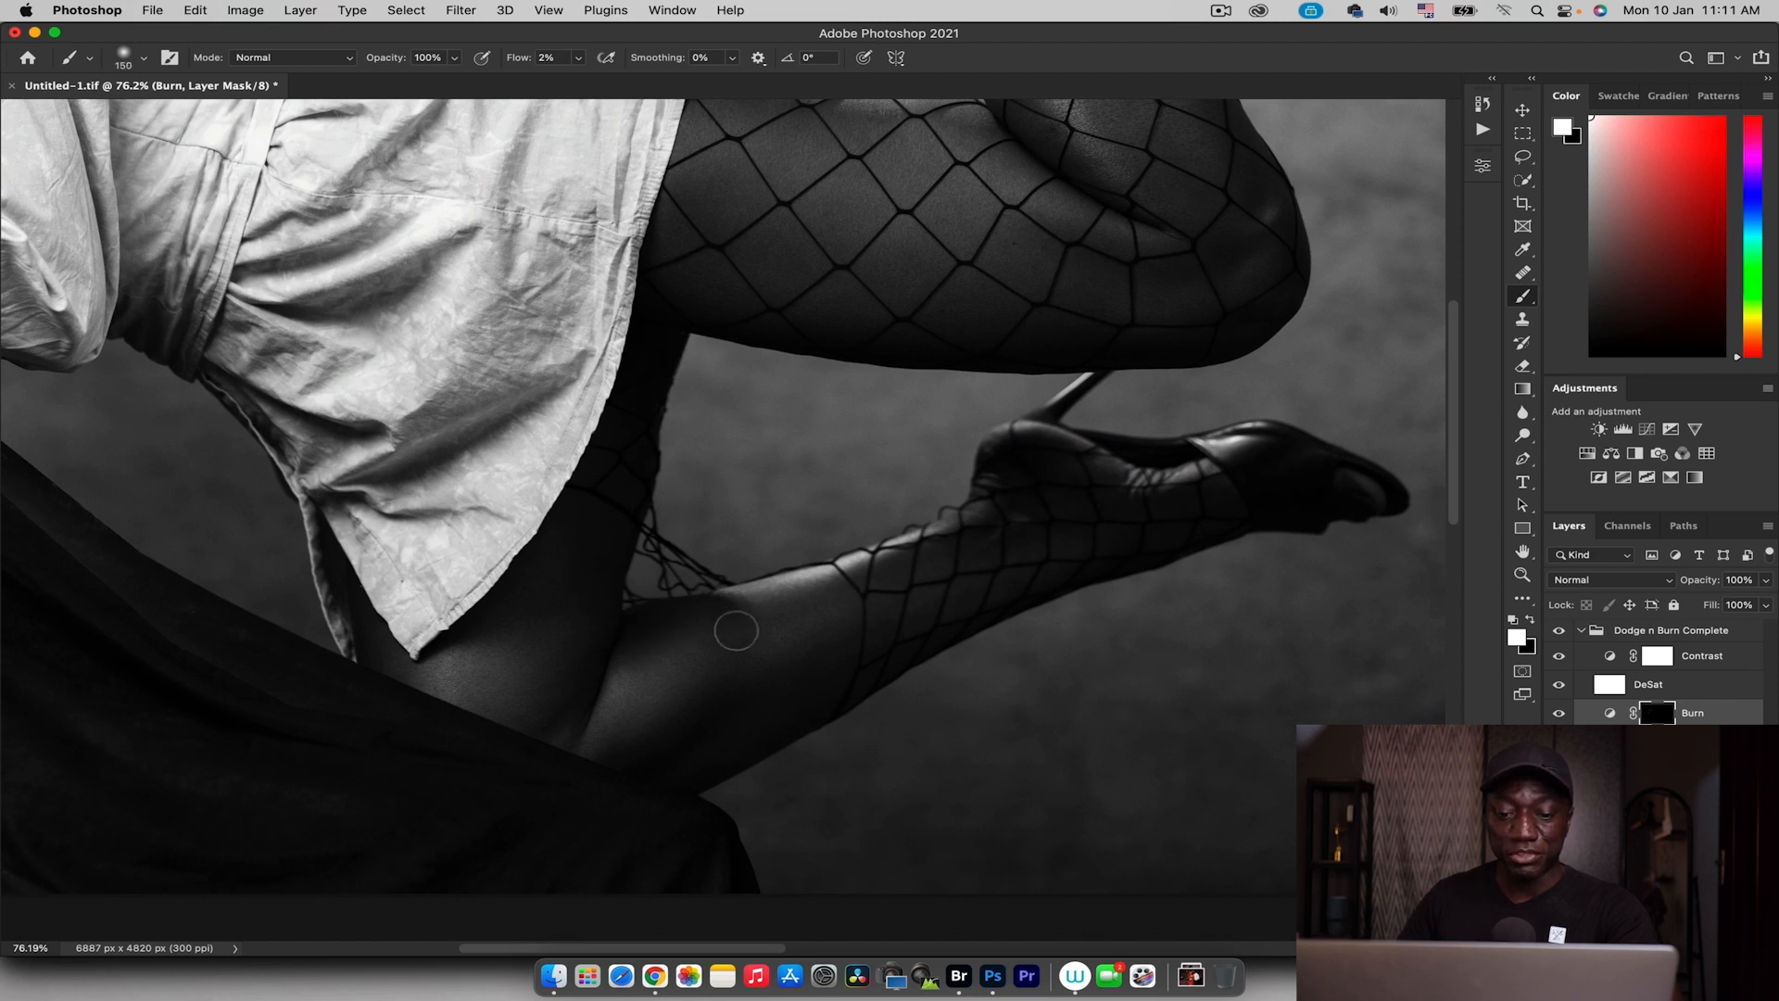
key(bracketright)
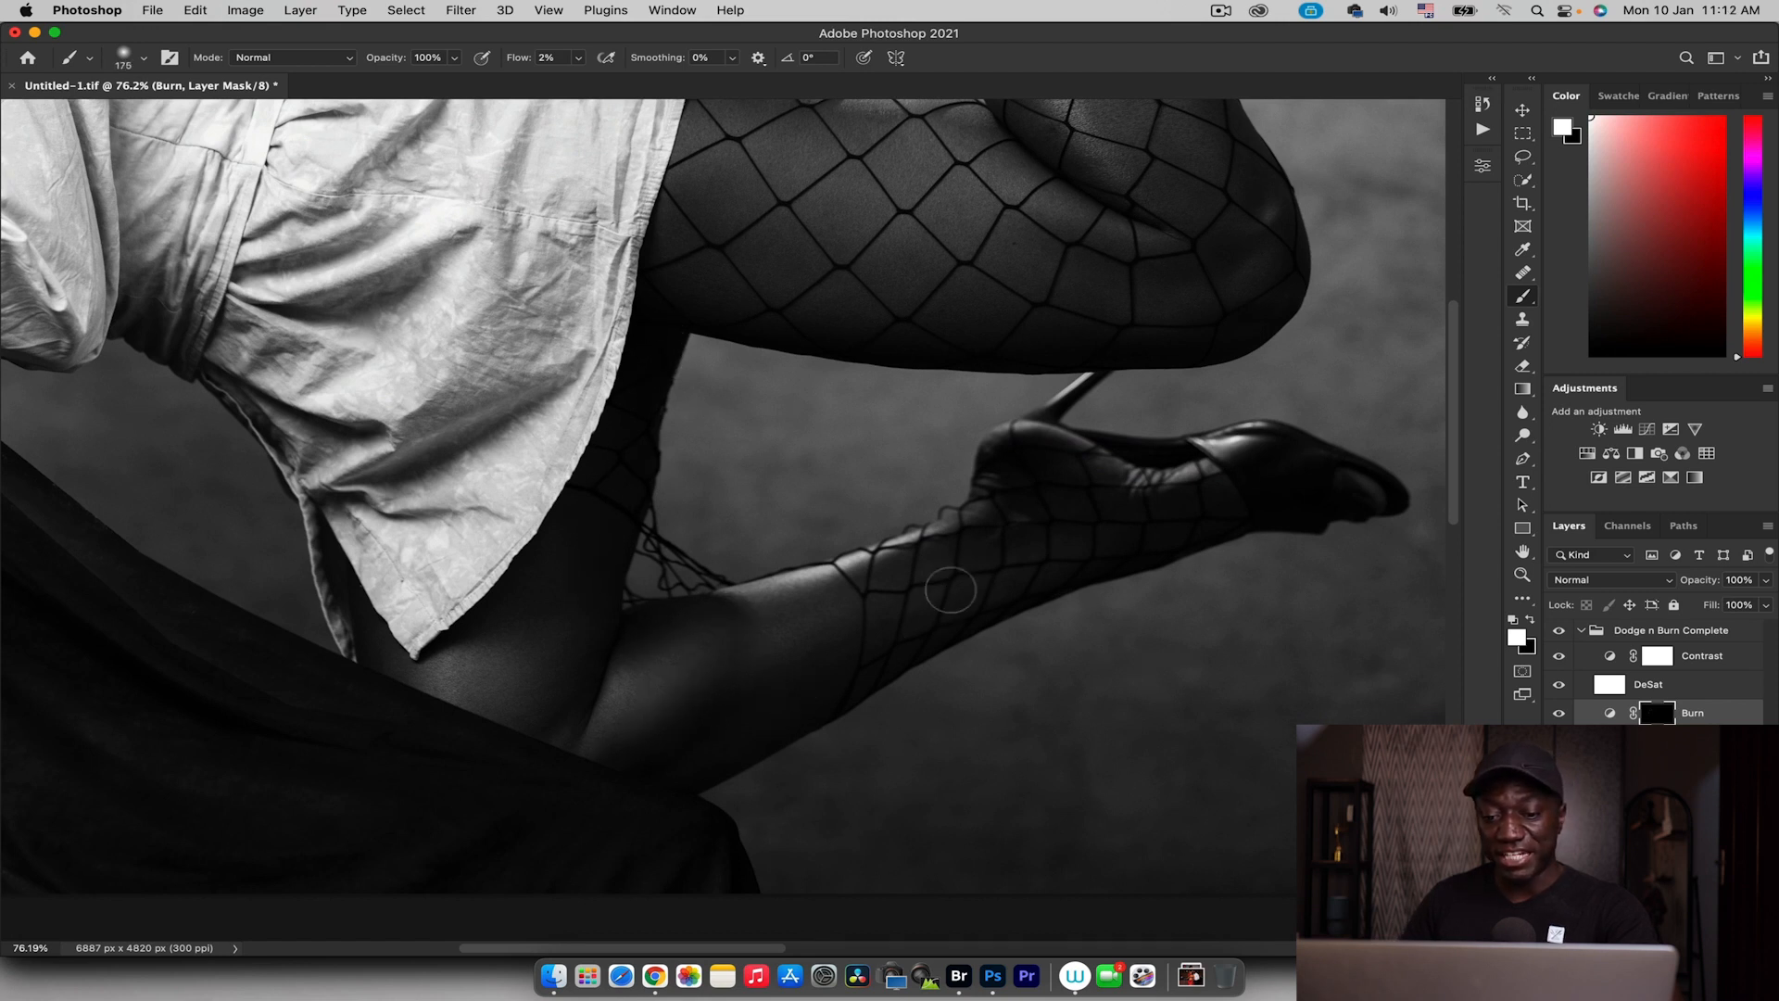
Burn the thigh and raised leg in the fishnet stockings with the brush enlarged to 300
key(bracketright)
key(bracketright)
key(bracketright)
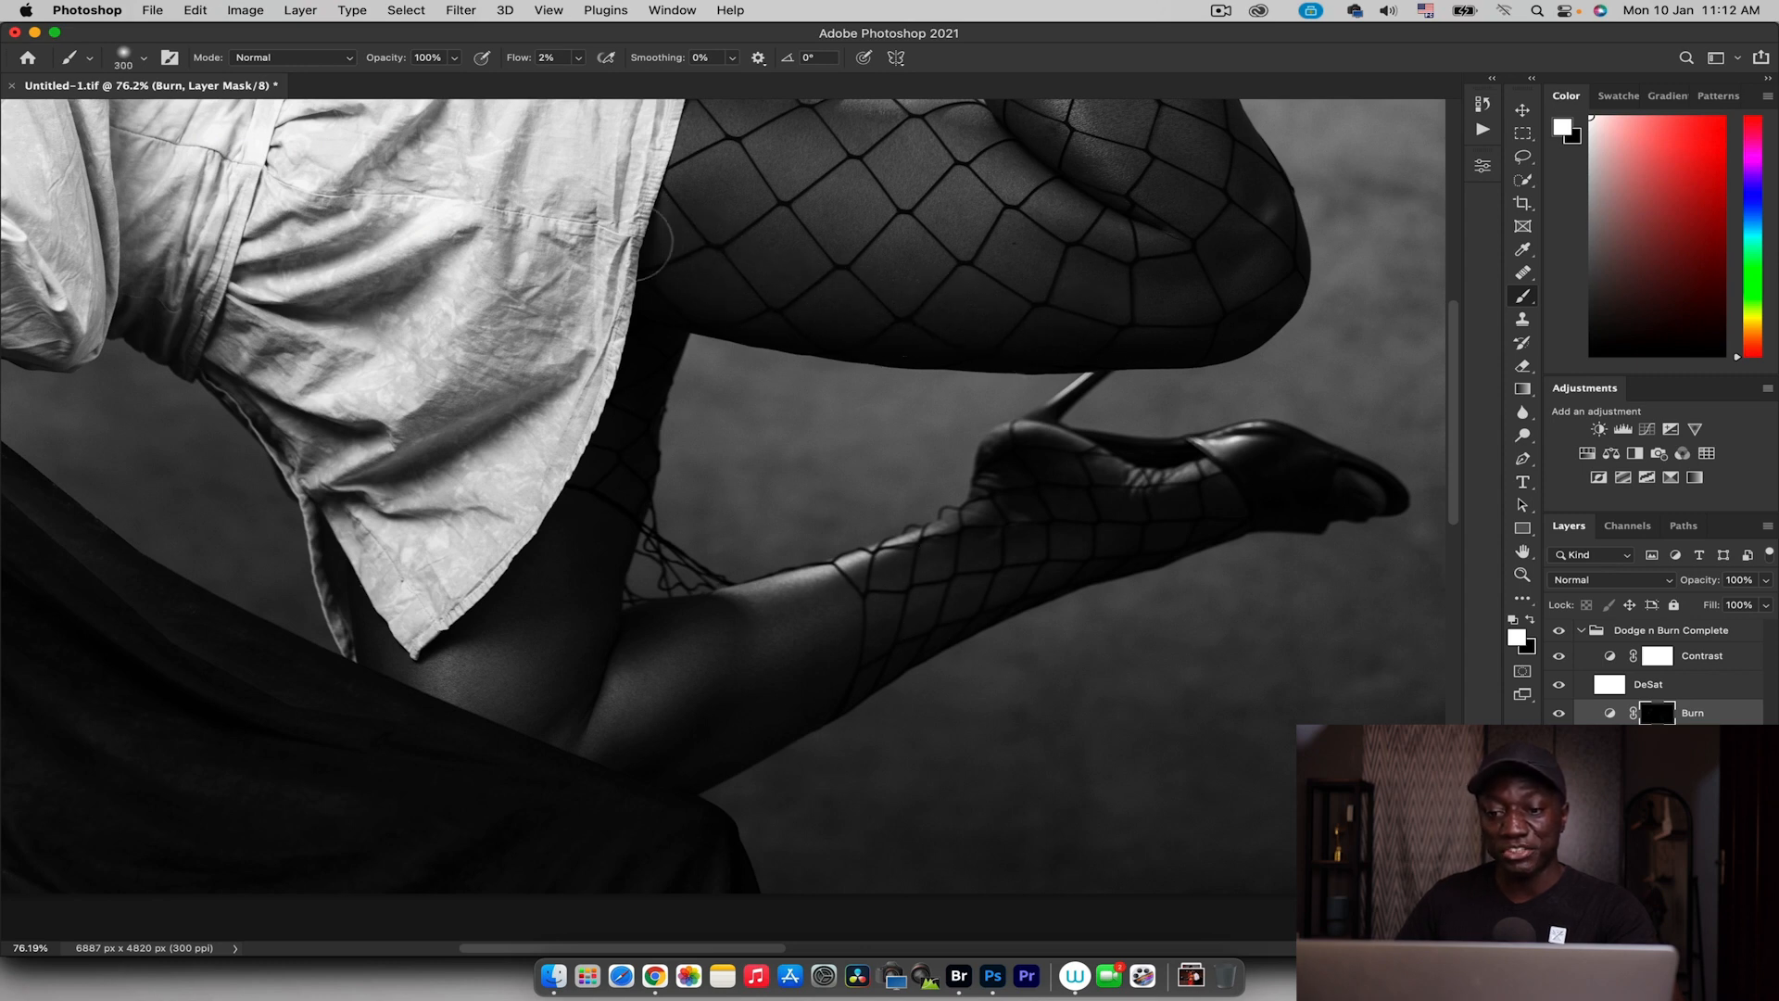
scroll(882, 509, up, 5)
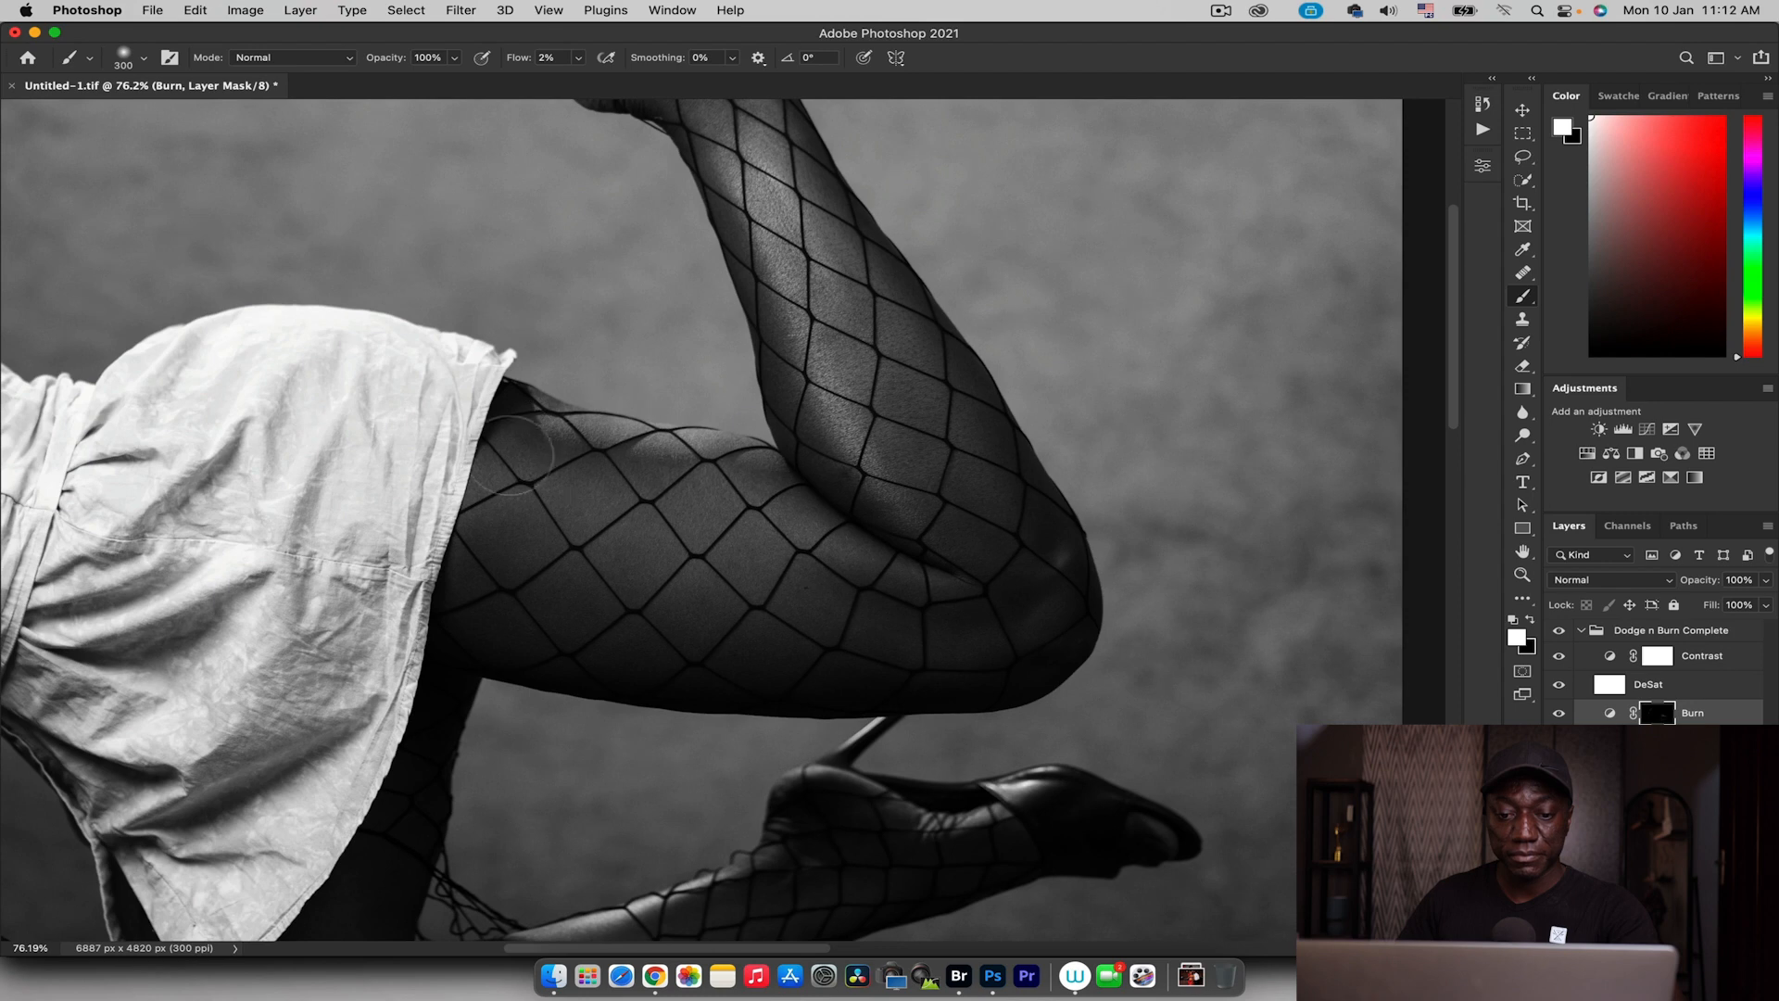
scroll(695, 596, up, 5)
scroll(695, 596, right, 3)
Hide the DeSat and Contrast helper layers to return the whole image to color
key(z)
drag(753, 446, 709, 428)
key(space)
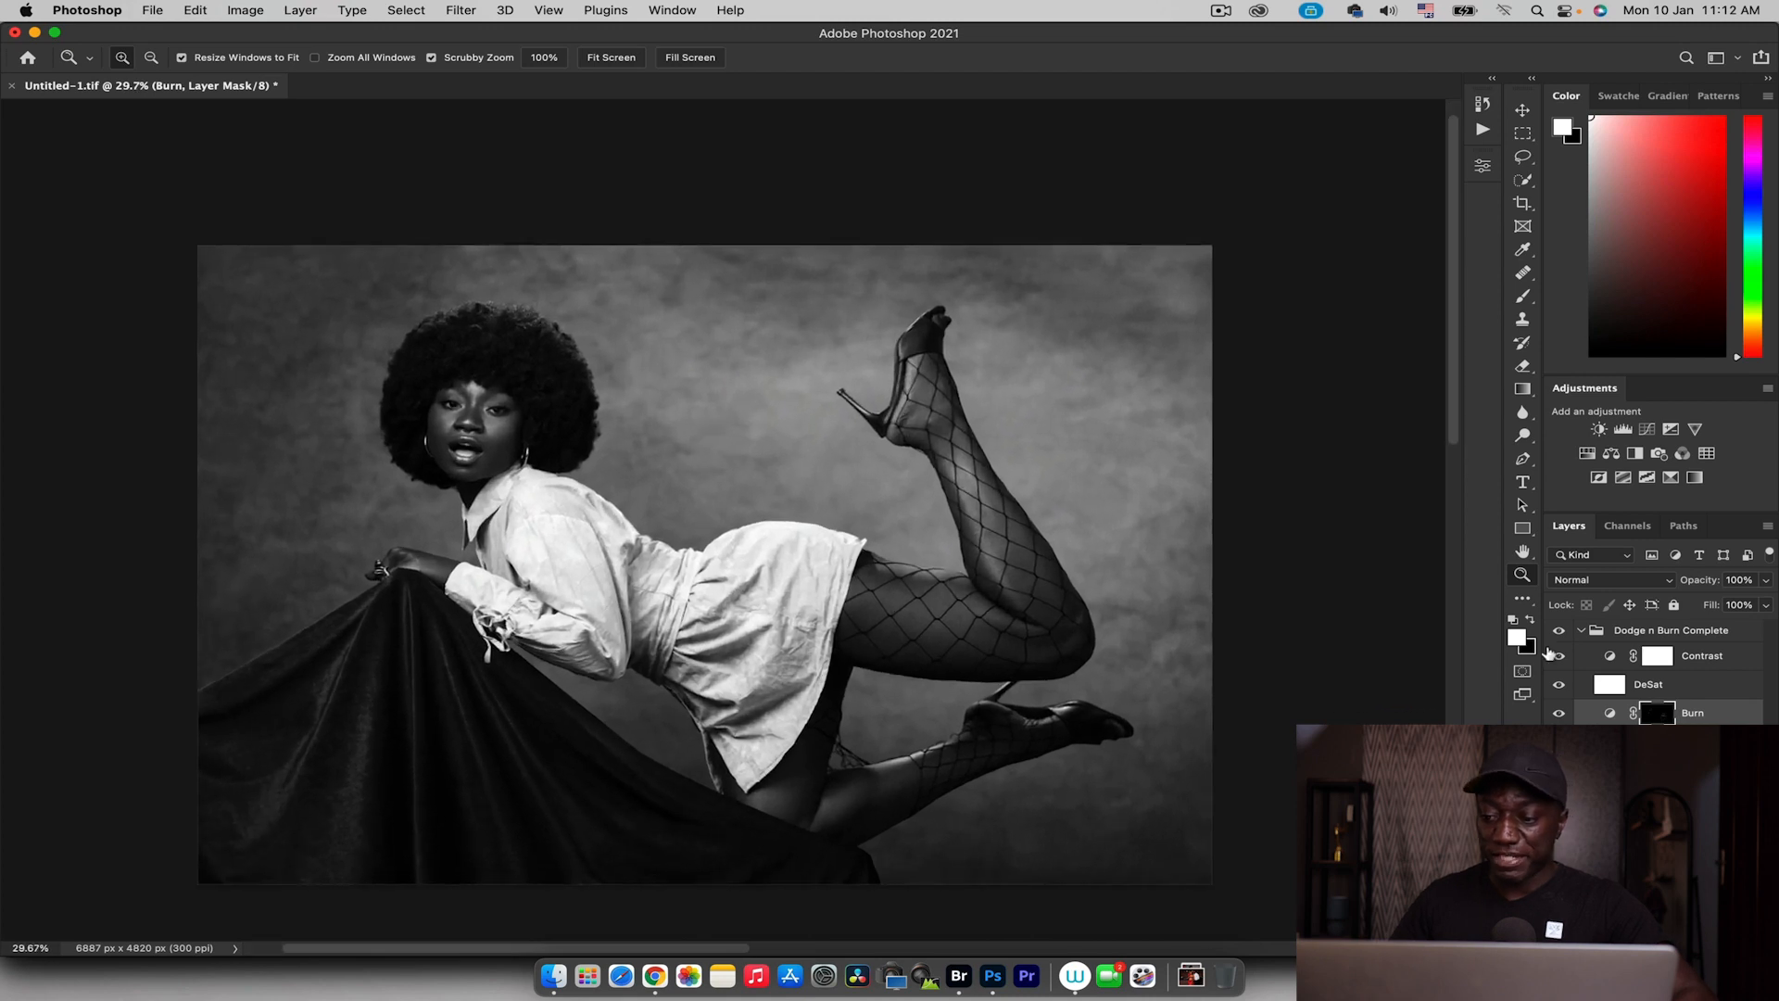
click(1560, 685)
Compare the image with the Dodge n Burn Complete group off and on, checking the face up close and the full figure
click(1560, 631)
click(1559, 631)
click(1560, 634)
click(1561, 634)
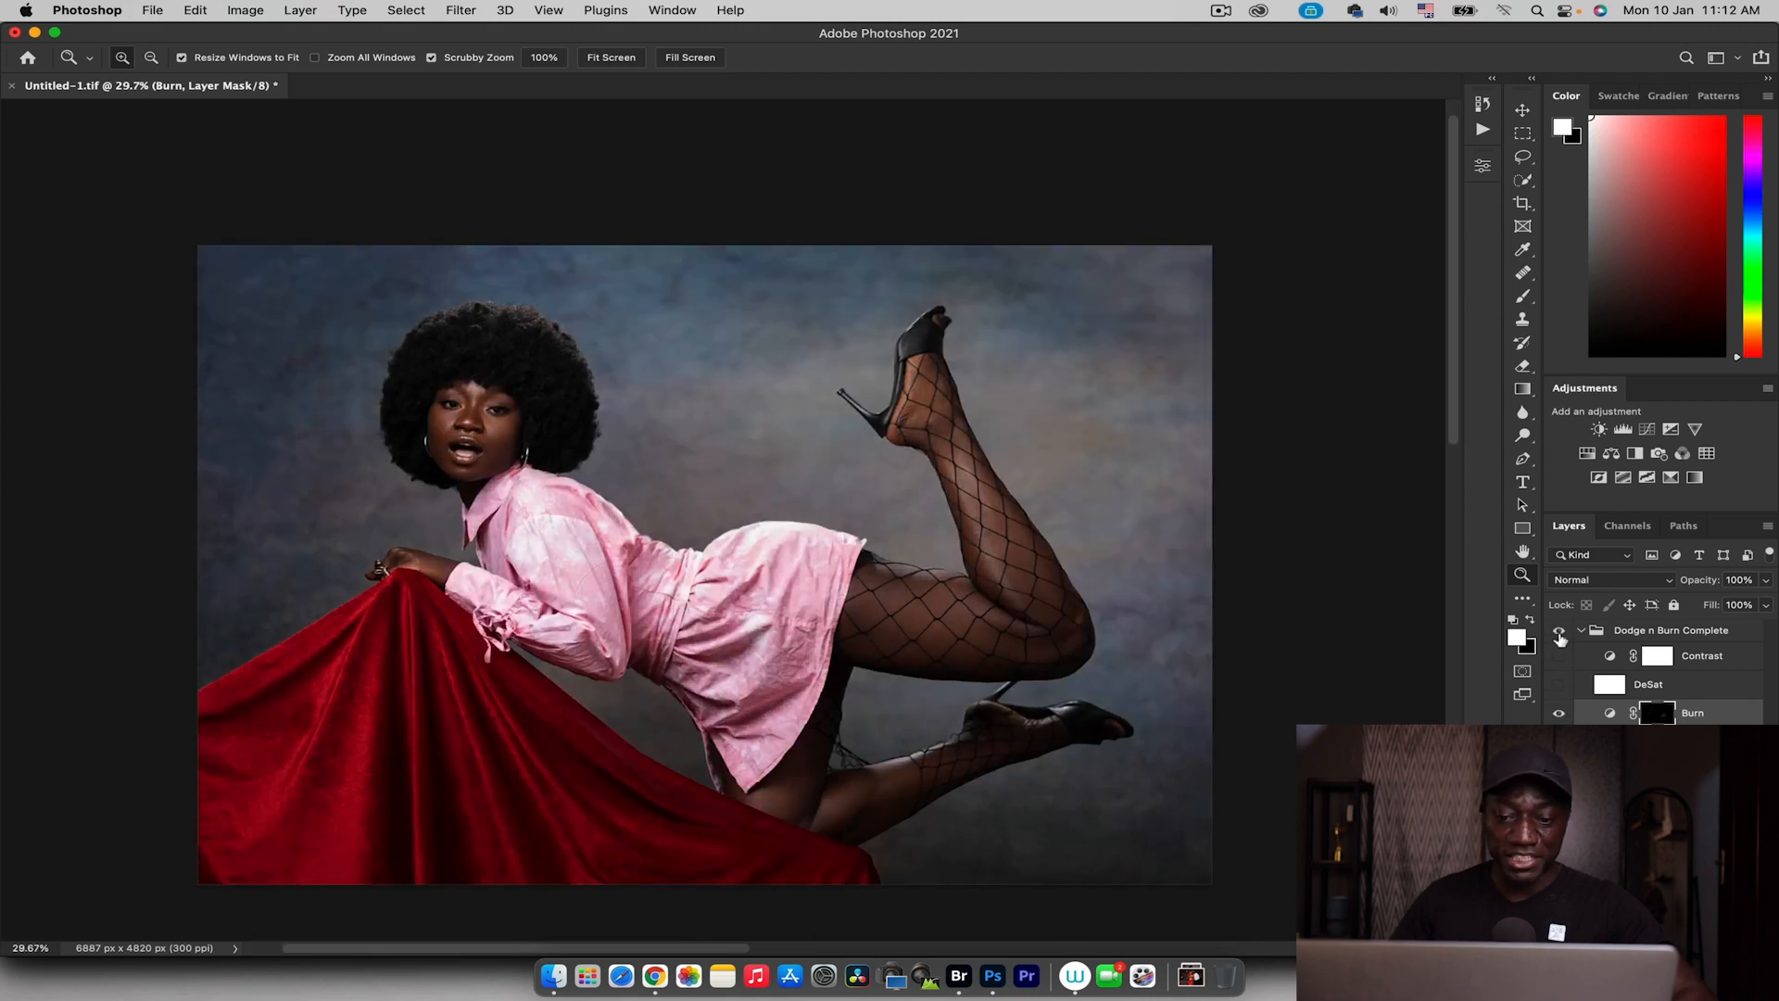
click(1561, 636)
drag(469, 409, 587, 402)
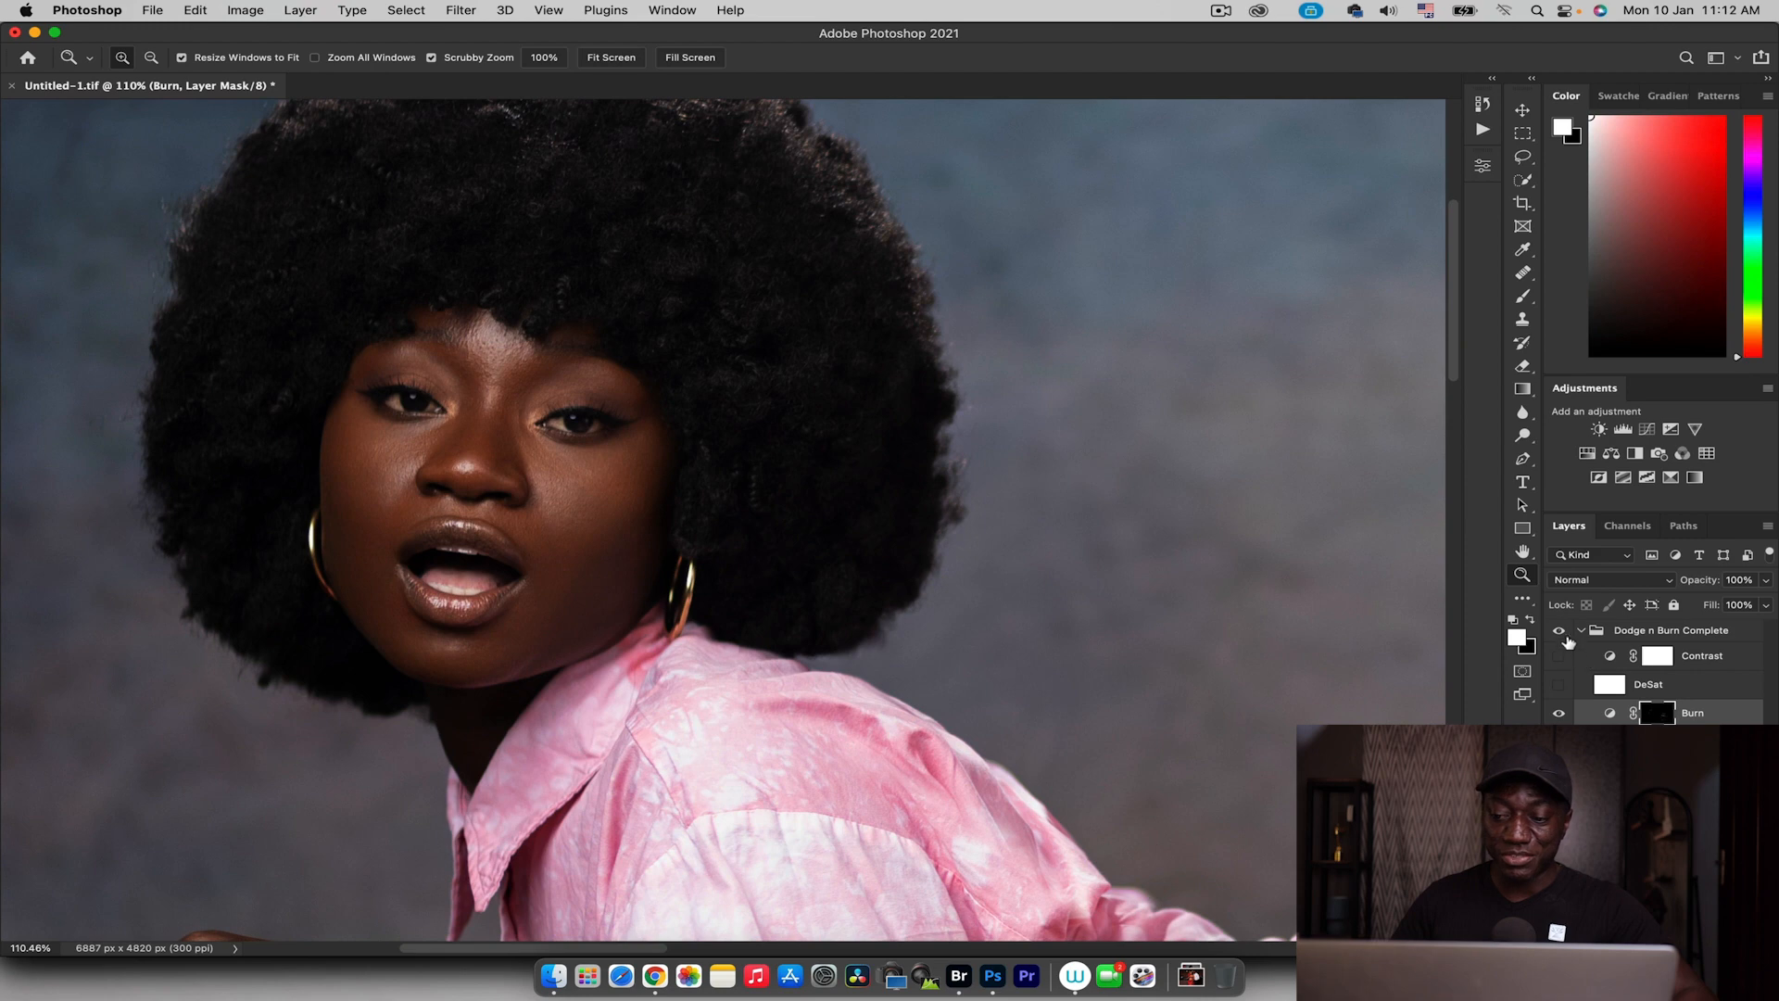
drag(867, 408, 799, 437)
drag(917, 435, 747, 385)
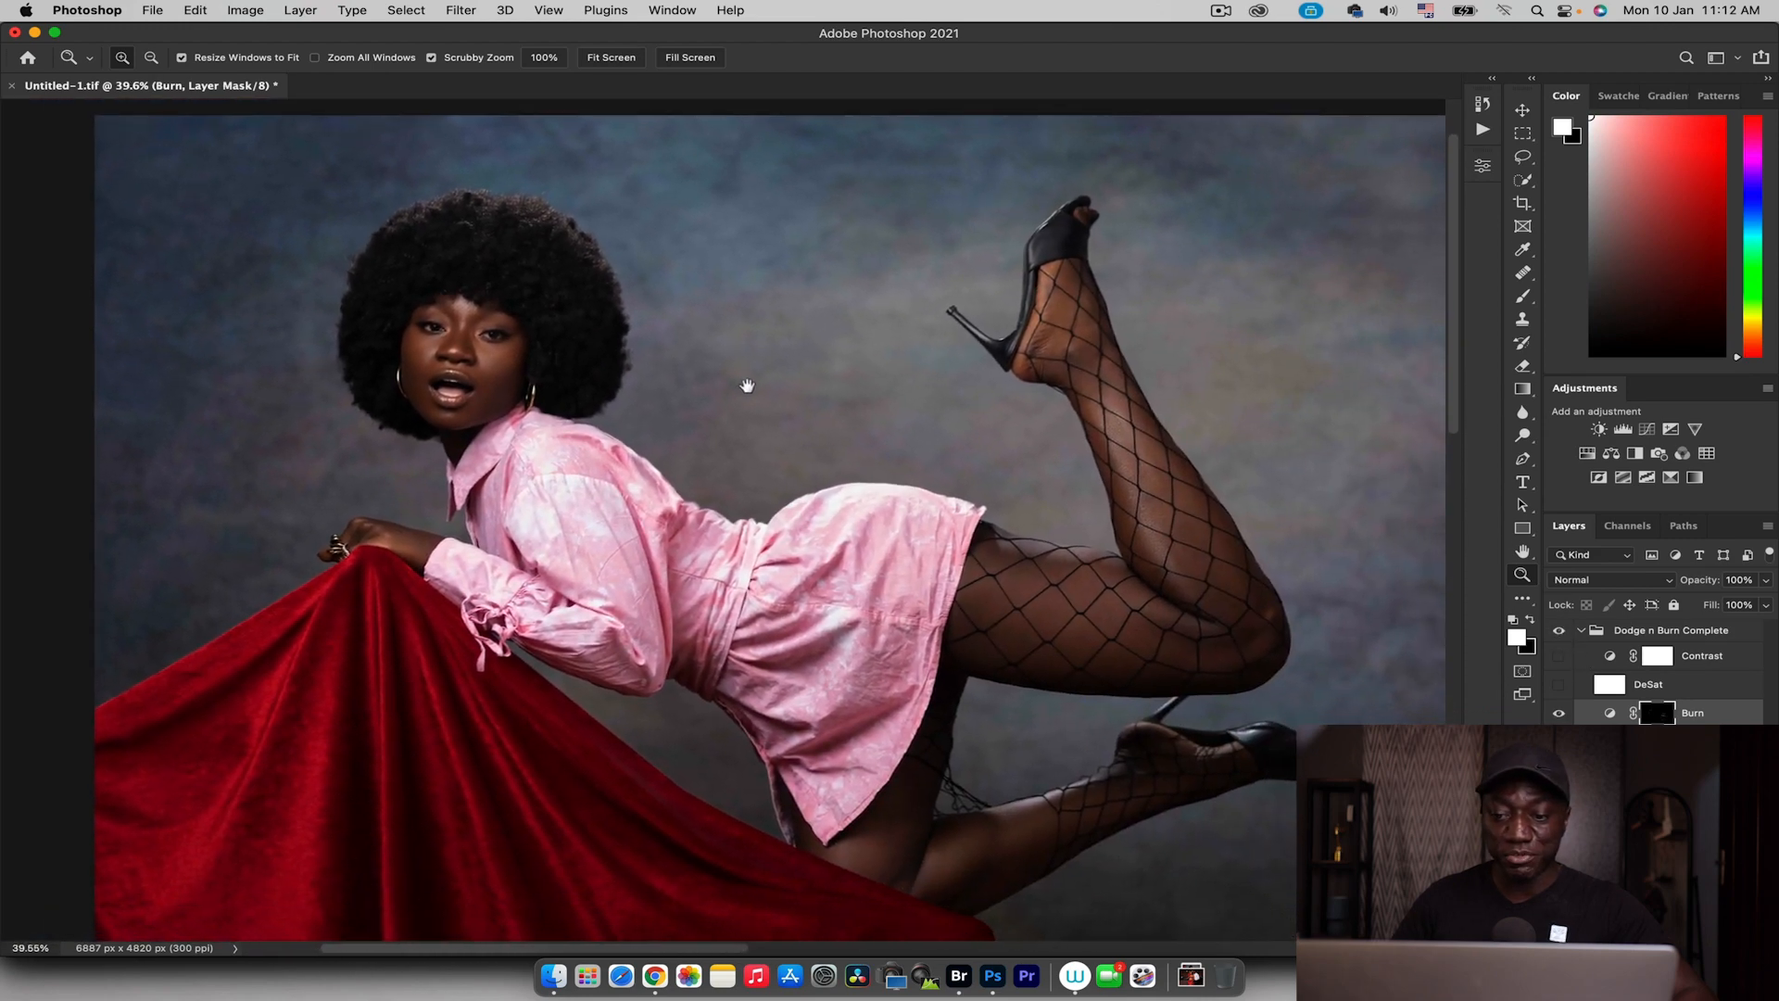
mouse_move(905, 403)
mouse_down()
mouse_move(872, 419)
mouse_move(913, 417)
mouse_up()
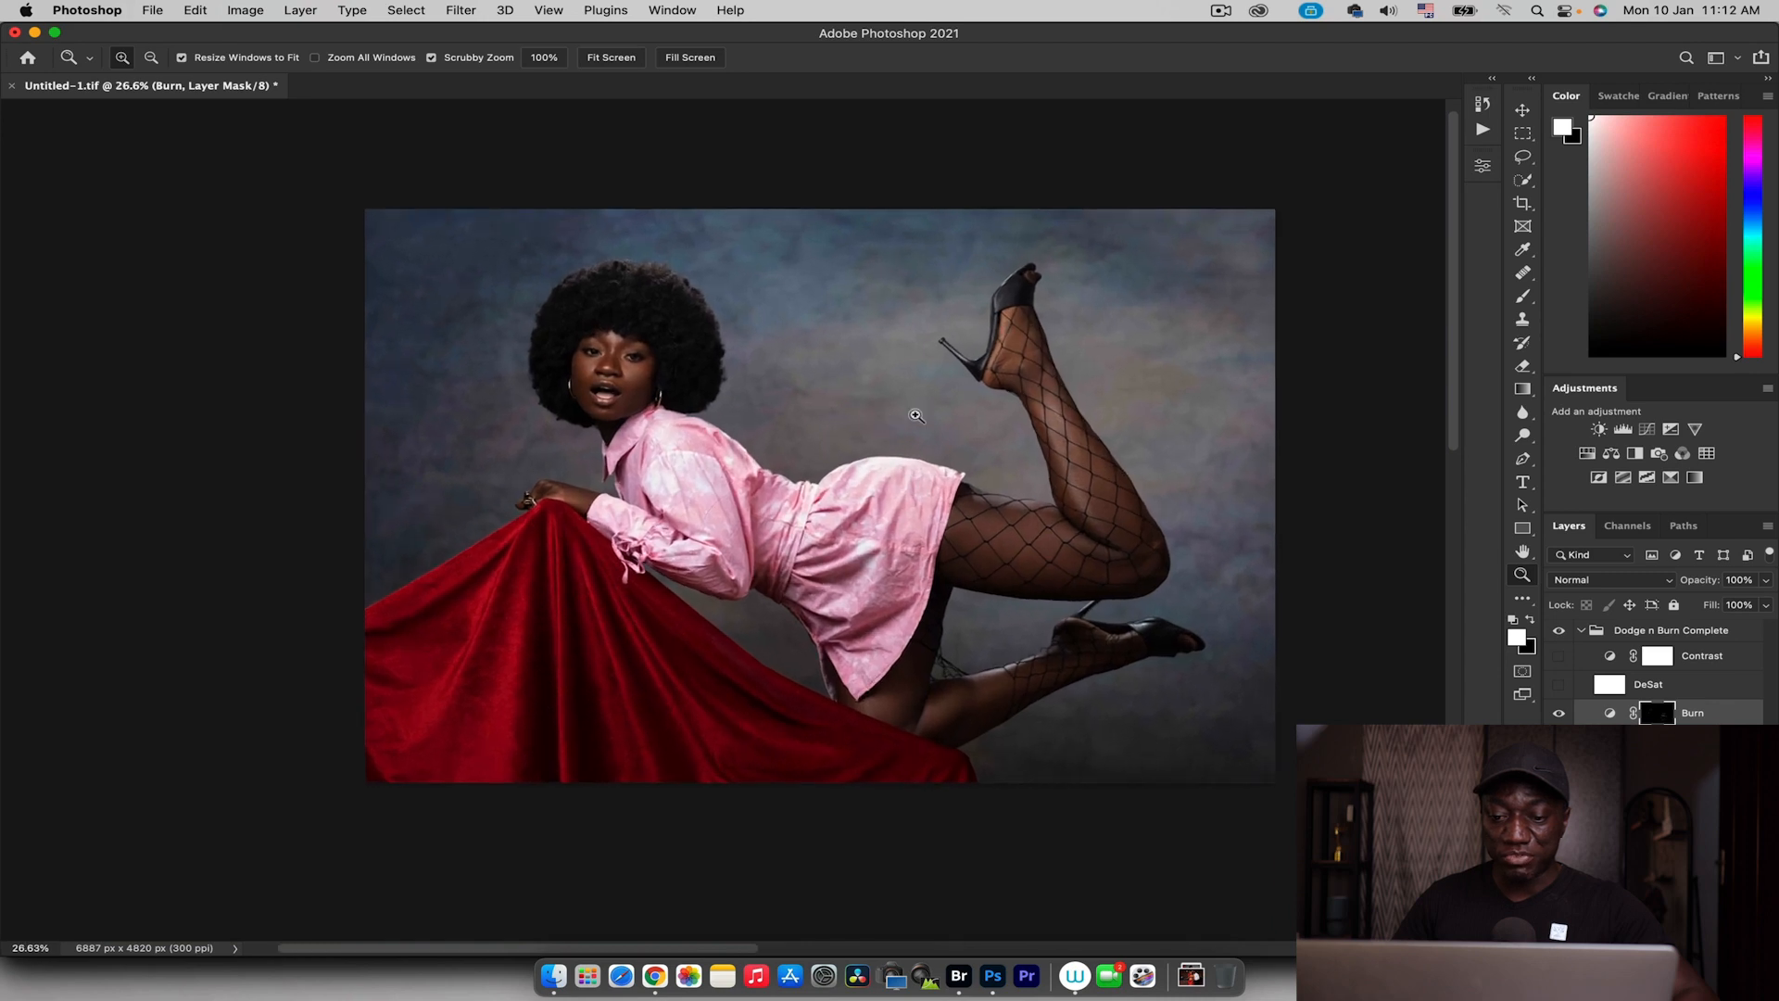
Add a second pair of Dodge and Burn layers above the Dodge n Burn Complete group by running the Dodge and Burn actions
click(1580, 632)
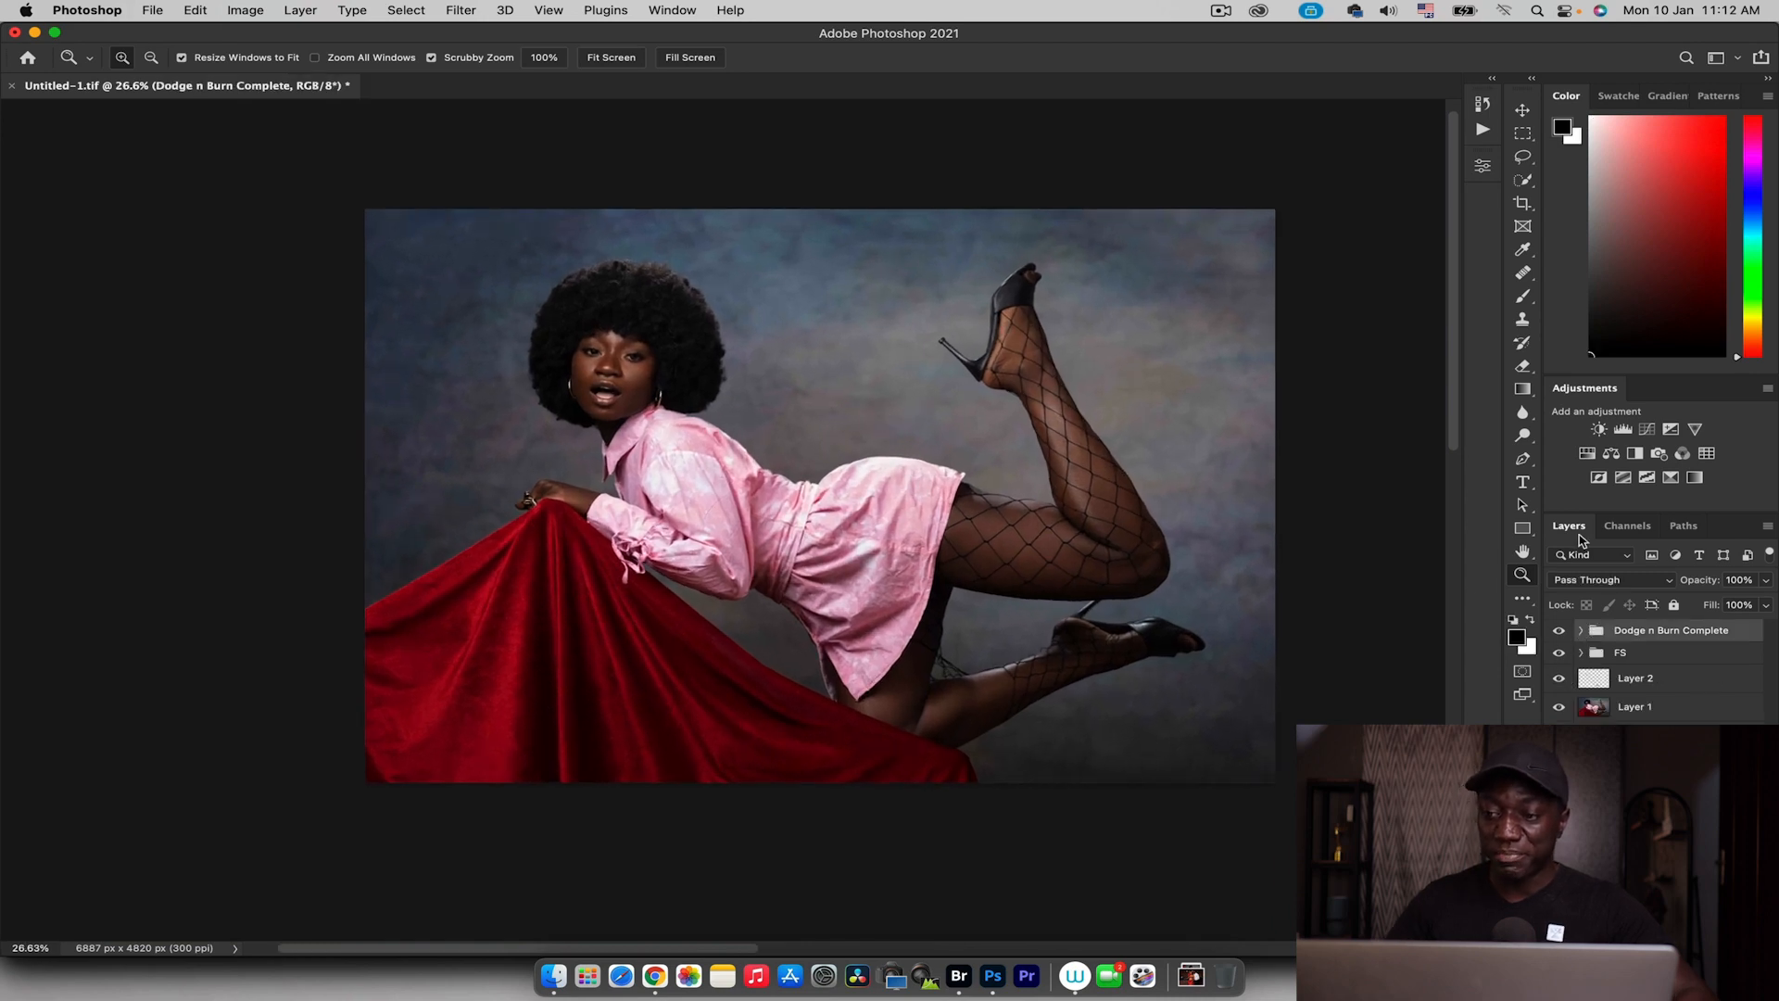
click(1483, 130)
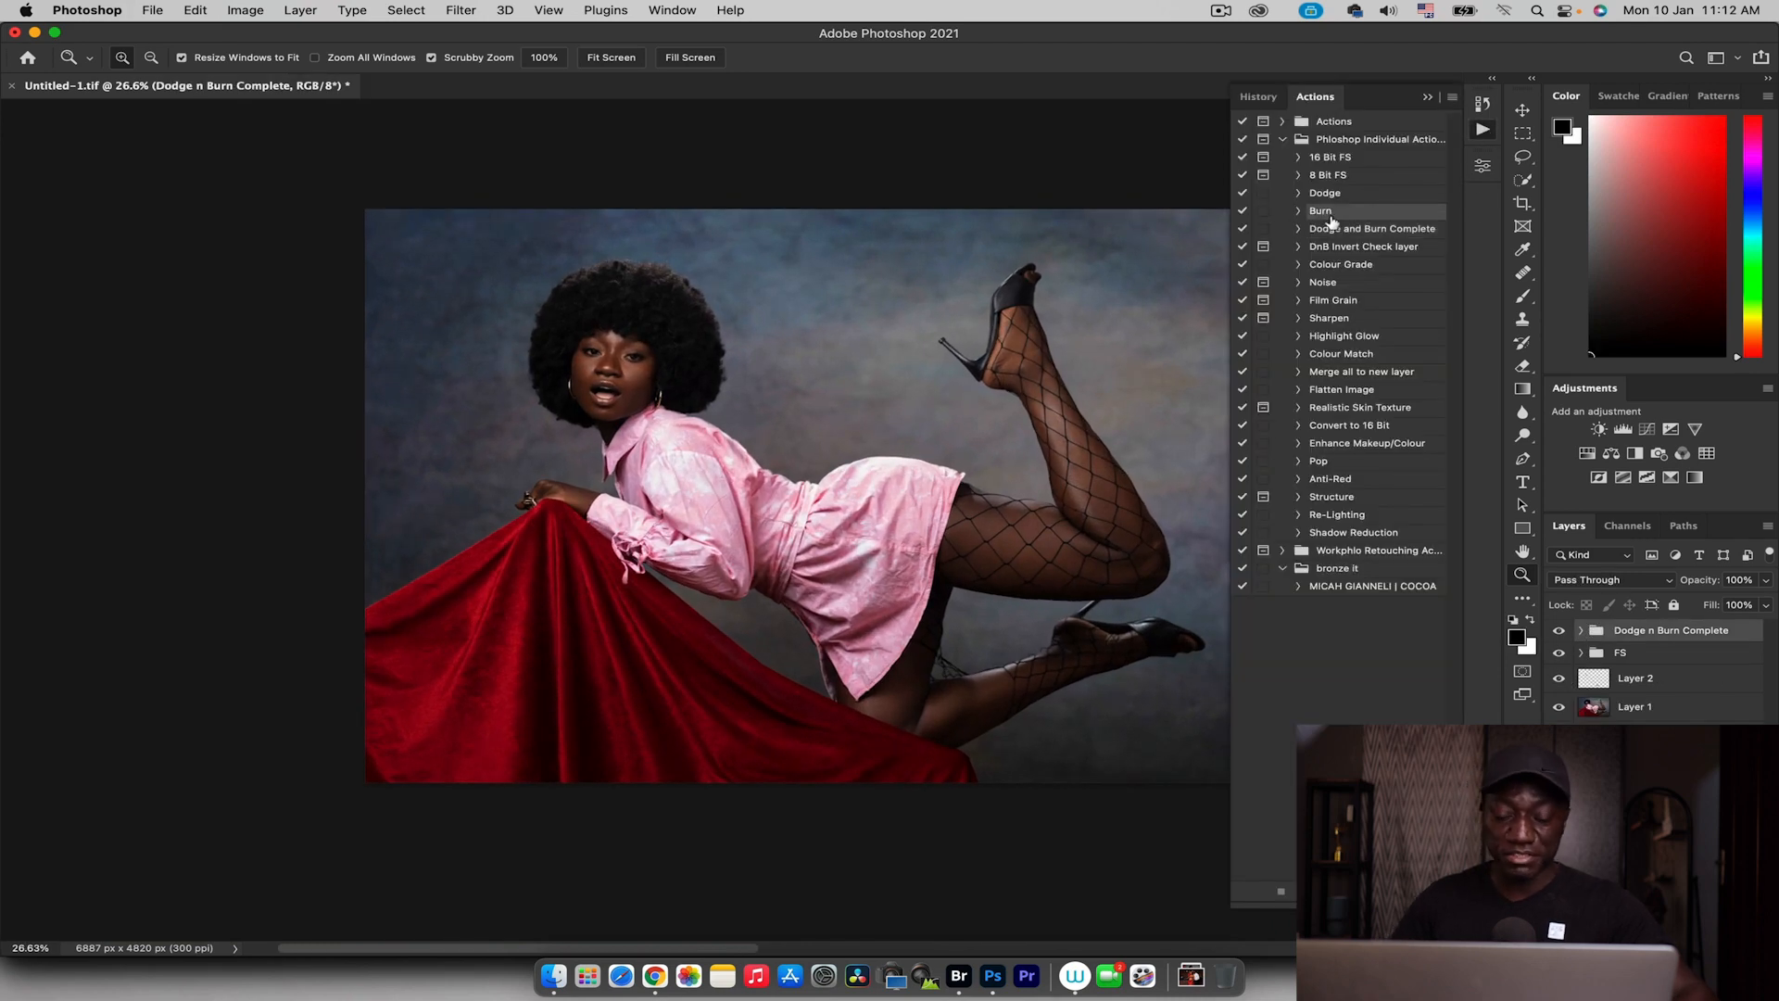
shift+click(1335, 201)
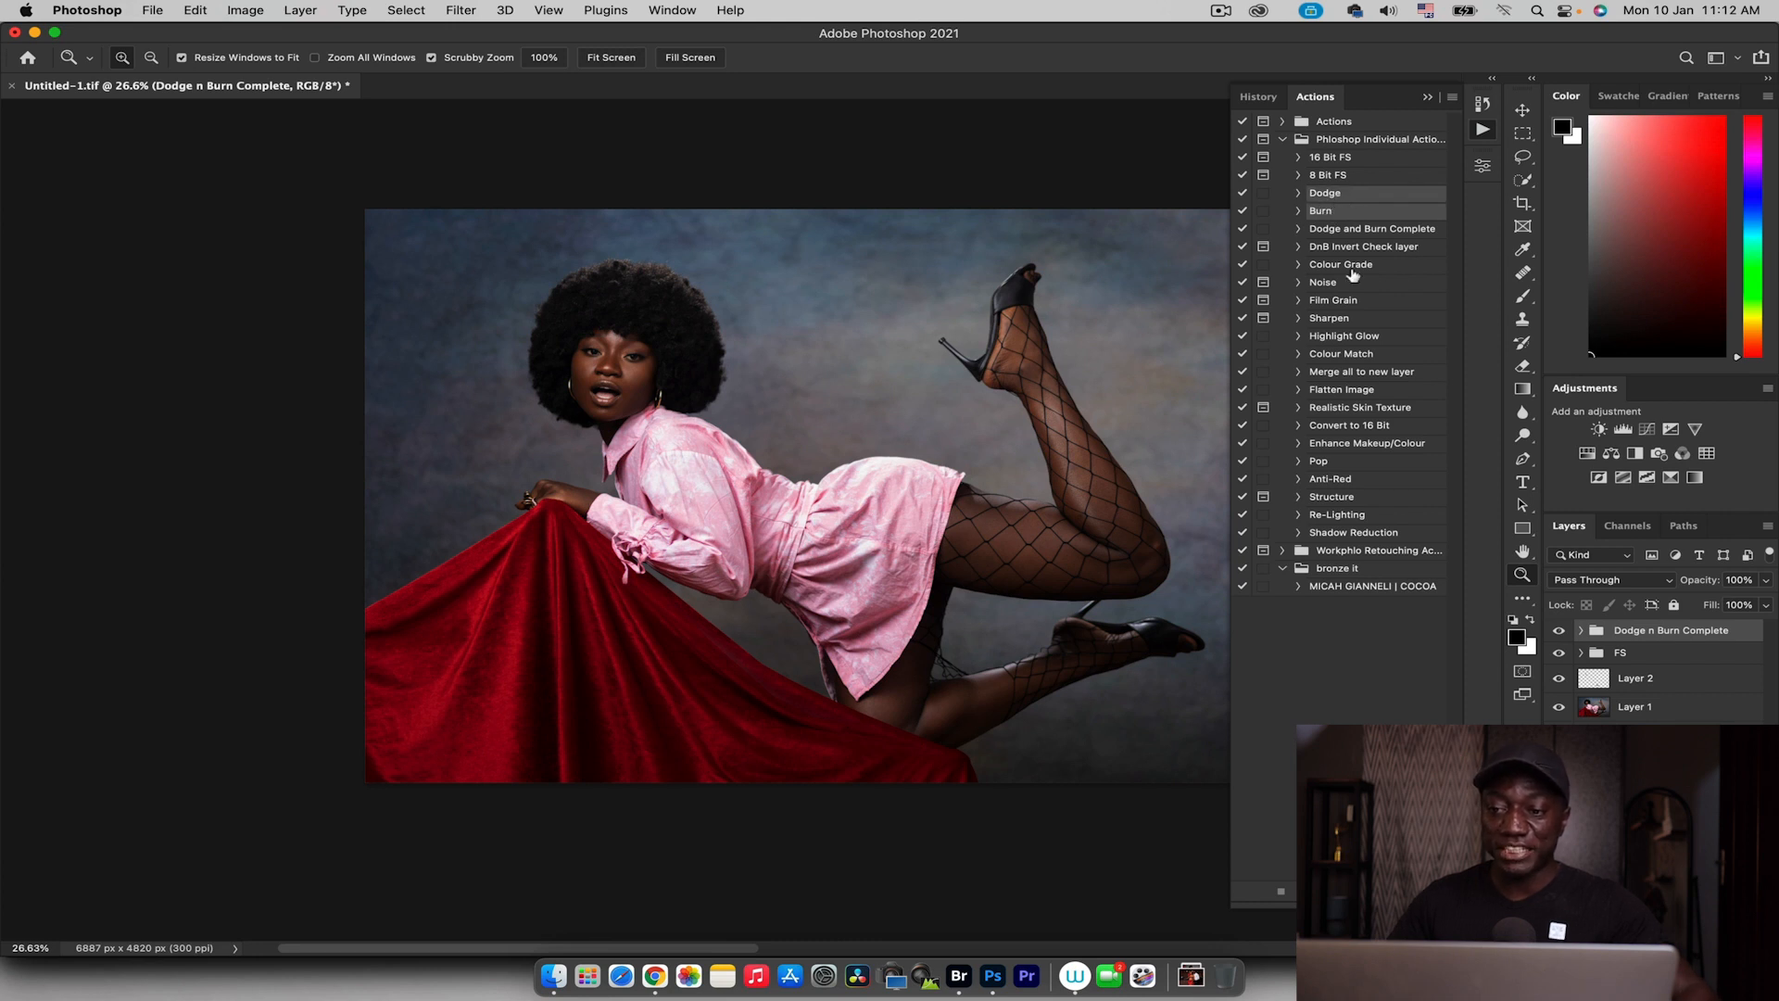
click(1328, 891)
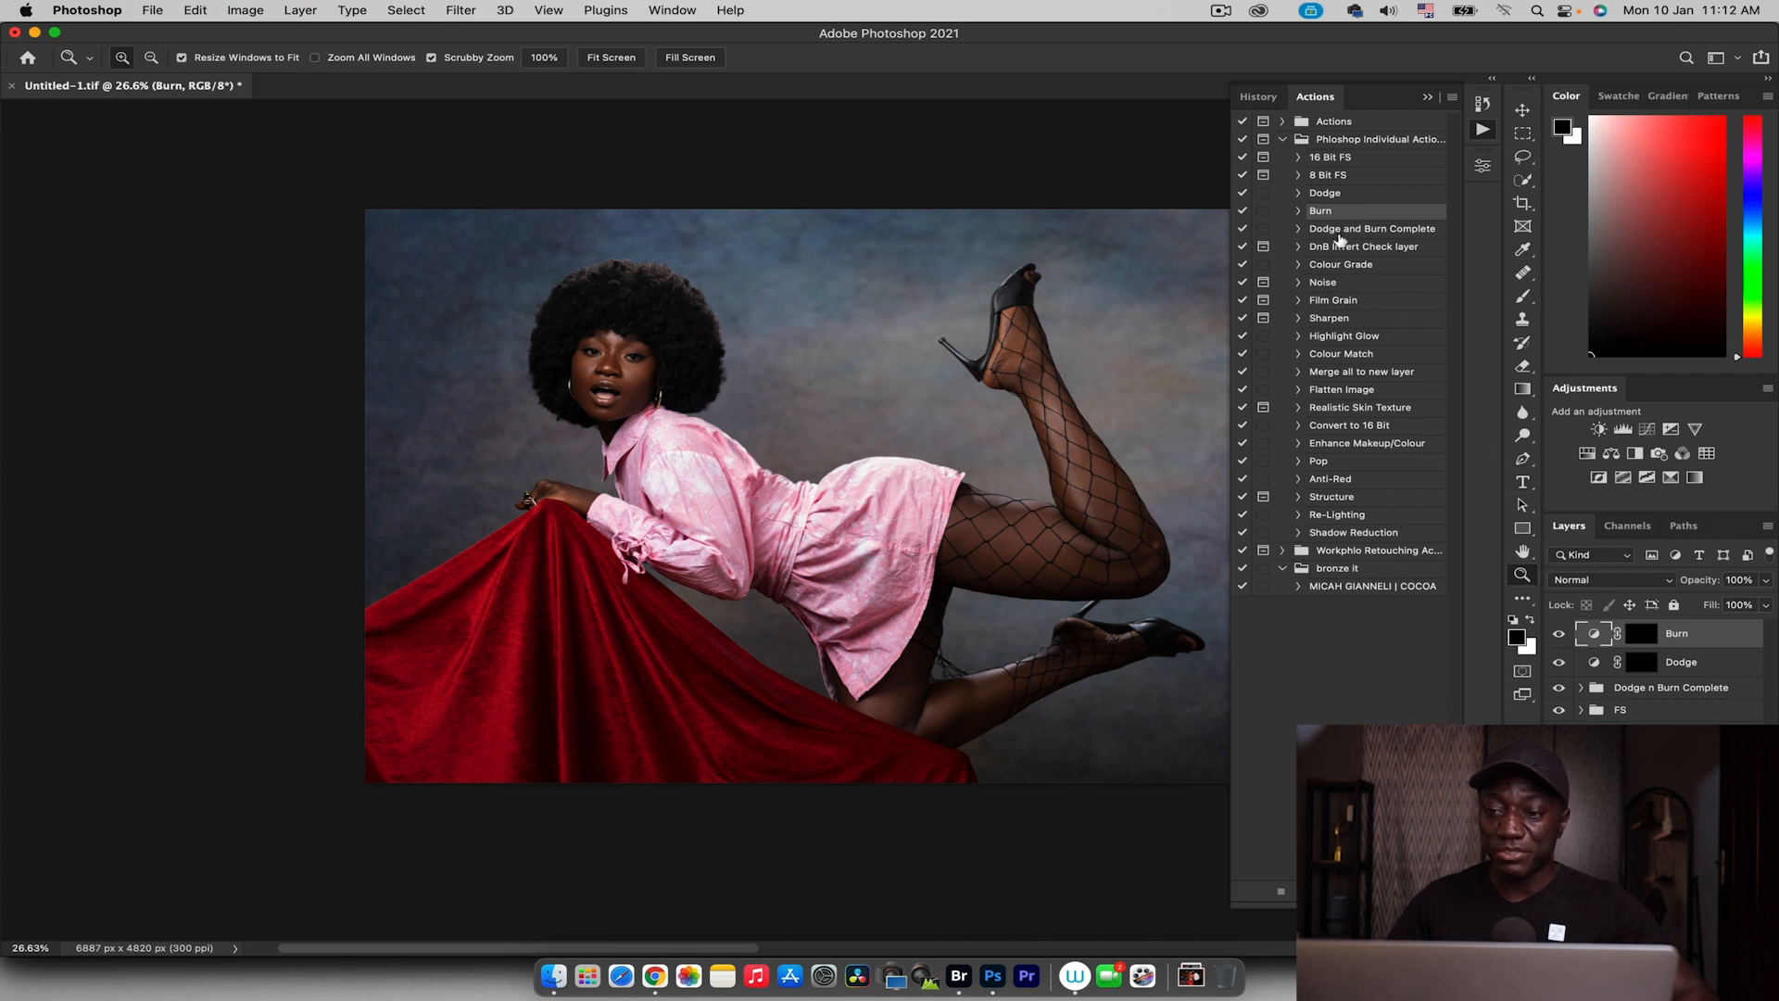
Run the DnB Invert Check layer action and adjust its curve, with the shadow point at input 74 and output 31
click(1336, 249)
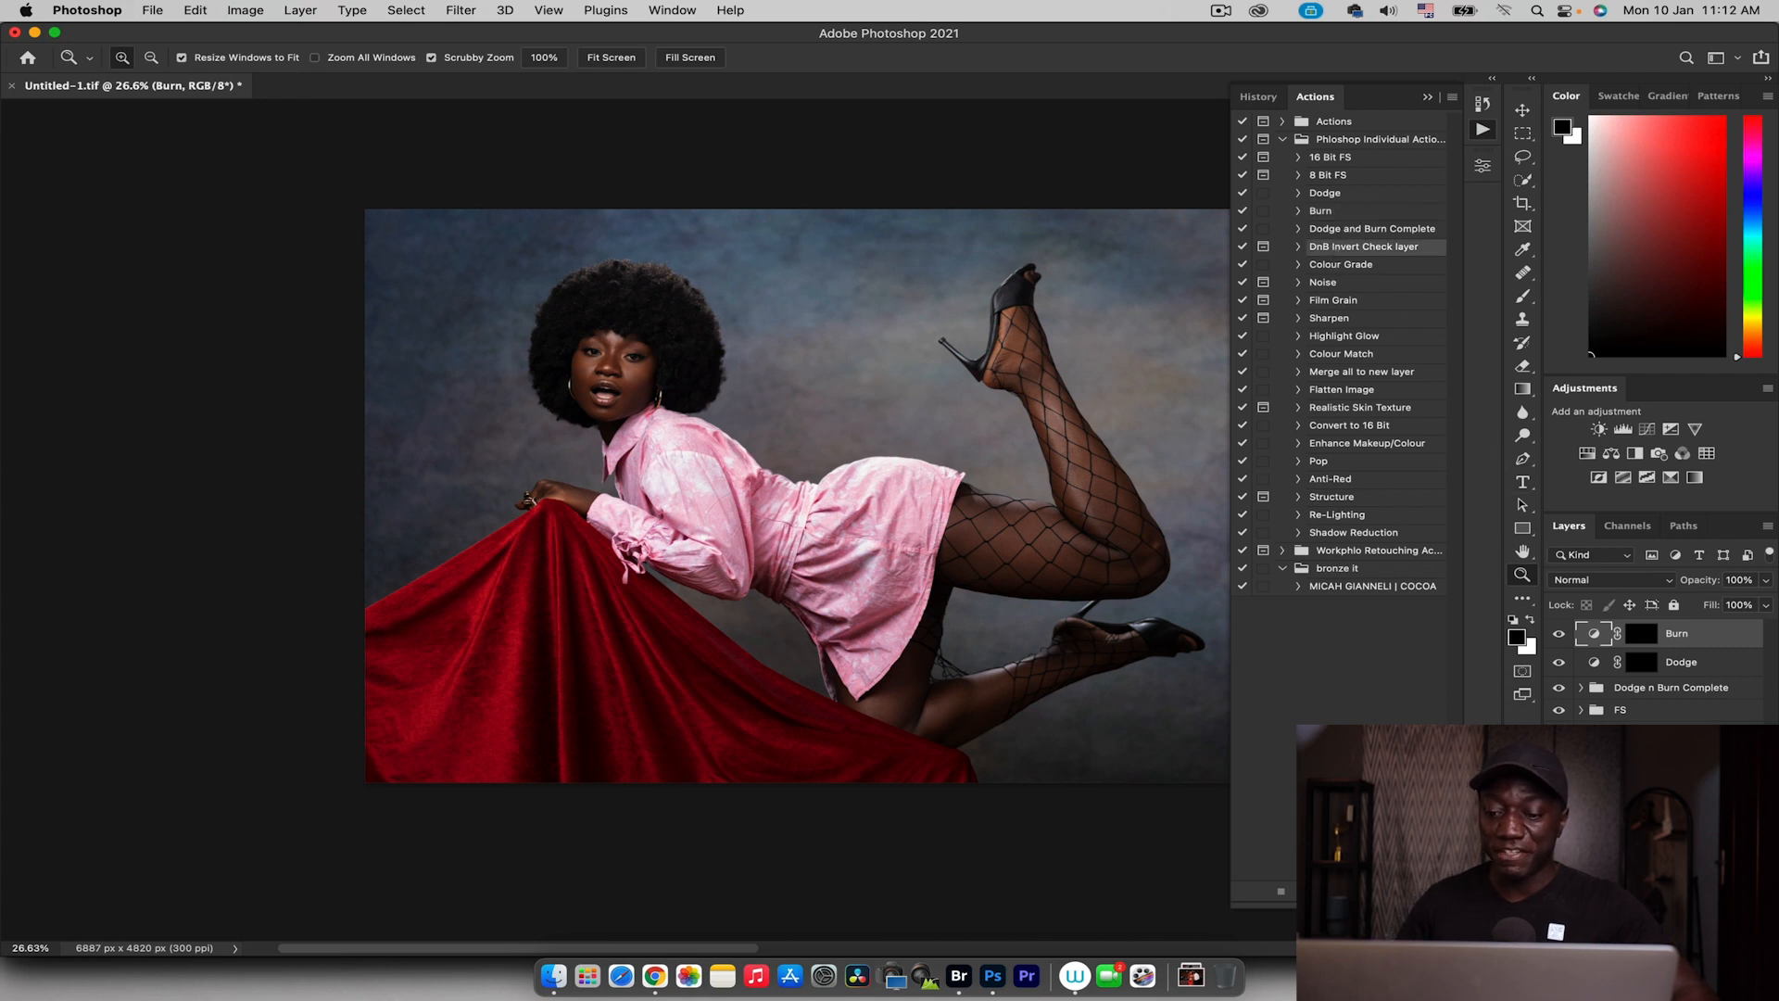
click(1327, 891)
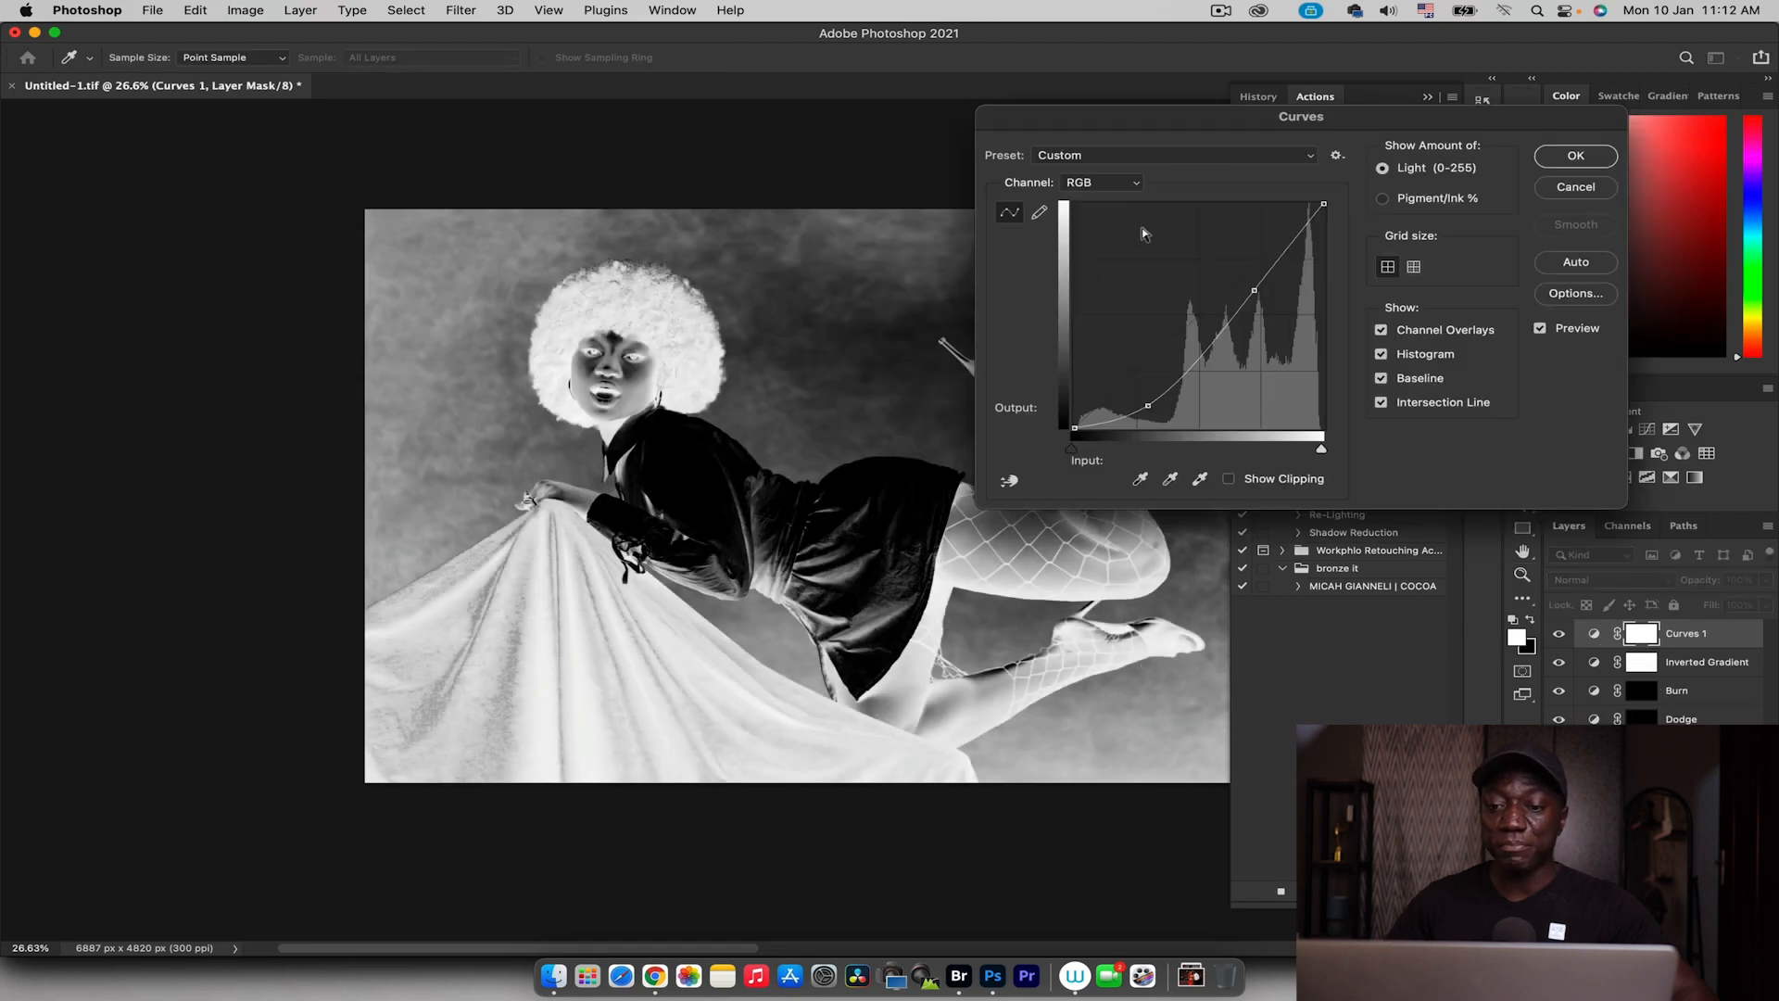
drag(1148, 405, 1145, 388)
mouse_move(1251, 297)
mouse_down()
mouse_move(1251, 267)
mouse_move(1257, 299)
mouse_up()
drag(1152, 390, 1153, 400)
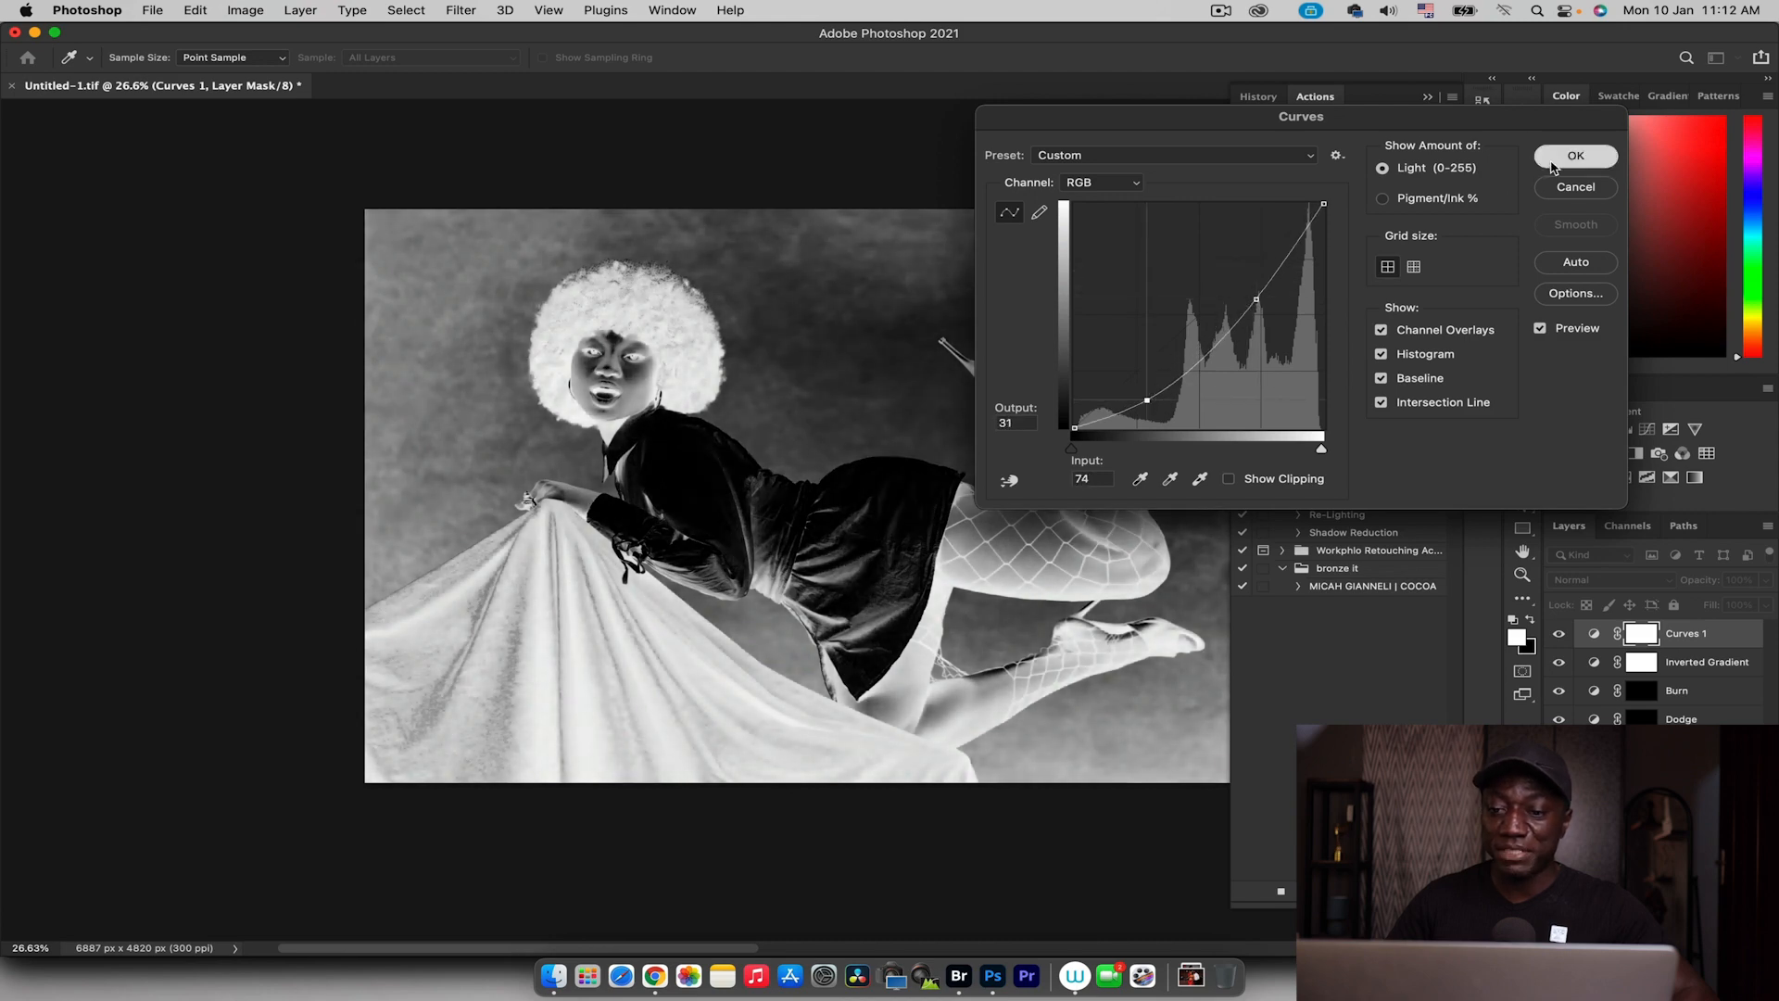
click(1553, 164)
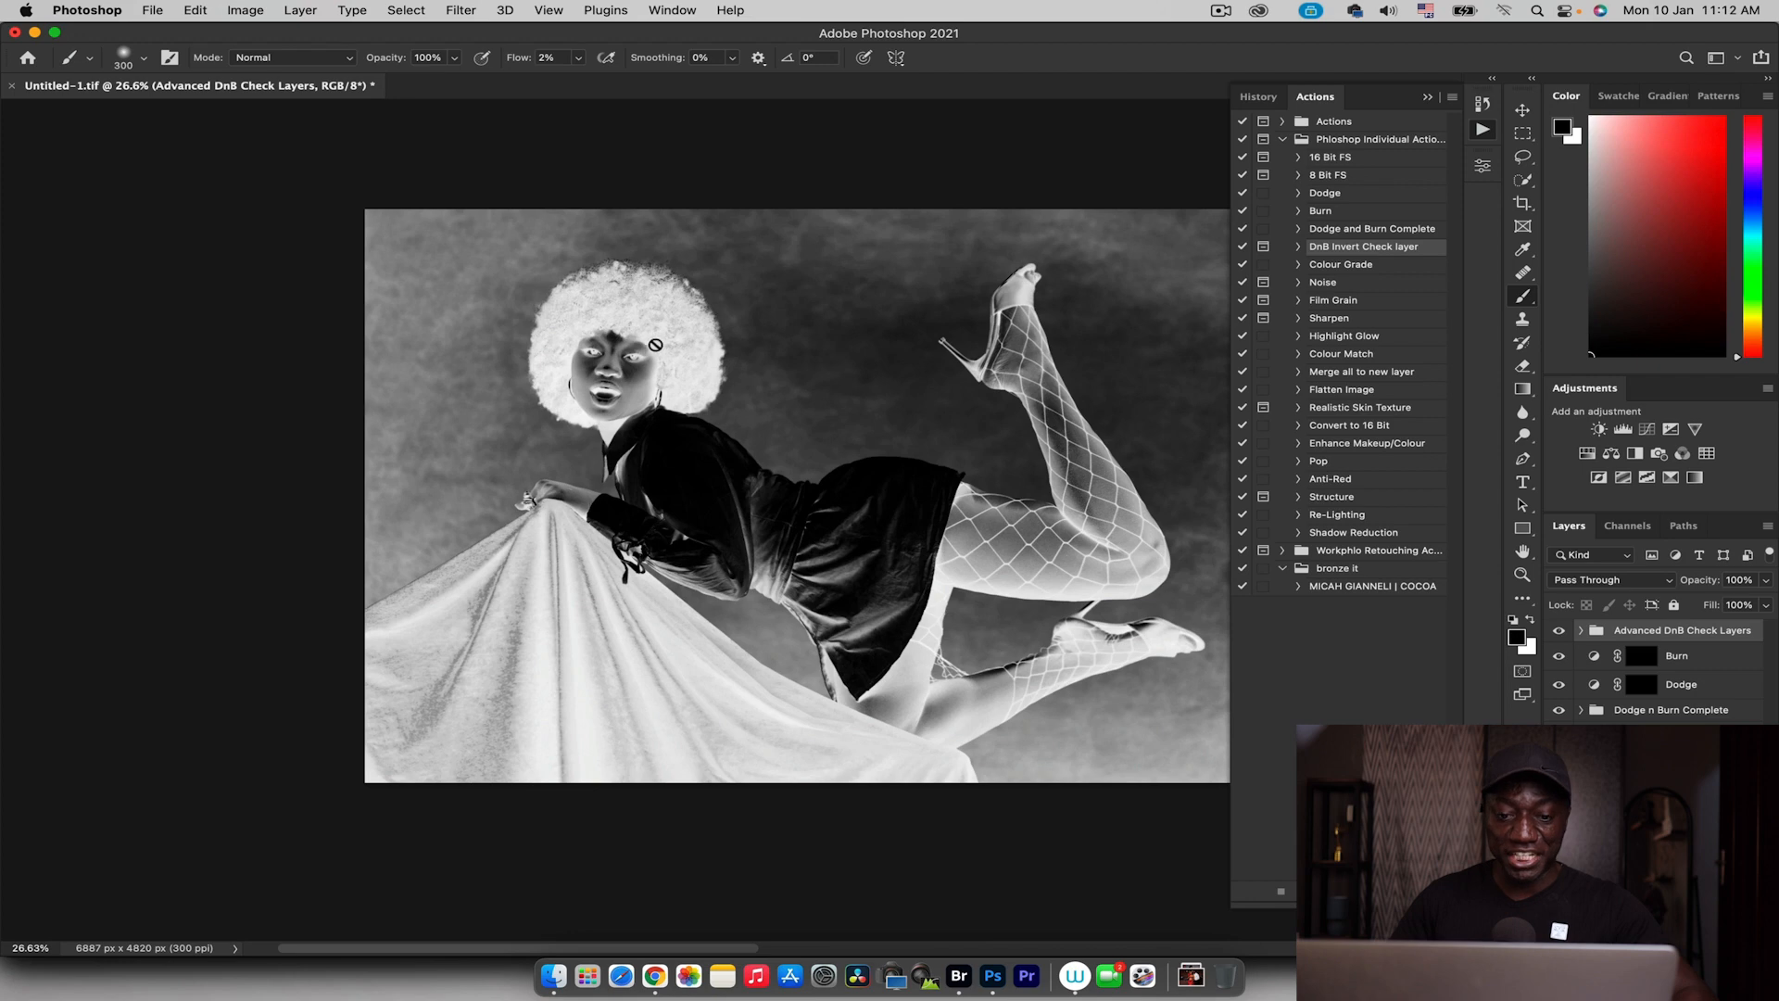
Examine the face, neck and hand up close in the inverted black-and-white check view for uneven tones
key(z)
mouse_move(656, 345)
mouse_down()
mouse_move(869, 322)
mouse_move(816, 360)
mouse_up()
key(space)
drag(710, 516, 669, 386)
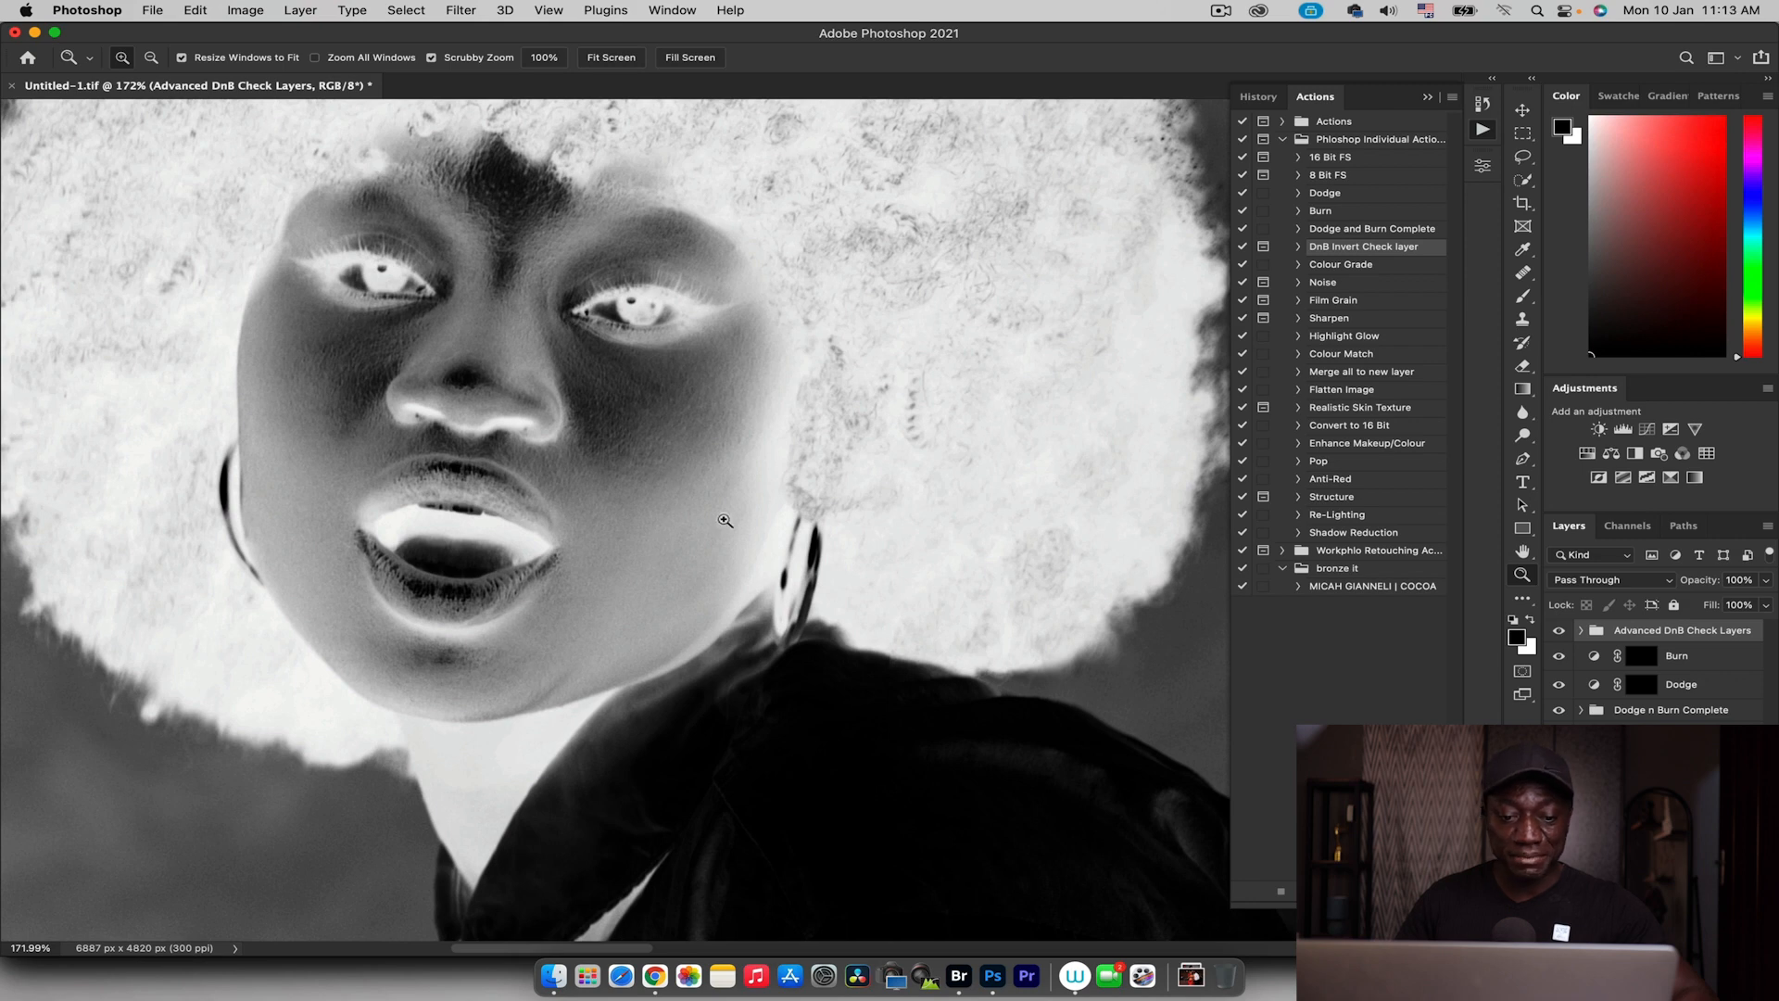
drag(701, 502, 579, 337)
key(space)
drag(649, 816, 436, 510)
drag(524, 457, 602, 612)
drag(671, 529, 584, 528)
drag(556, 668, 707, 511)
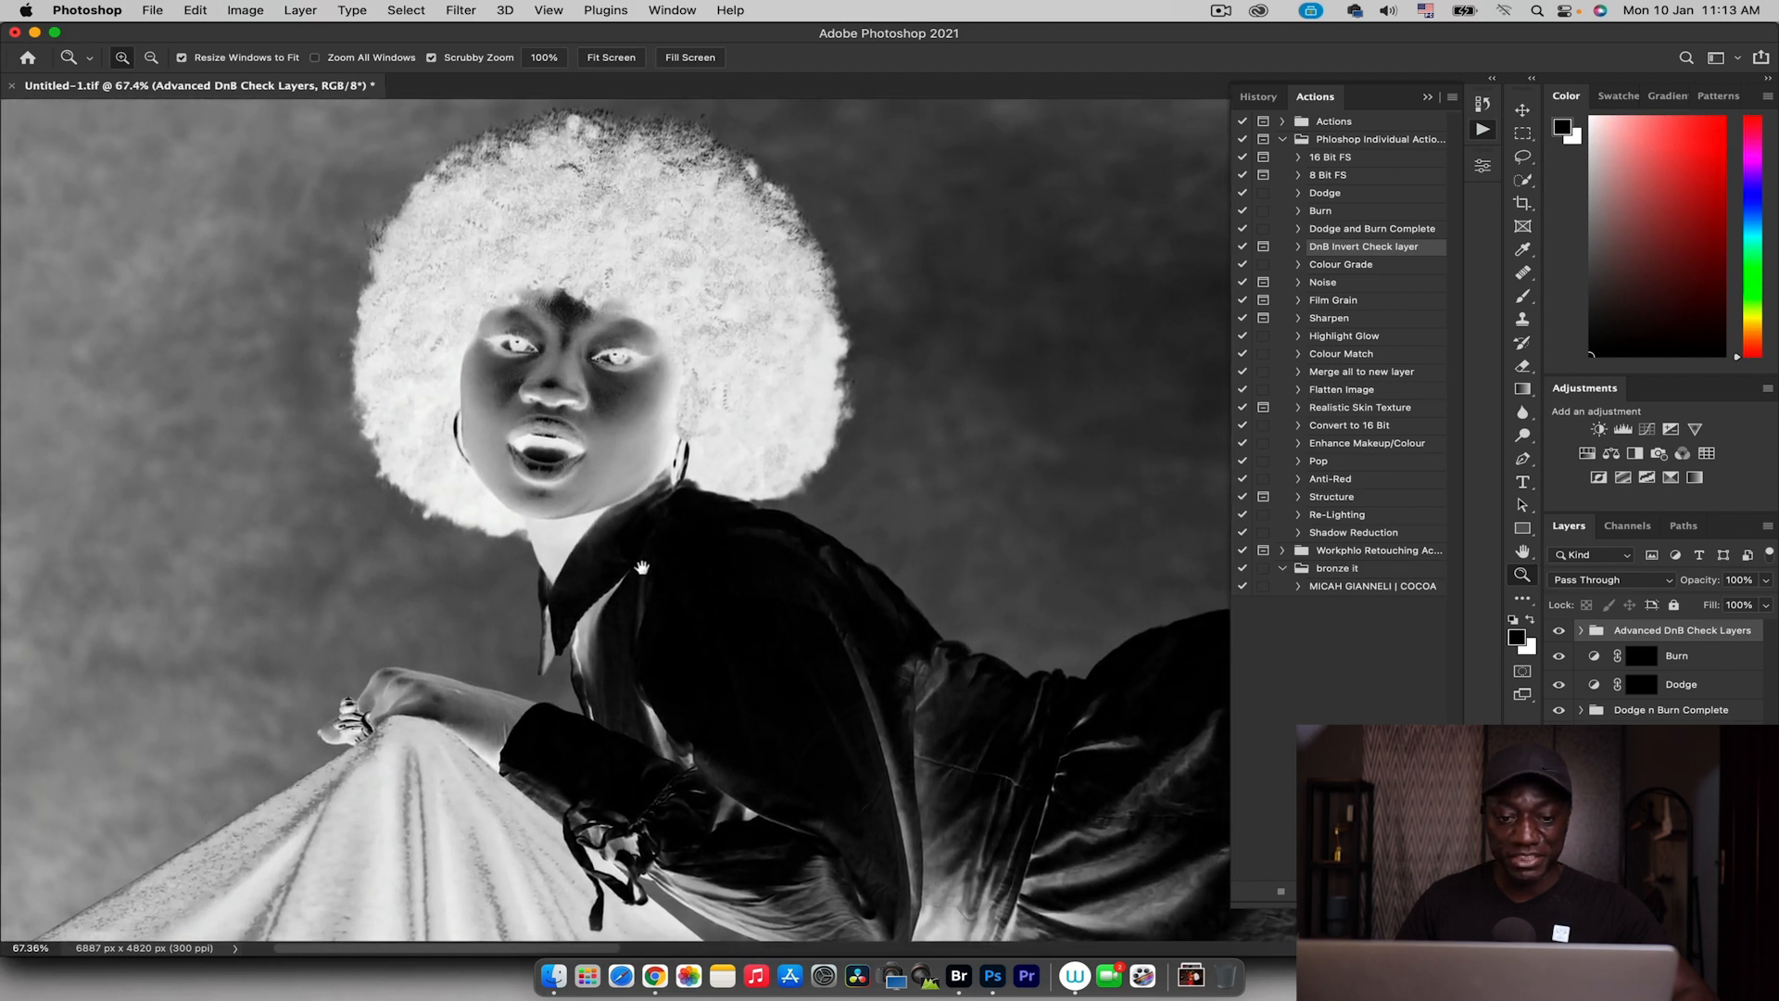
scroll(619, 348, up, 5)
drag(619, 348, 624, 412)
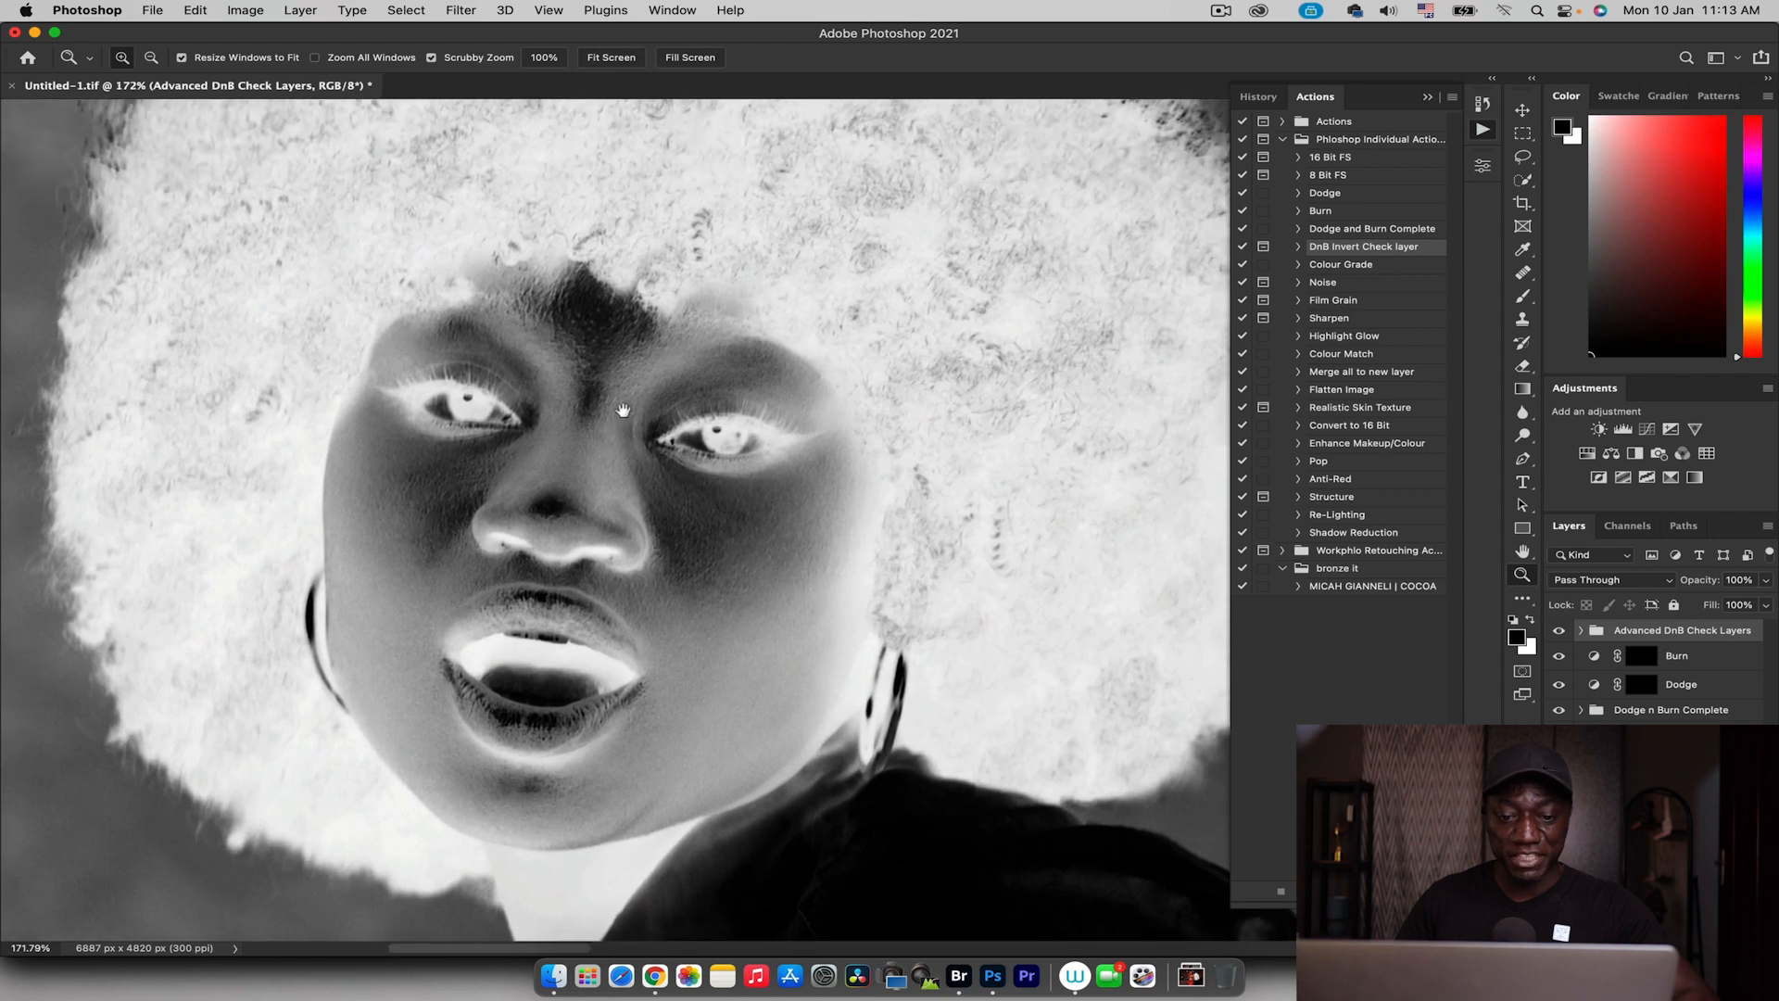
scroll(646, 404, up, 2)
scroll(646, 404, down, 2)
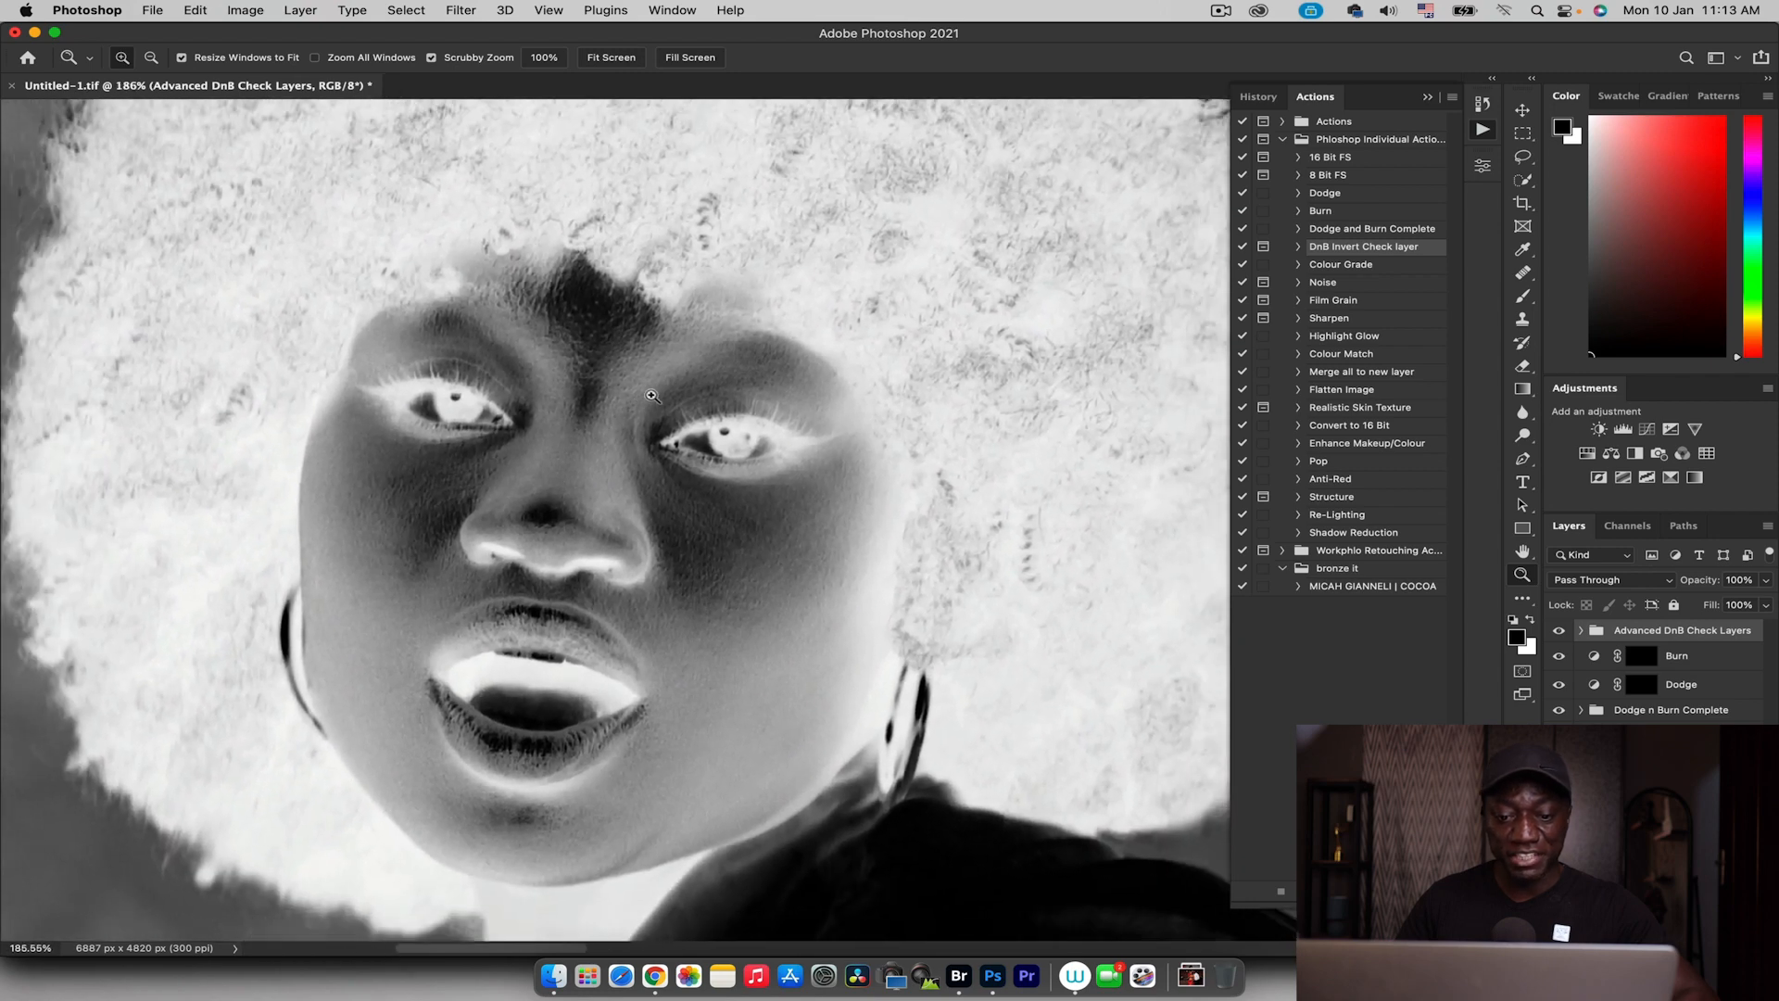
Burn uneven patches on the face on the new Burn mask, painting white with a brush of 15 to 20
click(1642, 657)
key(x)
key(b)
key(bracketleft)
key(bracketleft)
key(bracketleft)
key(bracketleft)
key(bracketleft)
key(bracketleft)
key(bracketleft)
key(bracketleft)
key(bracketleft)
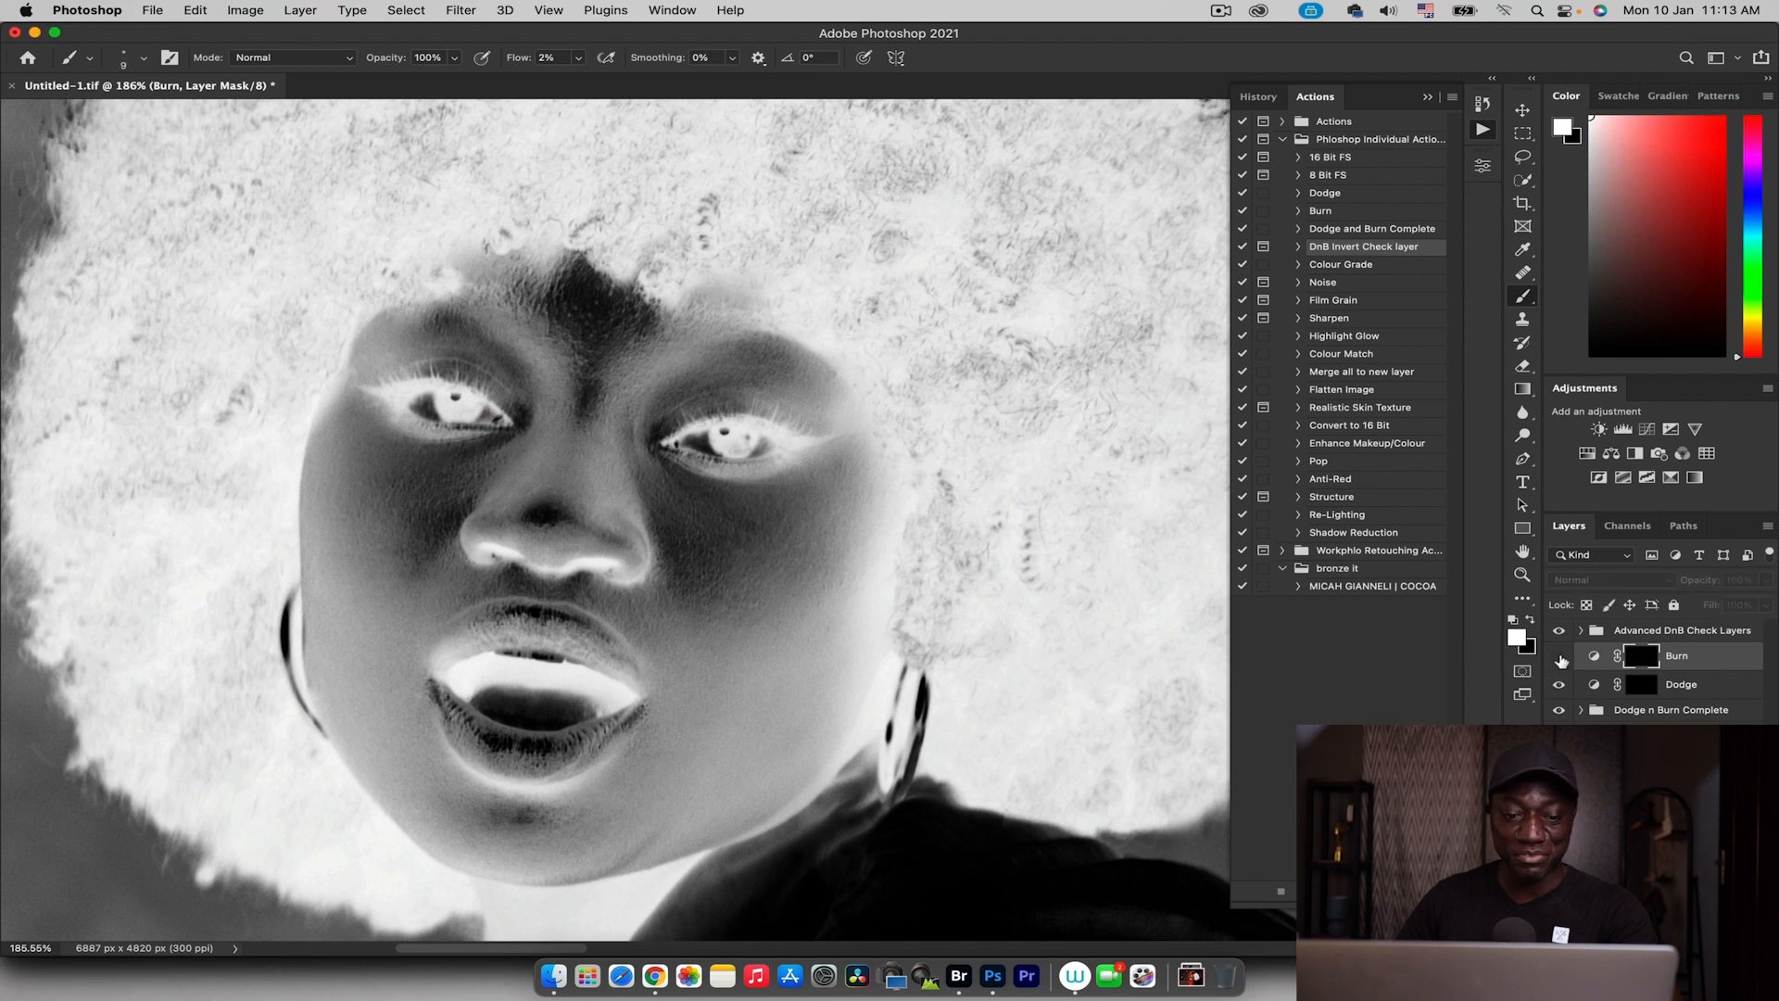
key(bracketright)
key(bracketright)
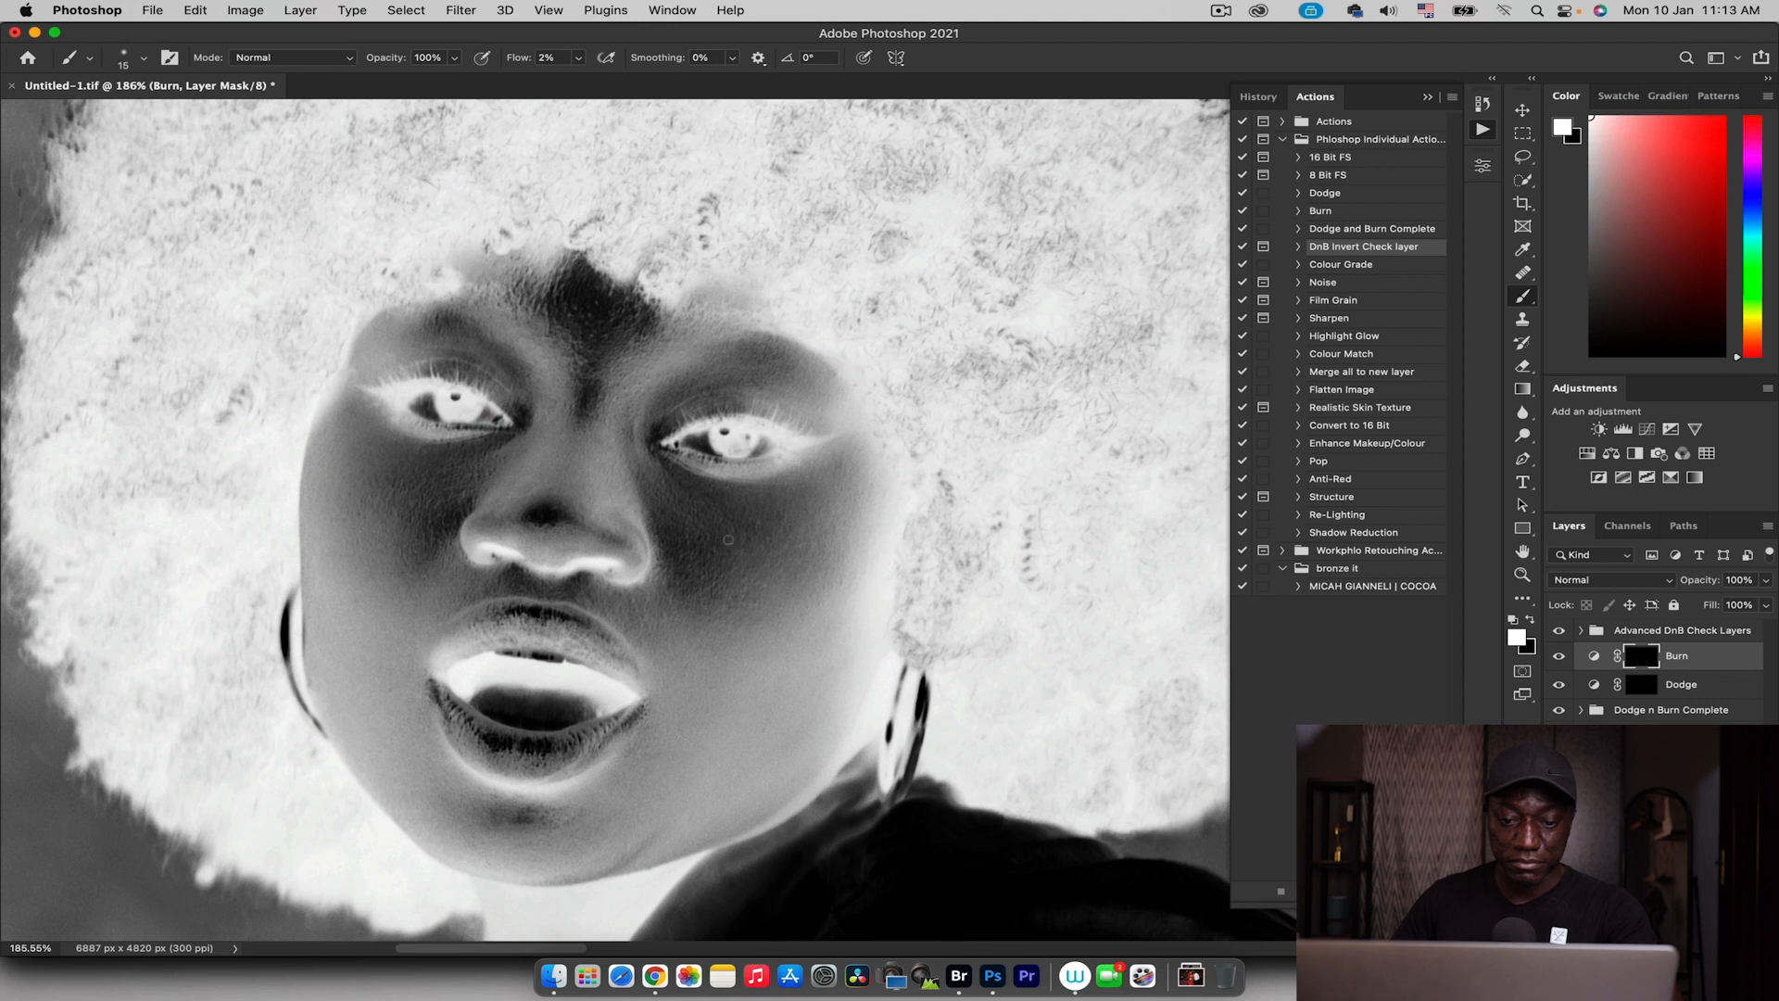
key(bracketright)
key(bracketright)
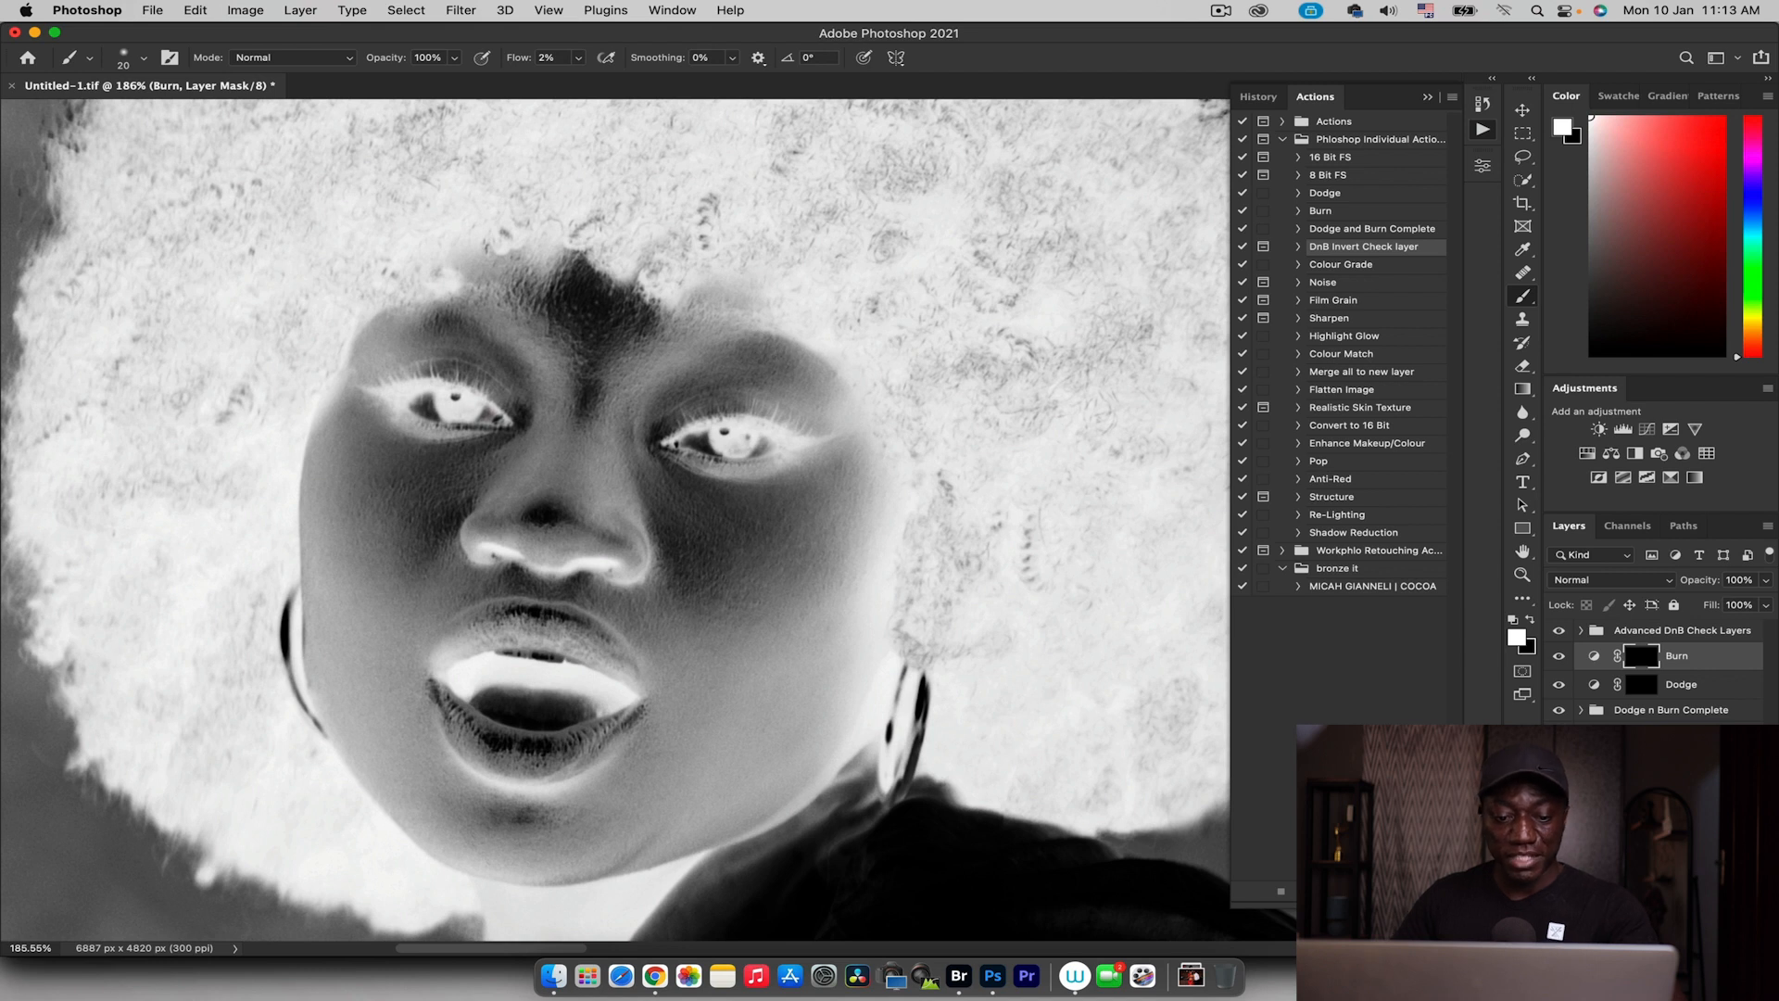
key(bracketleft)
key(bracketleft)
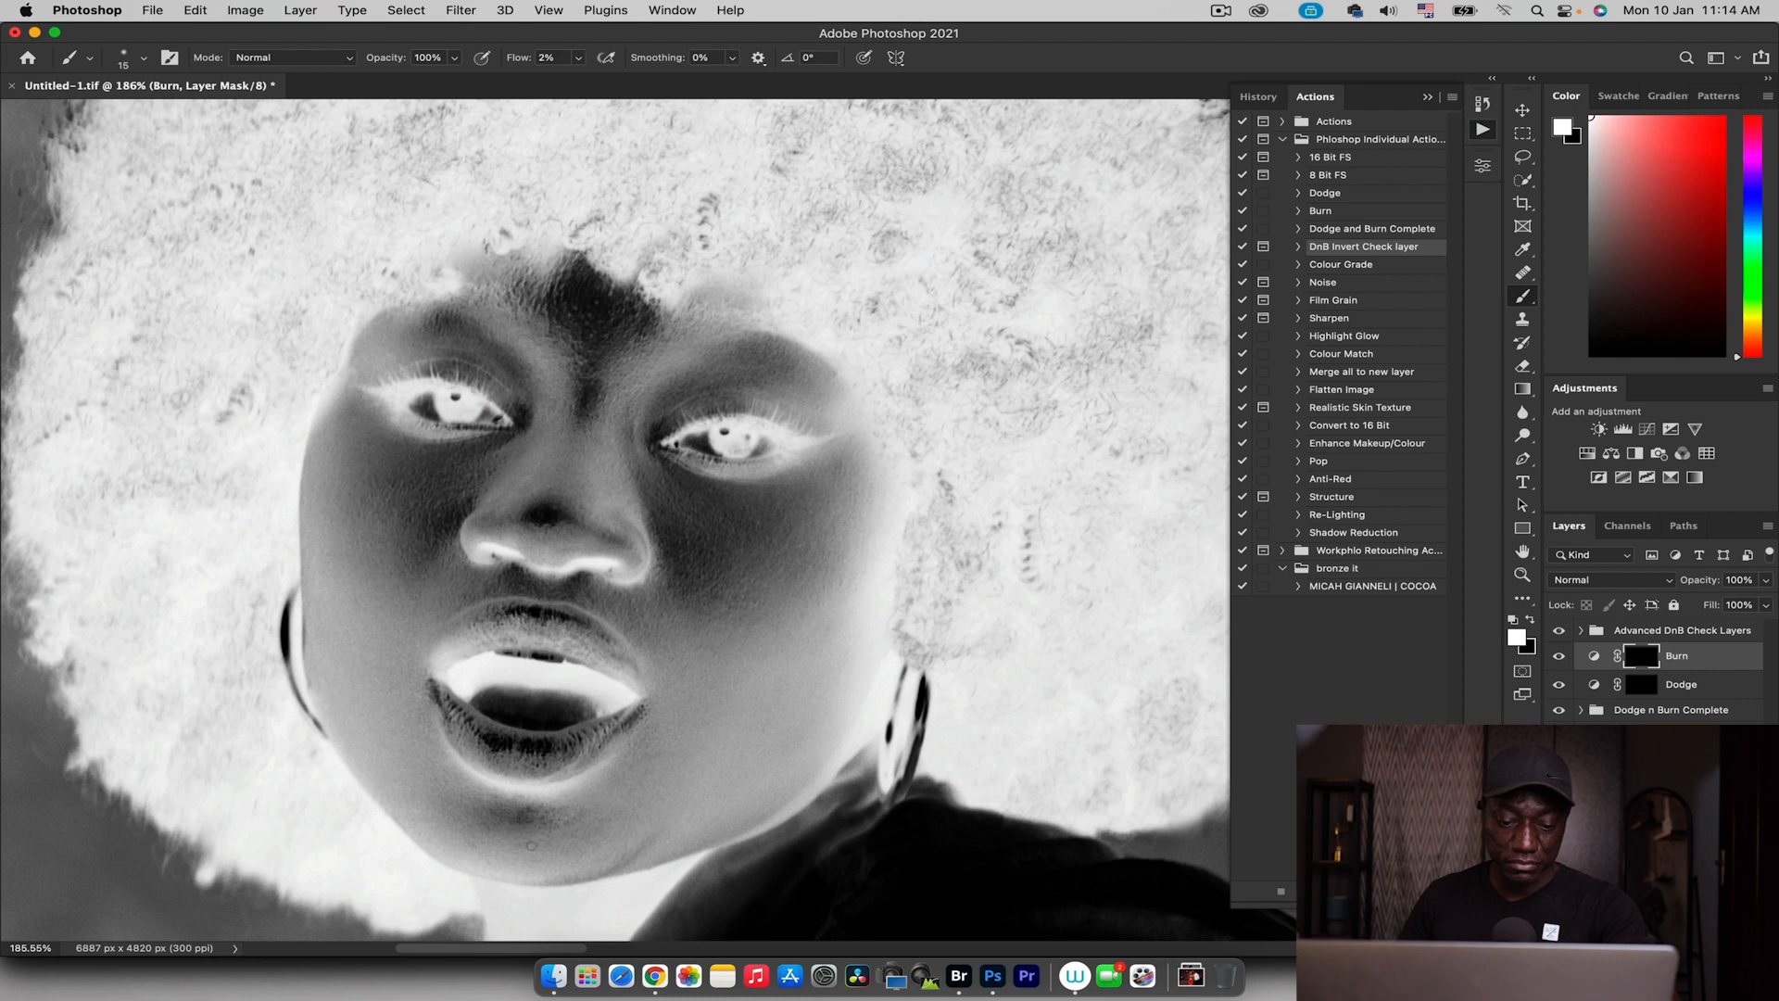
Dodge small uneven spots on the face on the new Dodge mask with a smaller brush
key(alt+bracketleft)
key(bracketleft)
key(bracketleft)
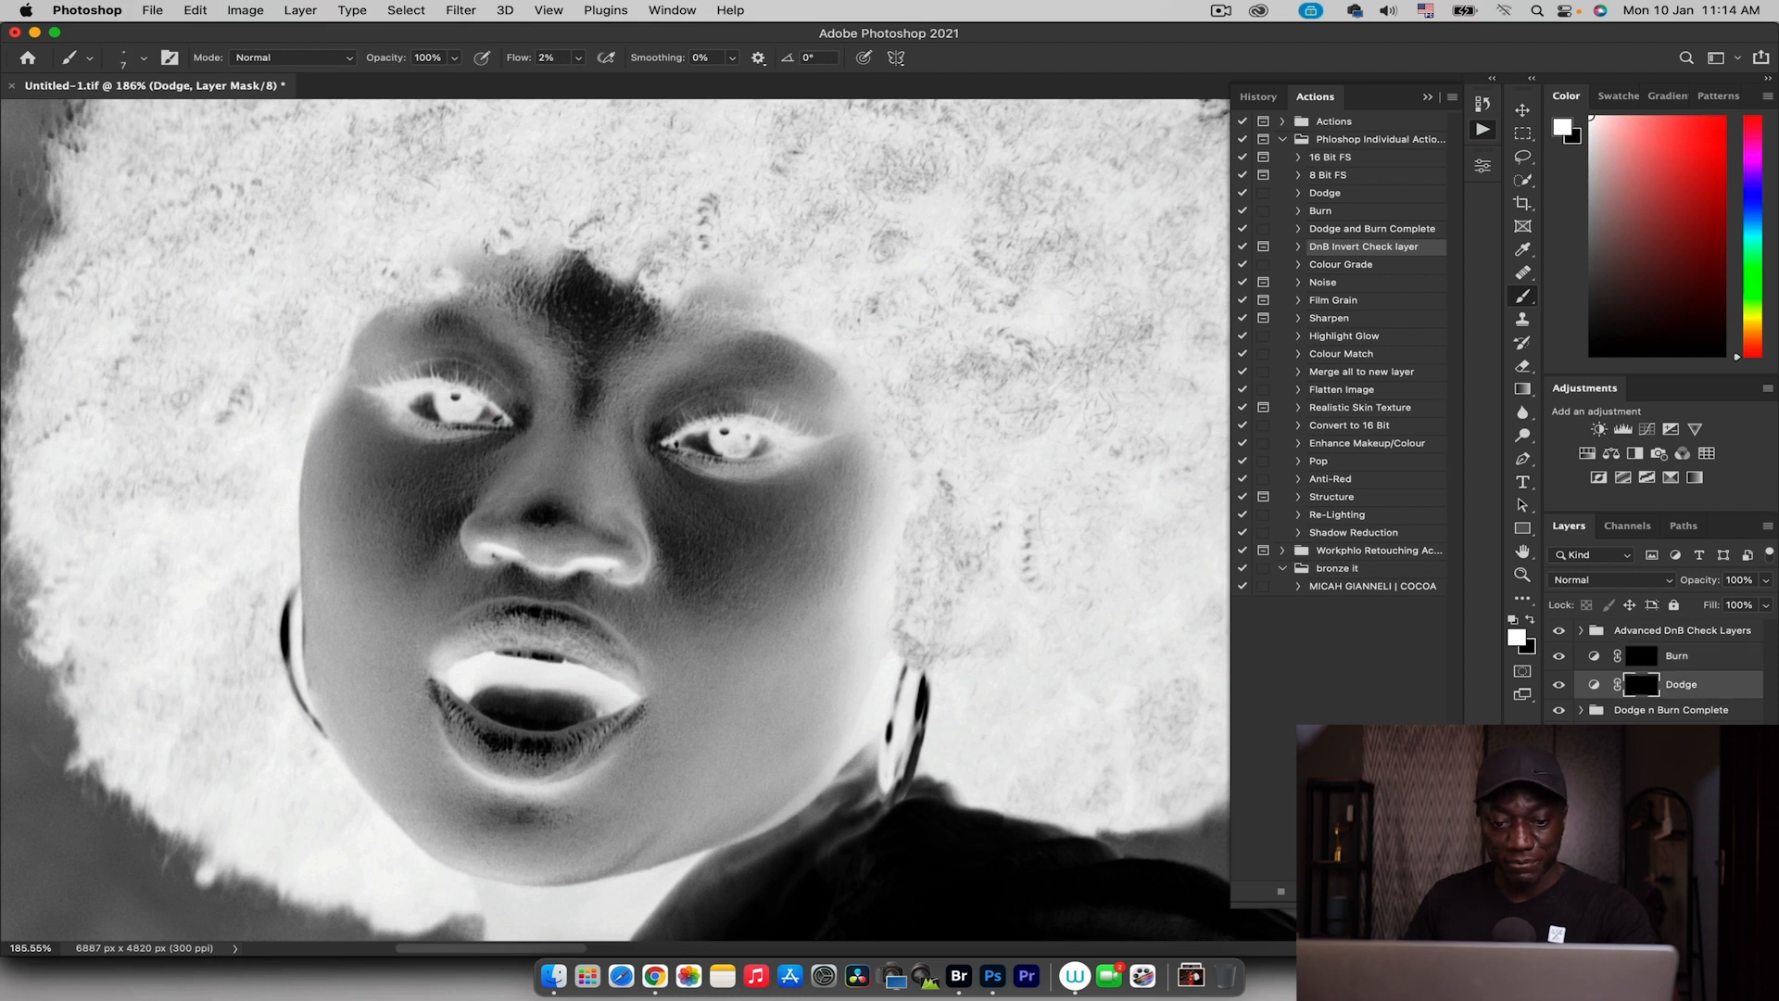
Delete the Advanced DnB Check Layers group, then compare the face with the new Burn layer off and on
key(z)
drag(756, 439, 658, 472)
click(1618, 629)
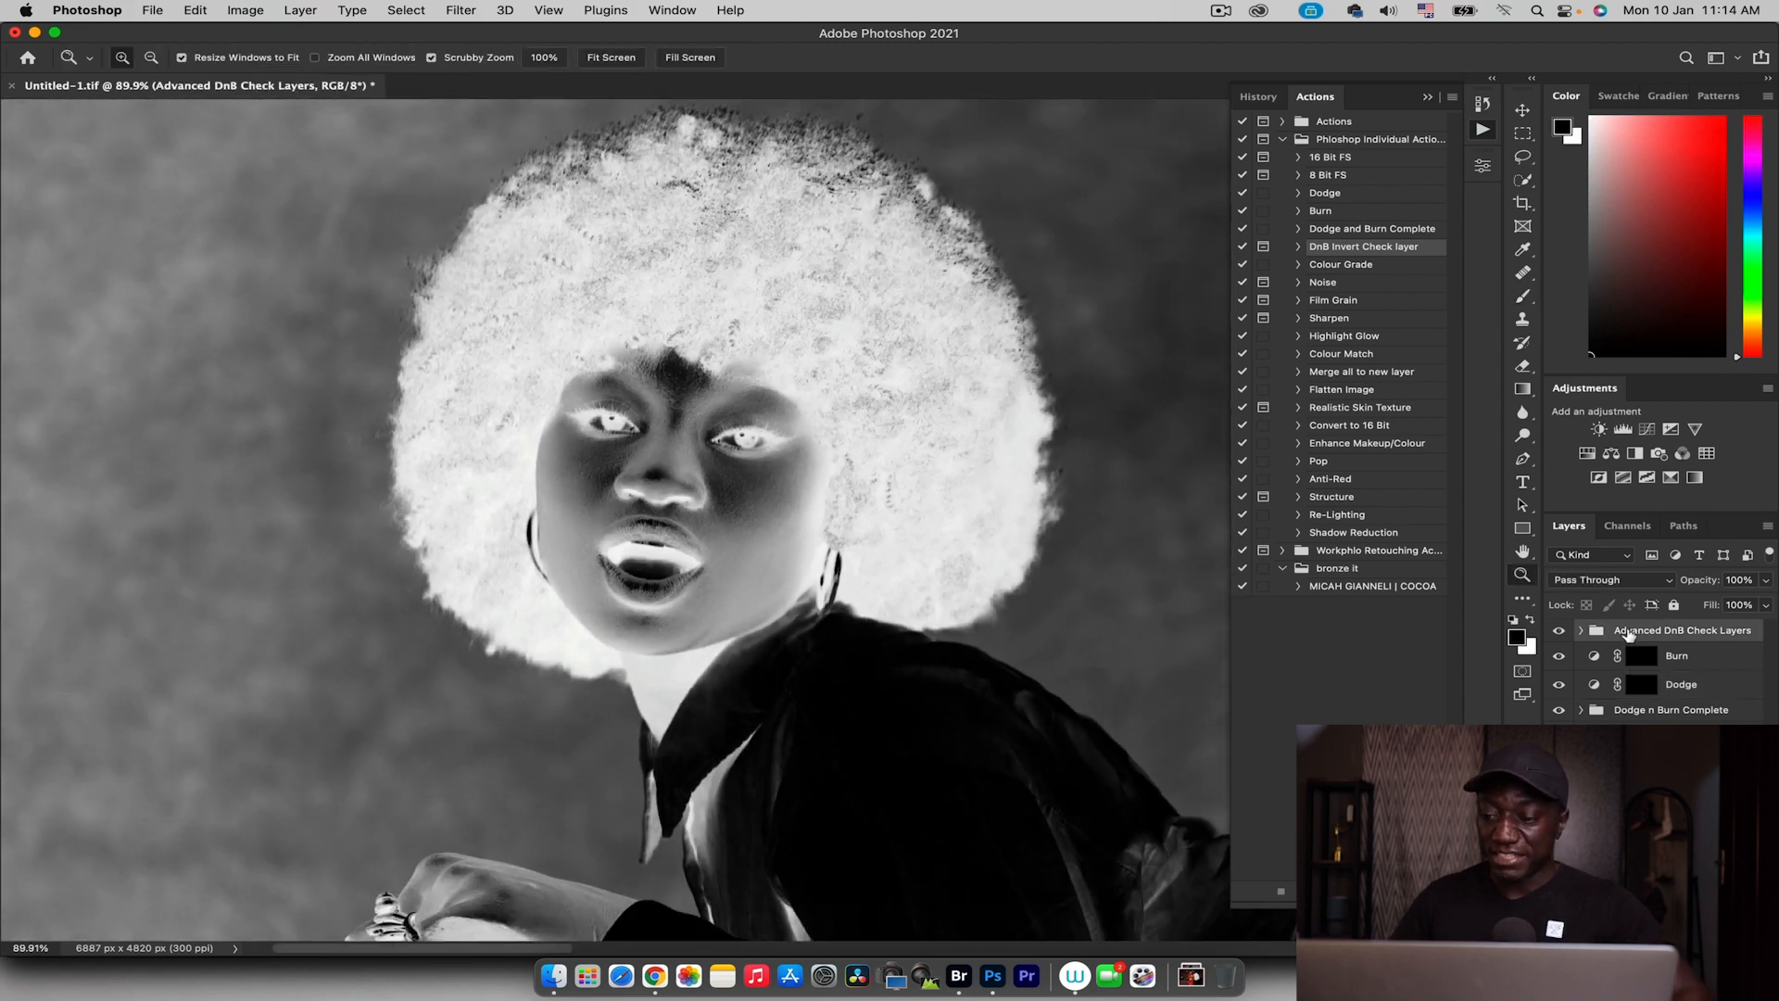
key(BackSpace)
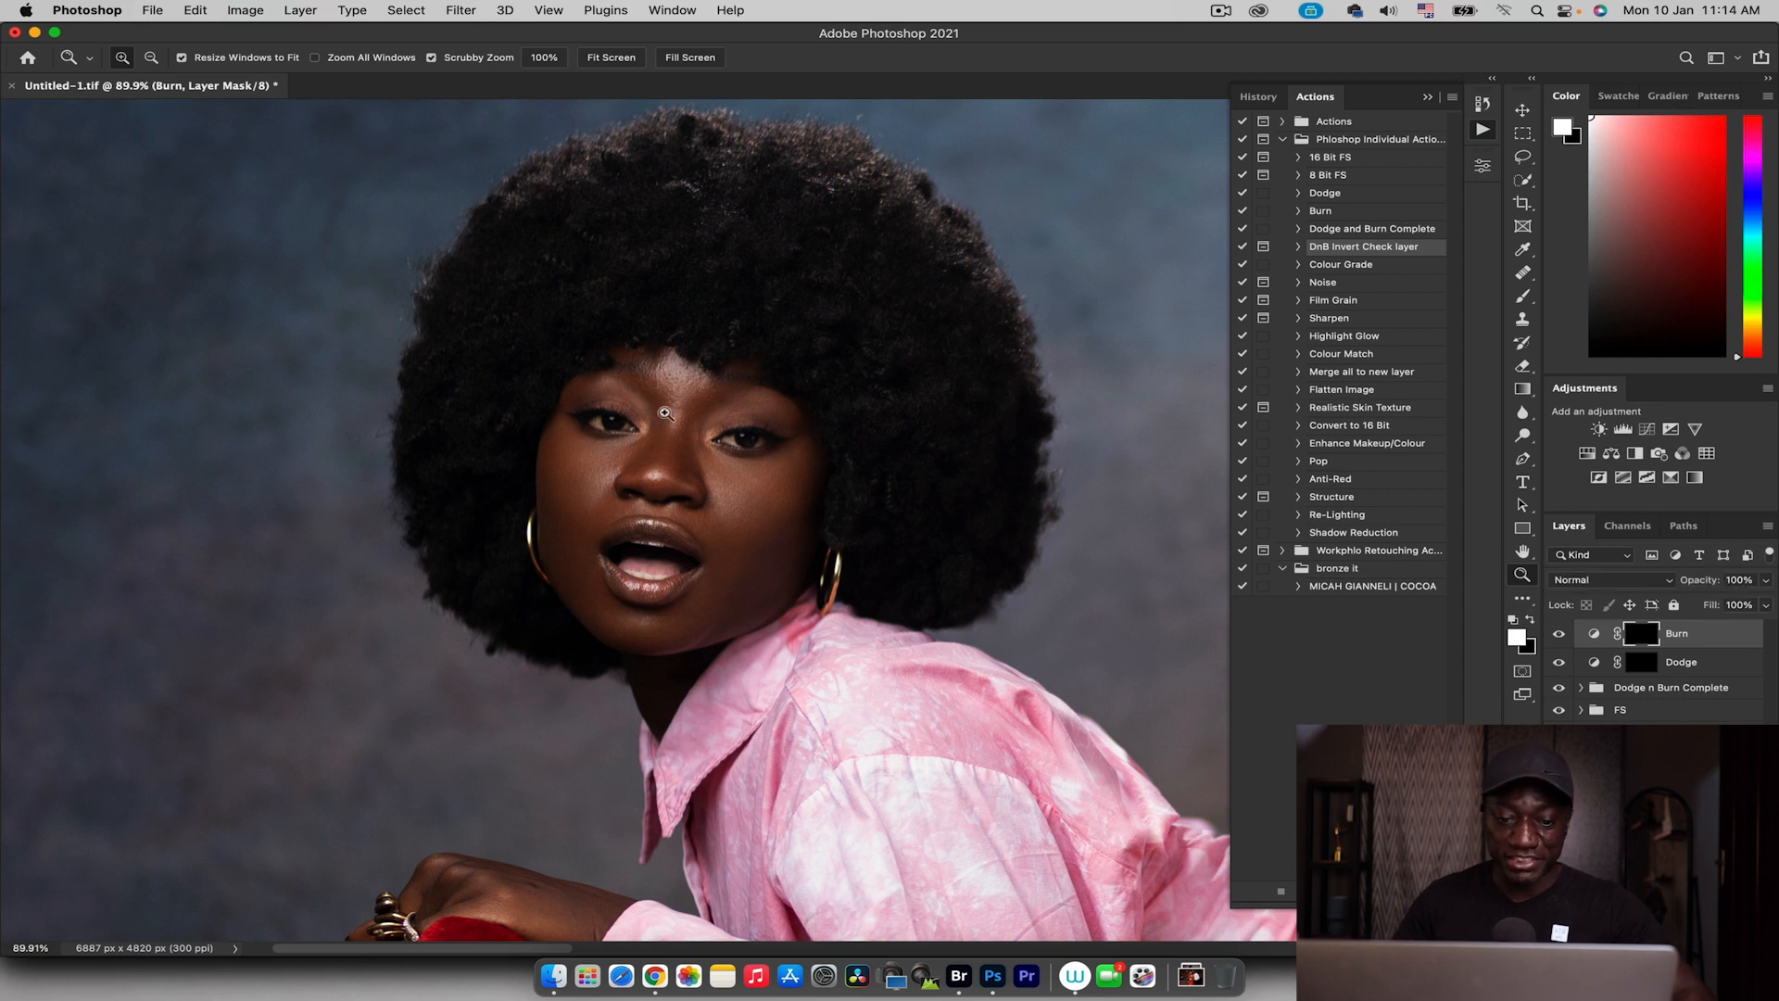
drag(709, 448, 739, 446)
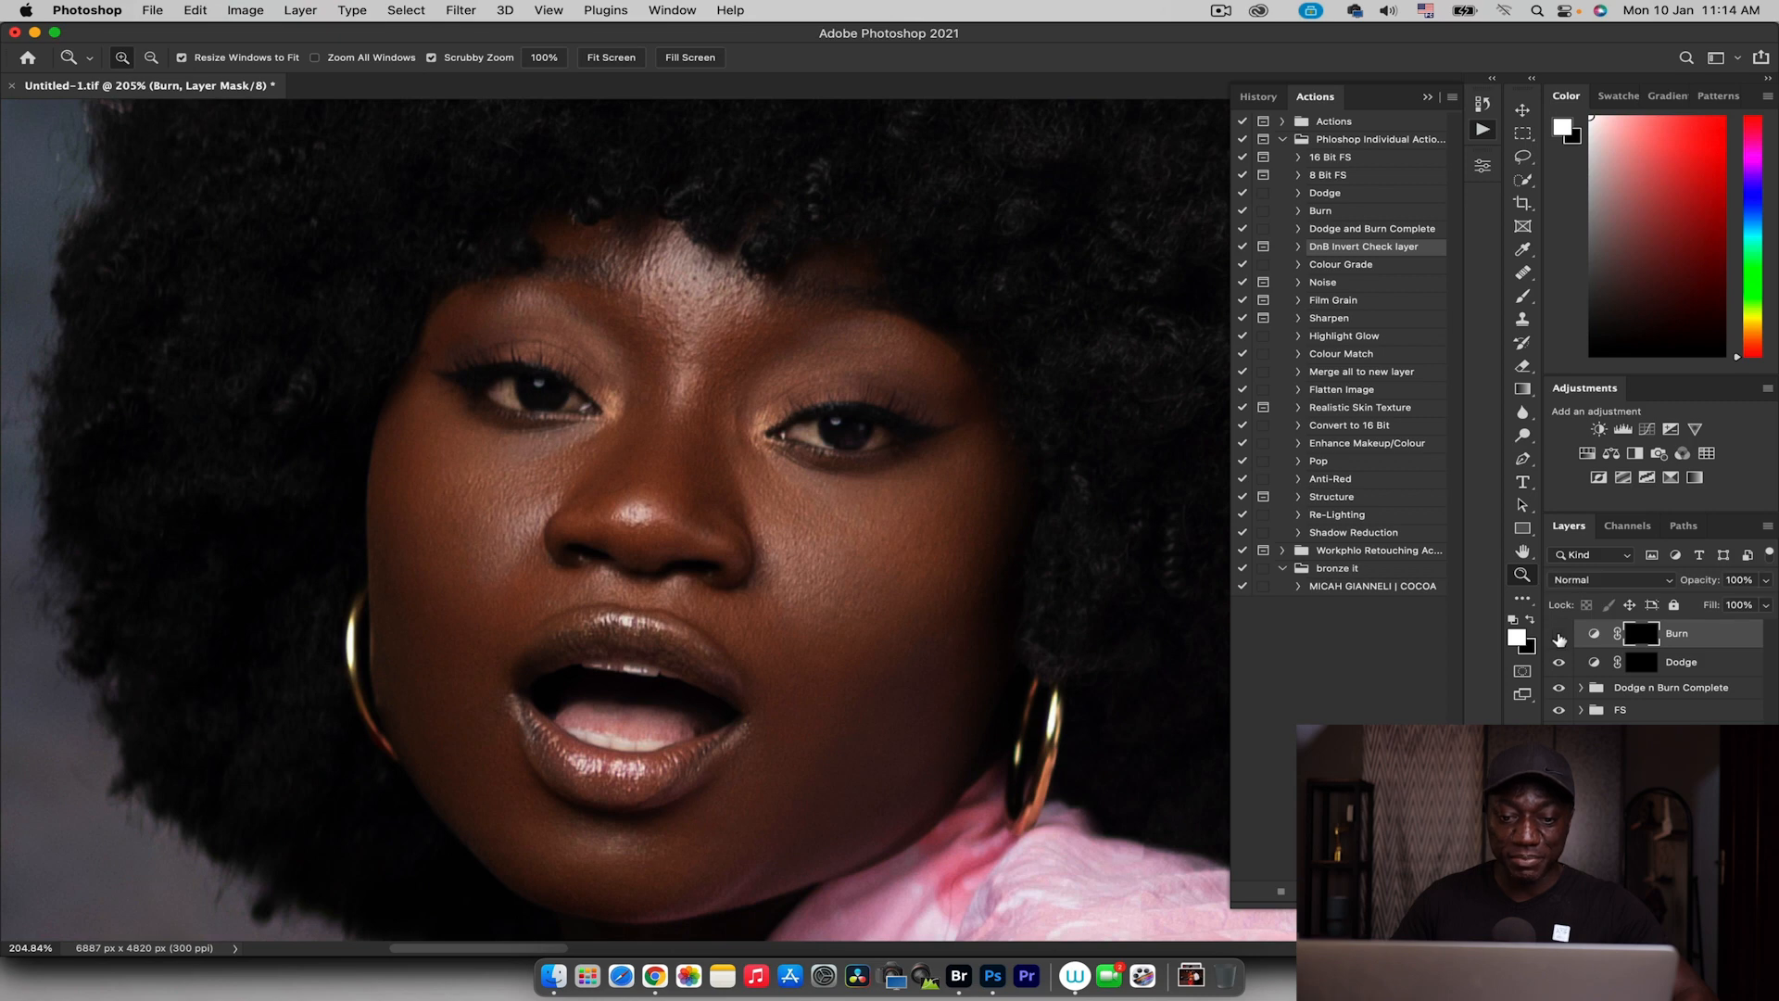
drag(755, 454, 707, 481)
drag(857, 491, 685, 487)
drag(844, 452, 910, 463)
Dodge the highlights of the full figure, including the thigh below the dress hem, on the new Dodge mask with a brush of 200 to 250
click(1633, 667)
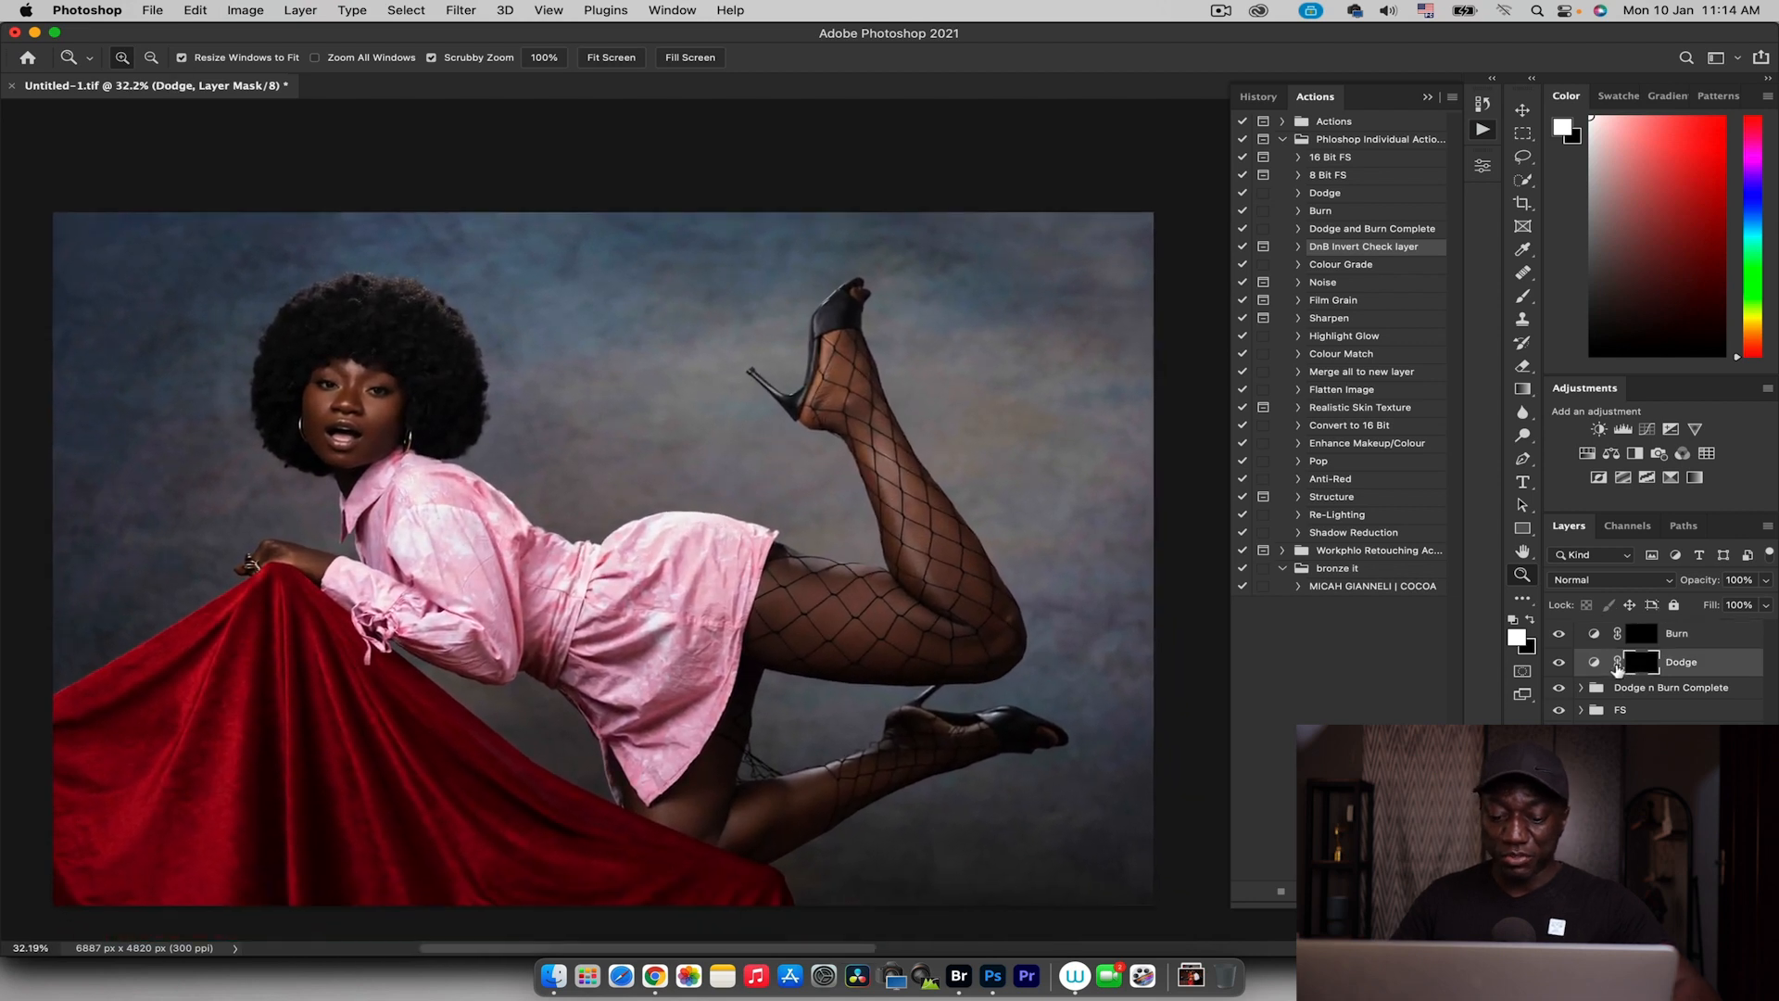
key(b)
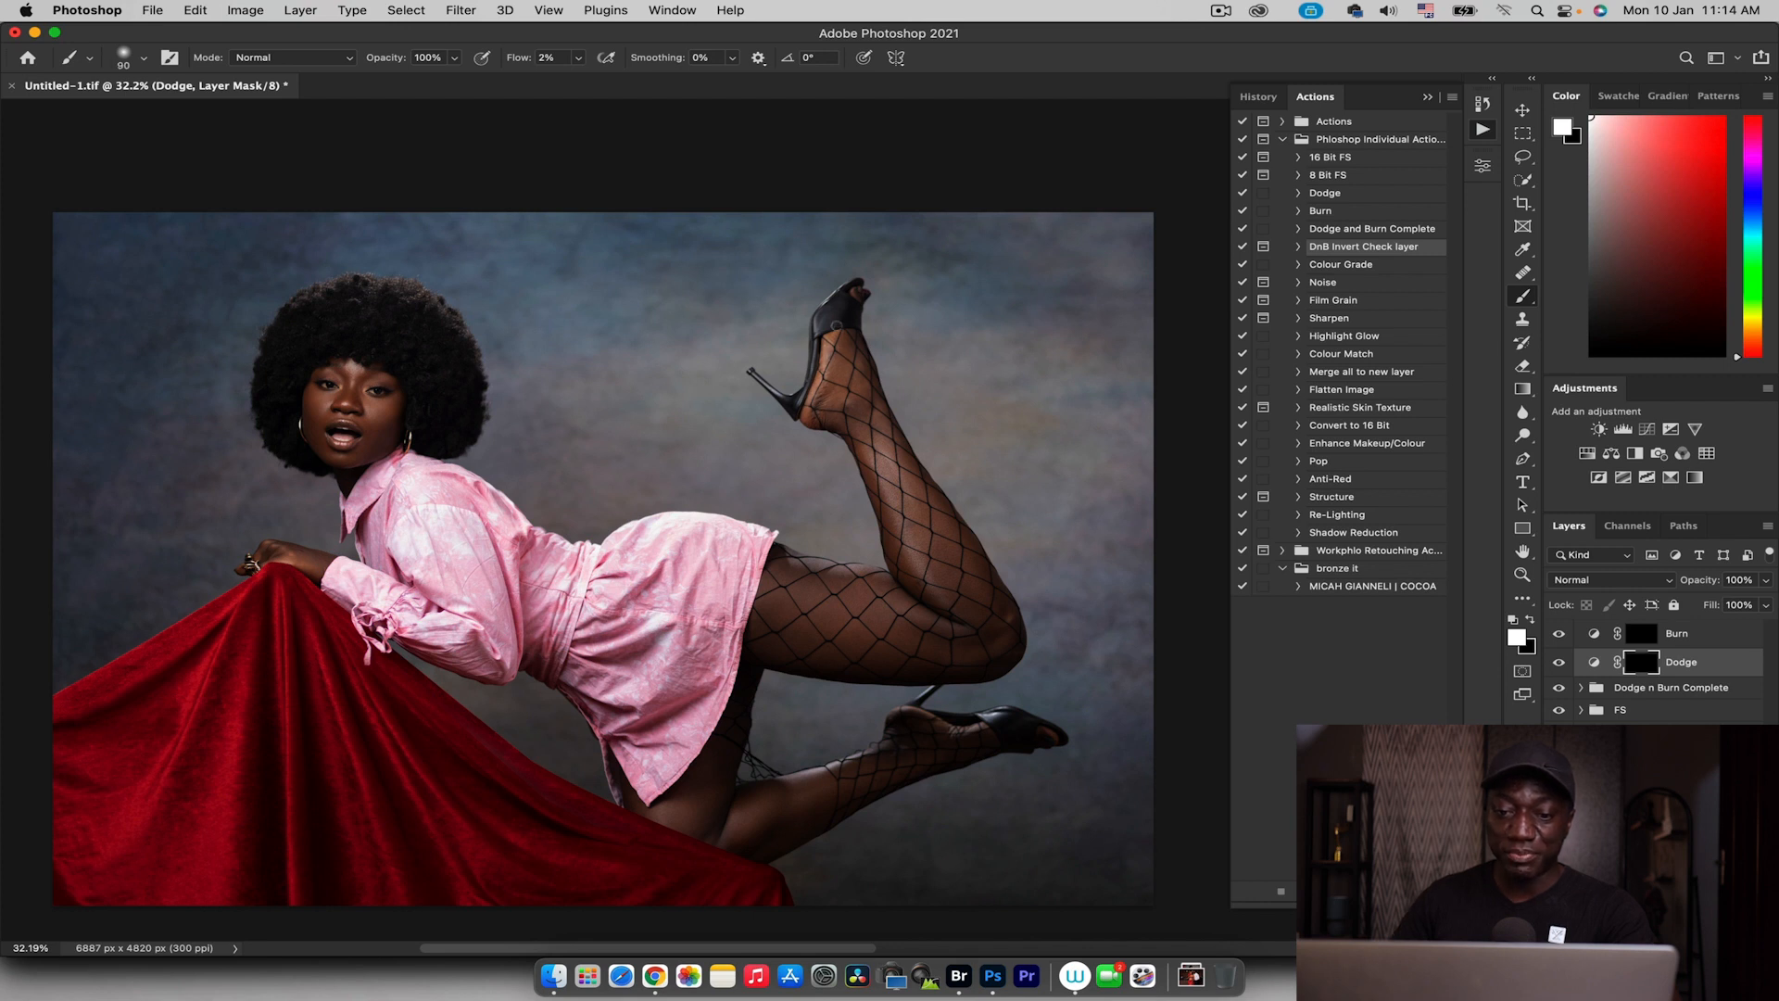
key(bracketright)
key(bracketright)
key(bracketright)
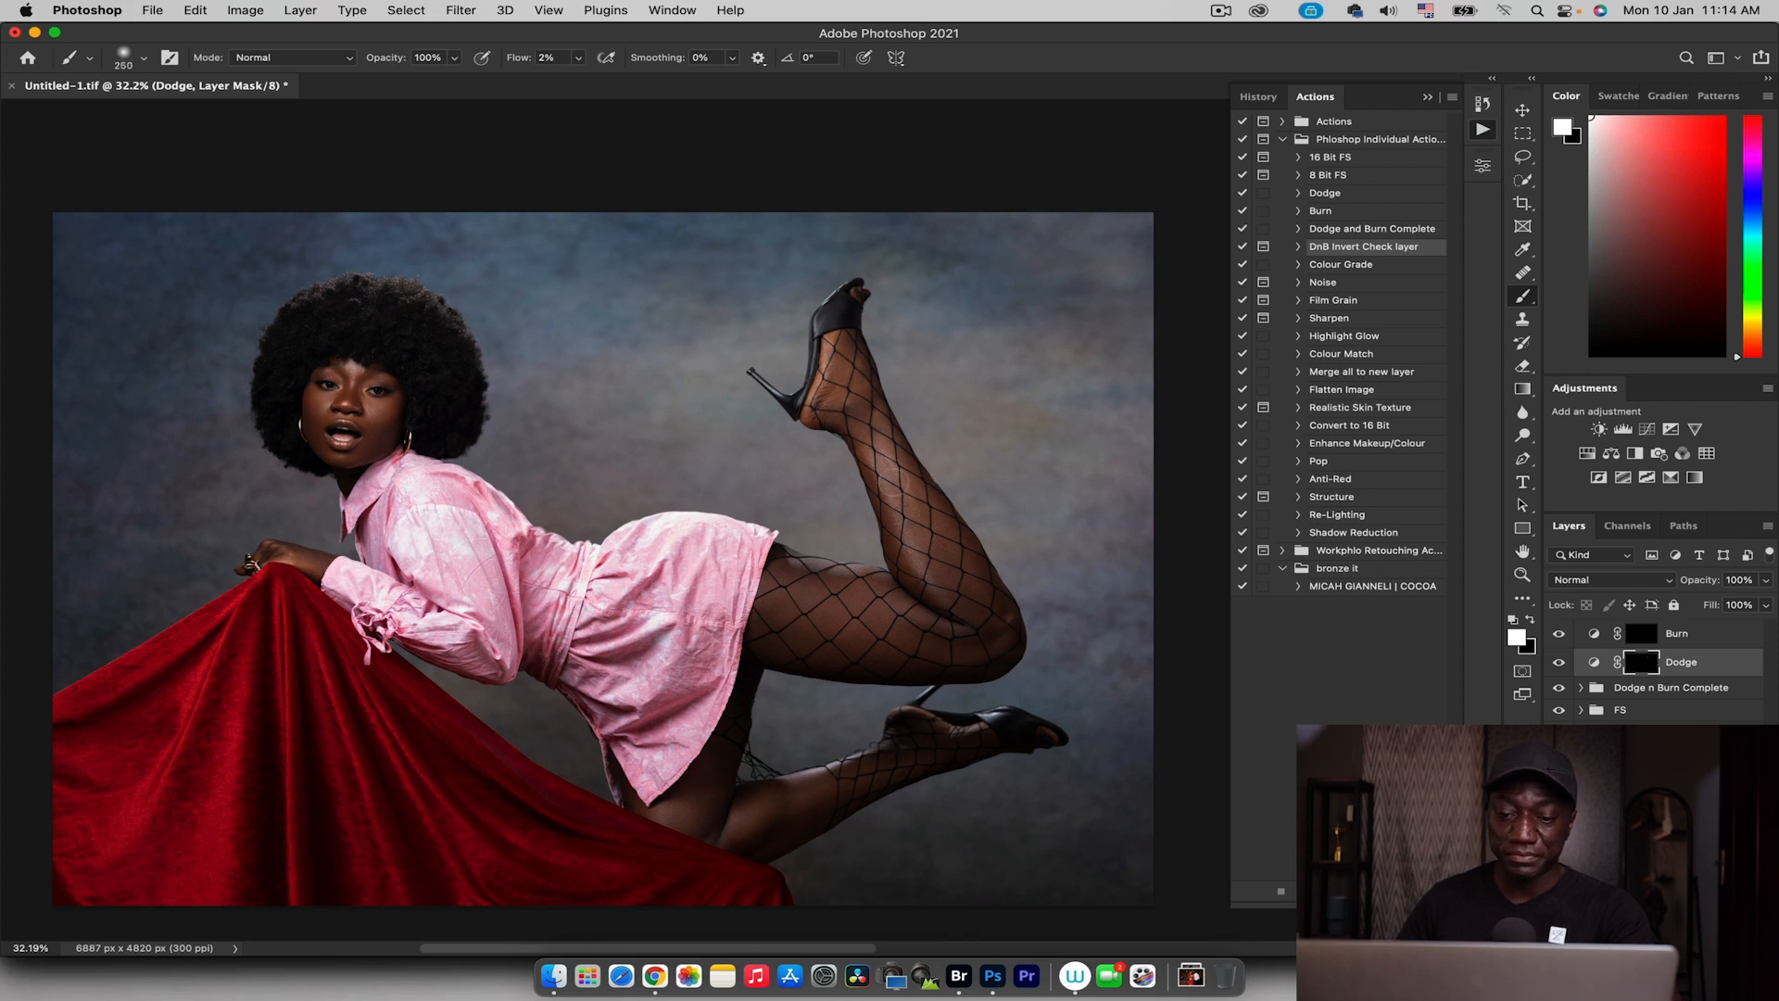
key(bracketright)
key(bracketright)
key(bracketleft)
key(bracketleft)
key(bracketleft)
key(bracketleft)
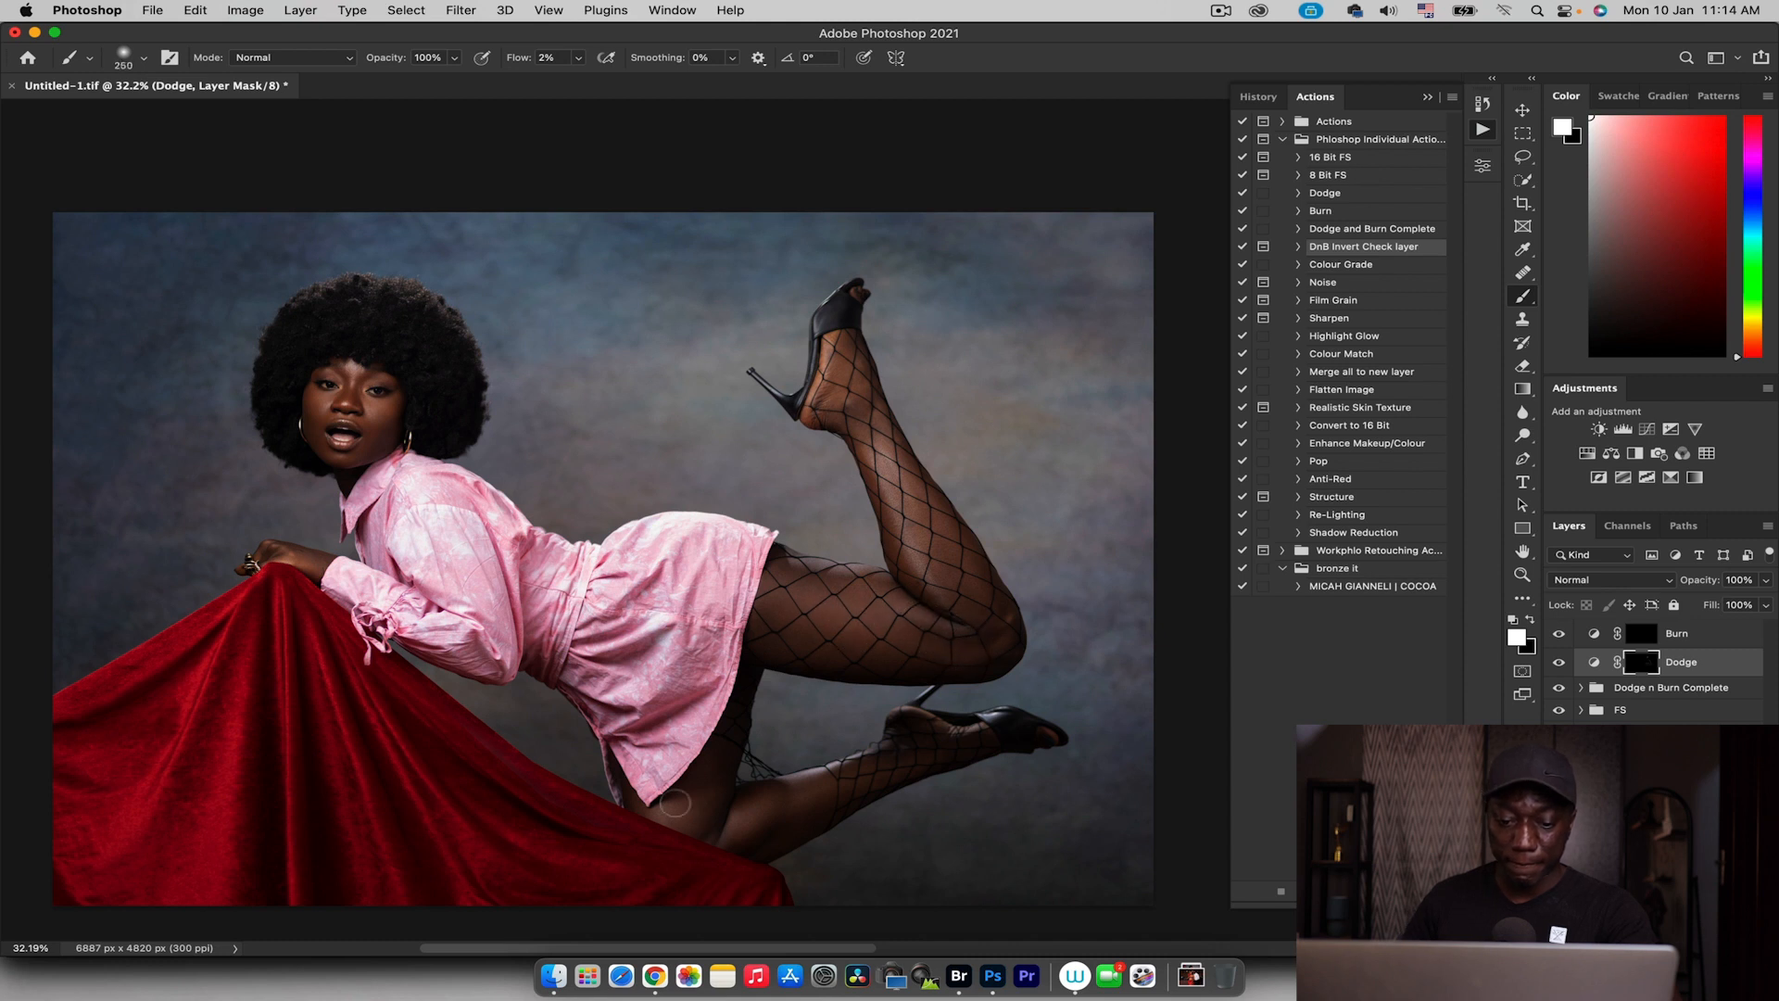
key(bracketright)
key(bracketright)
key(bracketleft)
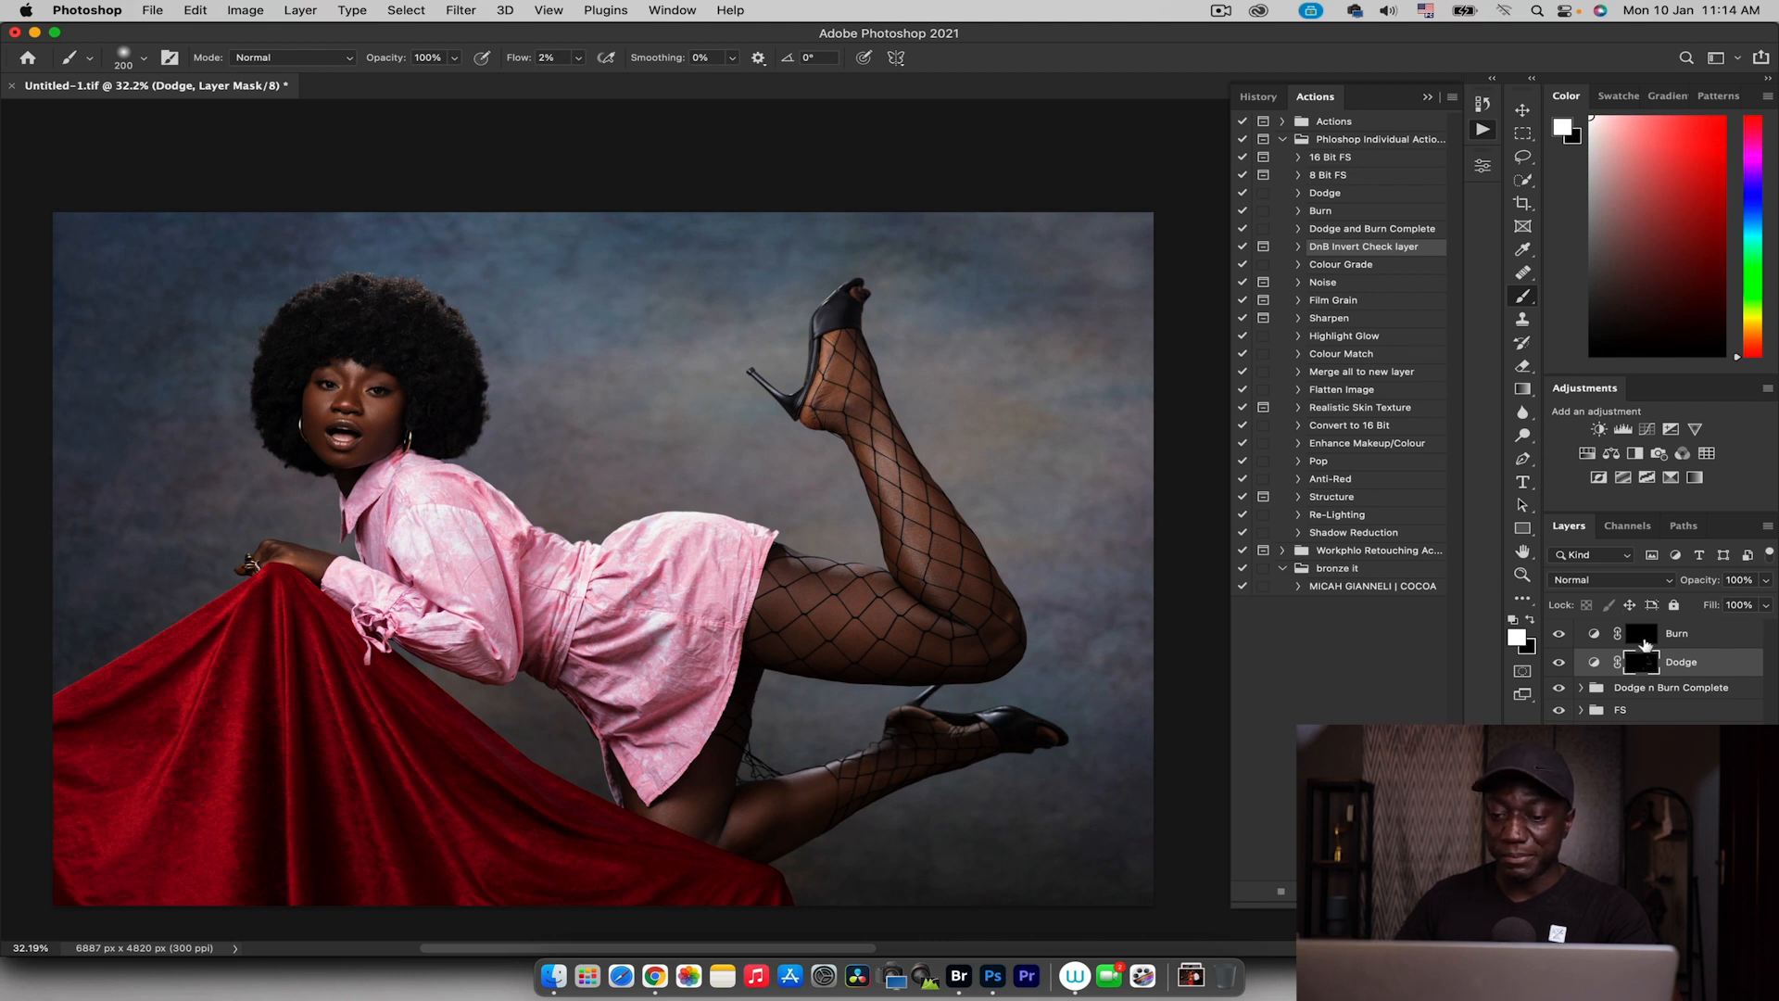
Burn the shadow areas across the full figure on the new Burn mask with a brush of 175 to 200
key(alt+bracketright)
key(bracketright)
key(bracketright)
key(bracketright)
key(bracketleft)
key(bracketleft)
key(bracketleft)
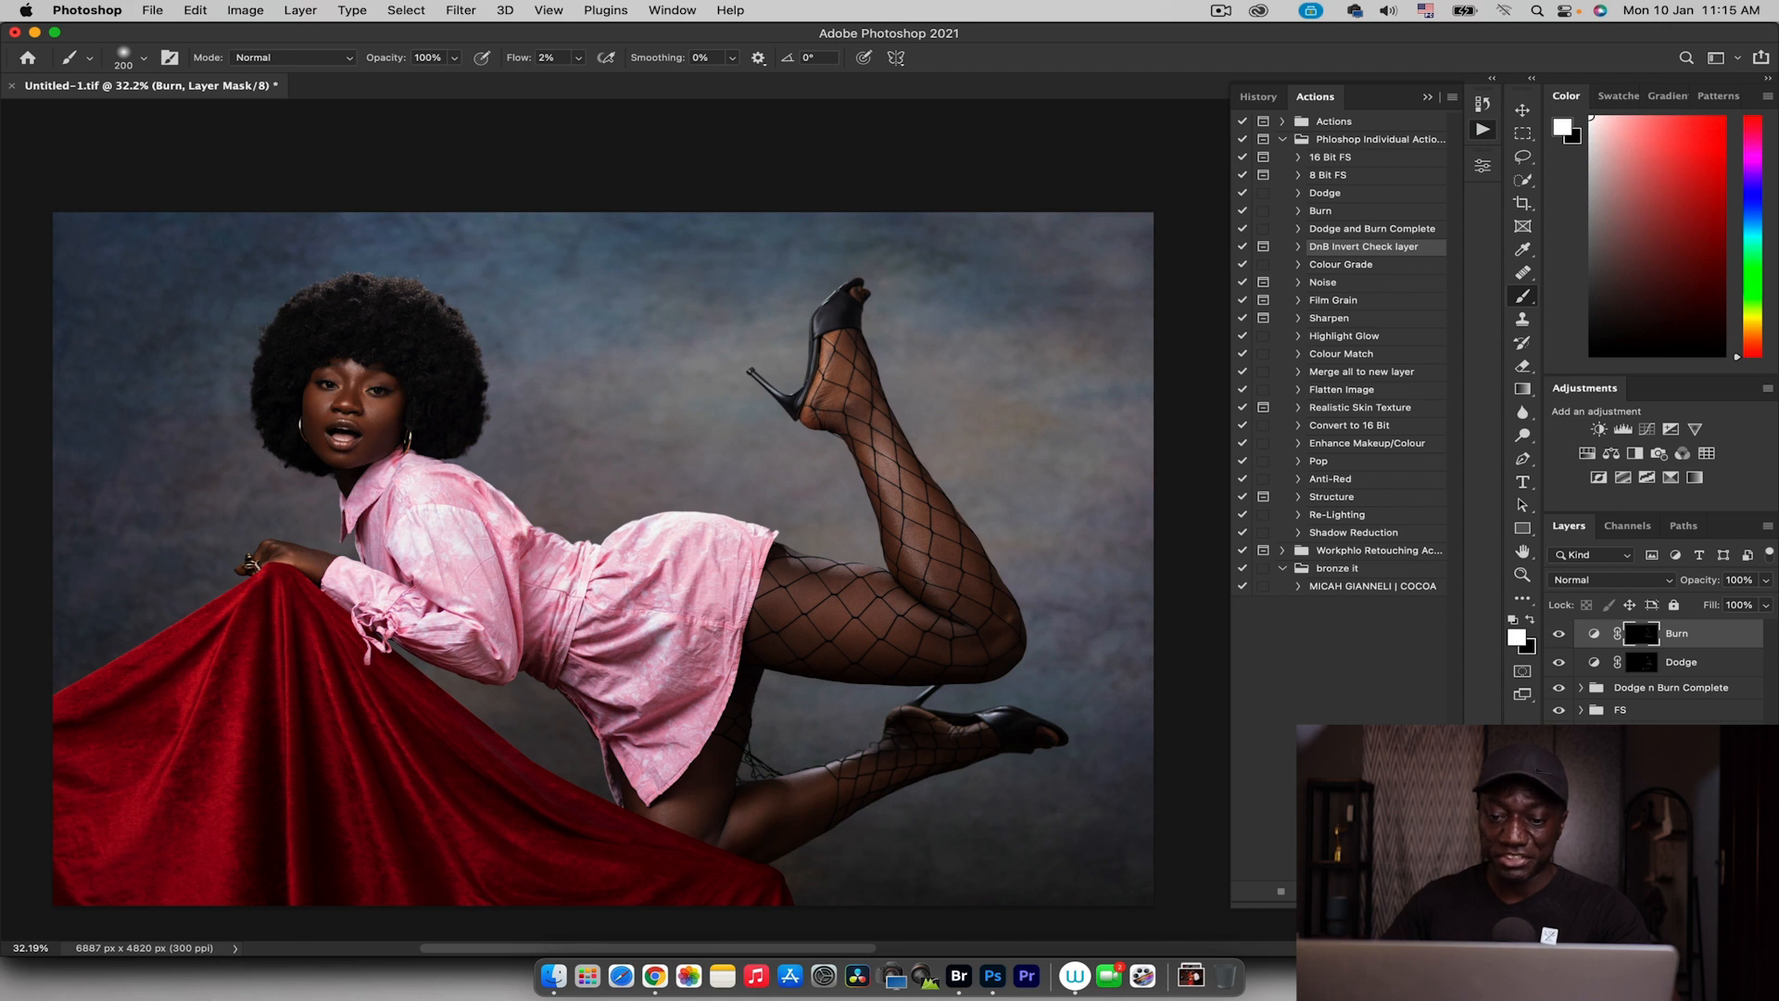
key(])
key([)
key([)
key(])
key(bracketleft)
key(bracketleft)
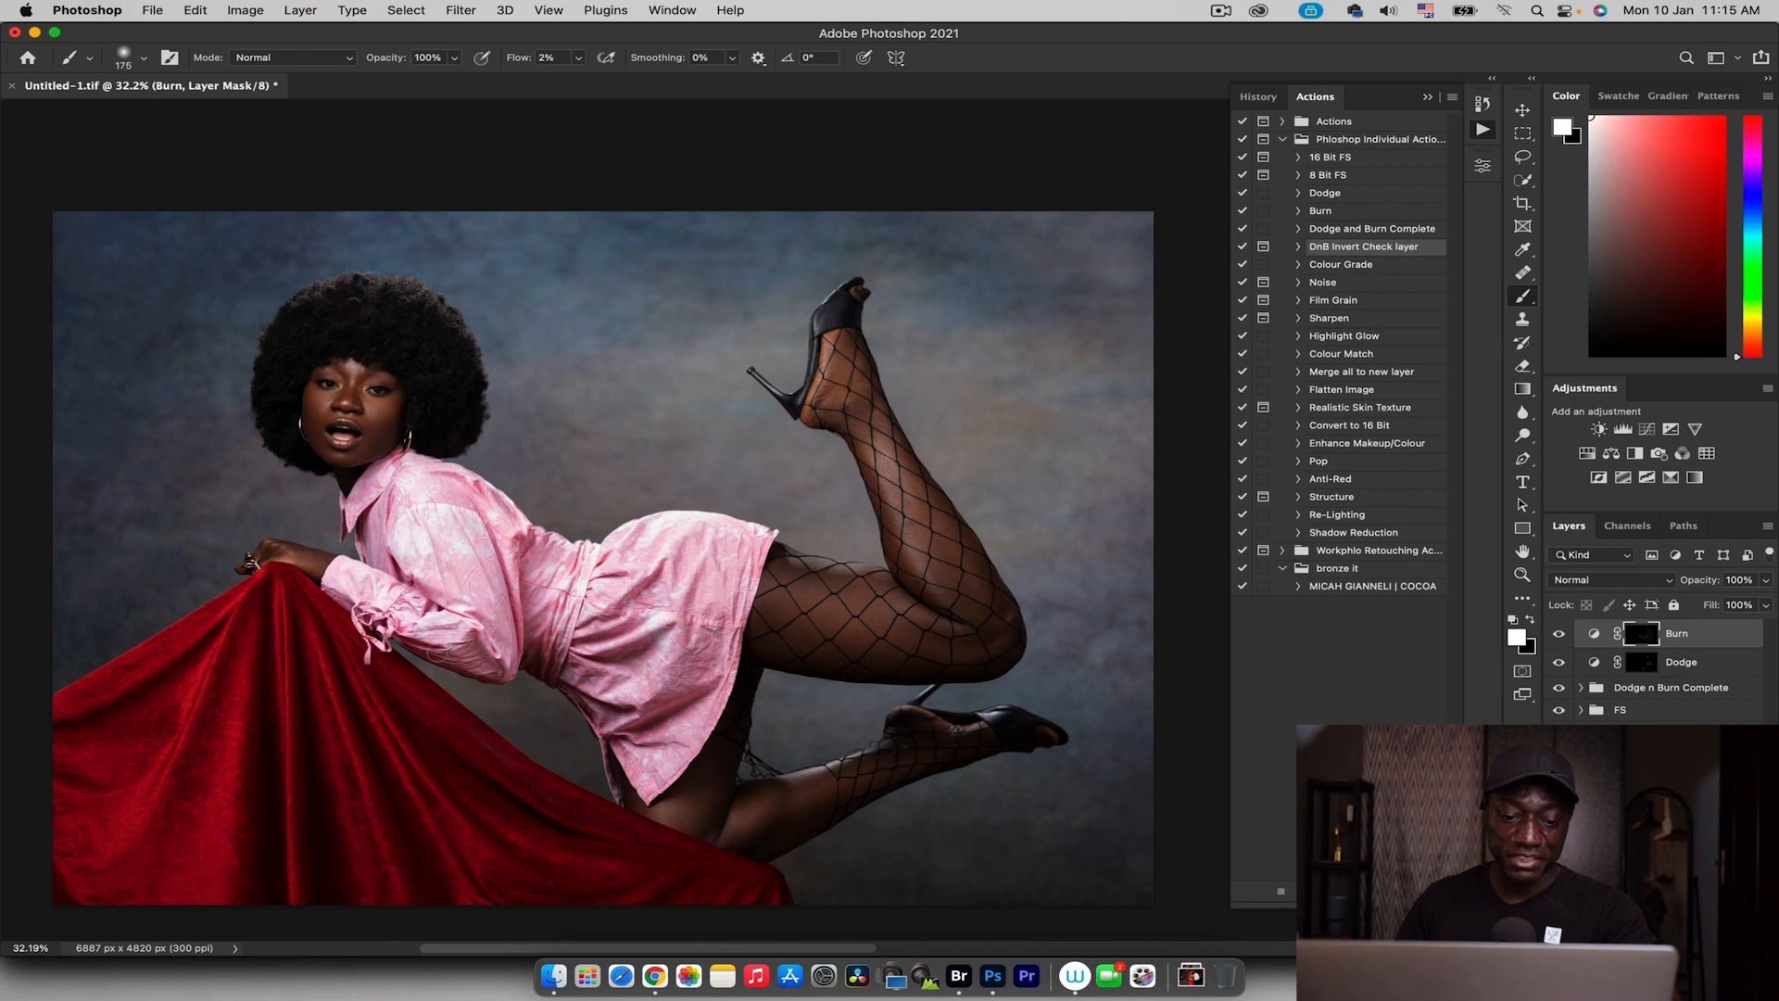
key(bracketright)
key(bracketleft)
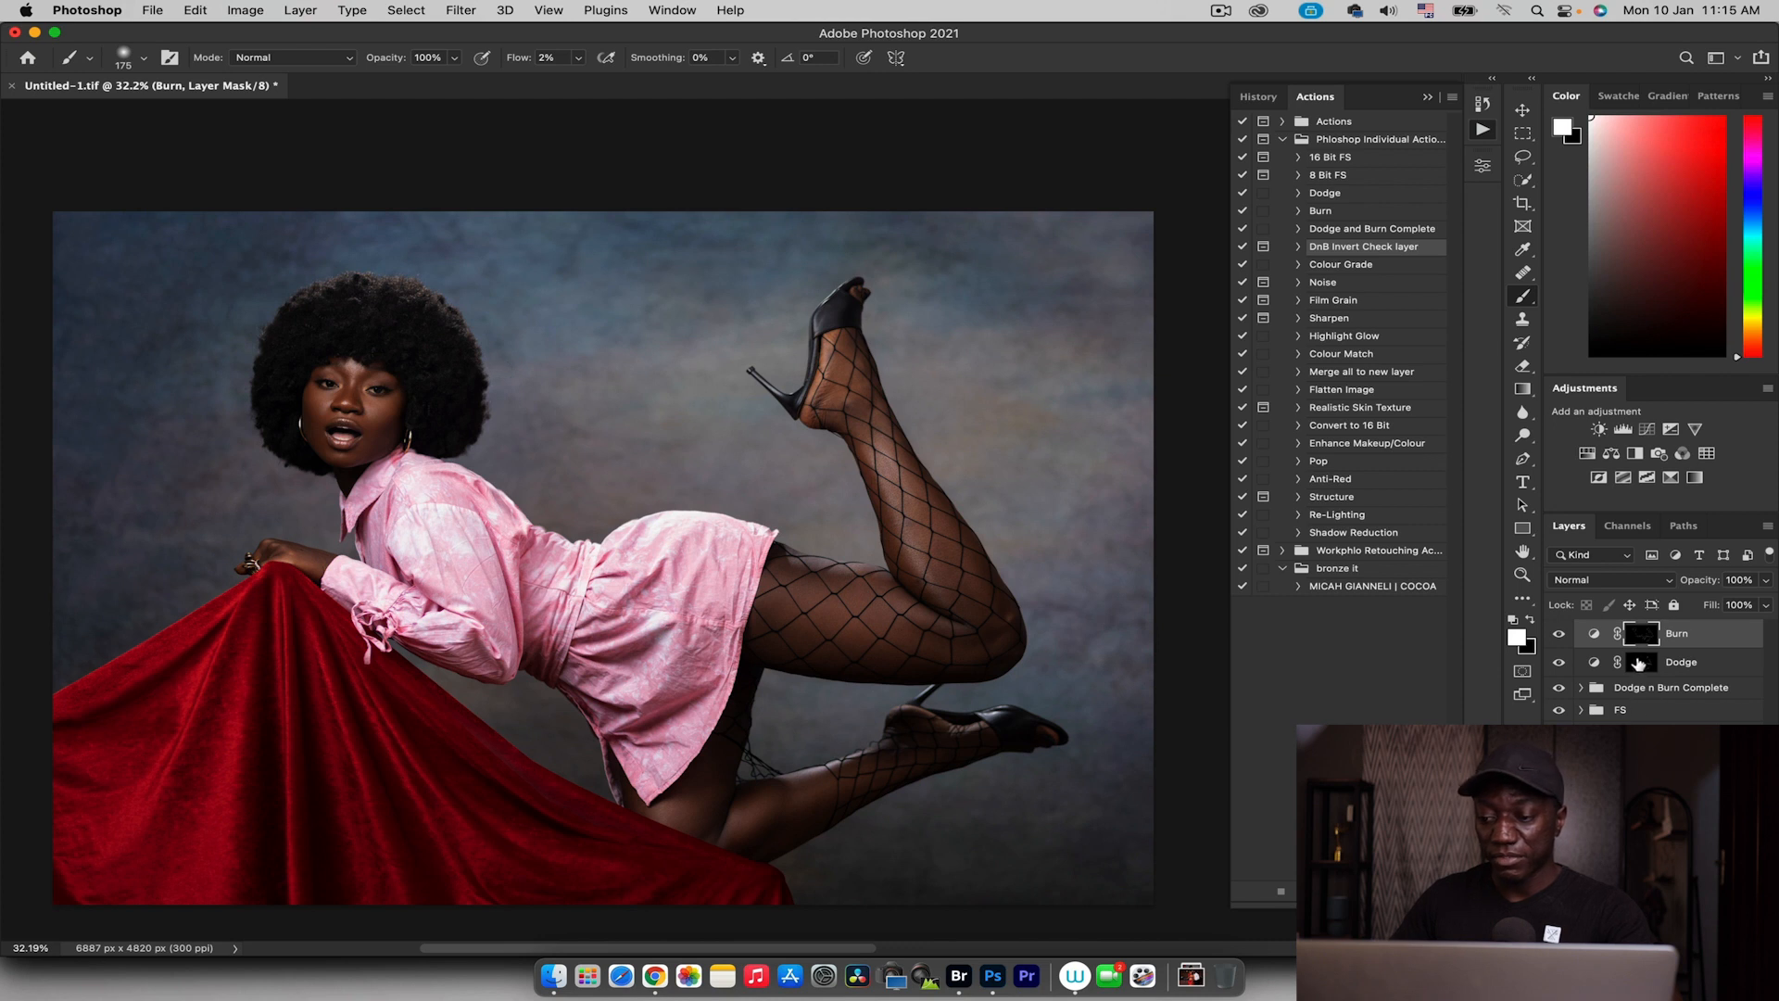
Dodge further highlights on the figure on the new Dodge mask with a brush of 125 to 200
click(1638, 662)
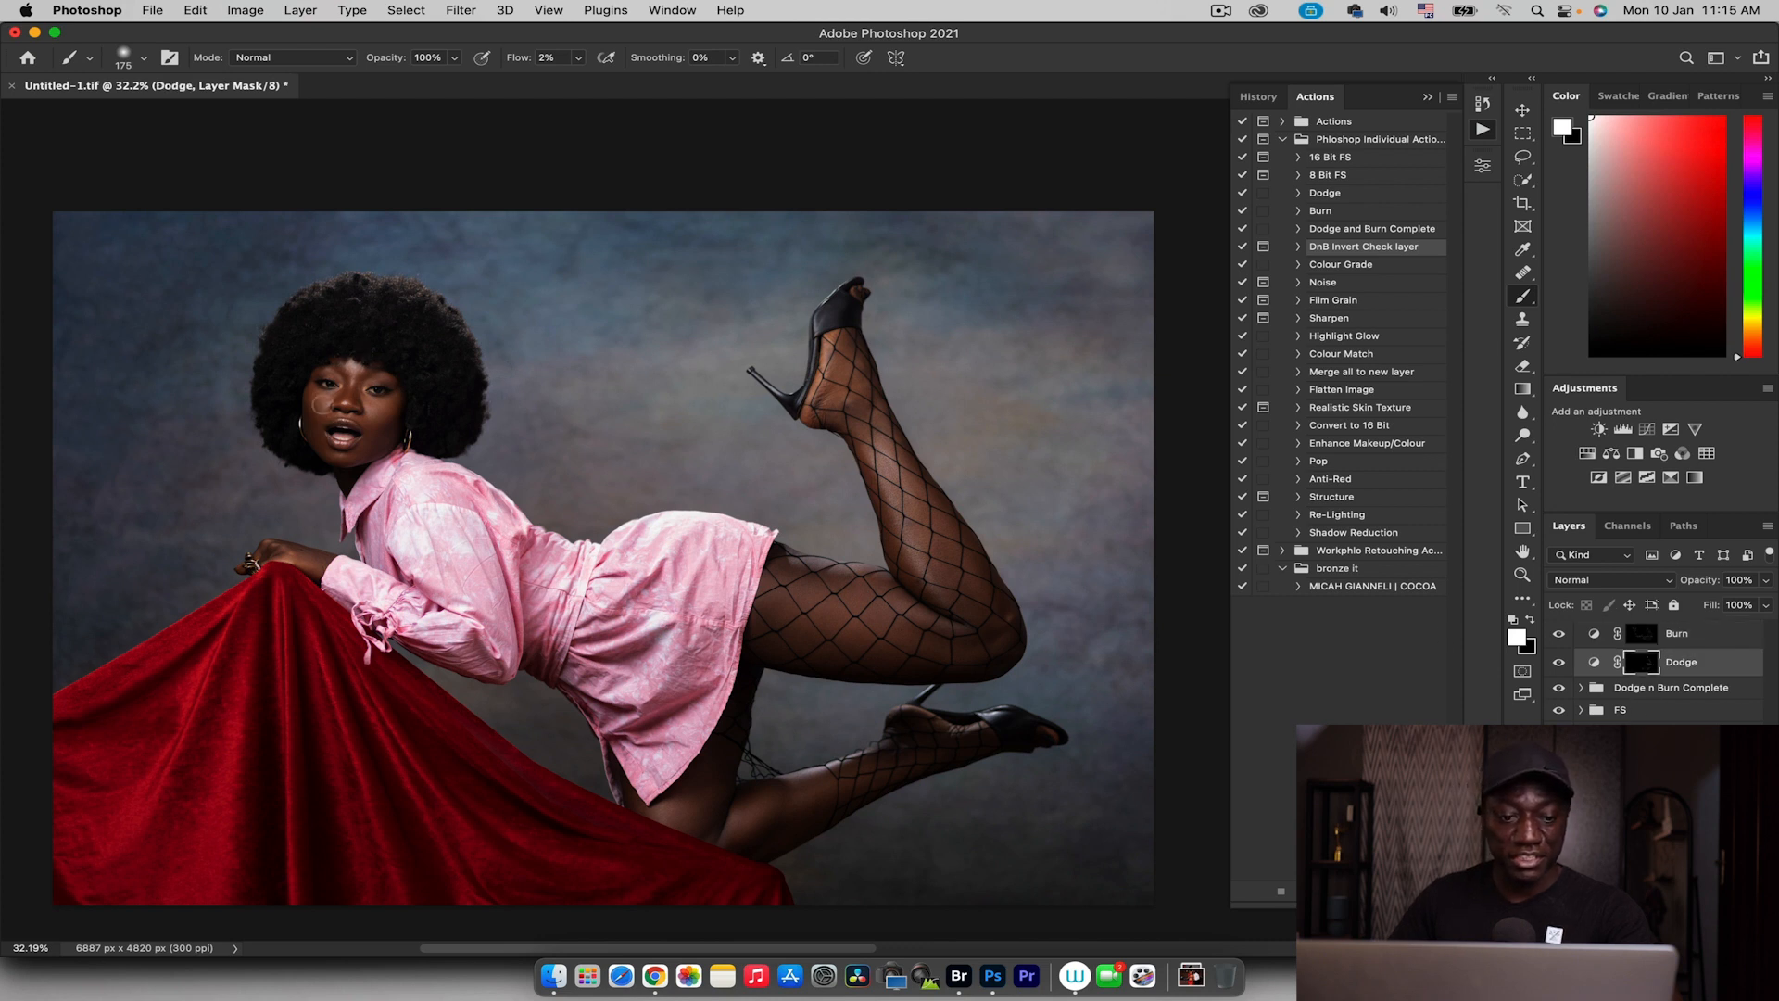
key(bracketleft)
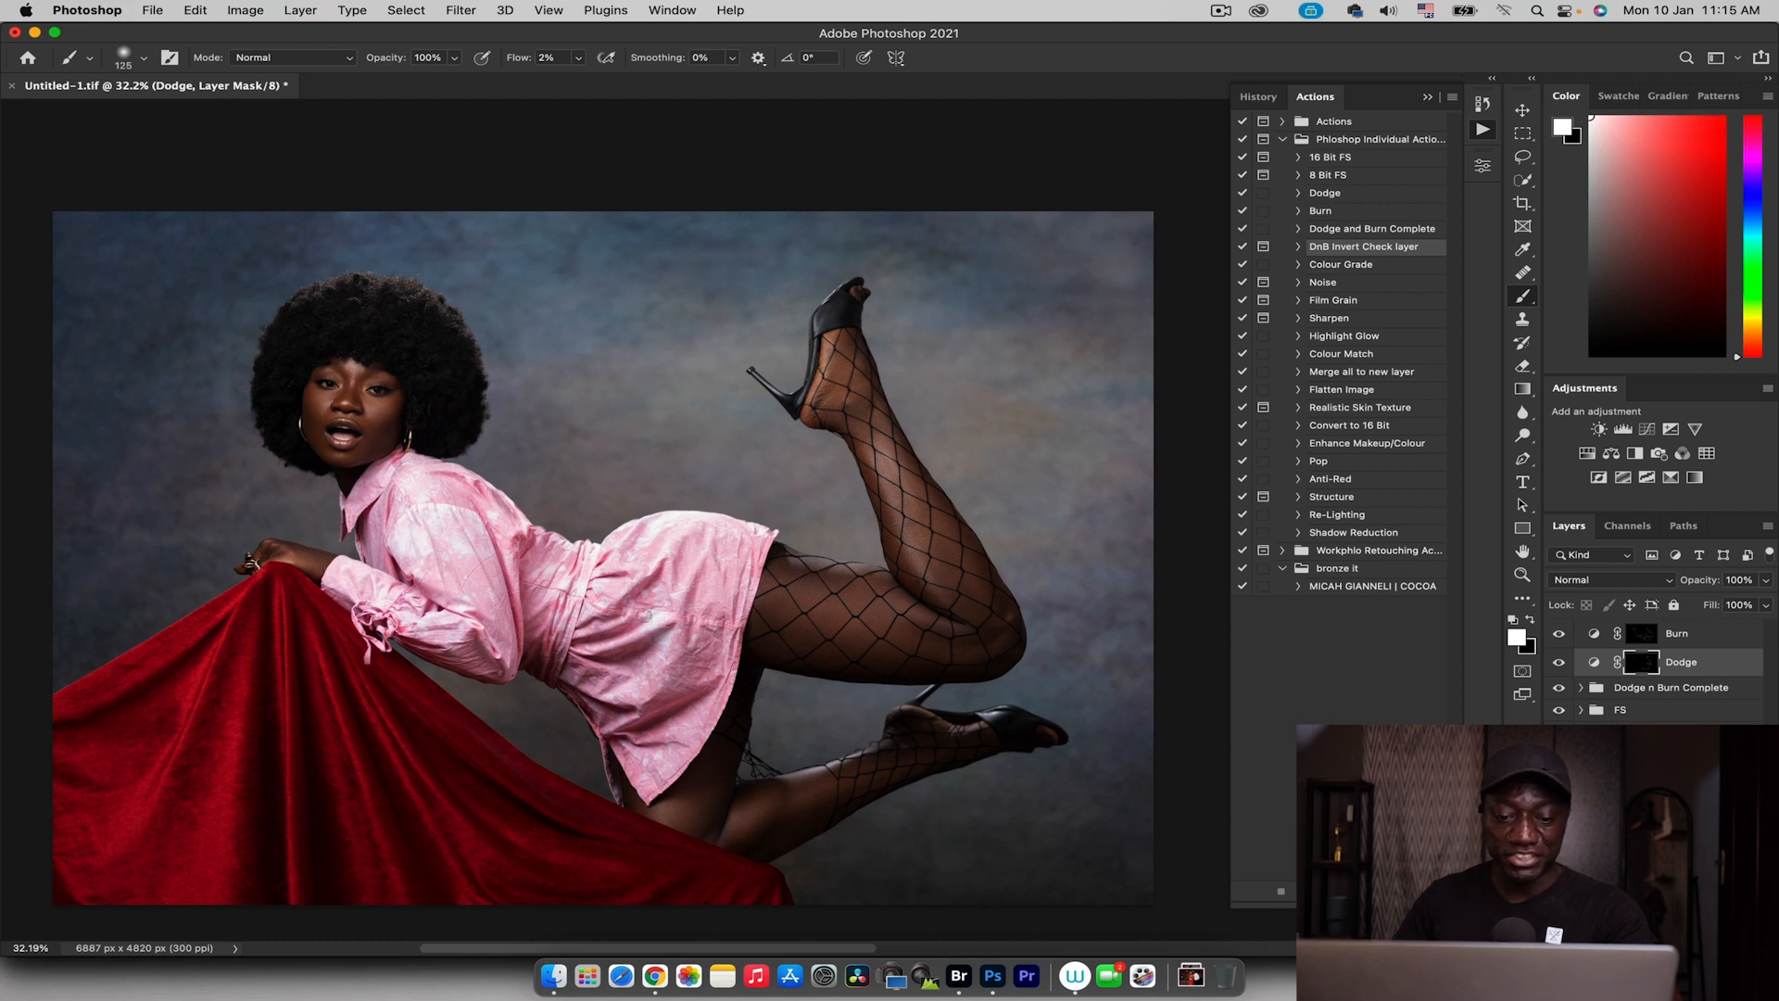
key(bracketright)
key(bracketright)
key(bracketright)
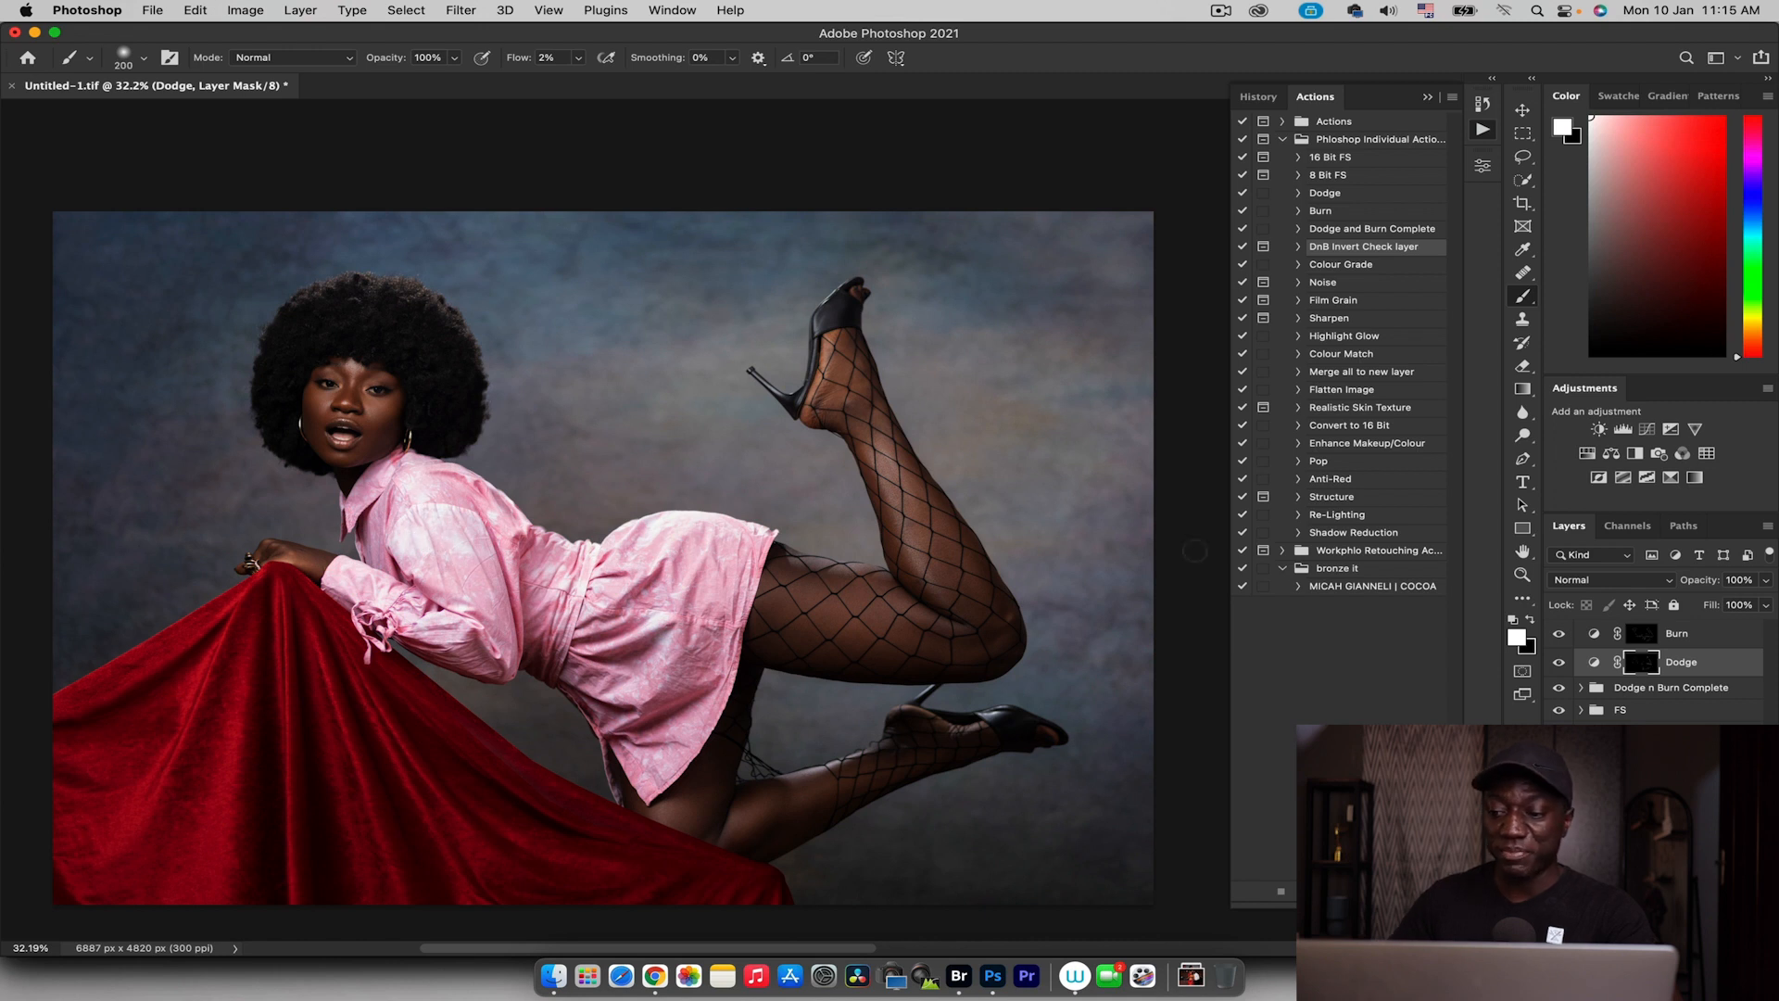
Group the new Burn and Dodge layers and compare the full image with the group off and on
shift+click(1659, 632)
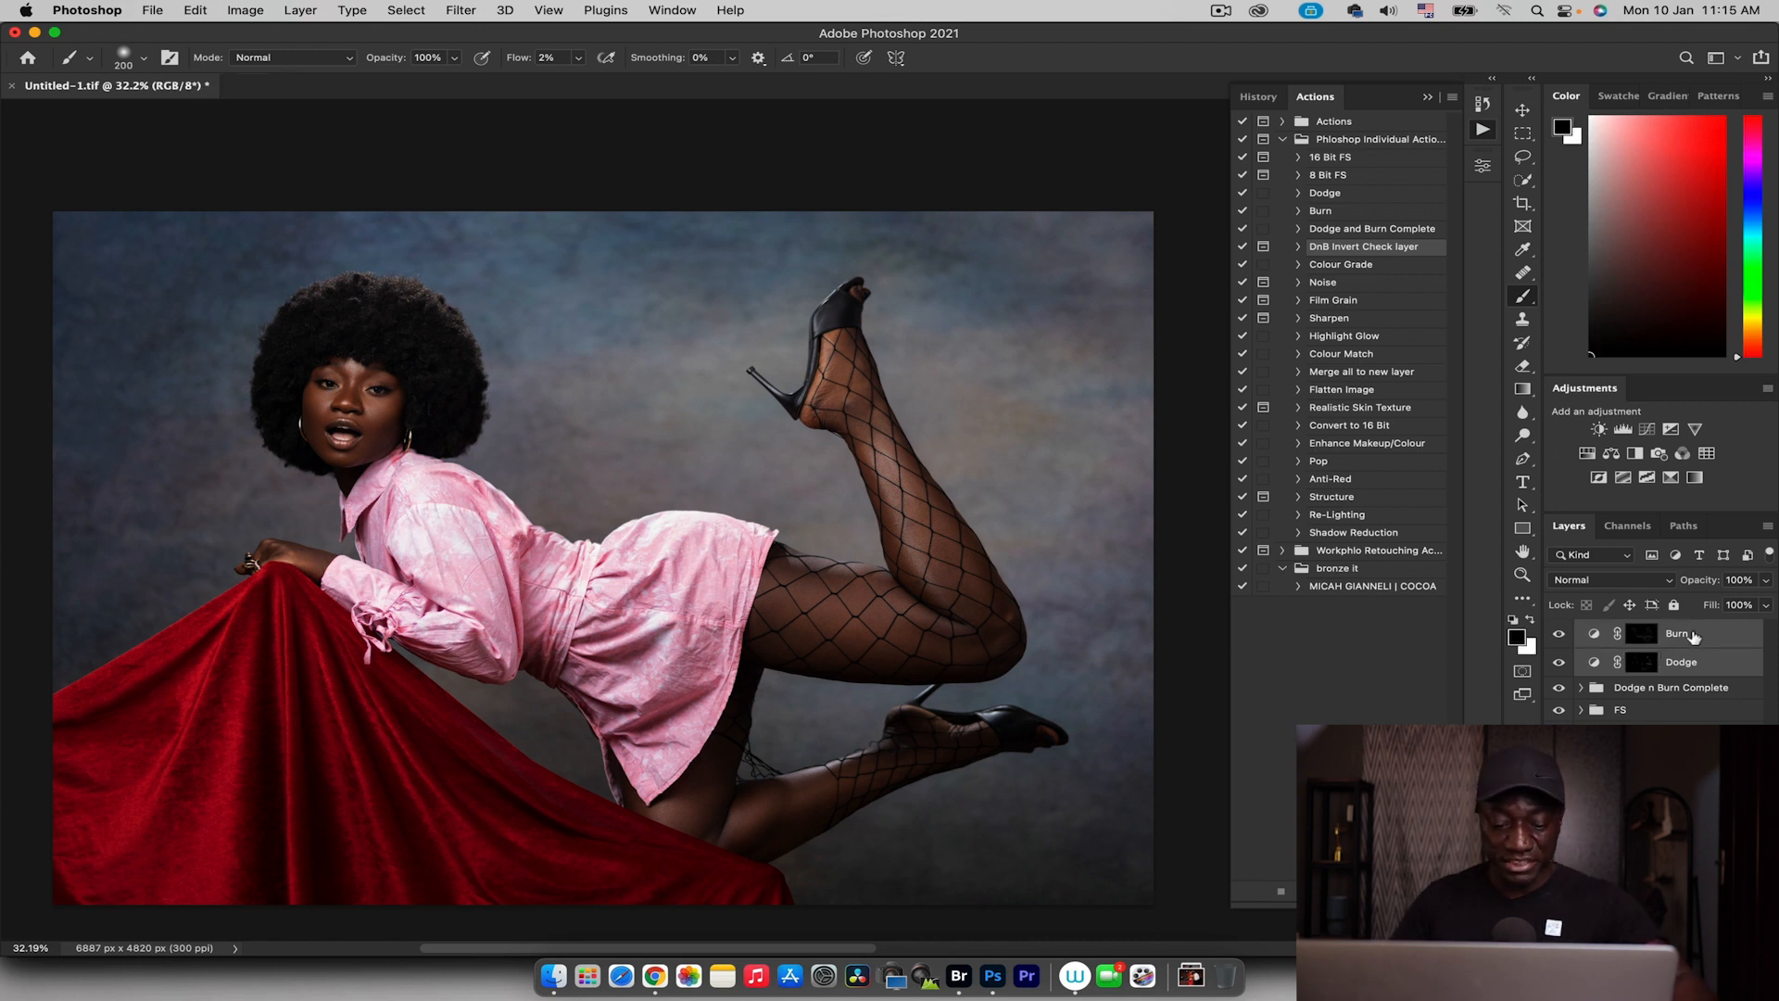
key(super+g)
click(1563, 634)
click(1563, 634)
click(1562, 634)
click(1562, 634)
click(1562, 634)
click(1563, 634)
key(z)
mouse_move(713, 488)
mouse_down()
mouse_move(612, 492)
mouse_move(674, 495)
mouse_up()
click(1427, 96)
drag(468, 400, 575, 365)
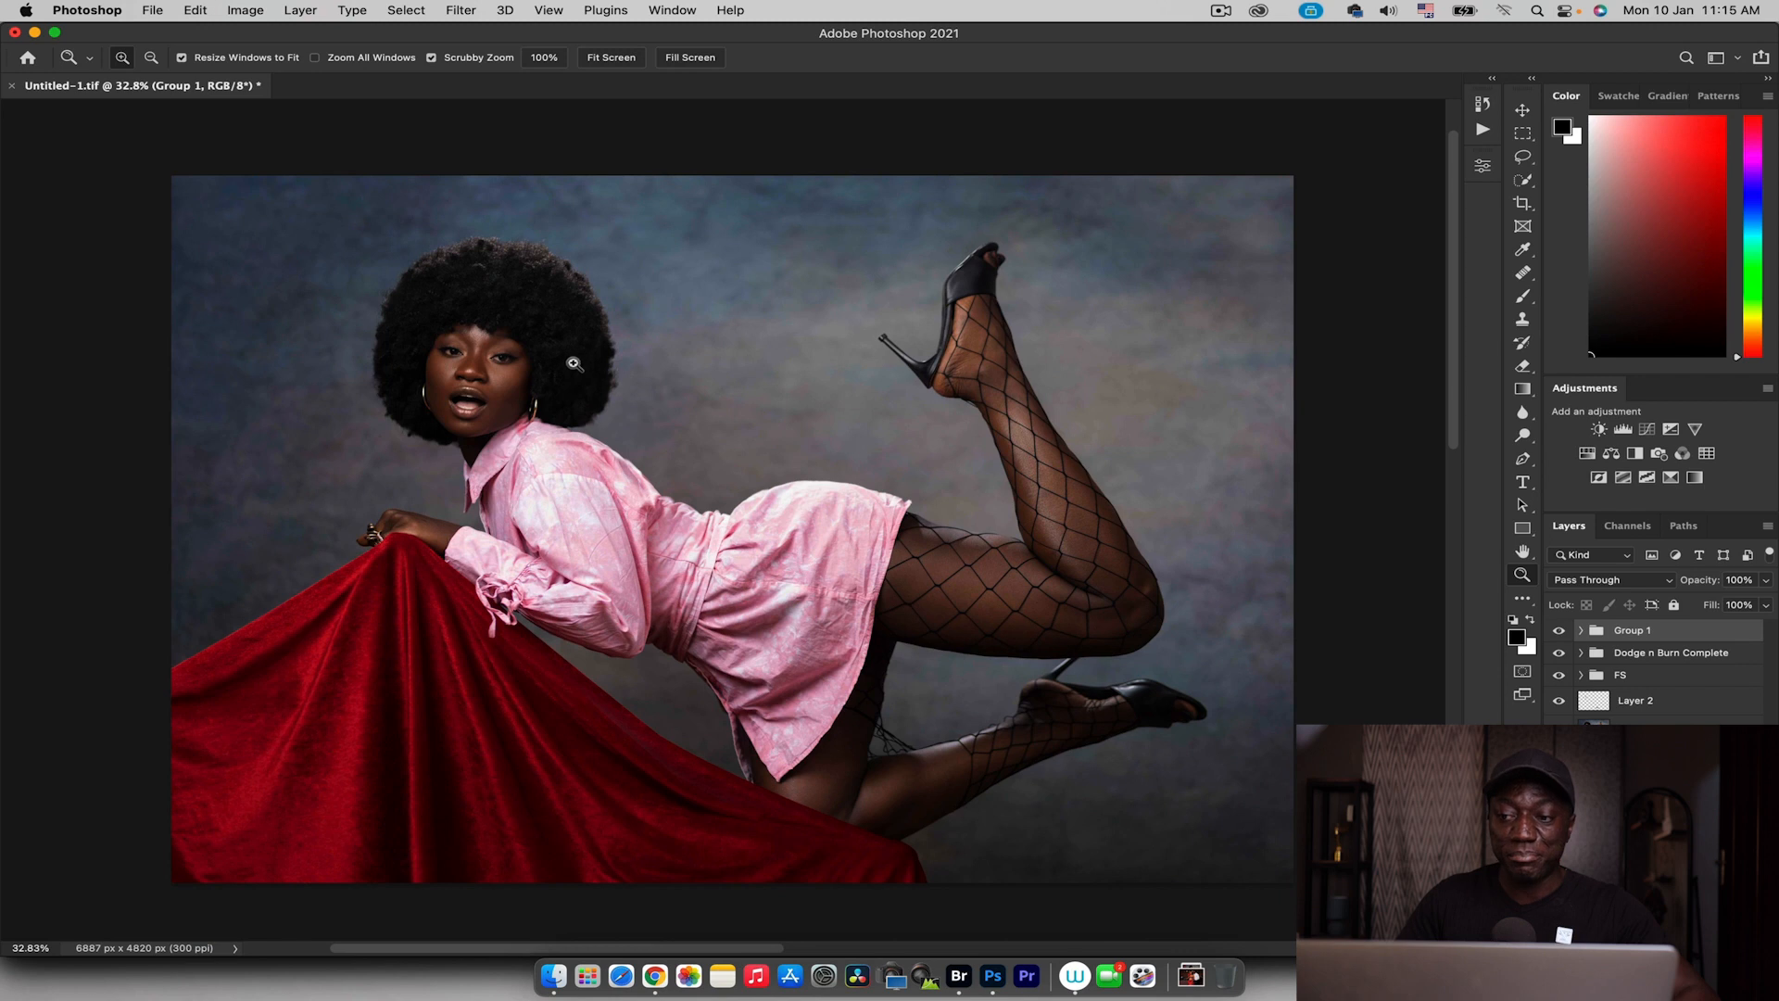
Add a Curves adjustment with black input 8, white input 245, upper midtones raised from input 153 to output 171, and shadows anchored at 66 to 68
click(1647, 429)
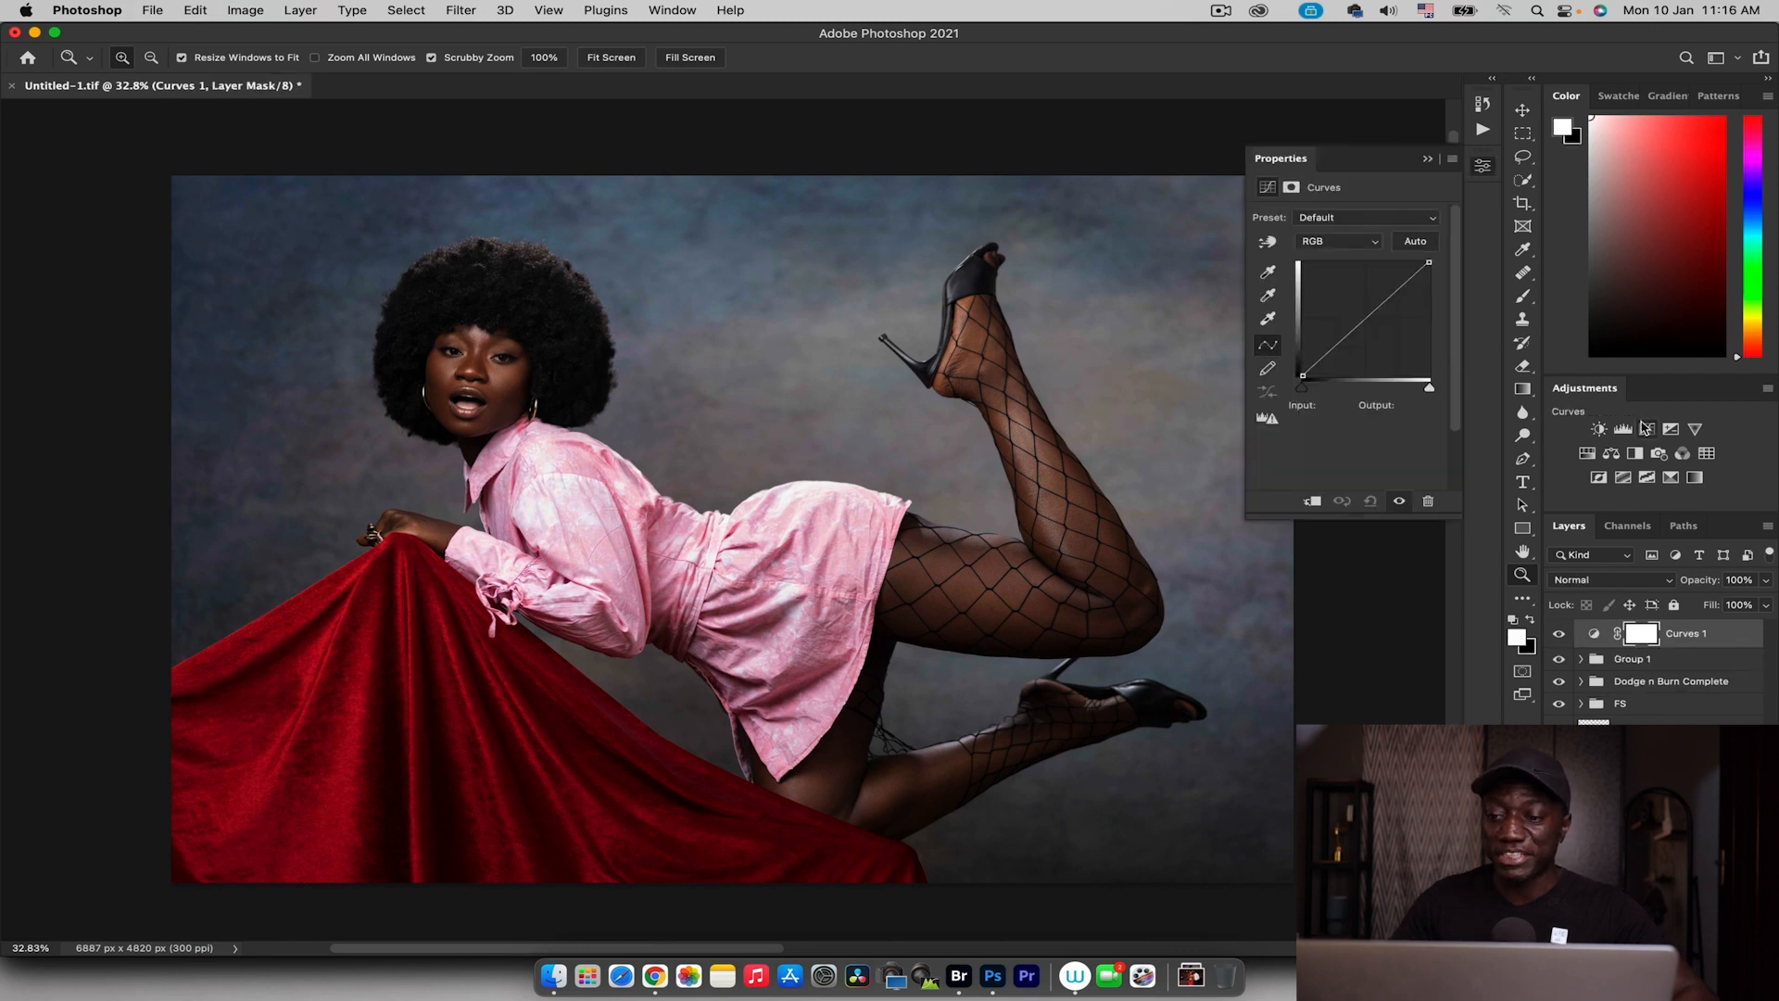
drag(1303, 388, 1308, 389)
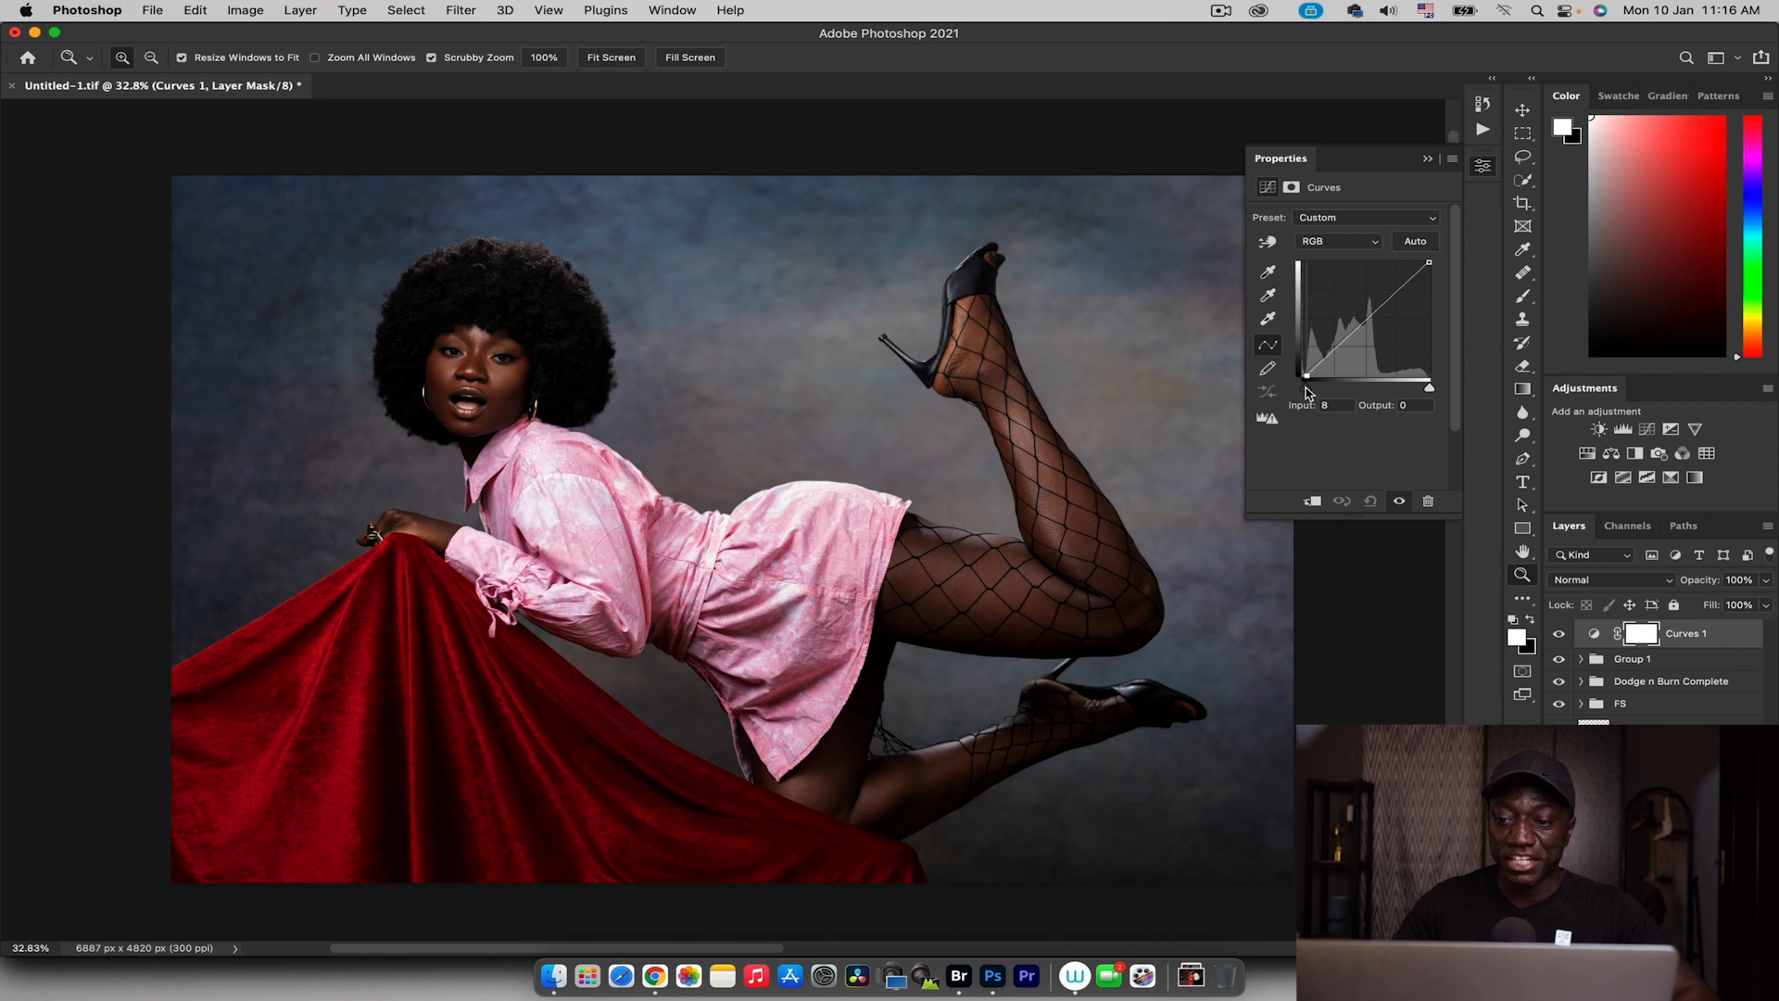
drag(1430, 393, 1426, 390)
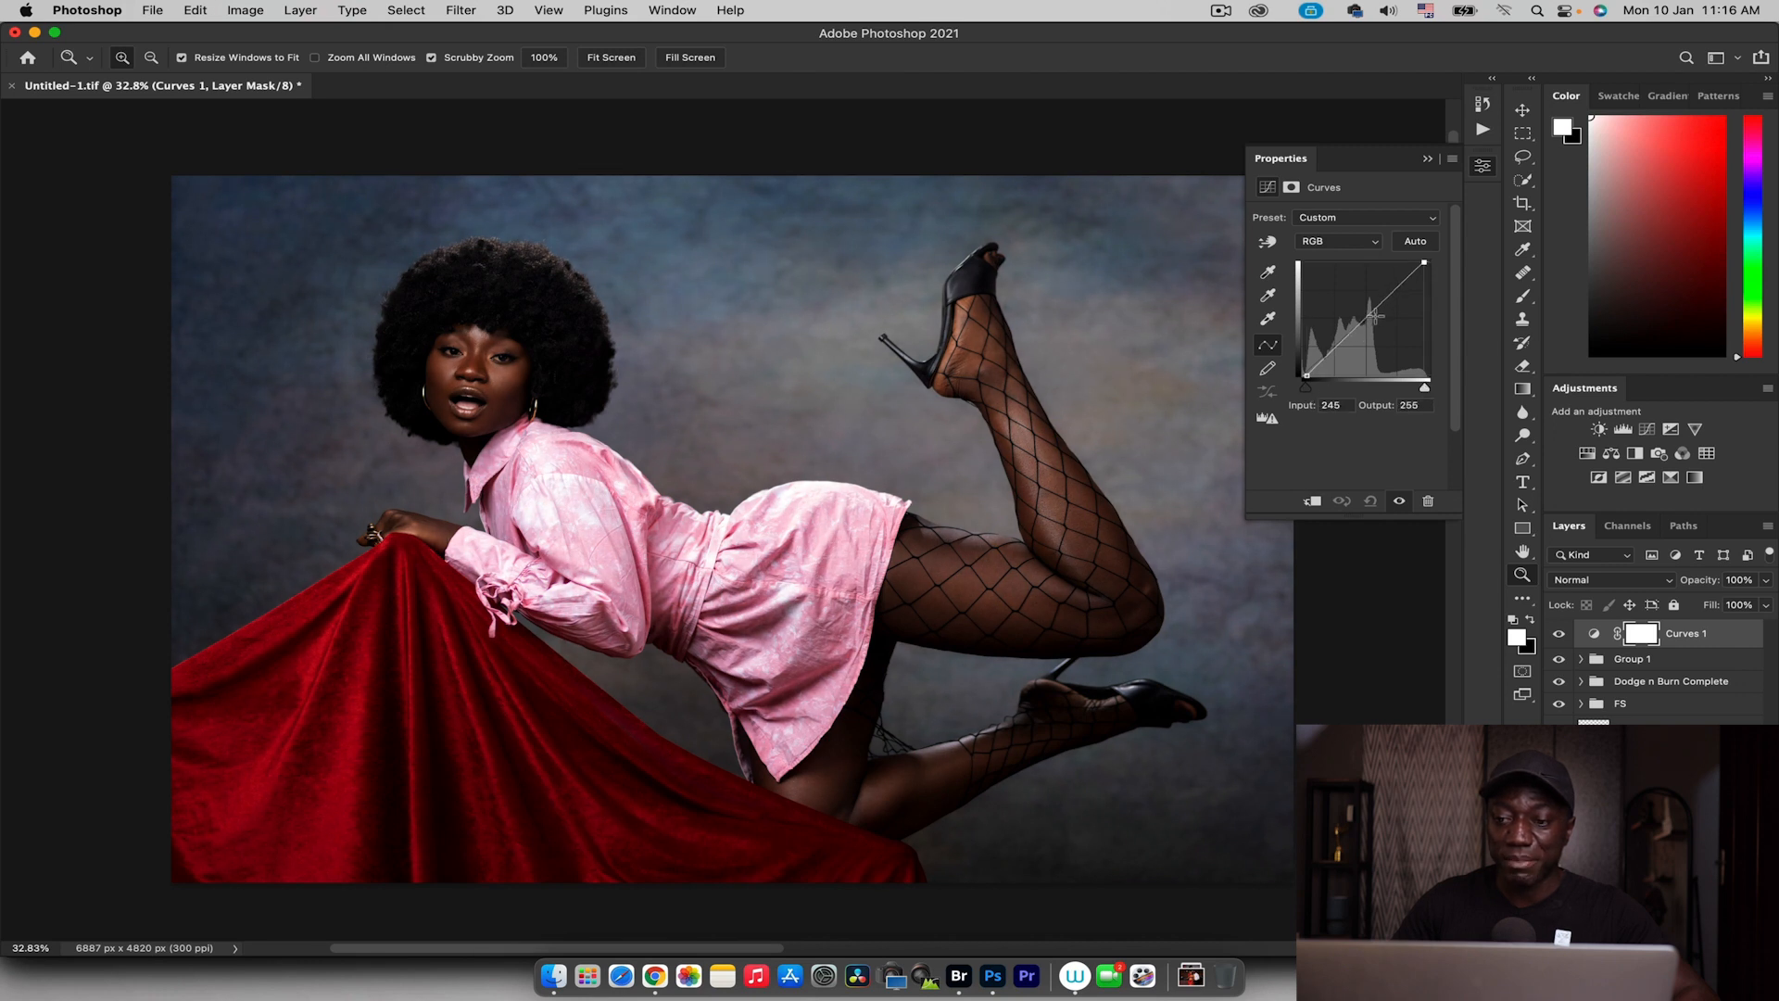
drag(1378, 305, 1379, 301)
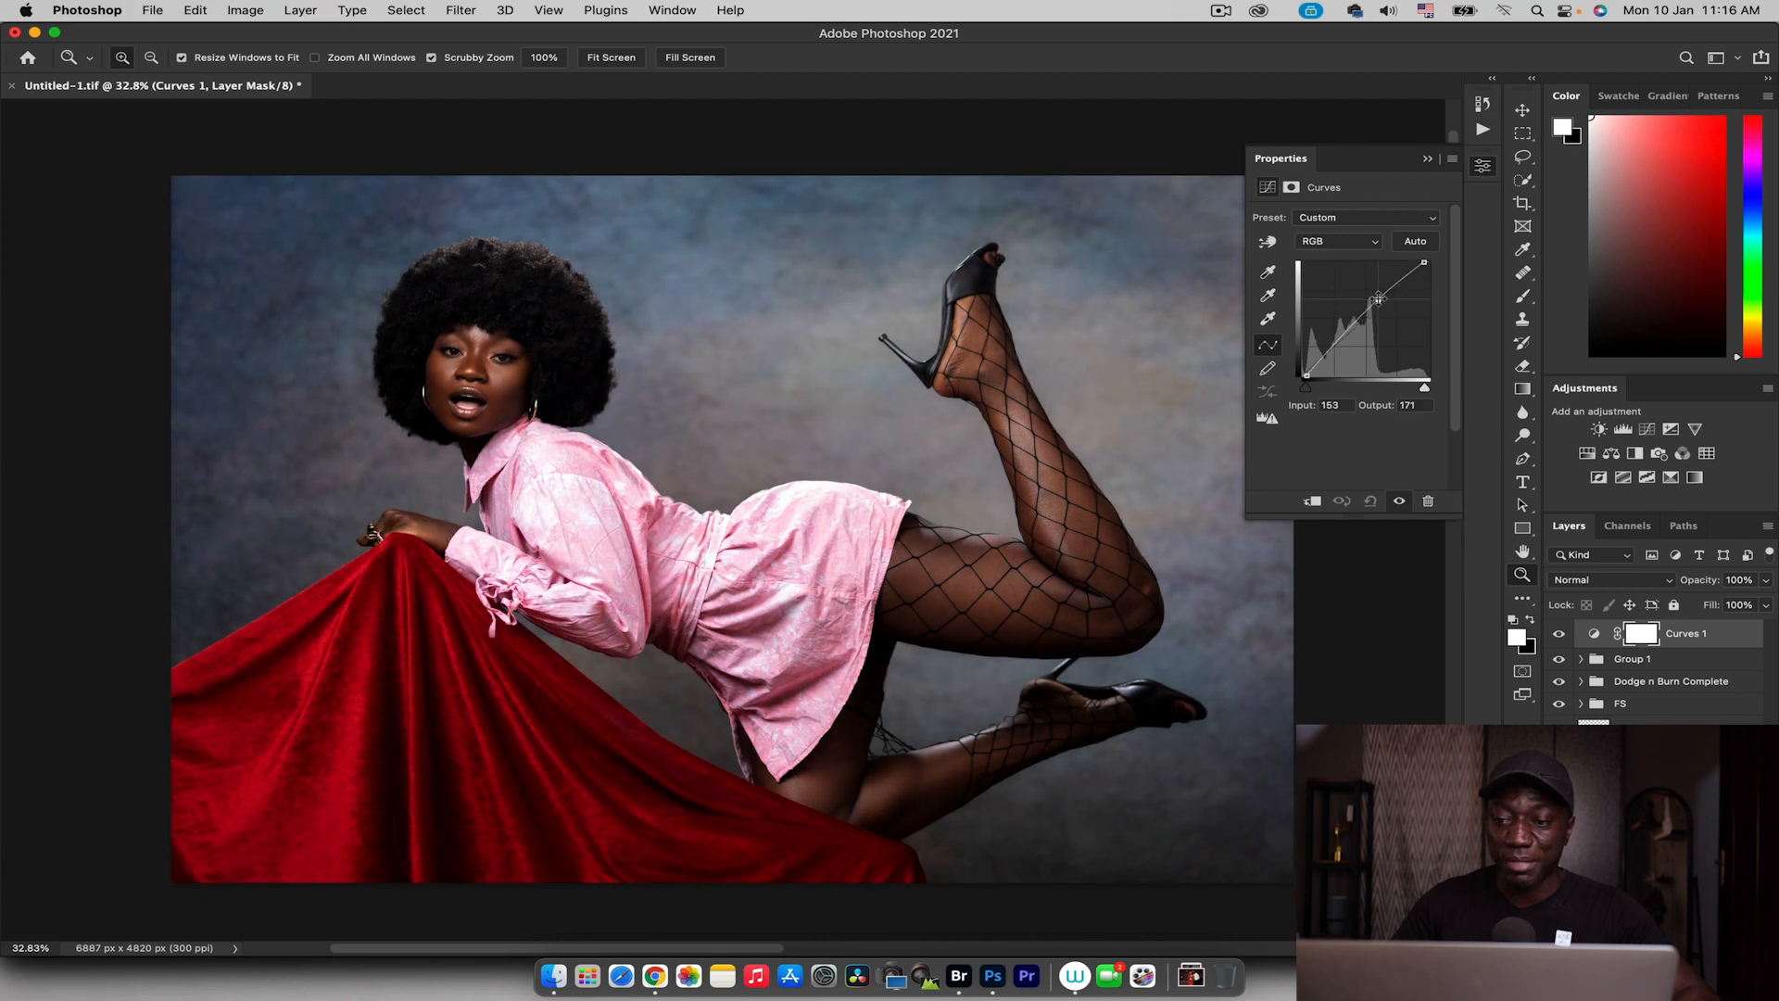
click(1335, 347)
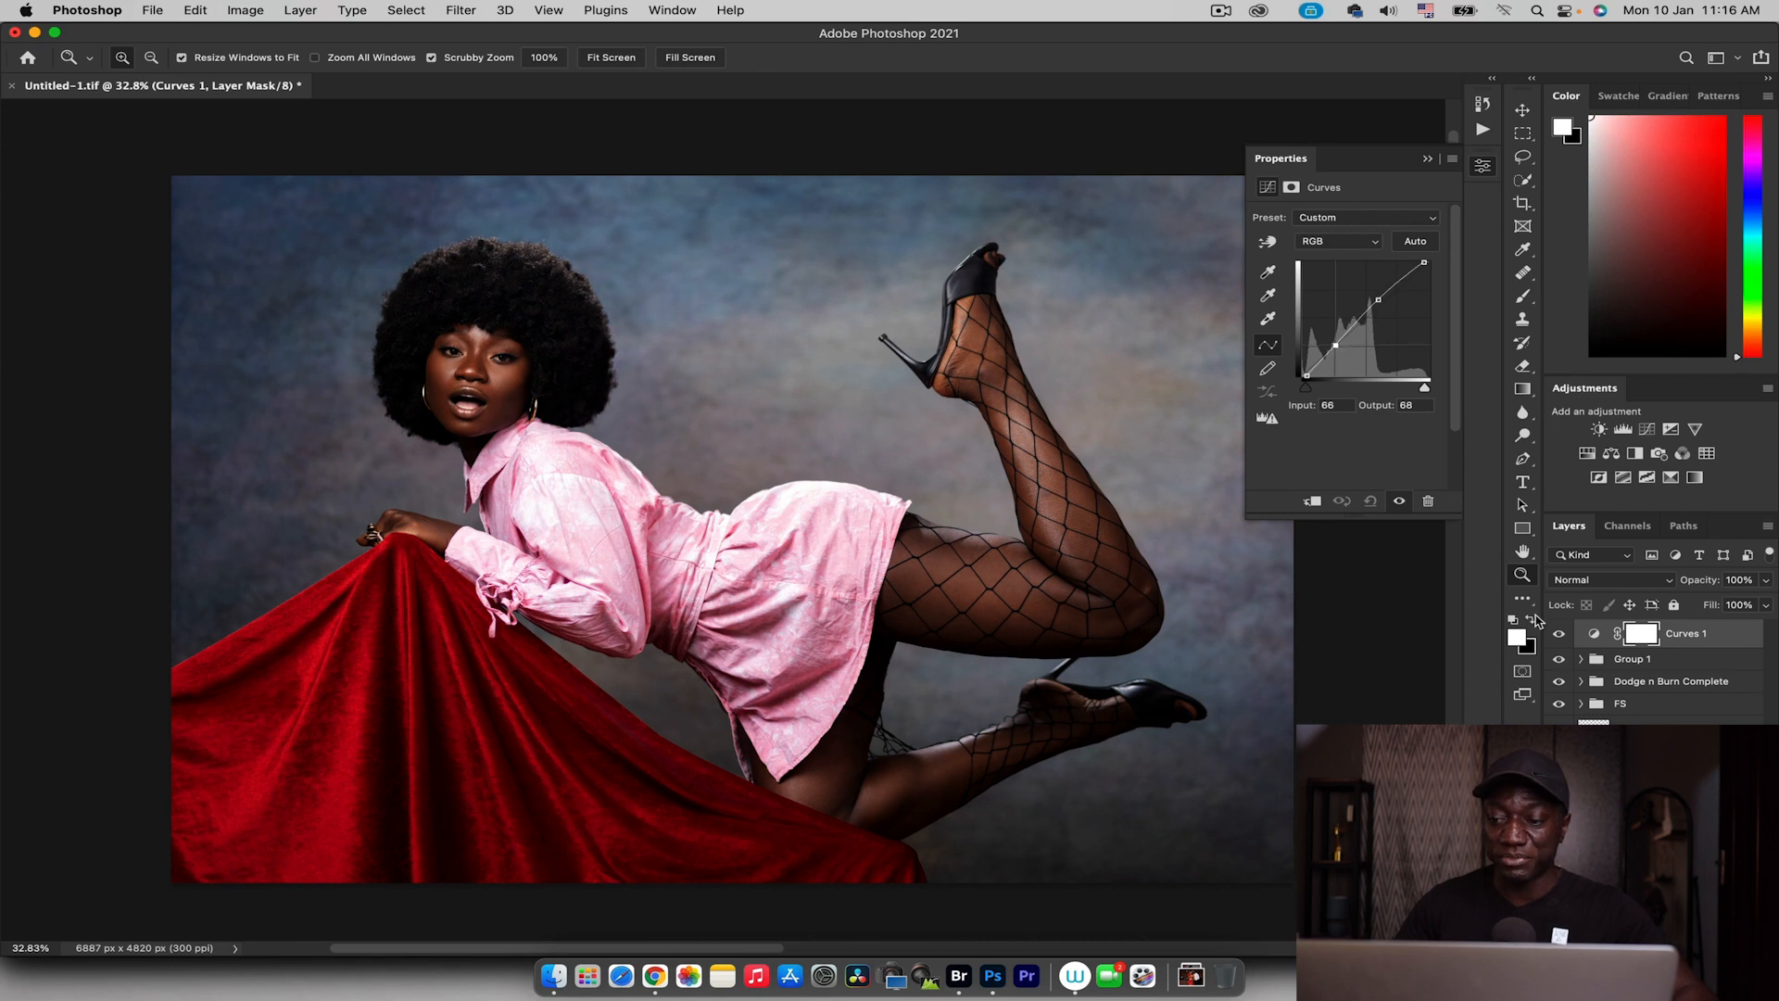
Compare the full image with the Curves adjustment off and on
click(1560, 635)
click(1560, 635)
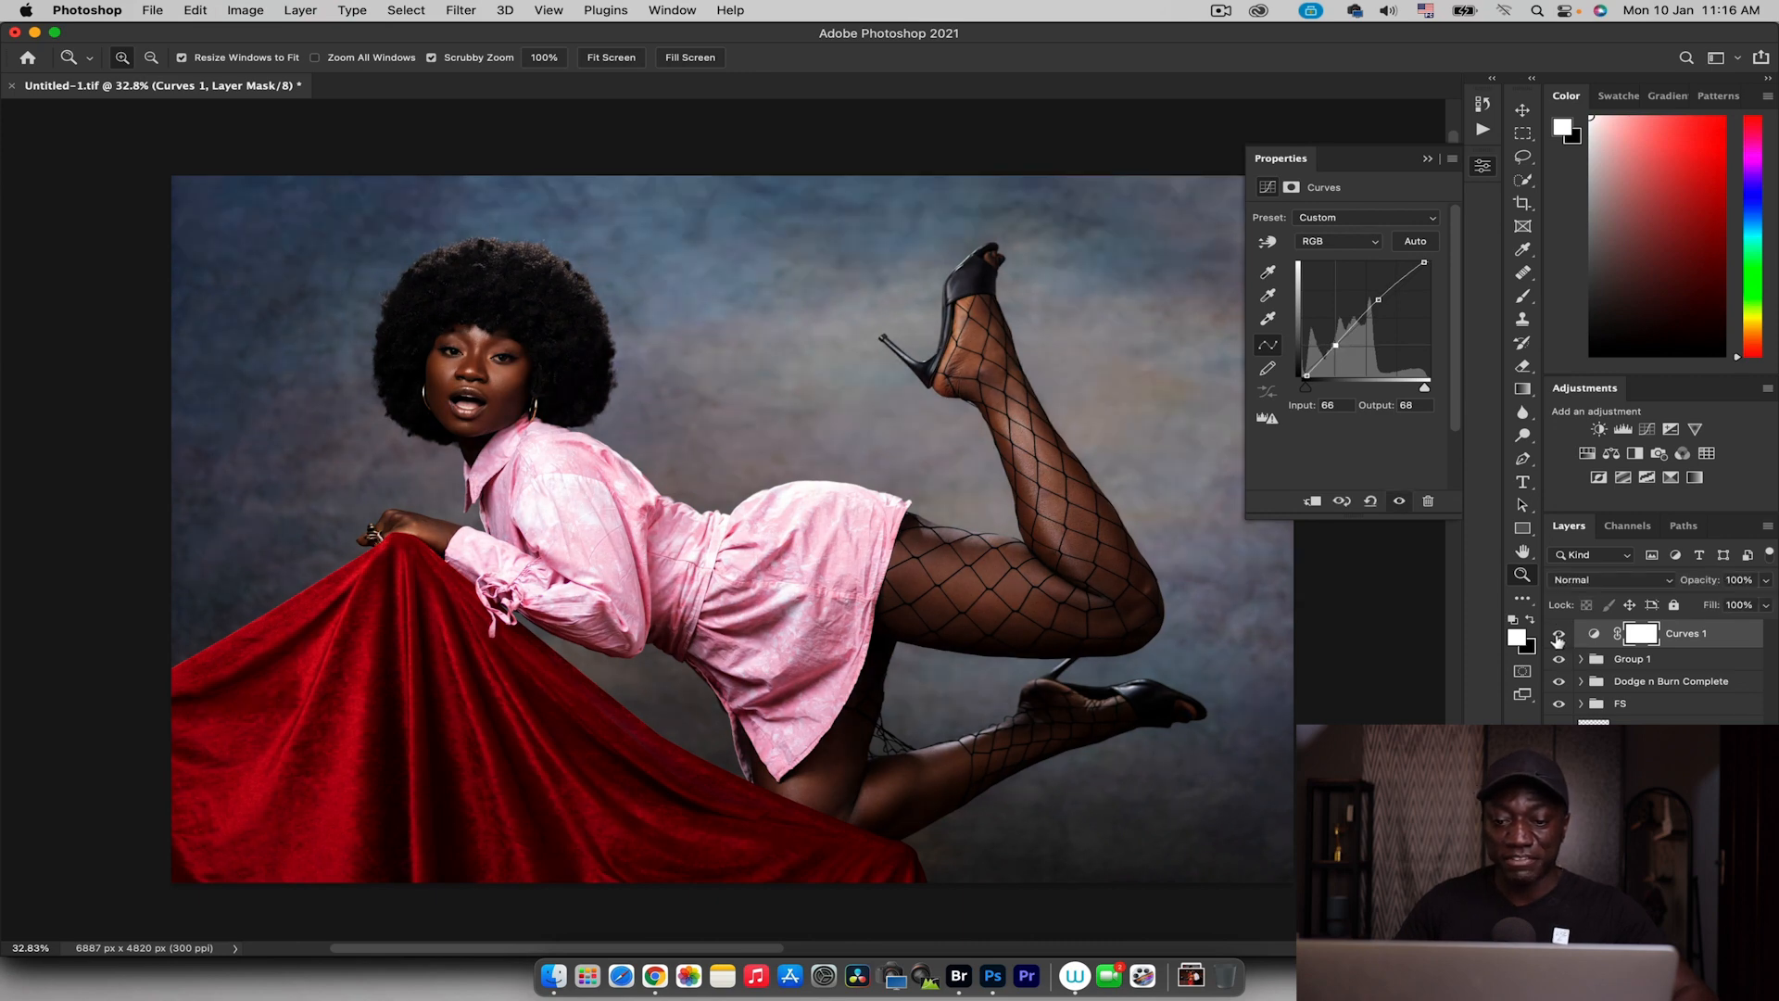
click(1560, 636)
click(1560, 635)
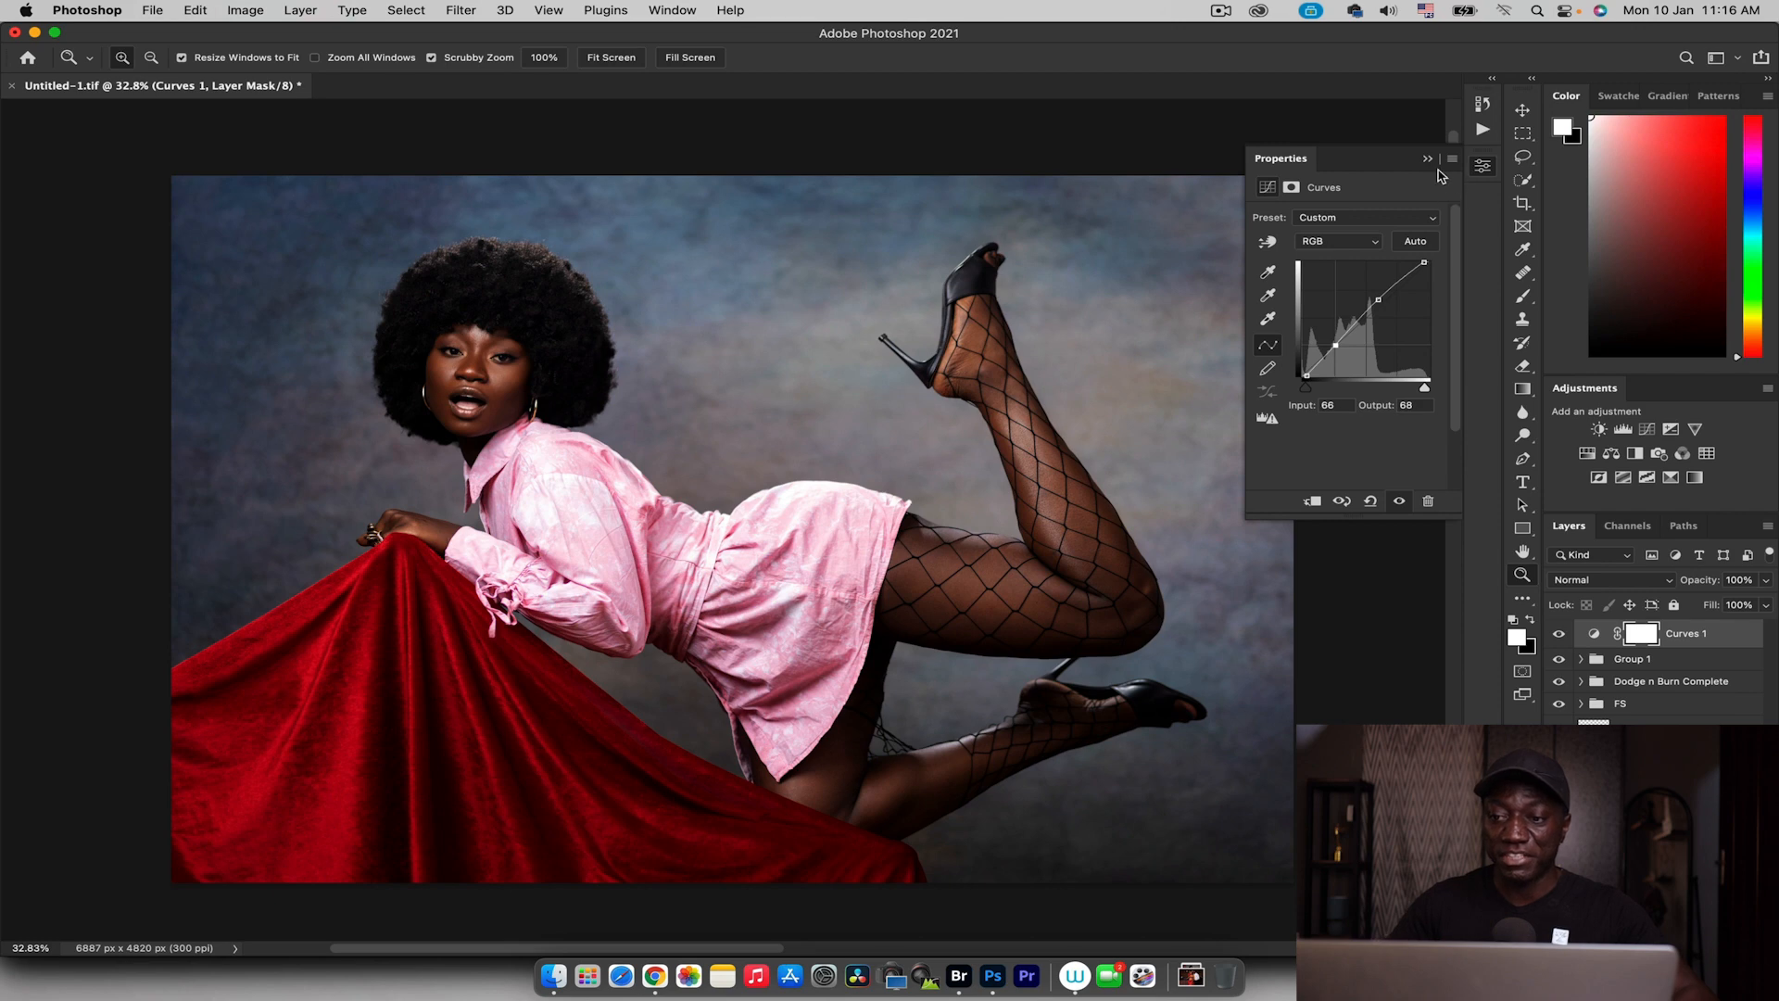
click(1428, 158)
alt+click(803, 341)
drag(803, 341, 835, 337)
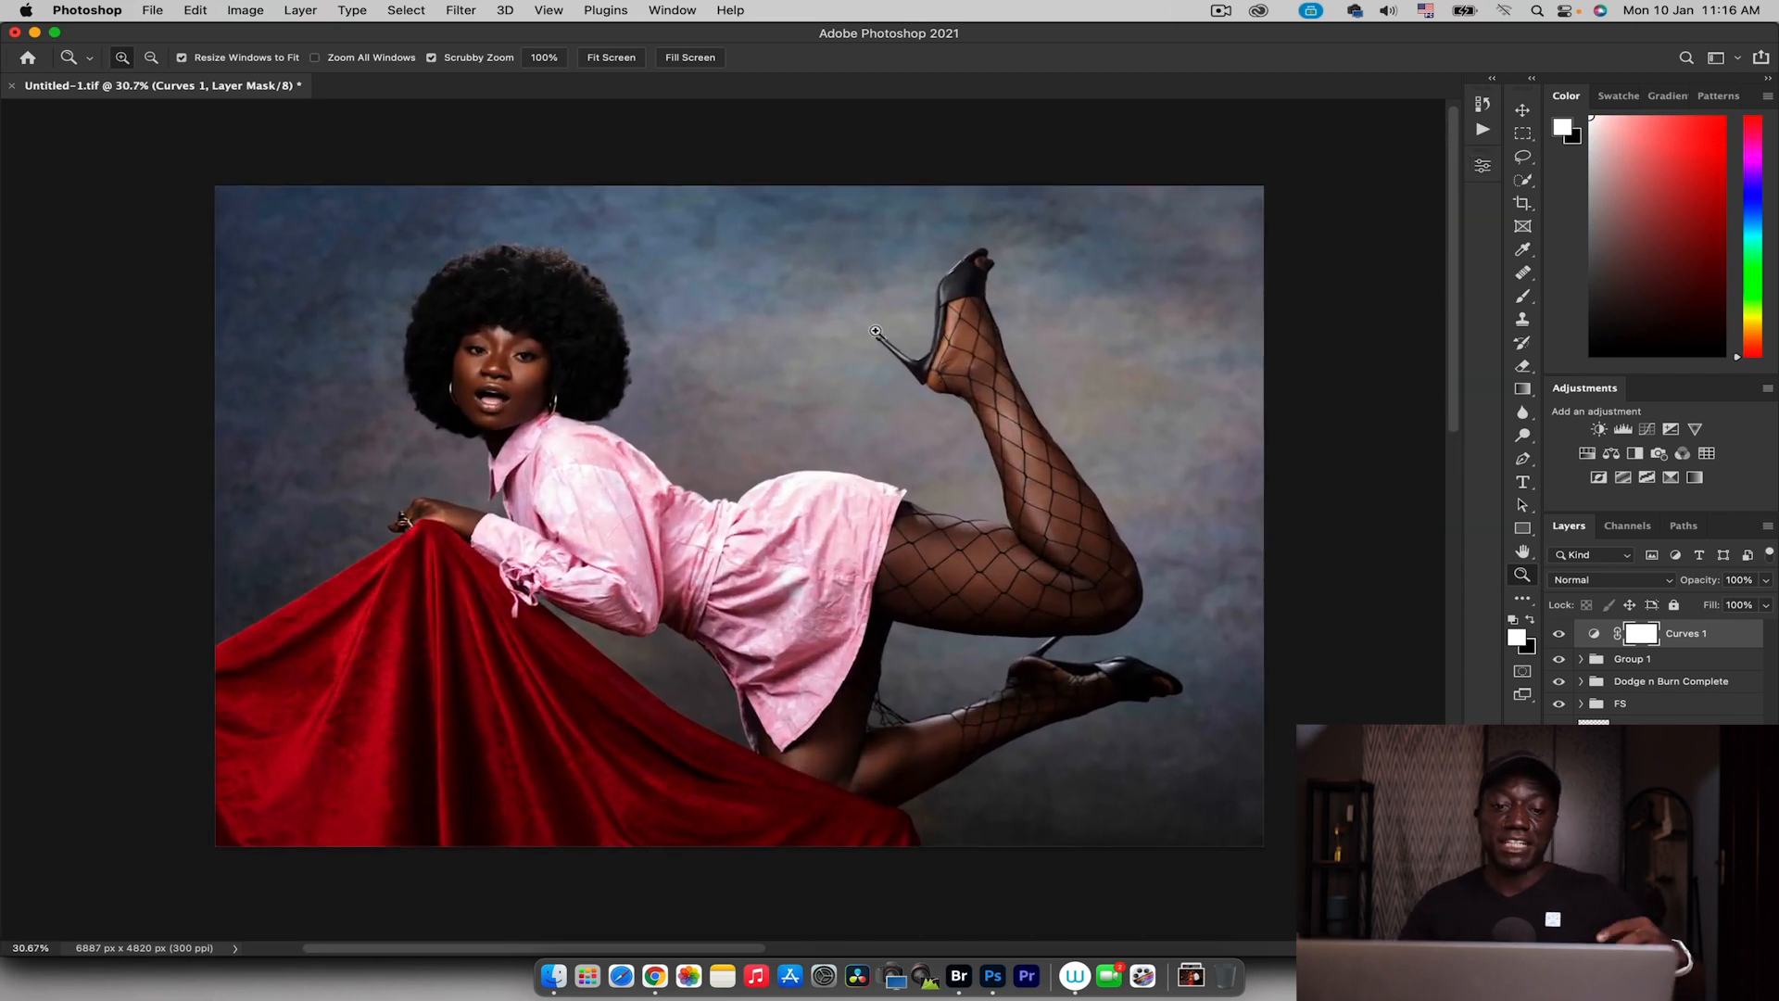
Run the Structure action with a High Pass radius of 64.8 pixels and Soft Light blending at 47% opacity
click(1483, 132)
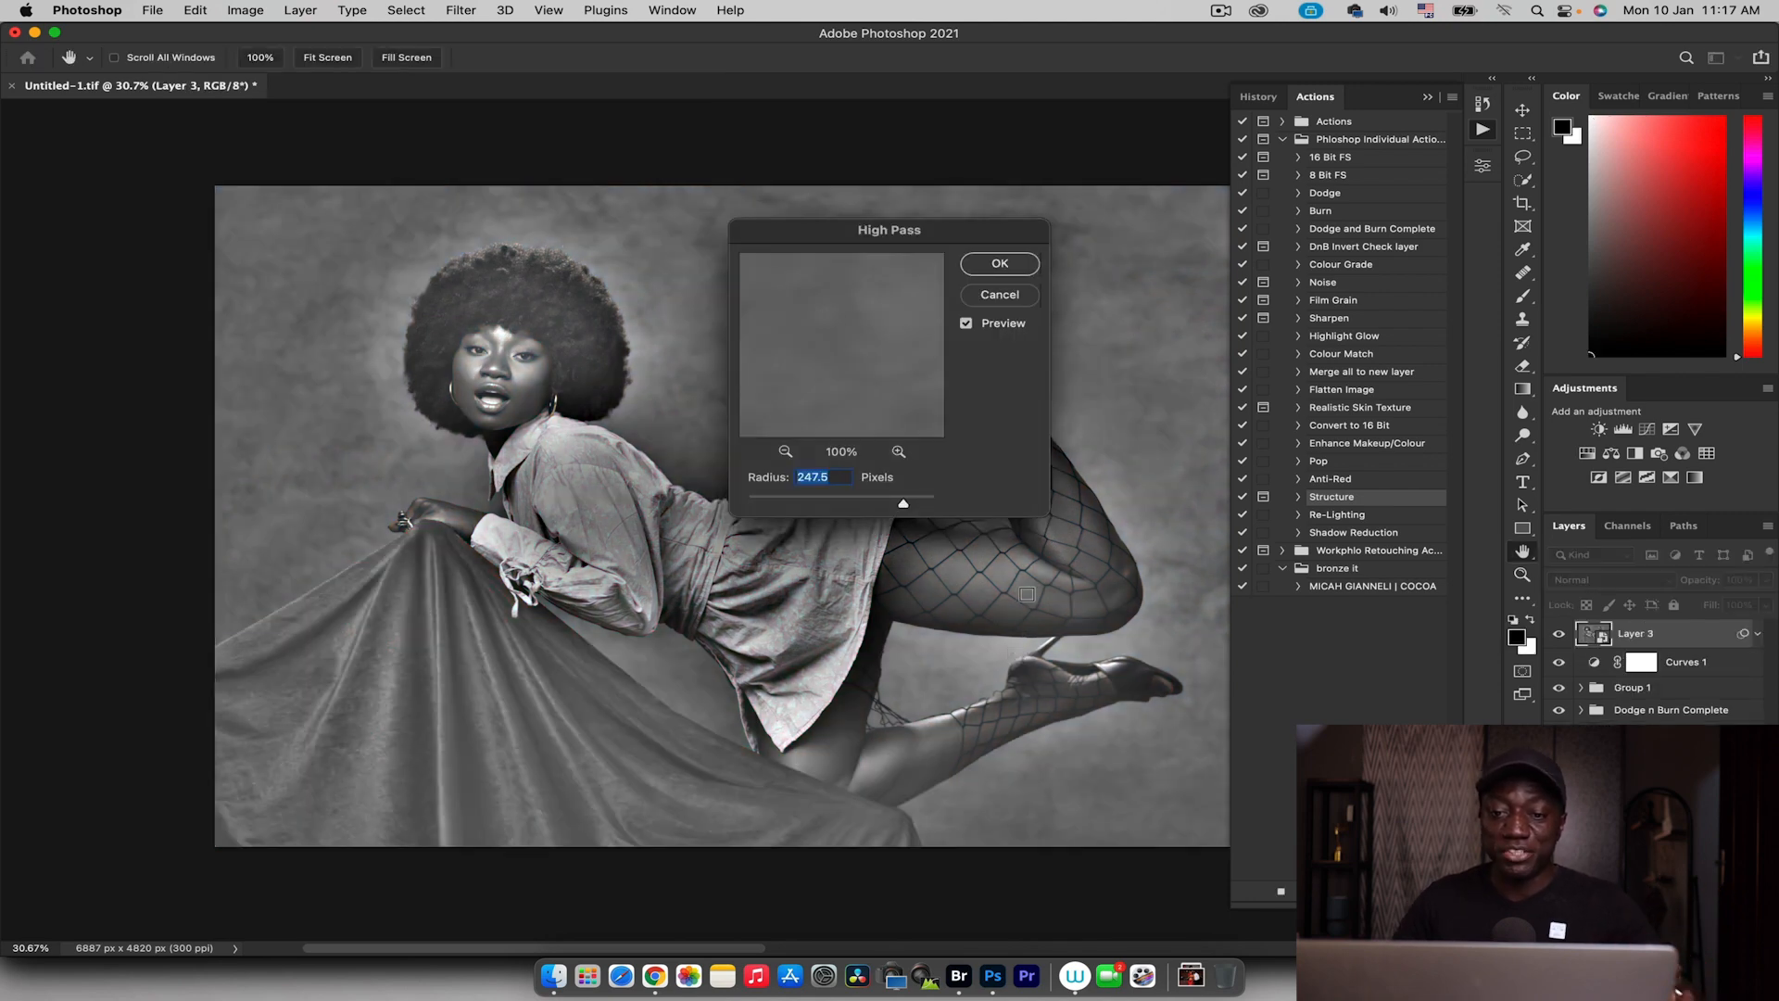
drag(936, 232, 1105, 169)
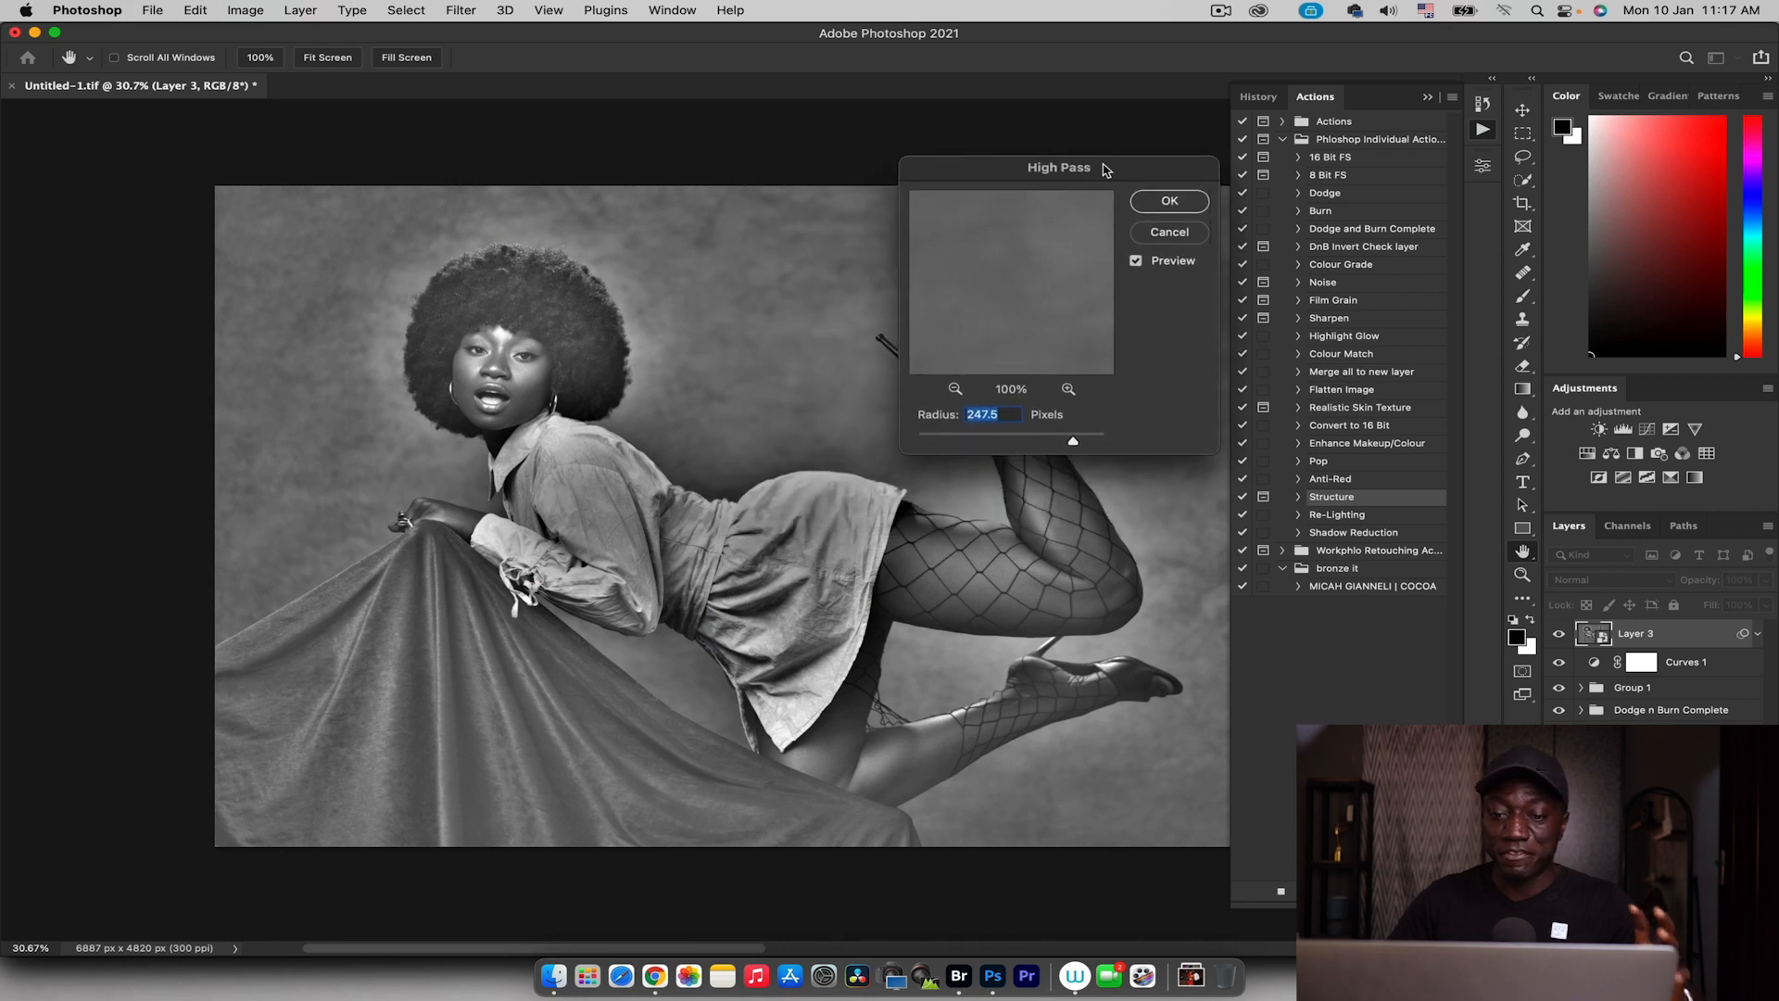
drag(1073, 441, 1027, 439)
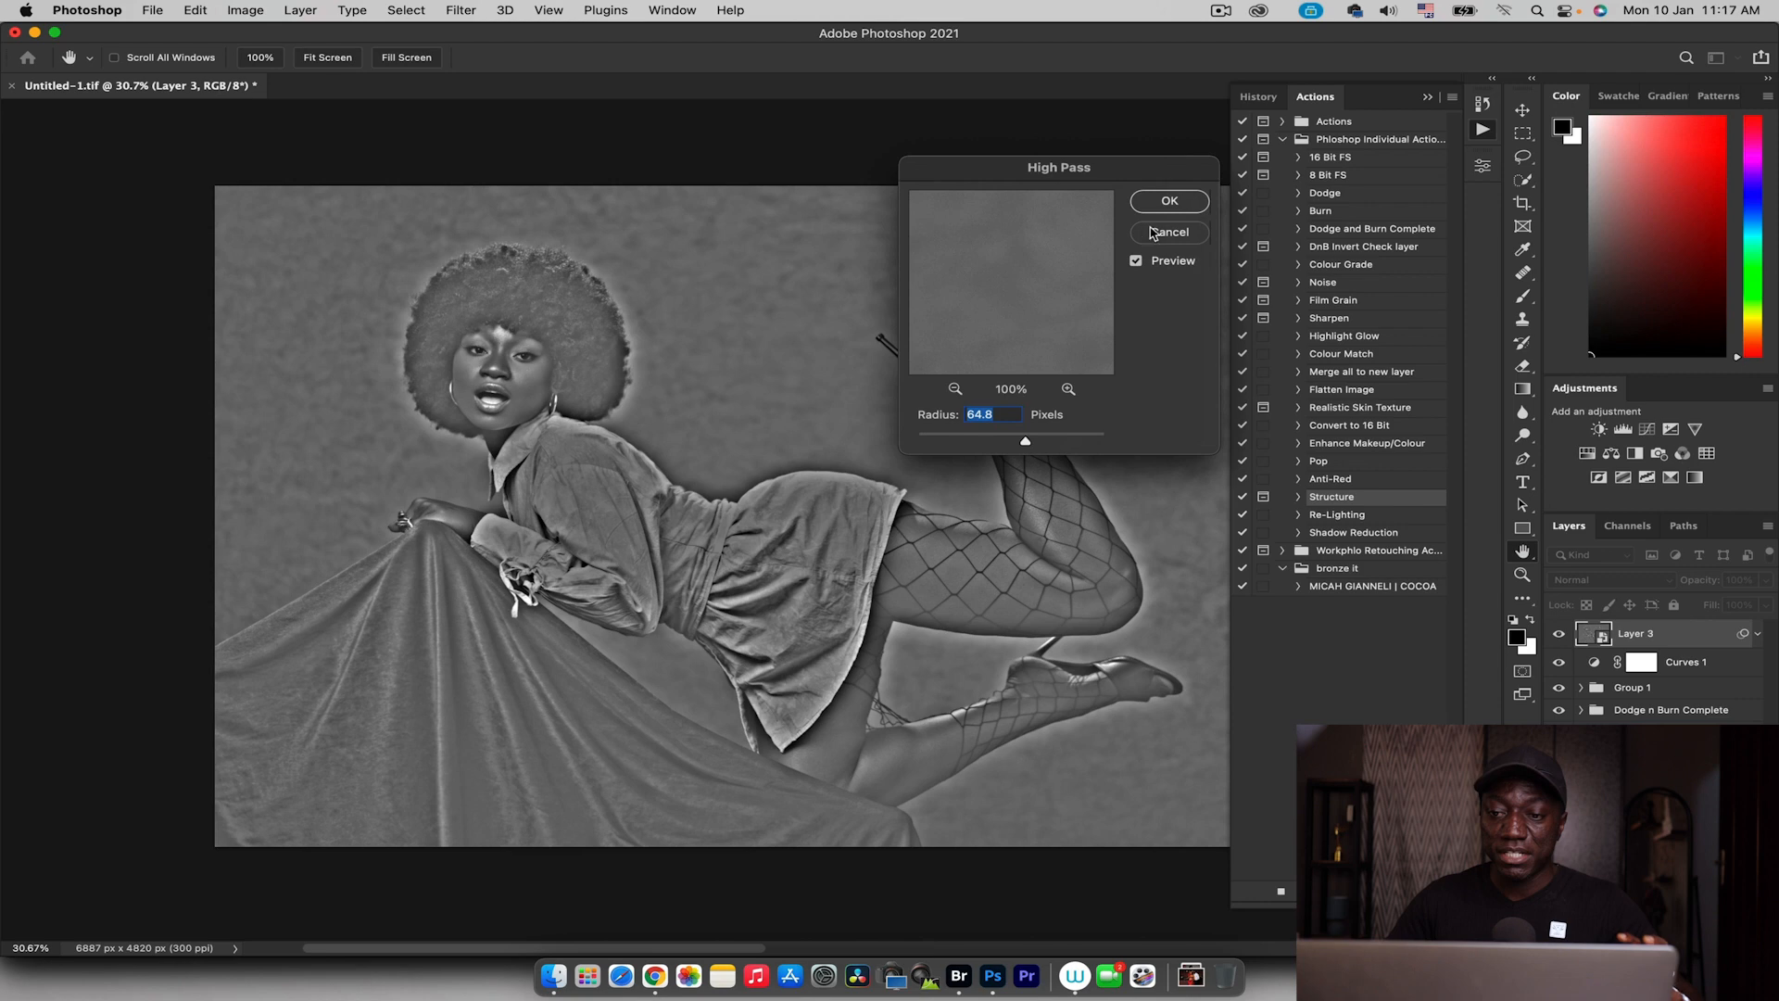
click(1169, 203)
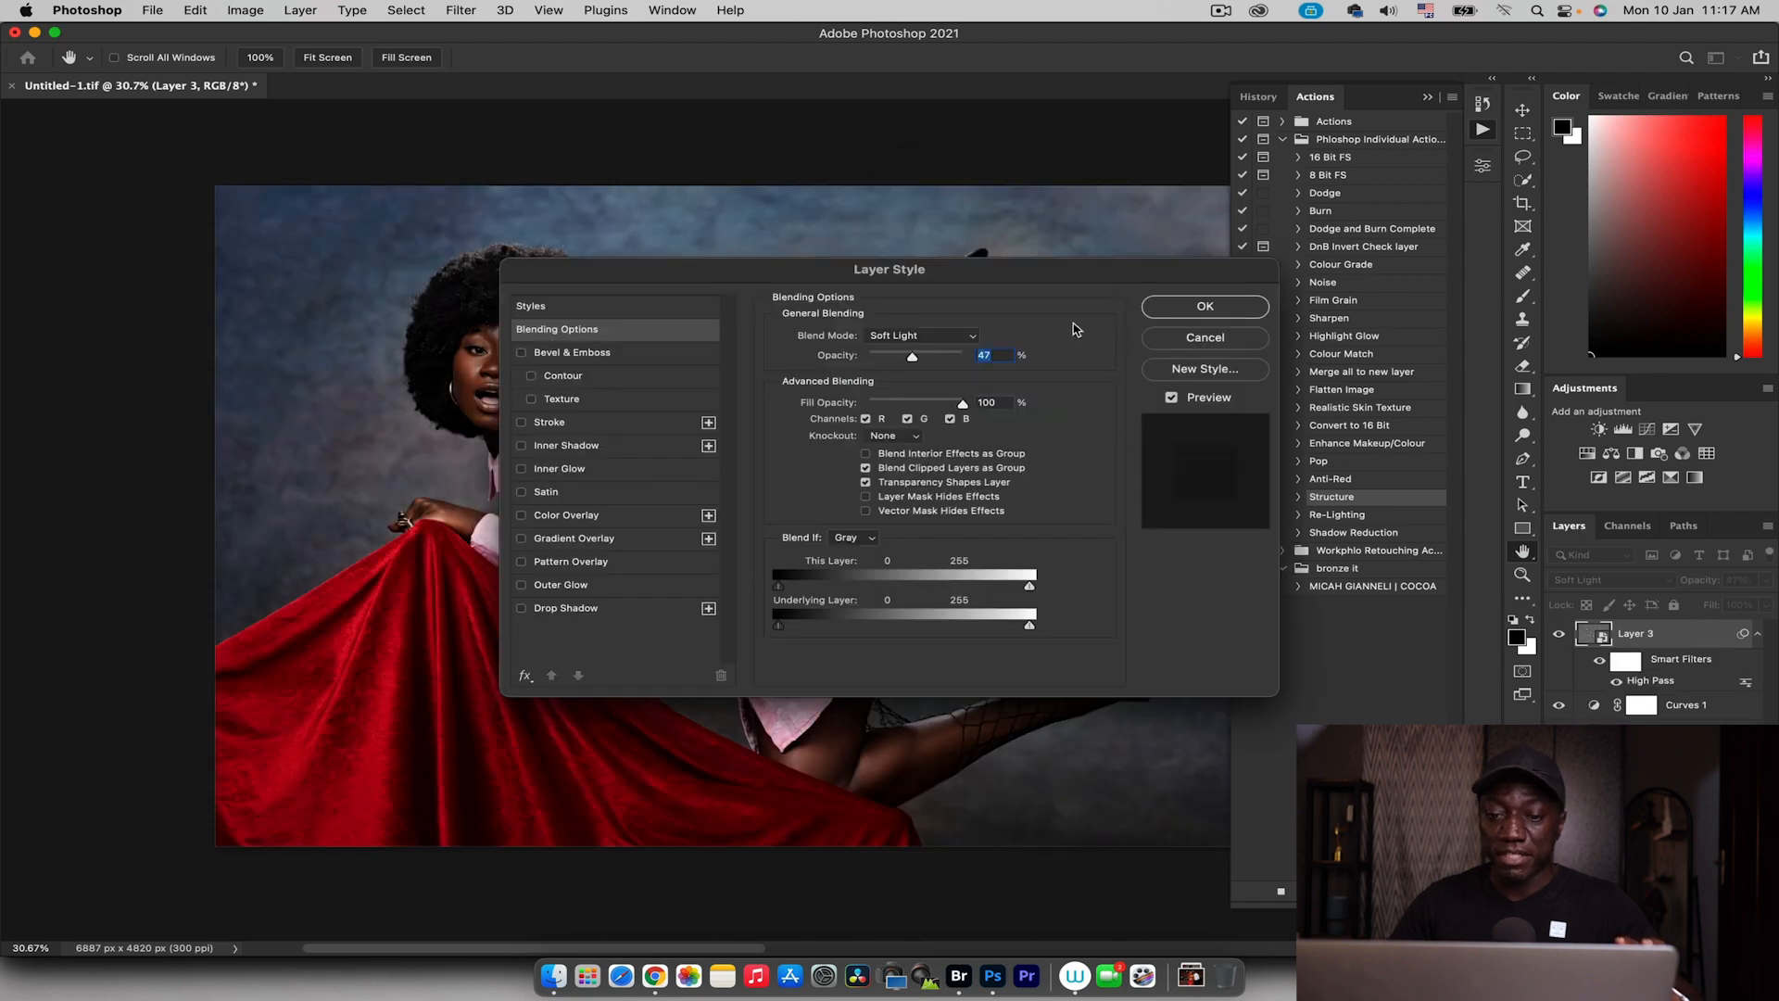
click(1203, 307)
Compare the image with the Structure group off and on, keeping the group collapsed
click(1561, 632)
click(1559, 634)
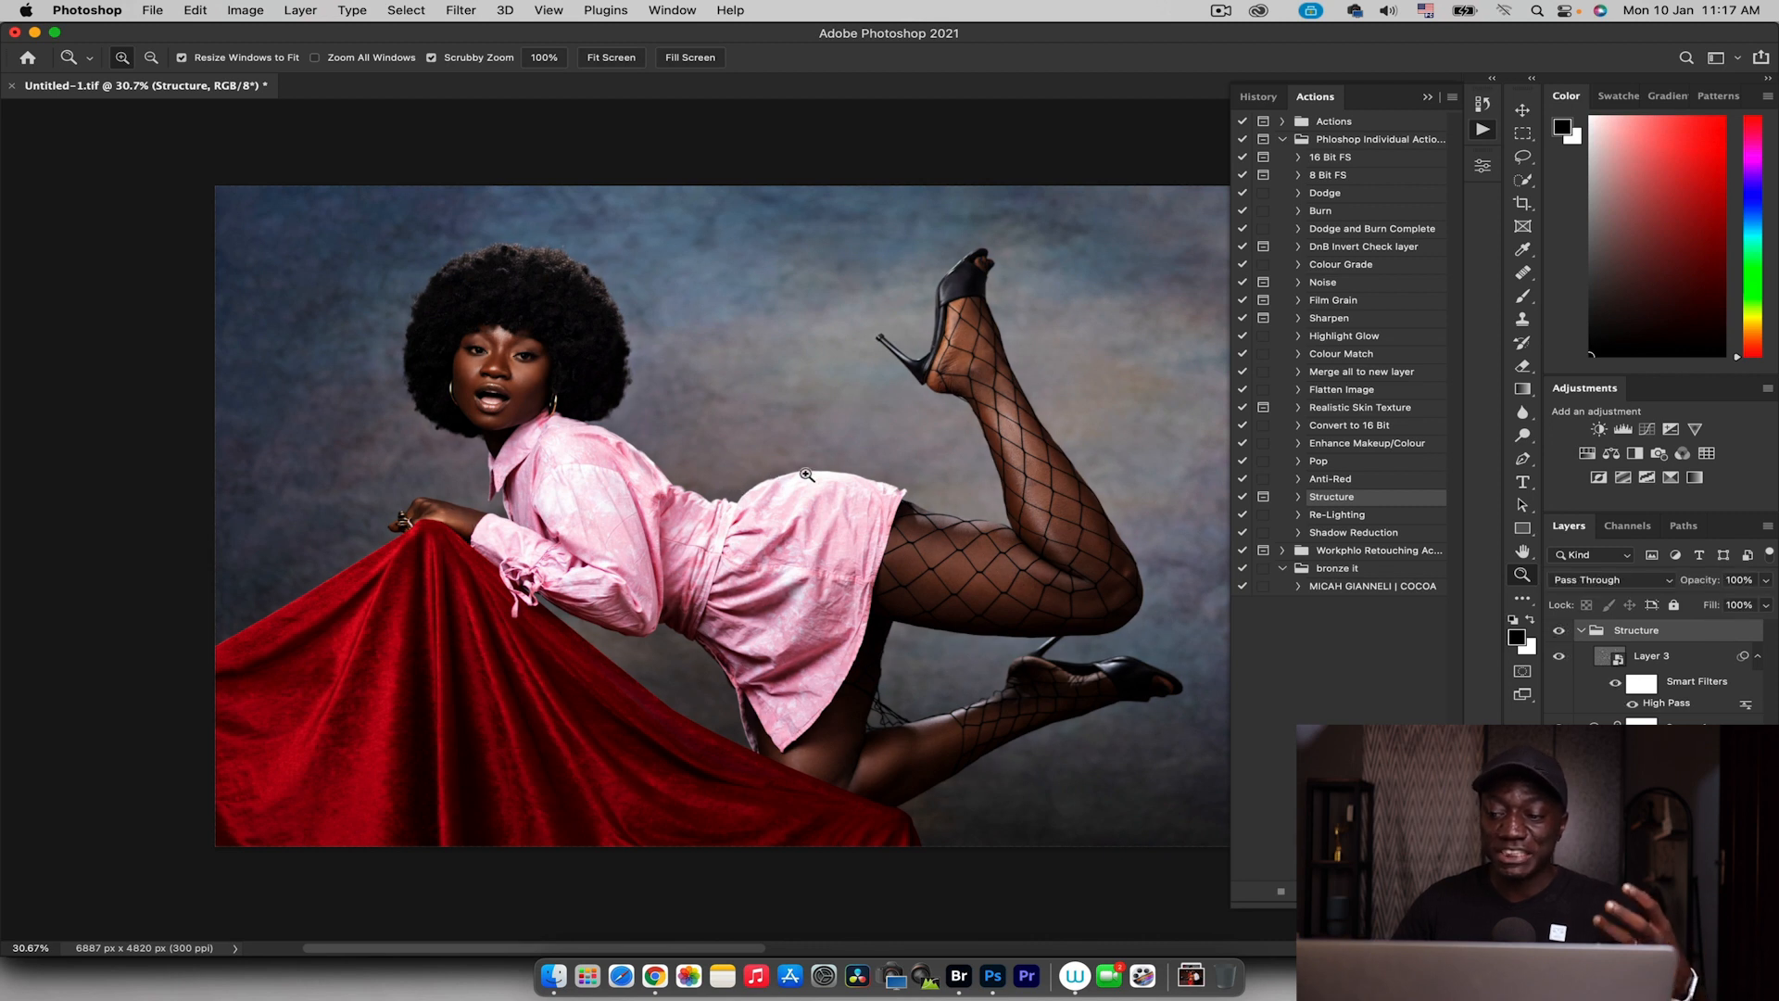
click(1582, 631)
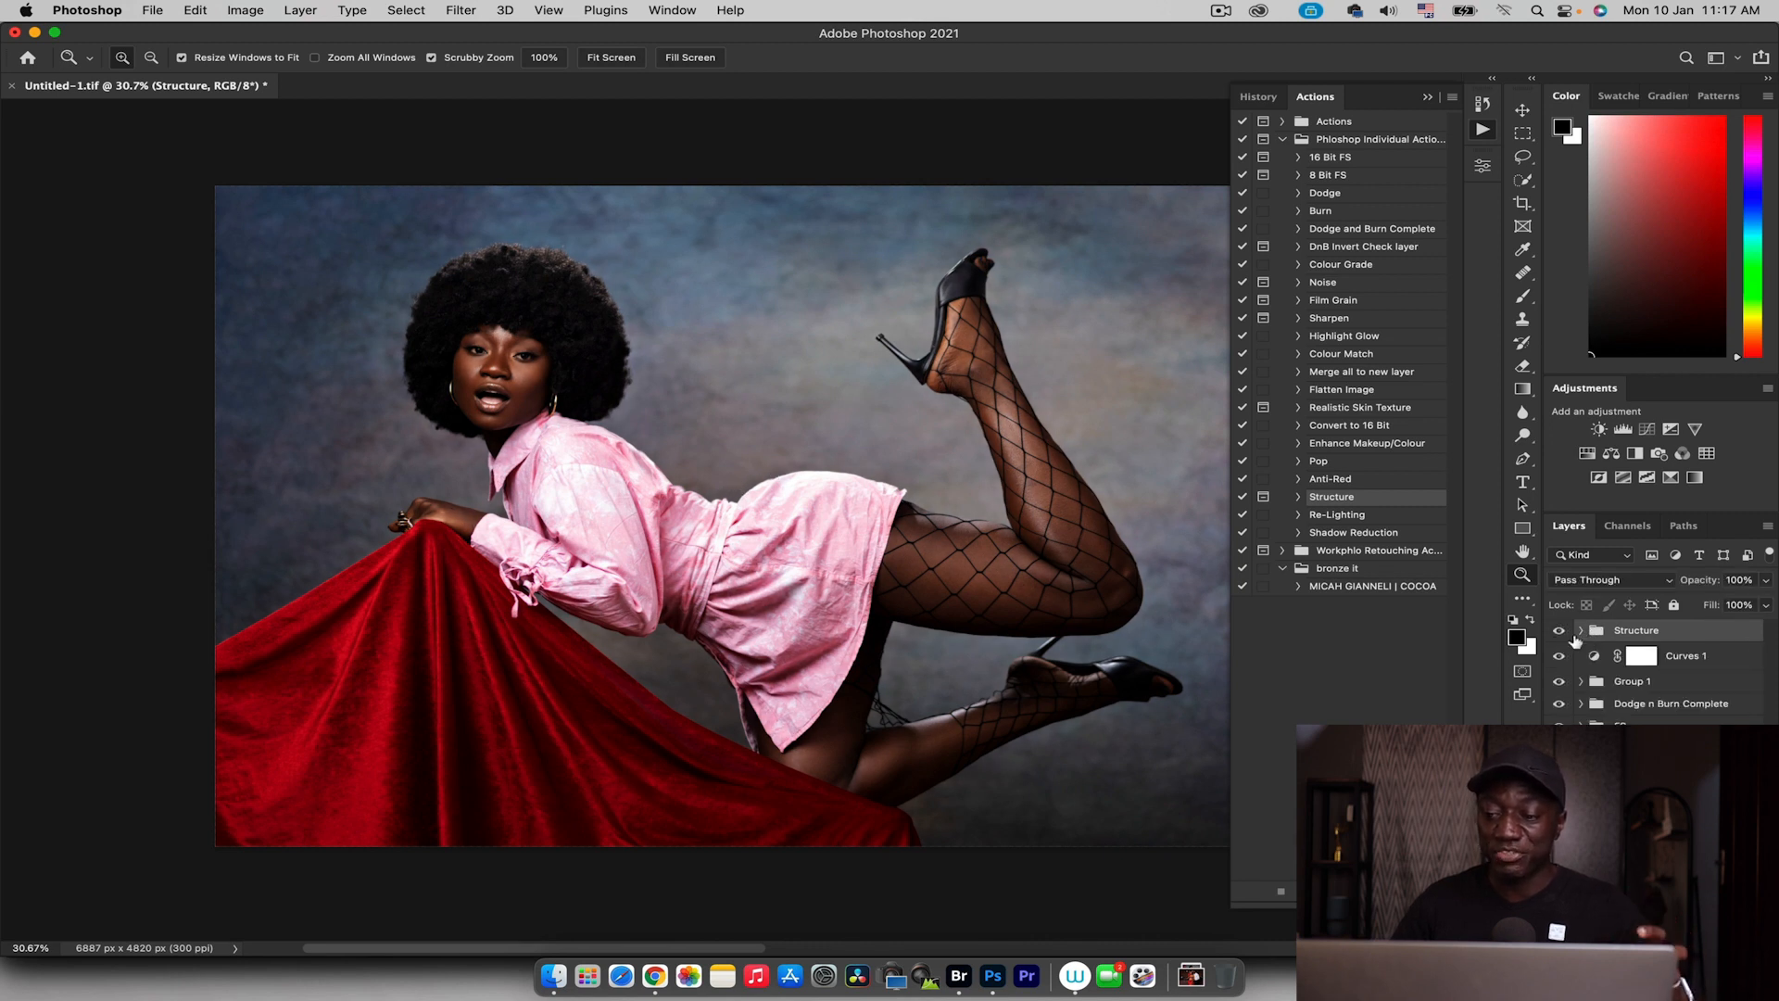
click(1561, 633)
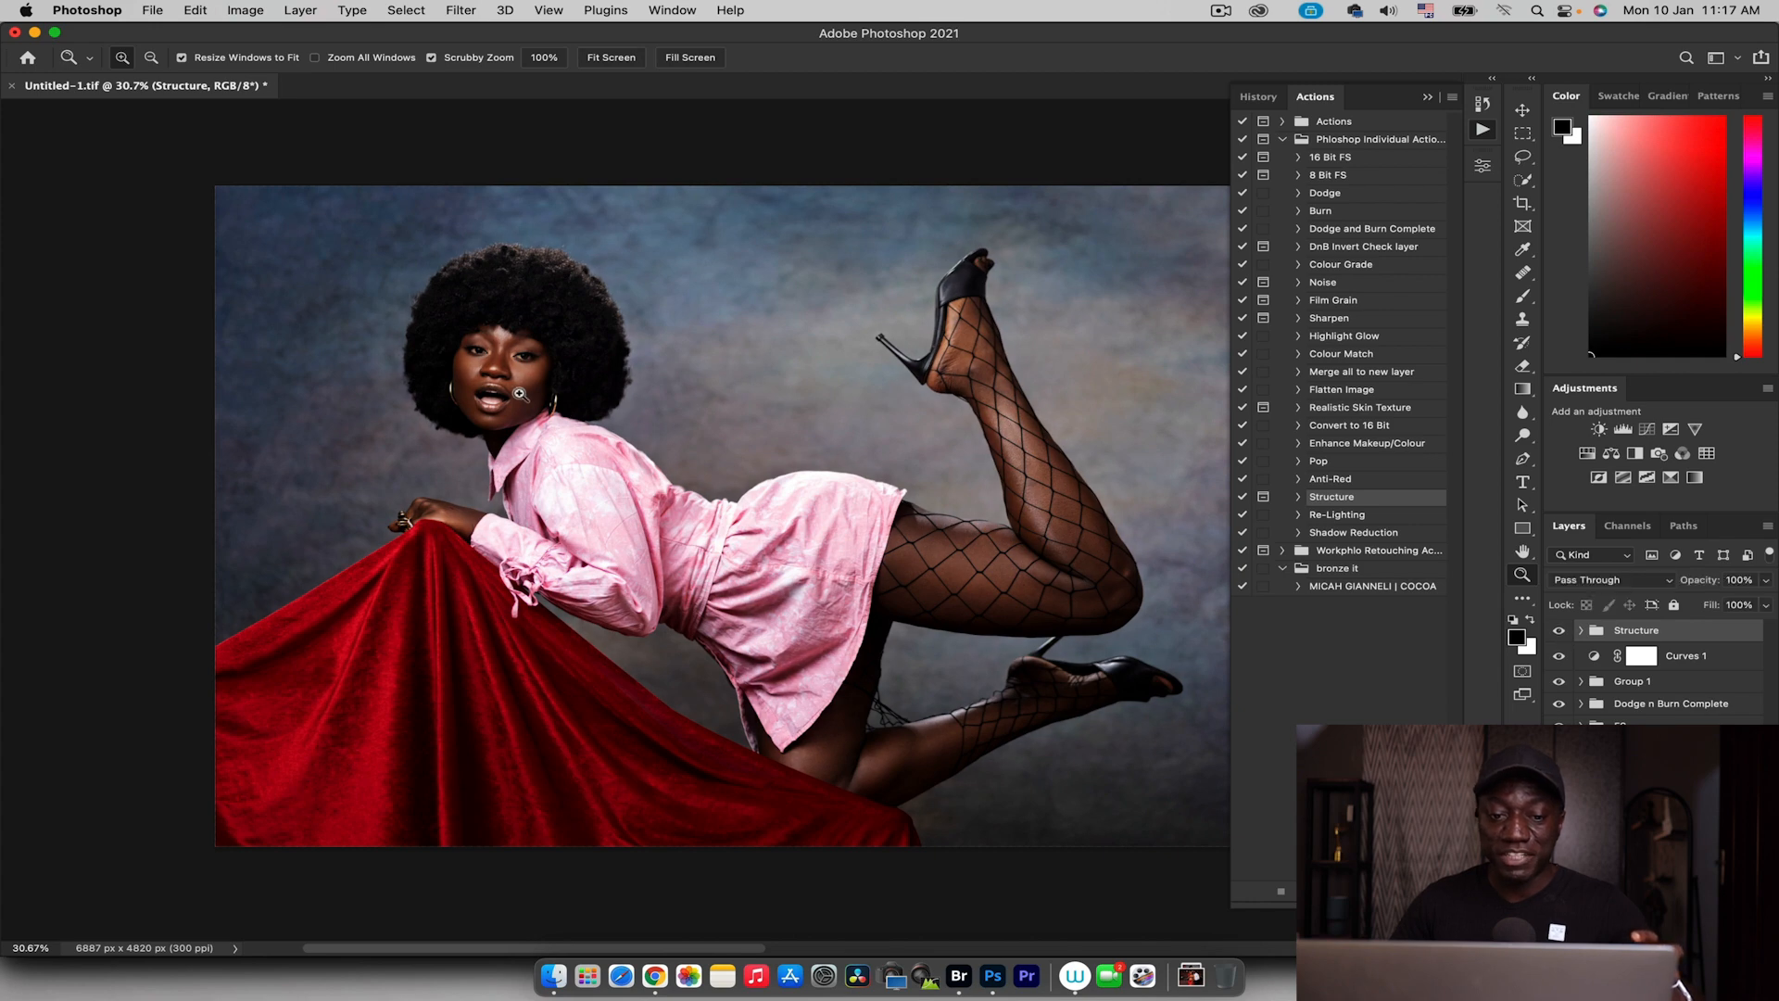
Lower the Structure group's opacity to 17% while checking the face and the figure
drag(517, 389, 607, 384)
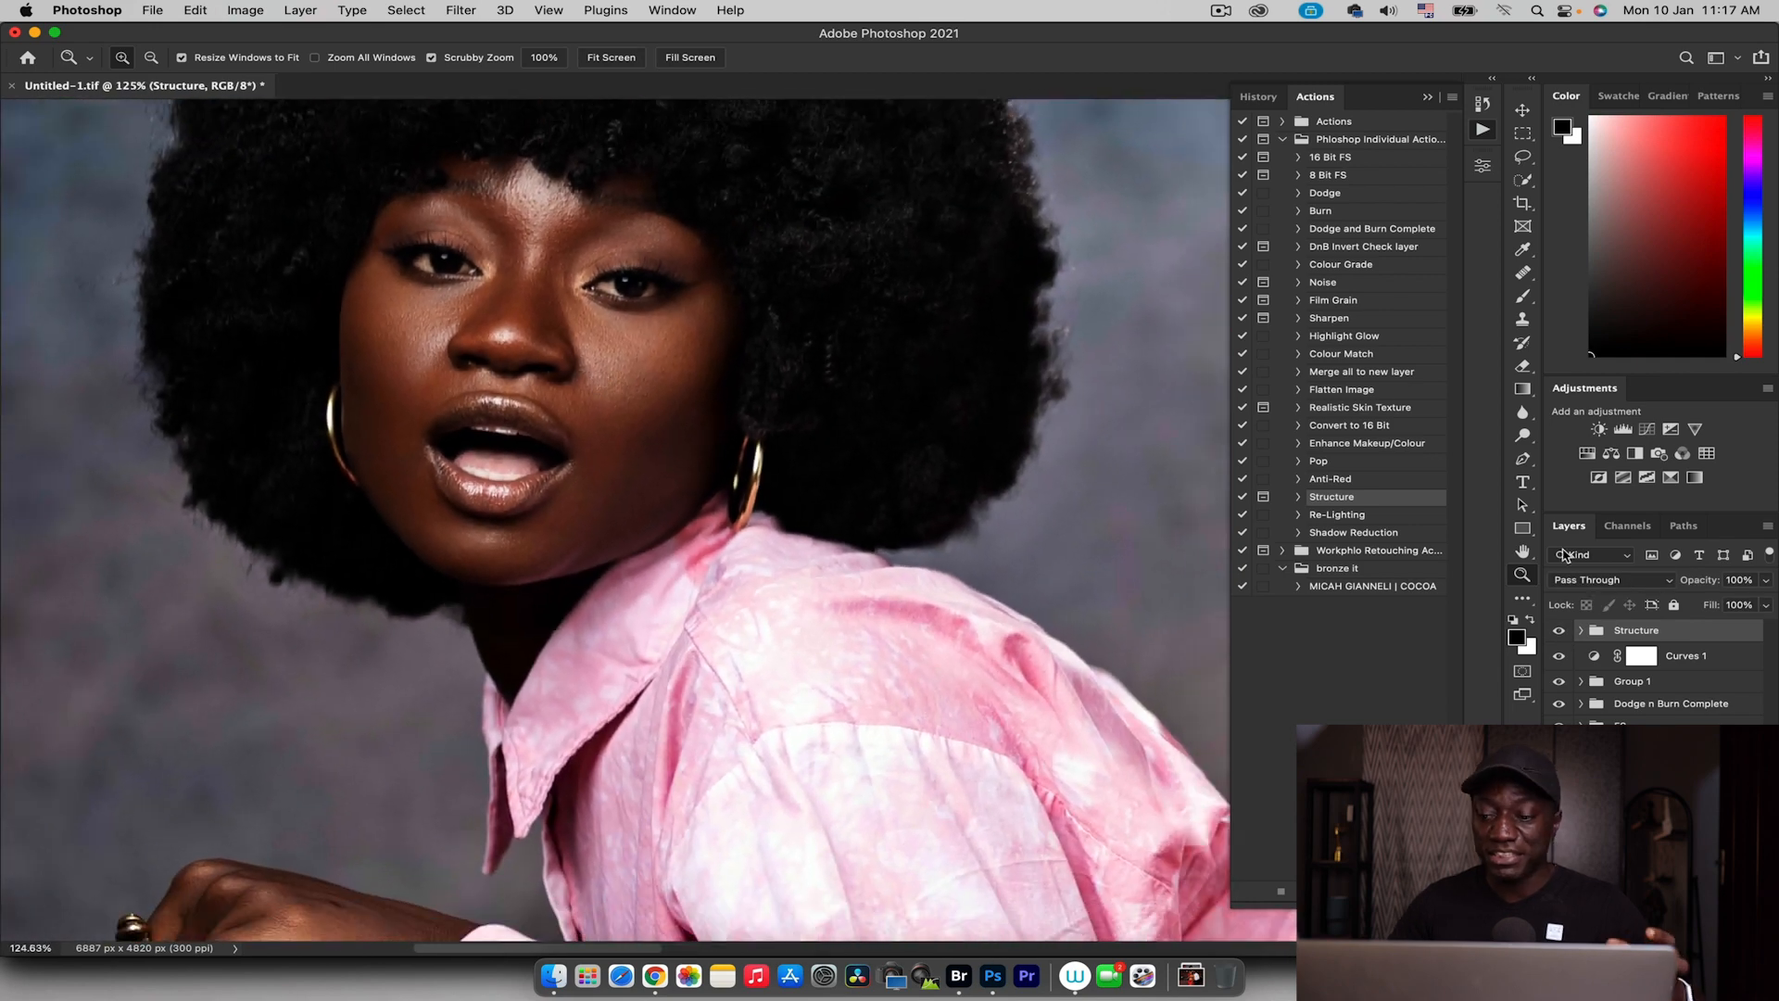
drag(1698, 586, 1624, 595)
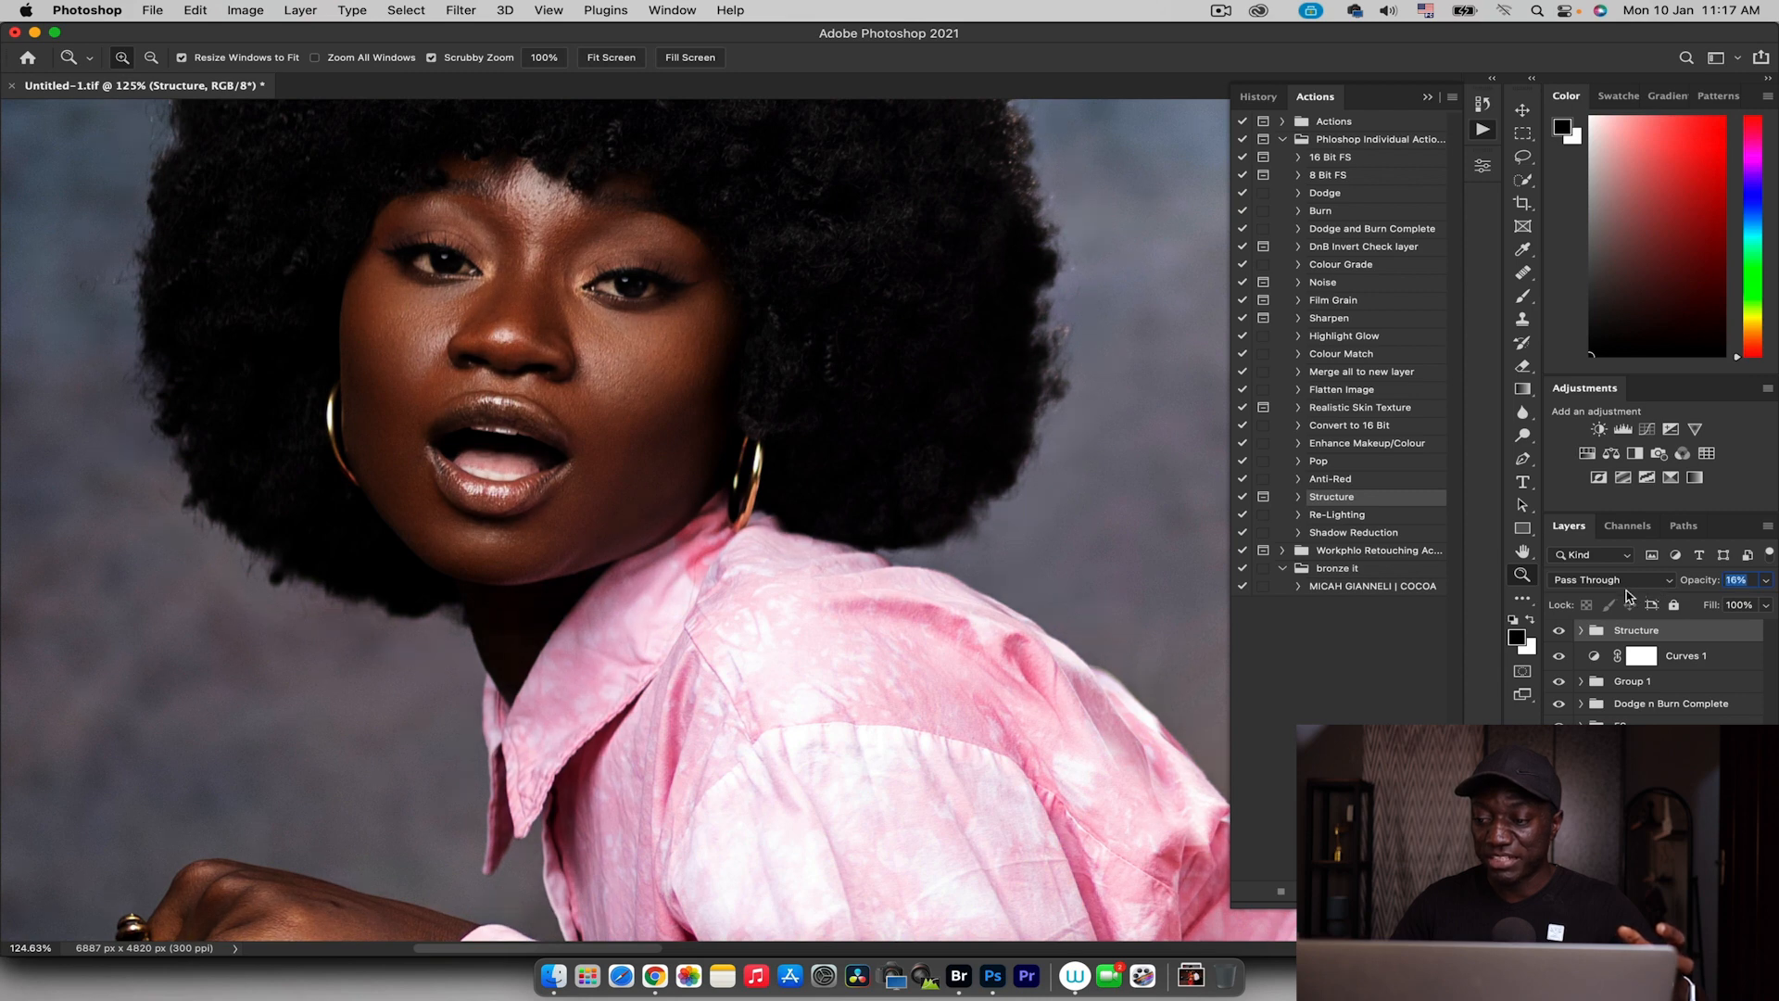
click(1581, 630)
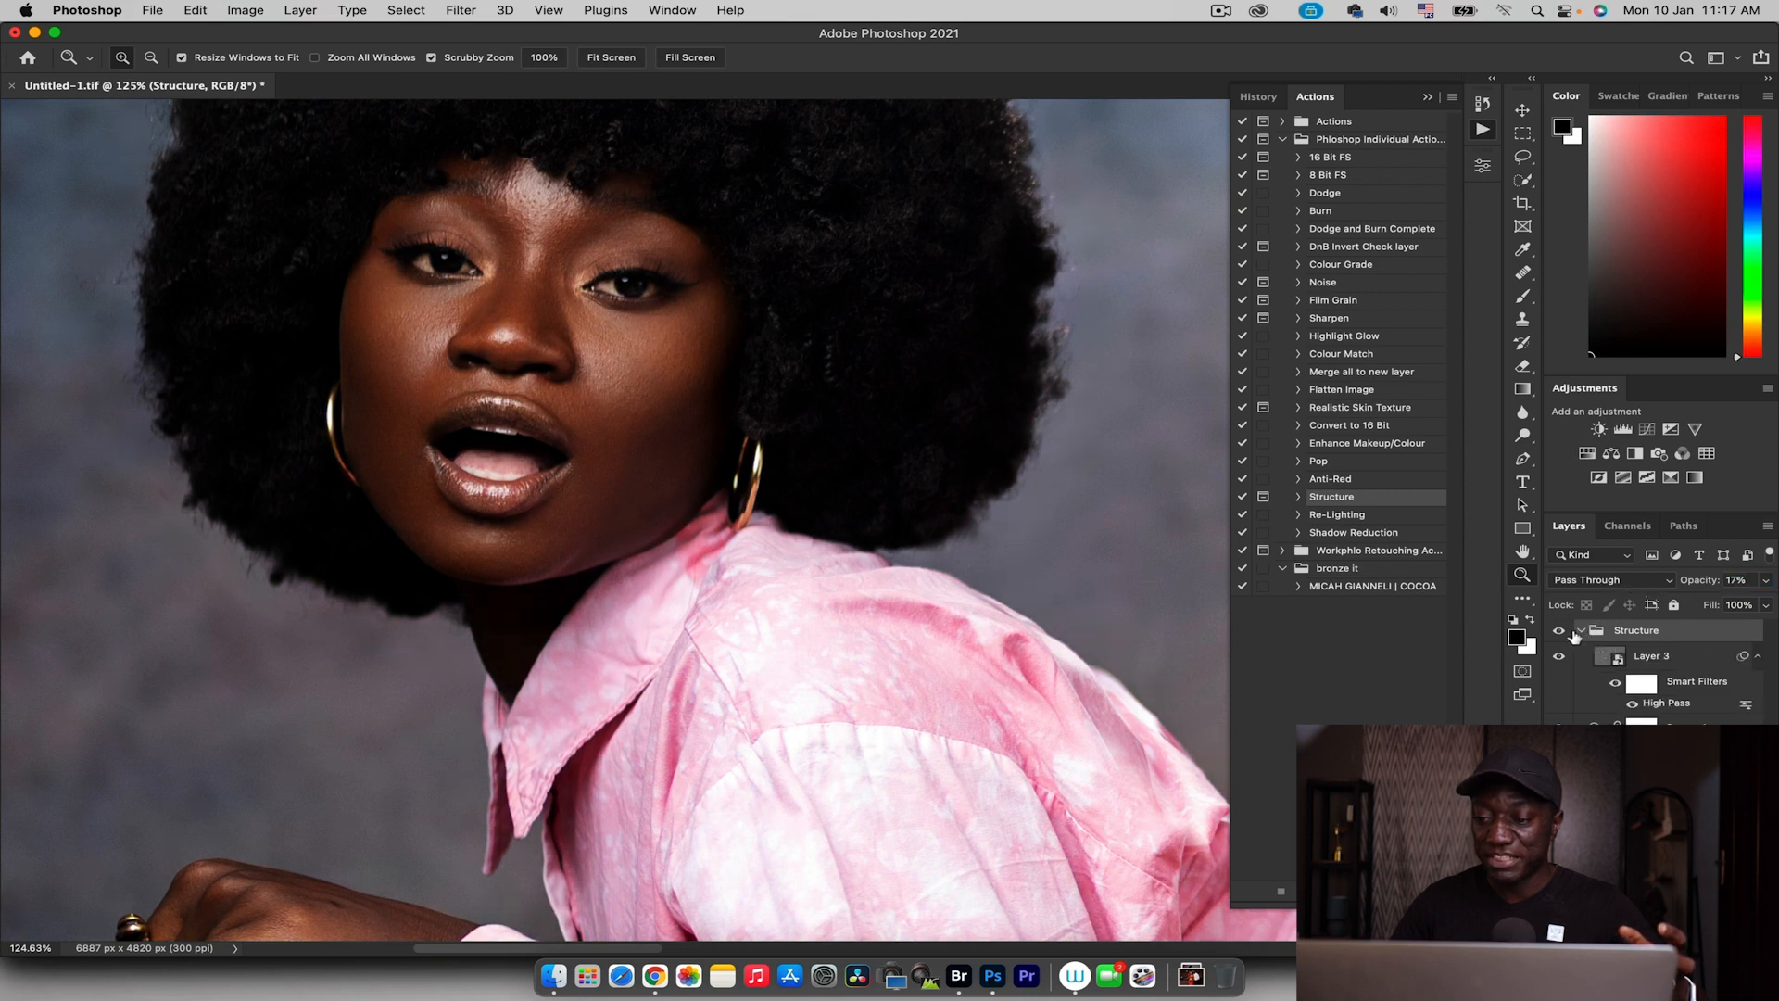
drag(929, 475, 791, 516)
drag(1108, 547, 1152, 538)
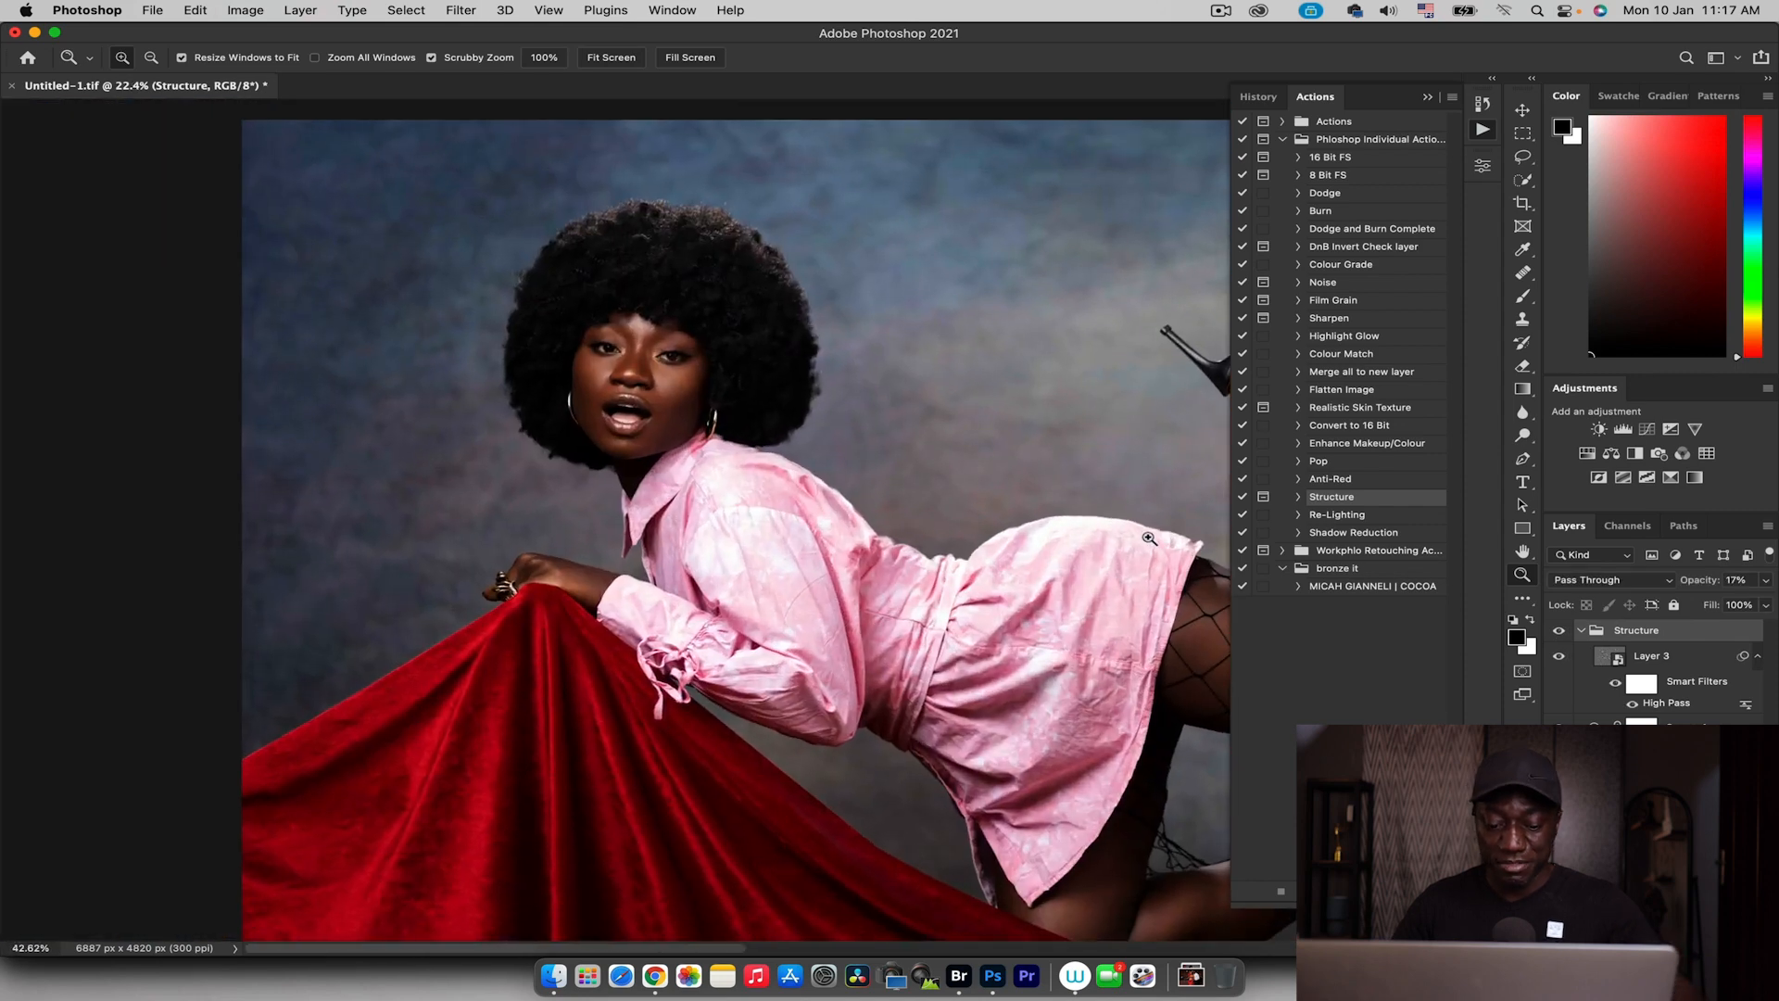
drag(1042, 557, 871, 503)
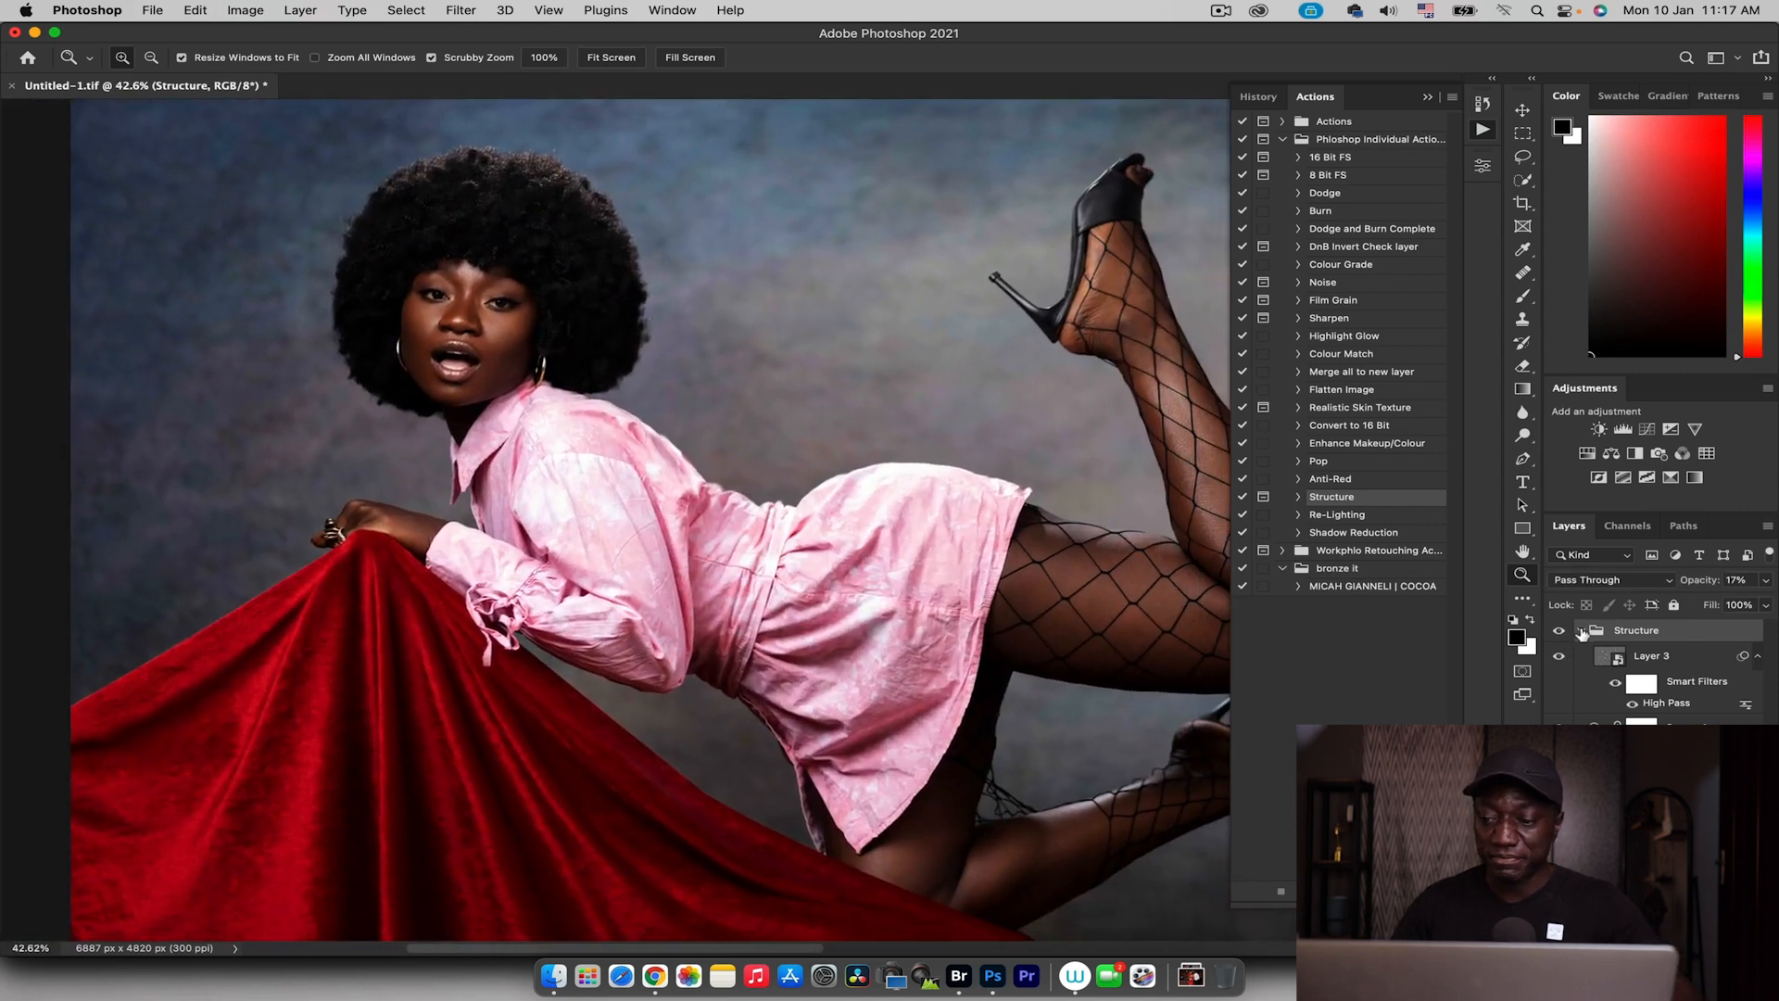
Compare the reduced Structure effect on the figure with the group off and on
click(1580, 631)
click(1561, 632)
click(1561, 631)
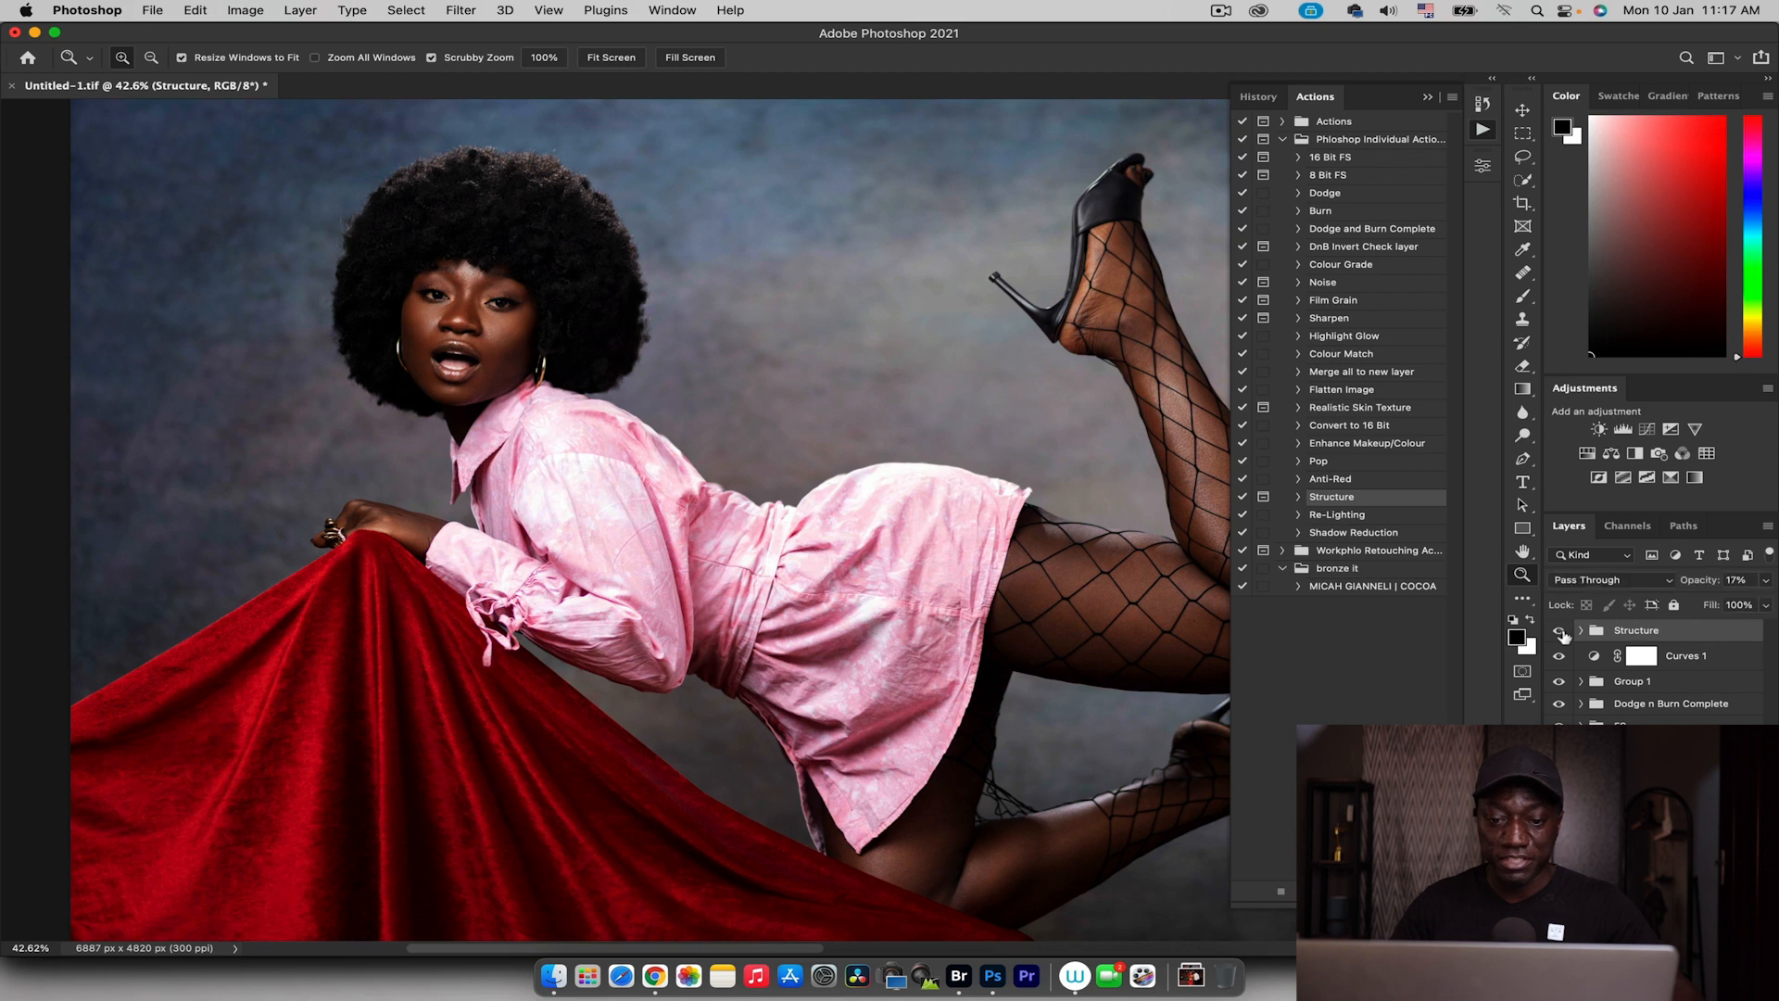
click(1561, 631)
click(1561, 631)
Set the Structure group's opacity to 20% and compare the image with the group off and on
mouse_move(864, 574)
mouse_down()
mouse_move(909, 569)
mouse_move(890, 570)
mouse_up()
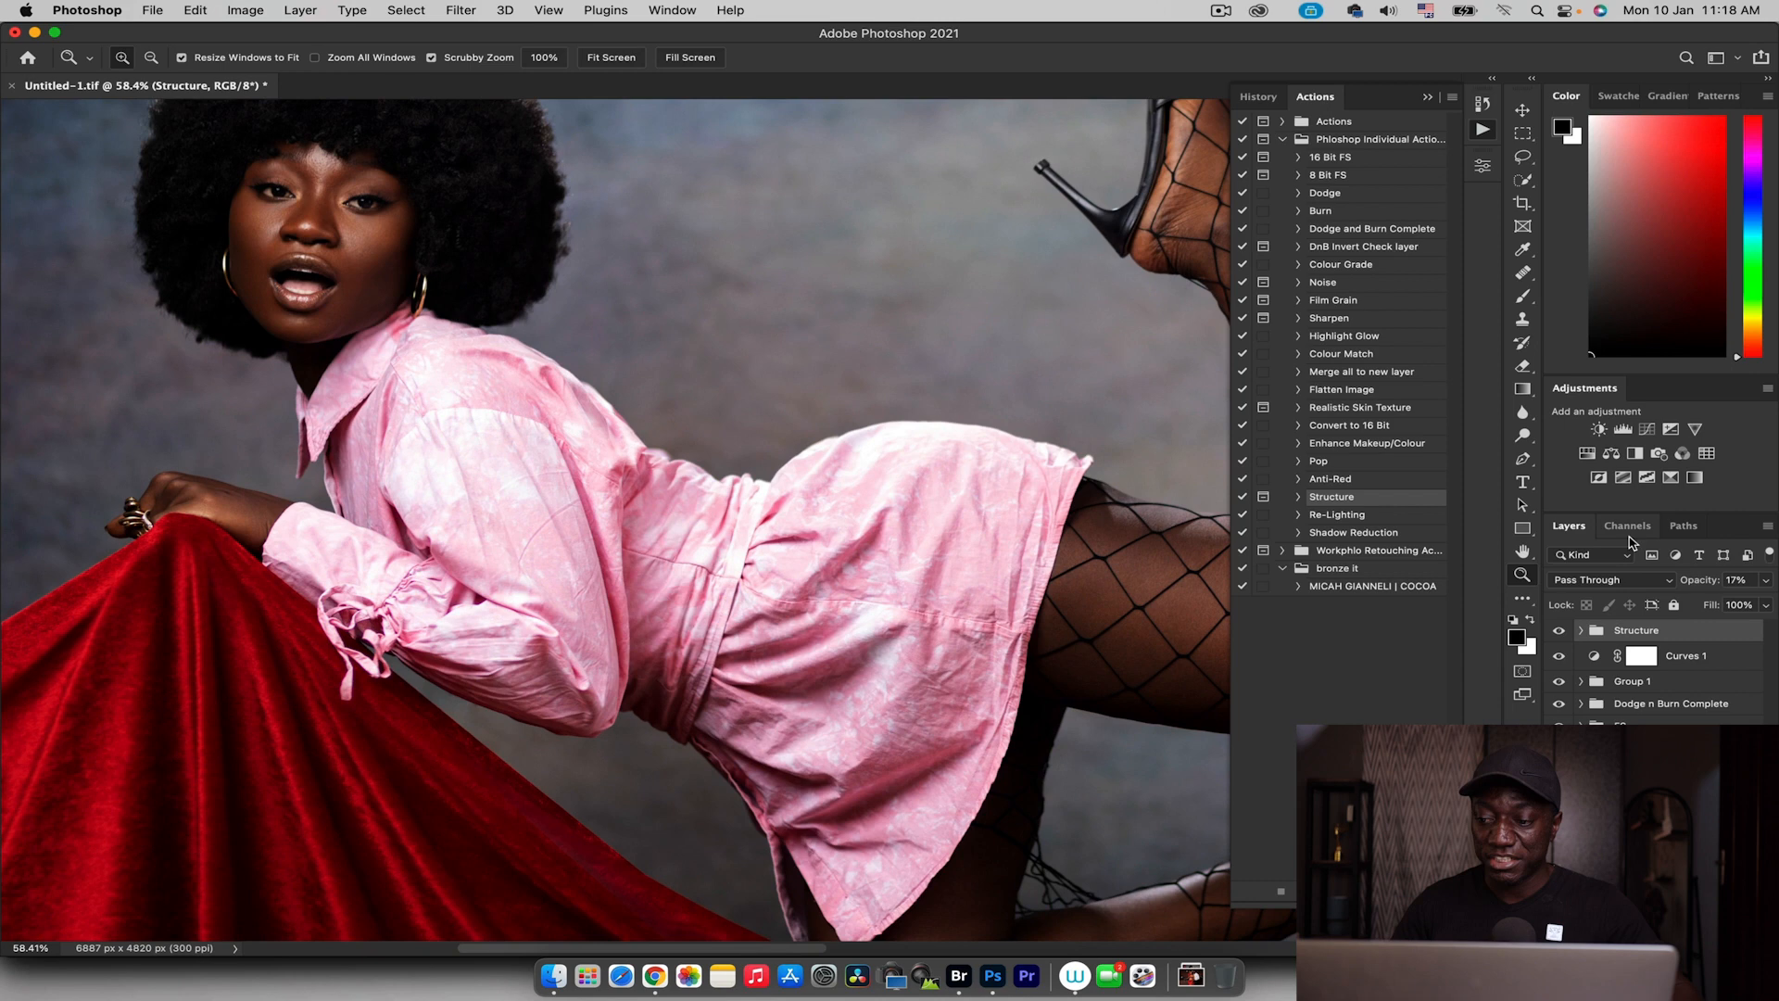
drag(1691, 582, 1696, 583)
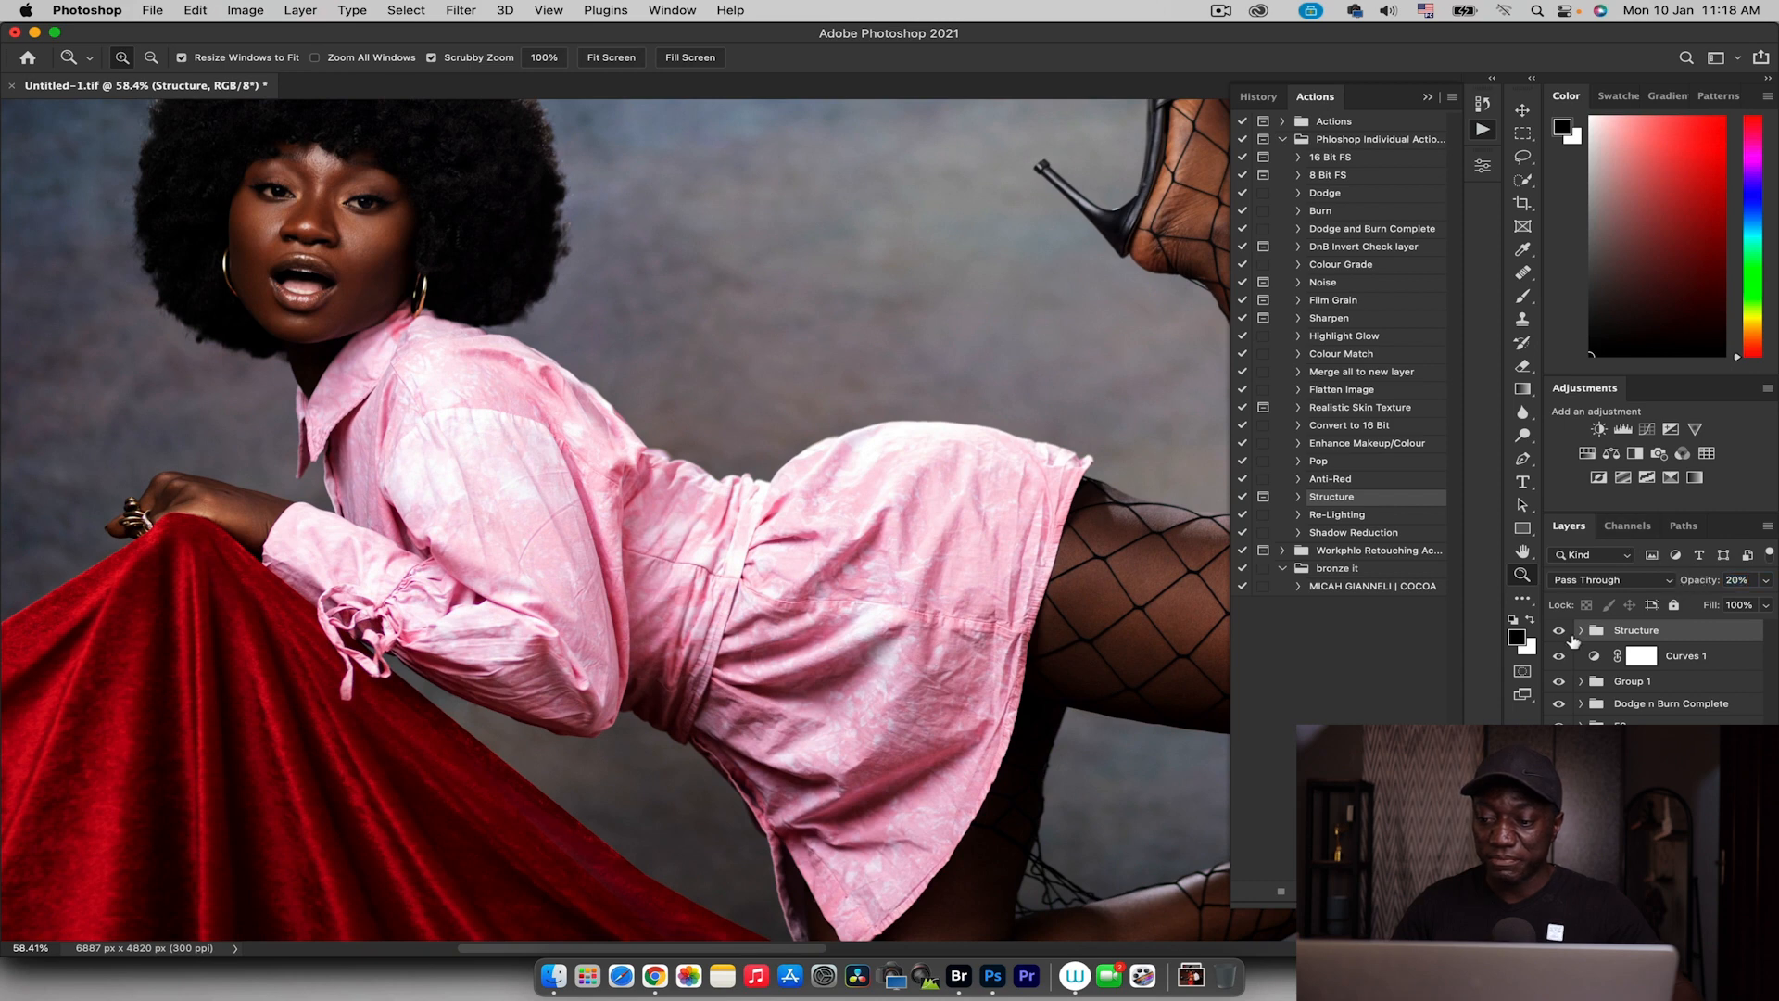
click(1561, 631)
click(1560, 632)
drag(857, 396, 732, 397)
drag(893, 371, 945, 357)
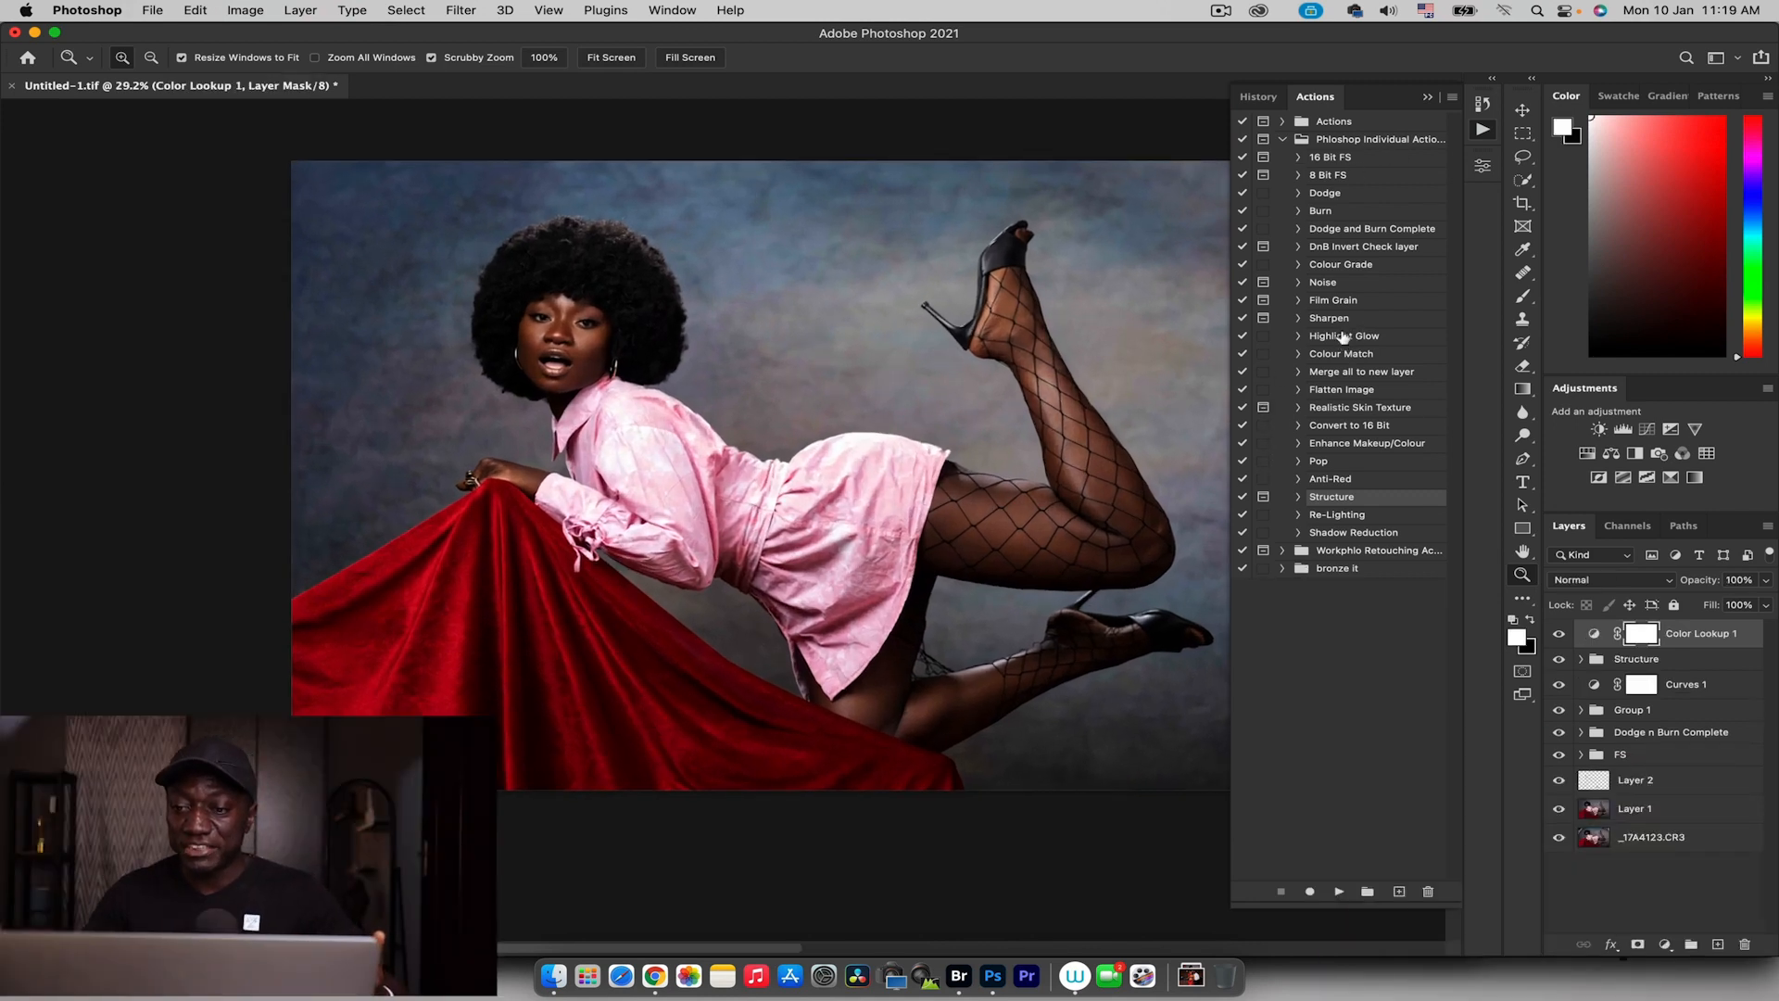
Run the Colour Grade action and expand its group so the full names of its adjustment layers are readable
click(1337, 268)
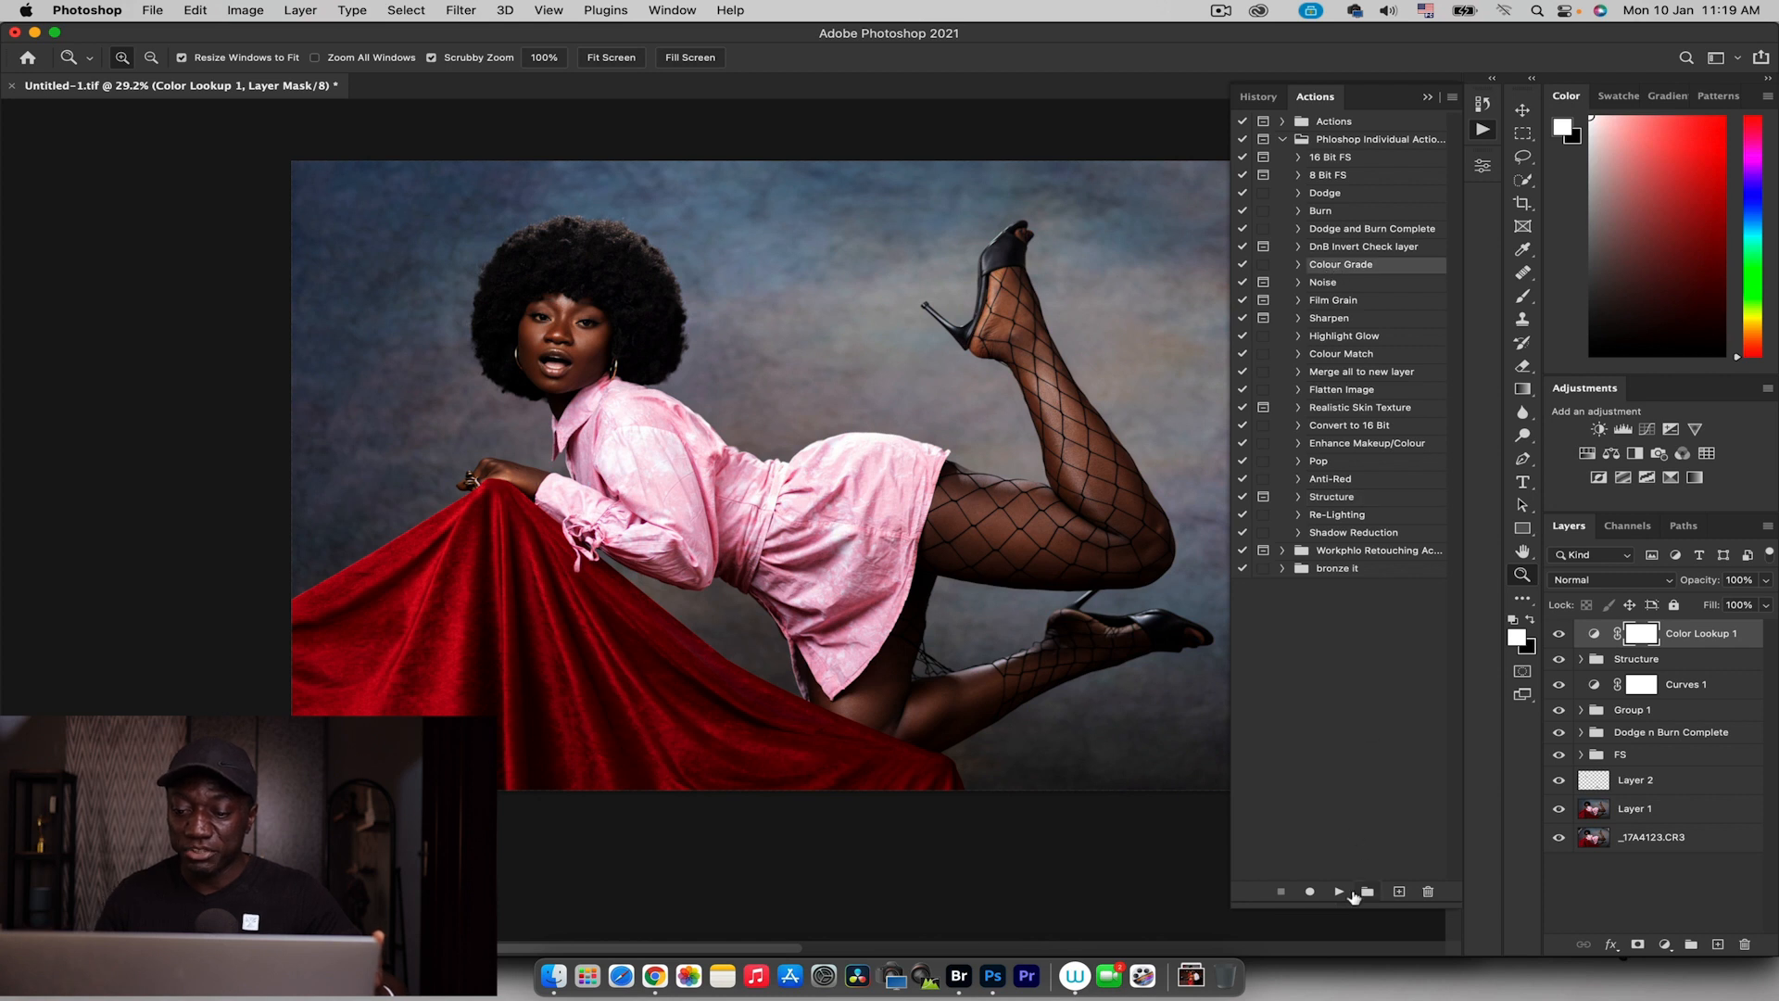
click(1344, 891)
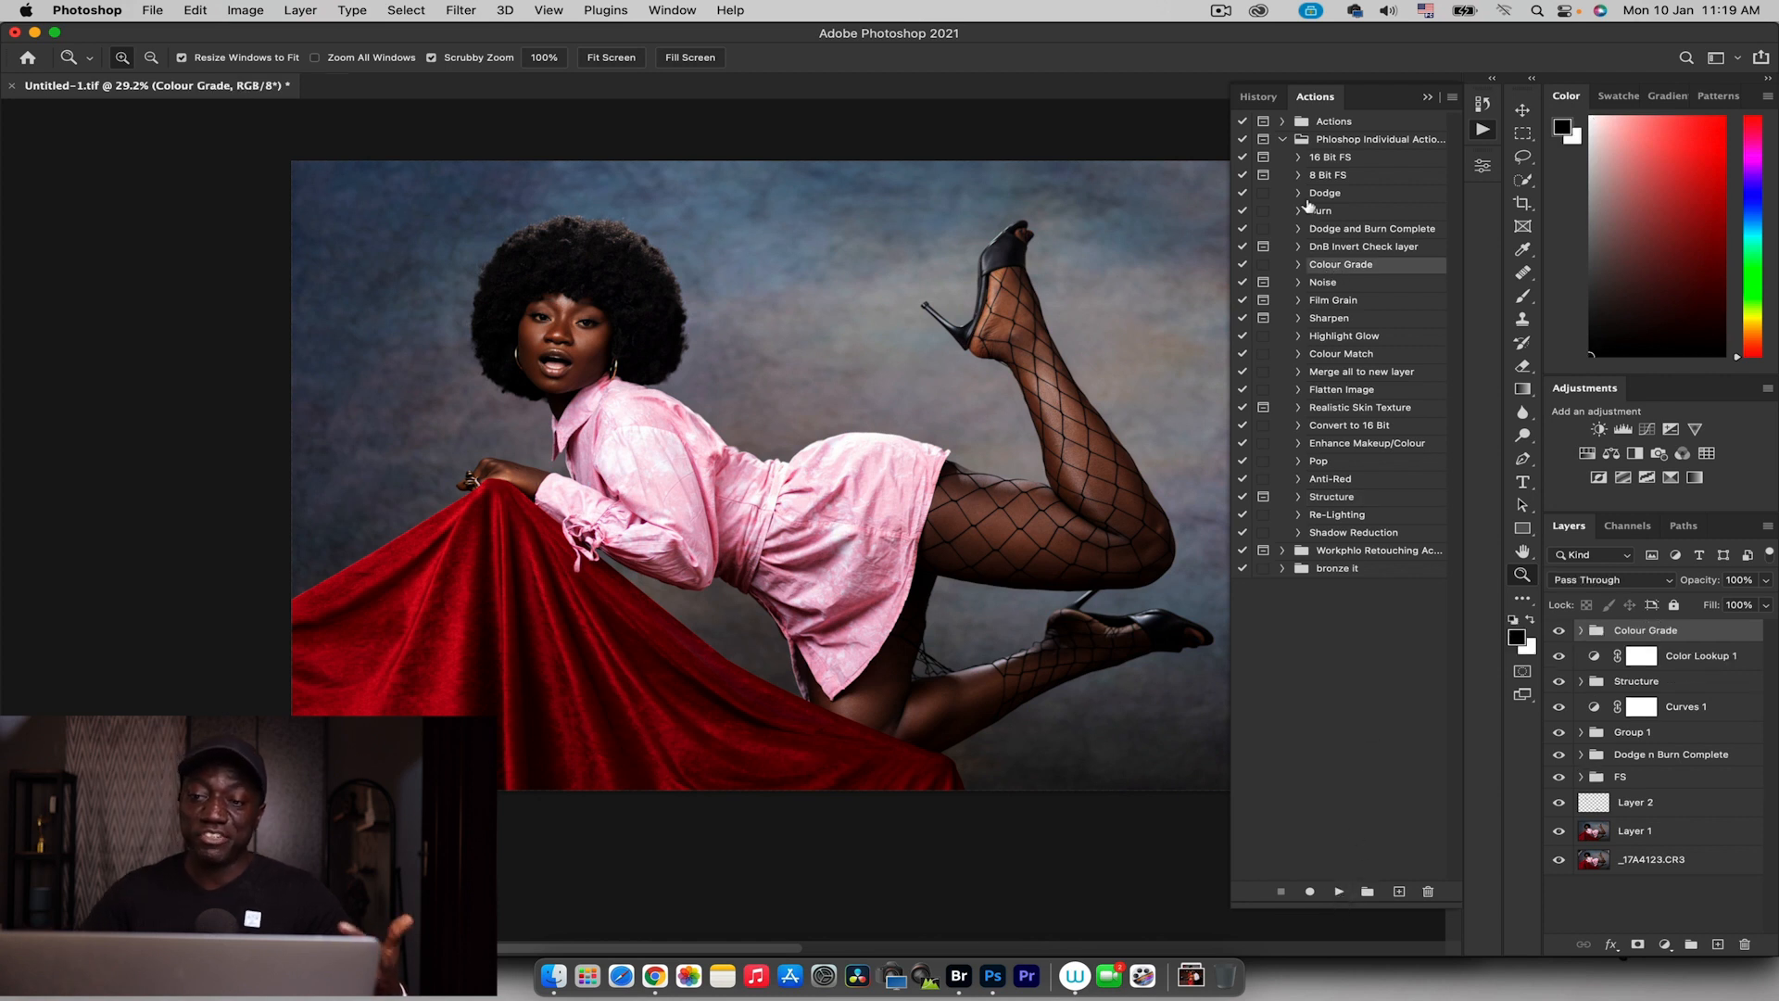
click(1427, 99)
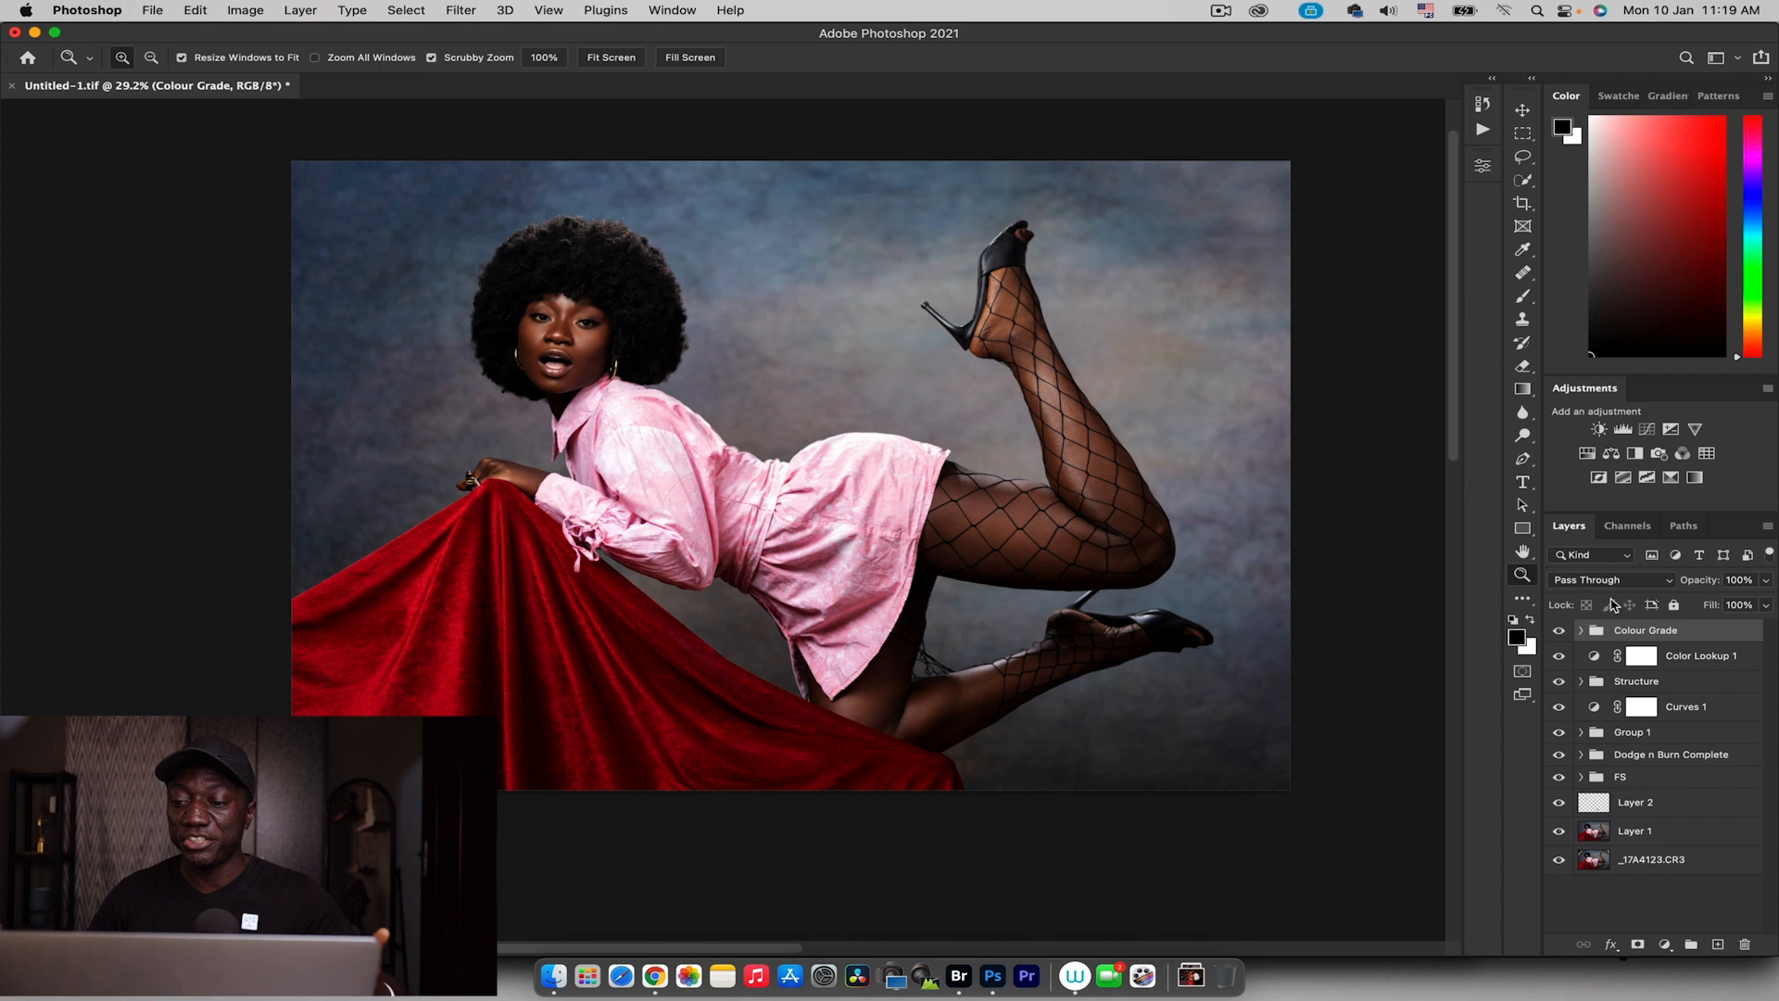
click(1582, 630)
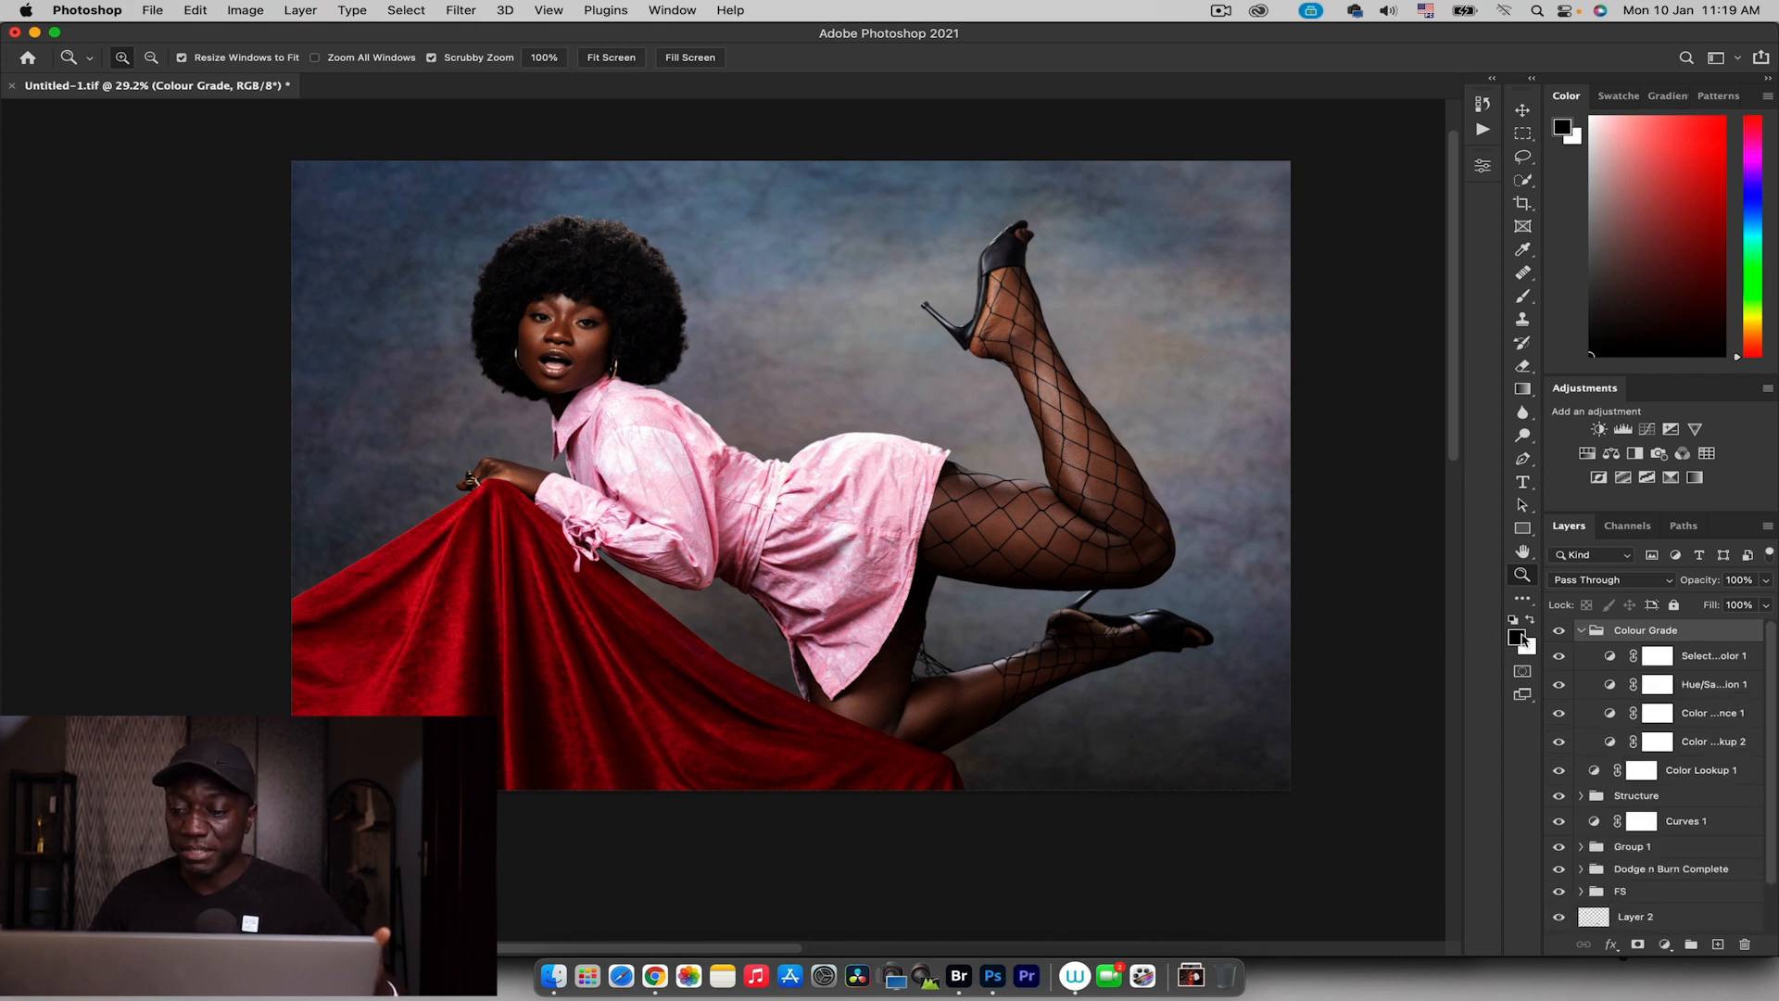
drag(1540, 636, 1441, 649)
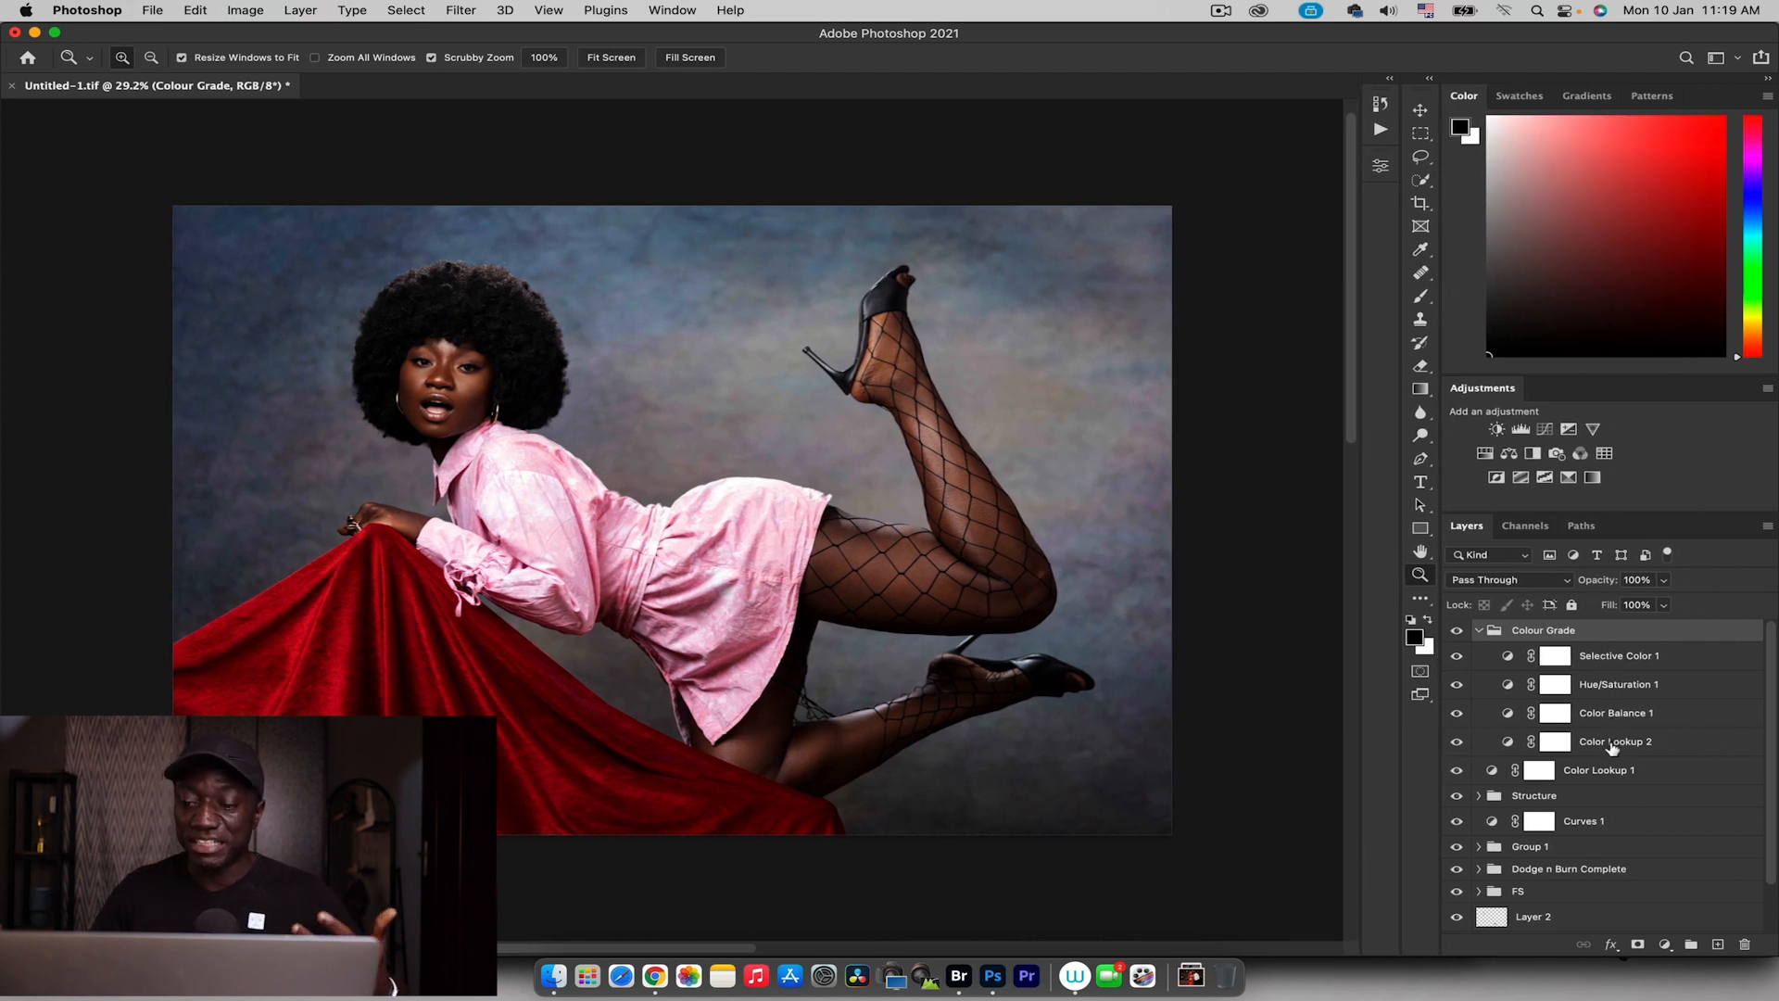
Adjust the Colour Grade group's Color Balance midtones to red +3 and green +2, and nudge the yellow-blue balance slightly toward blue
click(1508, 713)
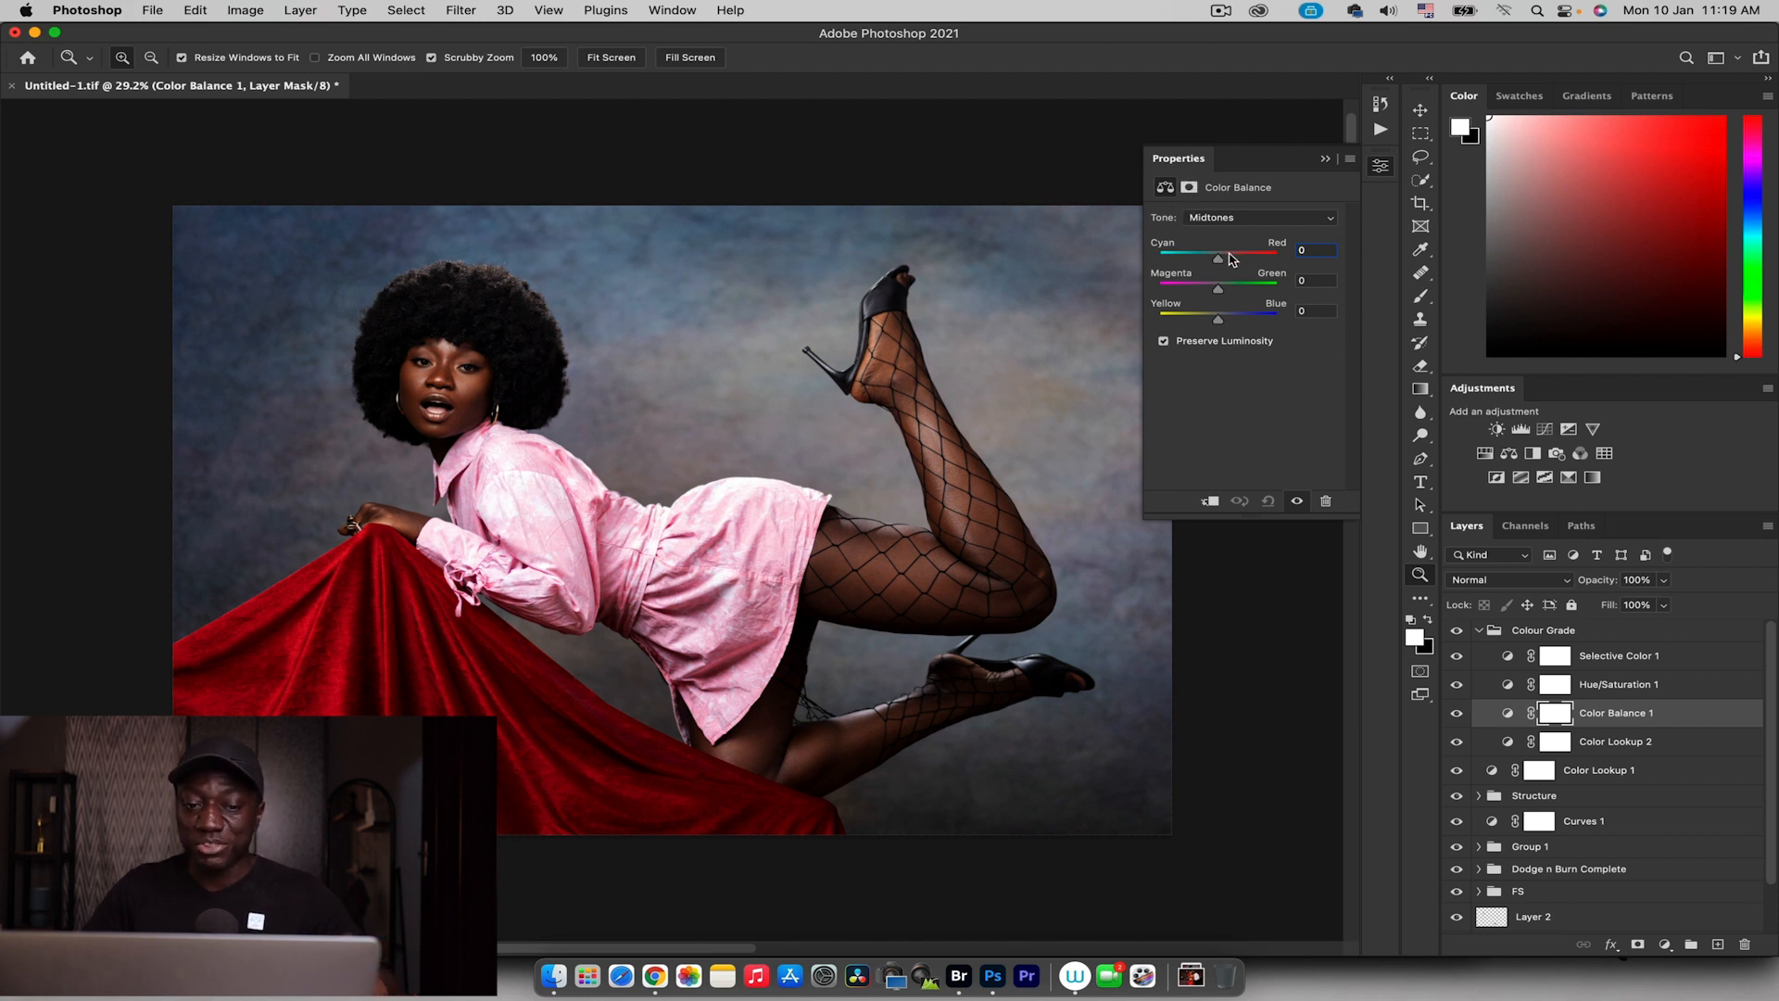
drag(1217, 262, 1222, 261)
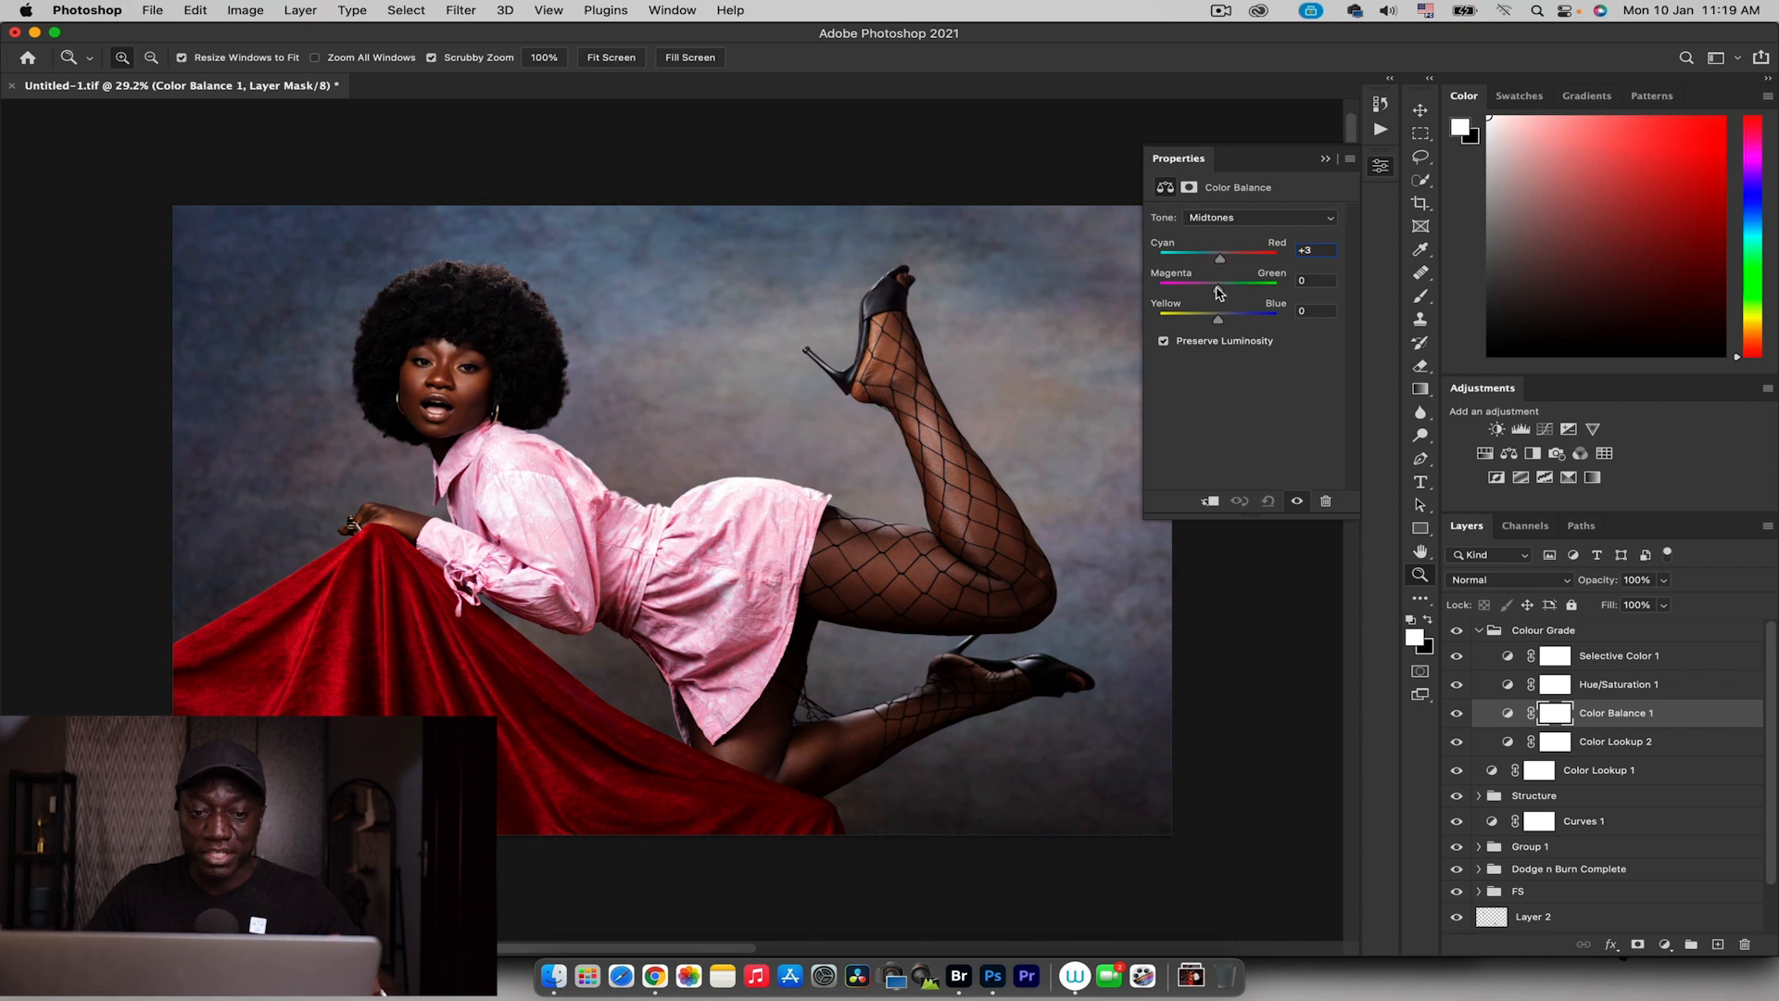
drag(1213, 292, 1220, 290)
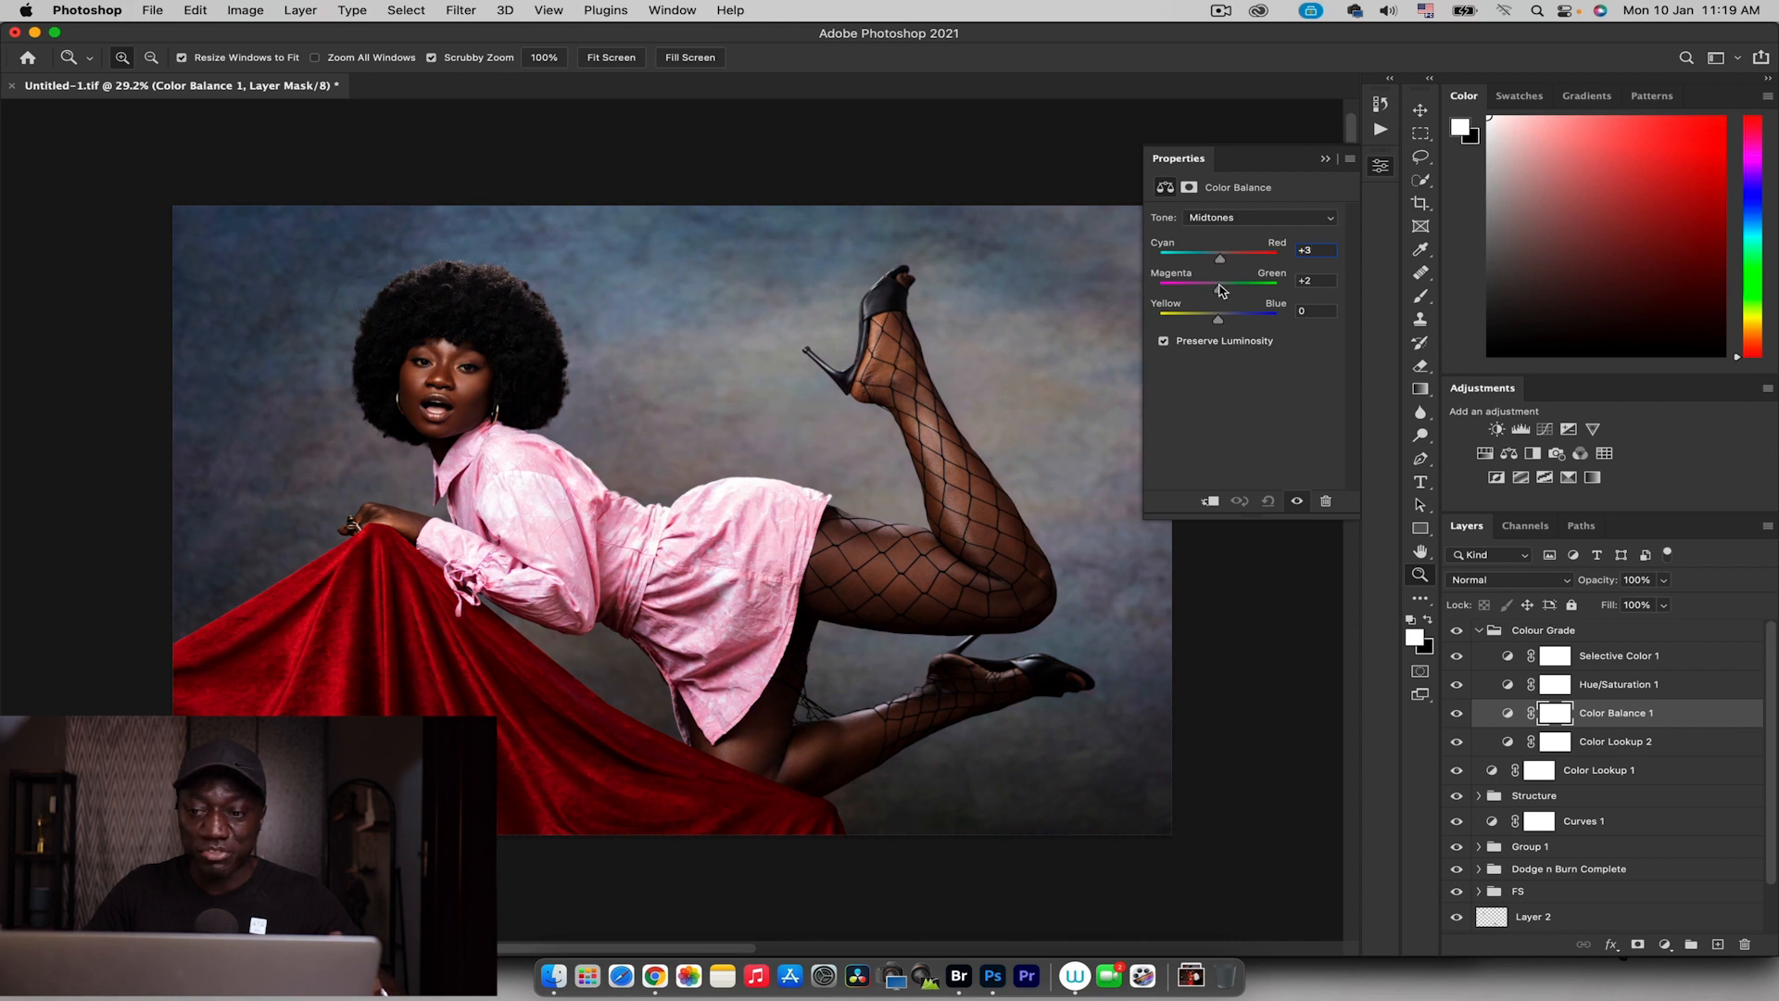
drag(1220, 322, 1223, 318)
Set the Color Balance highlights to red +5, green +7 and yellow-blue -8
click(1223, 218)
click(1223, 235)
drag(1220, 320, 1211, 321)
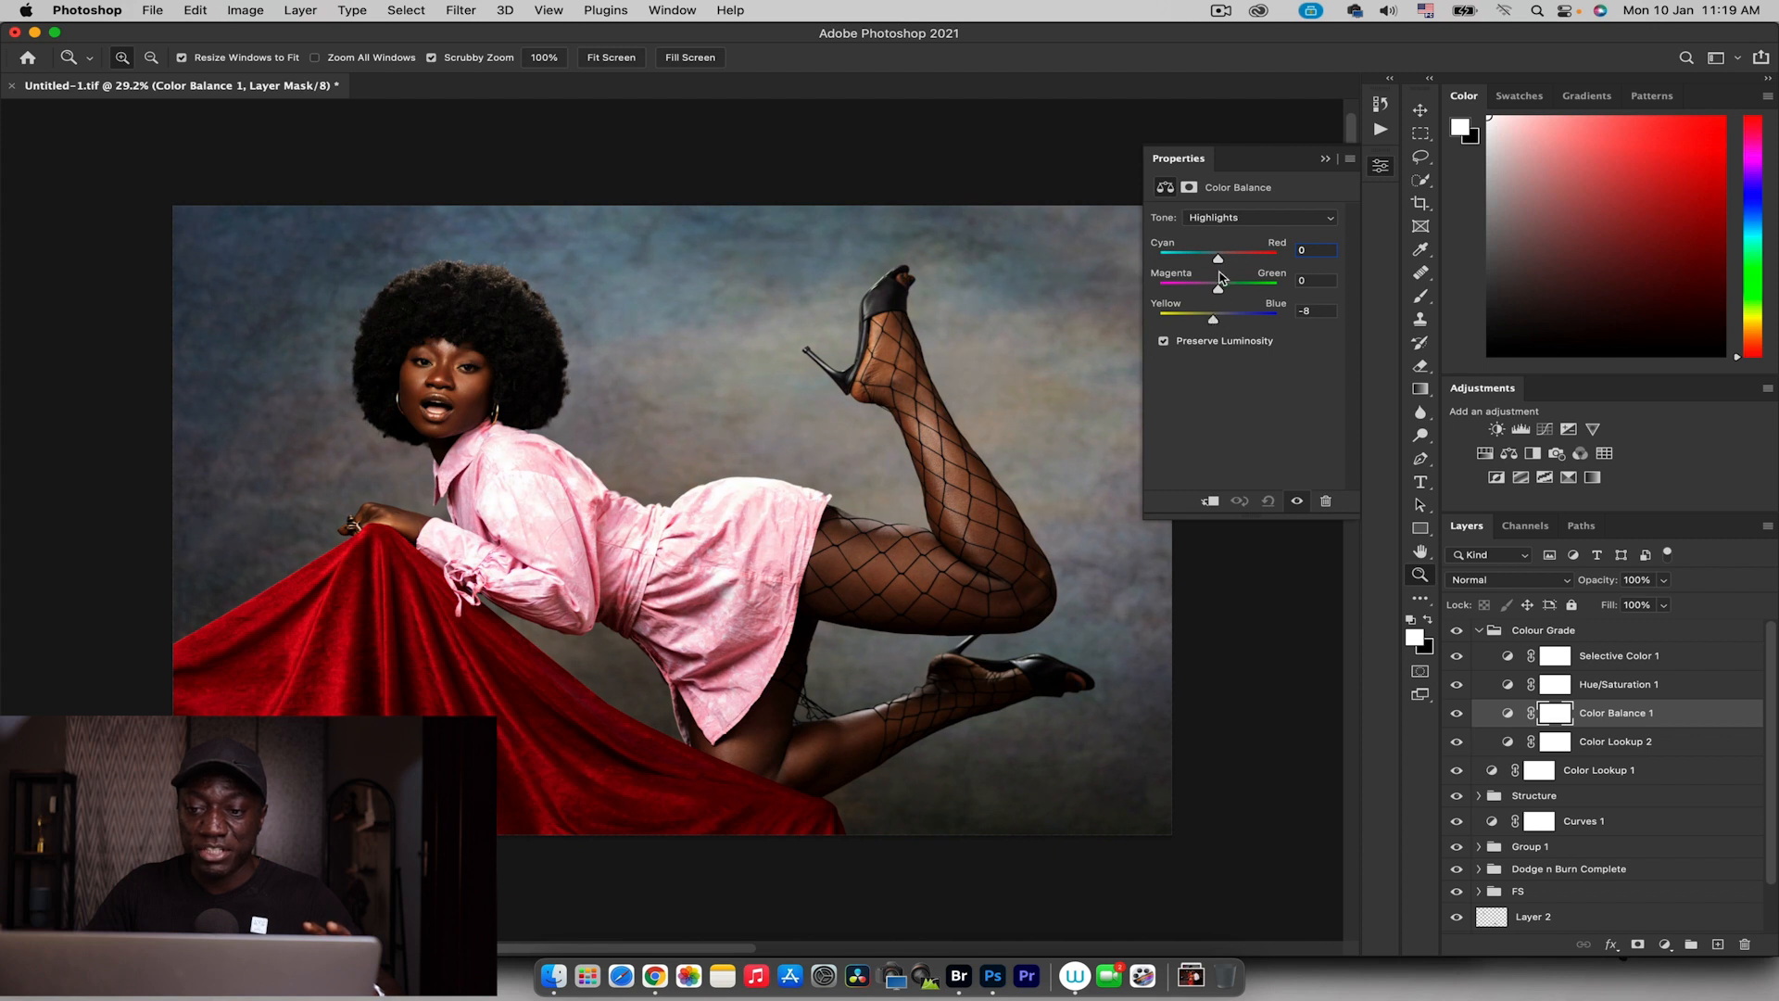
drag(1219, 259, 1221, 257)
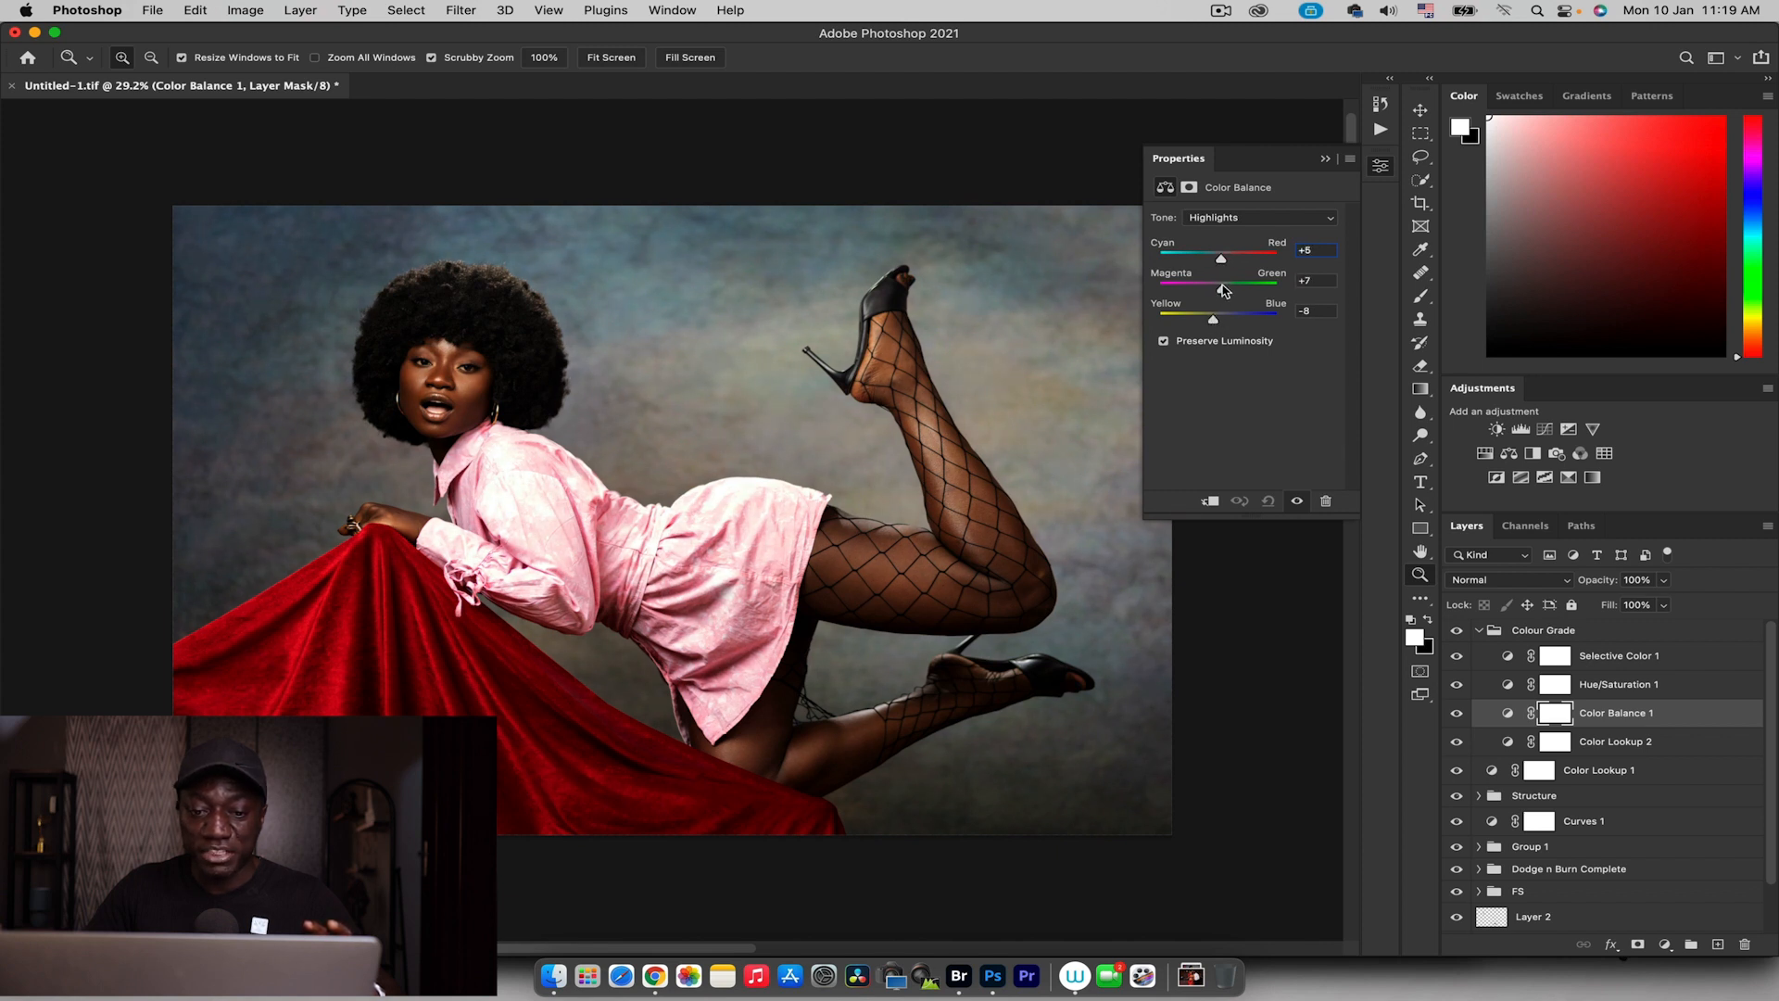
Shift the Color Balance shadows toward blue with a yellow-blue value of +6
click(1225, 218)
click(1214, 185)
drag(1222, 319, 1226, 322)
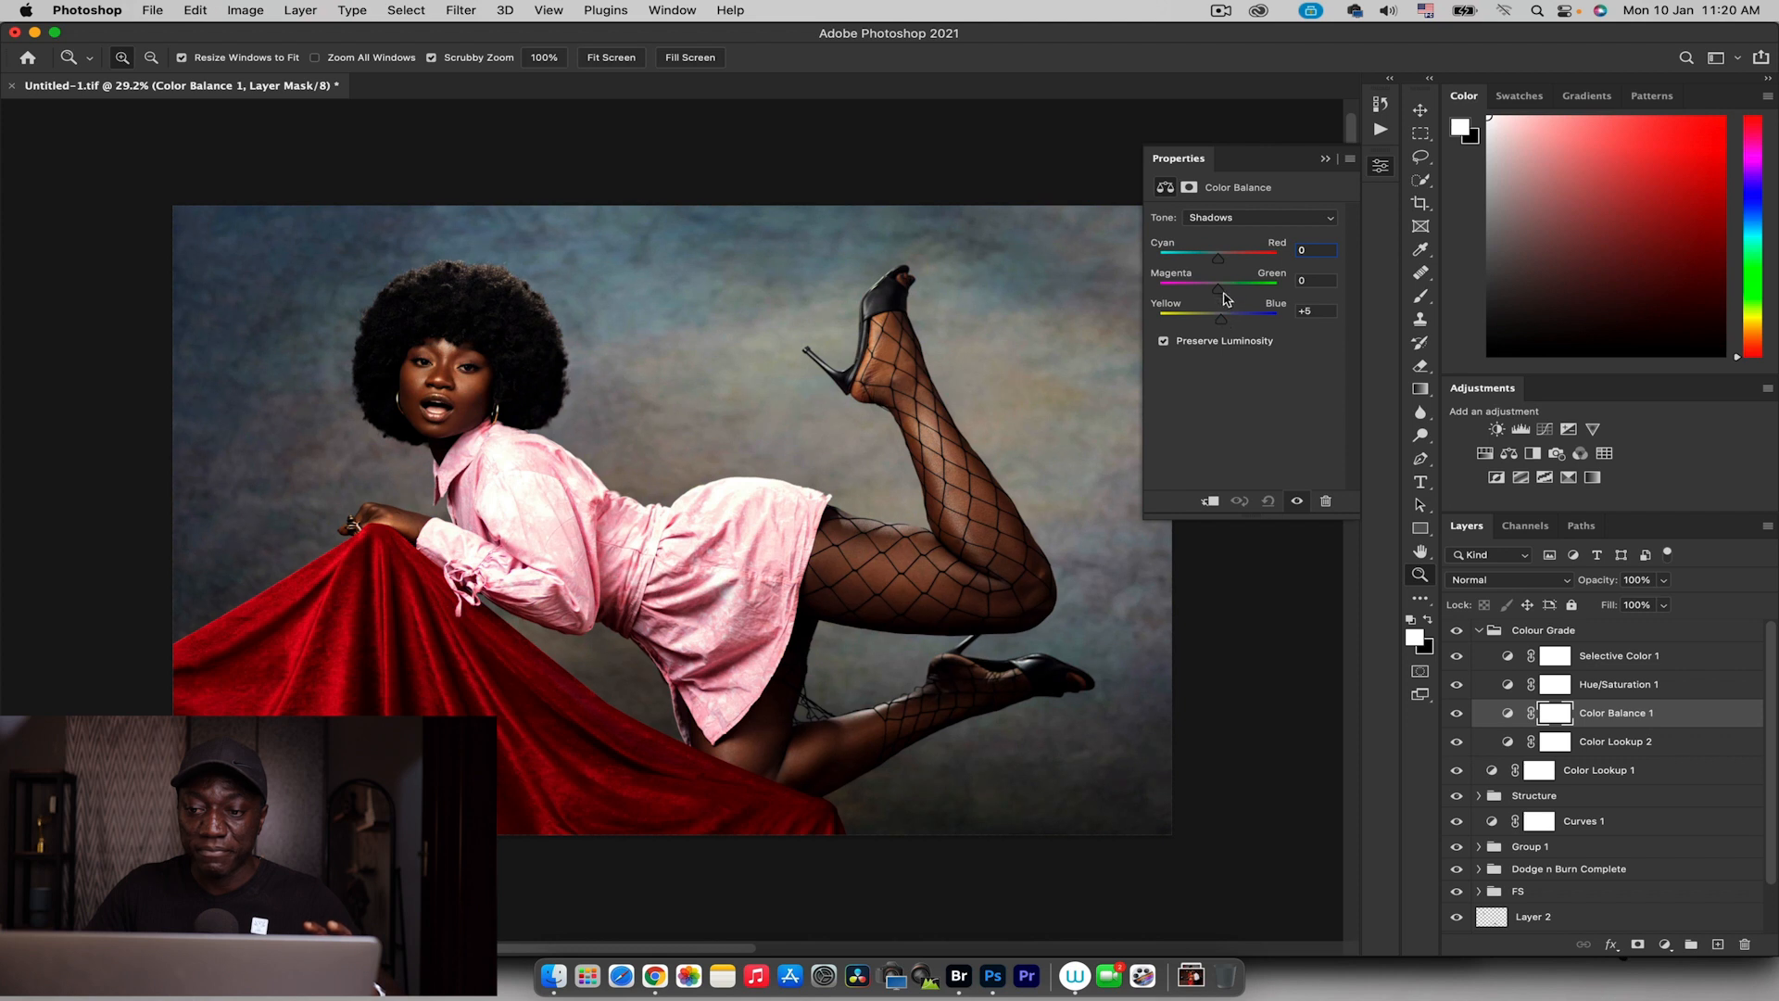
Set the Color Balance shadows to green +2 and red +3
drag(1219, 289, 1223, 290)
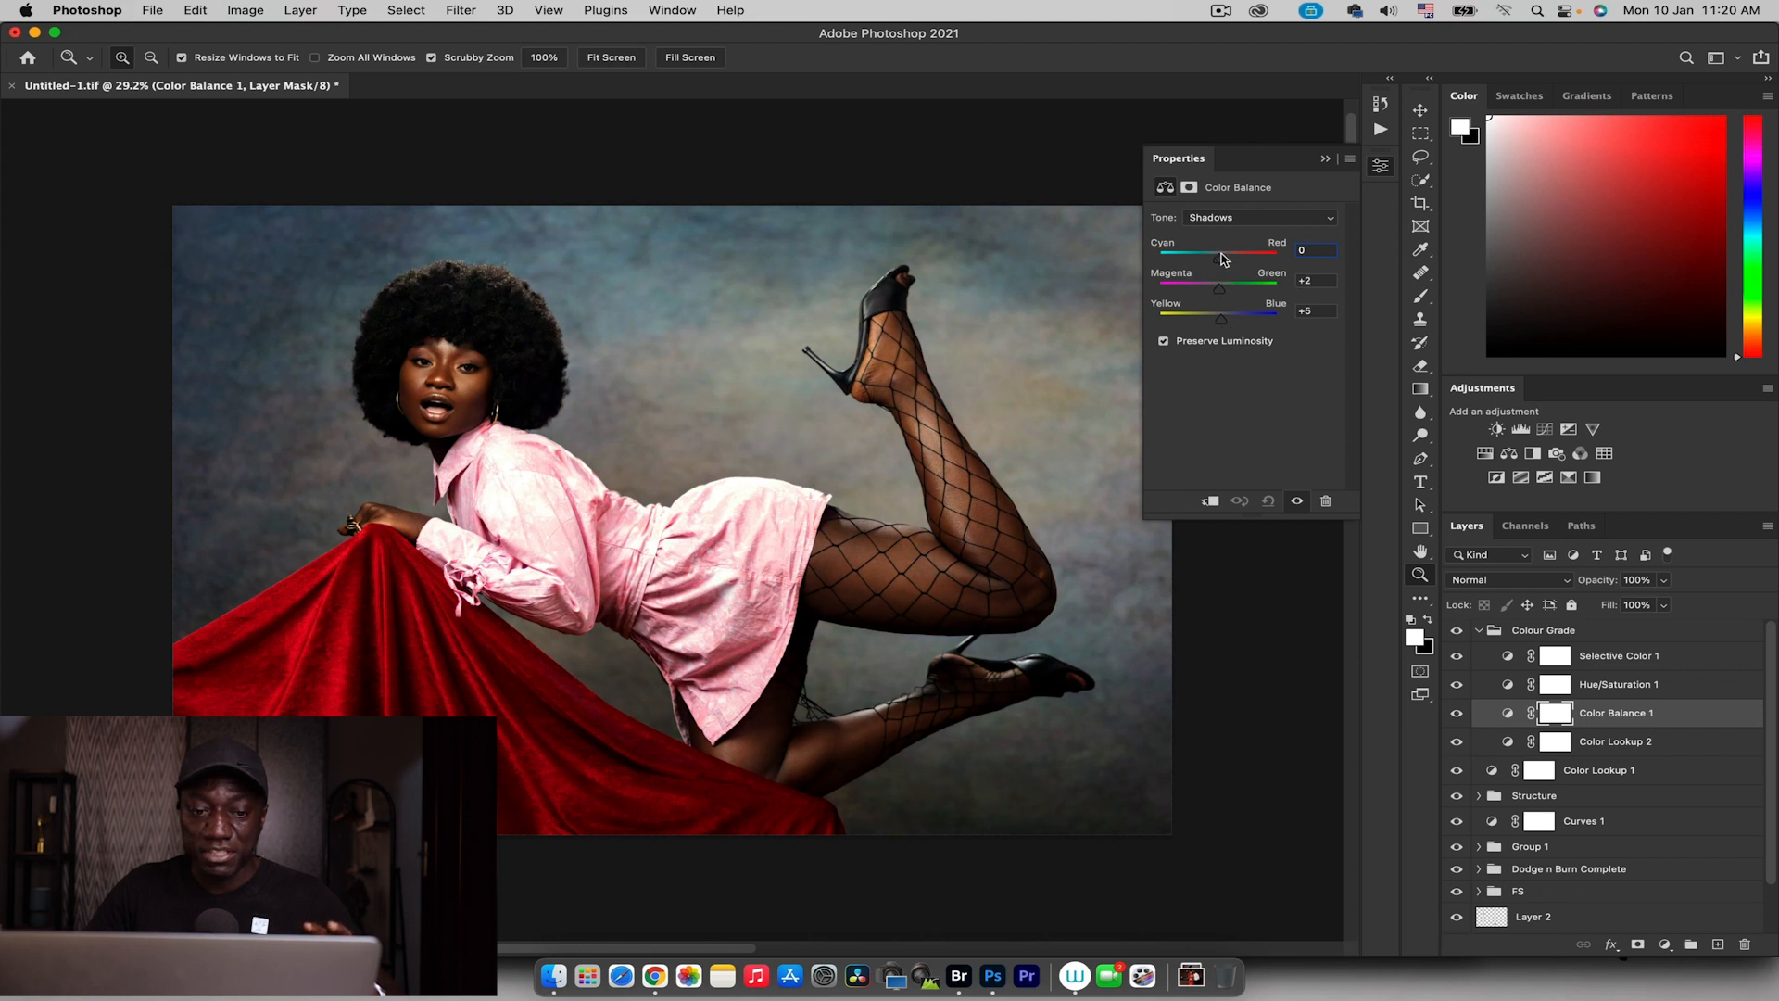
drag(1222, 252, 1215, 253)
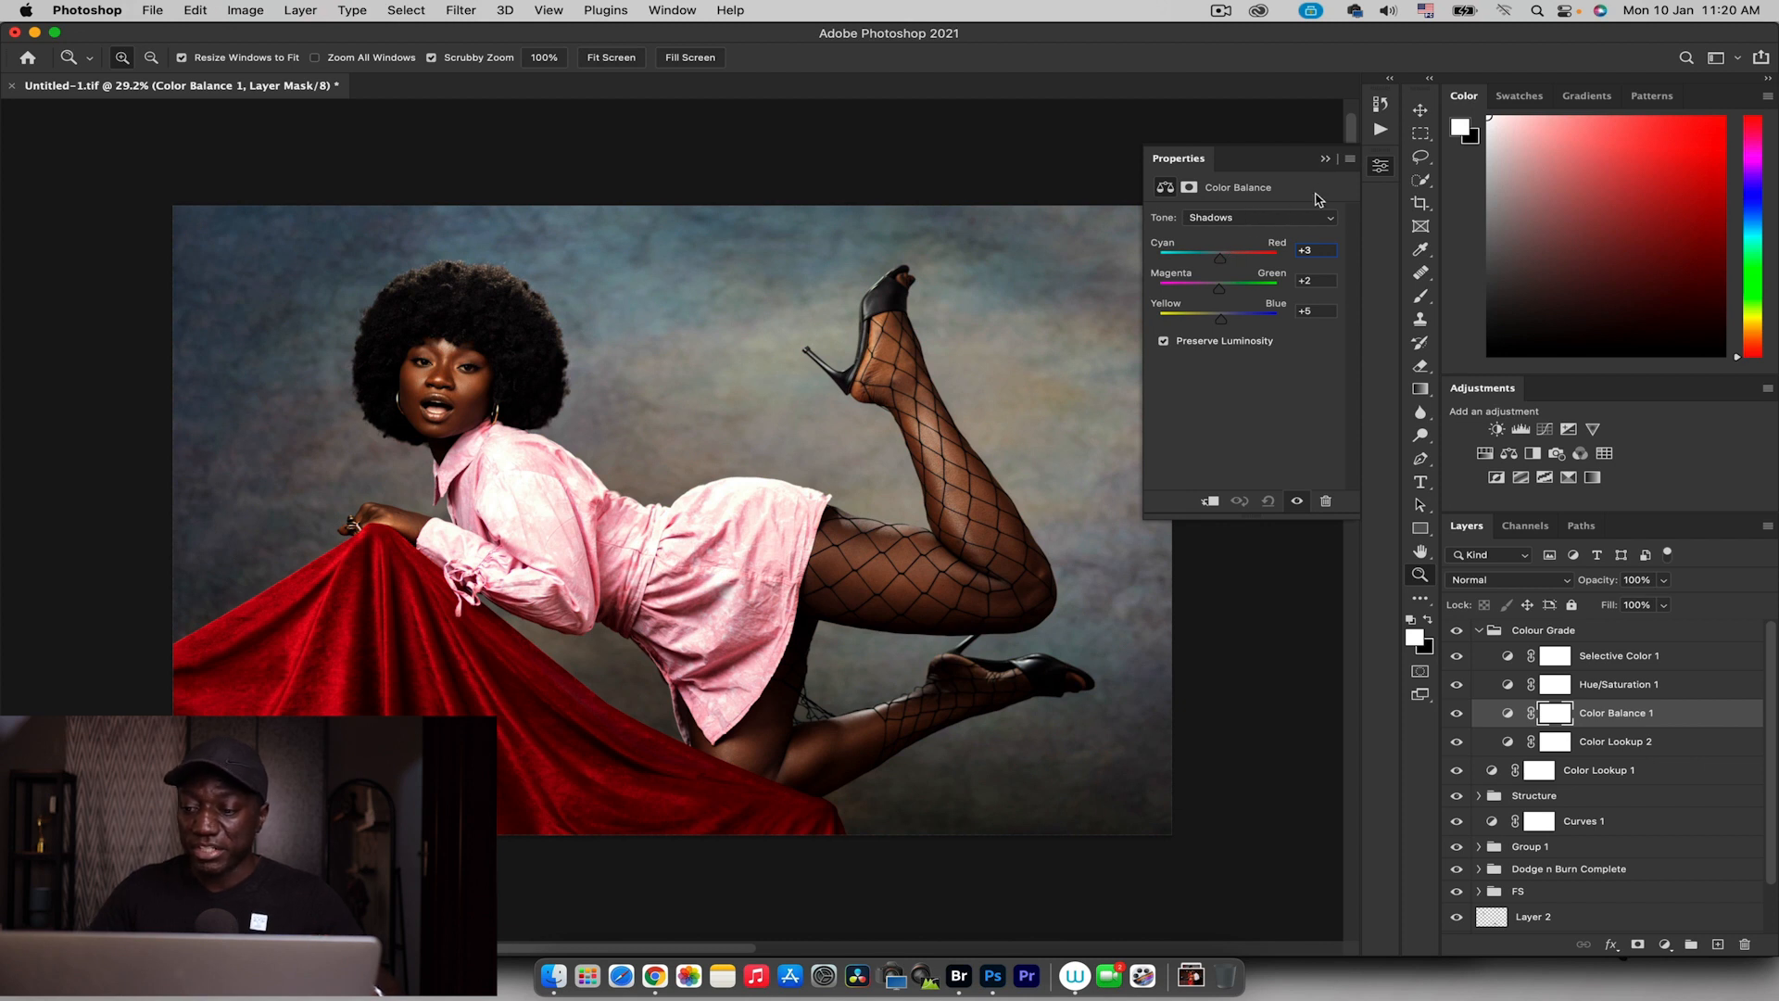
Set the Colour Grade group's Hue/Saturation master hue to -2 and master saturation to -8
click(1520, 687)
click(1511, 686)
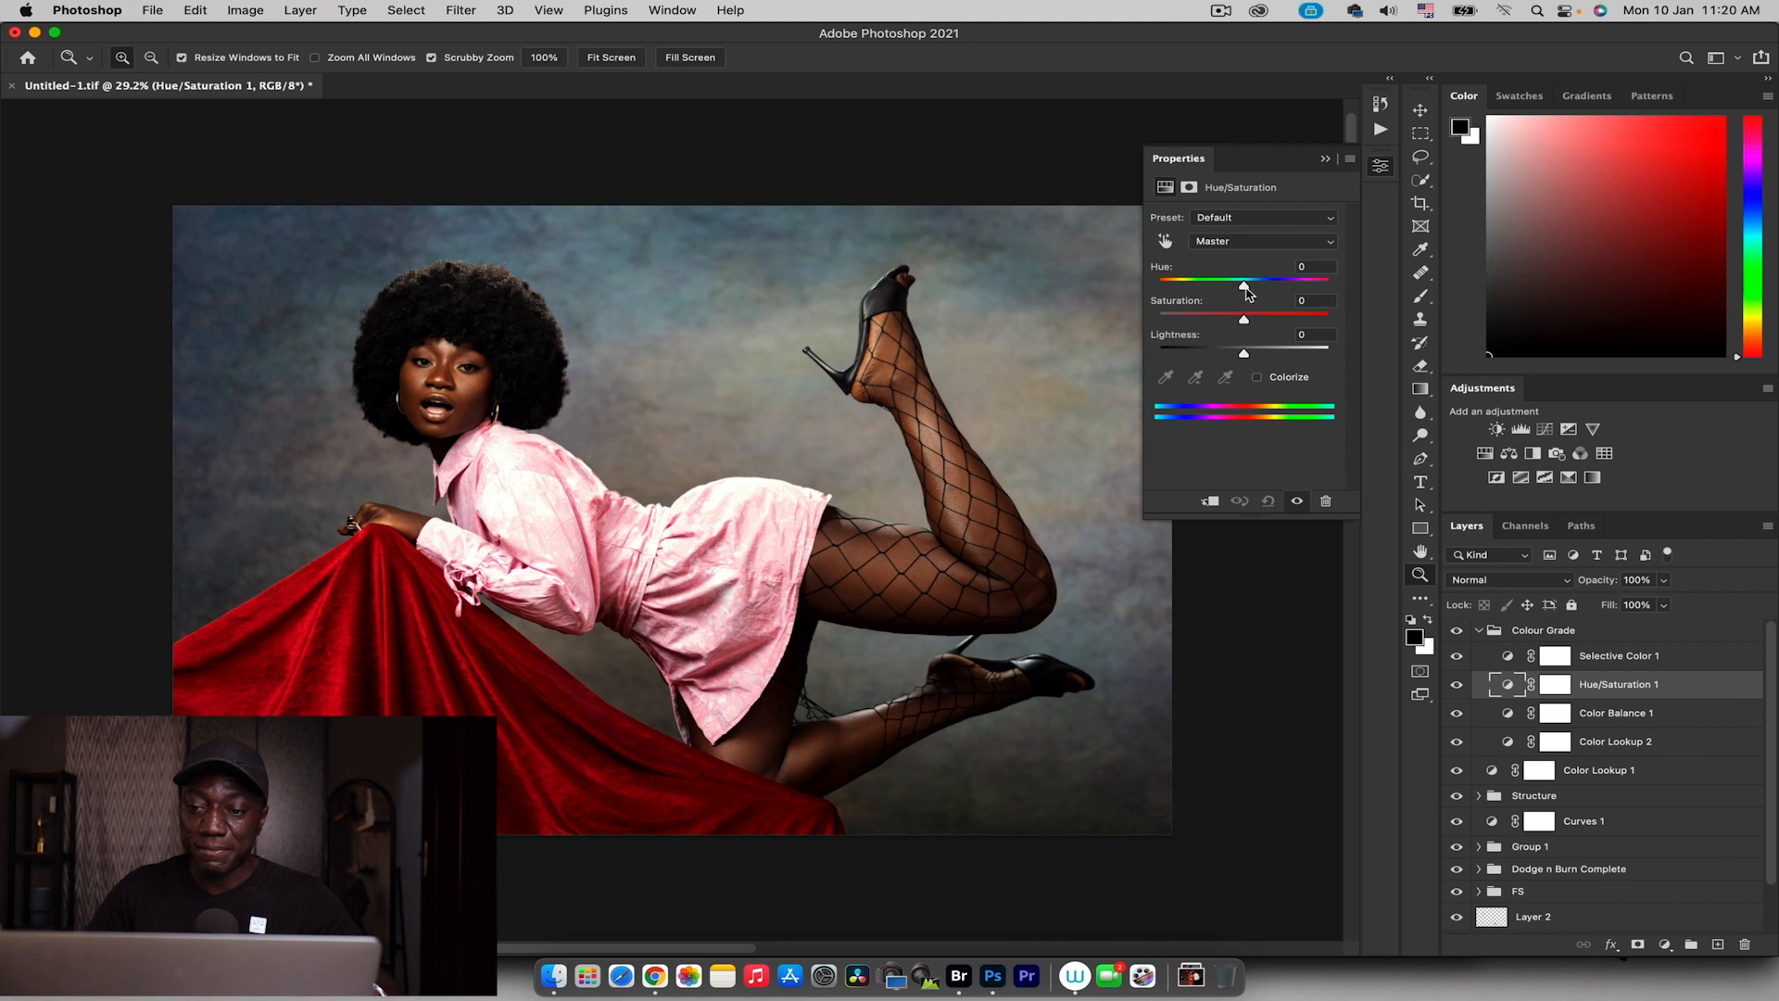
drag(1245, 287, 1247, 287)
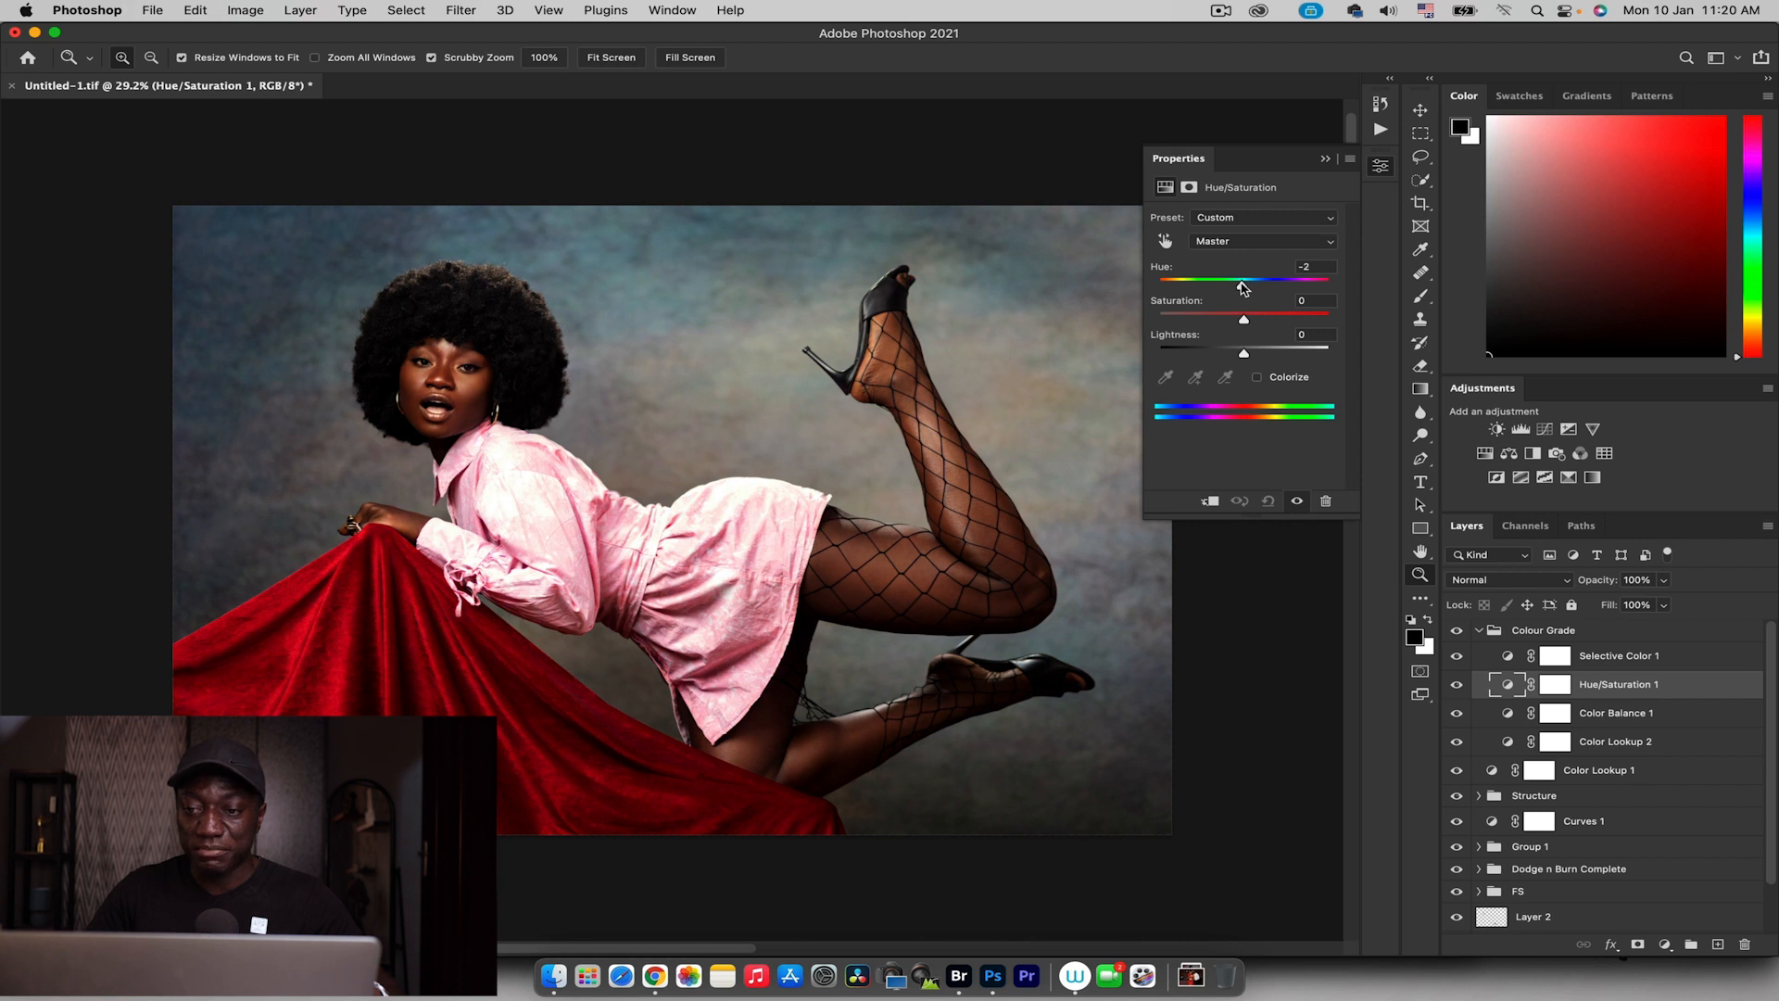
drag(1245, 322, 1238, 322)
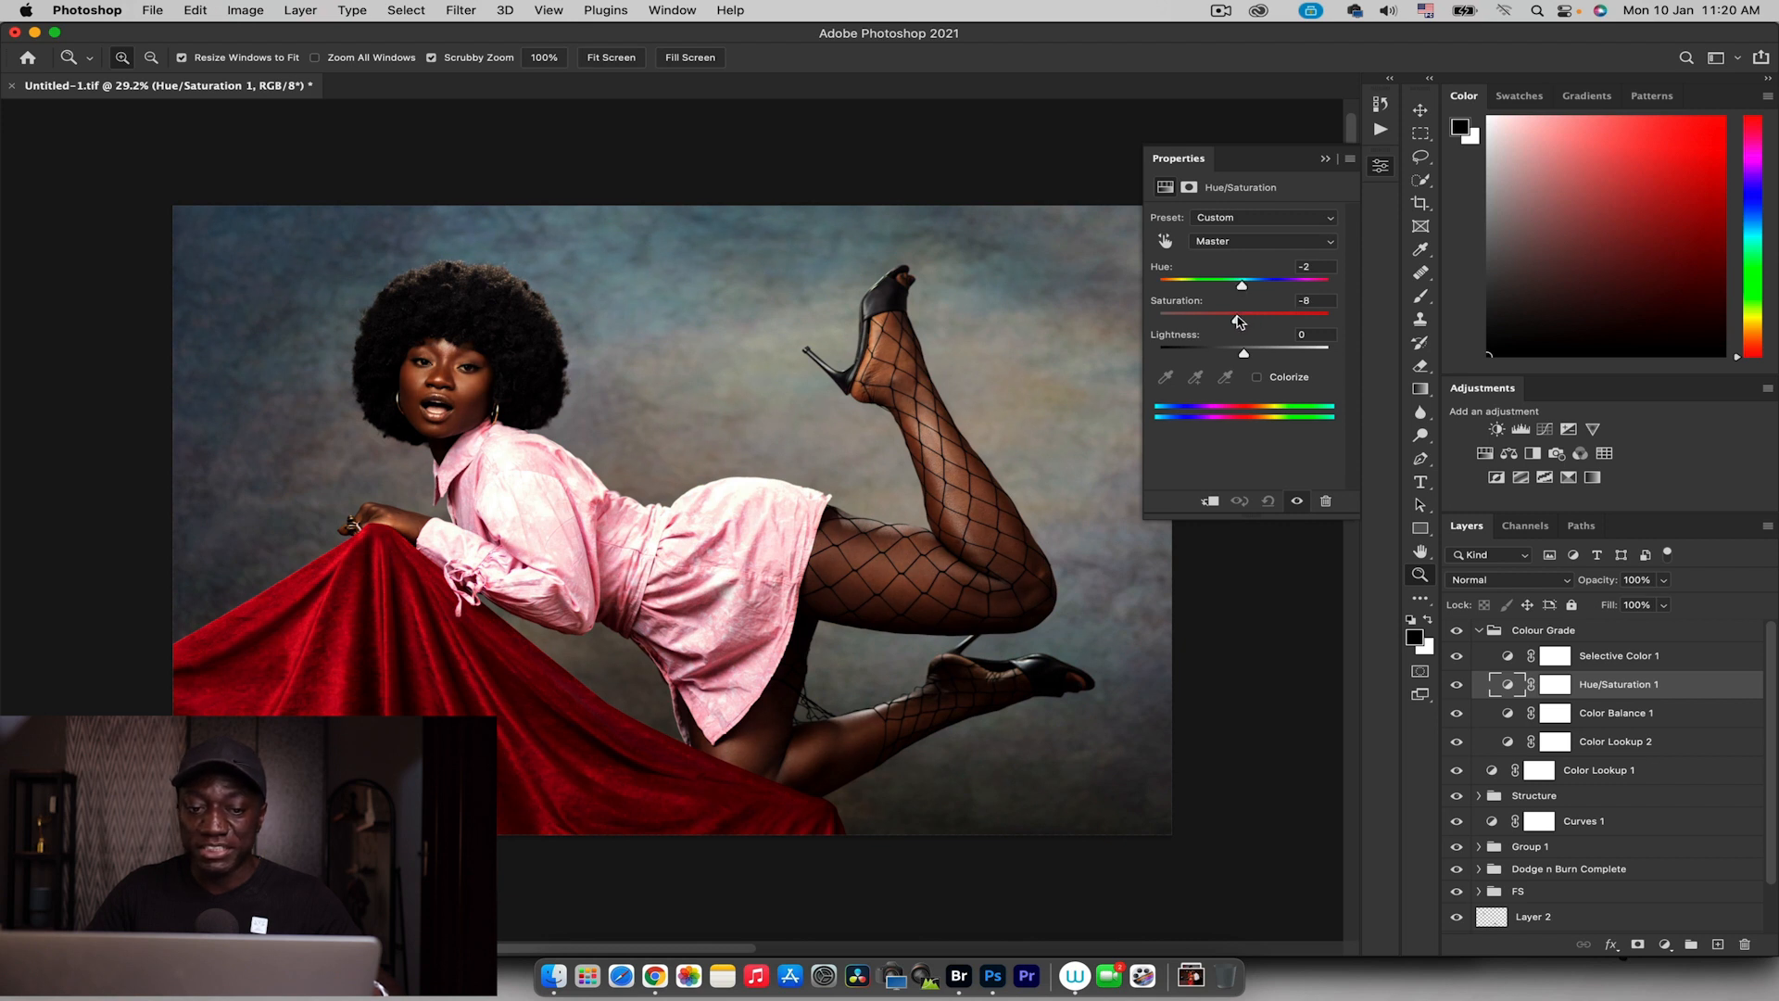
Adjust the Reds in Hue/Saturation to hue -1, saturation -6 and lightness -9
click(1222, 243)
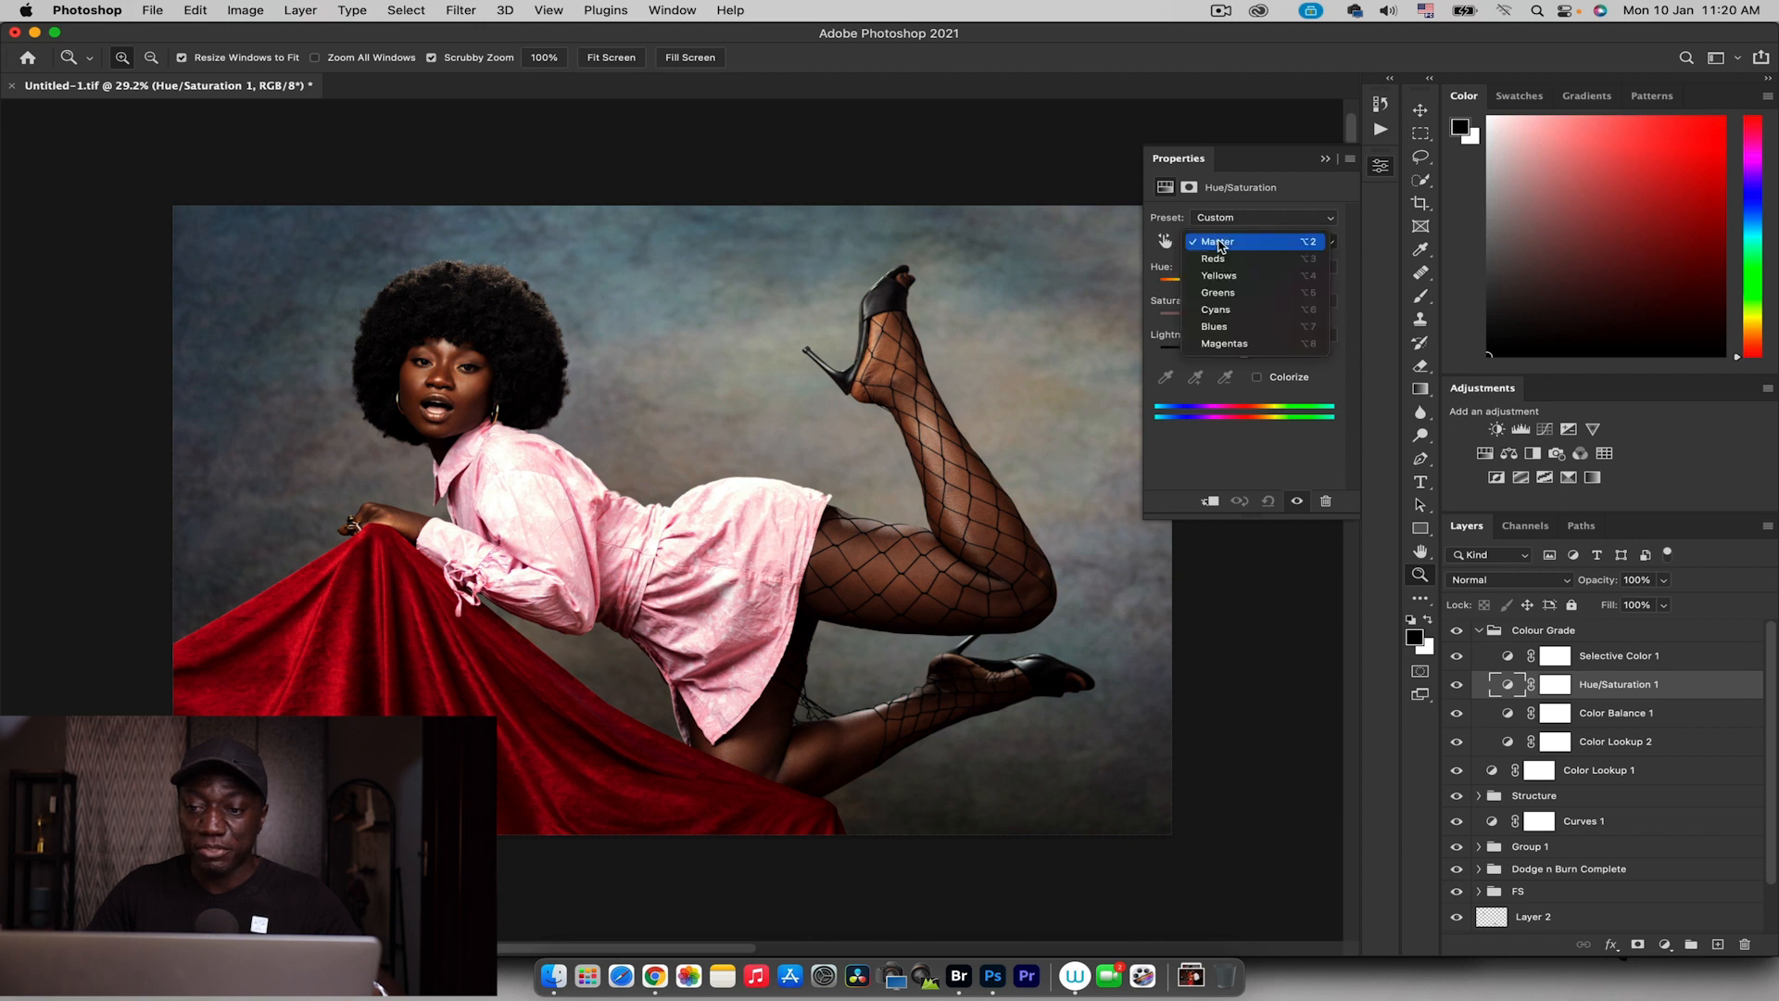
click(1243, 261)
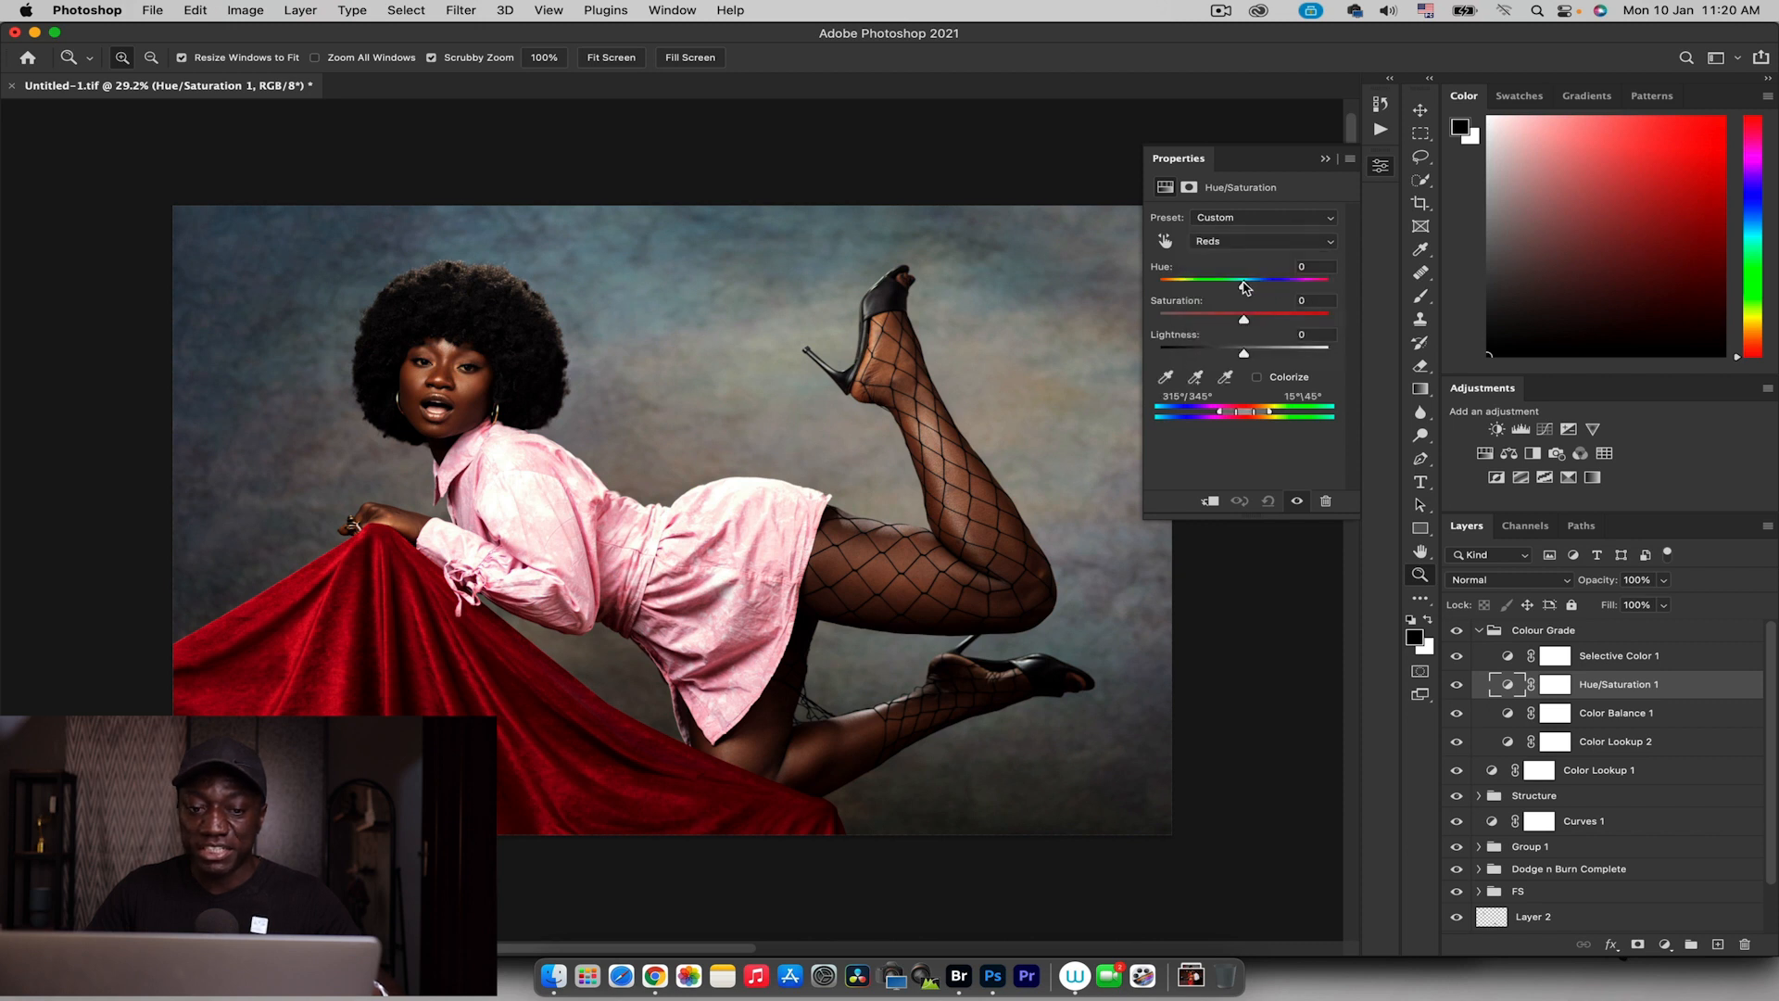
drag(1238, 286, 1247, 285)
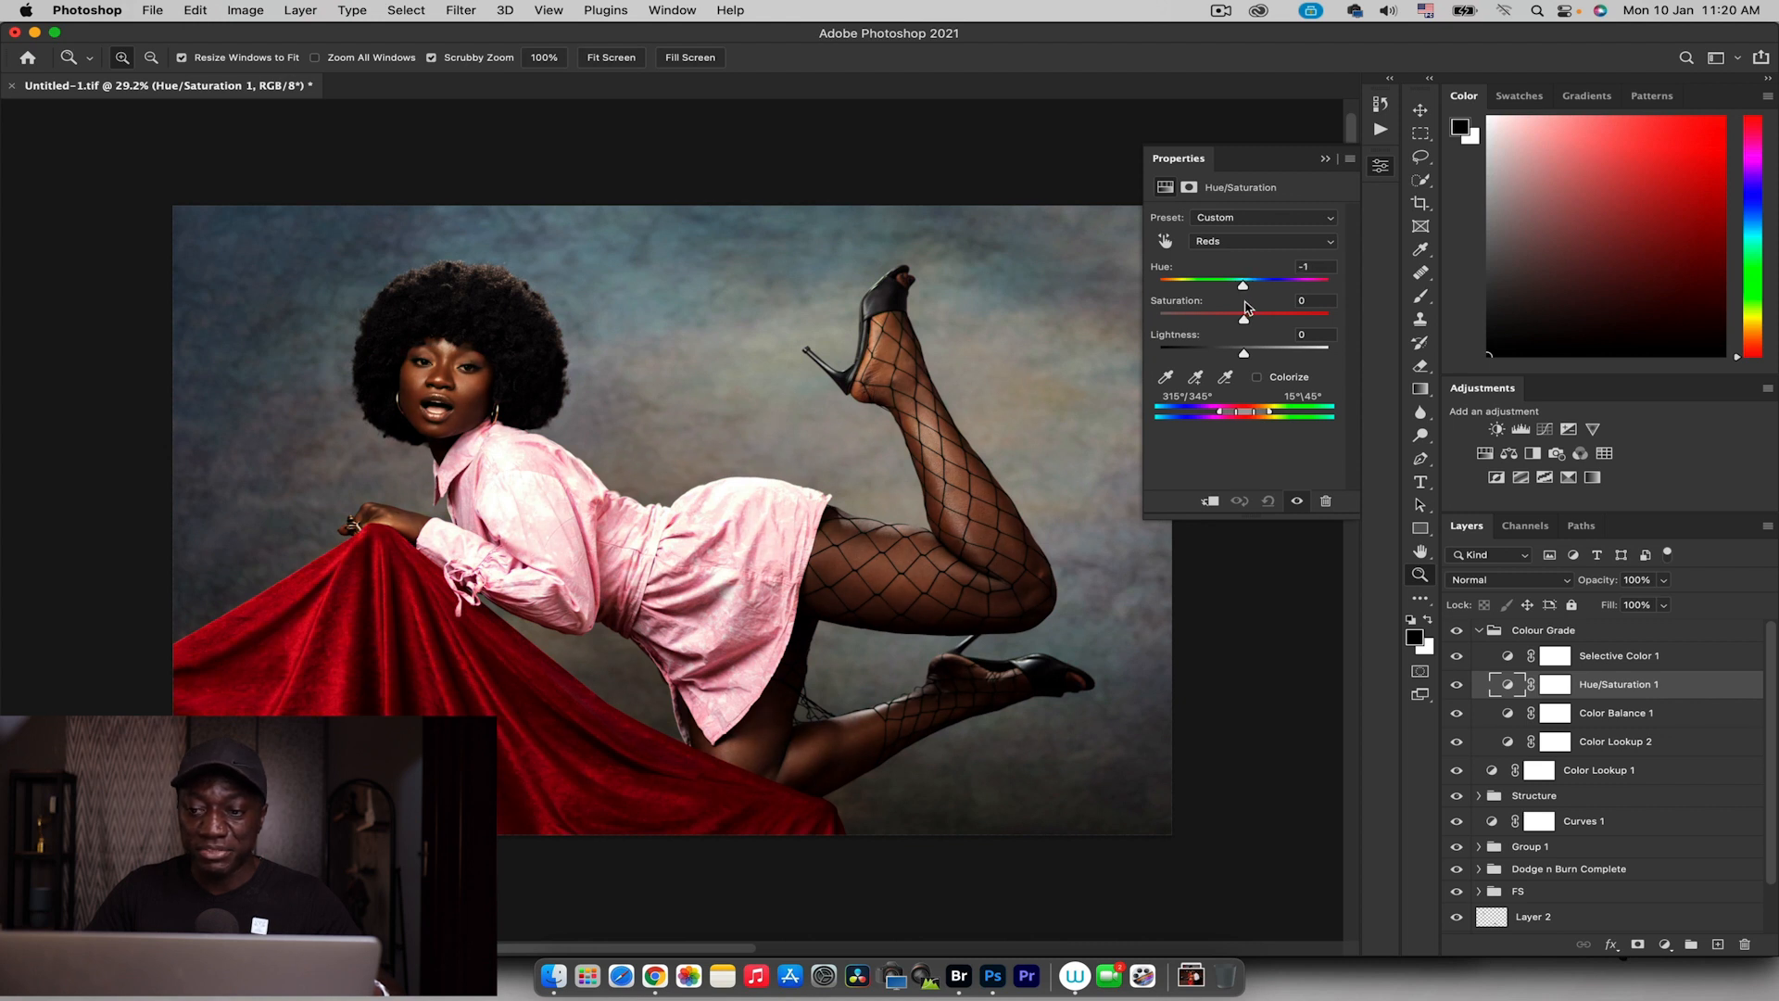
drag(1246, 323, 1235, 321)
drag(1235, 322, 1240, 353)
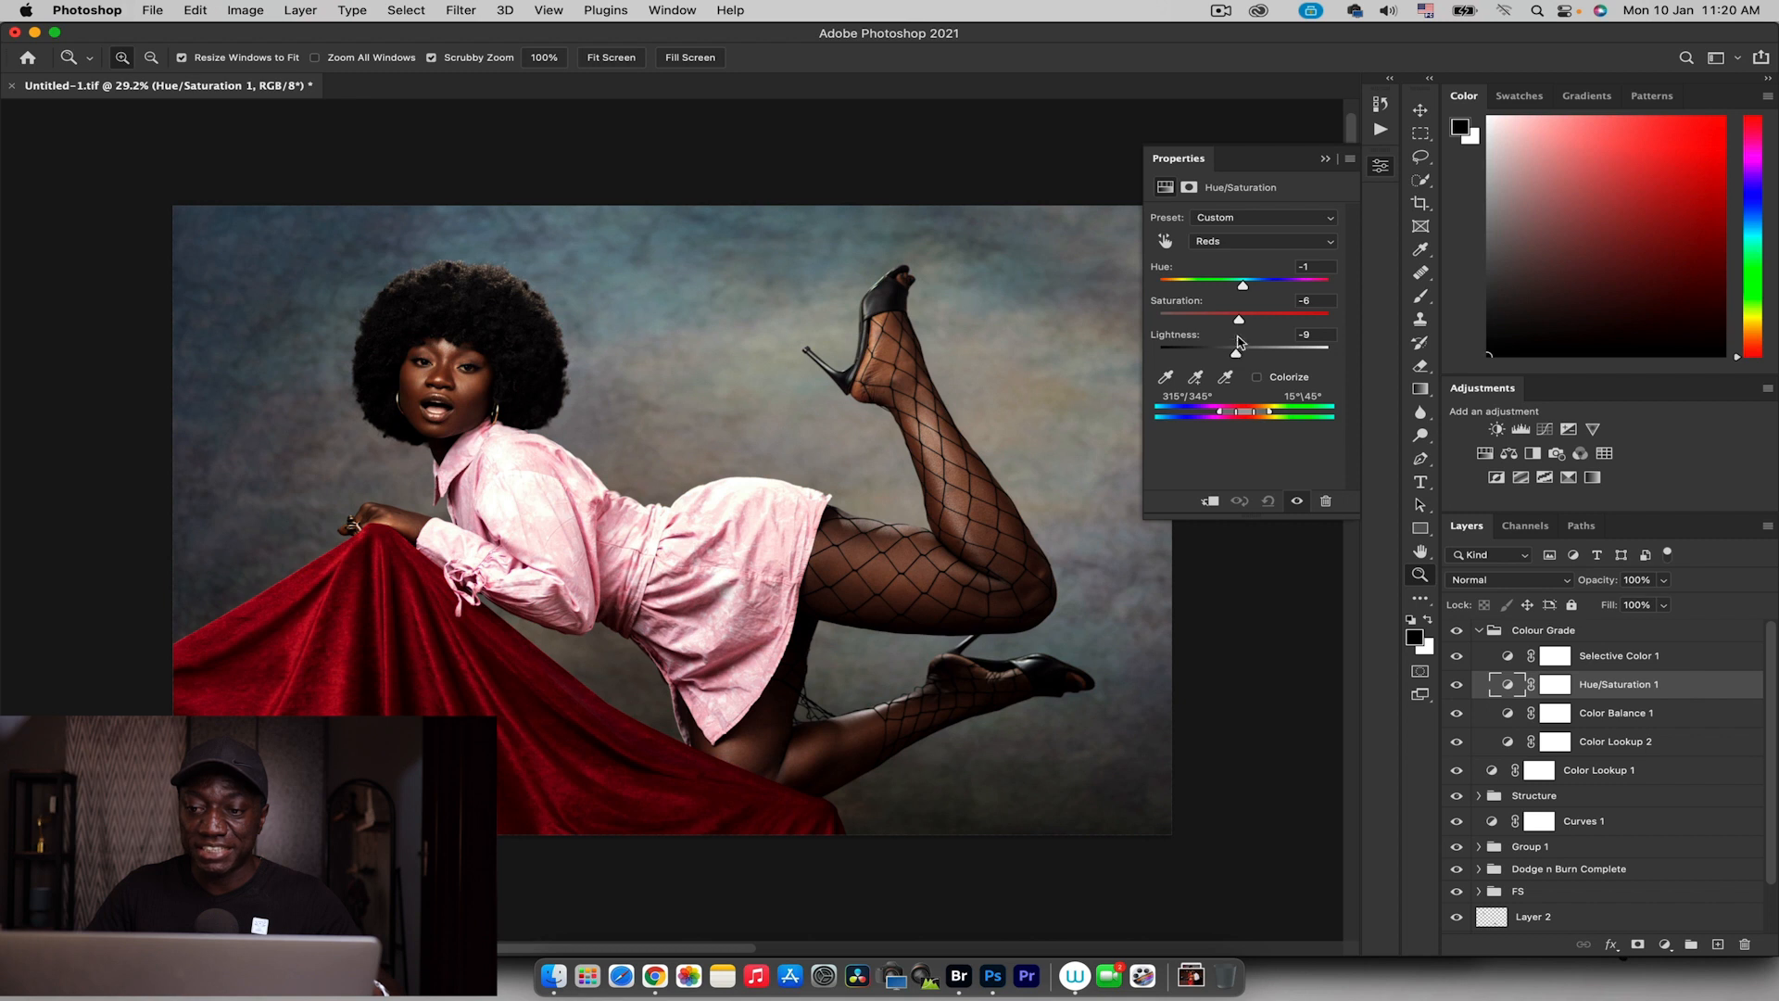
Adjust the Yellows in Hue/Saturation to hue -2, saturation -7 and lightness -6
click(1218, 243)
click(1219, 261)
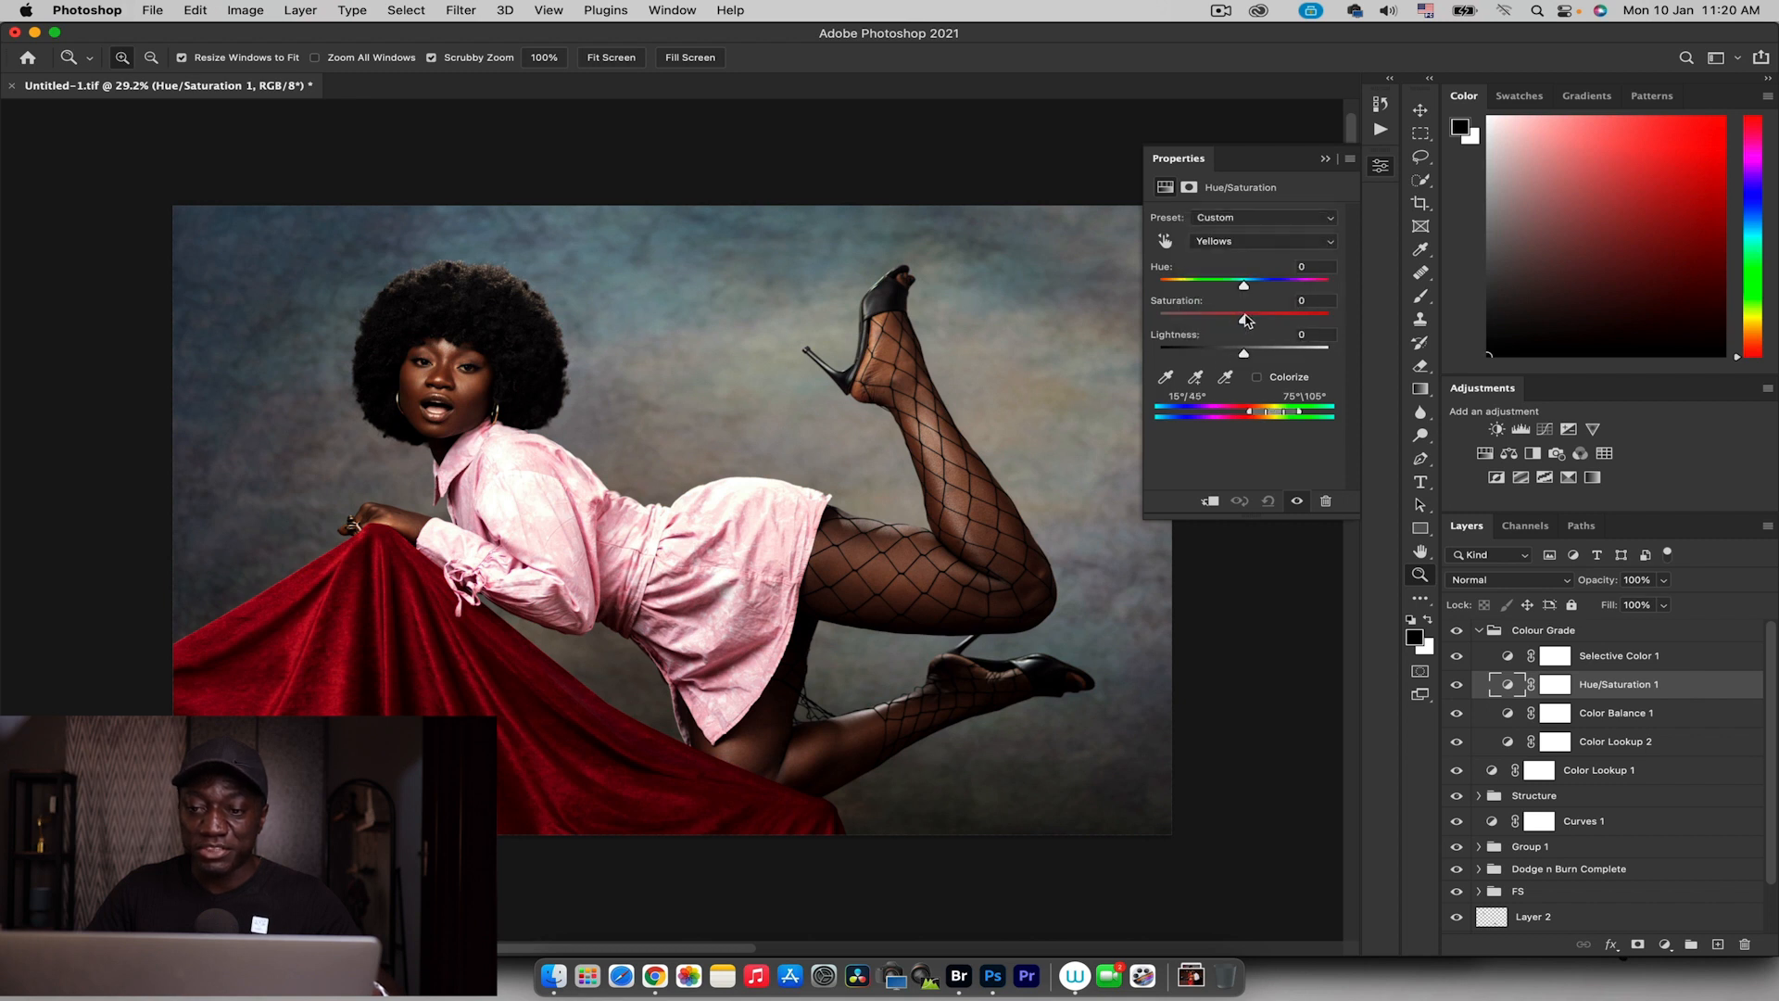
drag(1244, 287, 1241, 321)
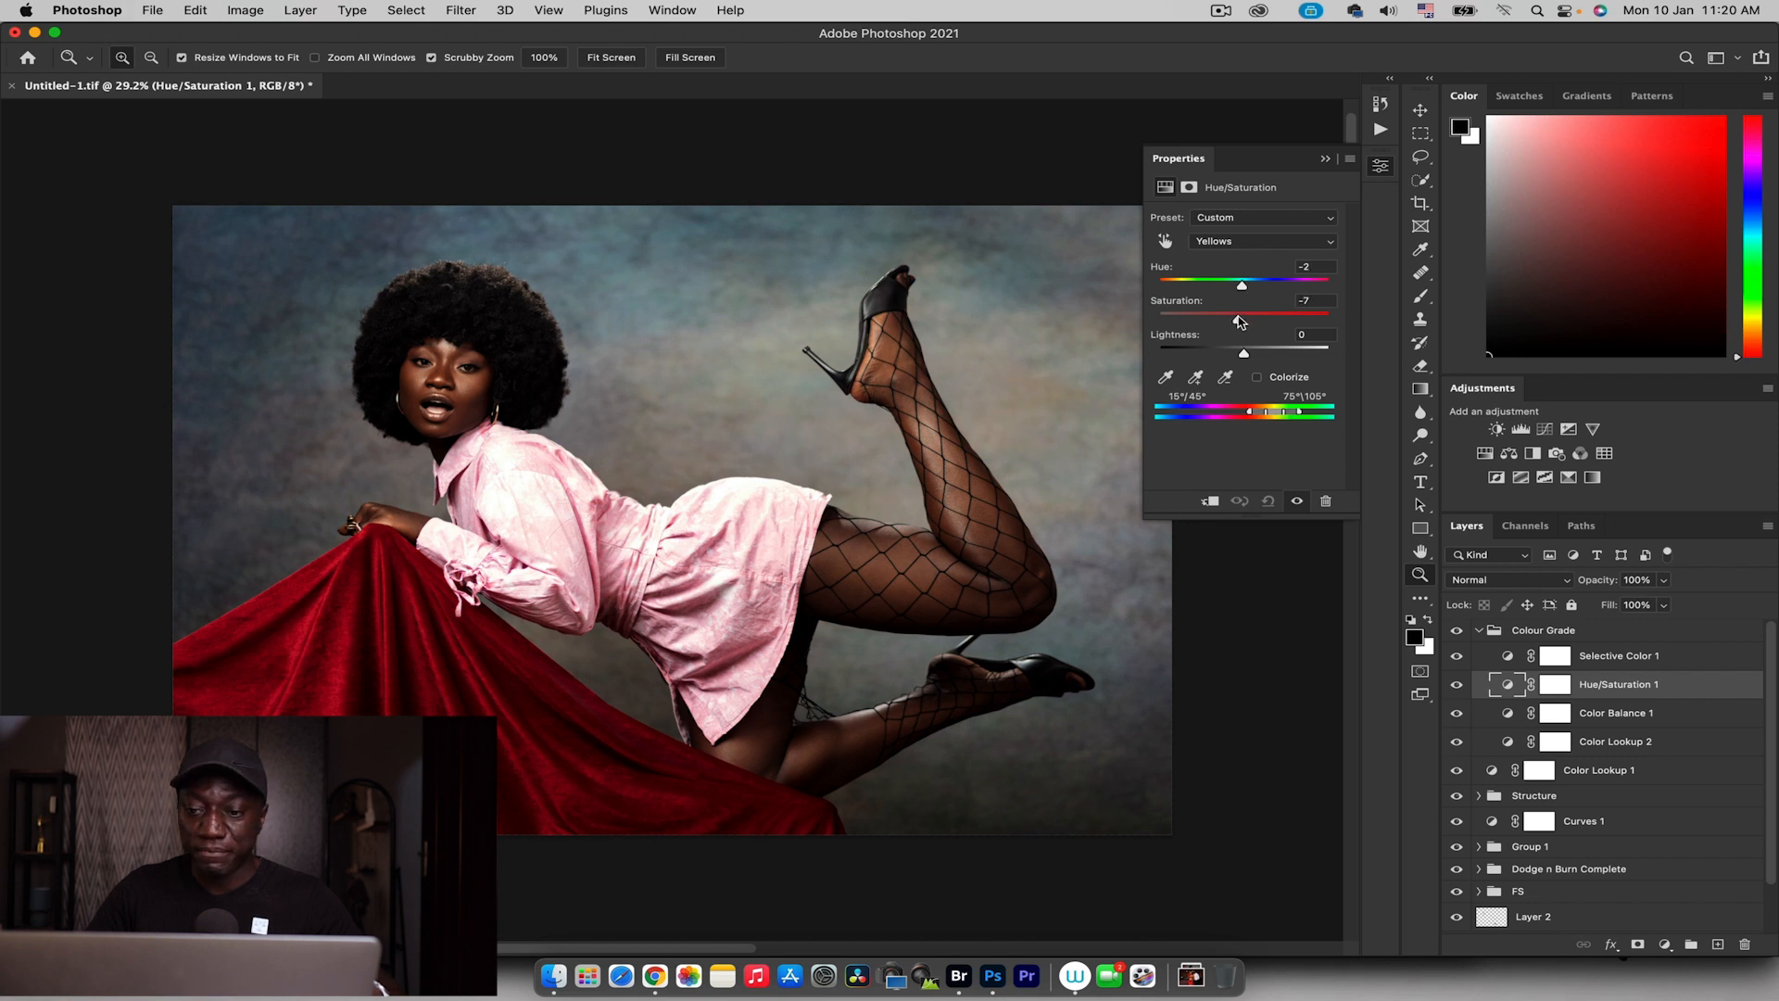
drag(1240, 357, 1243, 355)
Compare the image with and without the Hue/Saturation adjustment, leaving the layer visible
click(1297, 501)
click(1297, 502)
click(1298, 502)
click(1296, 503)
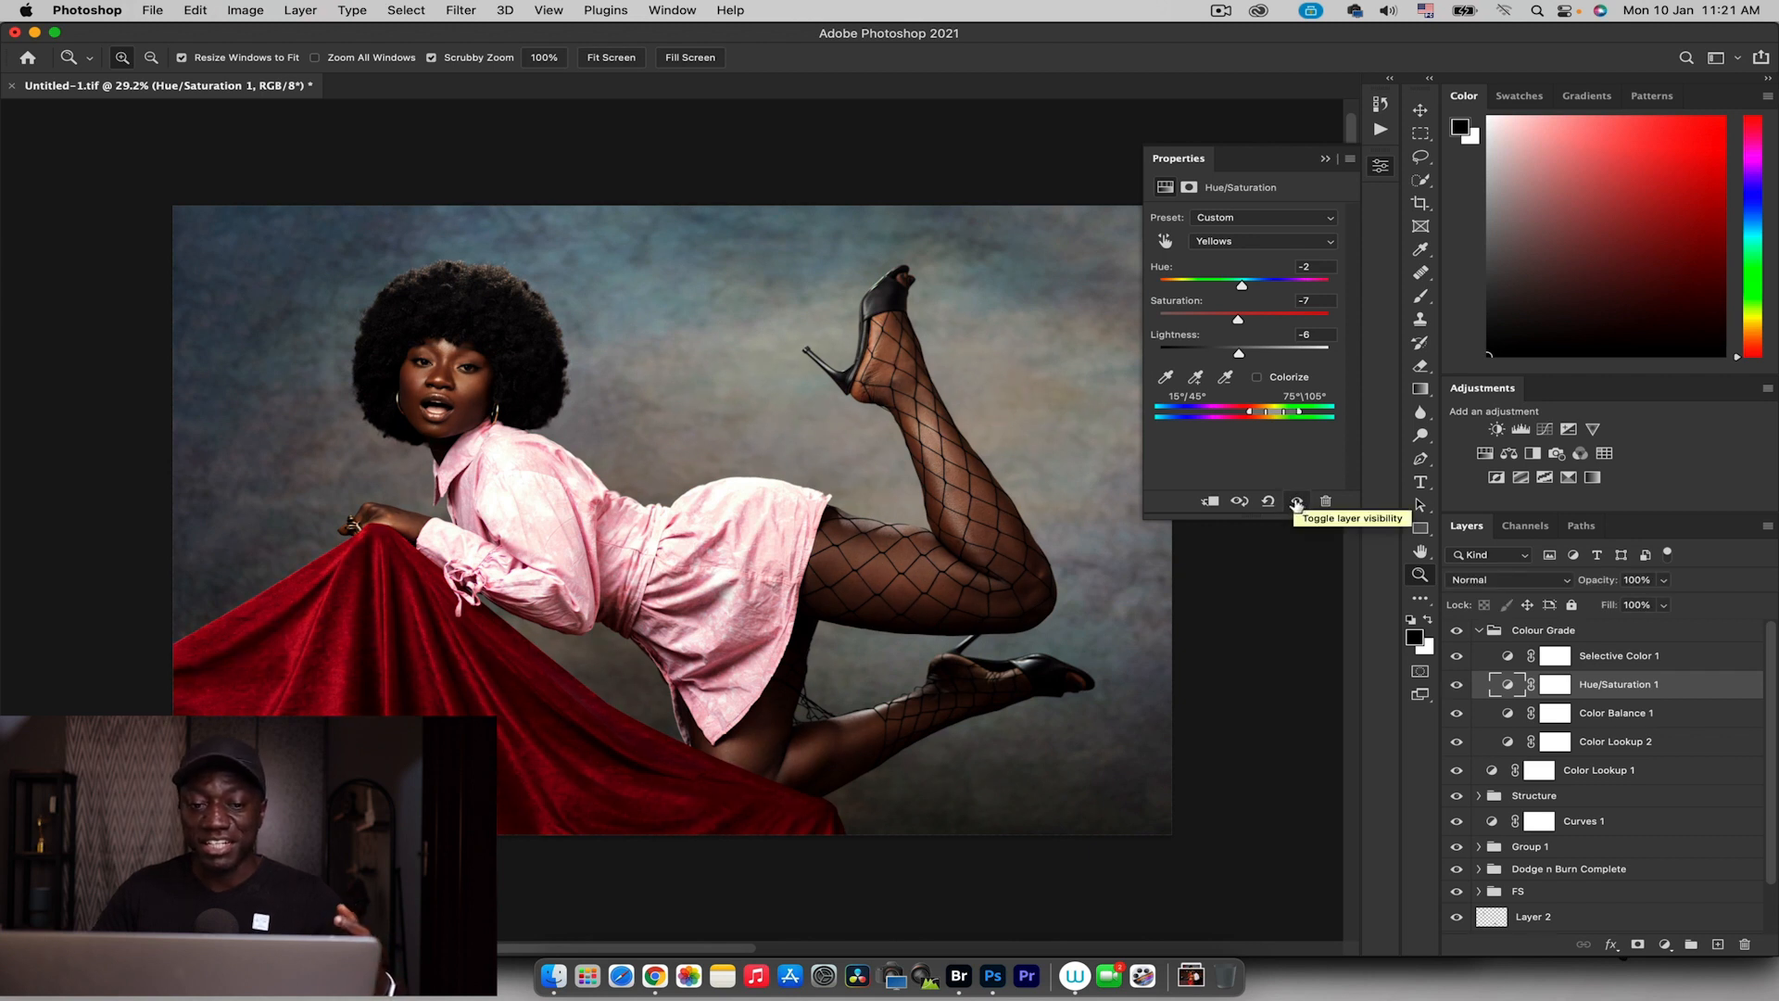
click(1297, 502)
click(1296, 502)
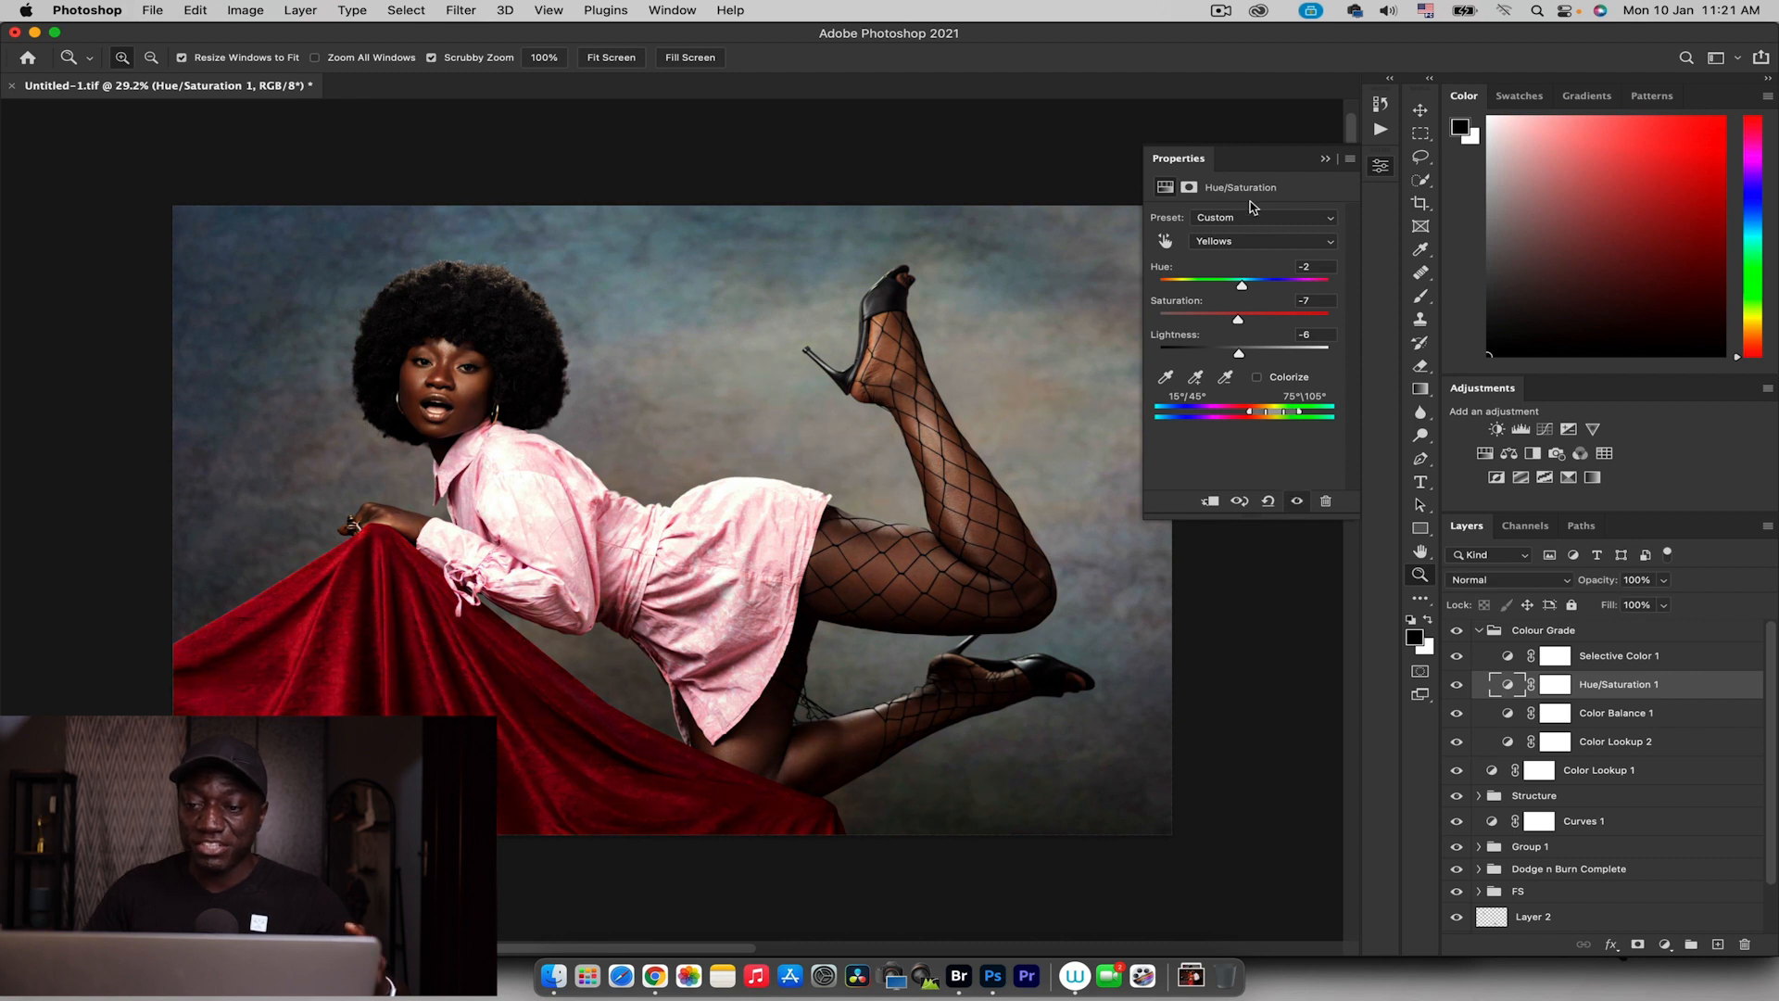
Raise the saturation of the Greens to +7 in Hue/Saturation and close its settings
click(1240, 243)
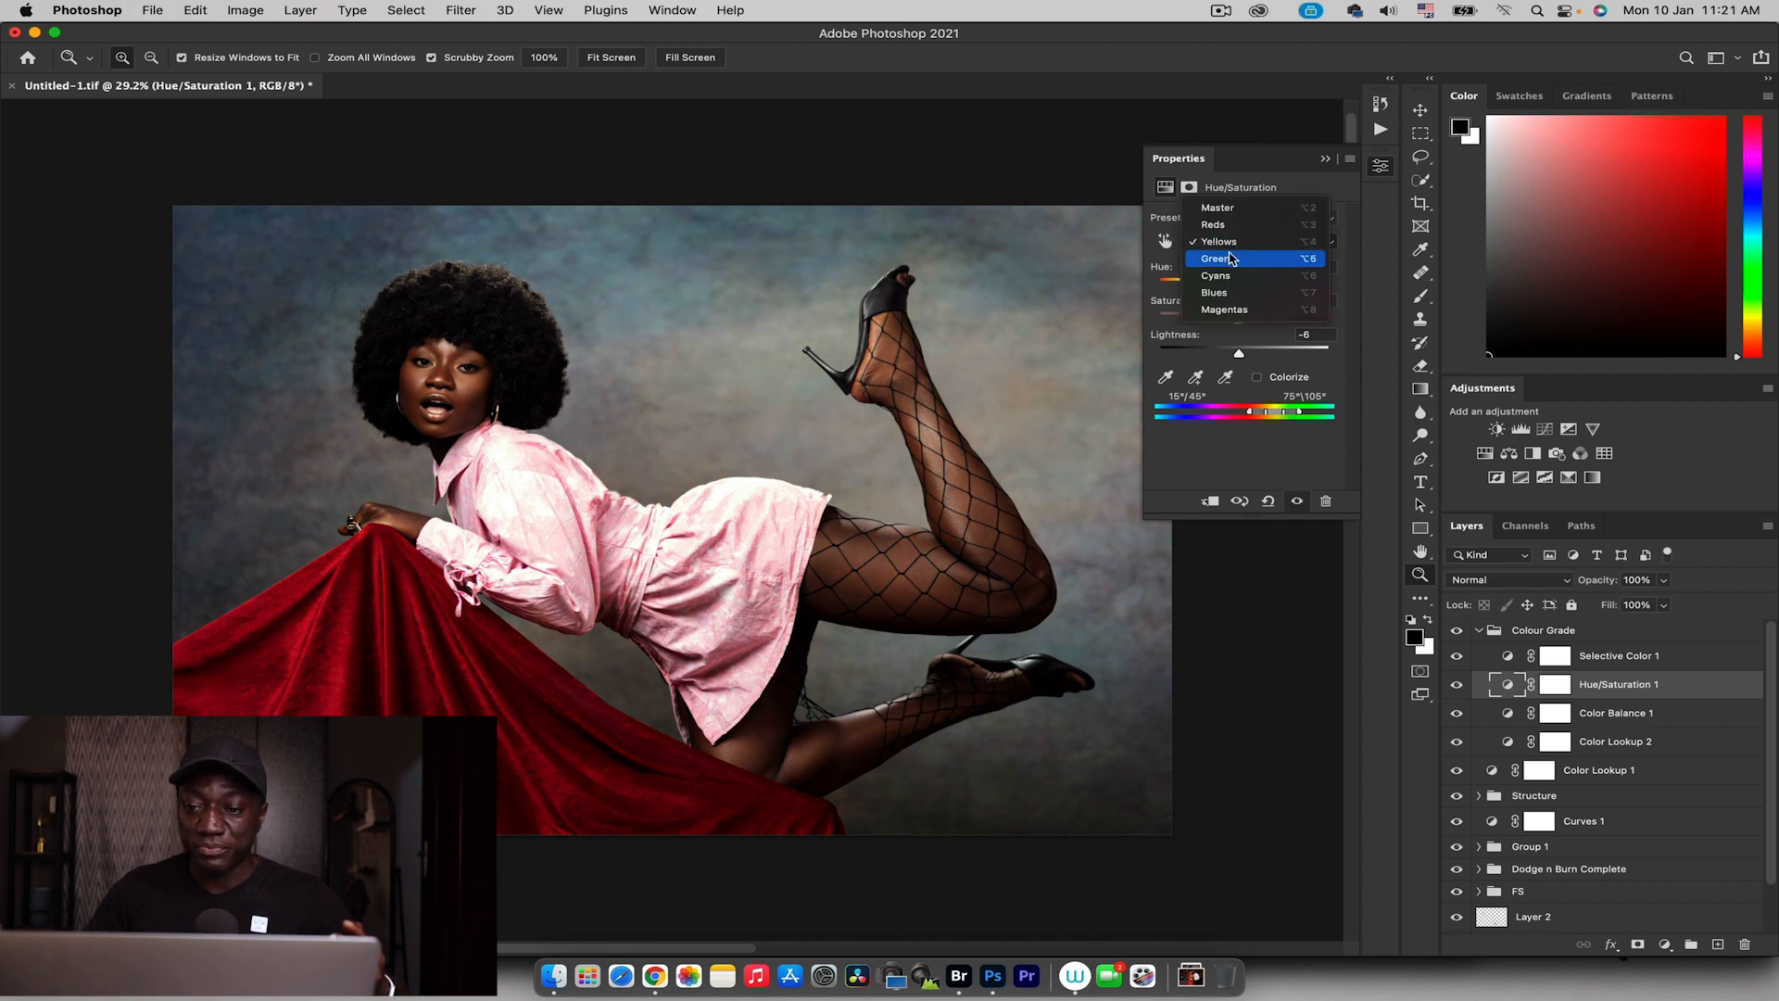
click(1229, 259)
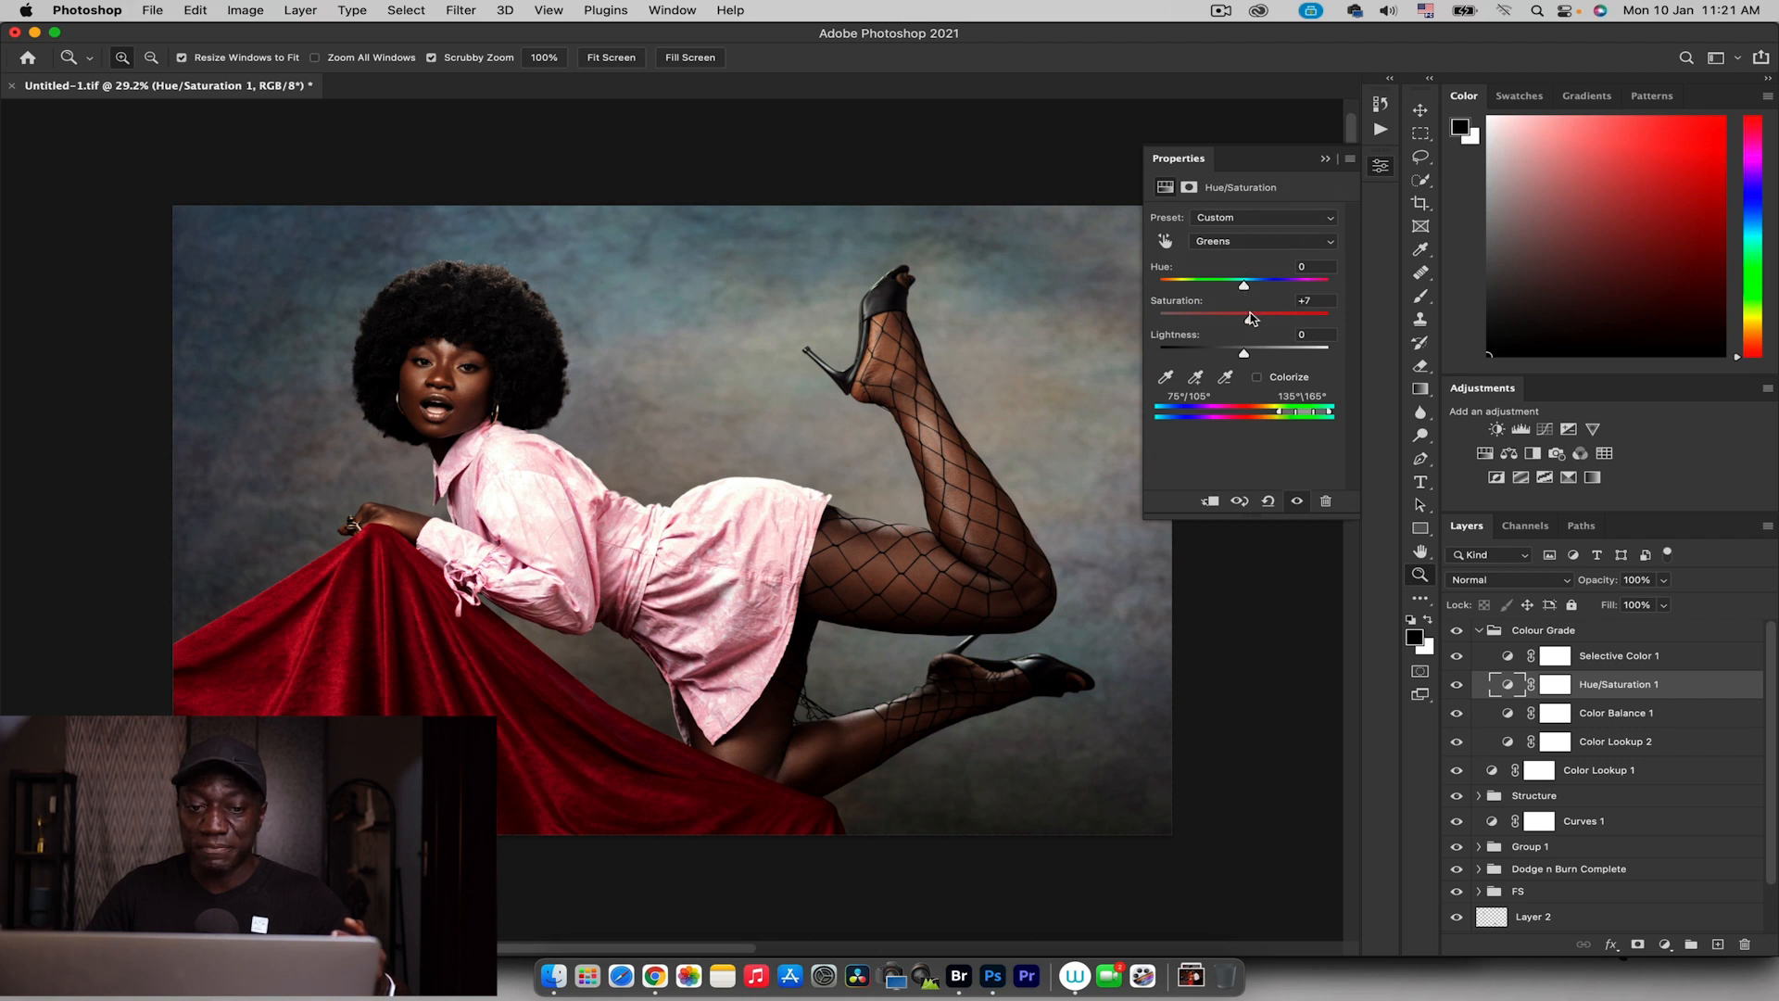
click(1322, 162)
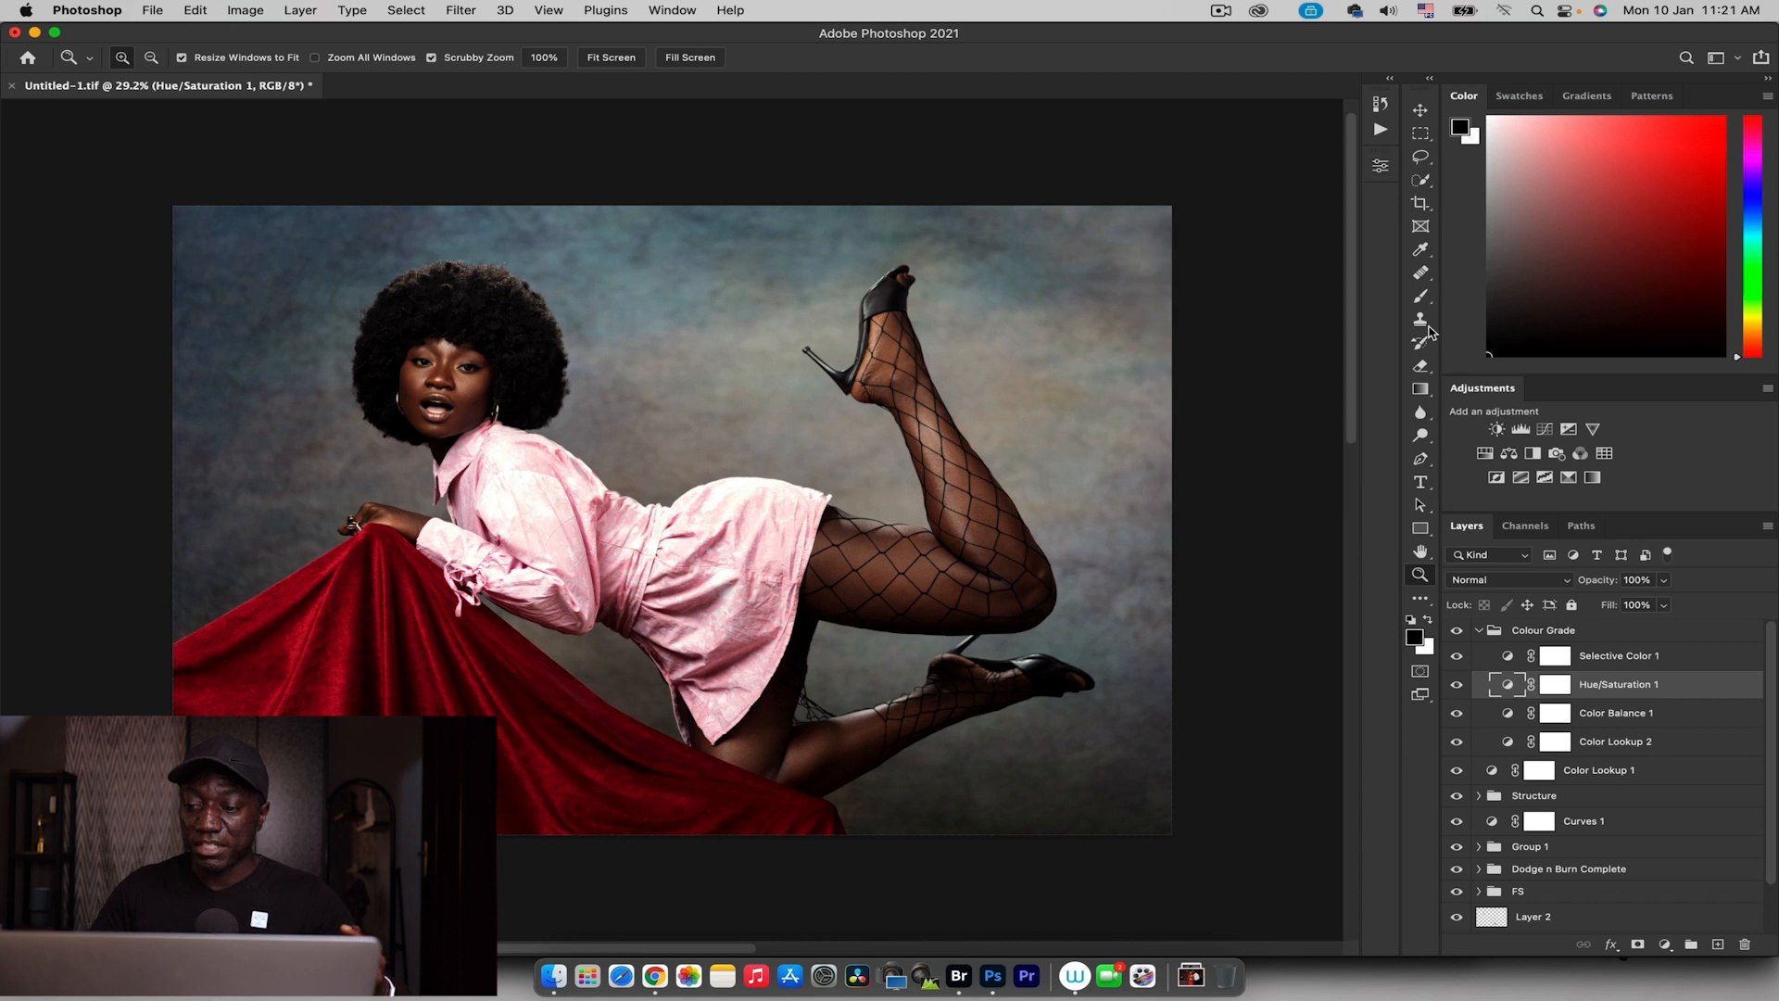
Set the Reds in the Selective Color layer to cyan +2%, magenta +2% and yellow +8%
double_click(1507, 656)
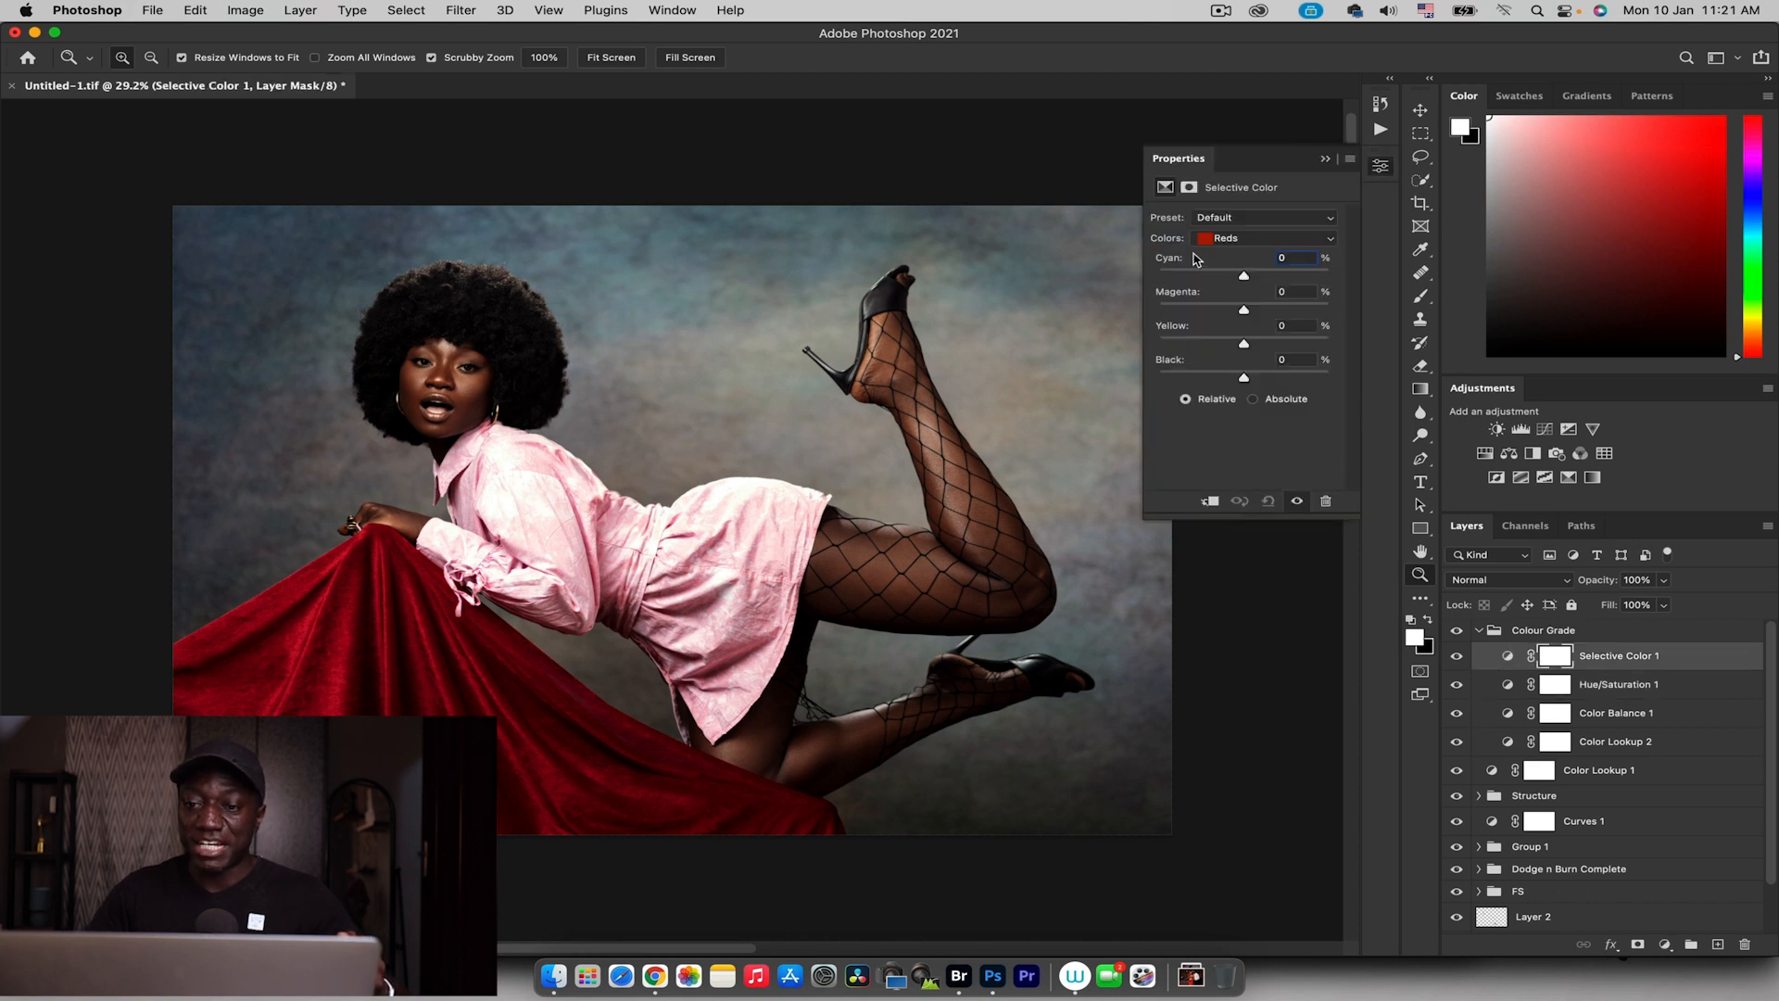
mouse_move(1243, 275)
mouse_down()
mouse_move(1221, 277)
mouse_move(1314, 273)
mouse_move(1191, 290)
mouse_move(1272, 279)
mouse_move(1250, 285)
mouse_up()
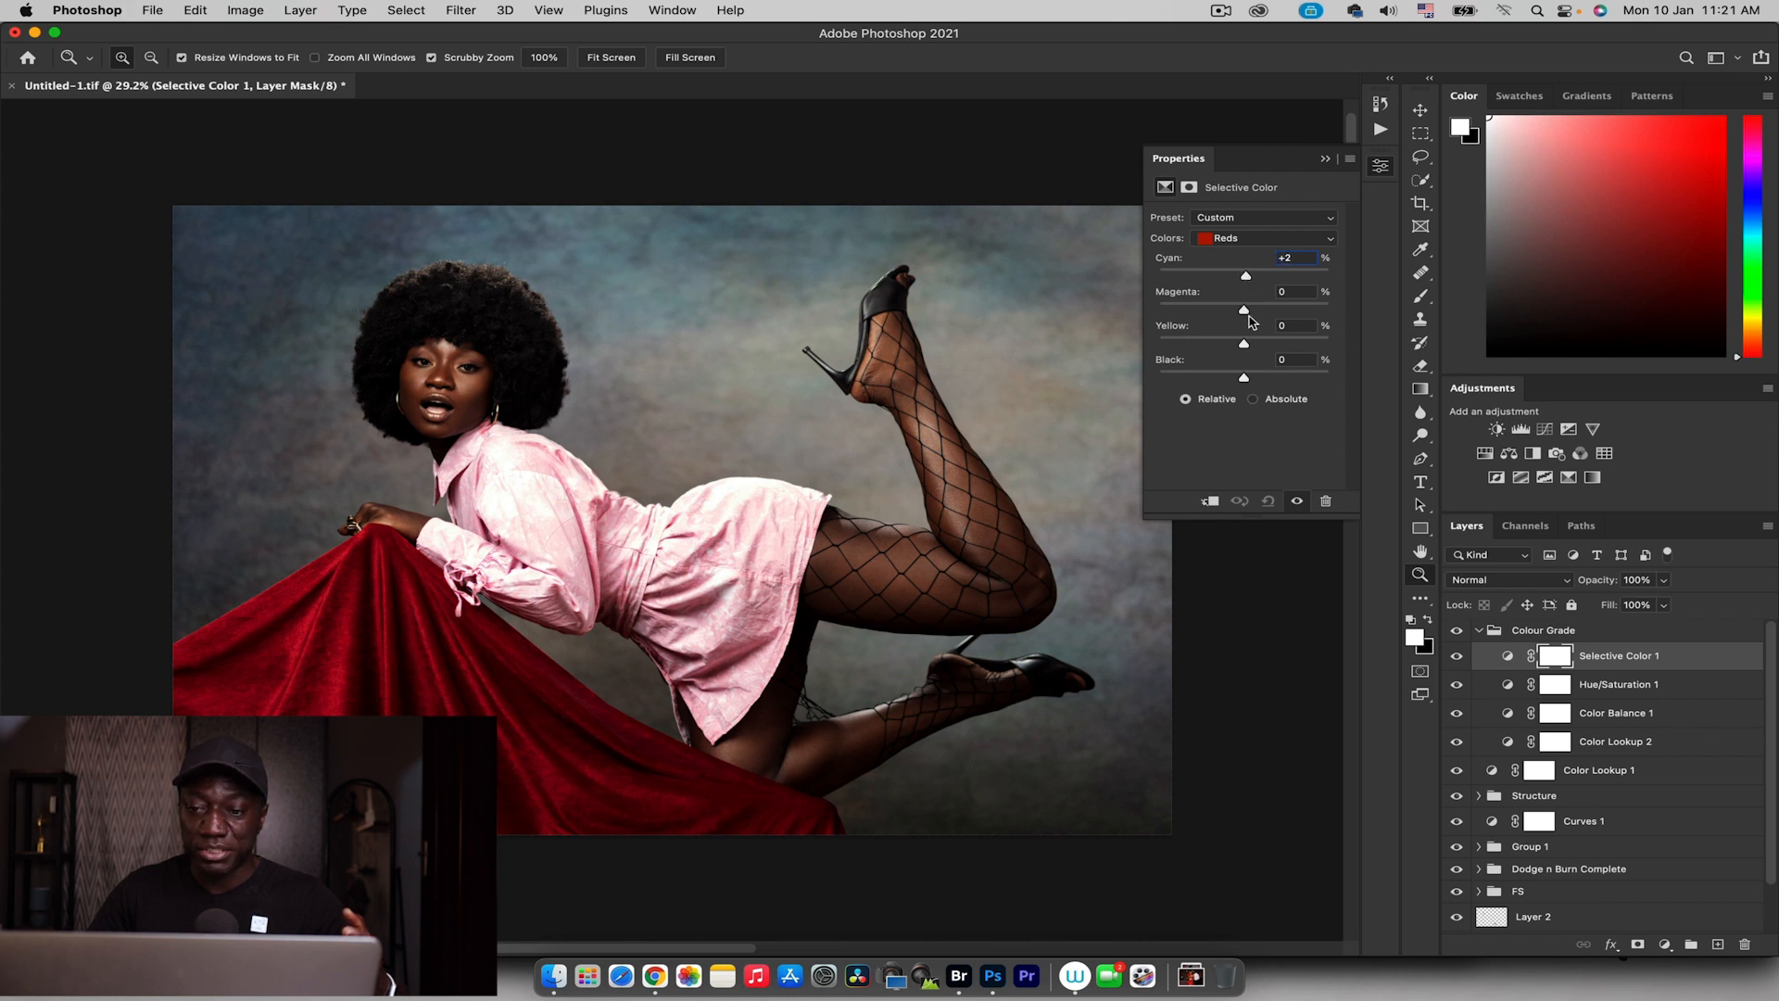
mouse_move(1244, 309)
mouse_down()
mouse_move(1264, 308)
mouse_move(1226, 313)
mouse_move(1253, 311)
mouse_move(1247, 342)
mouse_move(1222, 343)
mouse_move(1274, 339)
mouse_move(1250, 343)
mouse_up()
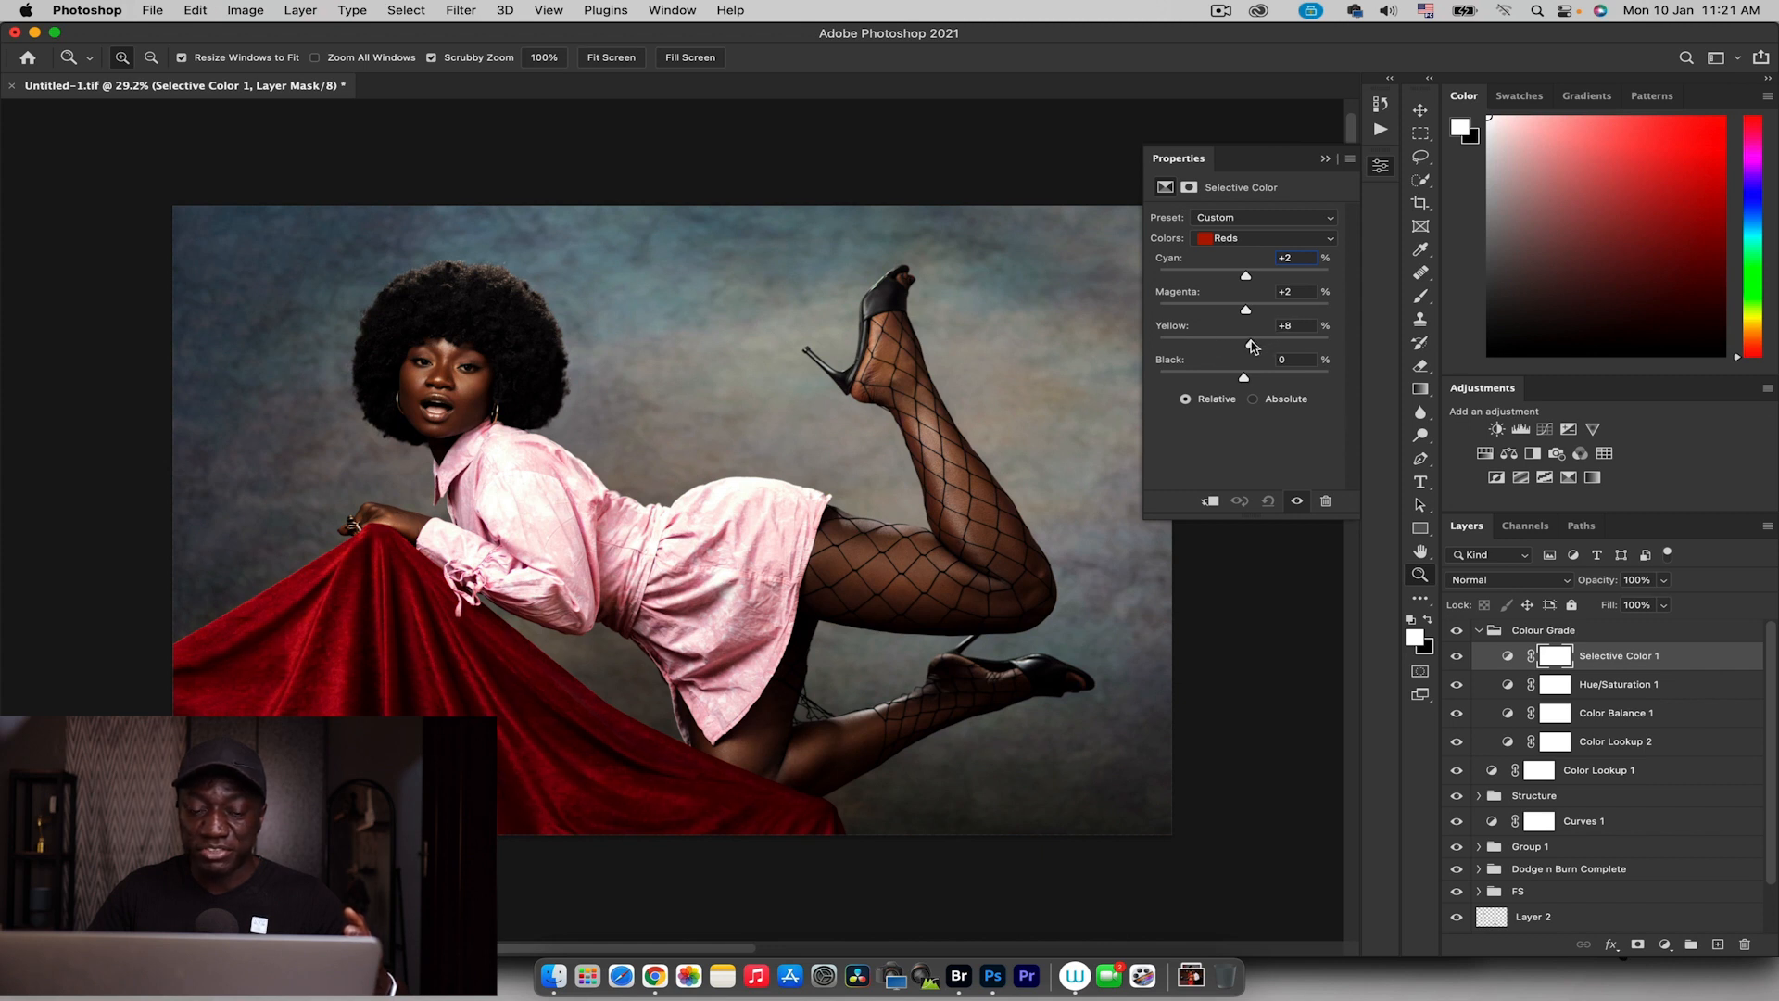
Set the Yellows in Selective Color to cyan -12%, magenta +6% and yellow -8%
click(1224, 239)
click(1228, 257)
drag(1244, 276, 1241, 347)
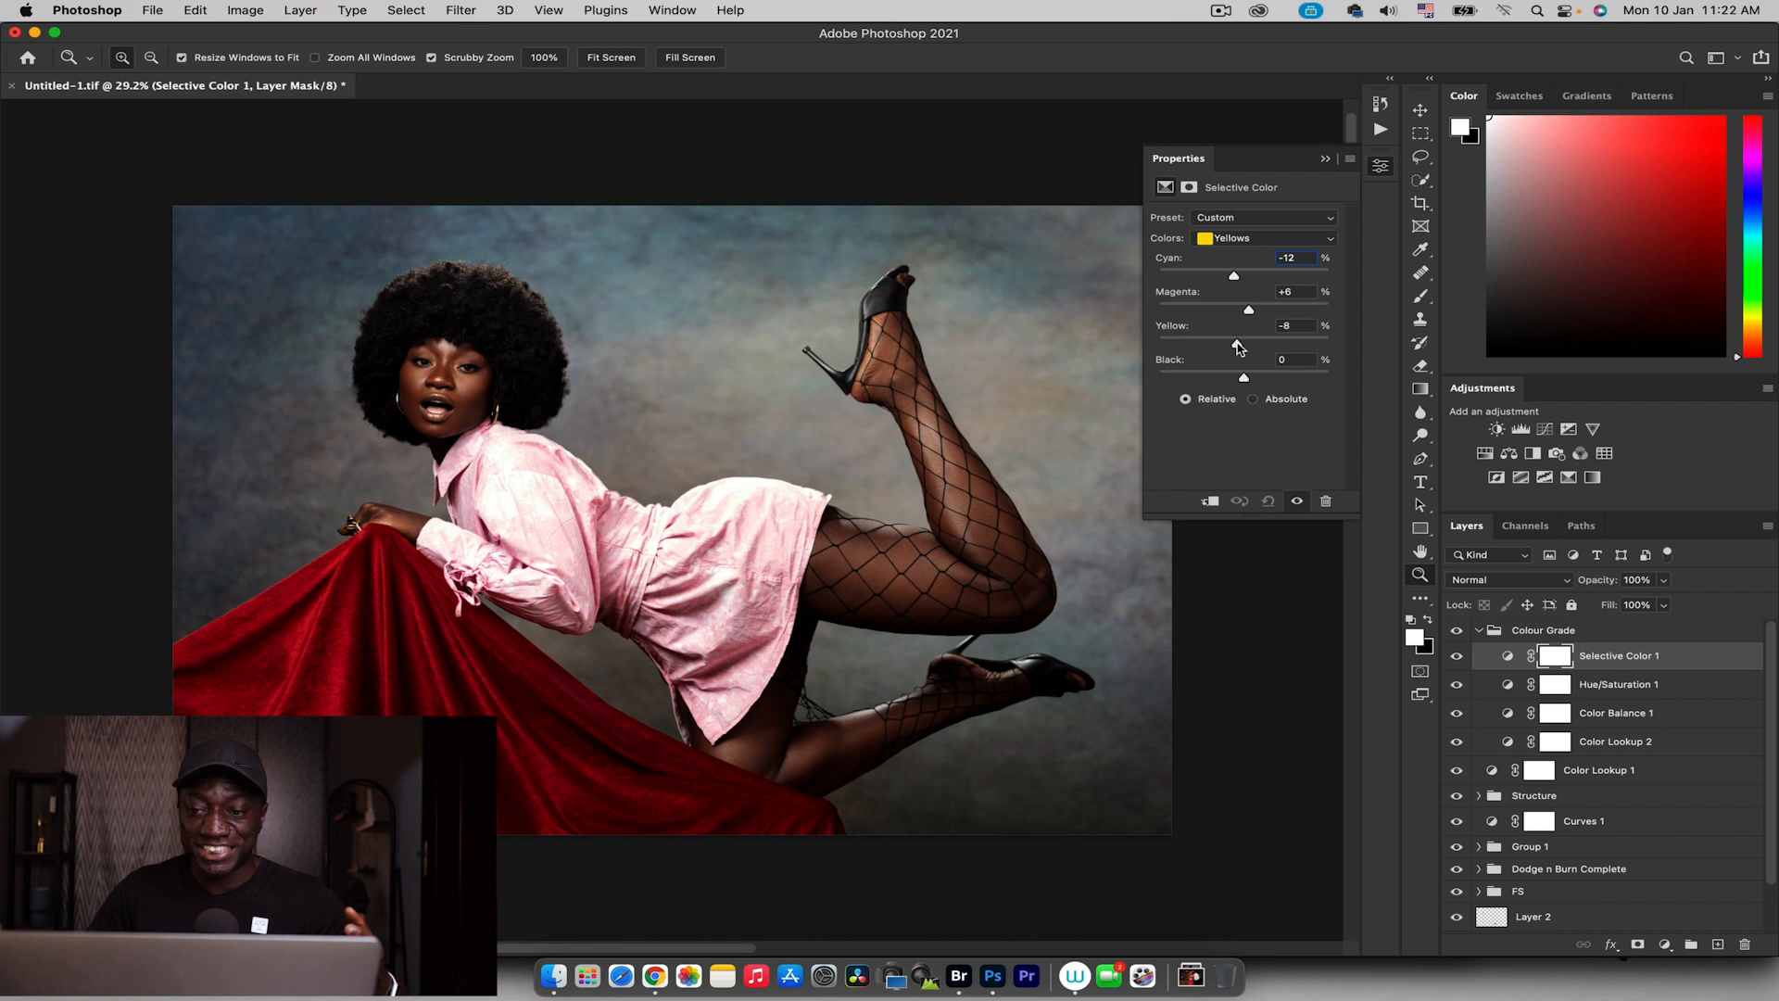
Set the Neutrals in Selective Color to cyan +1%, magenta +2%, yellow +3% and black +2%
click(1231, 244)
click(1238, 318)
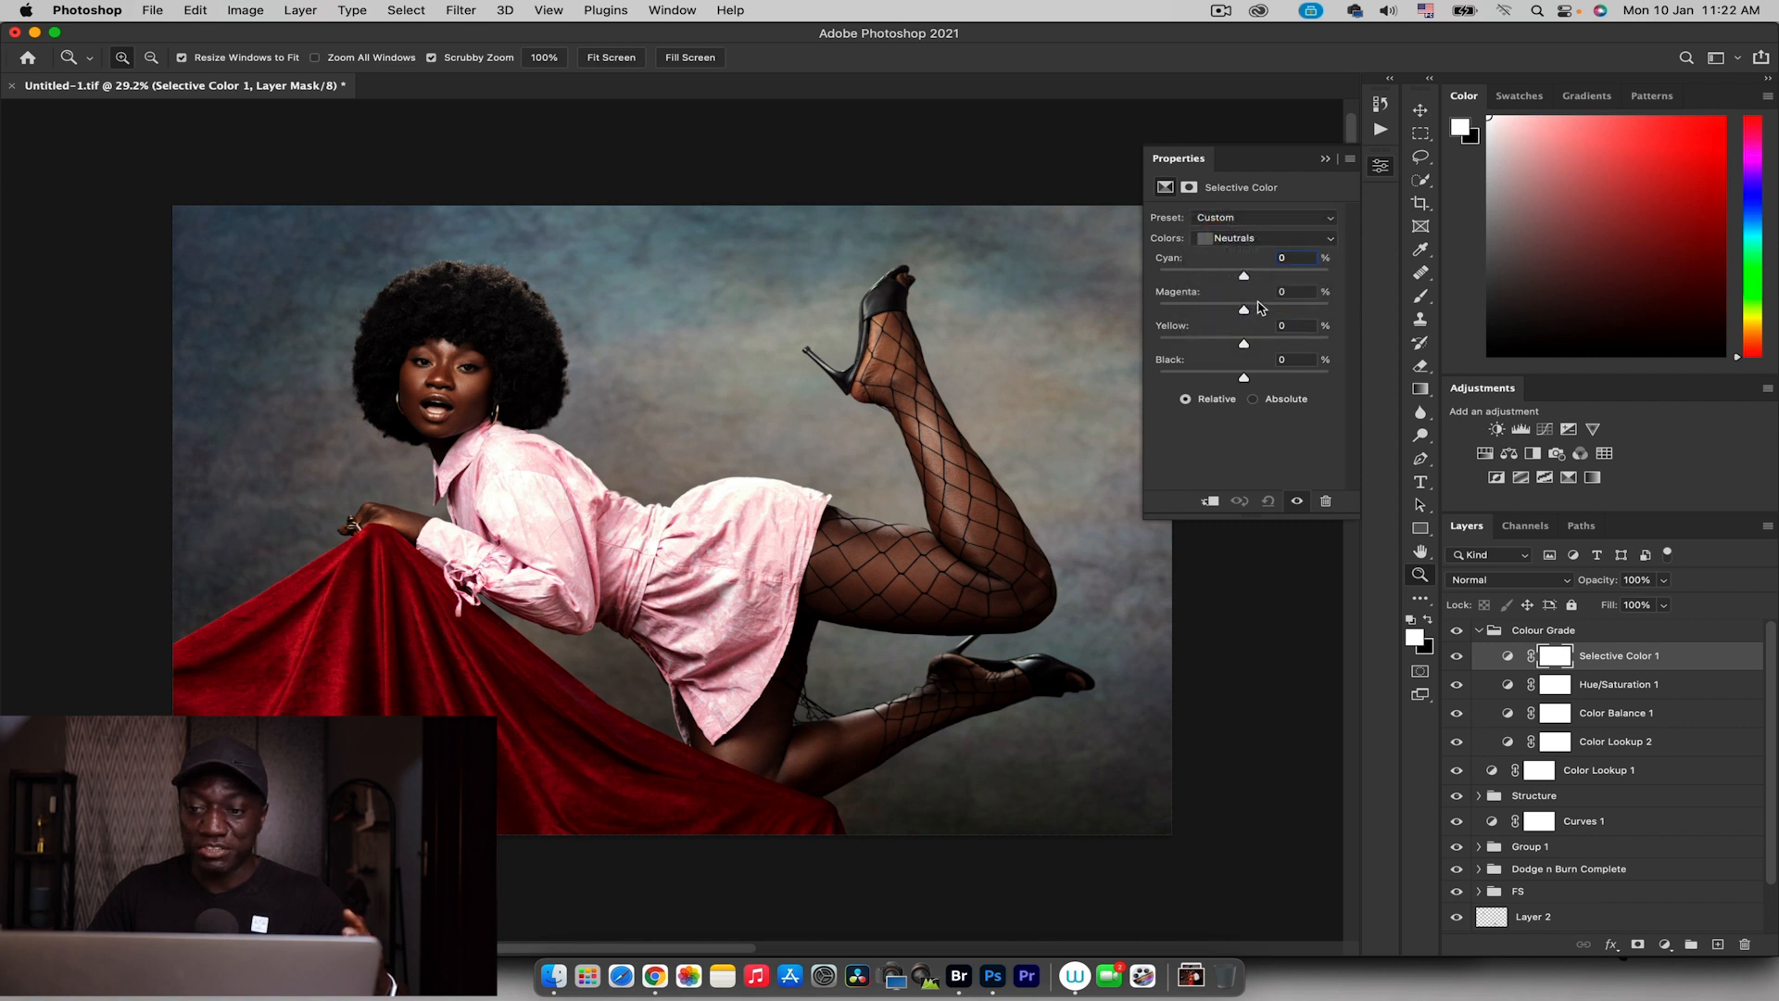
drag(1246, 275, 1238, 277)
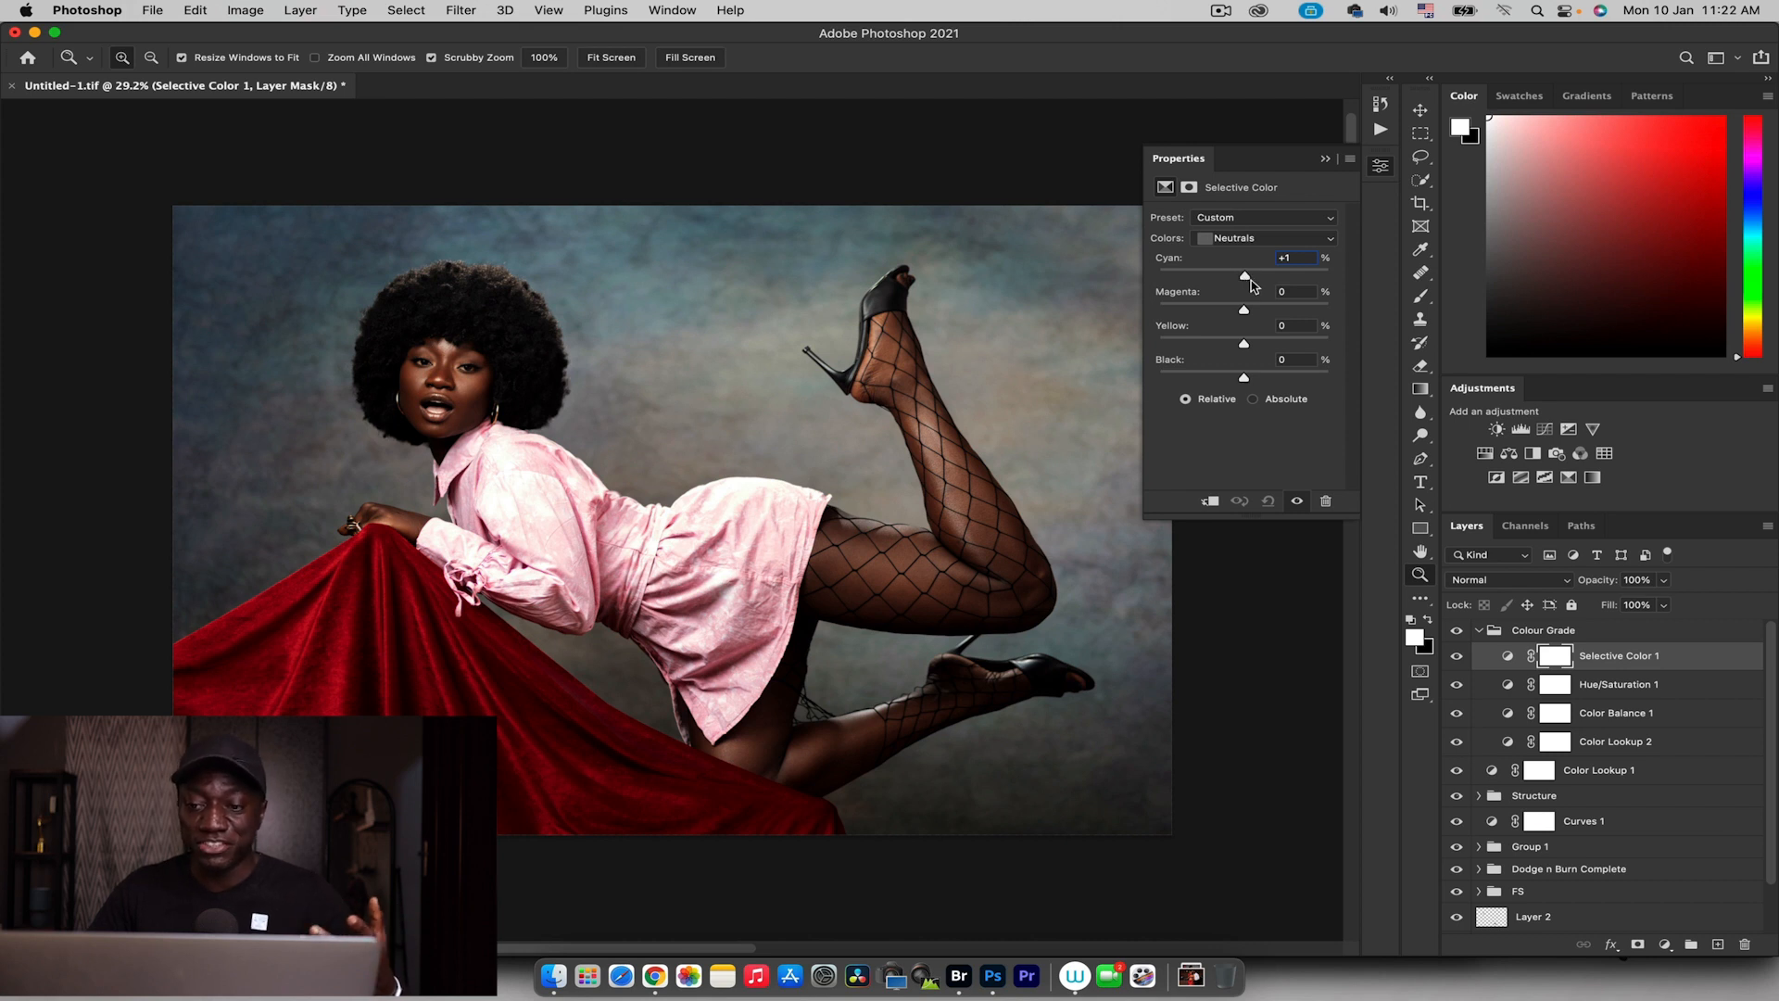
drag(1242, 312, 1248, 311)
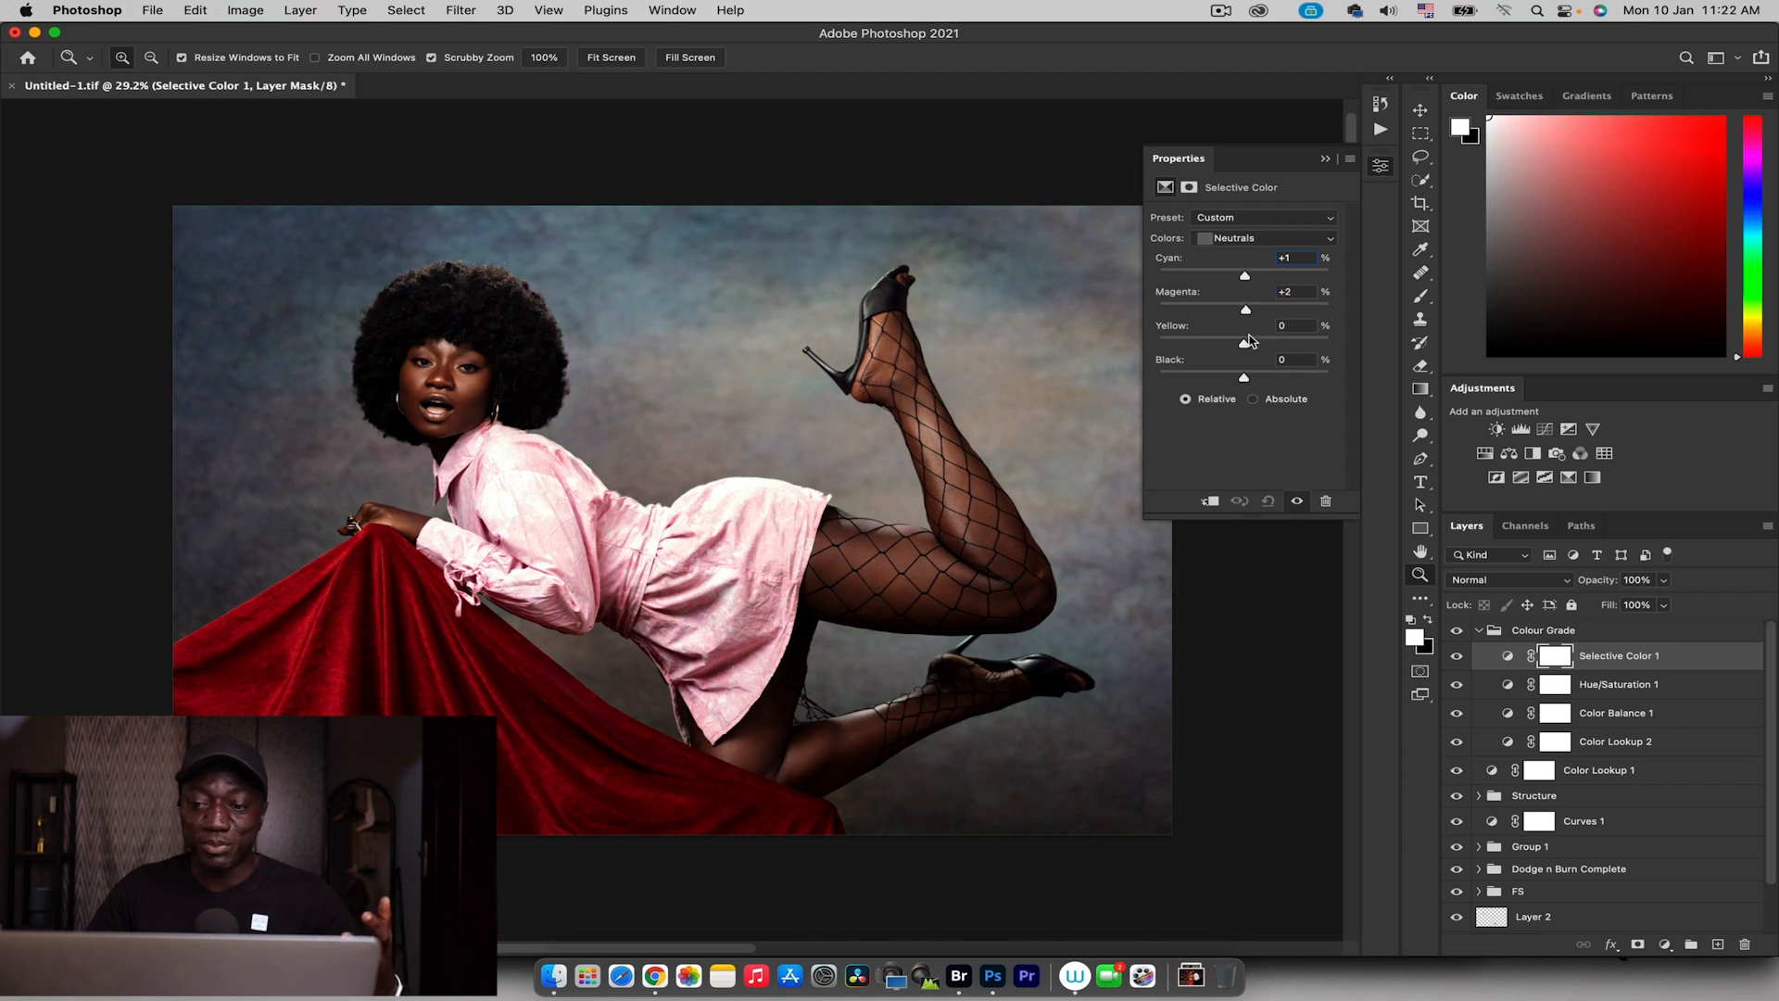
drag(1241, 348, 1250, 346)
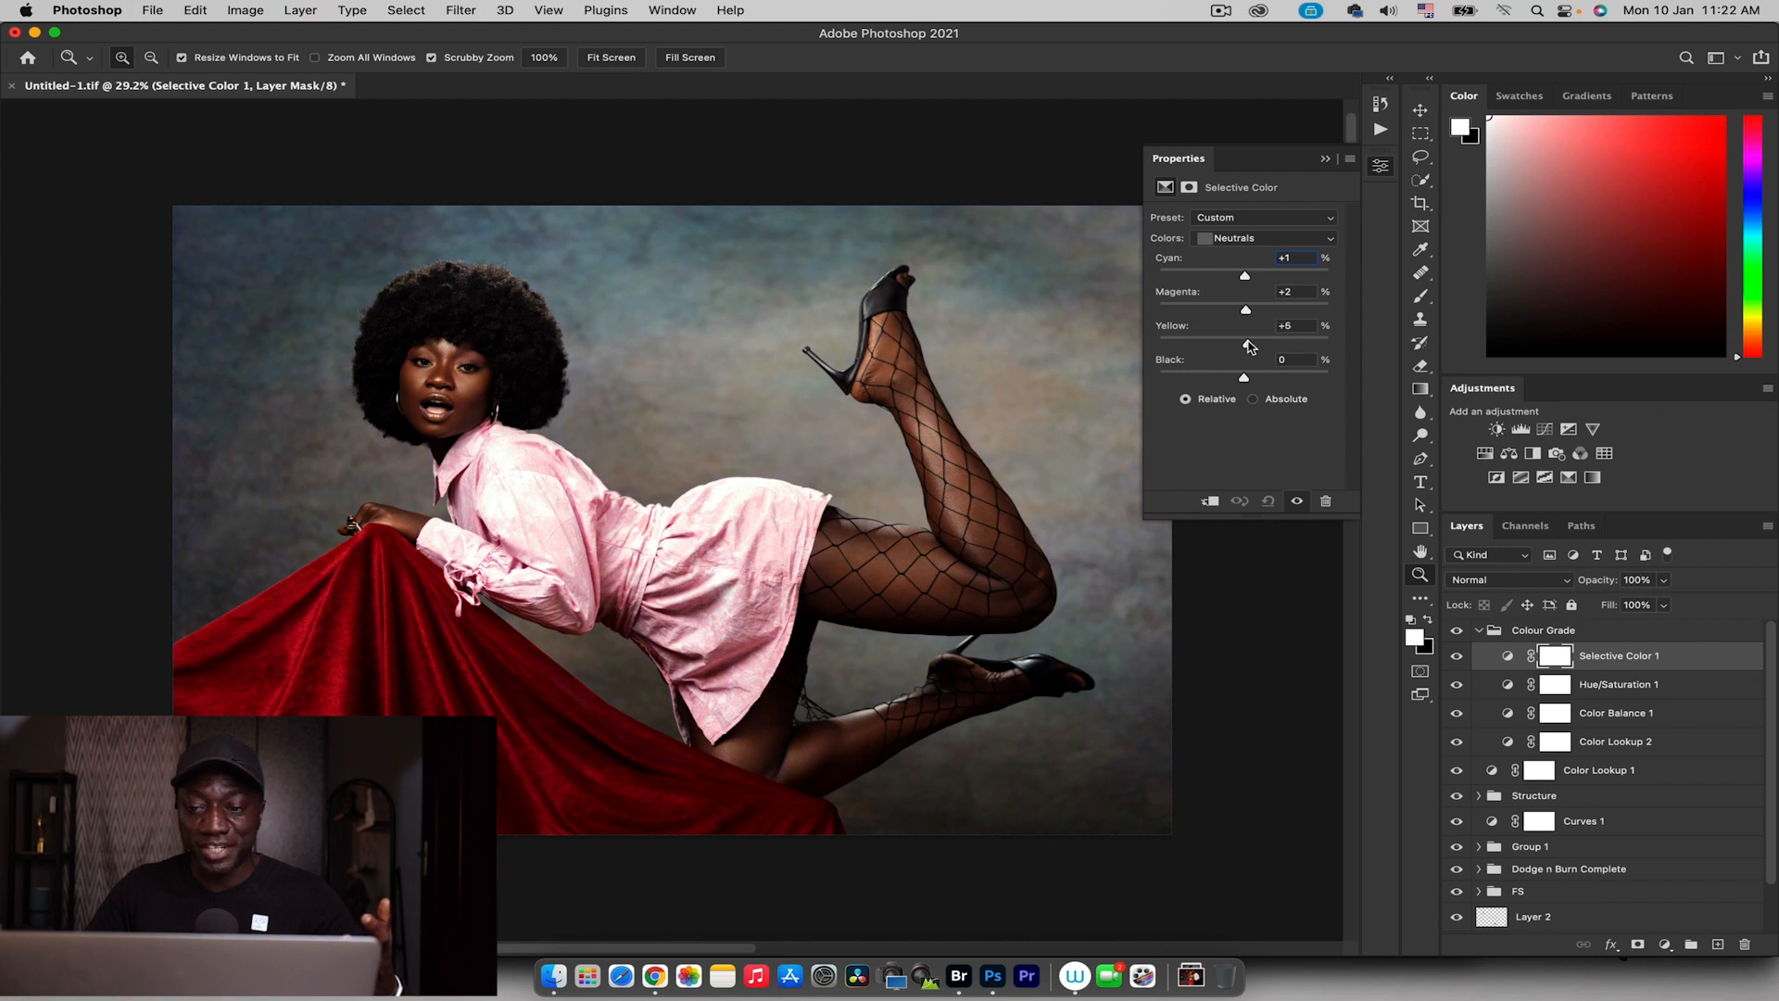
drag(1245, 378, 1249, 380)
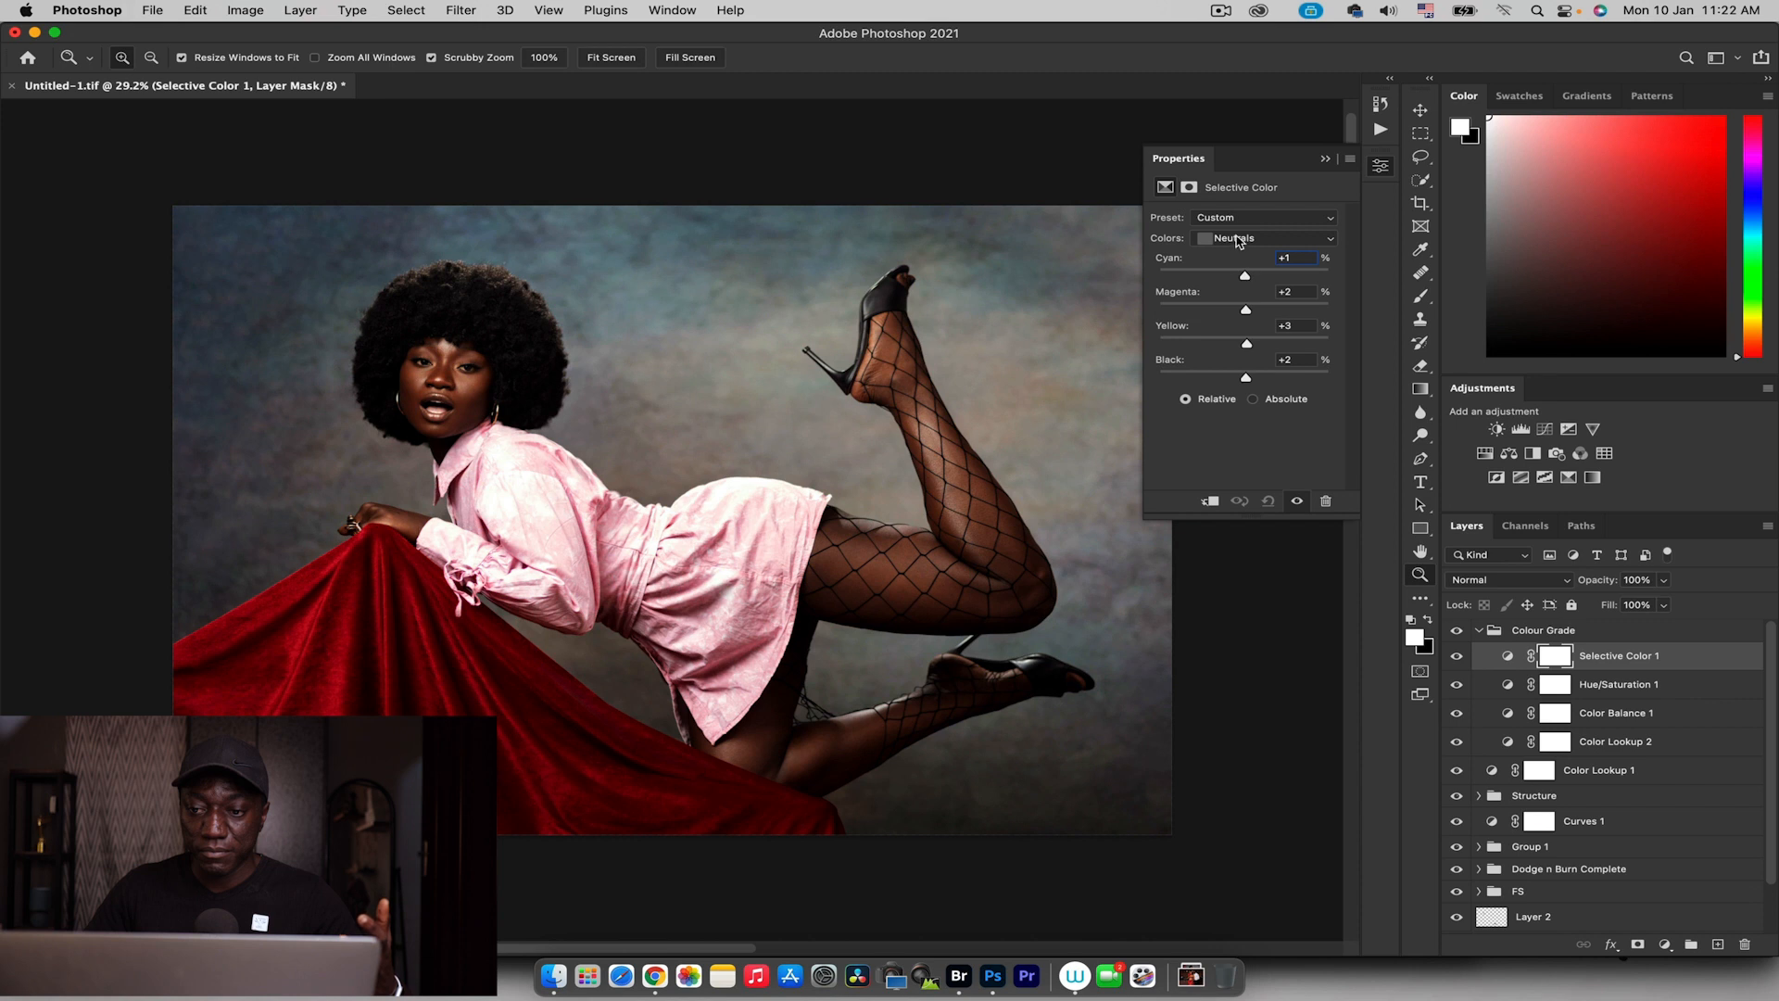
Set the Blacks in Selective Color to yellow -3%, magenta +3% and cyan -6%, and close the settings
click(1236, 240)
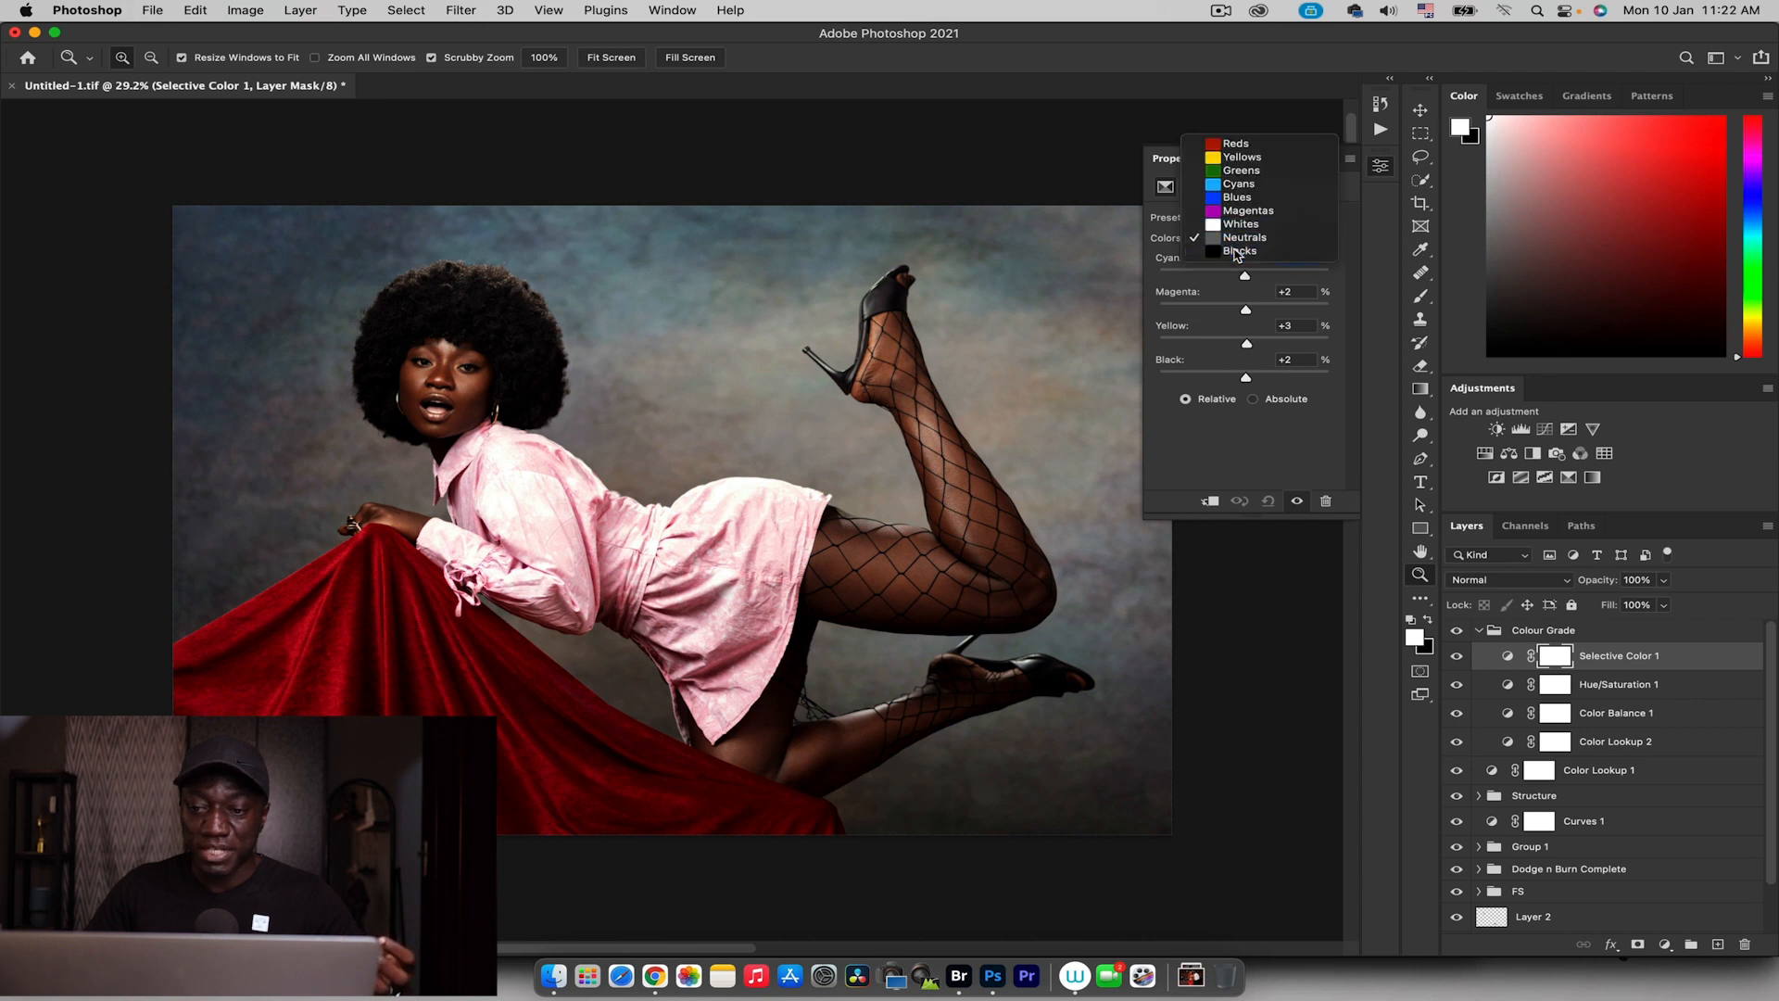
click(1238, 251)
drag(1244, 344, 1240, 345)
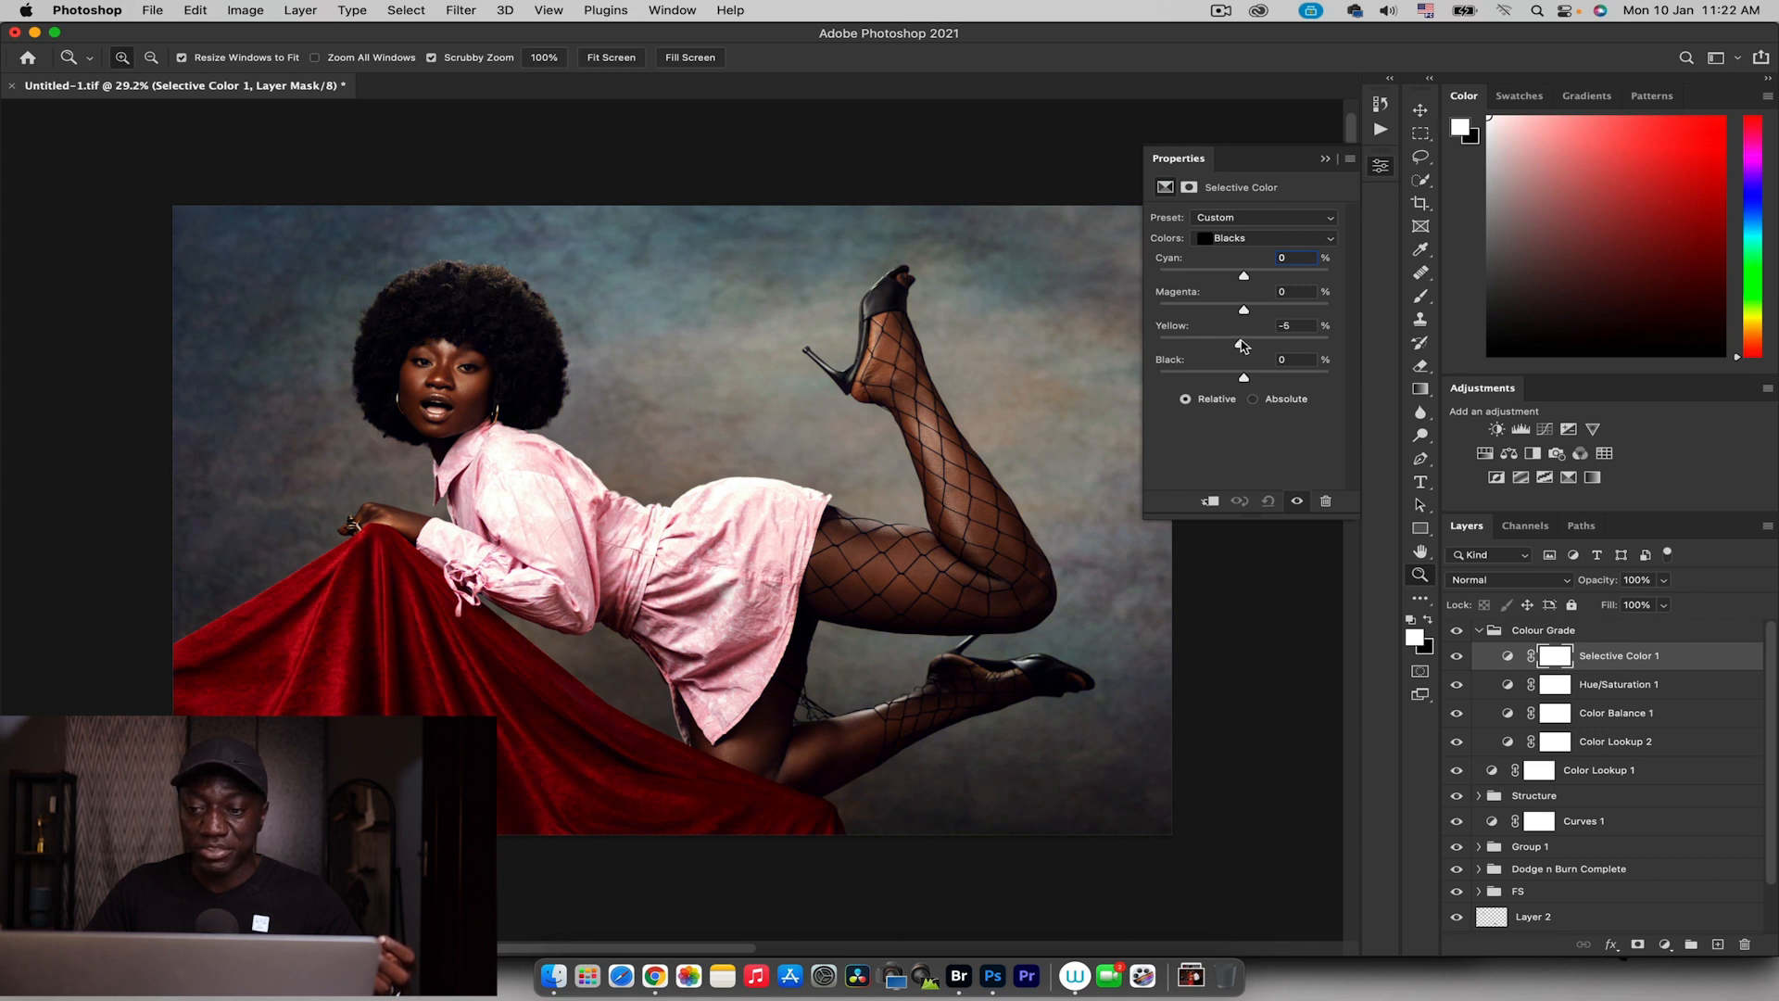
drag(1244, 309, 1241, 310)
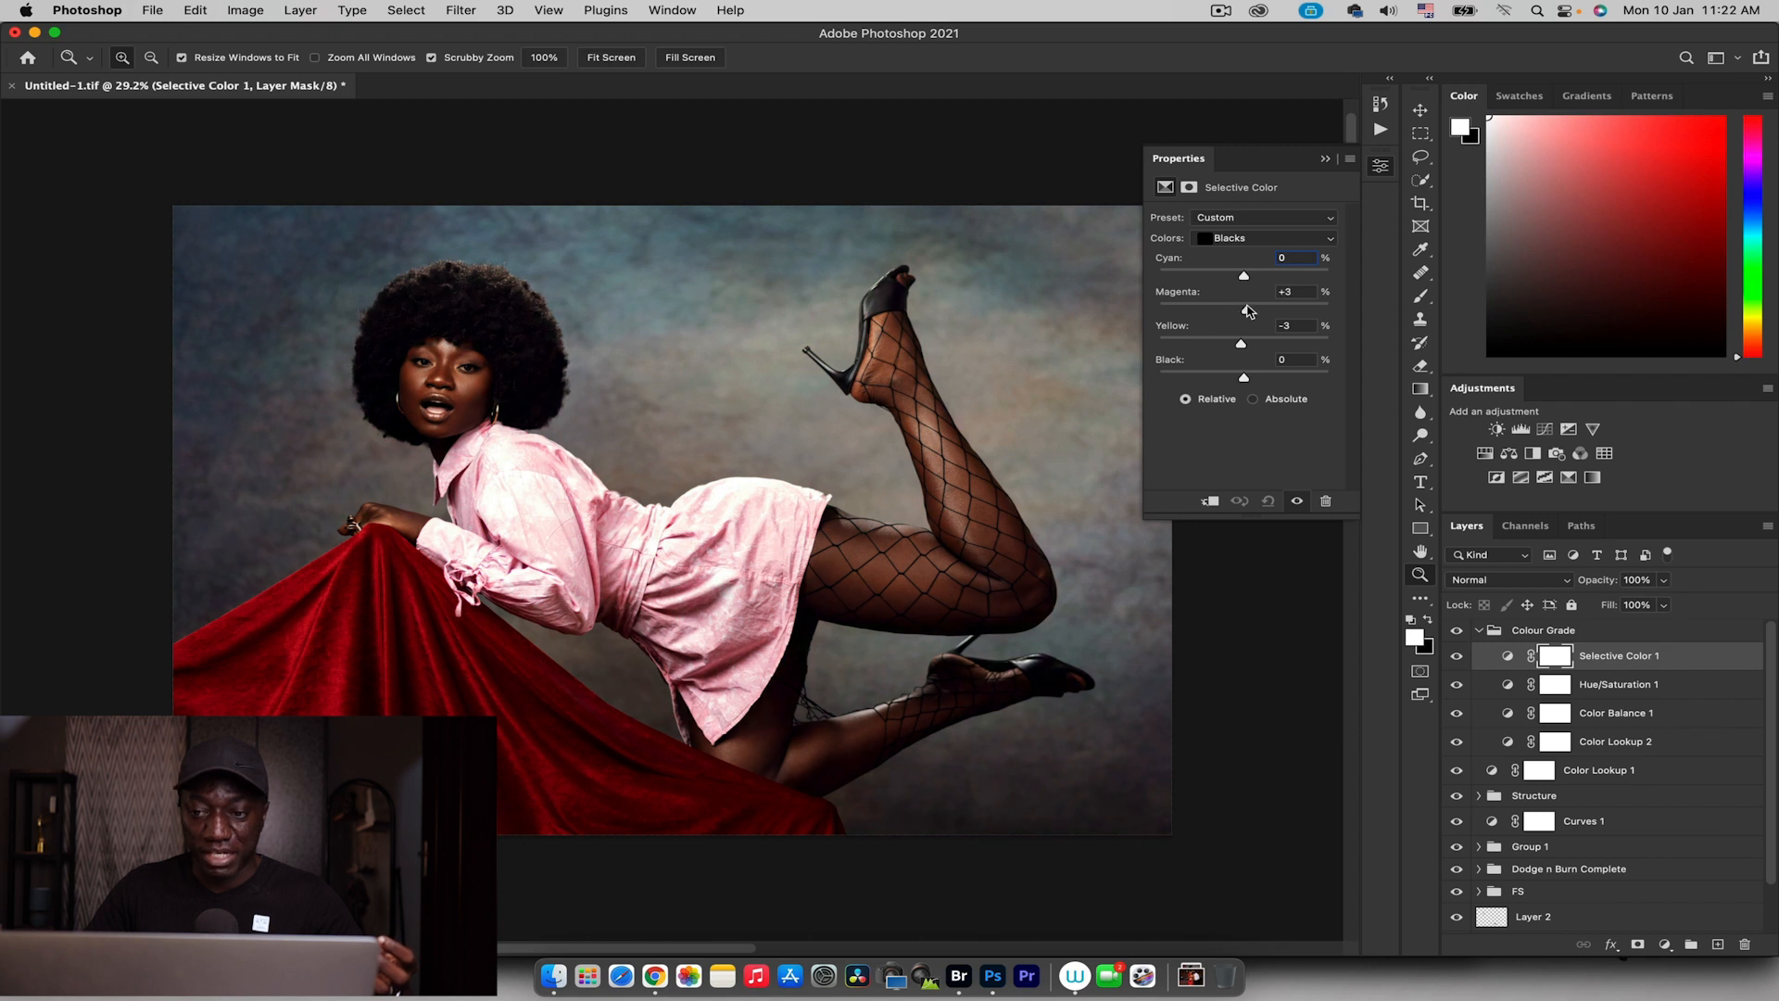
drag(1244, 276, 1244, 277)
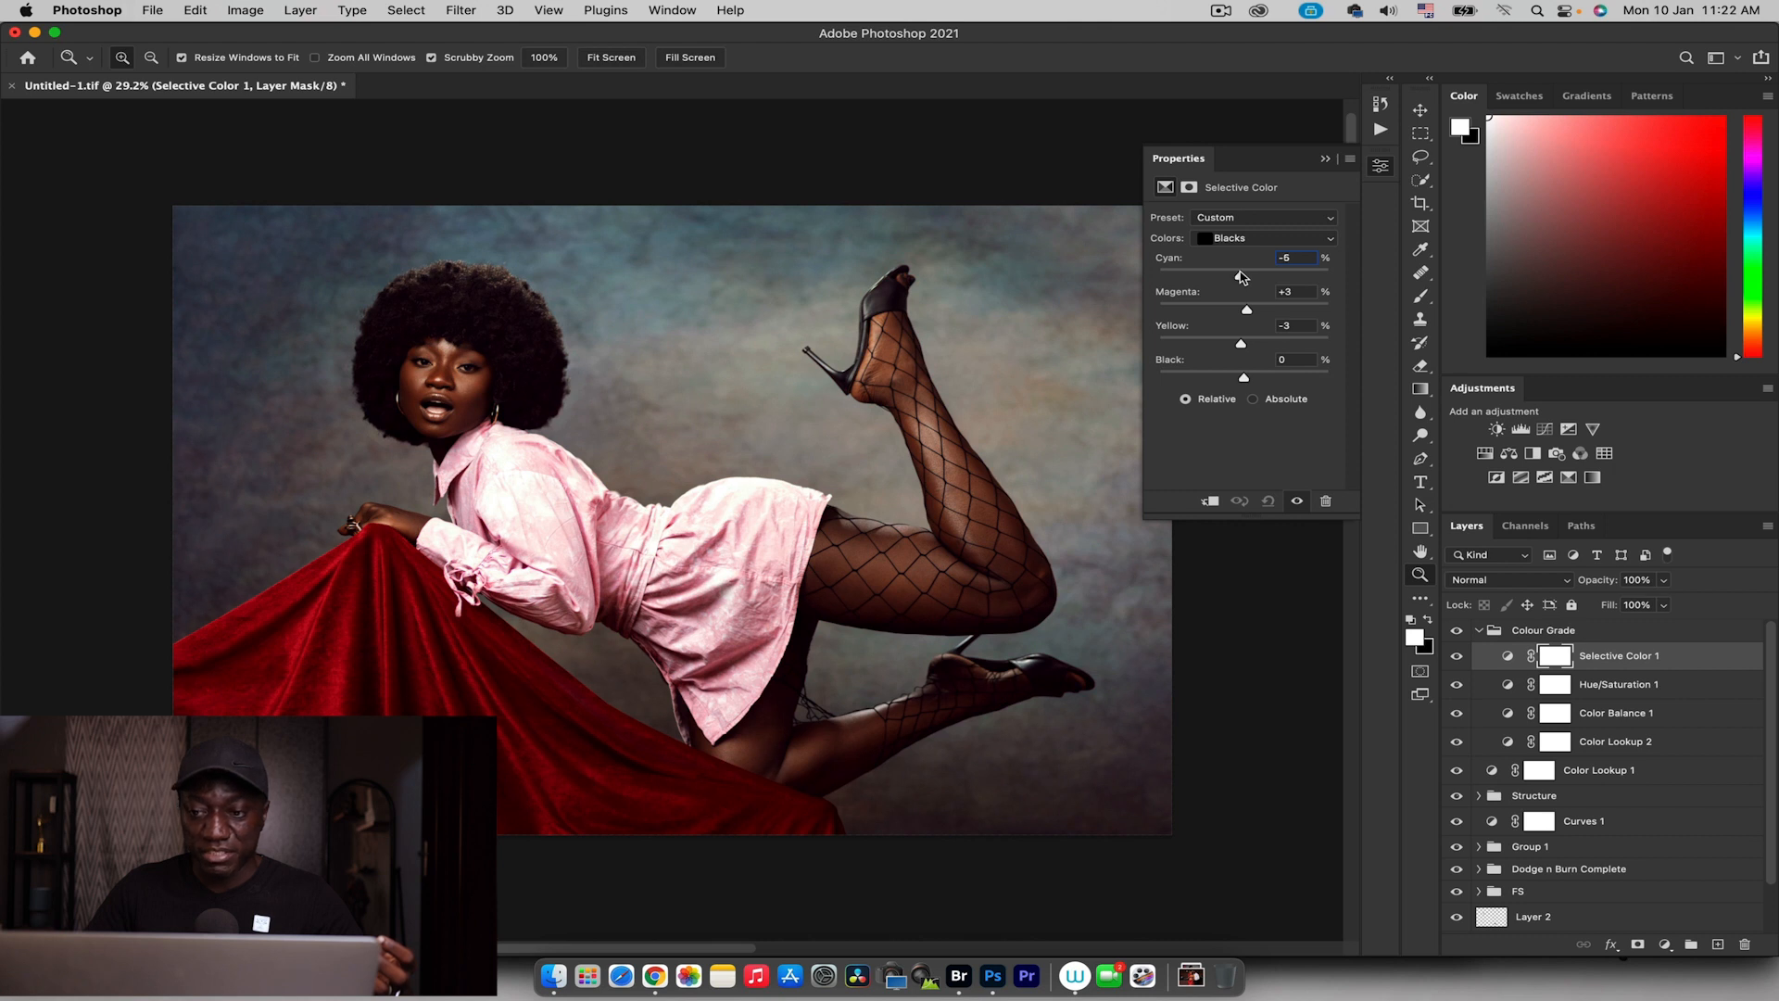
click(1326, 158)
Collapse the Colour Grade group and compare the image with and without it, leaving the group visible
click(1481, 631)
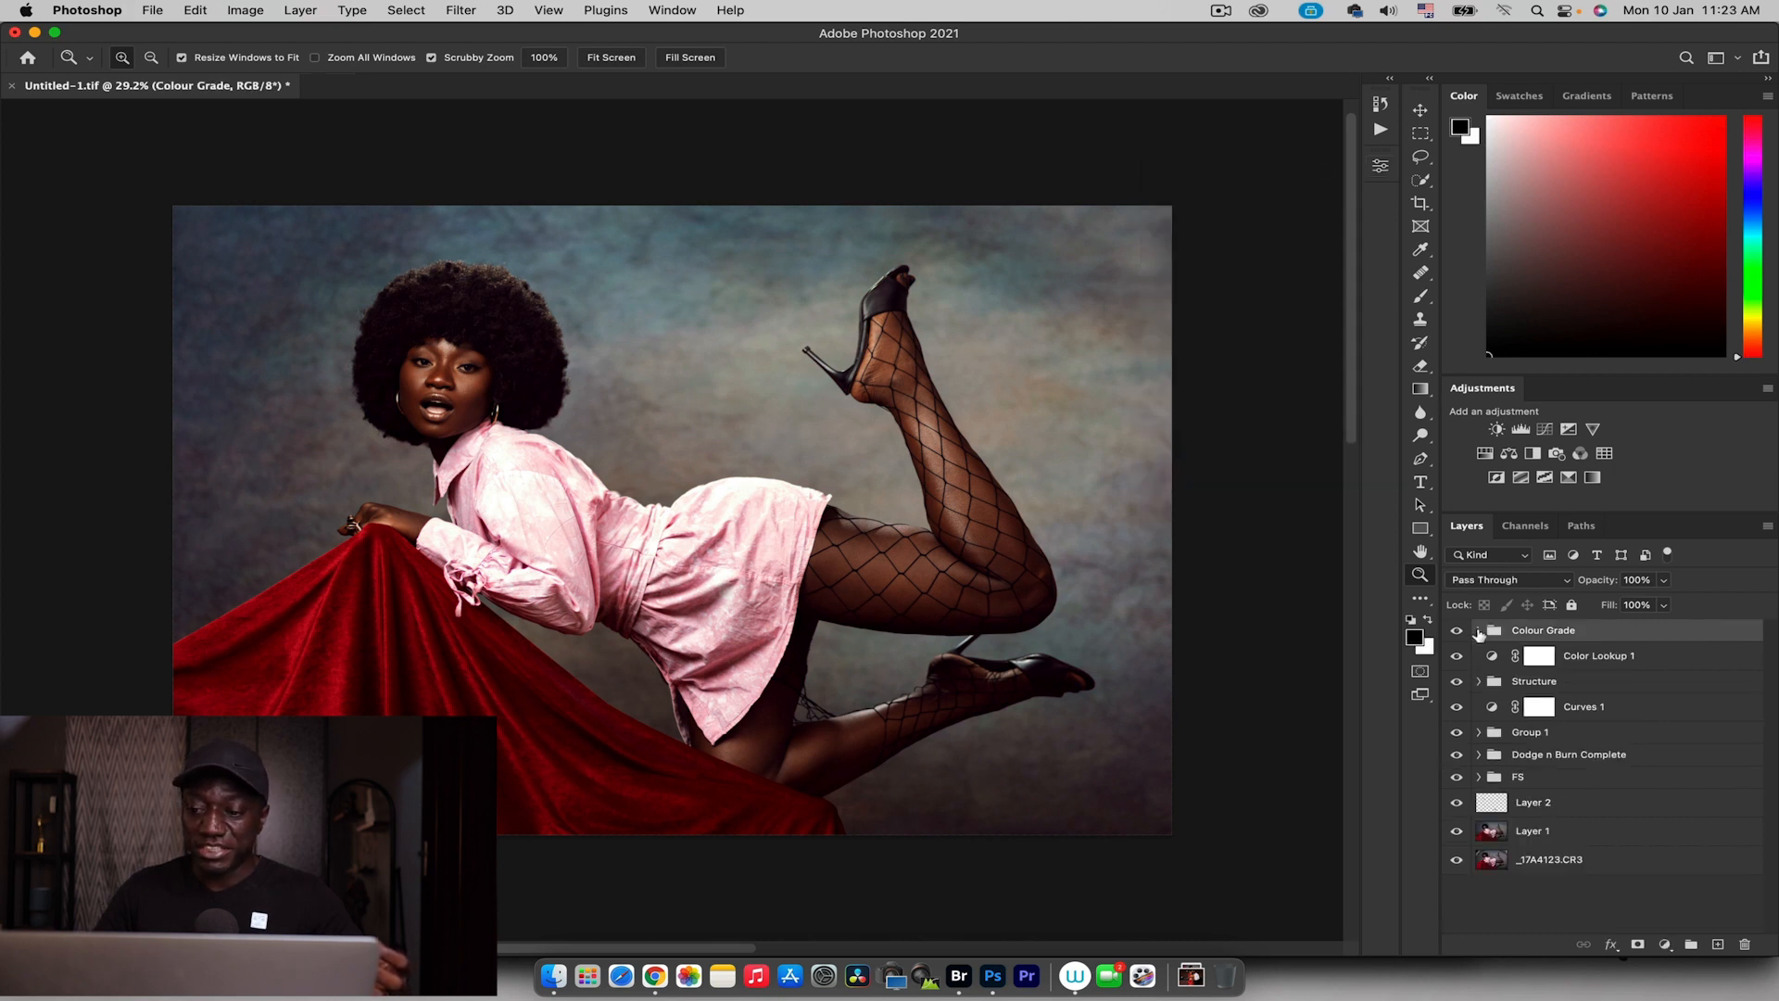
click(1458, 631)
click(1458, 631)
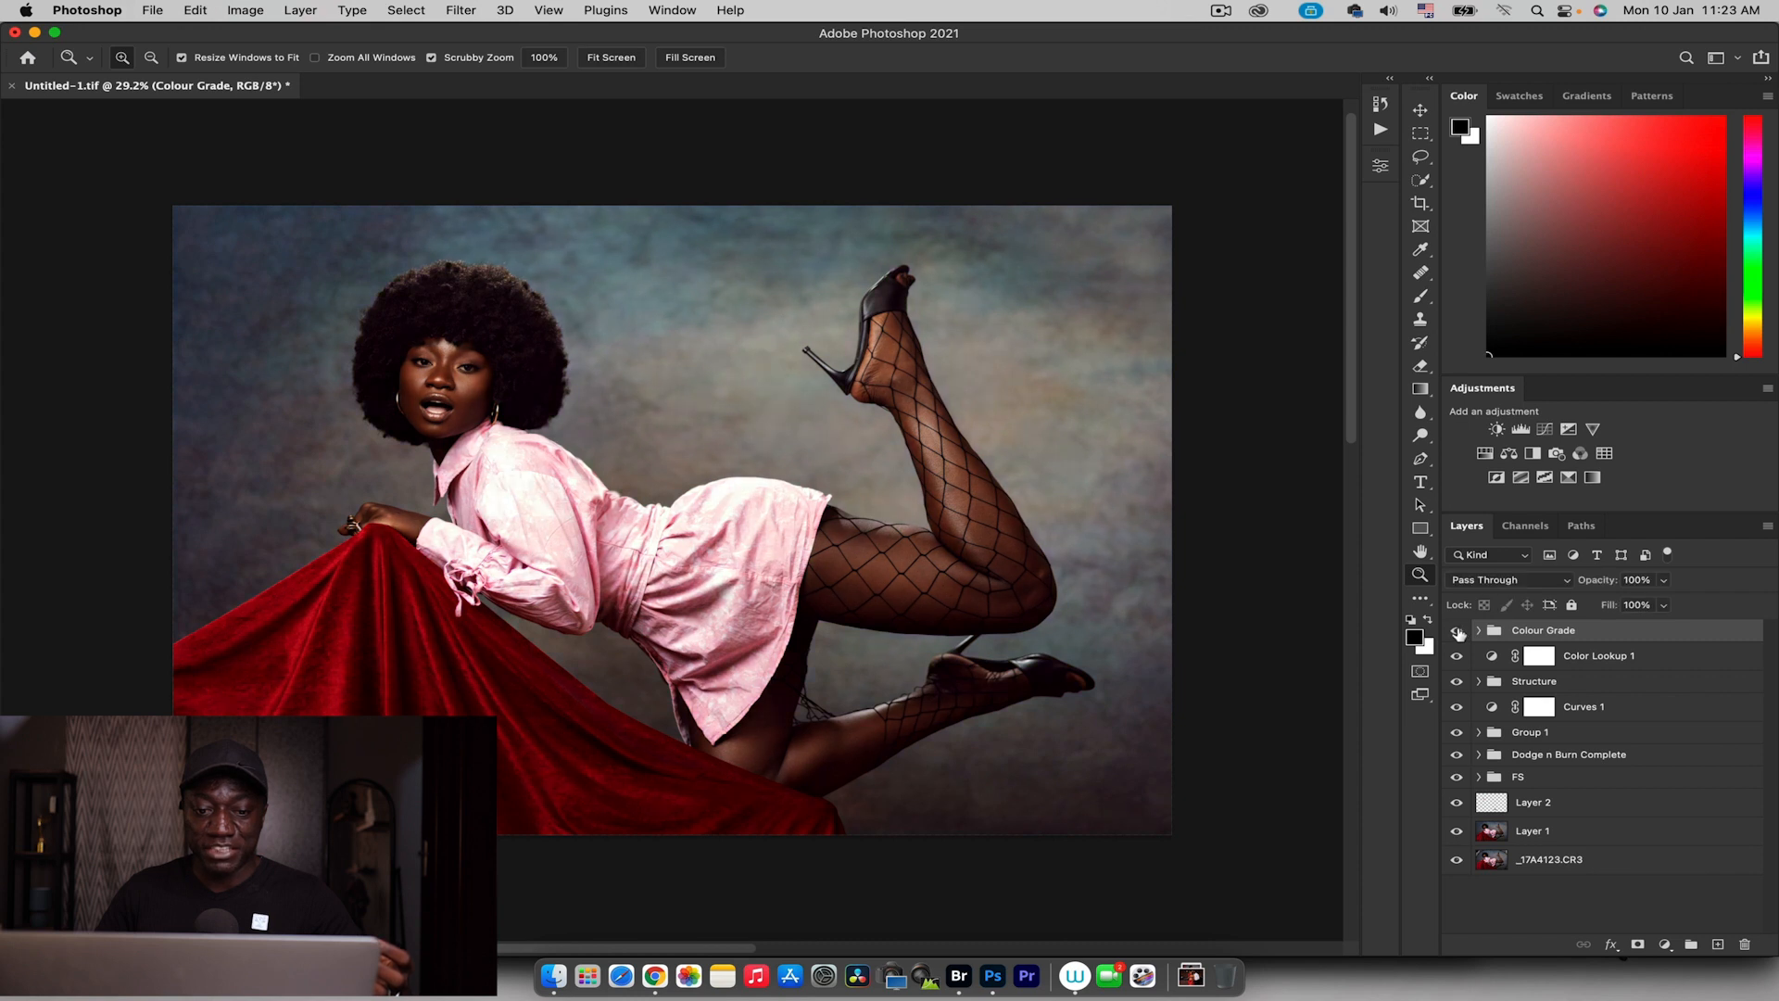
click(1457, 631)
click(1458, 632)
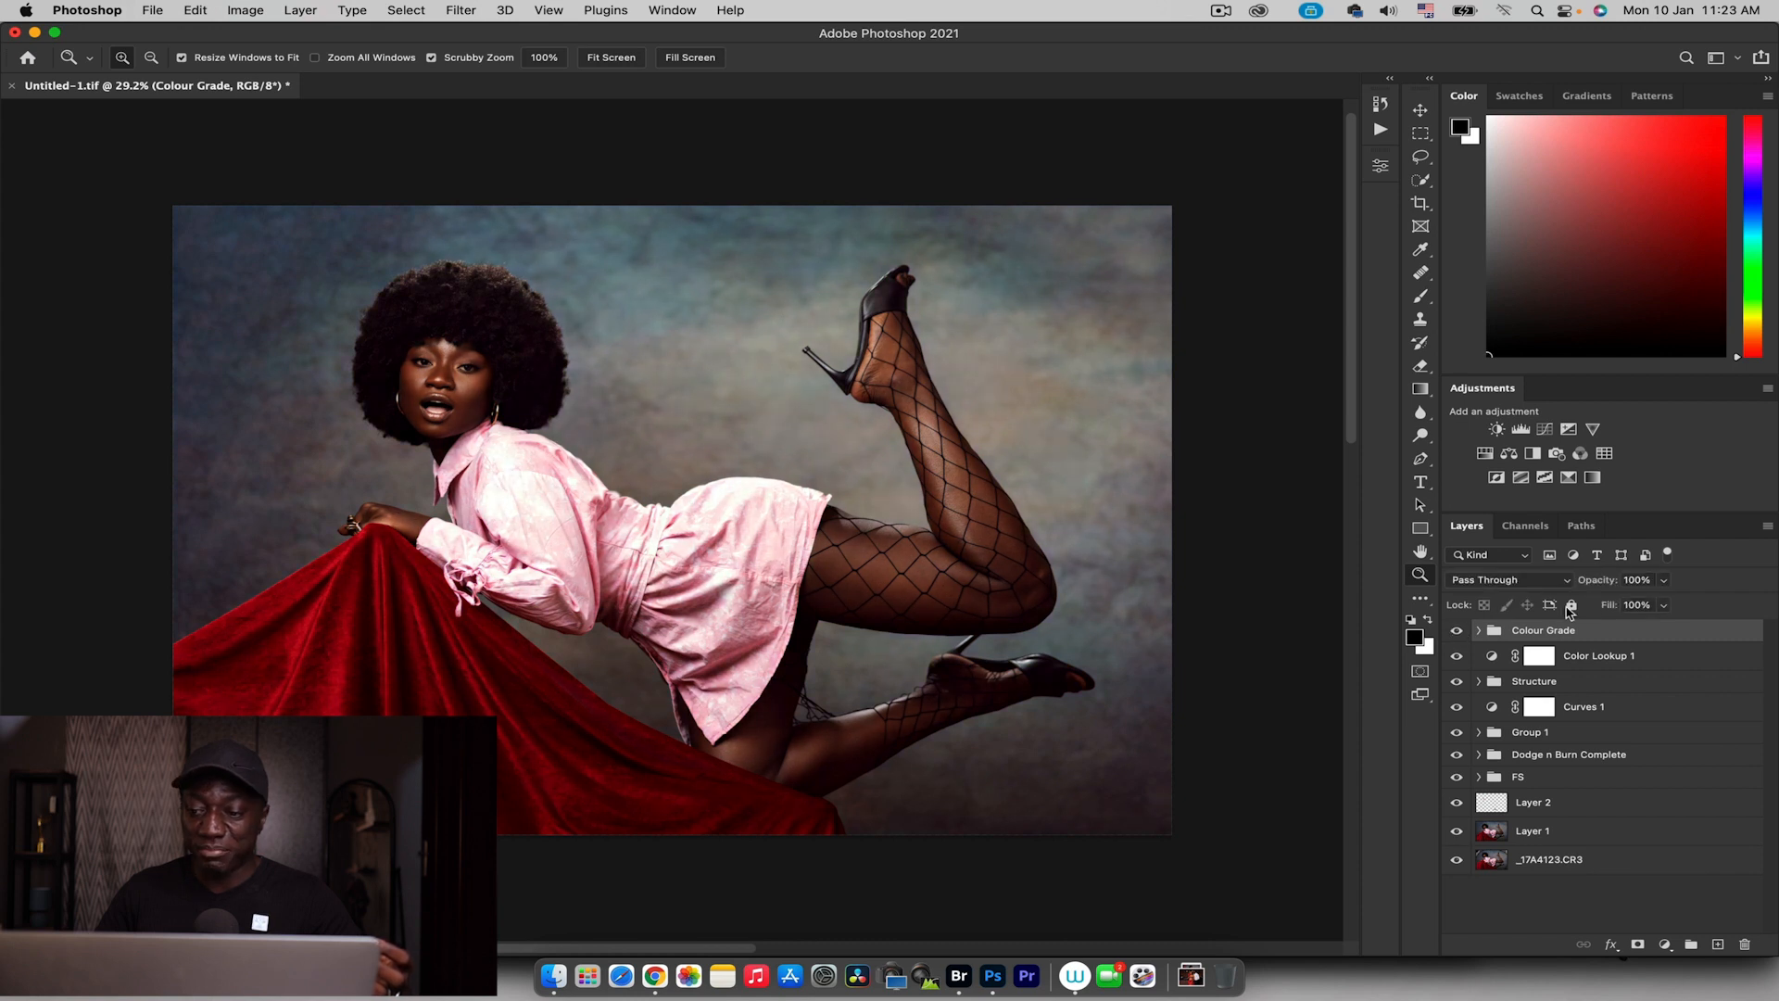
Reduce the Colour Grade group's opacity to 60%
drag(1613, 582, 1580, 581)
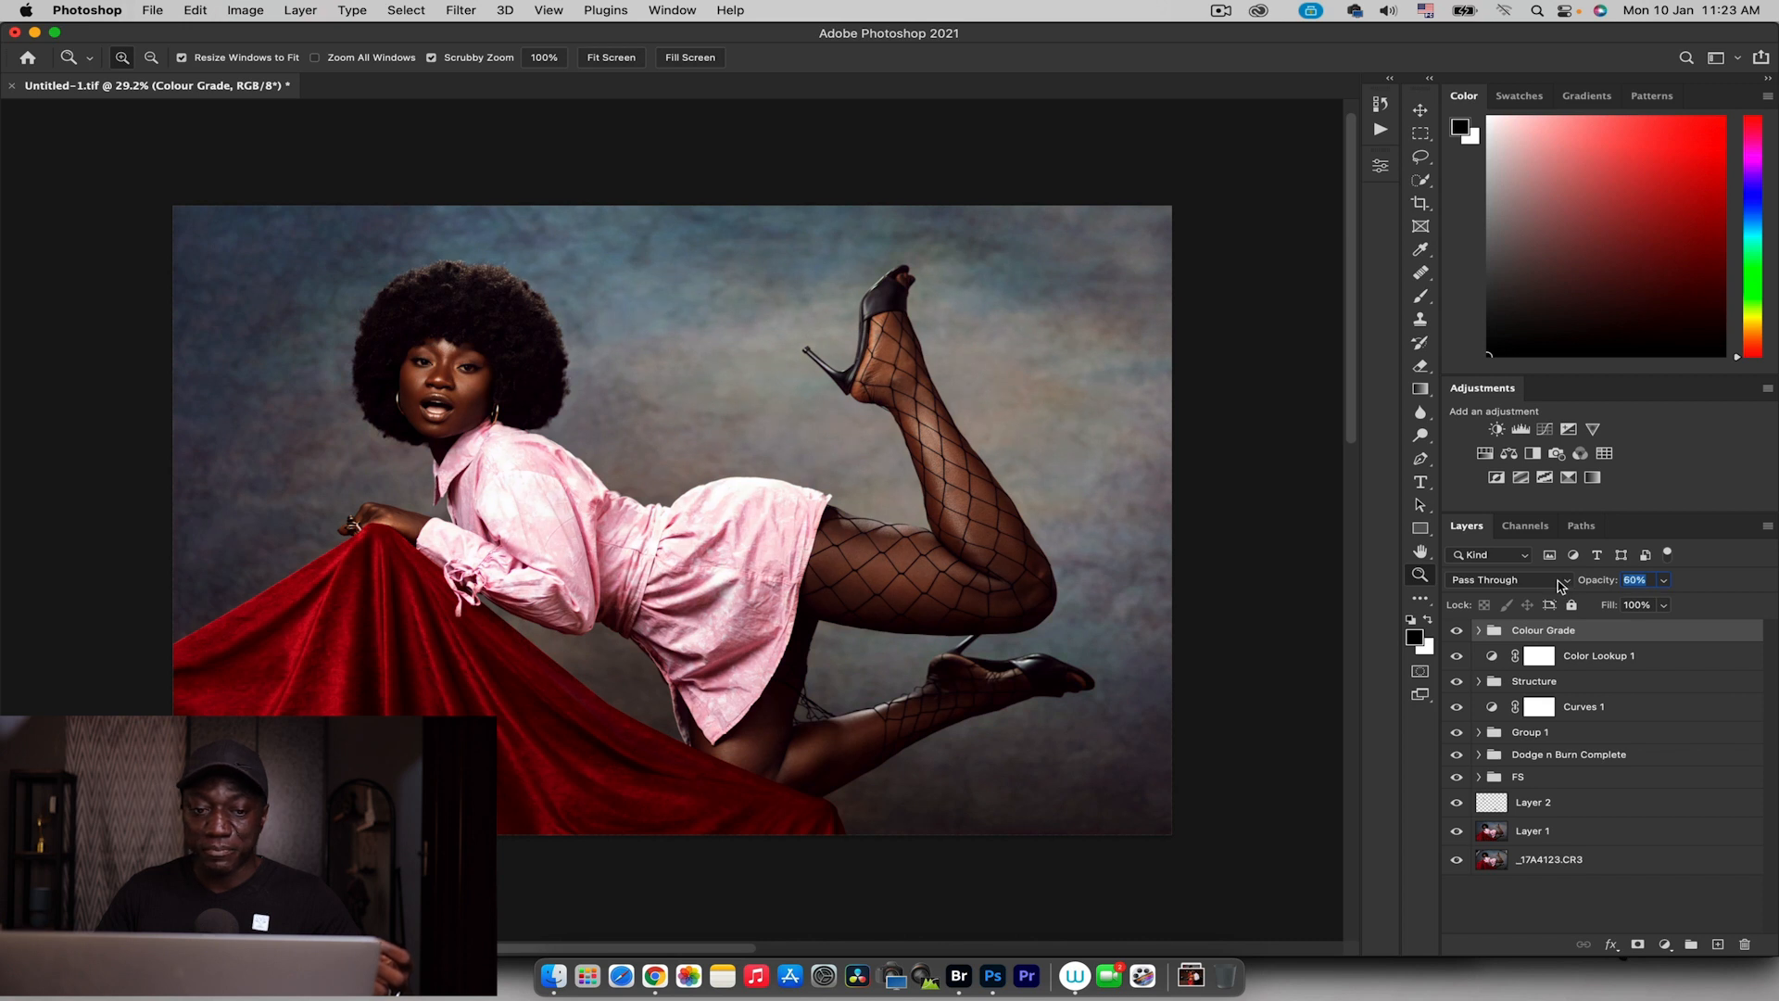
drag(1558, 586, 1556, 588)
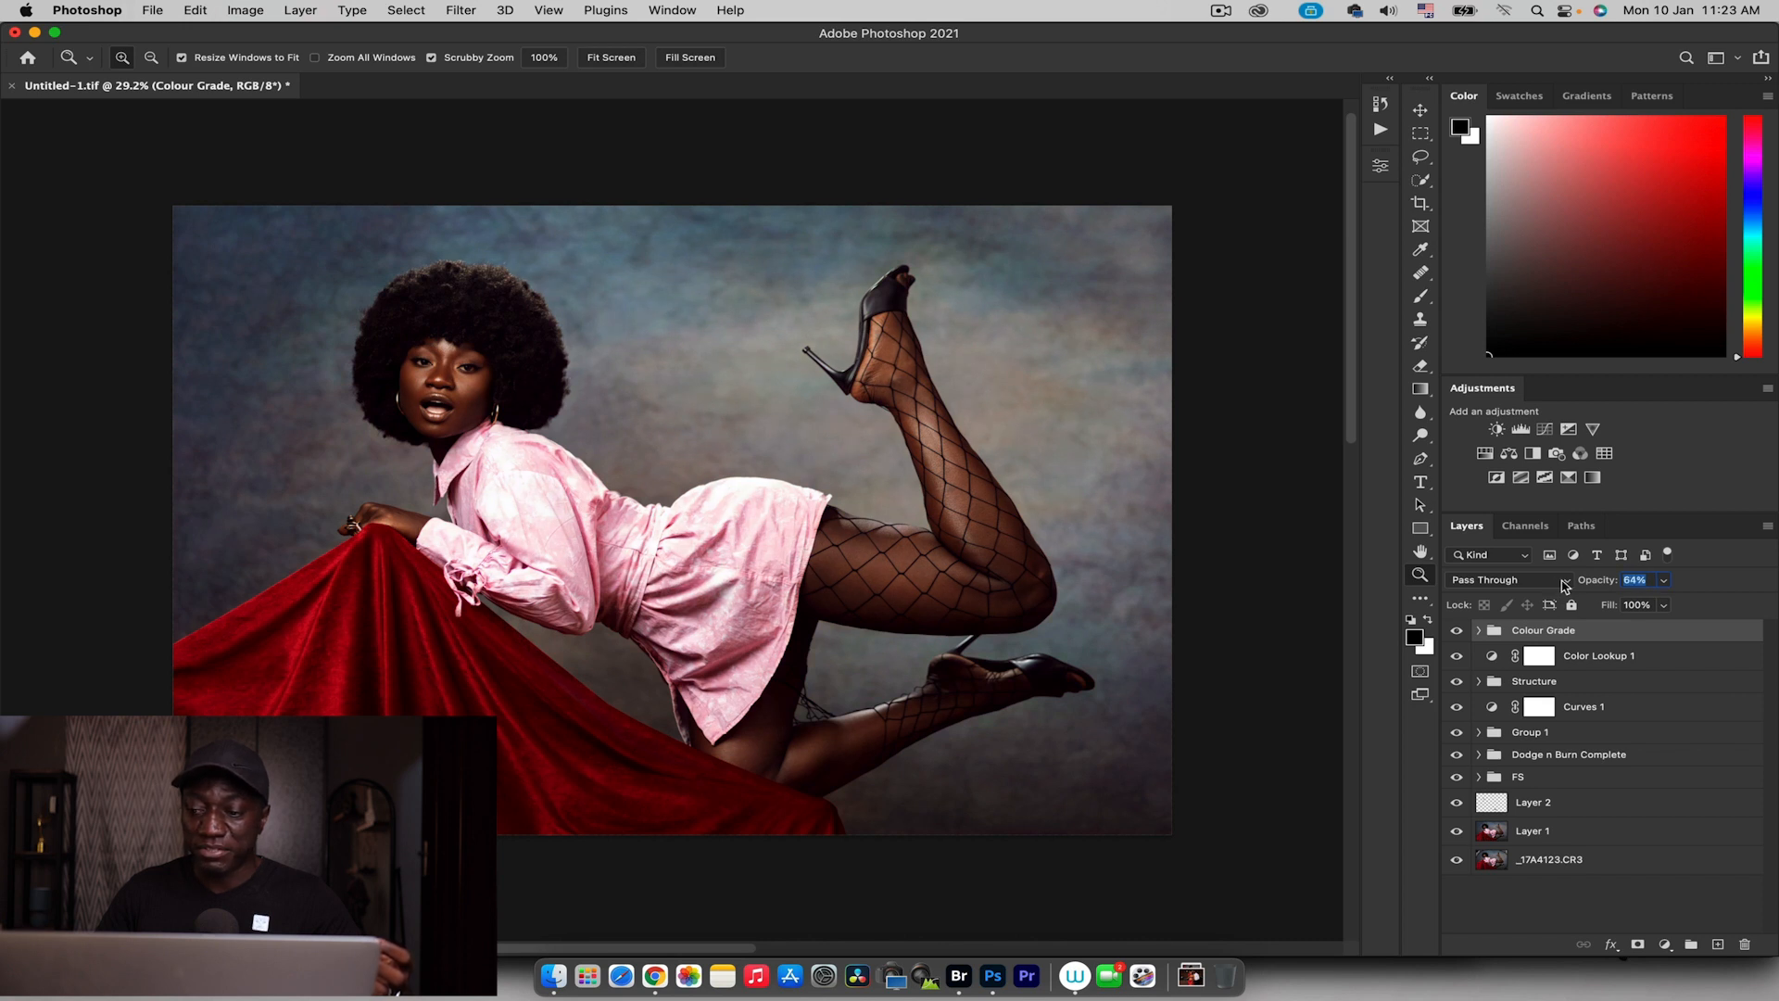
drag(1558, 581, 1558, 581)
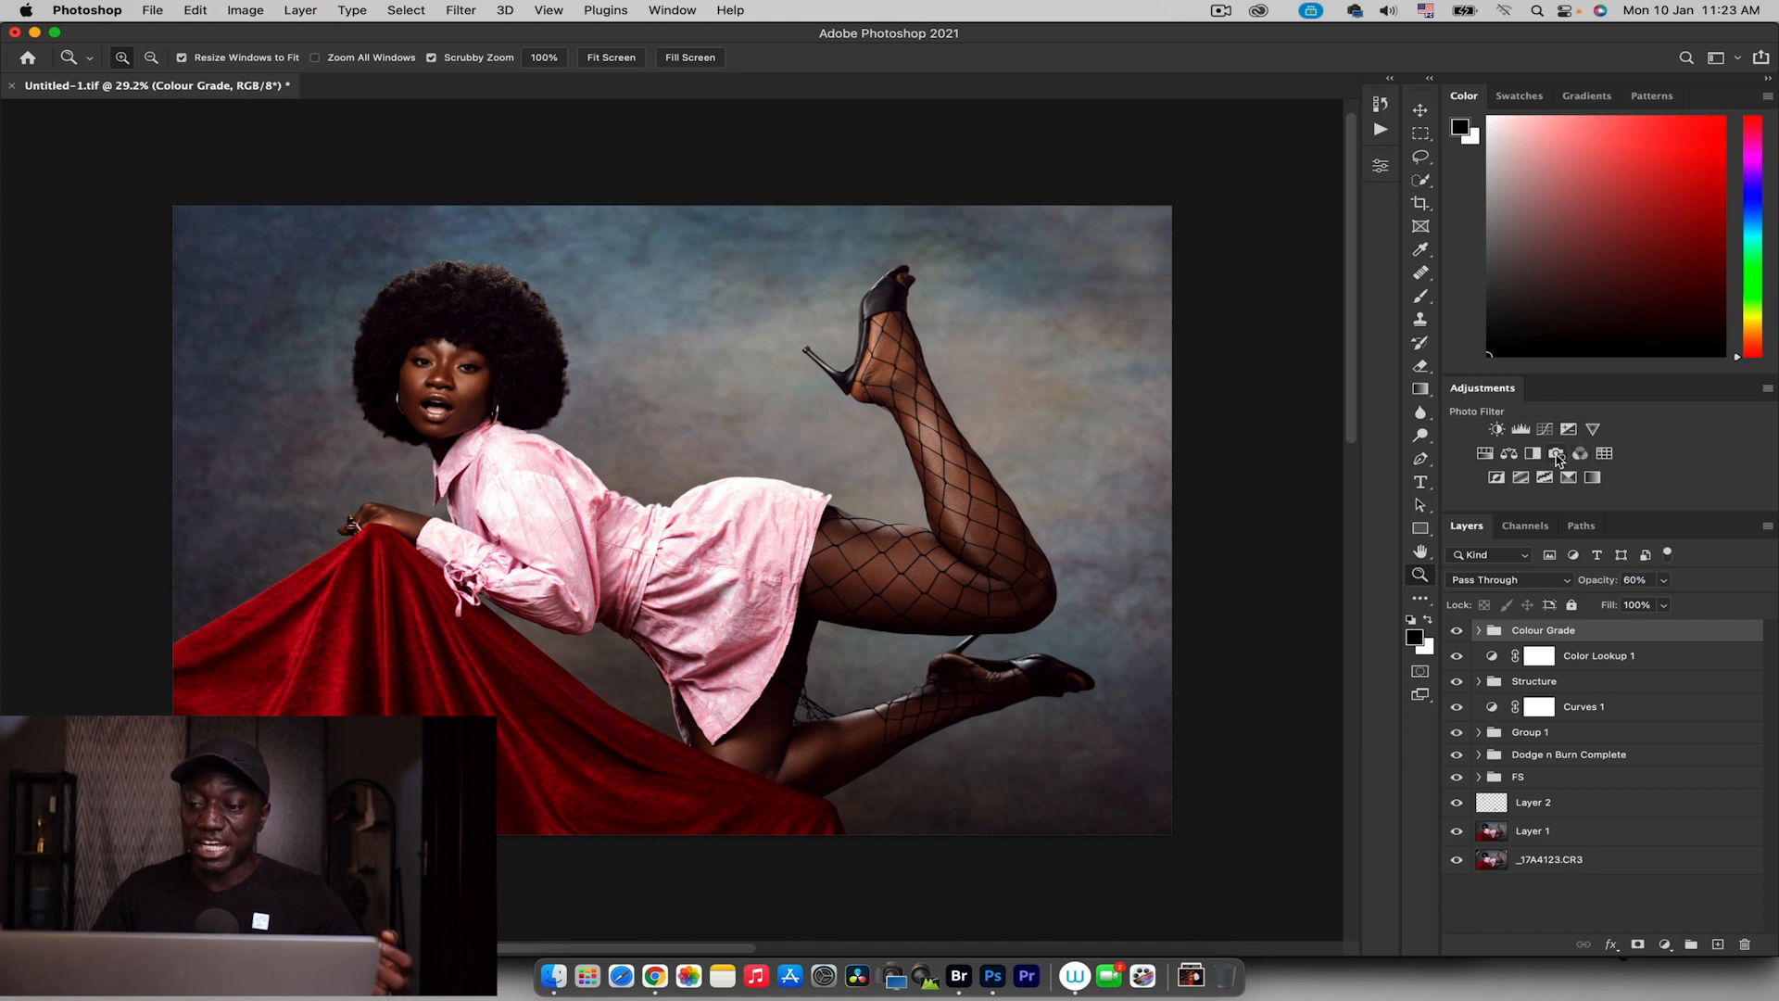
Add a Photo Filter adjustment layer, try the Red, Orange and Deep Blue presets, and settle on Warming Filter (85) at 69% opacity
click(1558, 455)
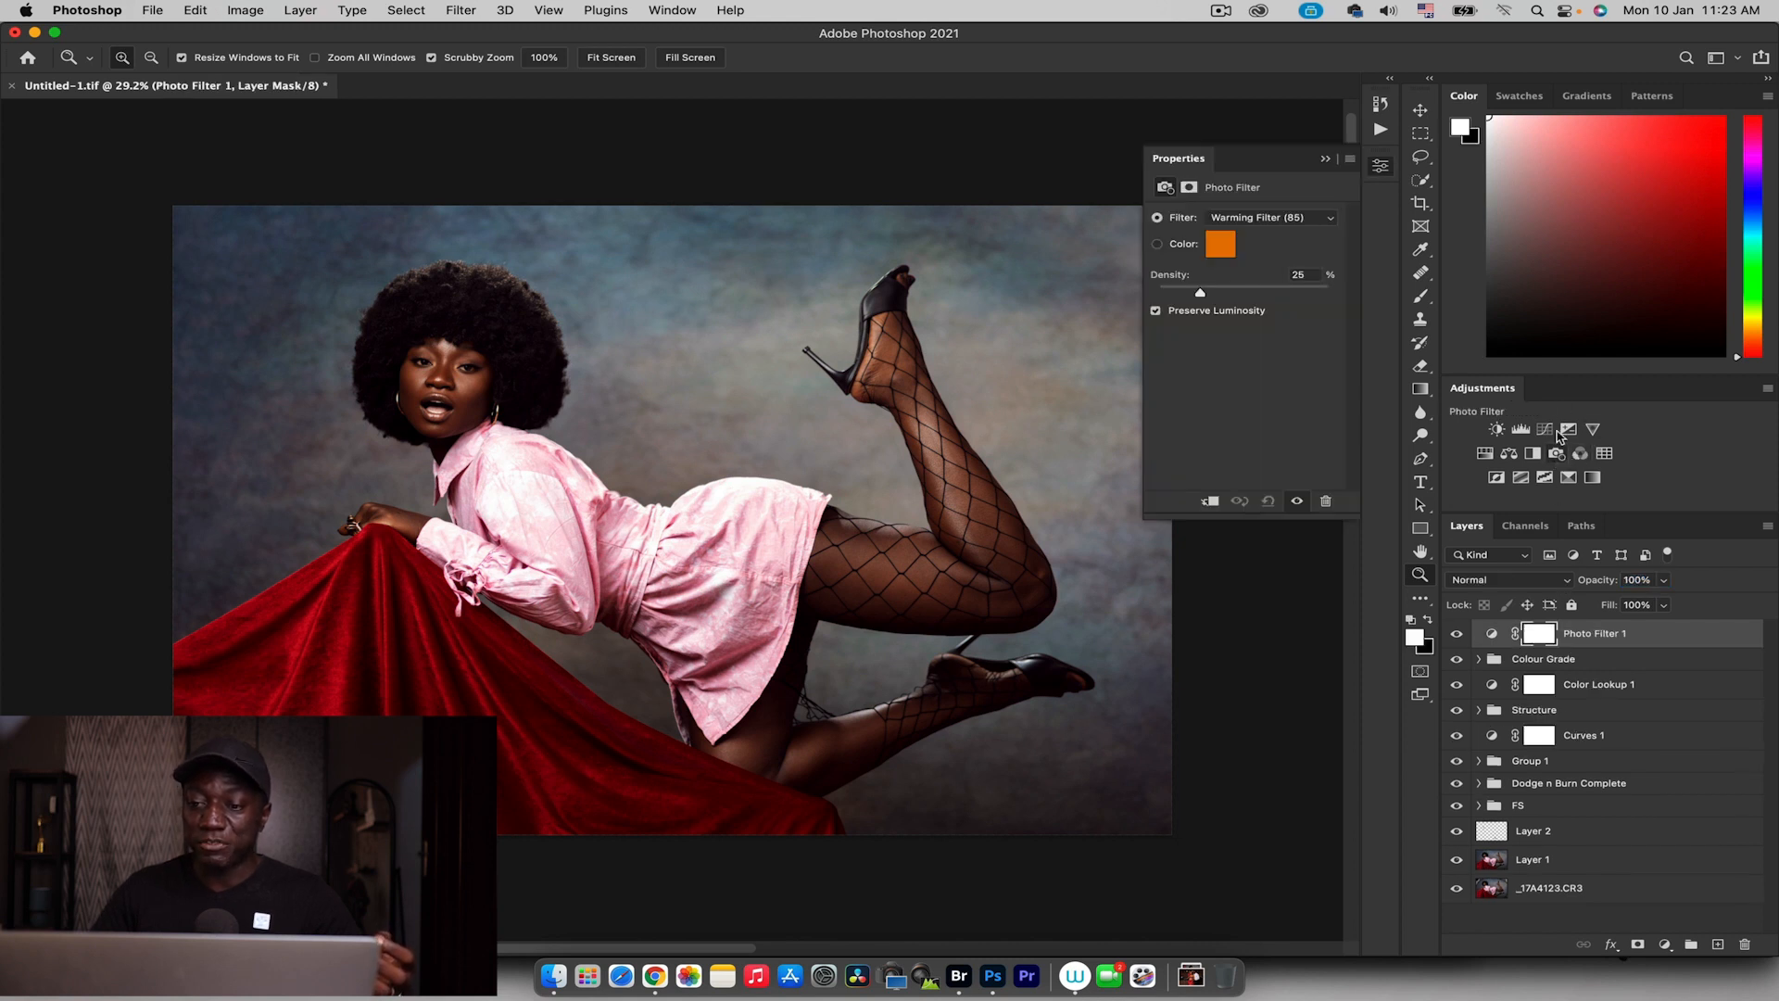
click(1267, 219)
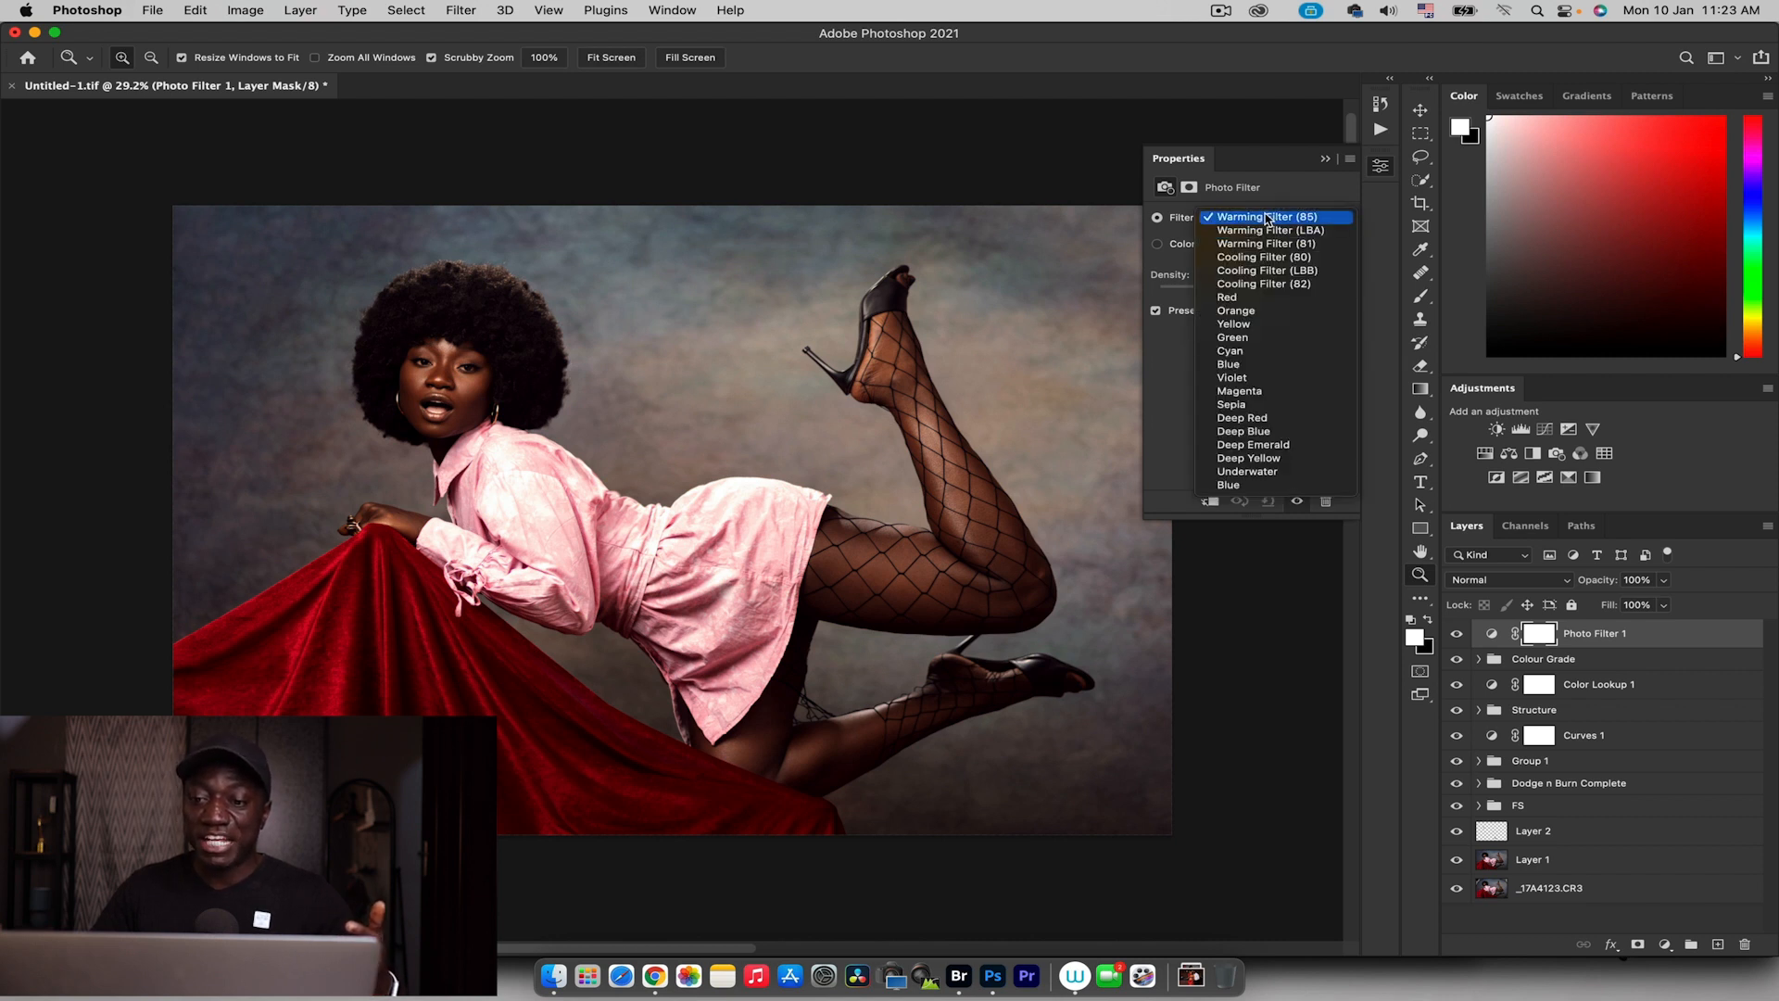
click(1244, 298)
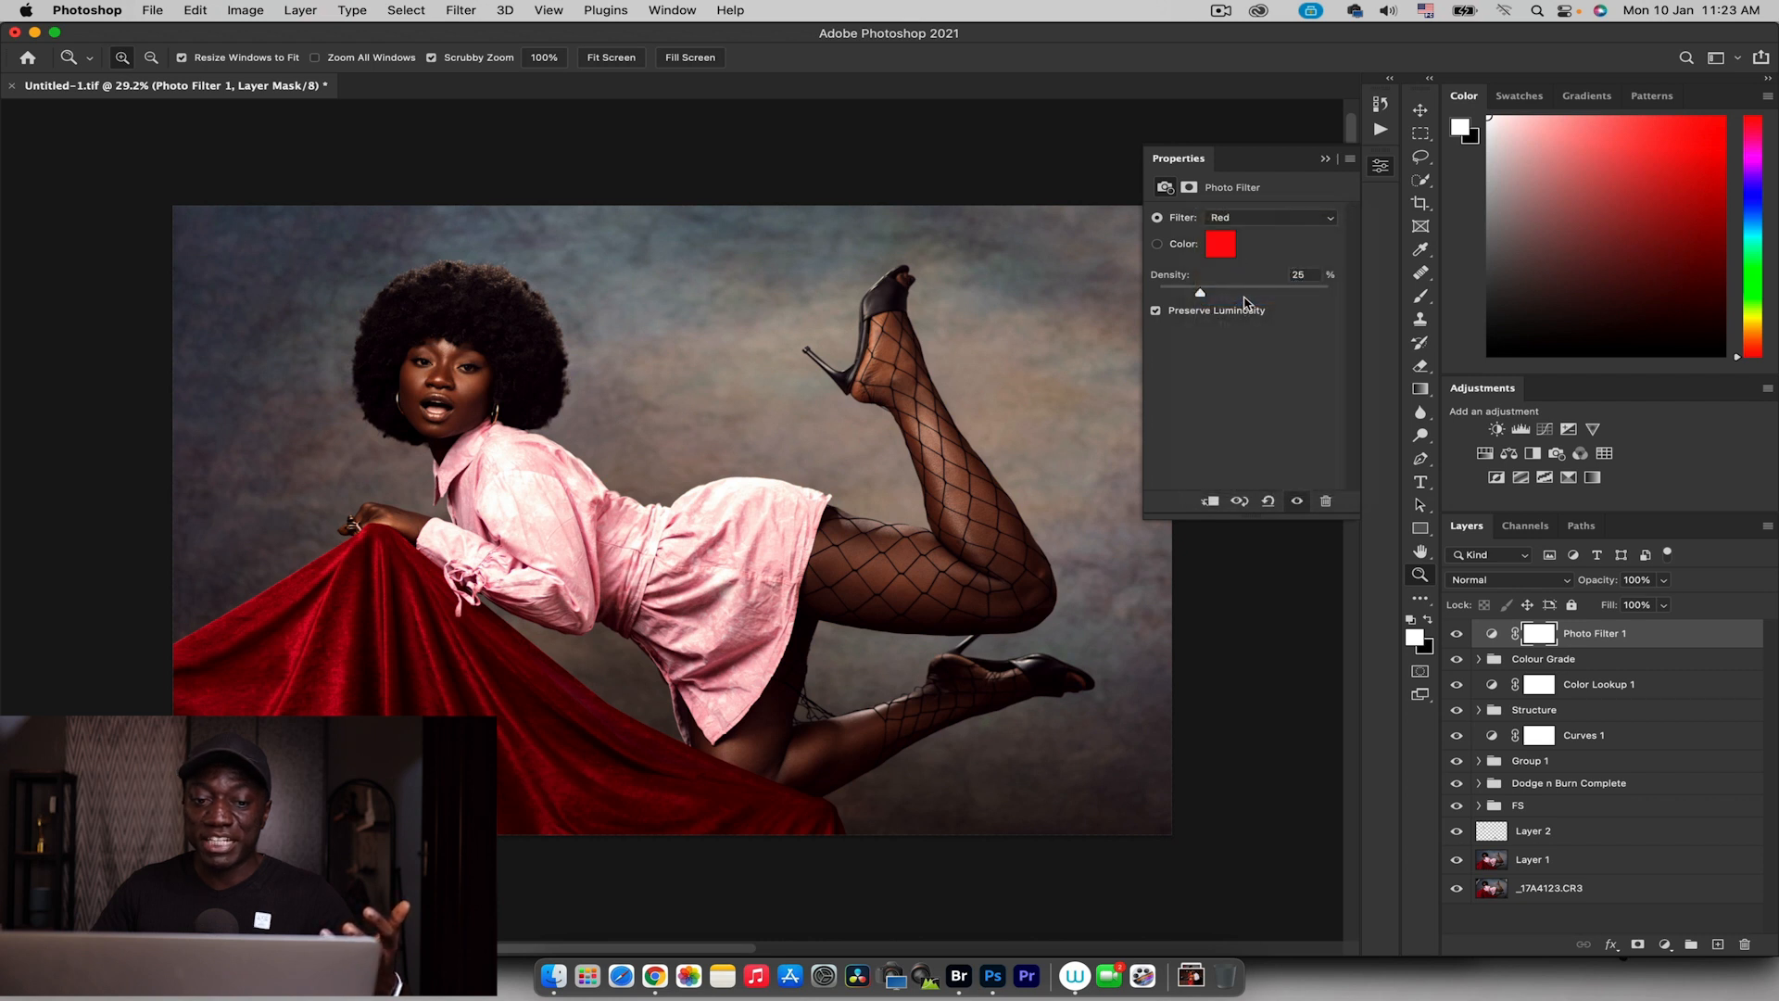
click(1252, 225)
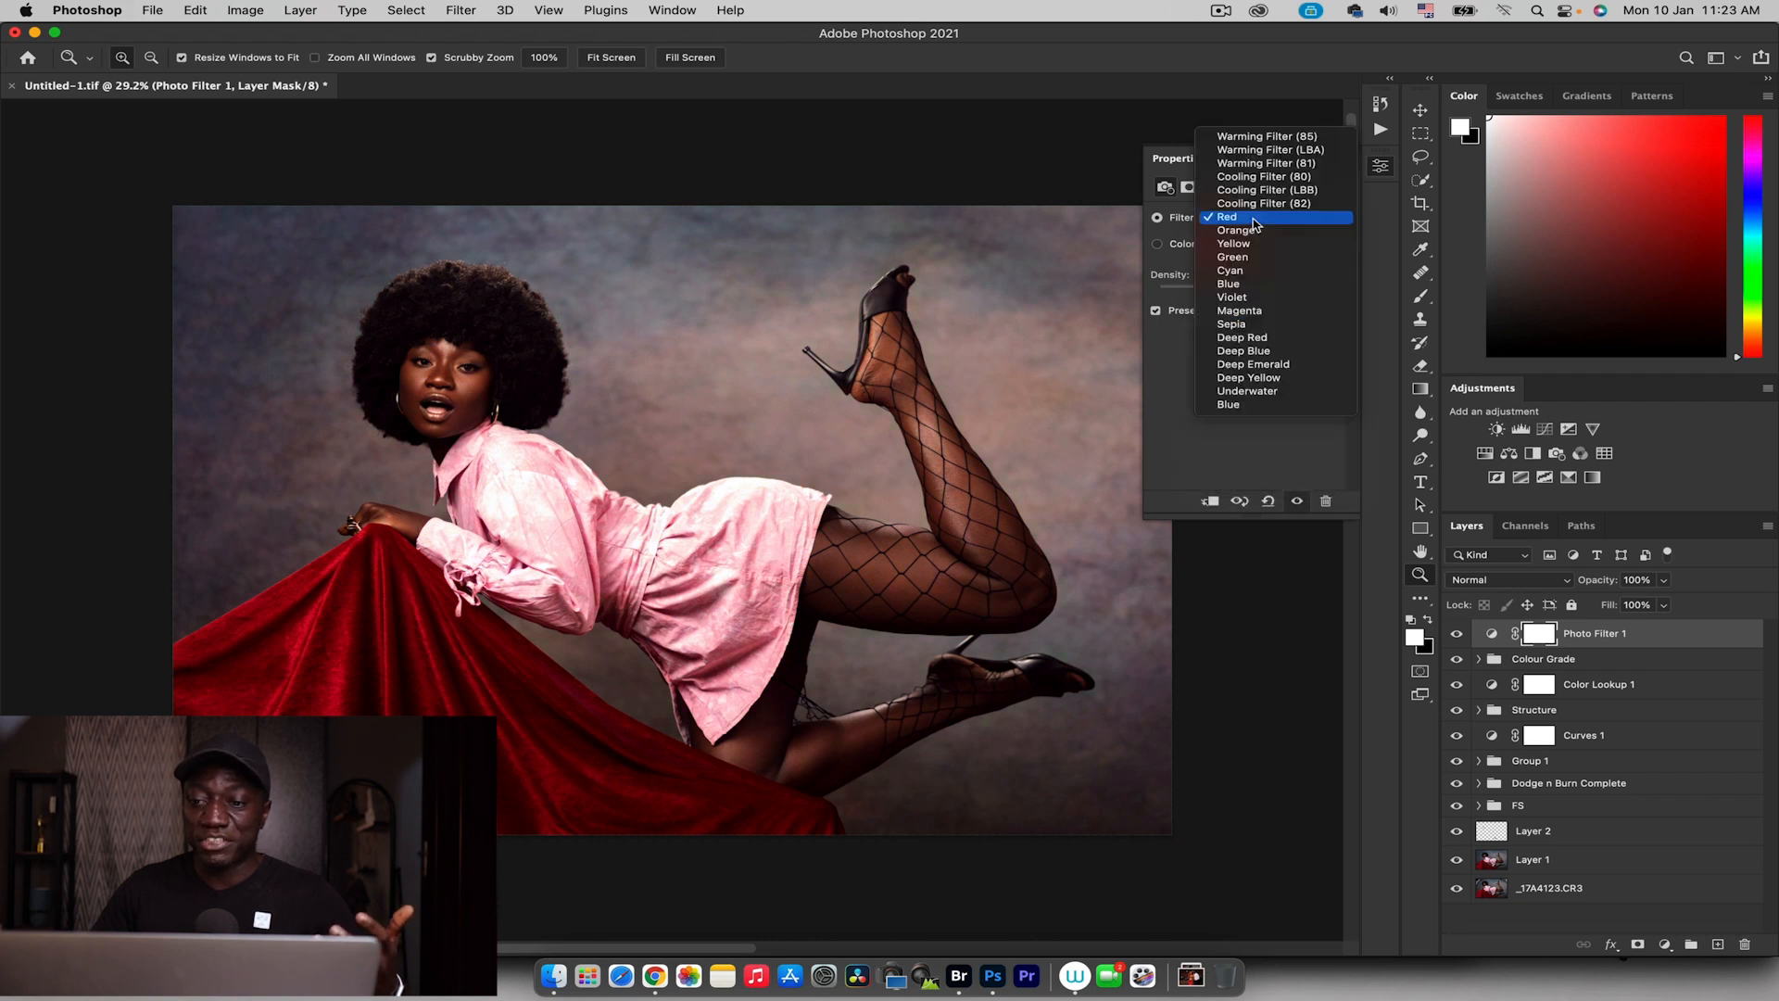
click(1249, 238)
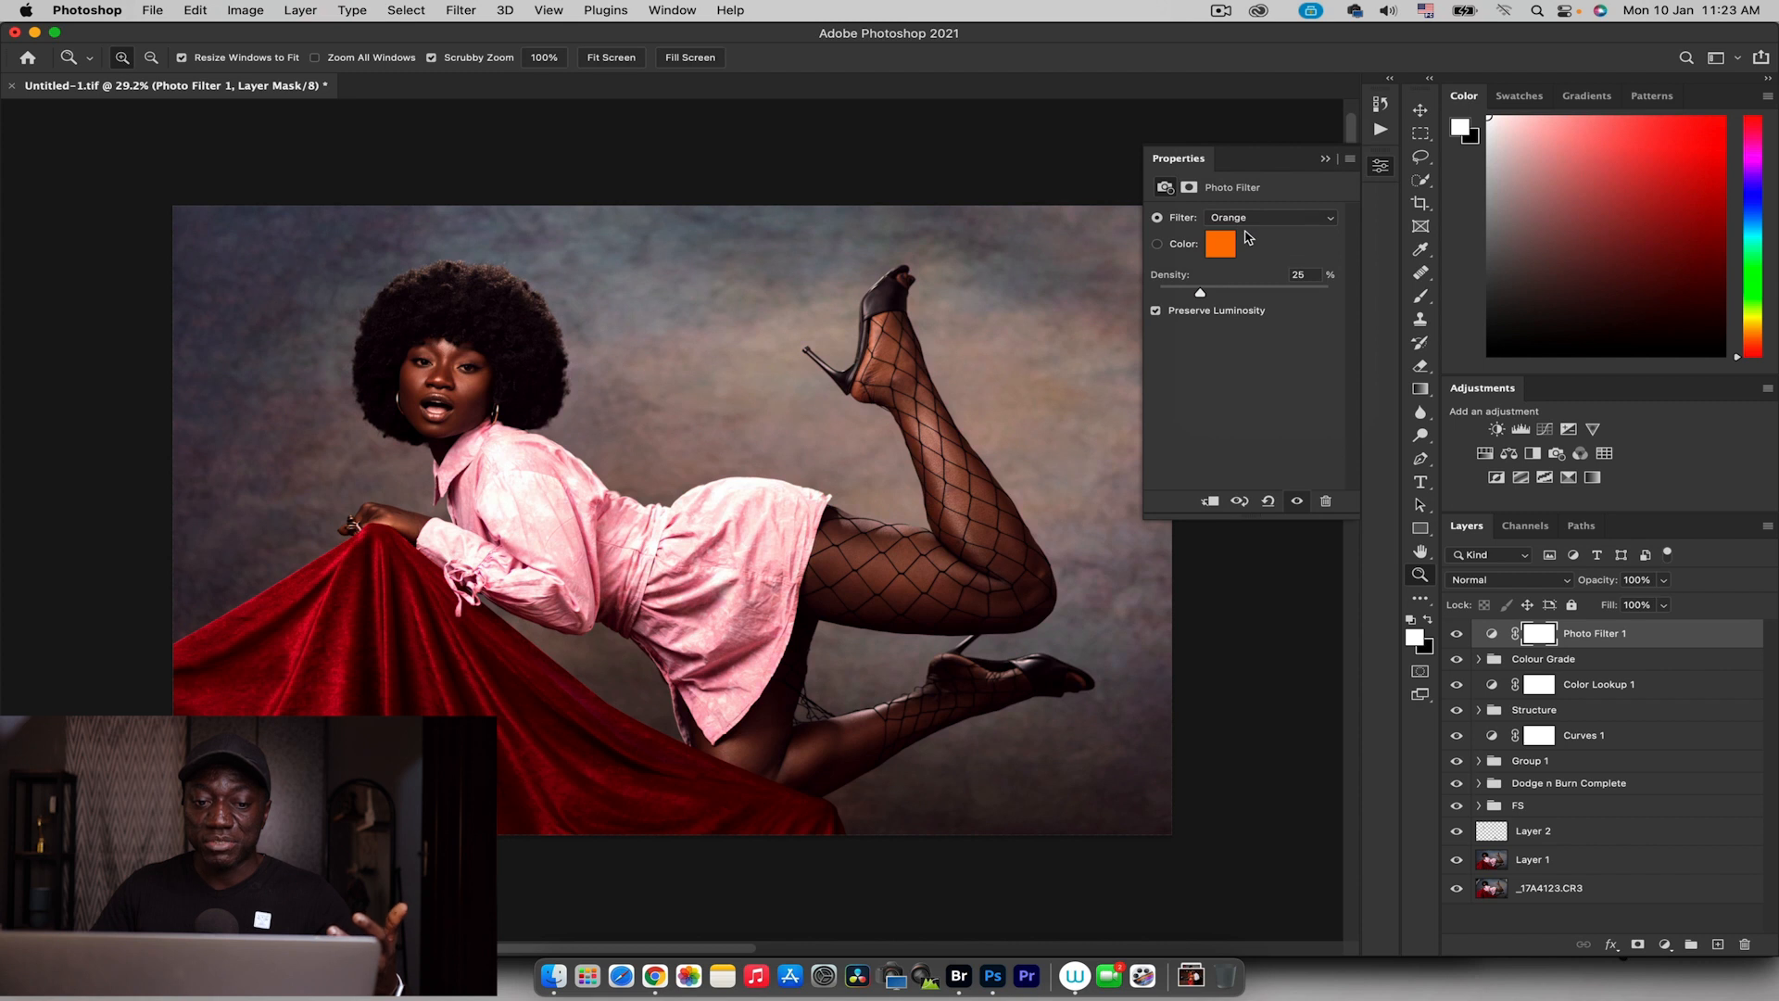
click(1259, 221)
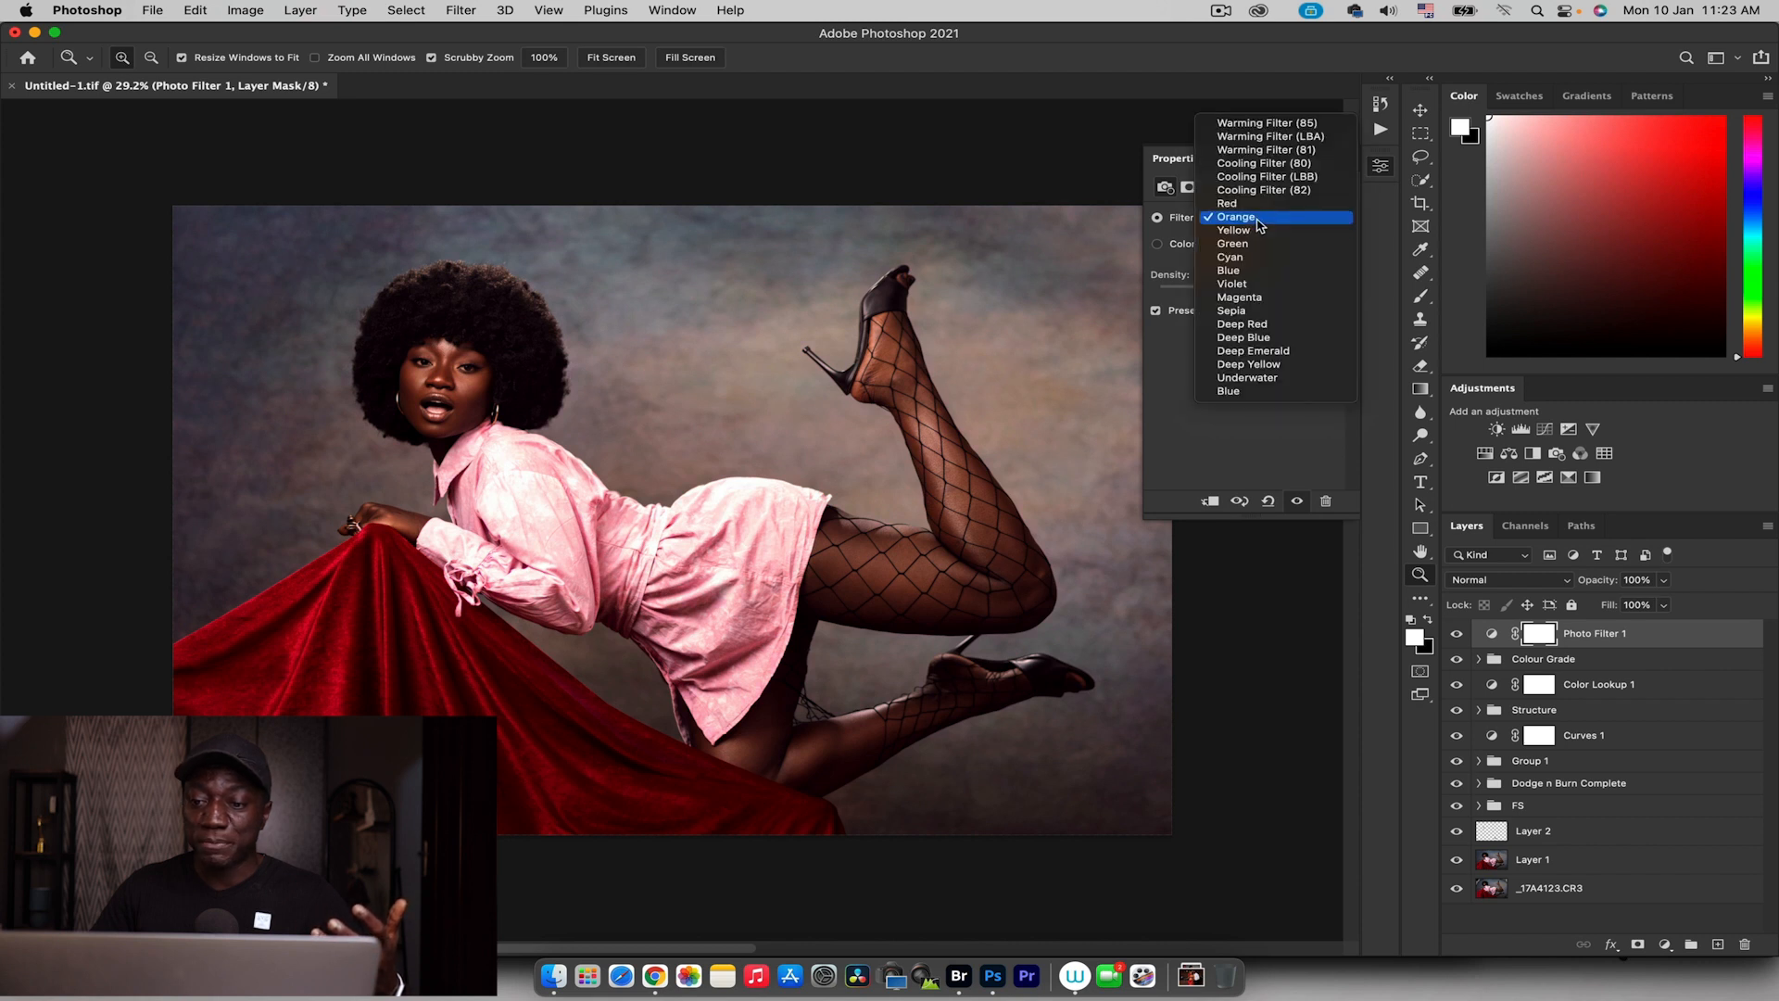
click(1252, 339)
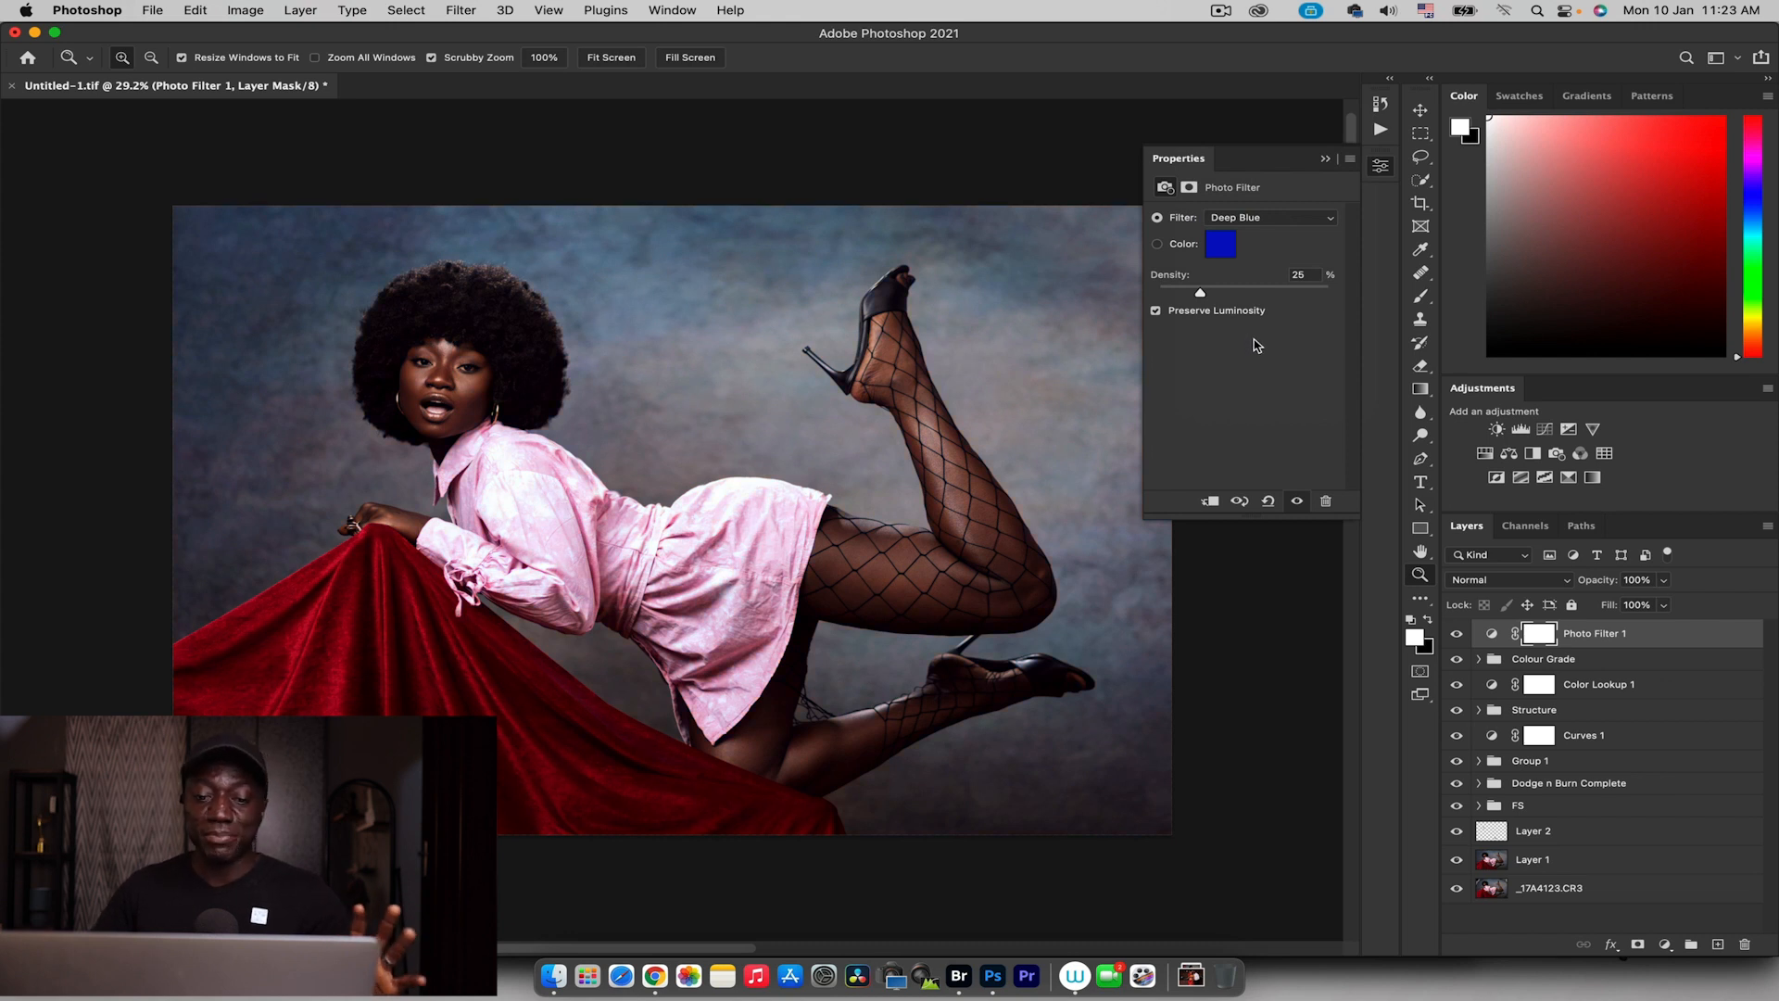
click(1253, 220)
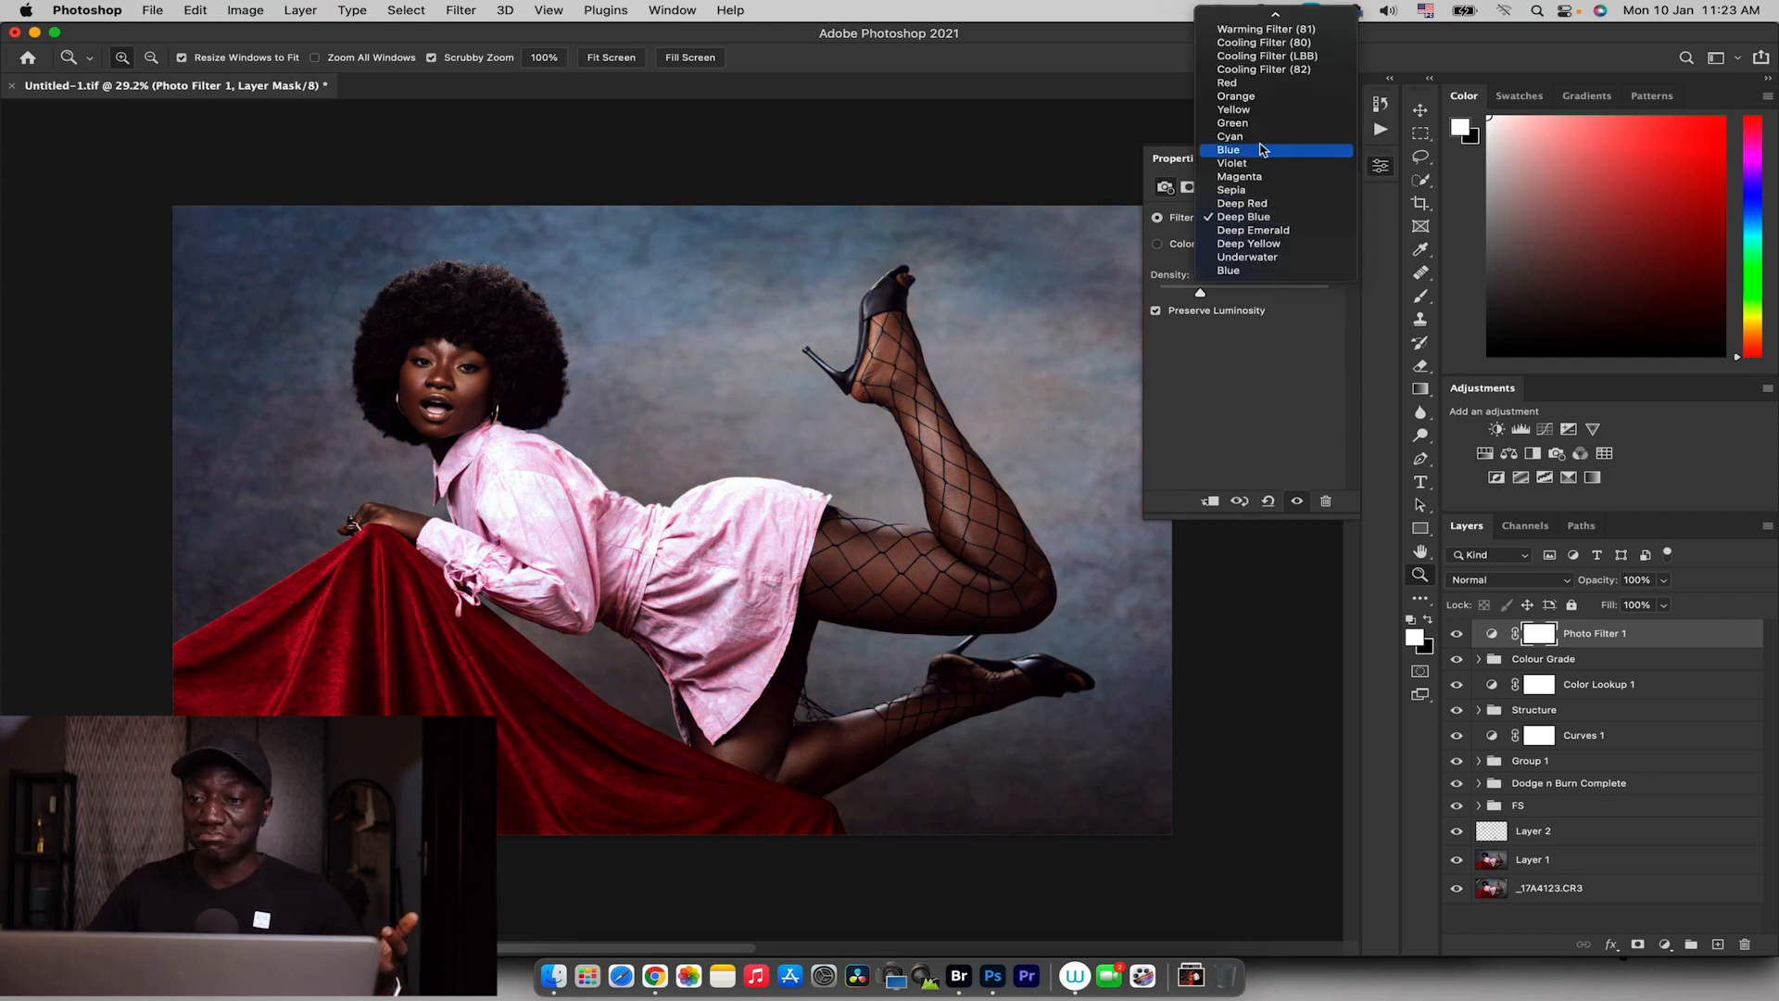
click(1256, 20)
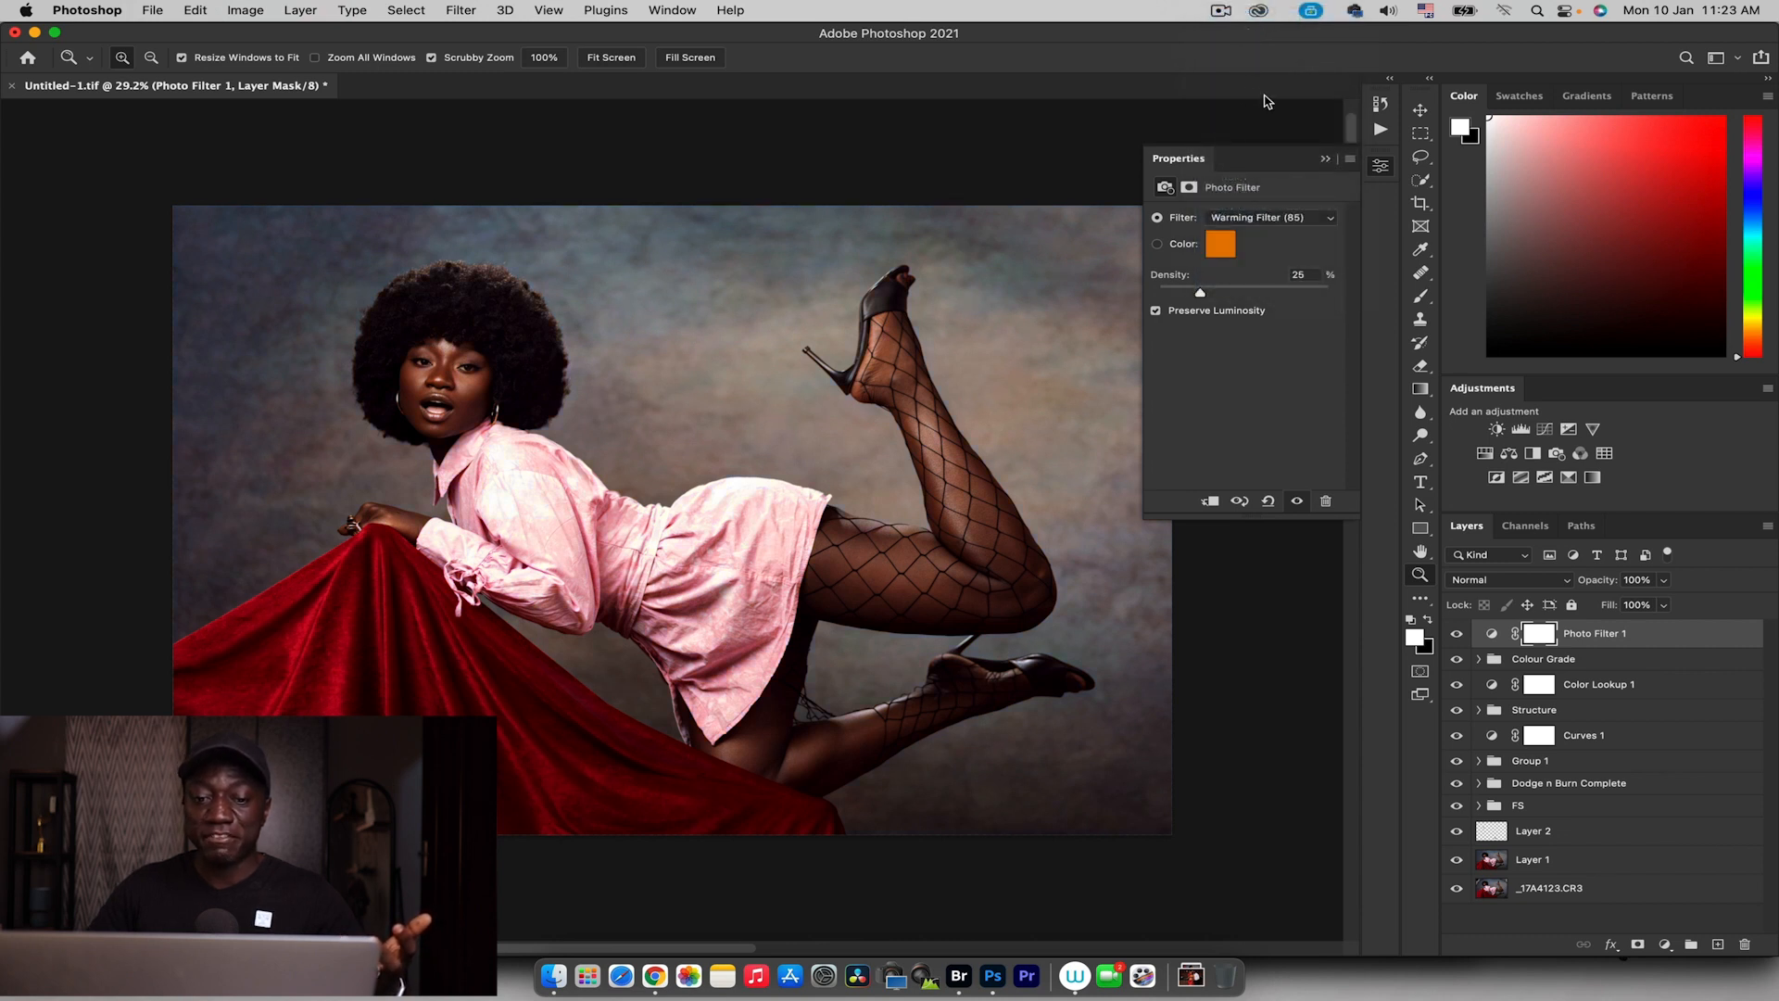
drag(1601, 586, 1570, 587)
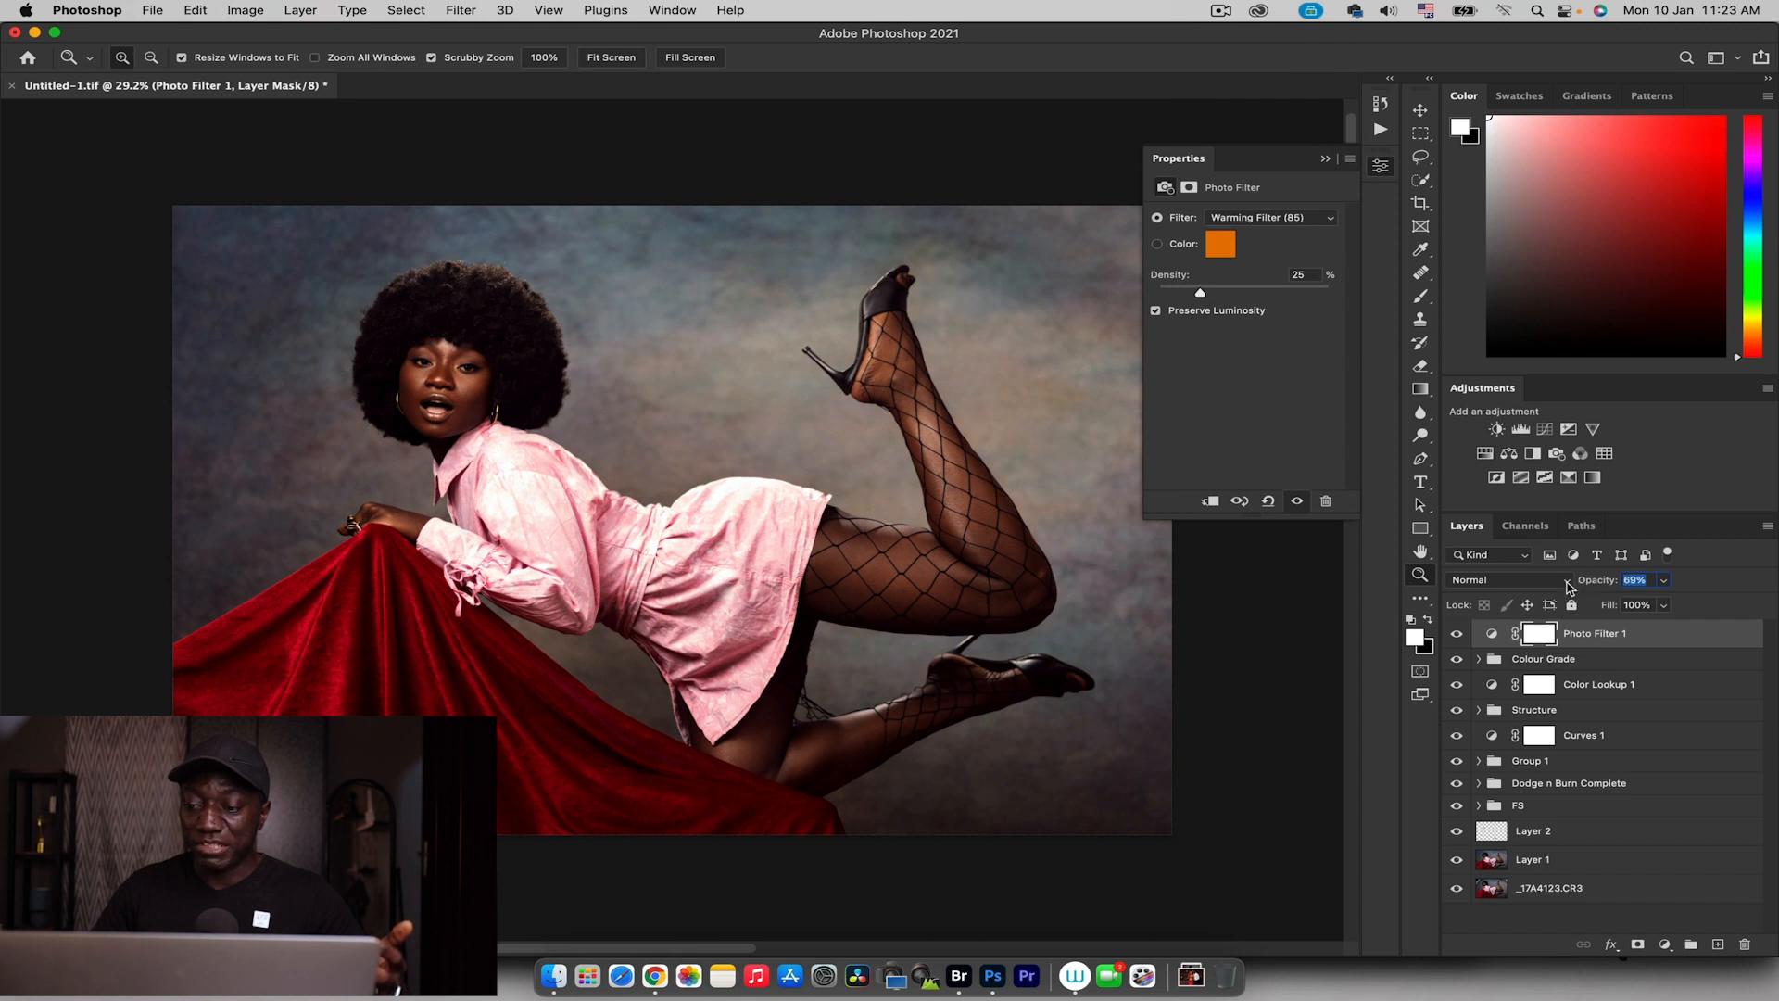
Add a second Photo Filter adjustment layer with the Deep Blue preset at 50% opacity and close its settings
click(1560, 456)
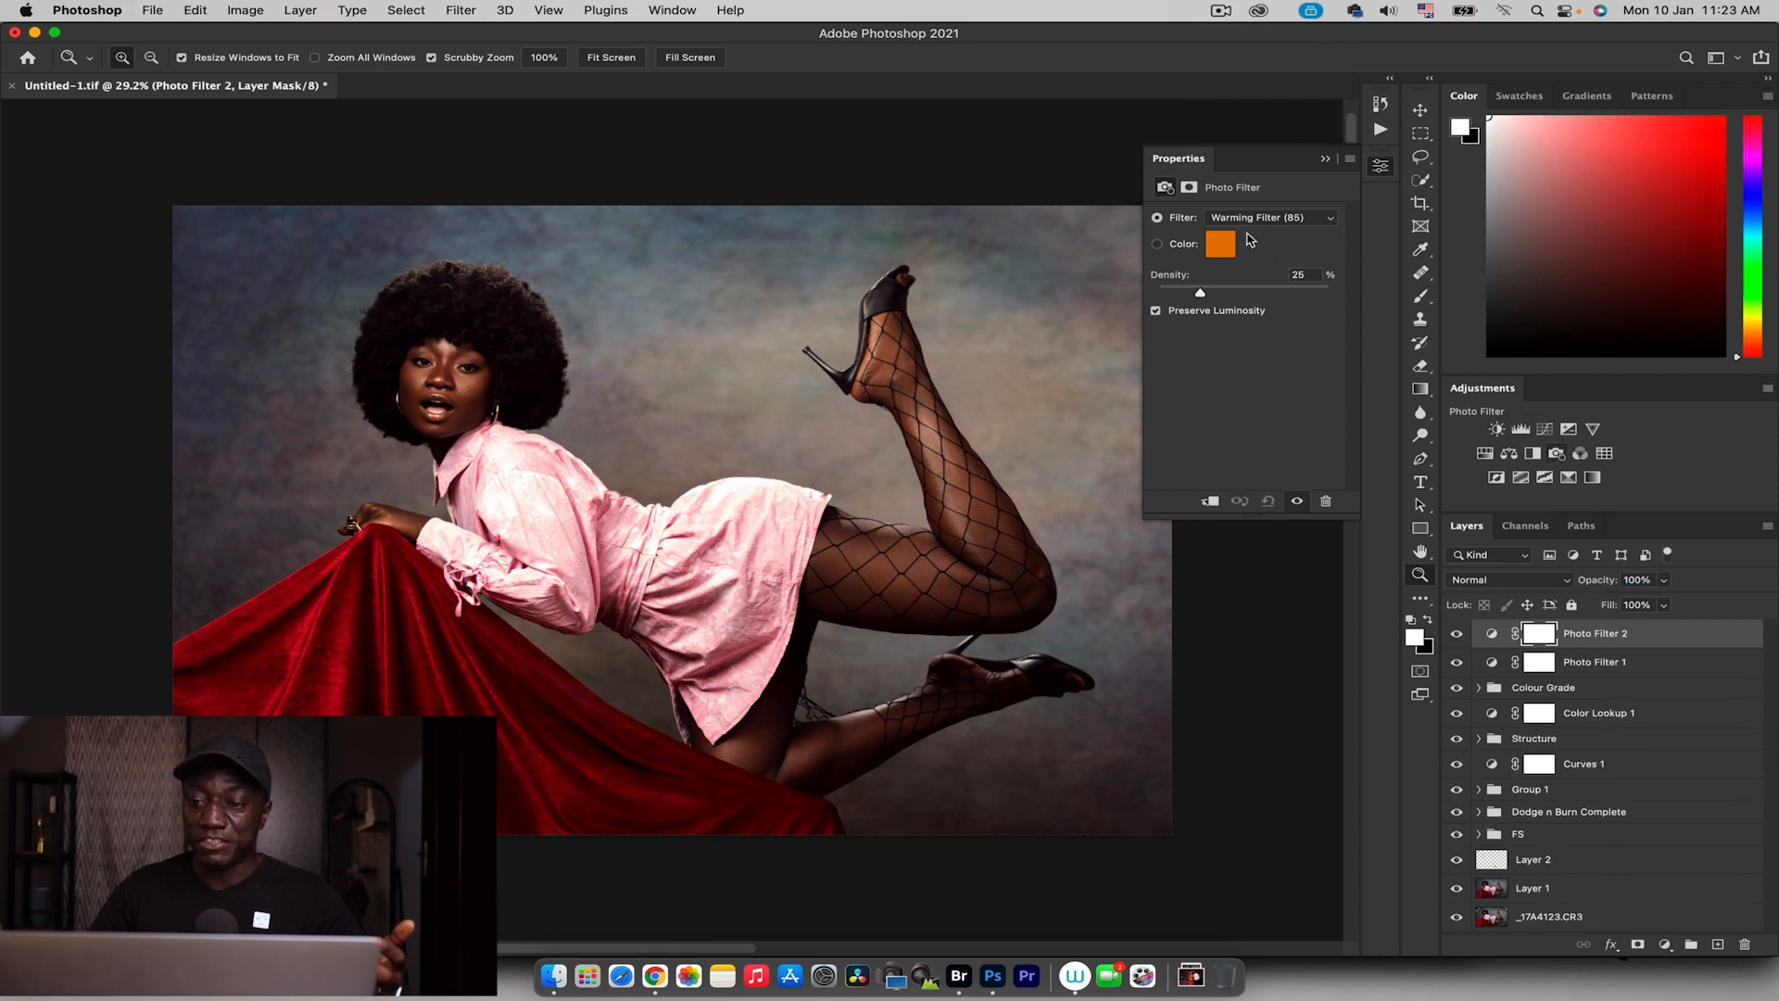
click(1247, 218)
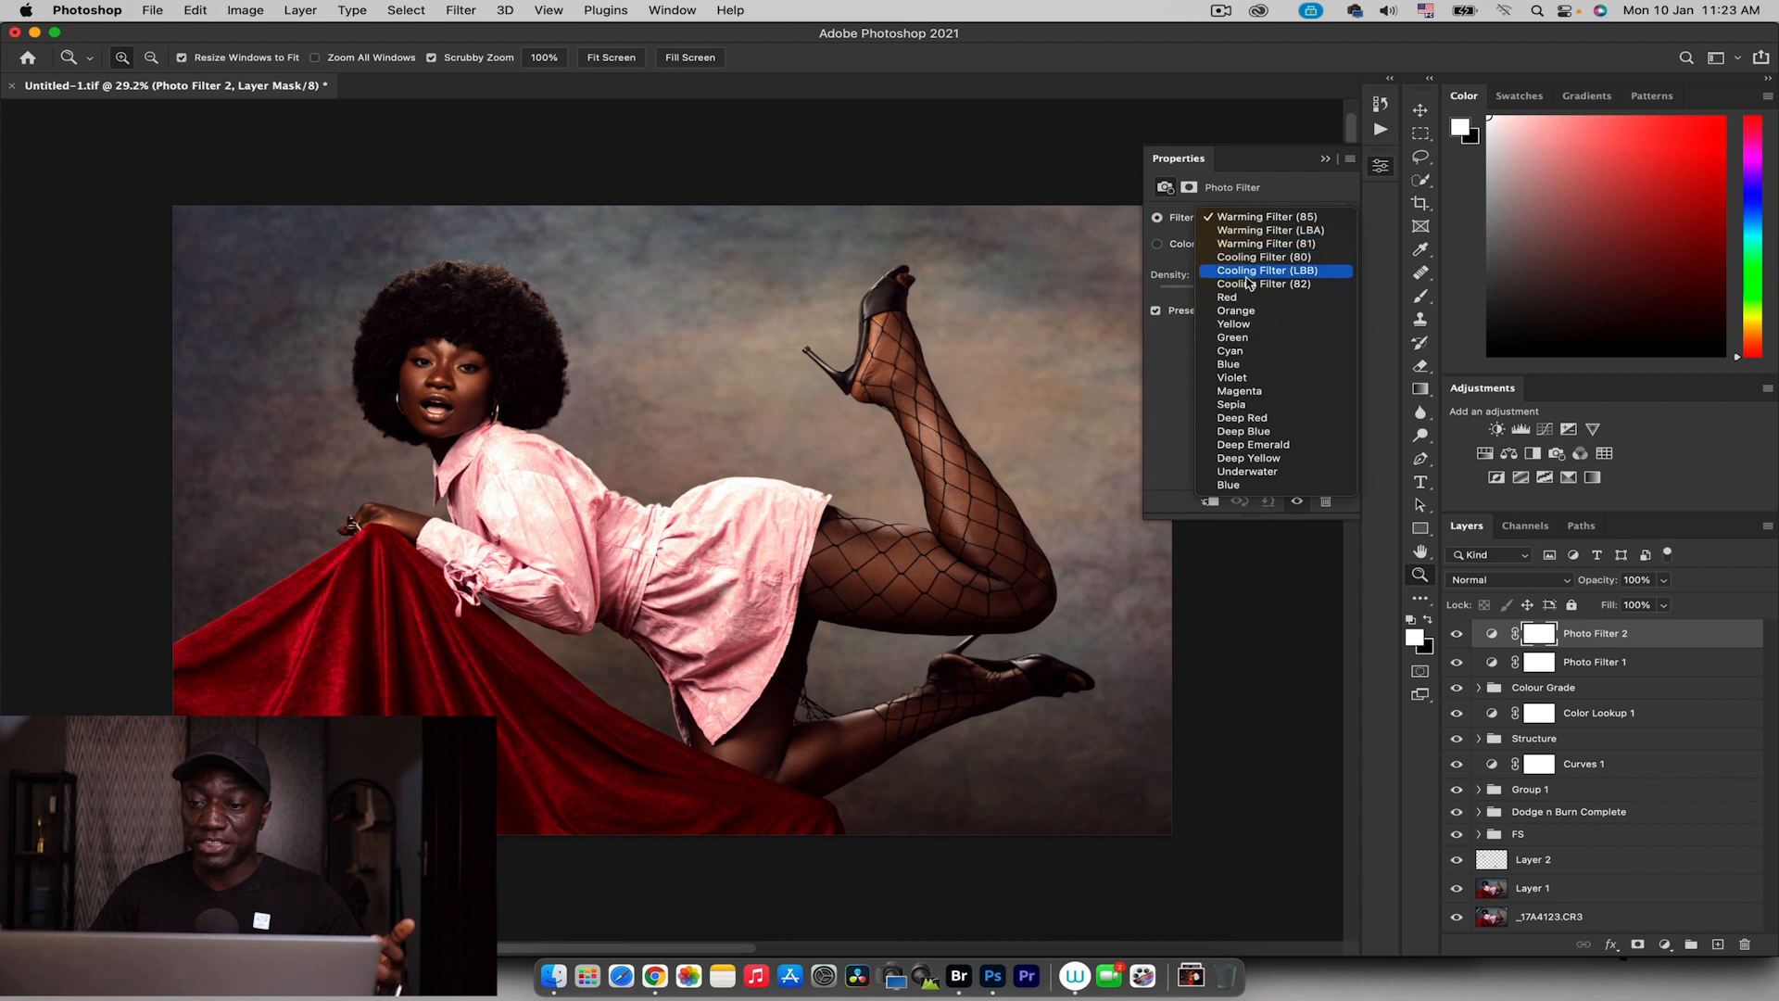
click(1252, 433)
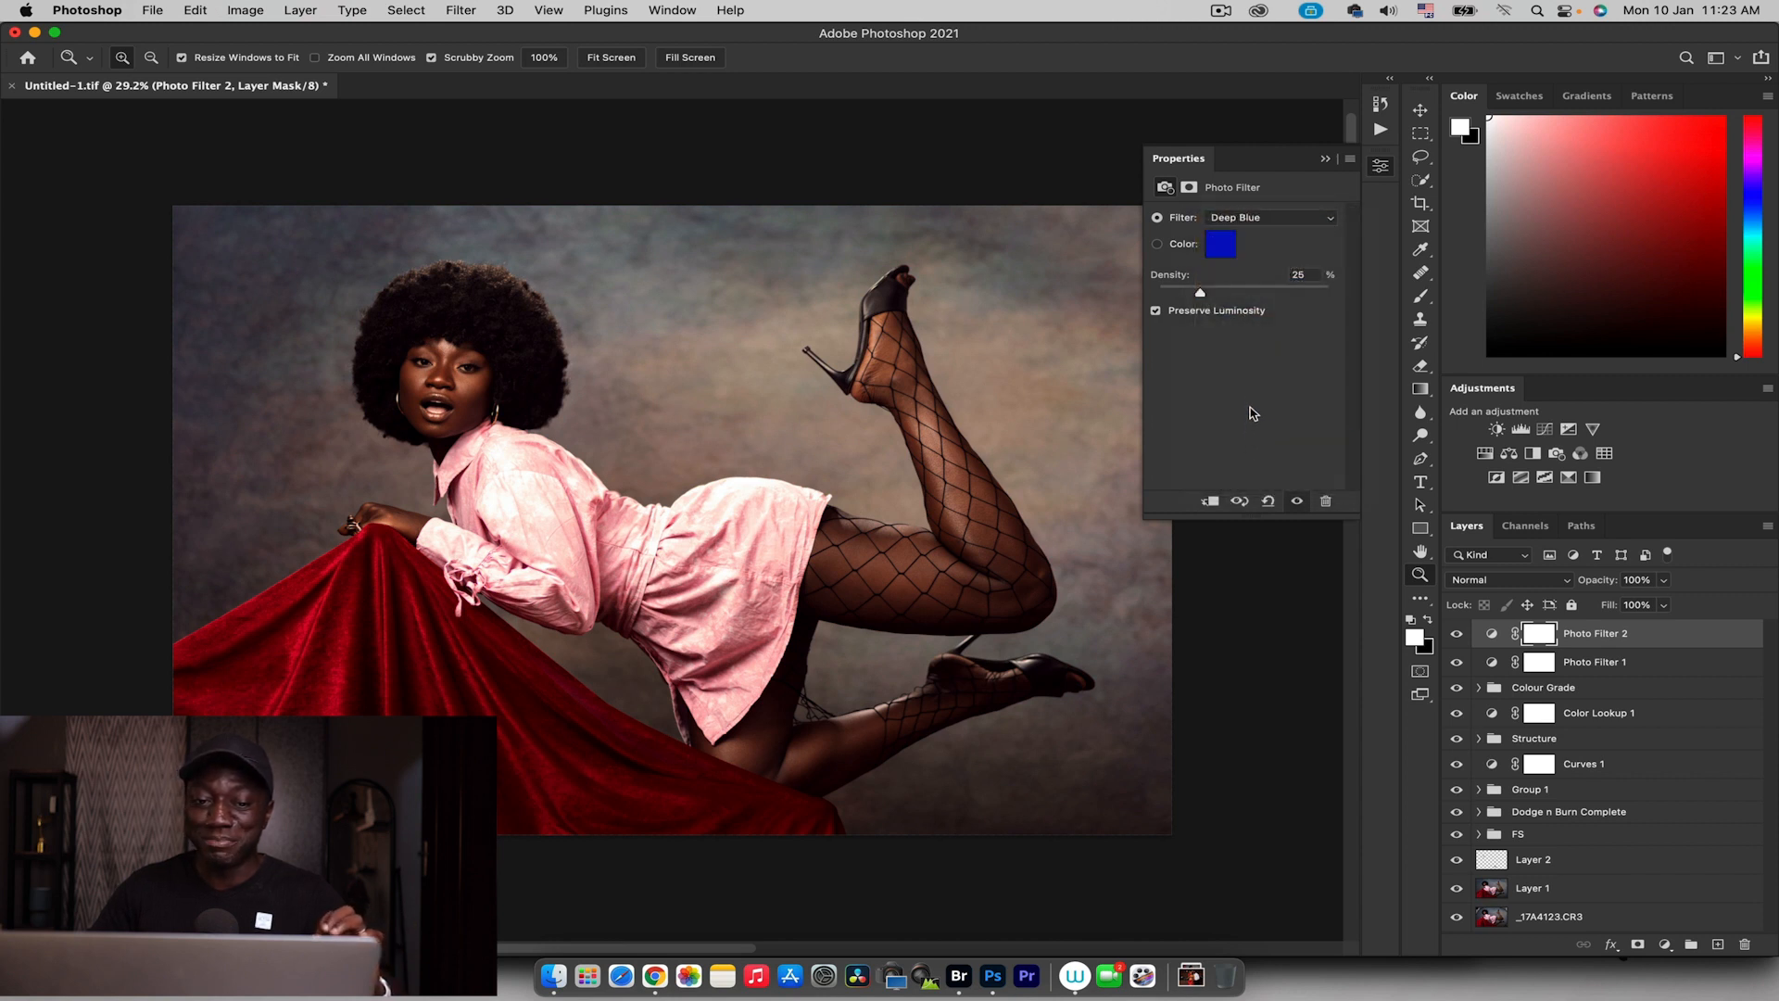
drag(1603, 586, 1555, 591)
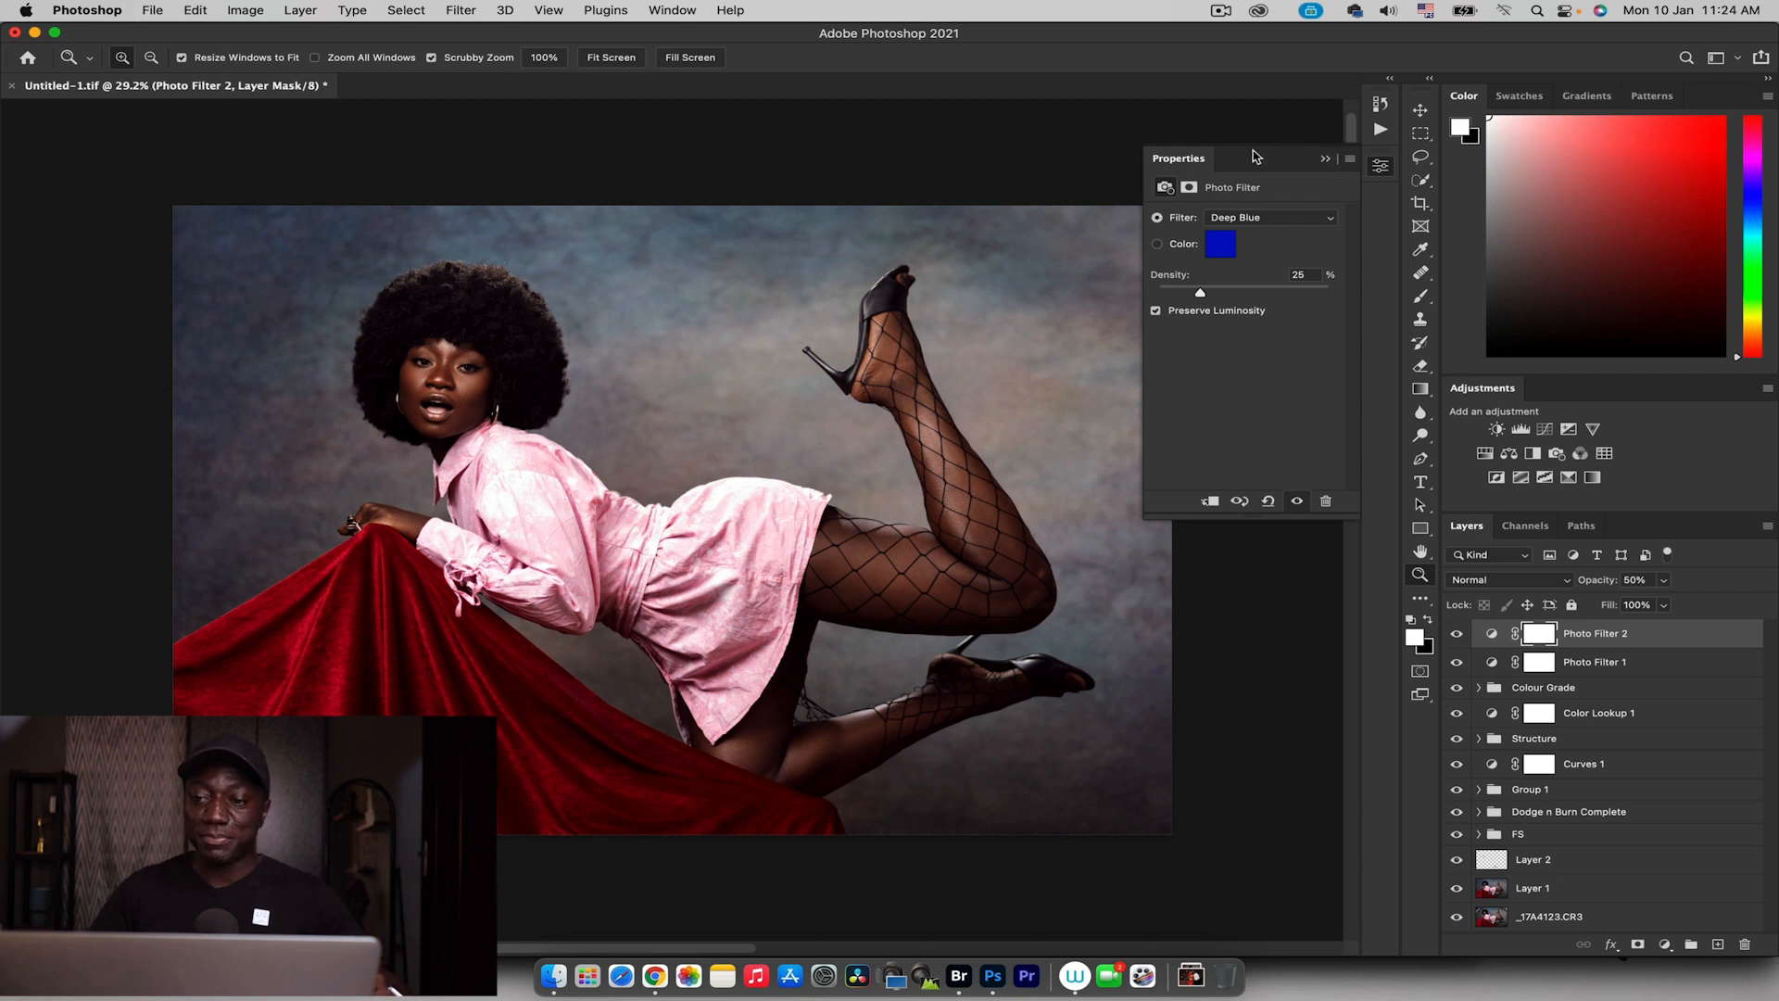
click(1326, 159)
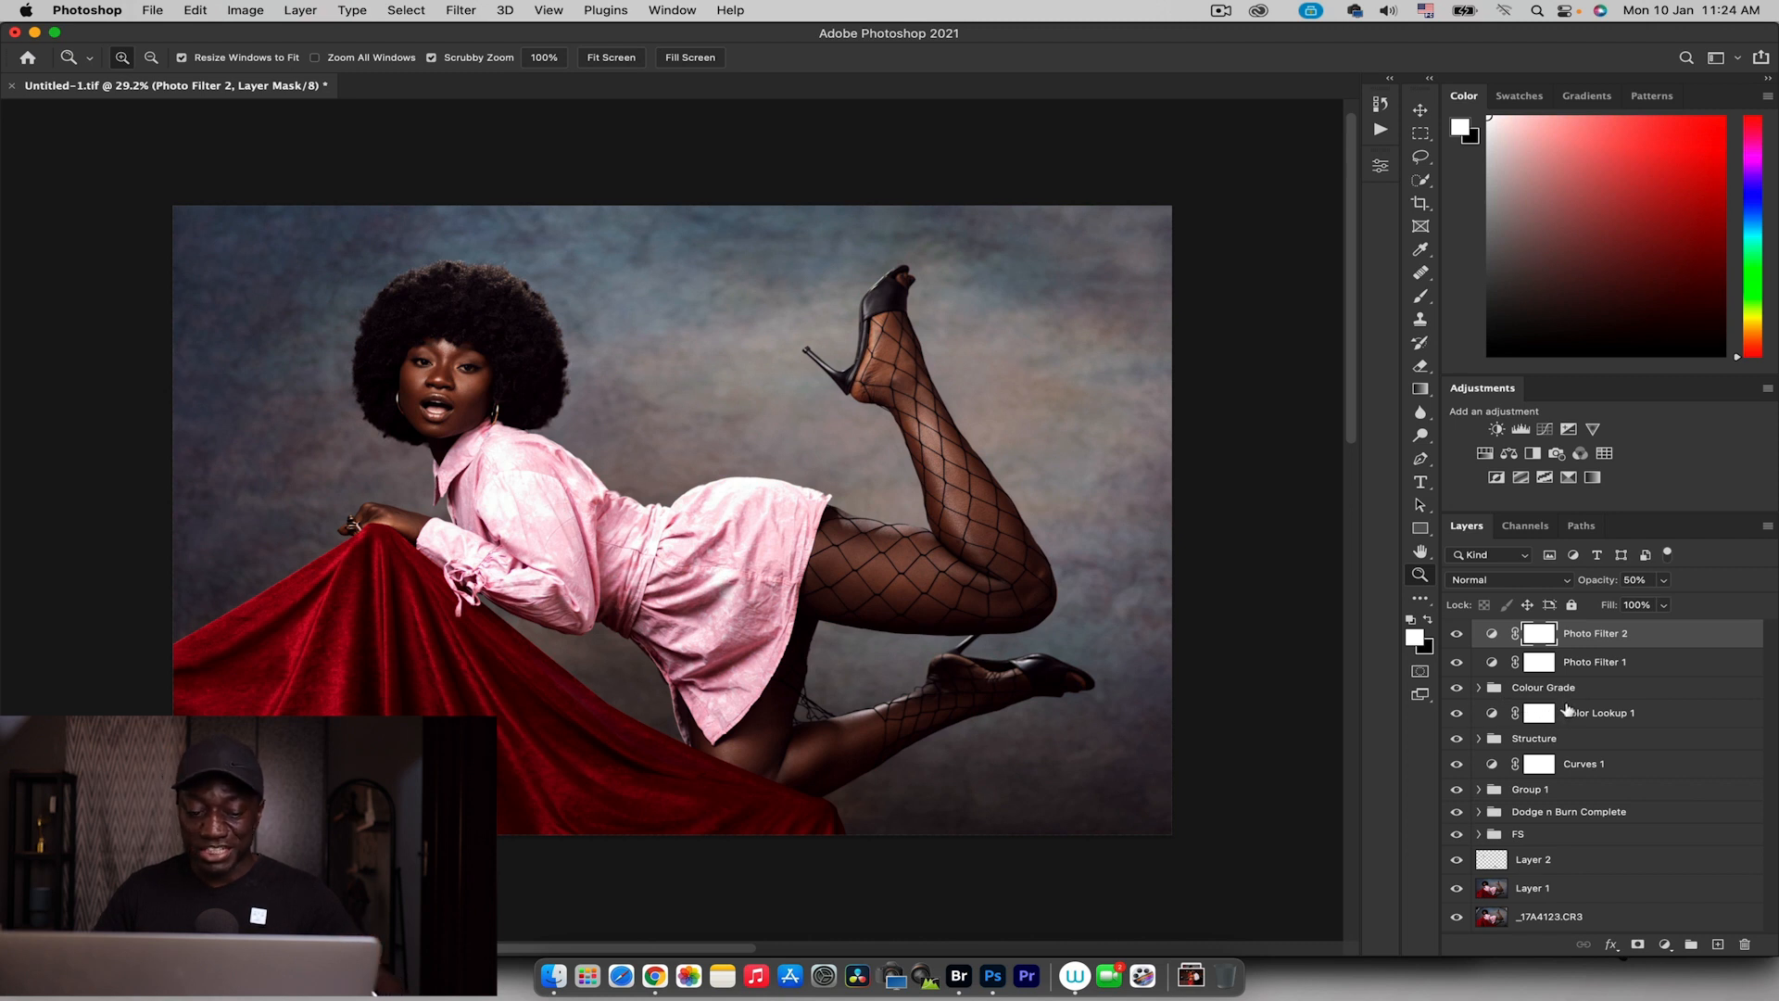
Group both Photo Filters, the Colour Grade group and Color Lookup 1 as "Colour grade", and compare the image with and without the group
shift+click(1646, 720)
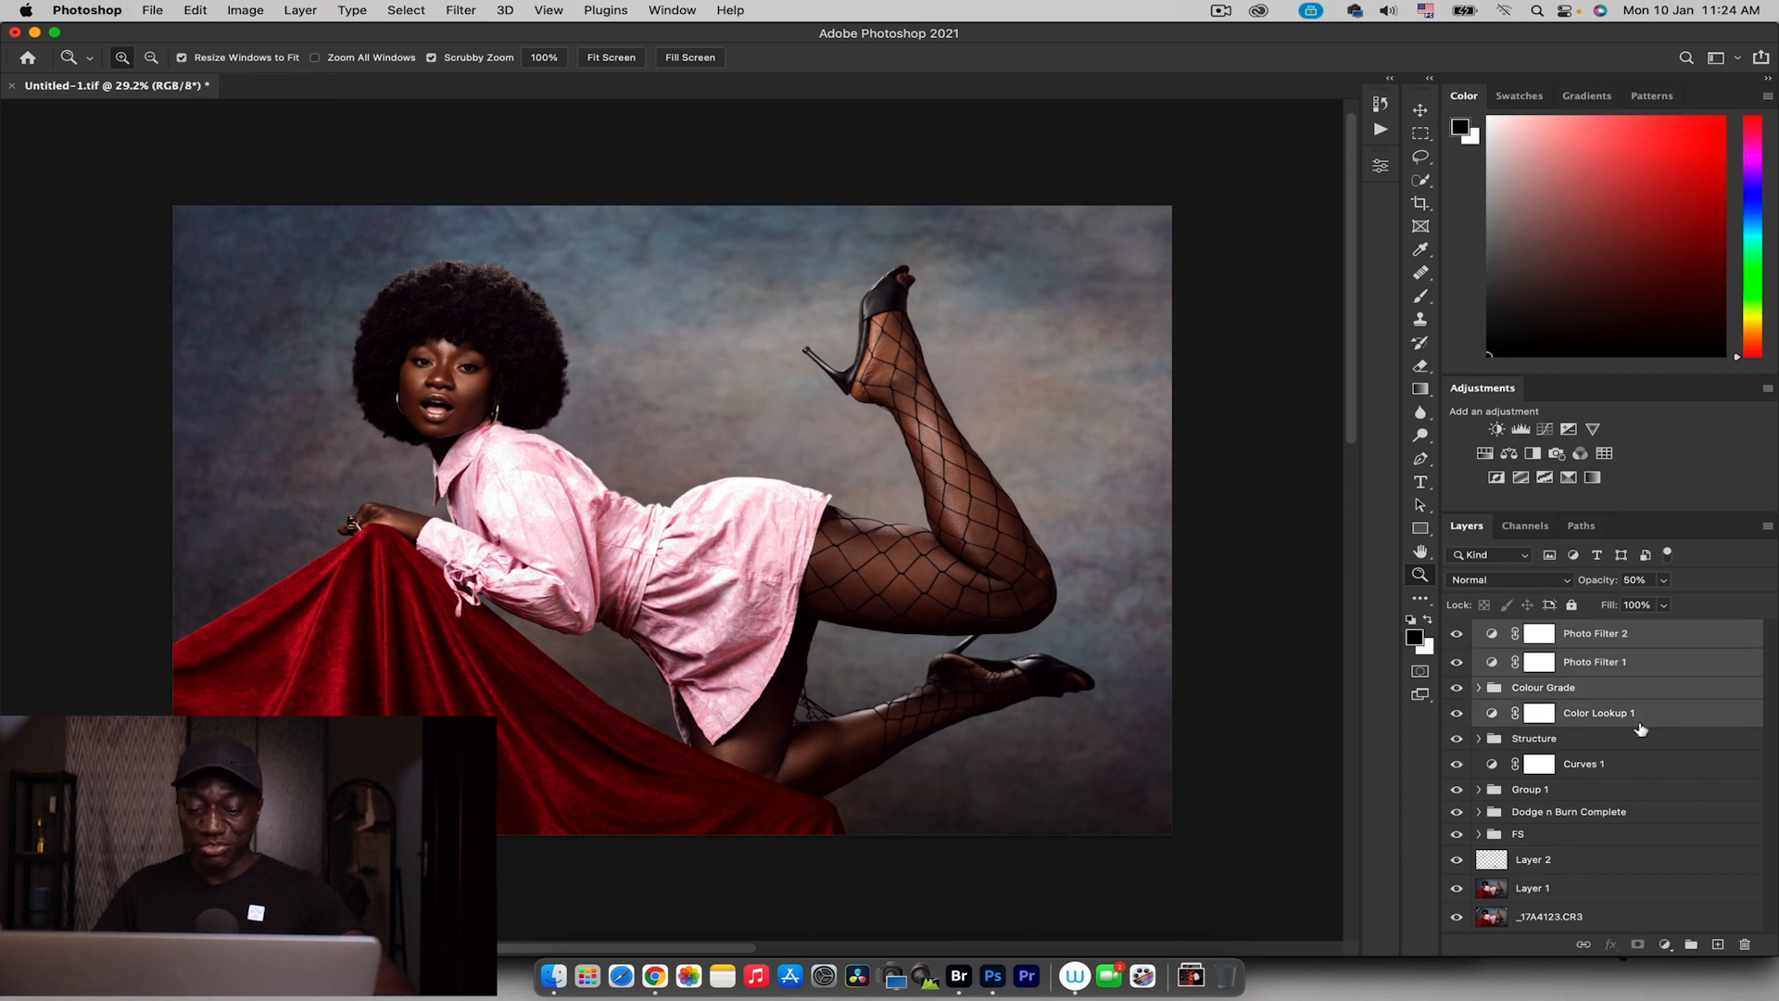
key(super+g)
double_click(1527, 631)
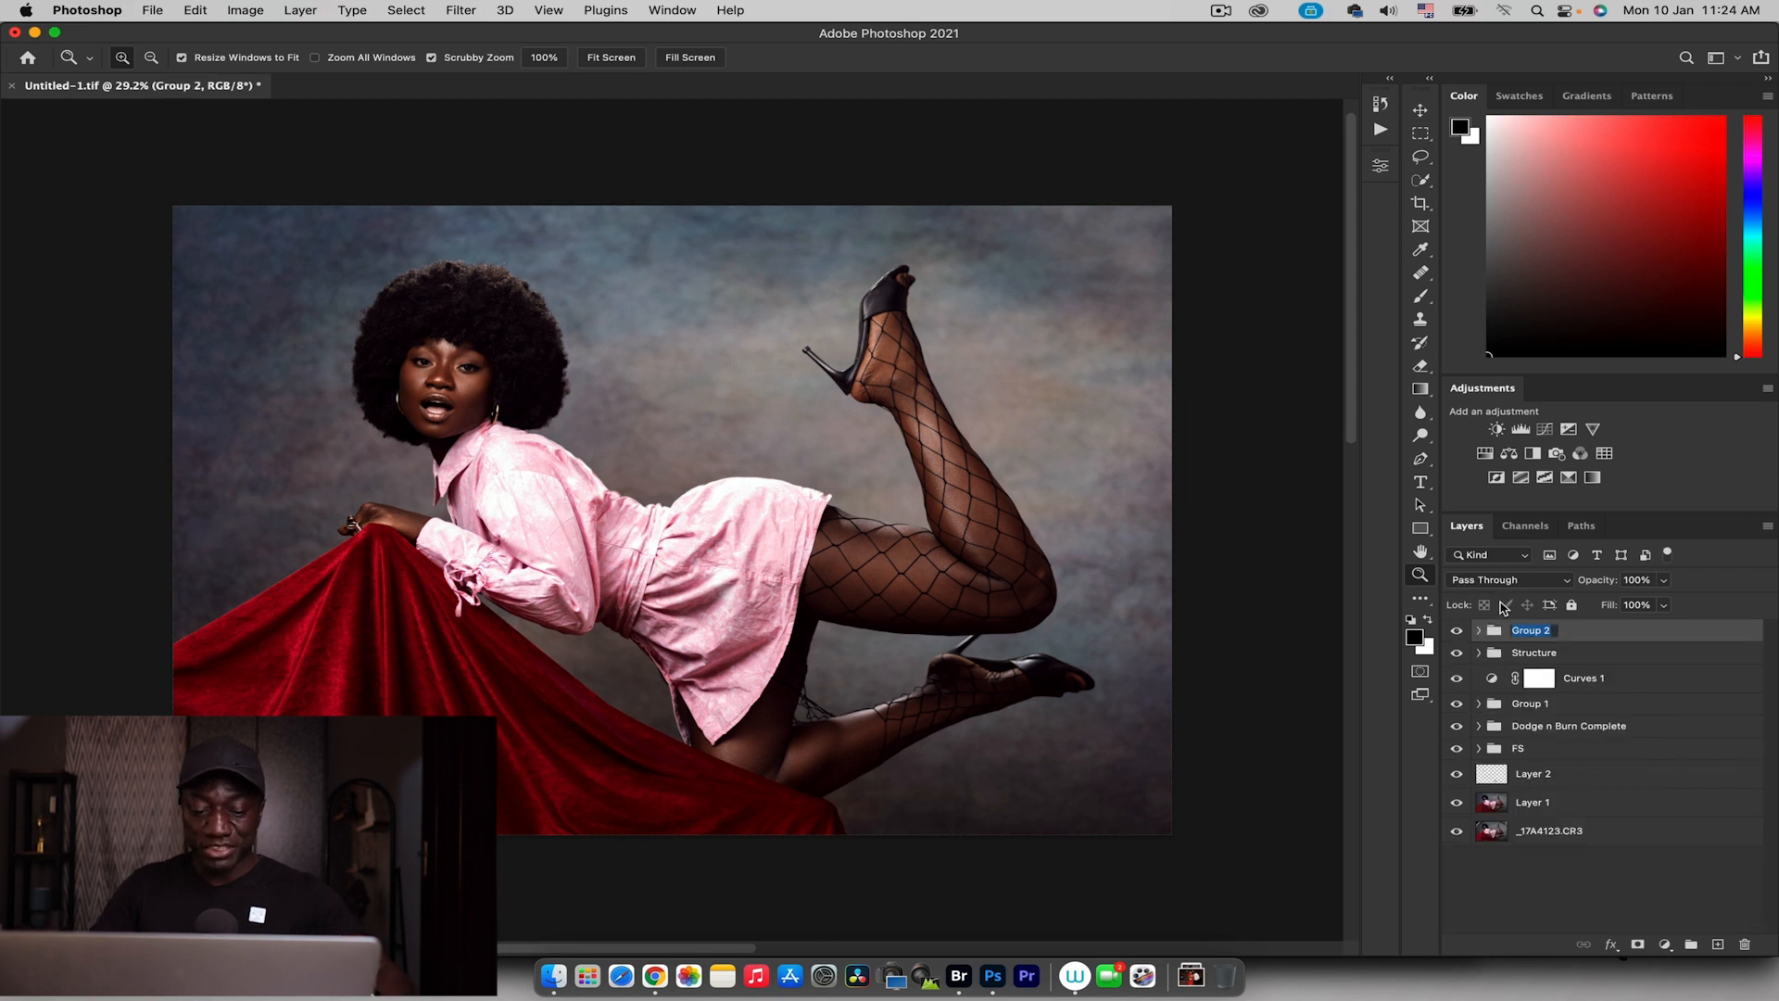
text(Colour grade)
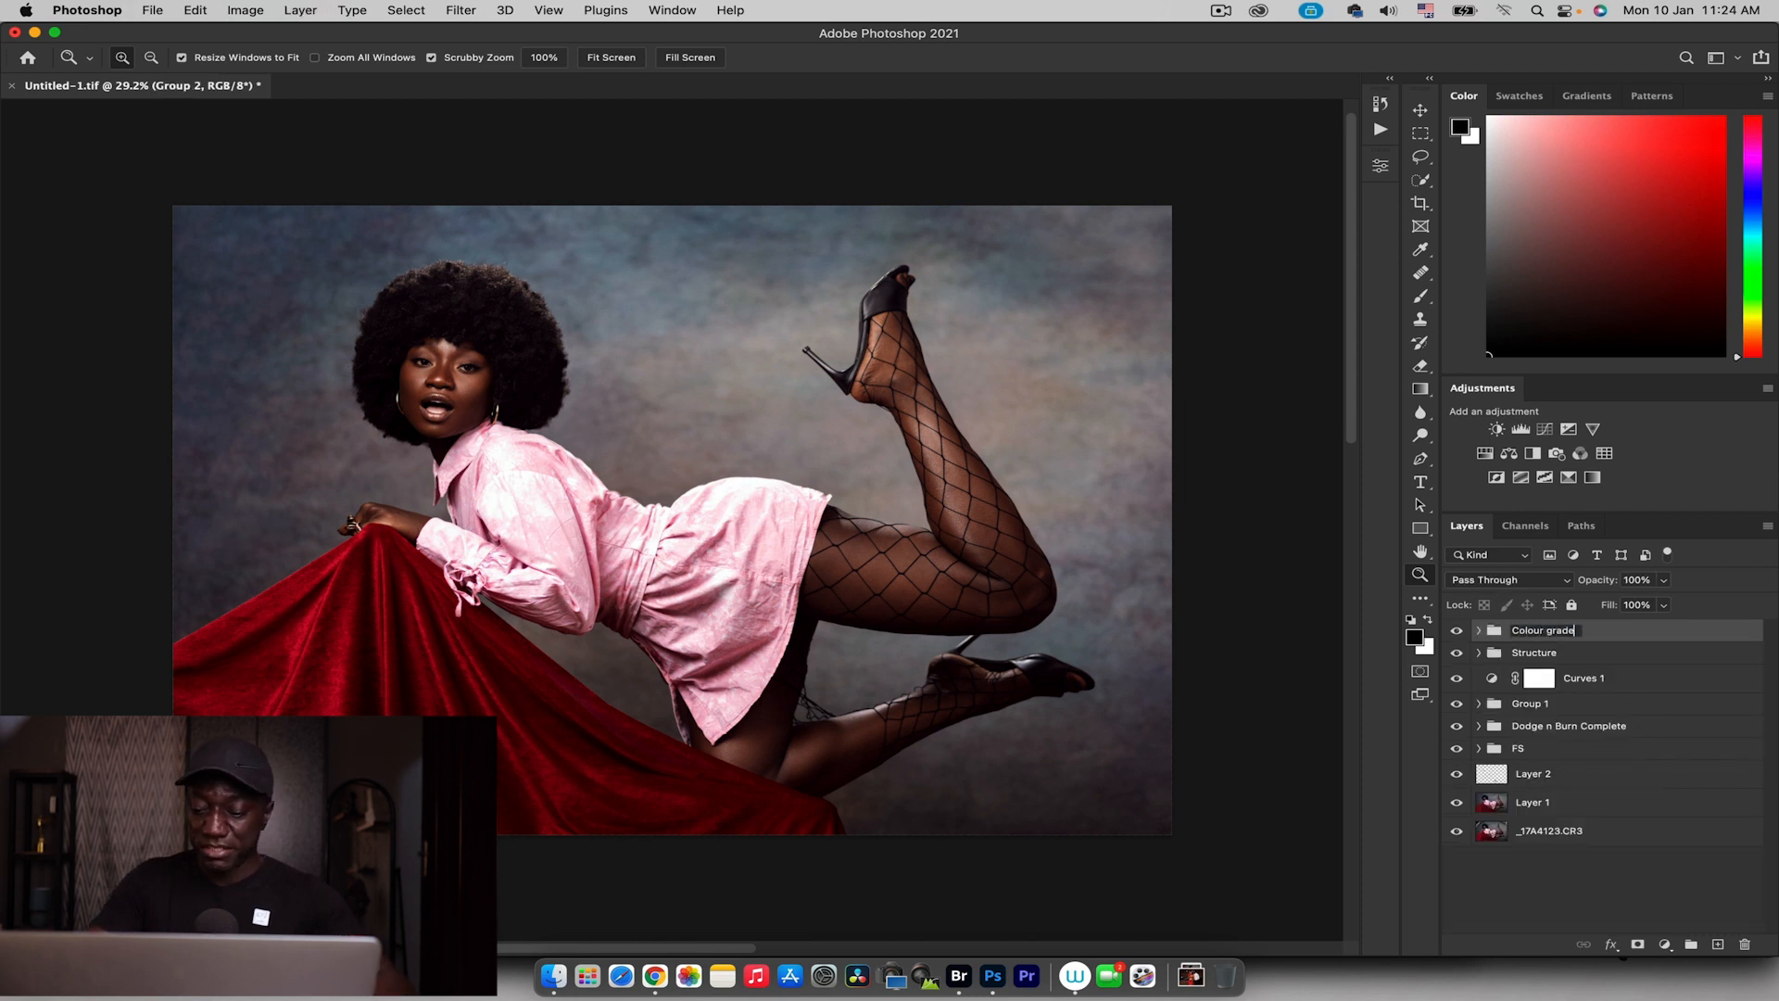
key(Return)
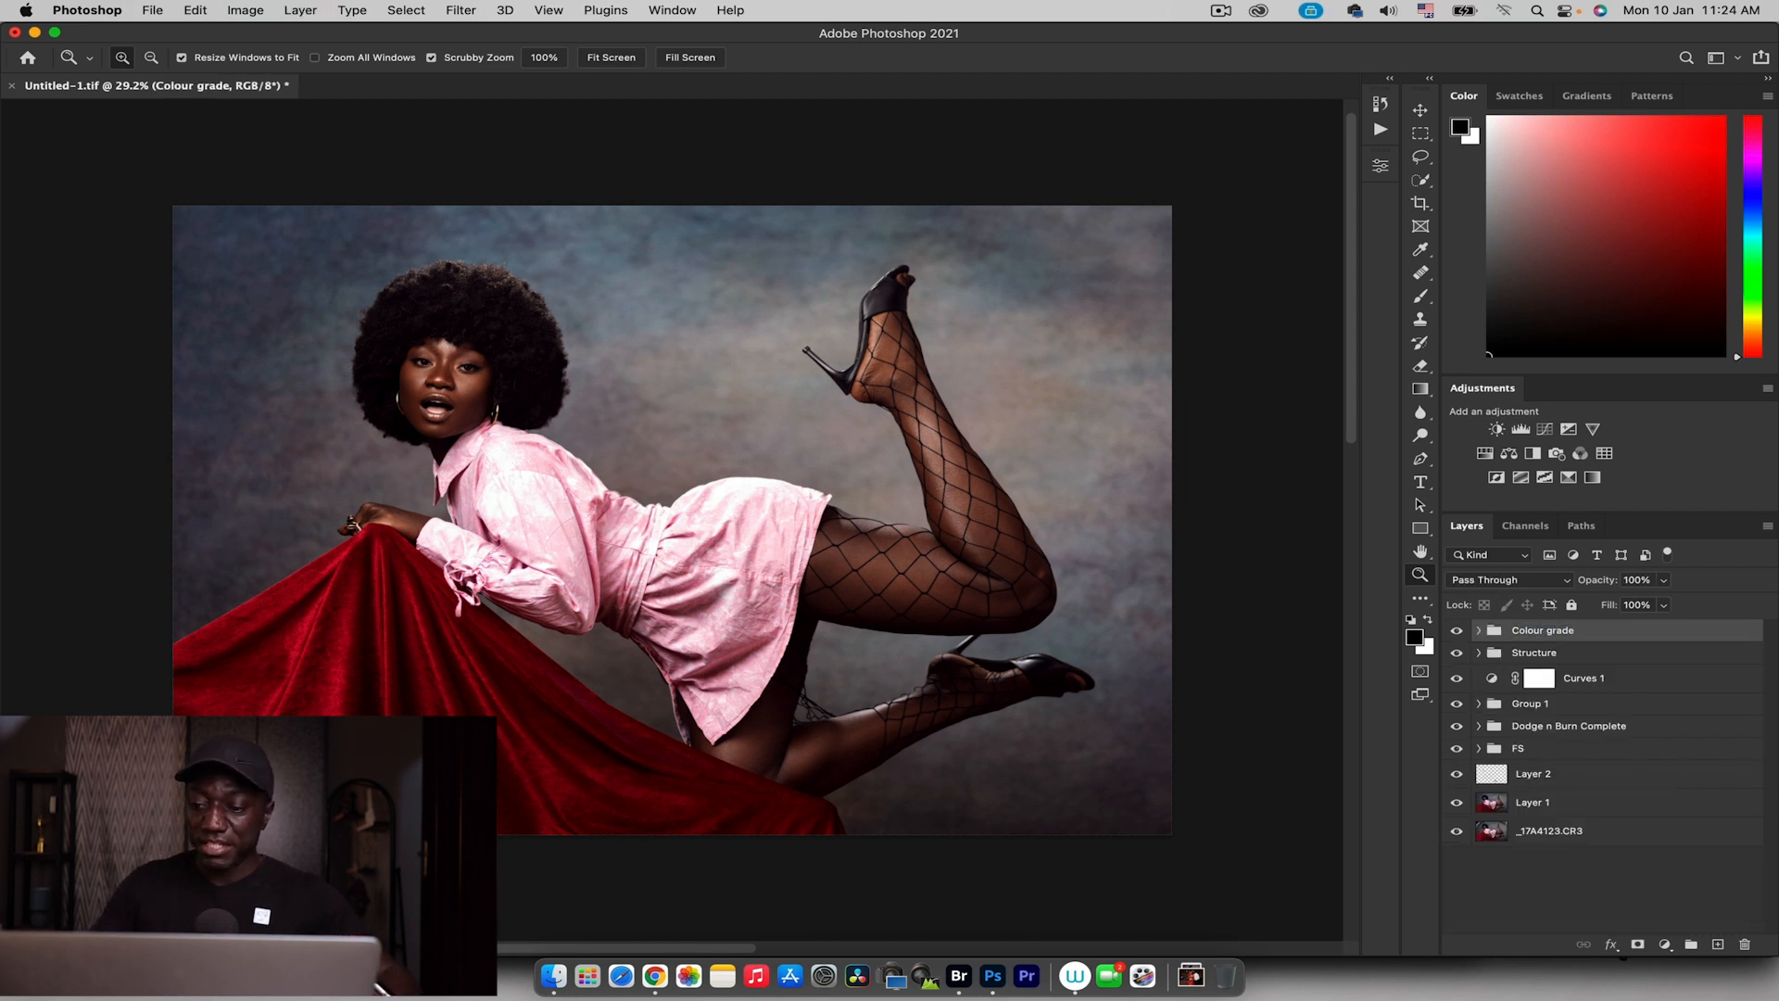
click(1456, 631)
click(1456, 631)
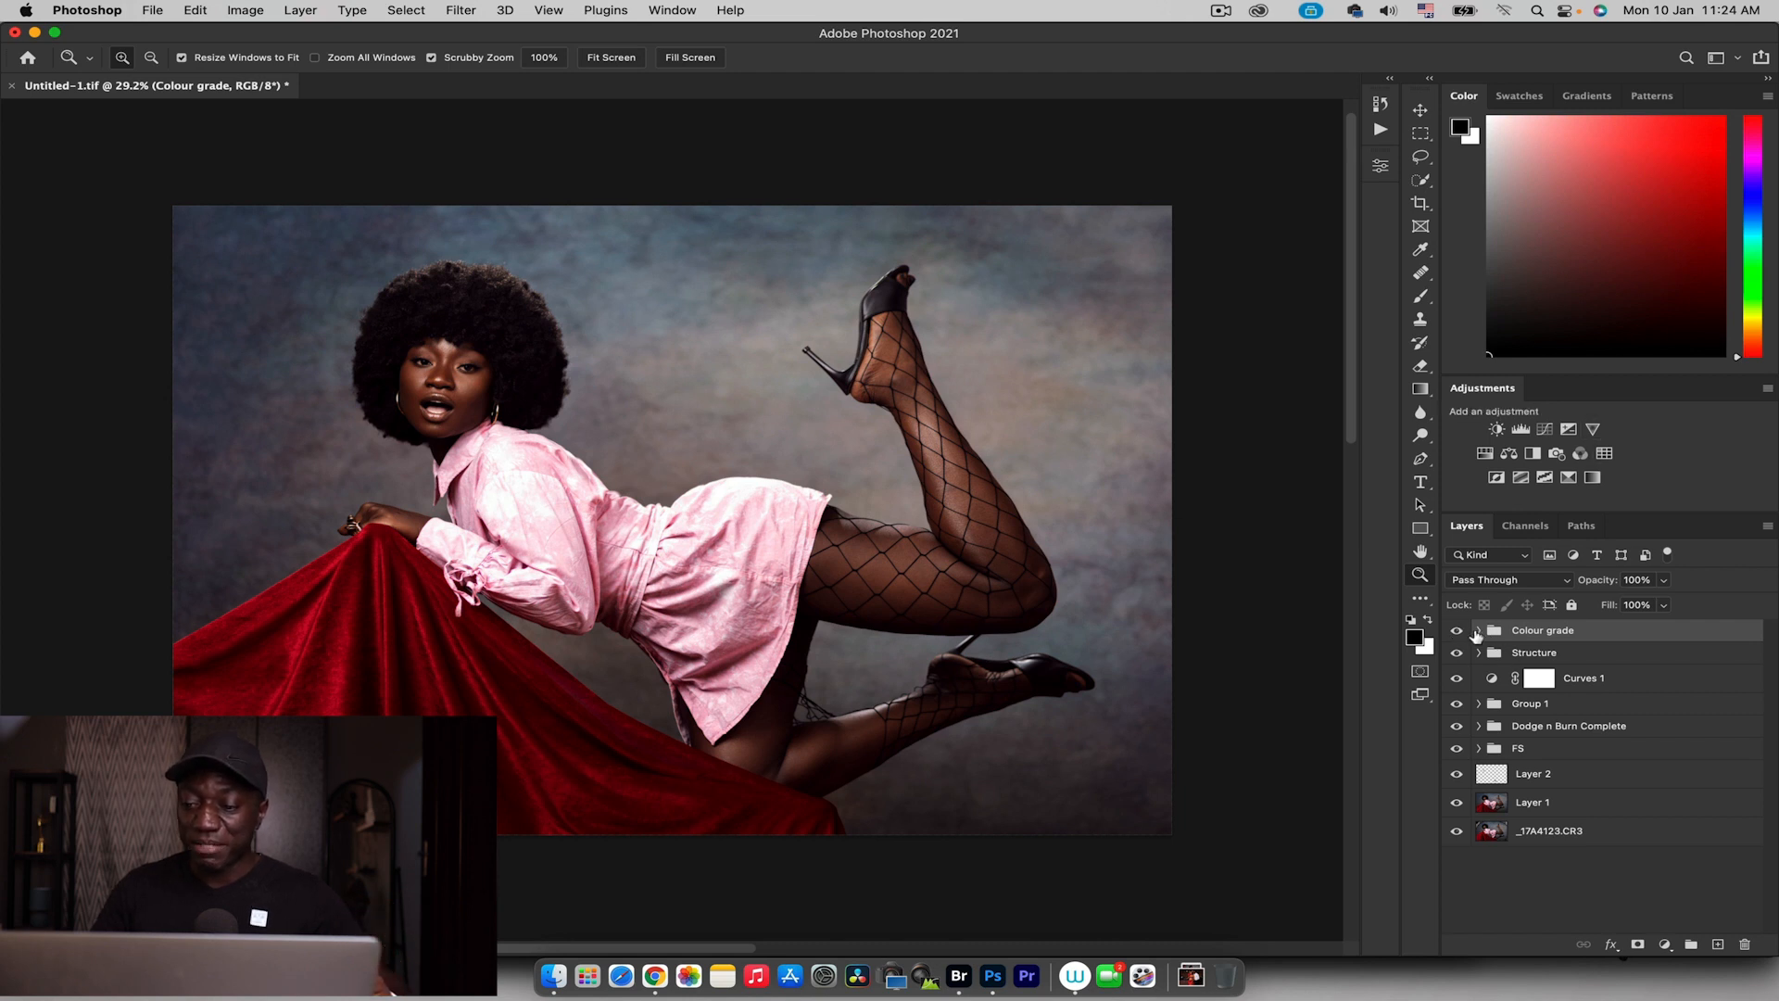
Add a Vibrance adjustment above Photo Filter 2 inside the Colour grade group, with vibrance +12 and saturation +2
click(1478, 630)
click(1587, 655)
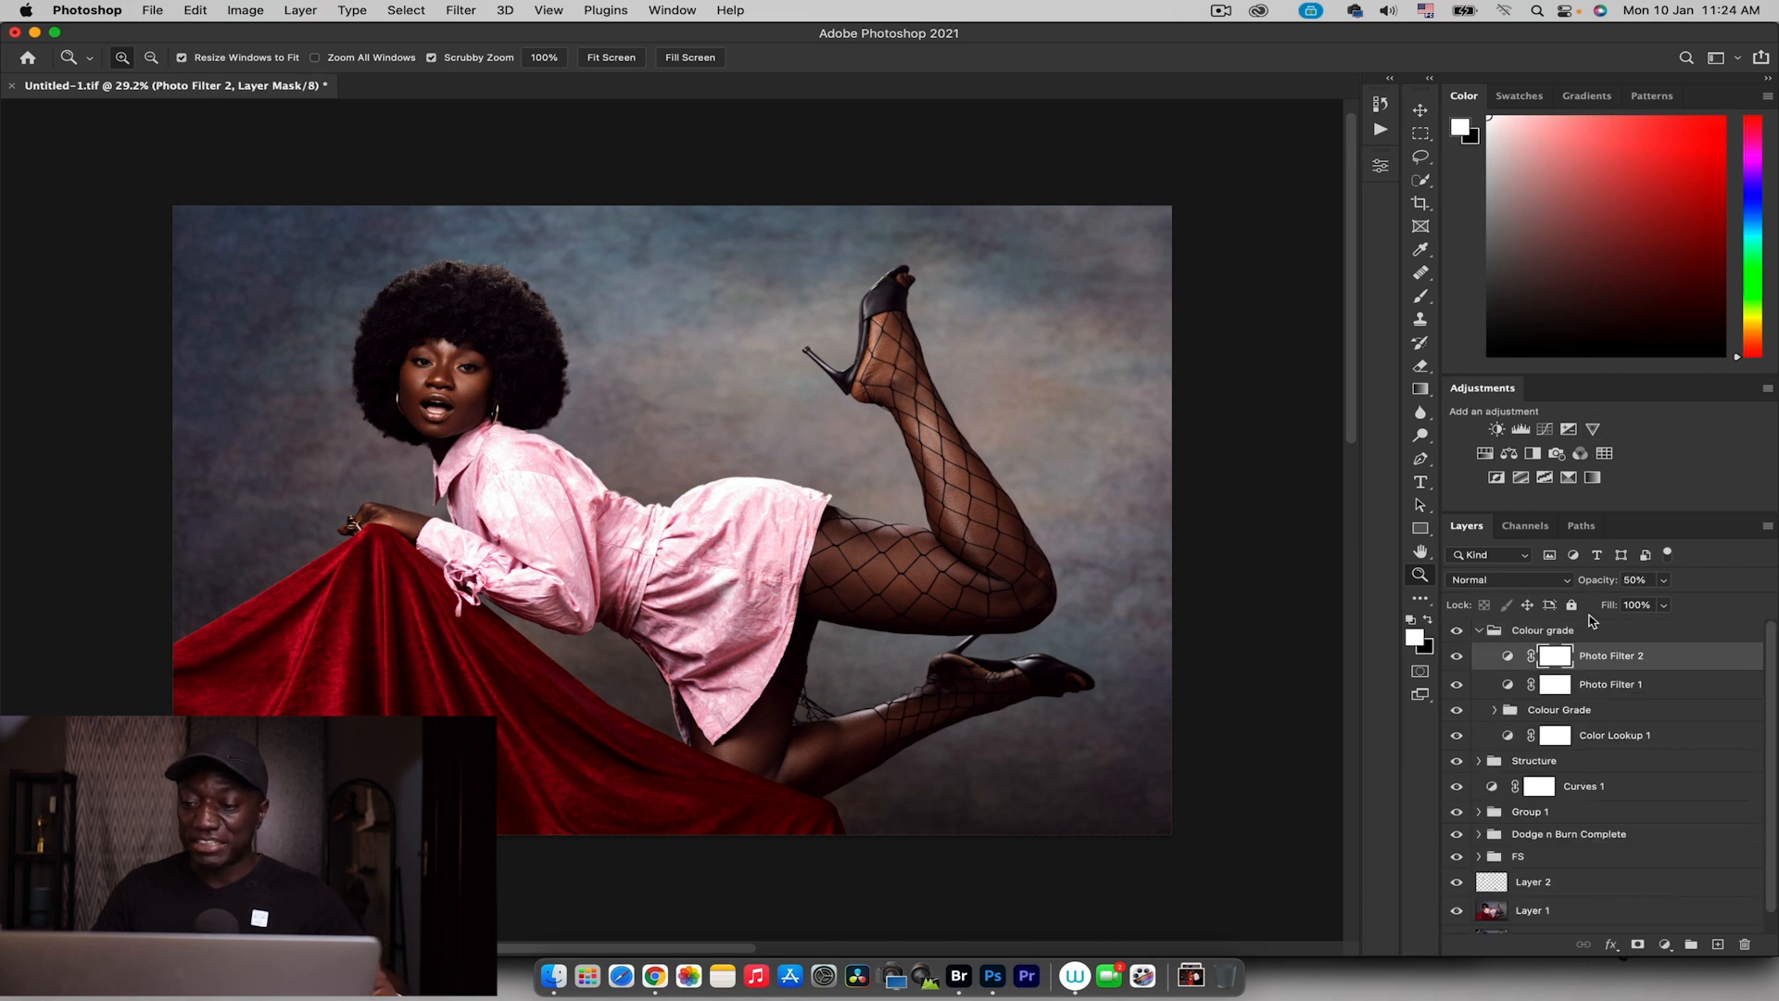
click(1593, 430)
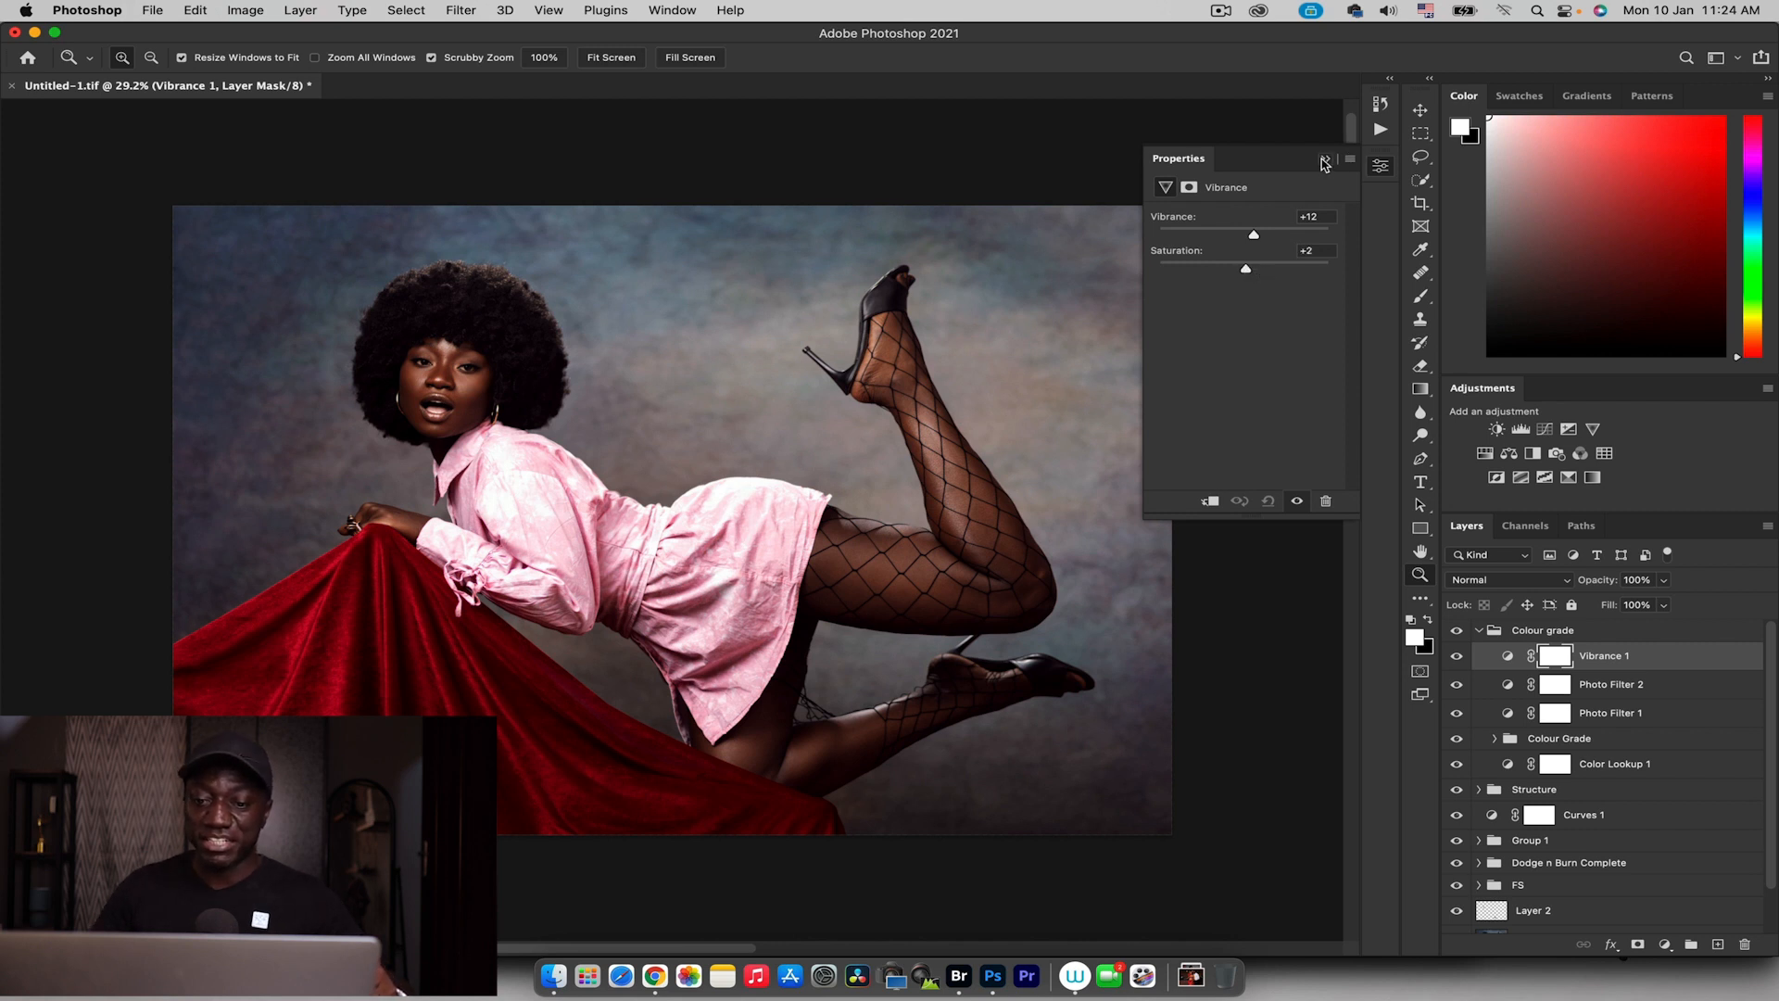
click(1324, 161)
Run the Noise action above the collapsed Colour grade group with 35.39% Gaussian monochromatic noise, and inspect the grain on the face
click(794, 389)
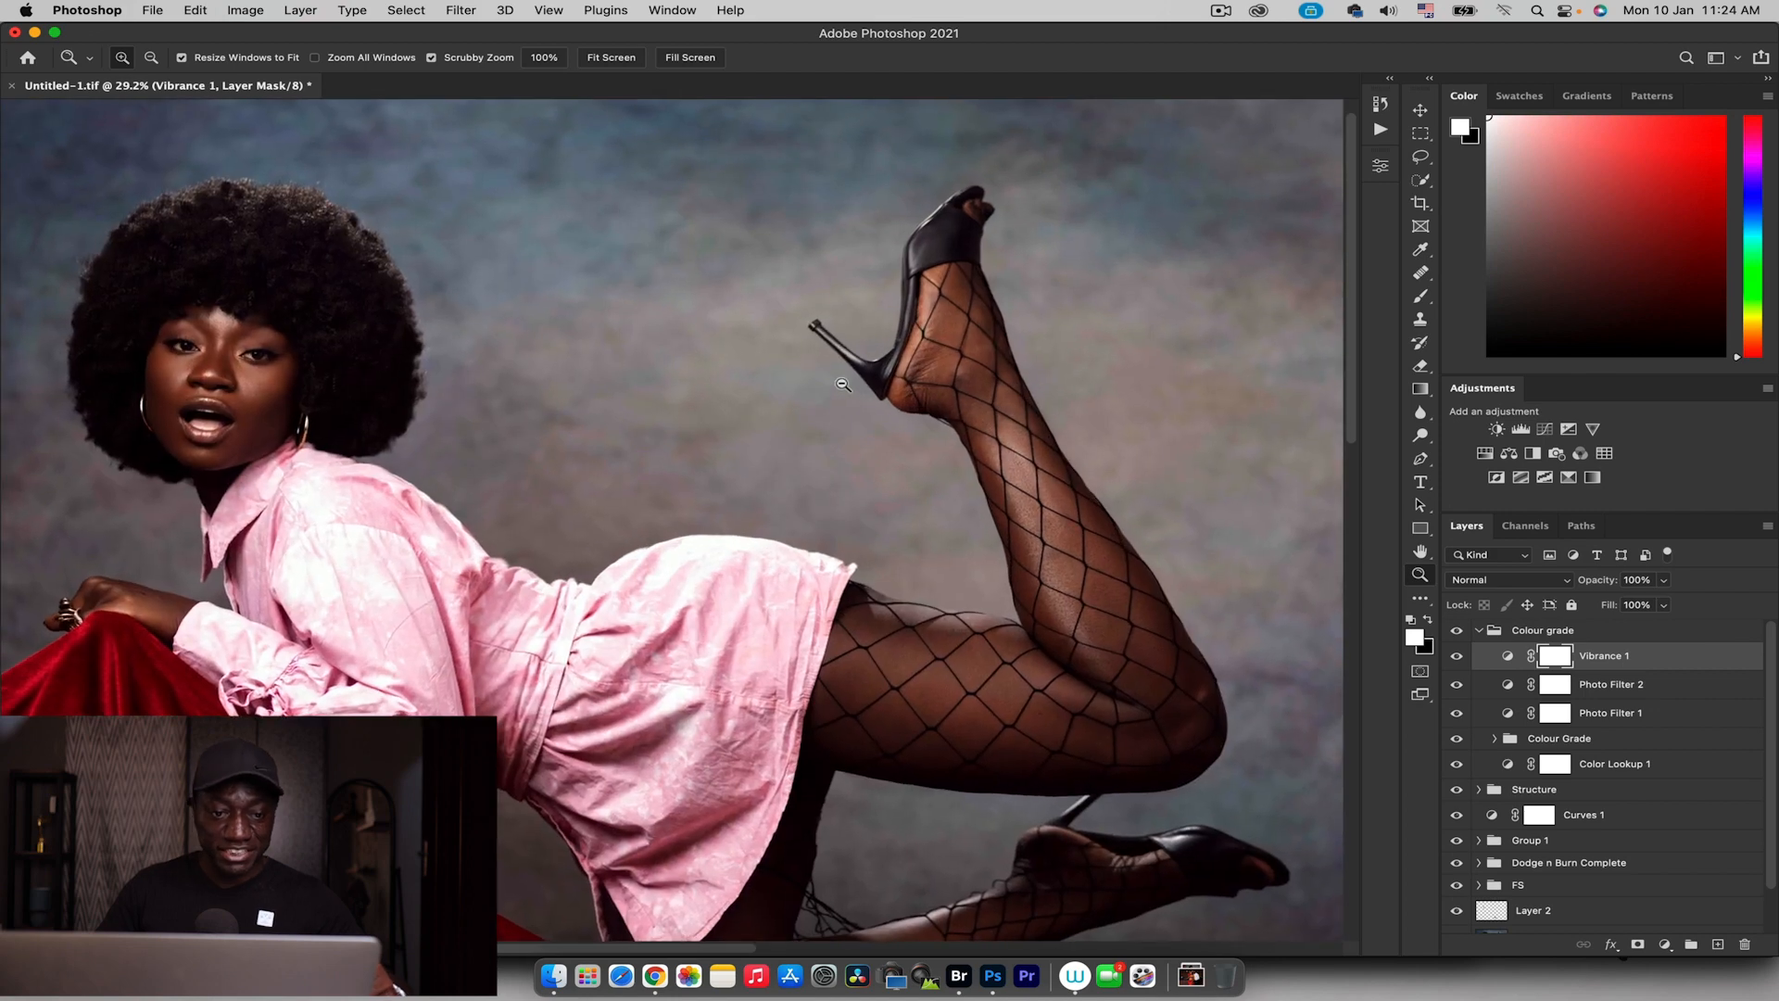
alt+click(842, 384)
click(1380, 130)
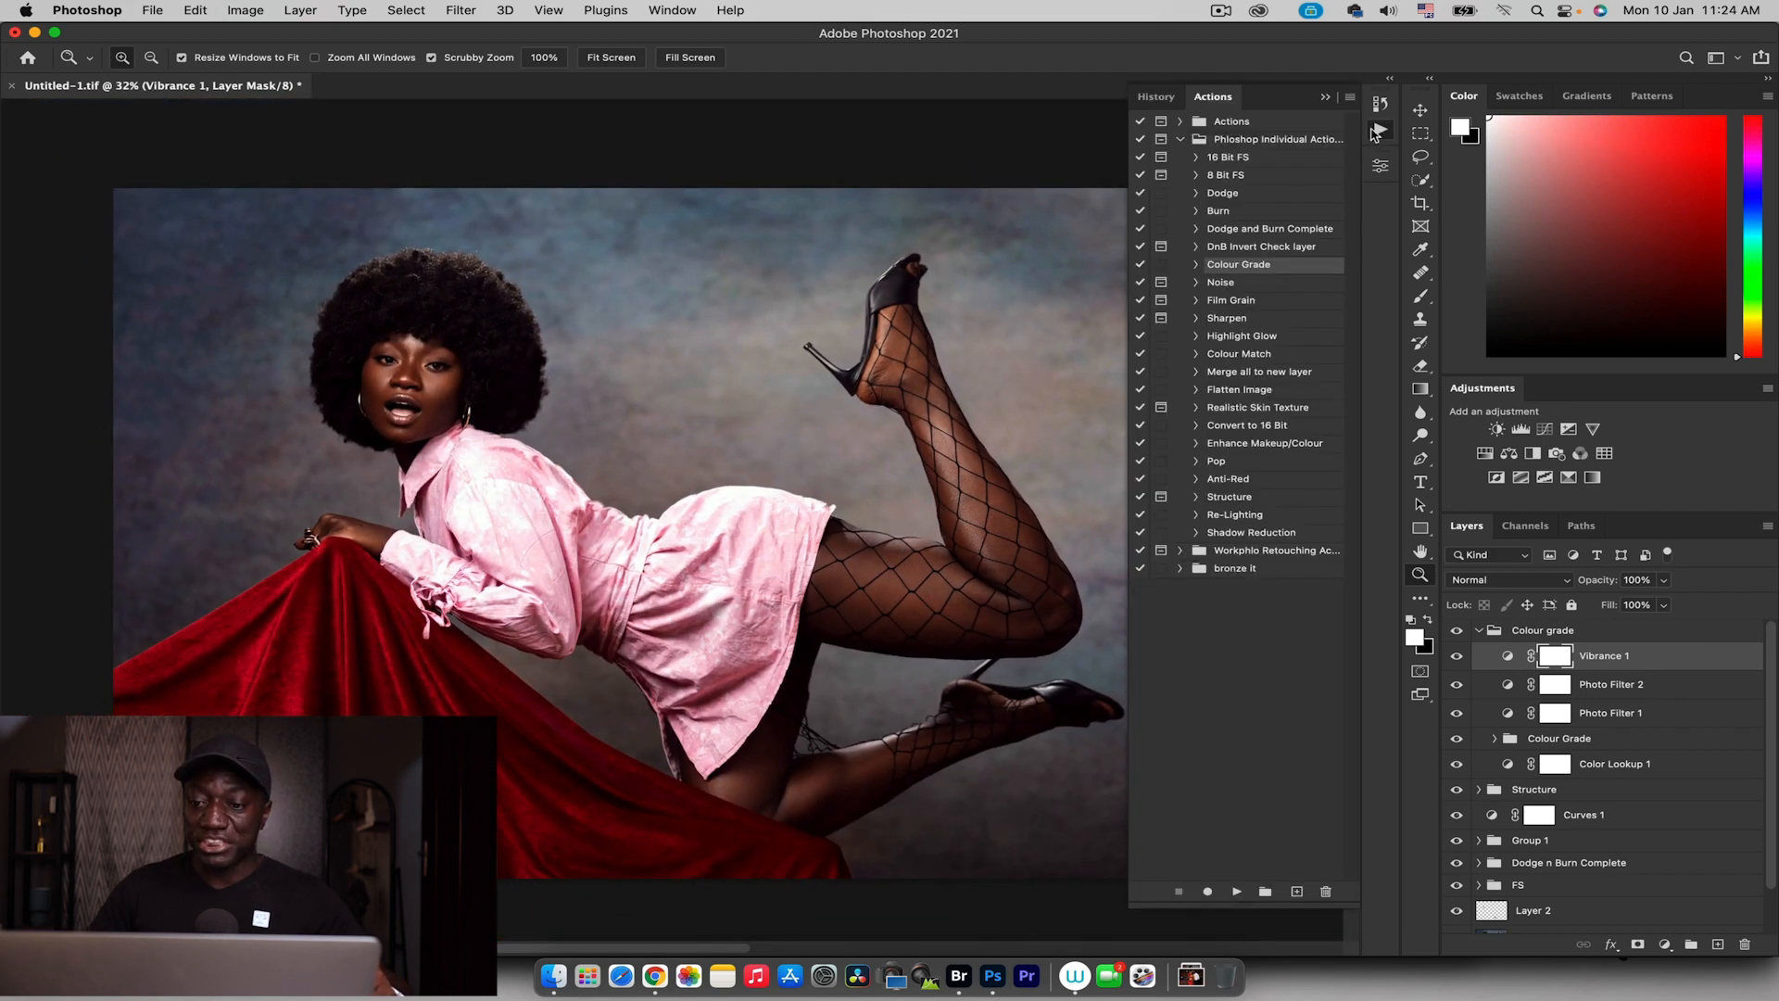
click(1223, 284)
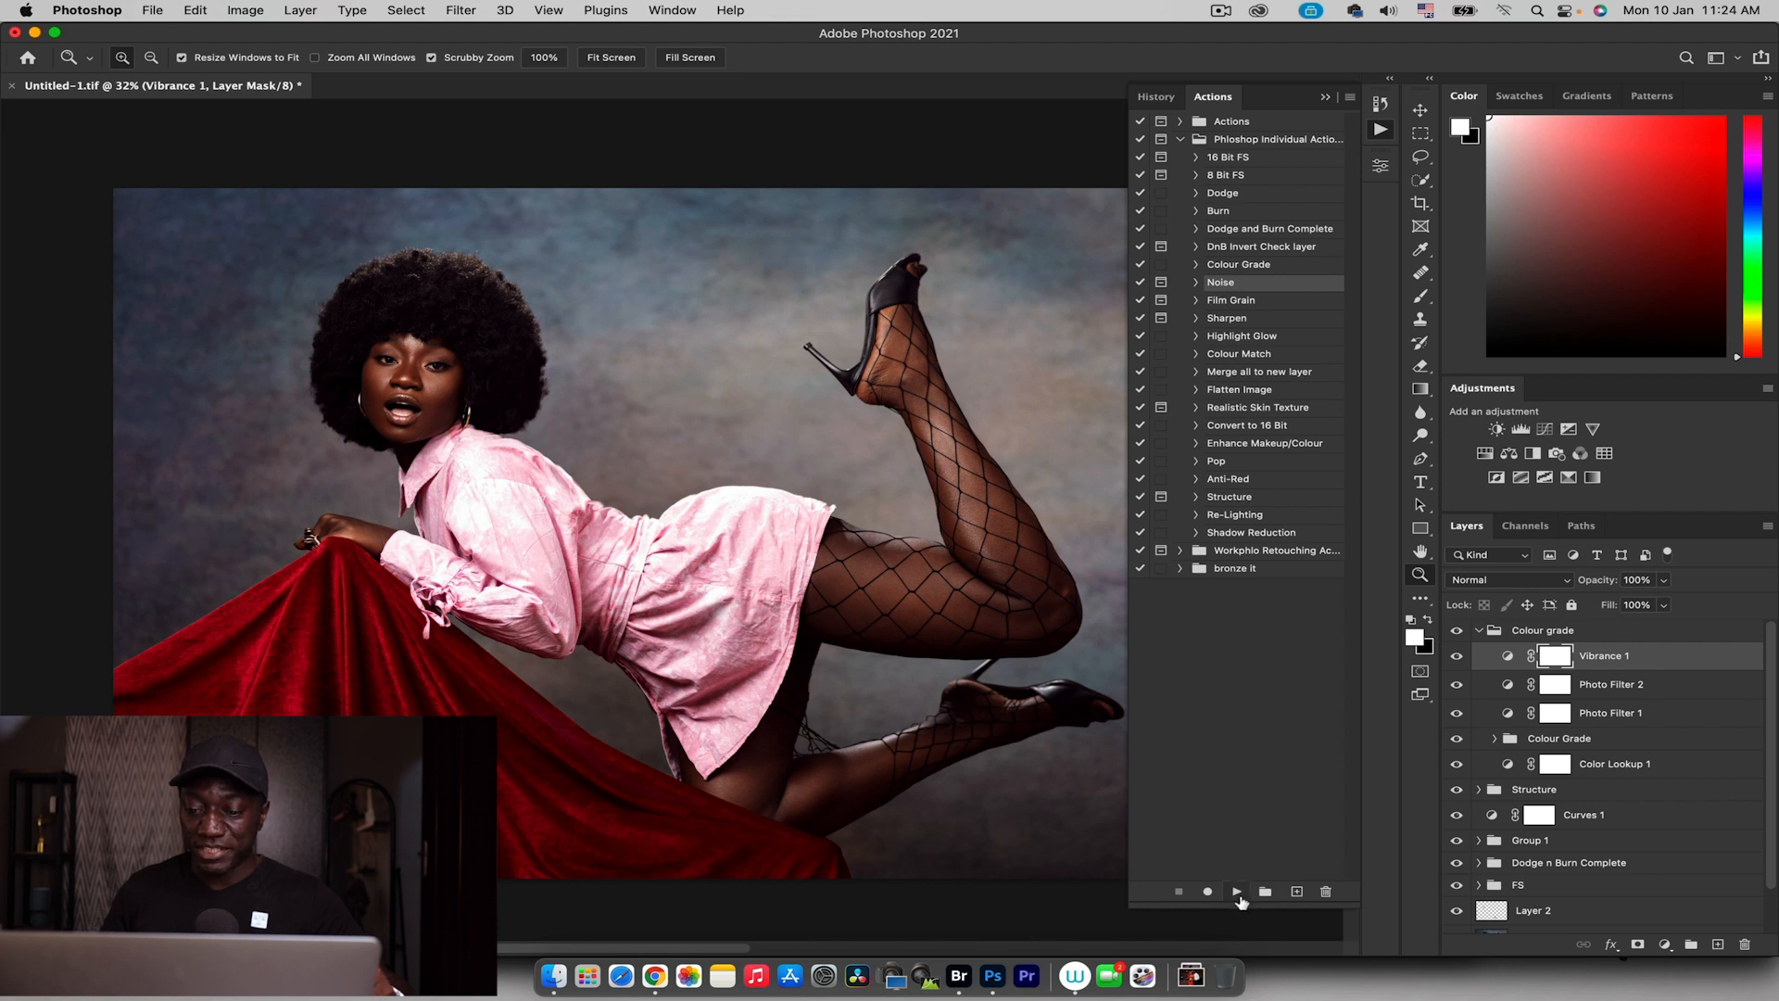
click(1479, 631)
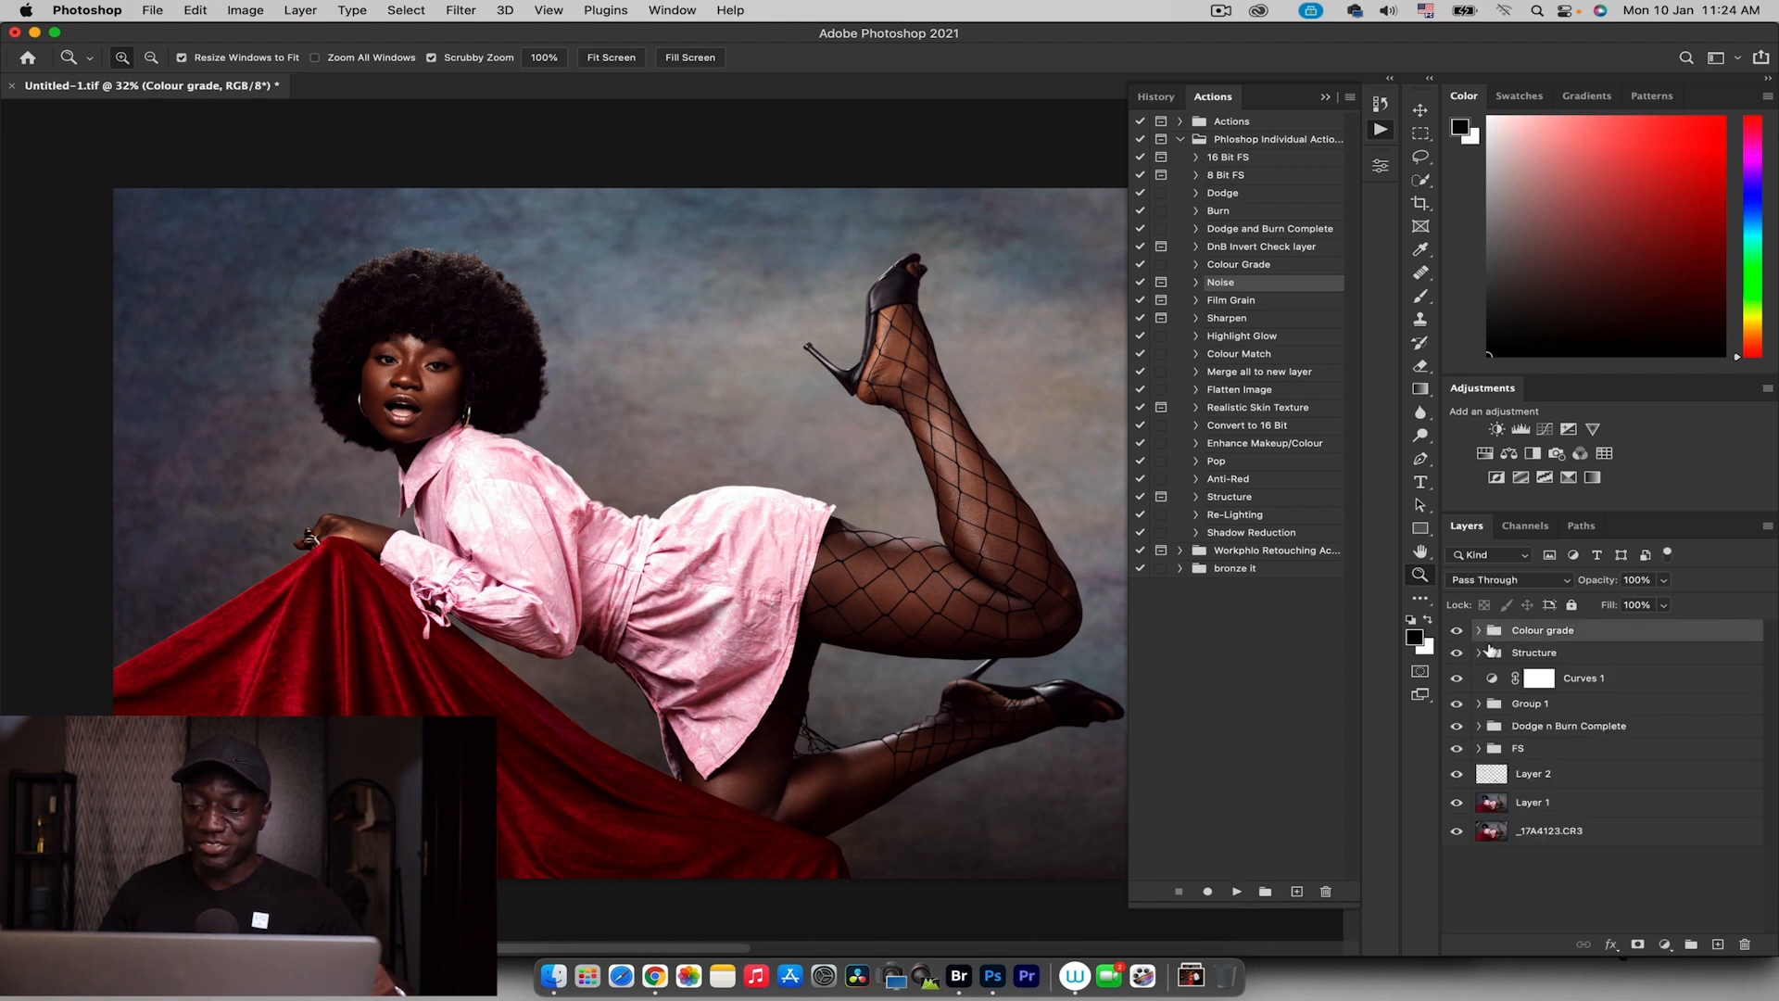
click(1236, 892)
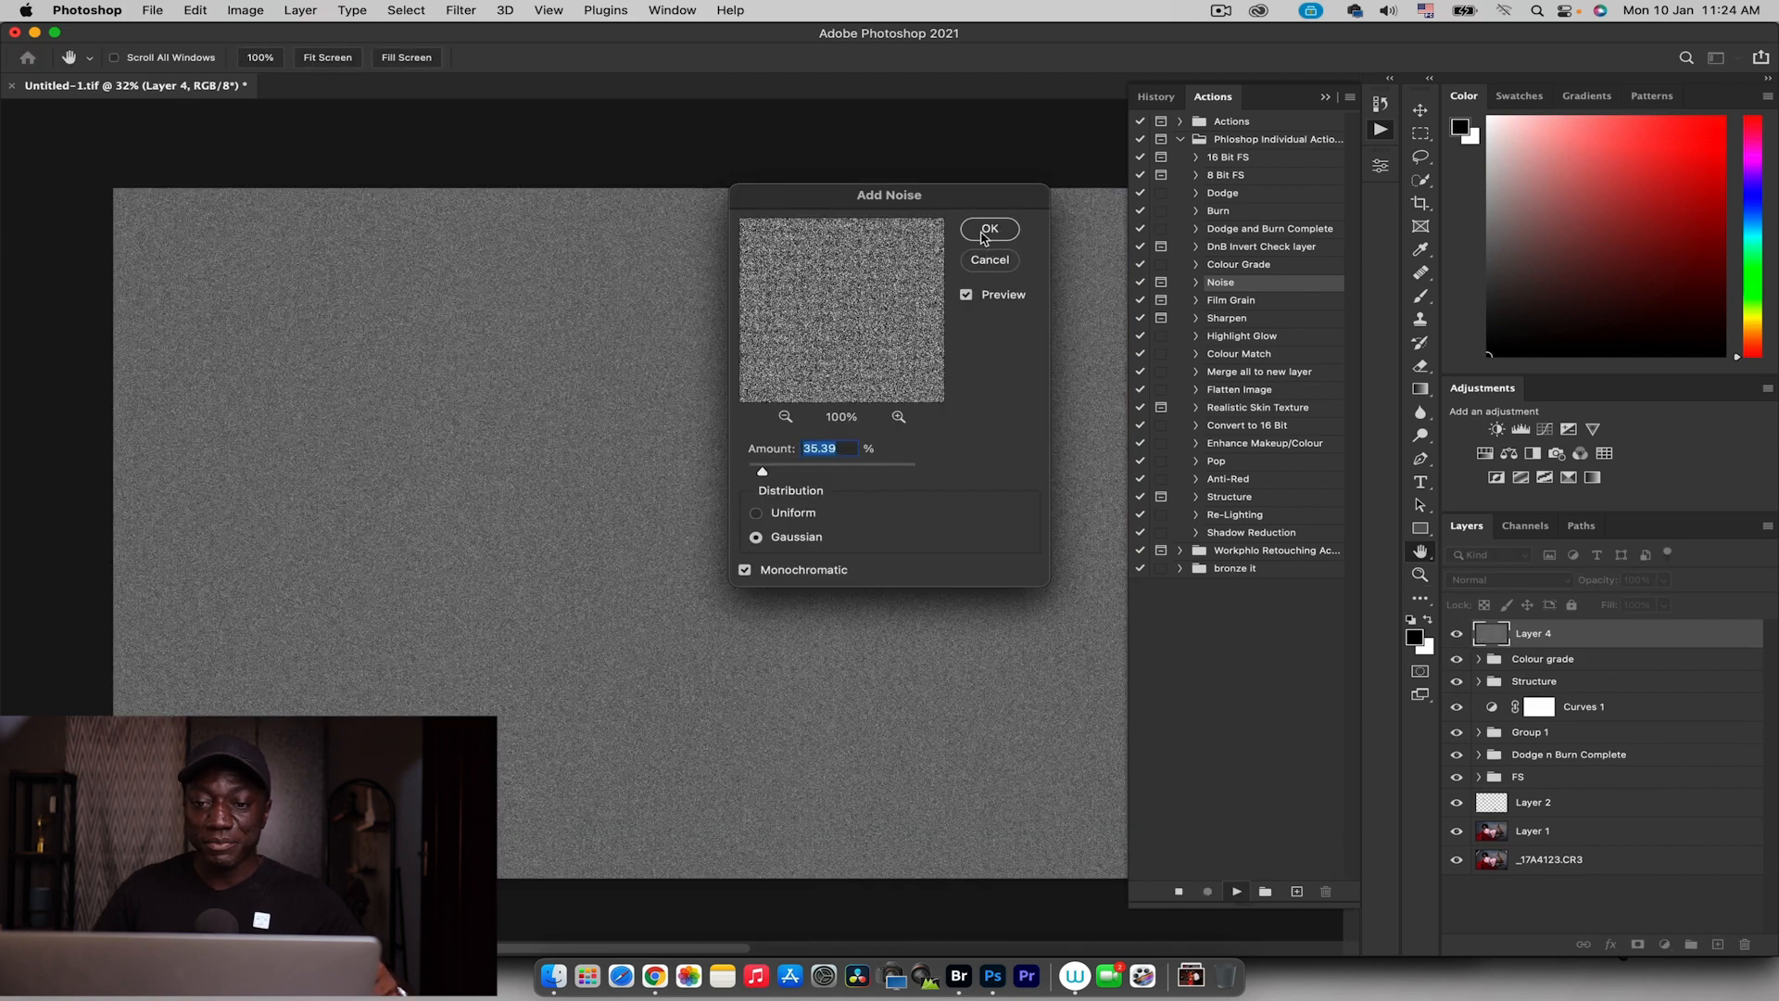
click(988, 228)
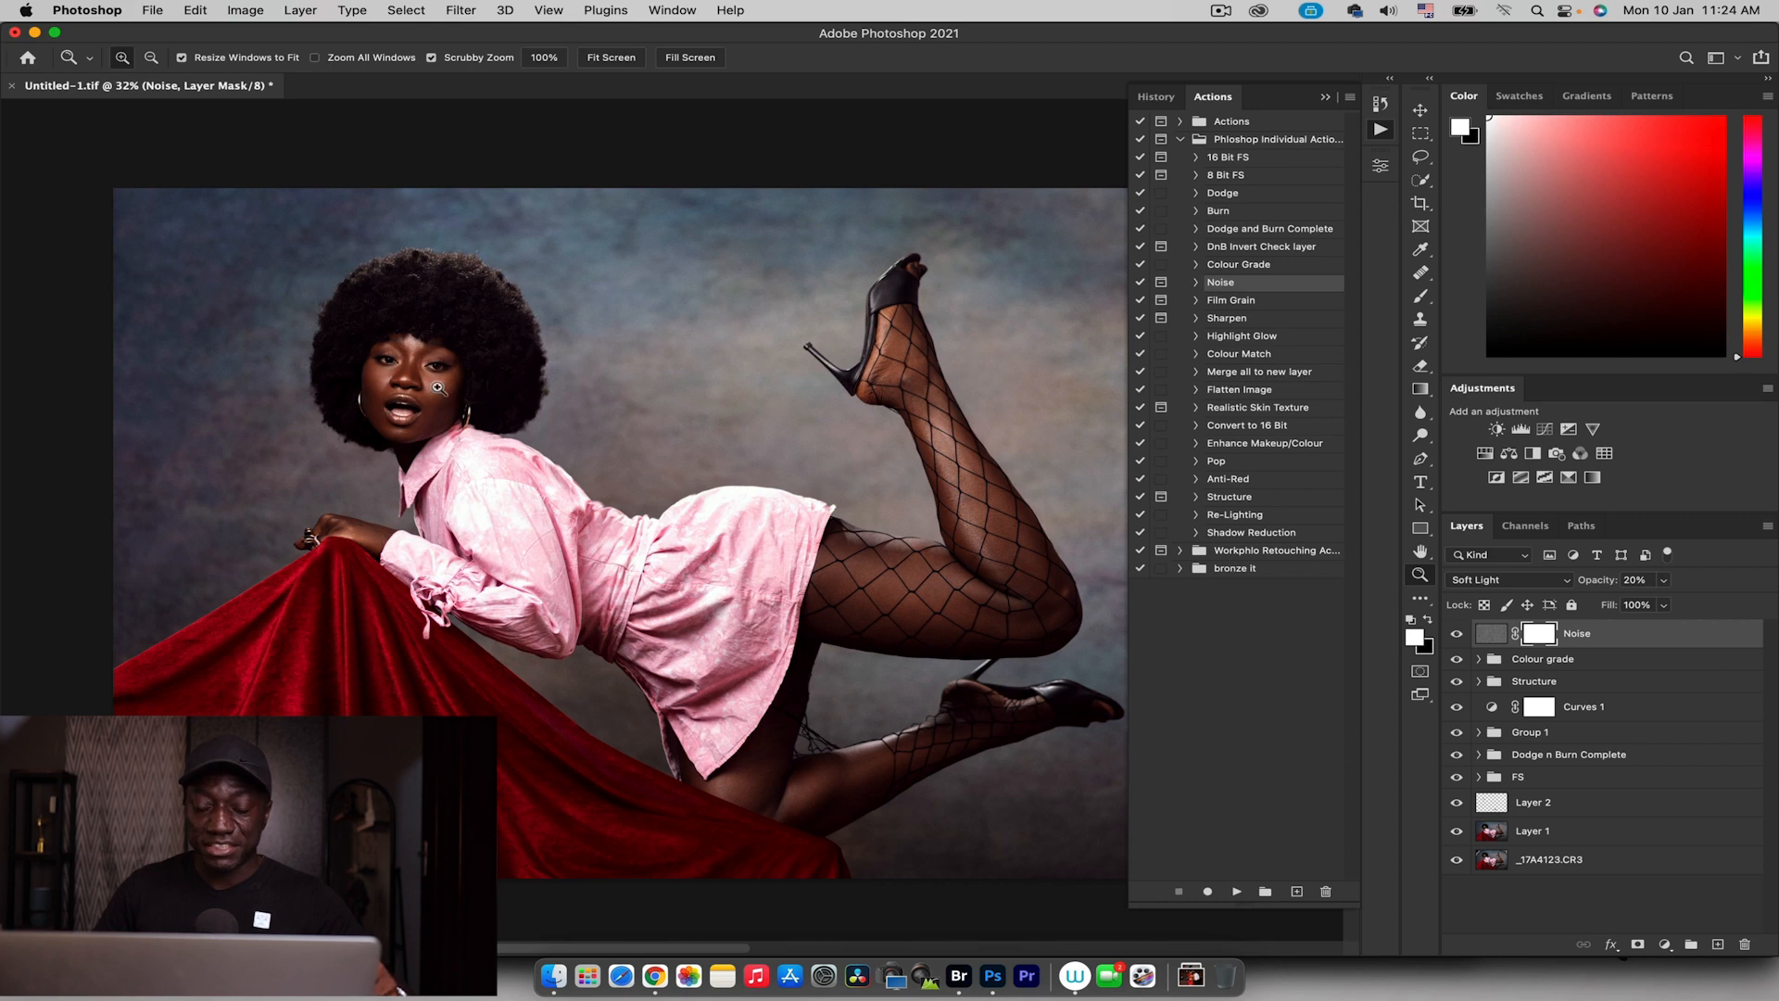
drag(411, 391, 403, 456)
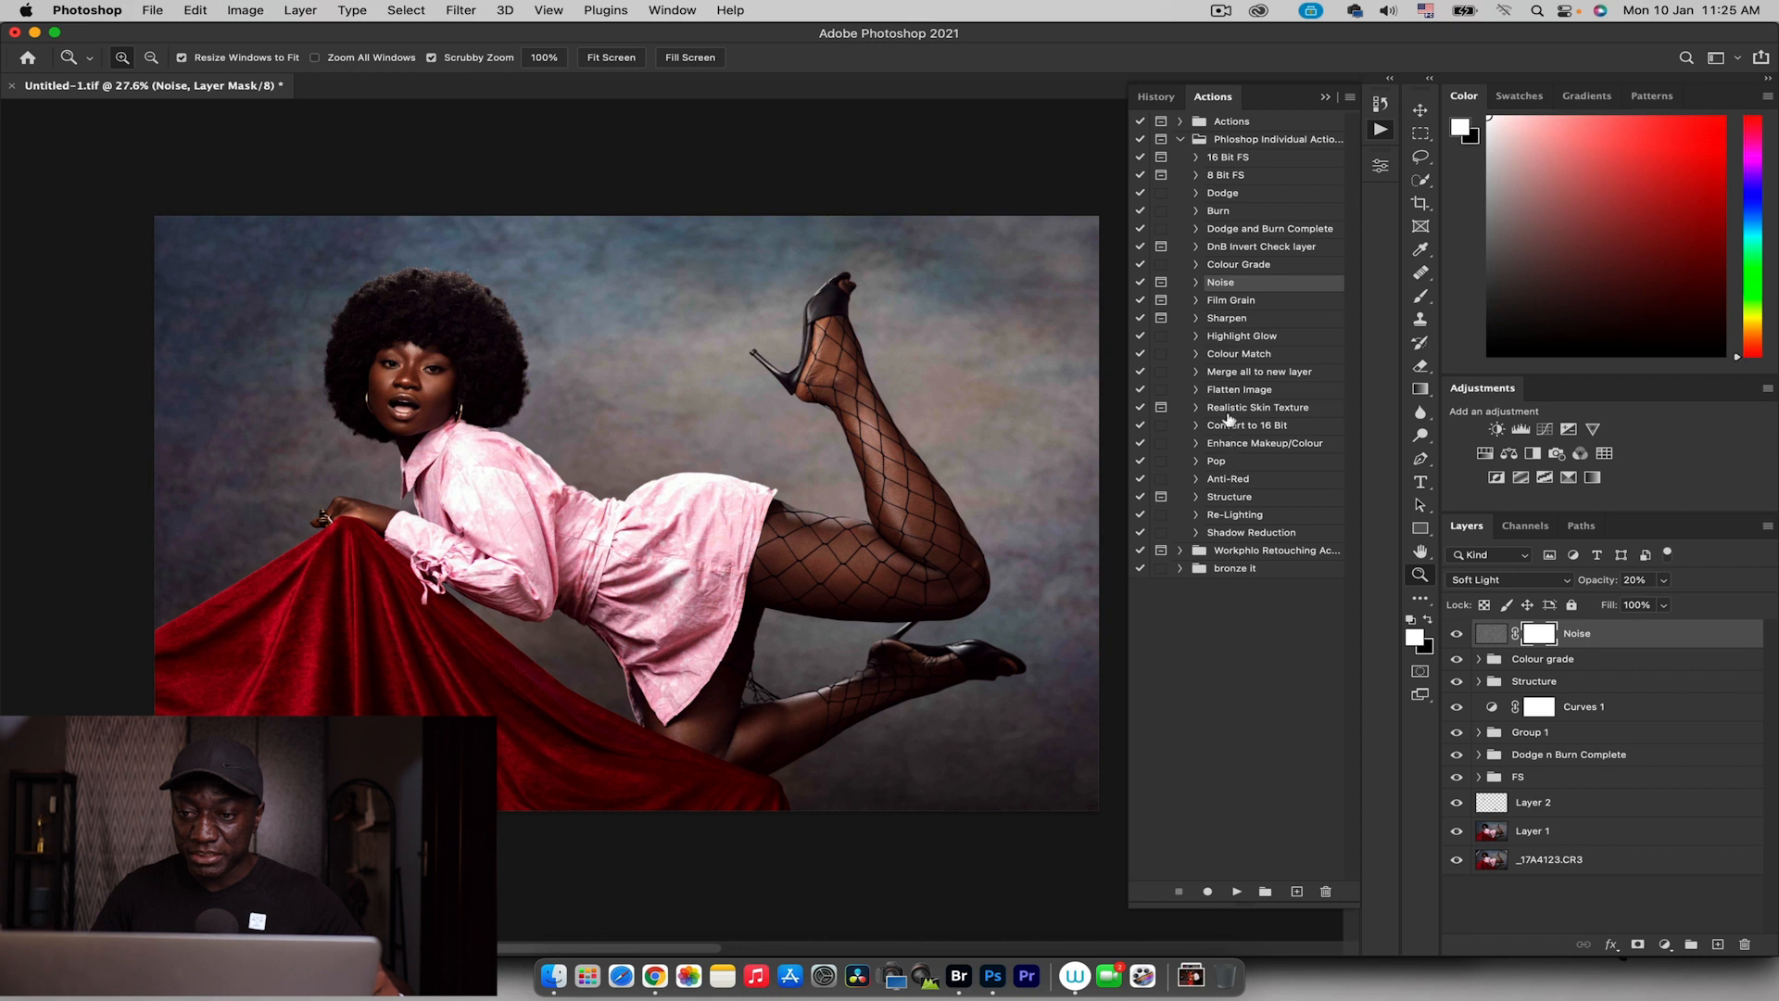
Run the Sharpen action above the Noise layer, lowering the High Pass radius while previewing the face
click(1228, 319)
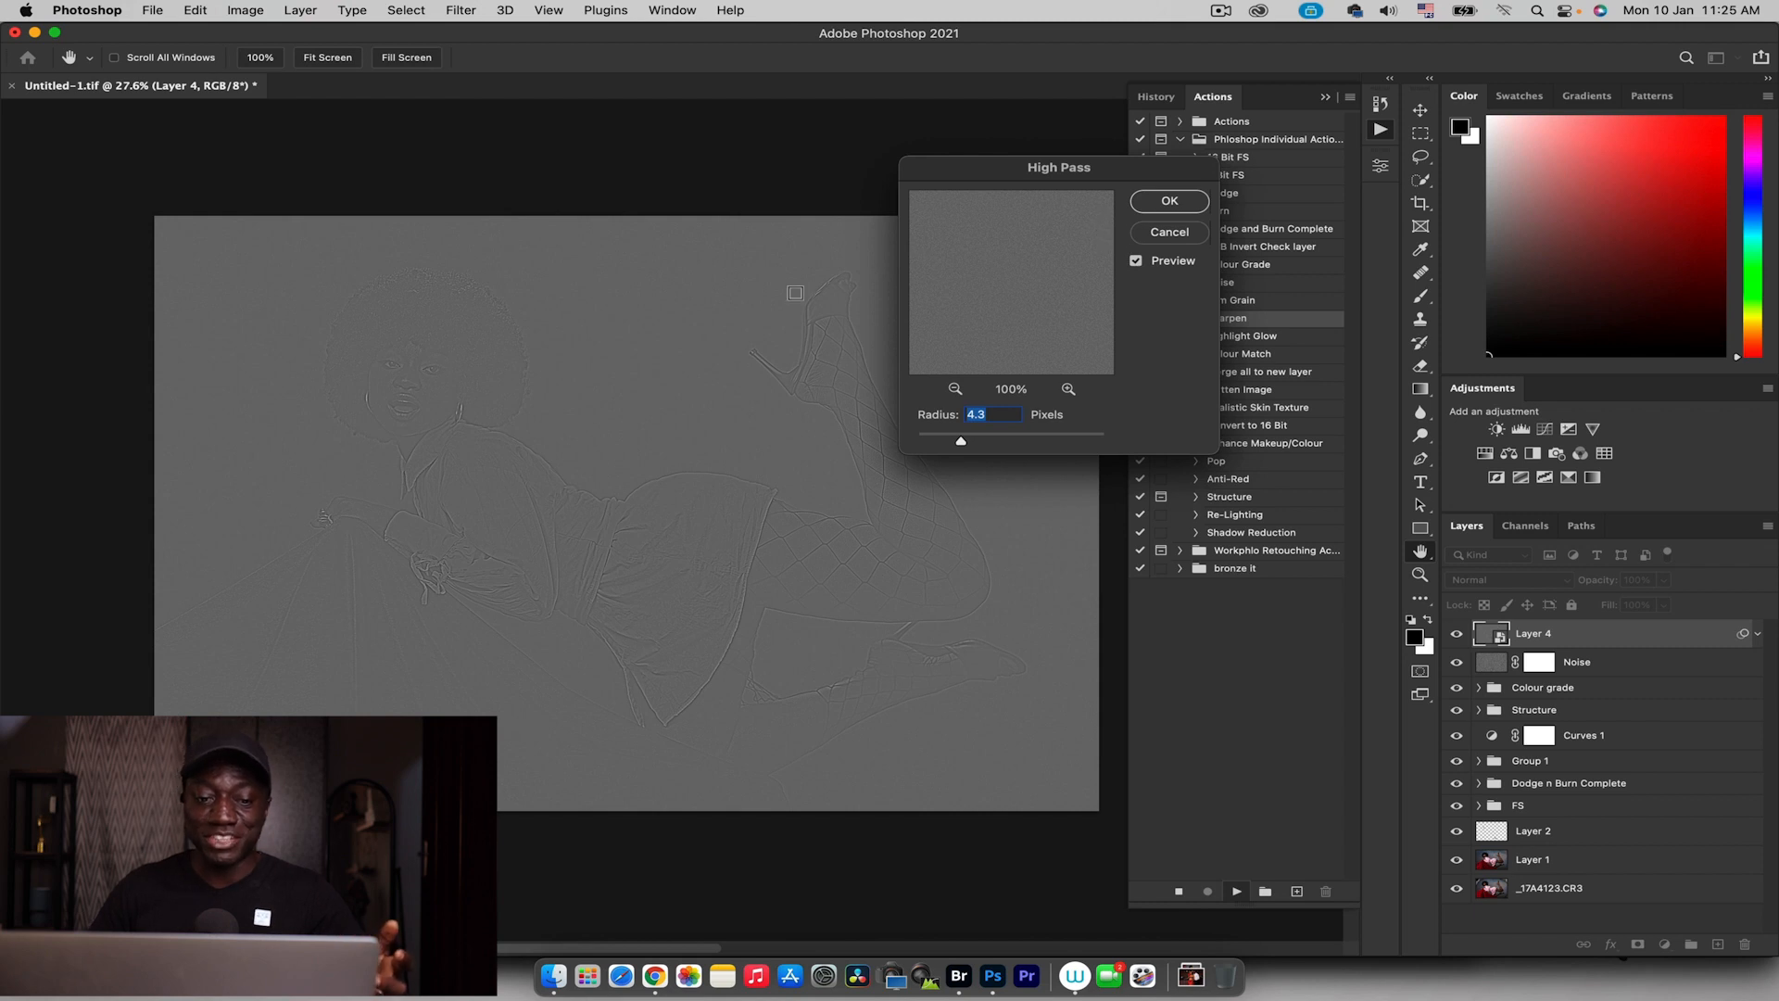
click(408, 387)
drag(964, 438, 928, 445)
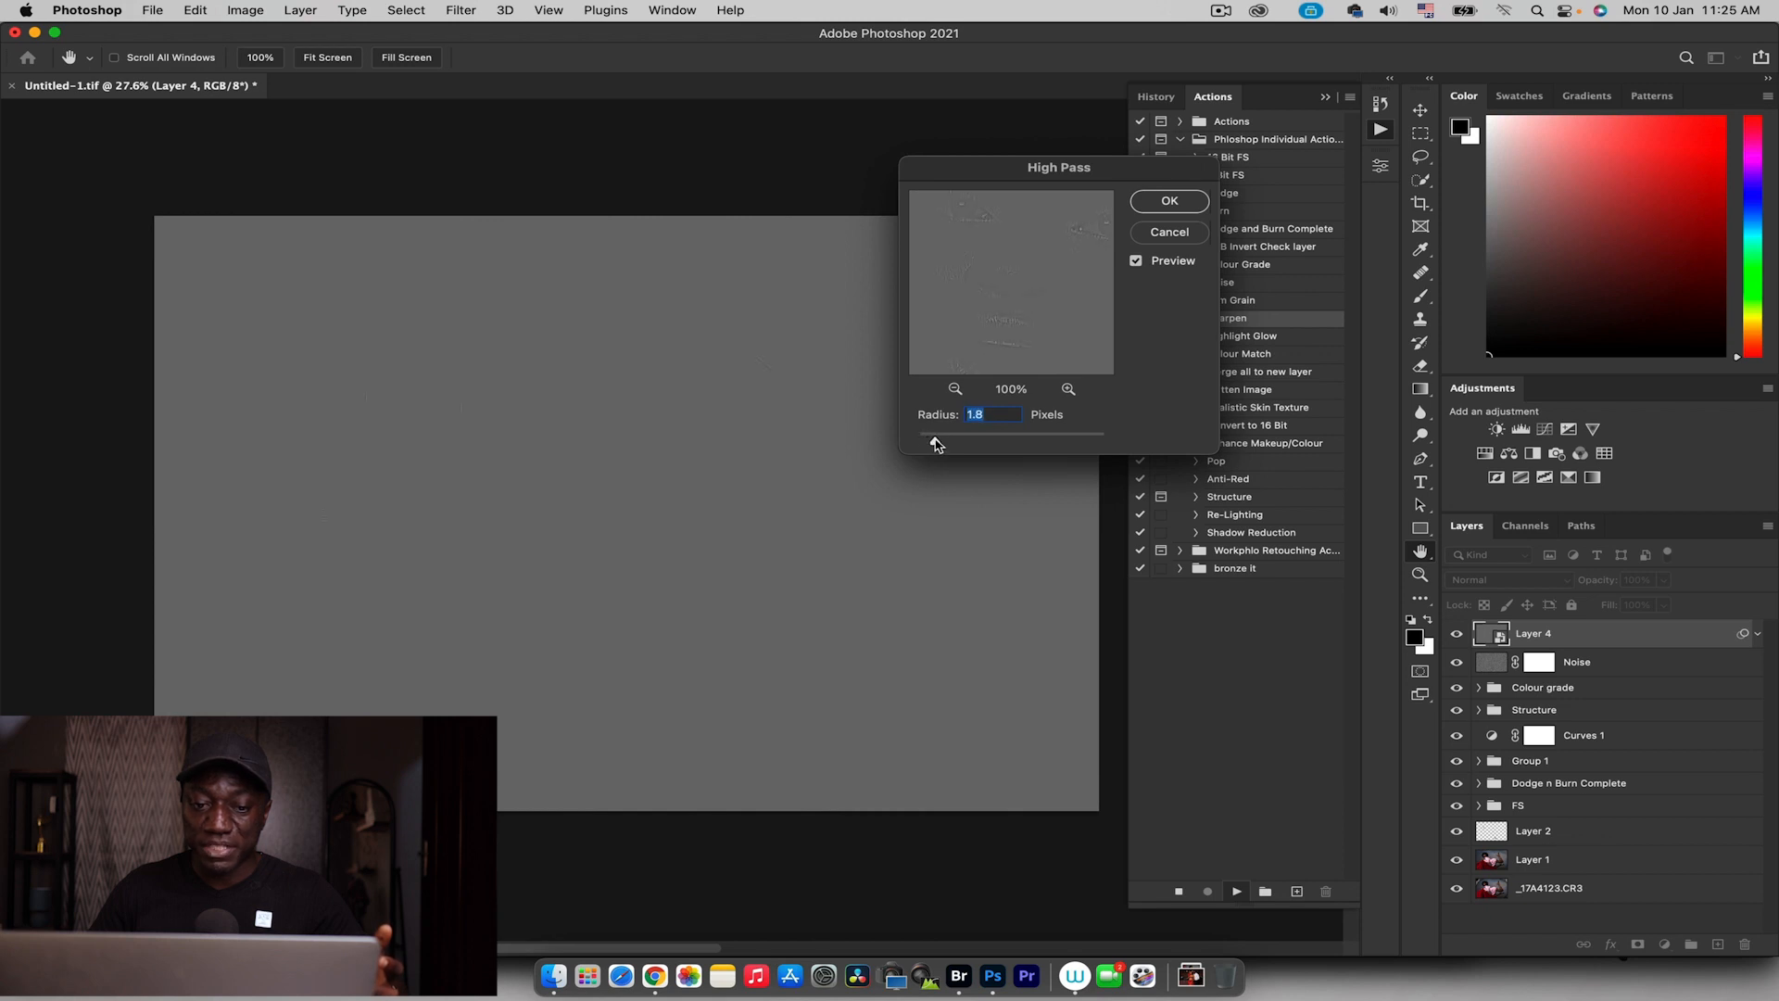
drag(937, 445, 942, 445)
click(1163, 202)
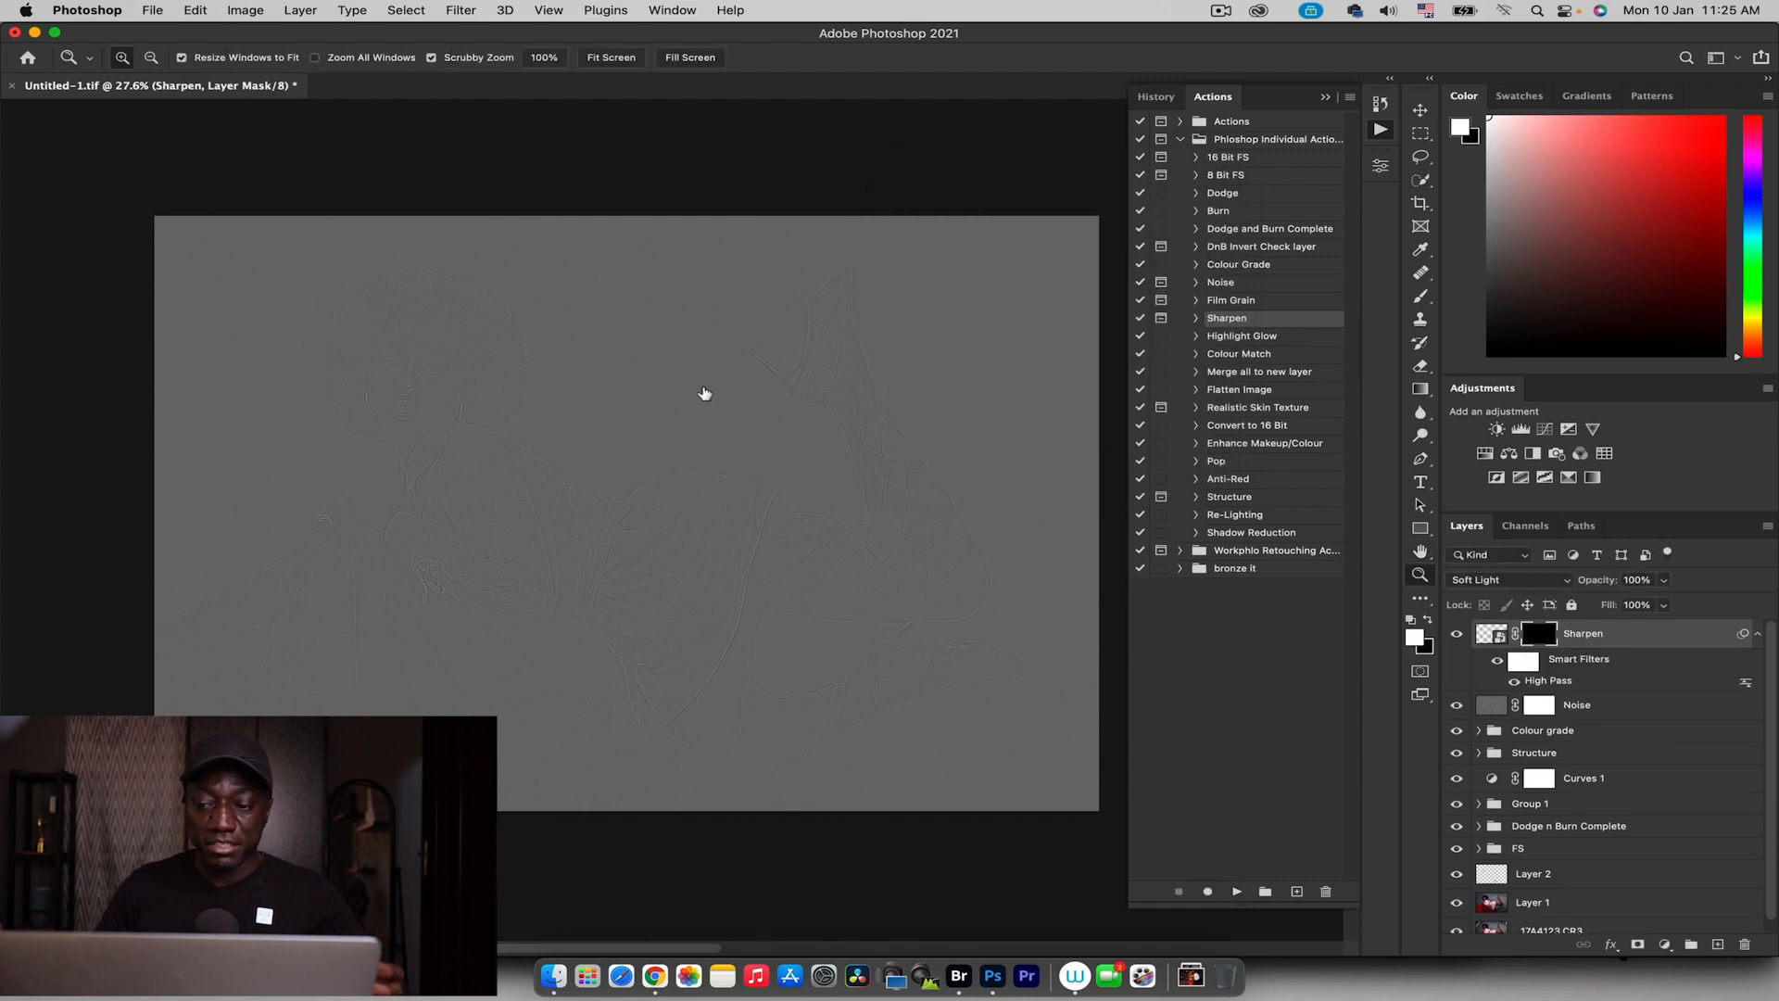
Invert the Sharpen layer's black mask to white to apply the sharpening, and check the effect on the face
drag(426, 375, 553, 362)
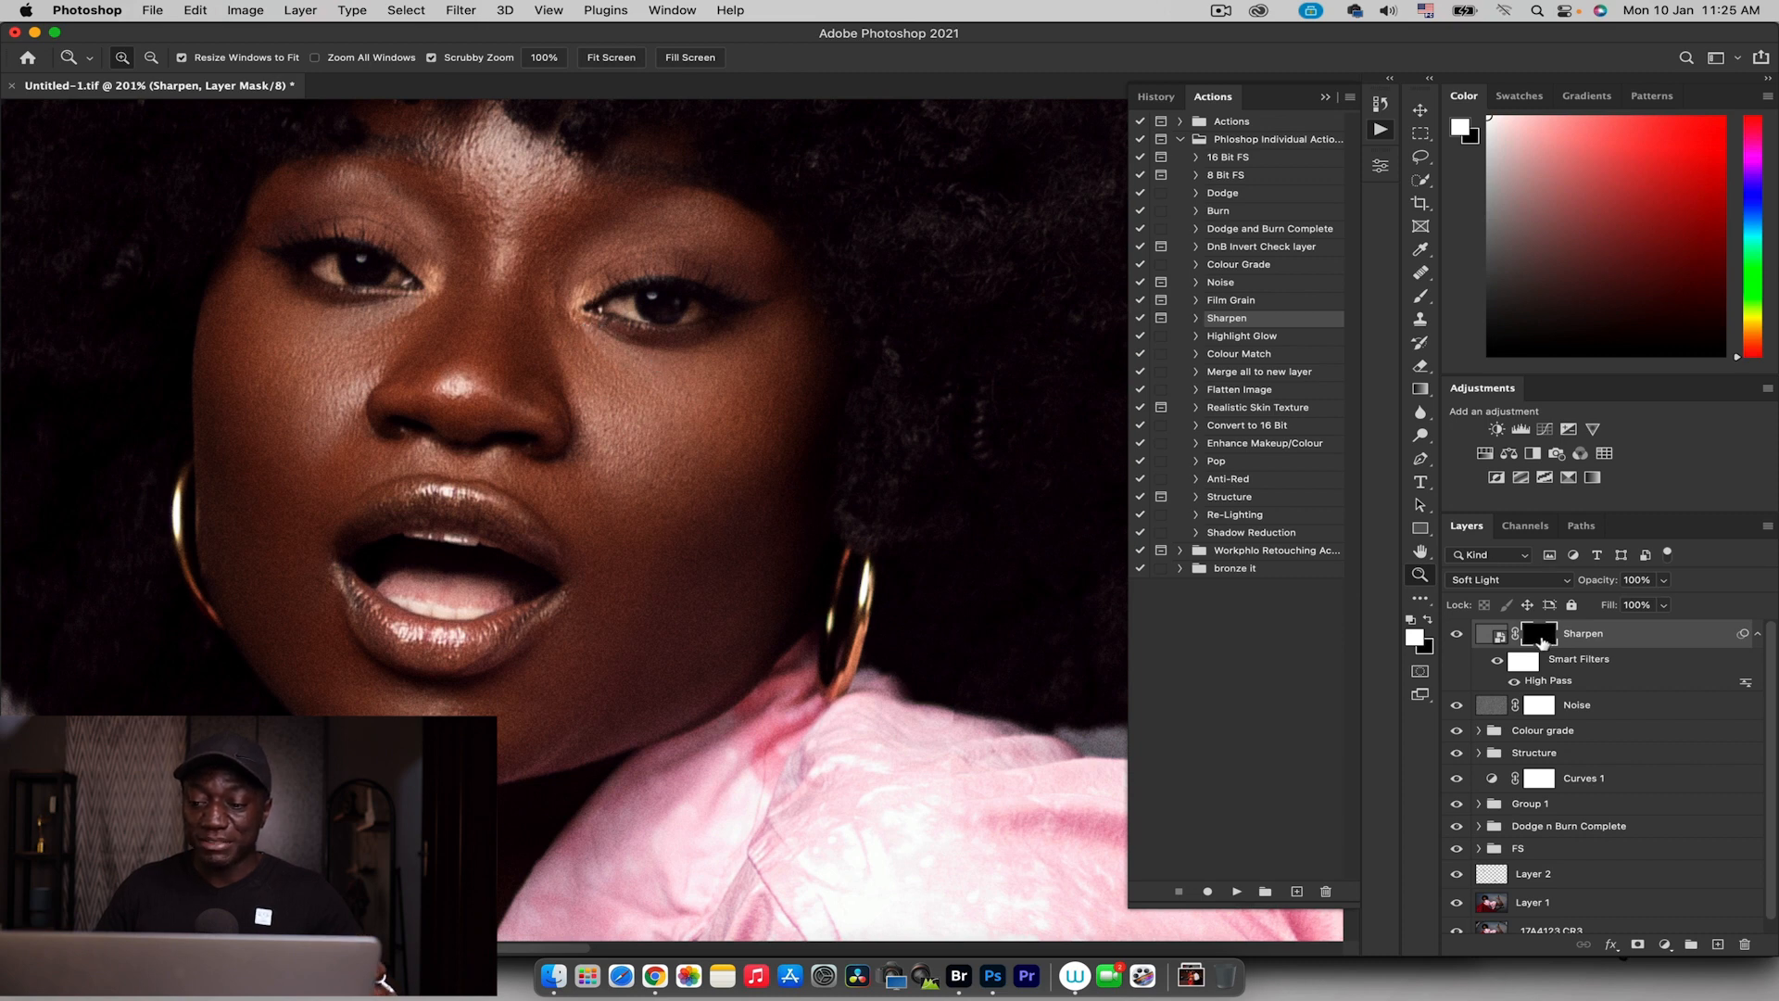
key(super+i)
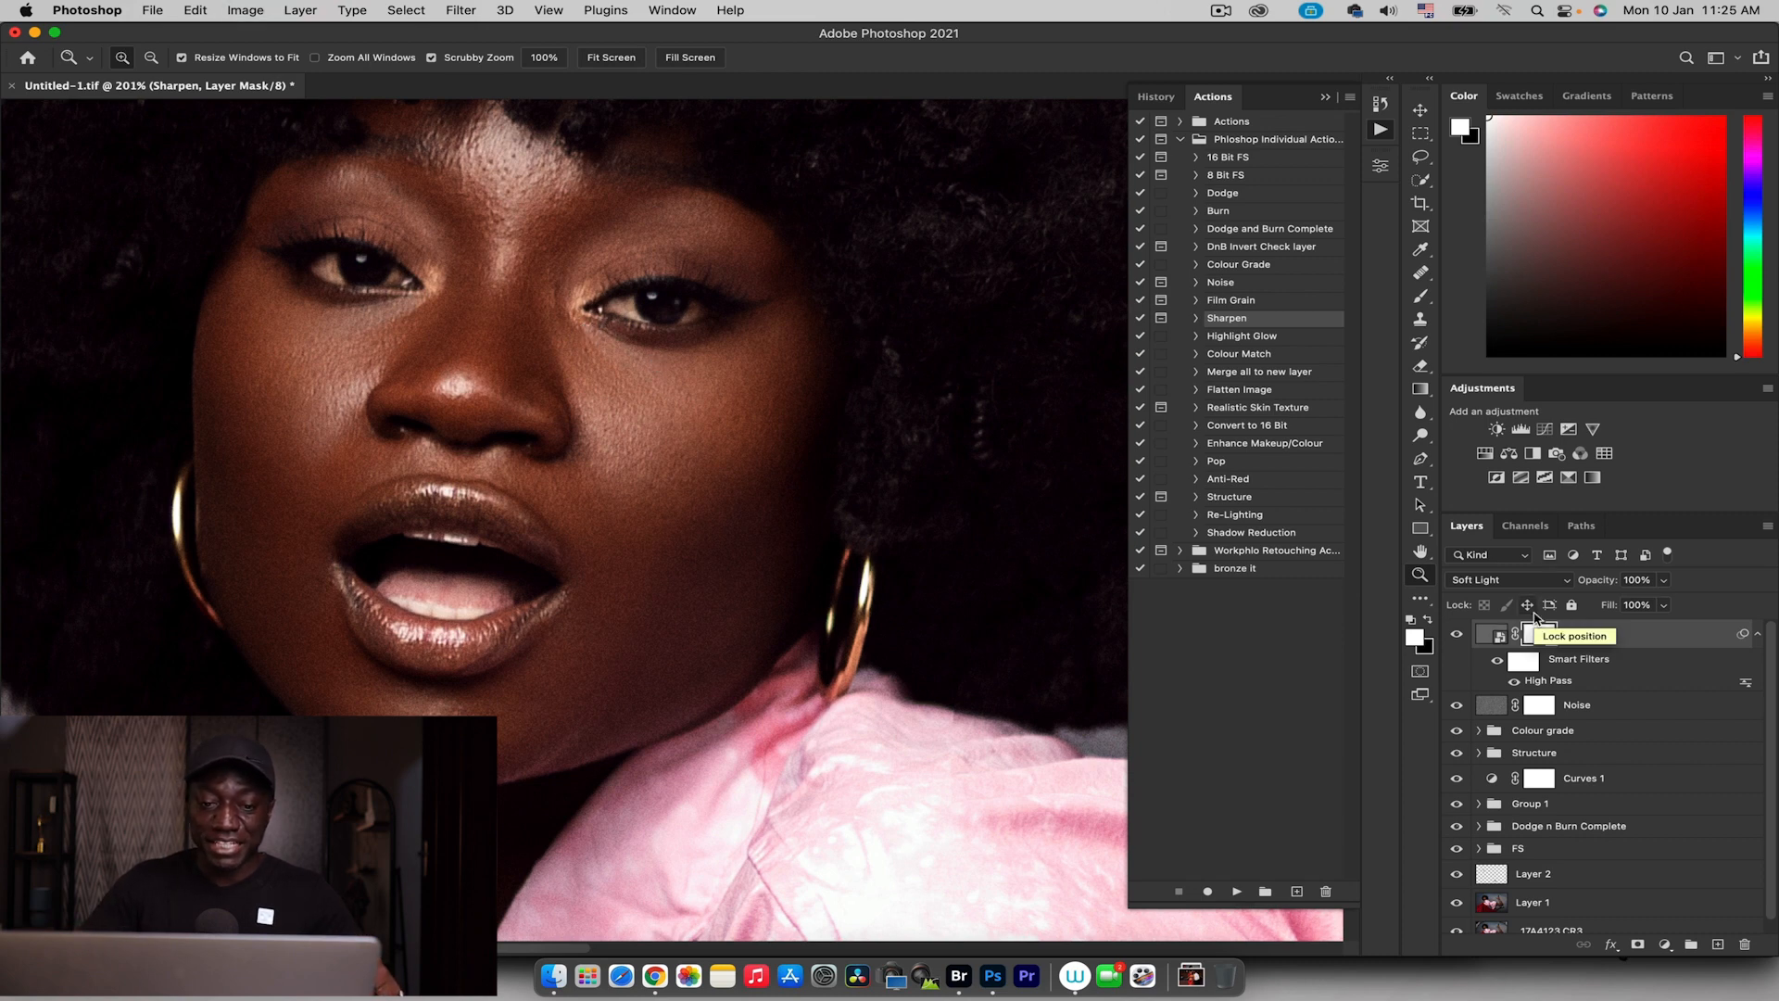
key(super+0)
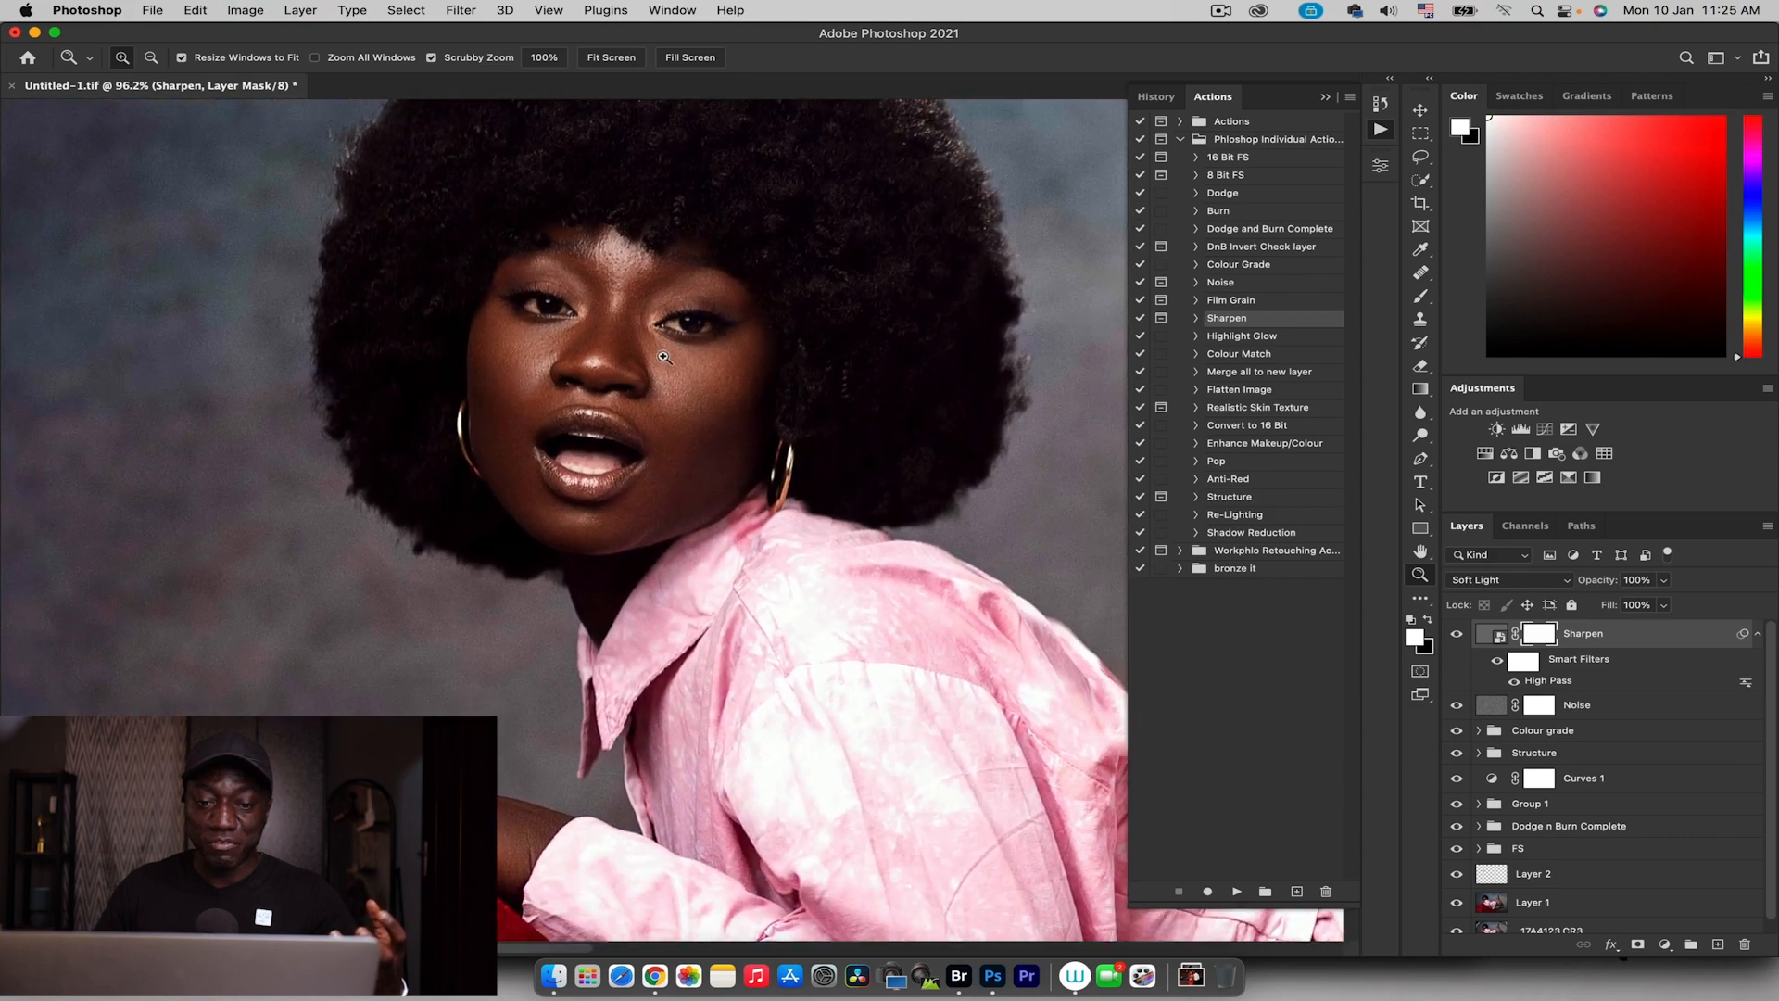
Compare the image with and without the Sharpen layer, and set the Noise layer's opacity to 10%
click(1457, 635)
click(1457, 636)
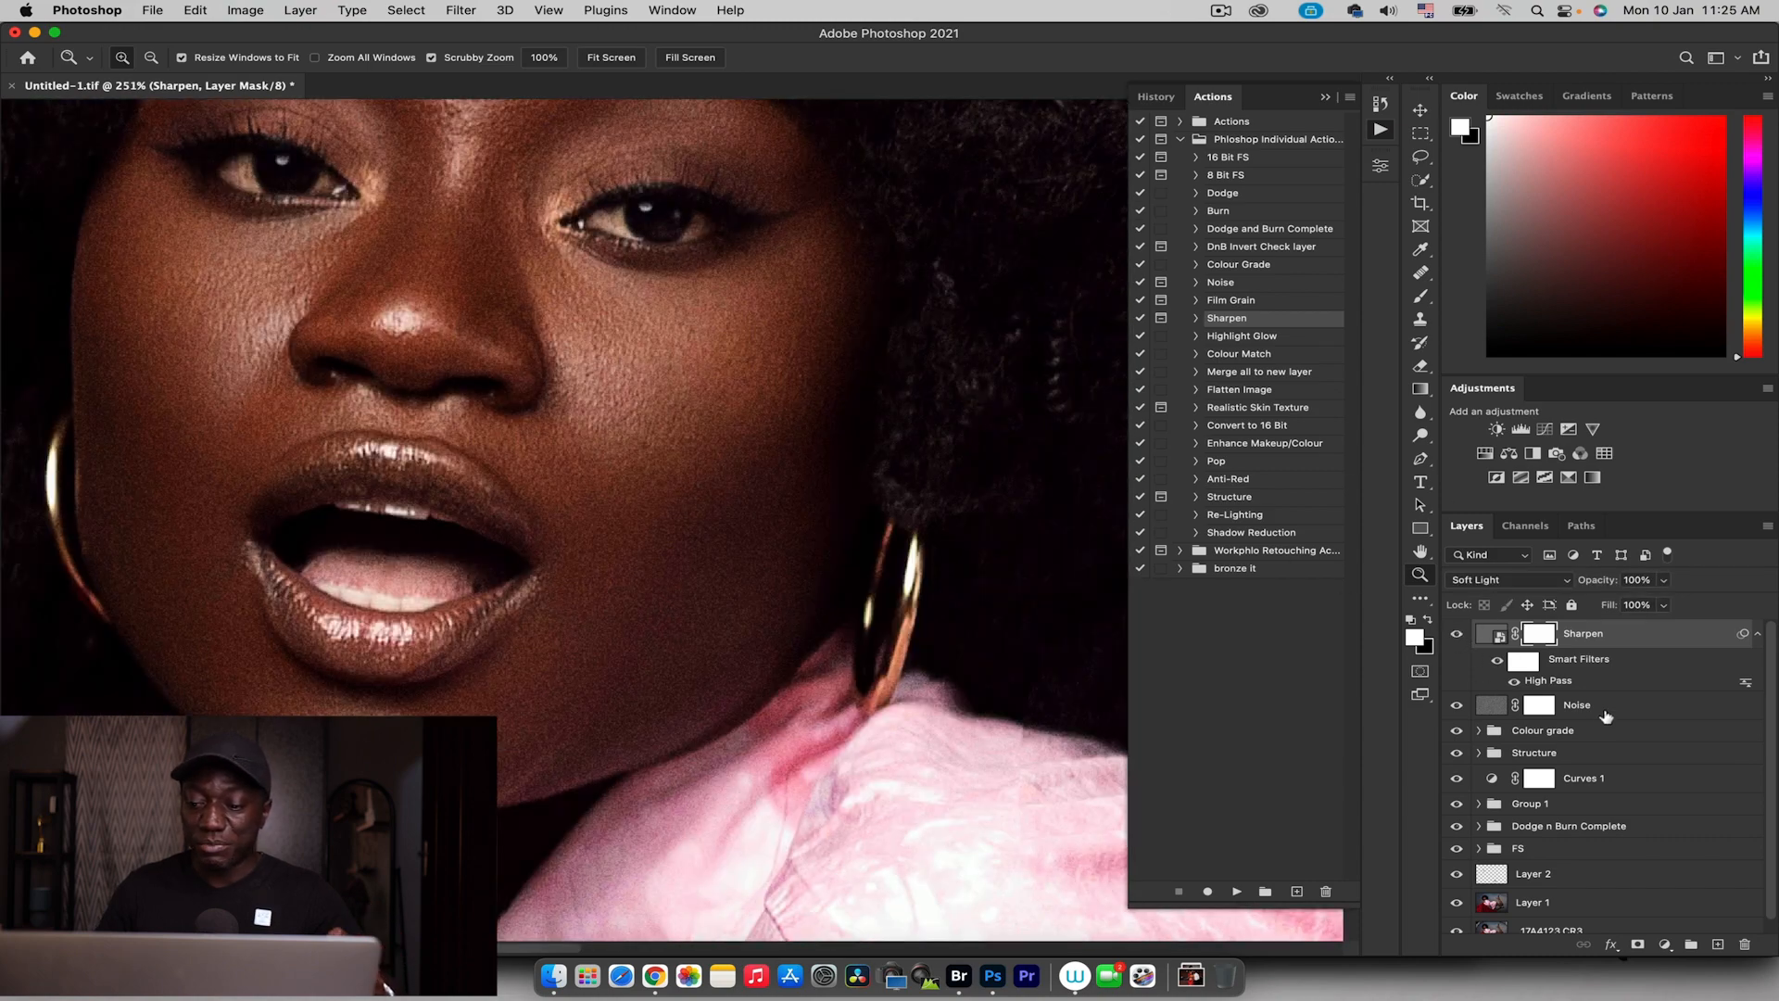
click(1606, 708)
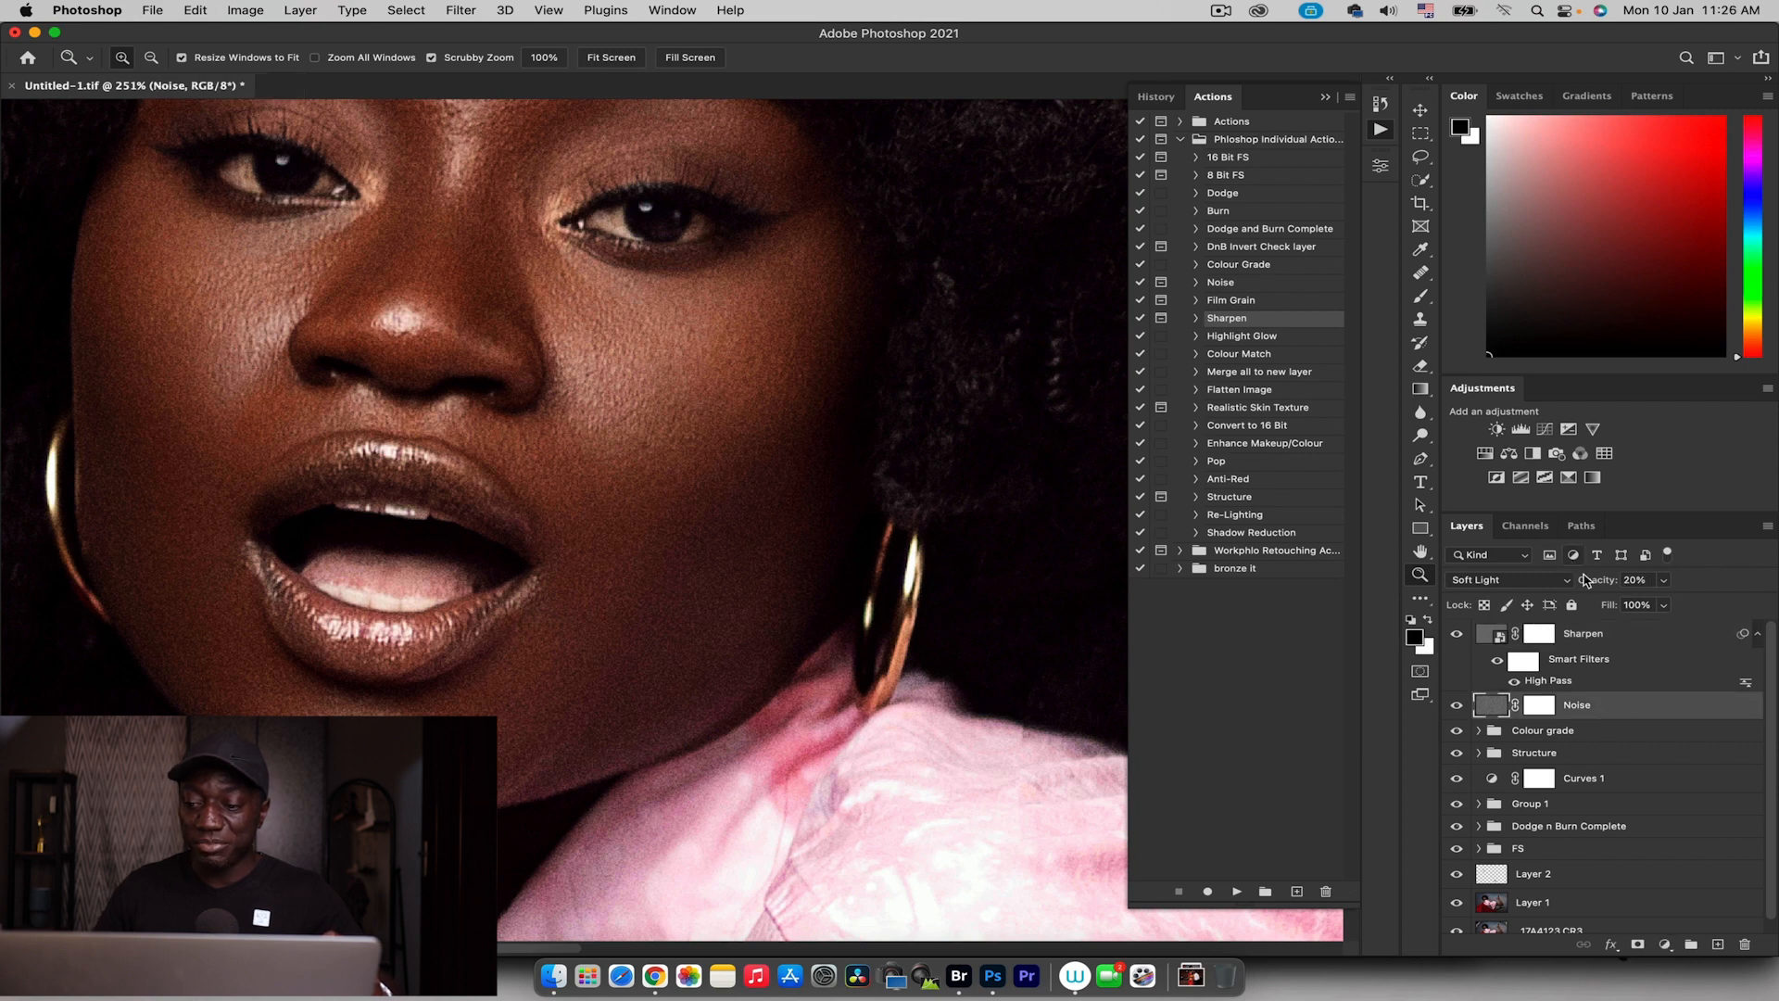
click(1631, 579)
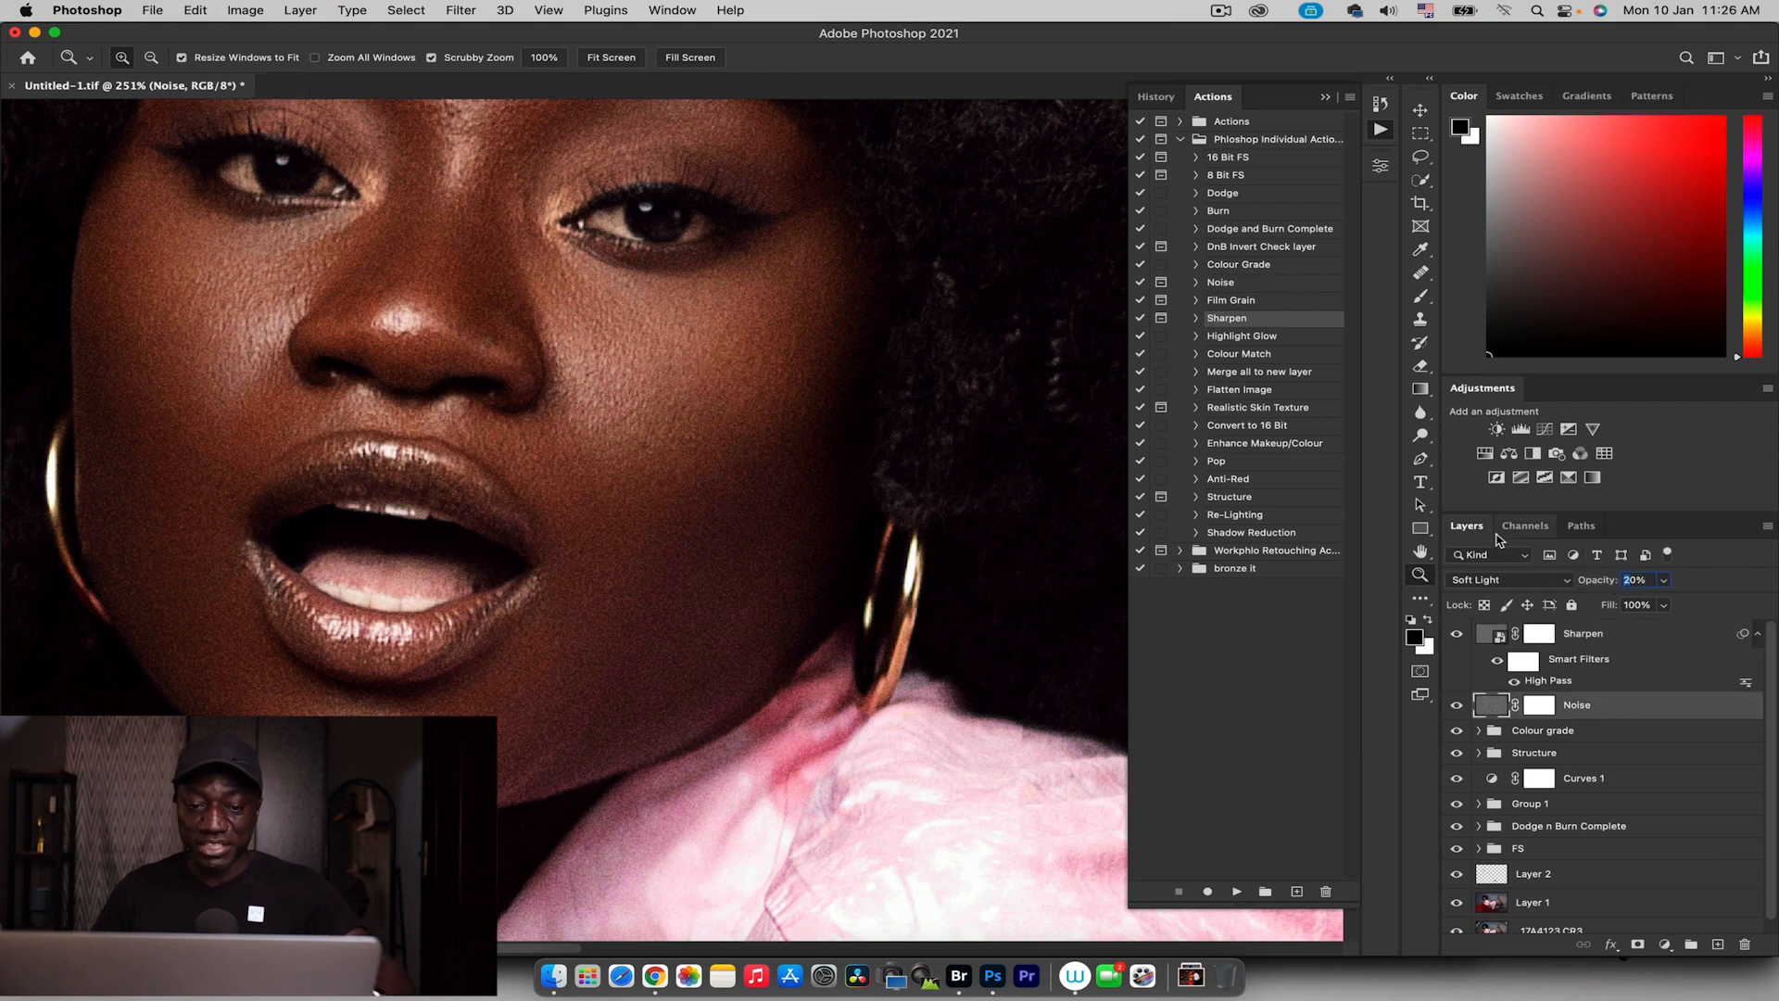
text(10)
key(Return)
drag(863, 414, 803, 418)
drag(975, 398, 727, 352)
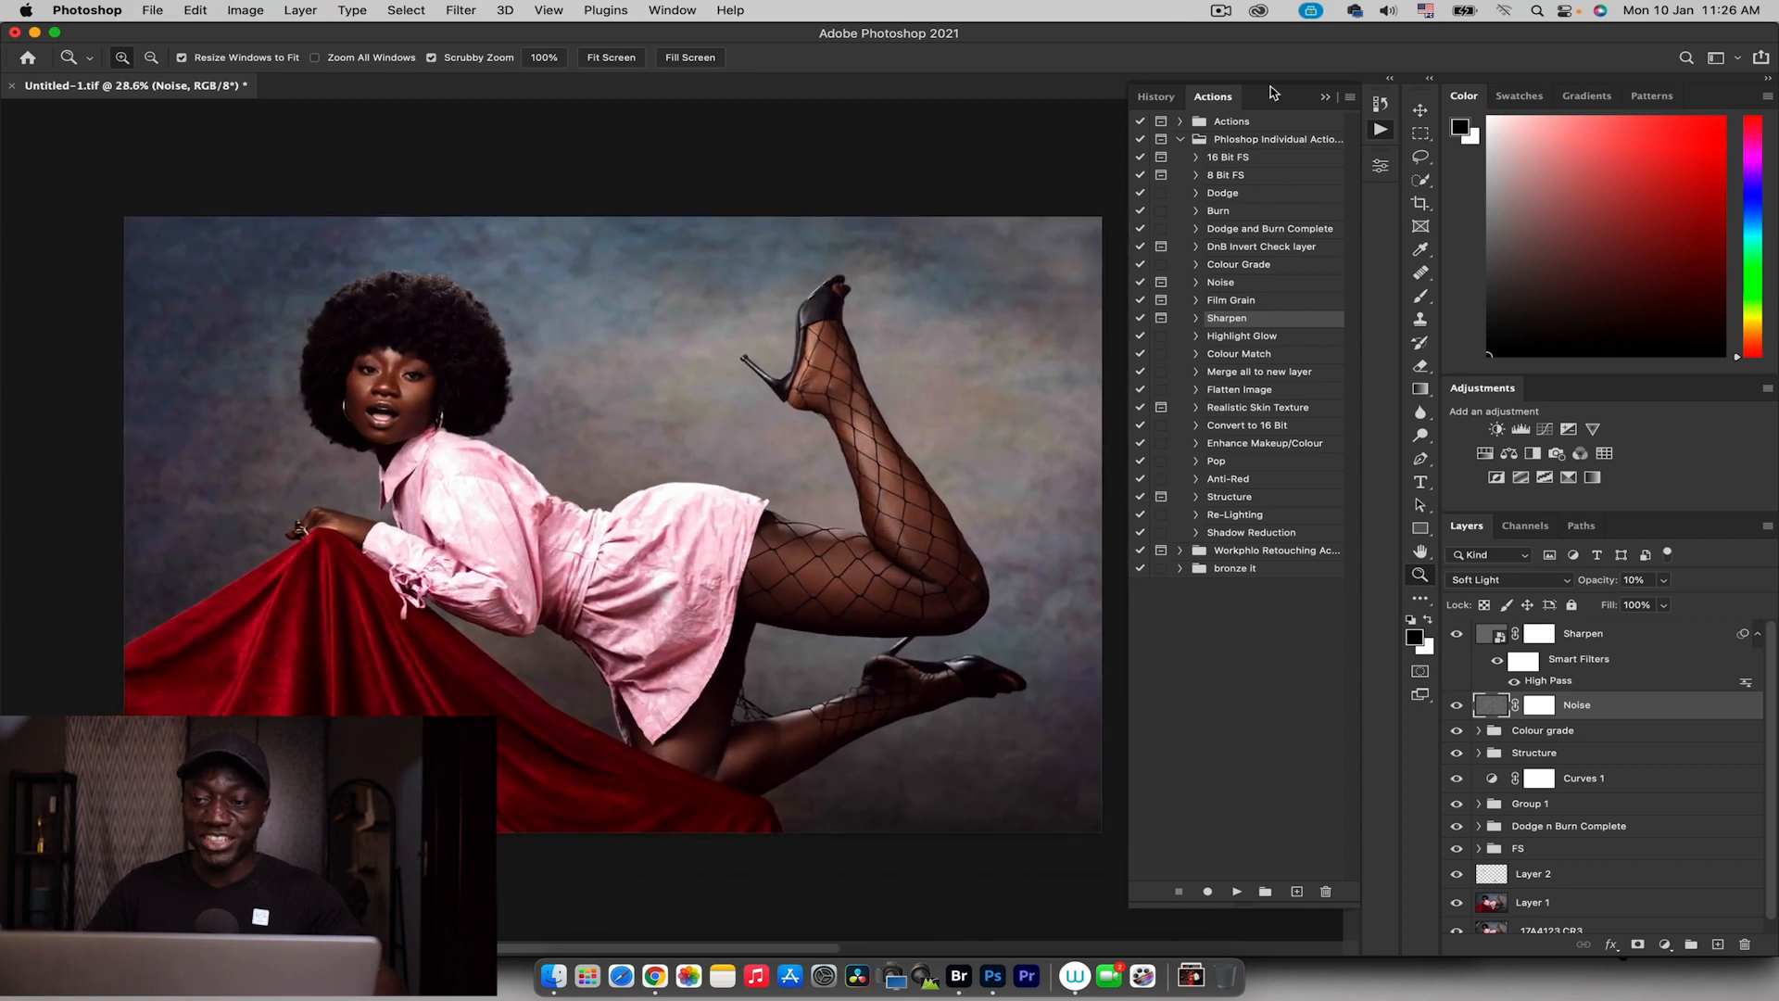
Clear the Actions list from the canvas, isolate the original _17A4123.CR3 layer, and show Layer 1 to review the cleaned-up backdrop
click(1325, 96)
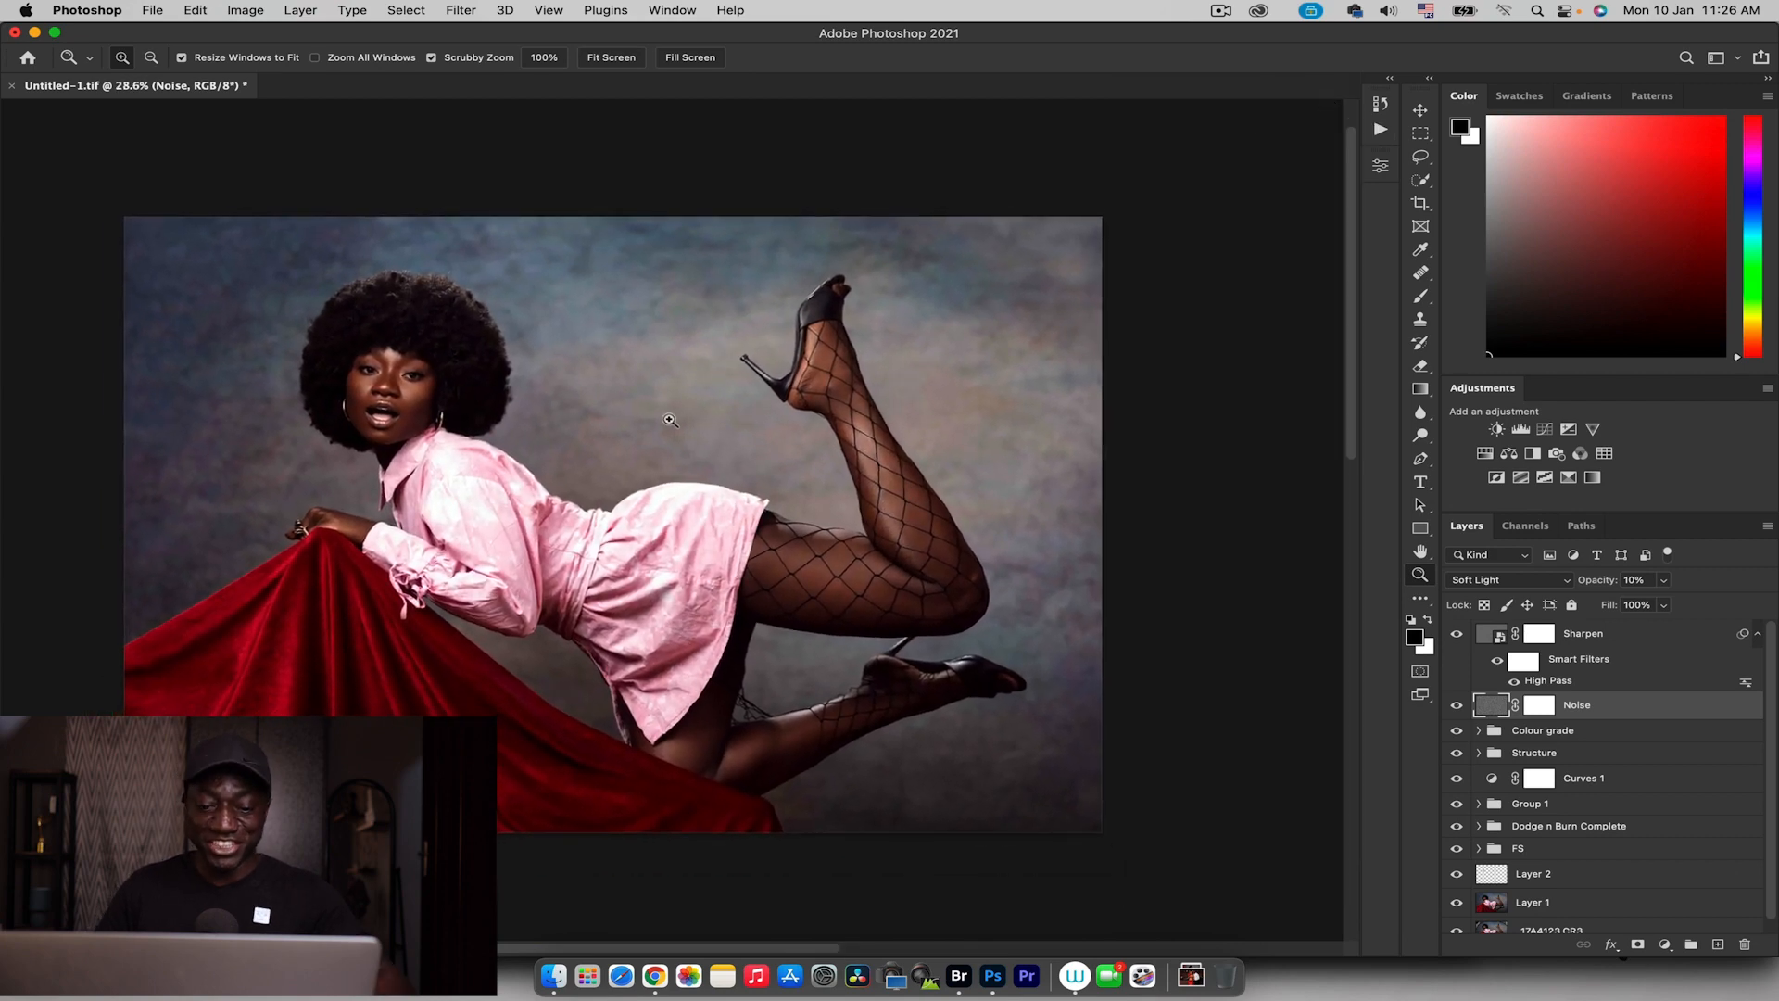
drag(670, 420, 727, 419)
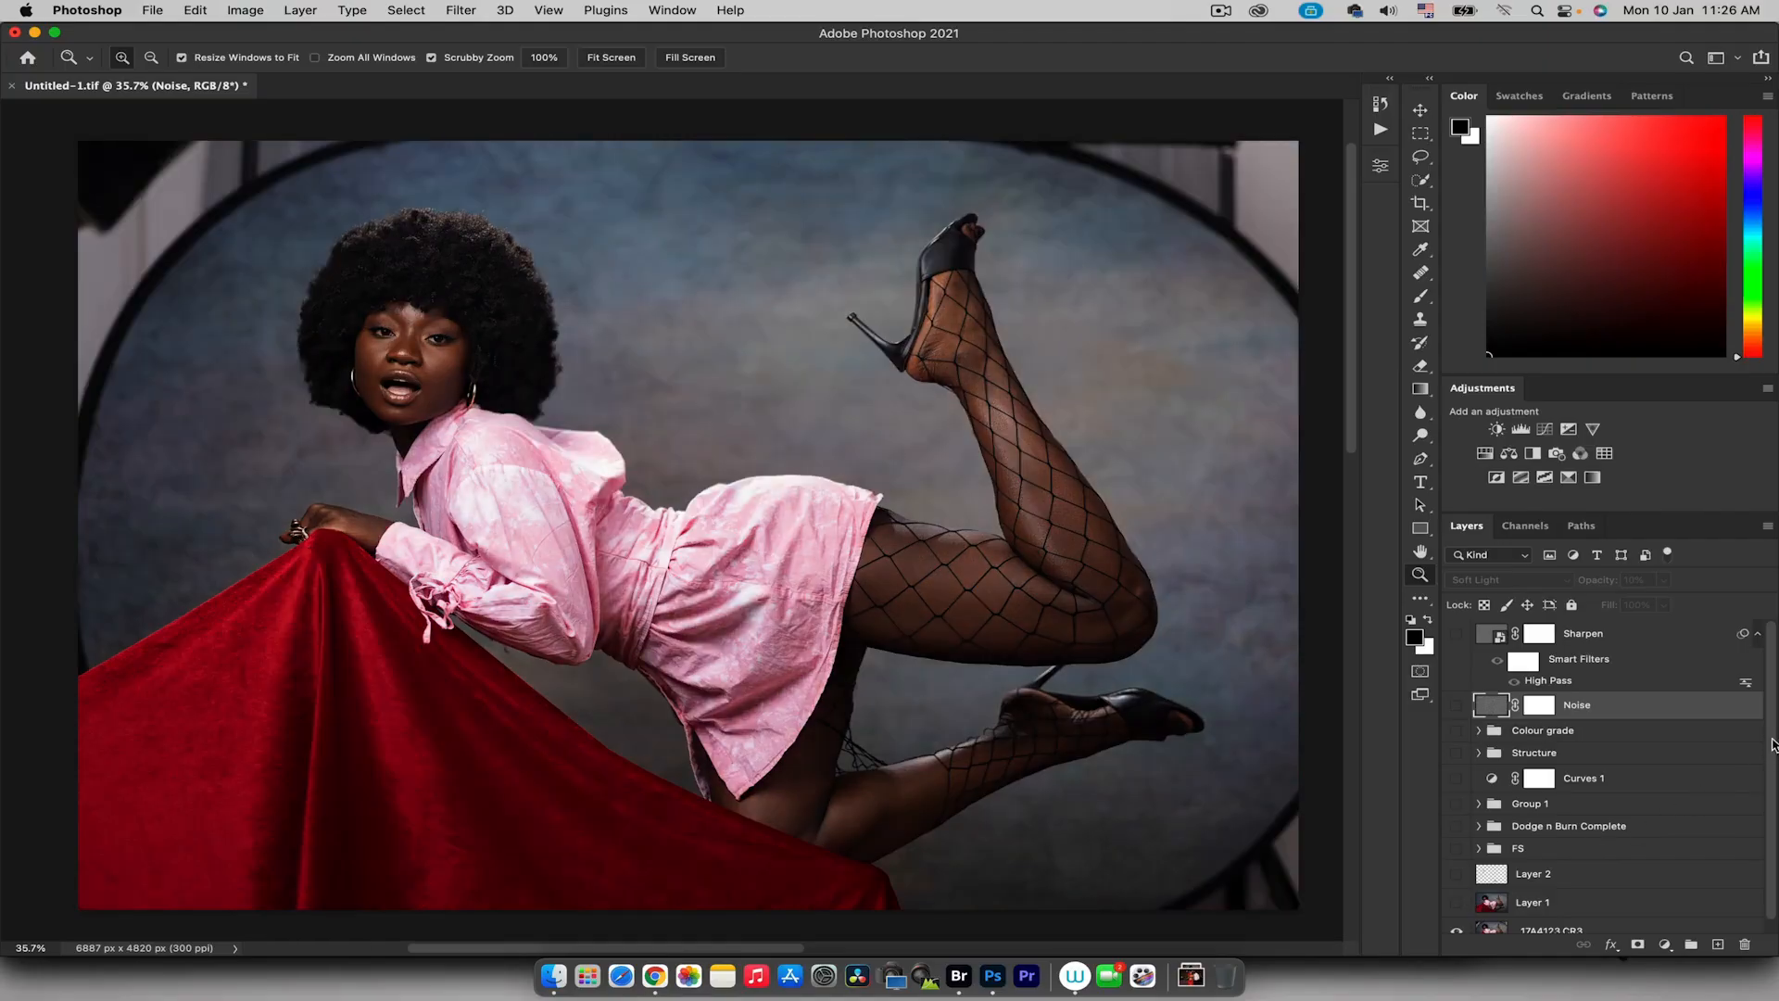
scroll(1772, 744, down, 1)
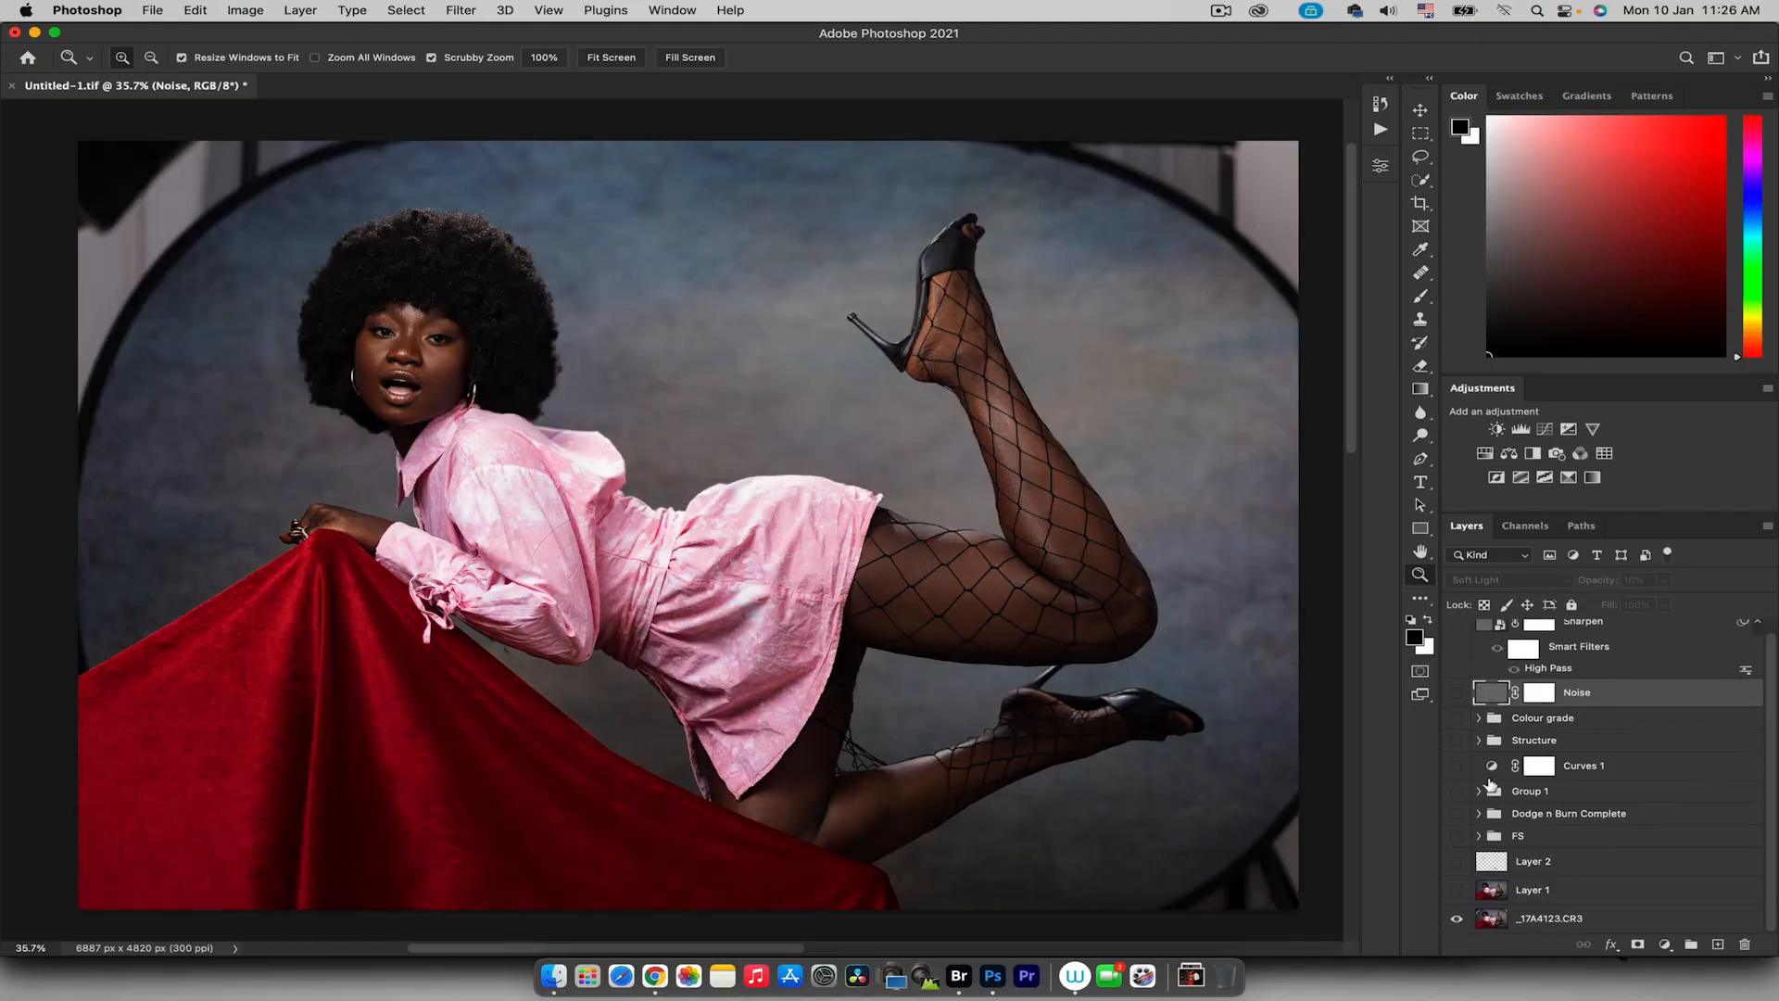
click(1457, 892)
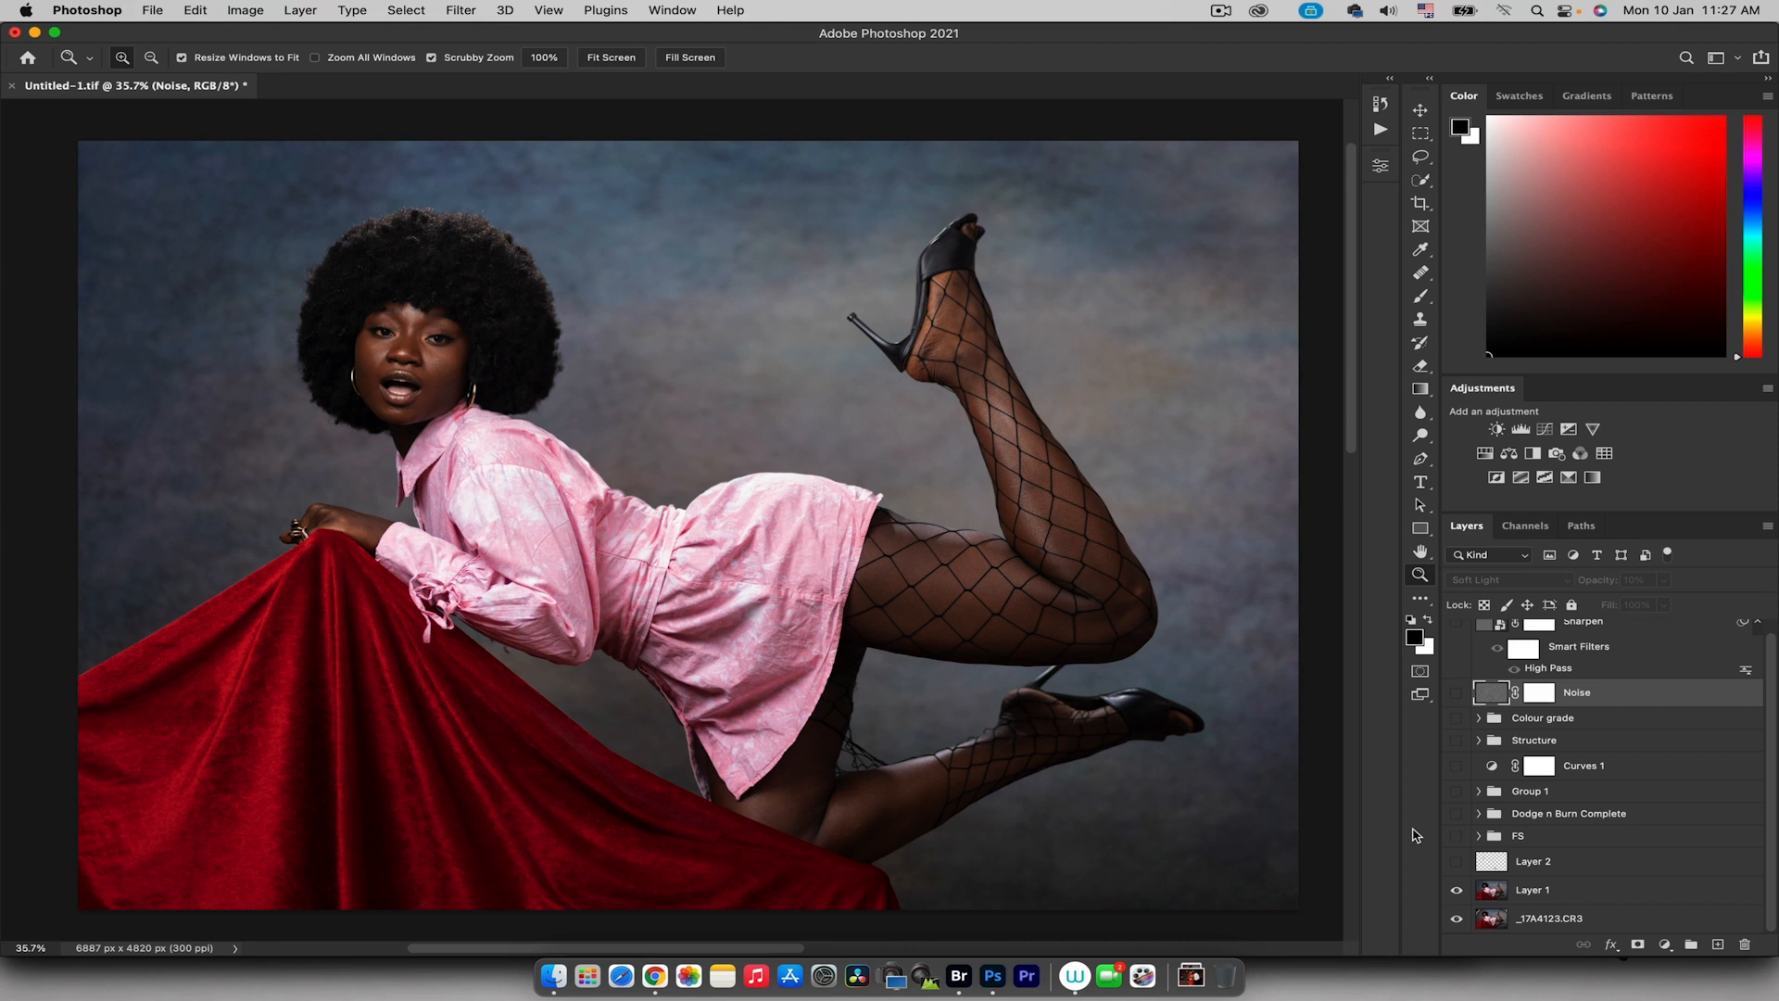
Show Layer 2 and compare it on and off, checking the face up close and the whole image
click(1457, 863)
drag(408, 334, 575, 312)
click(1459, 863)
click(1457, 863)
drag(877, 552, 697, 569)
click(607, 58)
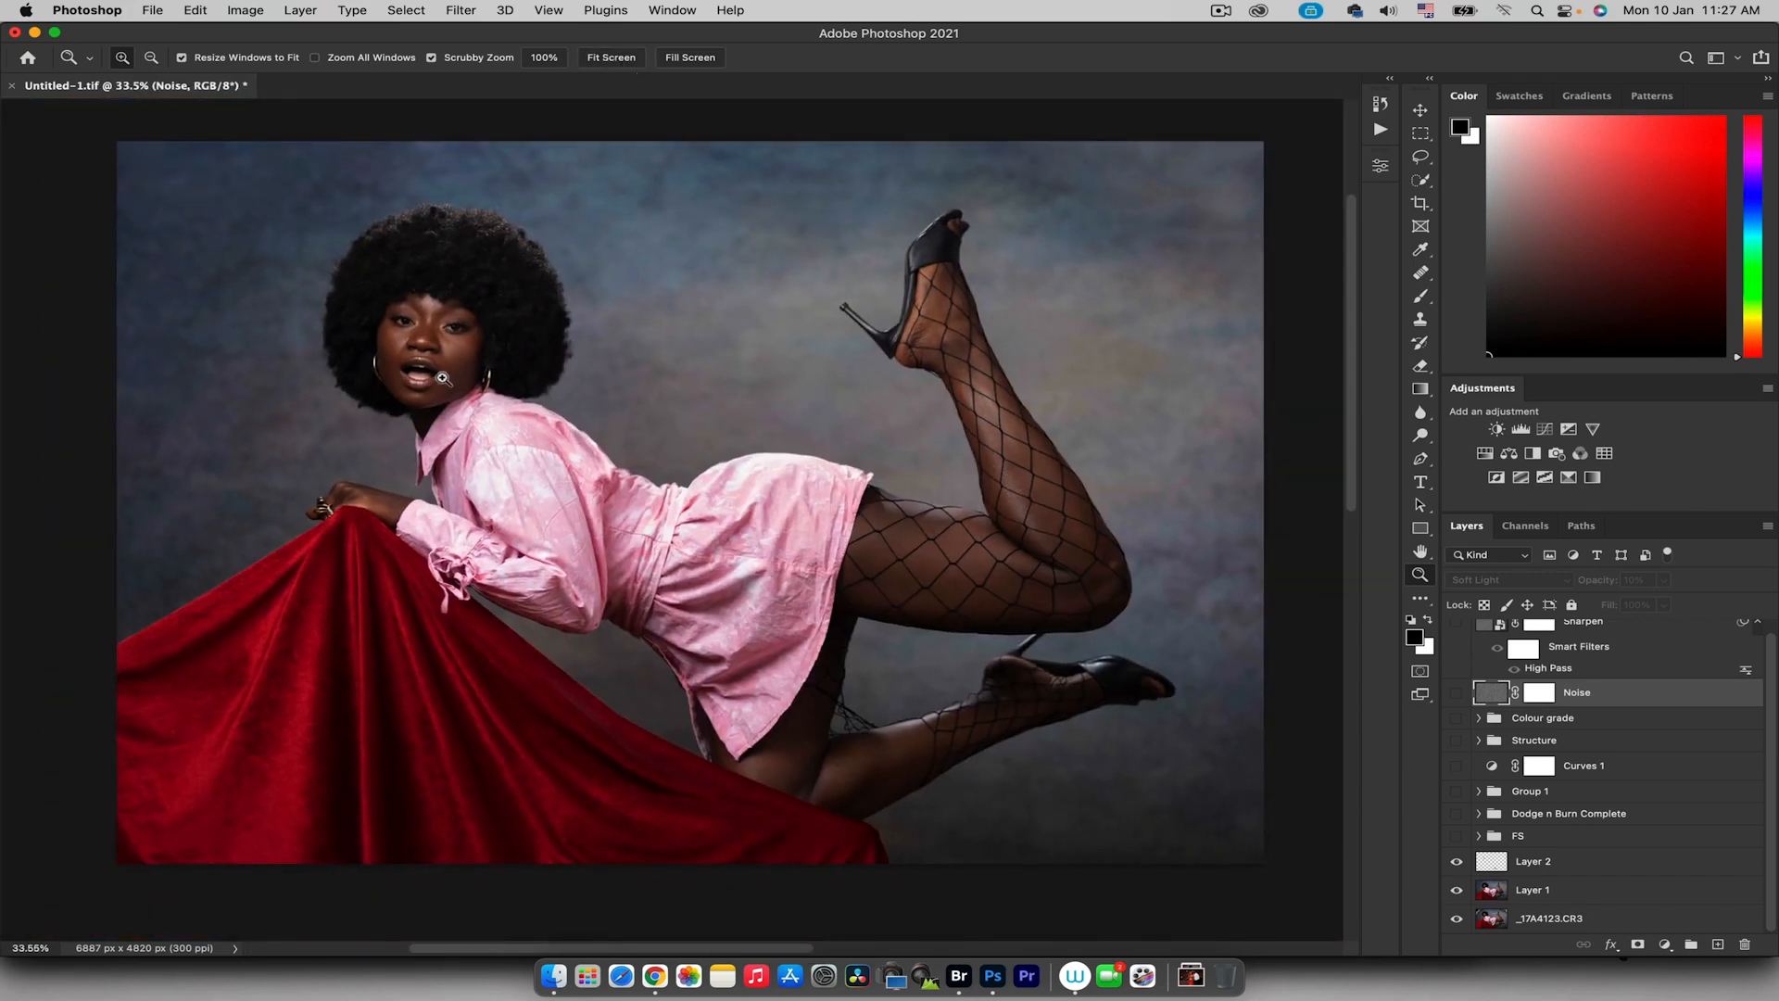
drag(462, 290, 538, 293)
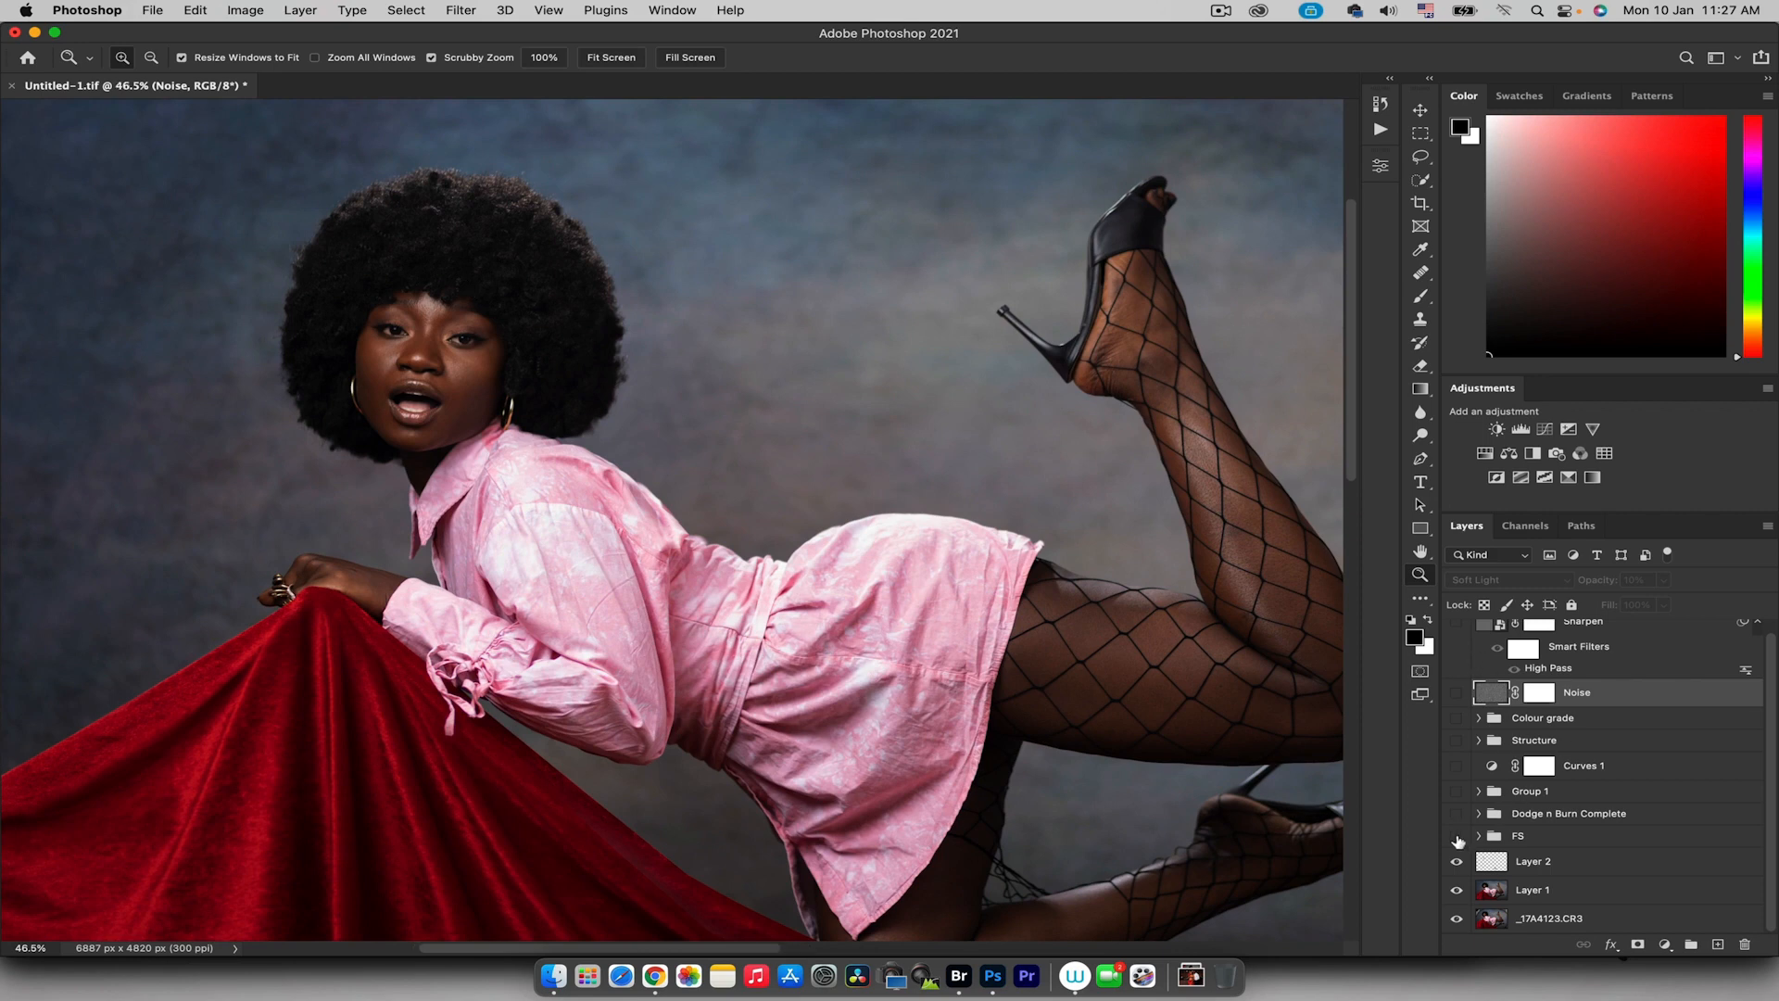
Show the FS, Dodge n Burn Complete and Group 1 groups in turn to review the retouching on the face and the full figure
click(1457, 837)
drag(442, 350, 500, 350)
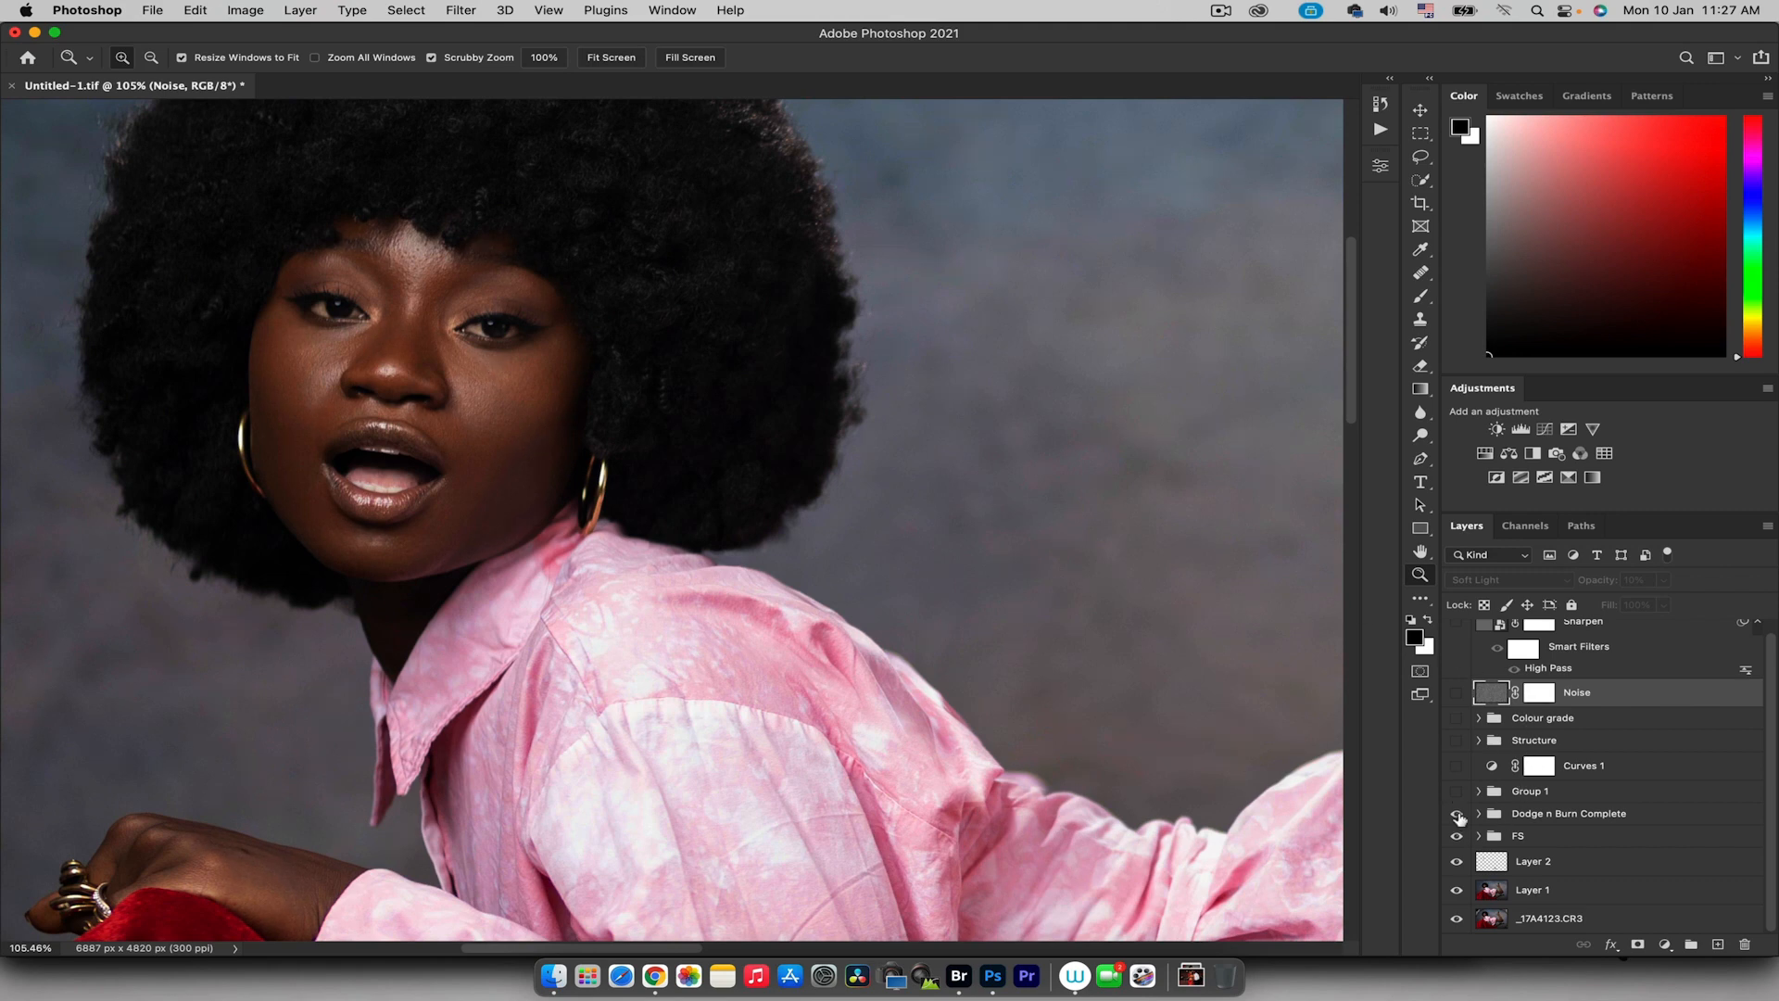
drag(962, 484, 898, 509)
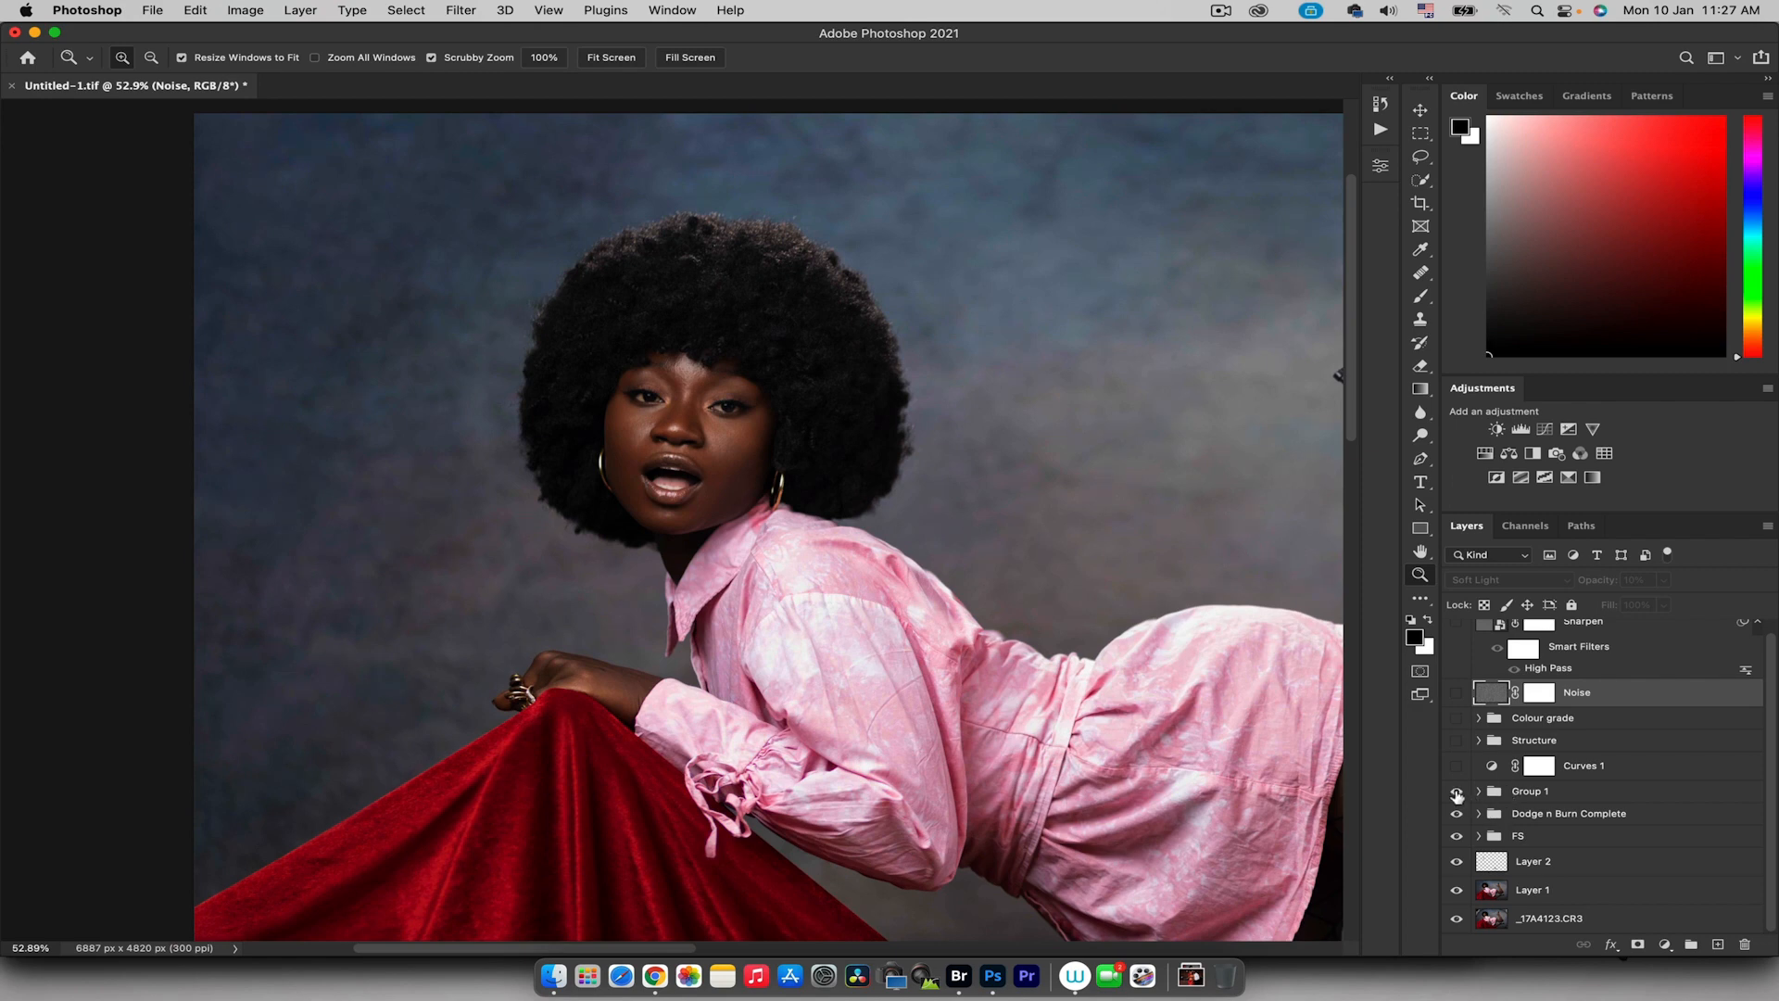
drag(896, 490, 727, 418)
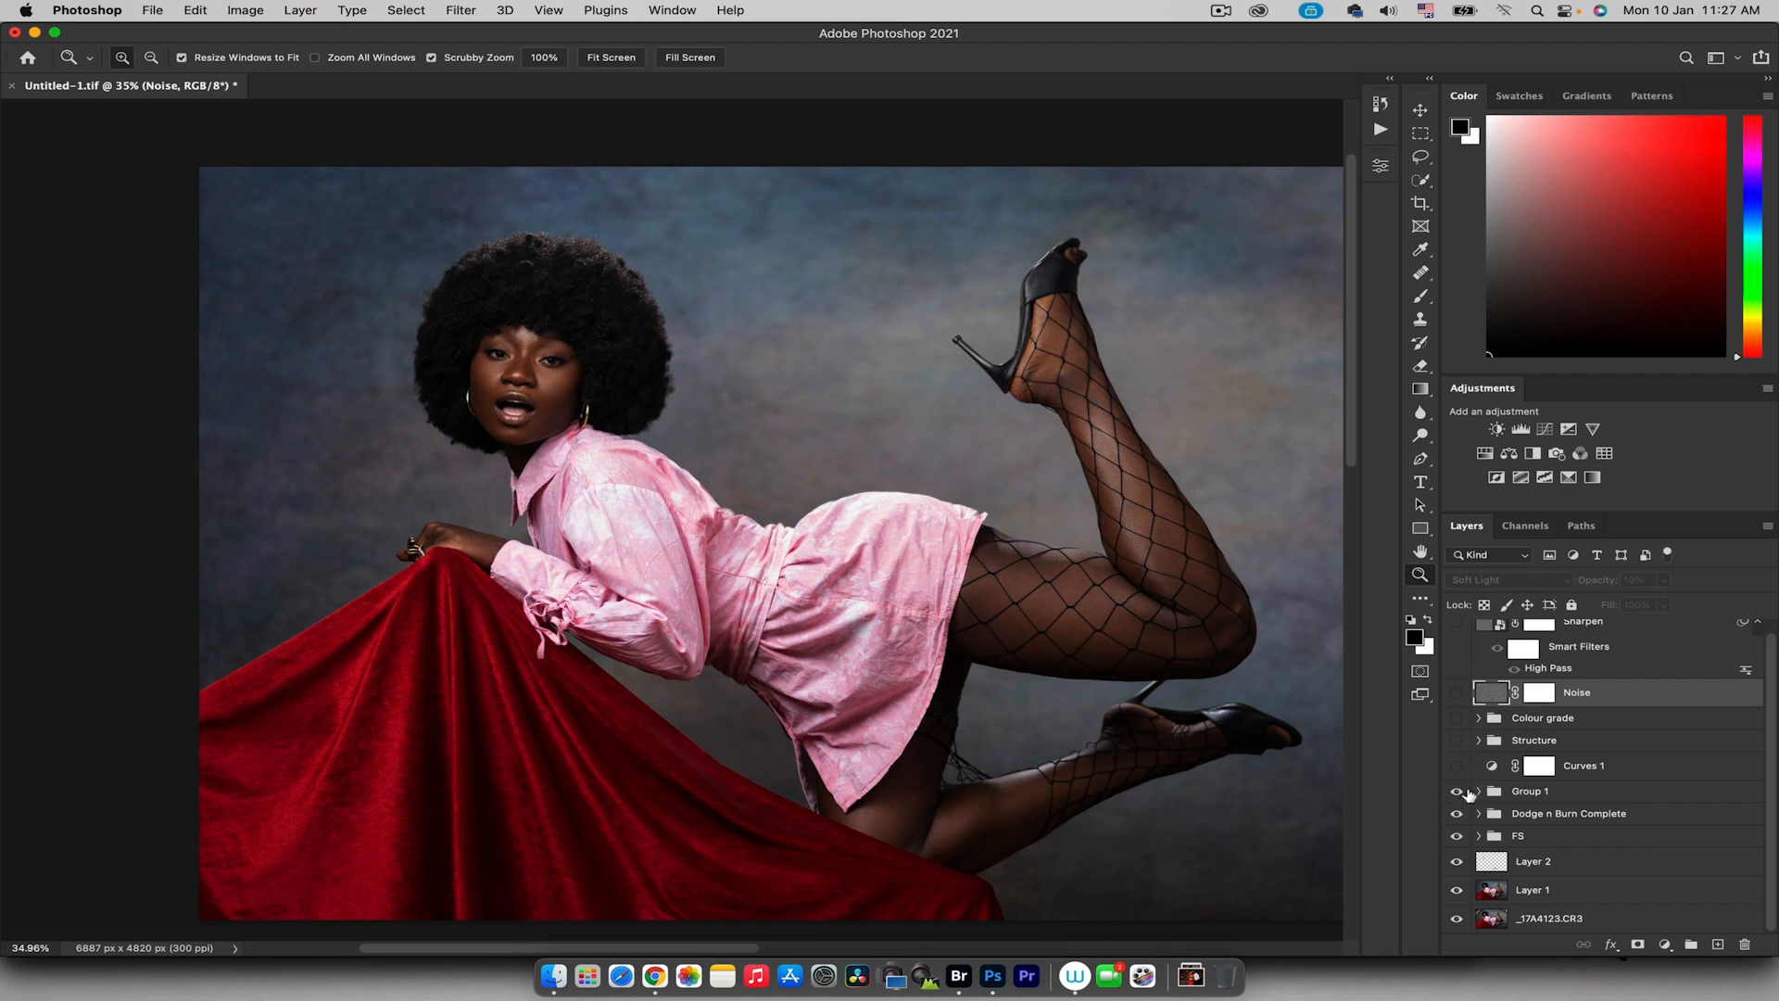
Show the Curves 1 adjustment, inspect its curve, and compare the contrast with it on and off
click(1457, 766)
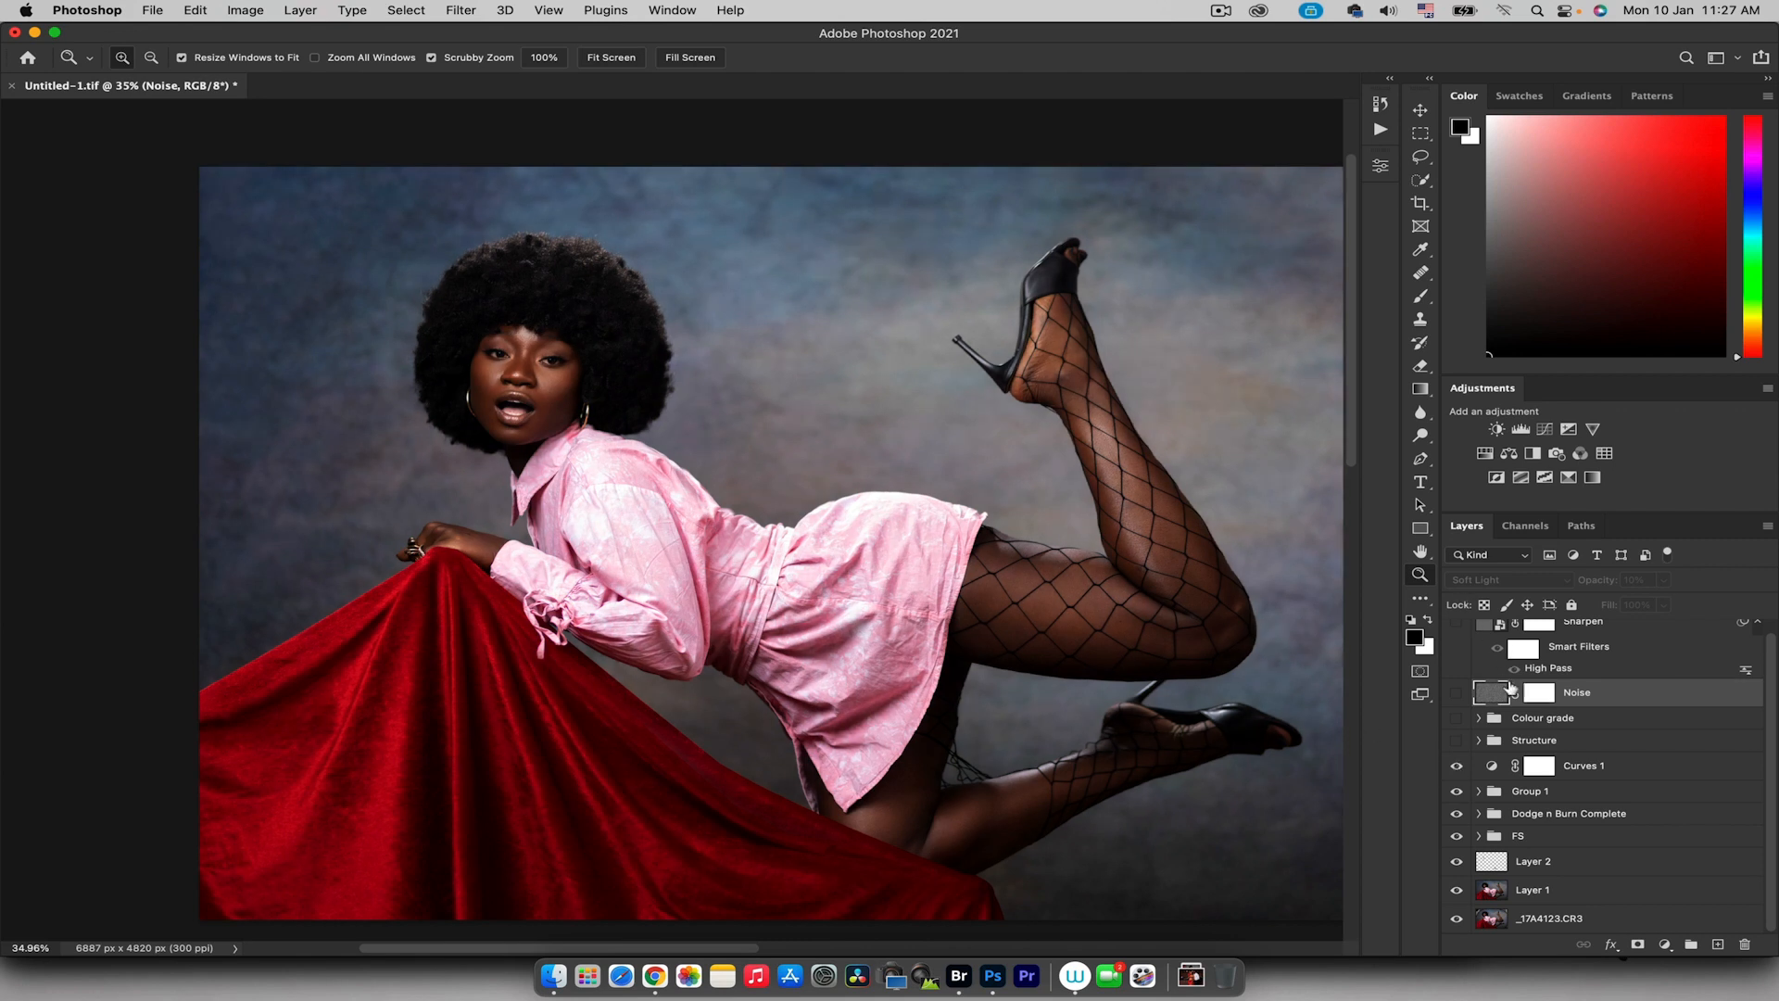
double_click(1492, 768)
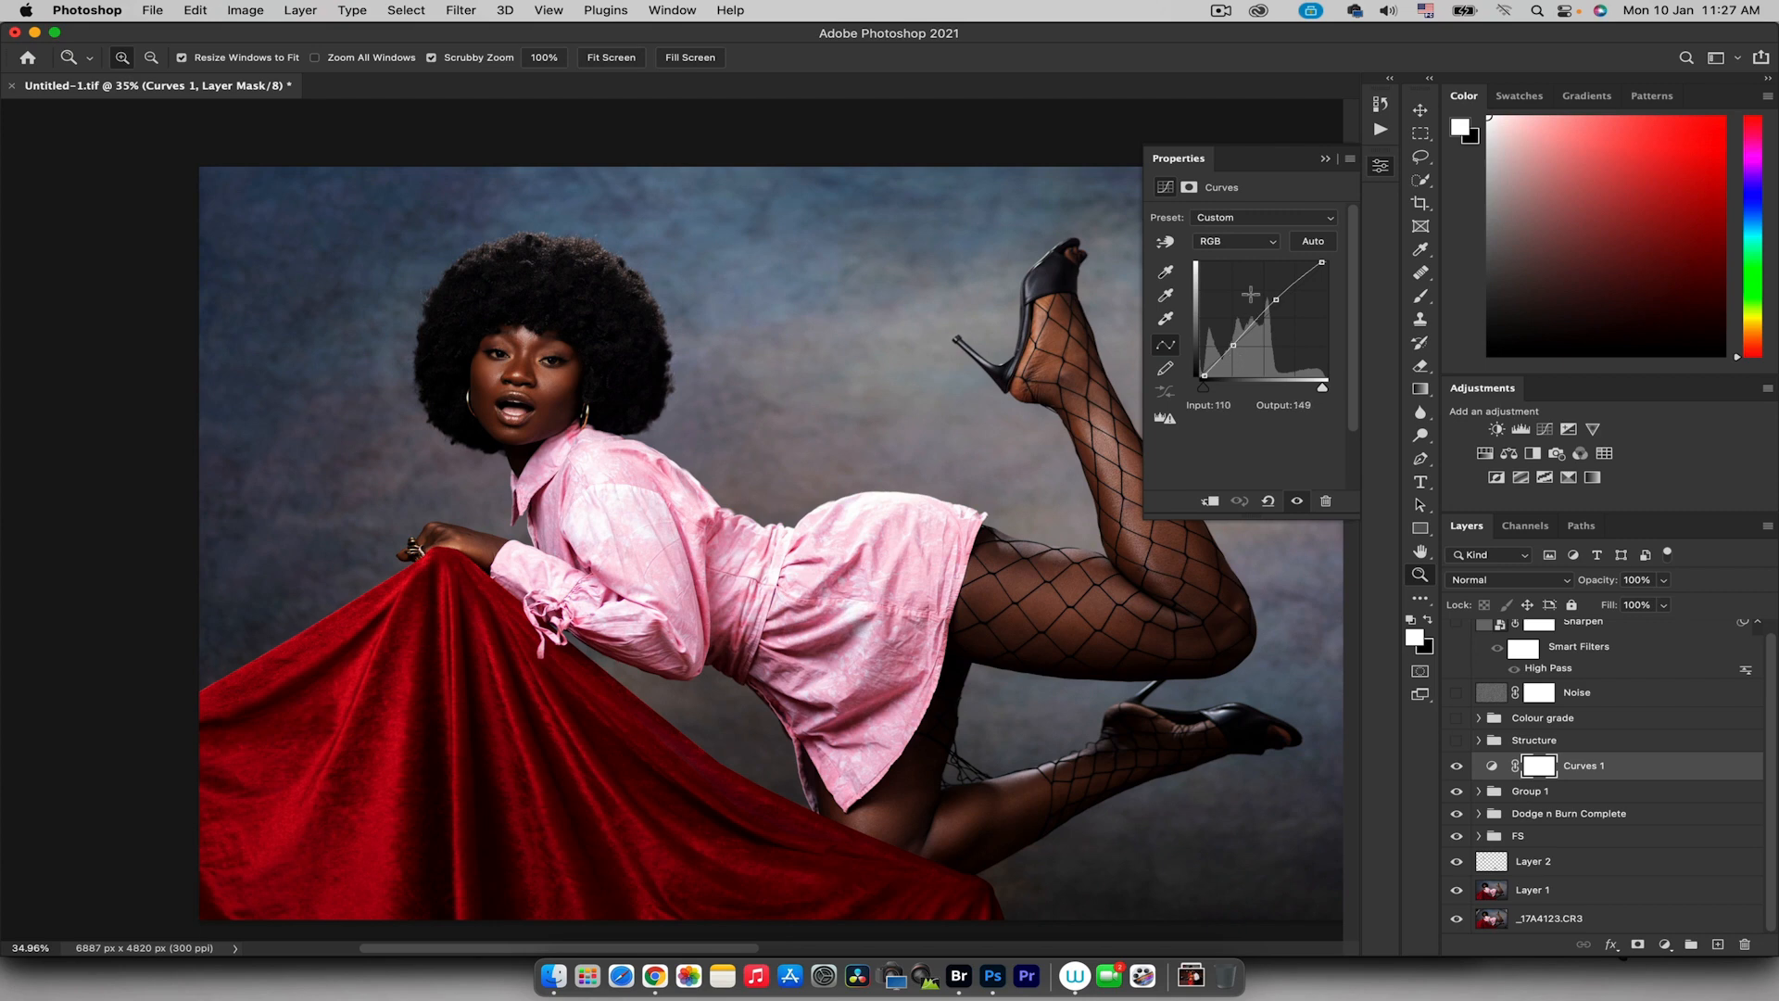
click(1326, 158)
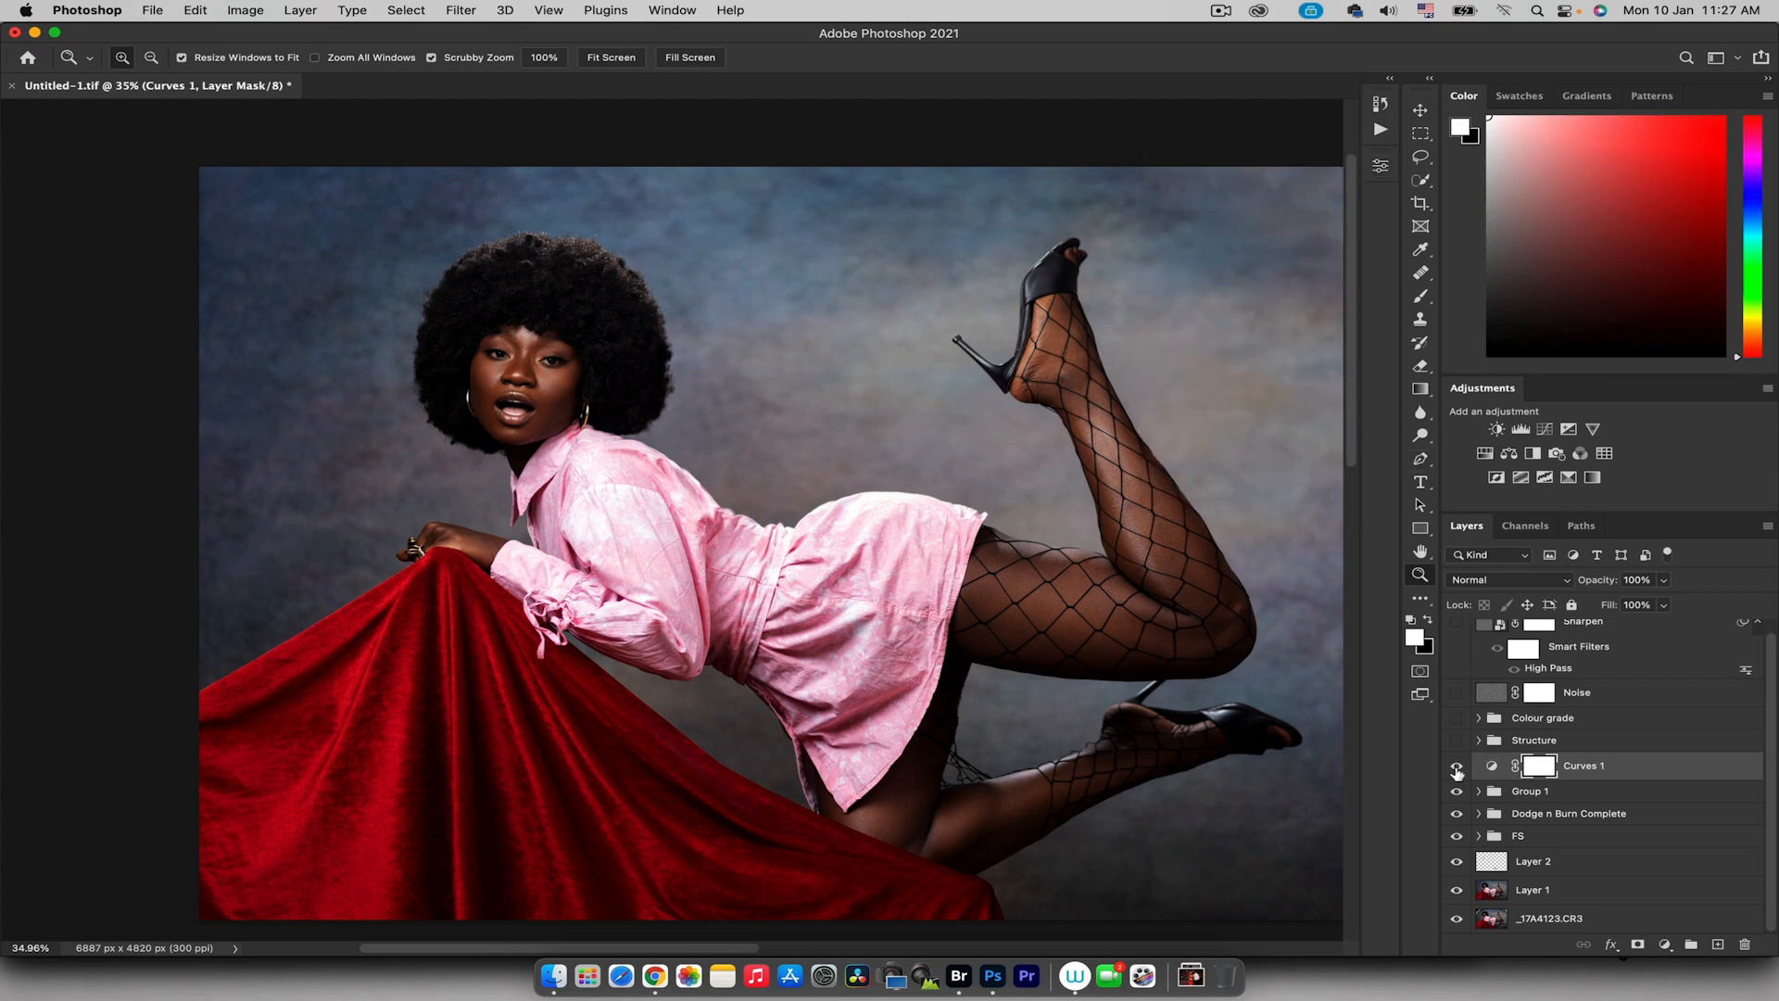
click(1457, 767)
click(1457, 768)
Show the Structure, Colour grade, Noise and Sharpen layers again to review the finished image up close and in full
drag(1057, 482, 973, 457)
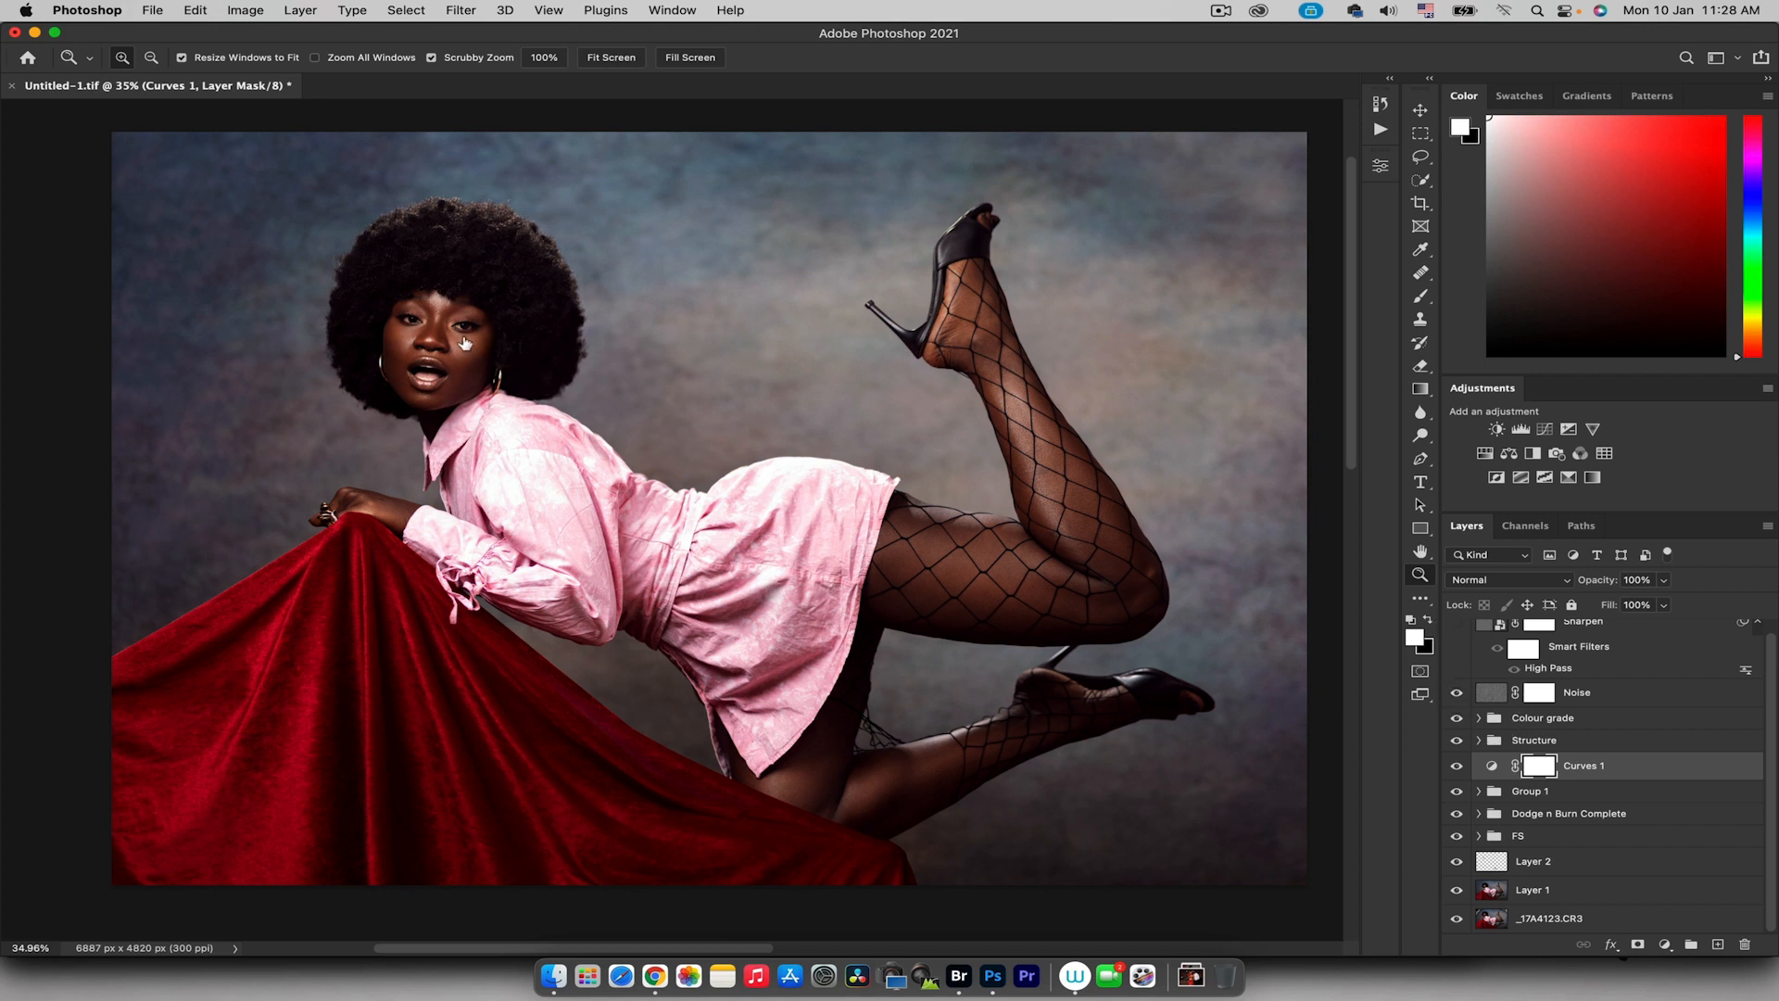
drag(627, 340, 687, 338)
scroll(1775, 688, up, 1)
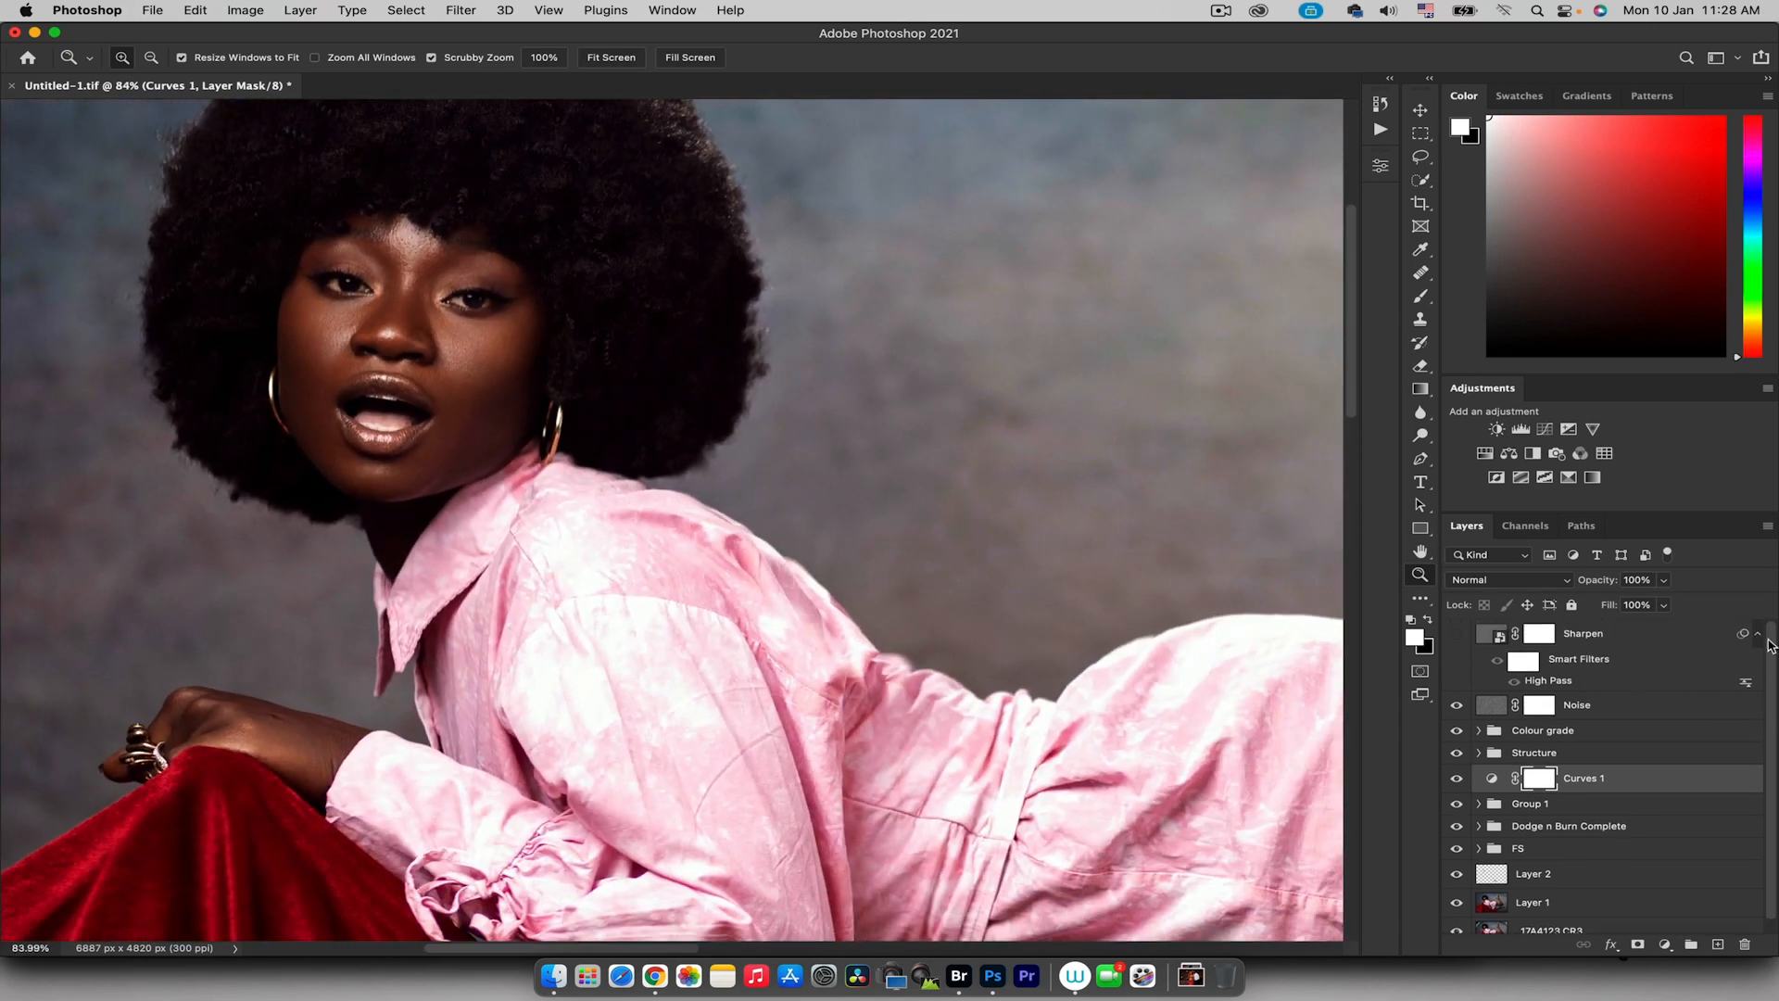
click(1457, 636)
drag(653, 399, 739, 426)
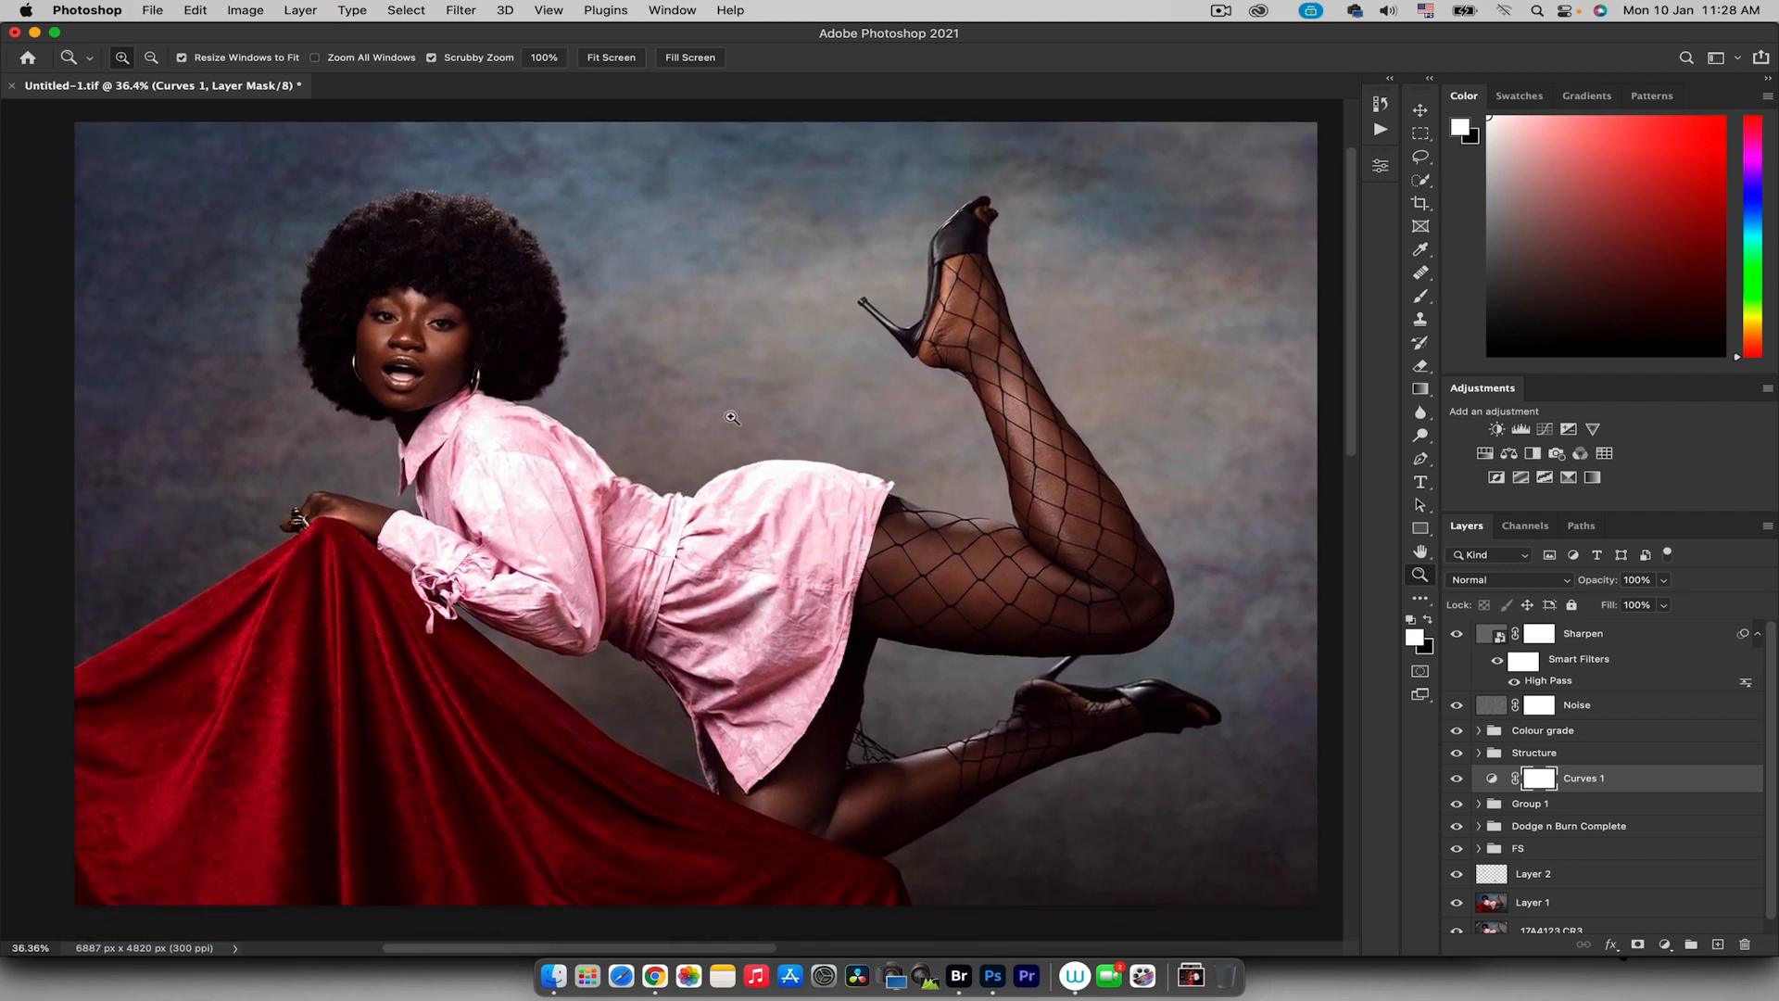